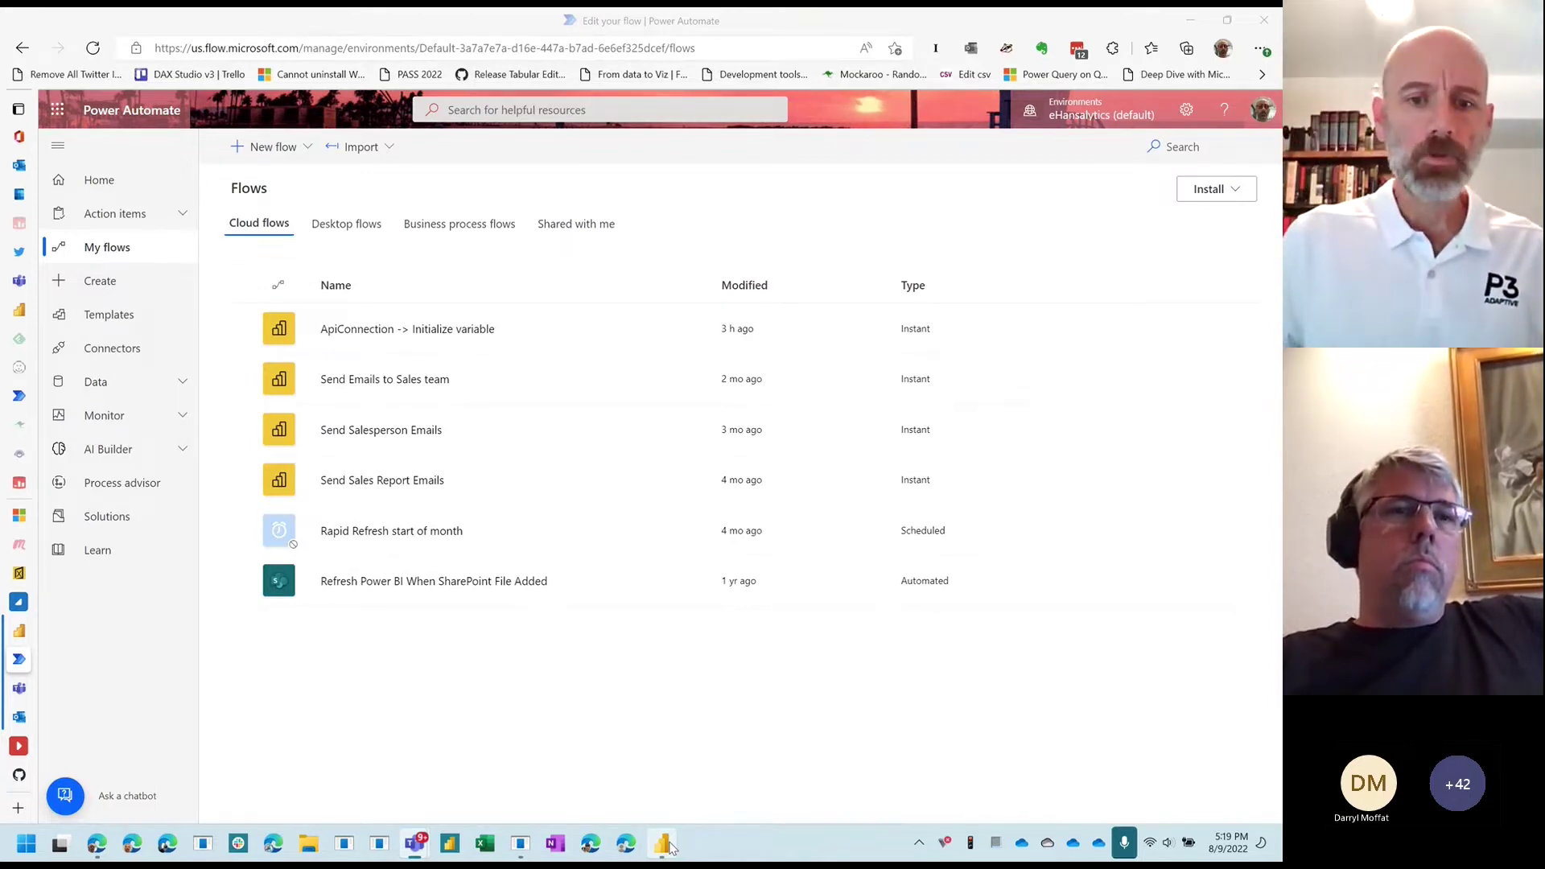
Step: Bring the Power BI Desktop sales report forward and circle the Power Automate visual icon
{"action": "left_click", "coordinate": [665, 845]}
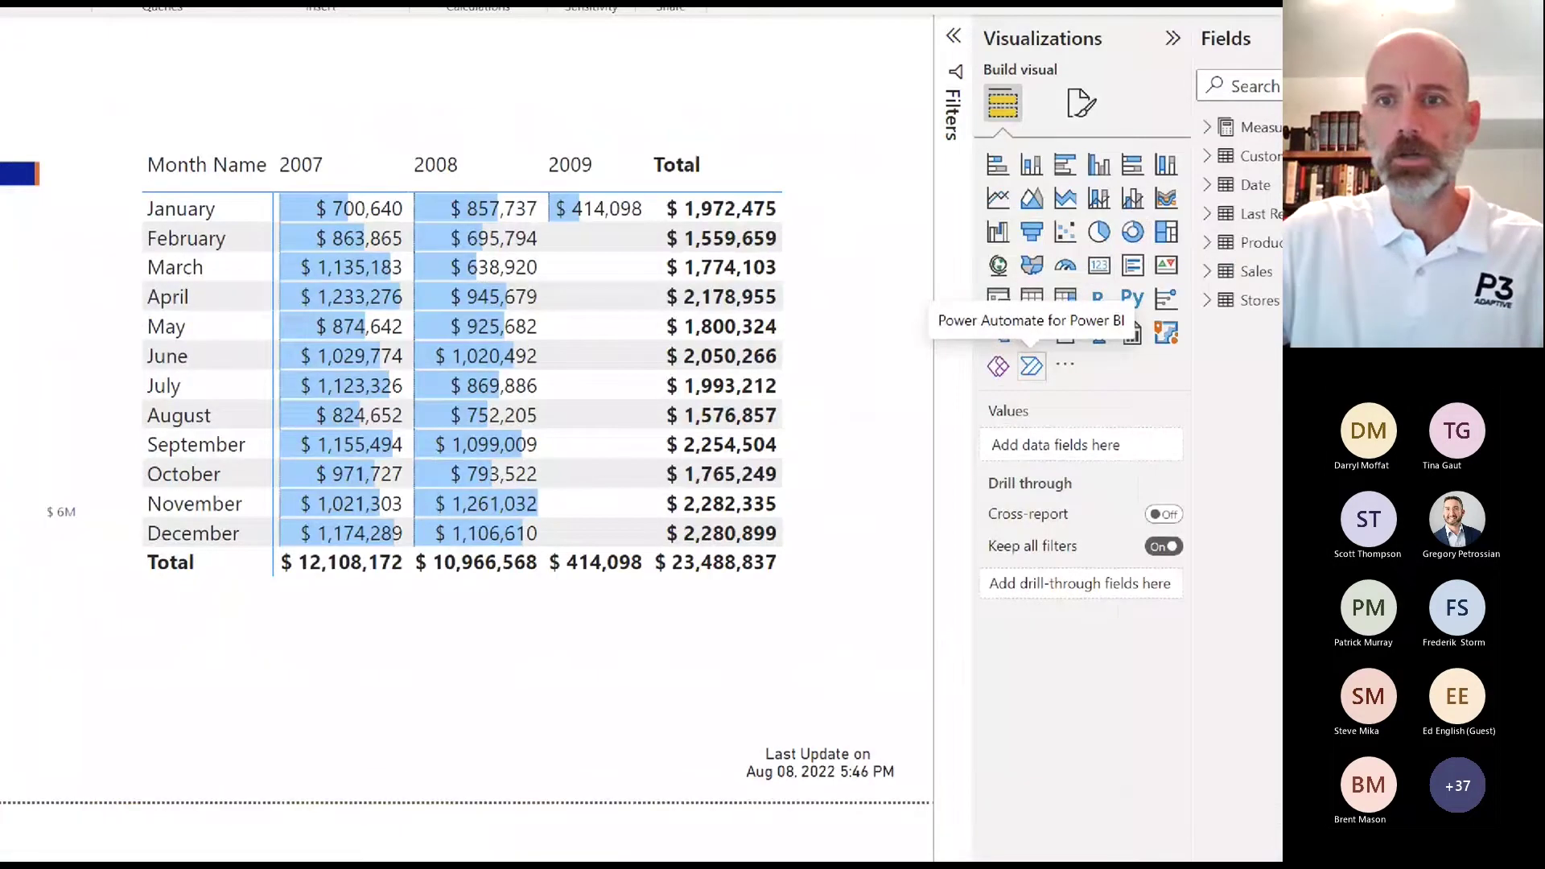
{"action": "mouse_move", "coordinate": [1007, 392]}
{"action": "left_mouse_down"}
{"action": "mouse_move", "coordinate": [1163, 299]}
{"action": "mouse_move", "coordinate": [997, 389]}
{"action": "mouse_move", "coordinate": [1104, 388]}
{"action": "left_mouse_up"}
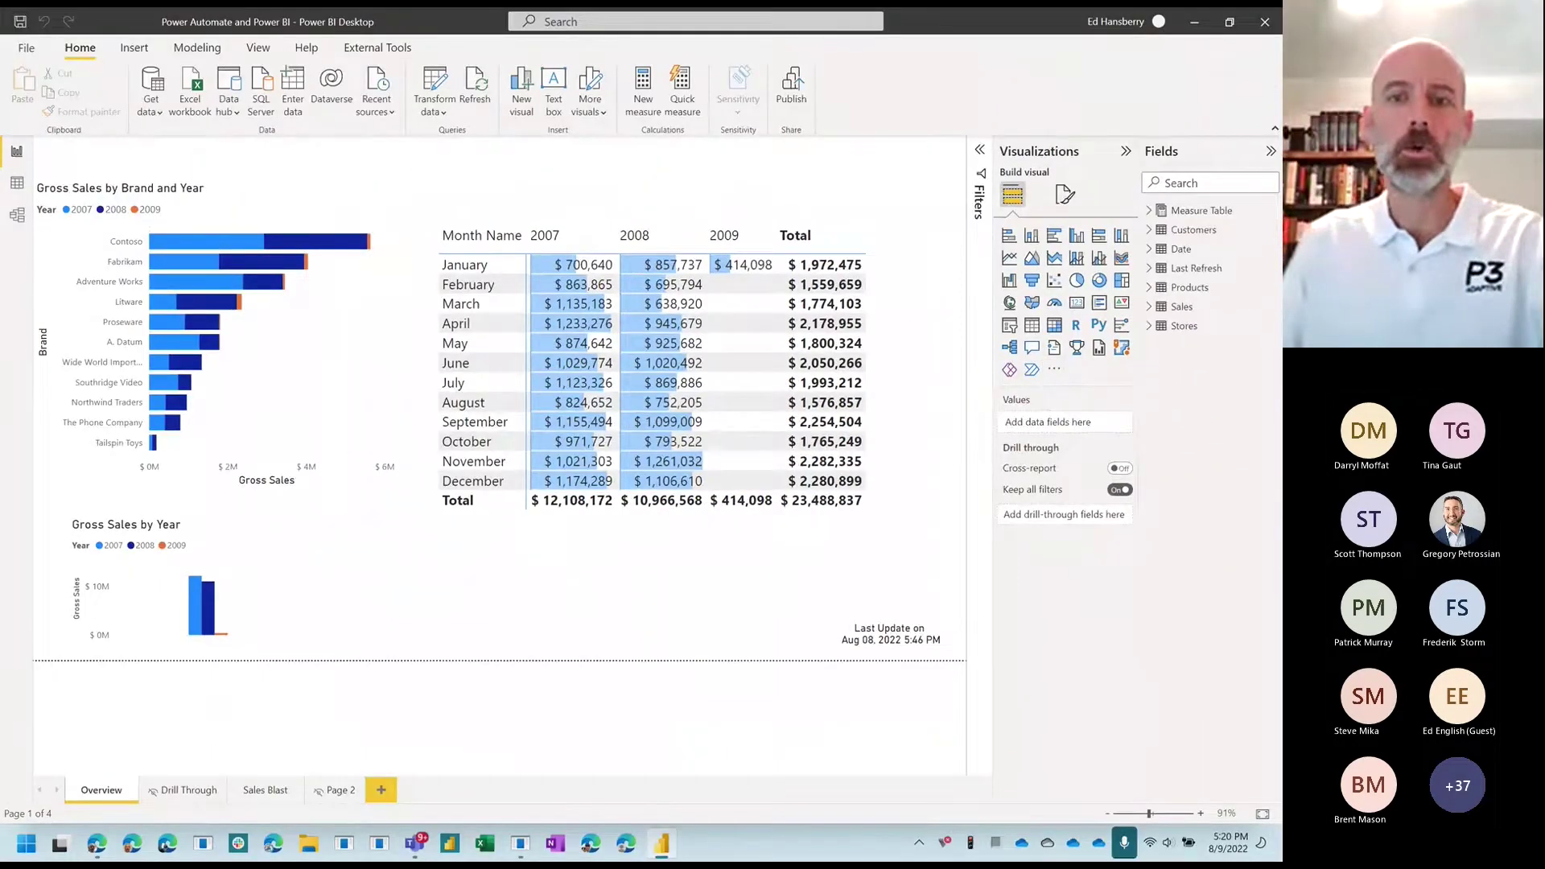
Step: Add a Power Automate visual to the Overview page, sized and placed below the monthly sales matrix
{"action": "left_click", "coordinate": [1032, 369]}
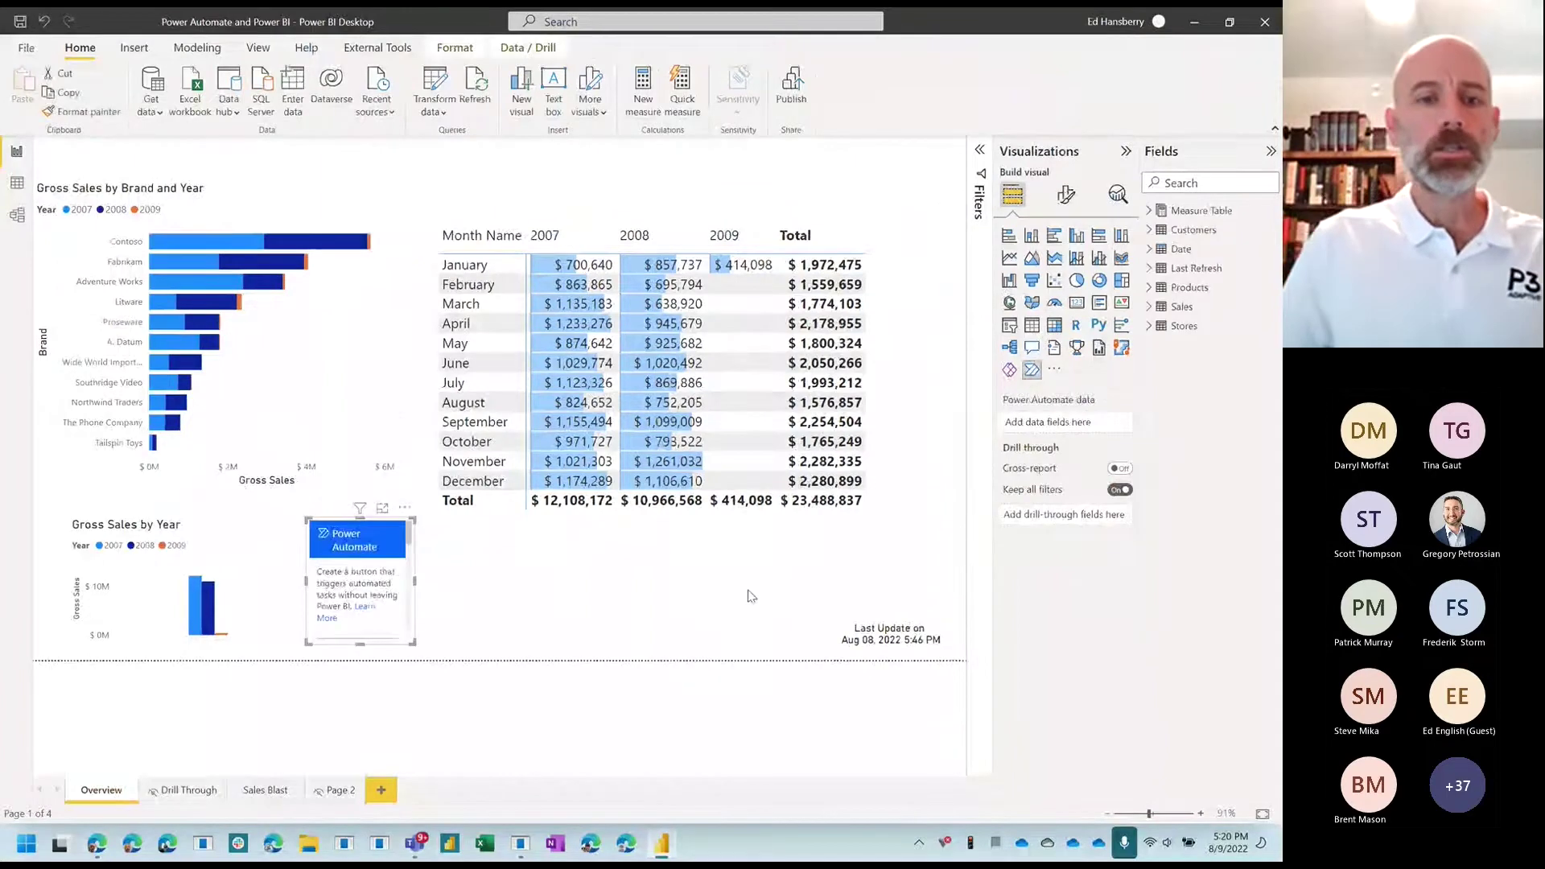
{"action": "left_click_drag", "start_coordinate": [415, 580], "coordinate": [635, 580]}
{"action": "left_click_drag", "start_coordinate": [622, 526], "coordinate": [816, 521]}
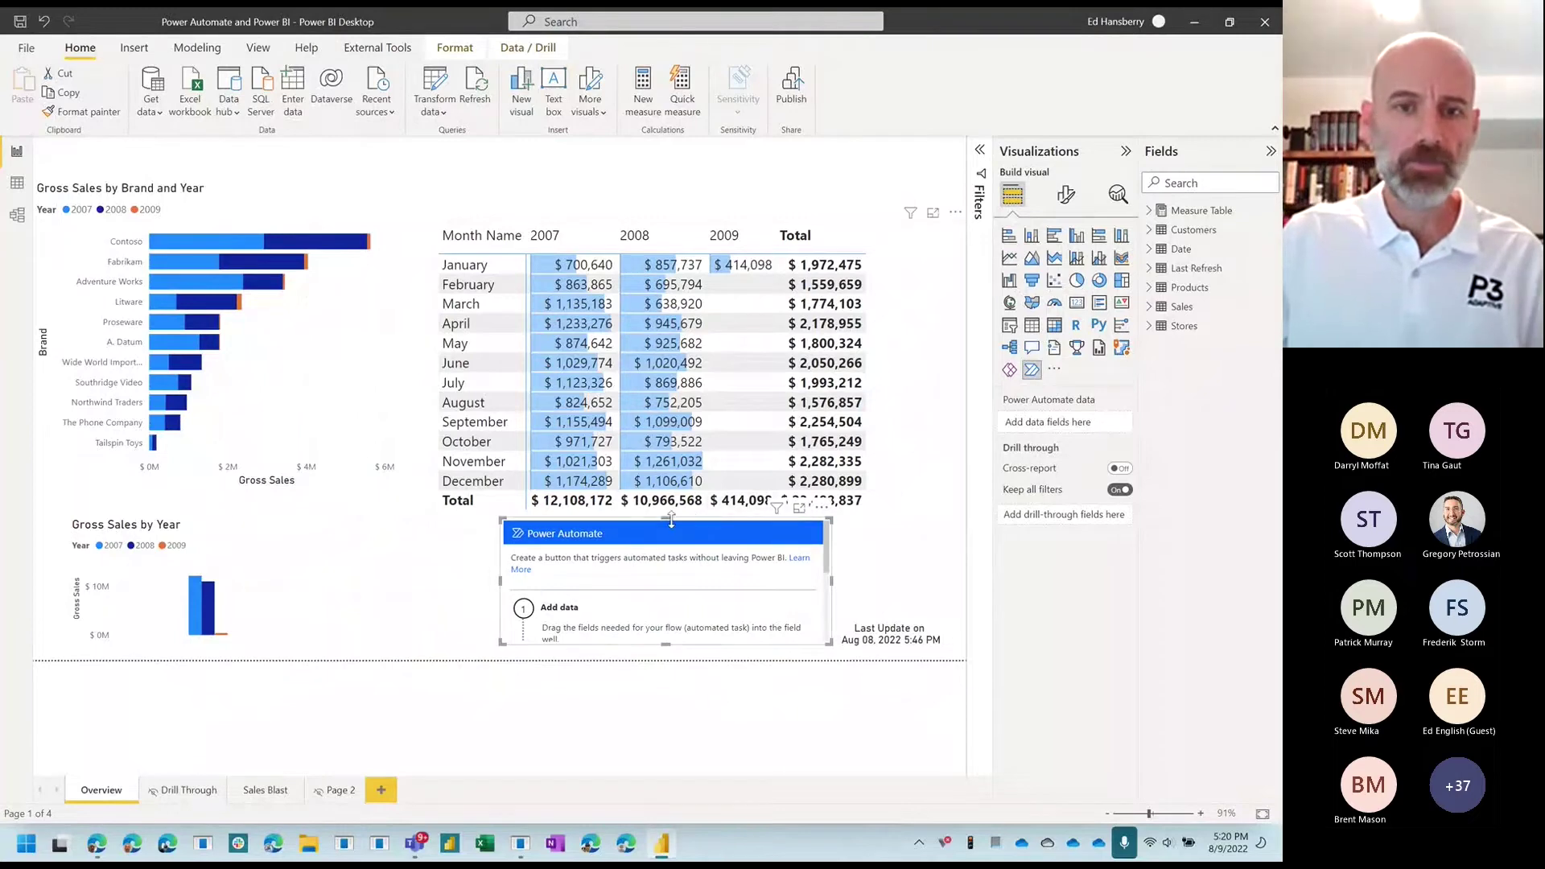
{"action": "left_click_drag", "start_coordinate": [665, 516], "coordinate": [665, 259]}
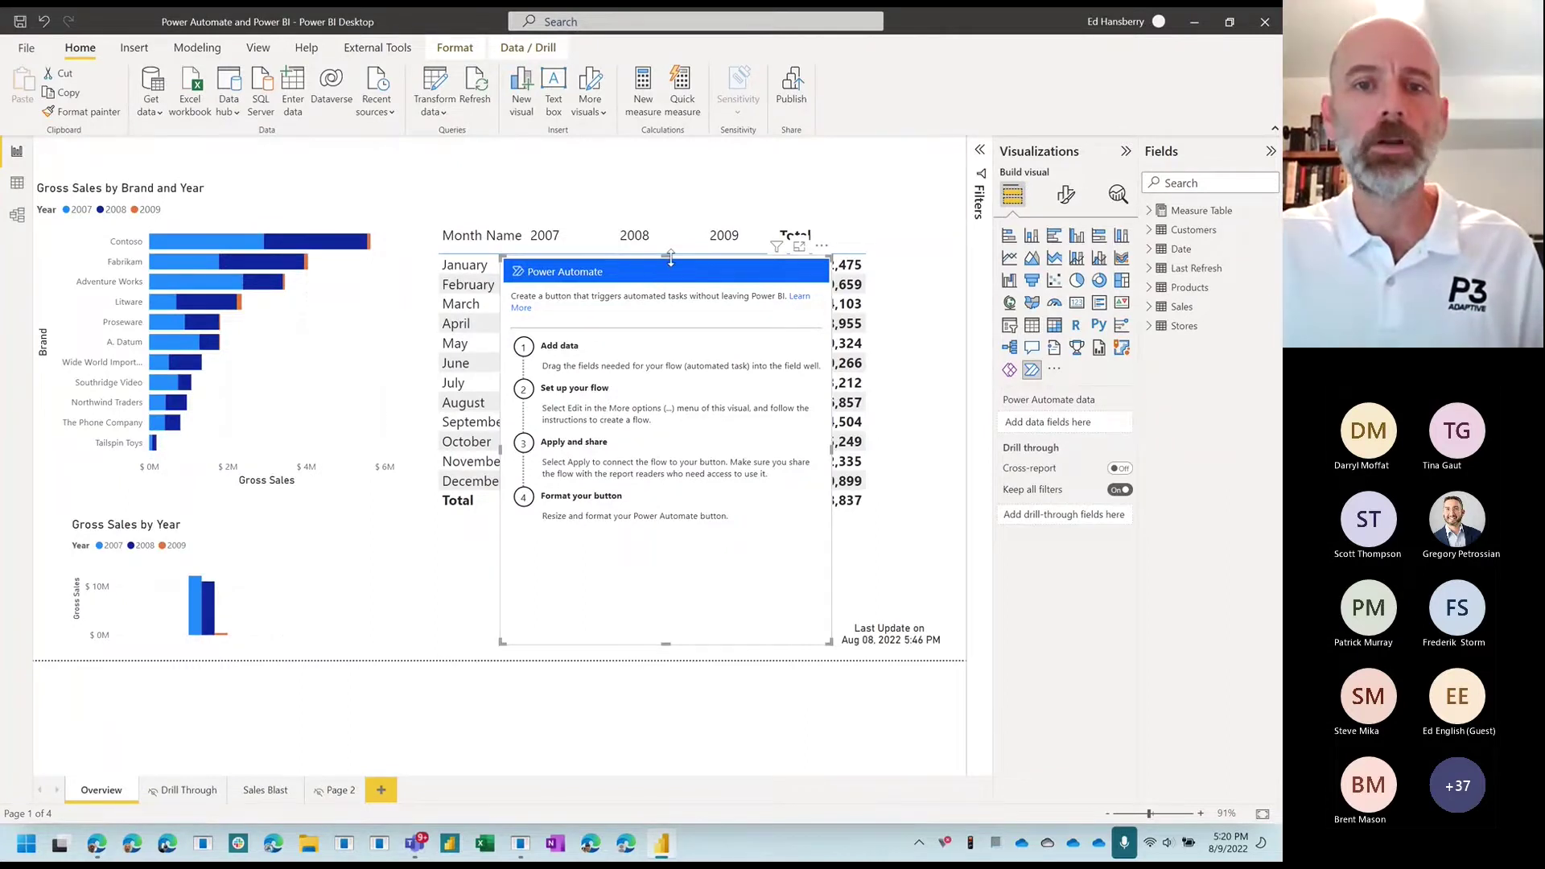
{"action": "left_click_drag", "start_coordinate": [671, 257], "coordinate": [674, 545]}
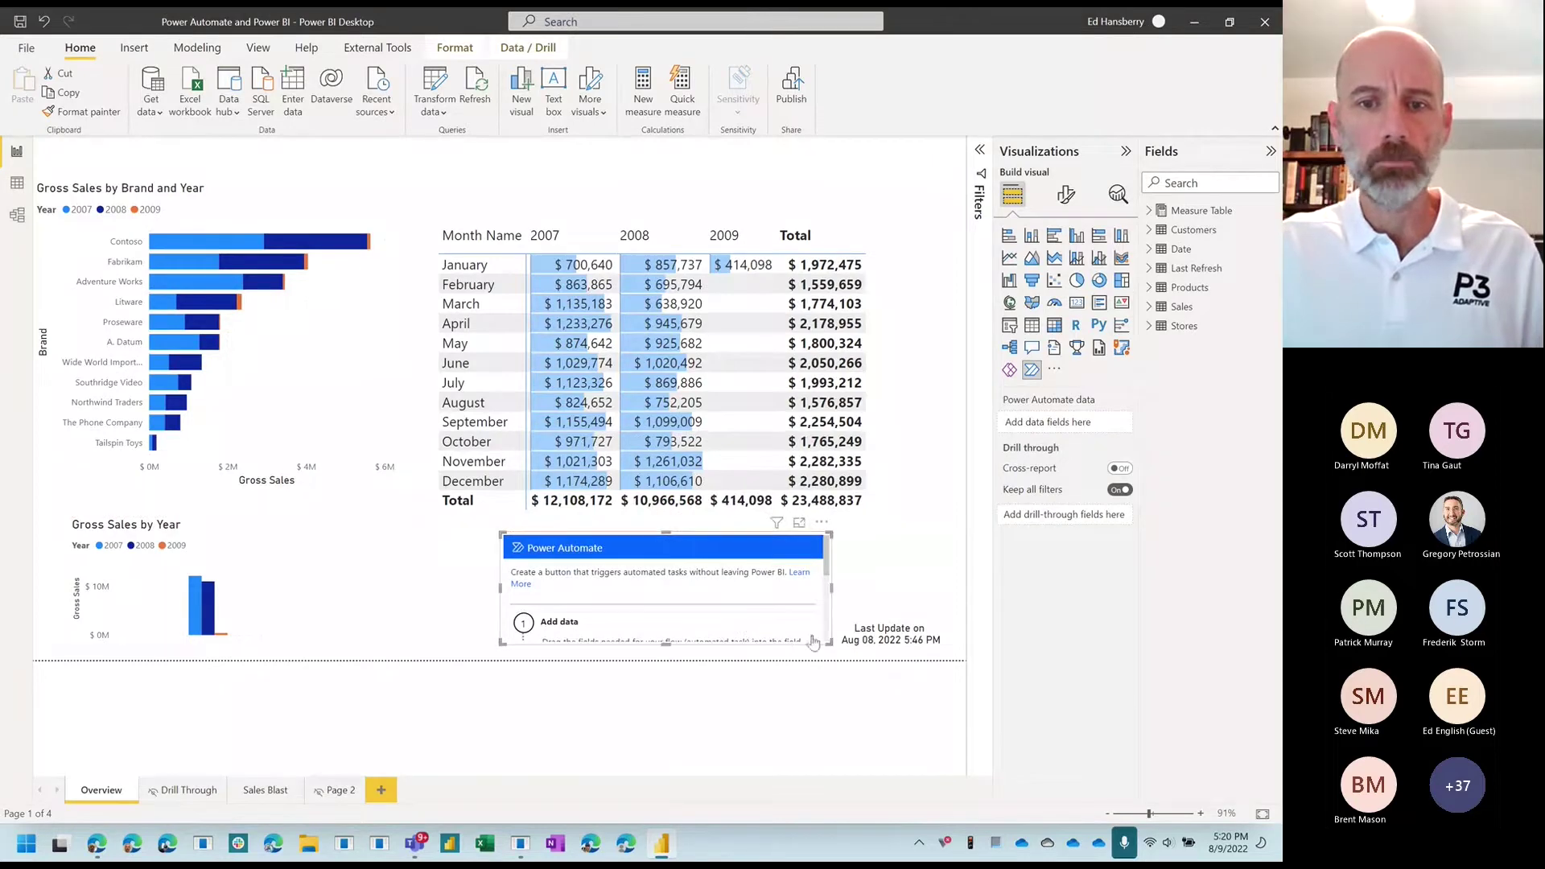
{"action": "left_click_drag", "start_coordinate": [829, 643], "coordinate": [787, 625]}
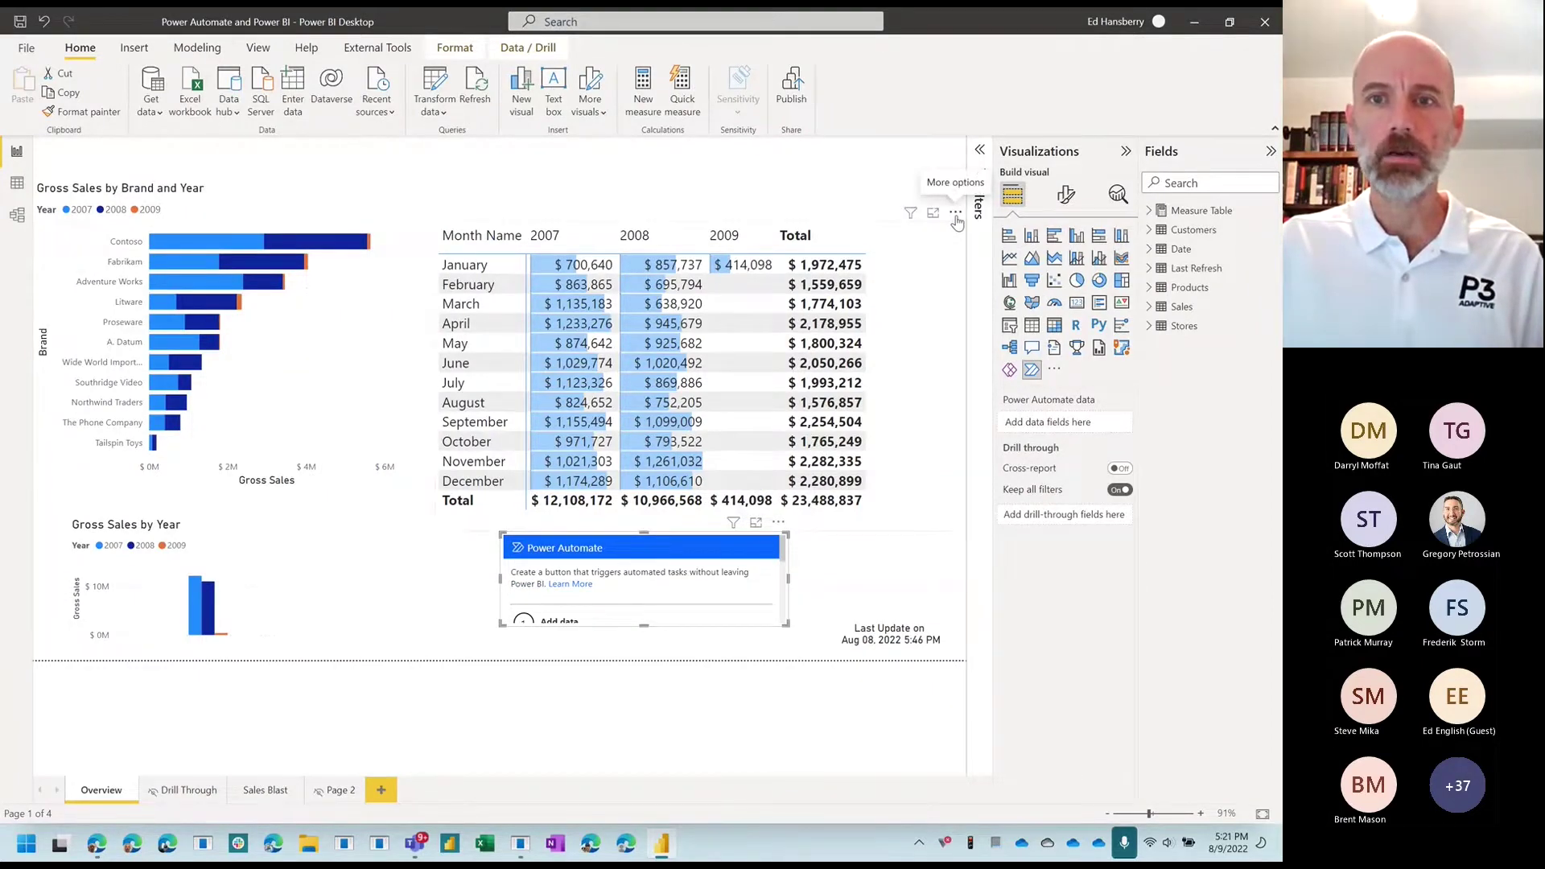
Step: Edit the Power Automate visual to reveal its four existing flows, including Send Sales Report Emails
{"action": "left_click", "coordinate": [956, 213]}
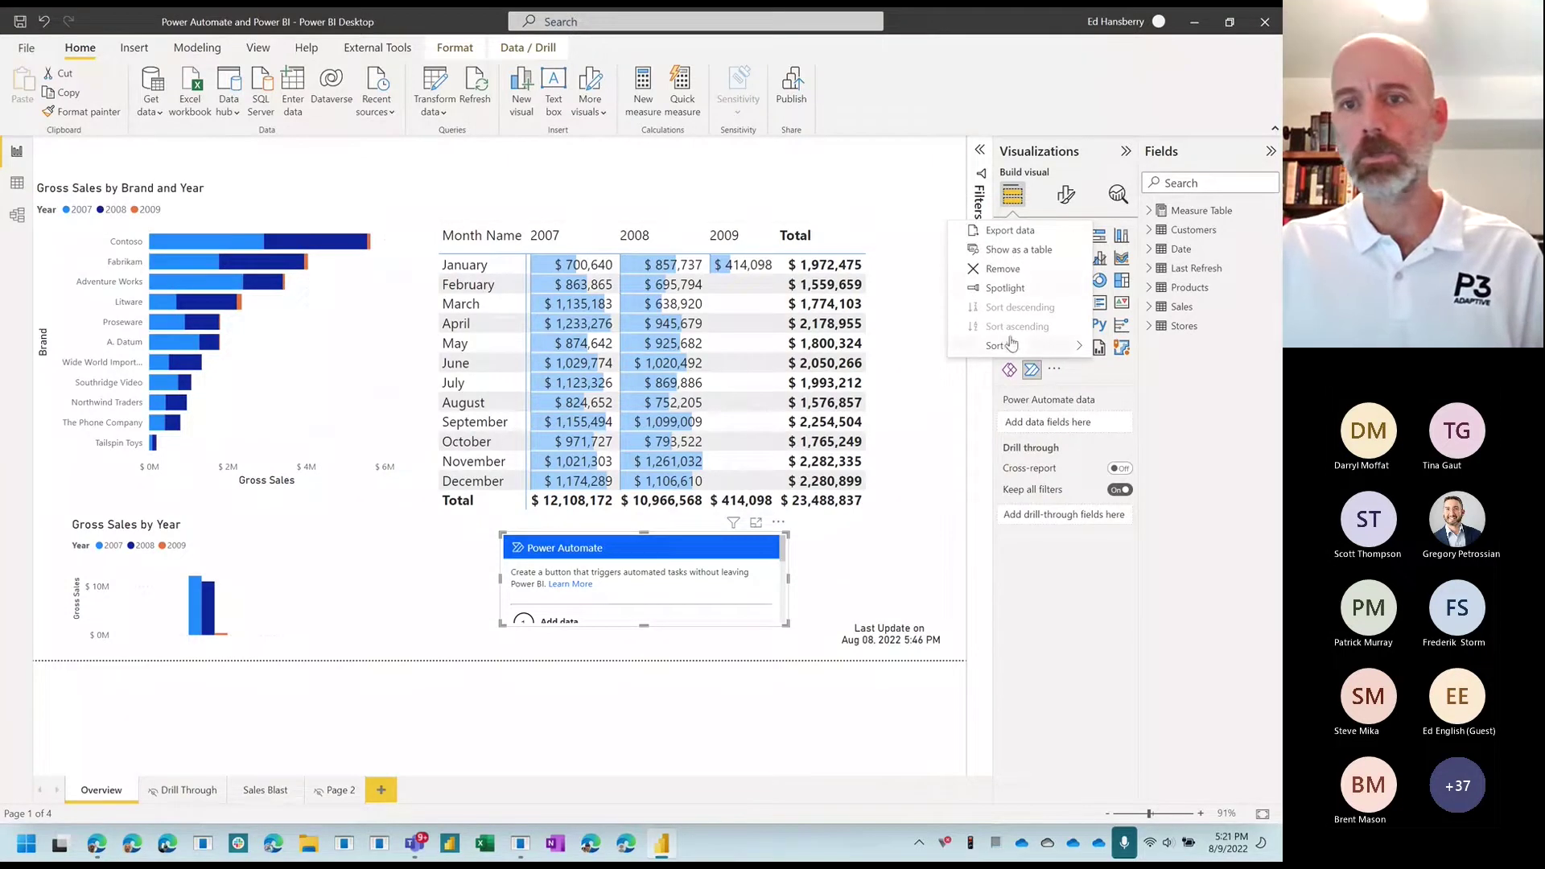
{"action": "mouse_move", "coordinate": [1006, 345]}
{"action": "left_click", "coordinate": [778, 524]}
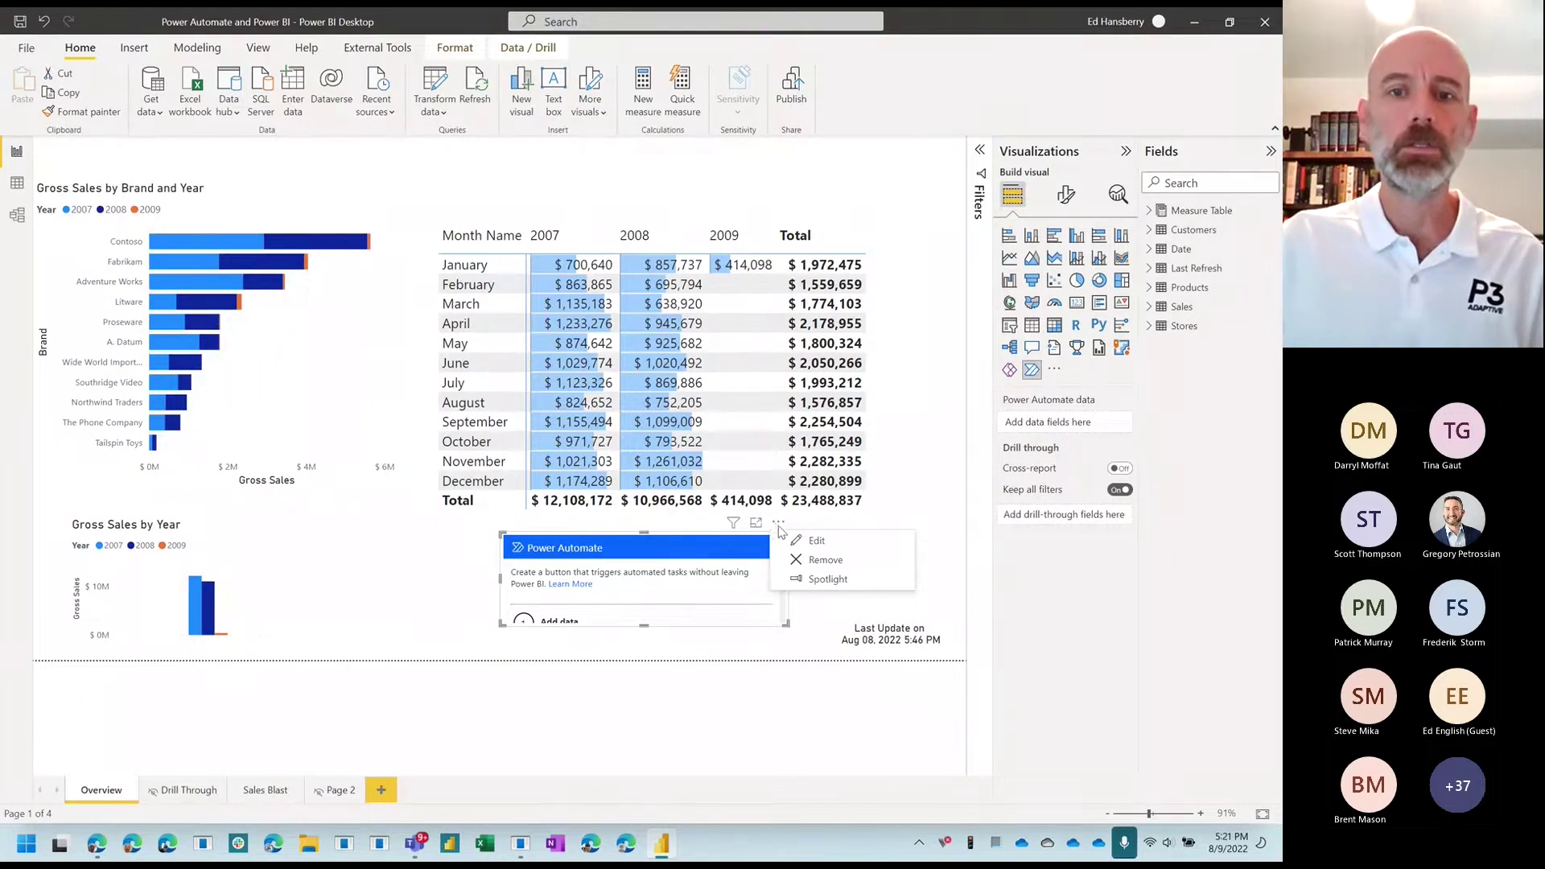
{"action": "left_click", "coordinate": [814, 547]}
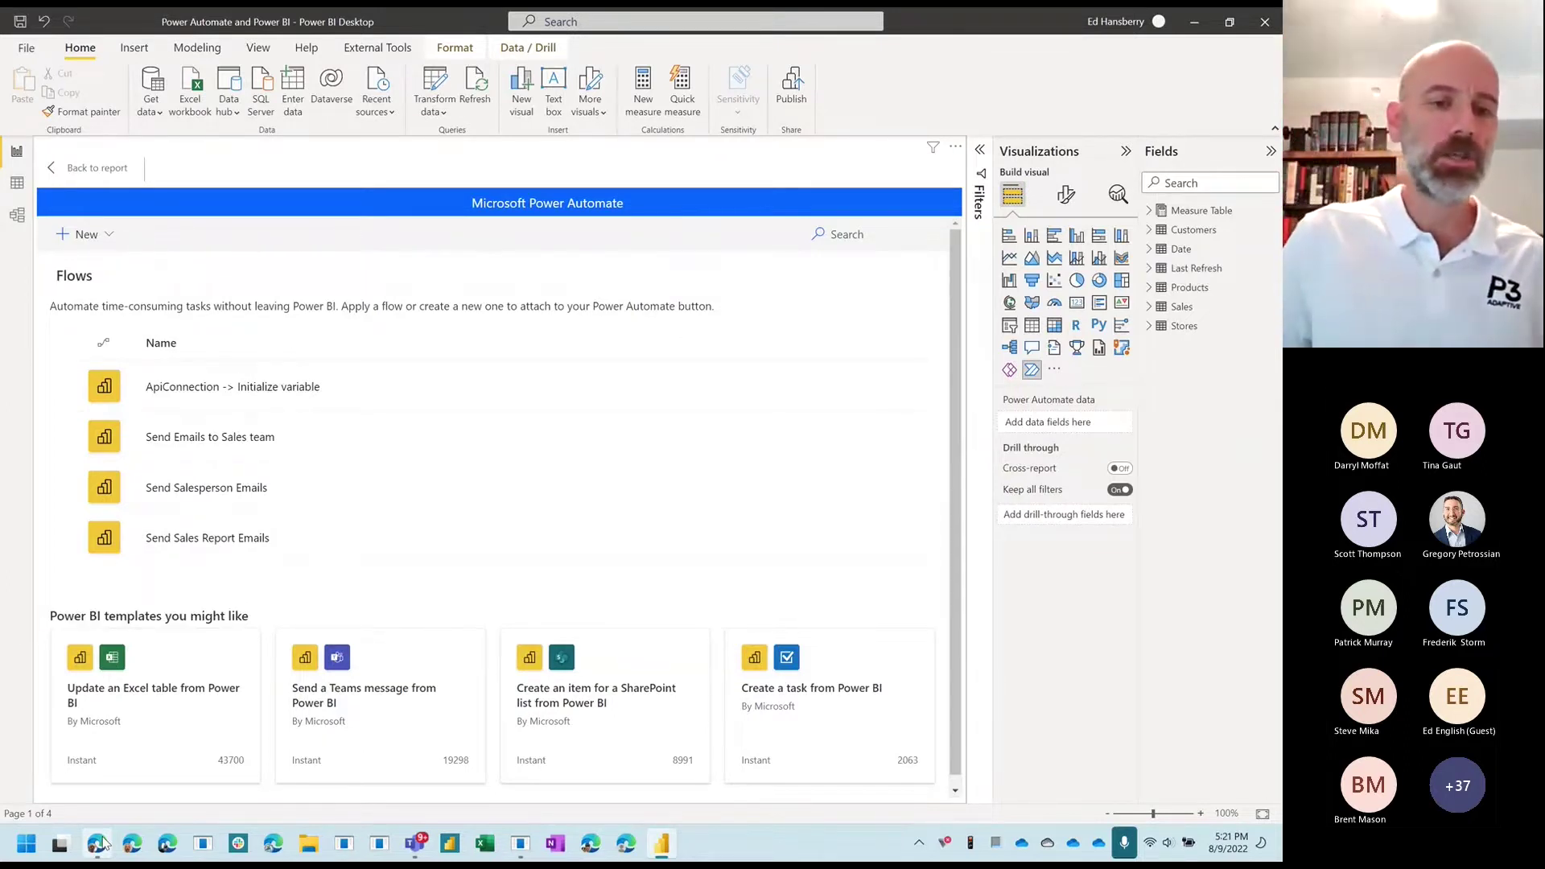
{"action": "left_click", "coordinate": [103, 841]}
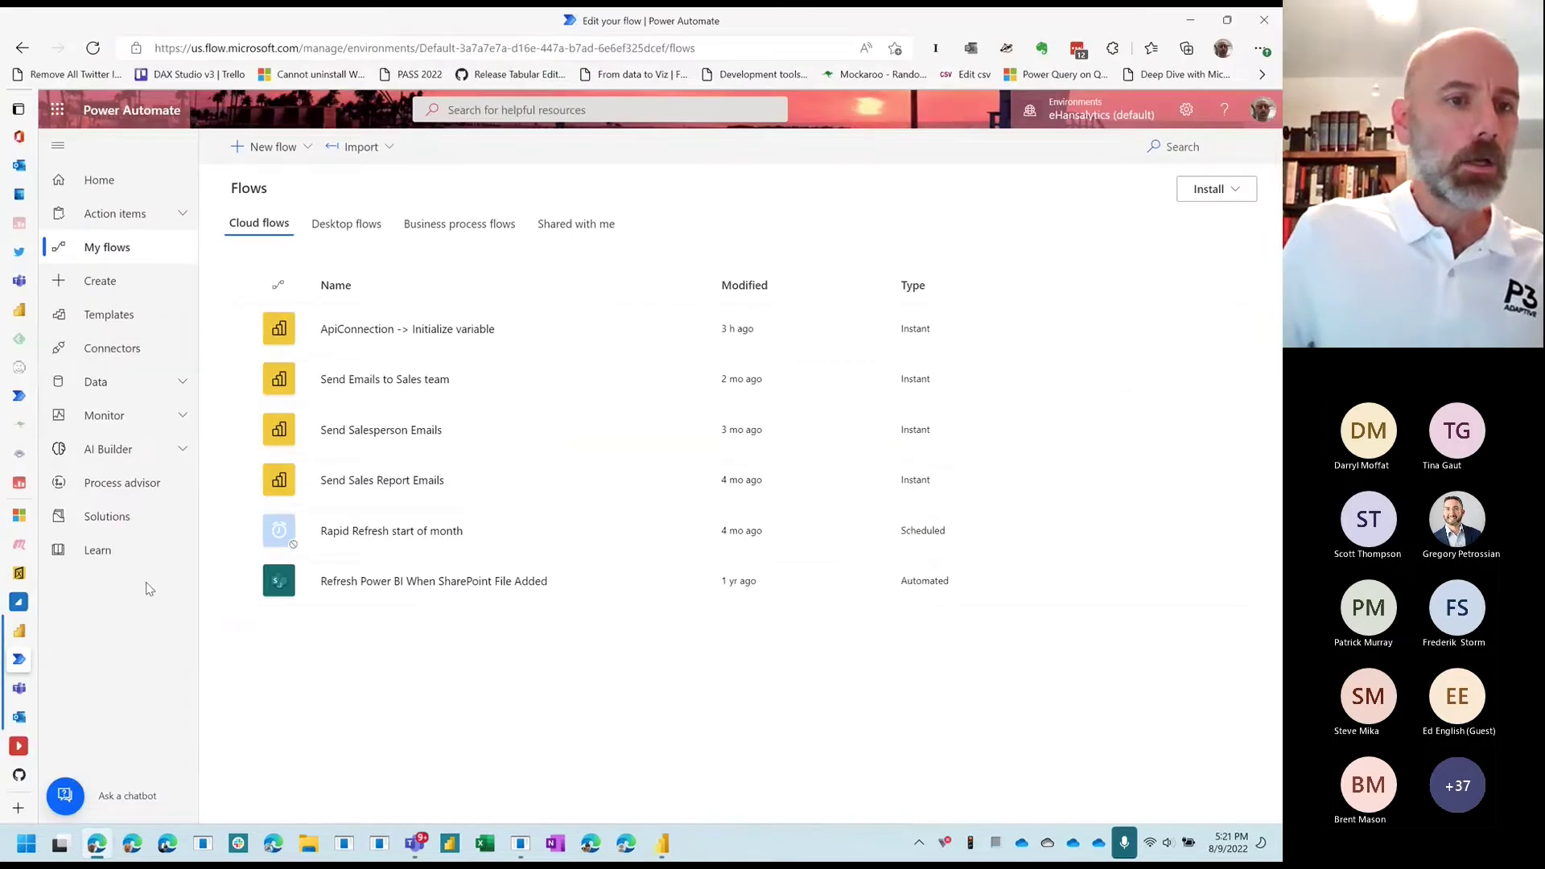
{"action": "left_click", "coordinate": [24, 634]}
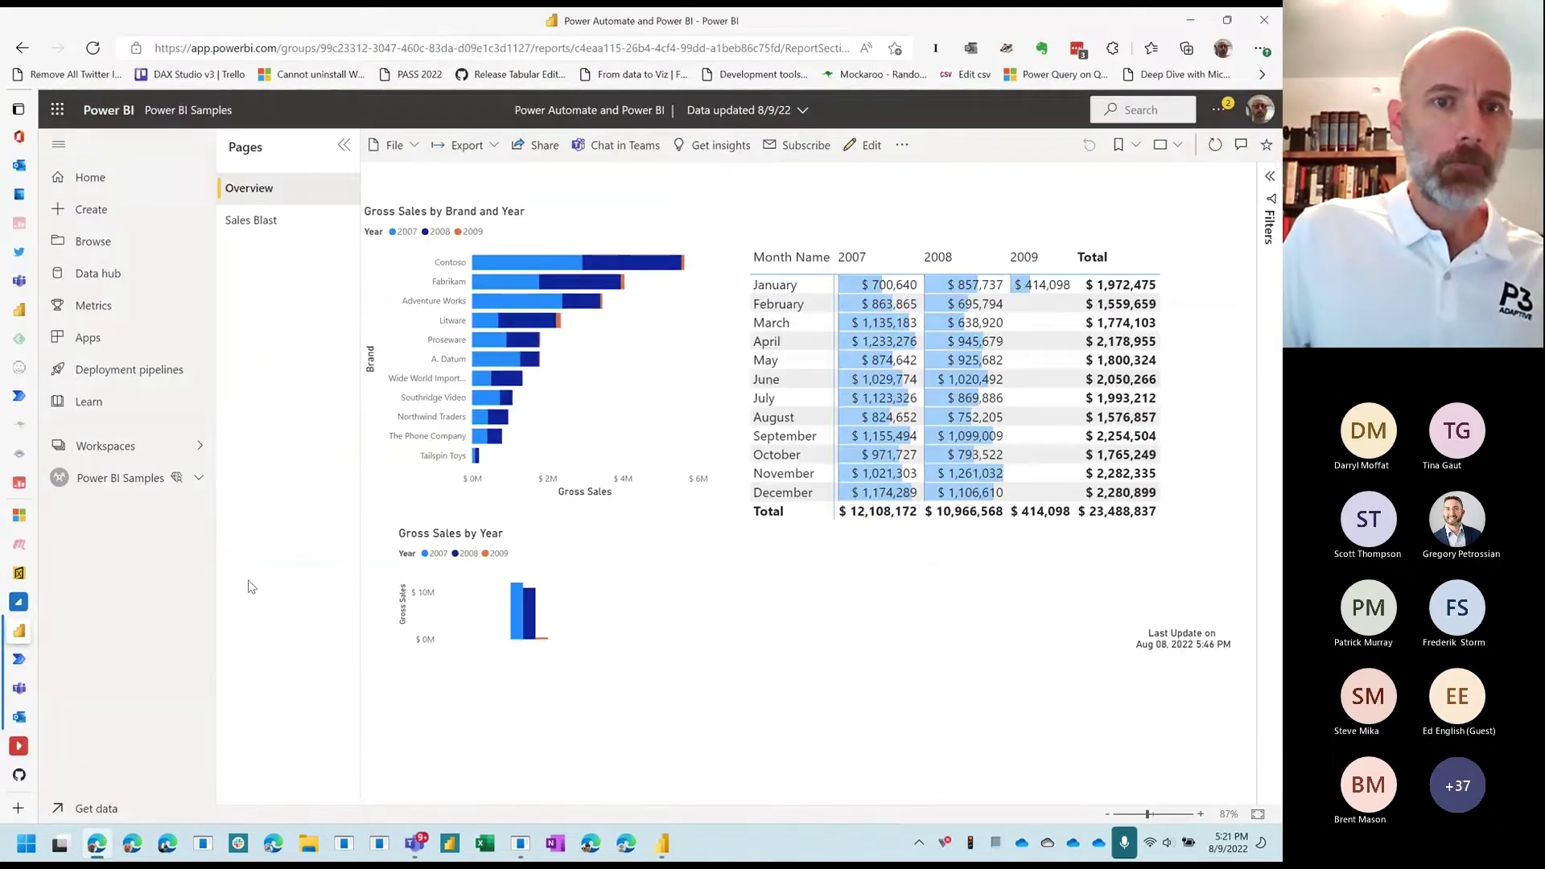
{"action": "left_click", "coordinate": [134, 491]}
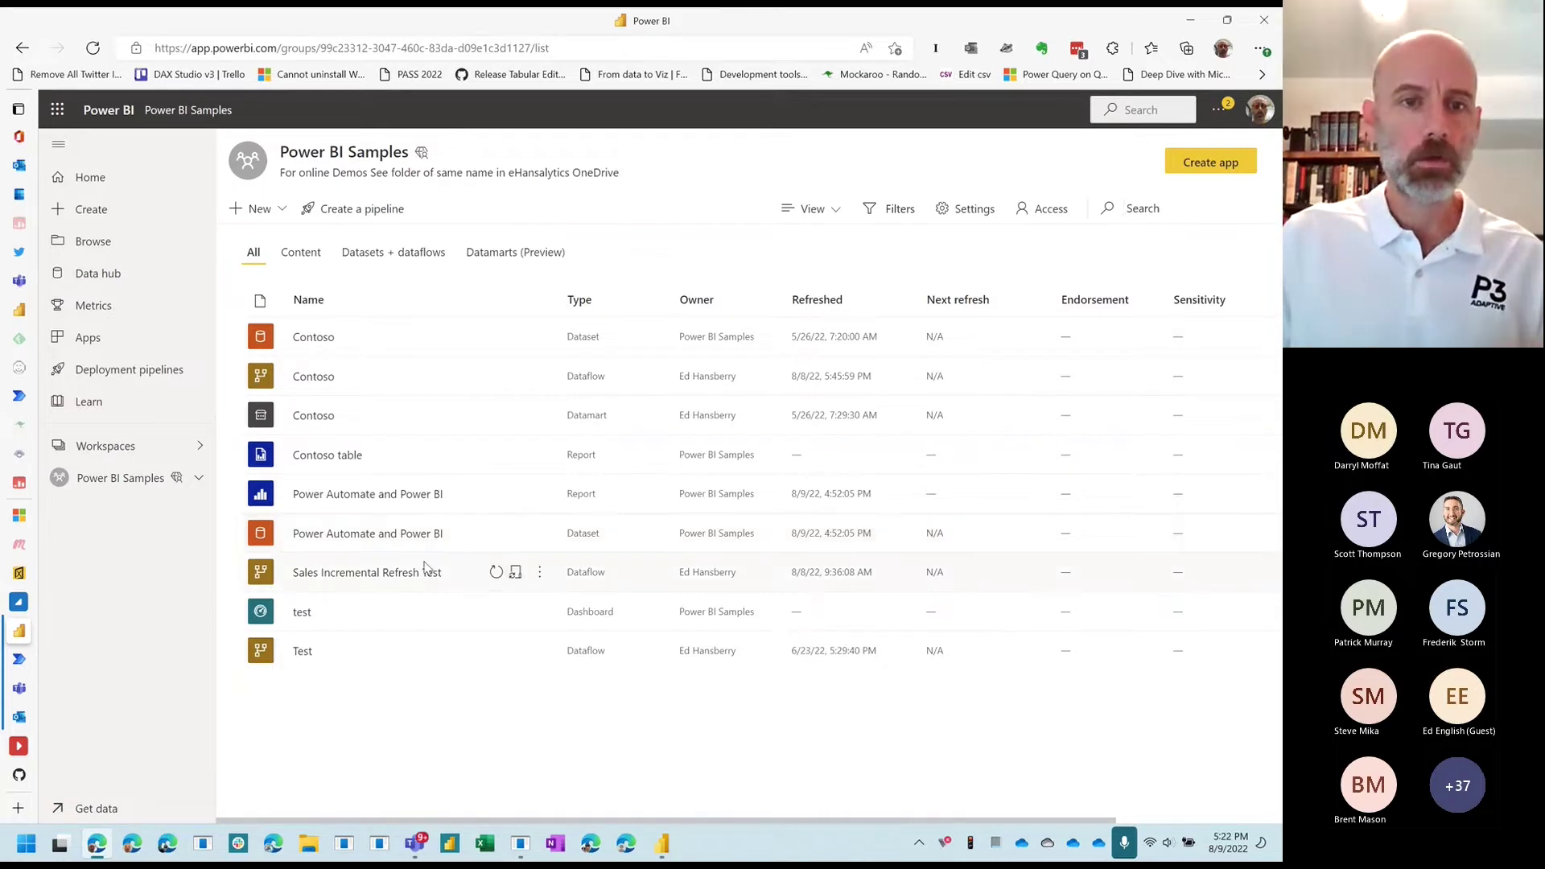
{"action": "left_click", "coordinate": [663, 843]}
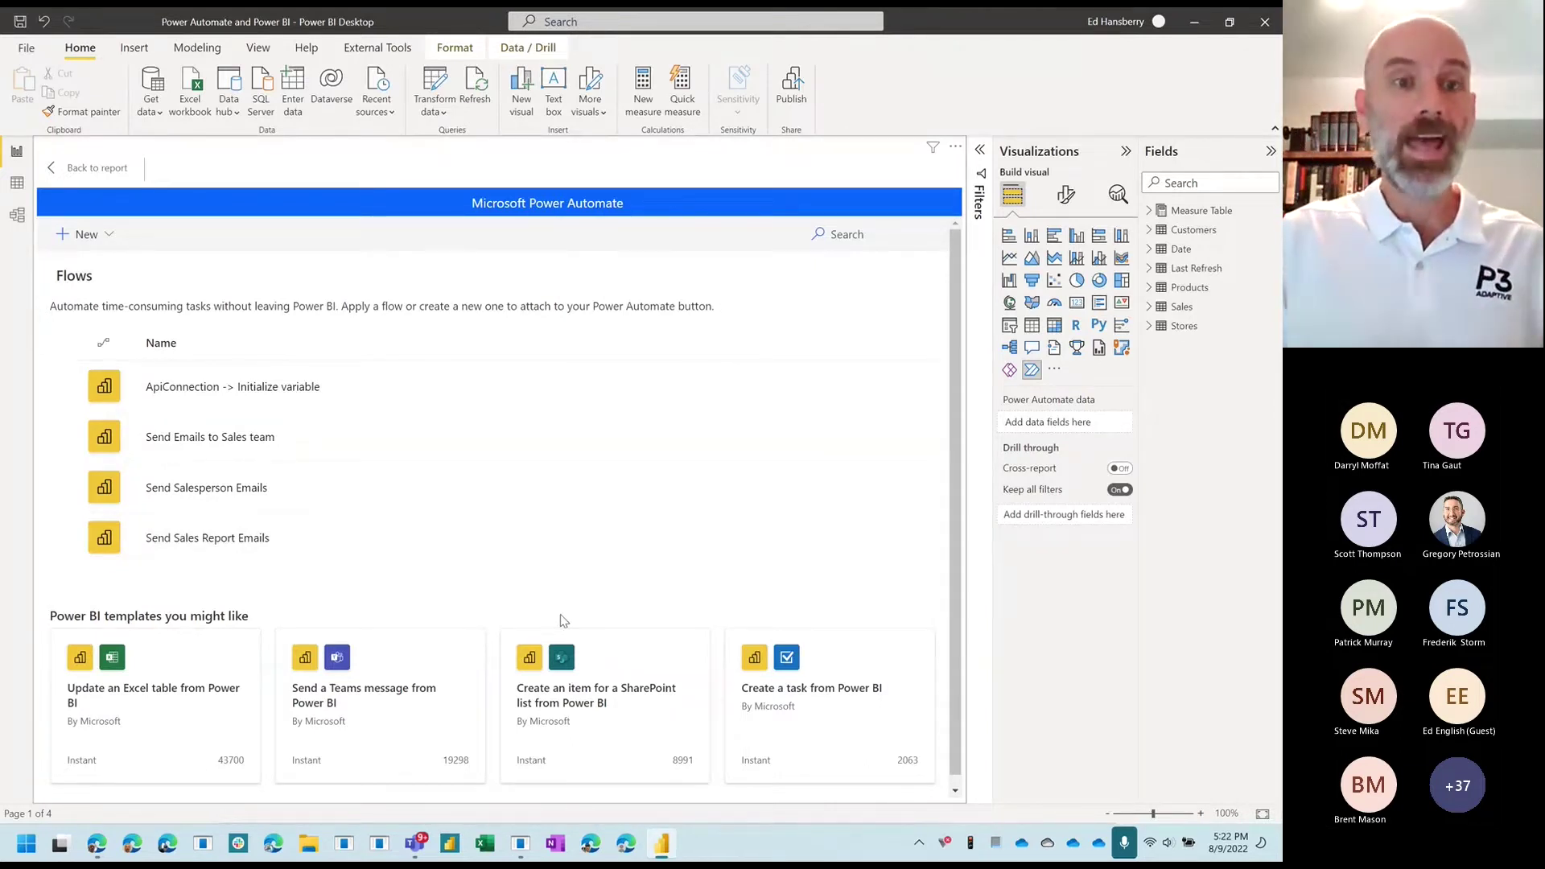
Step: Create a new instant cloud flow with the Power BI button clicked trigger and add a step
{"action": "left_click", "coordinate": [112, 236]}
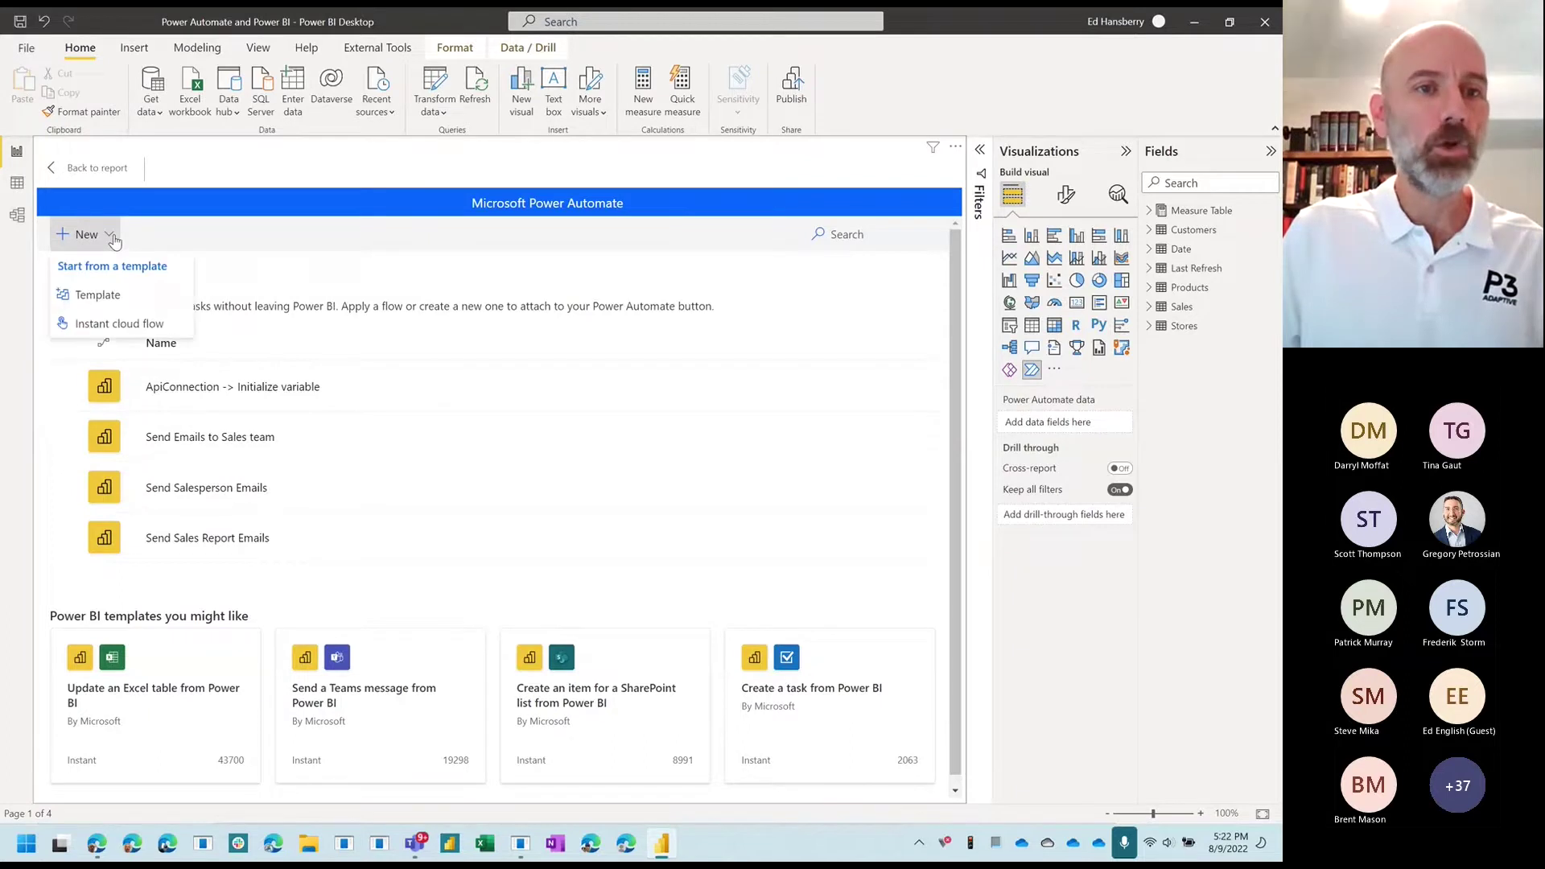
{"action": "left_click", "coordinate": [112, 325]}
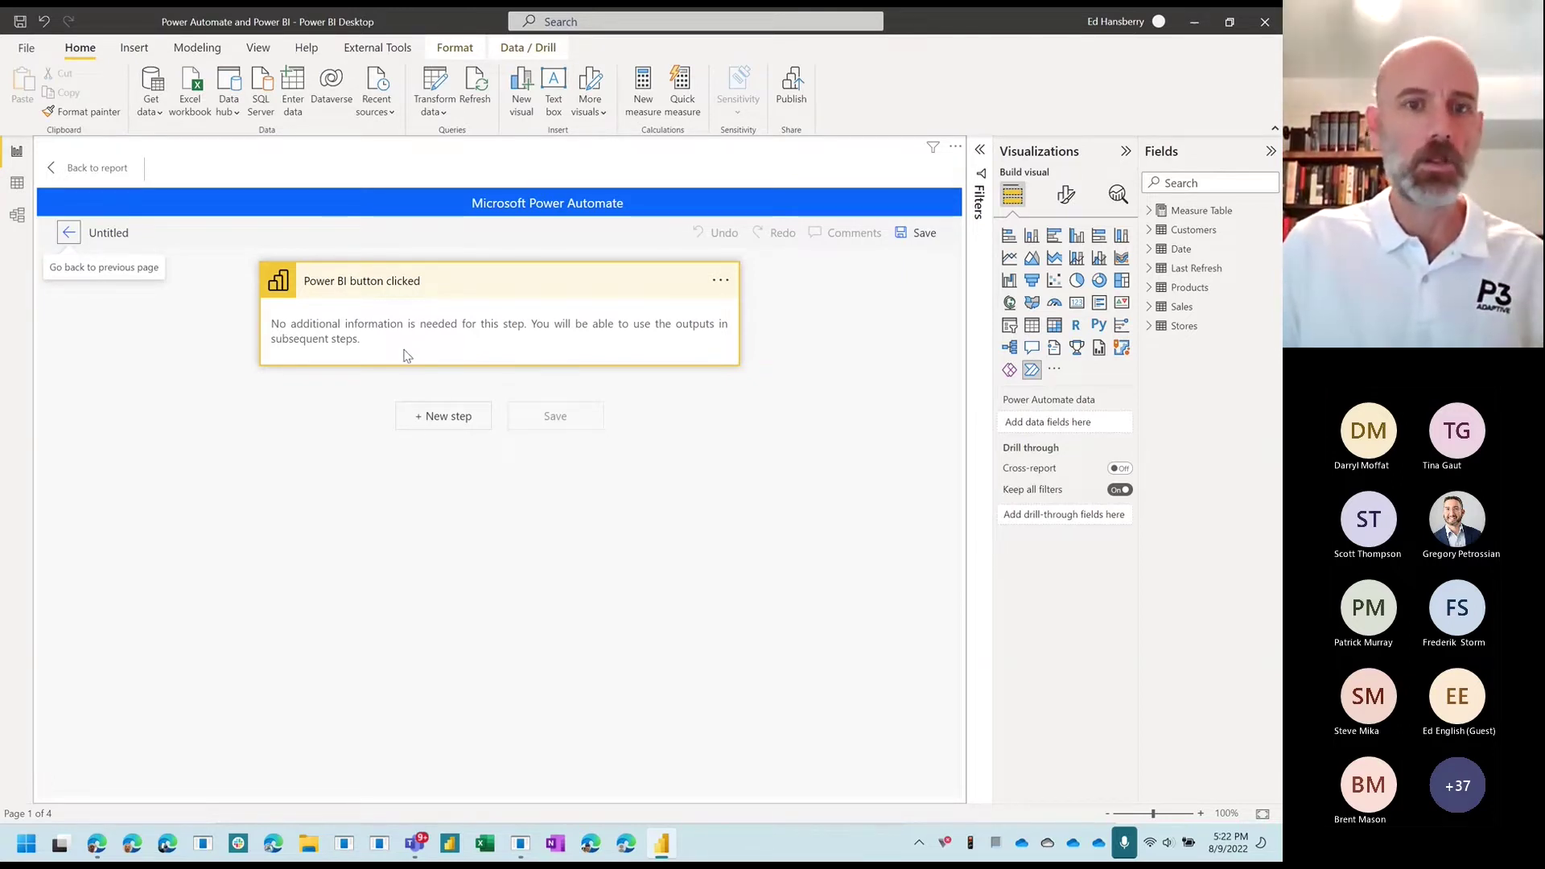
{"action": "left_click", "coordinate": [433, 416]}
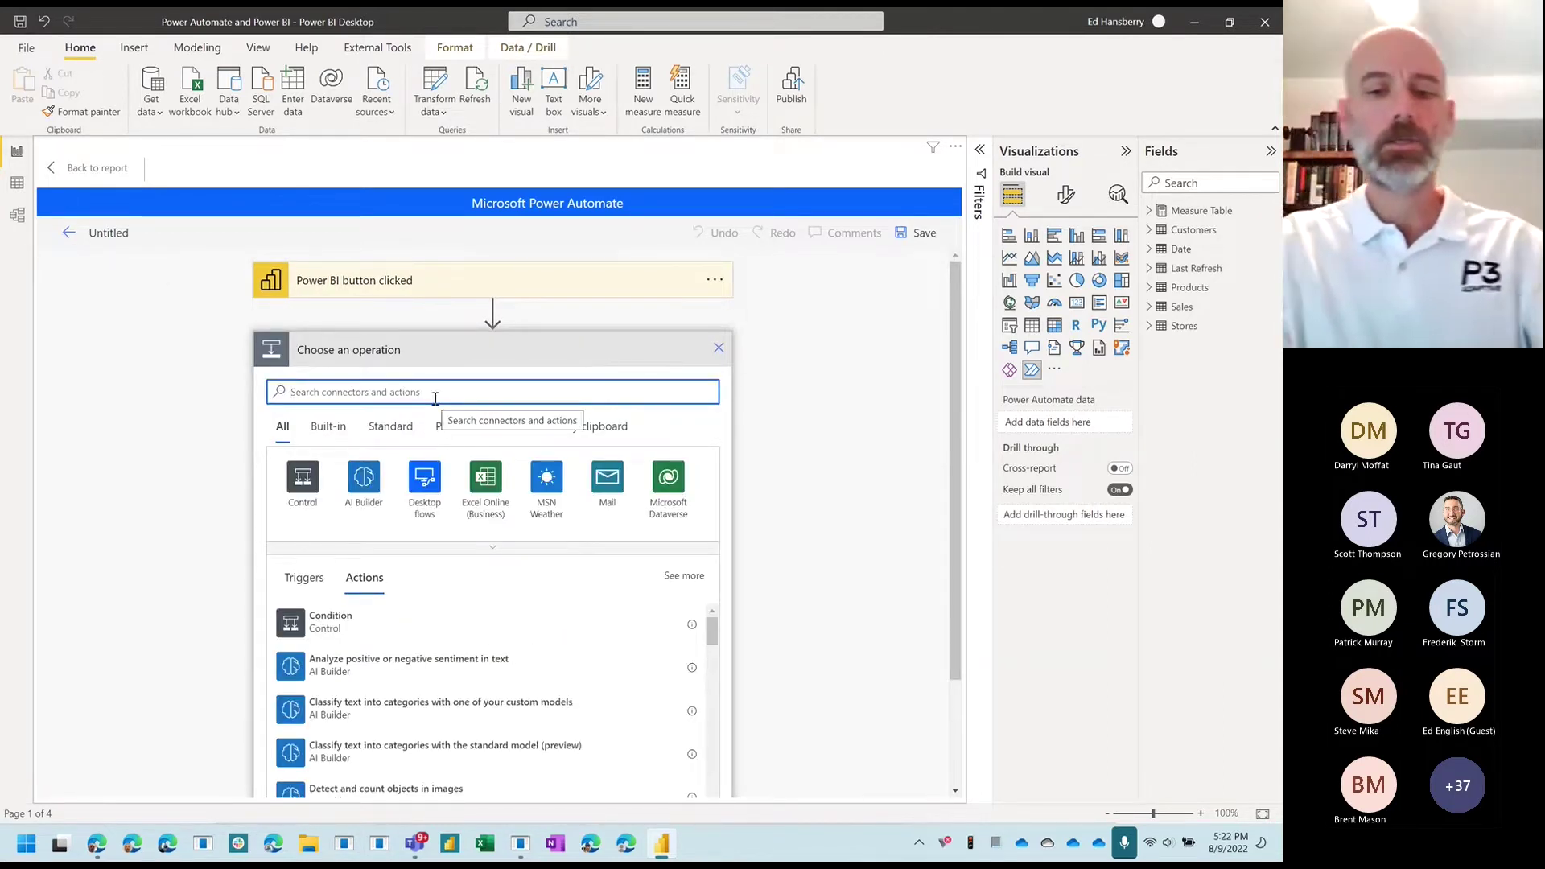
Step: Find the Power BI connector and add its Refresh a dataset action after the trigger
{"action": "type", "text": "p"}
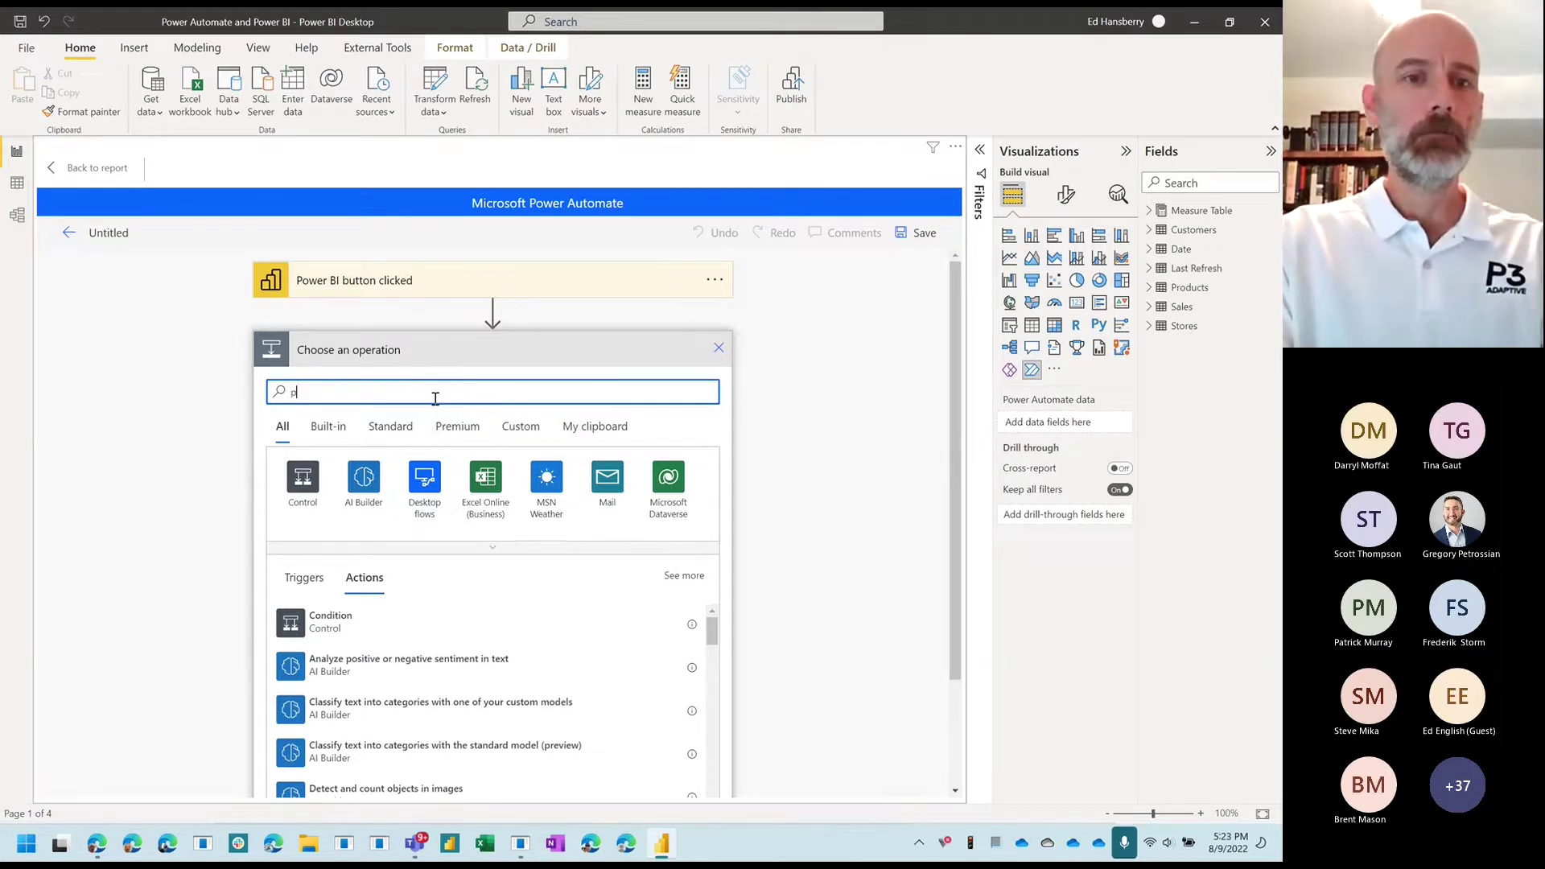
{"action": "type", "text": "ower bi"}
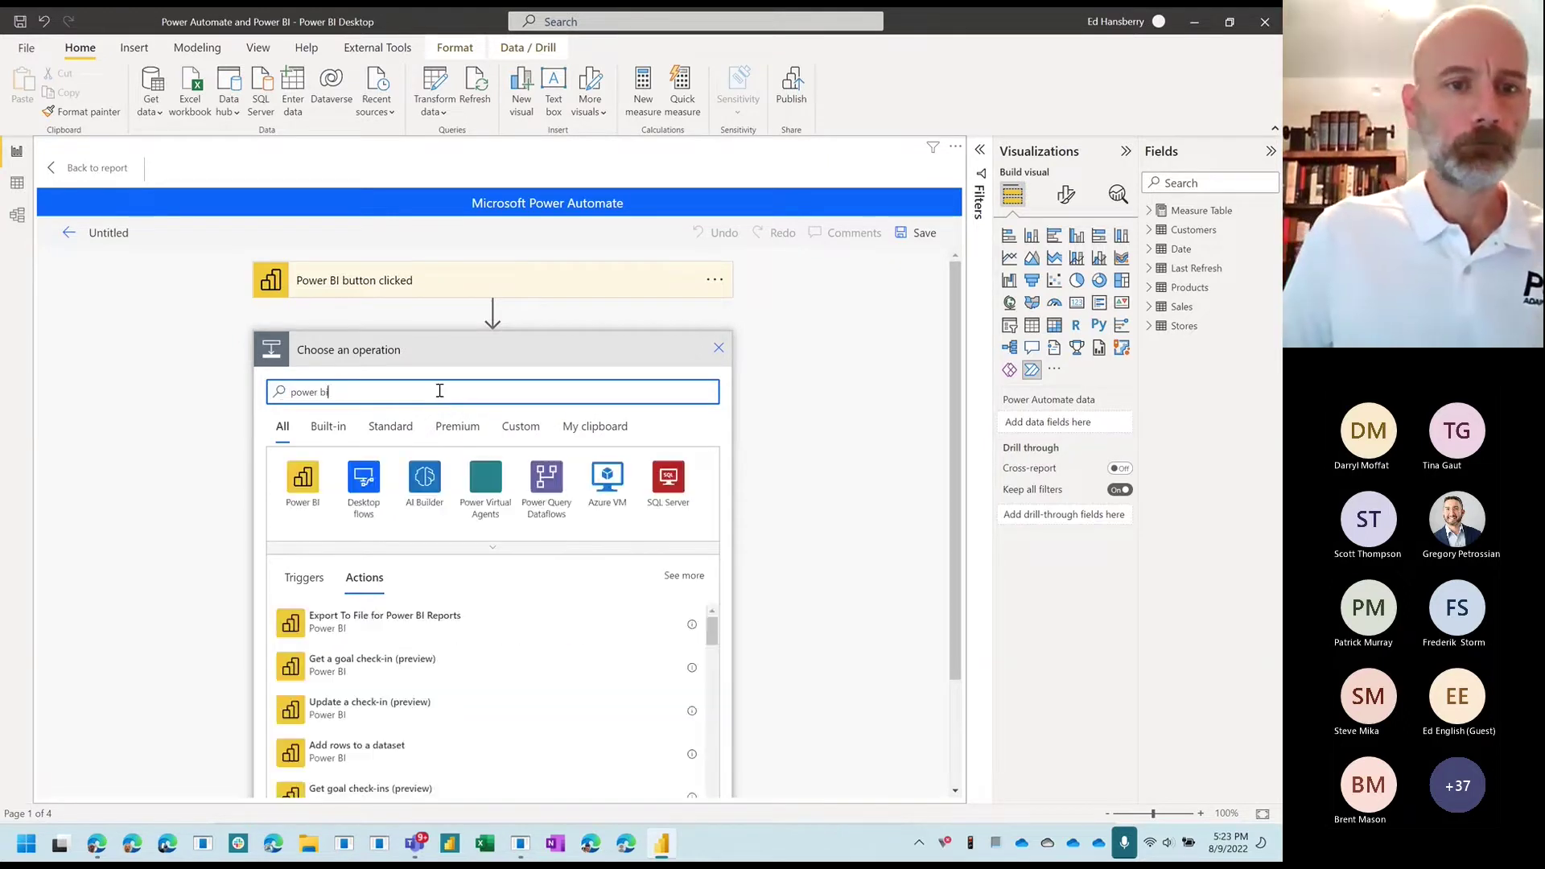
{"action": "left_click", "coordinate": [300, 477]}
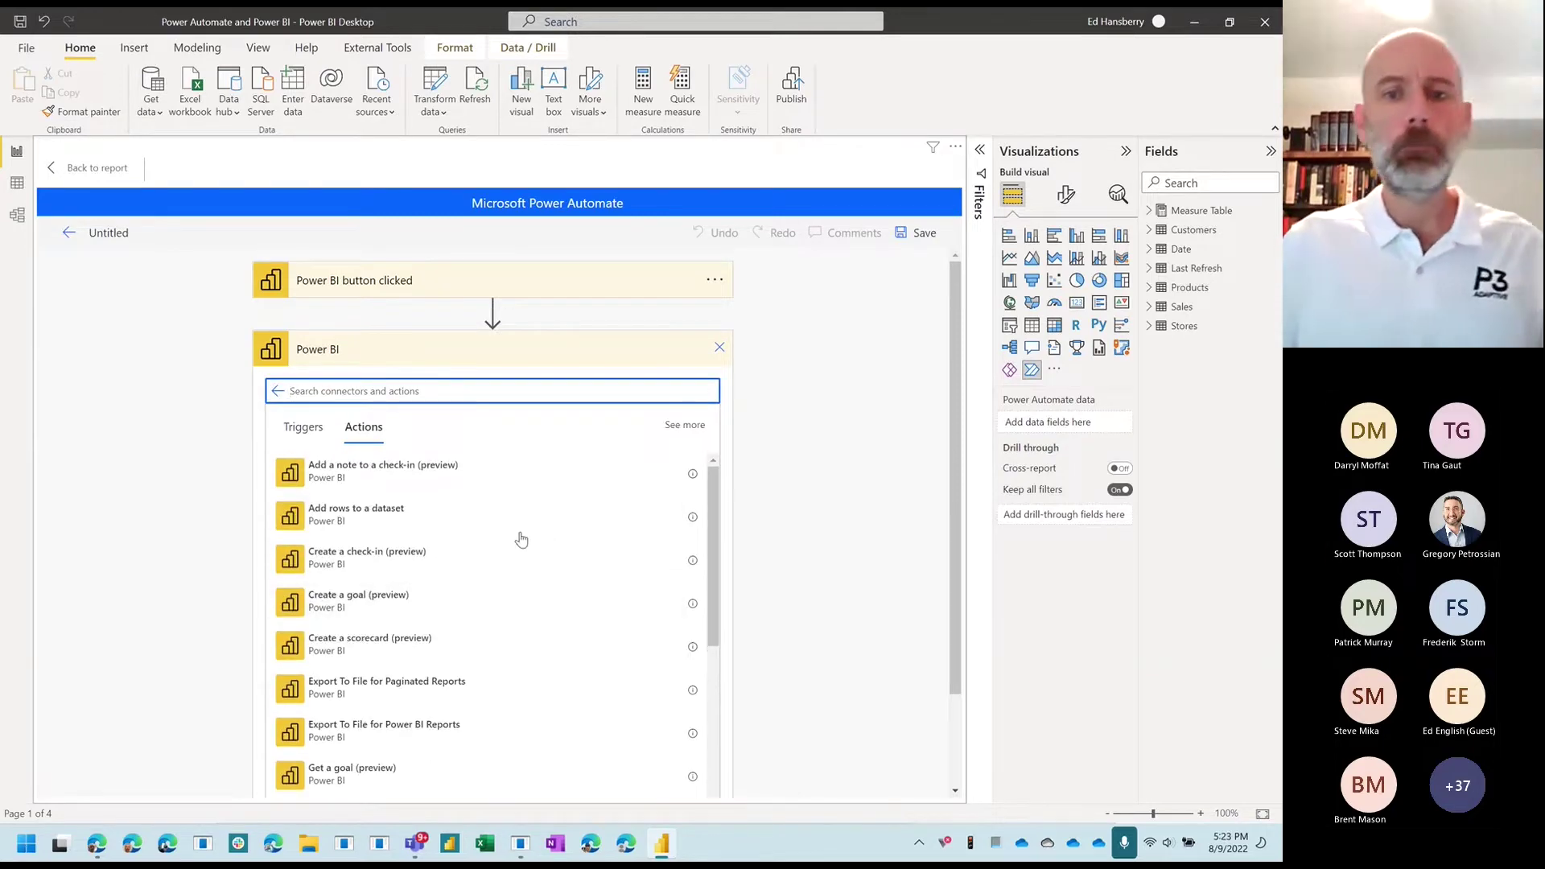
{"action": "scroll", "coordinate": [521, 539], "scroll_direction": "down", "scroll_amount": 5}
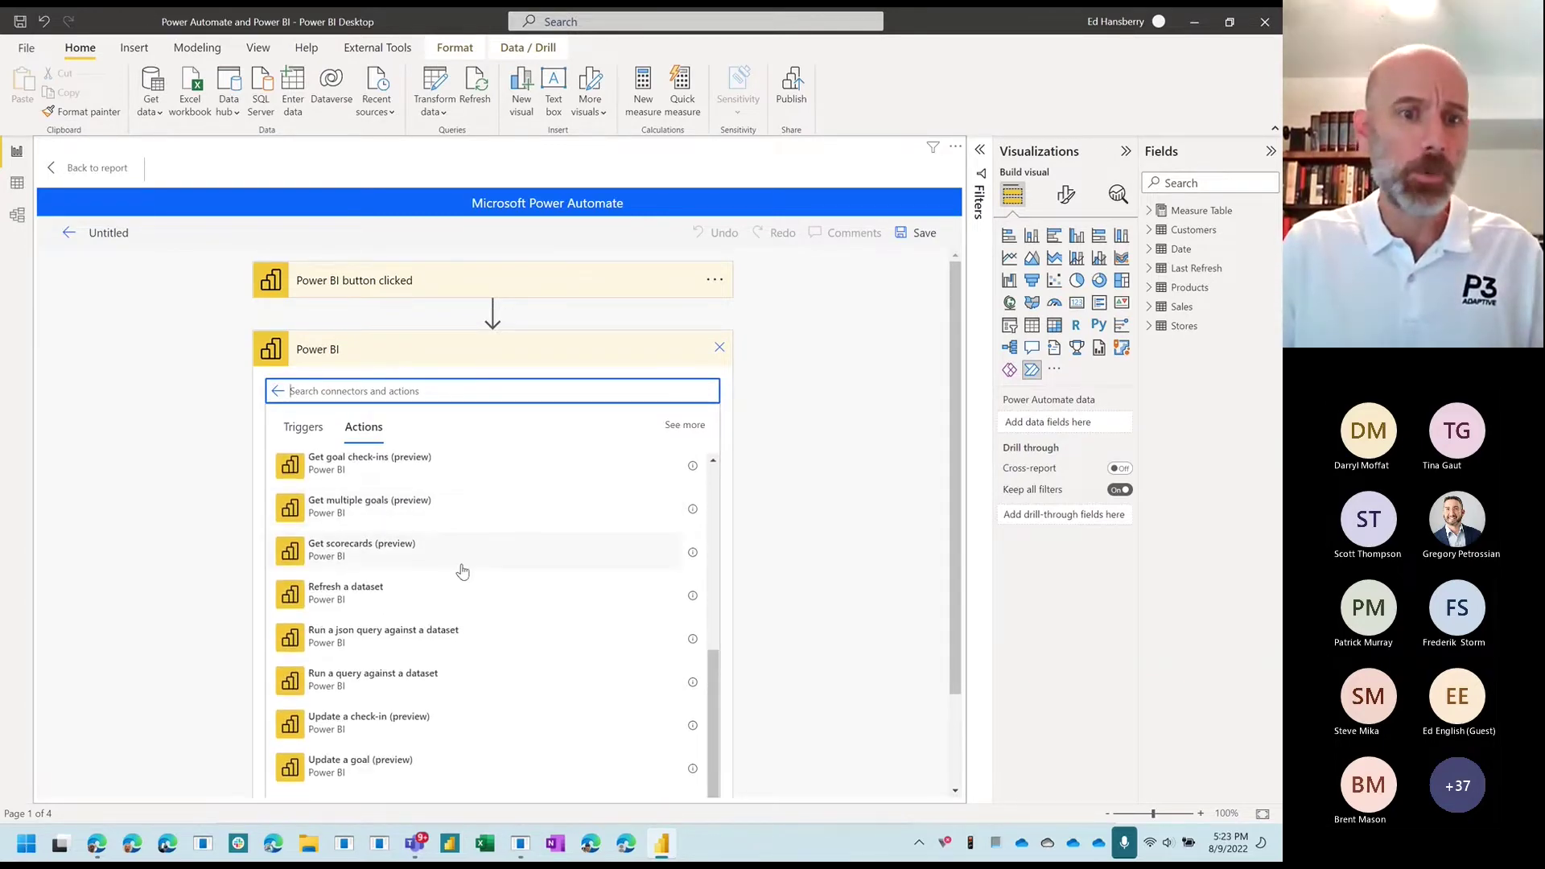
{"action": "scroll", "coordinate": [463, 571], "scroll_direction": "up", "scroll_amount": 3}
{"action": "scroll", "coordinate": [435, 563], "scroll_direction": "down", "scroll_amount": 3}
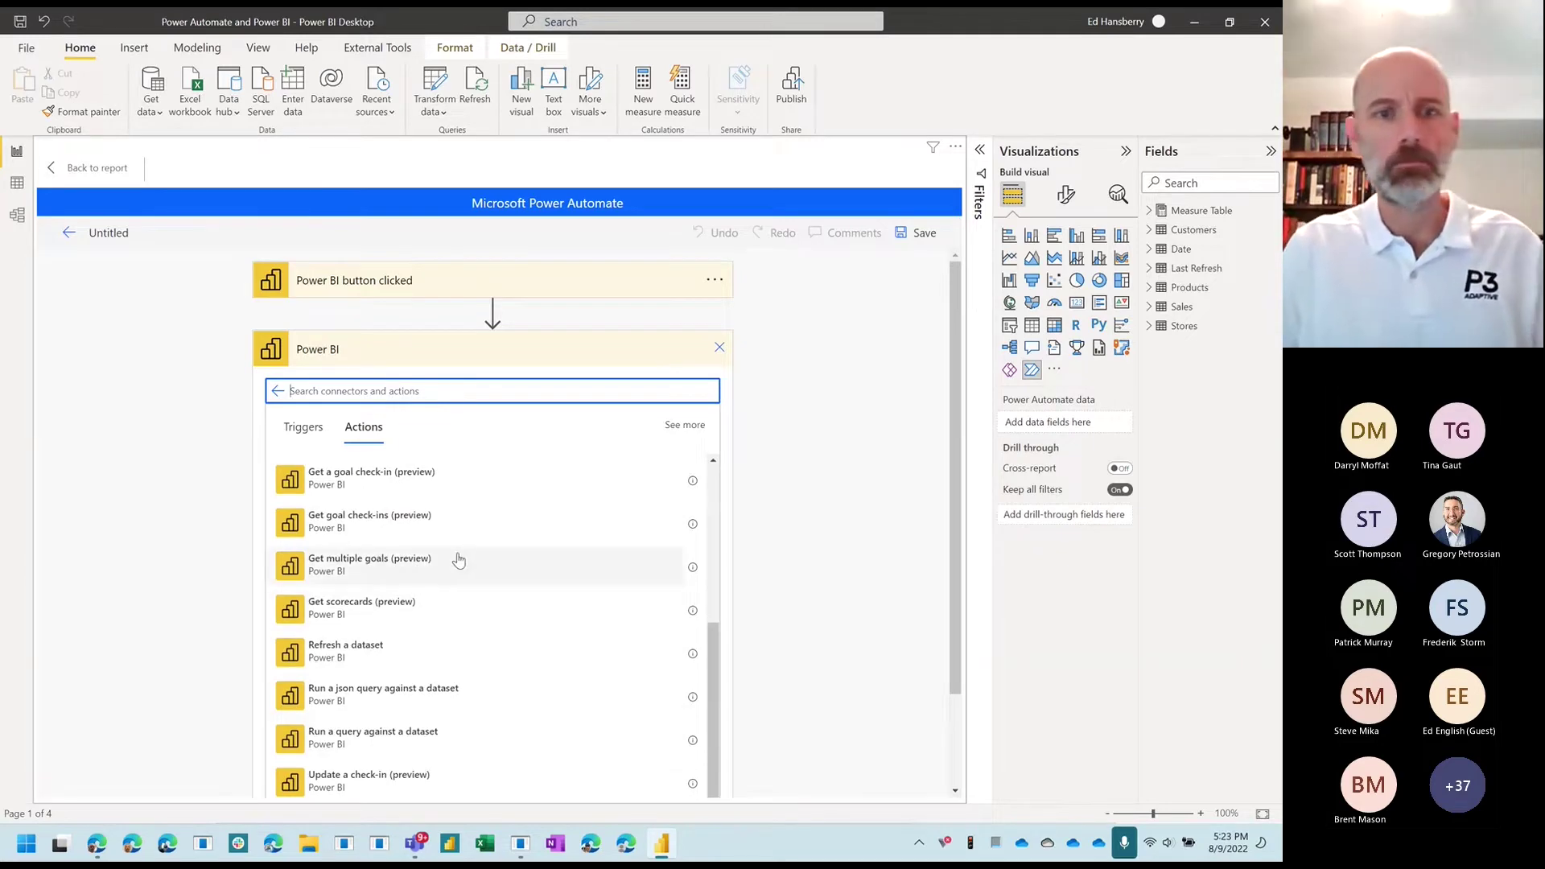
{"action": "scroll", "coordinate": [459, 560], "scroll_direction": "up", "scroll_amount": 4}
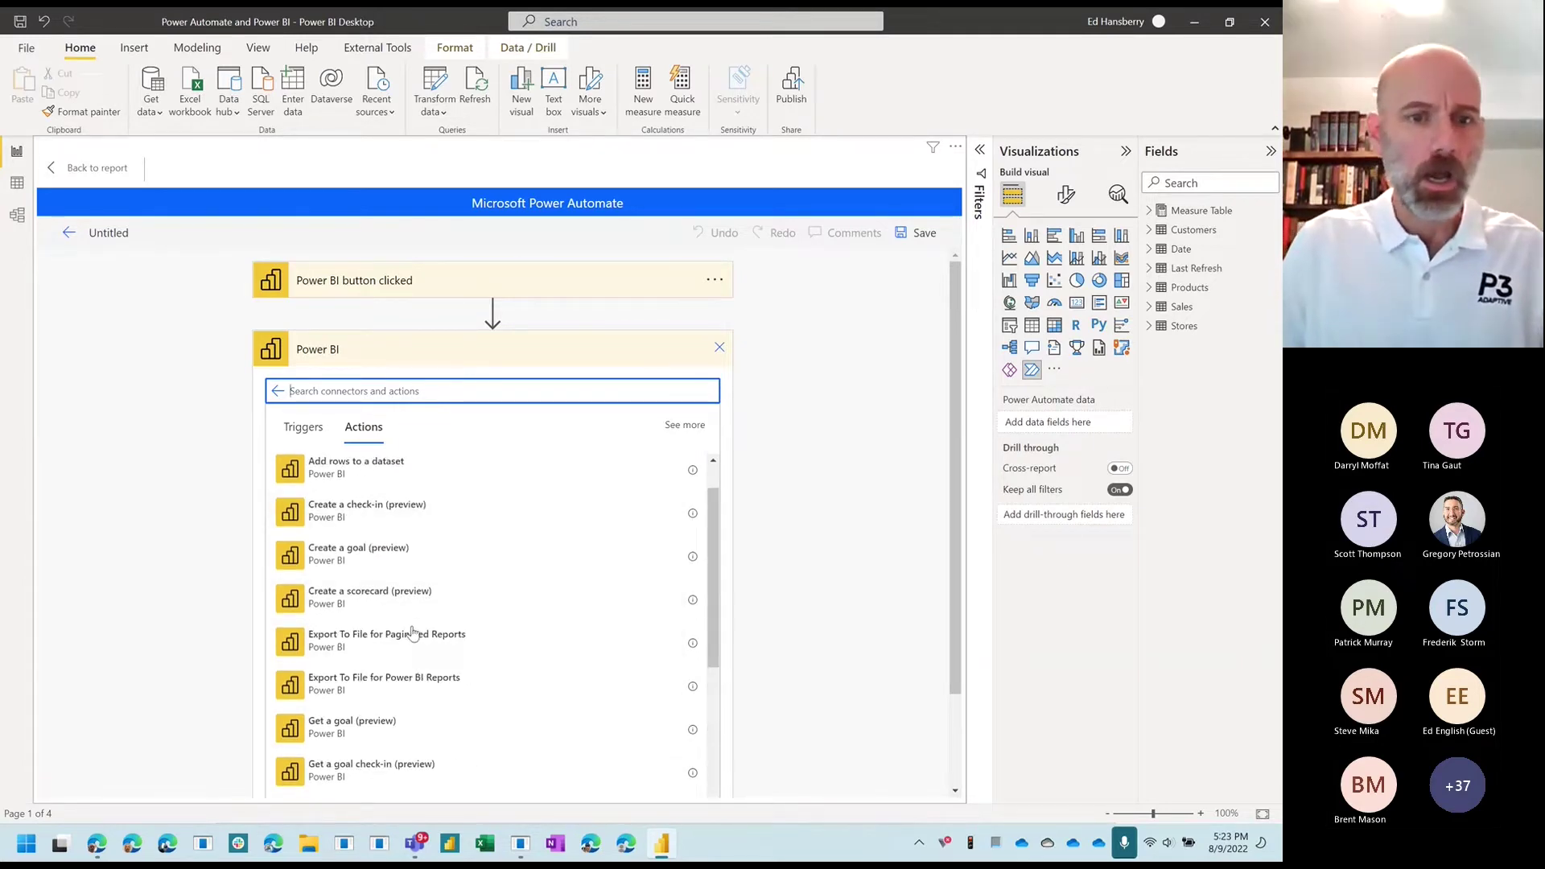
{"action": "scroll", "coordinate": [406, 632], "scroll_direction": "down", "scroll_amount": 8}
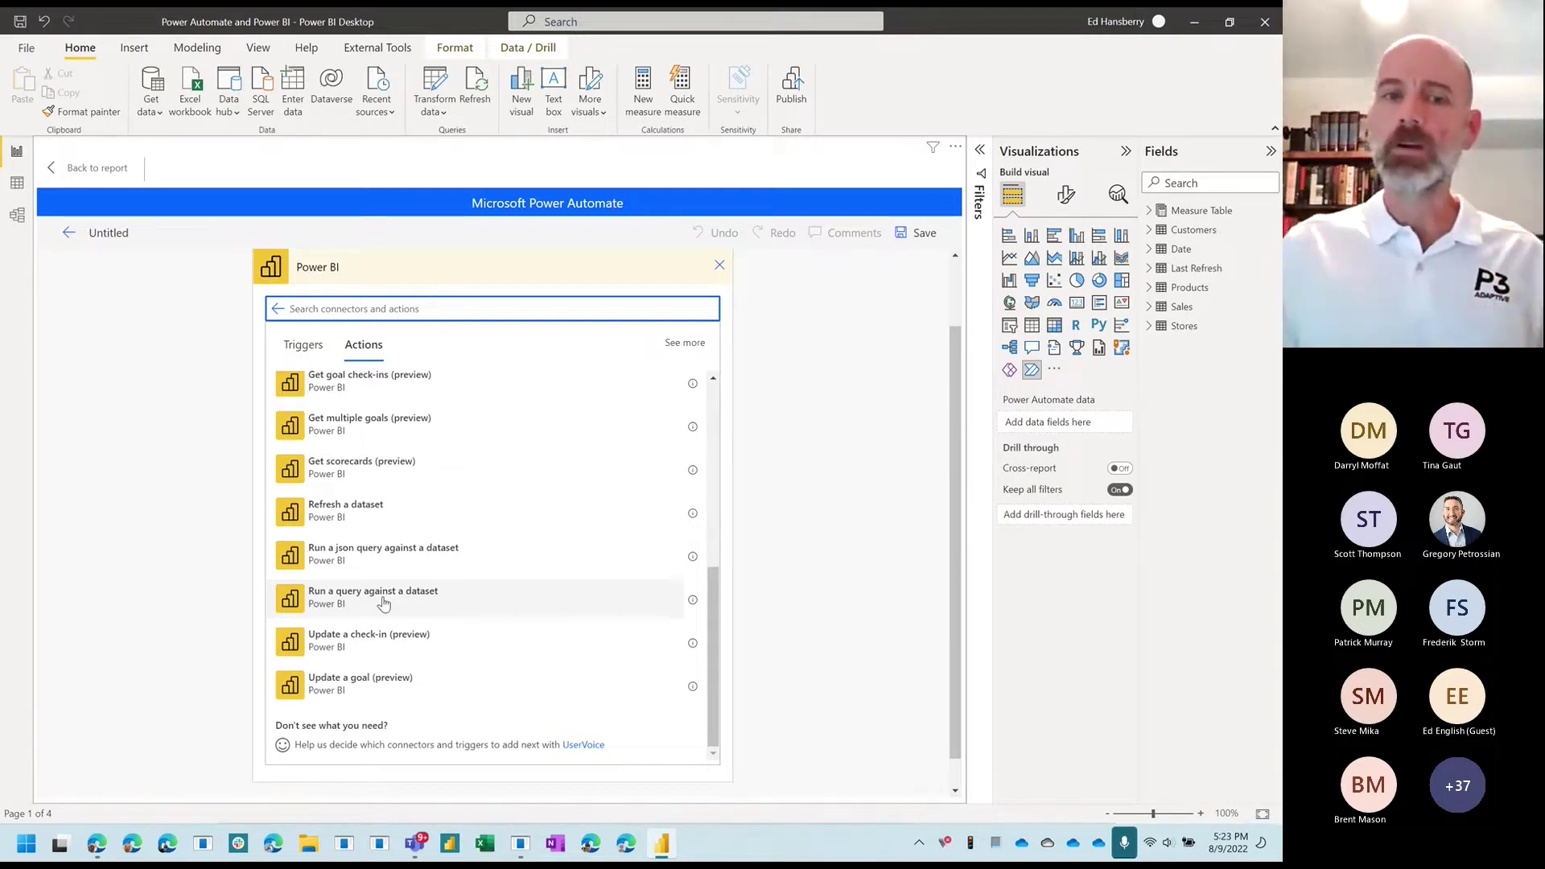
{"action": "left_click", "coordinate": [396, 523]}
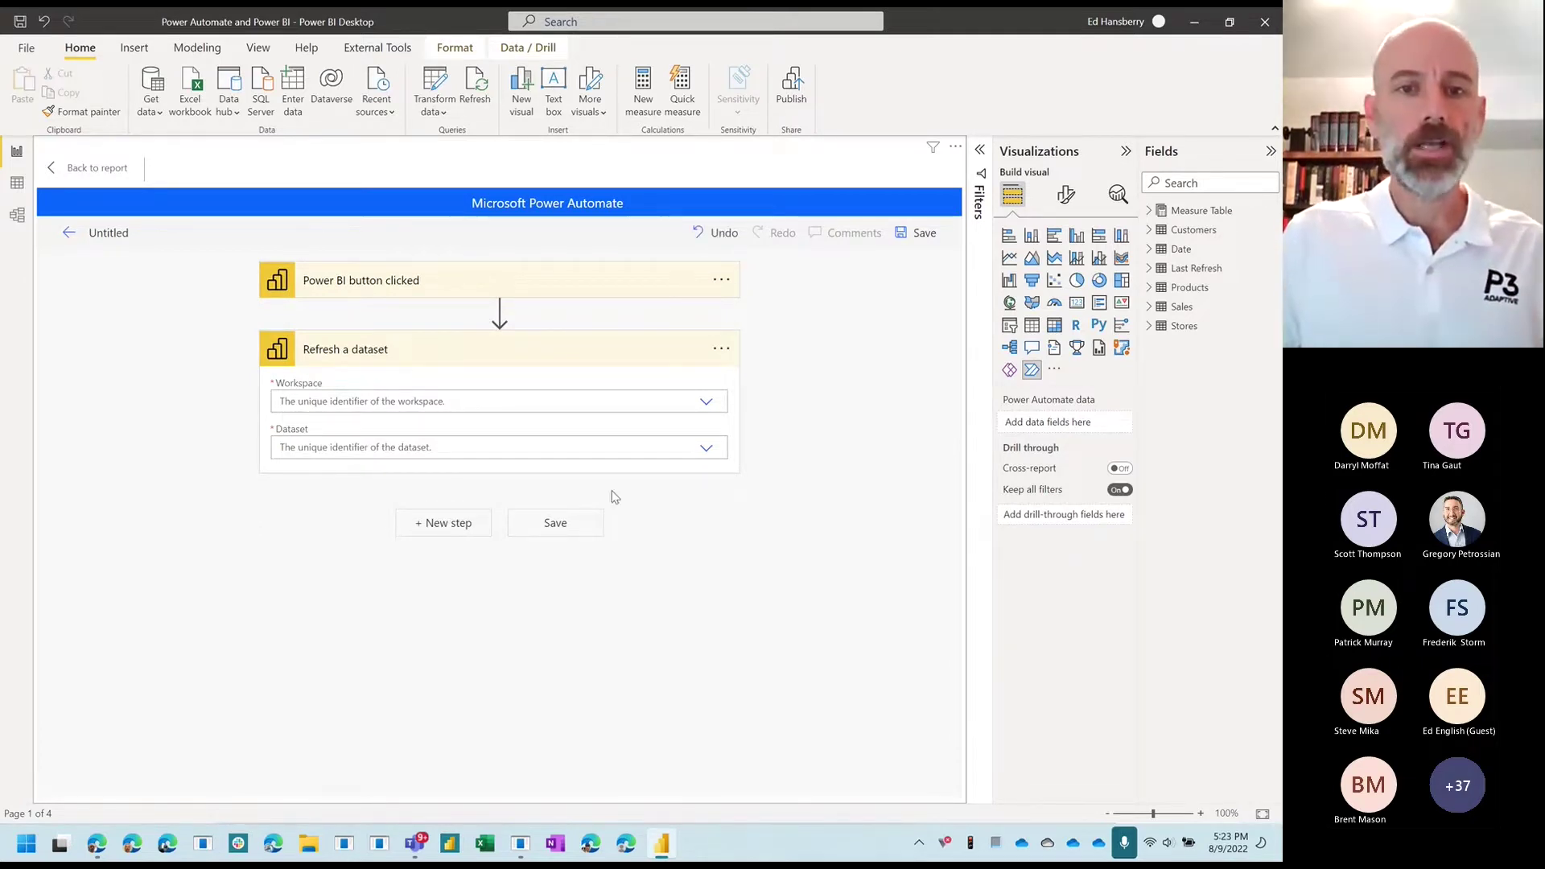
Step: Set Workspace to Power BI Samples and Dataset to Power Automate and Power BI
{"action": "left_click", "coordinate": [705, 402]}
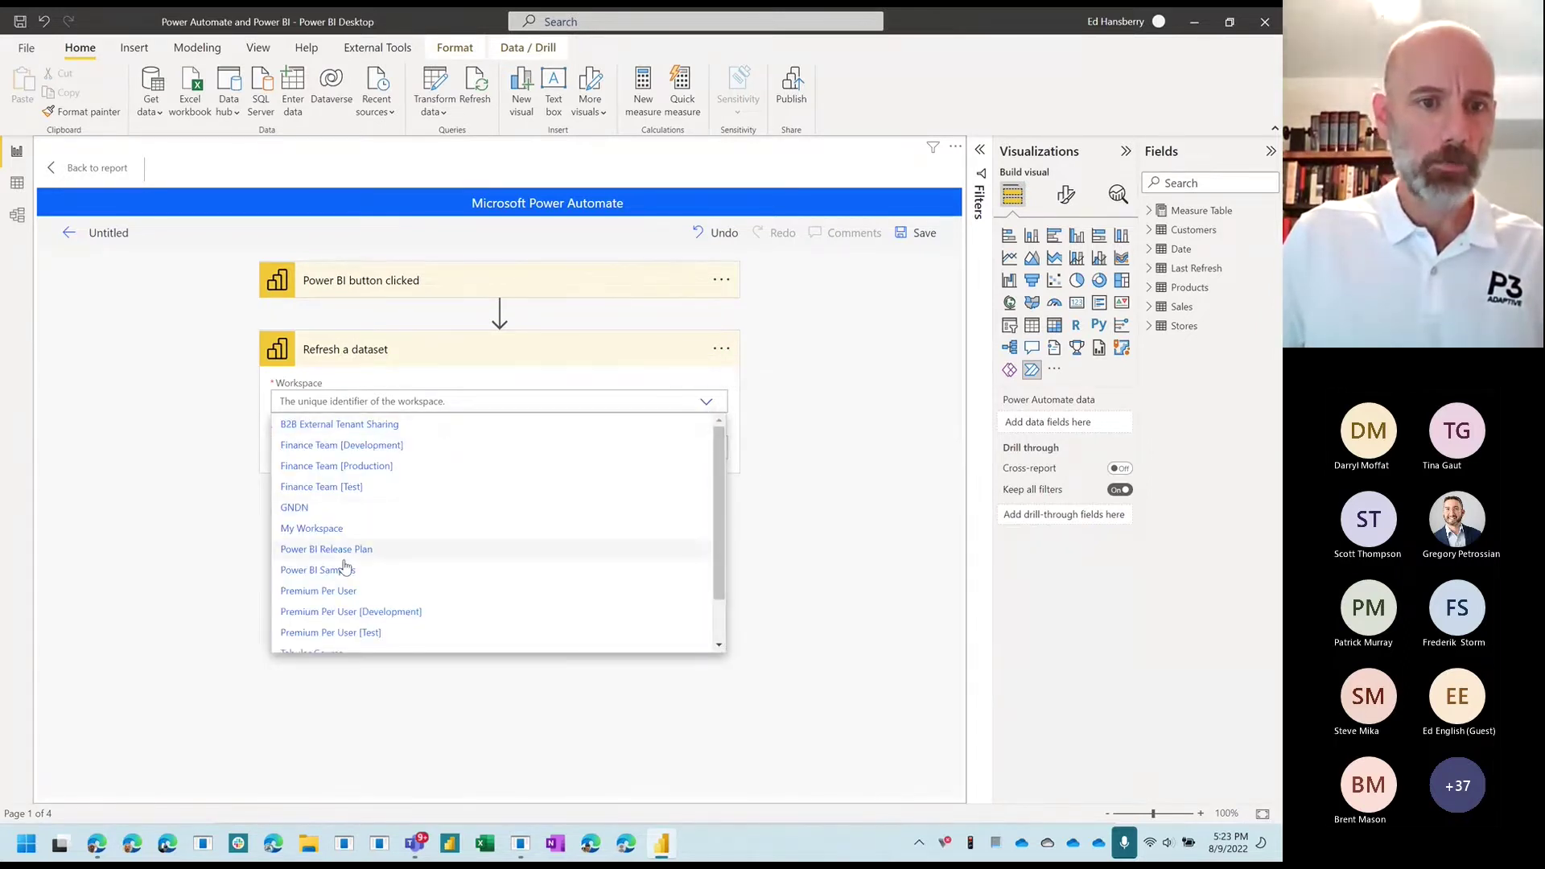
{"action": "left_click", "coordinate": [344, 569]}
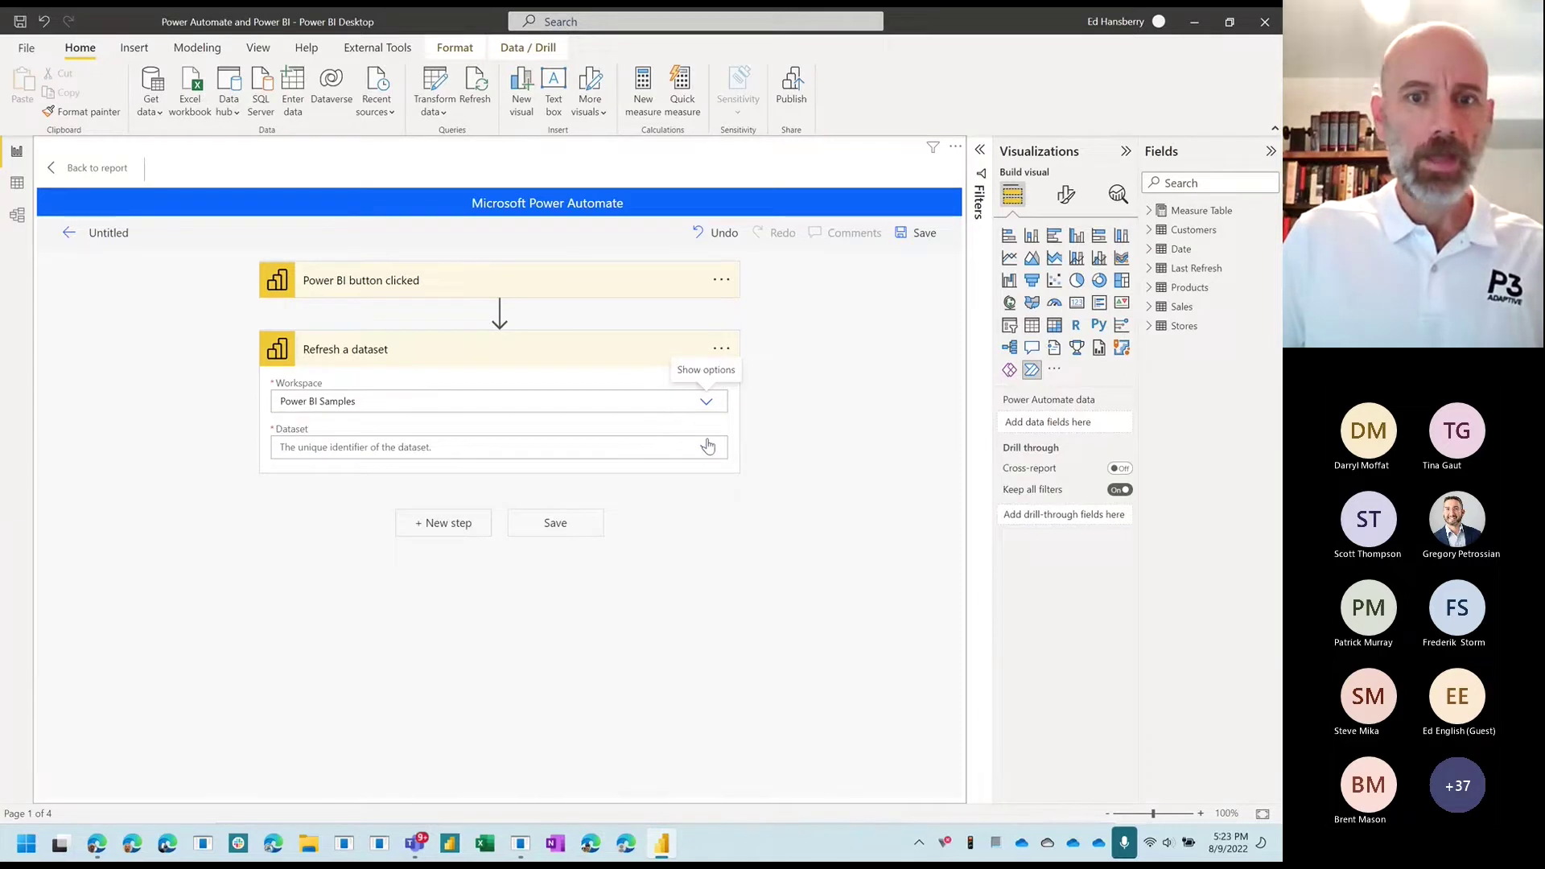
{"action": "left_click", "coordinate": [706, 450]}
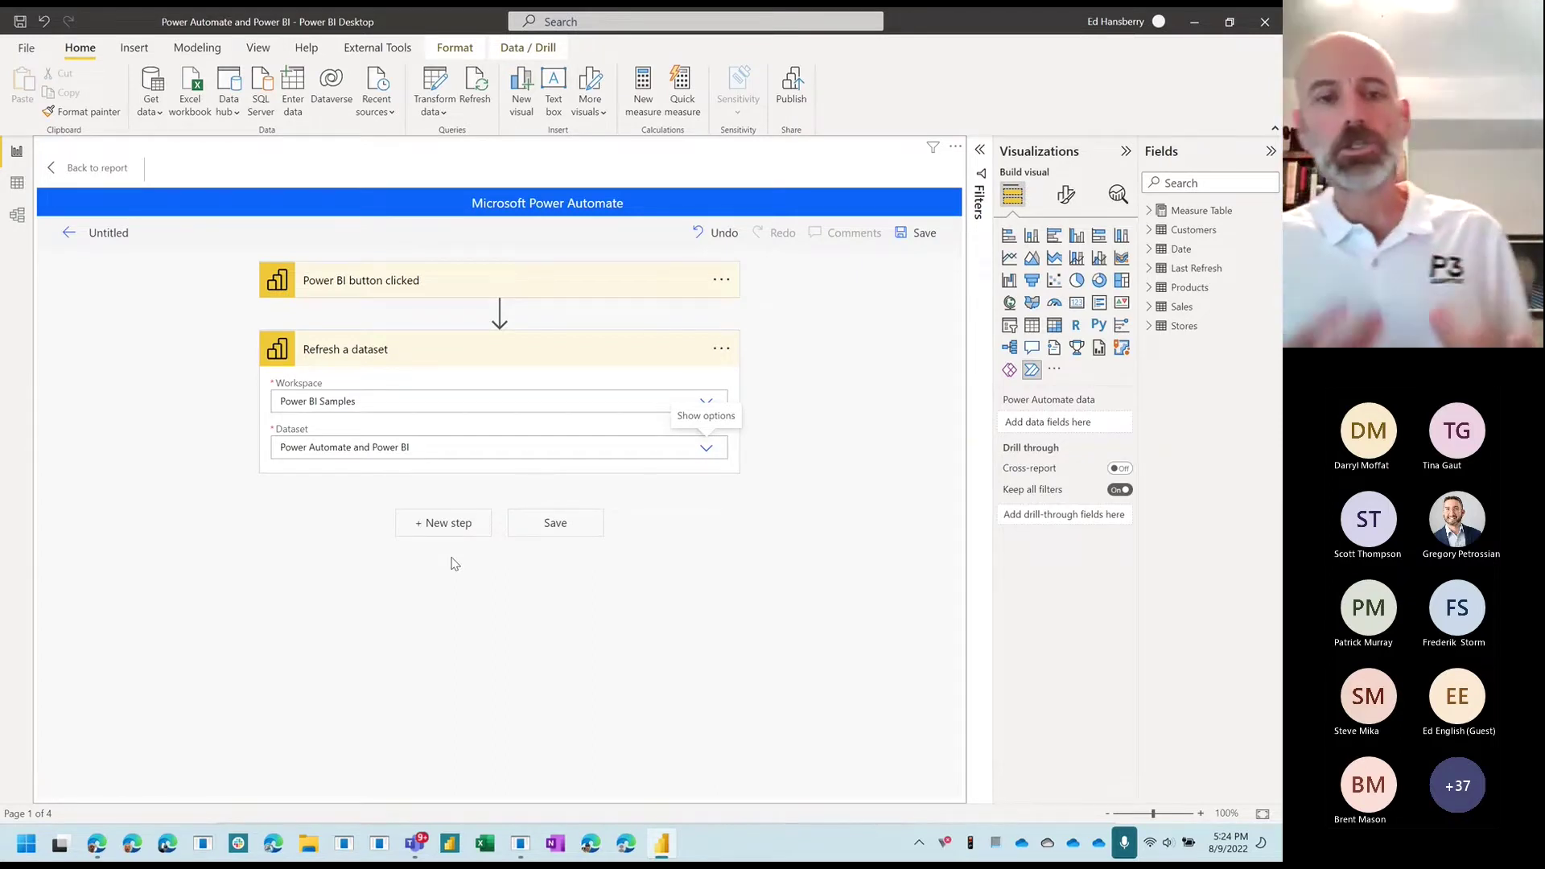
{"action": "left_click", "coordinate": [442, 523]}
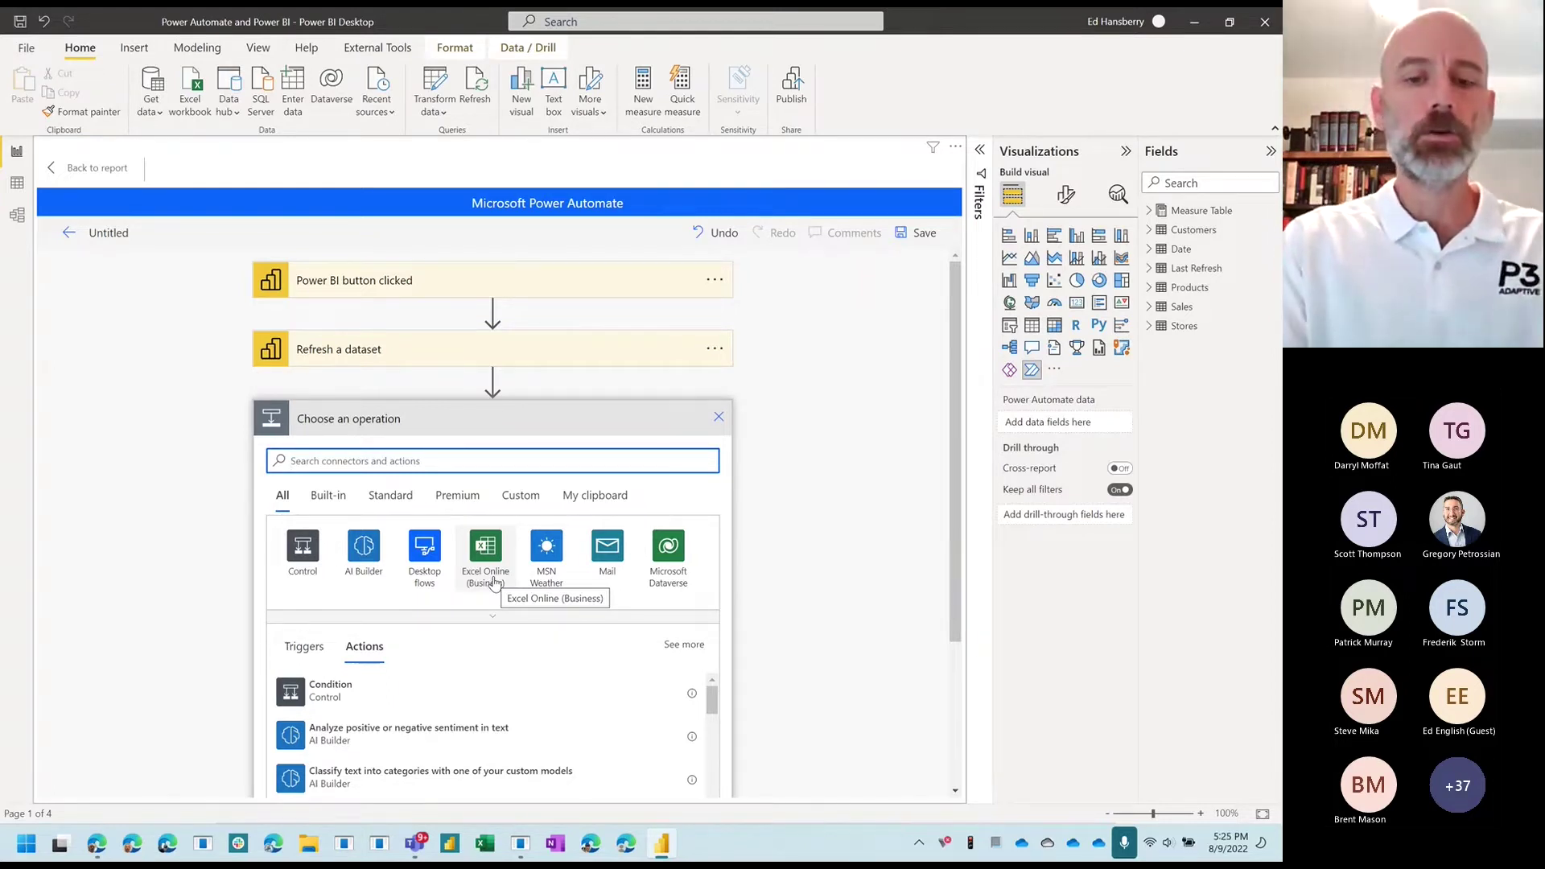
{"action": "type", "text": "@"}
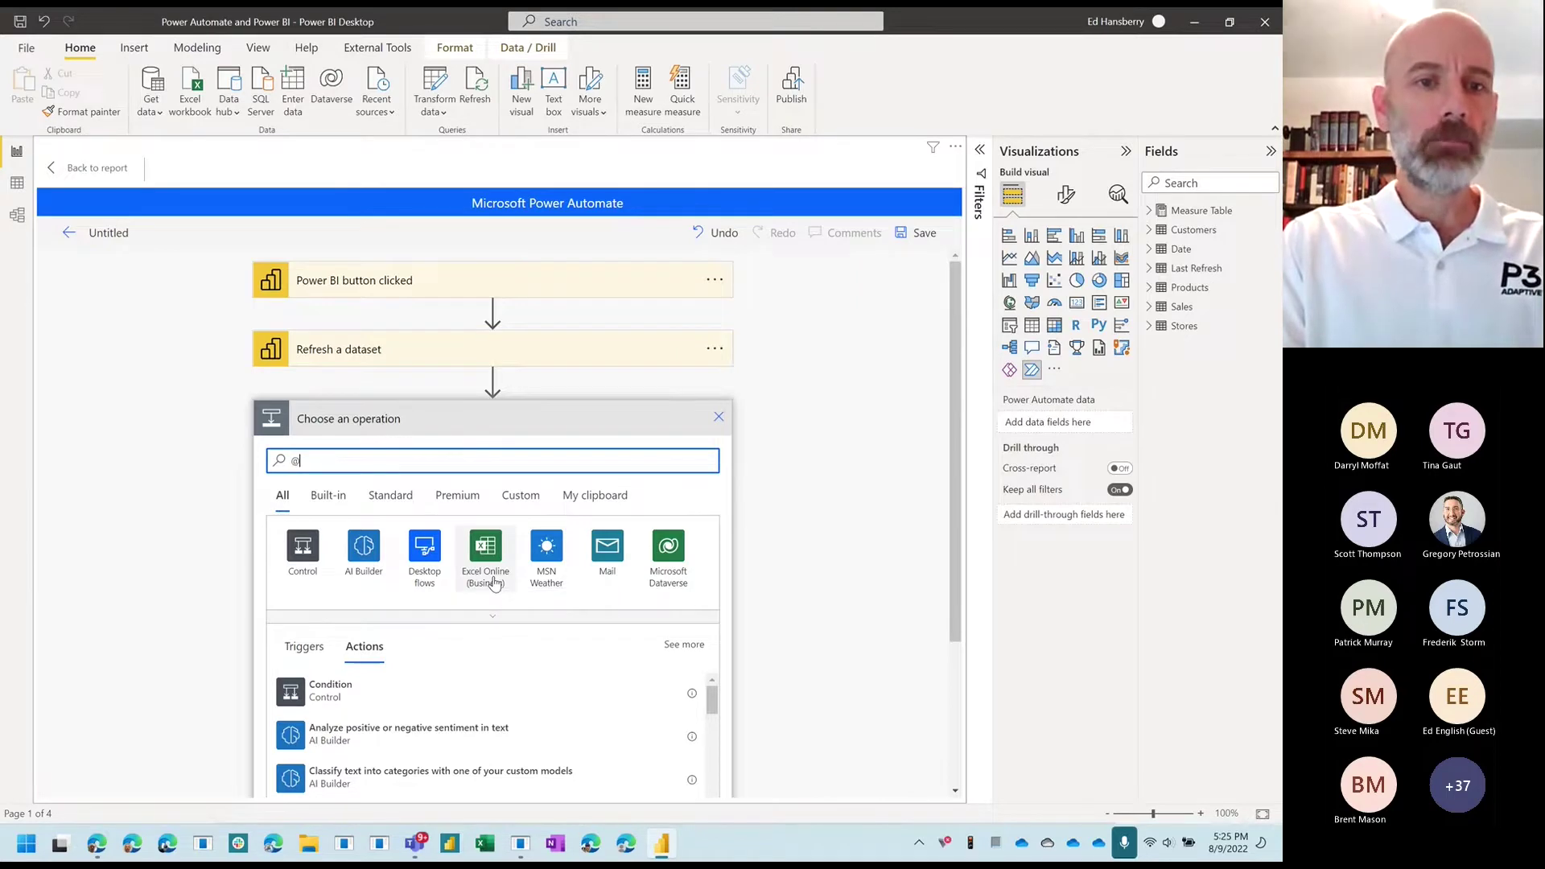
{"action": "type", "text": "mention"}
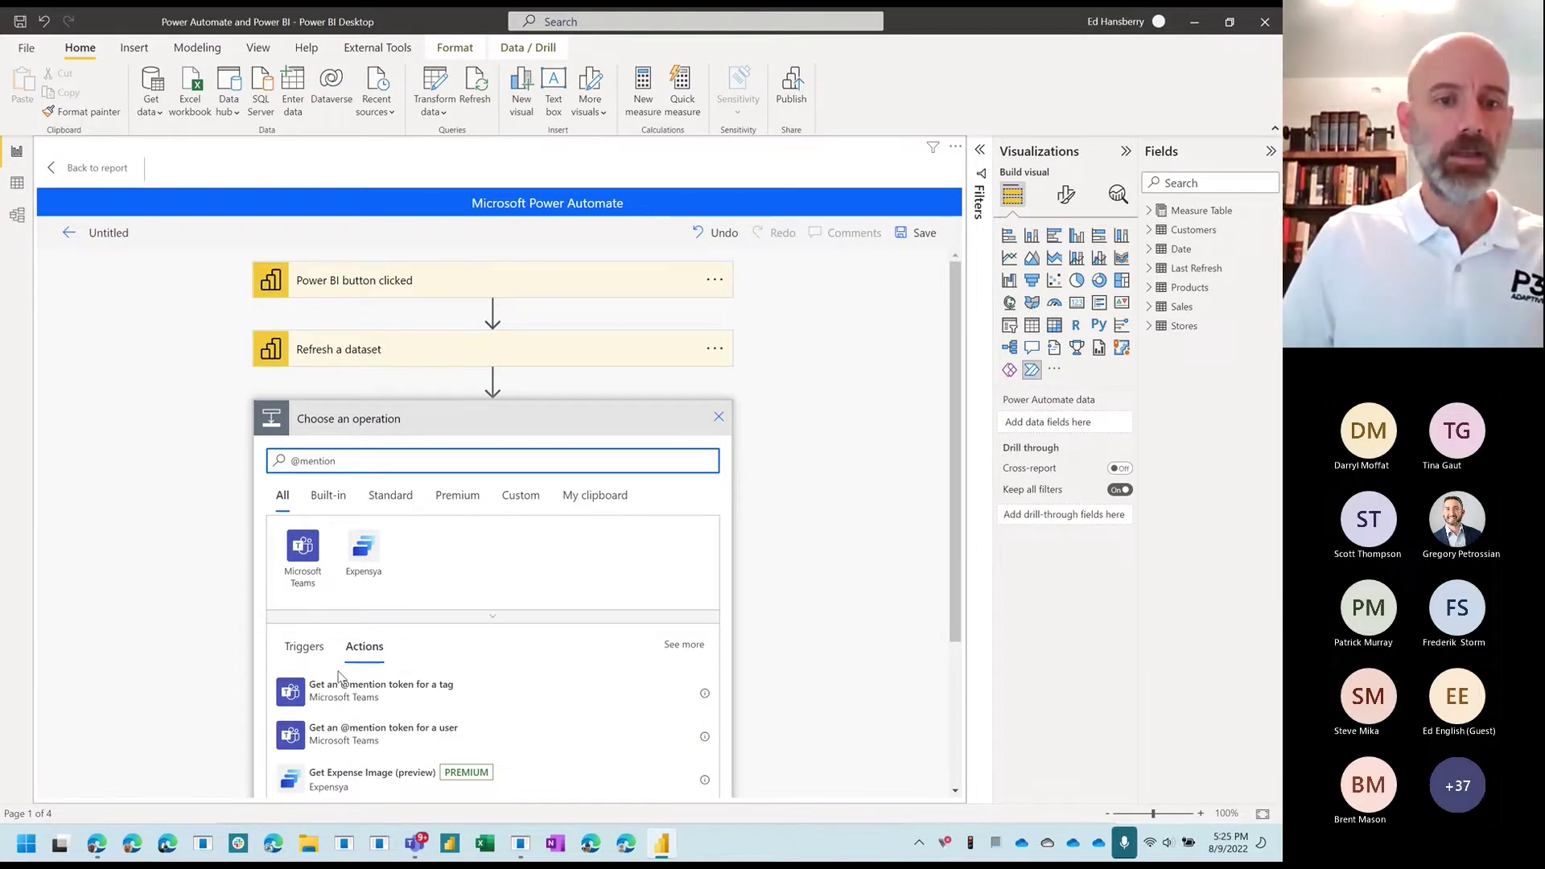
{"action": "left_click", "coordinate": [332, 746]}
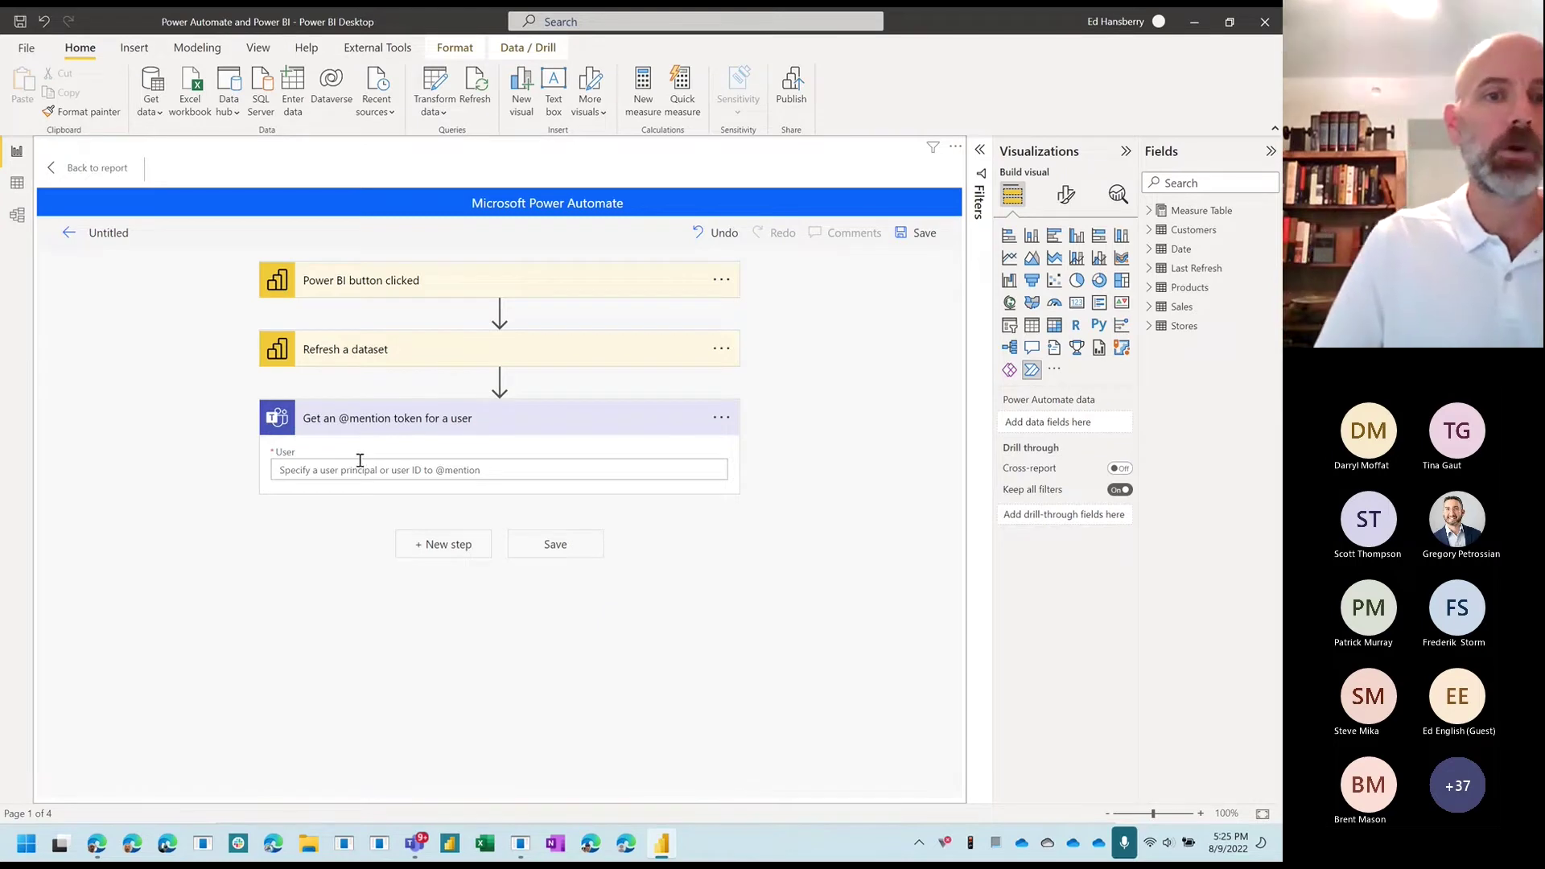
{"action": "left_click", "coordinate": [374, 470]}
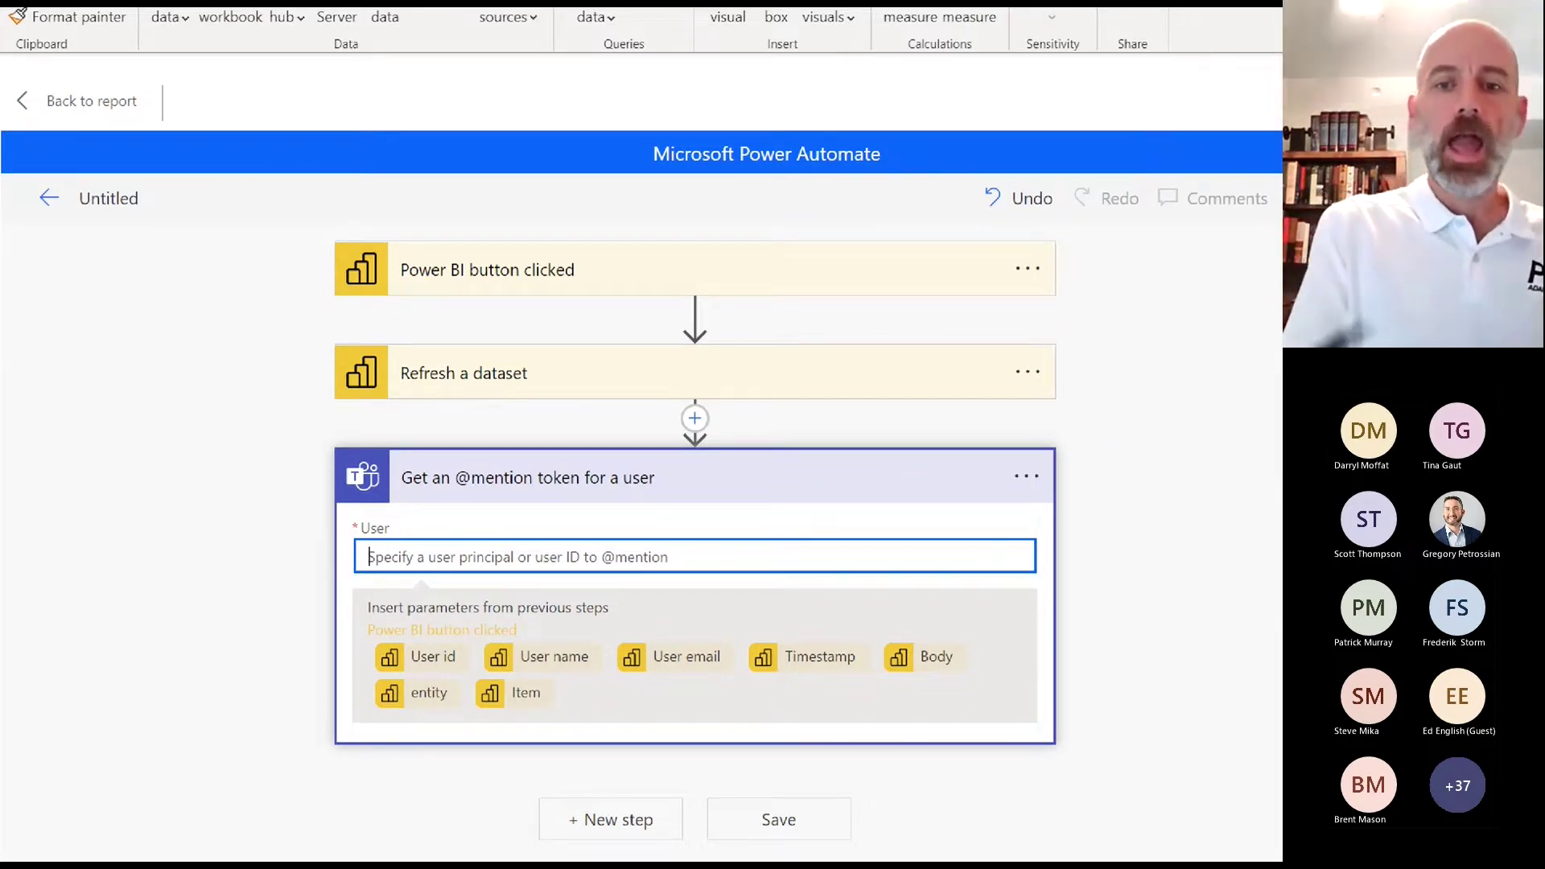
{"action": "mouse_move", "coordinate": [997, 626]}
{"action": "left_mouse_down"}
{"action": "mouse_move", "coordinate": [524, 592]}
{"action": "mouse_move", "coordinate": [426, 732]}
{"action": "mouse_move", "coordinate": [1036, 650]}
{"action": "mouse_move", "coordinate": [941, 598]}
{"action": "left_mouse_up"}
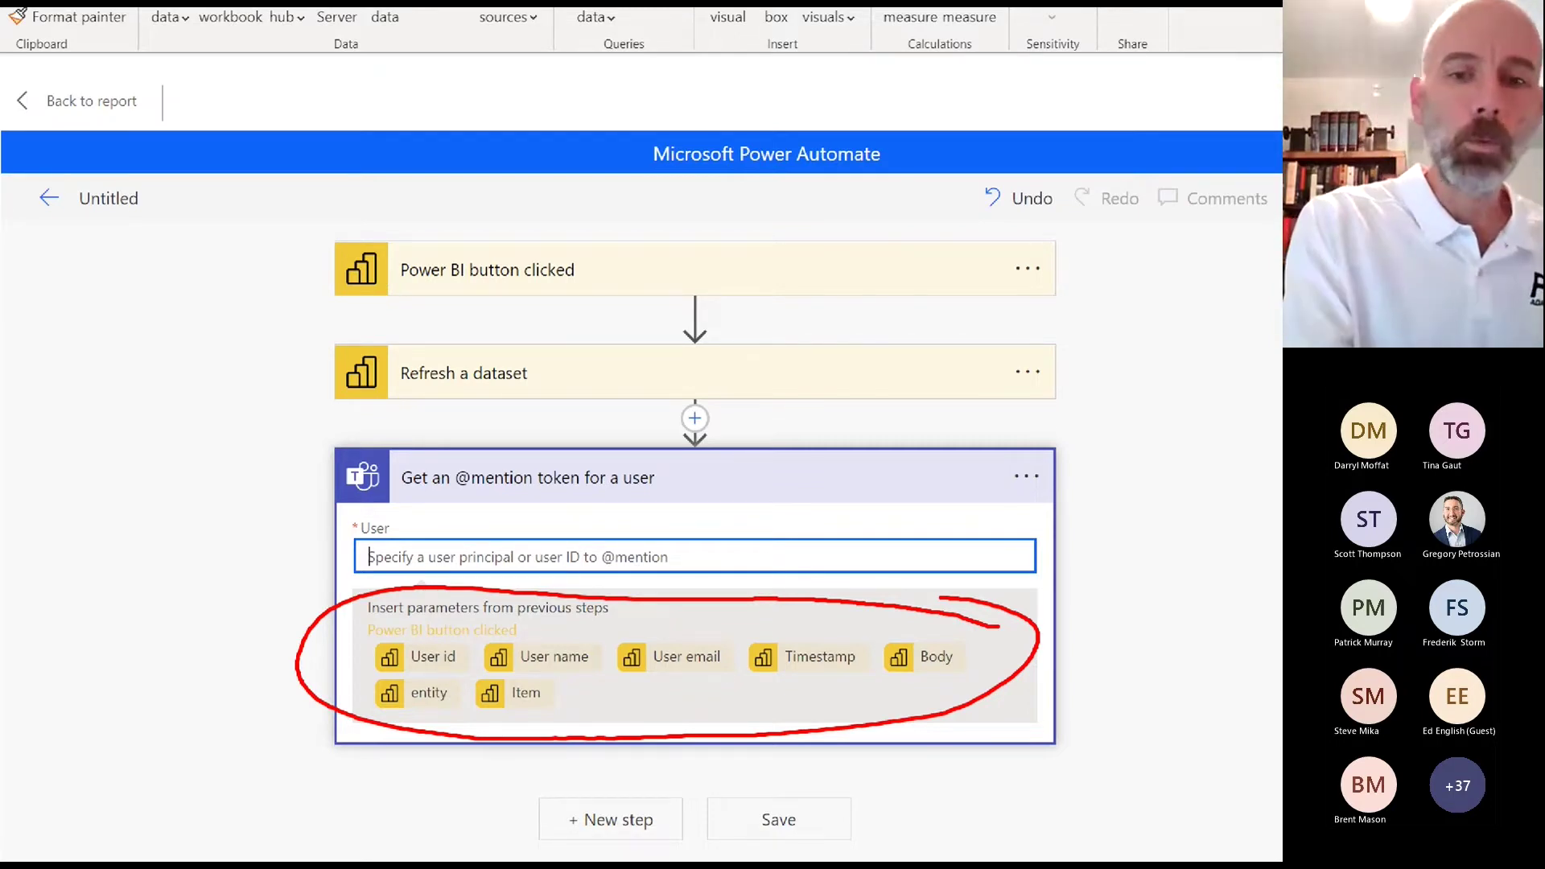
{"action": "mouse_move", "coordinate": [673, 654]}
{"action": "left_mouse_down"}
{"action": "mouse_move", "coordinate": [696, 642]}
{"action": "mouse_move", "coordinate": [644, 551]}
{"action": "mouse_move", "coordinate": [621, 570]}
{"action": "mouse_move", "coordinate": [661, 577]}
{"action": "left_mouse_up"}
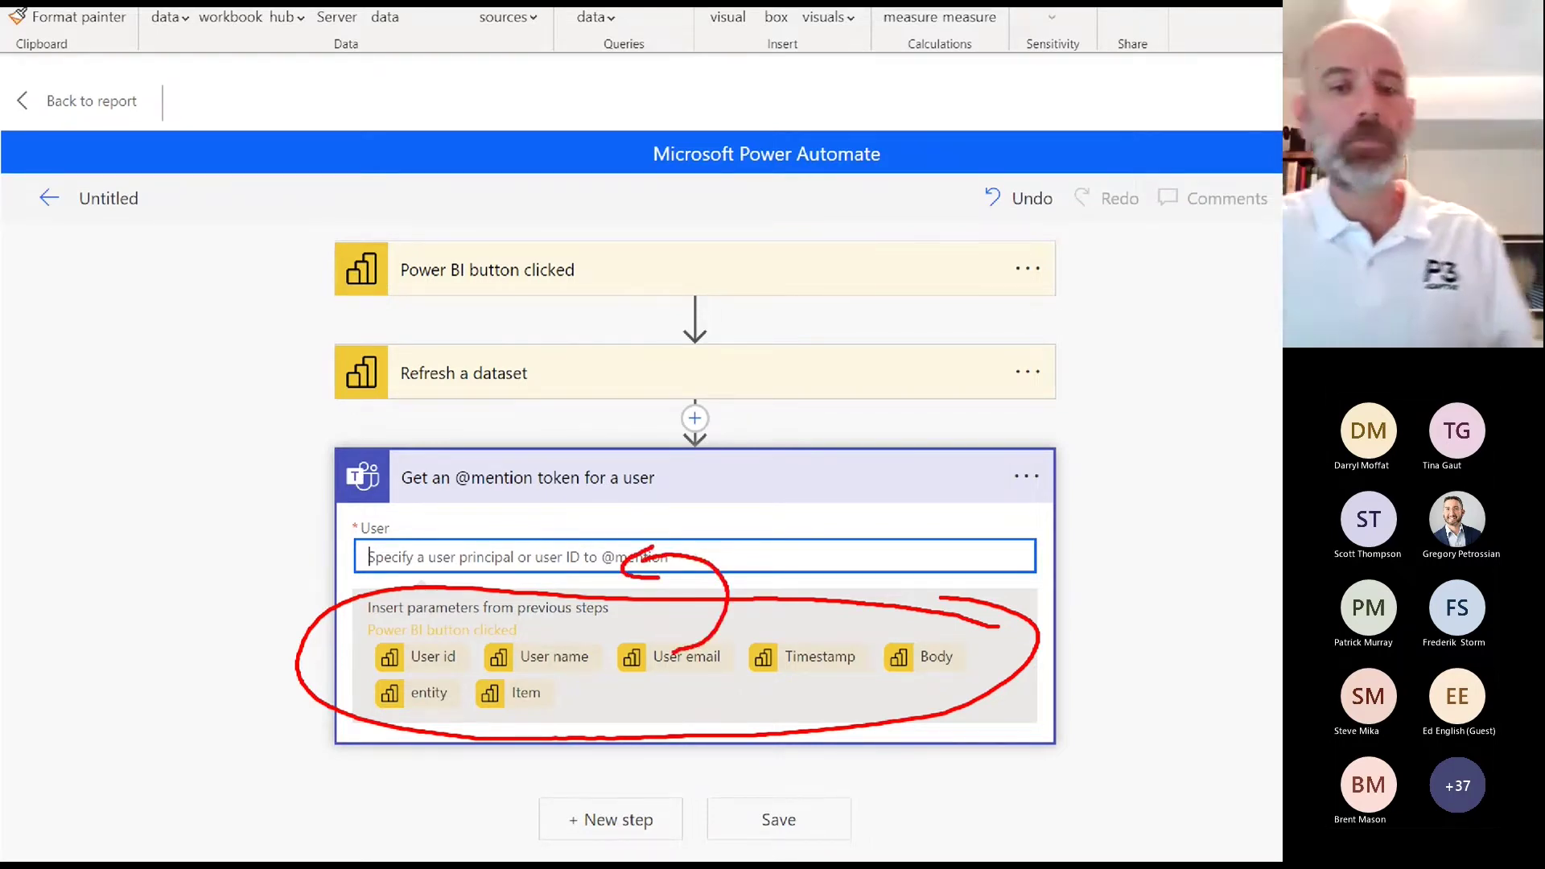
{"action": "key", "text": "Escape"}
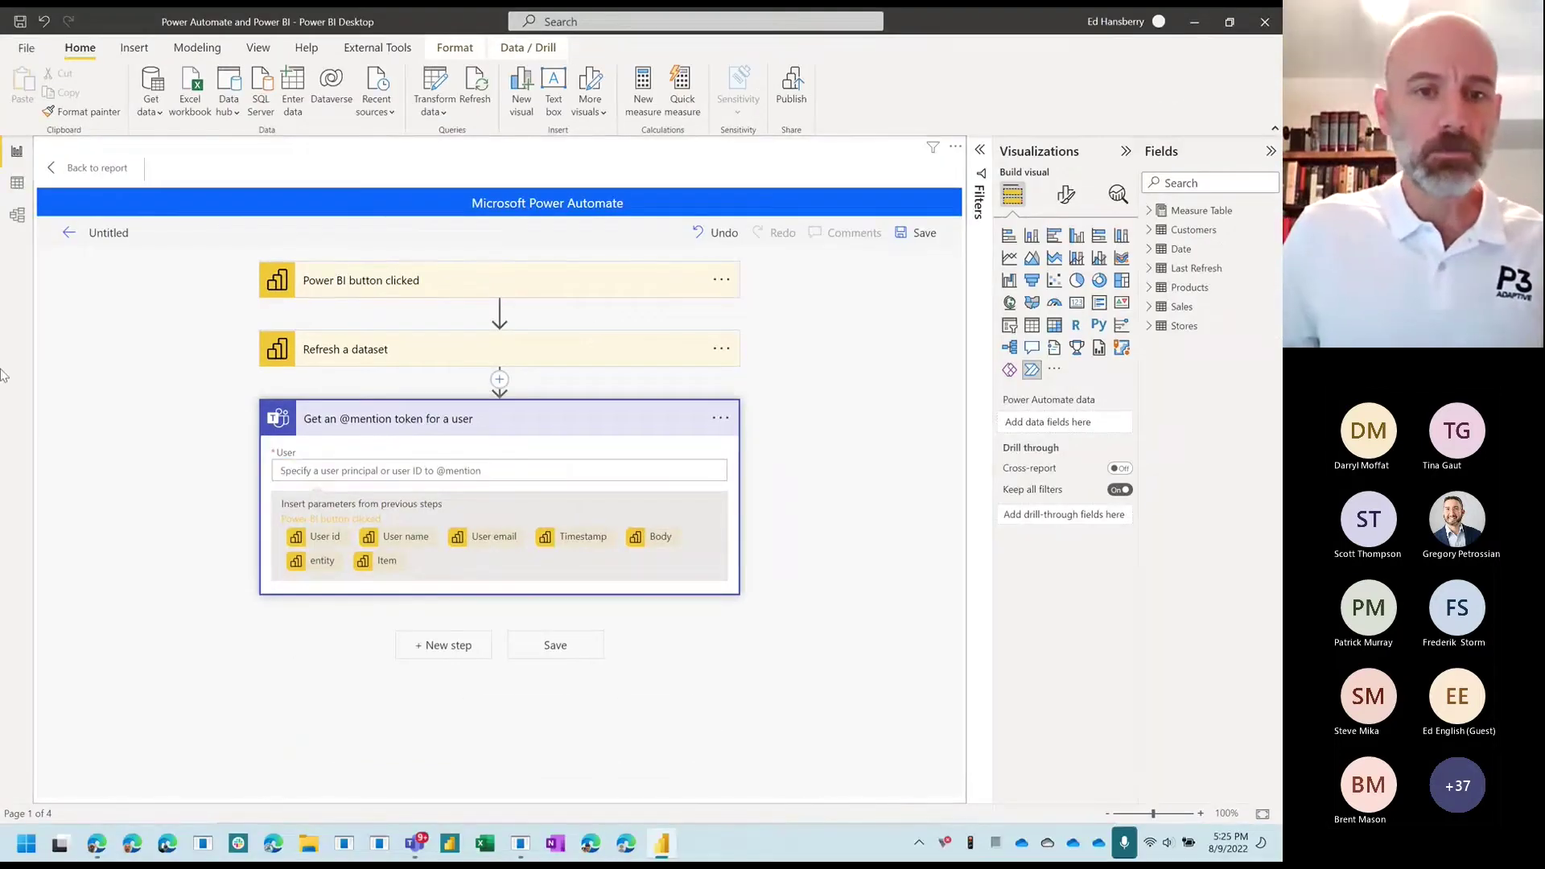
{"action": "left_click", "coordinate": [475, 537]}
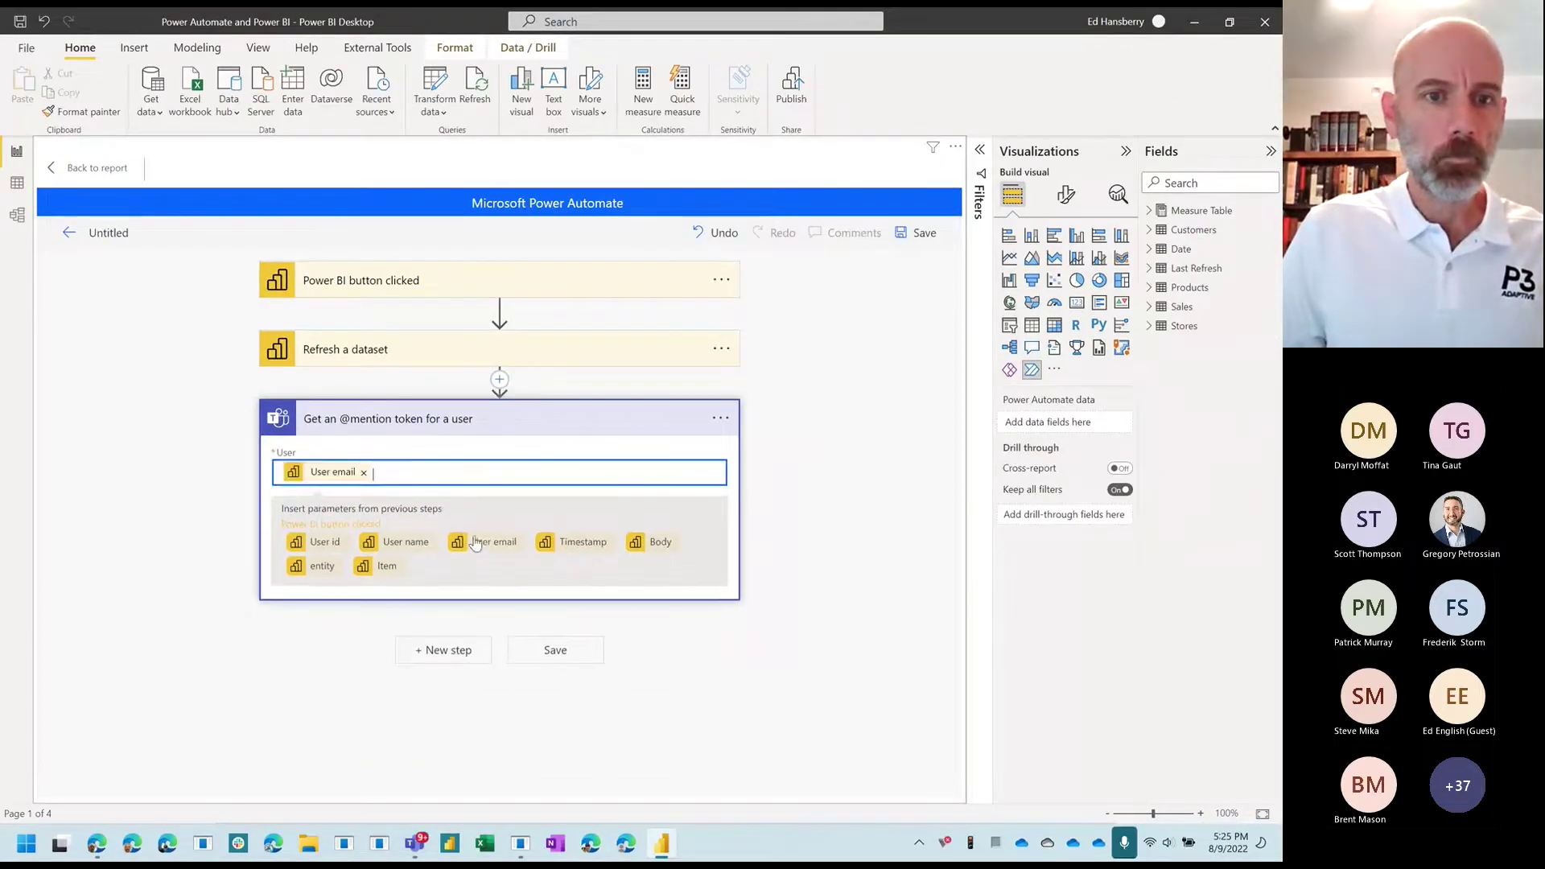
Step: Add a Teams 'Post message in a chat or channel' step posting as Flow bot
{"action": "left_click", "coordinate": [464, 652]}
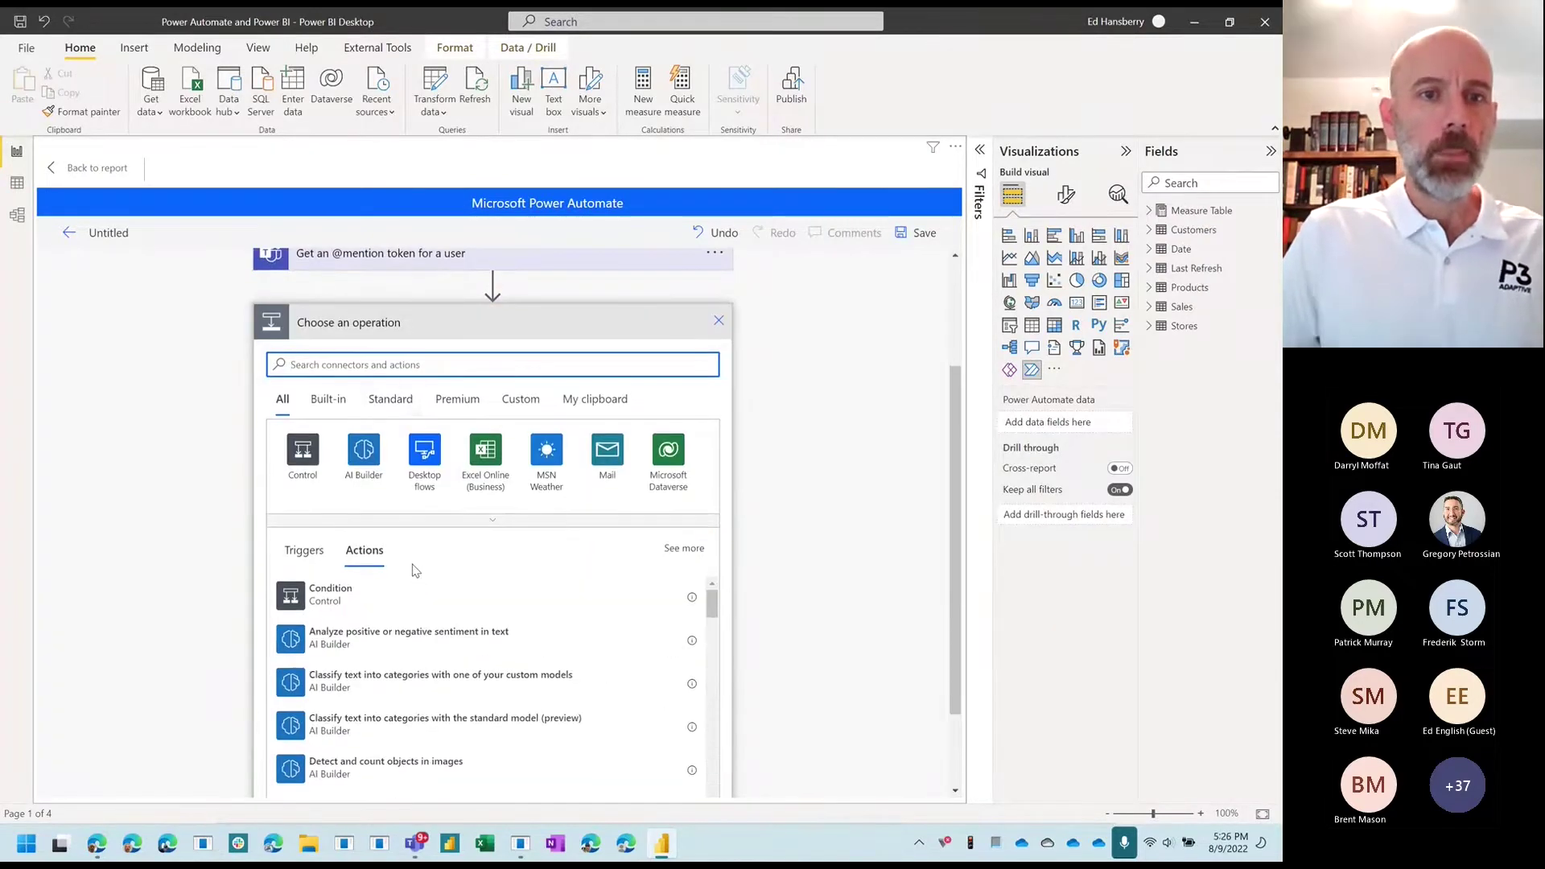
{"action": "type", "text": "teams"}
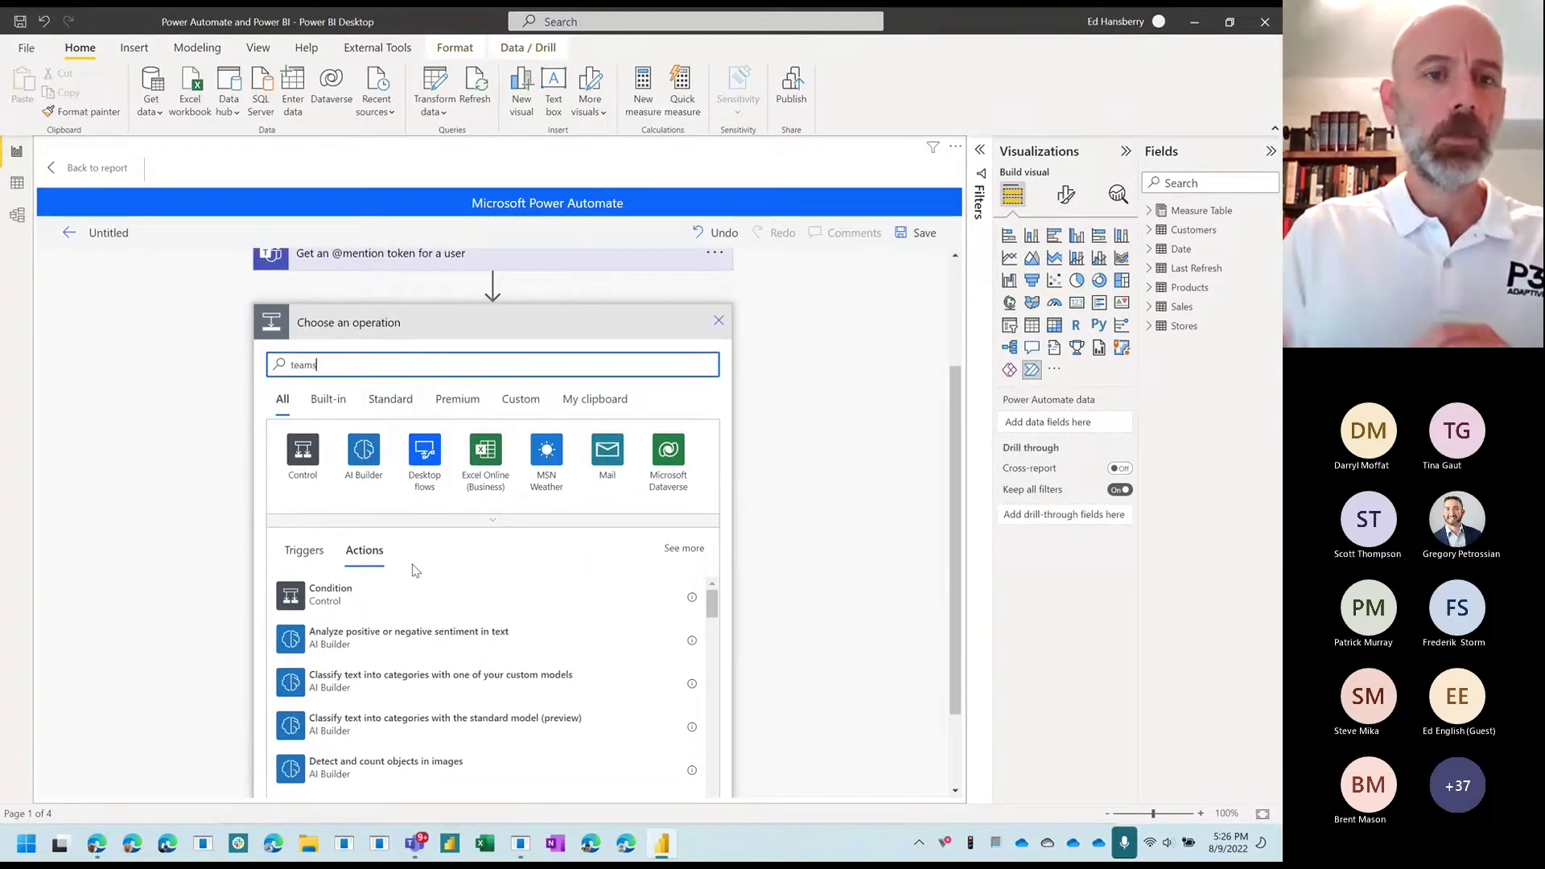
{"action": "scroll", "coordinate": [419, 658], "scroll_direction": "down", "scroll_amount": 5}
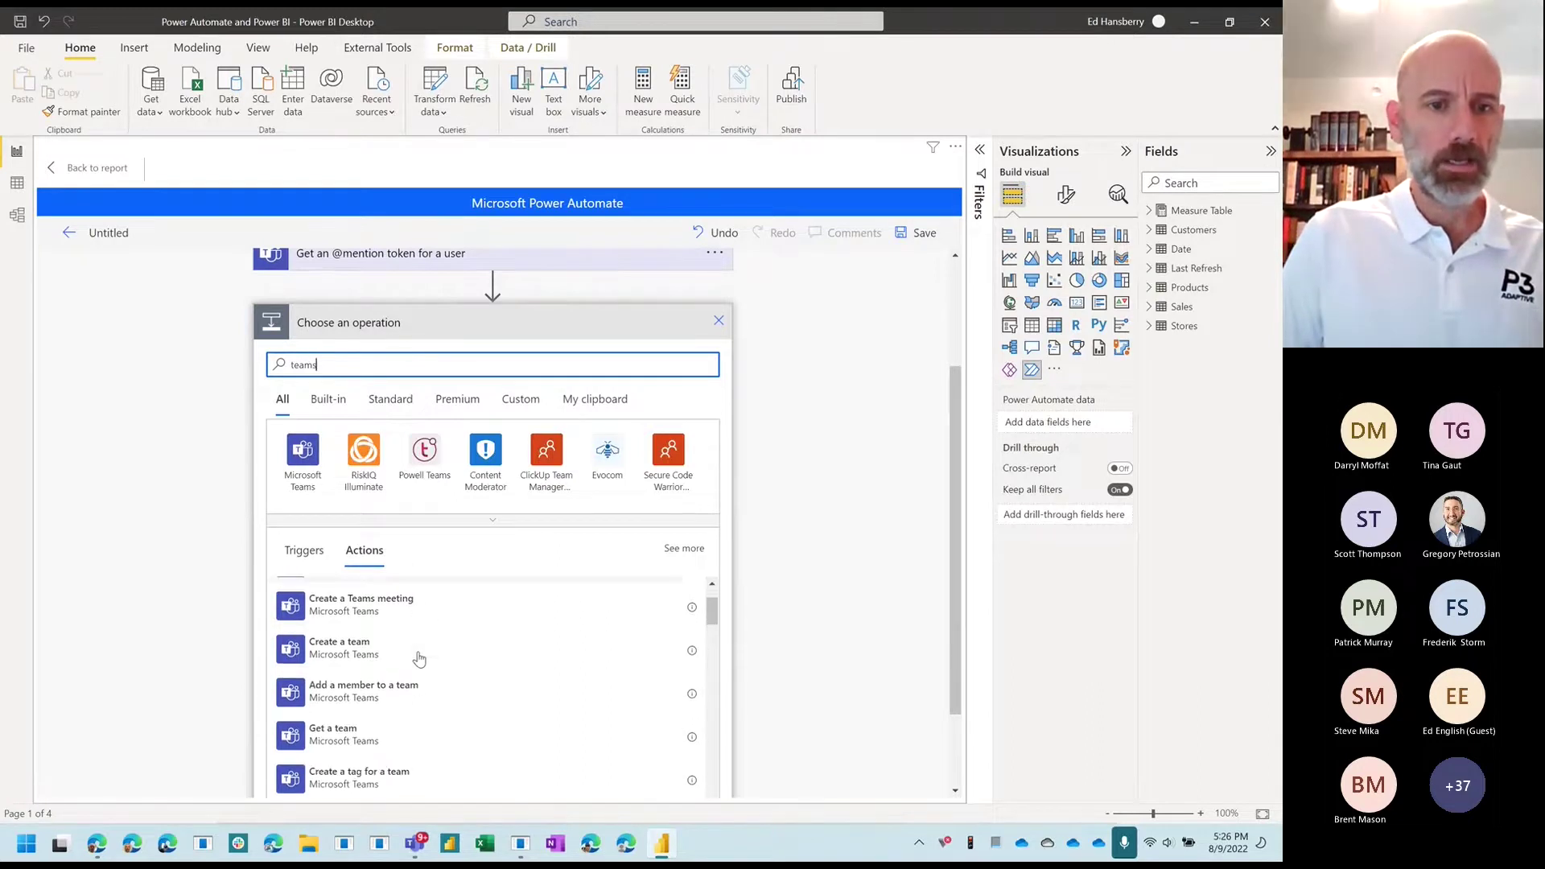
{"action": "scroll", "coordinate": [419, 658], "scroll_direction": "down", "scroll_amount": 3}
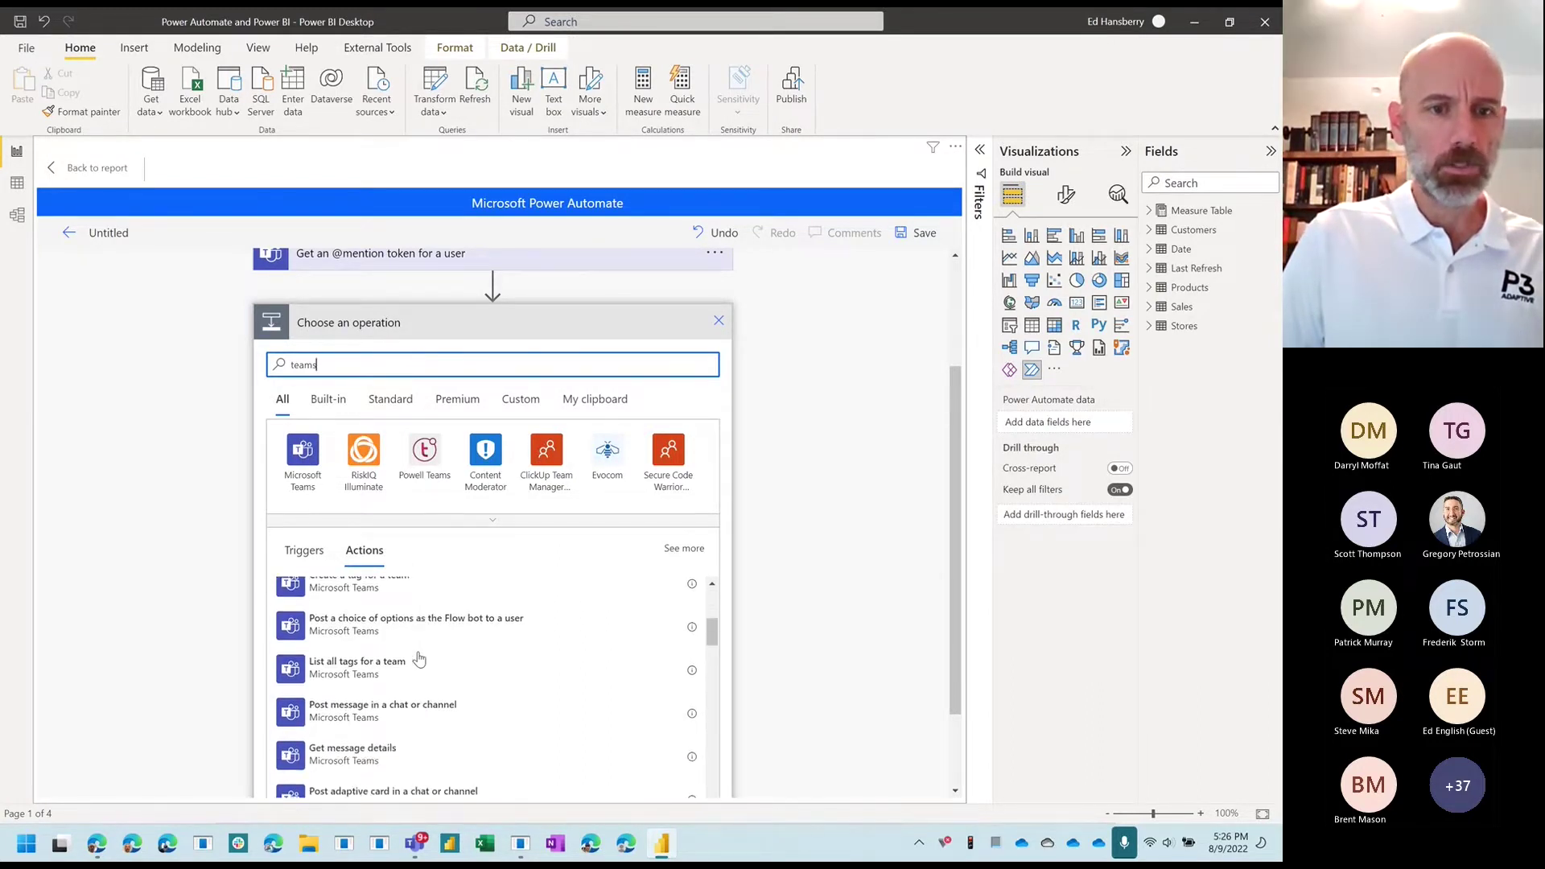
{"action": "left_click", "coordinate": [391, 635]}
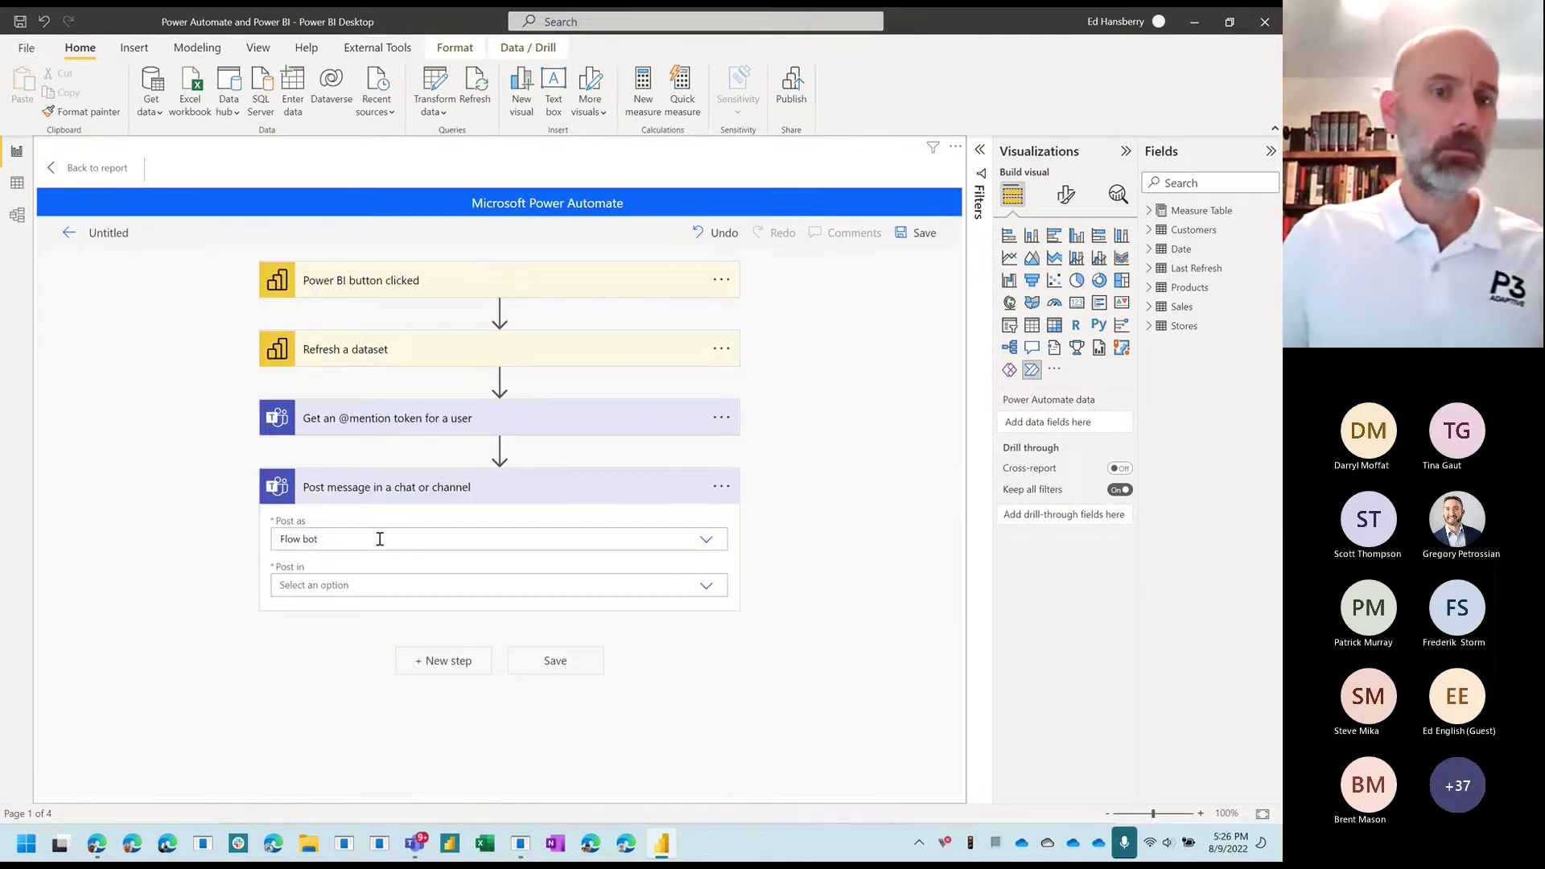
{"action": "left_click", "coordinate": [378, 539]}
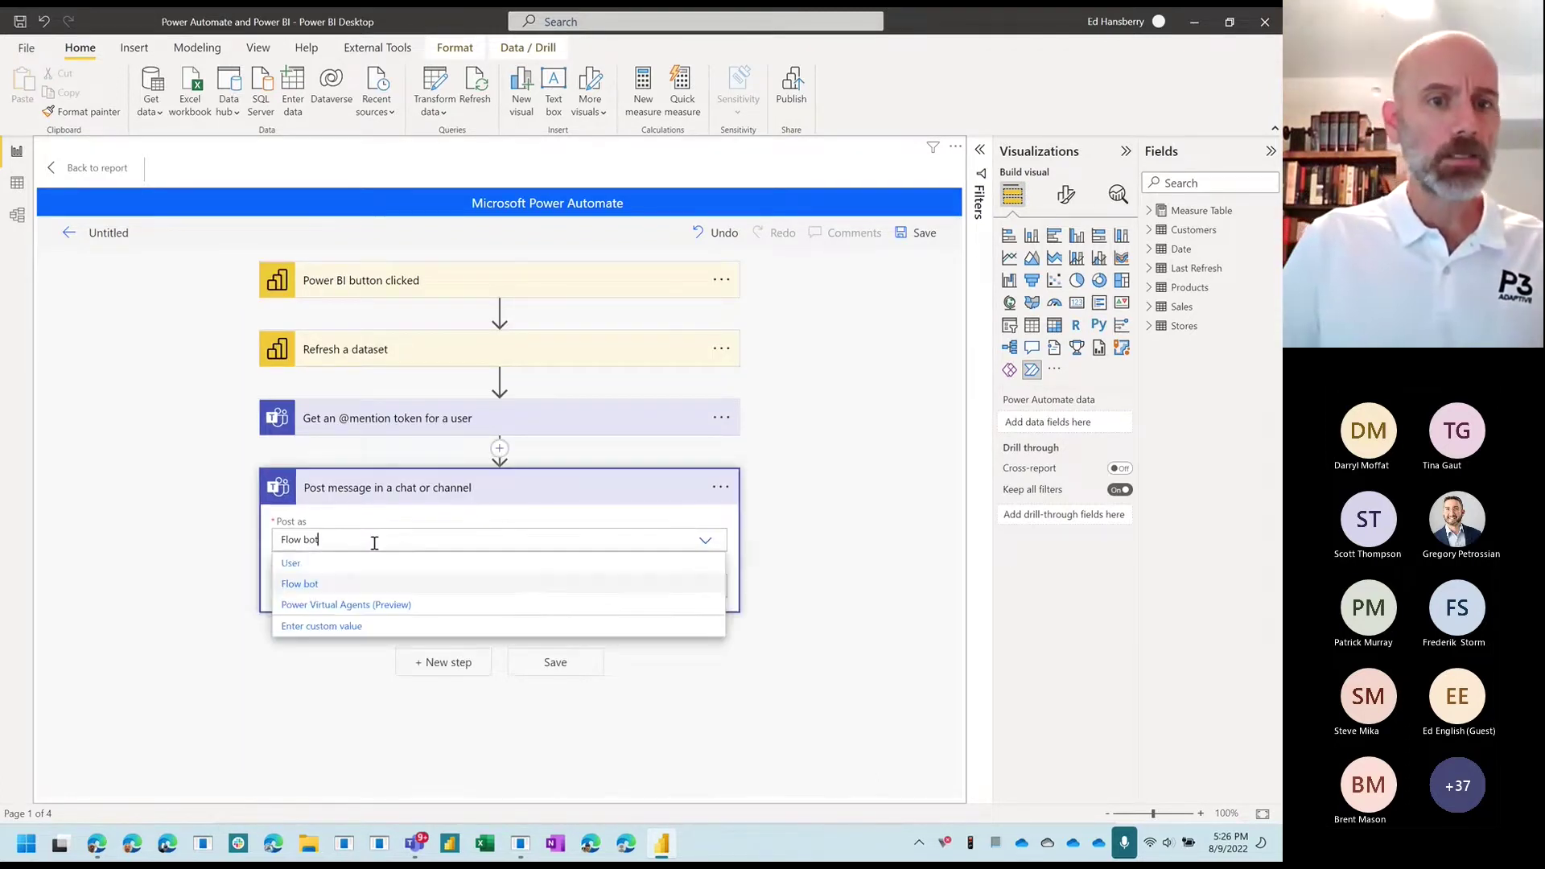
{"action": "left_click", "coordinate": [346, 583]}
Step: Check the dataset refresh step's connection, then set Post in to Channel
{"action": "left_click", "coordinate": [386, 585]}
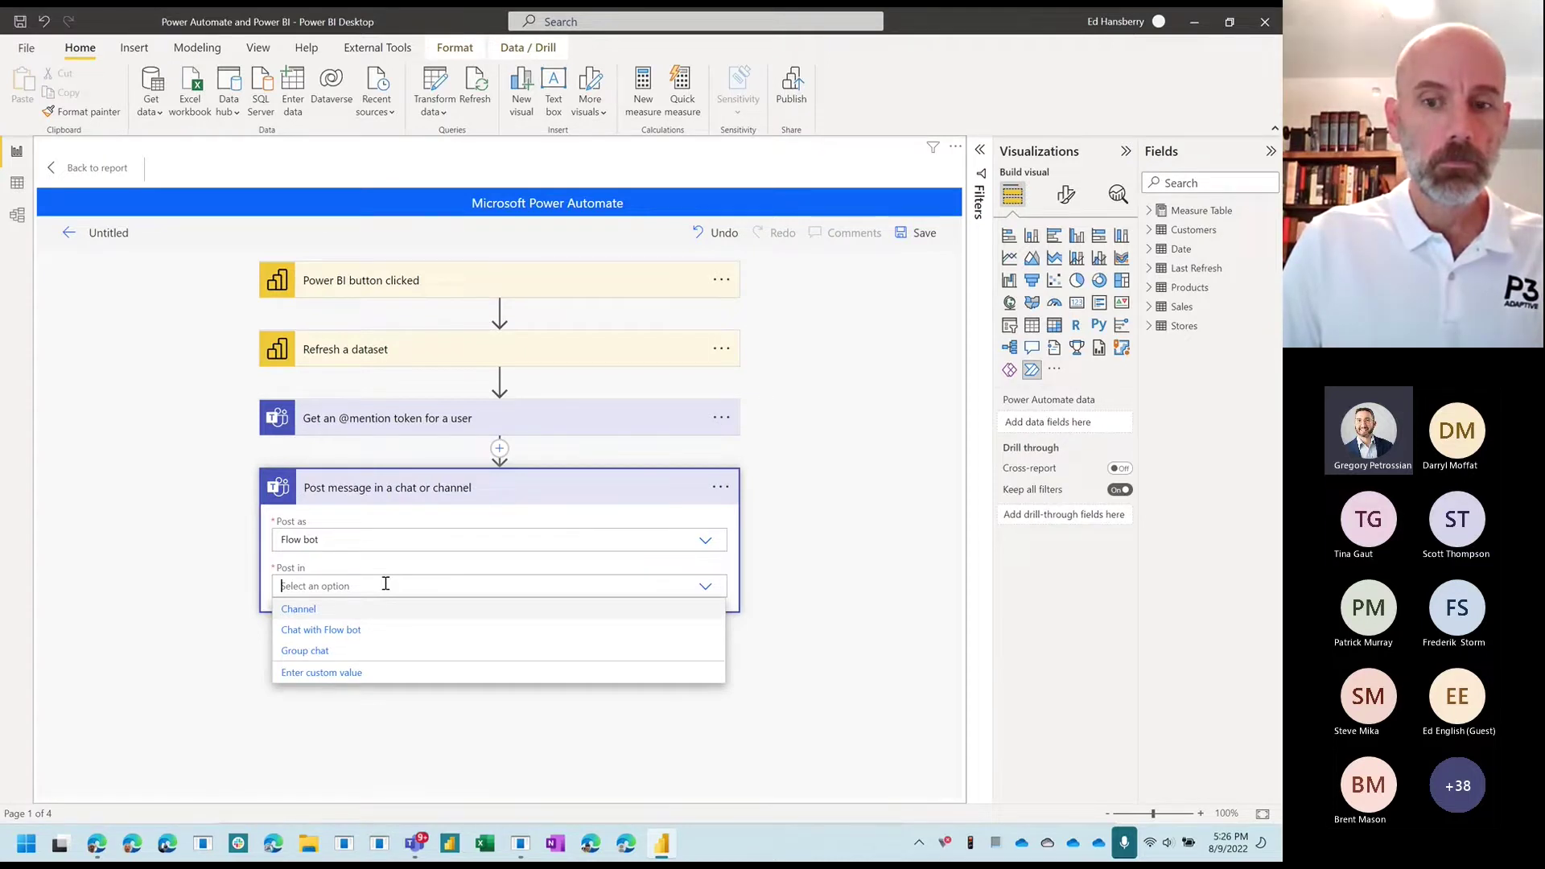
{"action": "left_click", "coordinate": [1099, 22]}
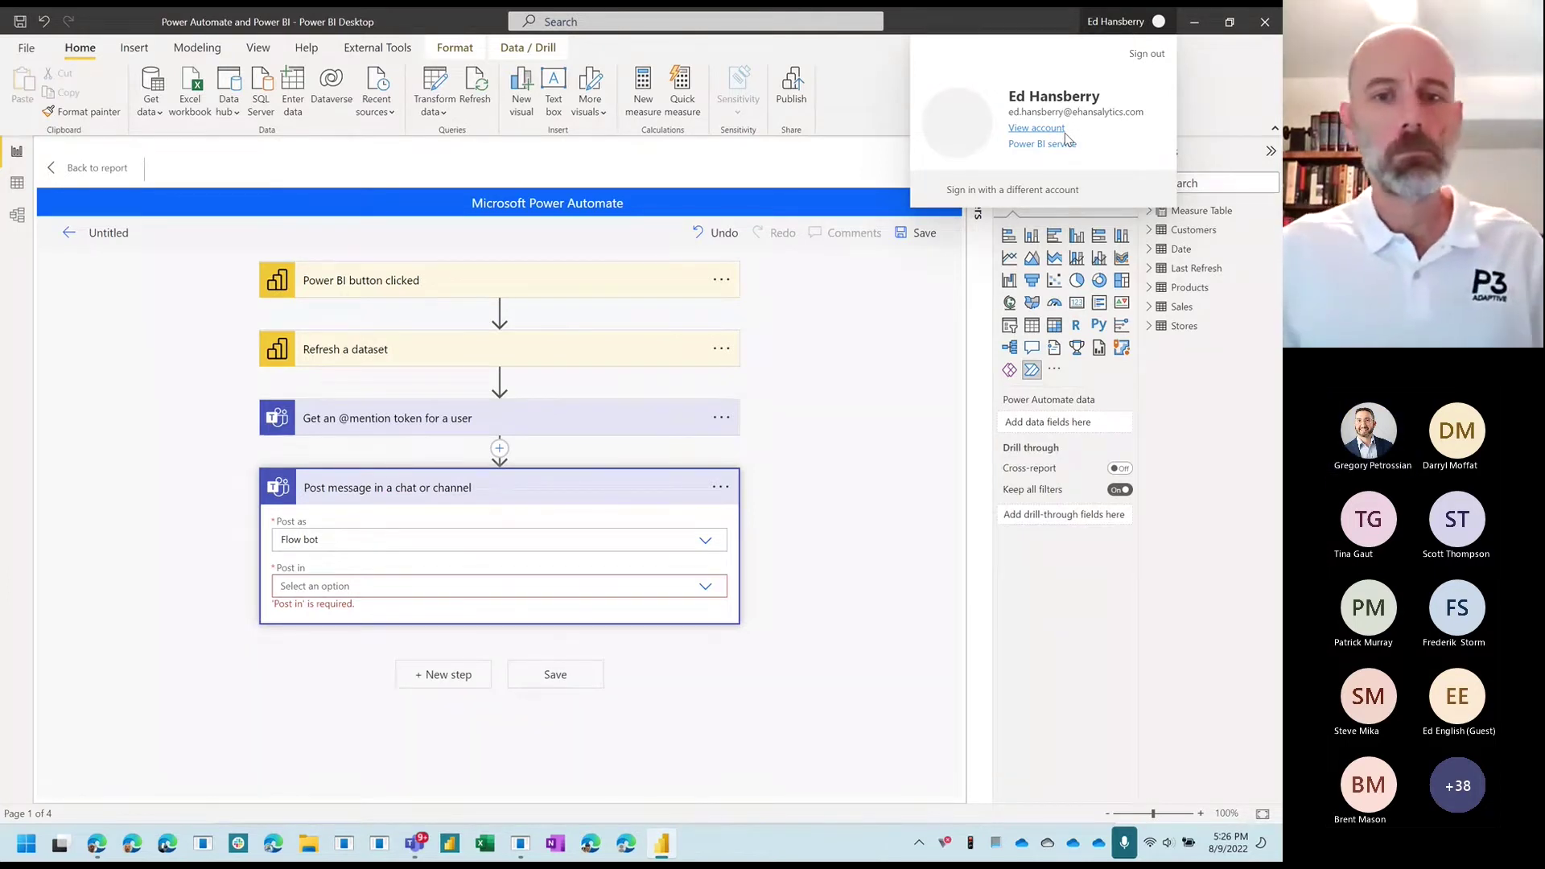
{"action": "left_click", "coordinate": [888, 345]}
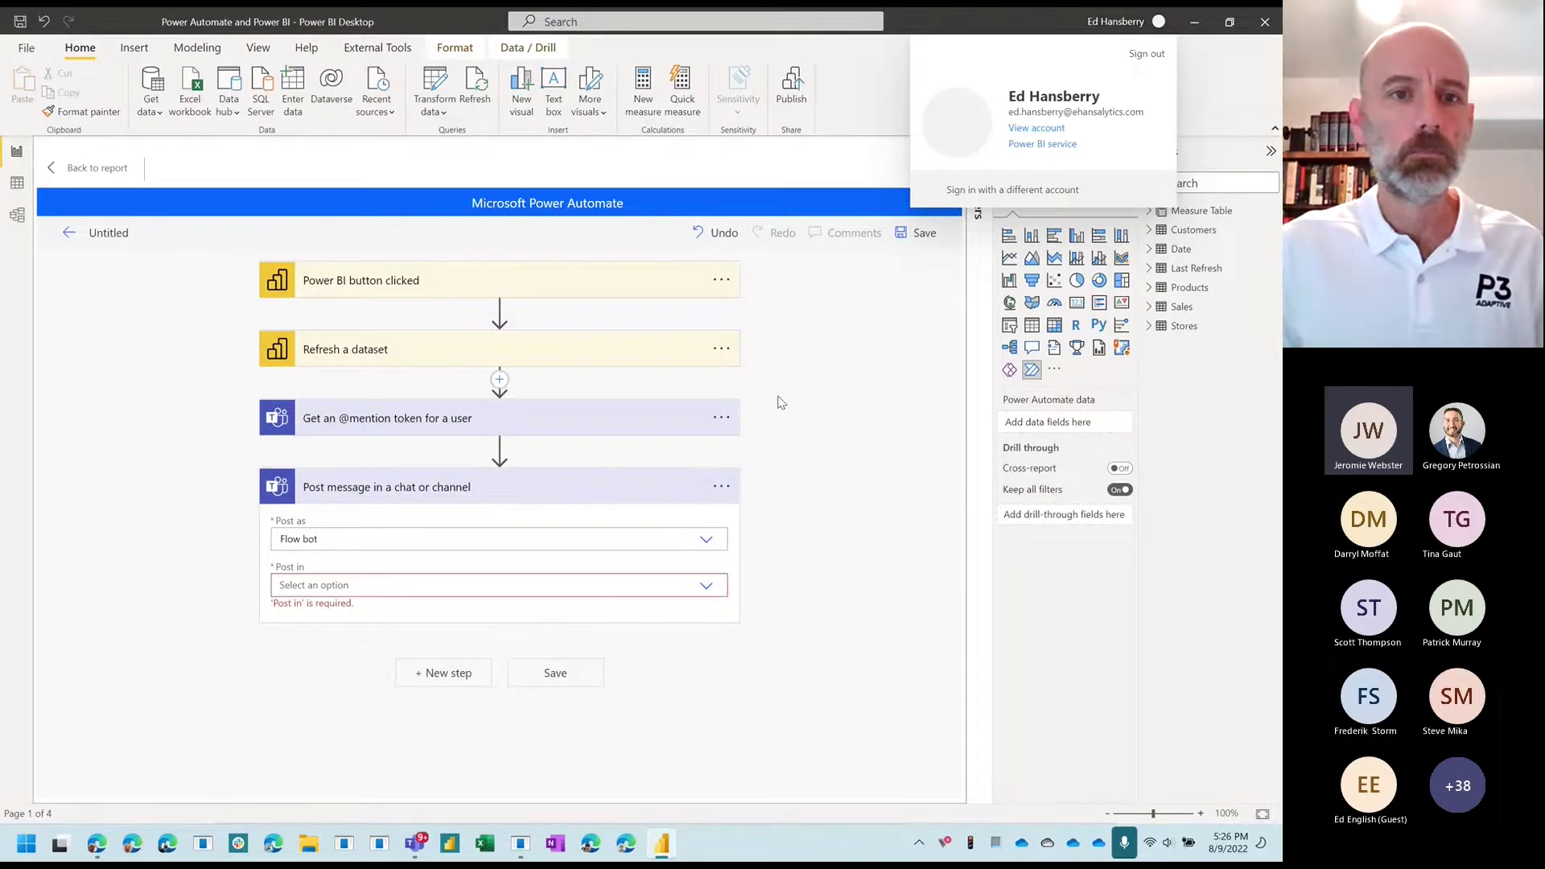
{"action": "left_click", "coordinate": [721, 348]}
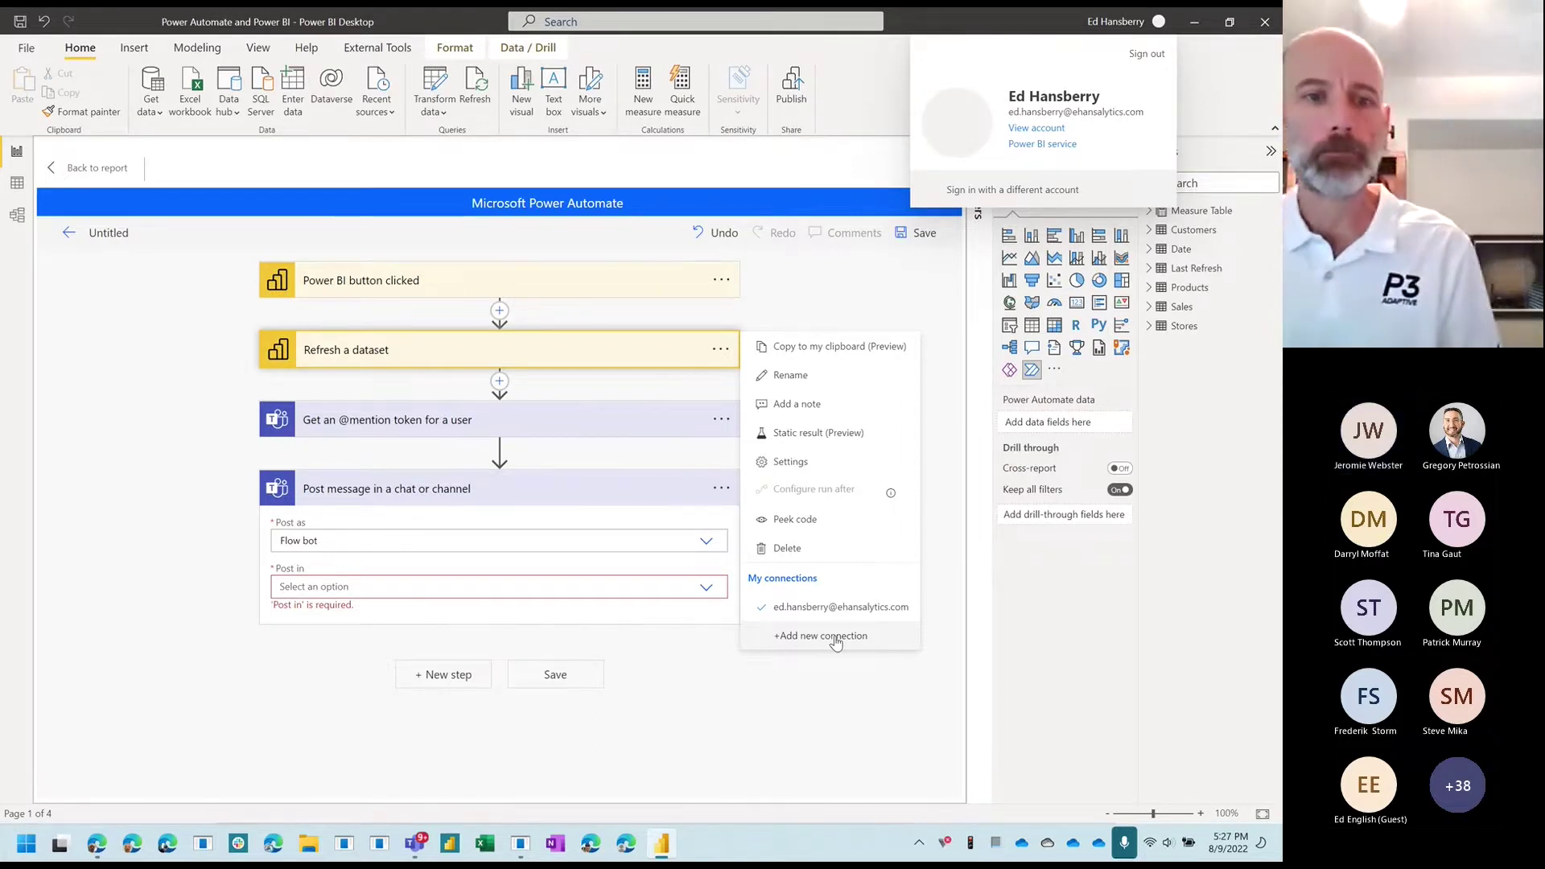
{"action": "left_click", "coordinate": [667, 630]}
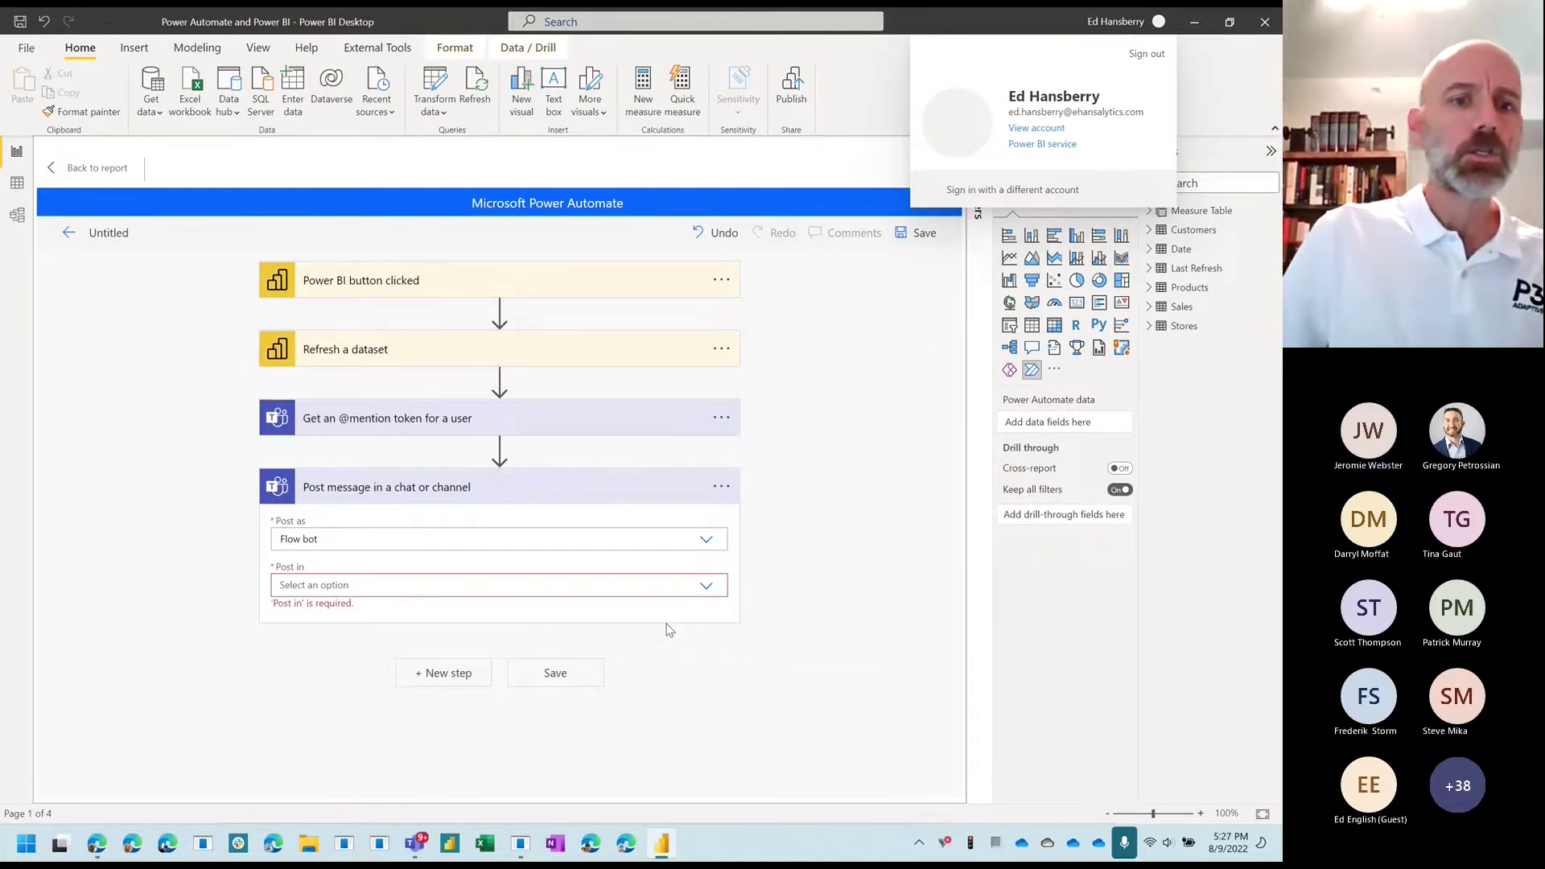
{"action": "left_click", "coordinate": [710, 588]}
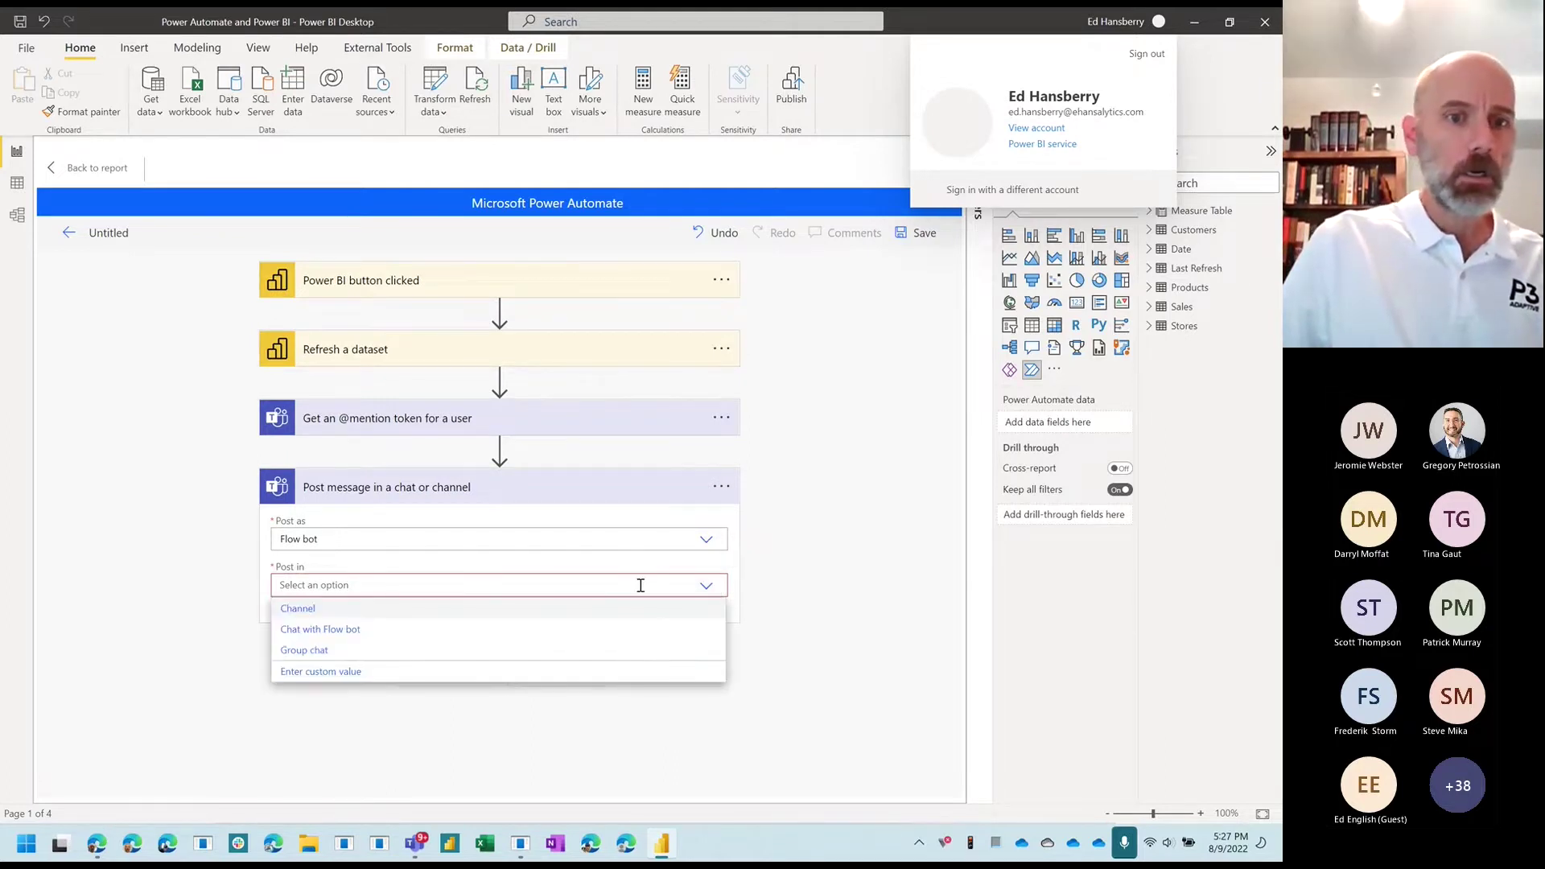
{"action": "left_click", "coordinate": [307, 612]}
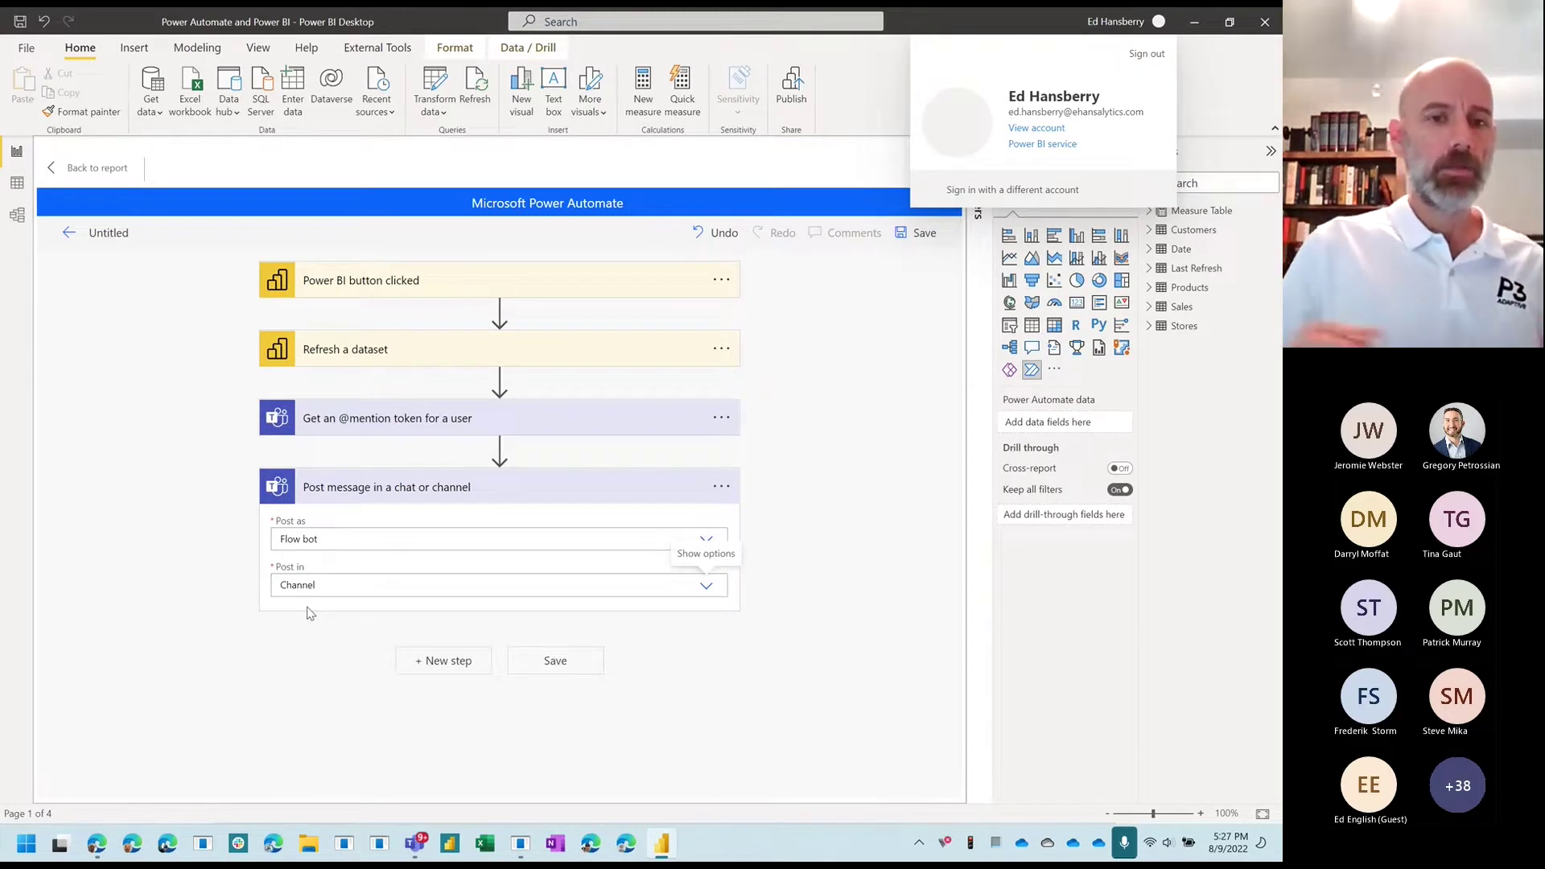
Step: Target the GNDN team and its Training Data channel for the Teams post
{"action": "scroll", "coordinate": [477, 532], "scroll_direction": "down", "scroll_amount": 1}
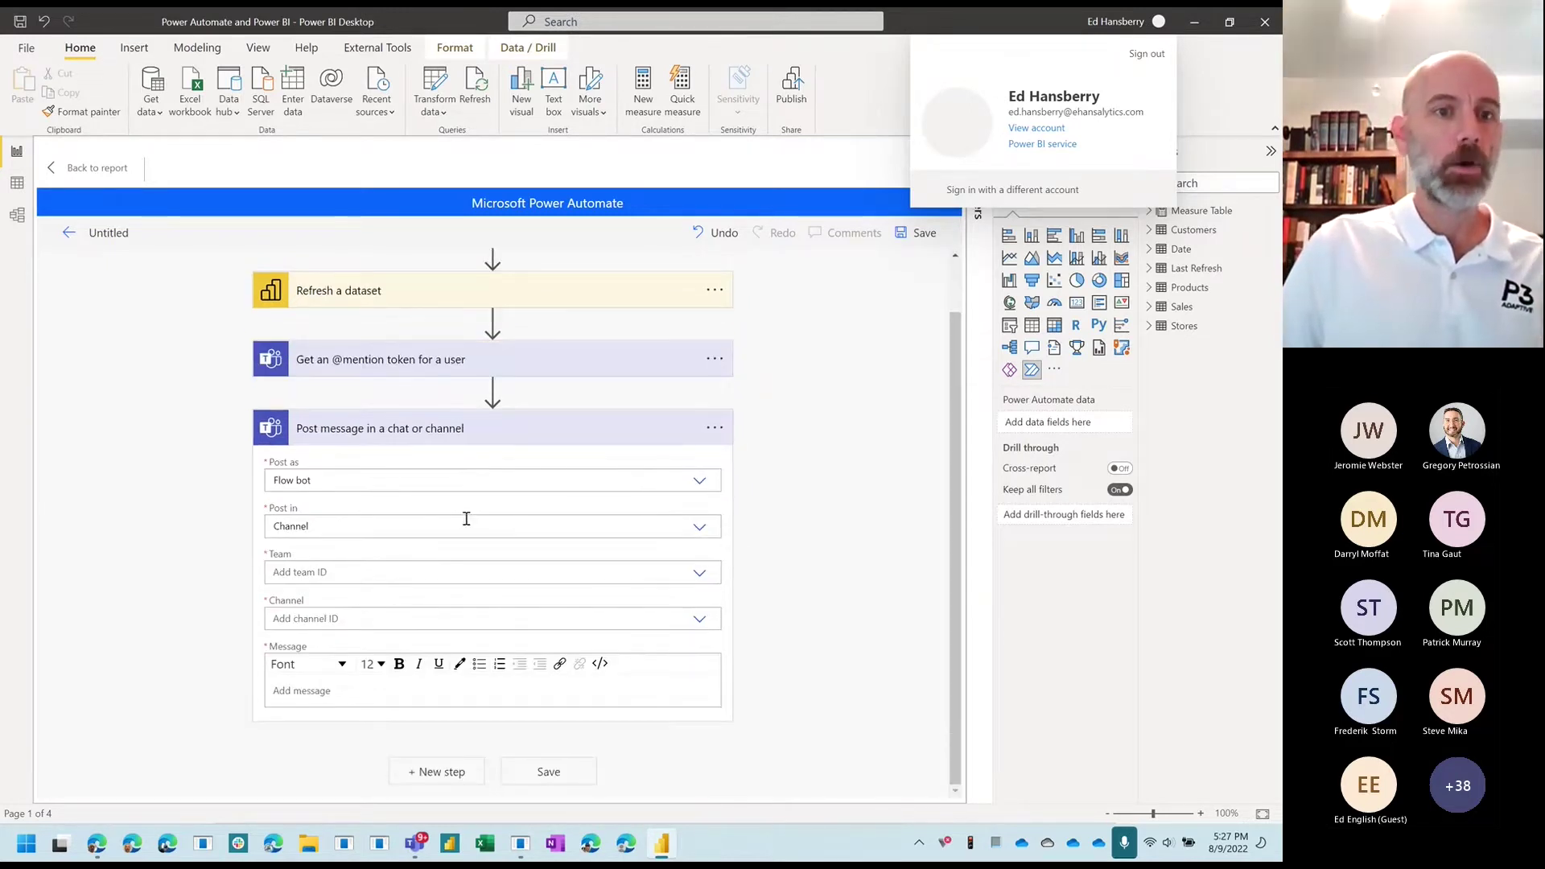
{"action": "left_click", "coordinate": [700, 576]}
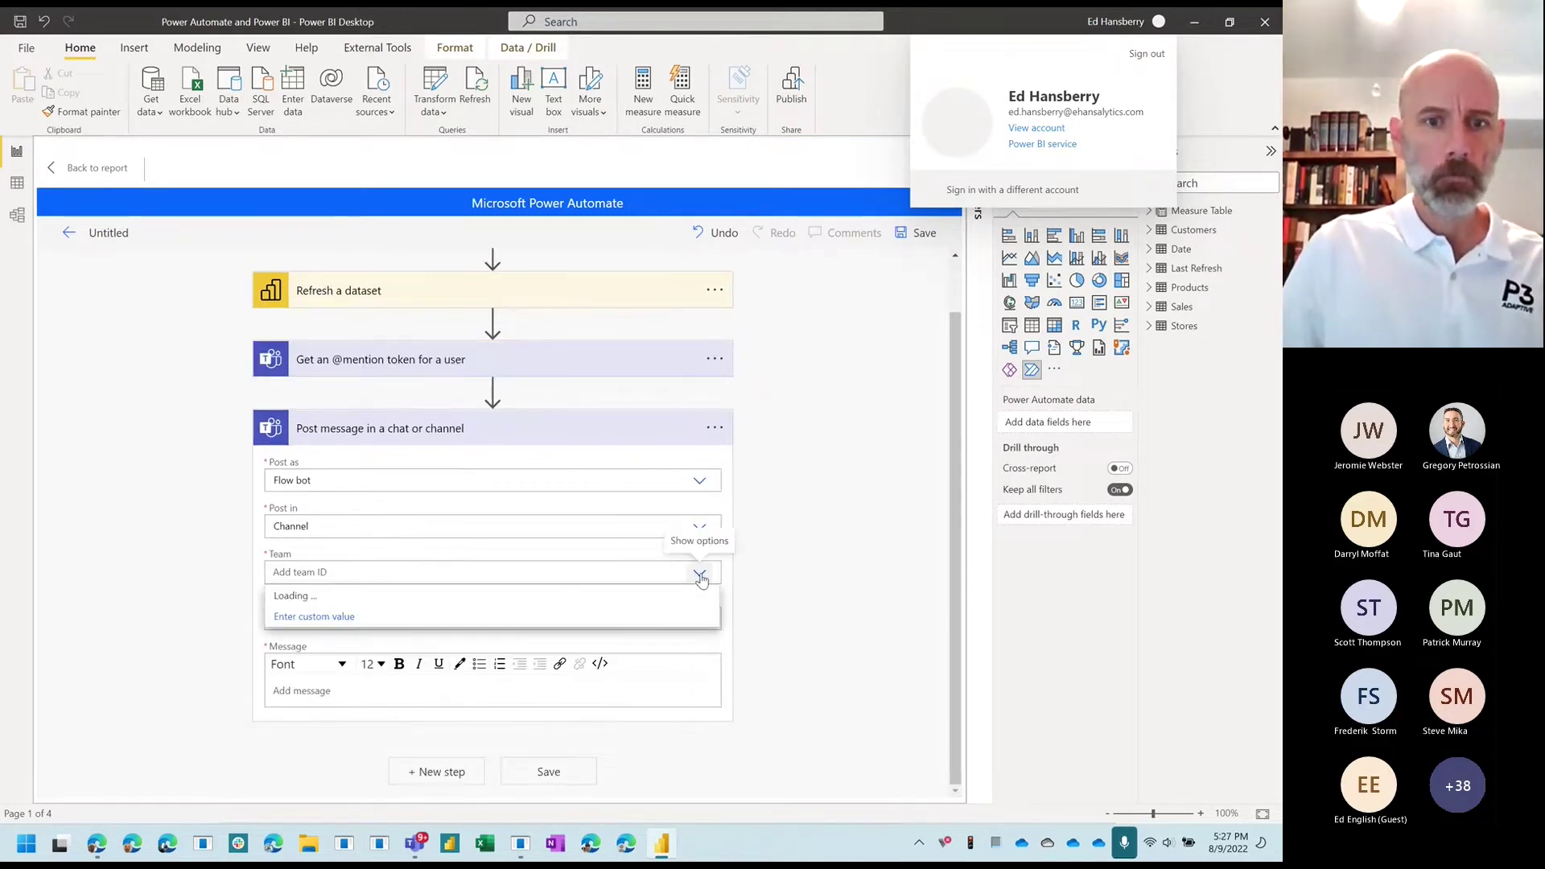
{"action": "left_click", "coordinate": [307, 617]}
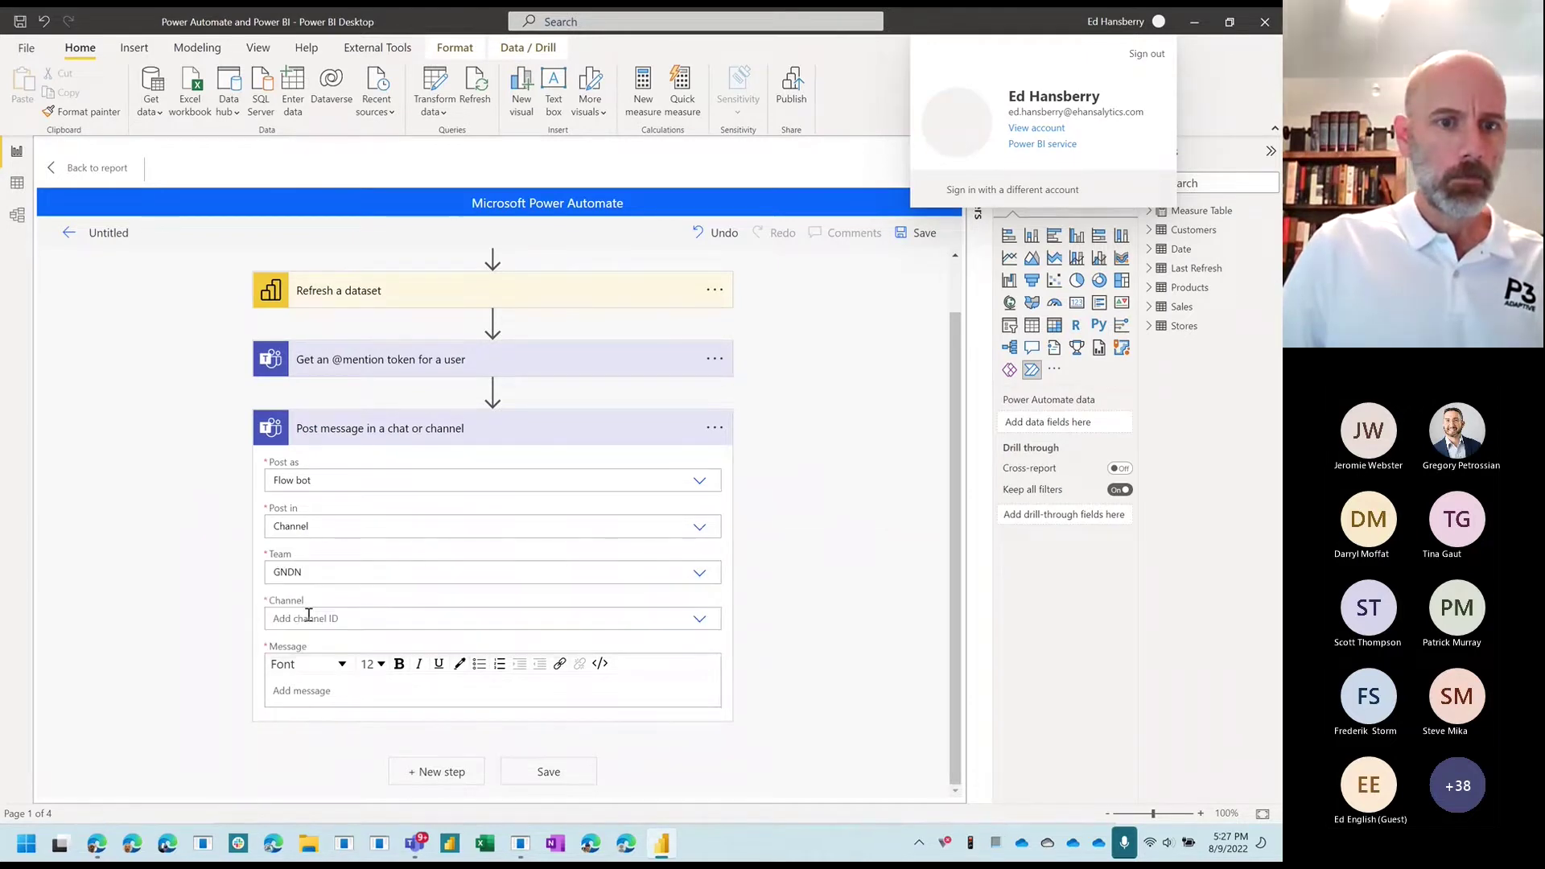
{"action": "left_click", "coordinate": [699, 618]}
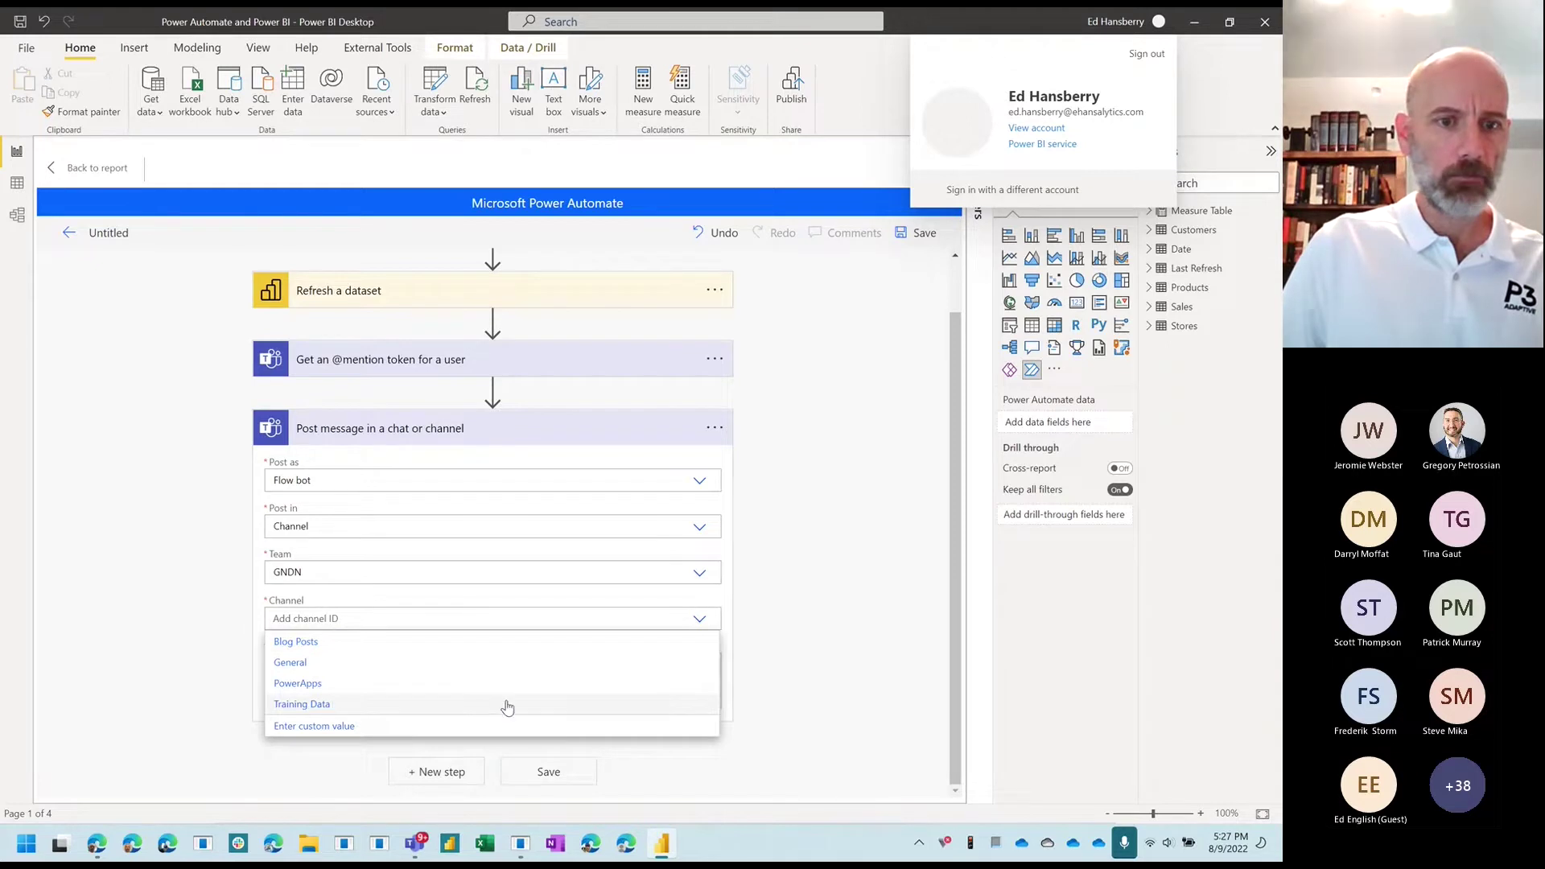
{"action": "left_click", "coordinate": [585, 706]}
Step: Type the message 'Your report is refreshing now', correcting a typo along the way
{"action": "left_click", "coordinate": [670, 684]}
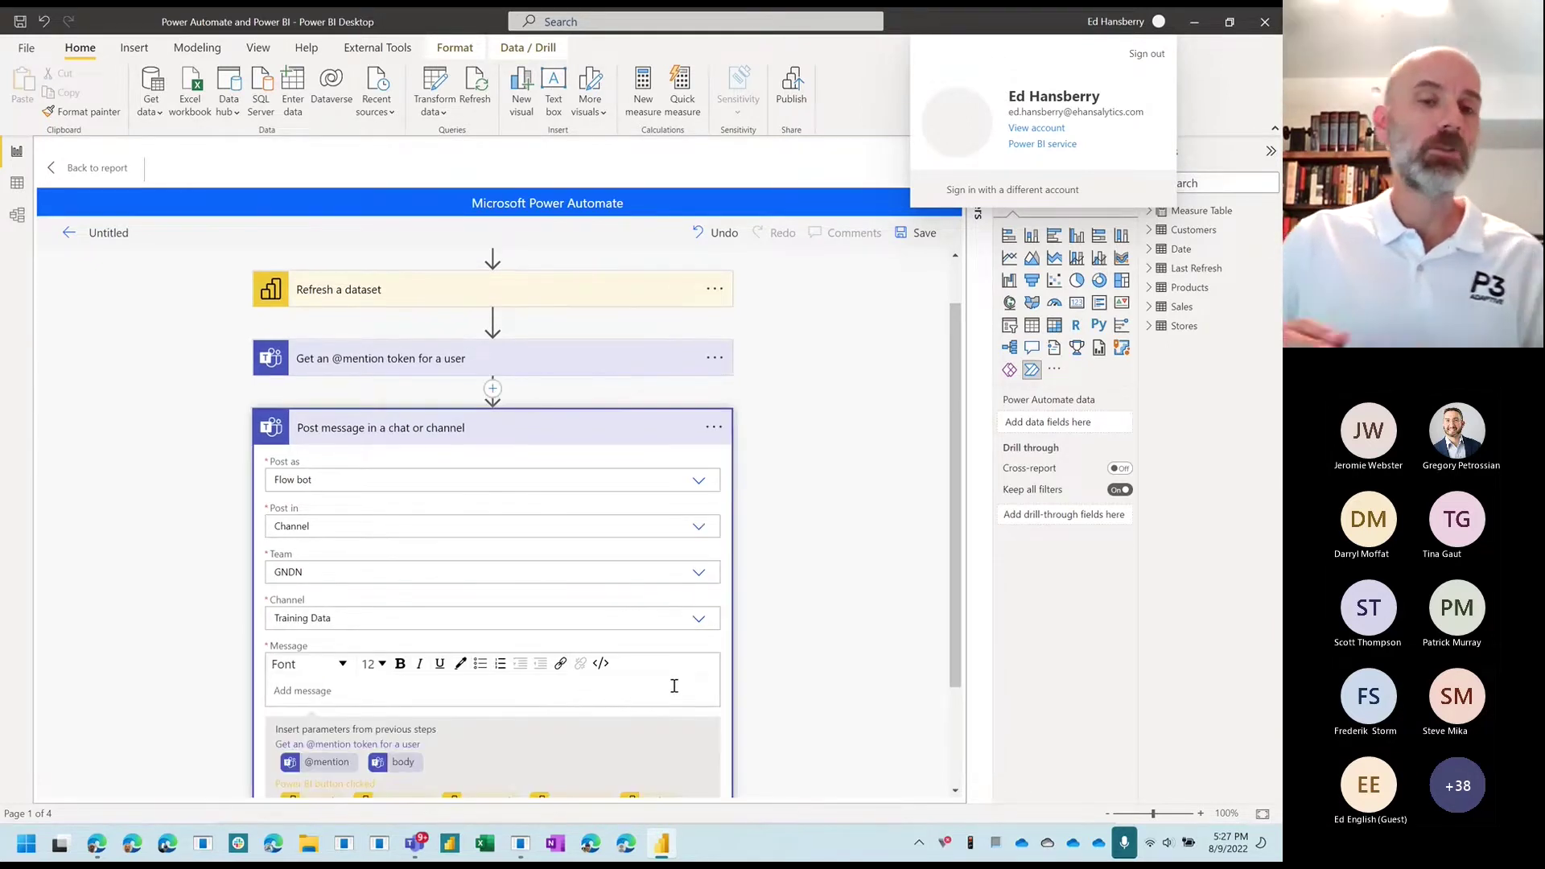
{"action": "scroll", "coordinate": [879, 566], "scroll_direction": "down", "scroll_amount": 3}
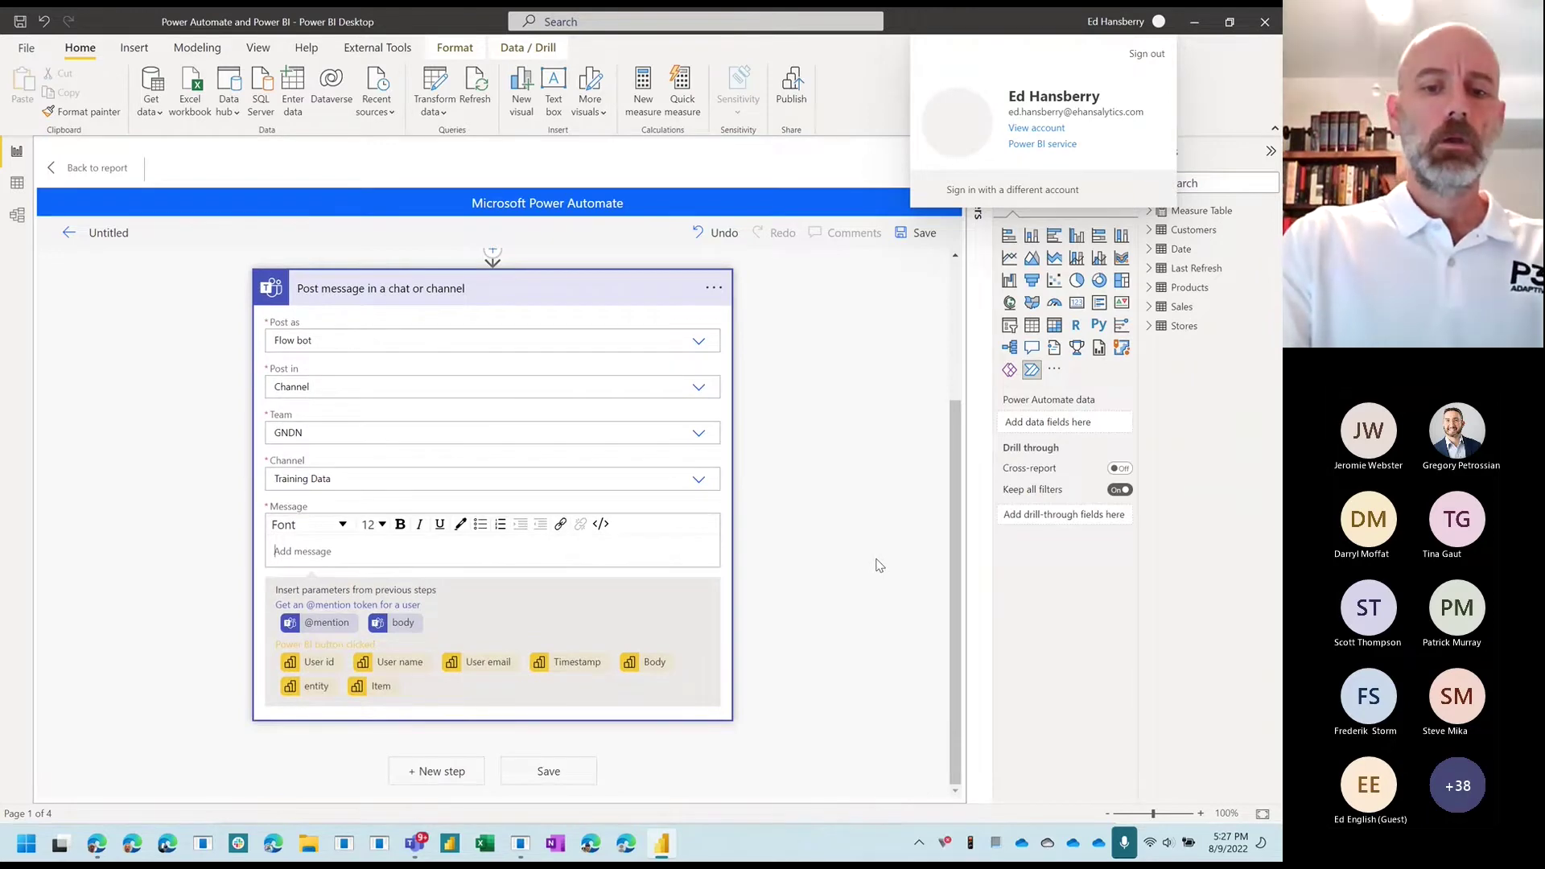
{"action": "type", "text": "Your report "}
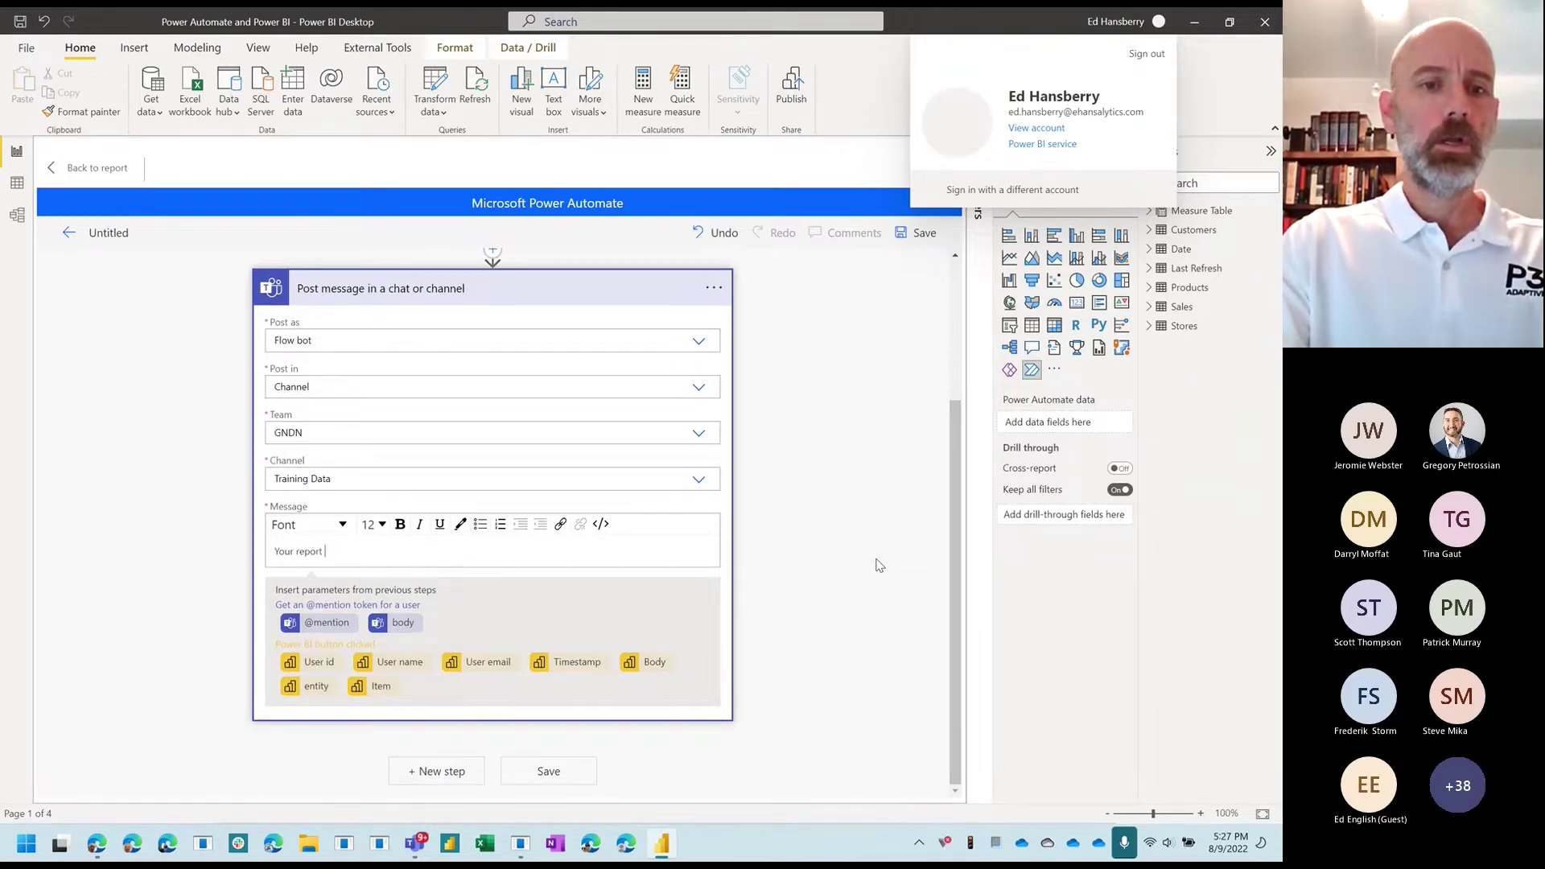
{"action": "type", "text": "is refrehsing"}
{"action": "key", "text": "BackSpace"}
{"action": "key", "text": "BackSpace"}
{"action": "key", "text": "BackSpace"}
{"action": "key", "text": "BackSpace"}
{"action": "key", "text": "BackSpace"}
{"action": "key", "text": "BackSpace"}
{"action": "type", "text": "shing n"}
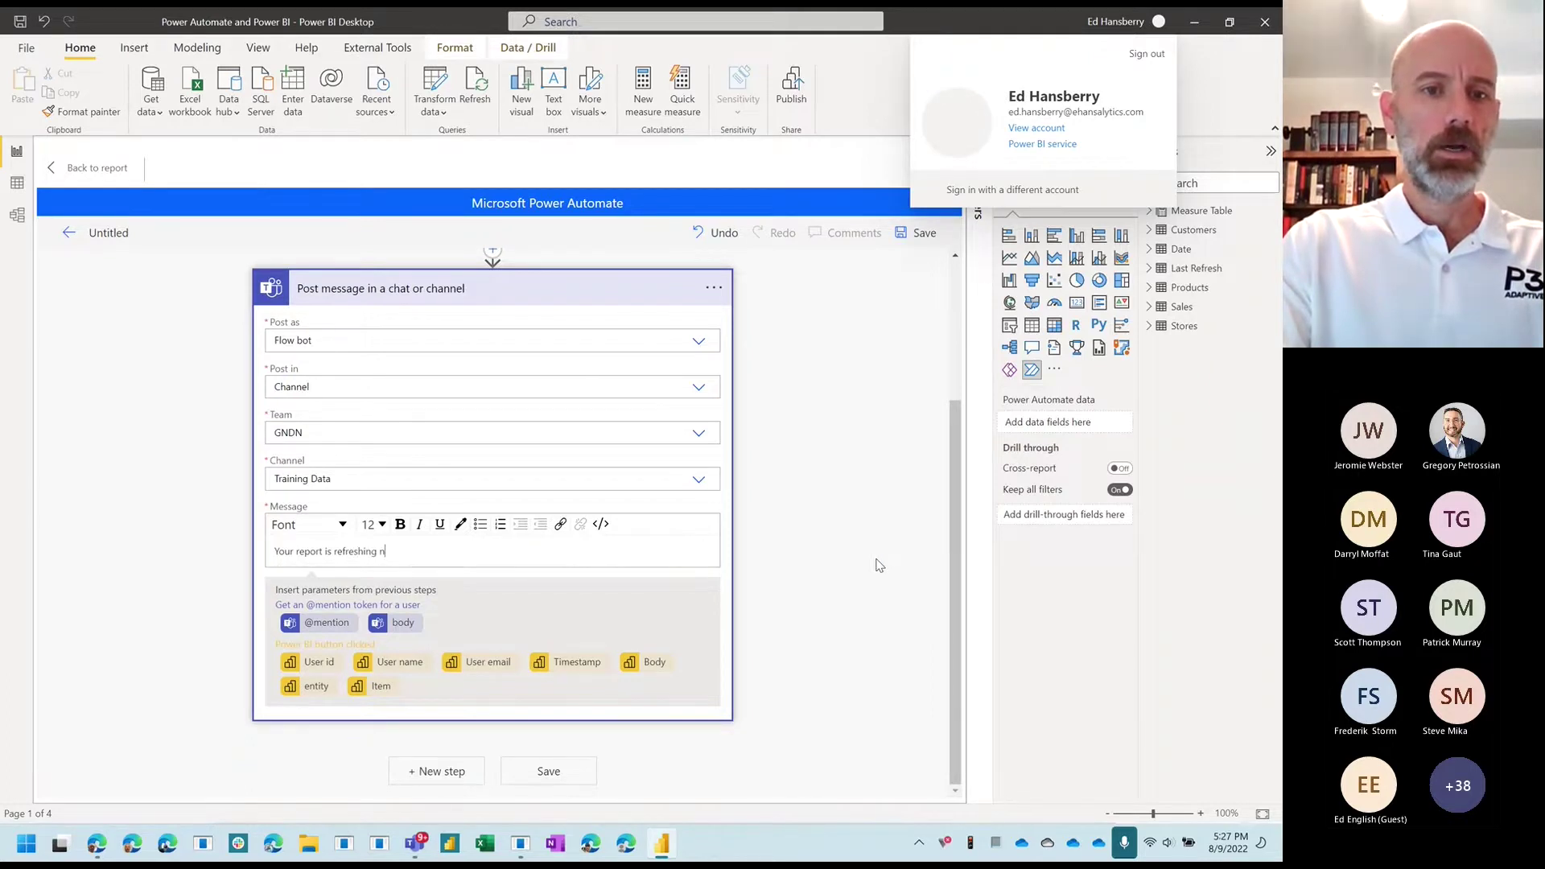
{"action": "type", "text": "ow"}
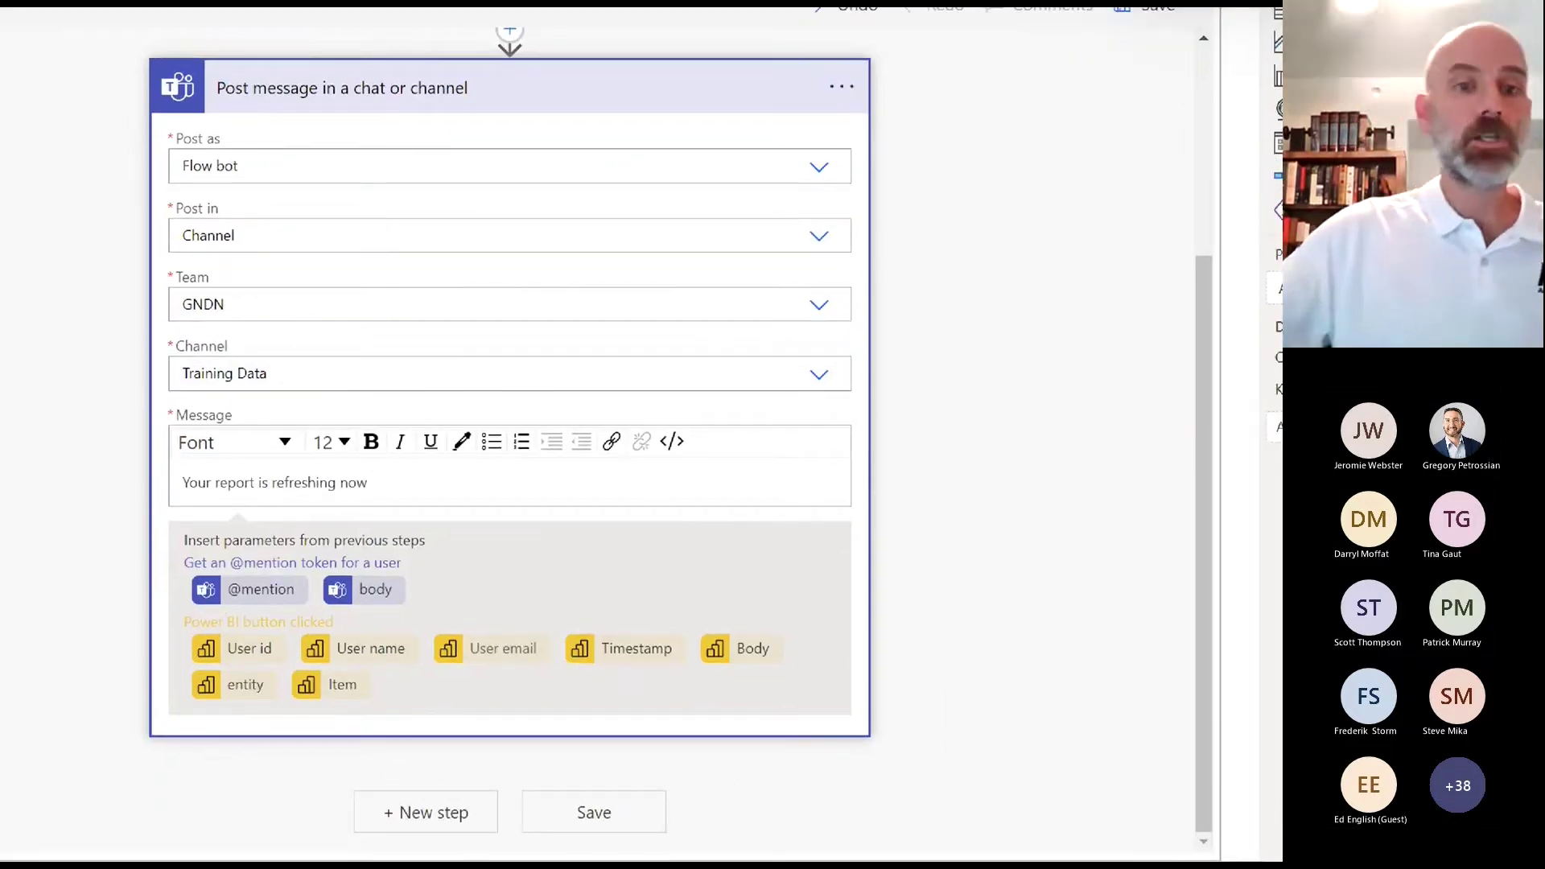
Step: Finish the post step so its message reads 'Your report is refreshing now' in full
{"action": "left_click_drag", "start_coordinate": [161, 685], "coordinate": [176, 686]}
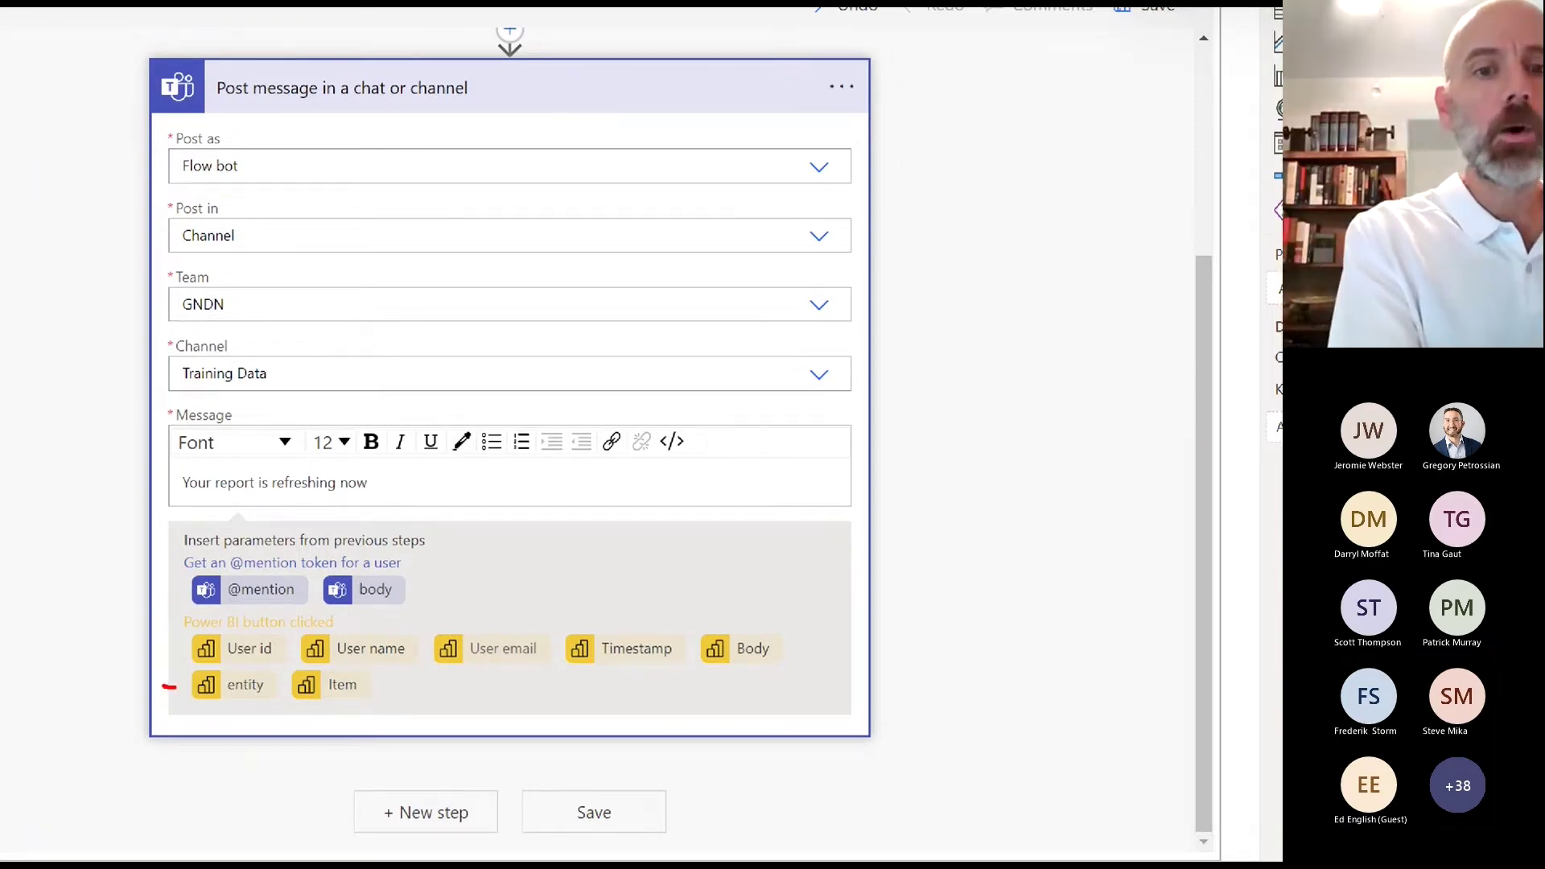
{"action": "mouse_move", "coordinate": [432, 555]}
{"action": "left_mouse_down"}
{"action": "mouse_move", "coordinate": [347, 538]}
{"action": "mouse_move", "coordinate": [455, 563]}
{"action": "mouse_move", "coordinate": [370, 531]}
{"action": "left_mouse_up"}
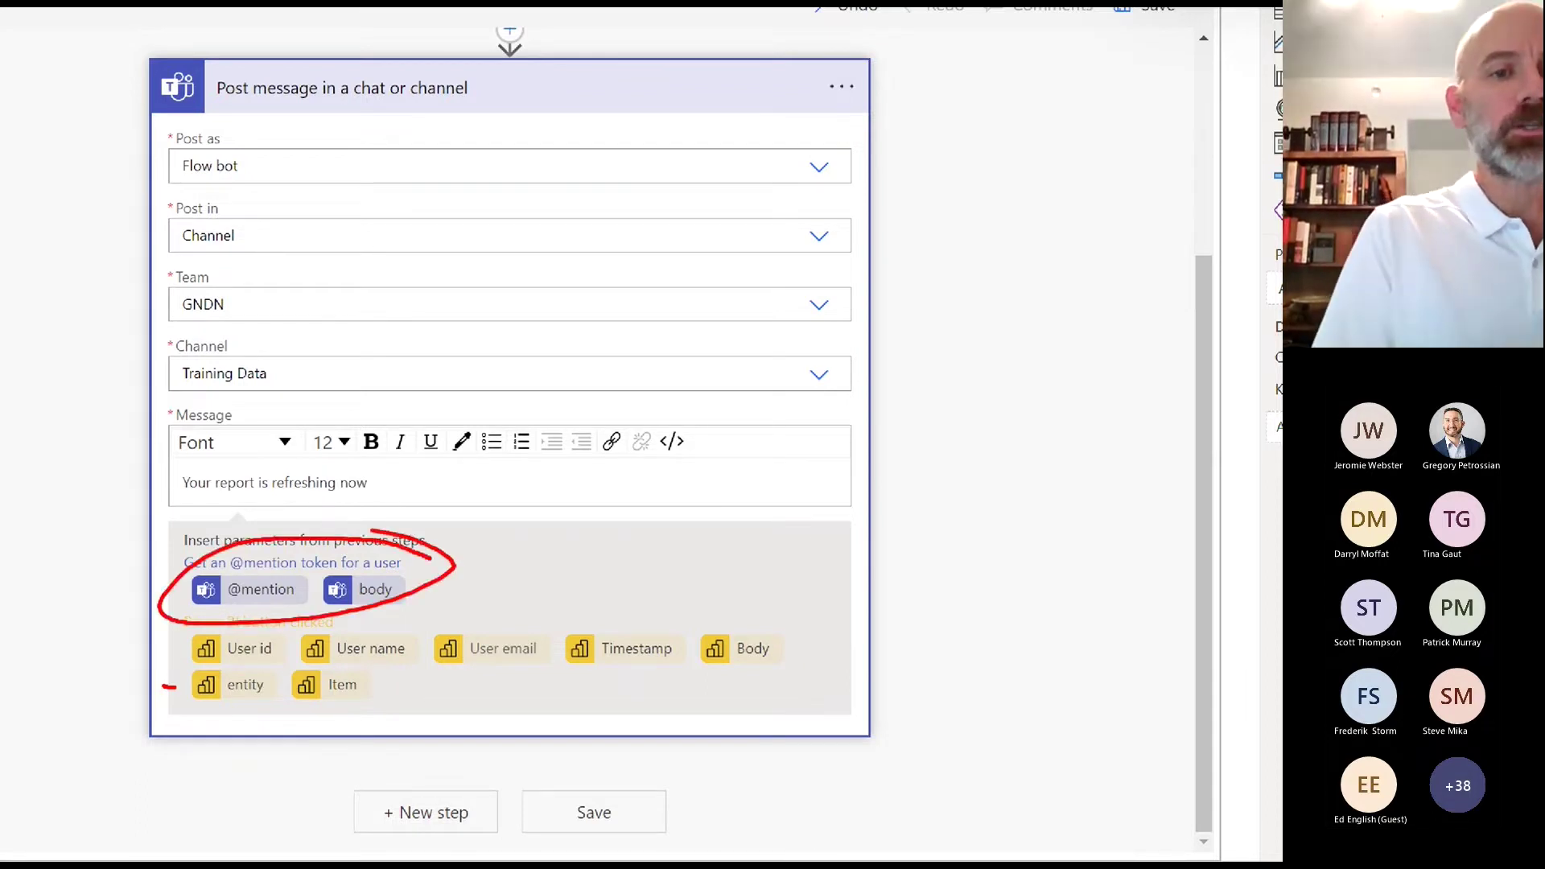
{"action": "mouse_move", "coordinate": [188, 619]}
{"action": "left_mouse_down"}
{"action": "mouse_move", "coordinate": [298, 624]}
{"action": "mouse_move", "coordinate": [233, 627]}
{"action": "left_mouse_up"}
{"action": "key", "text": "Escape"}
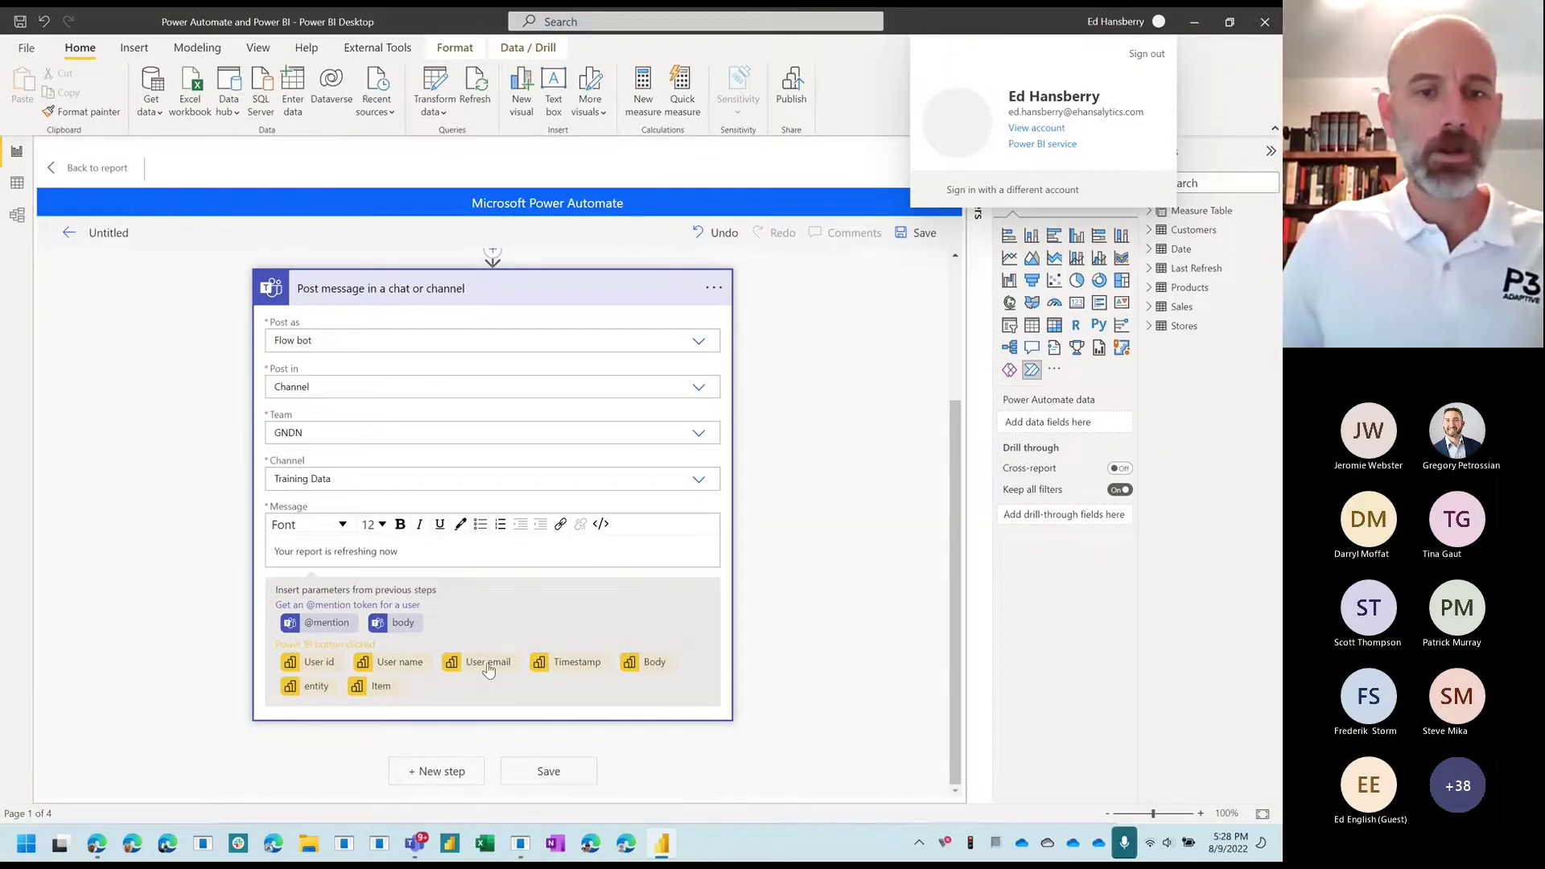
{"action": "left_click", "coordinate": [318, 624]}
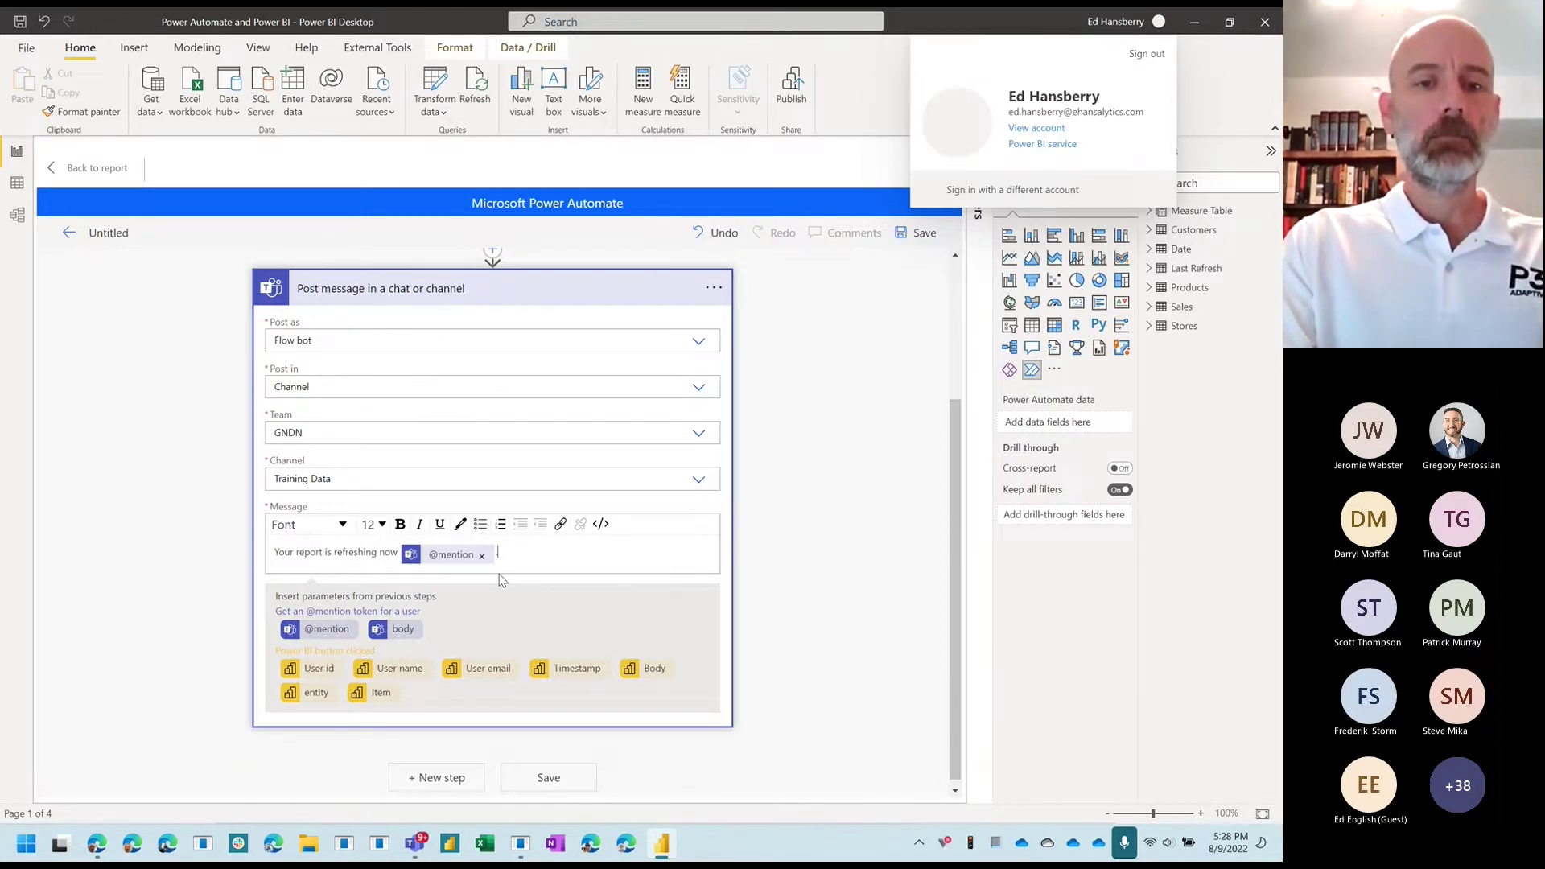
{"action": "type", "text": ". It start"}
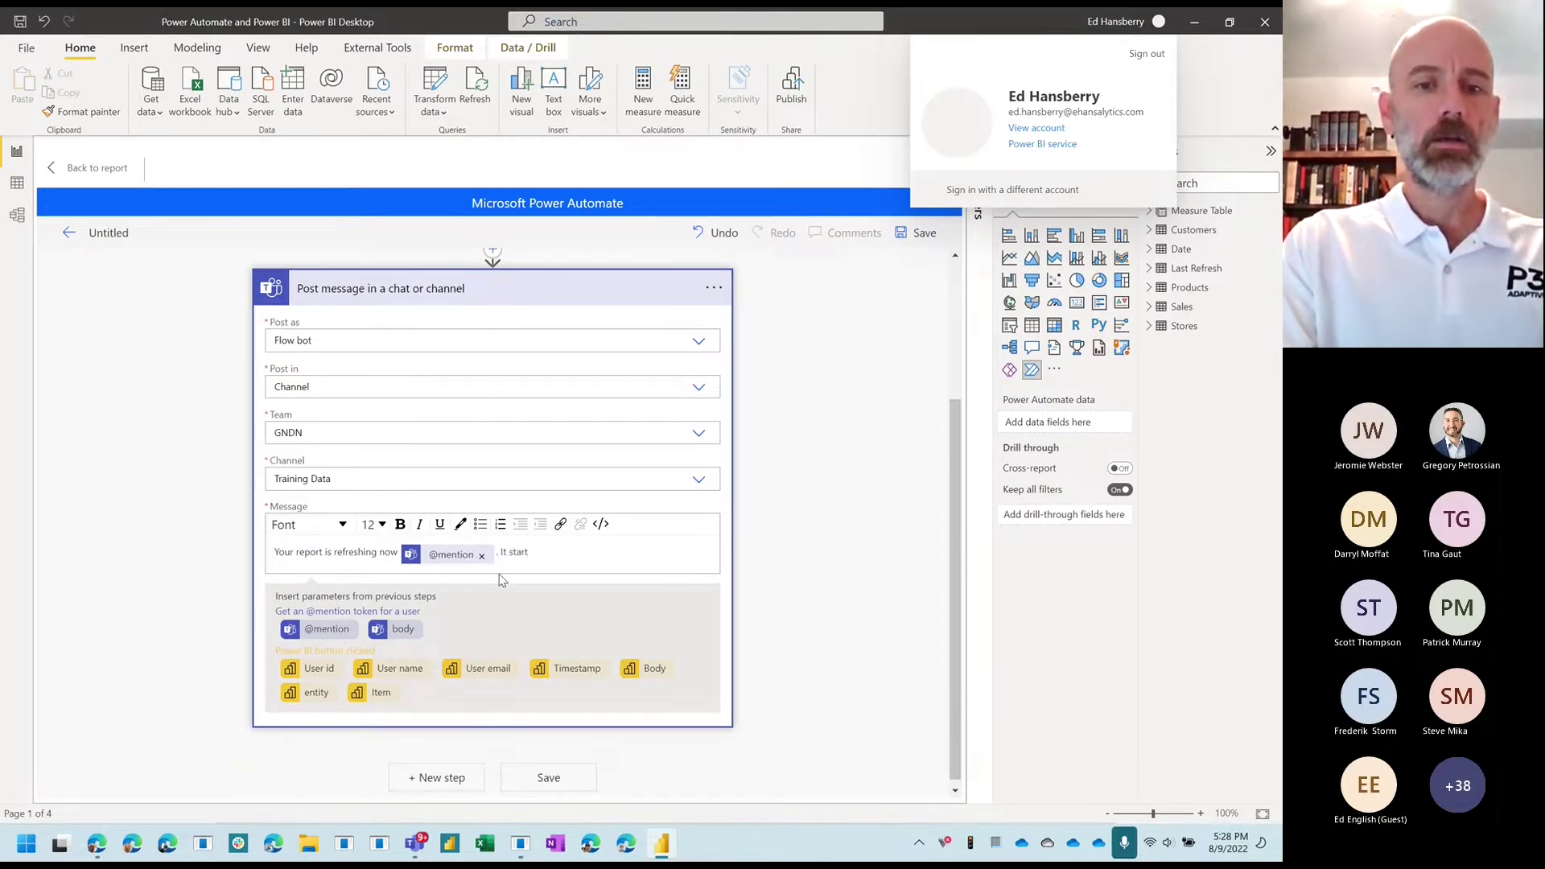
{"action": "type", "text": "ed at"}
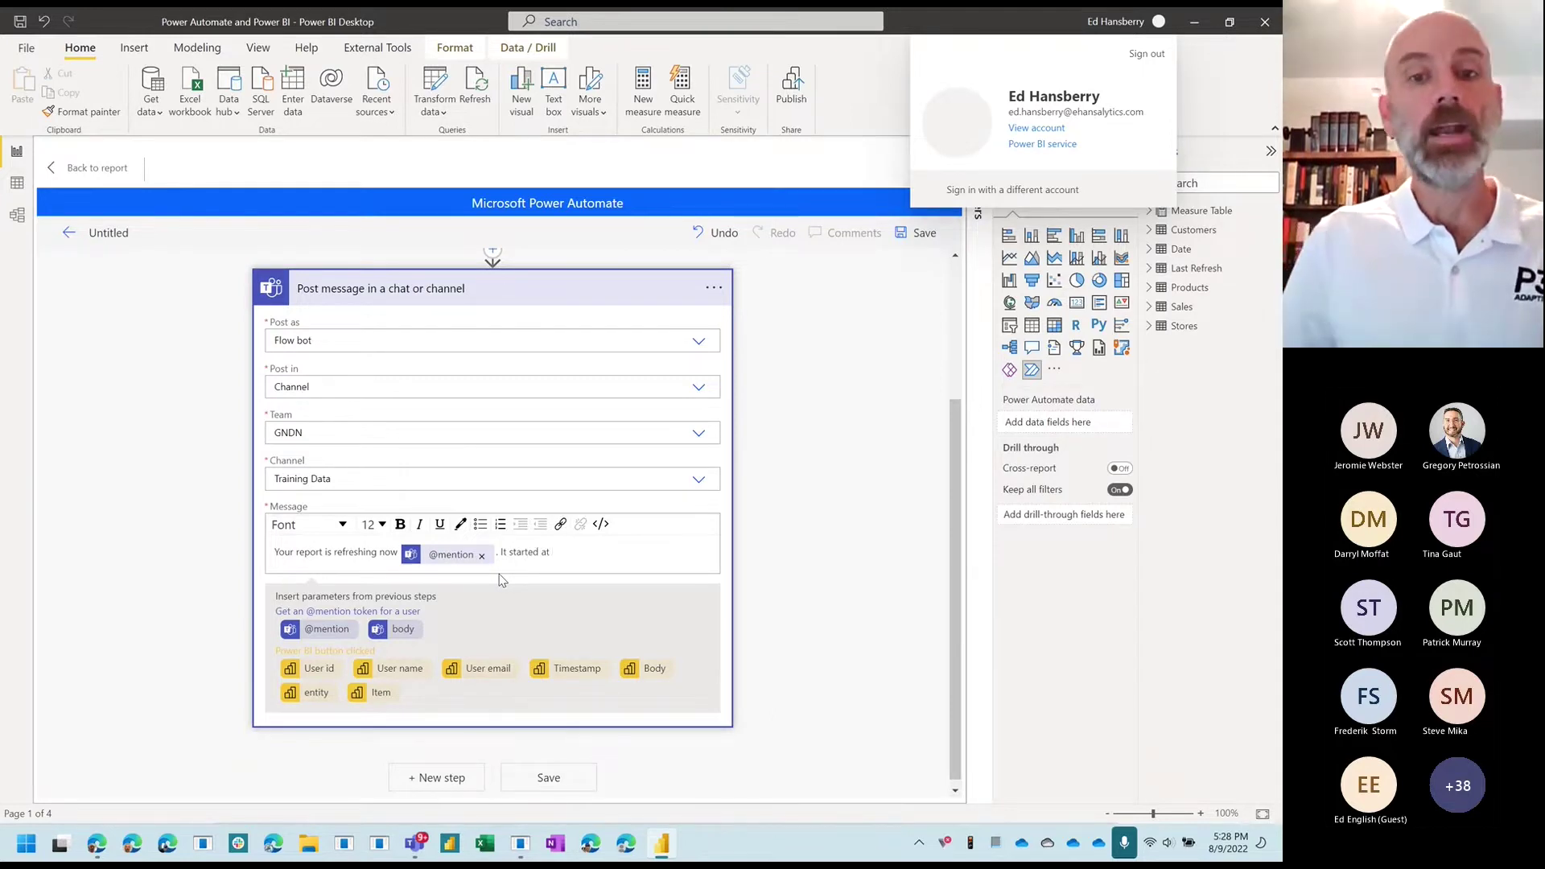
{"action": "left_click", "coordinate": [563, 670]}
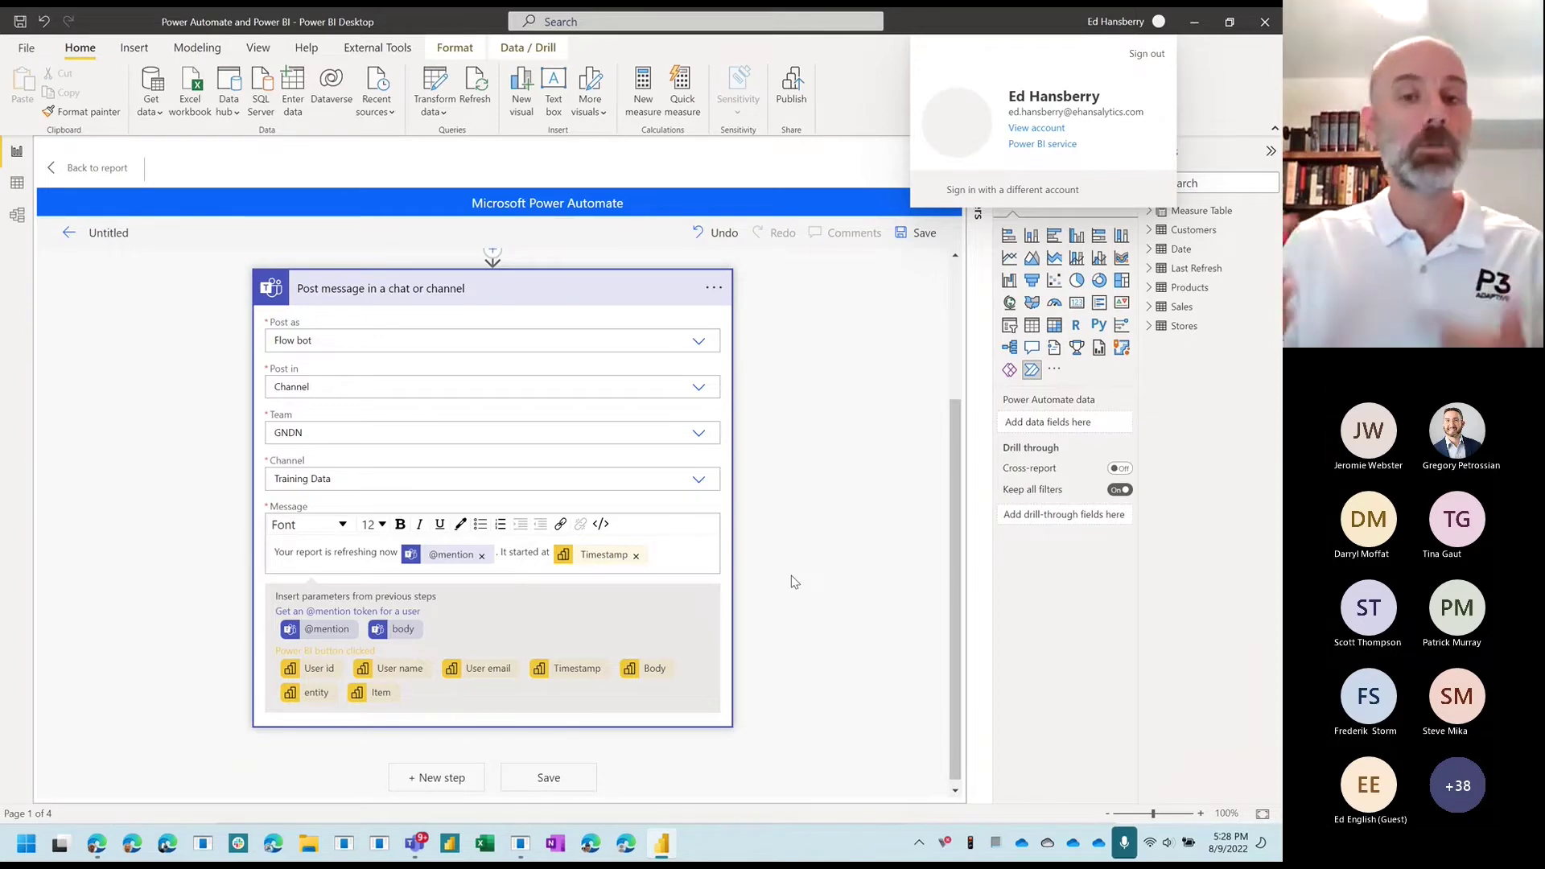
{"action": "left_click", "coordinate": [591, 777]}
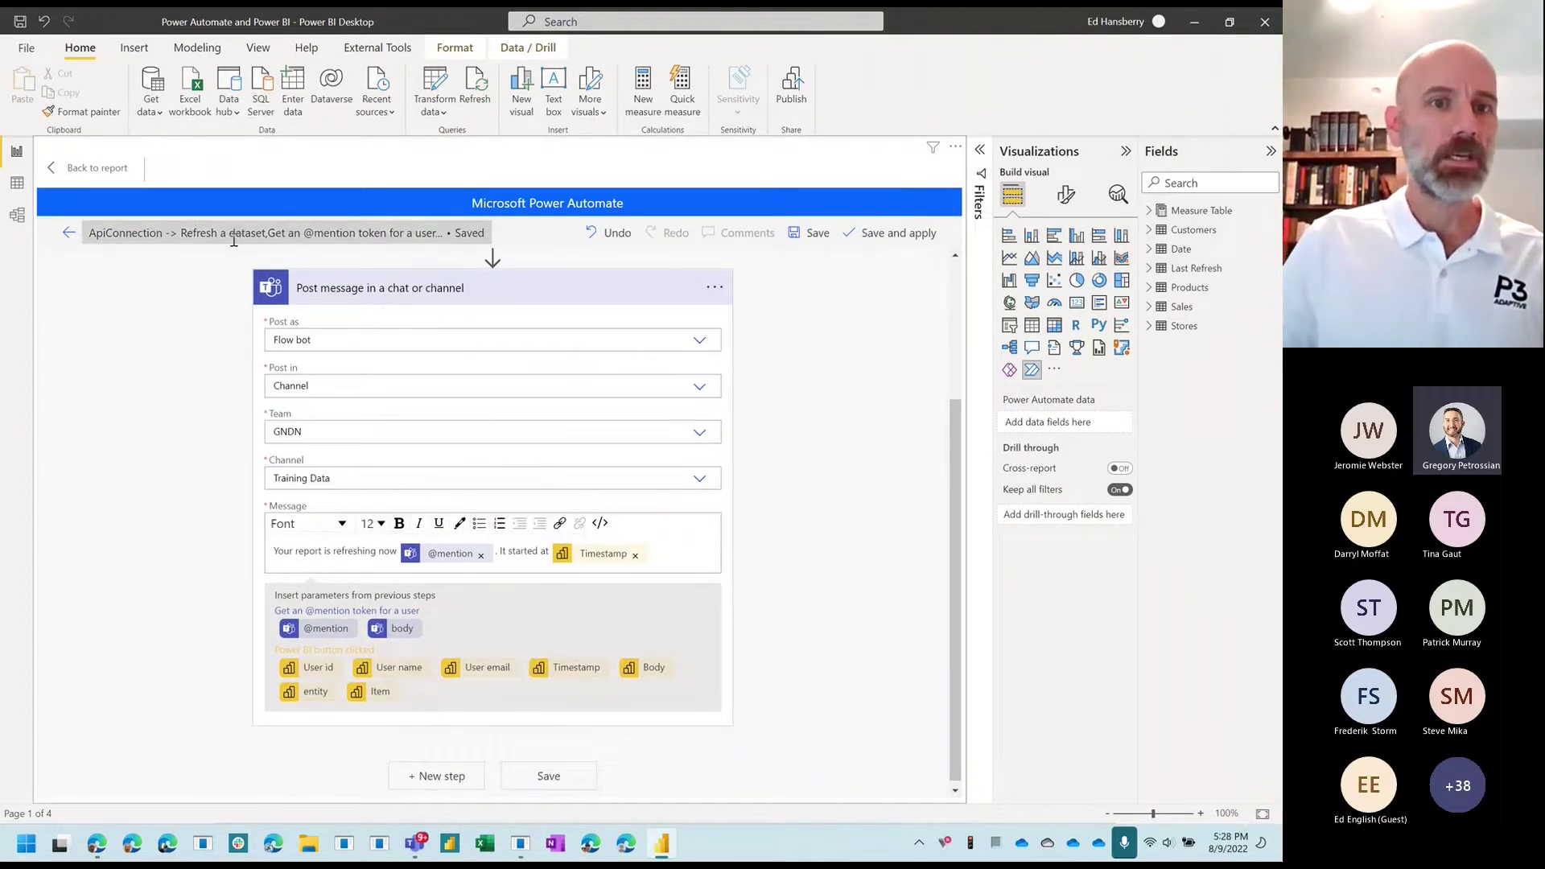
{"action": "left_click", "coordinate": [233, 228]}
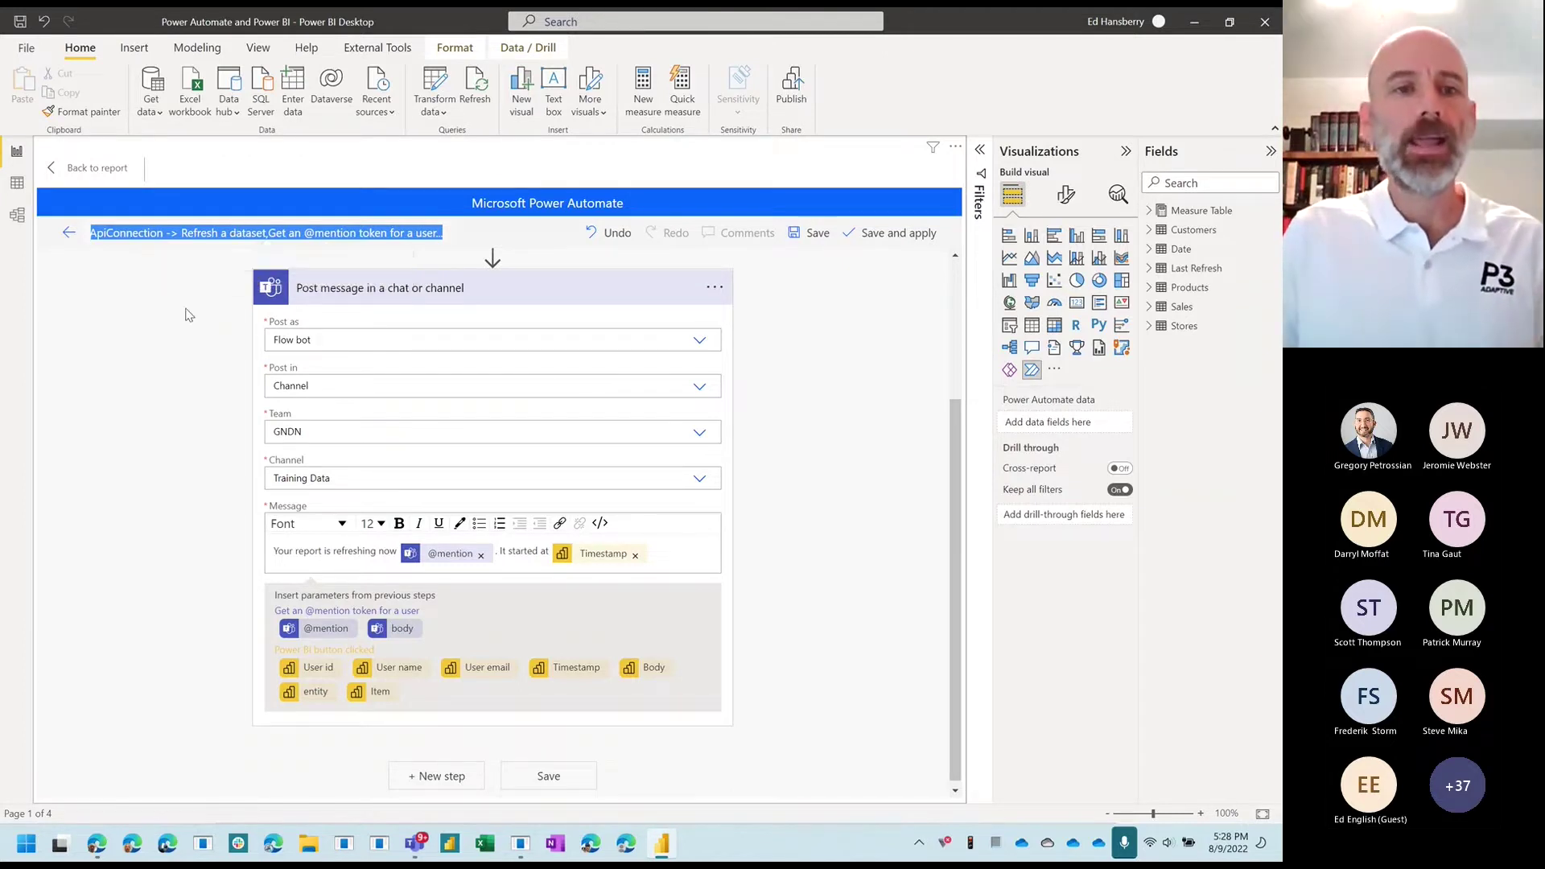
{"action": "left_click", "coordinate": [311, 387]}
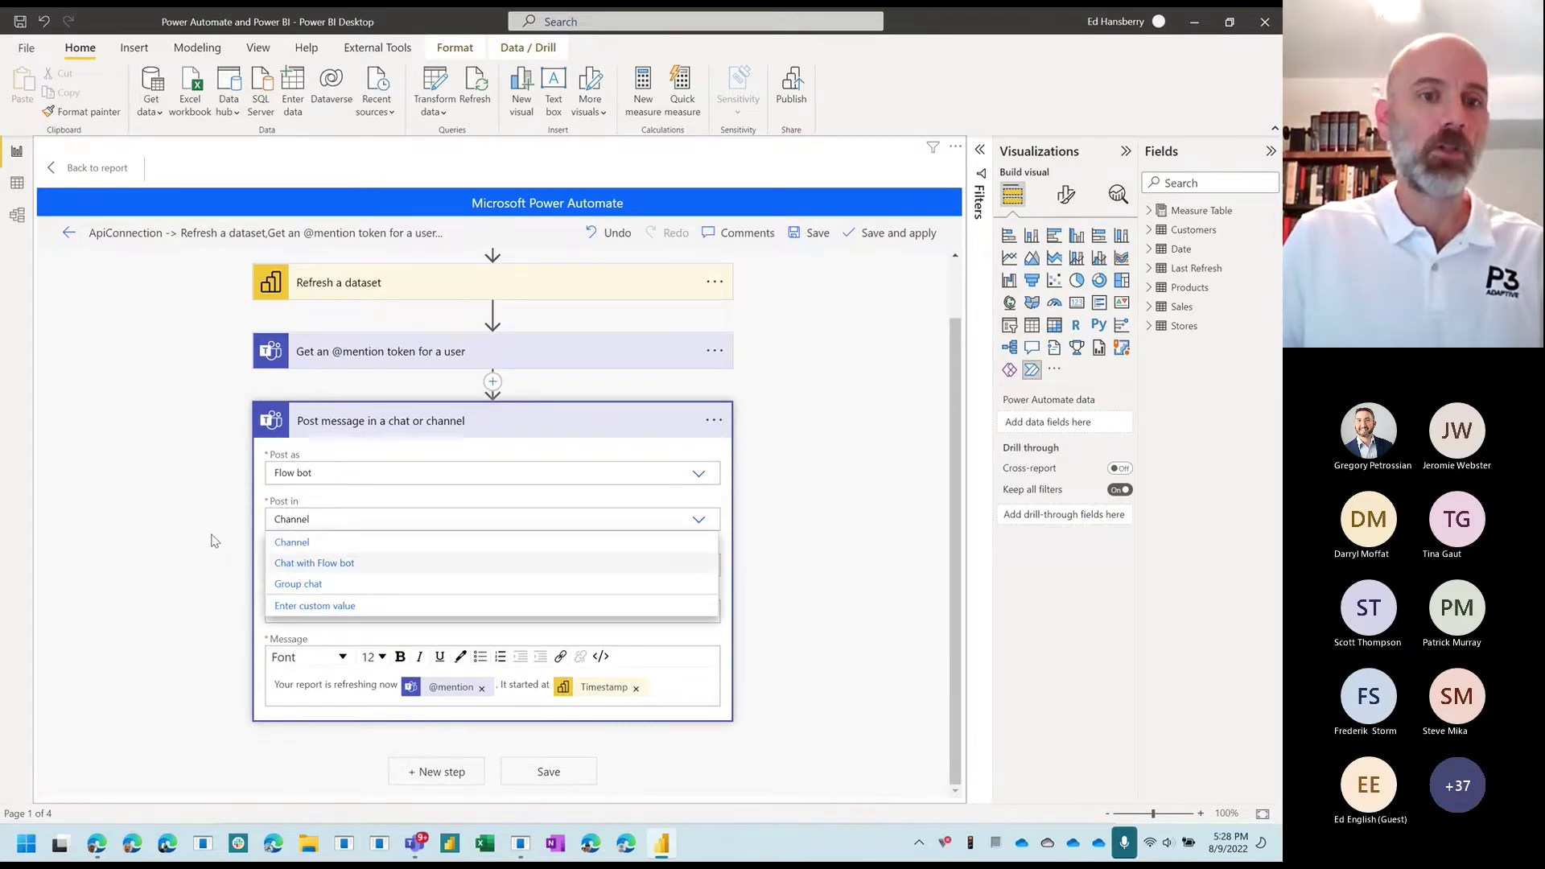
{"action": "left_click", "coordinate": [163, 519]}
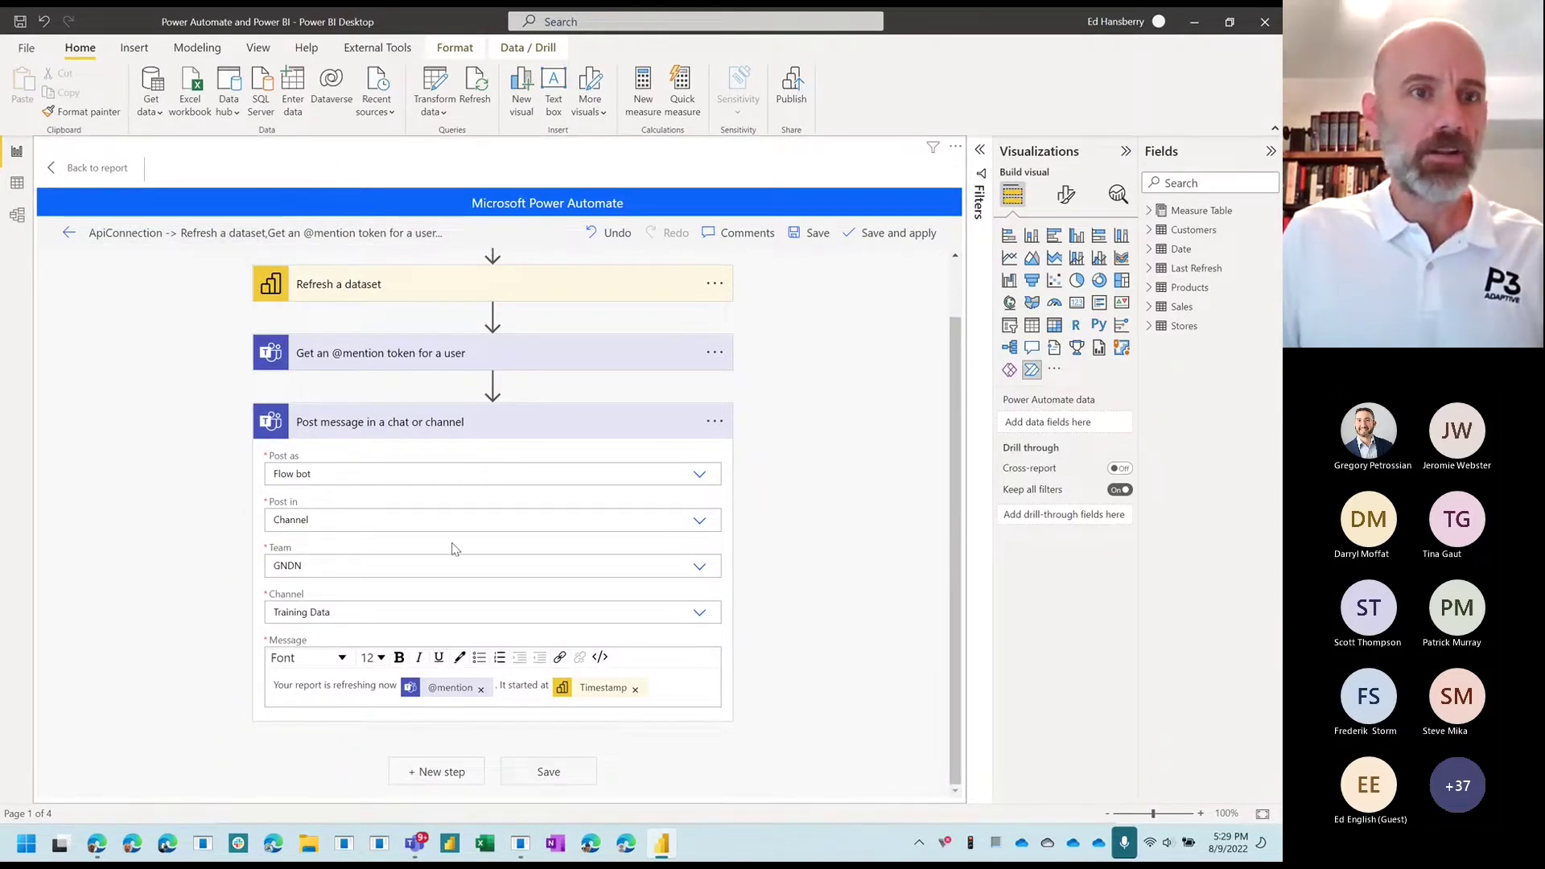
{"action": "left_click", "coordinate": [105, 233]}
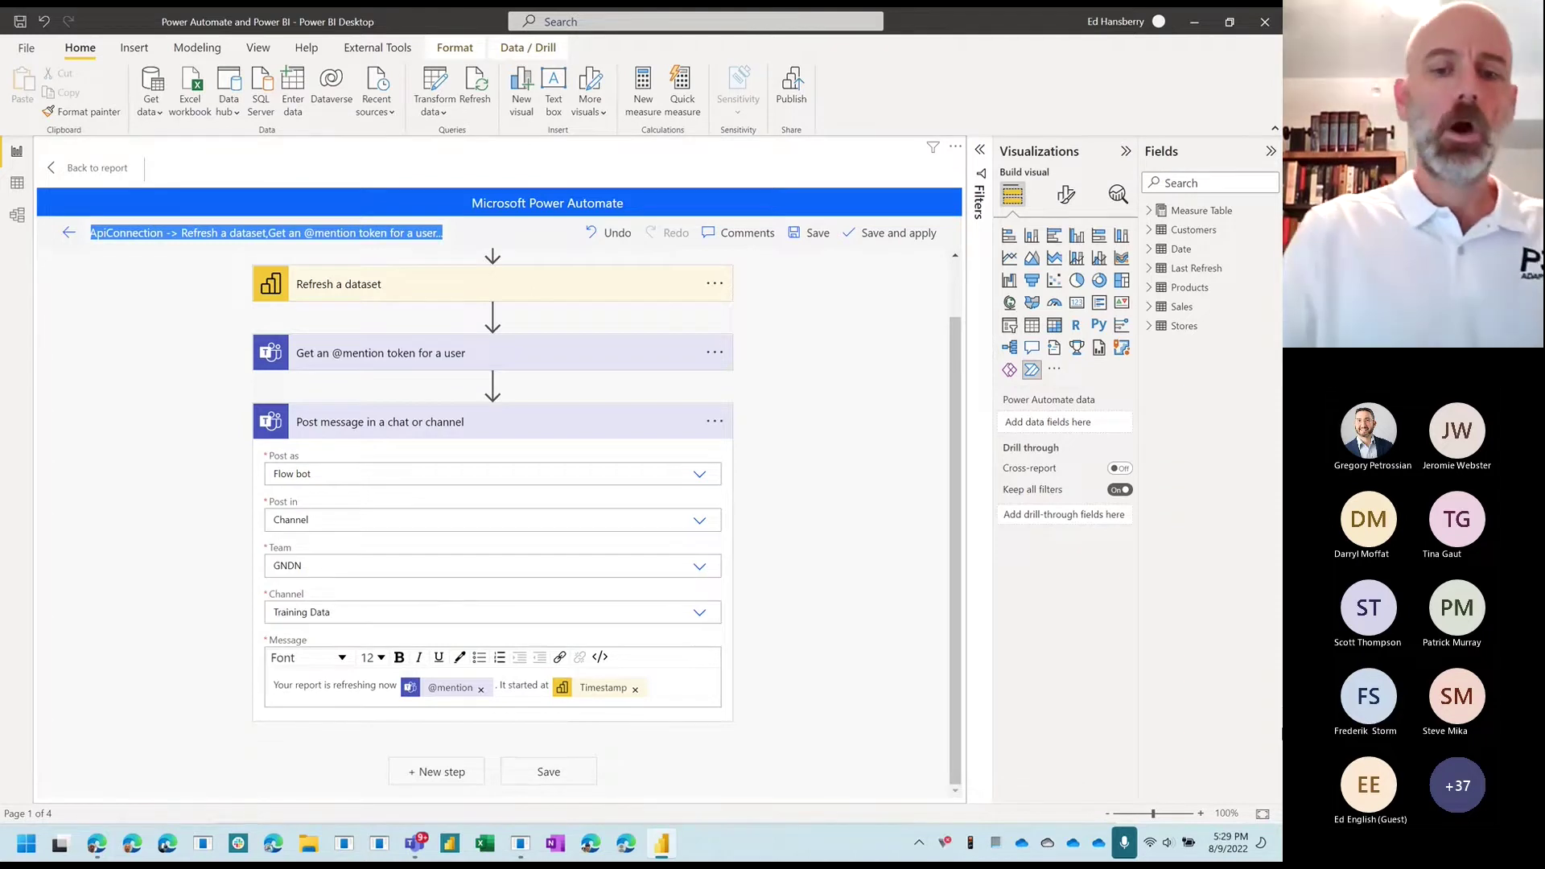
Step: Name the flow 'Refresh Power Automate Dataset', save and apply it, then open its details page
{"action": "type", "text": "Ref"}
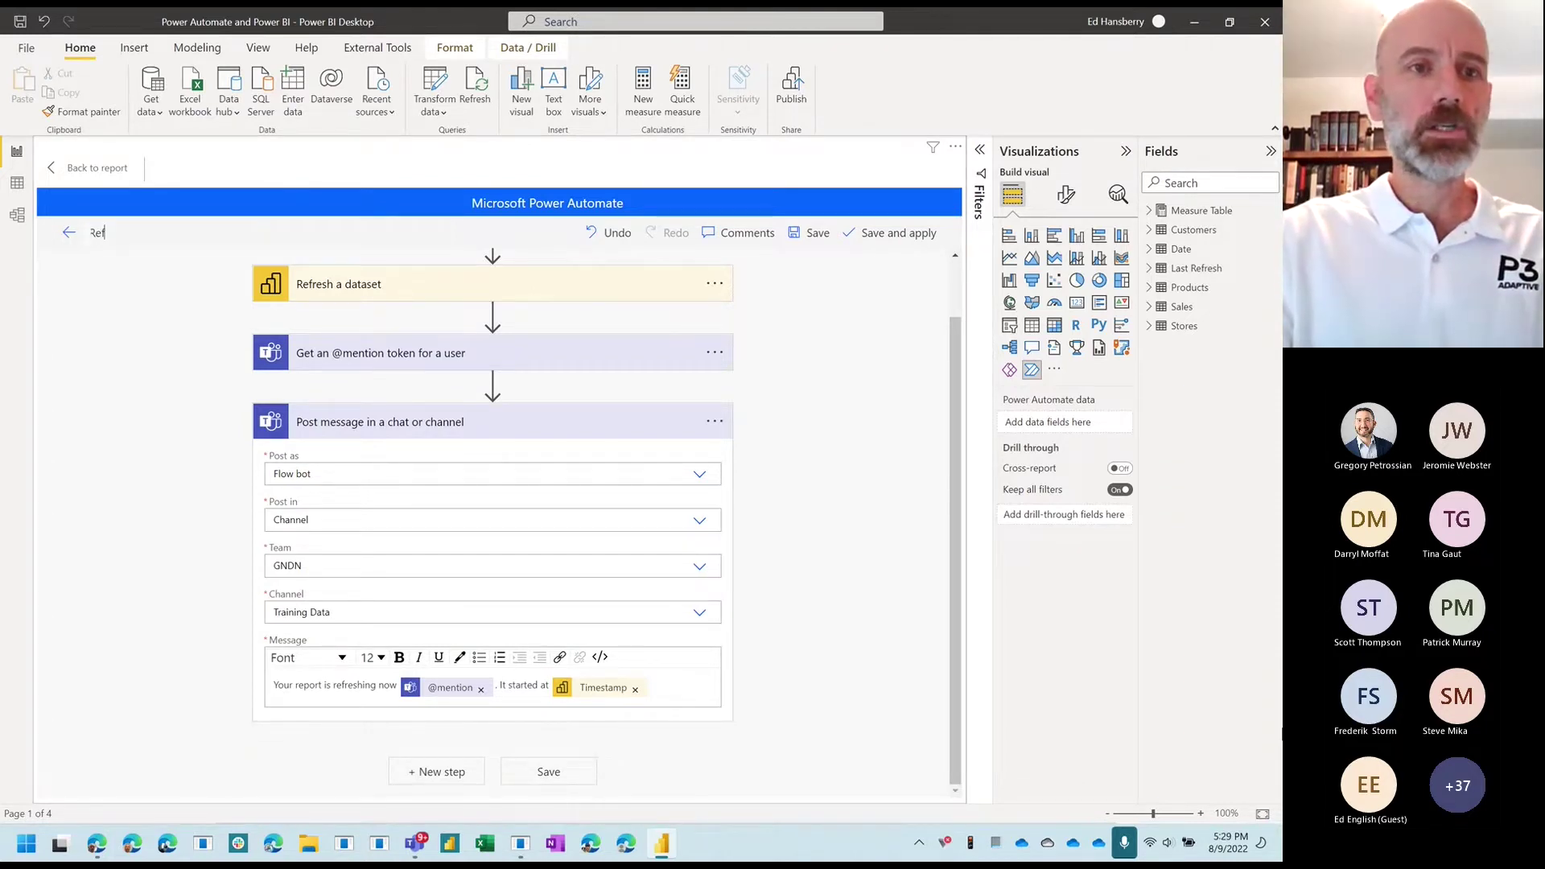
{"action": "type", "text": "resh Power"}
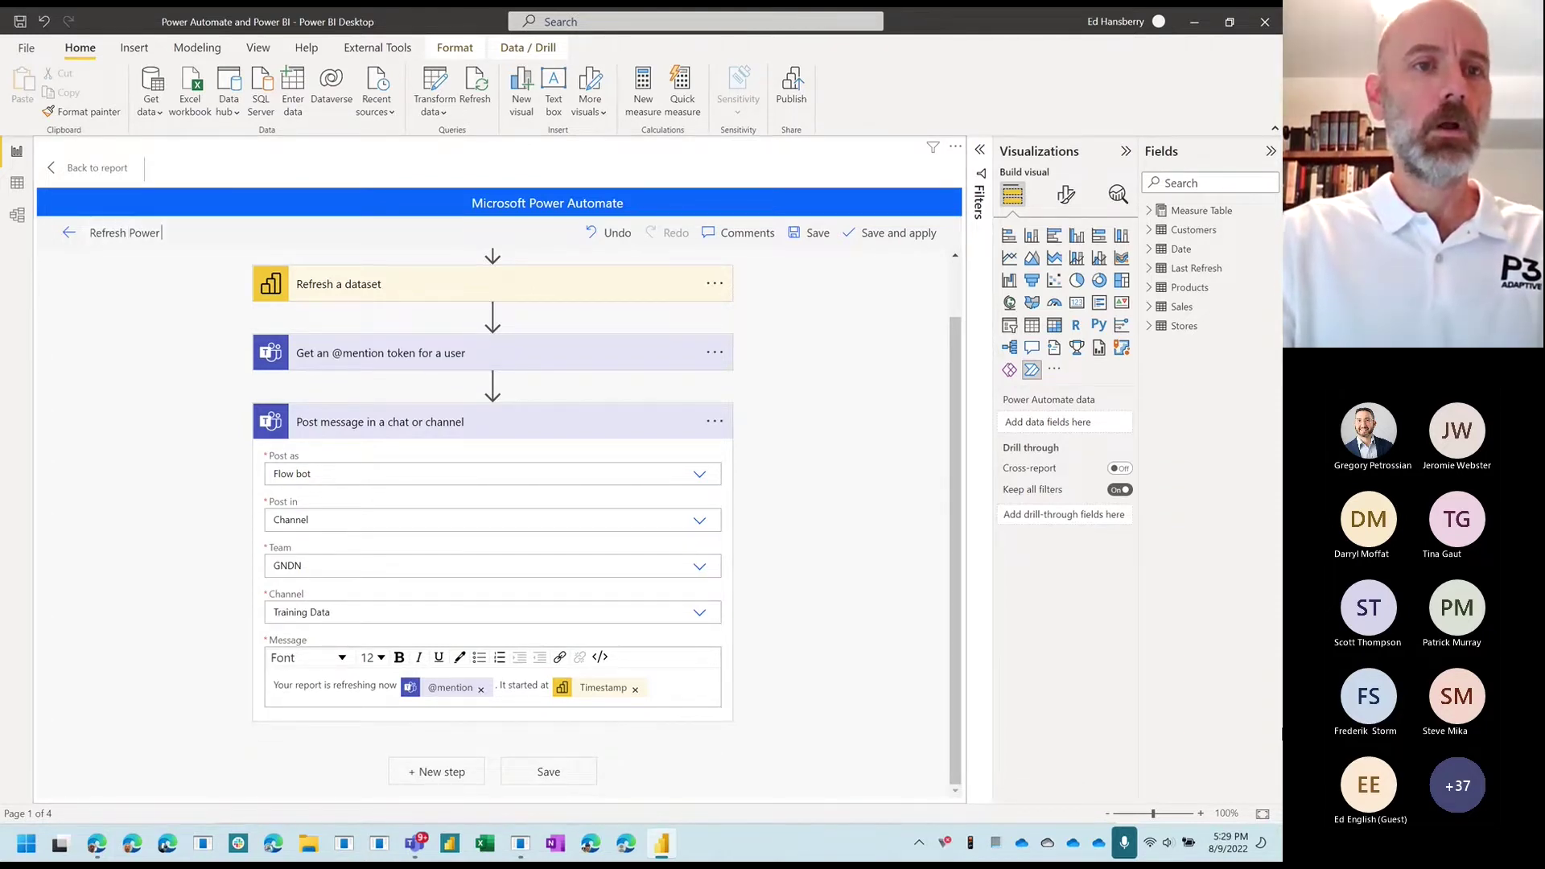
{"action": "type", "text": " Aut"}
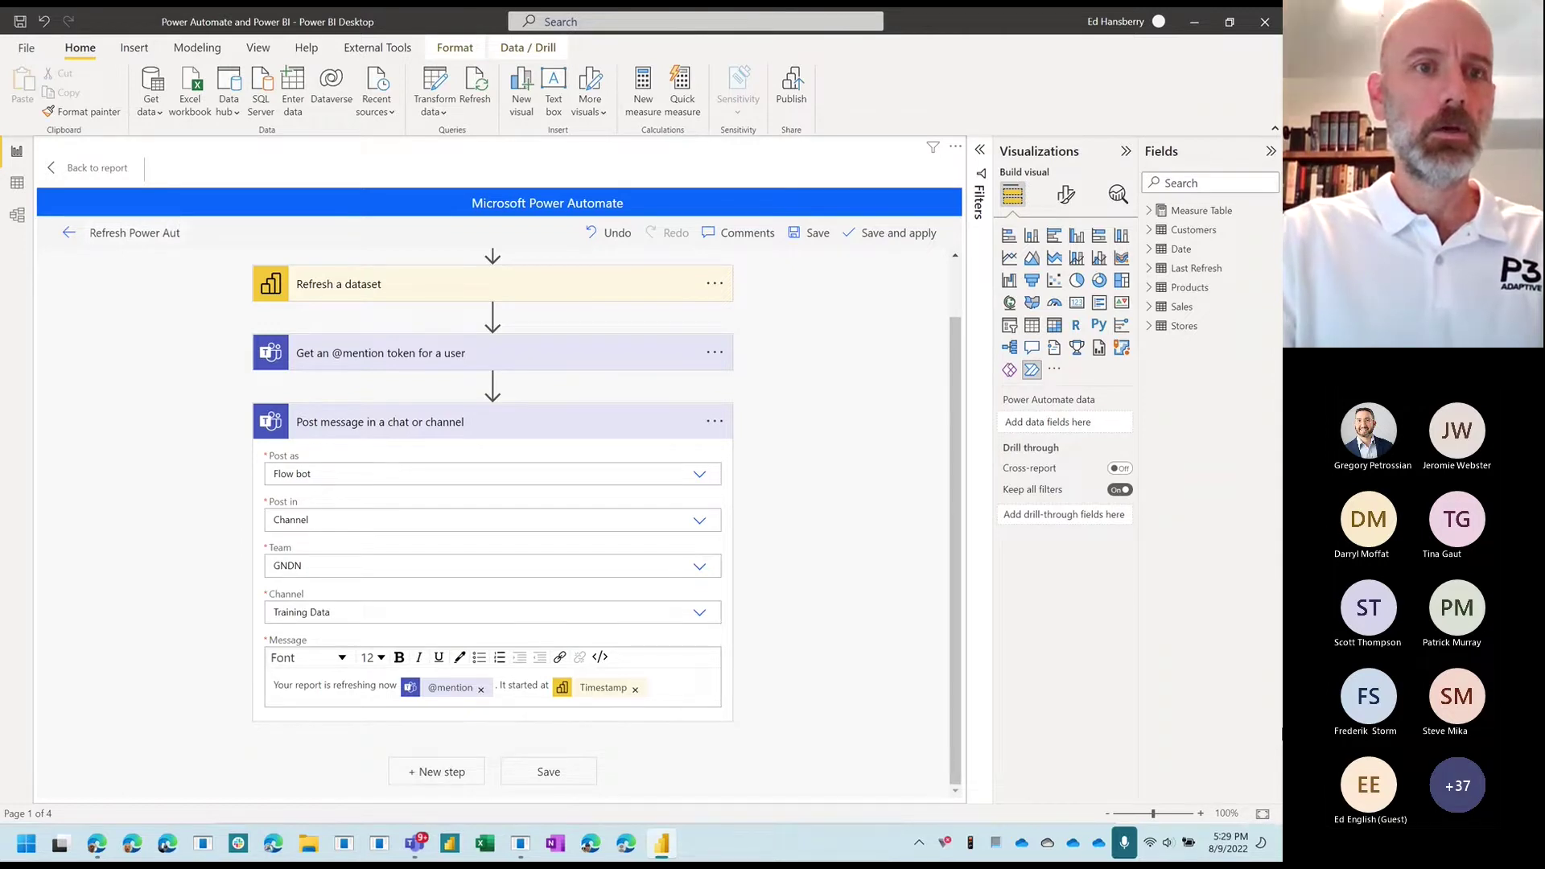
{"action": "type", "text": "omate Da"}
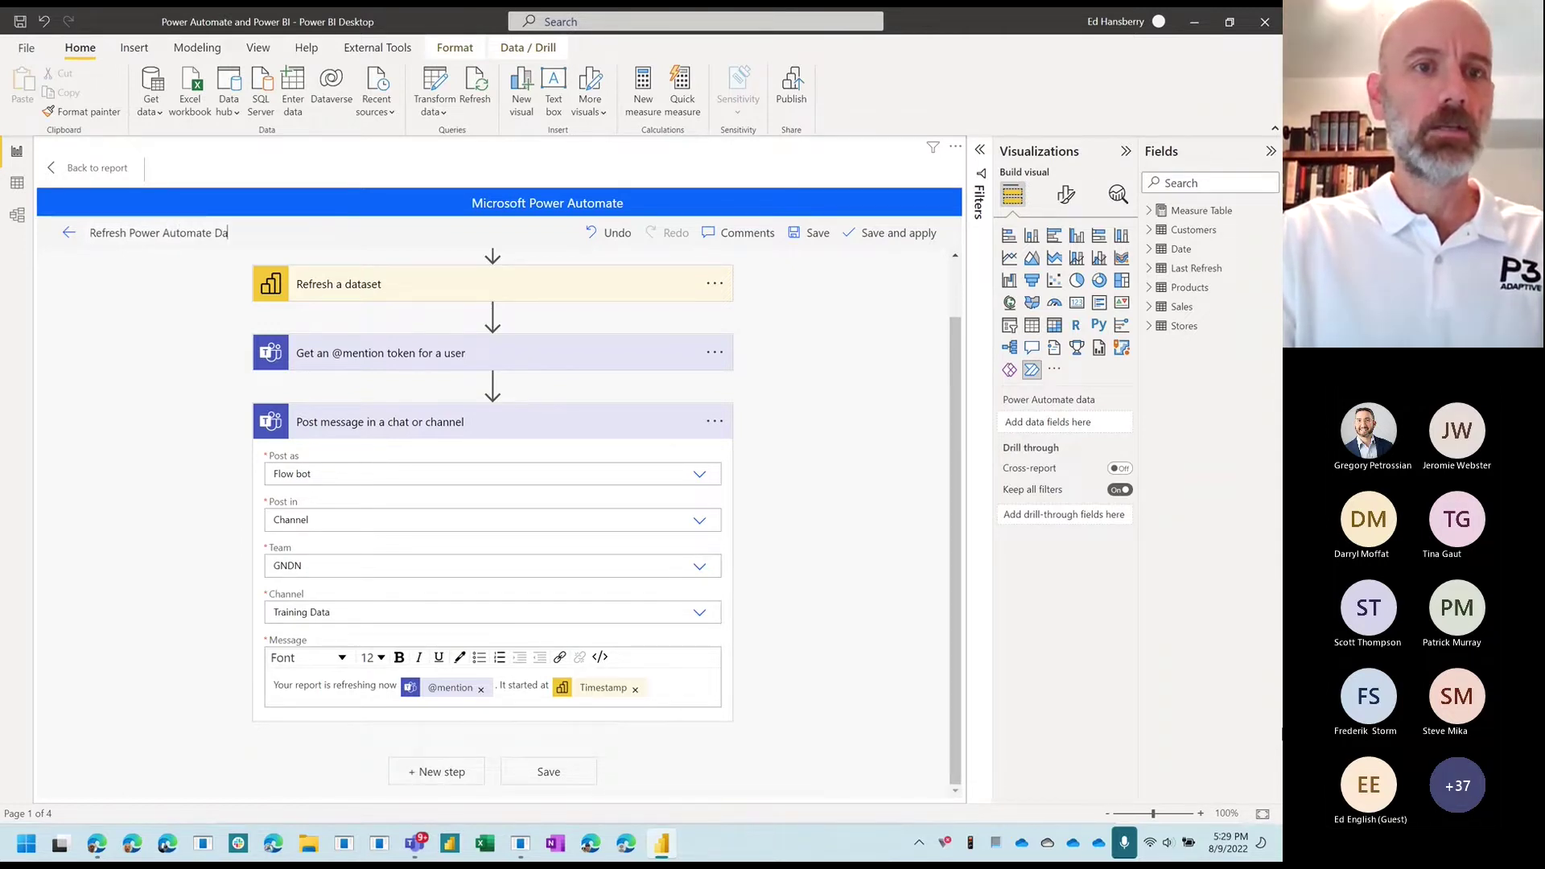
{"action": "type", "text": "taset"}
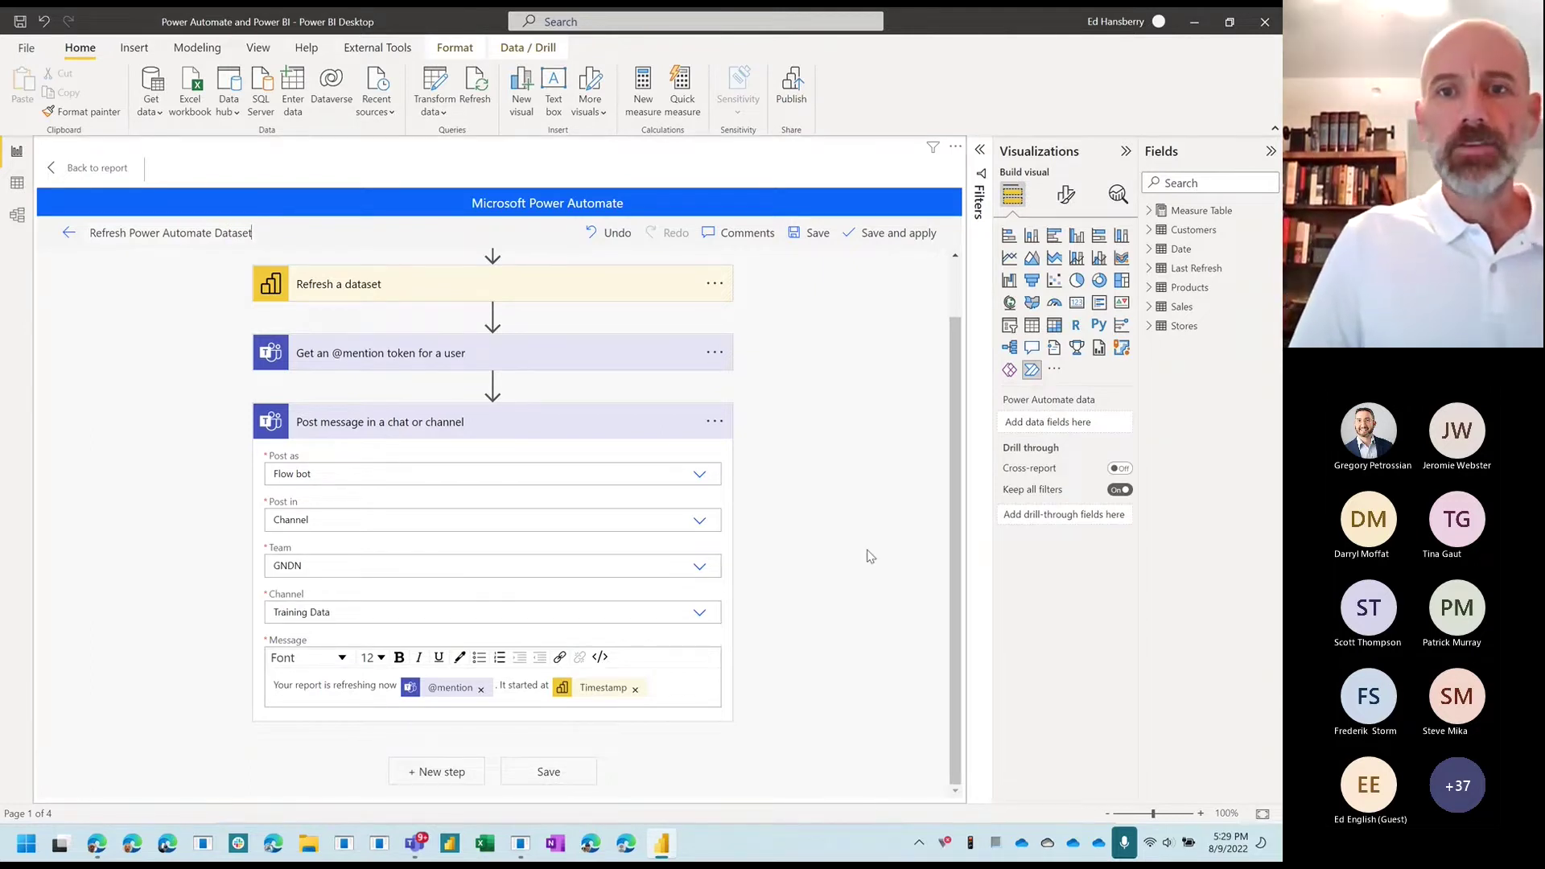
{"action": "left_click", "coordinate": [883, 235]}
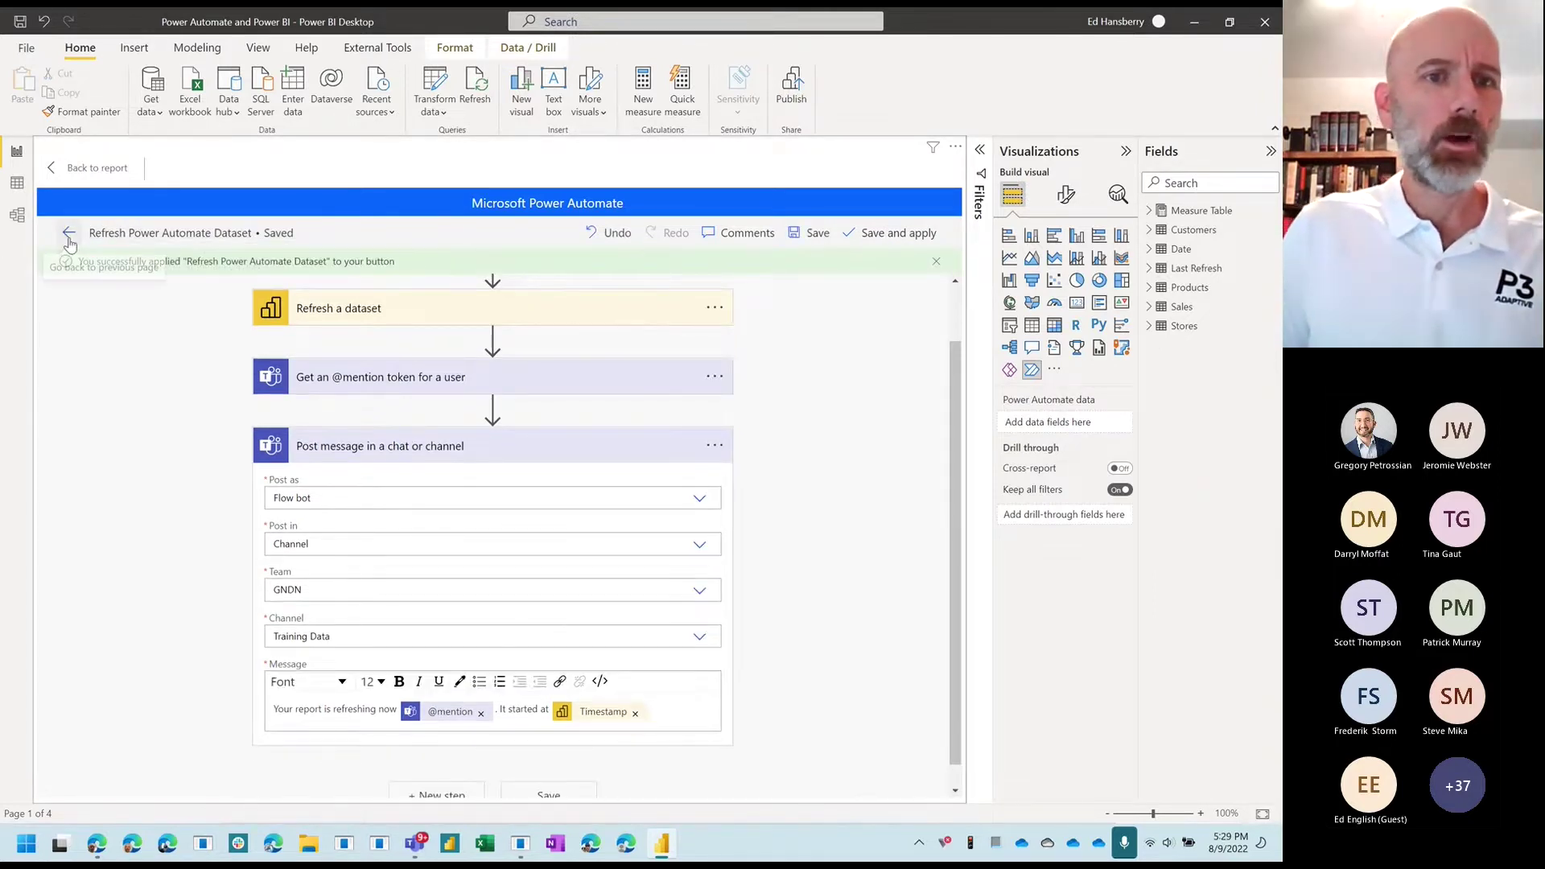
{"action": "left_click", "coordinate": [69, 234]}
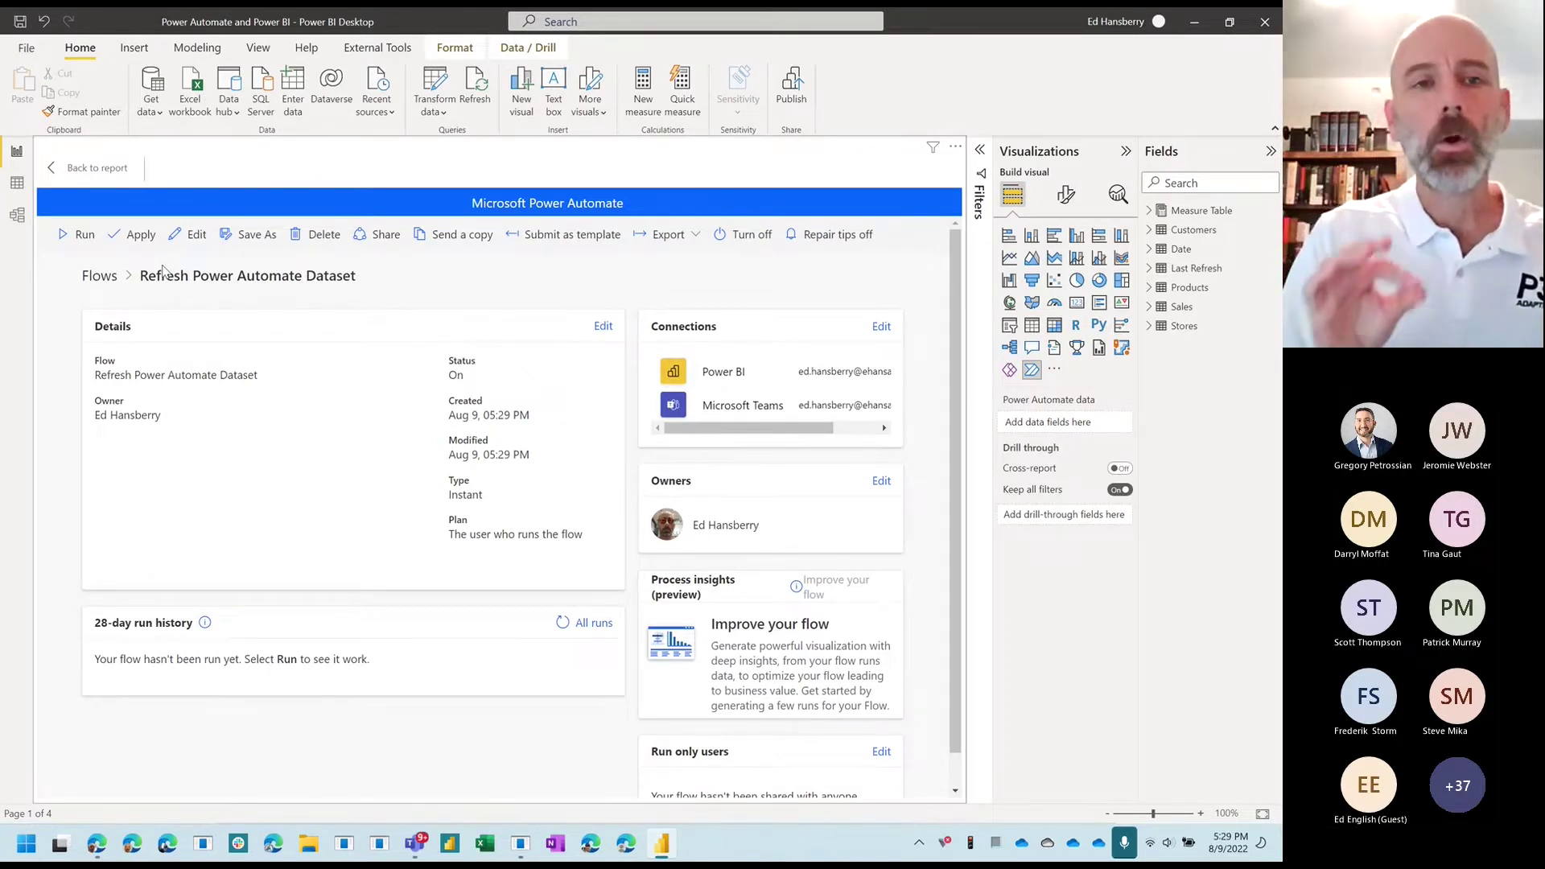
Step: Apply the Refresh Power Automate Dataset flow to the report's button and go back to the report
{"action": "left_click", "coordinate": [129, 233]}
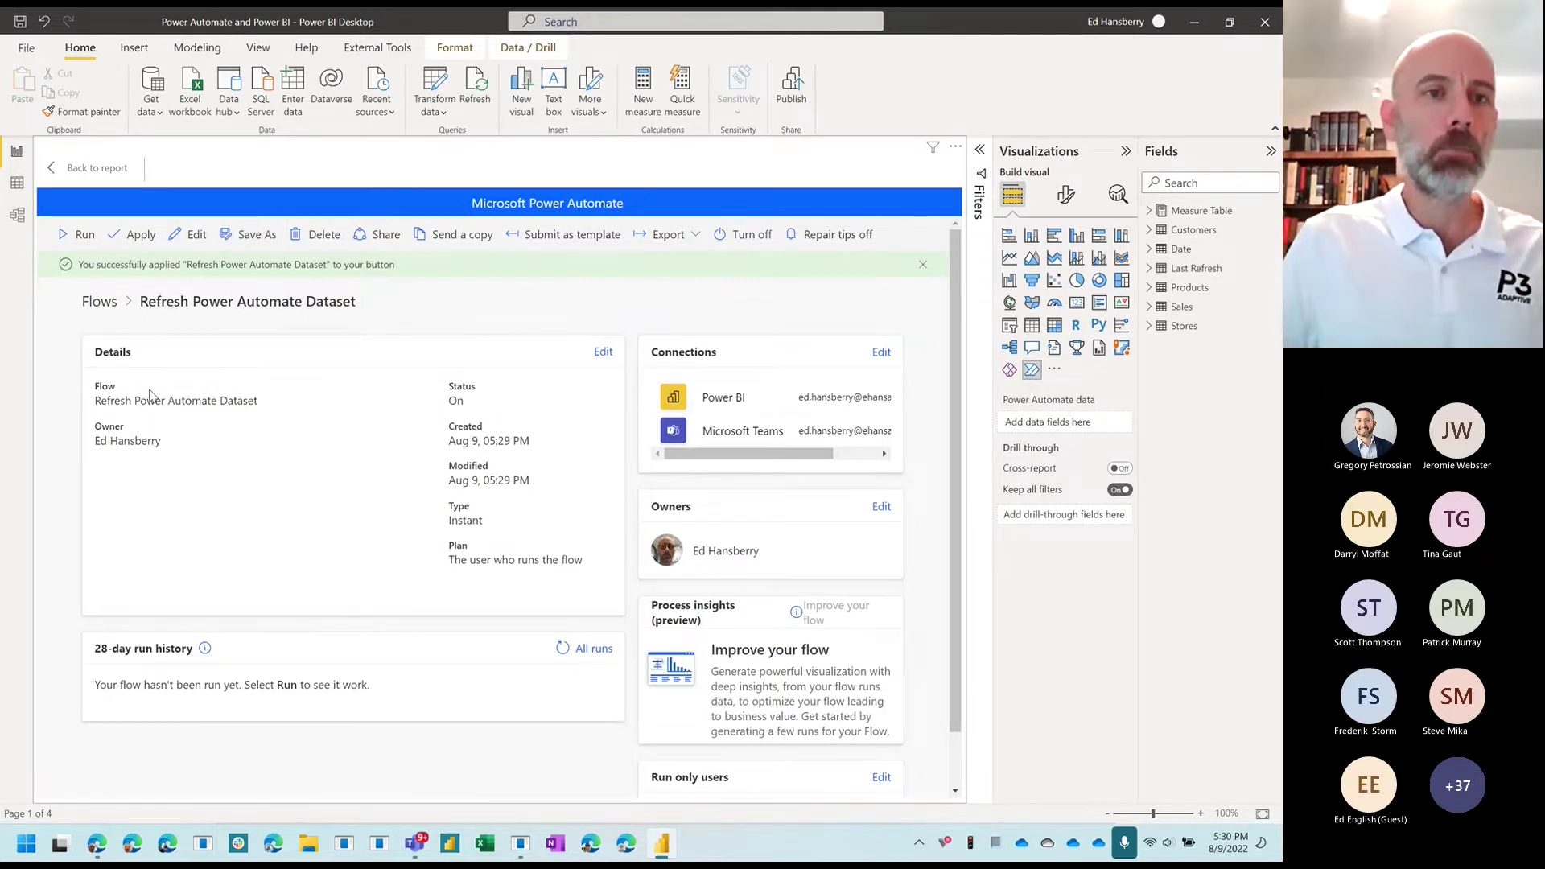
{"action": "left_click", "coordinate": [91, 169]}
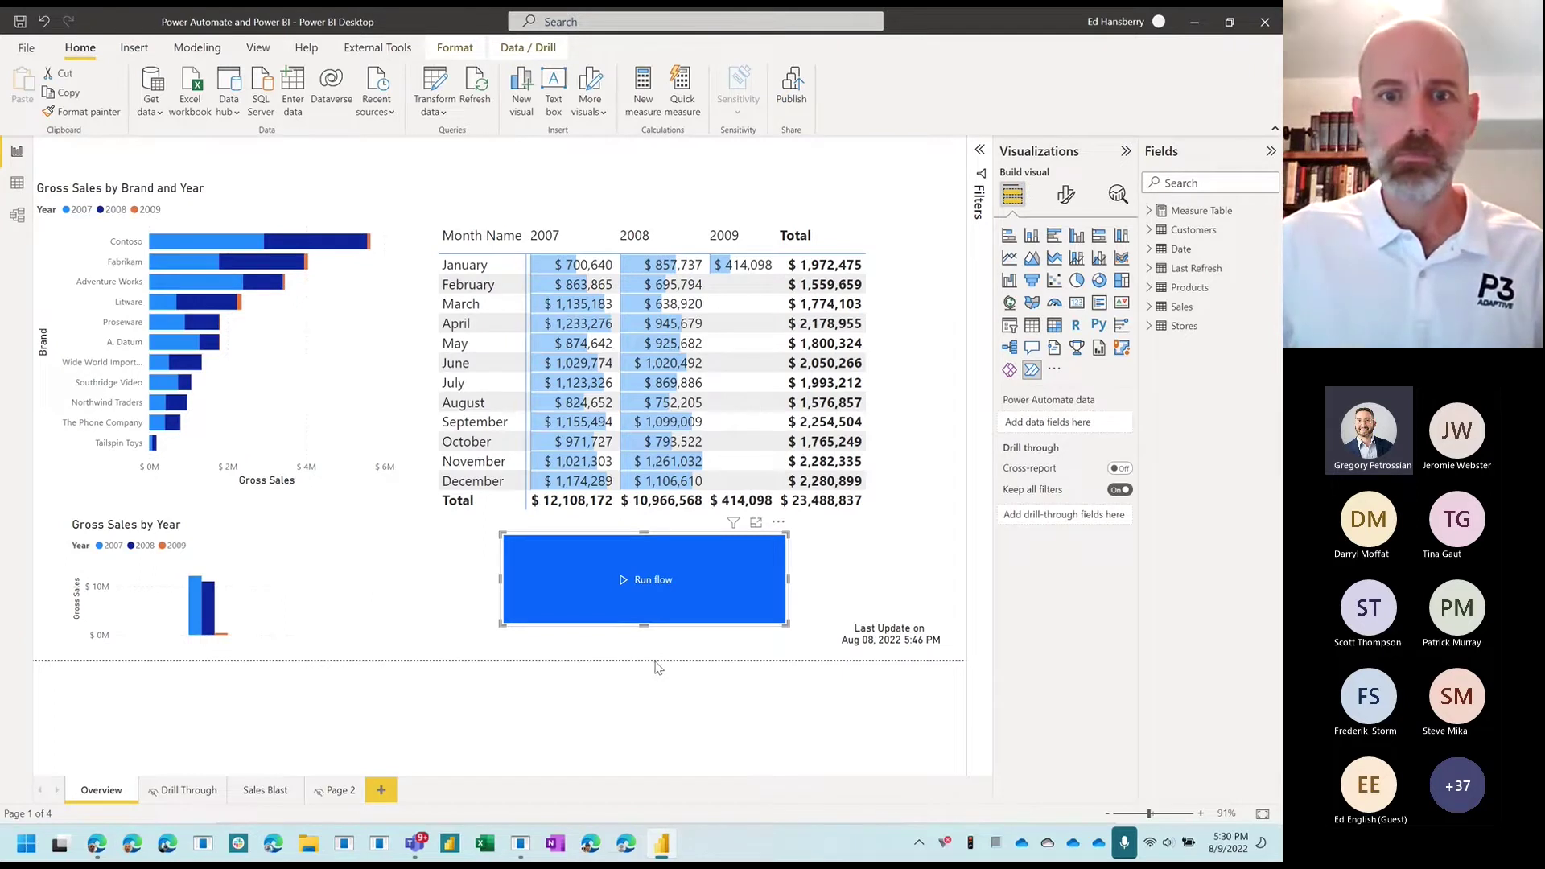
Step: Reopen Refresh Power Automate Dataset via the Run flow button's Edit option and expand the Teams message step
{"action": "left_click", "coordinate": [778, 522]}
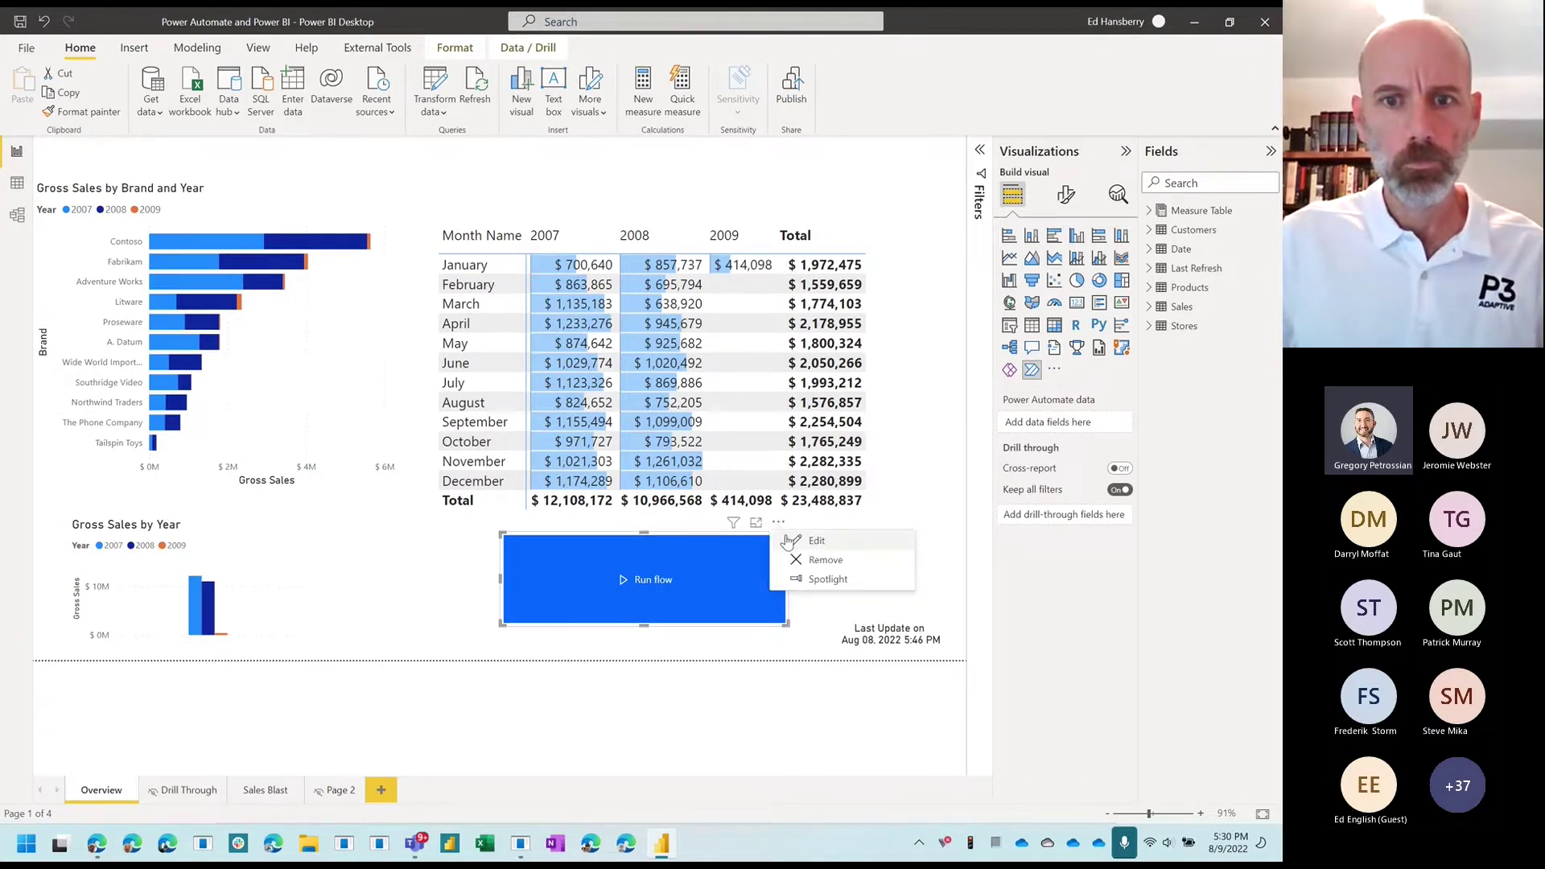
{"action": "left_click", "coordinate": [815, 541]}
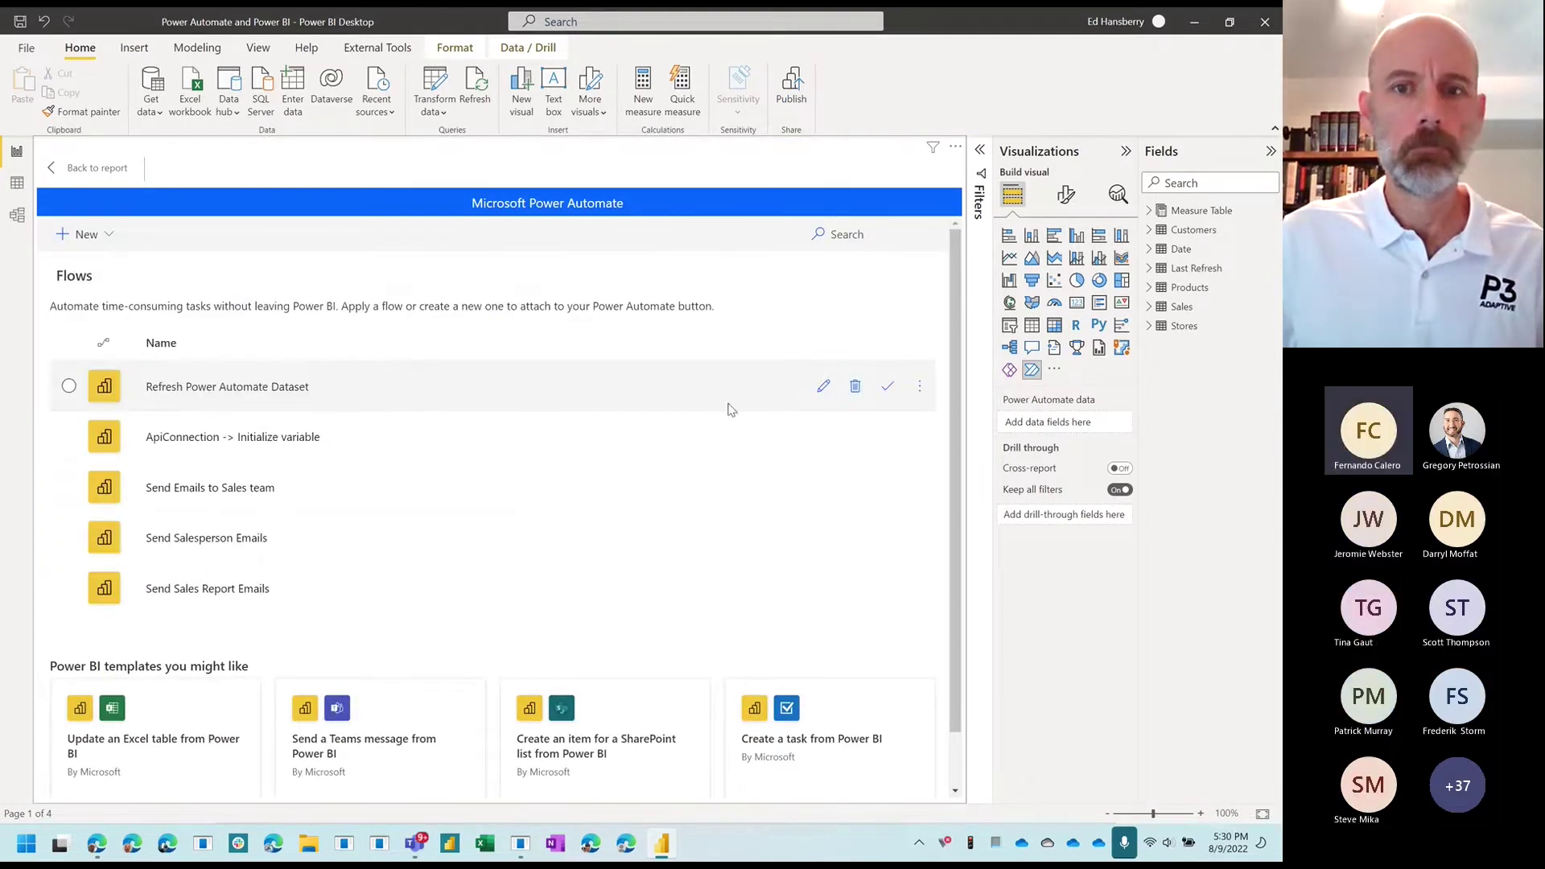
{"action": "left_click", "coordinate": [820, 388]}
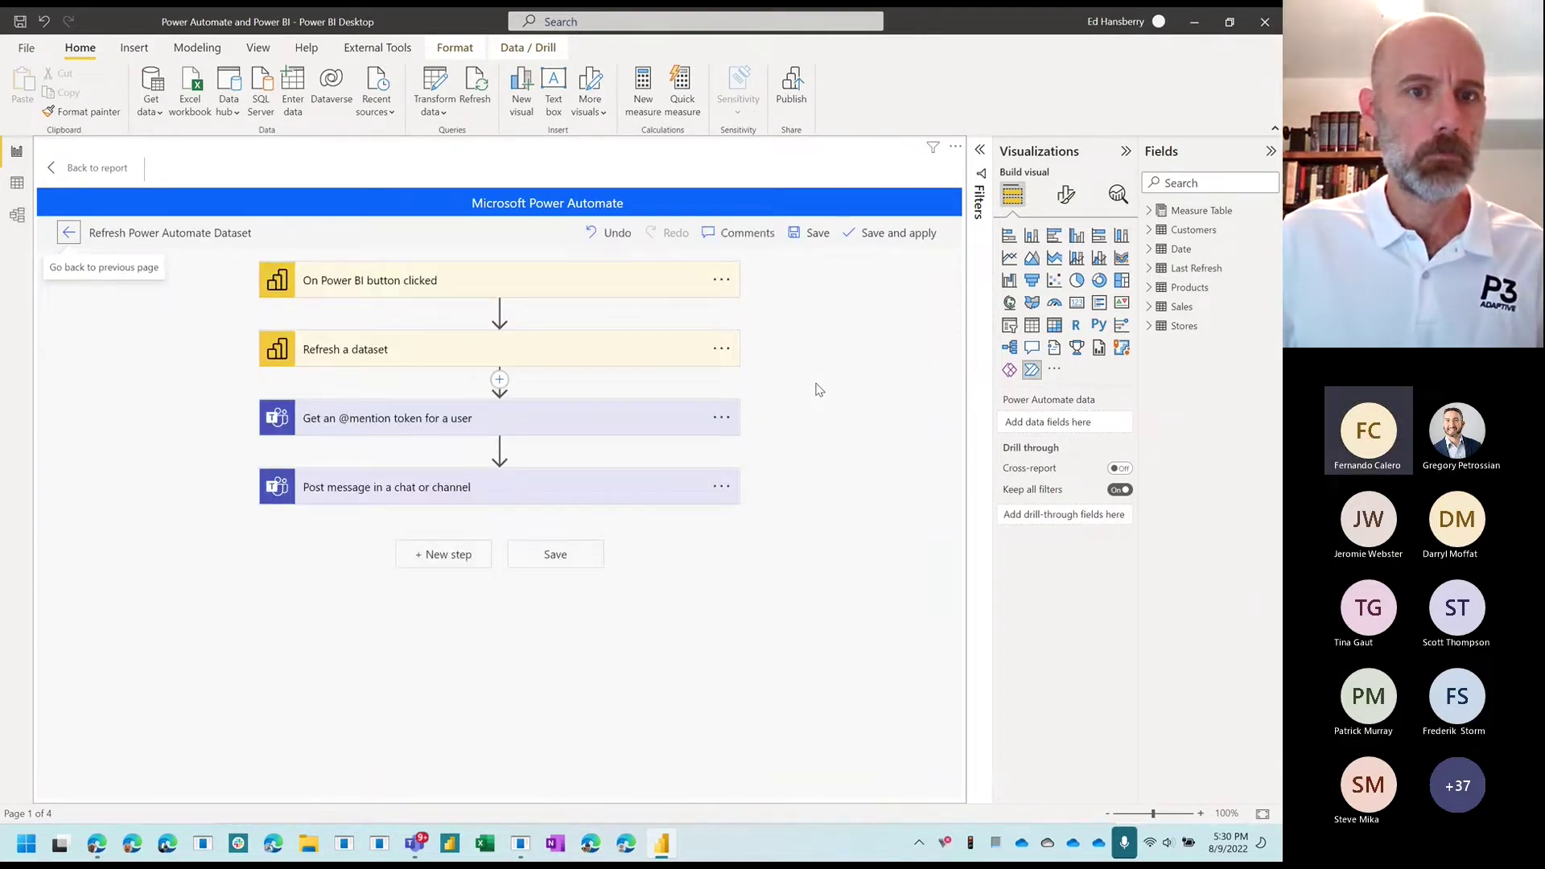
{"action": "left_click", "coordinate": [624, 486]}
Step: Save the Refresh Power Automate Dataset flow again without changes and go back to the report page
{"action": "scroll", "coordinate": [834, 493], "scroll_direction": "down", "scroll_amount": 1}
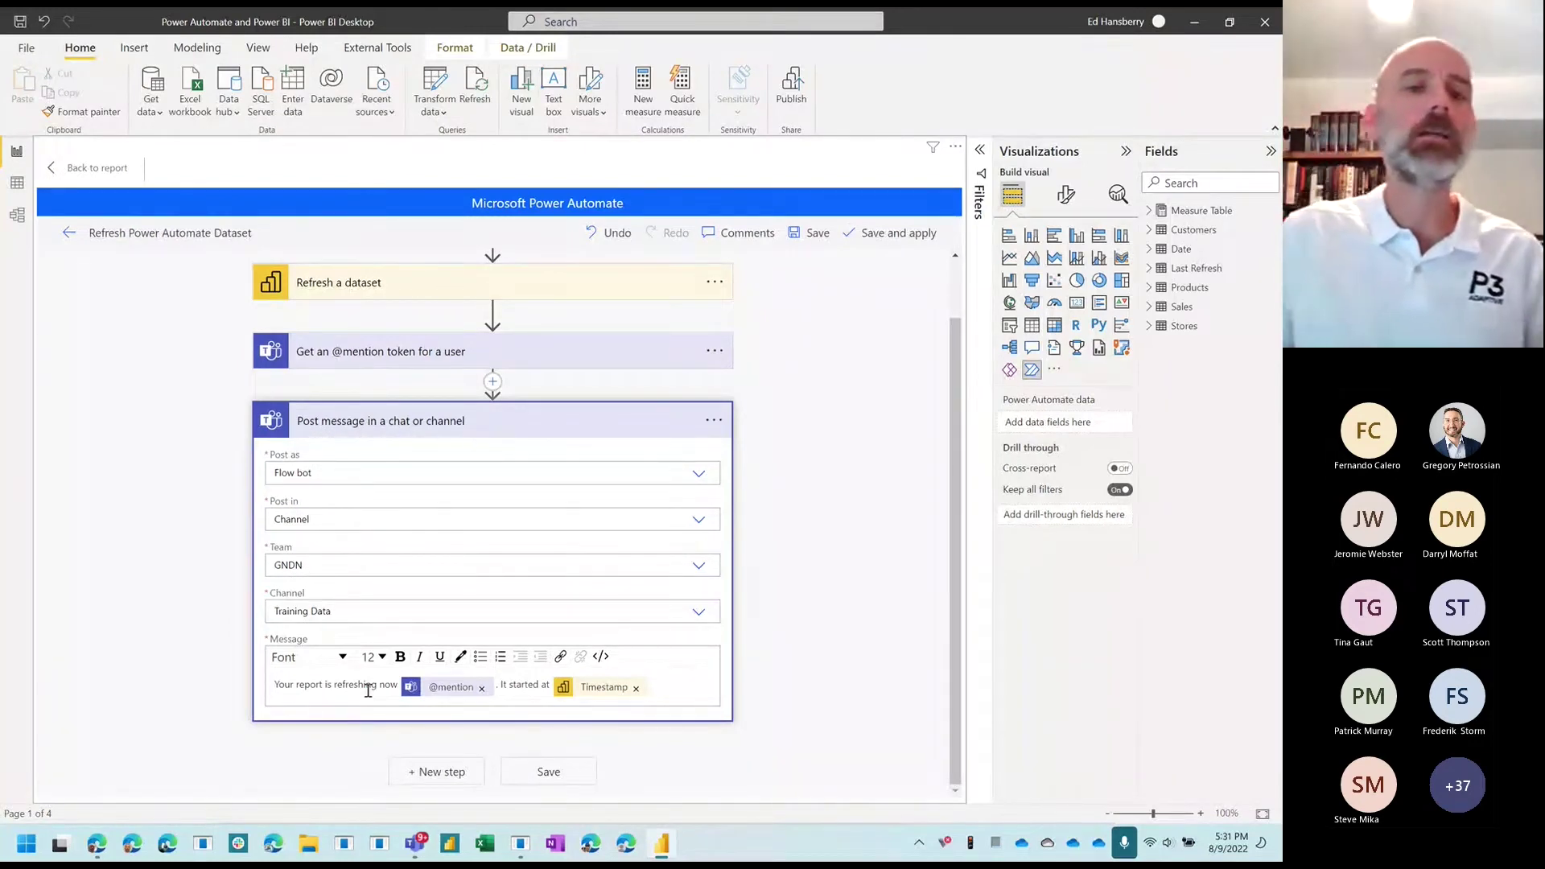
{"action": "left_click", "coordinate": [559, 777]}
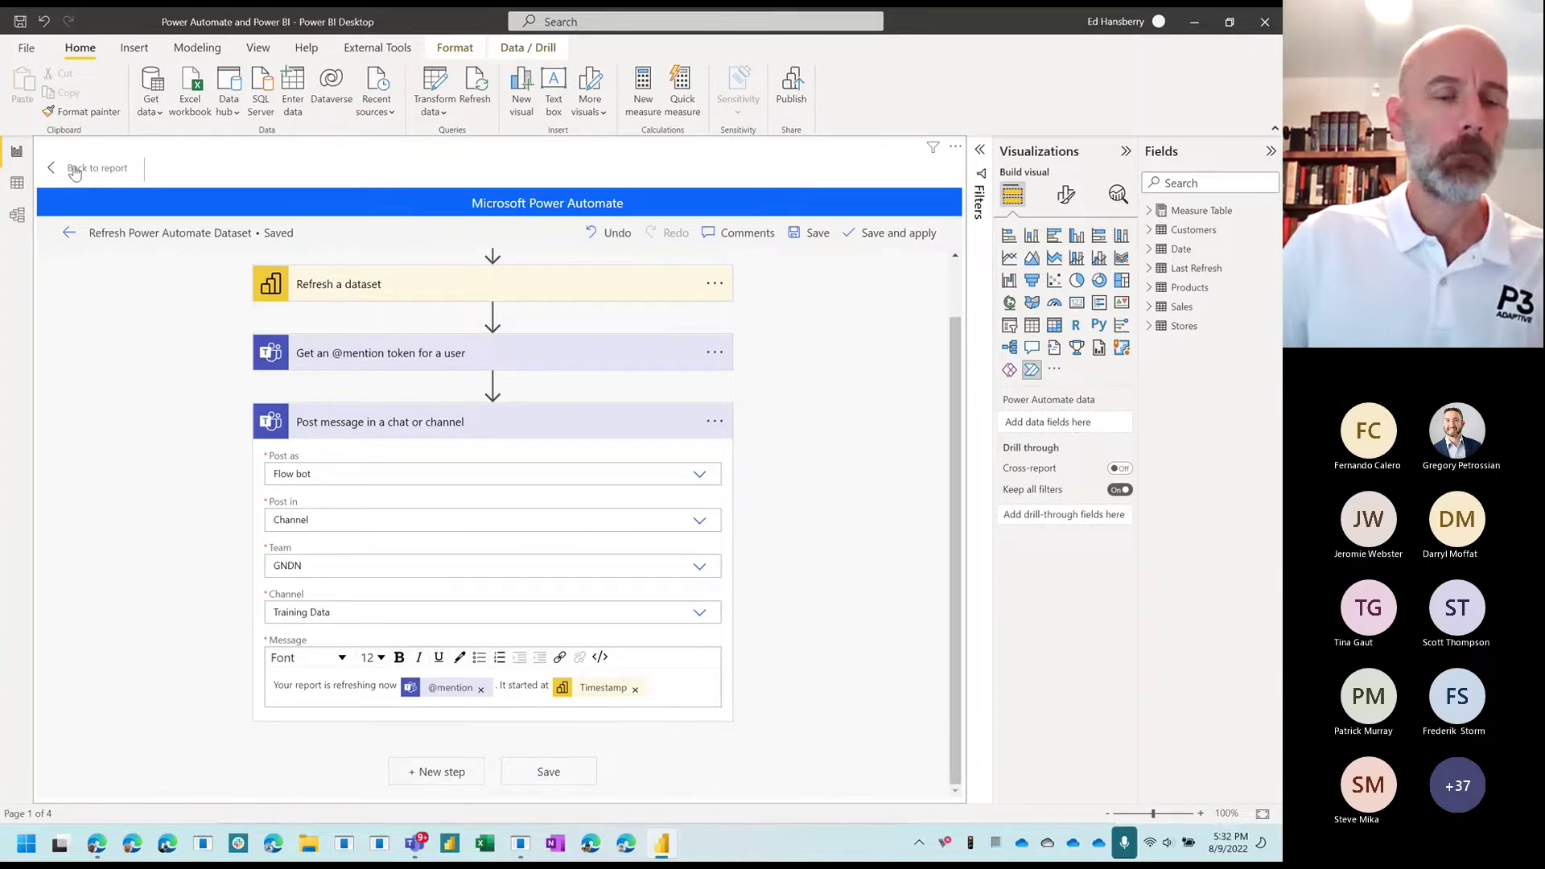
{"action": "left_click", "coordinate": [75, 172]}
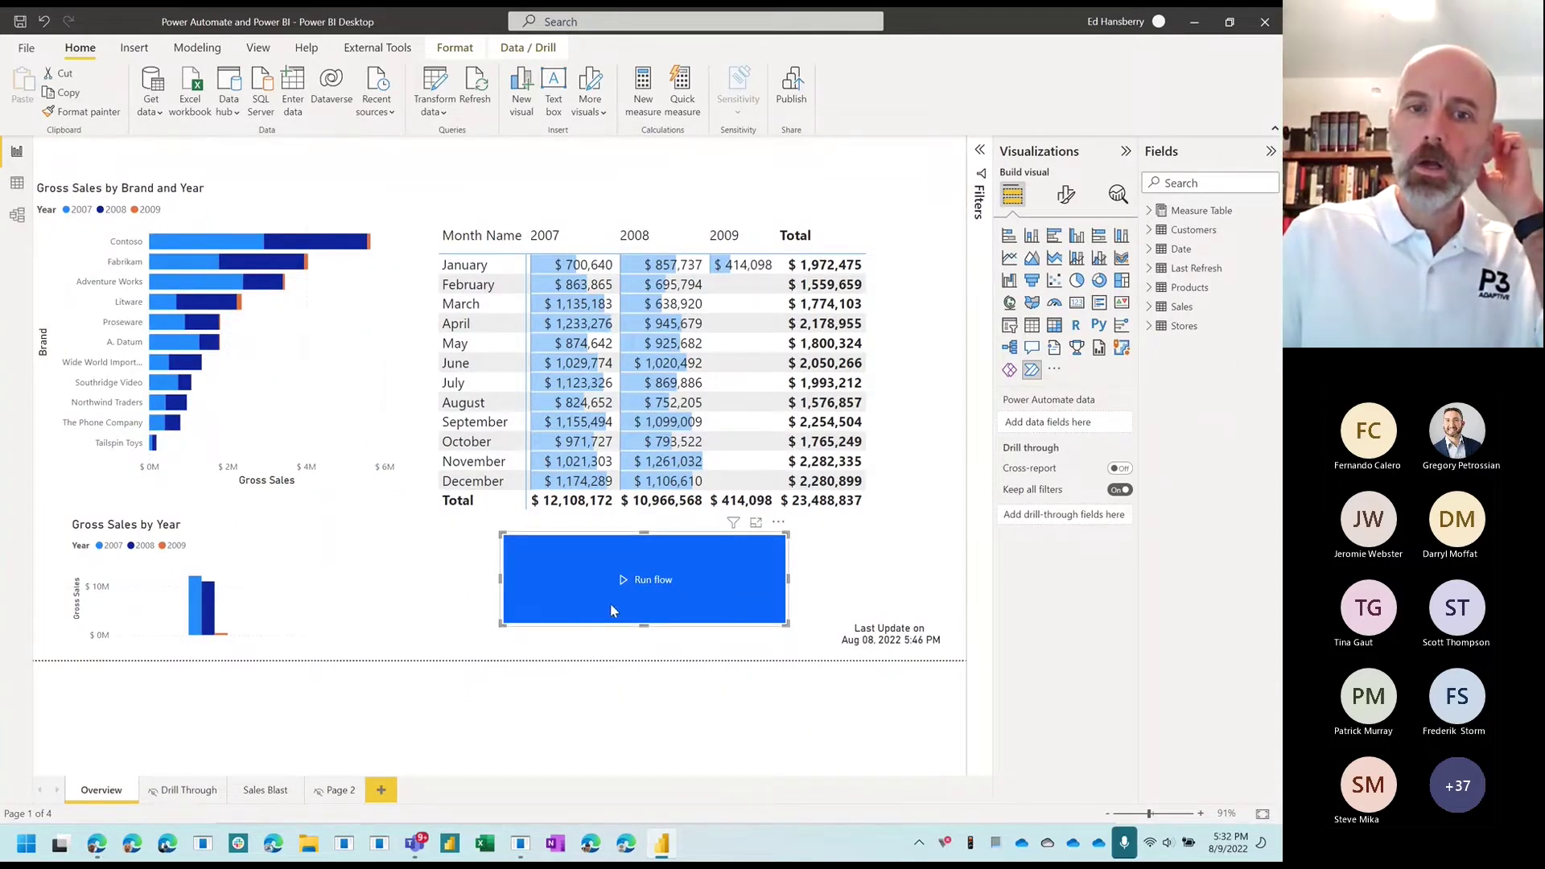
Step: Shrink the Run flow button, move it above Last Update, and give it a blue background
{"action": "left_click_drag", "start_coordinate": [503, 624], "coordinate": [644, 600]}
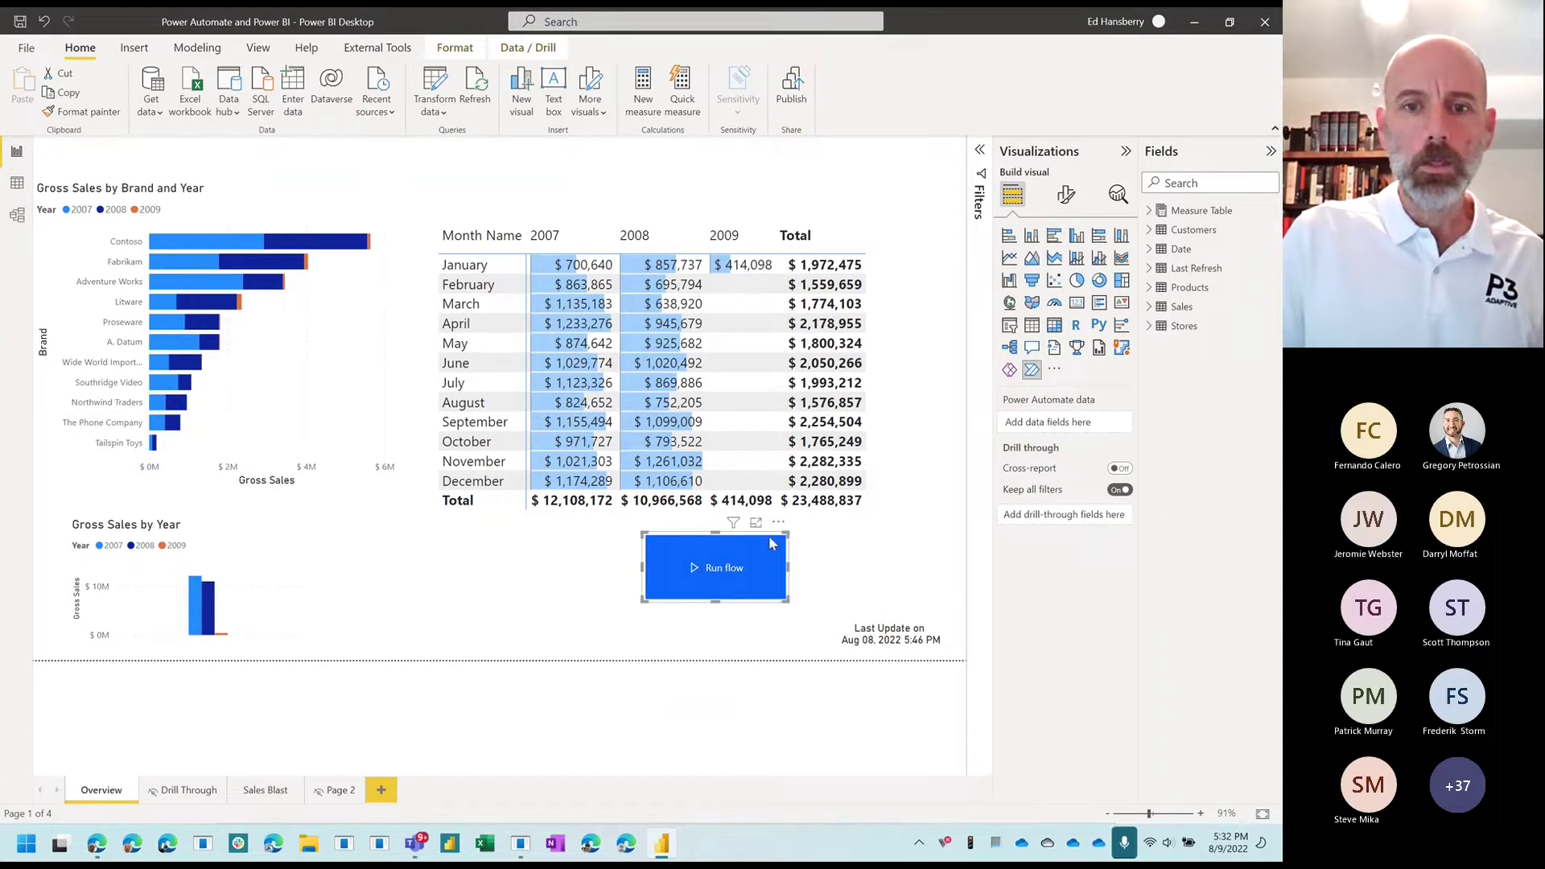
{"action": "left_click_drag", "start_coordinate": [764, 537], "coordinate": [898, 537]}
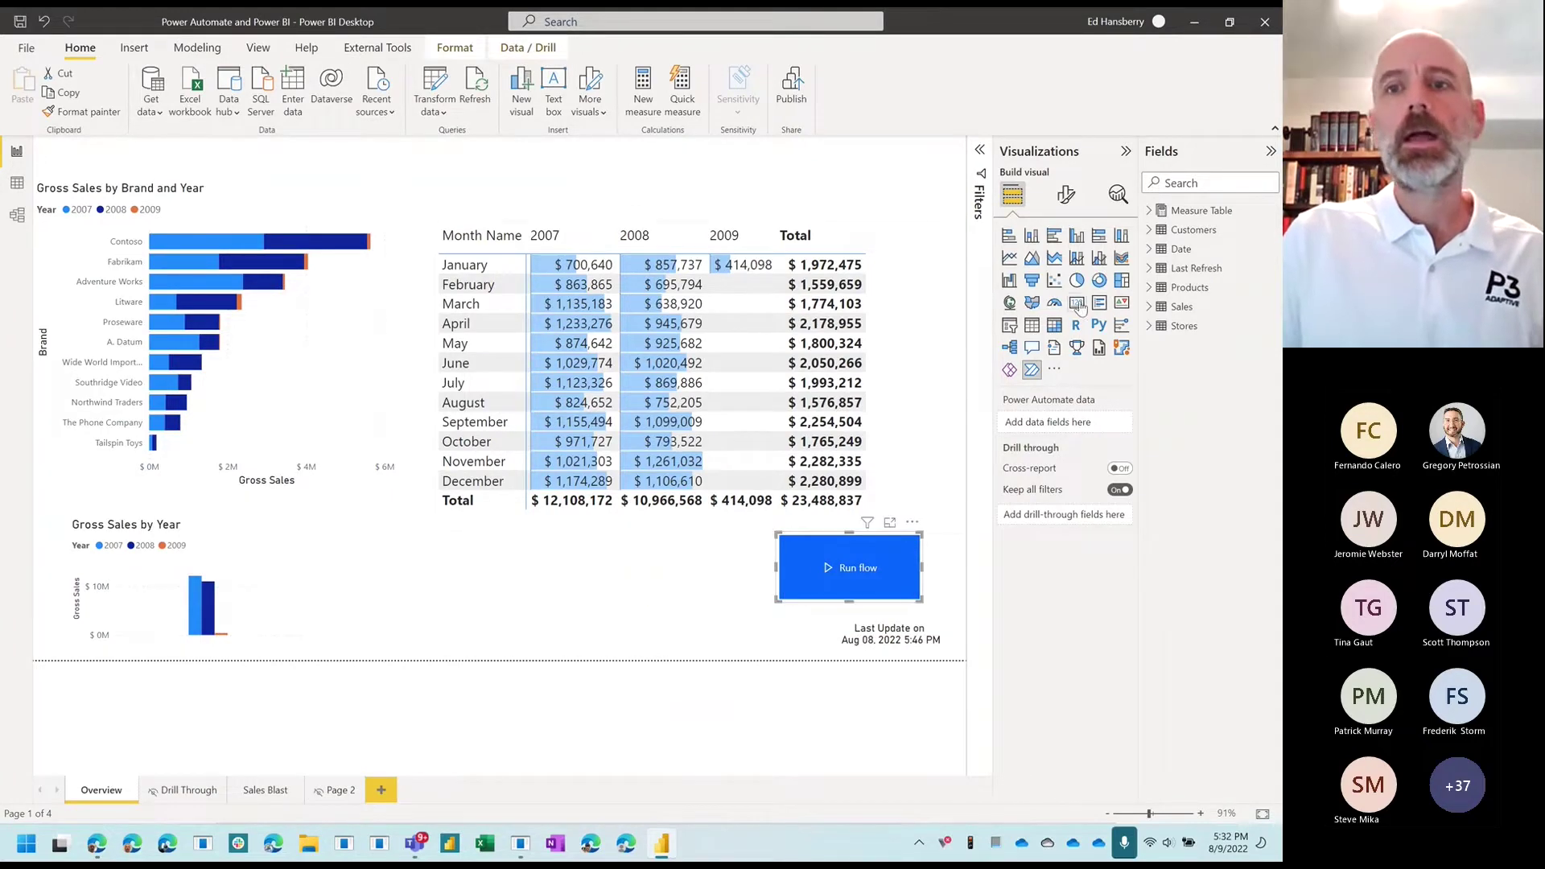
{"action": "left_click", "coordinate": [1064, 201]}
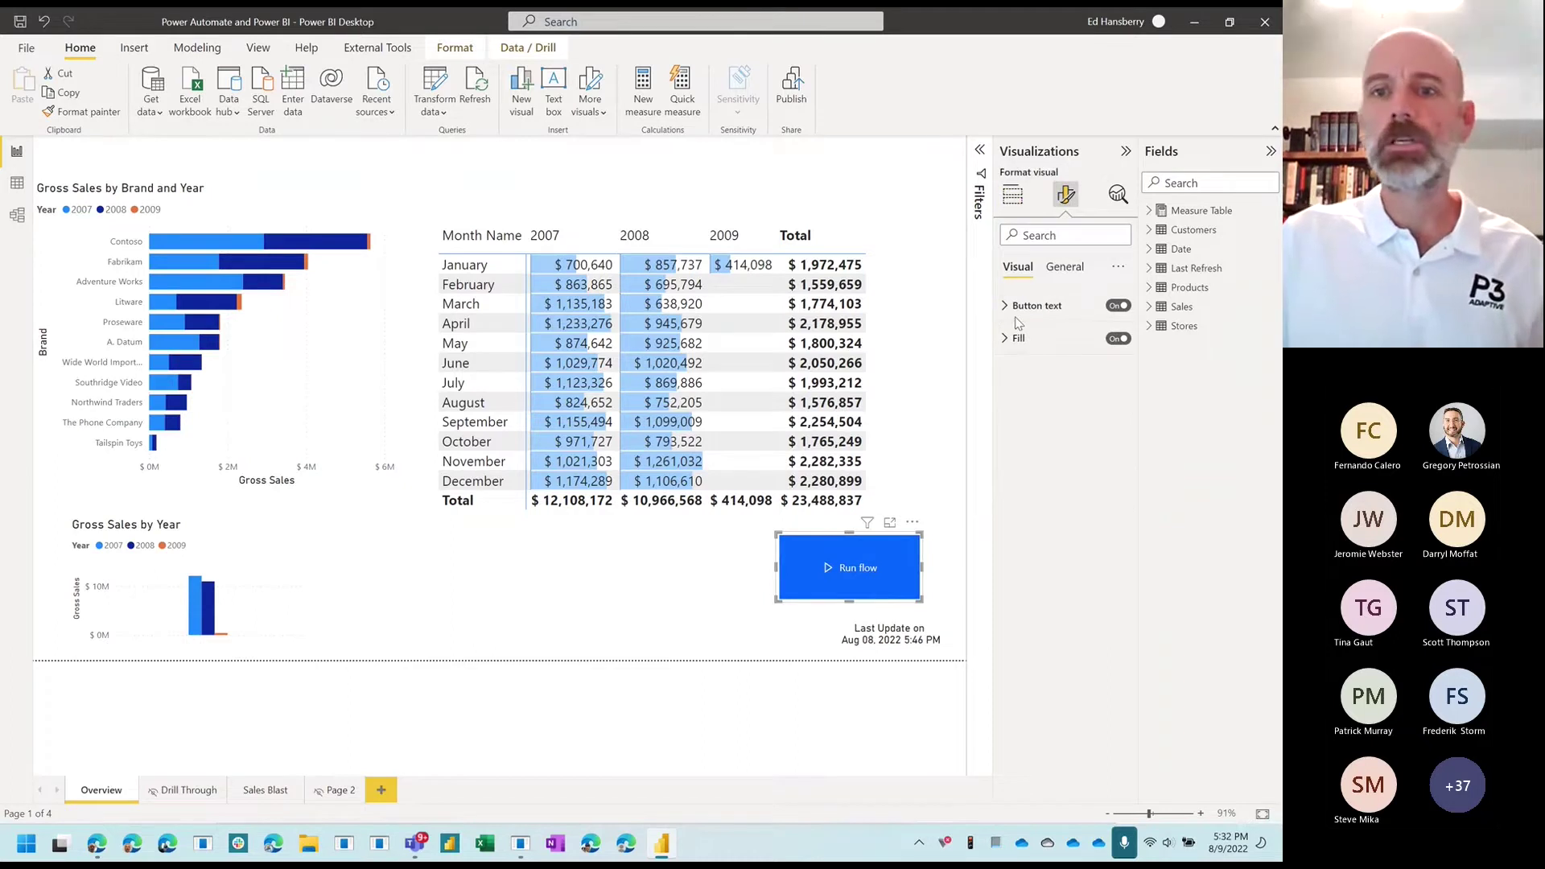
{"action": "left_click", "coordinate": [1022, 310]}
{"action": "left_click", "coordinate": [1022, 308]}
{"action": "left_click", "coordinate": [1017, 338]}
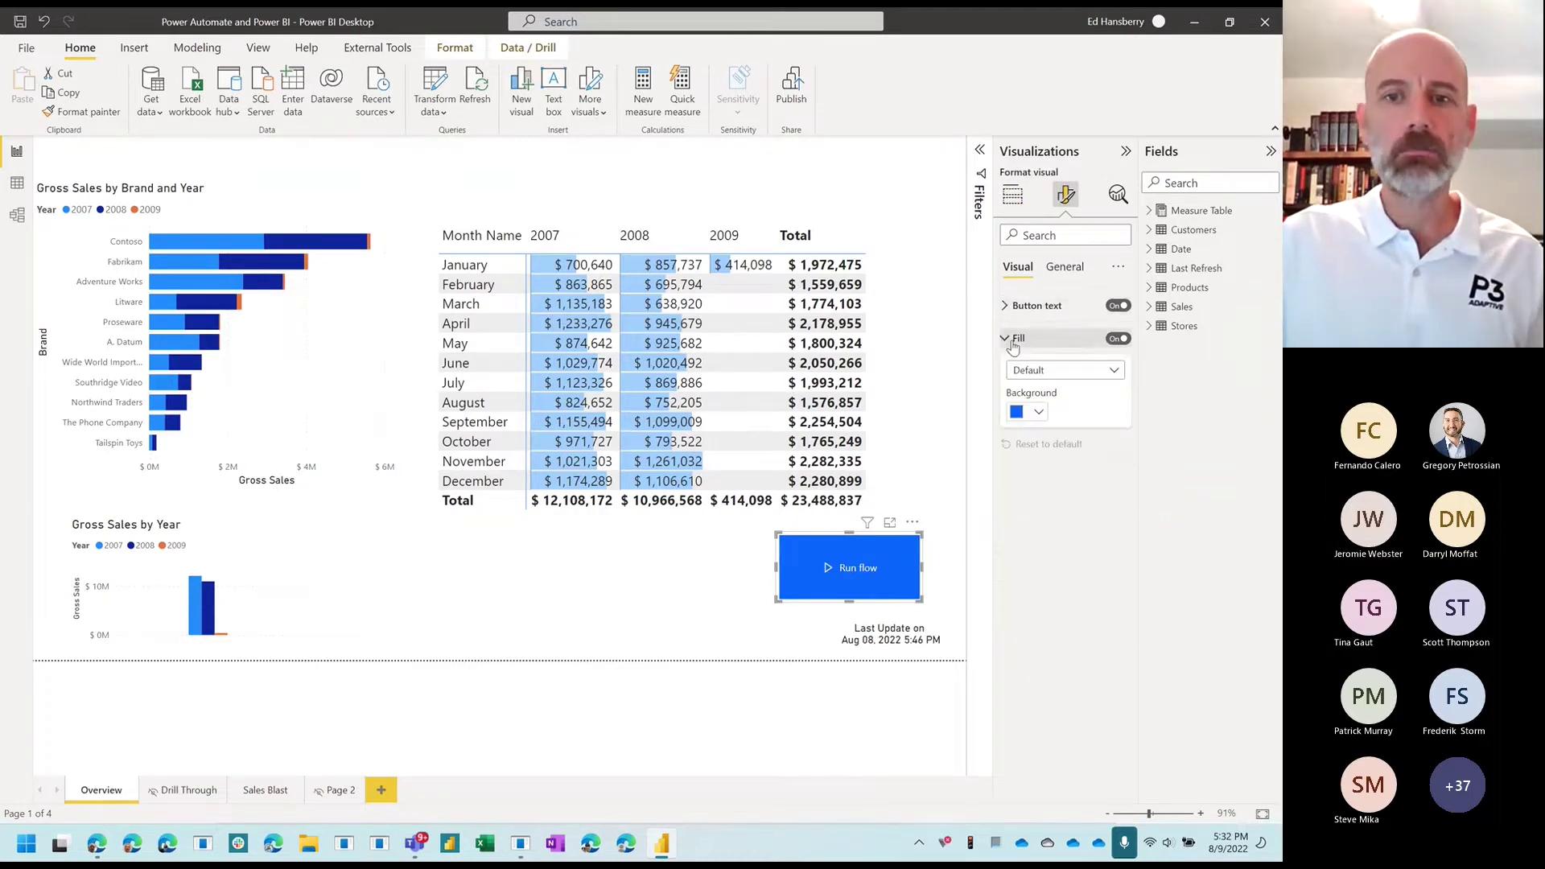
{"action": "left_click", "coordinate": [1034, 412]}
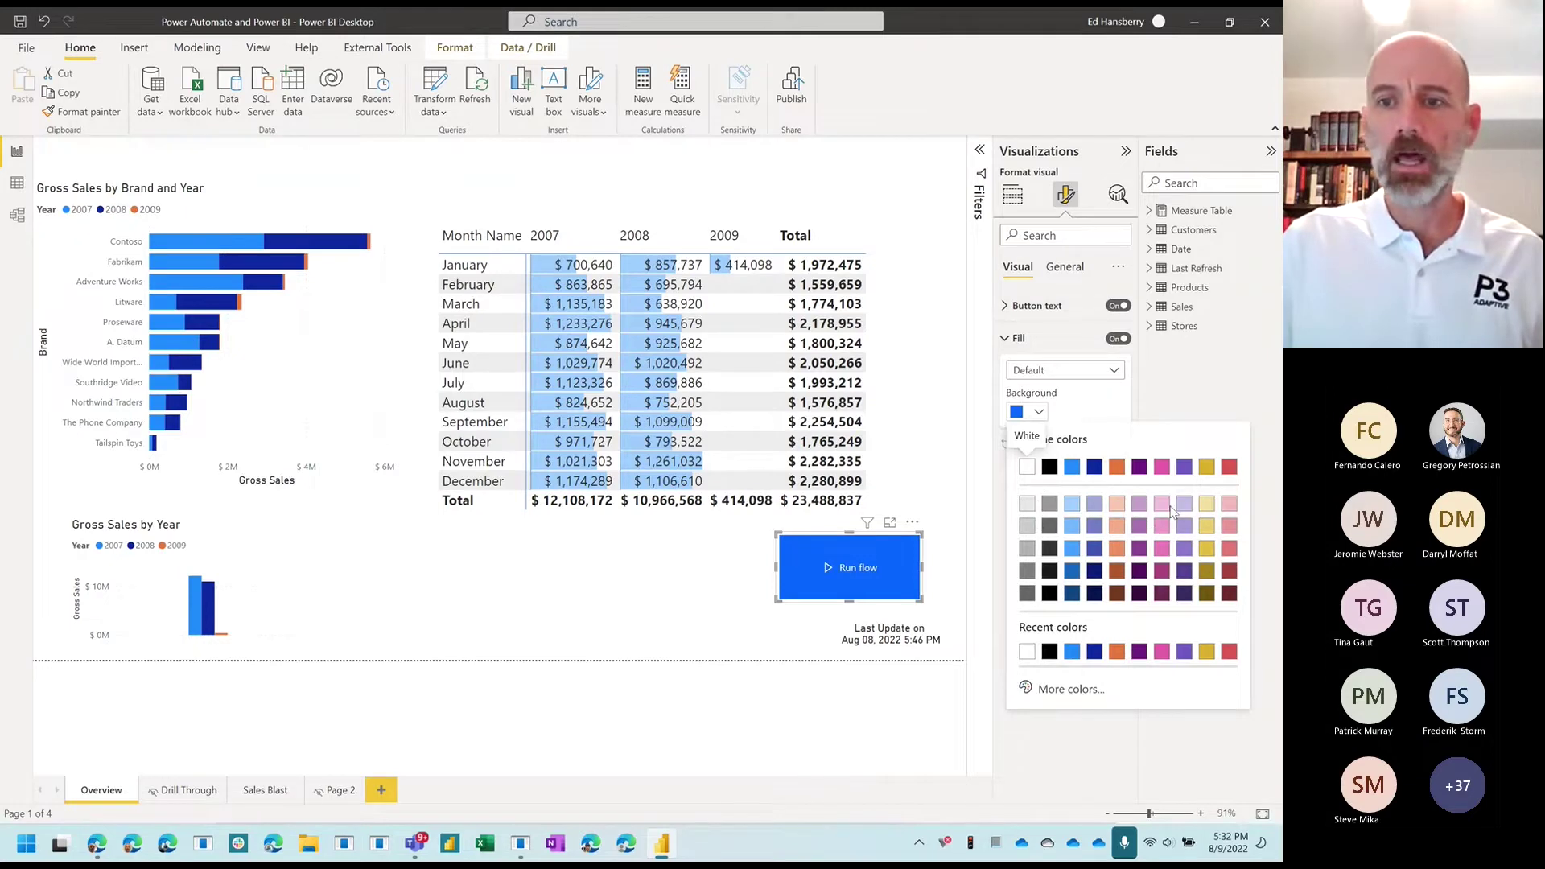
{"action": "left_click", "coordinate": [1206, 526]}
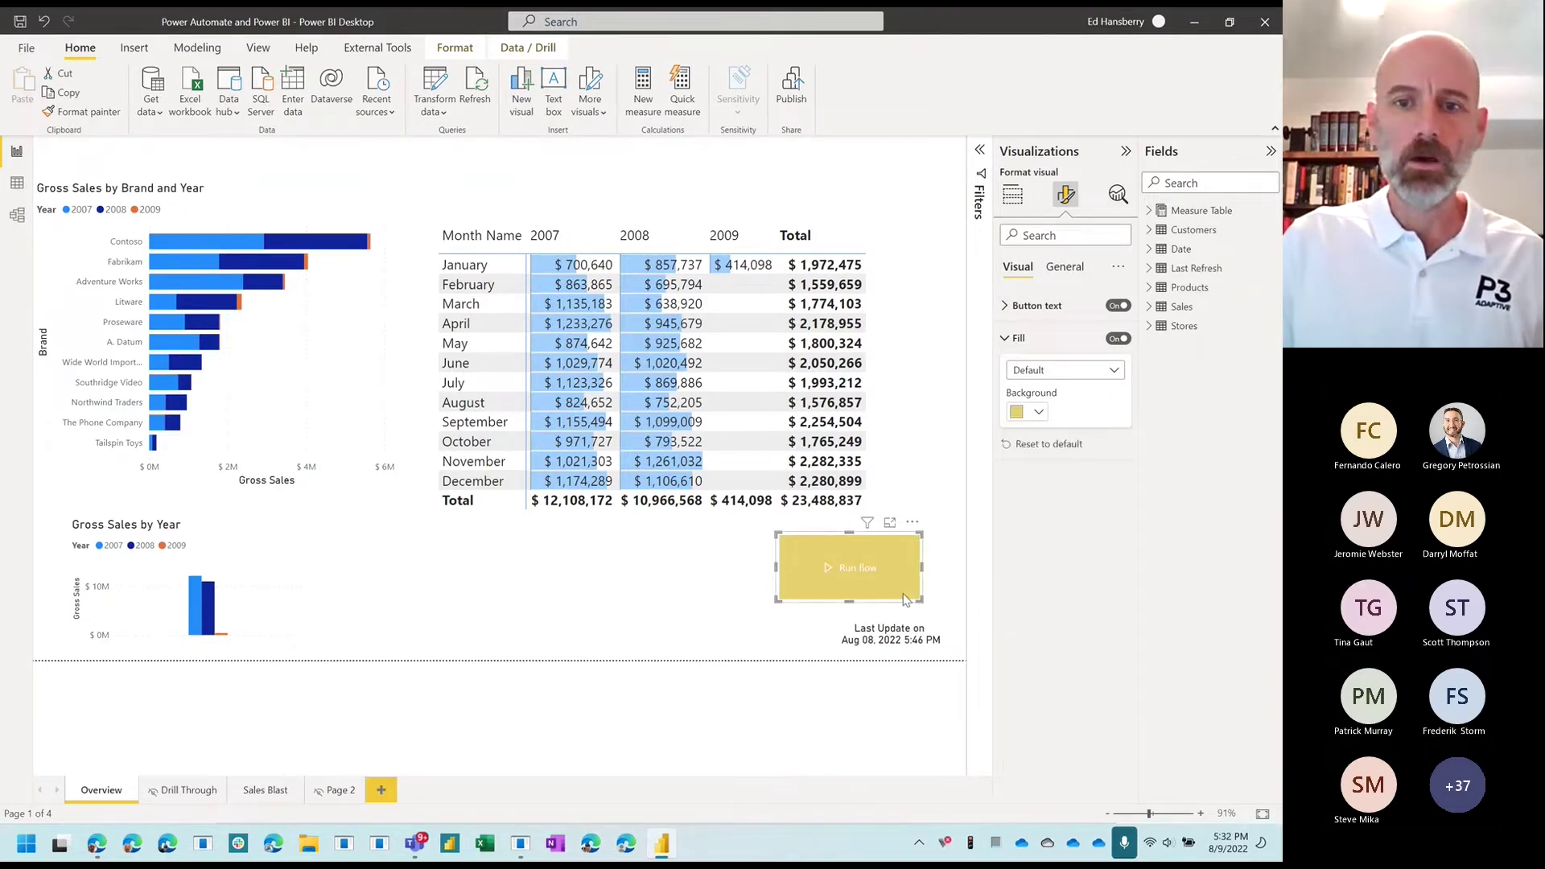
{"action": "left_click", "coordinate": [1038, 414]}
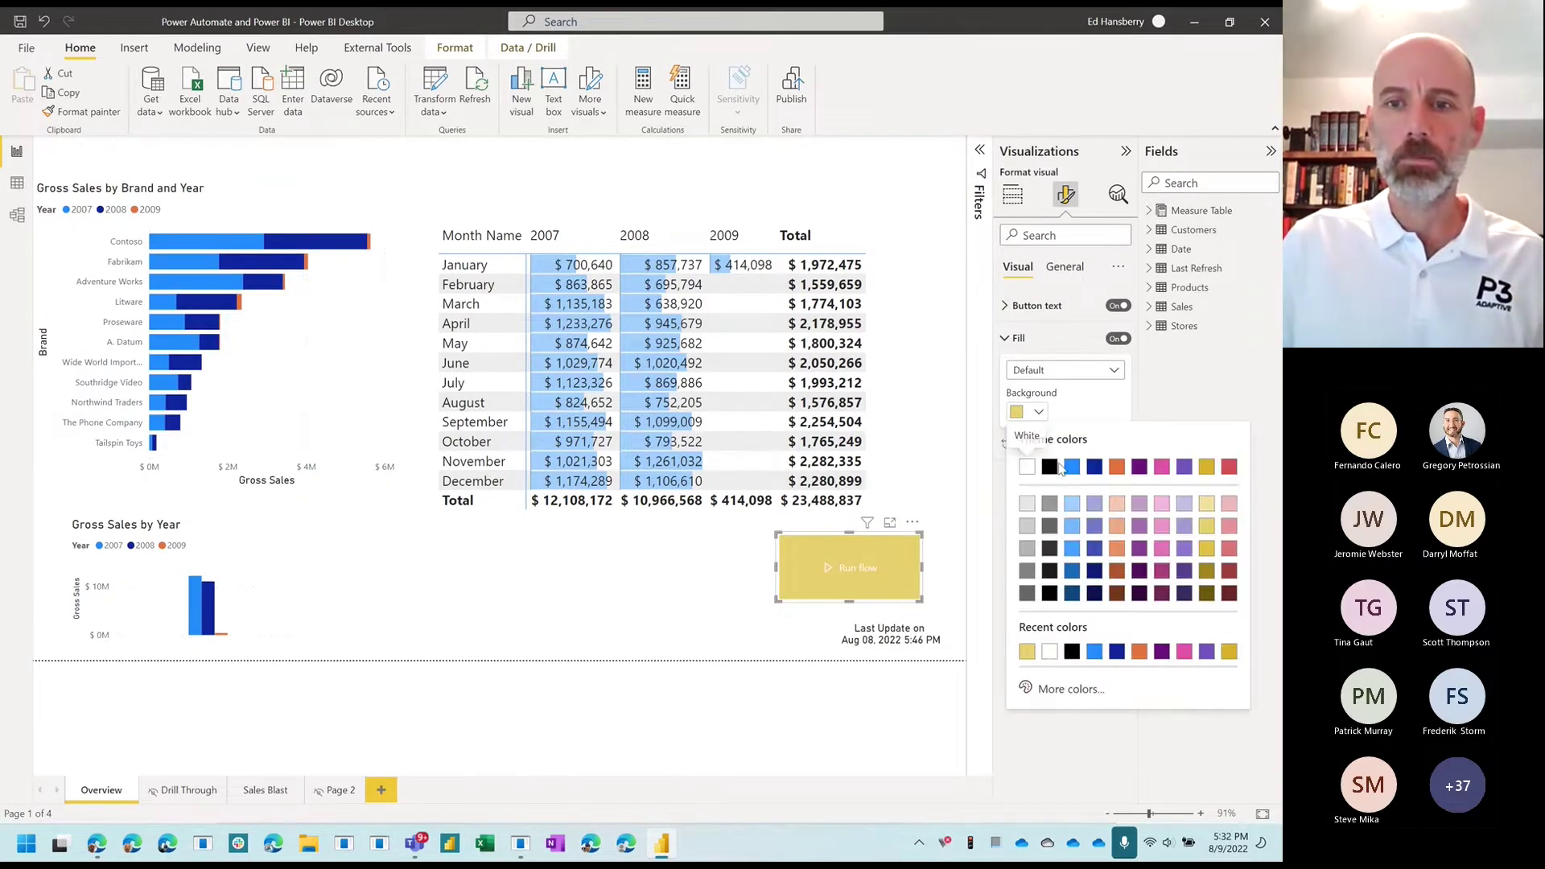
{"action": "left_click", "coordinate": [1072, 467]}
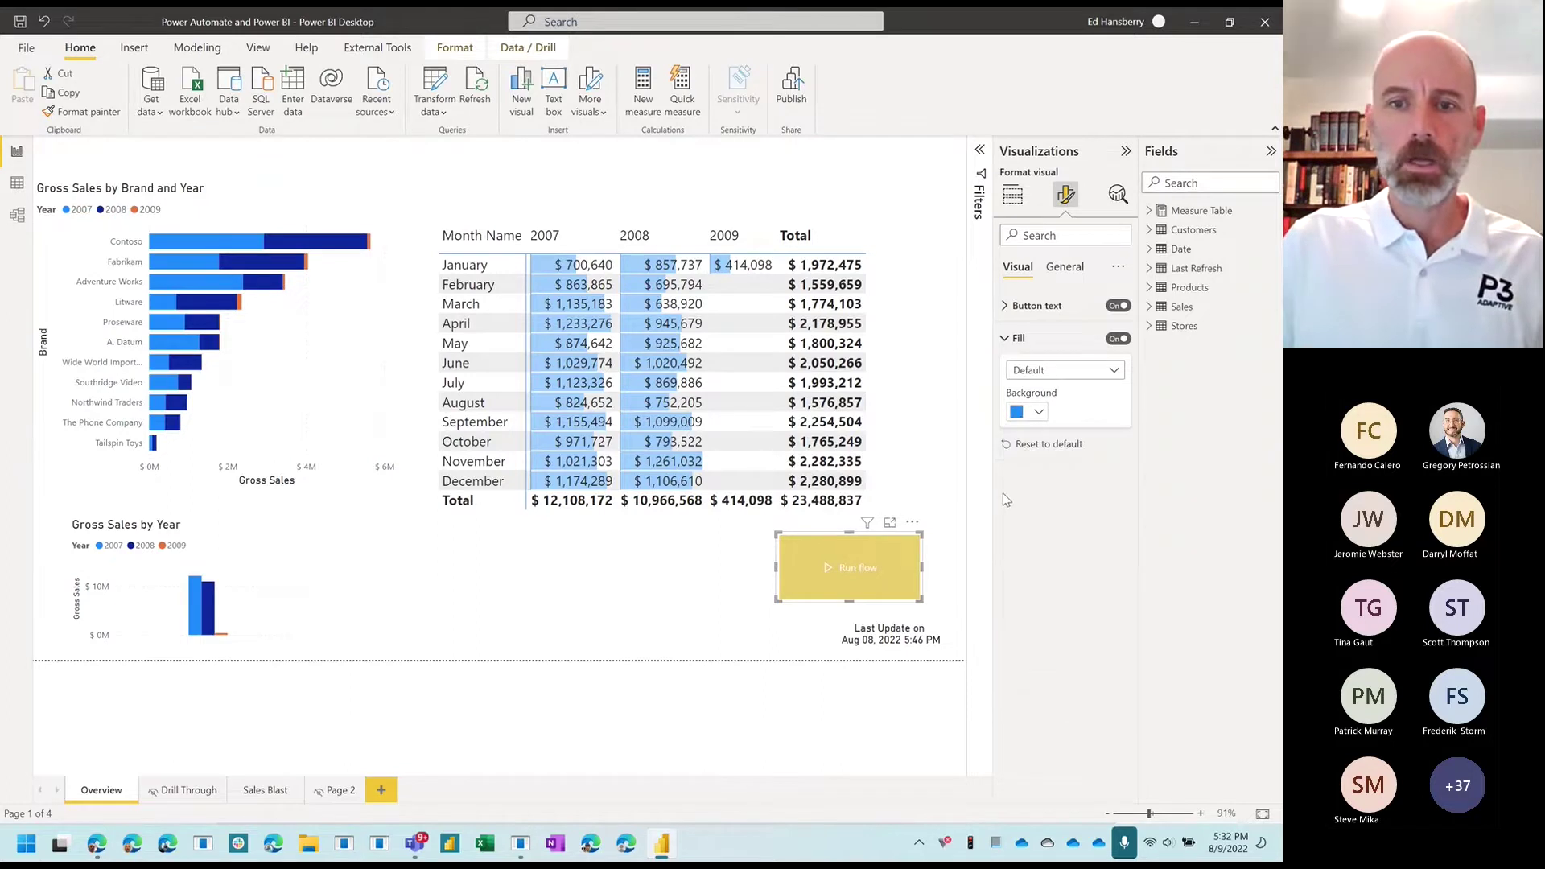
Step: Deselect the button and trigger the Refresh Power Automate Dataset flow from the report
{"action": "left_click", "coordinate": [758, 651]}
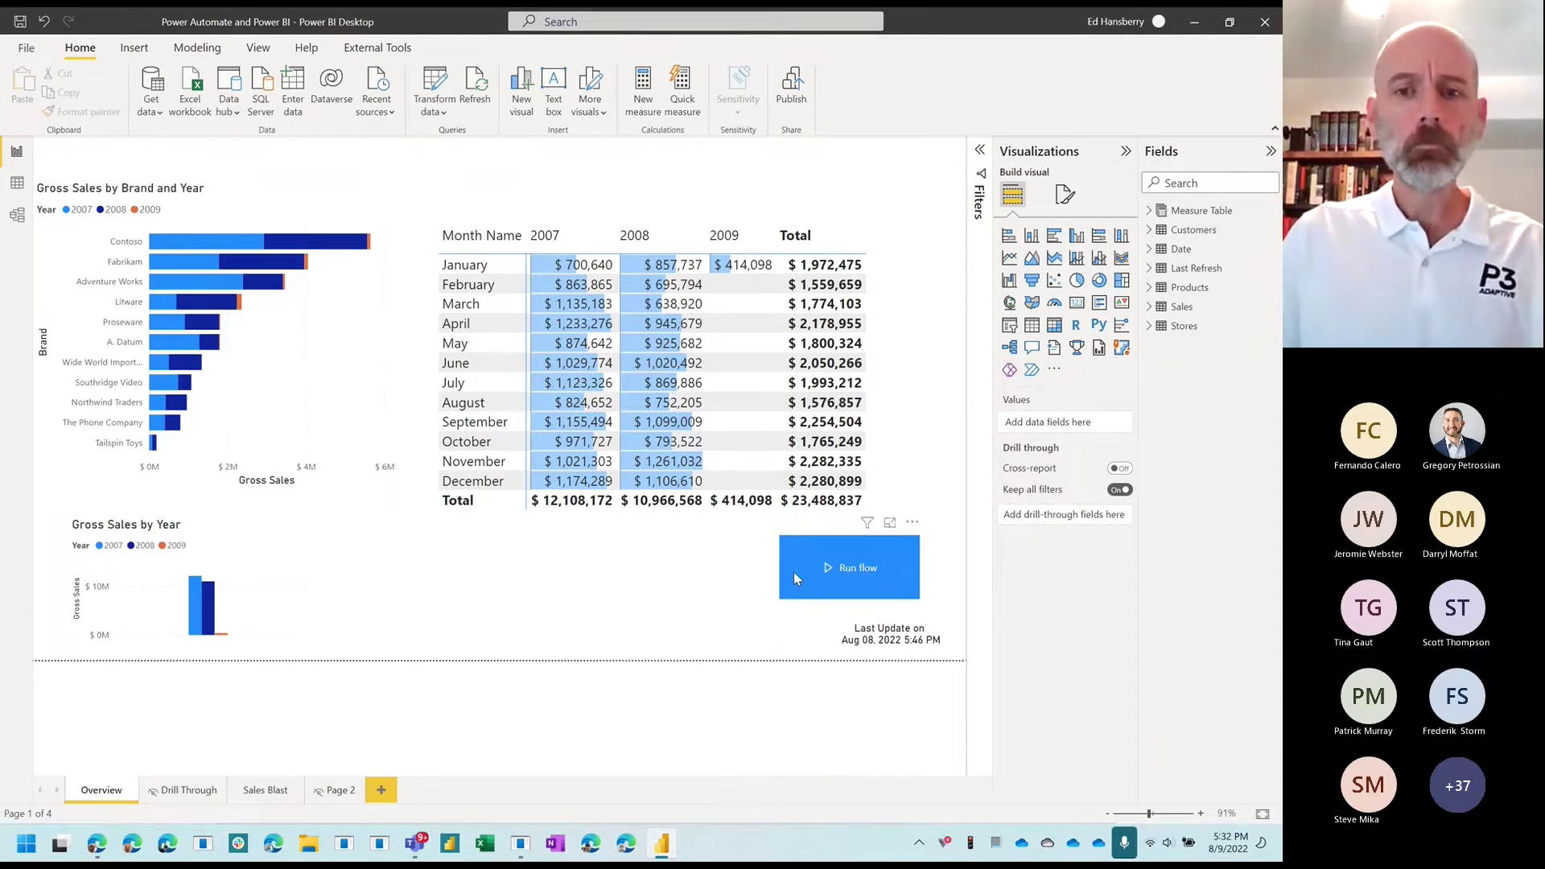
{"action": "left_click", "coordinate": [846, 568]}
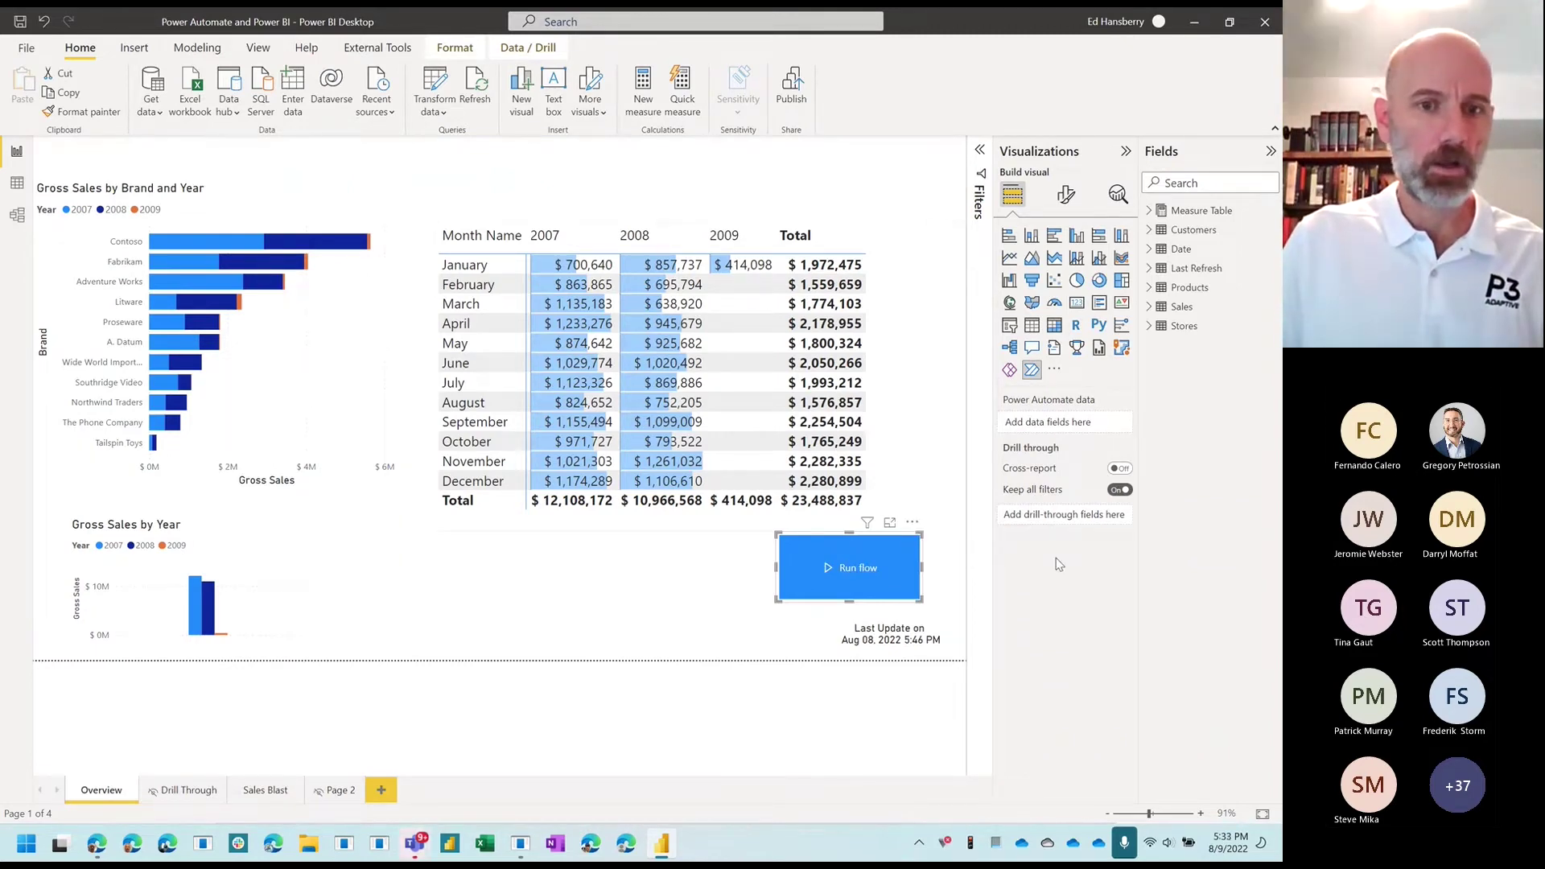
{"action": "left_click", "coordinate": [98, 844]}
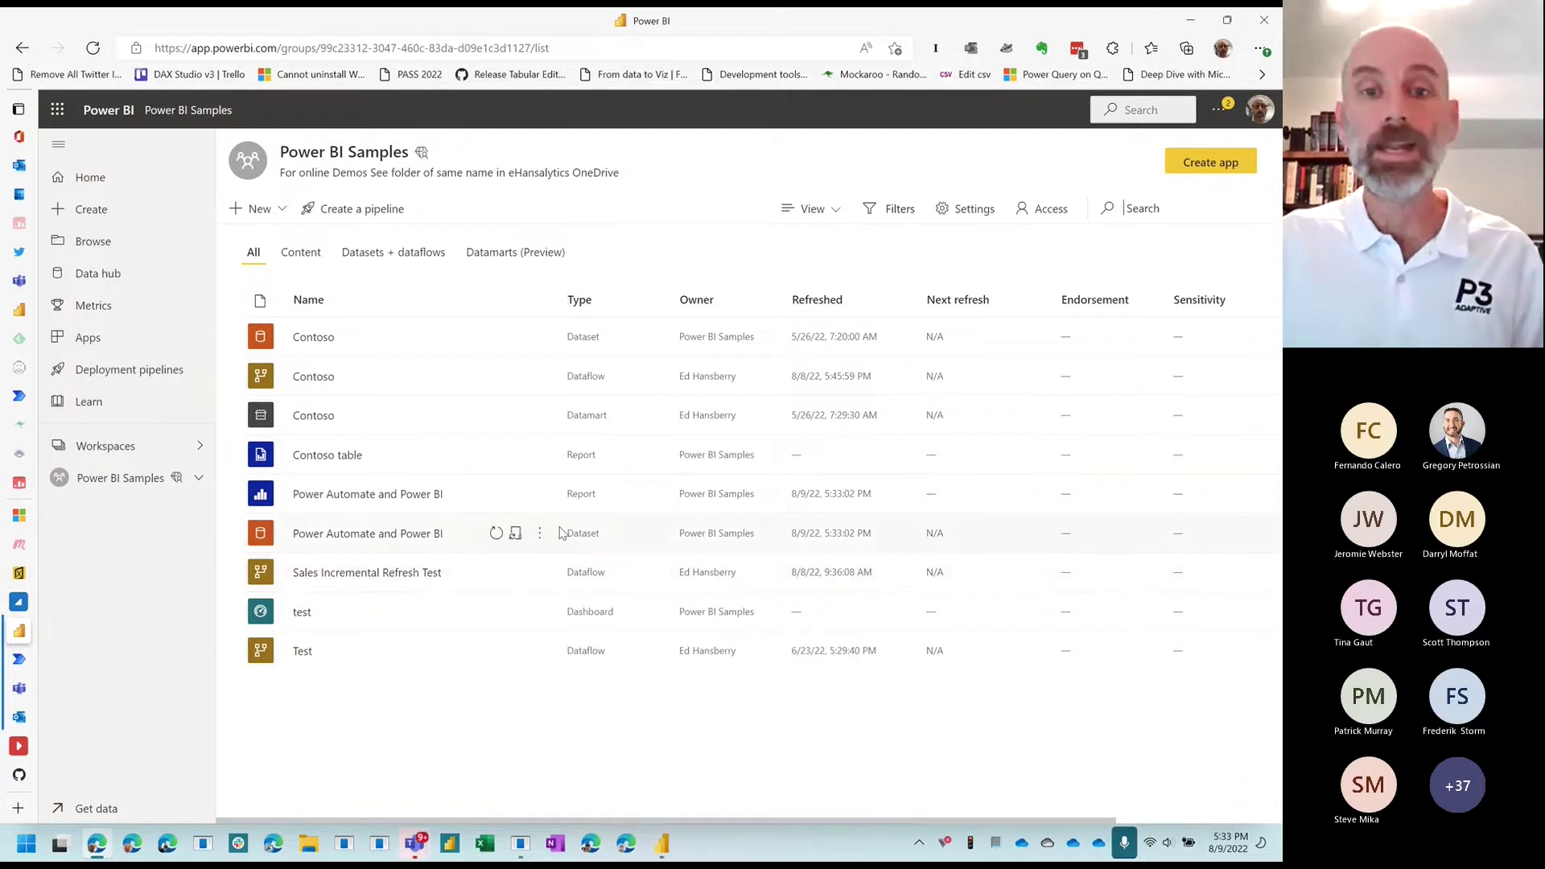
Step: Open the Power Automate and Power BI report and refresh it to show Aug 09, 2022 5:32 PM
{"action": "left_click", "coordinate": [365, 495]}
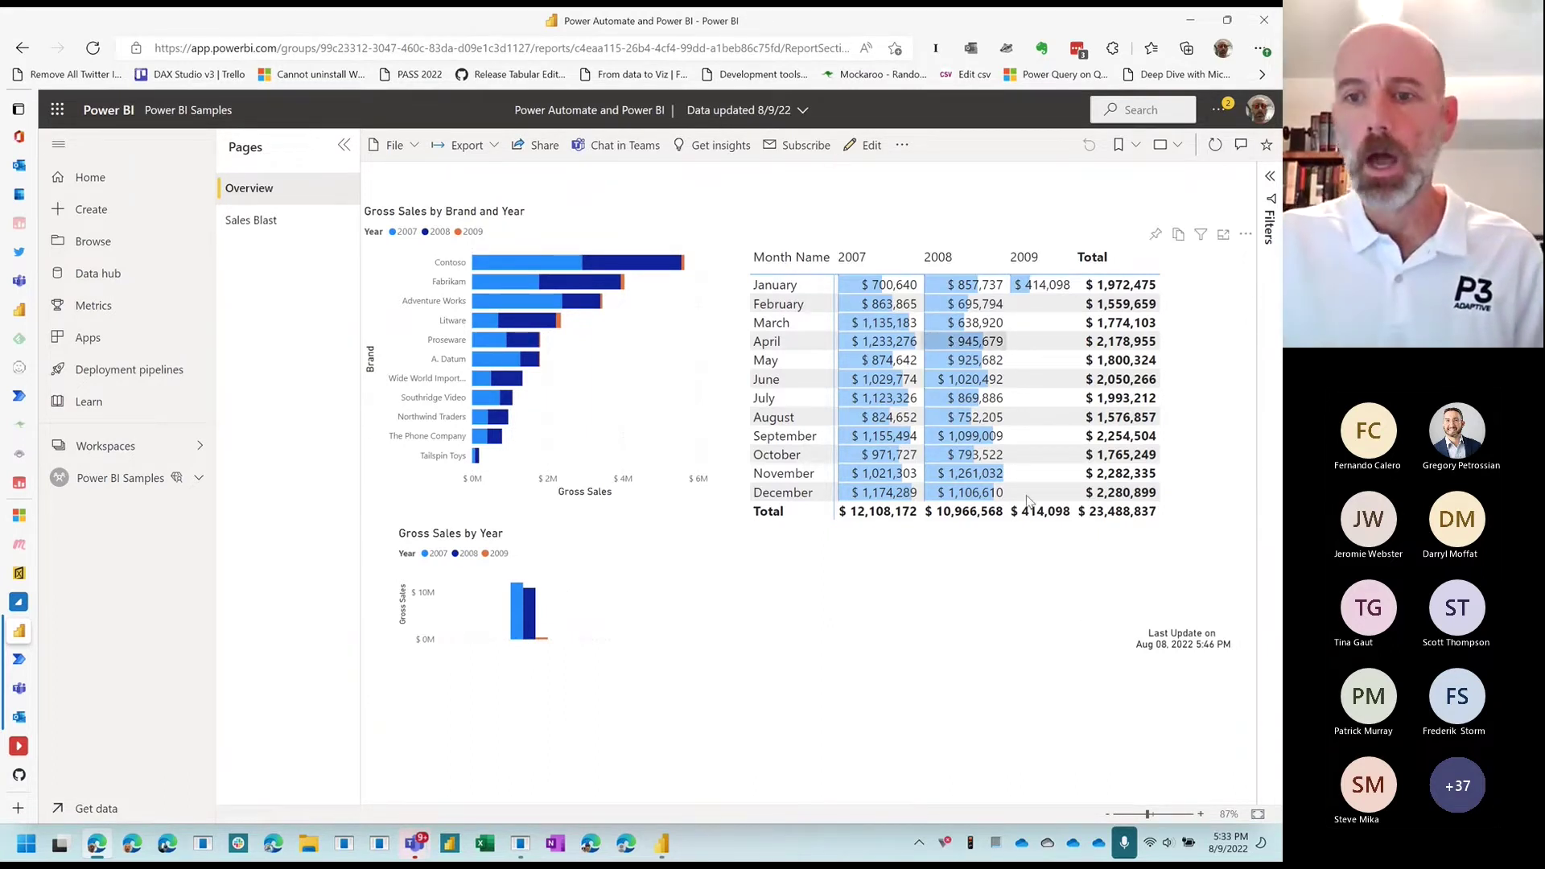
{"action": "left_click", "coordinate": [1213, 144]}
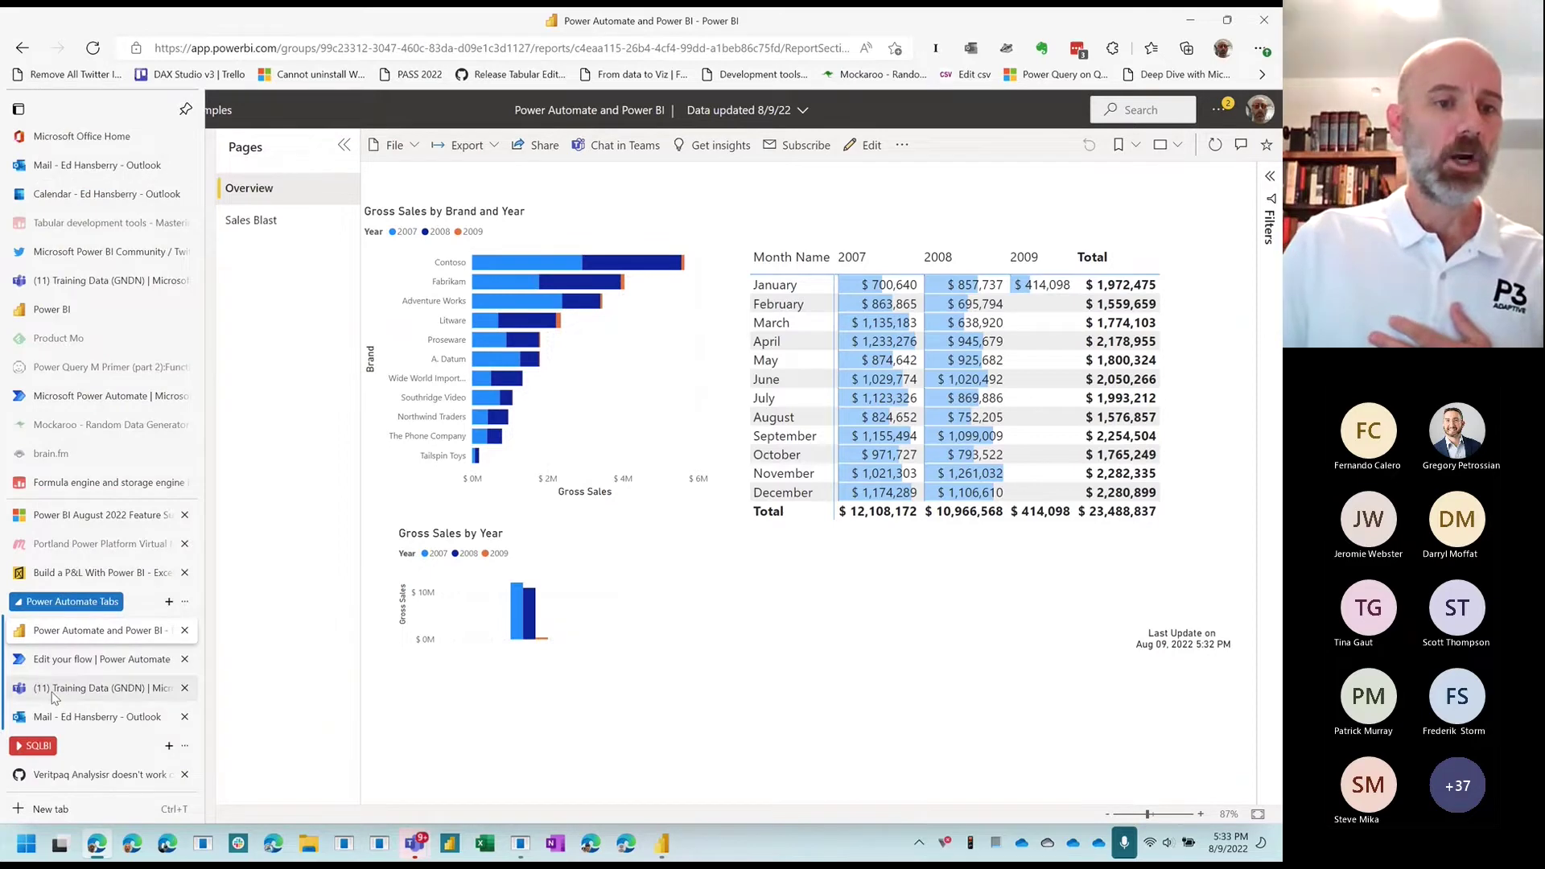
Step: In the Training Data channel, highlight the 'Your report is refreshing now' post and its start timestamp
{"action": "left_click", "coordinate": [53, 690]}
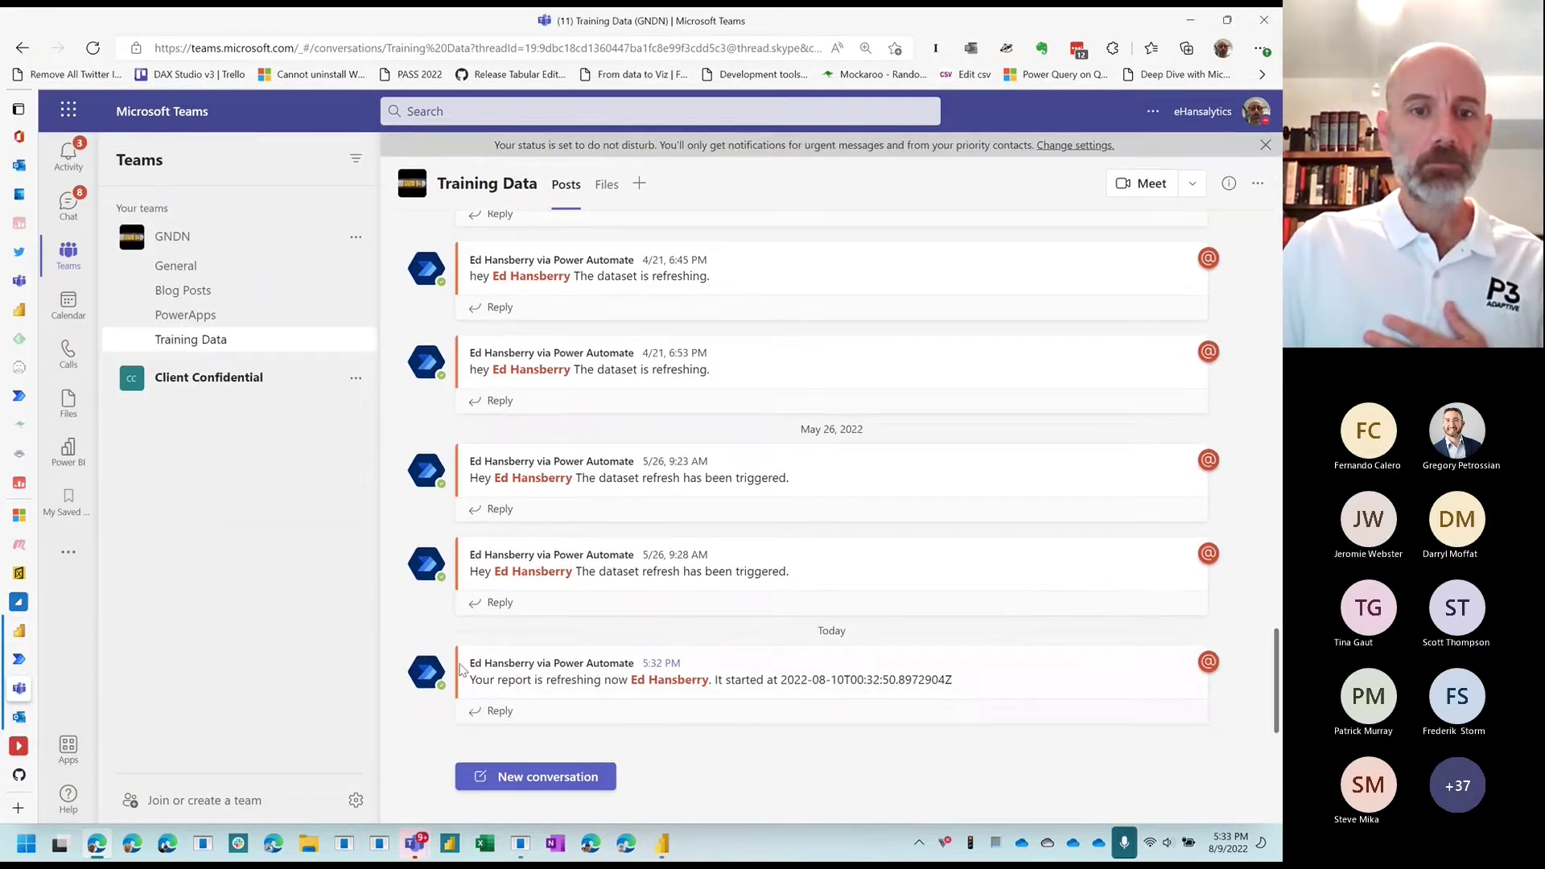
{"action": "left_click_drag", "start_coordinate": [475, 679], "coordinate": [905, 690]}
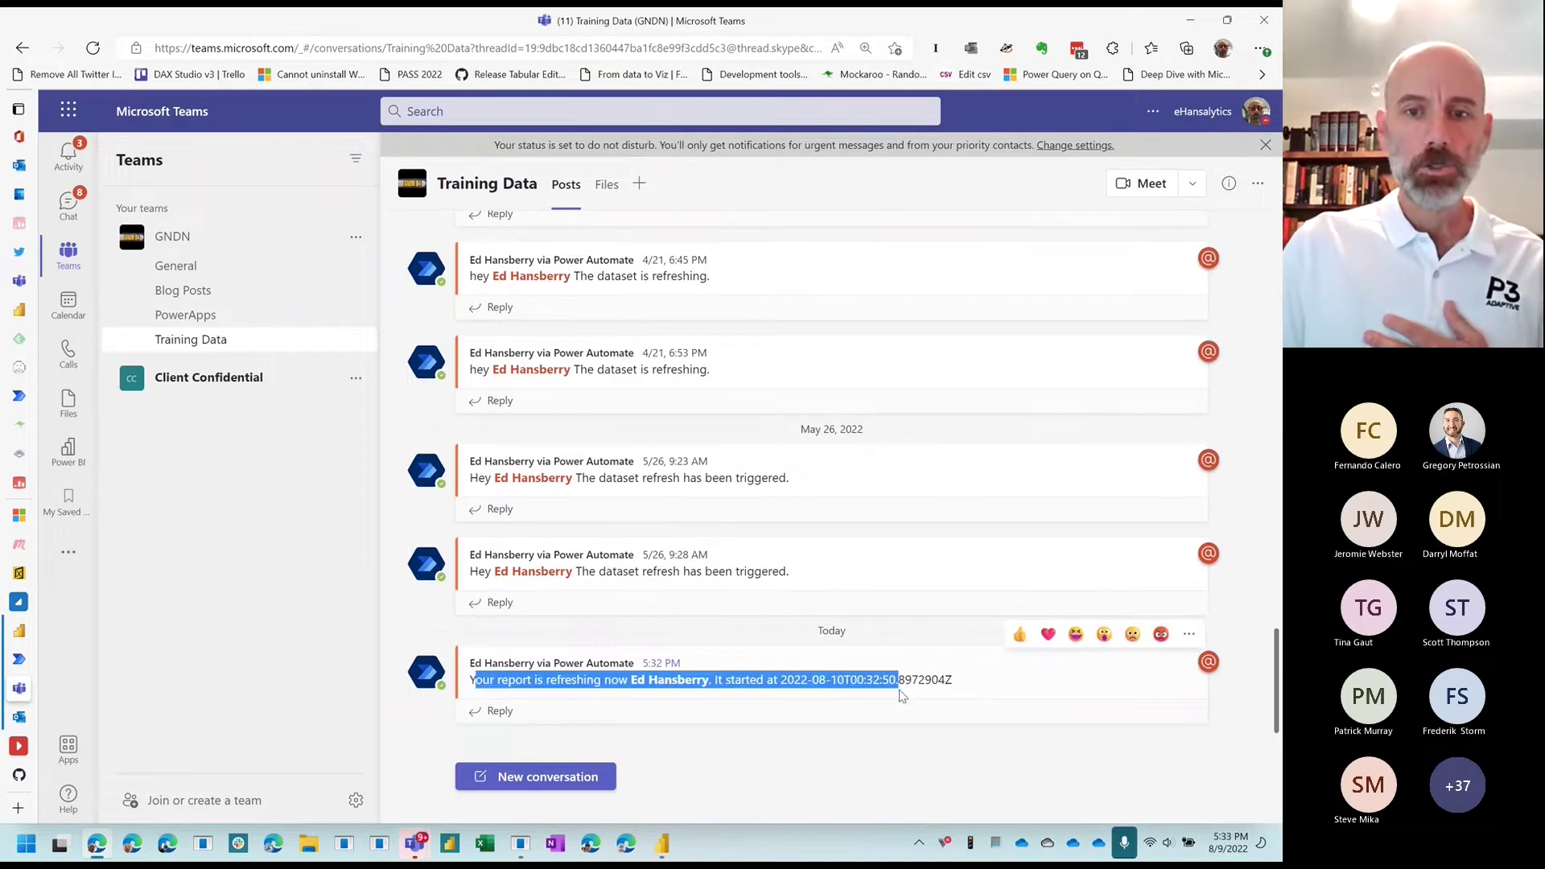
{"action": "left_click", "coordinate": [1000, 706]}
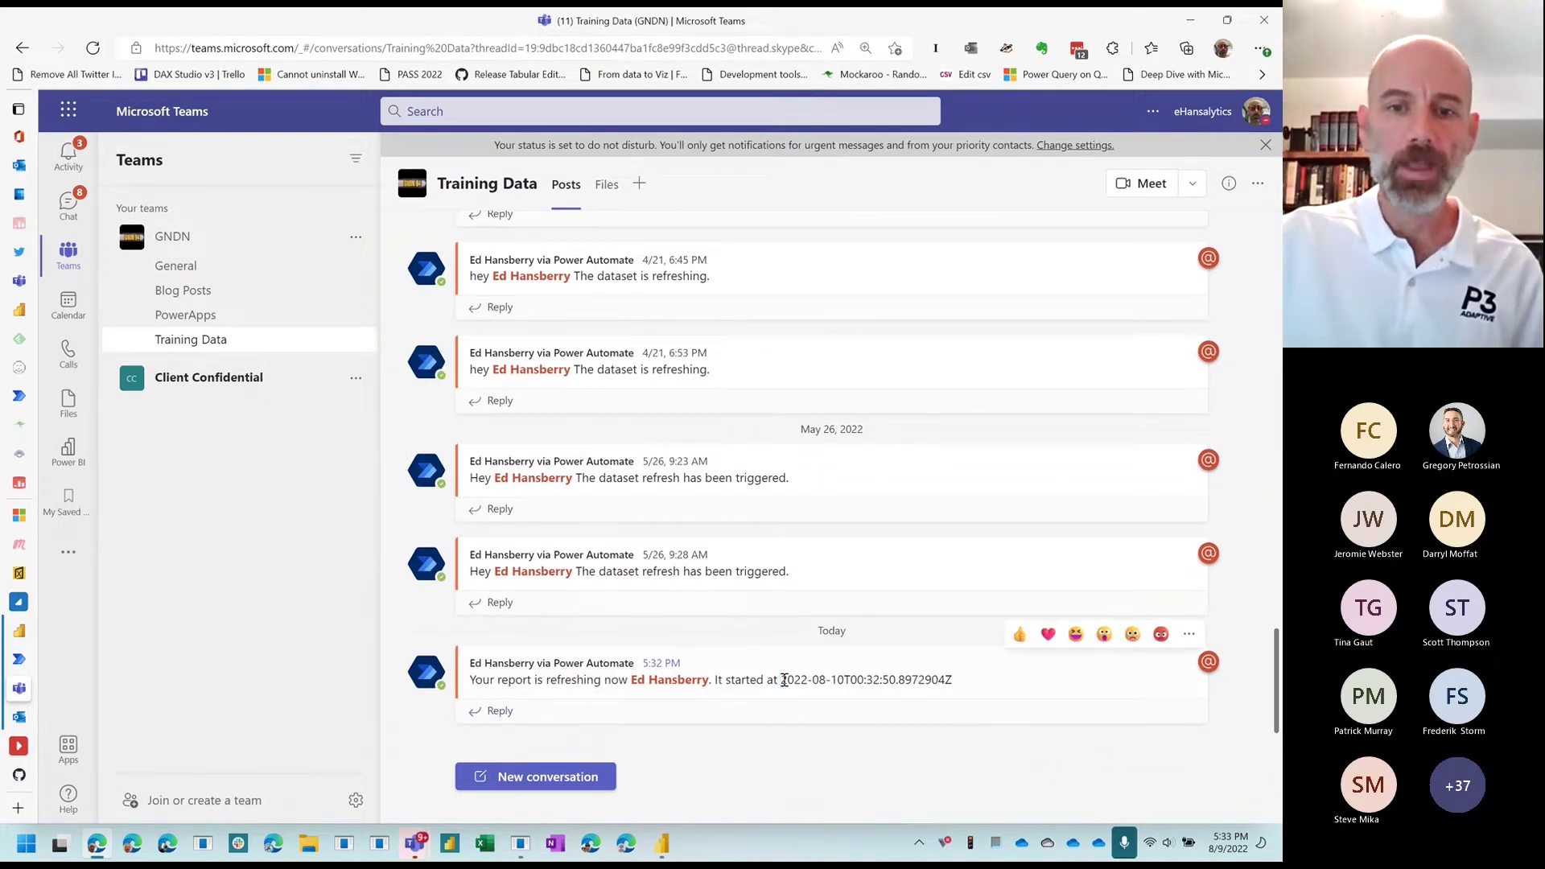
{"action": "double_click", "coordinate": [783, 680]}
{"action": "mouse_move", "coordinate": [783, 680]}
{"action": "left_mouse_down"}
{"action": "mouse_move", "coordinate": [962, 680]}
{"action": "mouse_move", "coordinate": [998, 721]}
{"action": "mouse_move", "coordinate": [960, 679]}
{"action": "mouse_move", "coordinate": [788, 696]}
{"action": "mouse_move", "coordinate": [779, 684]}
{"action": "left_mouse_up"}
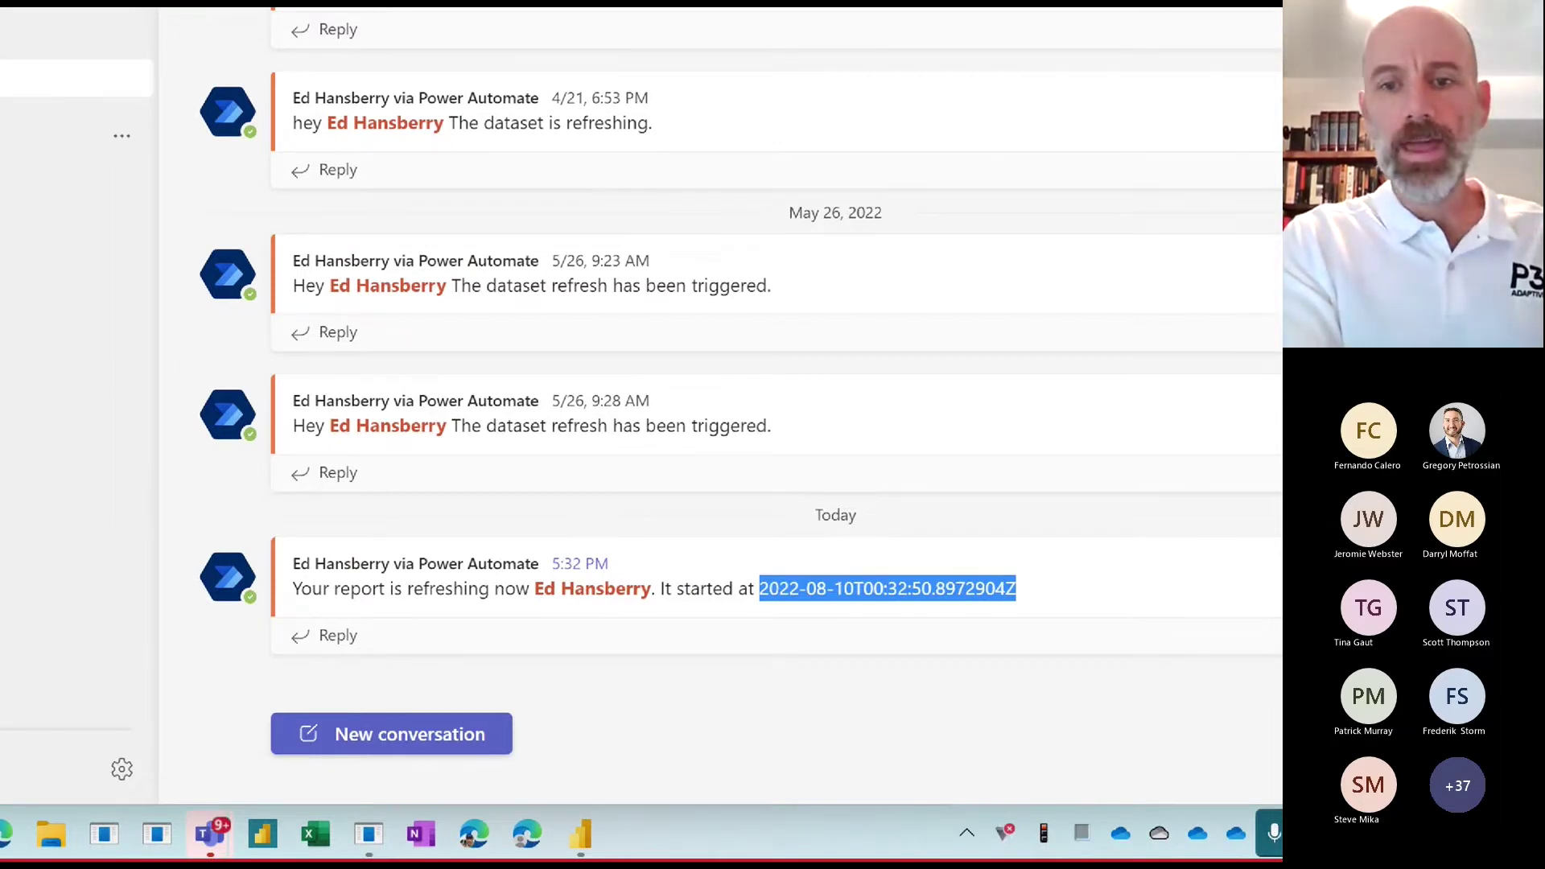
{"action": "left_click_drag", "start_coordinate": [762, 612], "coordinate": [851, 608]}
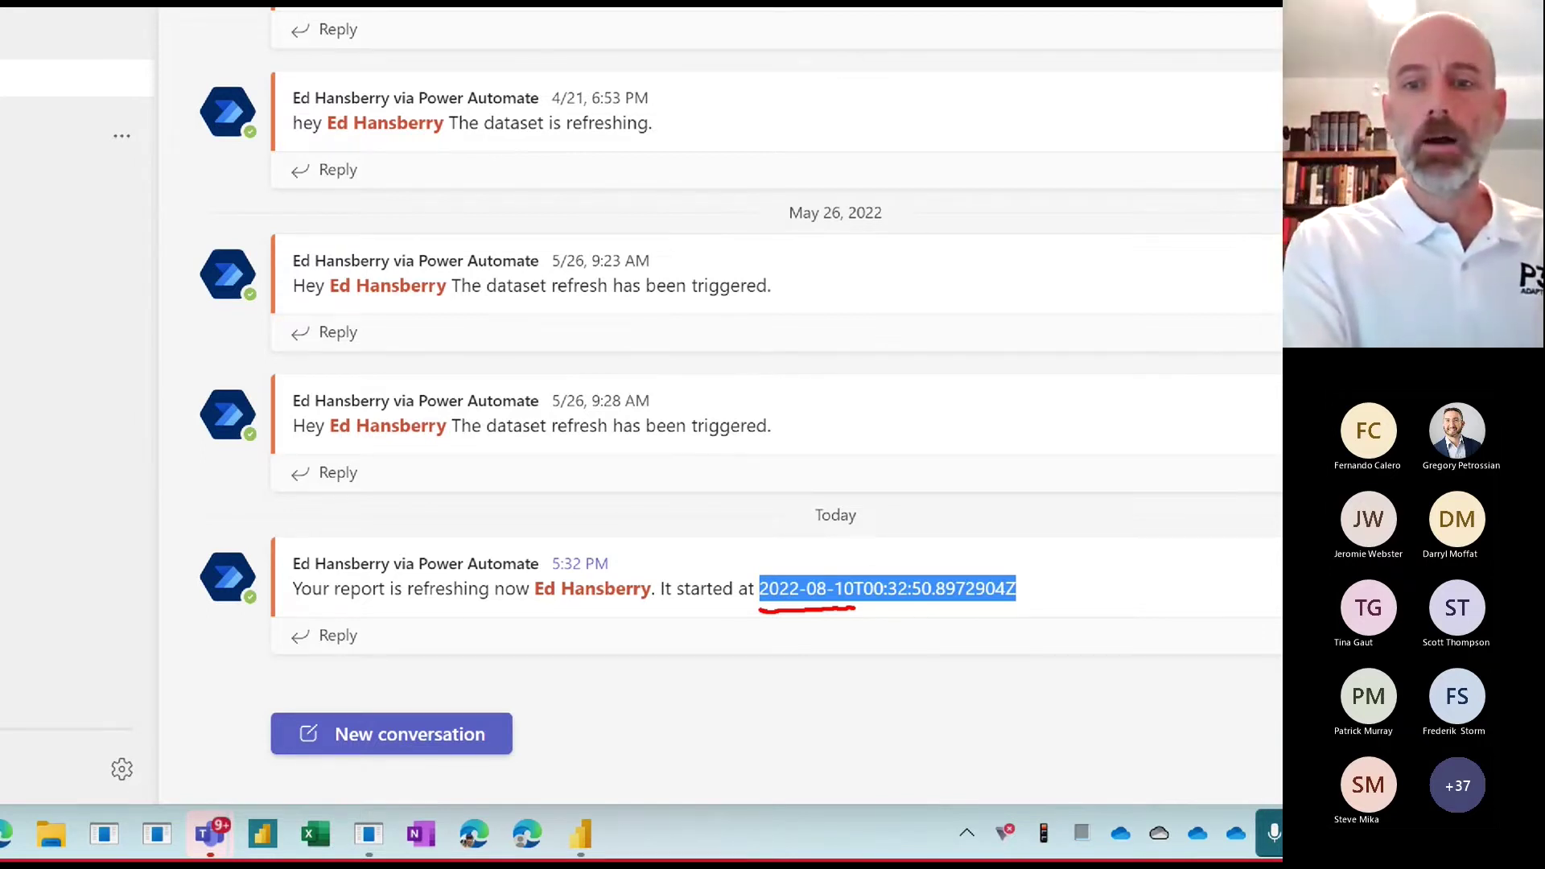
{"action": "left_click_drag", "start_coordinate": [890, 608], "coordinate": [1040, 610]}
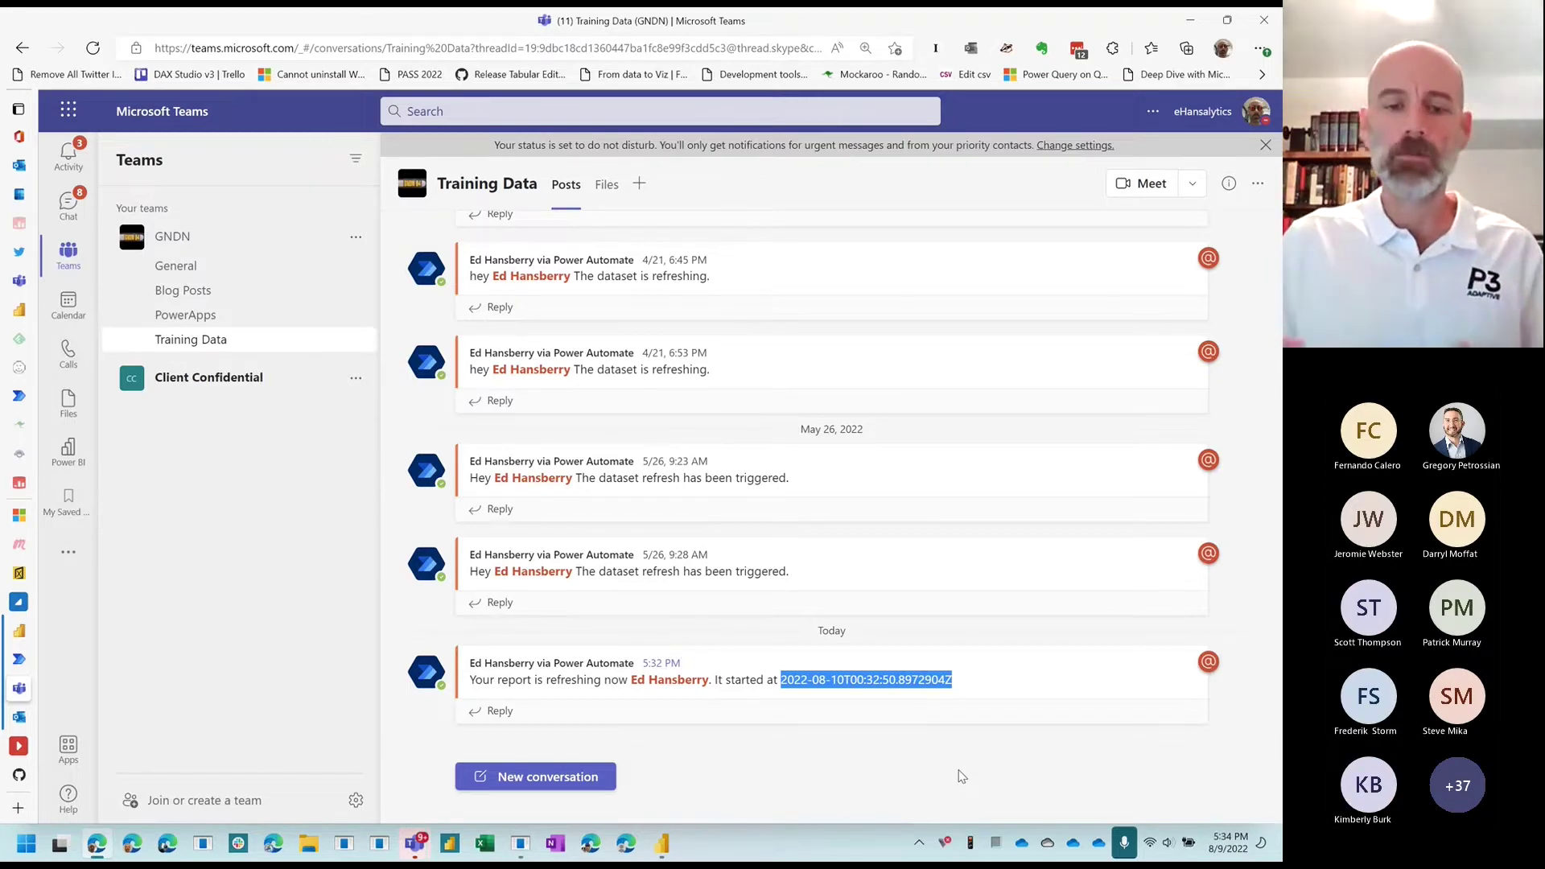
Step: Return to the Power BI Samples workspace list showing the dataset refreshed 8/9/22 5:33:02 PM
{"action": "left_click", "coordinate": [53, 639]}
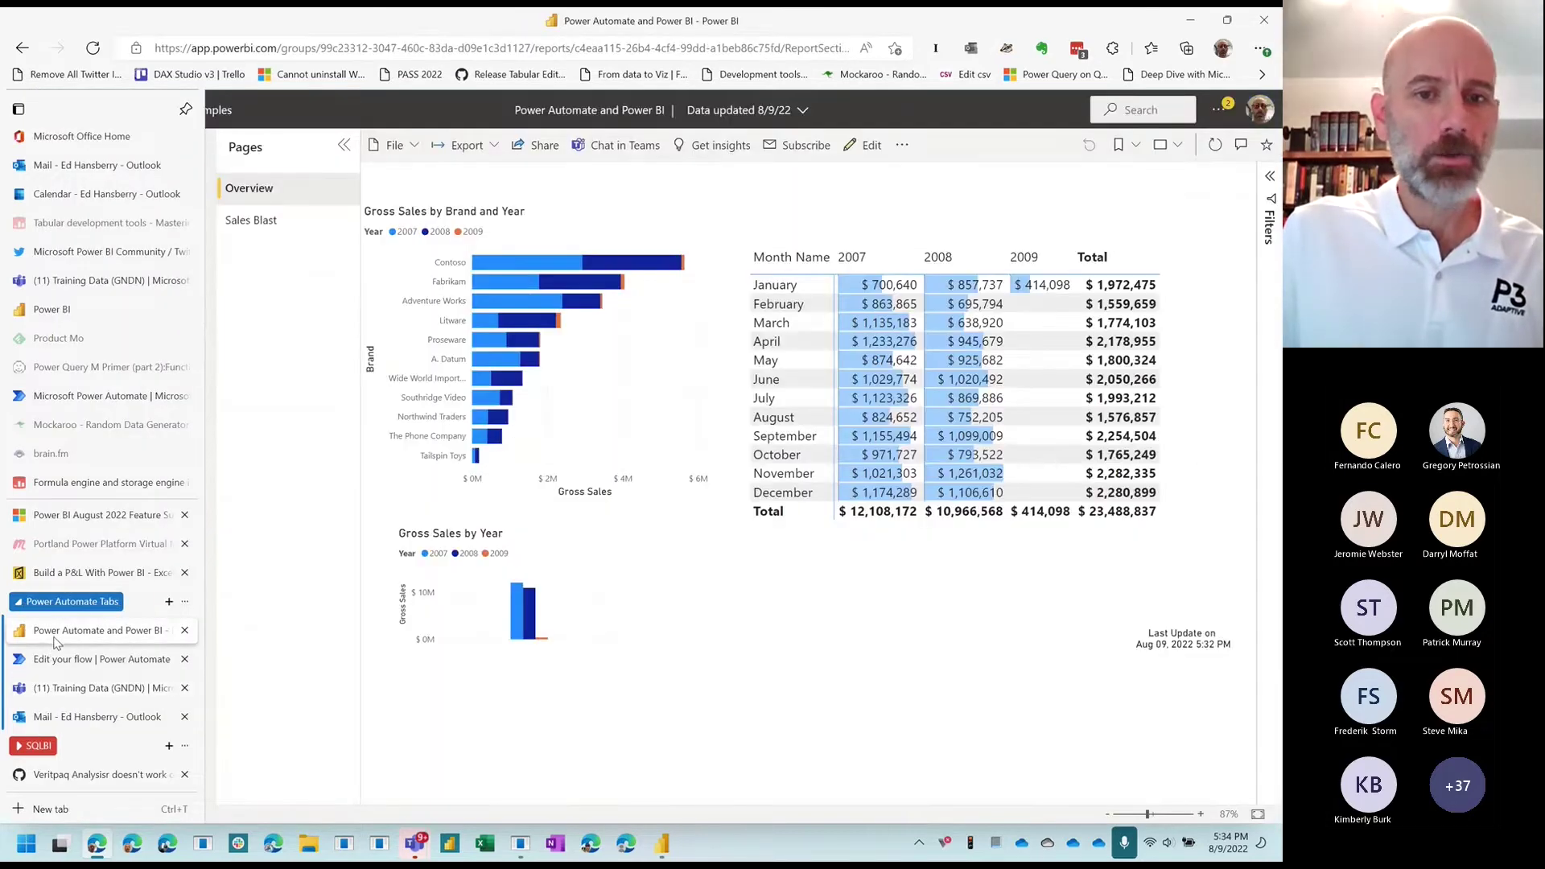
{"action": "left_click", "coordinate": [117, 483]}
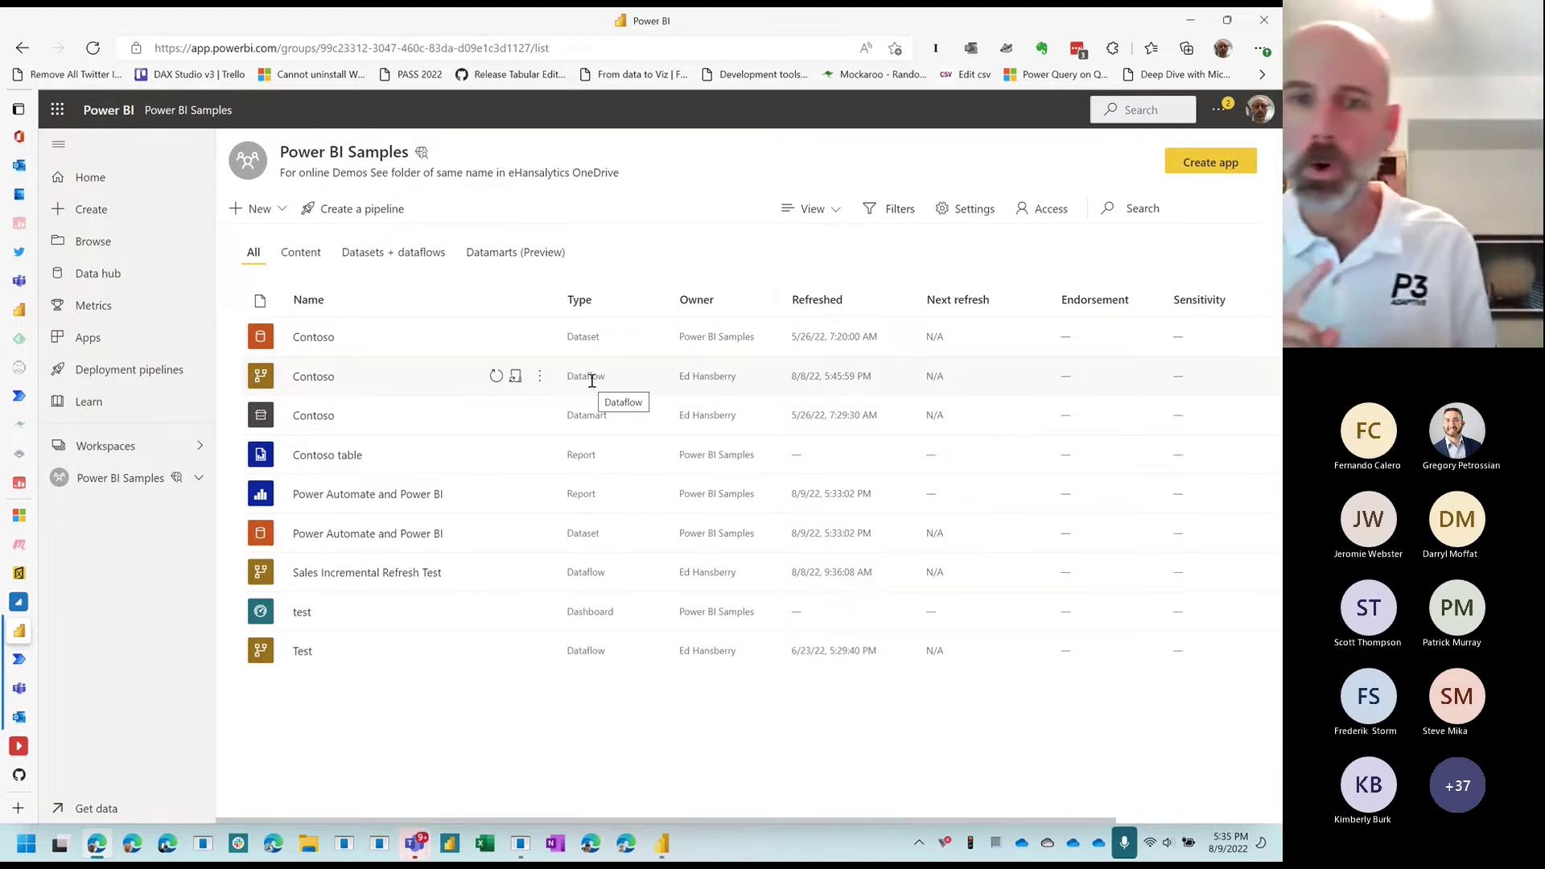
Step: From the Run flow visual's Edit option, open Refresh Power Automate Dataset and delete its Refresh a dataset step
{"action": "left_click", "coordinate": [663, 842]}
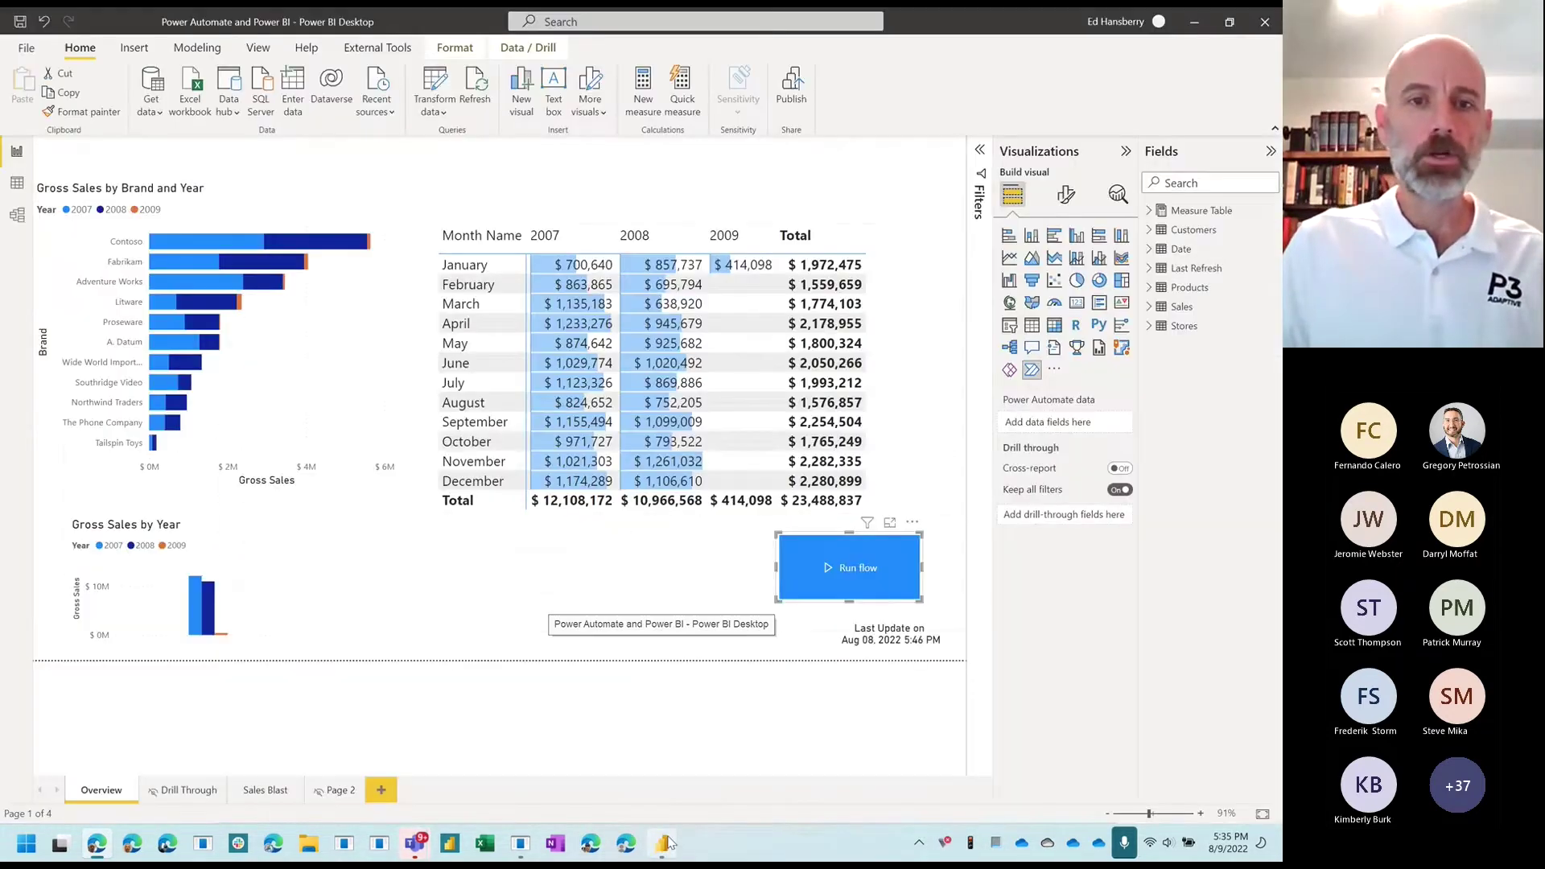
{"action": "left_click", "coordinate": [912, 522]}
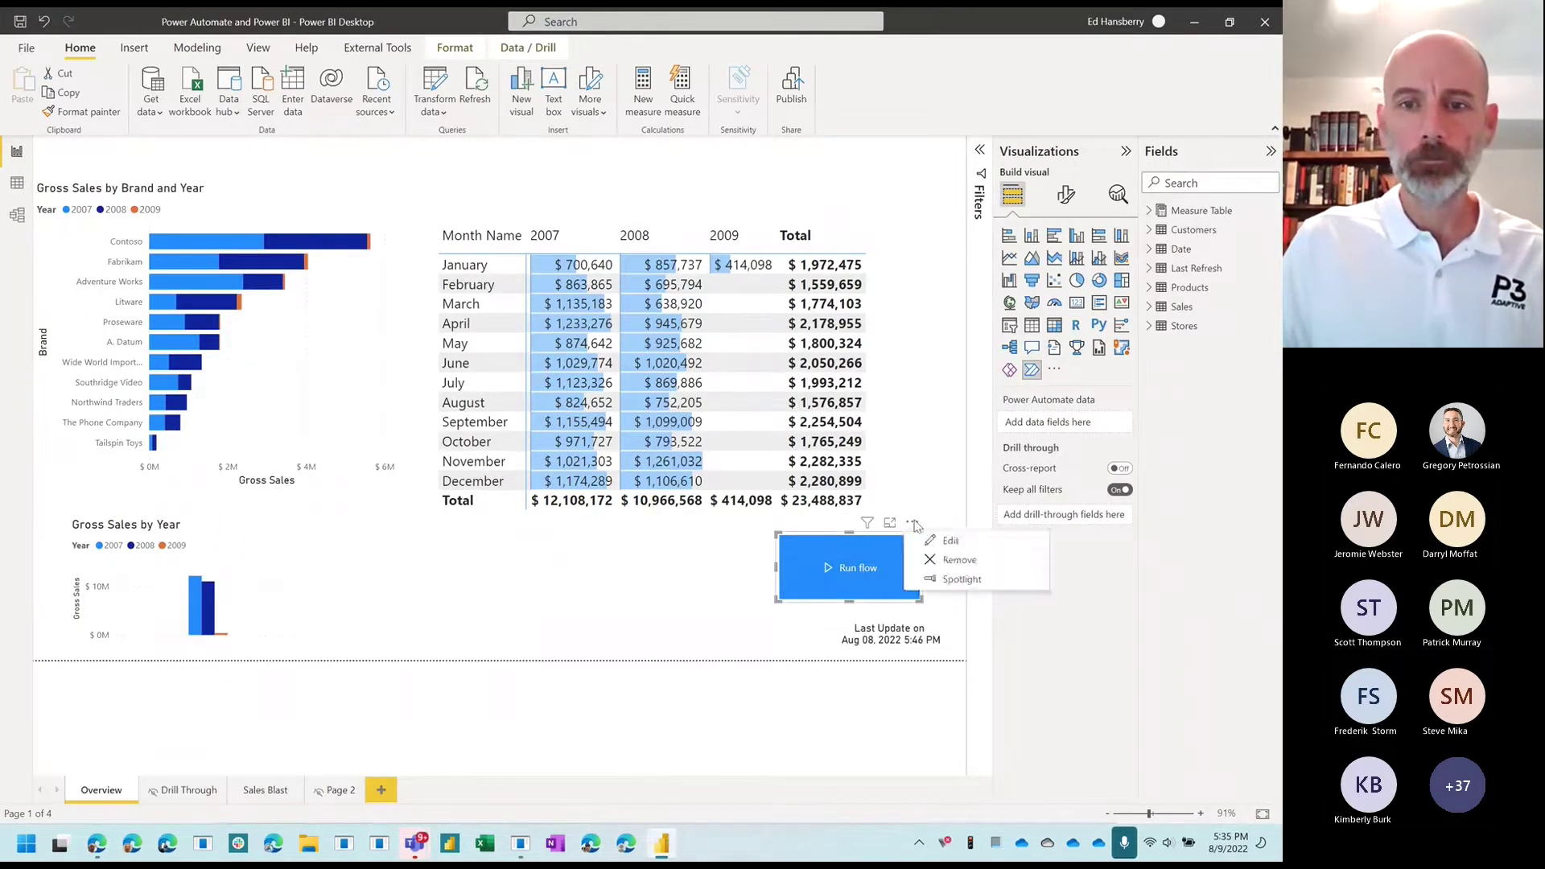
{"action": "left_click", "coordinate": [931, 542]}
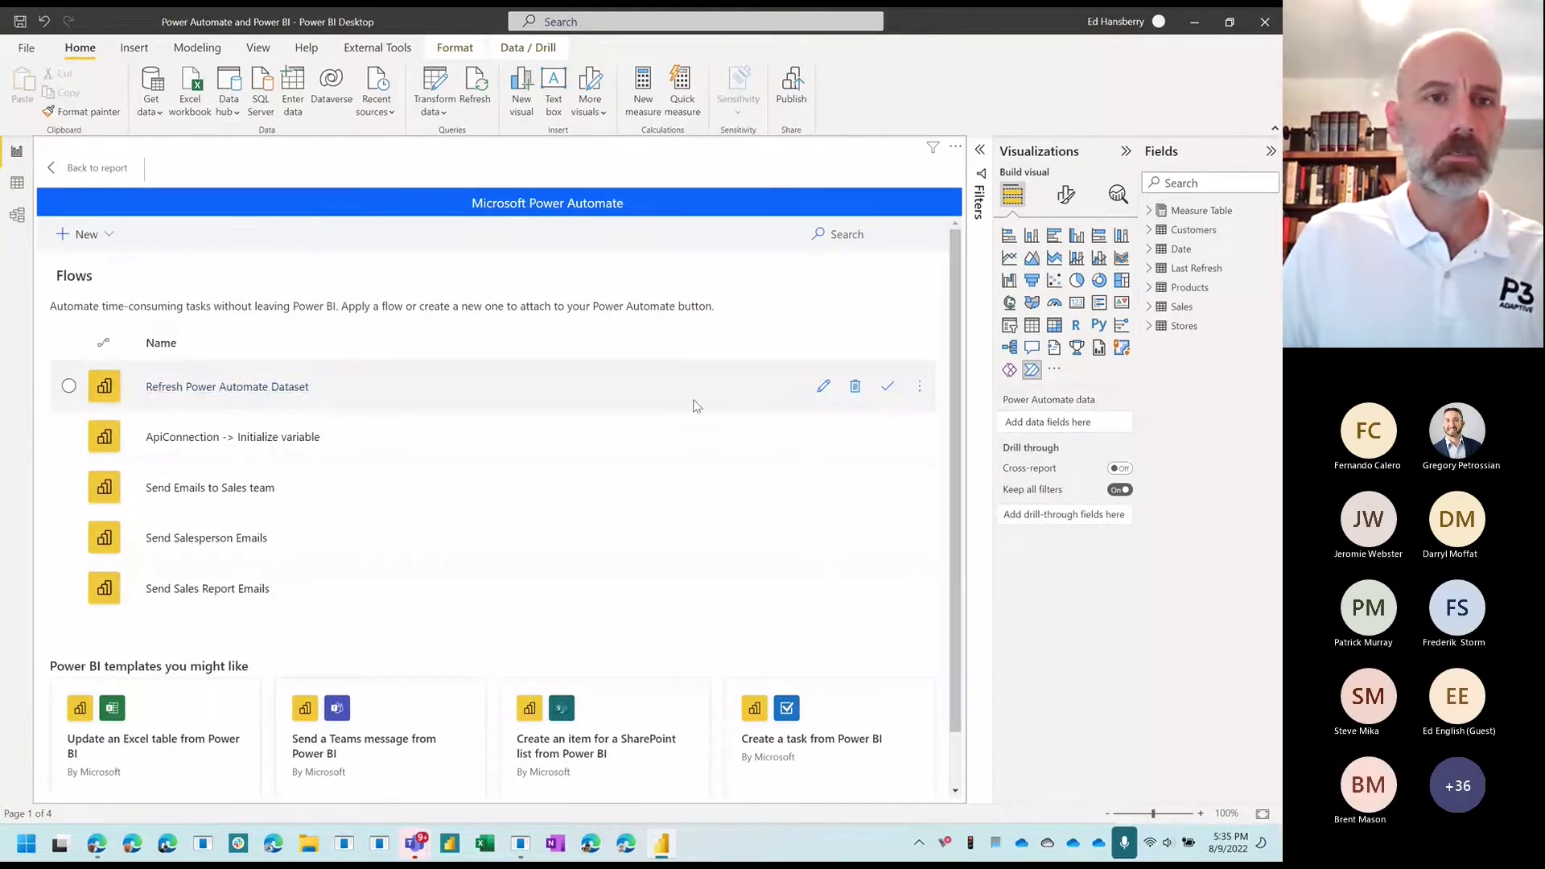
{"action": "left_click", "coordinate": [822, 387]}
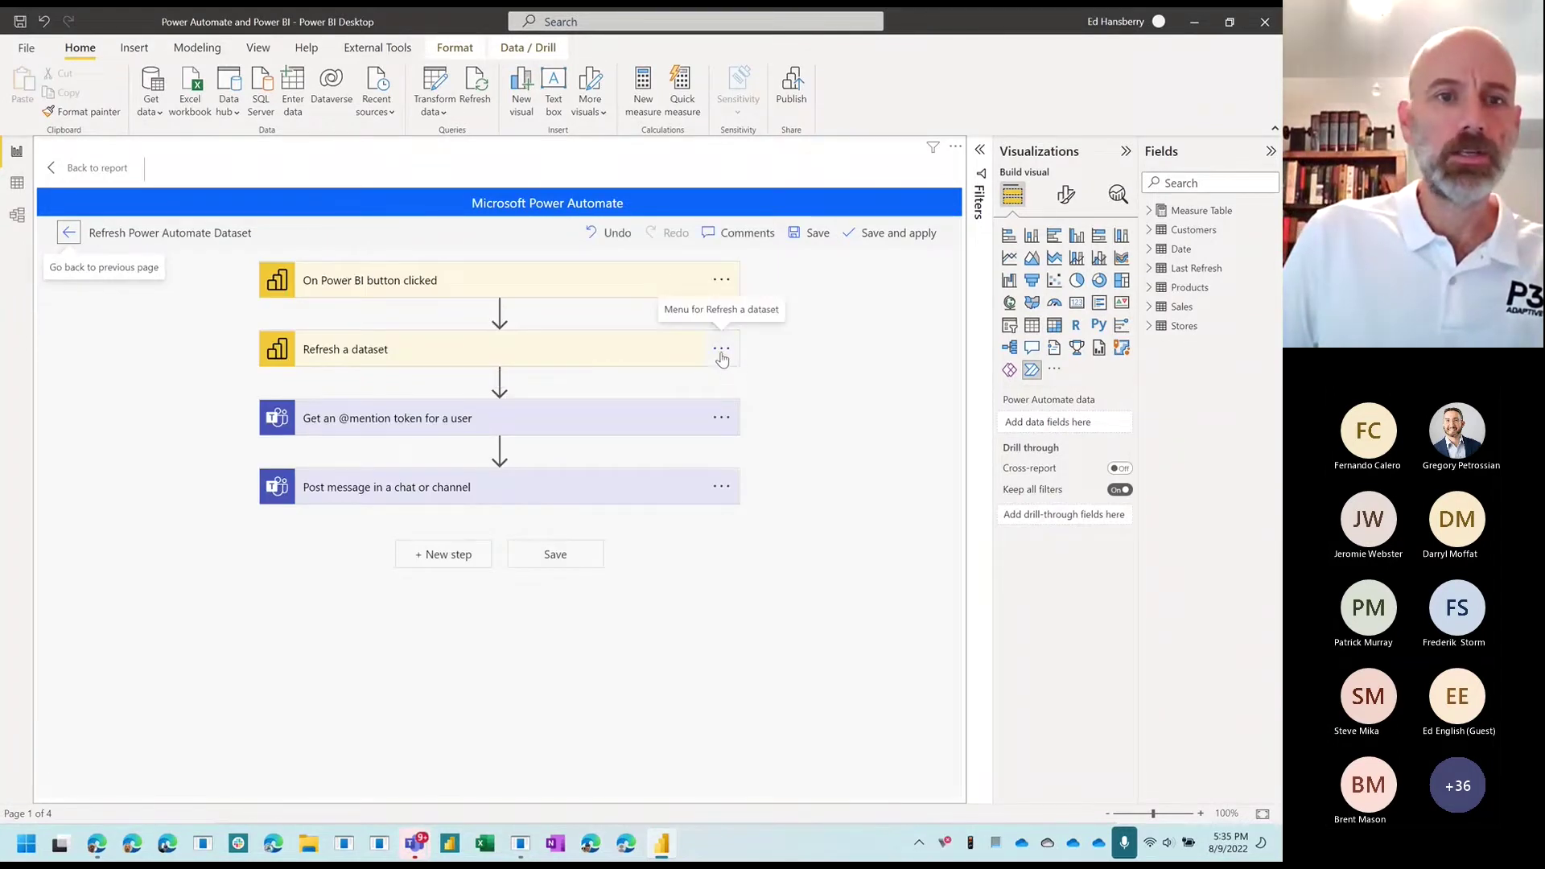
{"action": "left_click", "coordinate": [721, 350]}
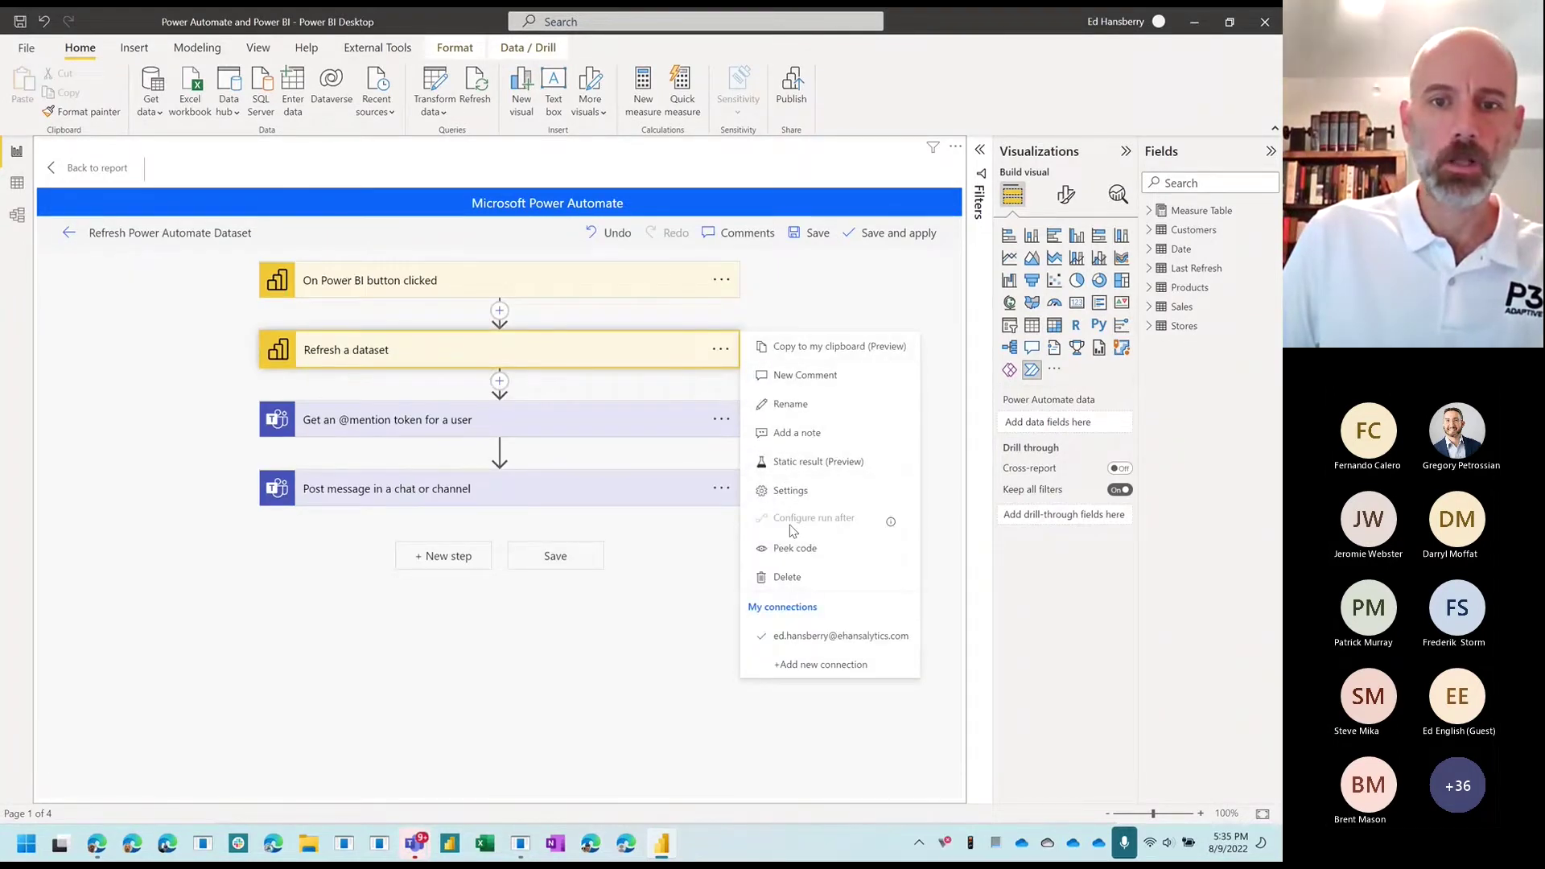
{"action": "left_click", "coordinate": [786, 578]}
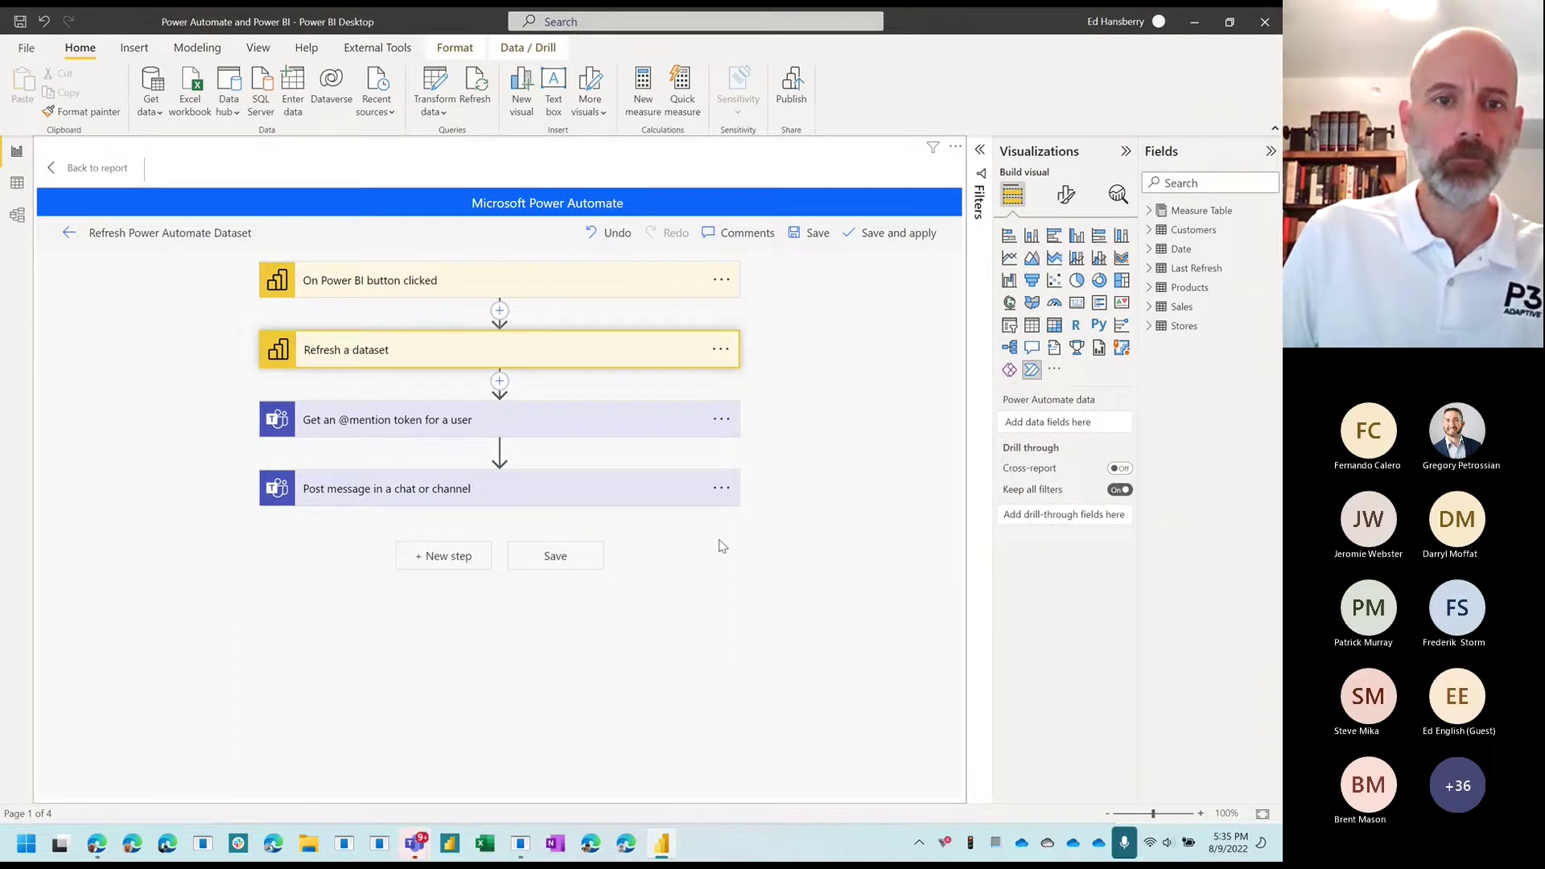
{"action": "left_click", "coordinate": [499, 310]}
Step: Add a Refresh a dataflow action with Group Type Workspace, group Power BI Samples, dataflow Contoso
{"action": "left_click", "coordinate": [509, 337]}
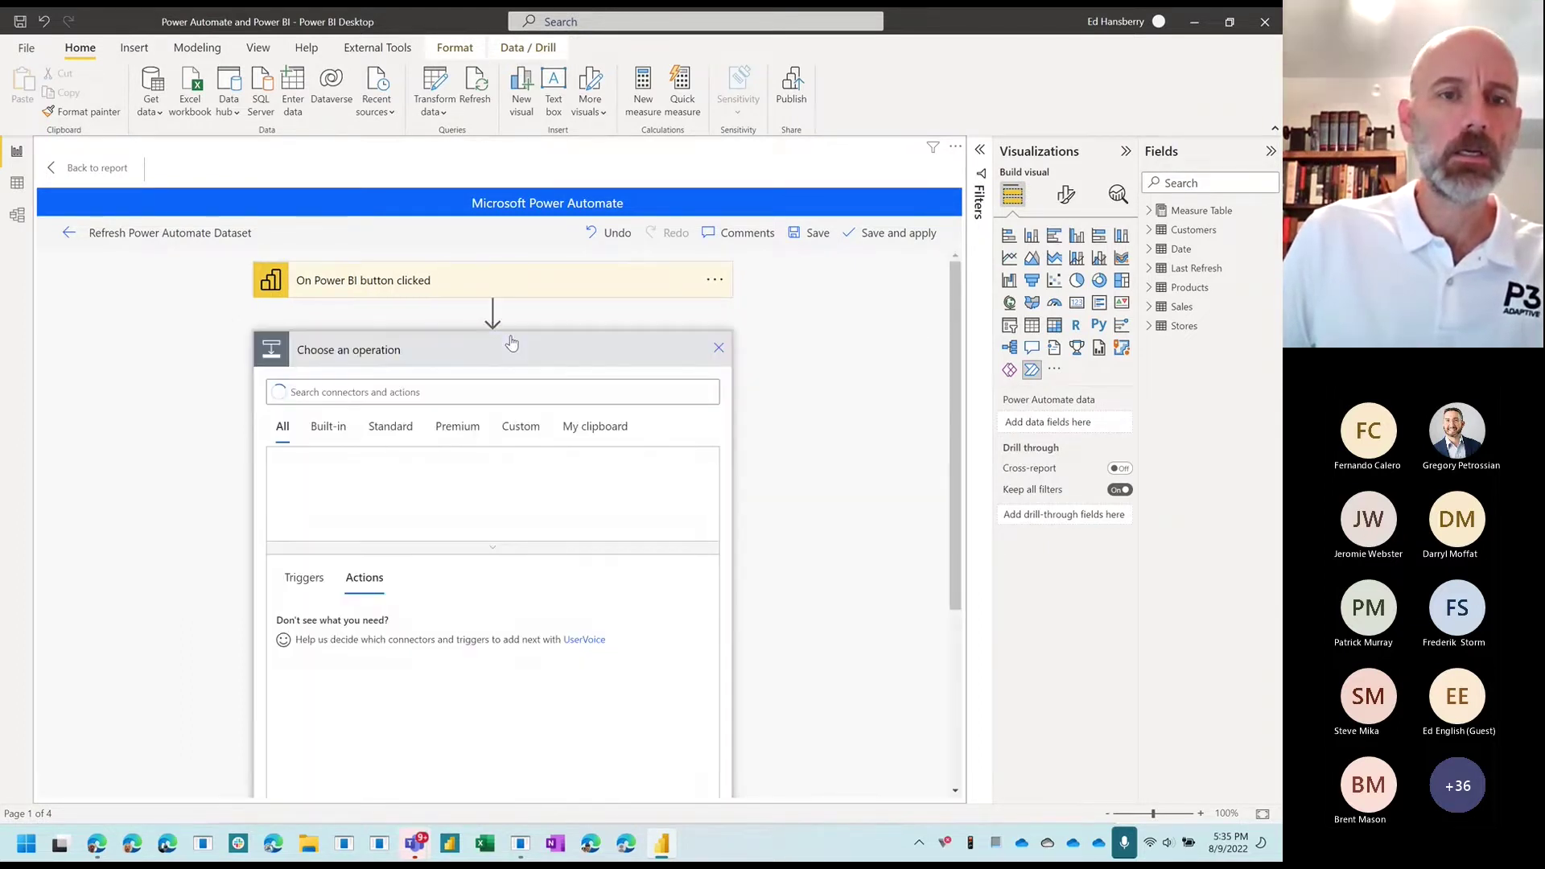
{"action": "type", "text": "data"}
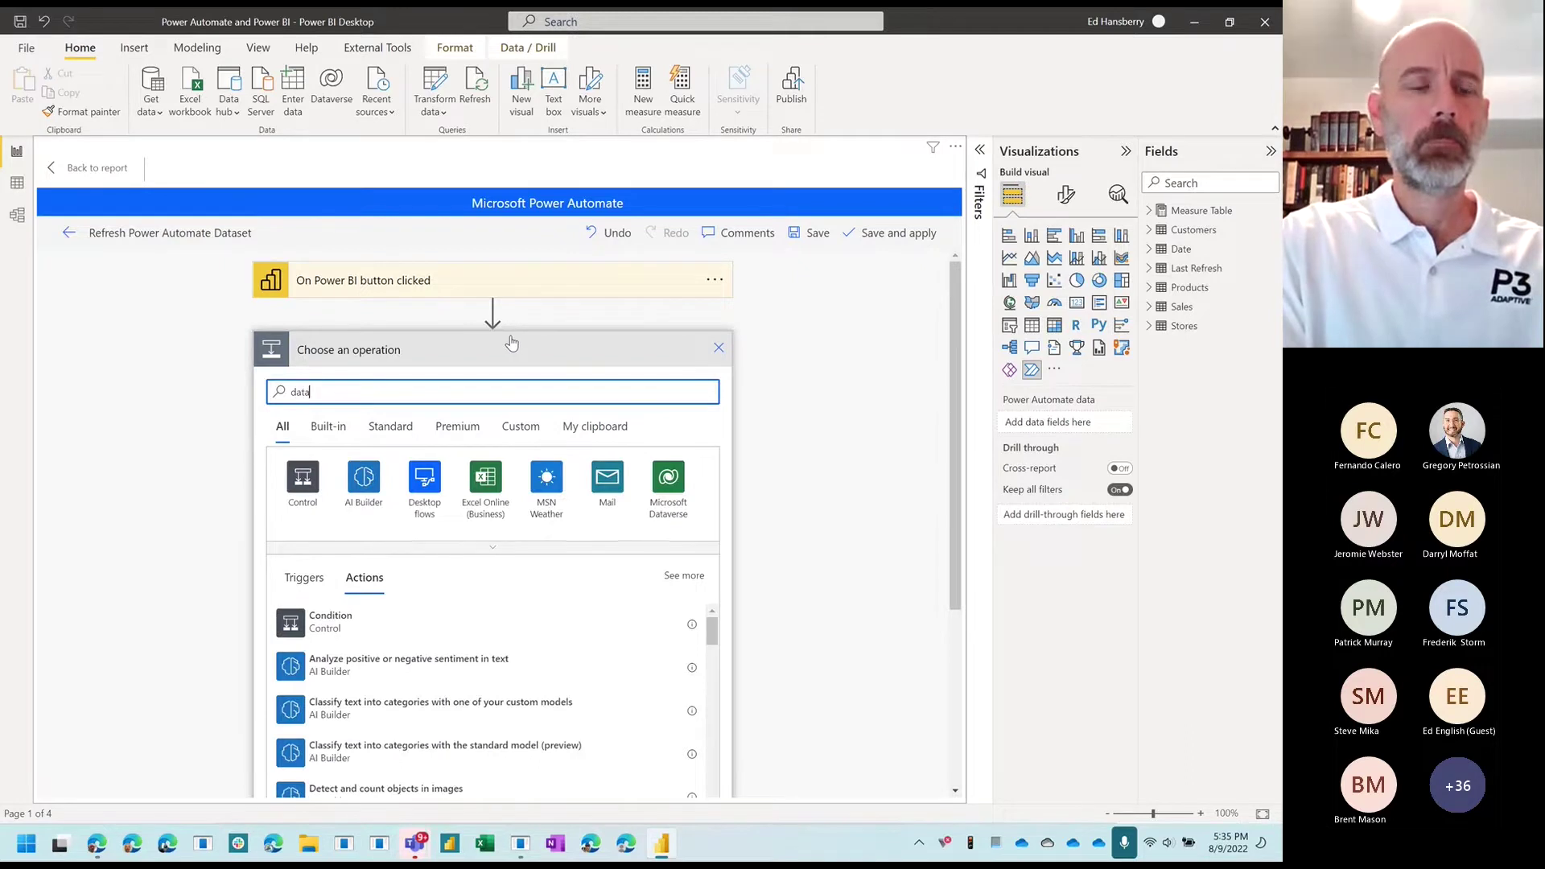
{"action": "type", "text": "flow"}
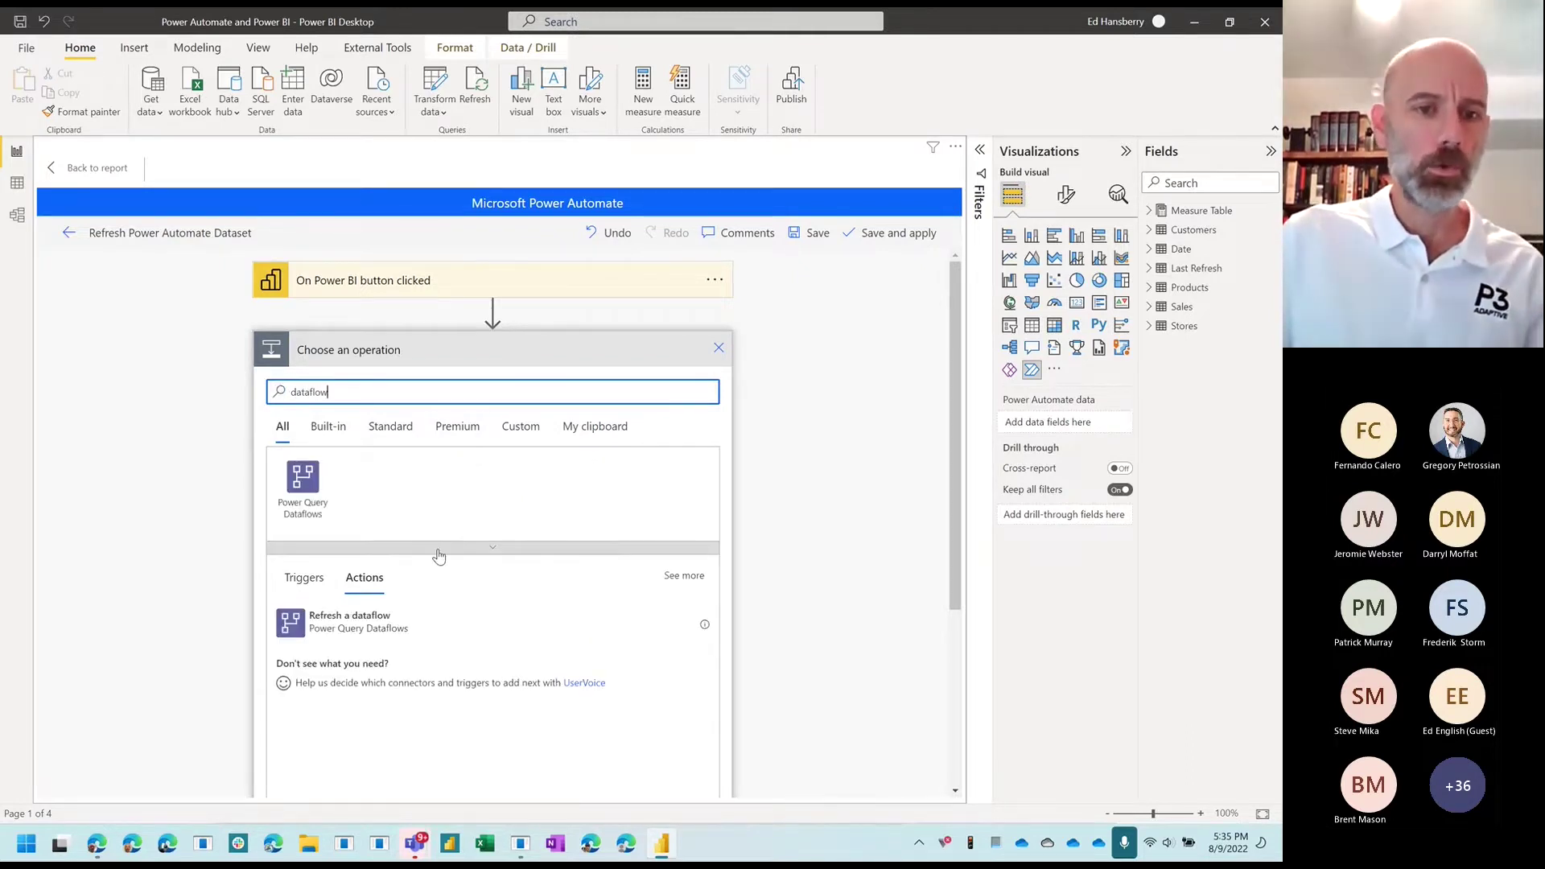
{"action": "left_click", "coordinate": [362, 626]}
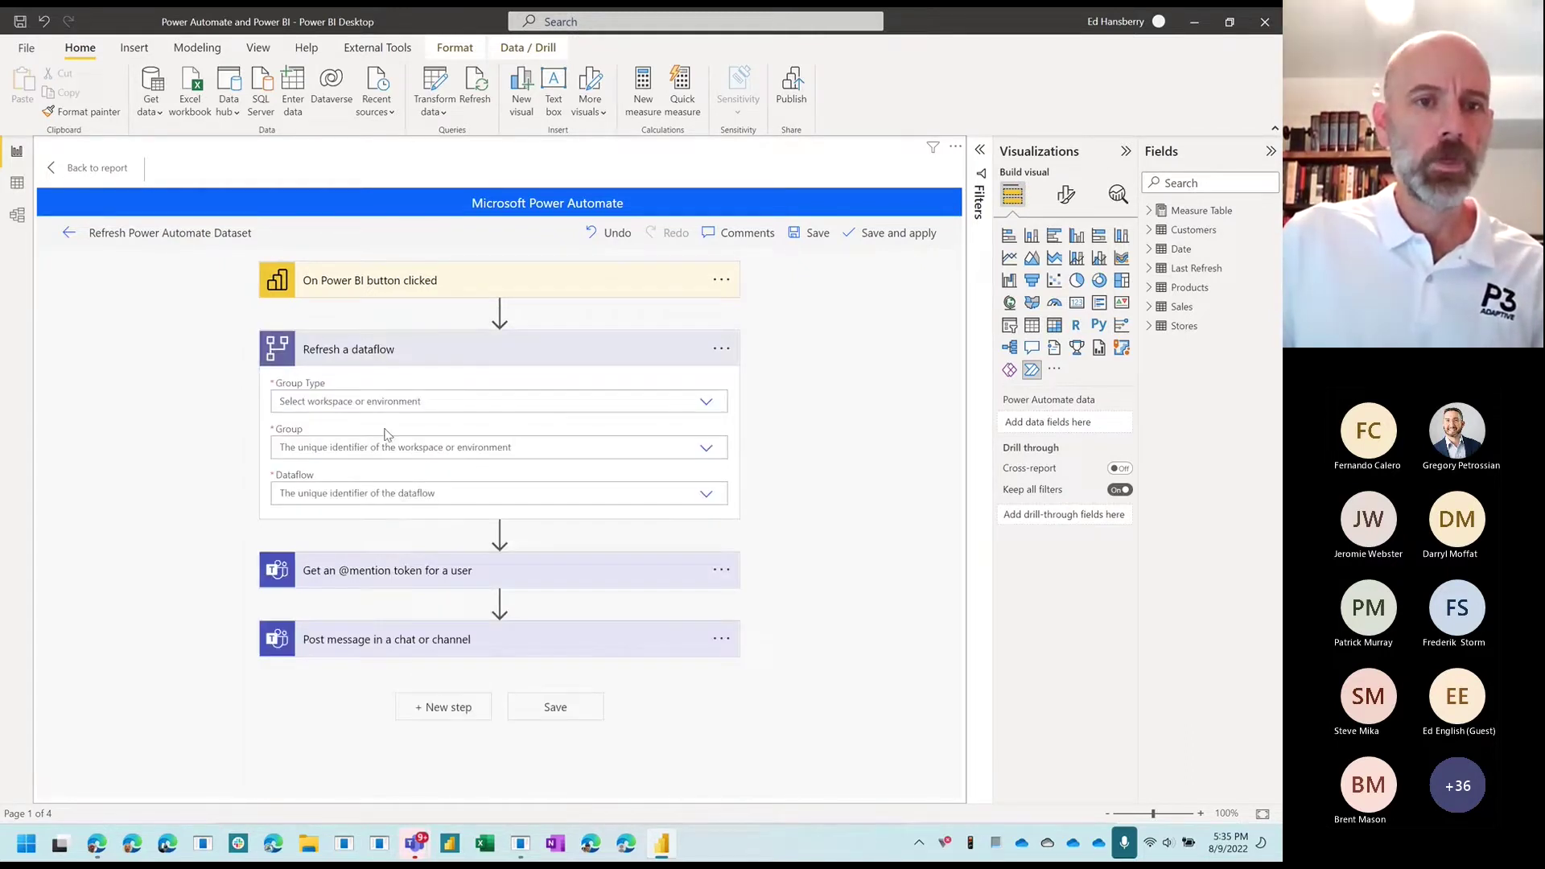
{"action": "left_click", "coordinate": [392, 401]}
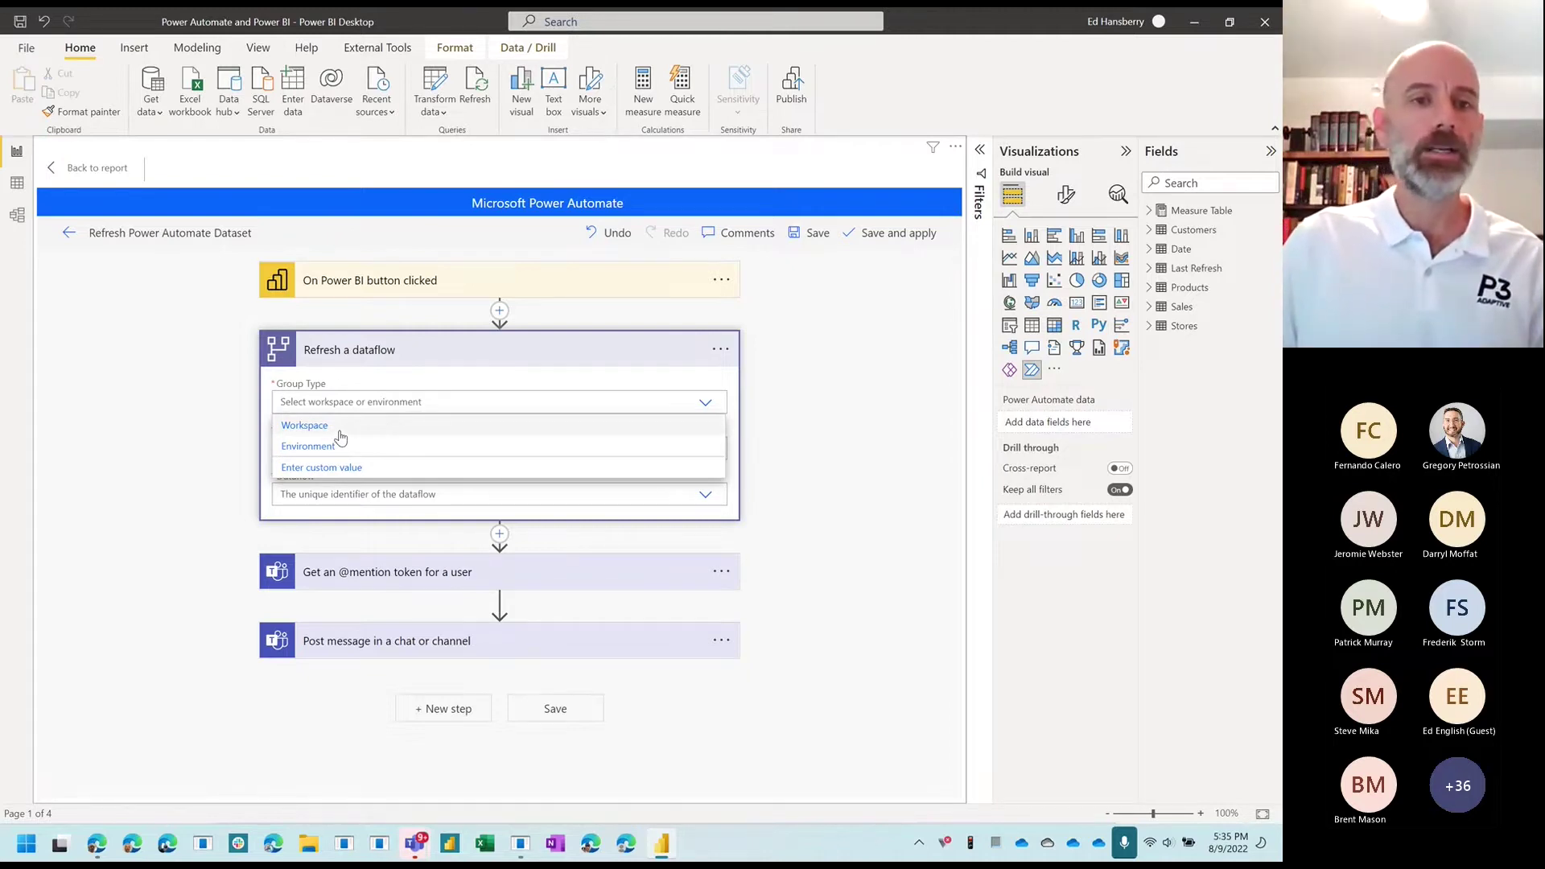
{"action": "left_click", "coordinate": [339, 429]}
{"action": "left_click", "coordinate": [358, 447]}
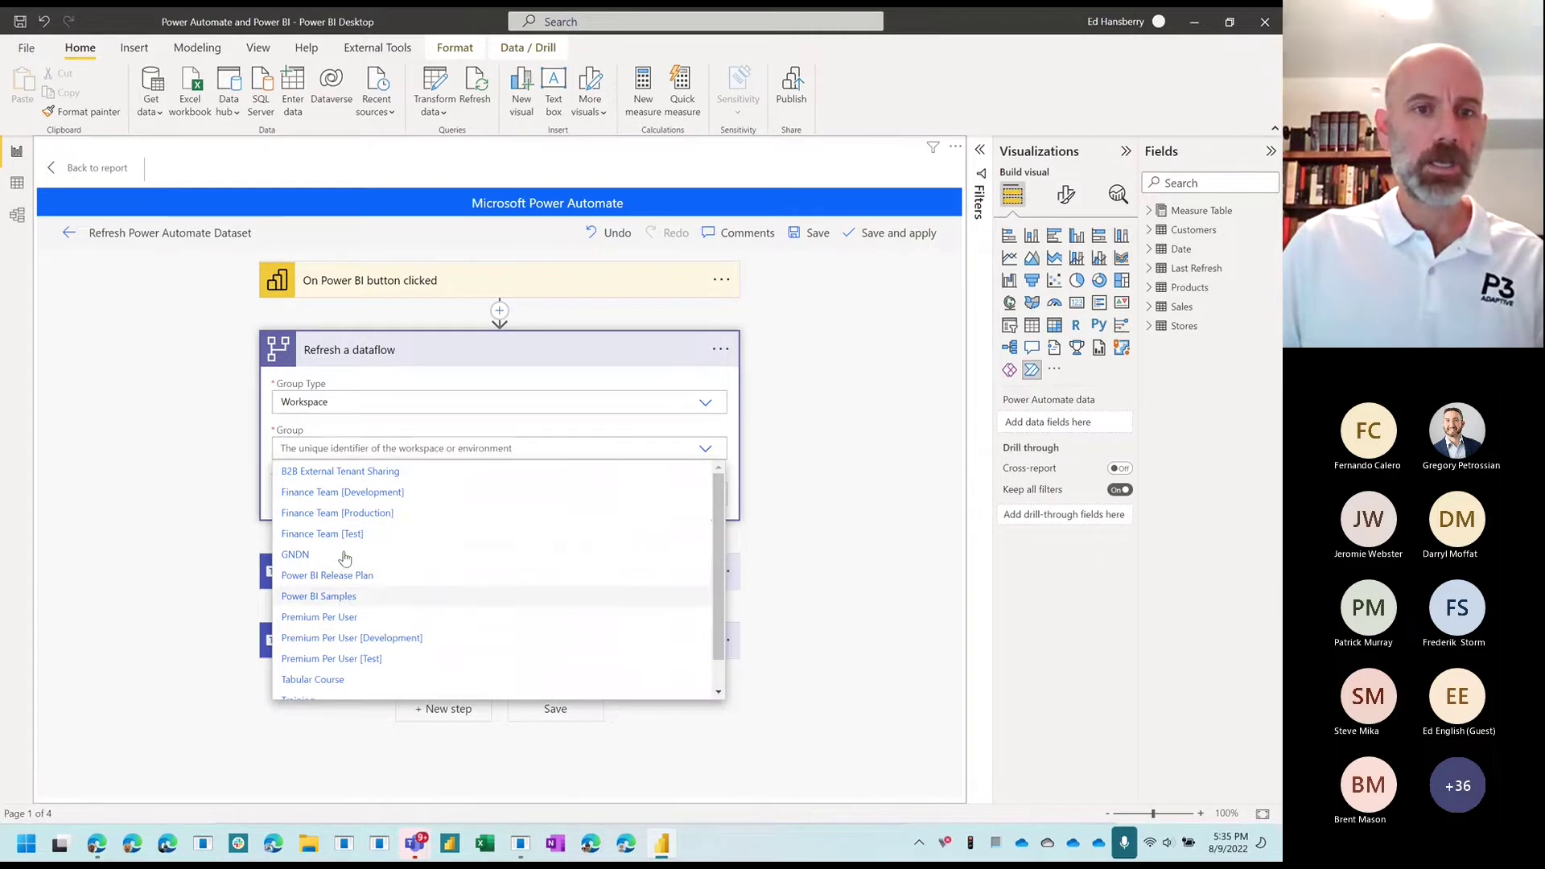
{"action": "left_click", "coordinate": [344, 602]}
{"action": "left_click", "coordinate": [491, 501]}
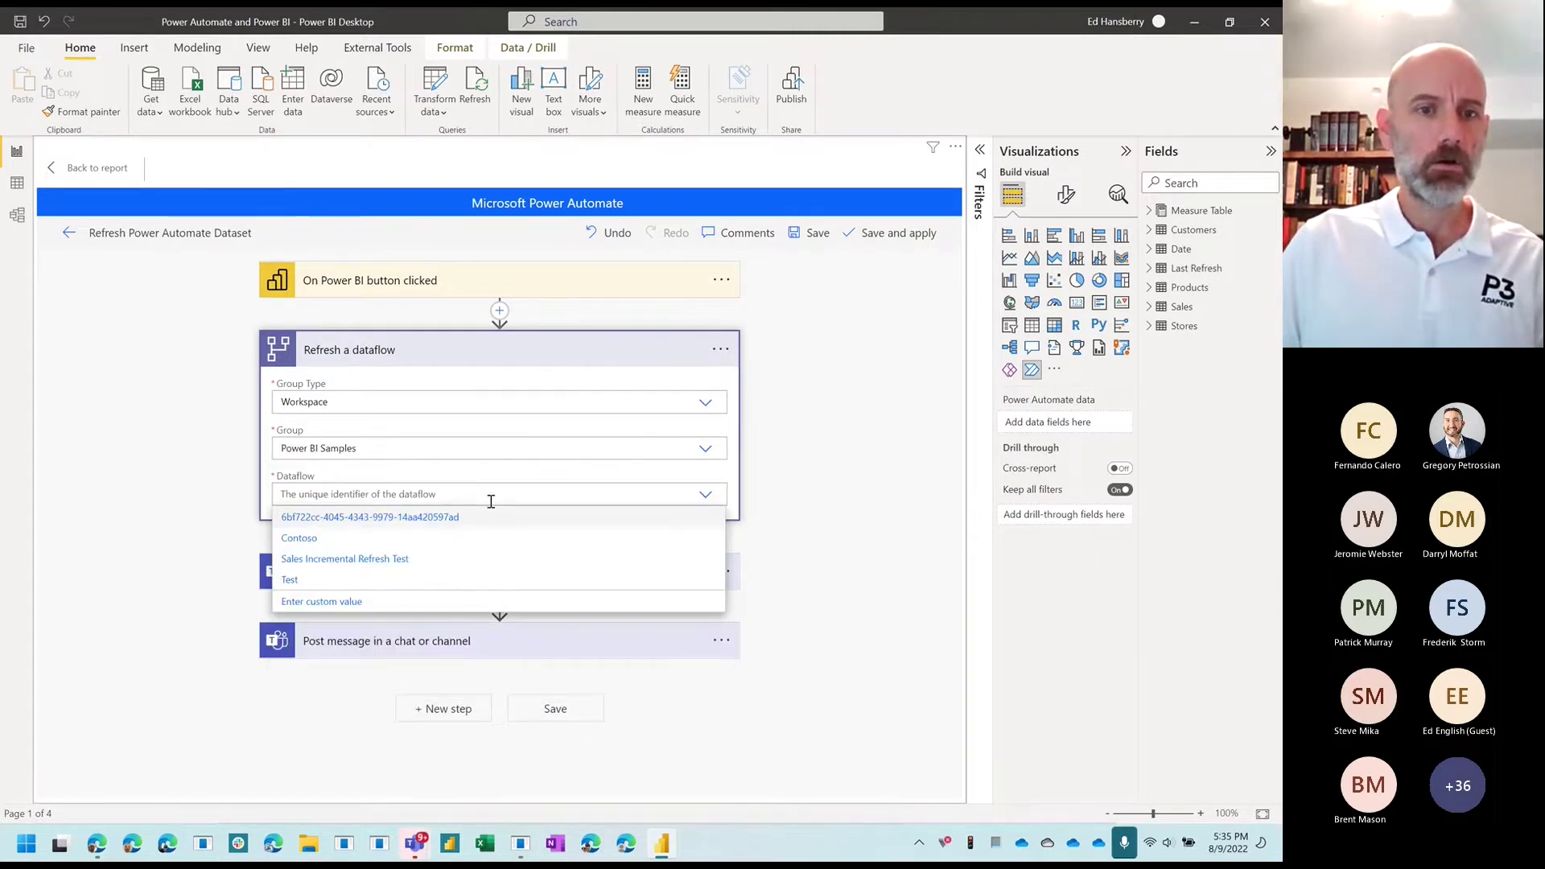
{"action": "left_click", "coordinate": [299, 538]}
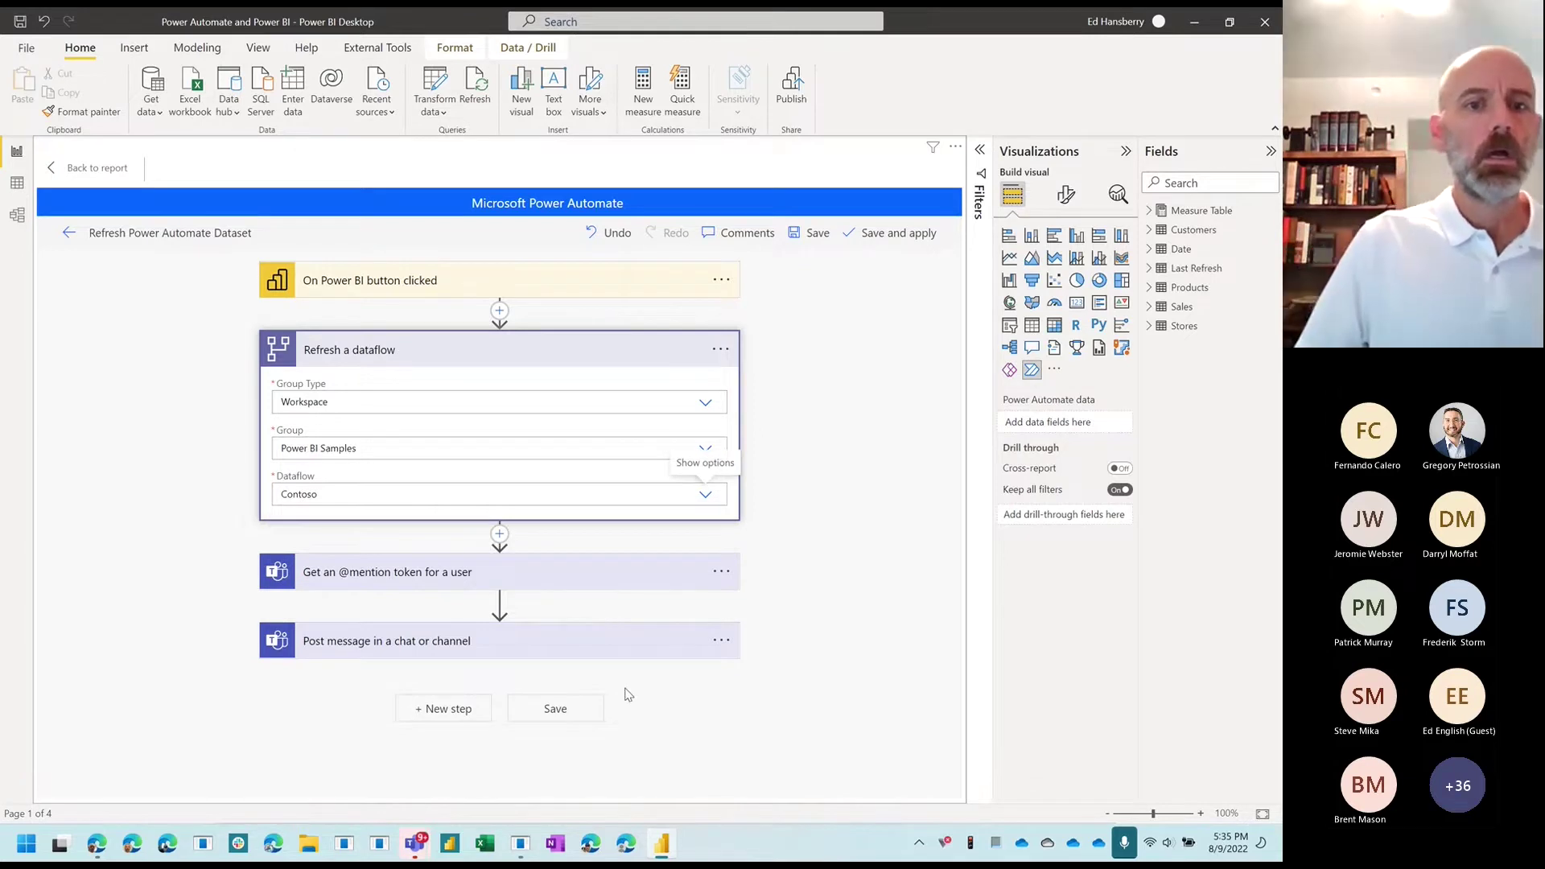
{"action": "left_click", "coordinate": [585, 581]}
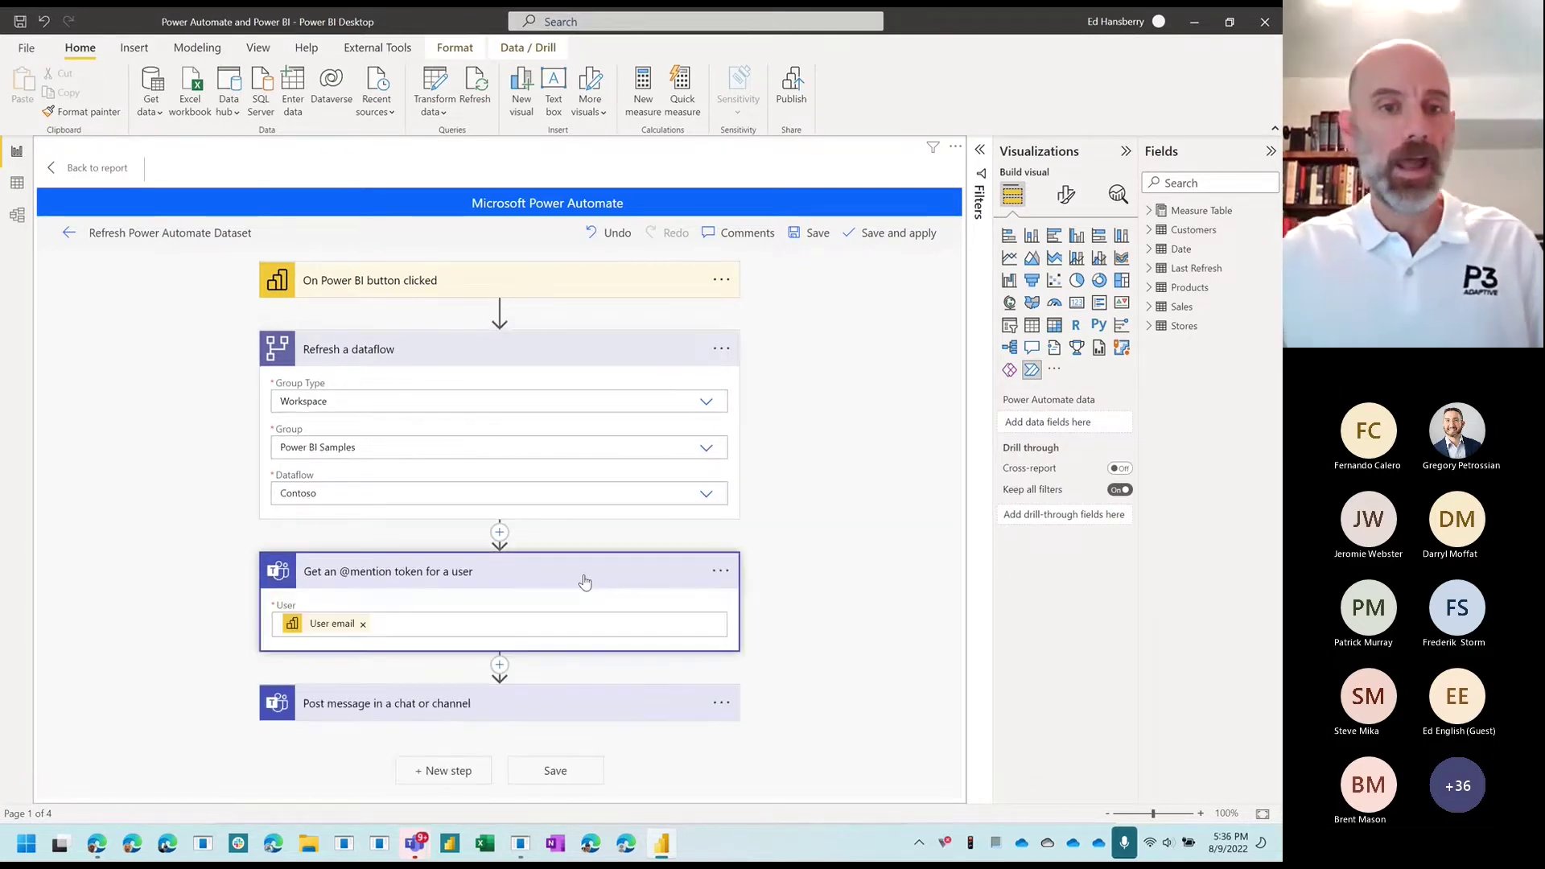
{"action": "left_click", "coordinate": [546, 727]}
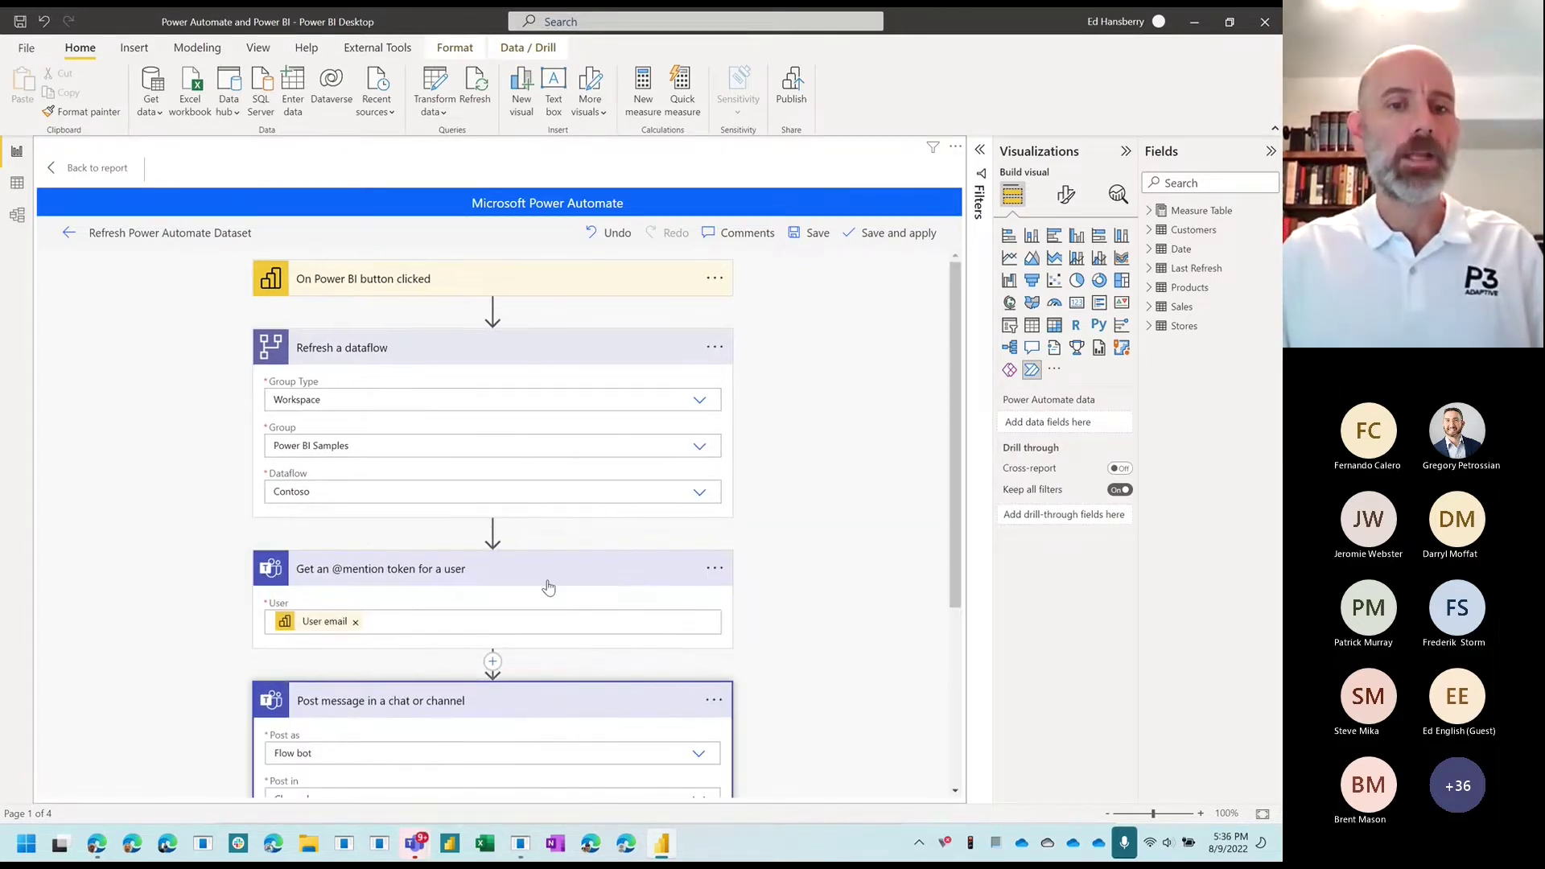
{"action": "scroll", "coordinate": [545, 587], "scroll_direction": "down", "scroll_amount": 3}
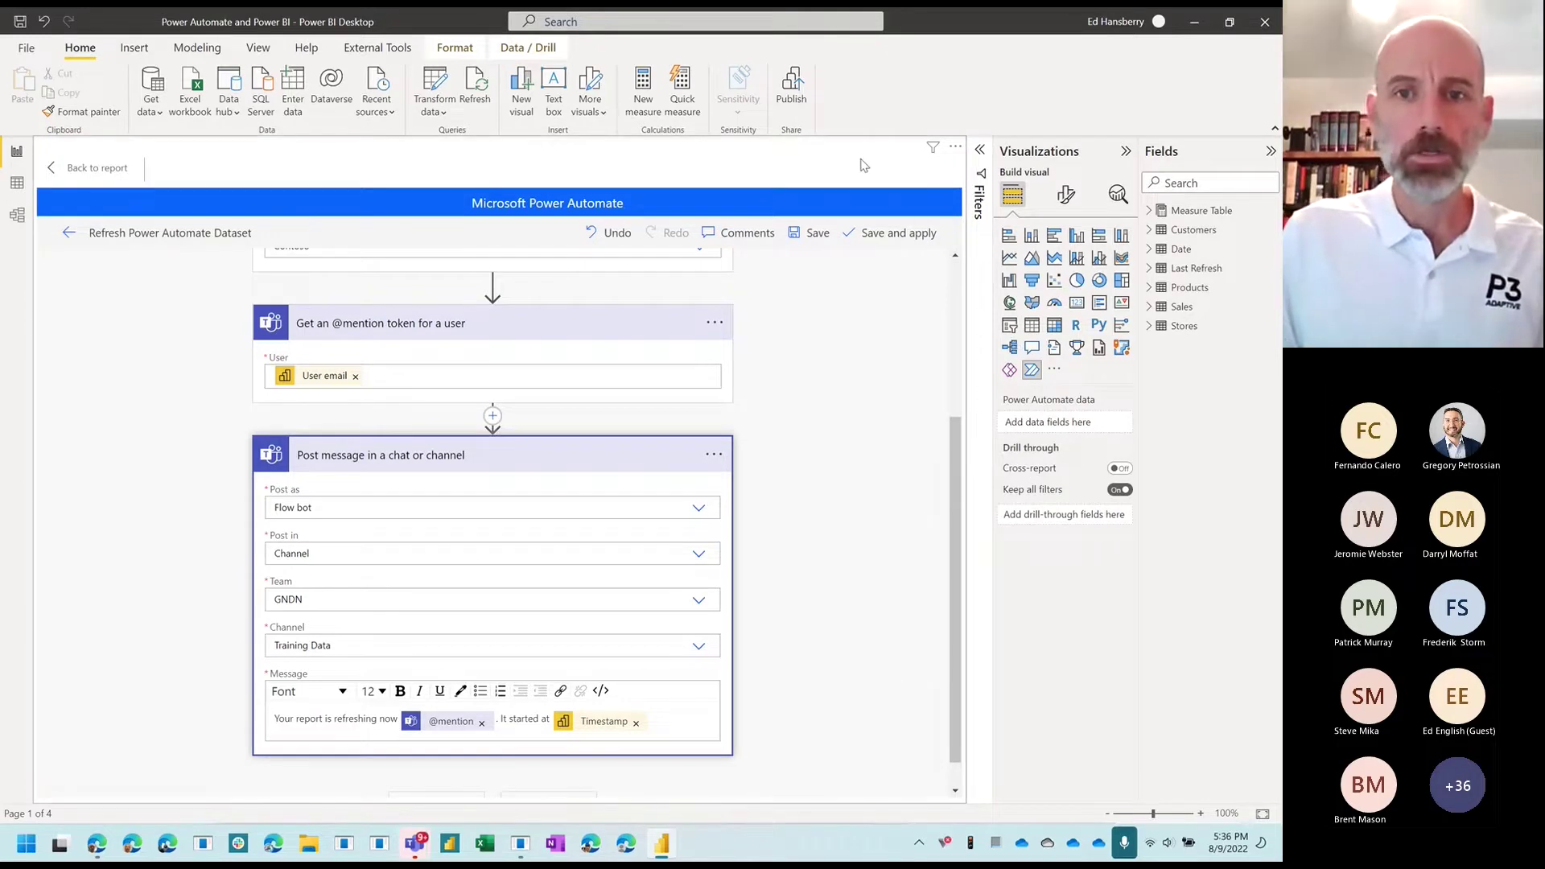
{"action": "left_click", "coordinate": [899, 239]}
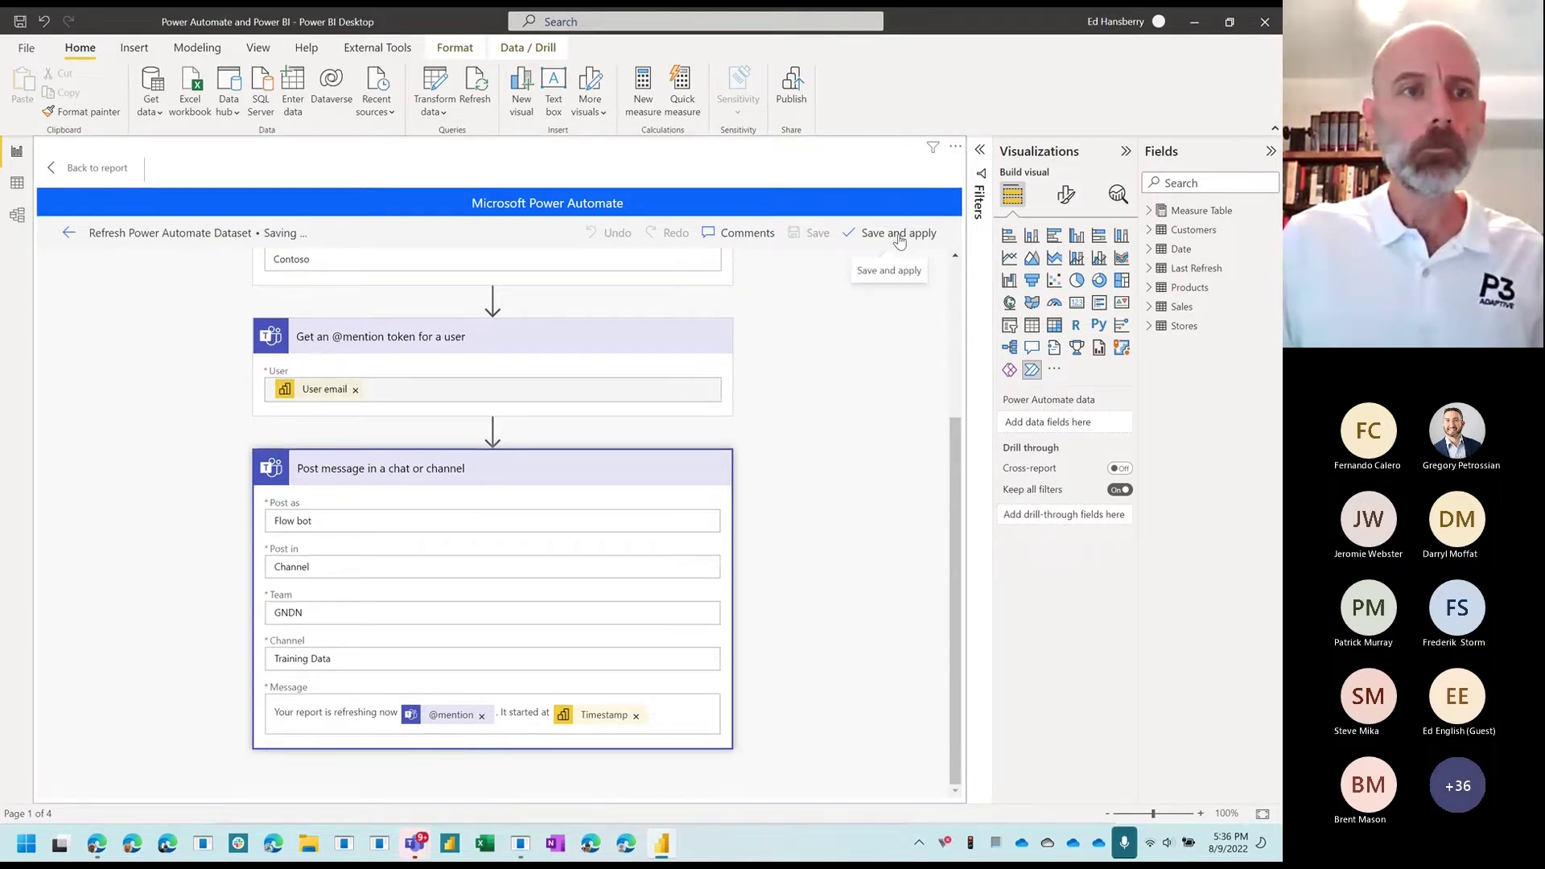
{"action": "left_click", "coordinate": [70, 239]}
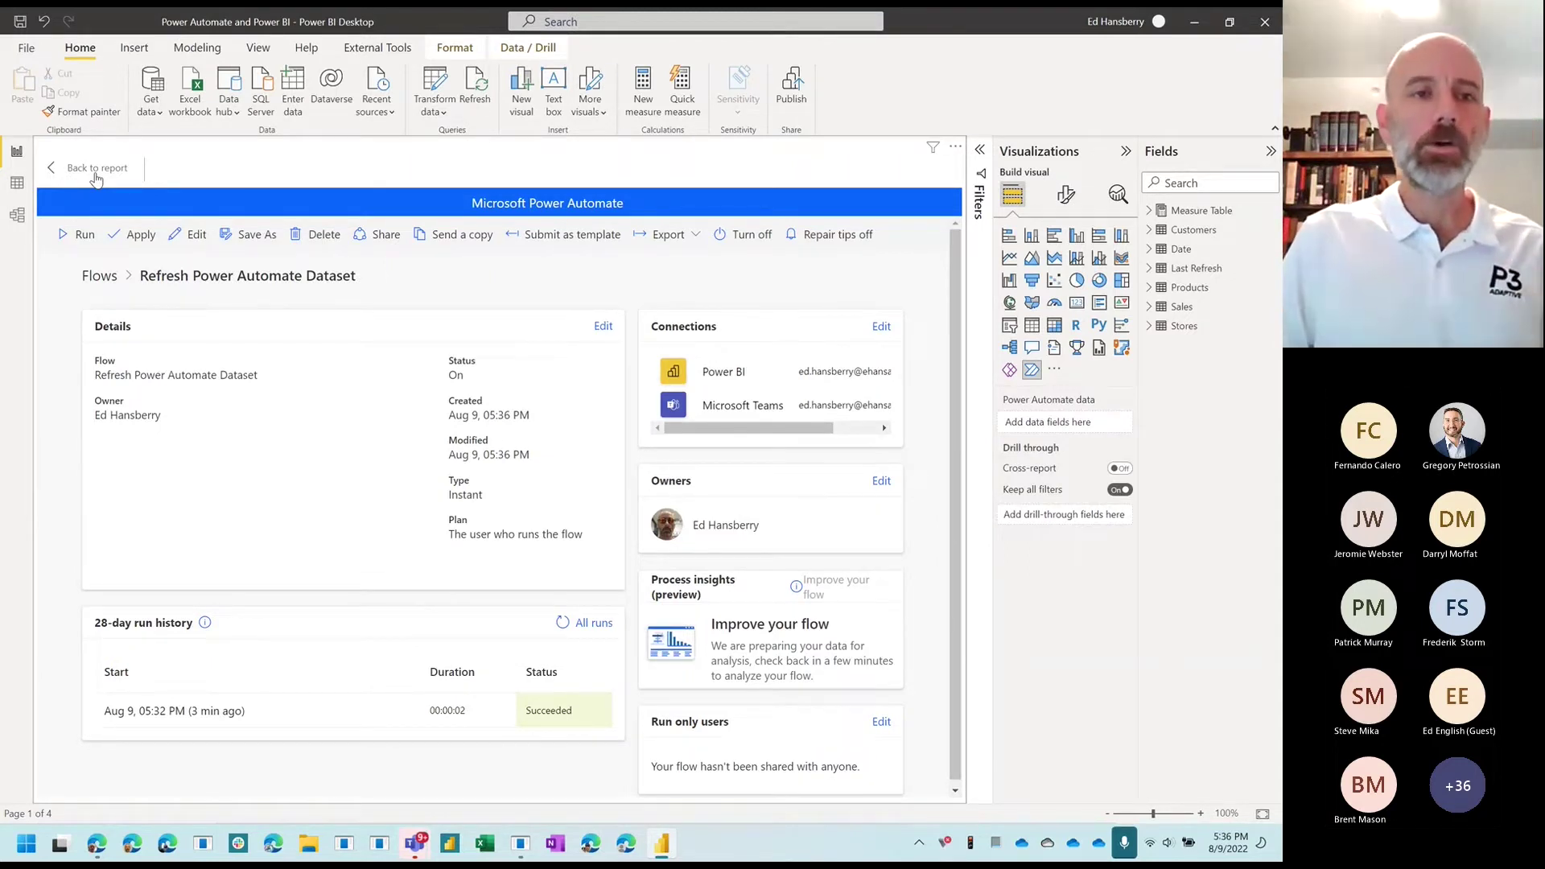
Step: Switch to Edge and show the Power Automate My flows page
{"action": "left_click", "coordinate": [97, 843]}
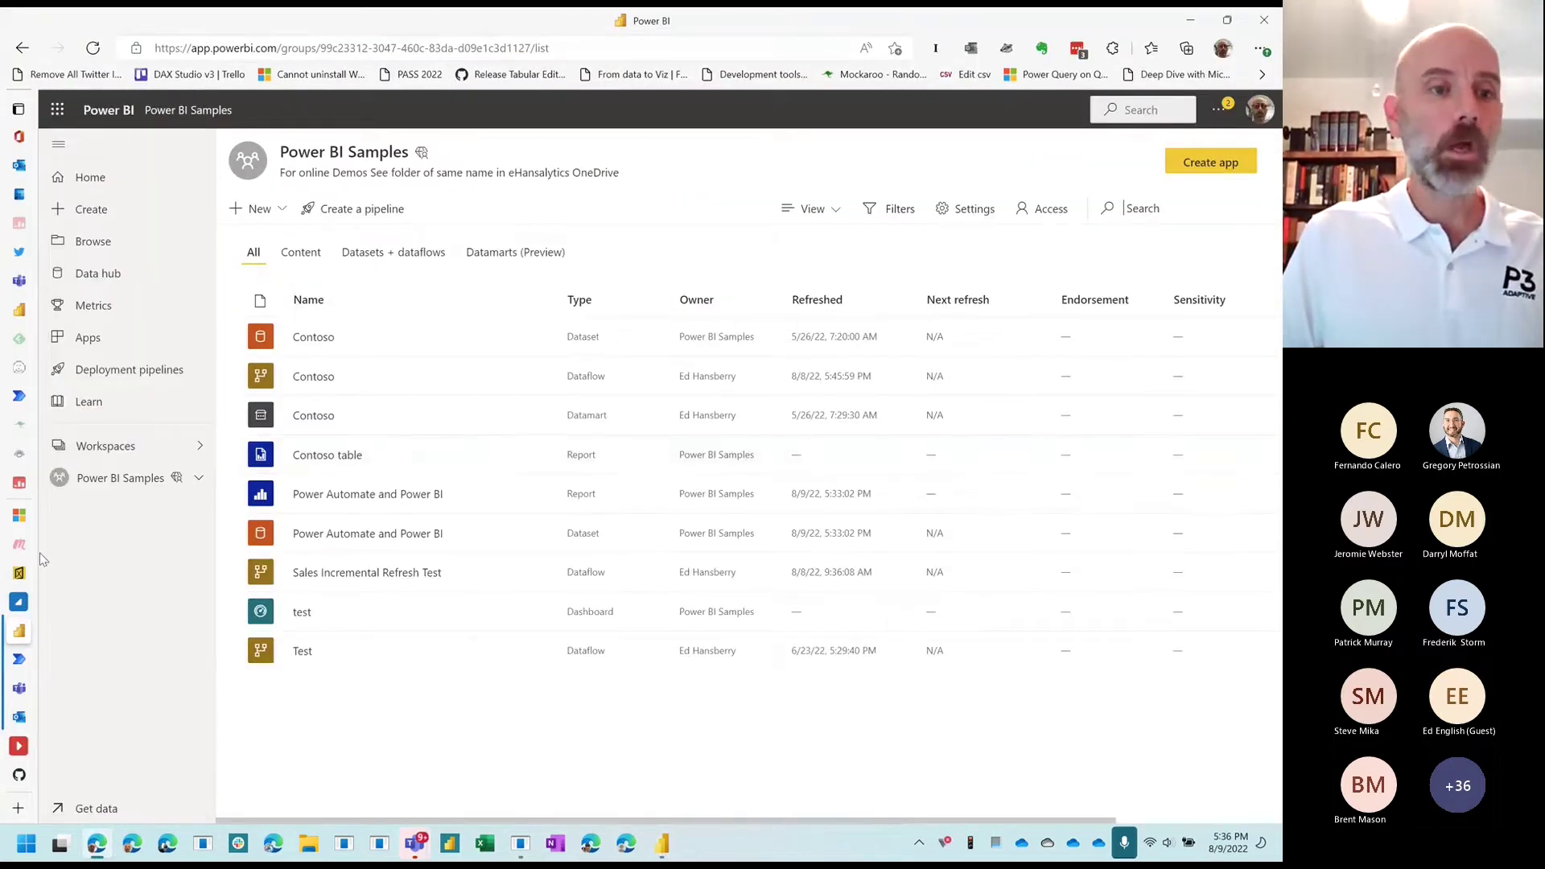
{"action": "left_click", "coordinate": [32, 659]}
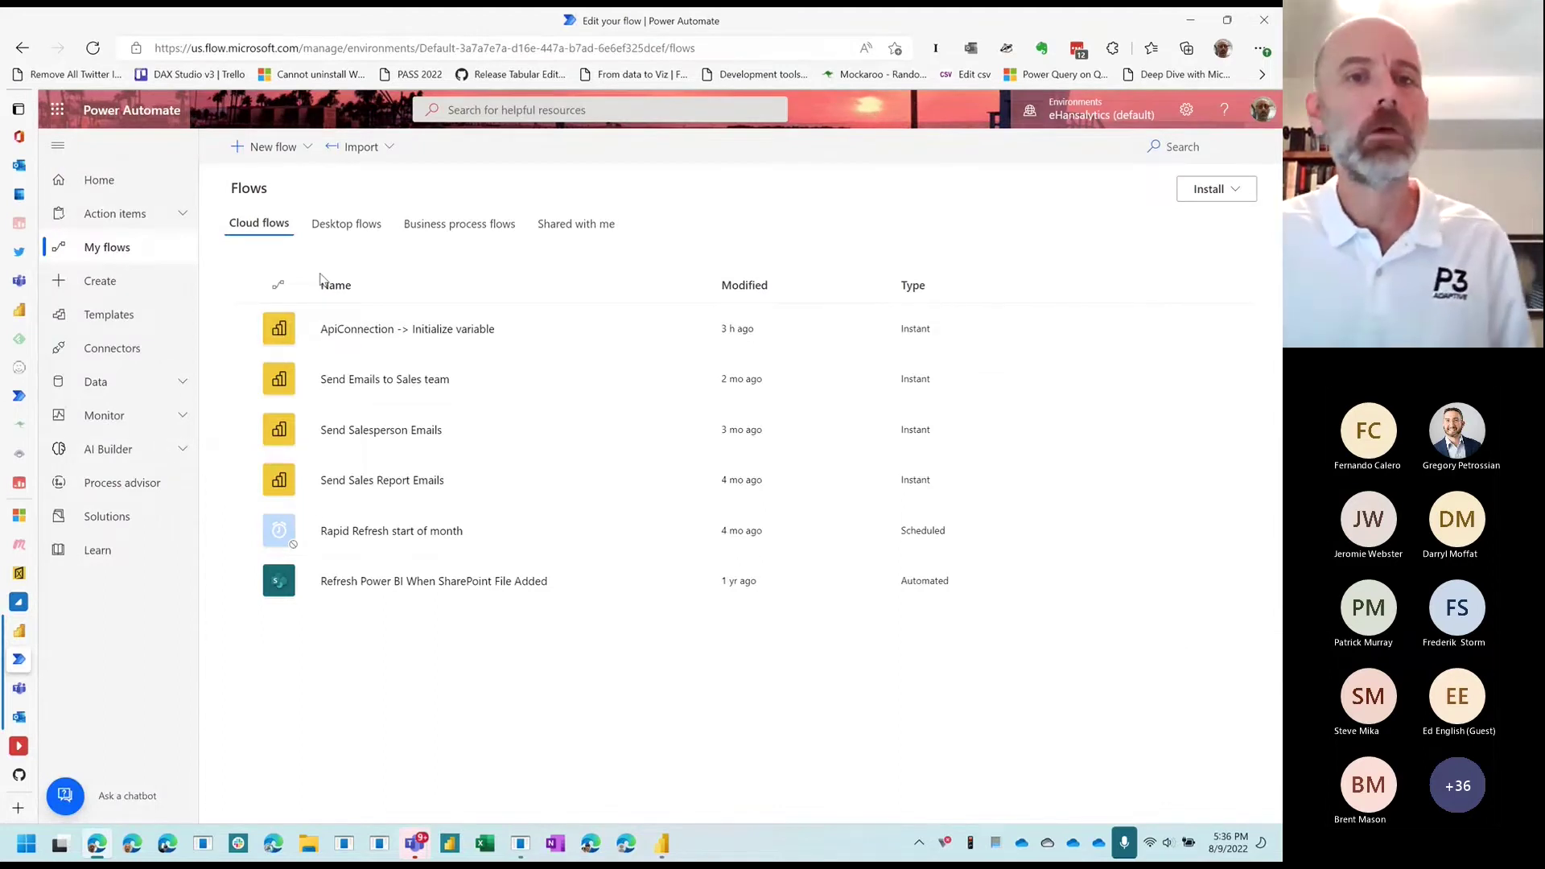
Step: Start a new instant cloud flow and skip the guided setup
{"action": "left_click", "coordinate": [270, 147]}
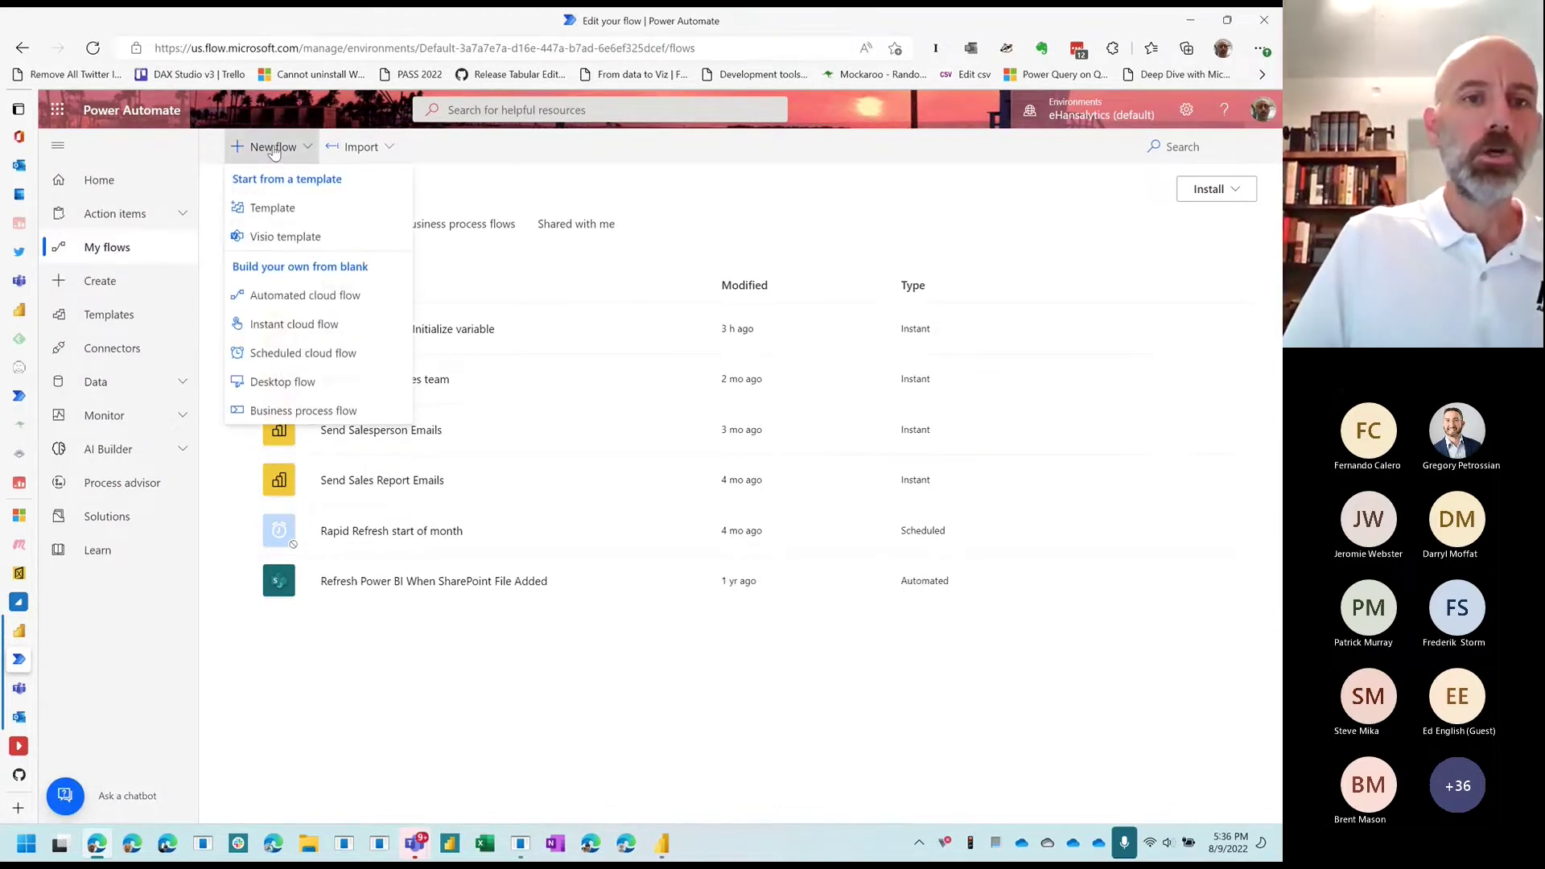
{"action": "left_click", "coordinate": [278, 323]}
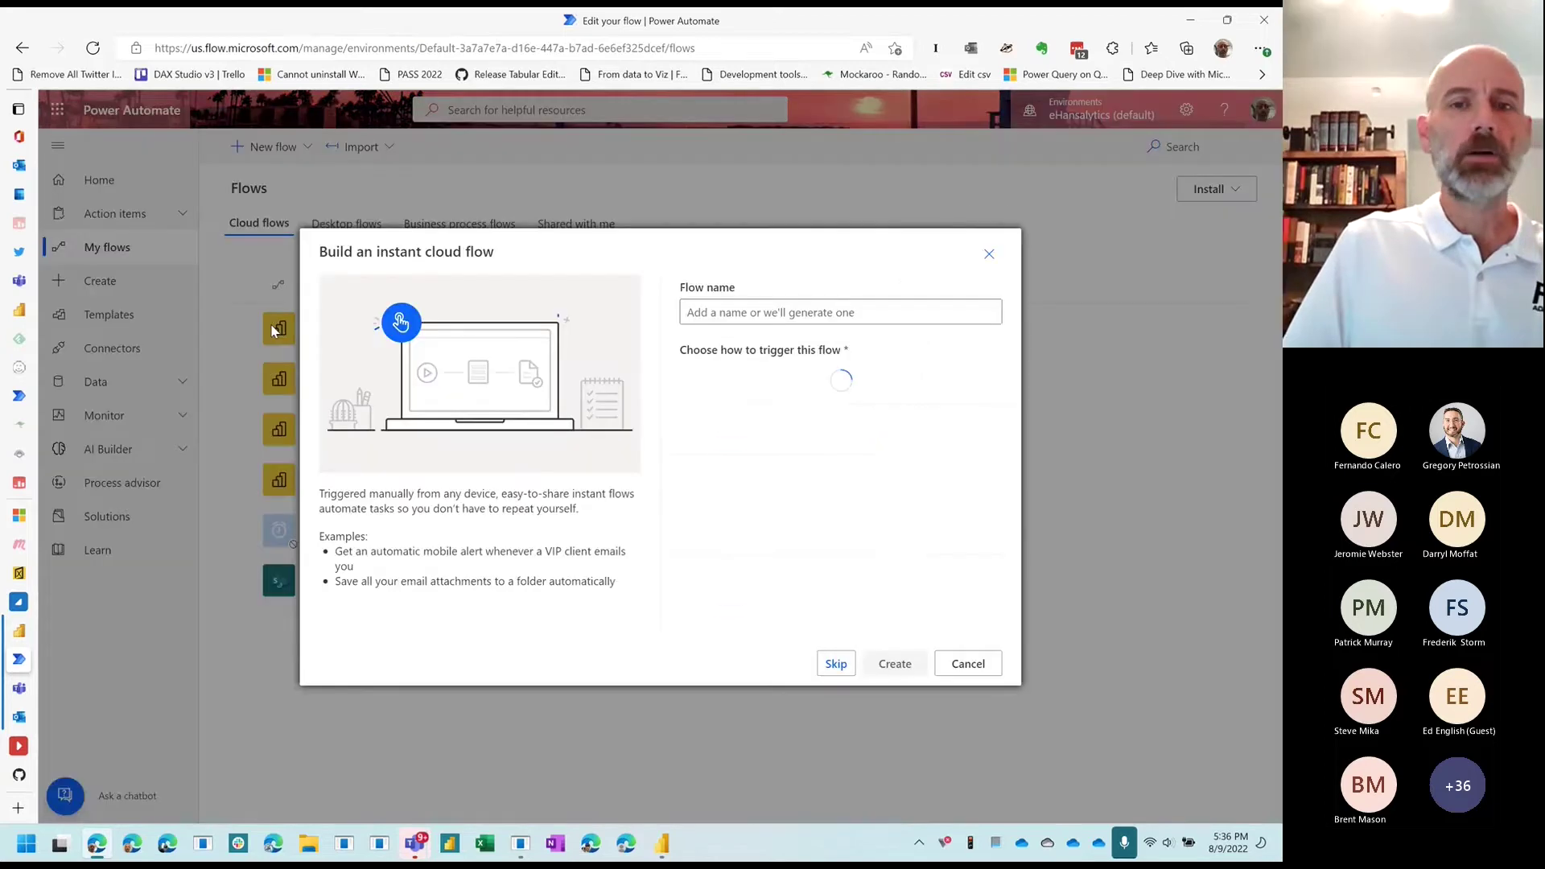
{"action": "left_click", "coordinate": [834, 664]}
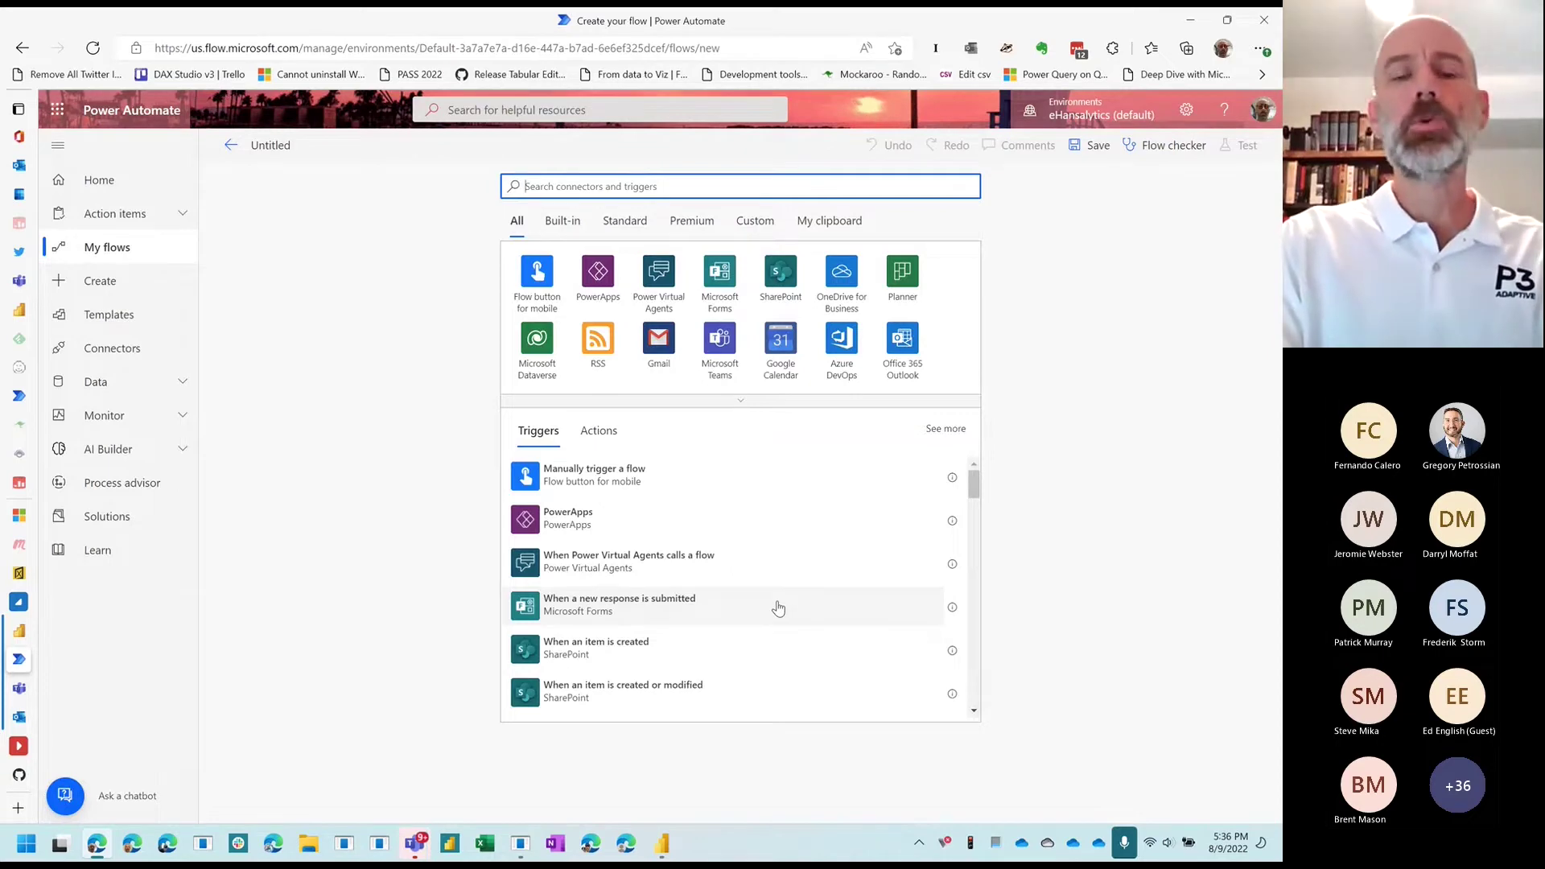
Step: Search the connectors and triggers for dataflow to find the Power BI dataflow triggers
{"action": "type", "text": "data"}
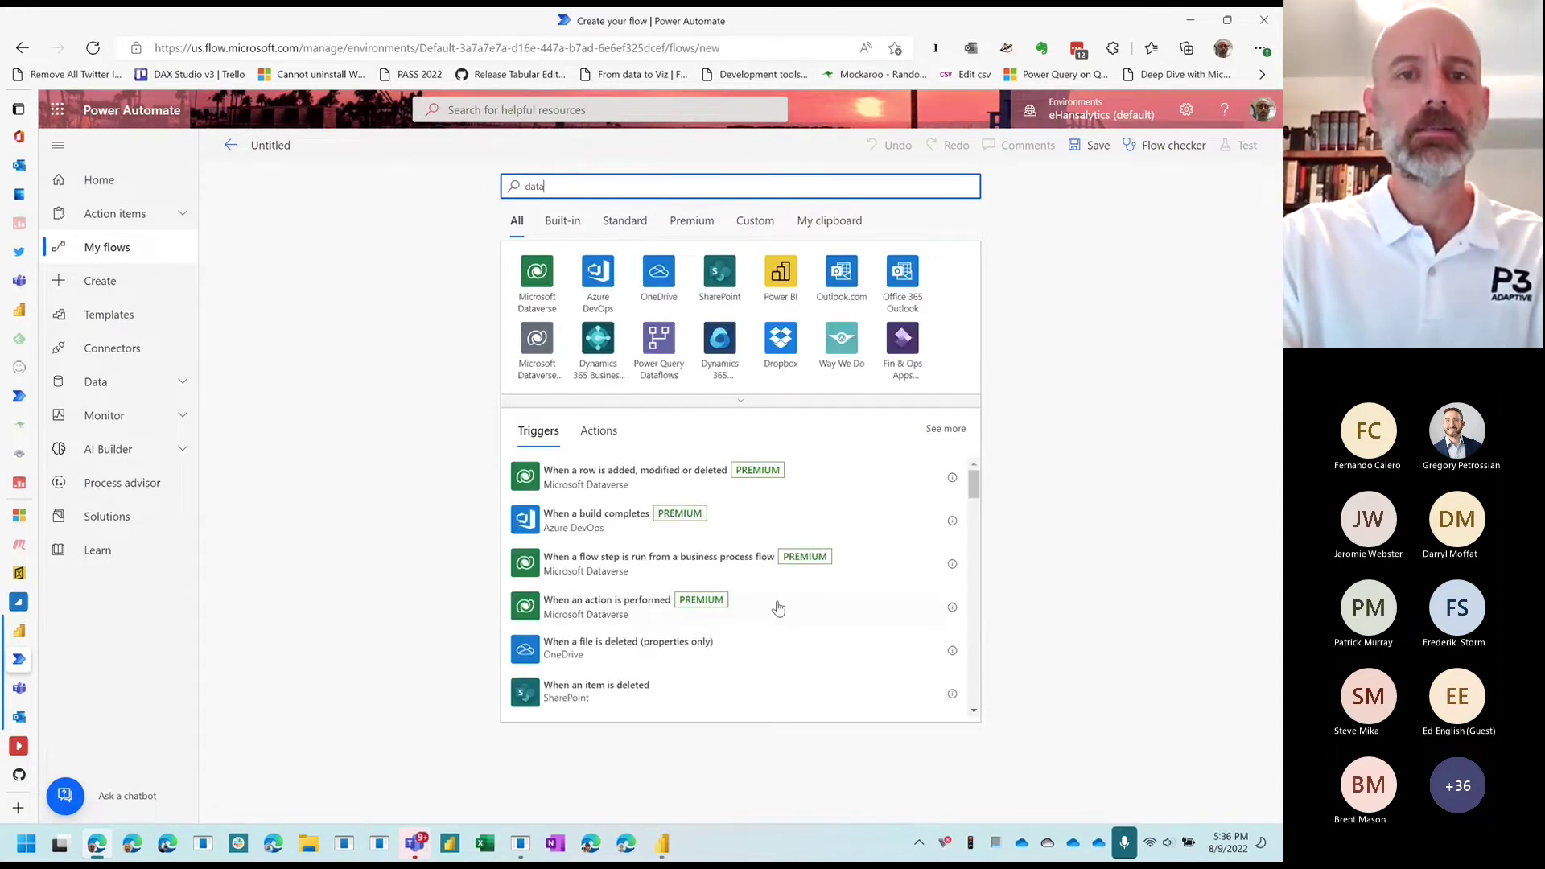
{"action": "type", "text": "set"}
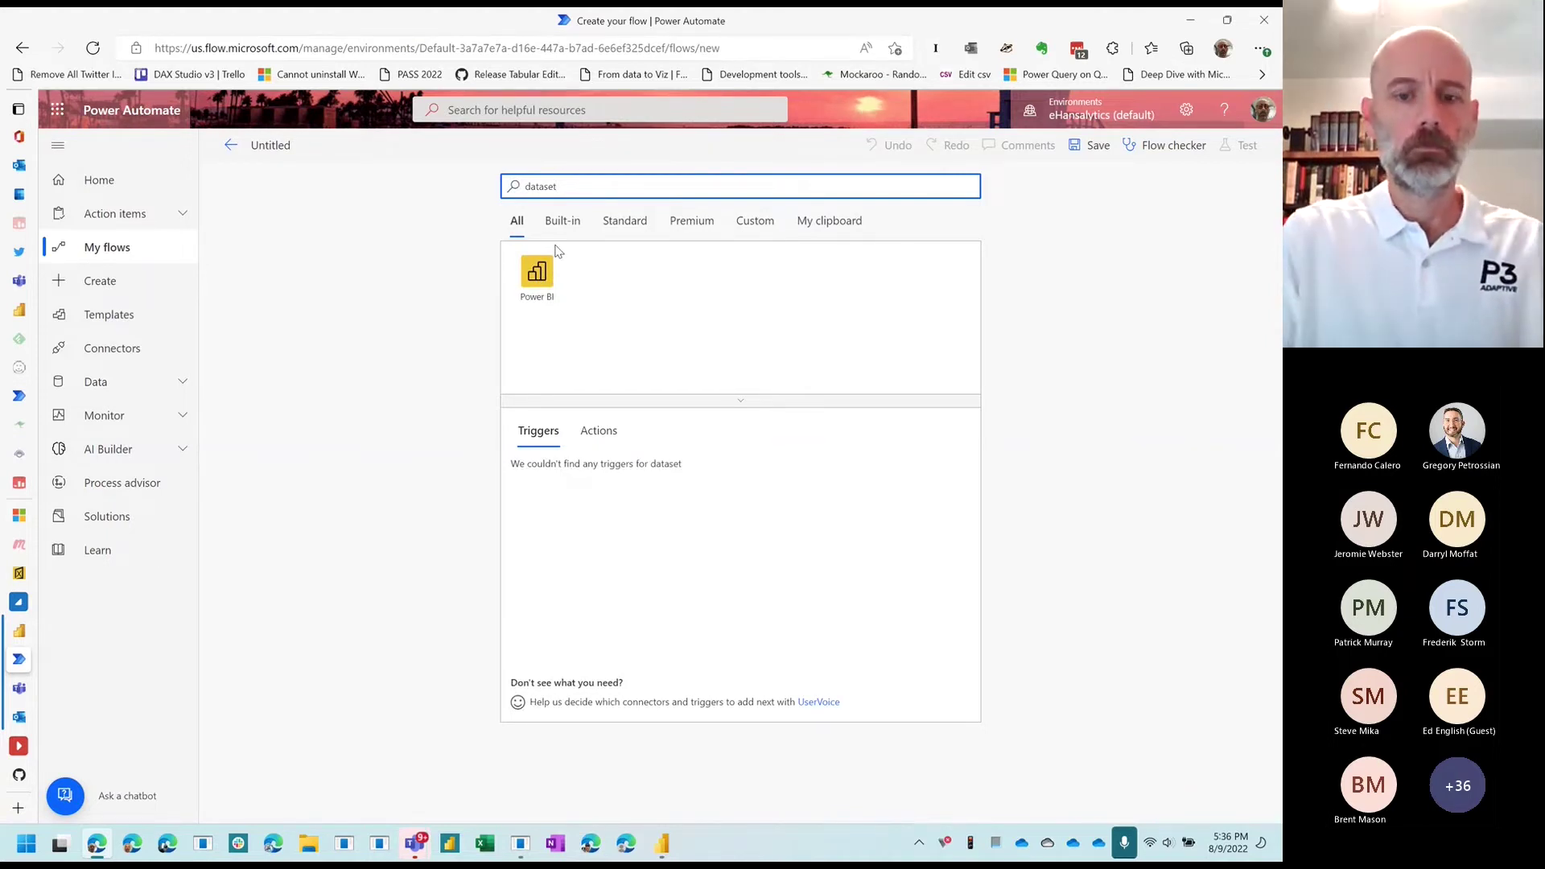
{"action": "left_click", "coordinate": [537, 273]}
{"action": "type", "text": "dataflo"}
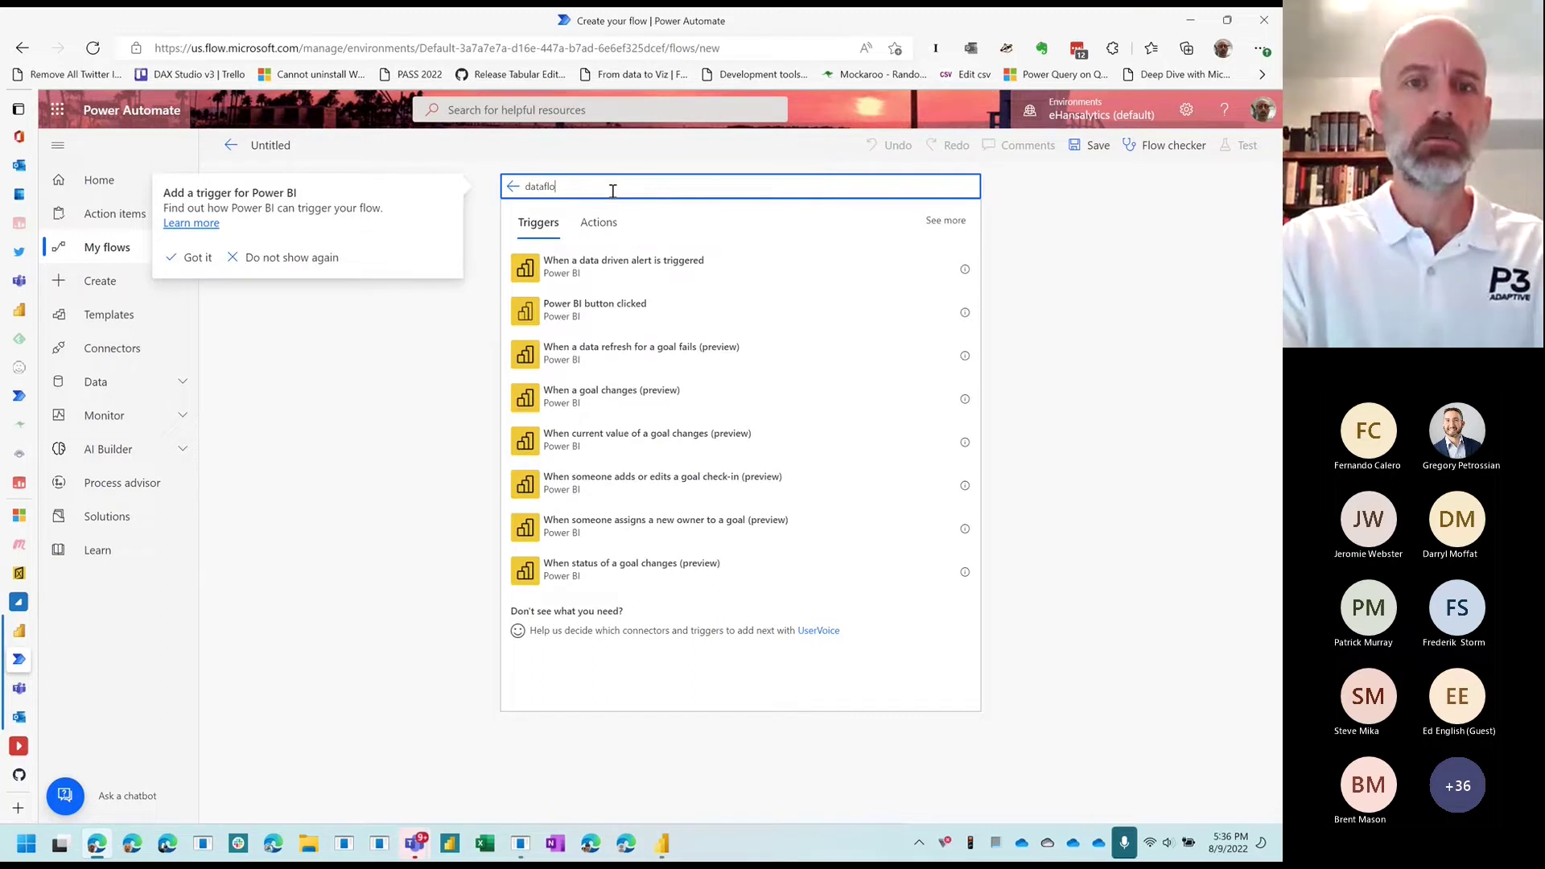
{"action": "type", "text": "was"}
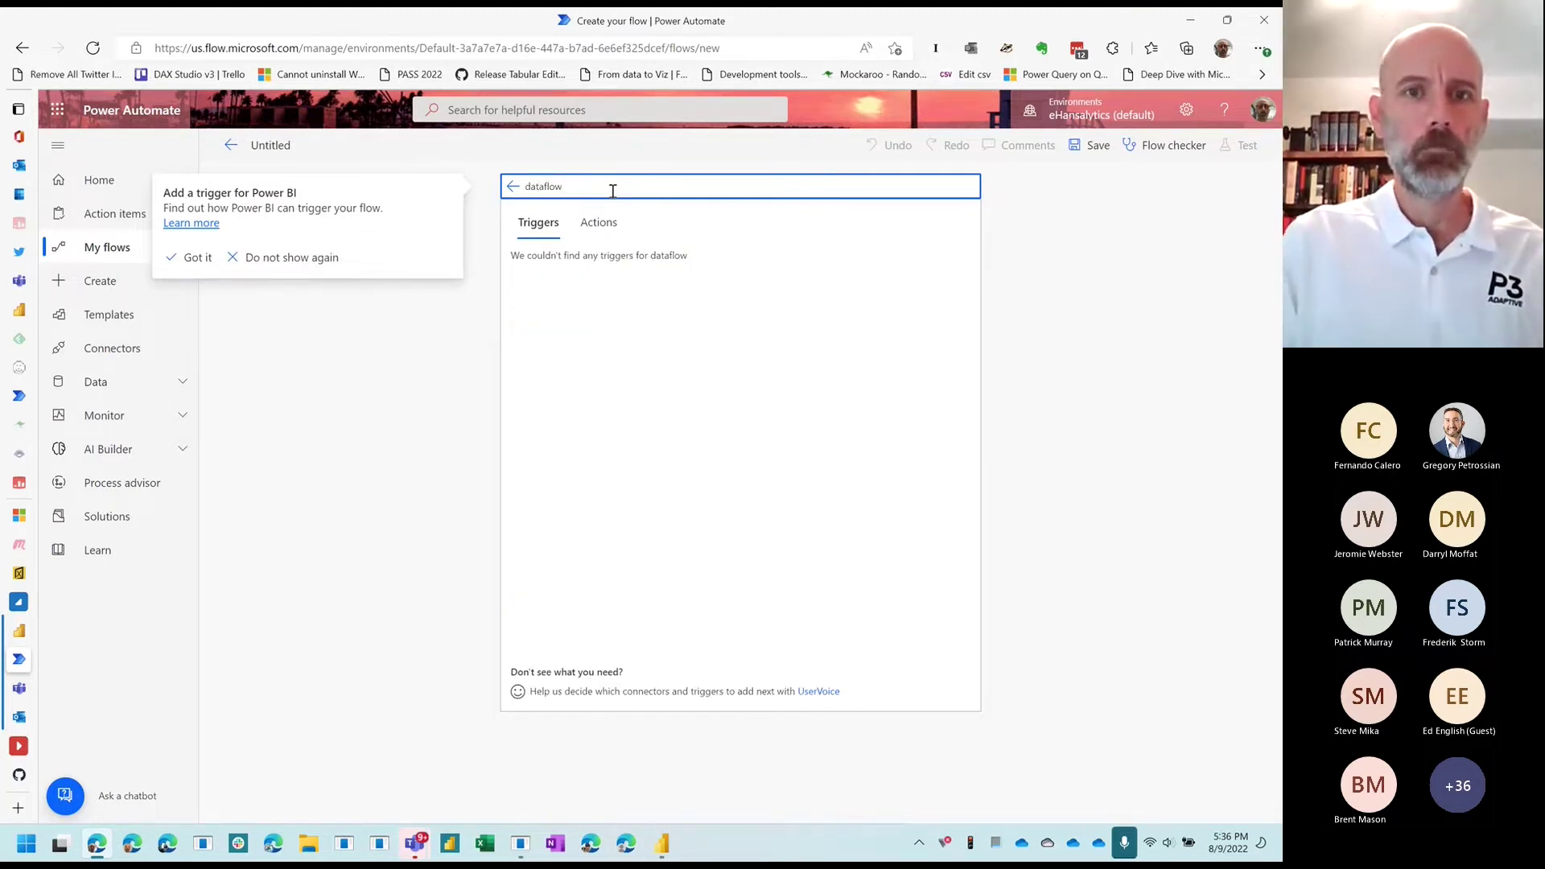
{"action": "key", "text": "BackSpace"}
{"action": "key", "text": "BackSpace"}
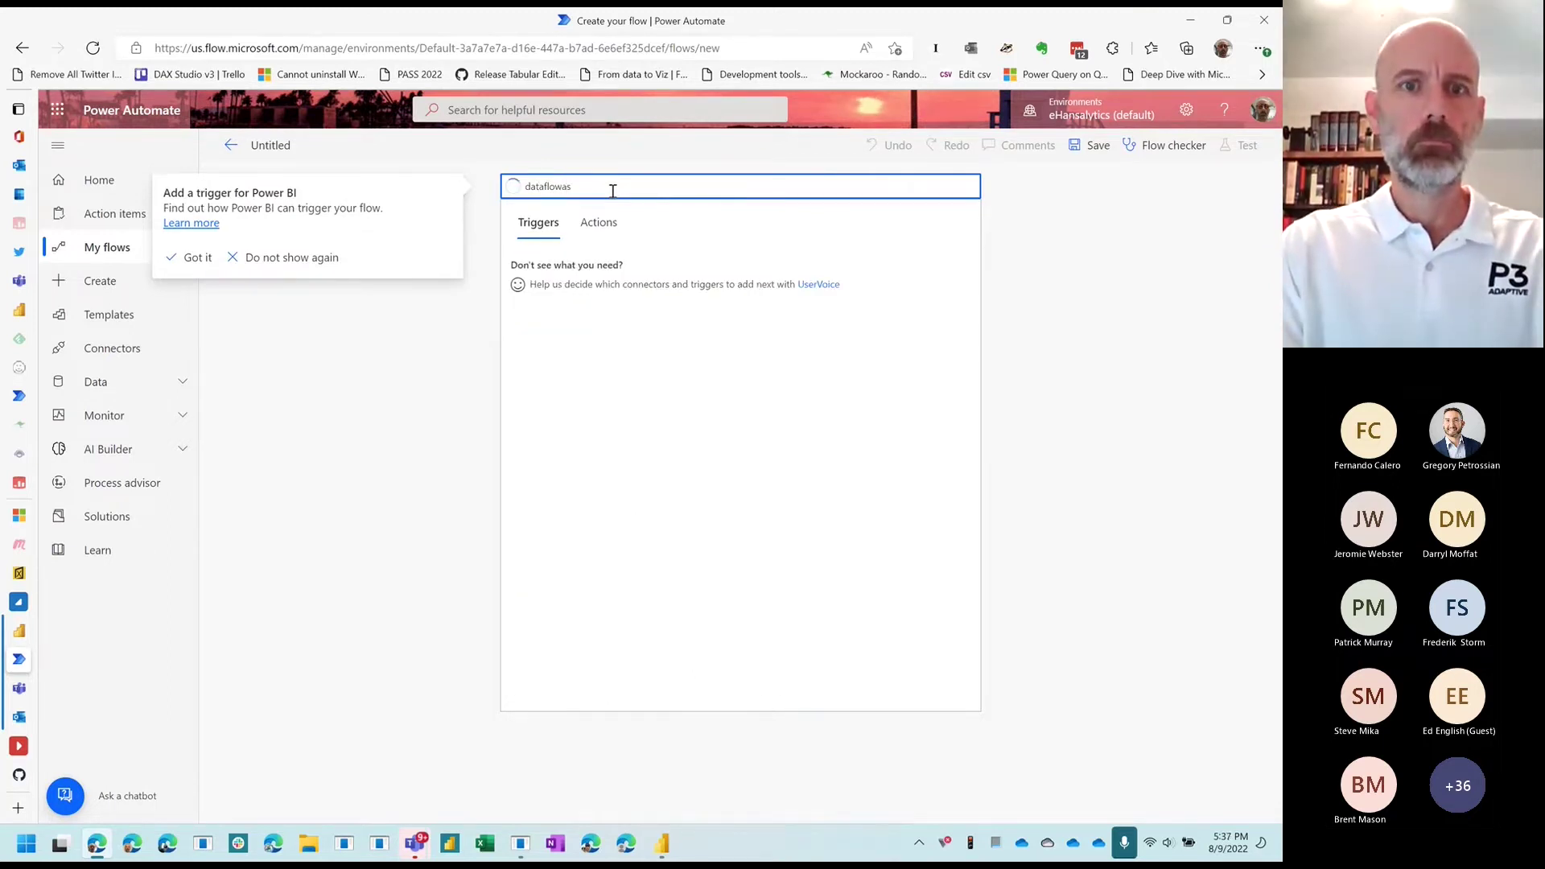
{"action": "type", "text": "s"}
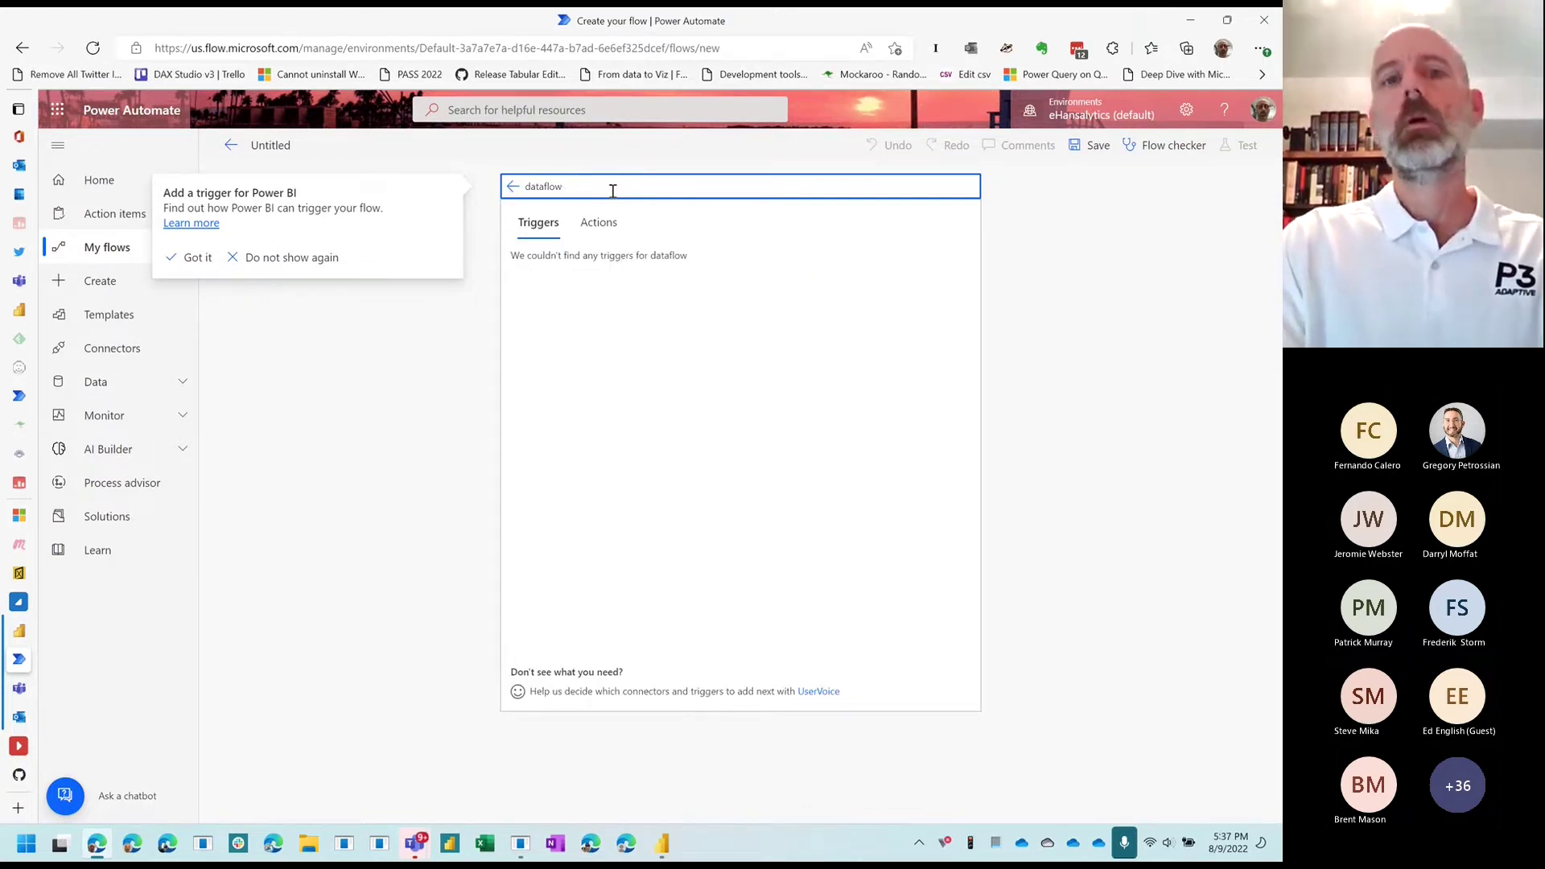
{"action": "key", "text": "BackSpace"}
{"action": "key", "text": "BackSpace"}
{"action": "key", "text": "BackSpace"}
{"action": "key", "text": "BackSpace"}
{"action": "key", "text": "BackSpace"}
{"action": "key", "text": "BackSpace"}
{"action": "key", "text": "BackSpace"}
{"action": "key", "text": "BackSpace"}
{"action": "key", "text": "BackSpace"}
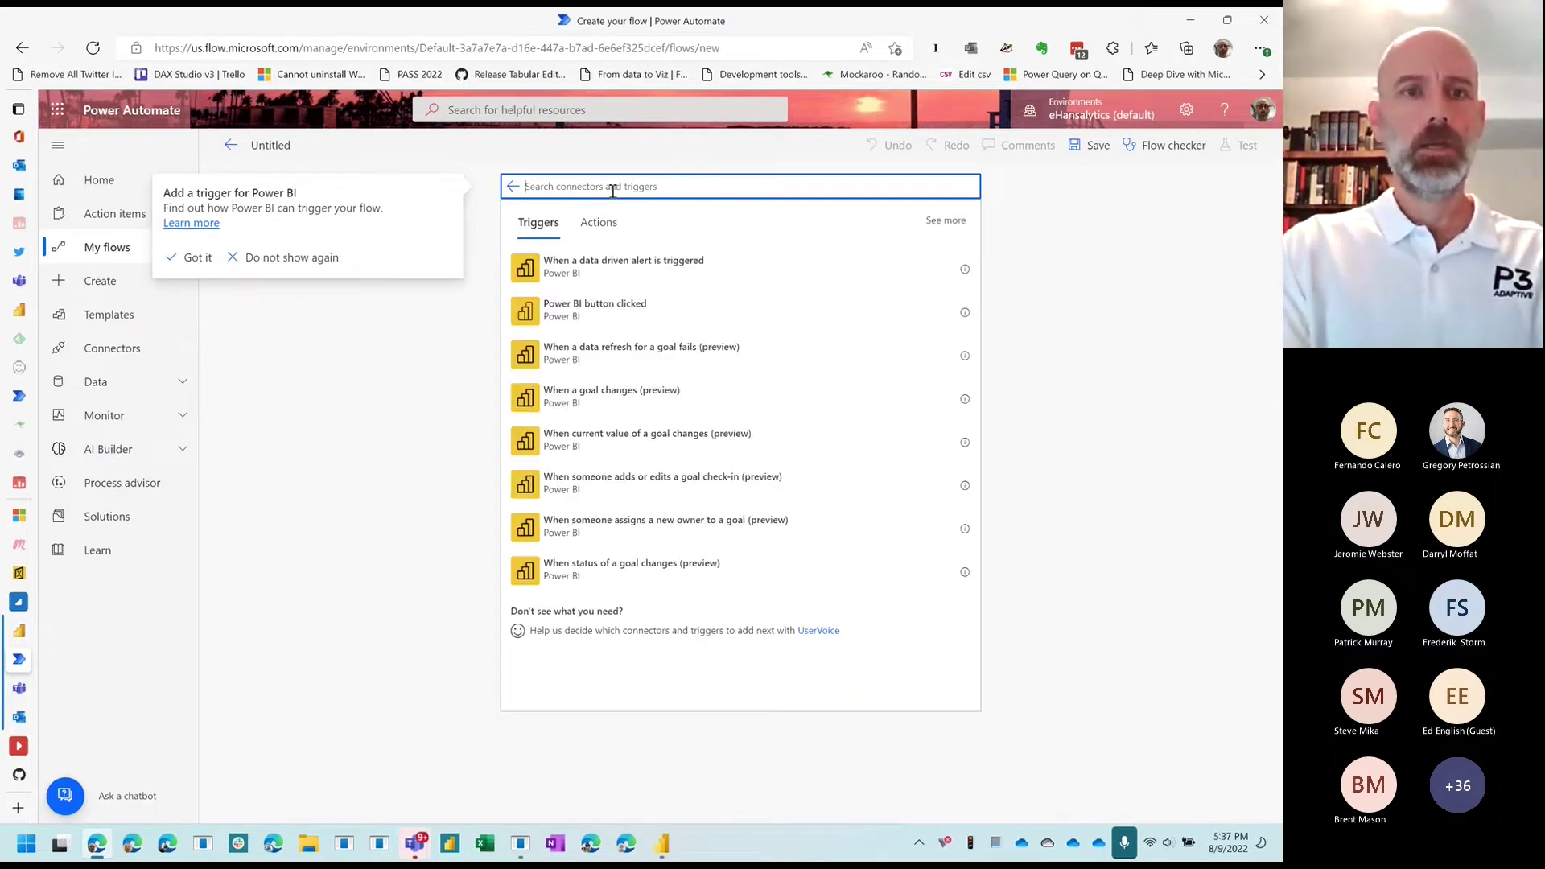
{"action": "type", "text": "data"}
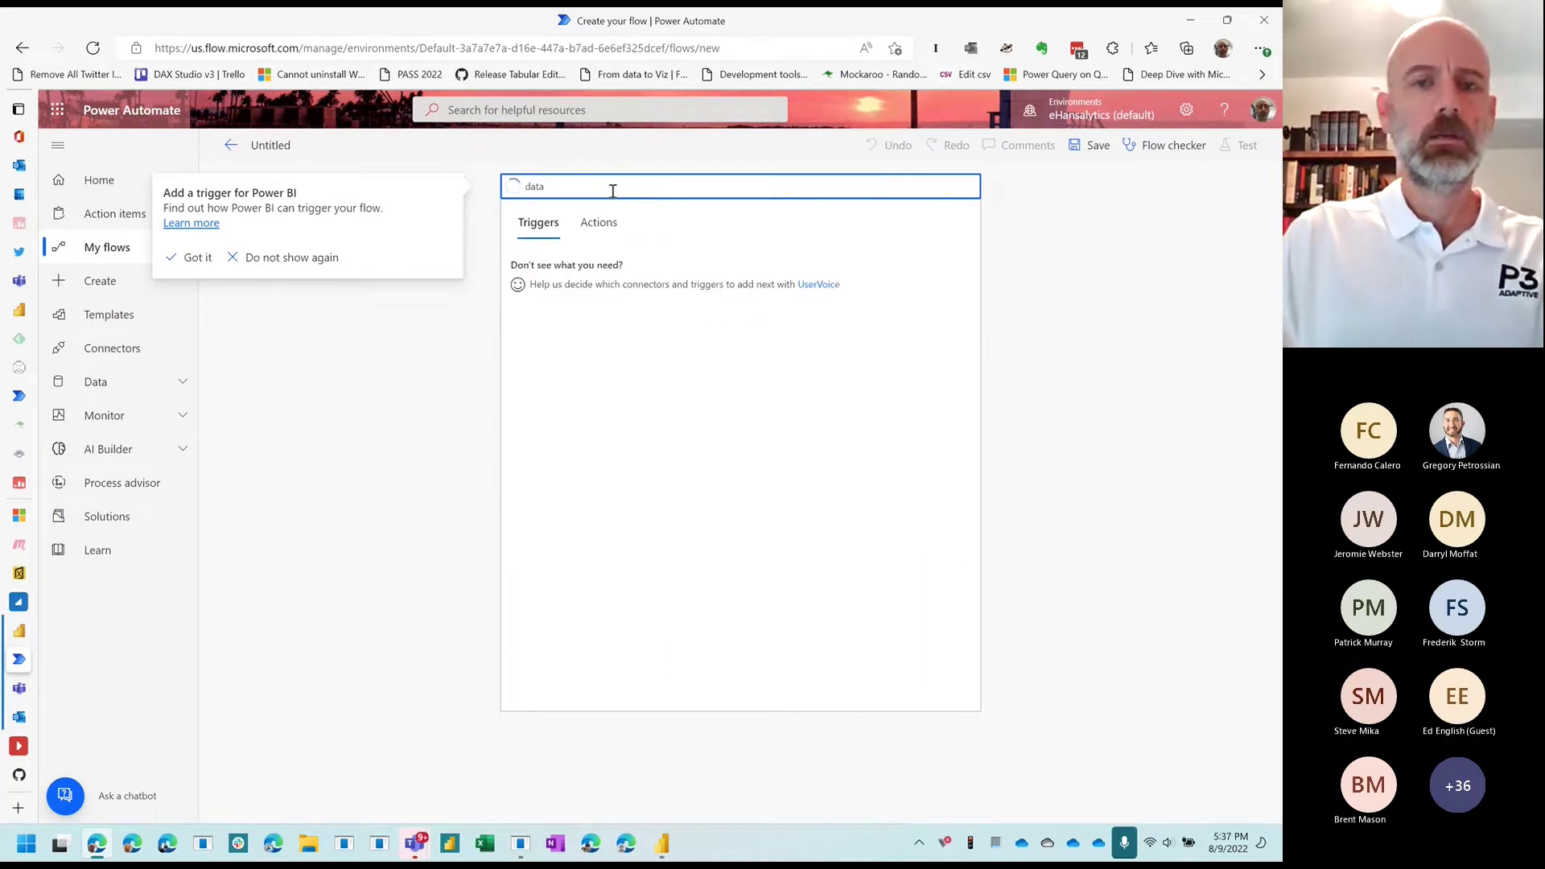
{"action": "left_click", "coordinate": [512, 187]}
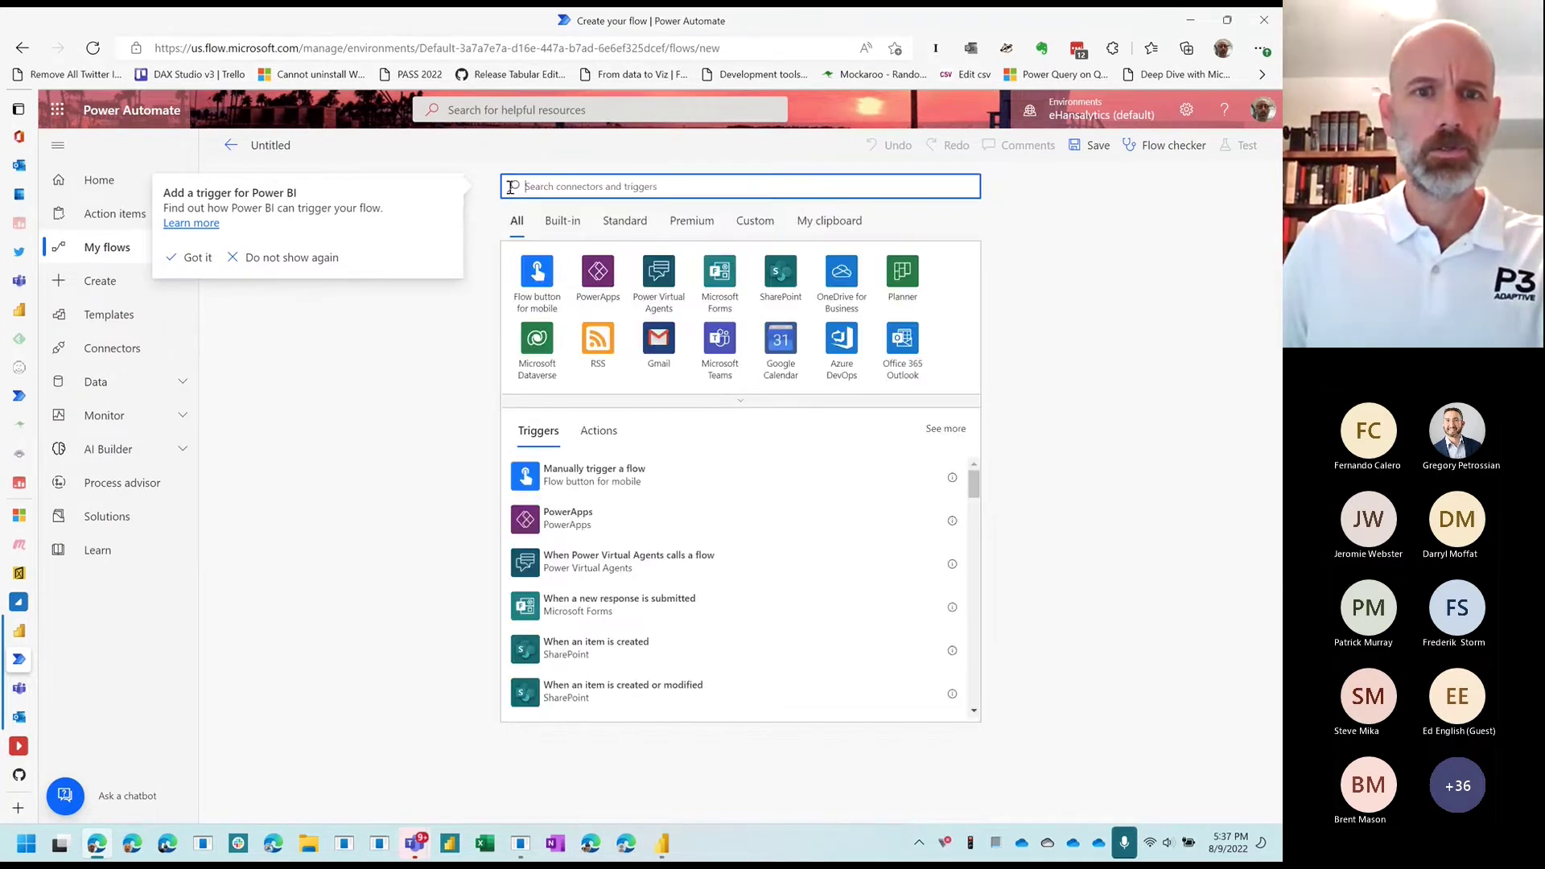
{"action": "type", "text": "data"}
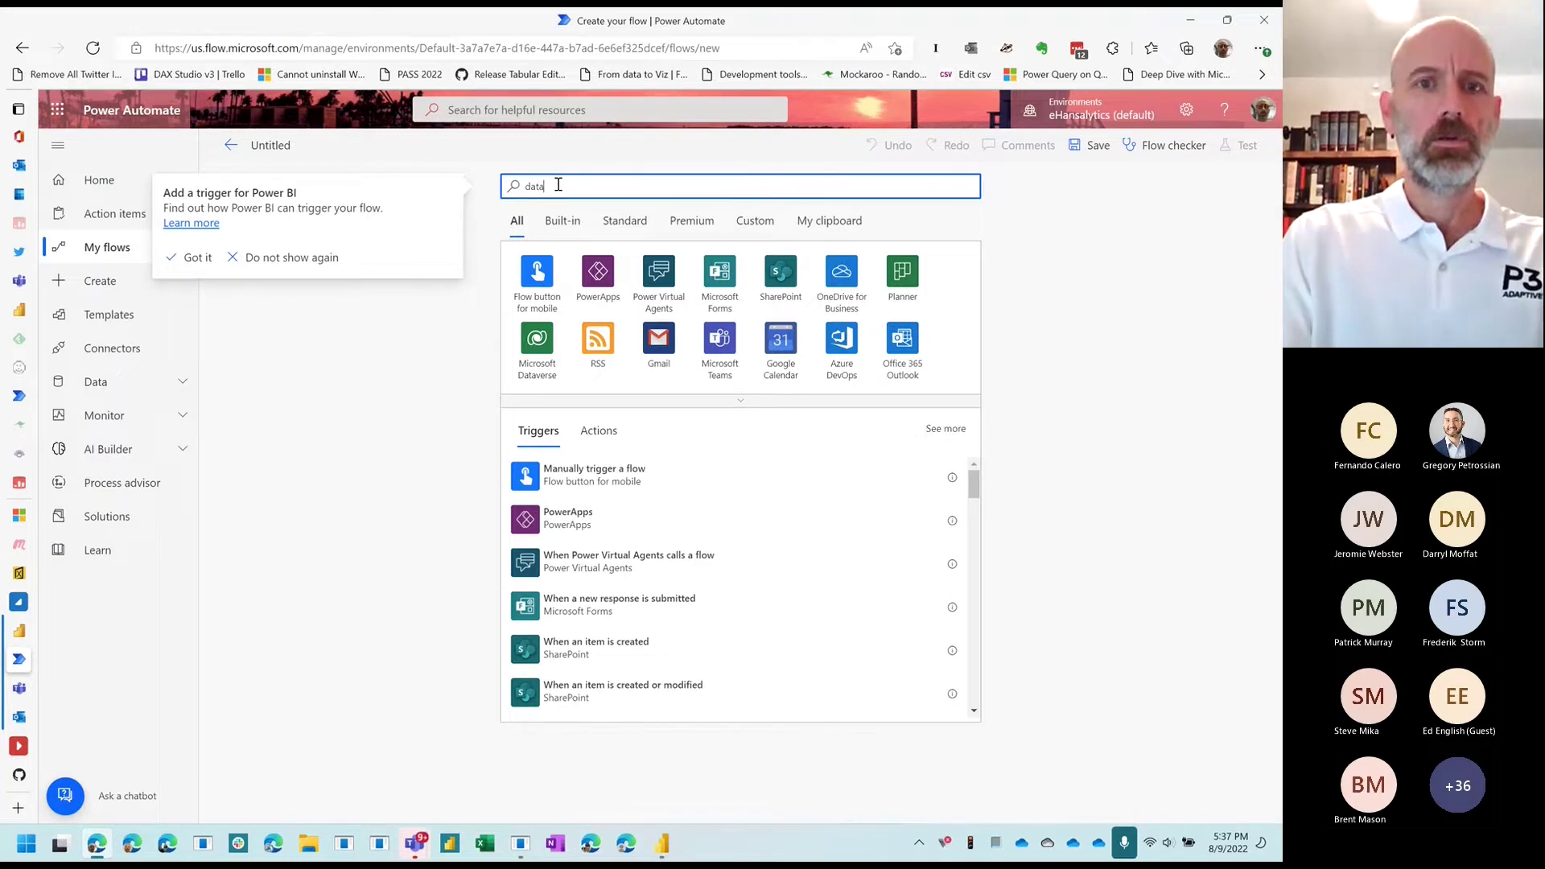
{"action": "type", "text": "flow"}
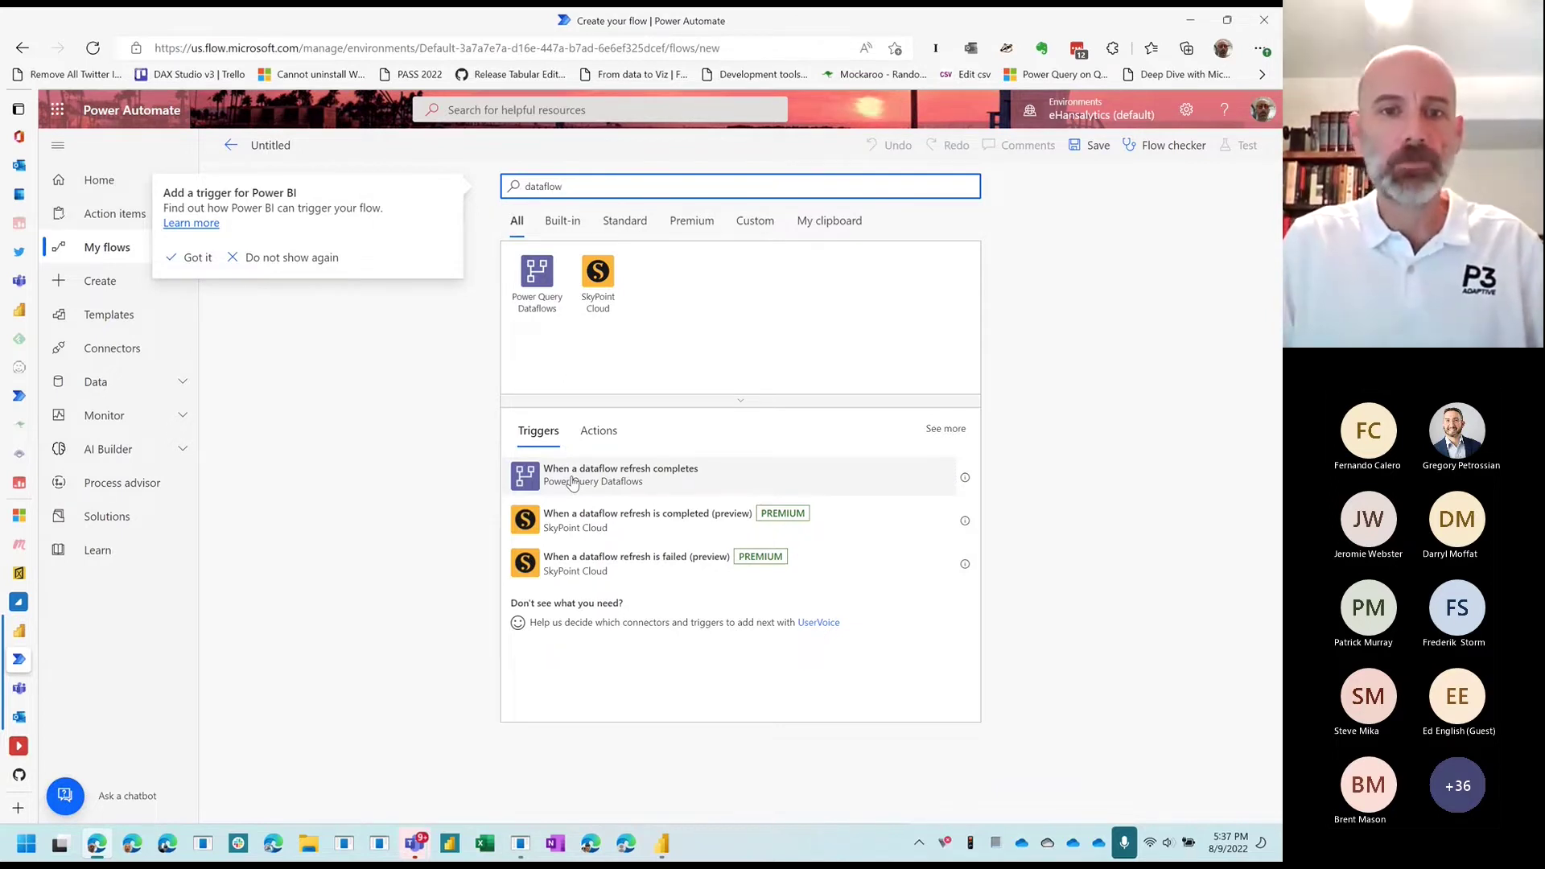
Step: Use the When a dataflow refresh completes trigger for Workspace Power BI Samples, dataflow Contoso
{"action": "left_click", "coordinate": [572, 475]}
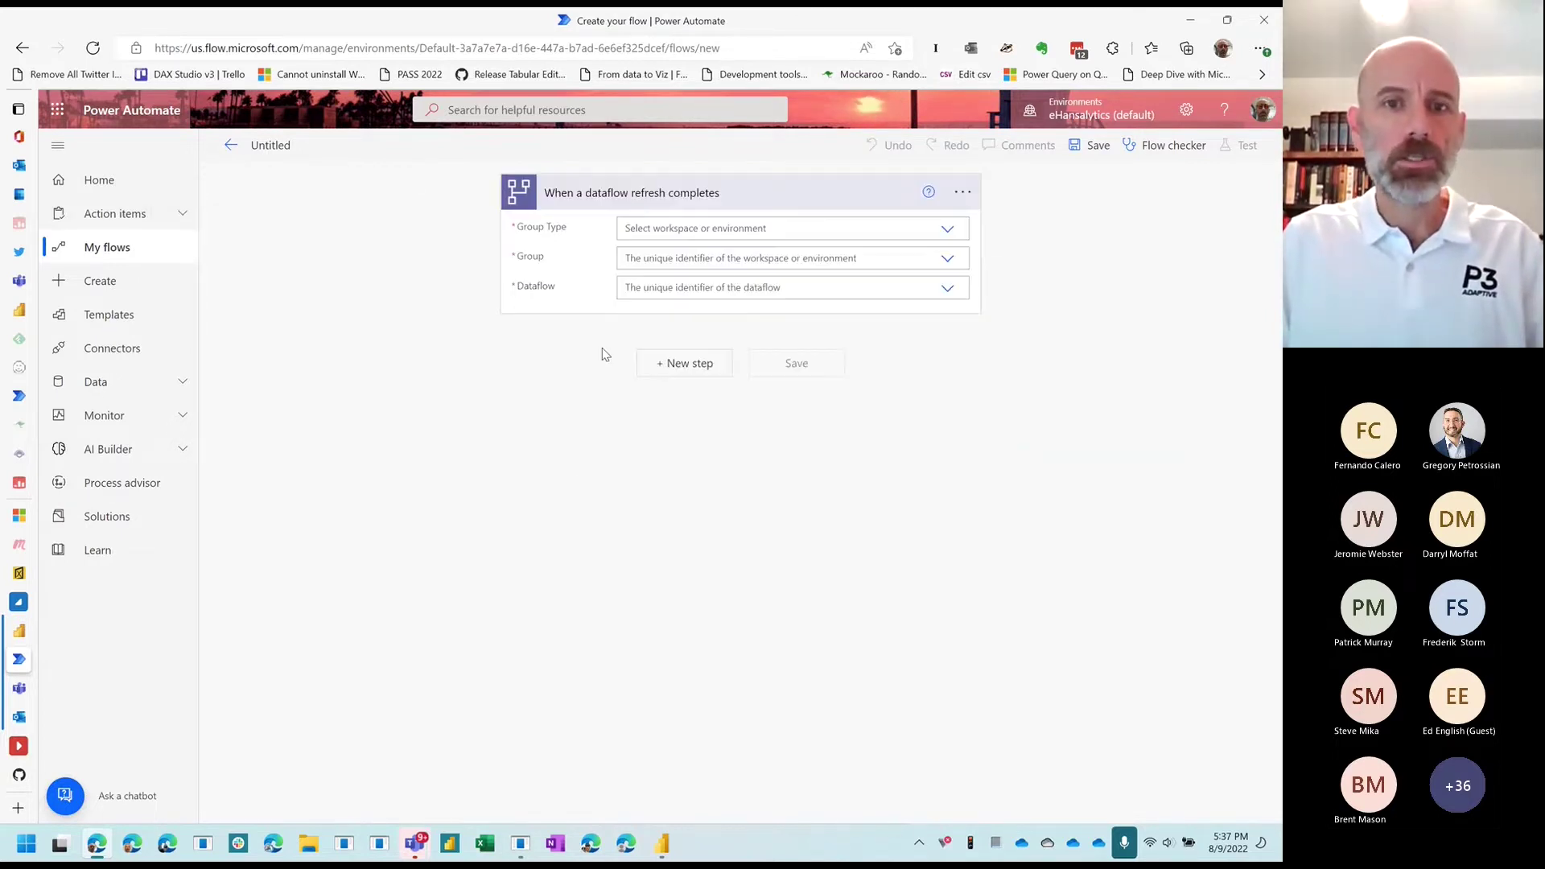
{"action": "left_click", "coordinate": [703, 229]}
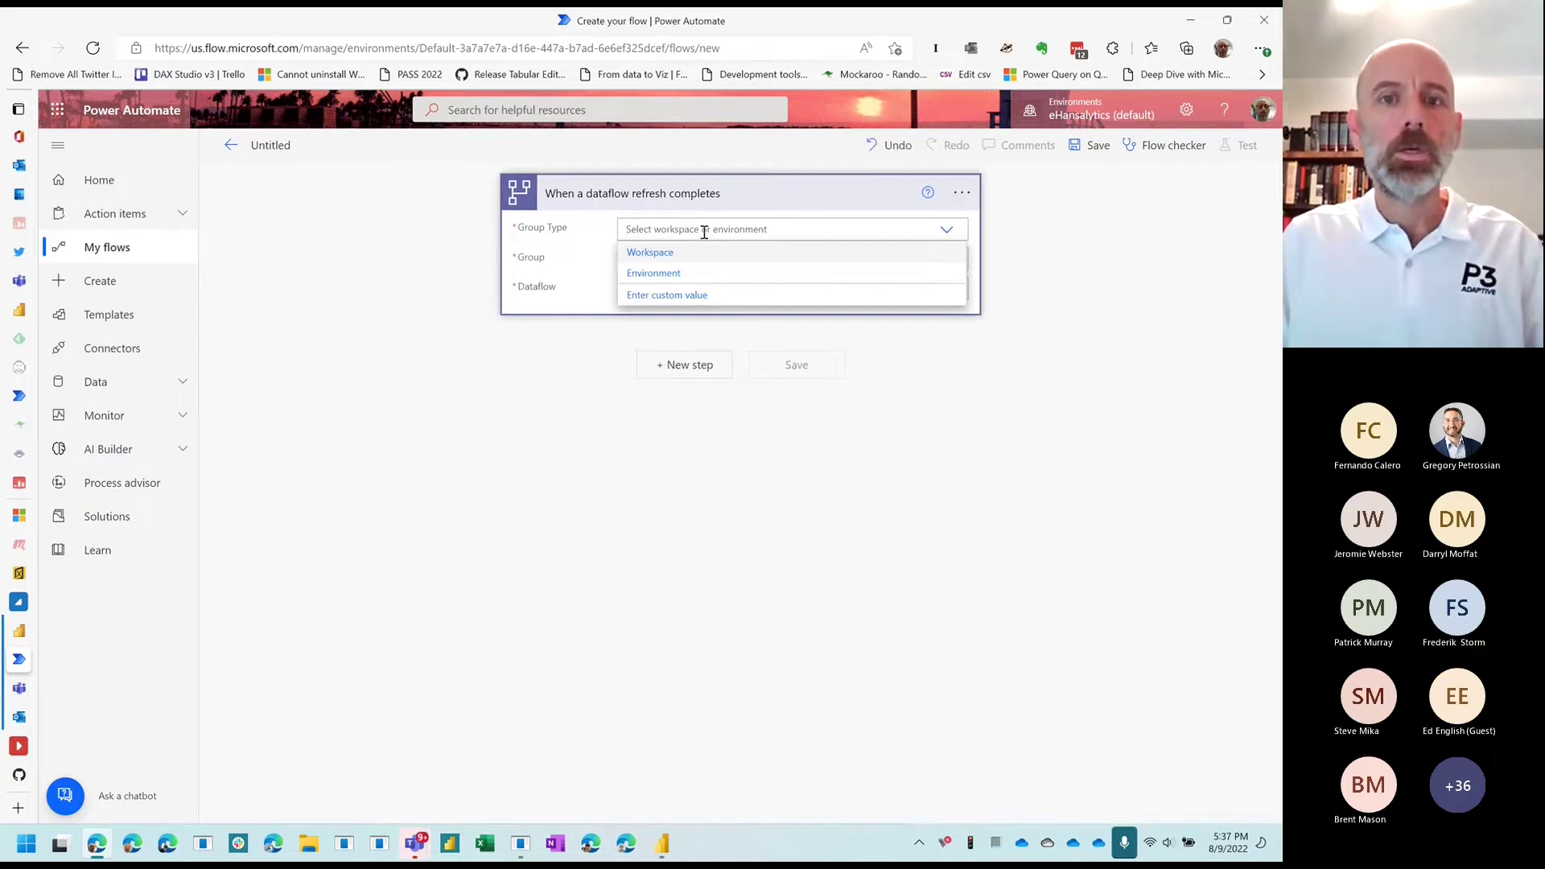
{"action": "left_click", "coordinate": [677, 253]}
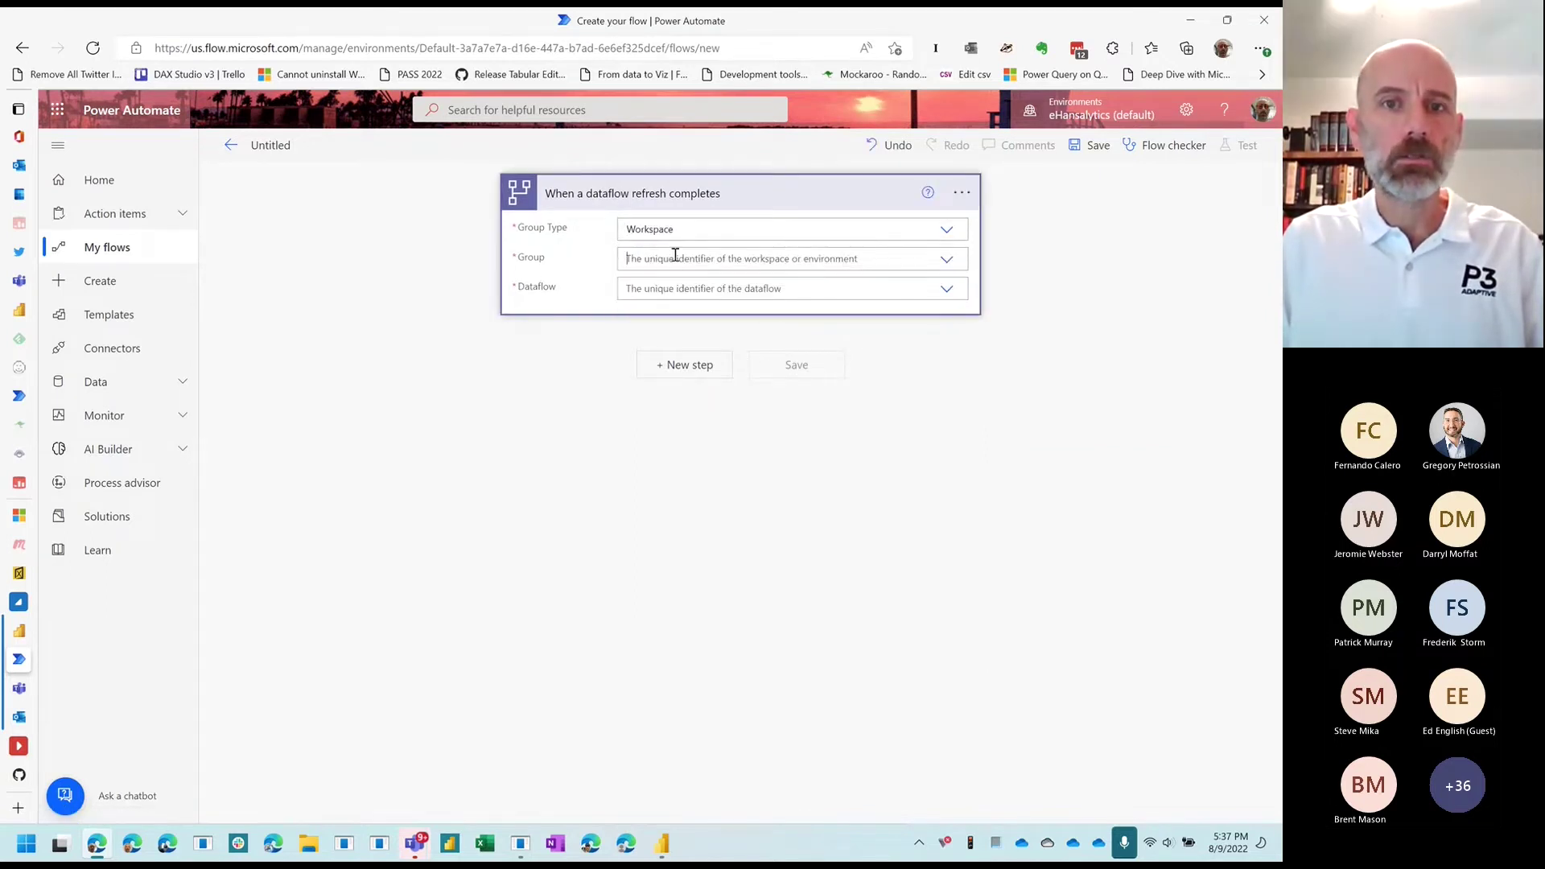
{"action": "left_click", "coordinate": [675, 258]}
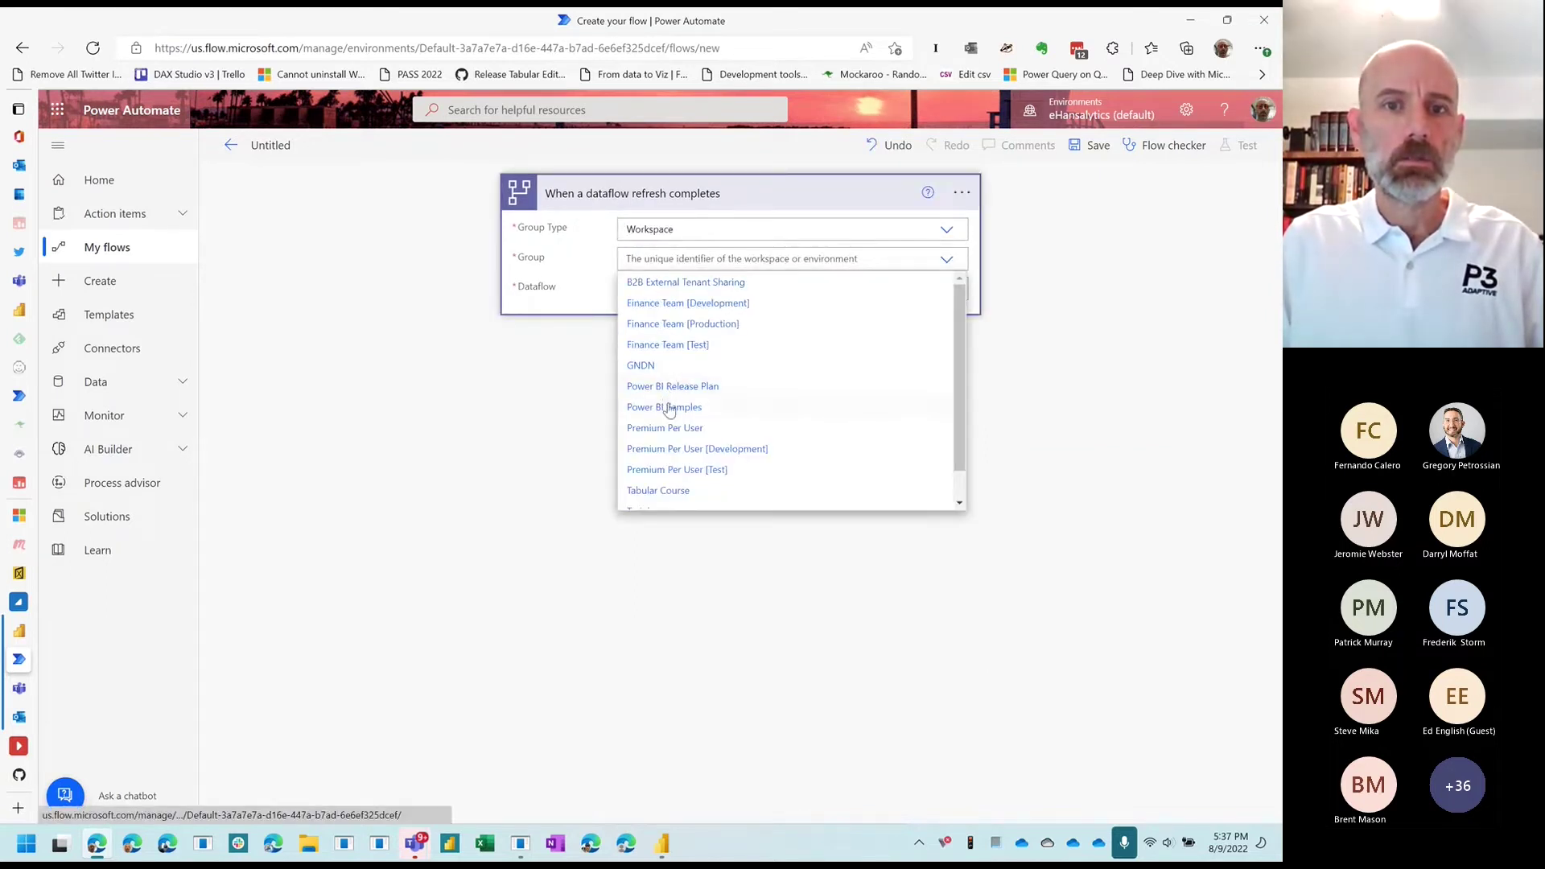
{"action": "left_click", "coordinate": [670, 409]}
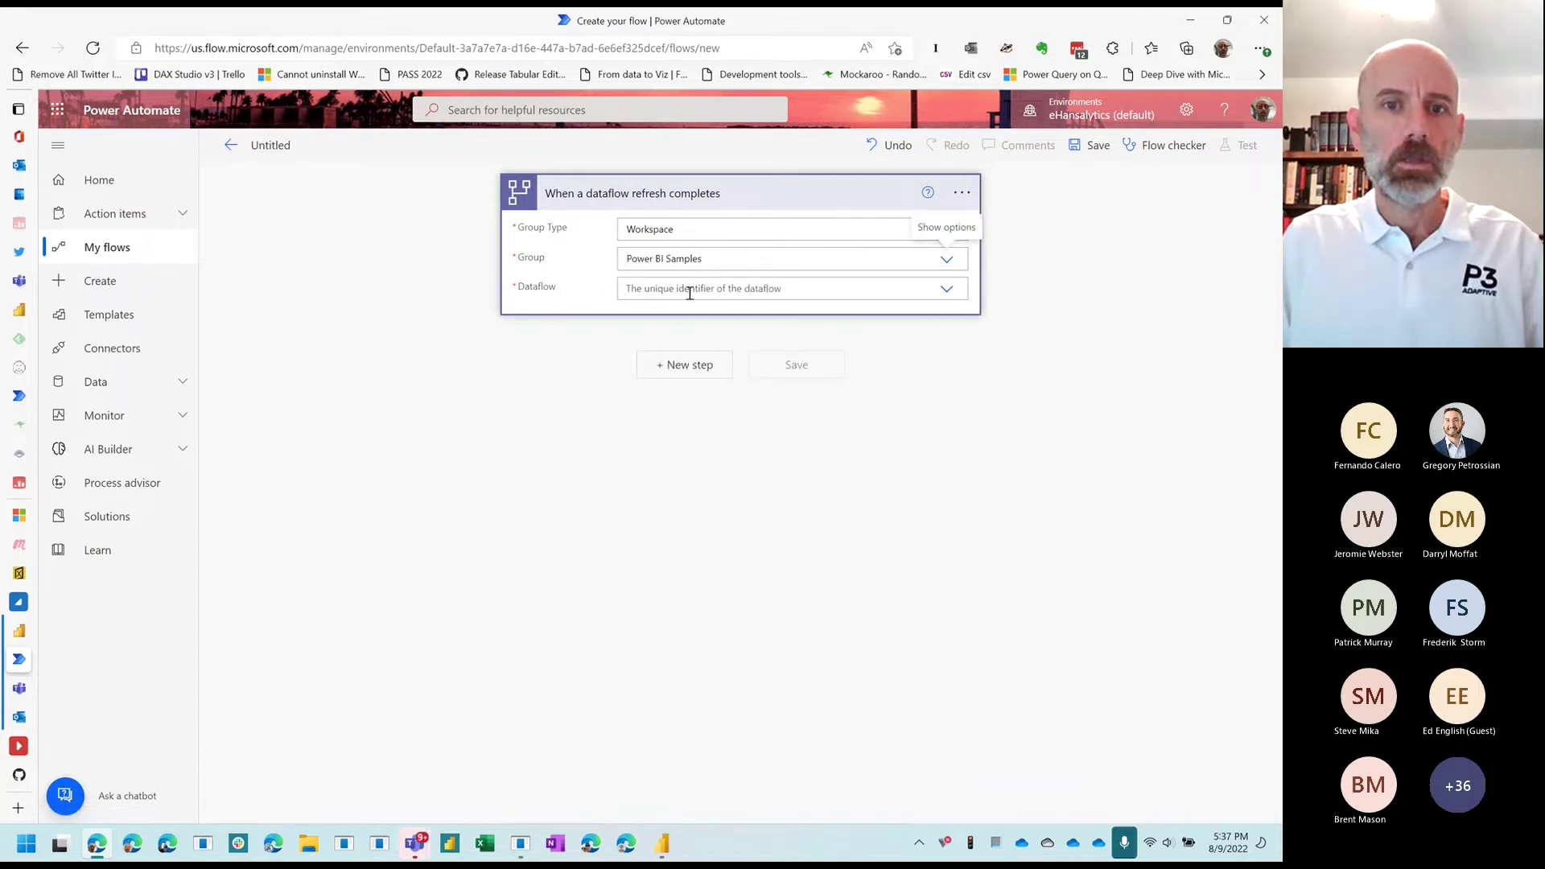
{"action": "left_click", "coordinate": [689, 295]}
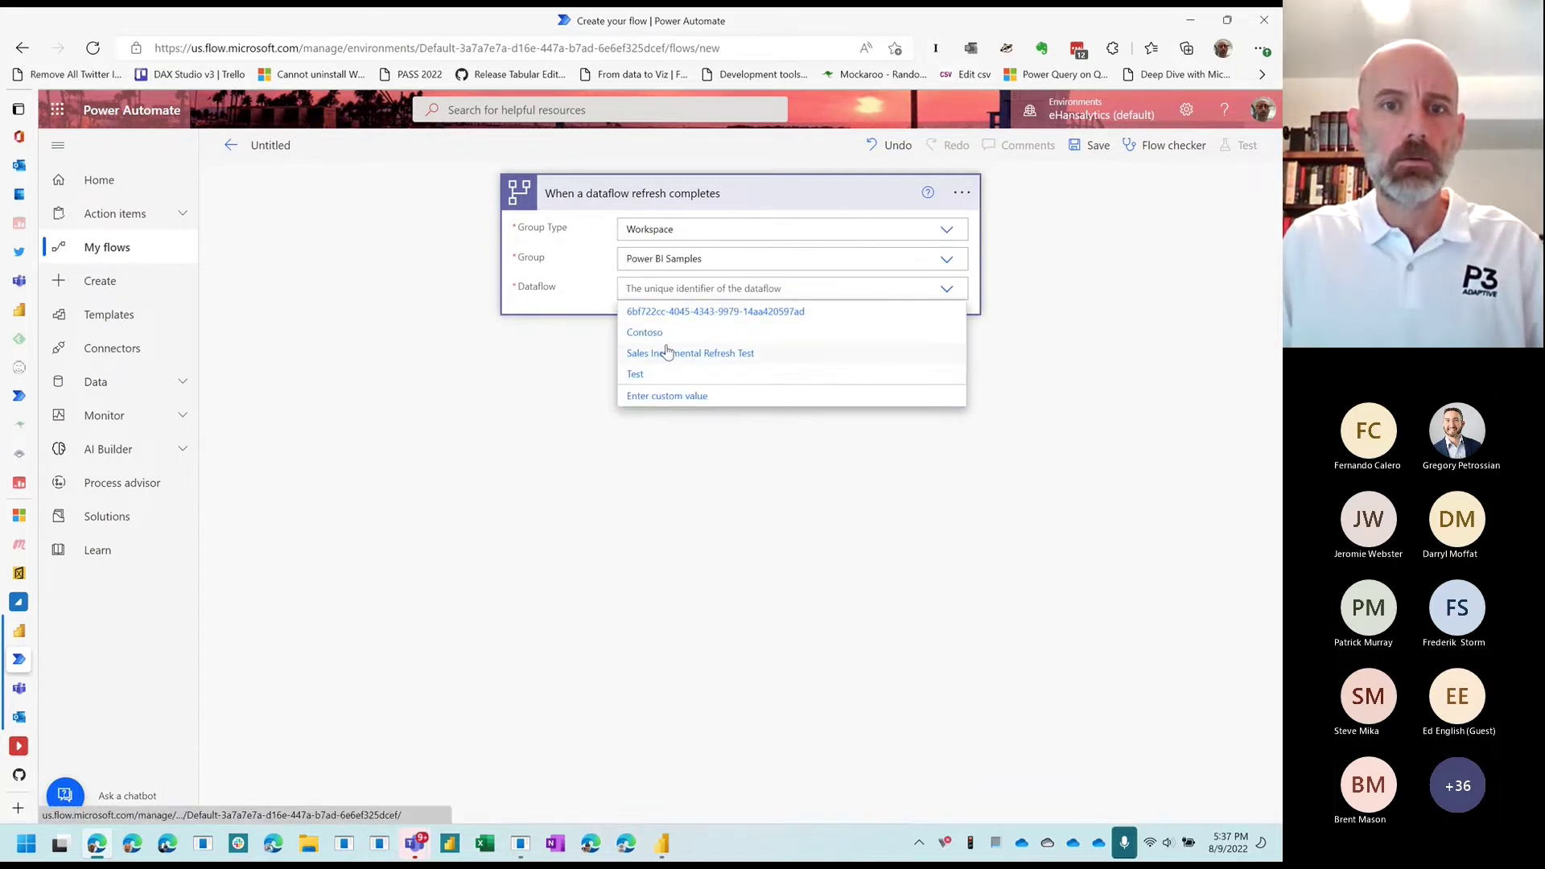
{"action": "left_click", "coordinate": [654, 333]}
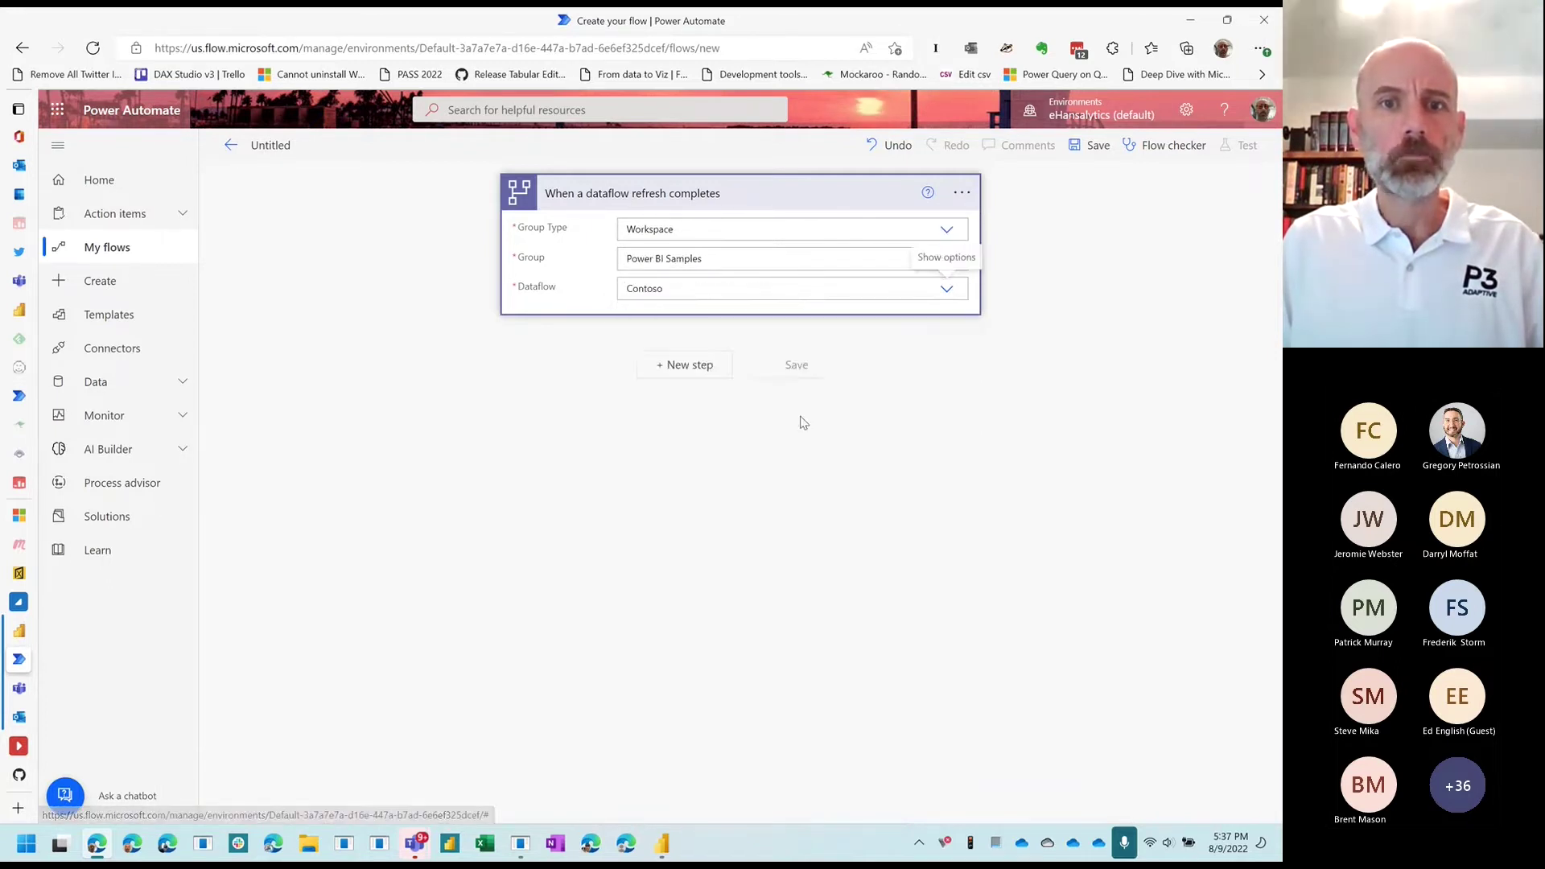
{"action": "left_click", "coordinate": [698, 378]}
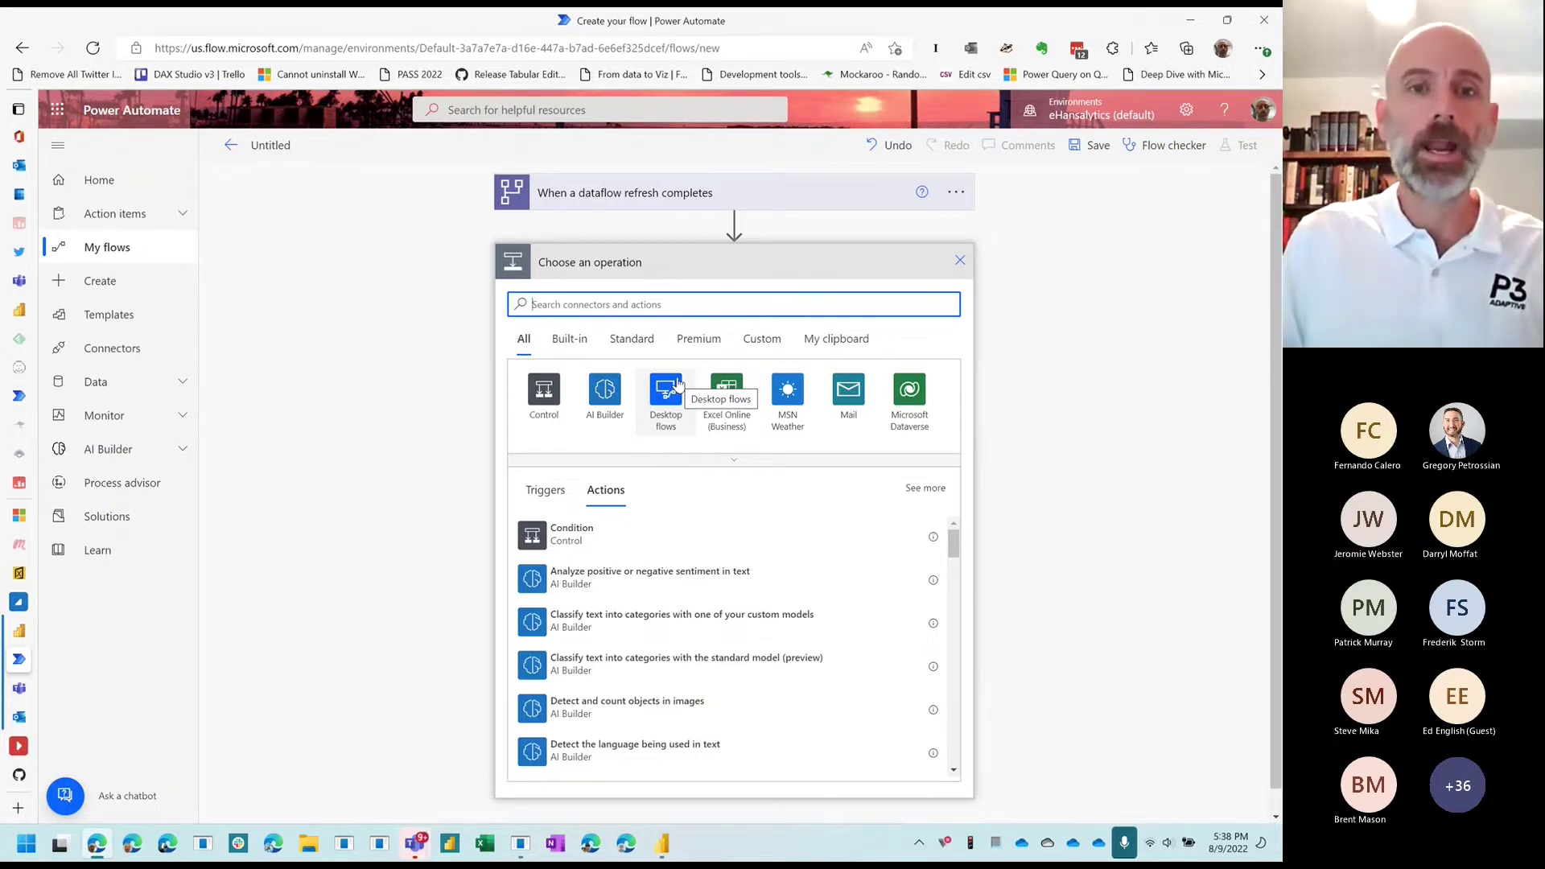
Step: Search 'initialize variable' and add the Initialize variable action after the trigger
{"action": "left_click", "coordinate": [681, 312]}
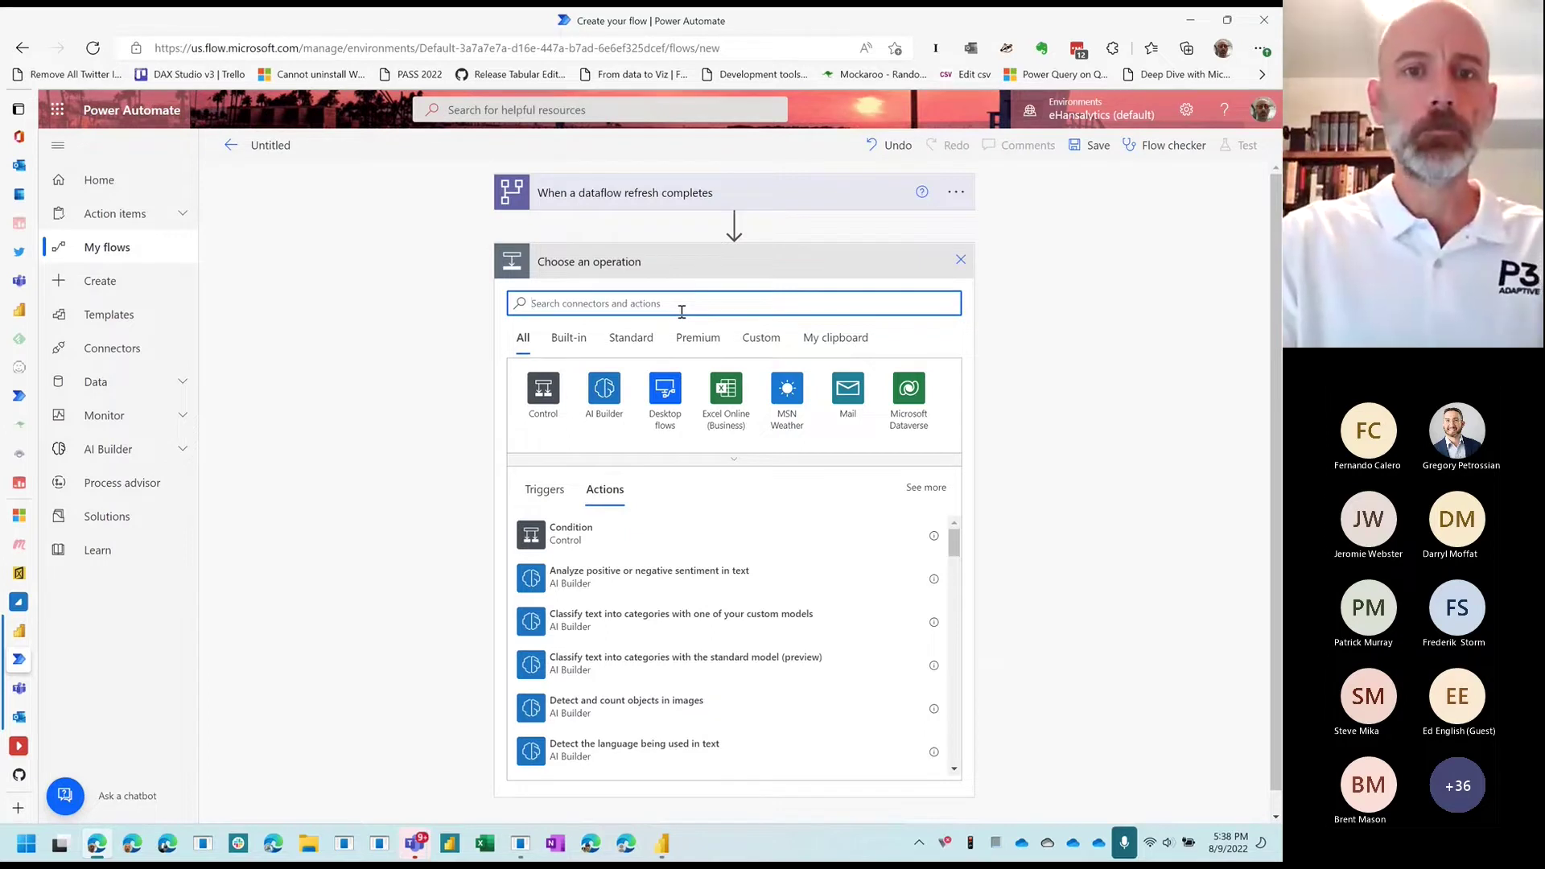
{"action": "type", "text": "ad"}
{"action": "key", "text": "BackSpace"}
{"action": "key", "text": "BackSpace"}
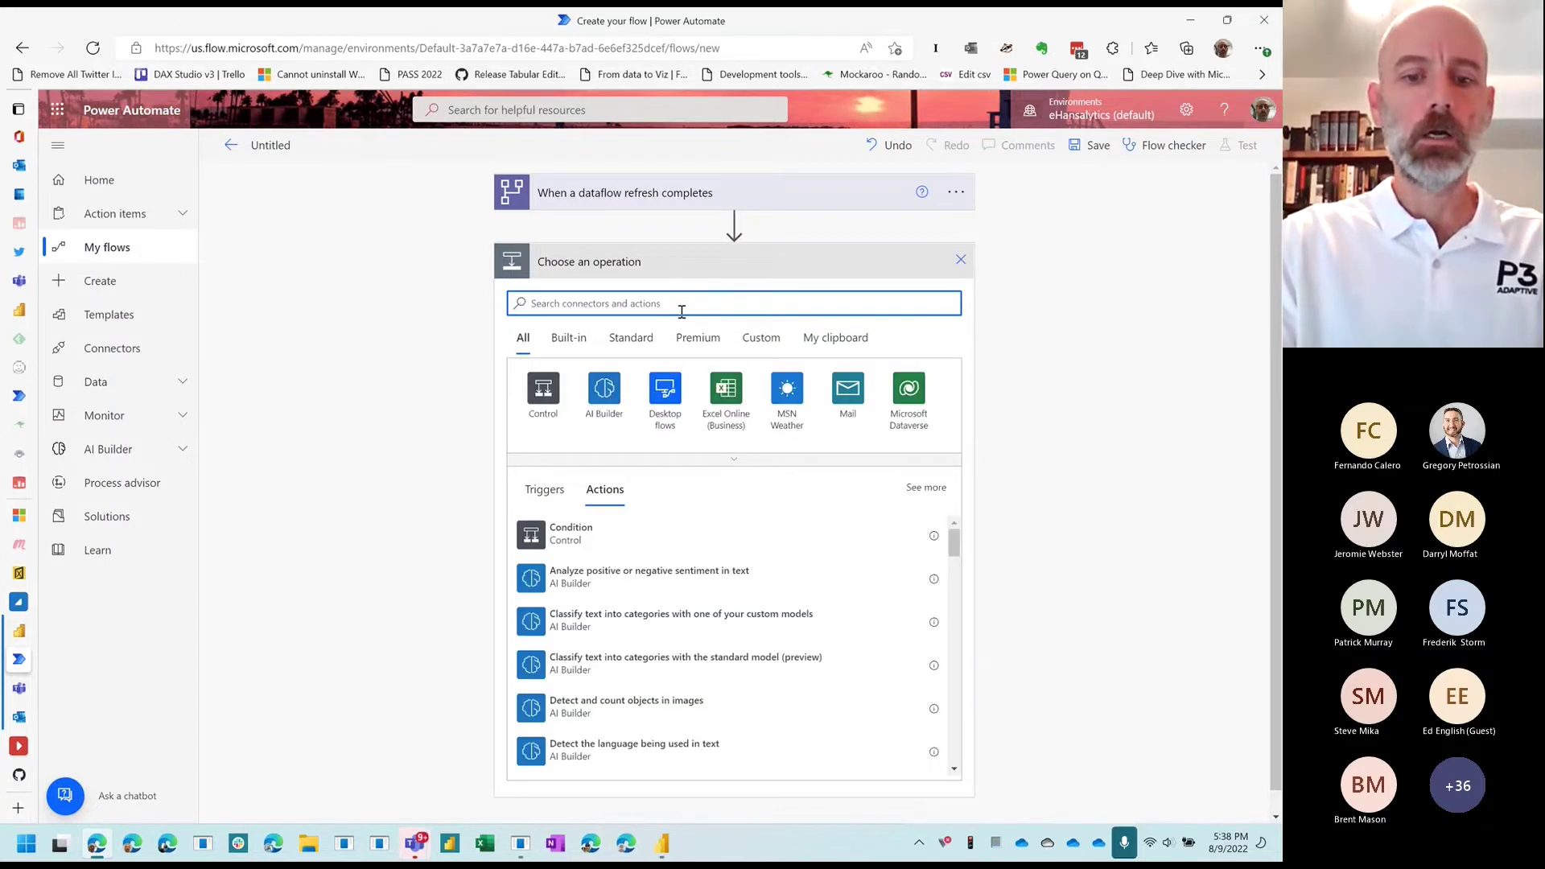
{"action": "type", "text": "initi"}
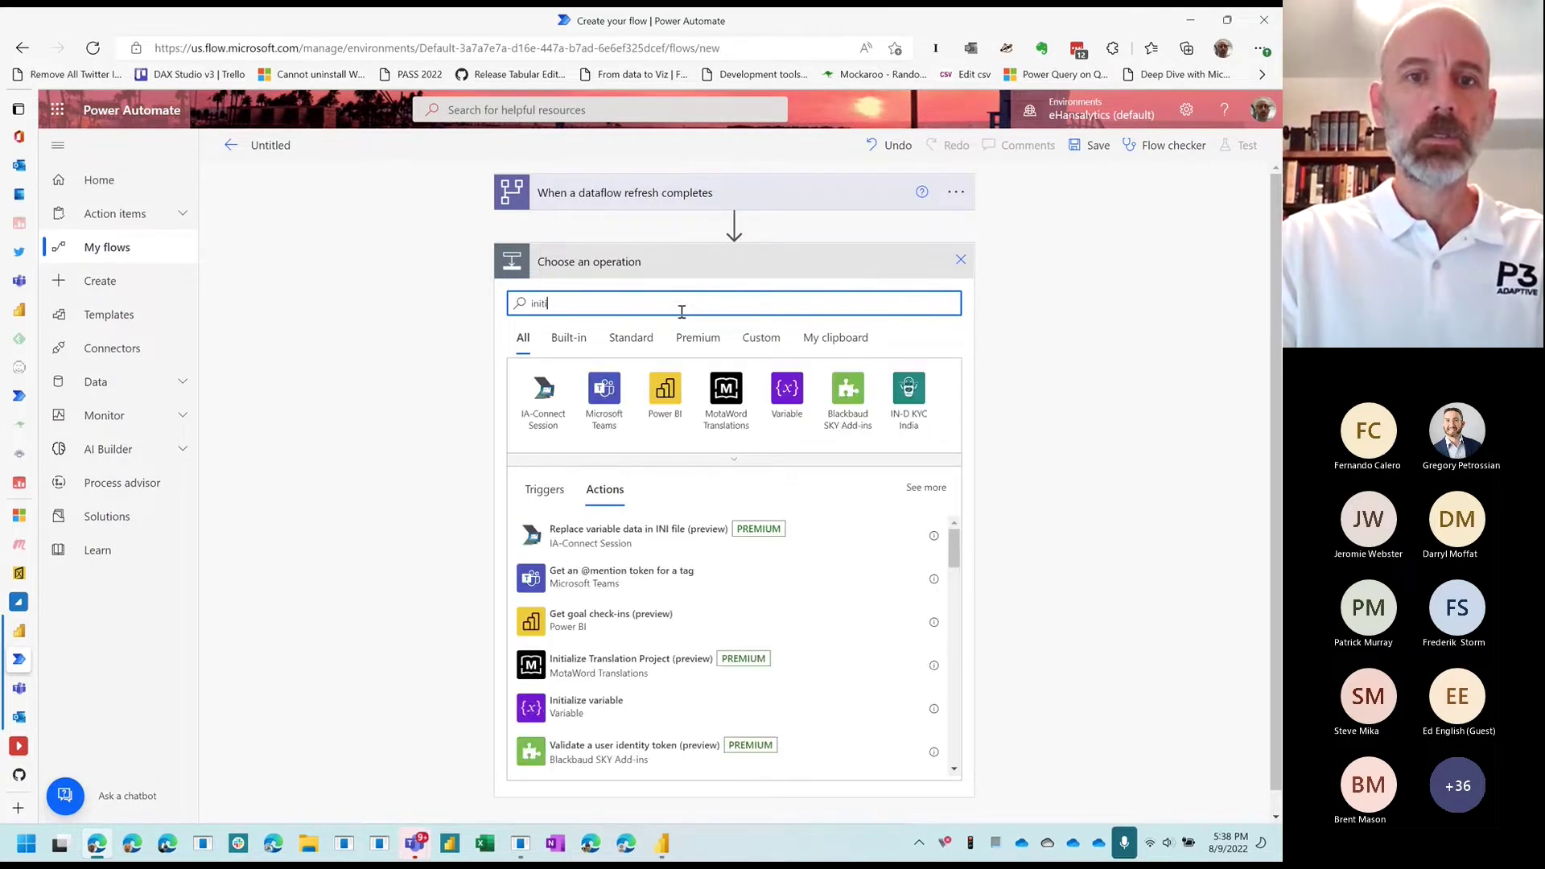
{"action": "type", "text": "alize variable"}
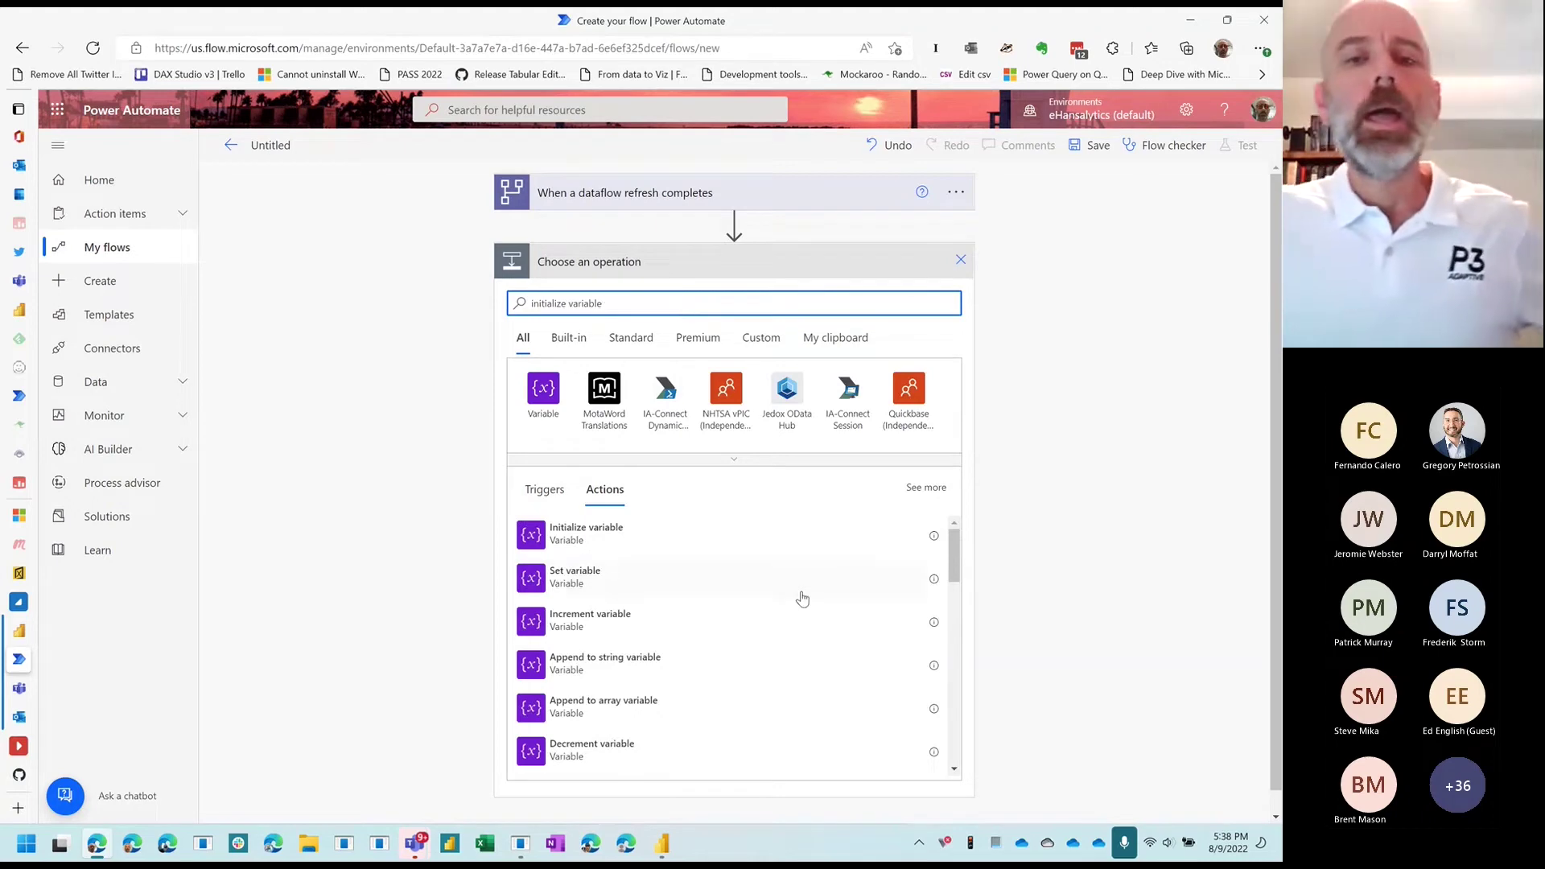
{"action": "scroll", "coordinate": [705, 578], "scroll_direction": "down", "scroll_amount": 1}
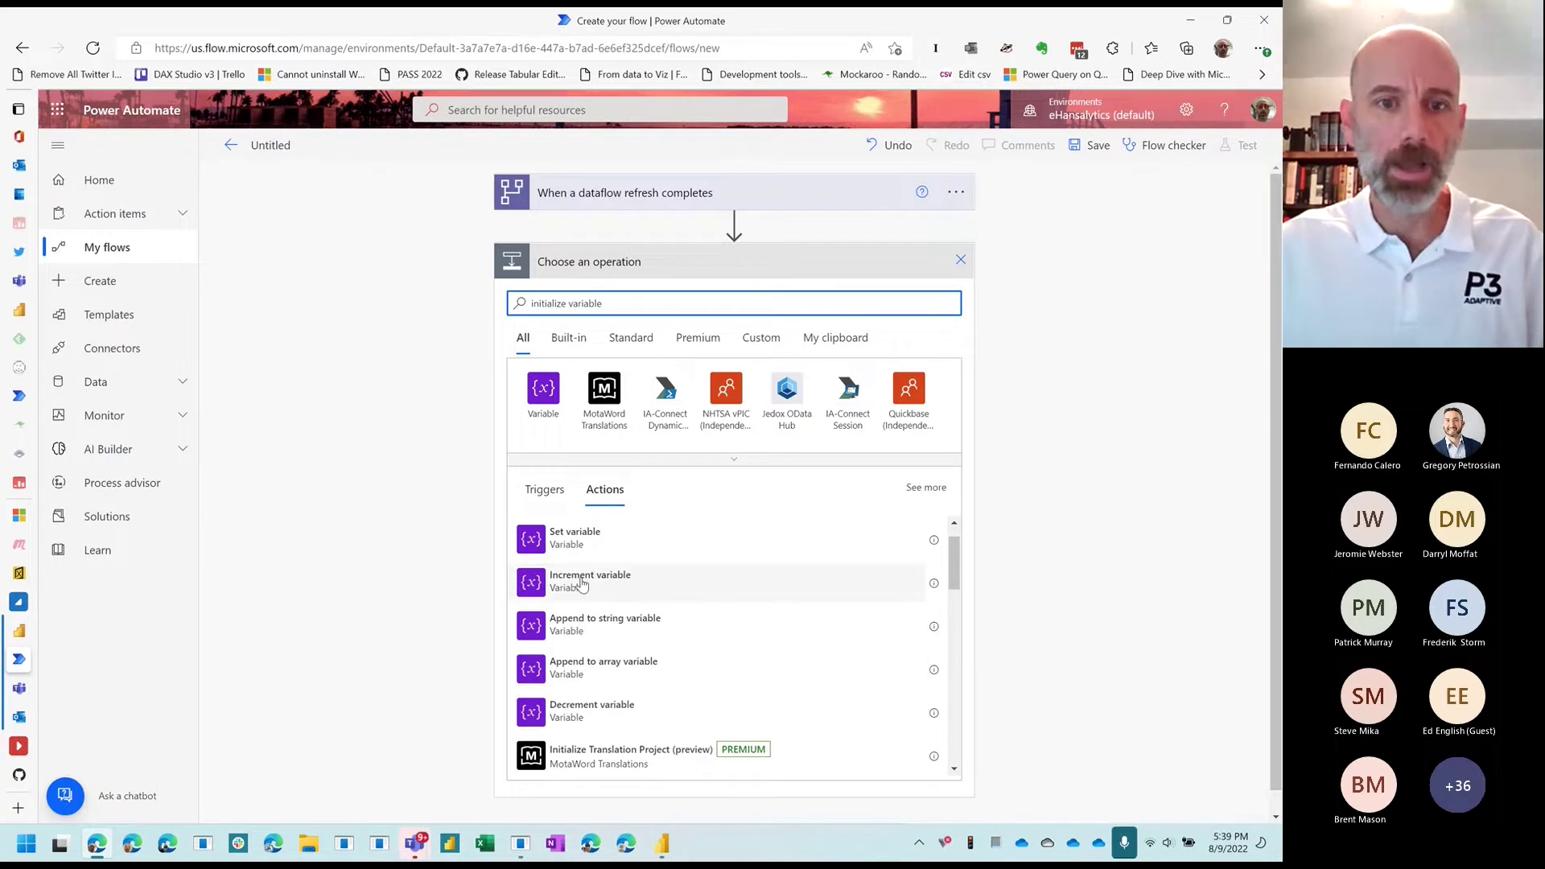
{"action": "scroll", "coordinate": [596, 551], "scroll_direction": "up", "scroll_amount": 1}
{"action": "left_click", "coordinate": [601, 536]}
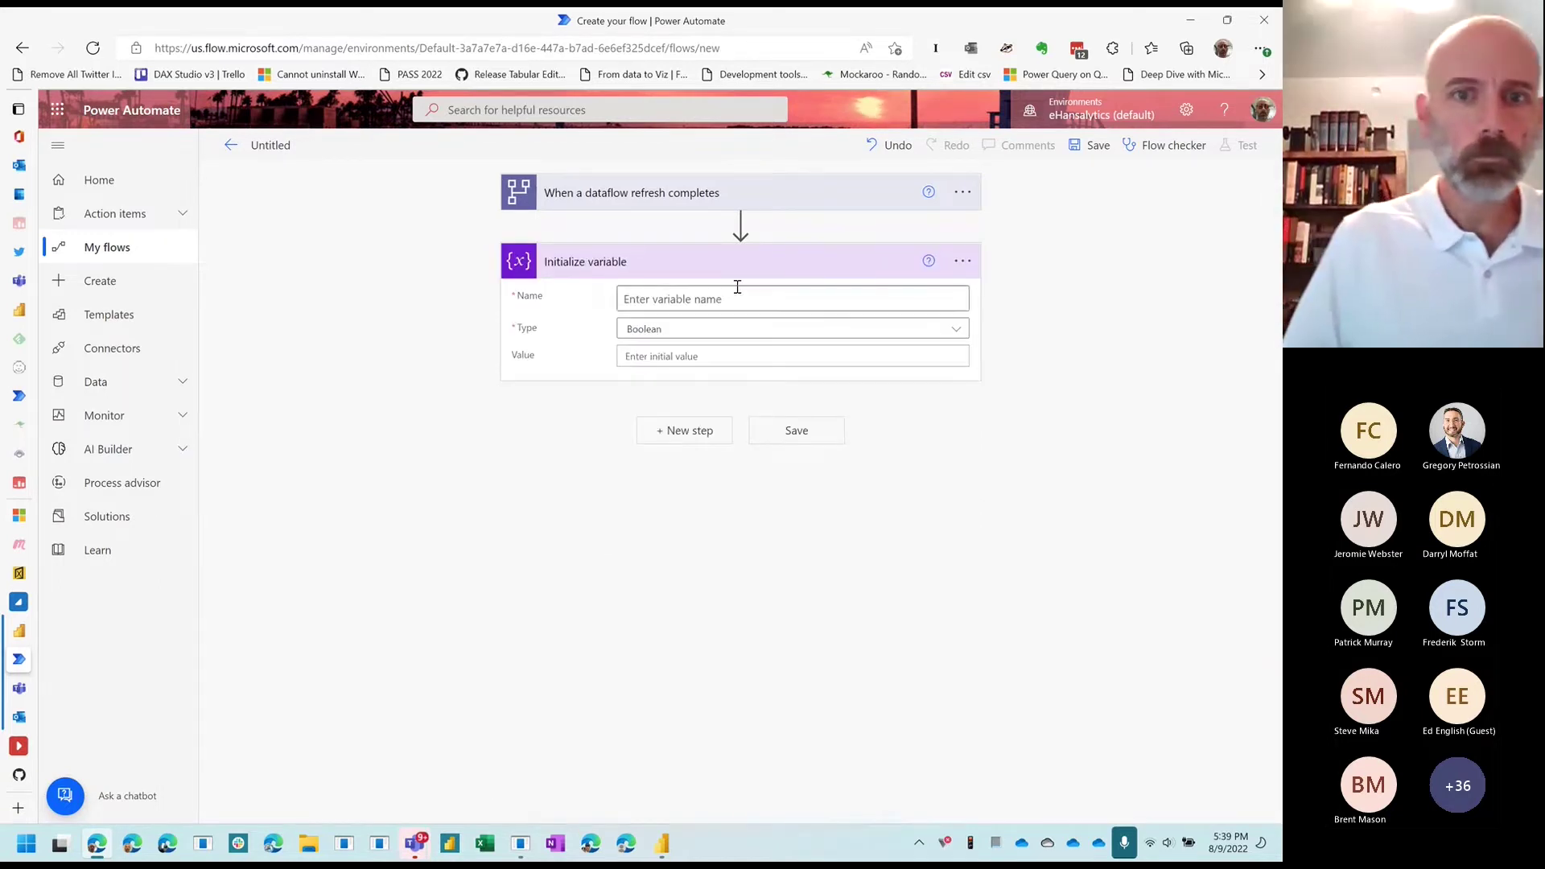
Step: Initialize String variable varRefreshResult with the Refresh Status dynamic value
{"action": "left_click", "coordinate": [737, 289]}
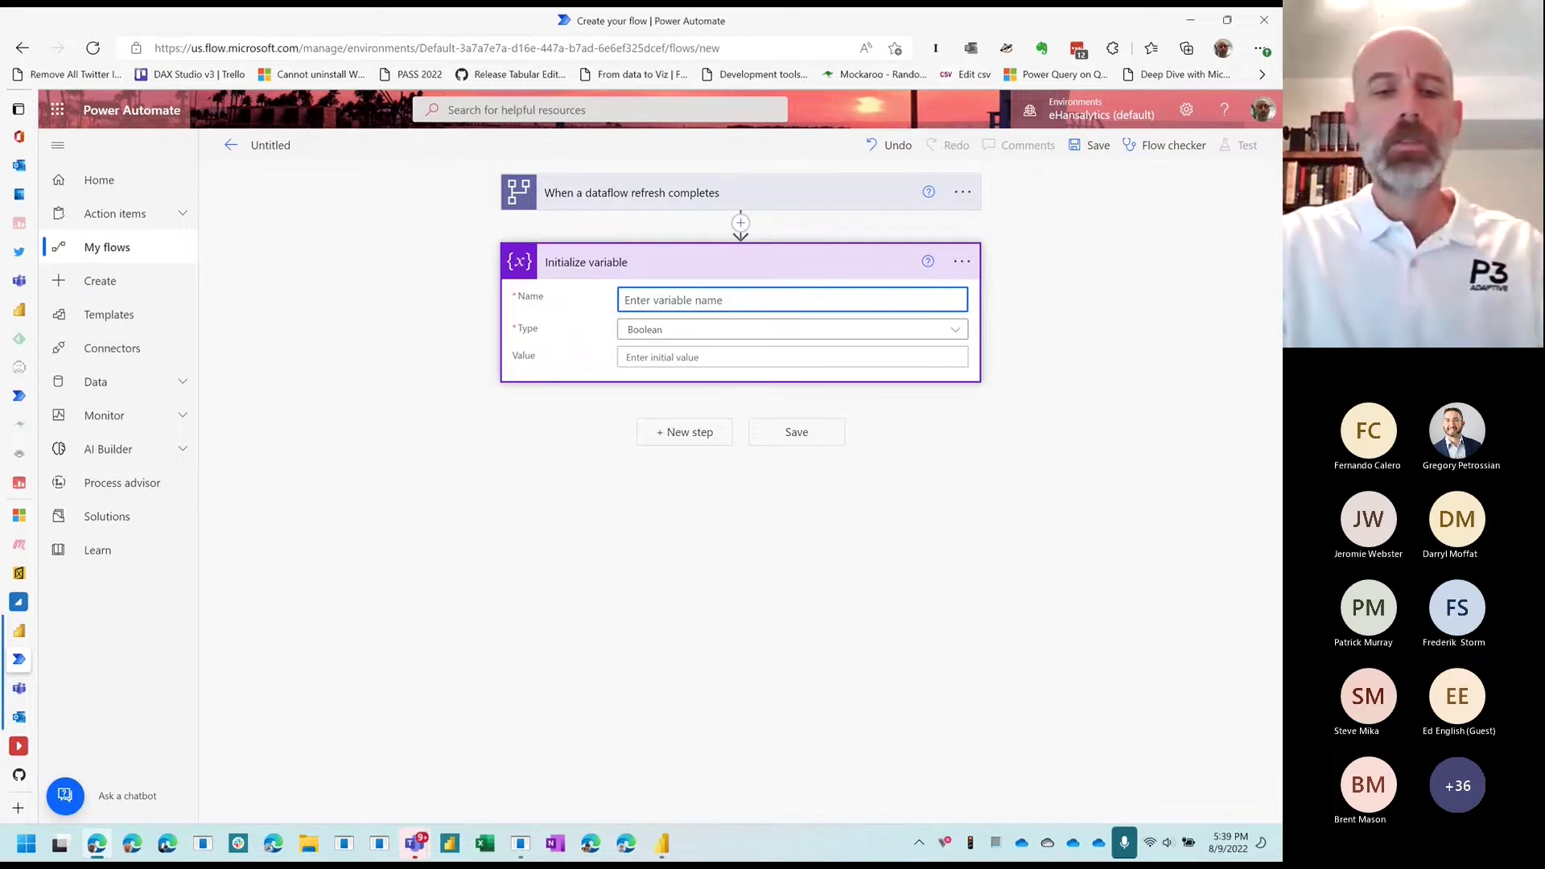
{"action": "type", "text": "var"}
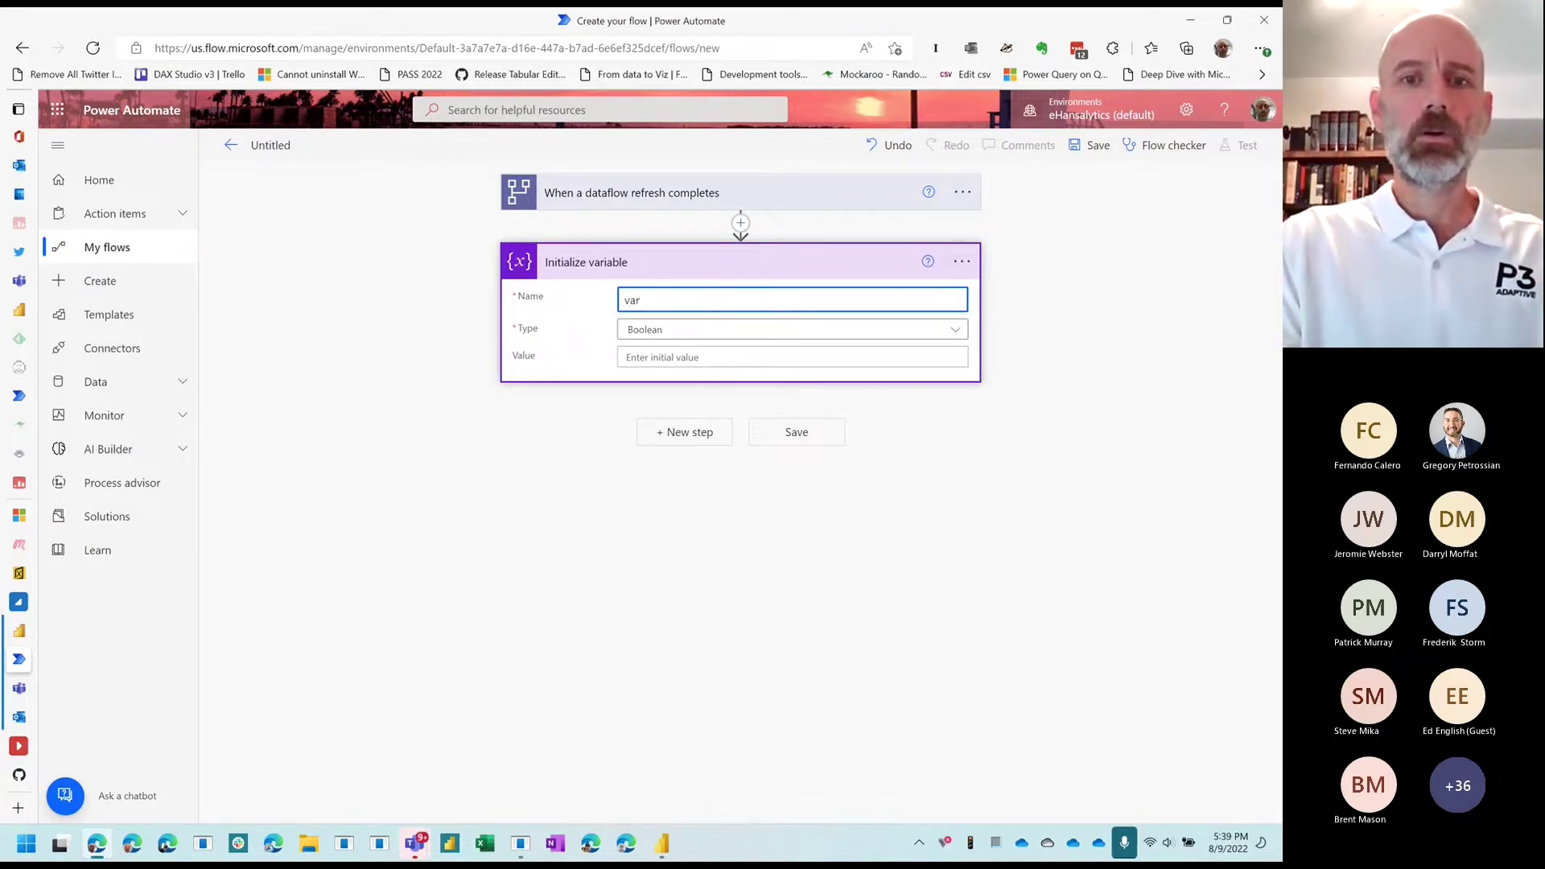
{"action": "type", "text": "Refres"}
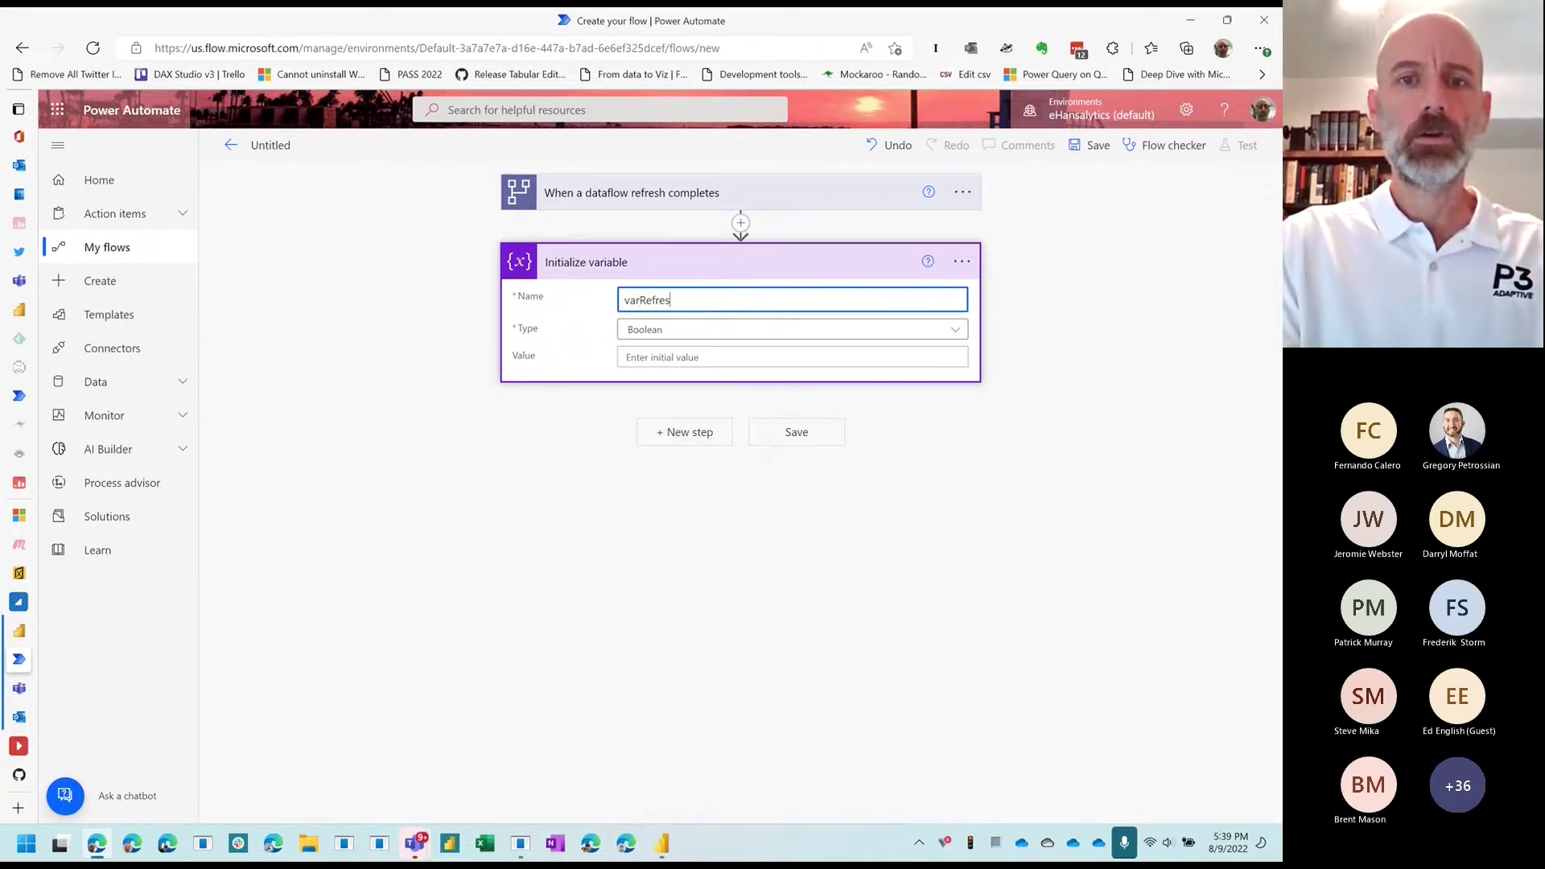
{"action": "type", "text": "hResult"}
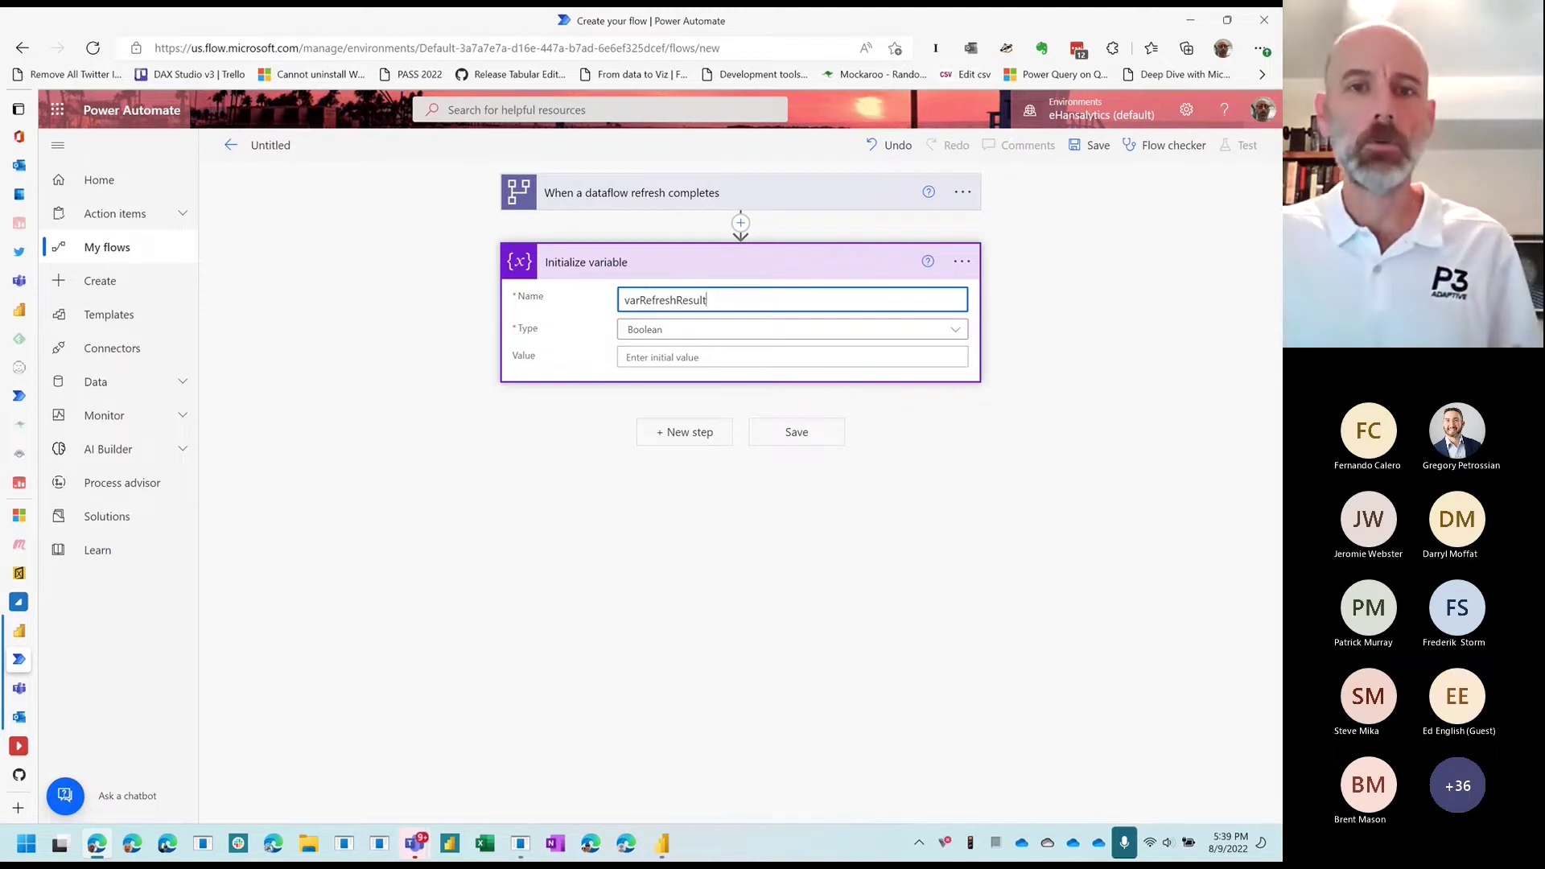
{"action": "left_click", "coordinate": [729, 334]}
{"action": "left_click", "coordinate": [648, 435]}
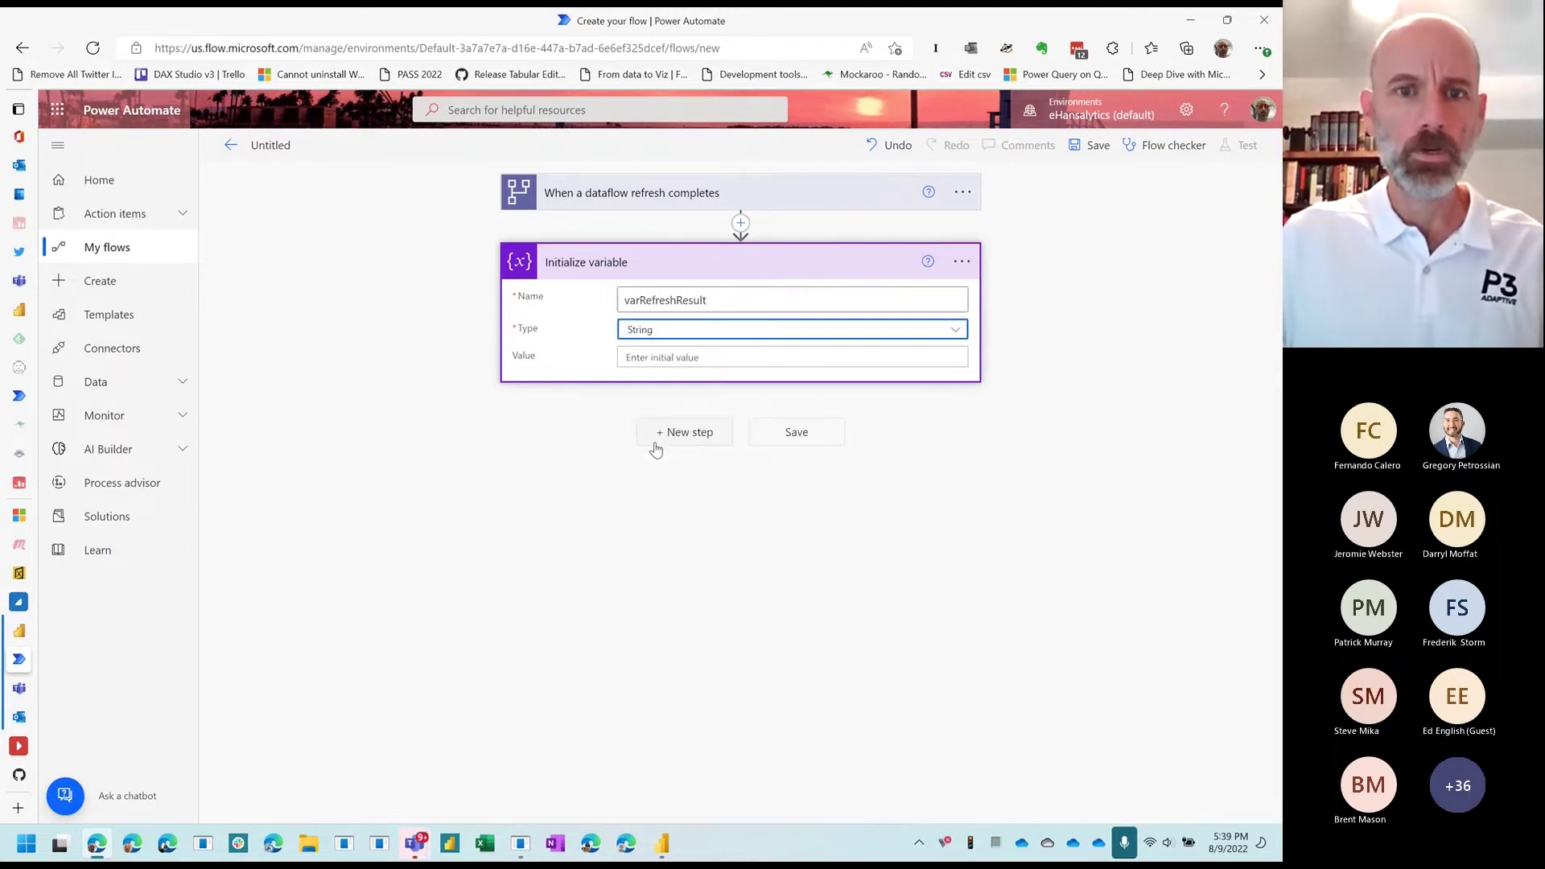
{"action": "left_click", "coordinate": [716, 357]}
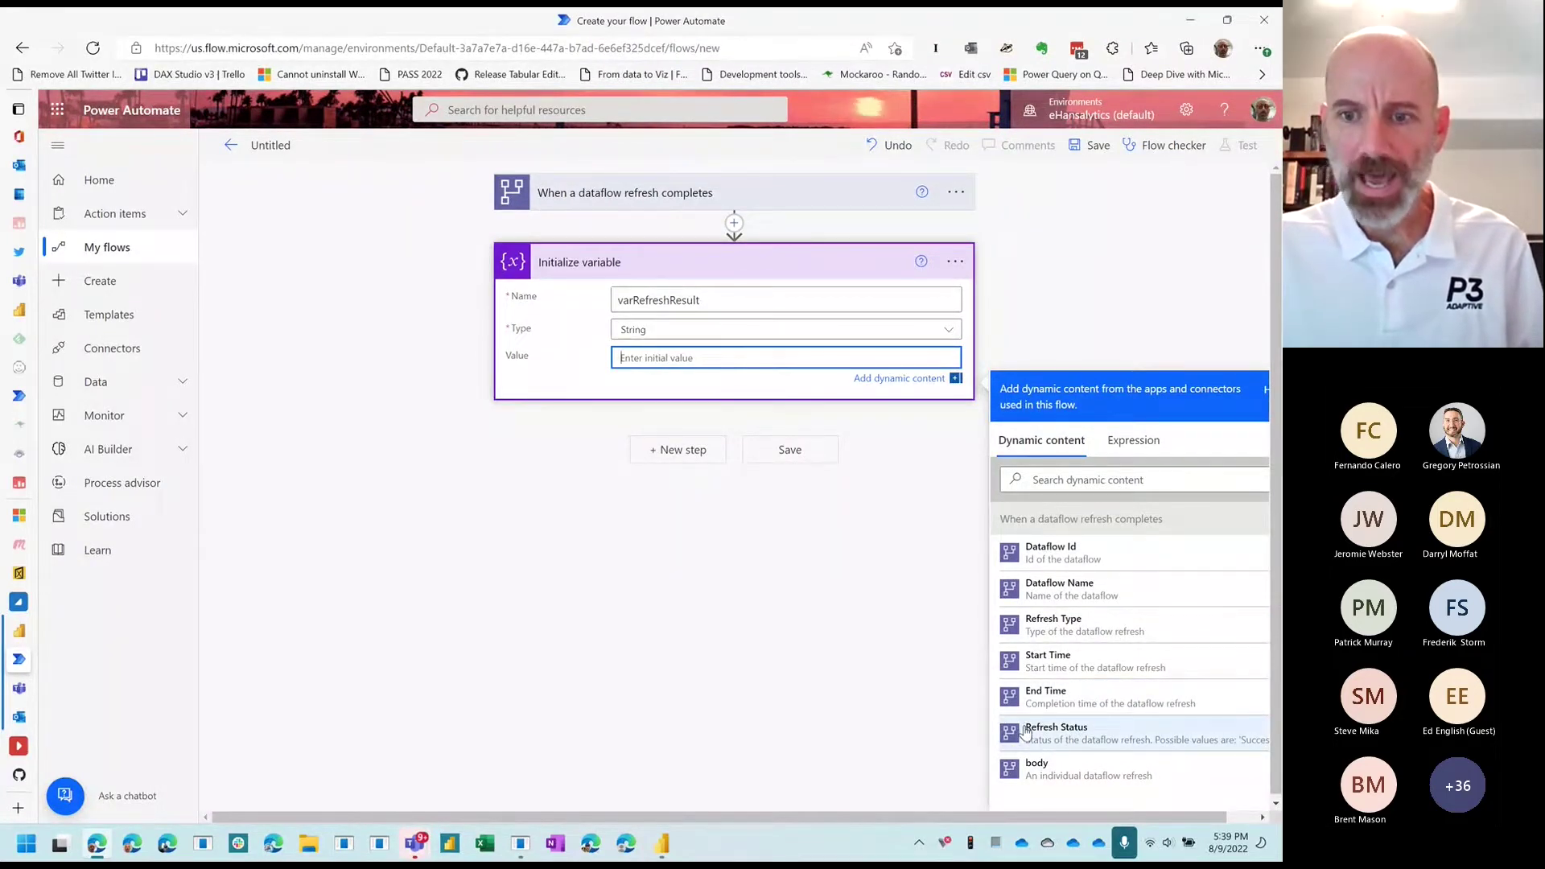
{"action": "scroll", "coordinate": [1070, 736], "scroll_direction": "right", "scroll_amount": 1}
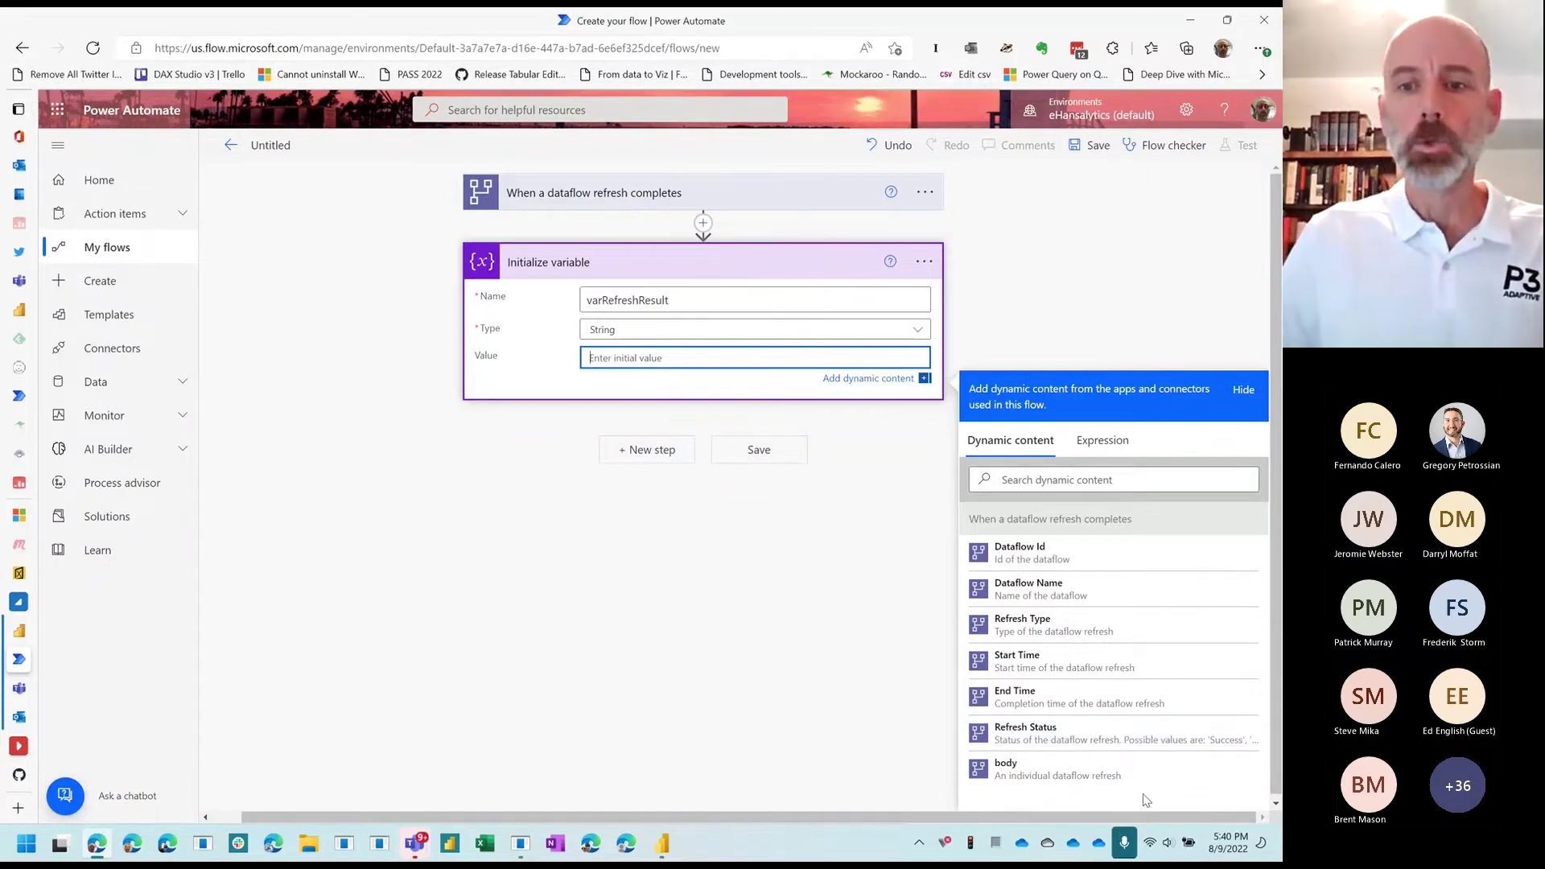
{"action": "left_click", "coordinate": [1005, 733]}
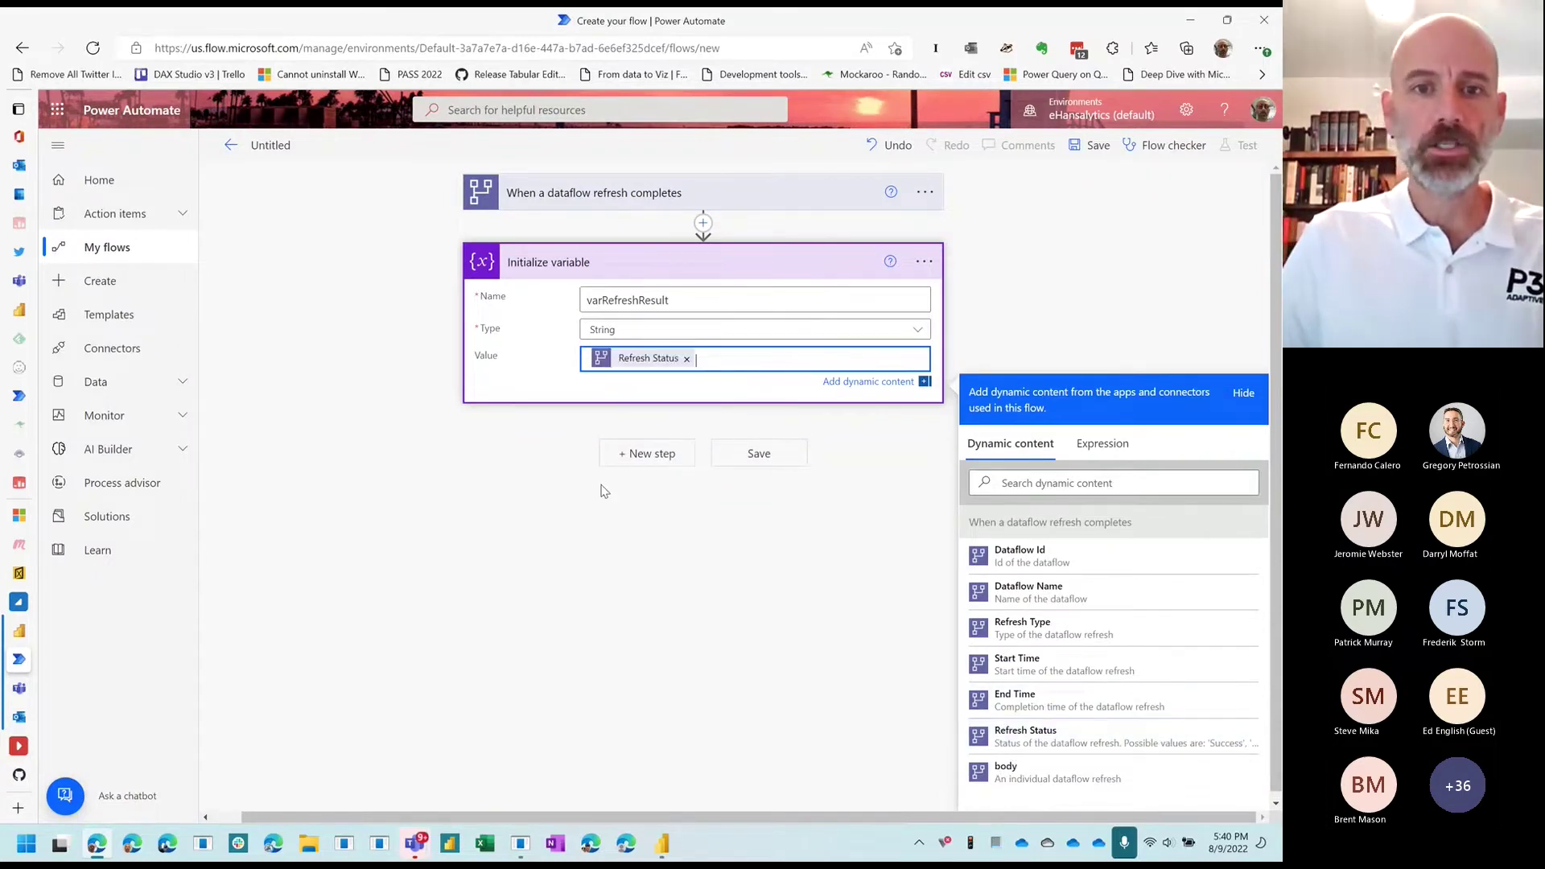
{"action": "left_click", "coordinate": [648, 454]}
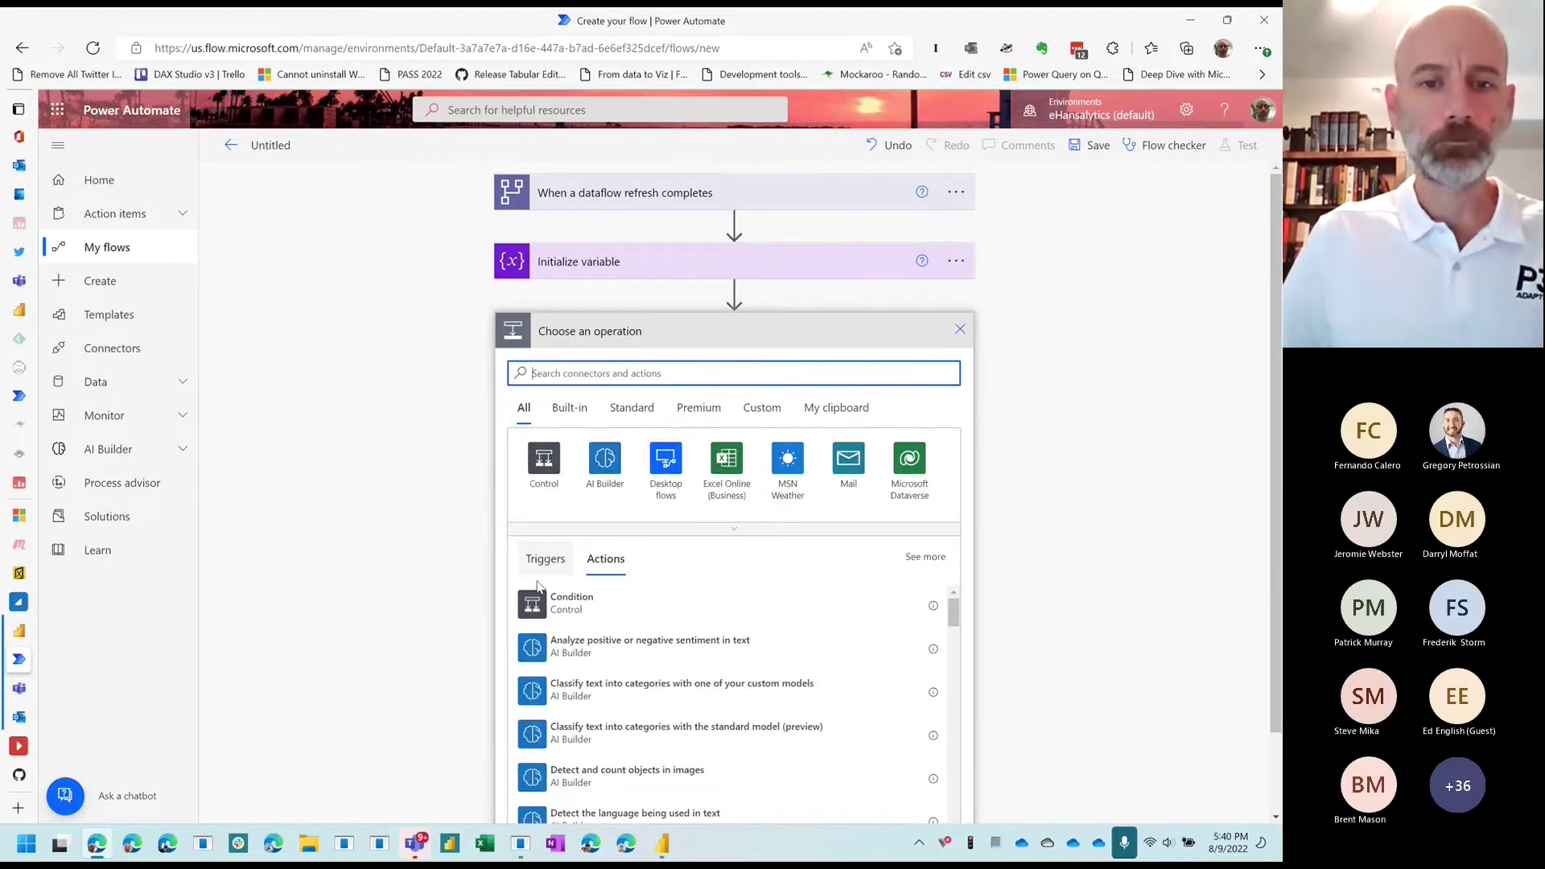
Step: Add a Condition with varRefreshResult on the left, 'is equal to', and Success on the right
{"action": "left_click", "coordinate": [538, 614]}
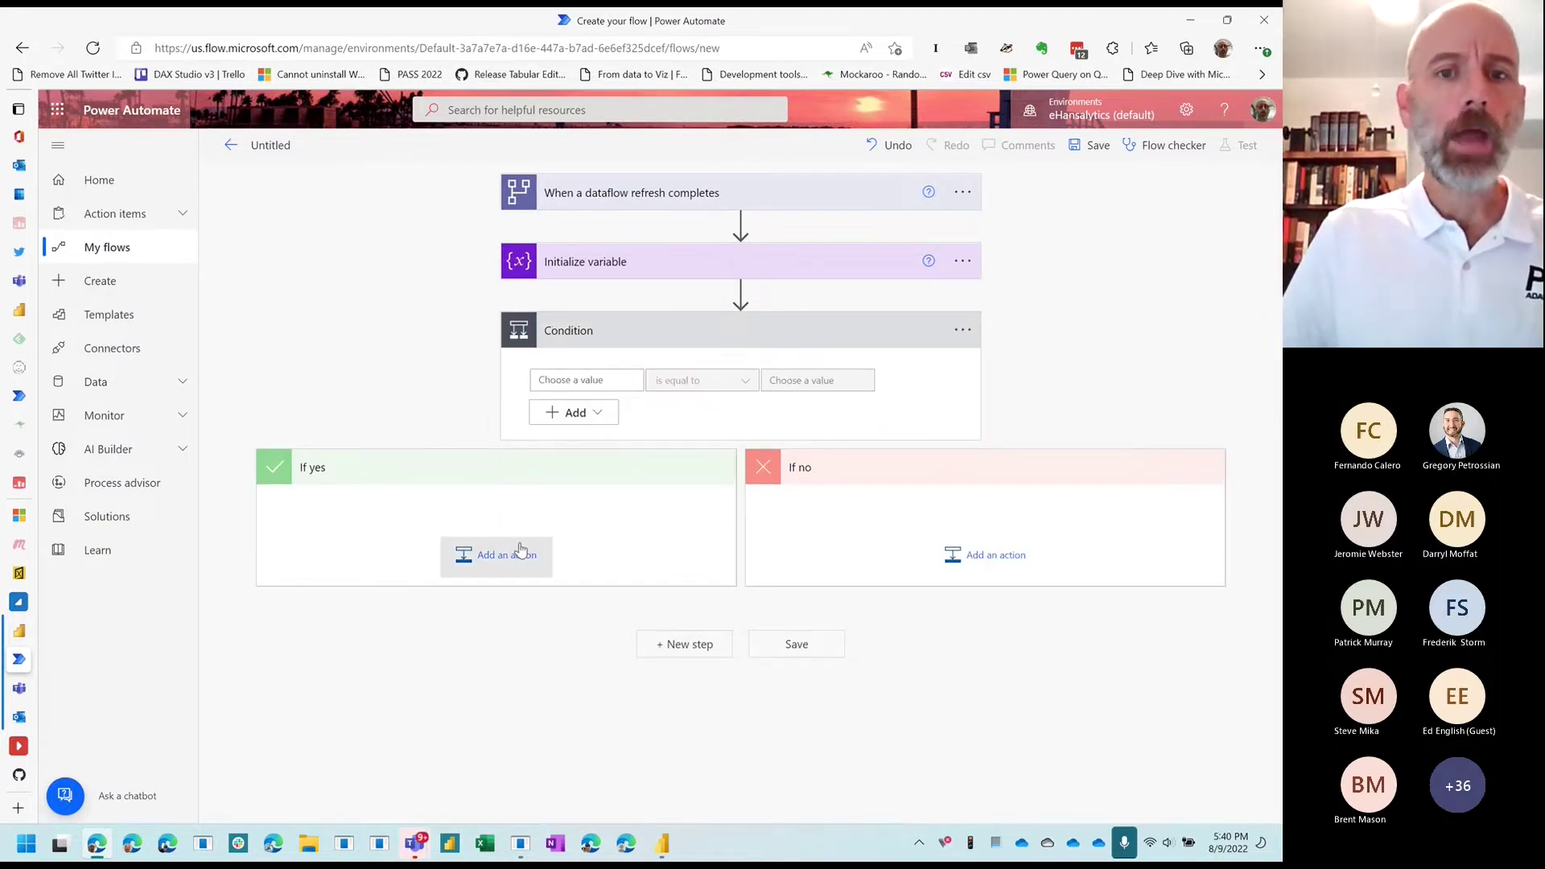
{"action": "left_click", "coordinate": [597, 383]}
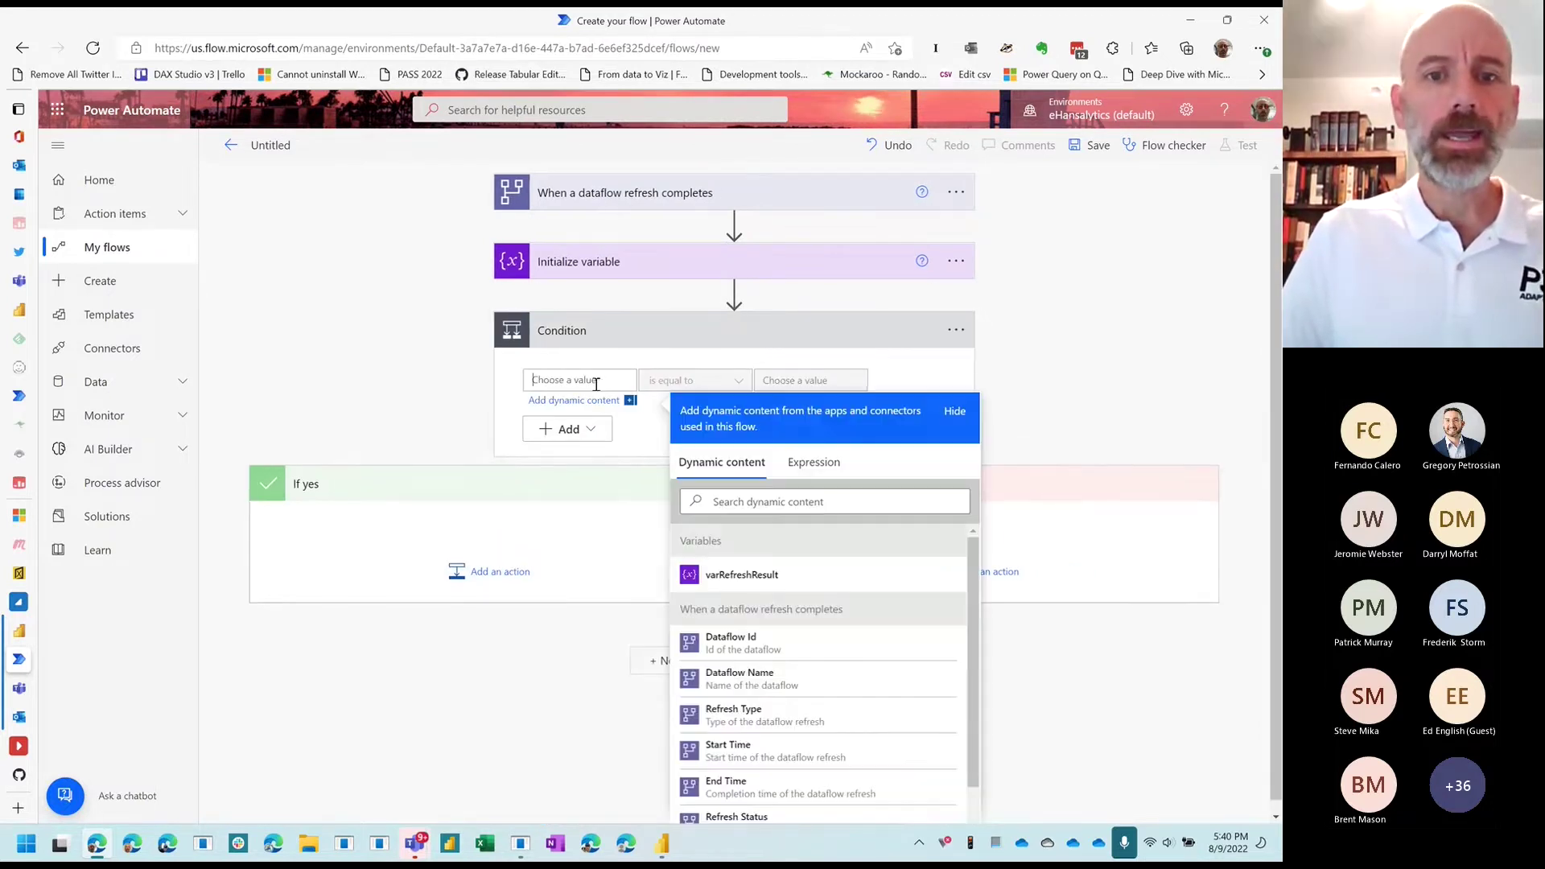
{"action": "left_click", "coordinate": [746, 586]}
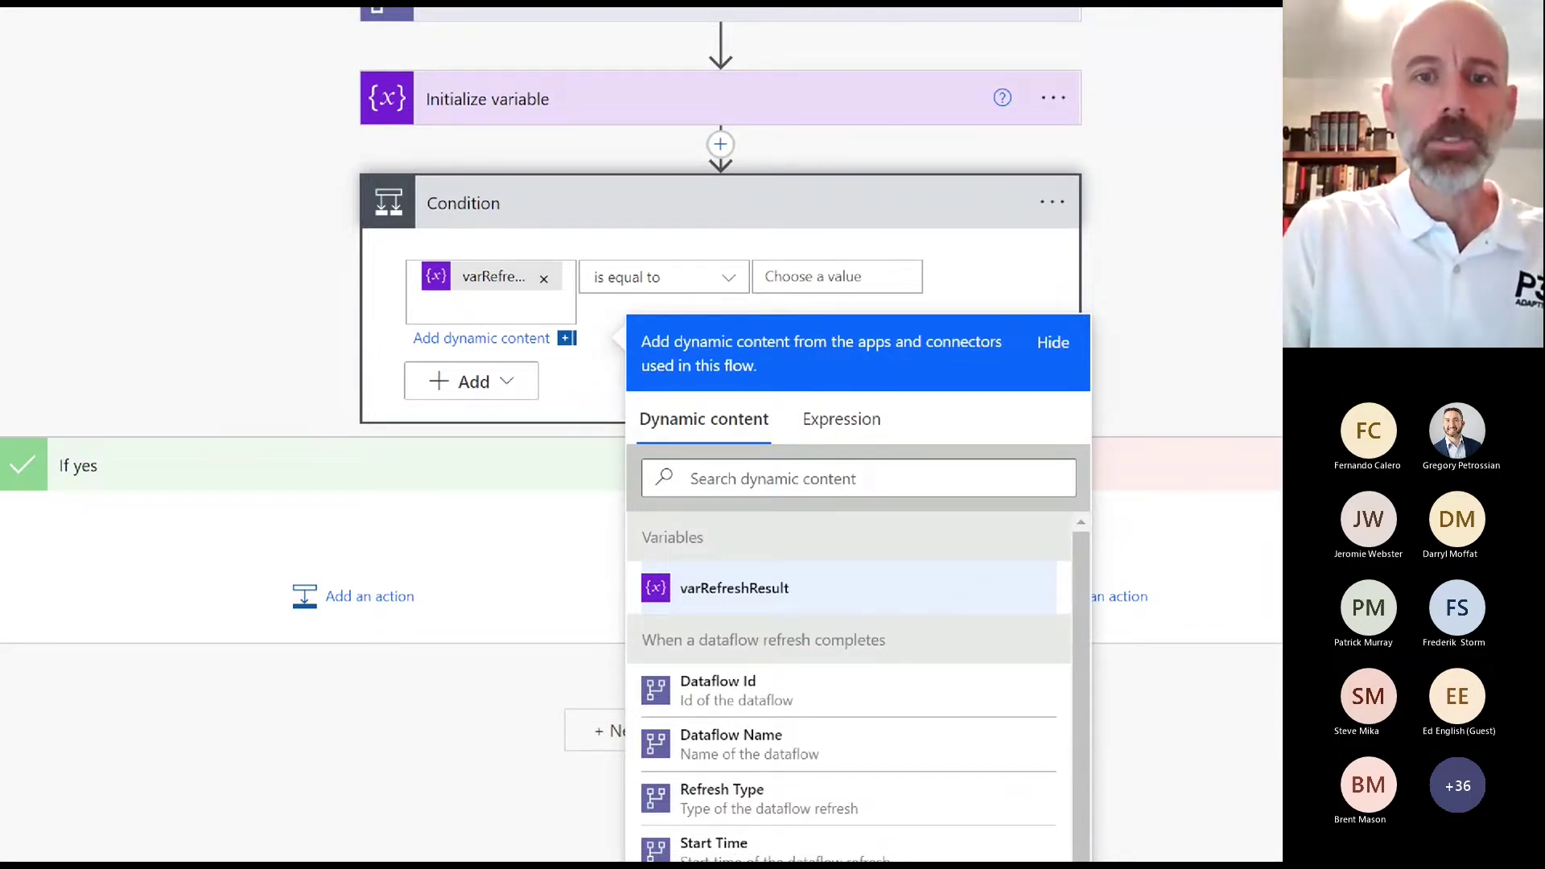
{"action": "mouse_move", "coordinate": [797, 388]}
{"action": "left_mouse_down"}
{"action": "mouse_move", "coordinate": [705, 393]}
{"action": "mouse_move", "coordinate": [753, 372]}
{"action": "left_mouse_up"}
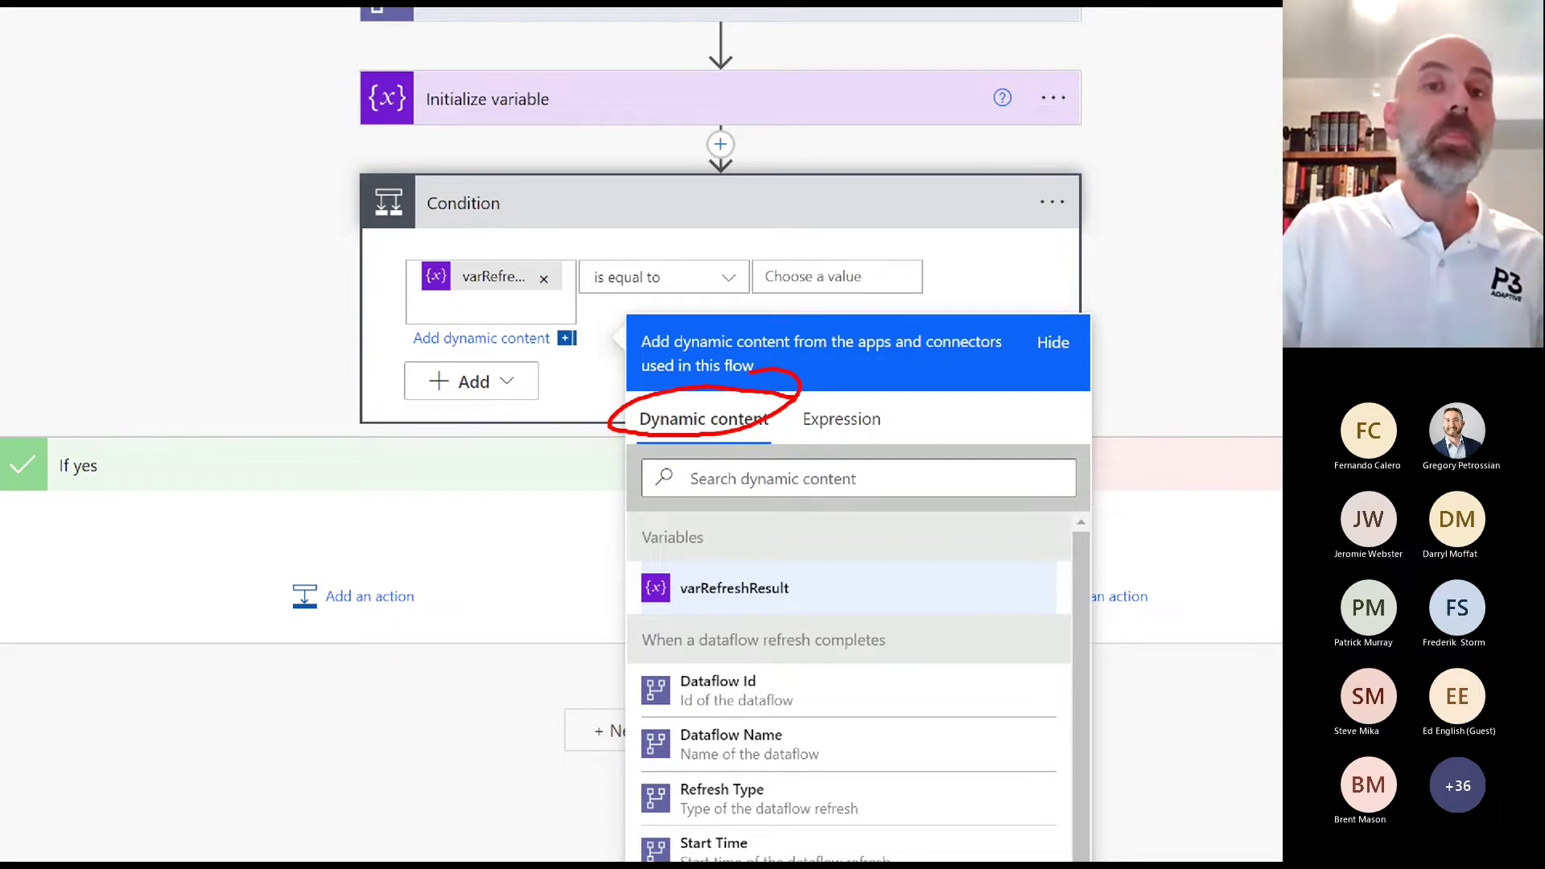
{"action": "mouse_move", "coordinate": [910, 616]}
{"action": "left_mouse_down"}
{"action": "mouse_move", "coordinate": [761, 610]}
{"action": "mouse_move", "coordinate": [620, 820]}
{"action": "mouse_move", "coordinate": [934, 768]}
{"action": "mouse_move", "coordinate": [913, 603]}
{"action": "left_mouse_up"}
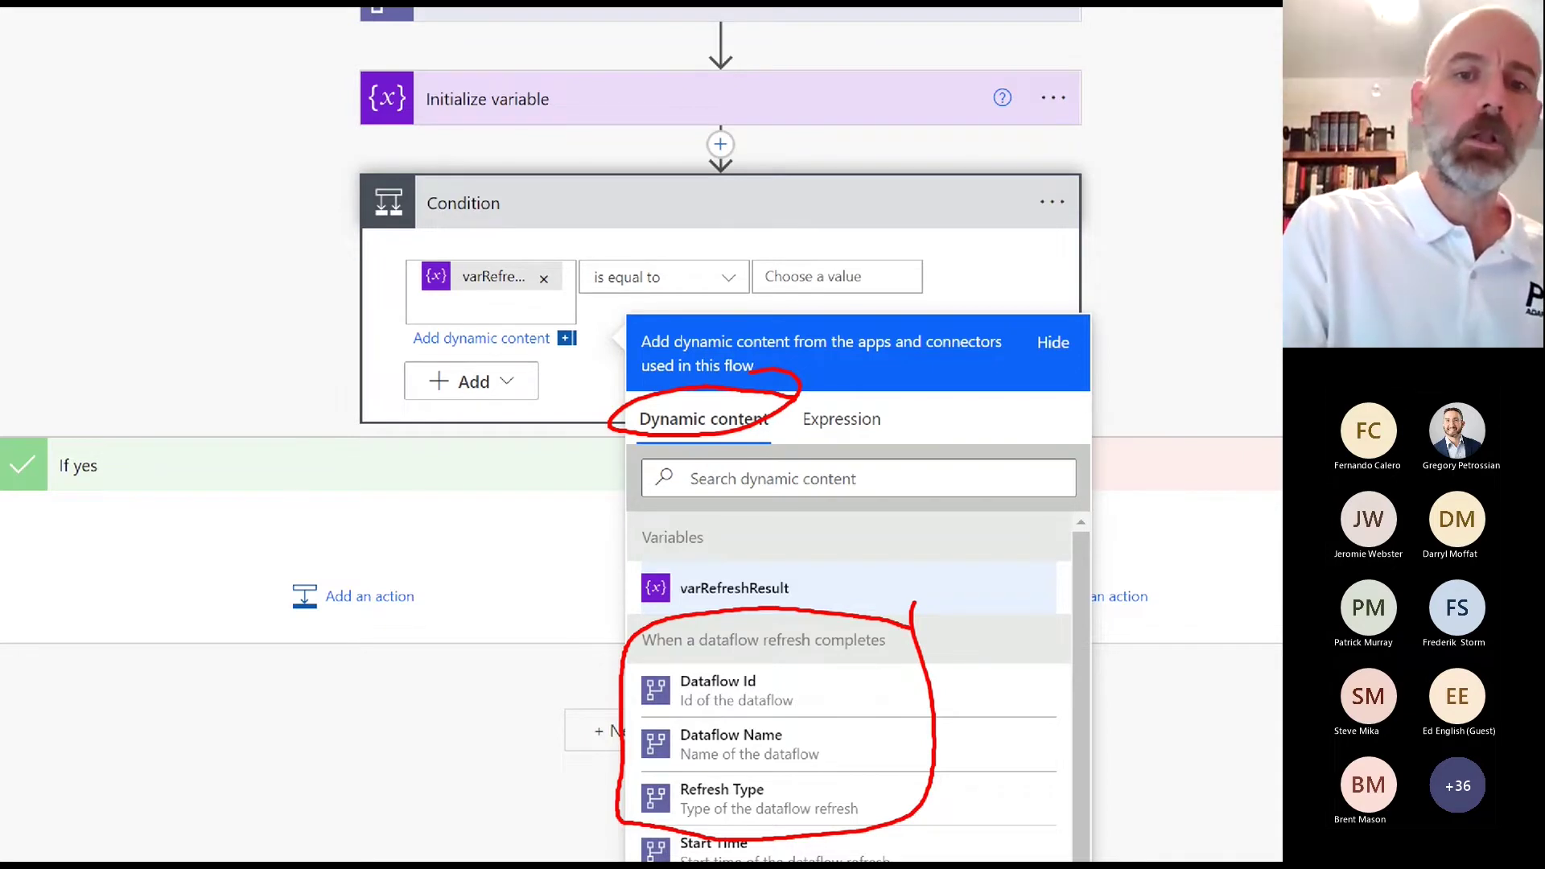
{"action": "mouse_move", "coordinate": [811, 570]}
{"action": "left_mouse_down"}
{"action": "mouse_move", "coordinate": [657, 561]}
{"action": "mouse_move", "coordinate": [662, 625]}
{"action": "mouse_move", "coordinate": [762, 554]}
{"action": "left_mouse_up"}
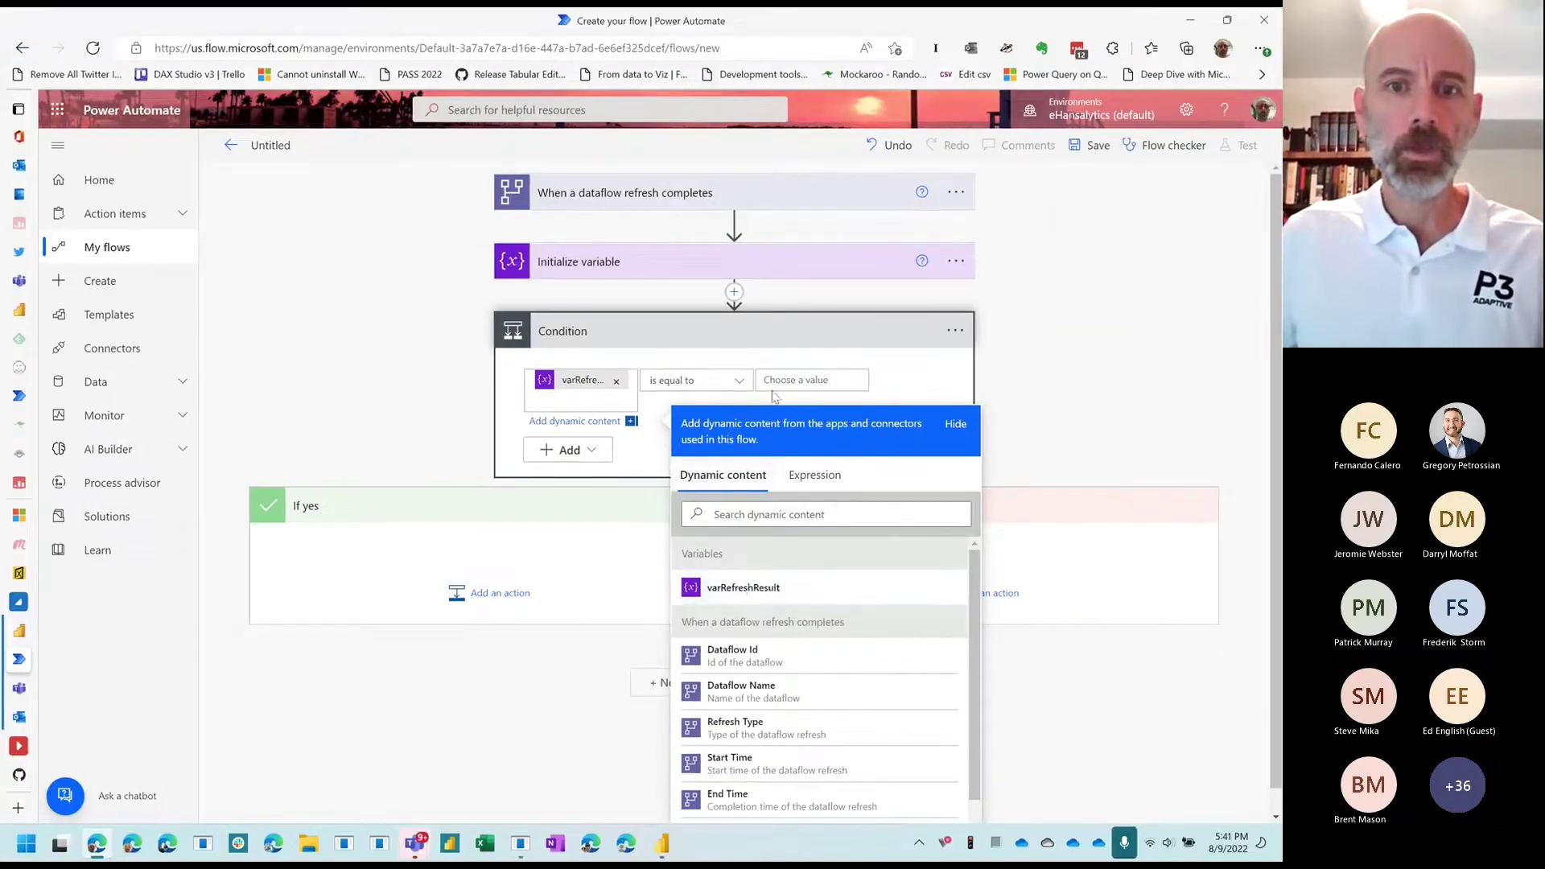
{"action": "left_click", "coordinate": [780, 380]}
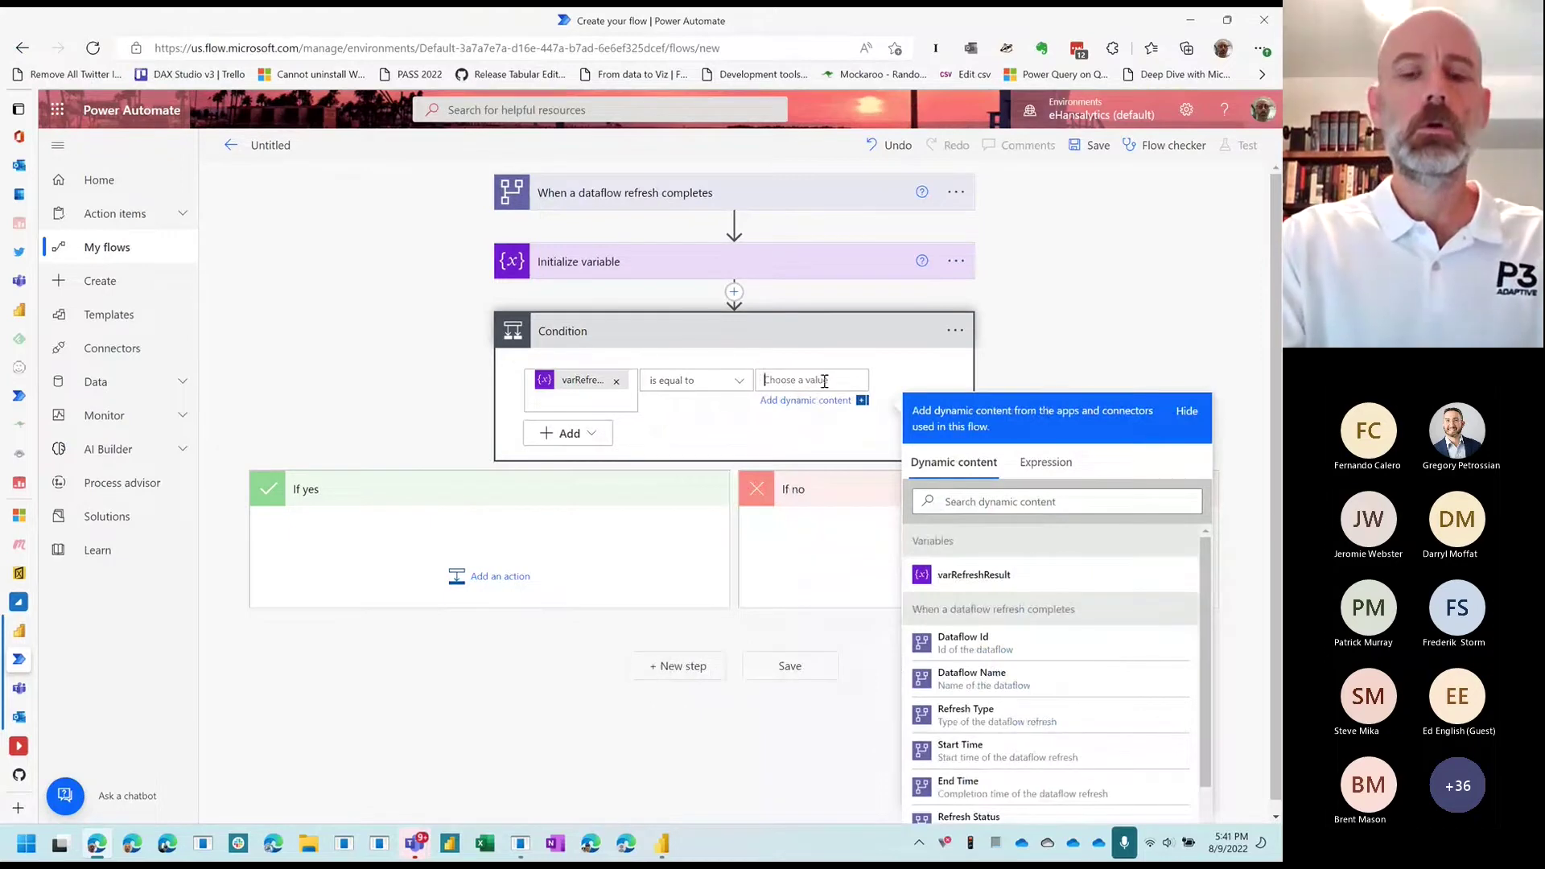
{"action": "type", "text": "Succ"}
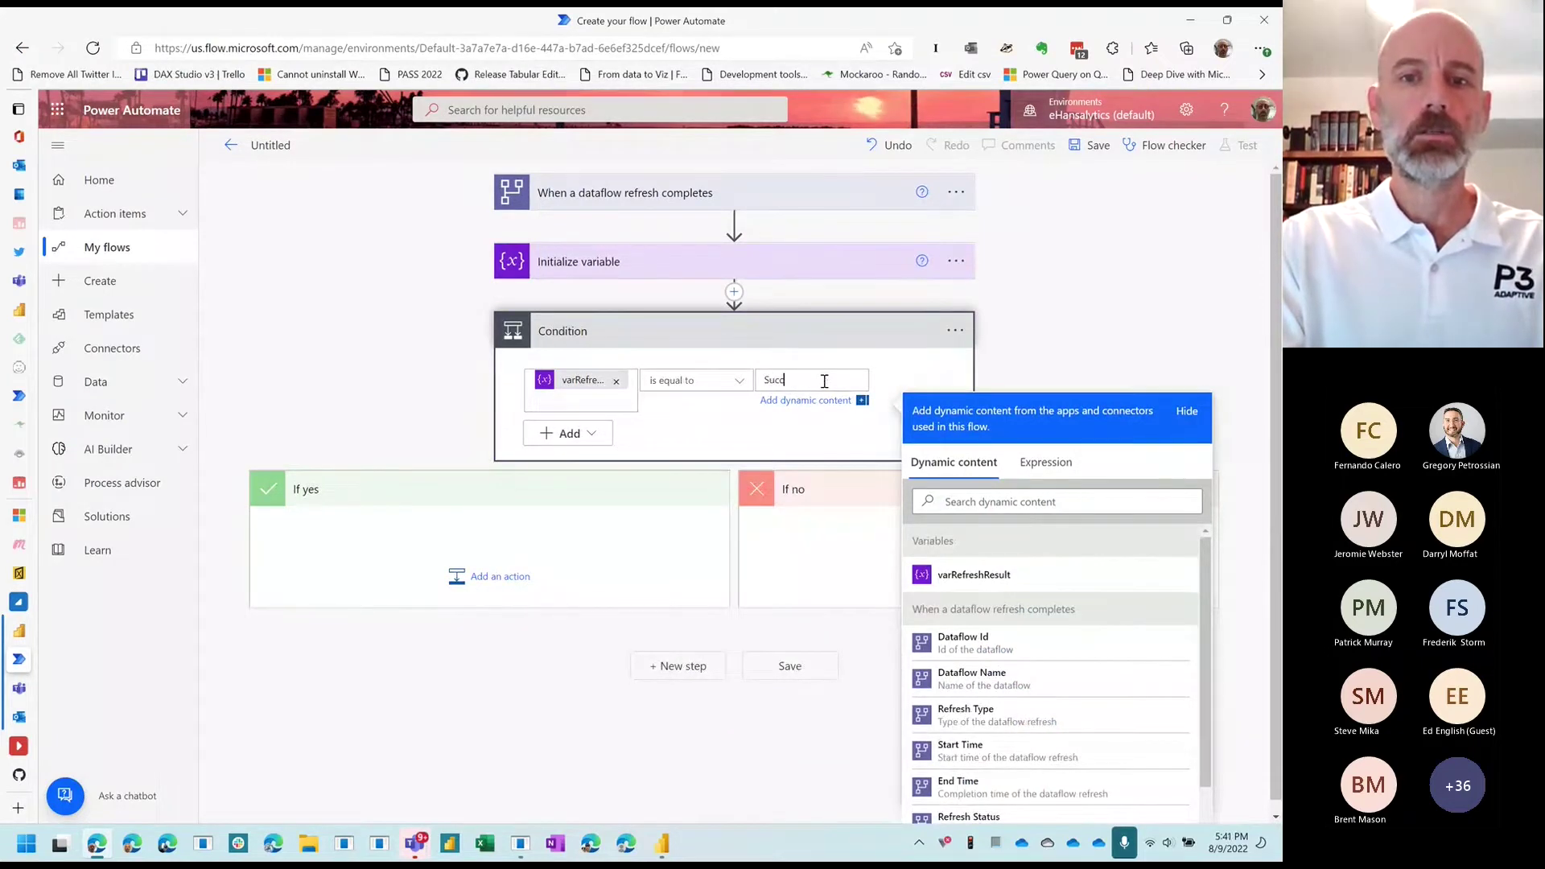
{"action": "type", "text": "ess"}
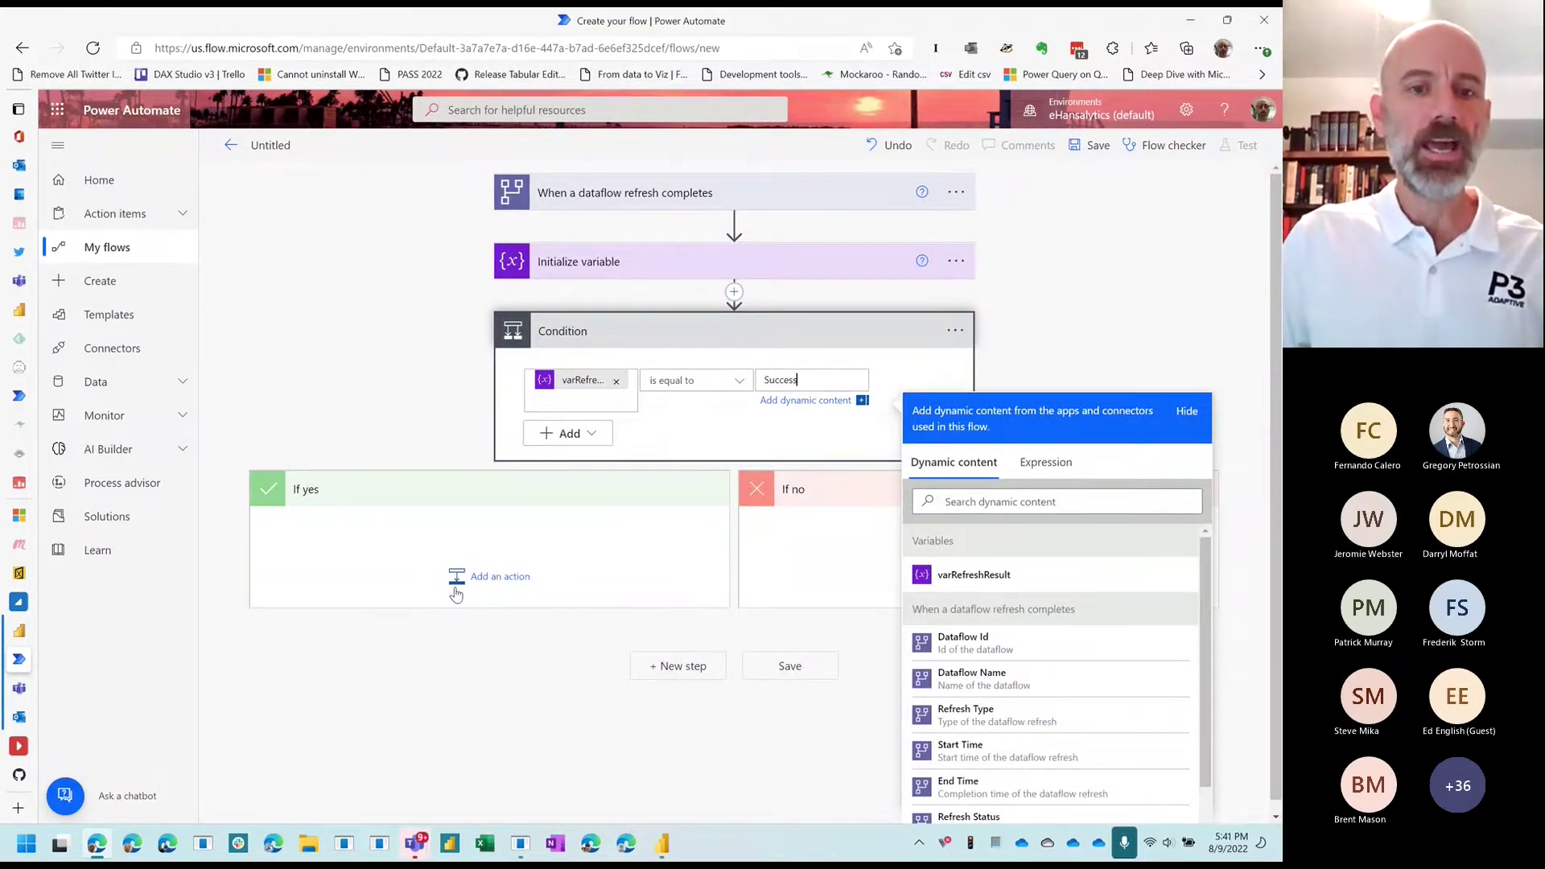
{"action": "left_click", "coordinate": [498, 582]}
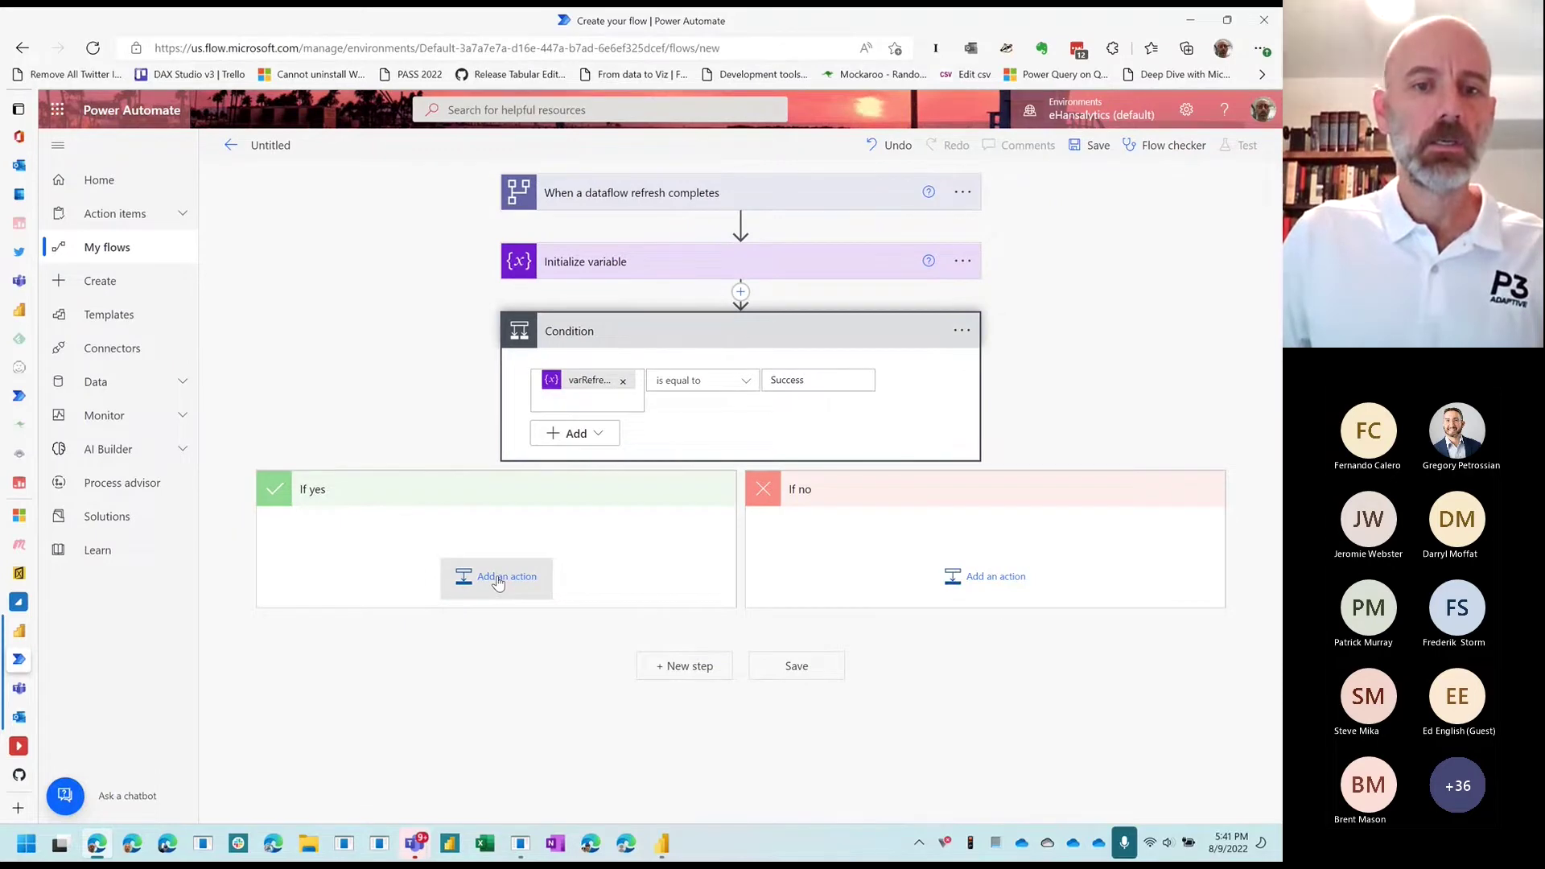
Step: Under If yes, add the Power BI Refresh a dataset action
{"action": "left_click", "coordinate": [493, 577]}
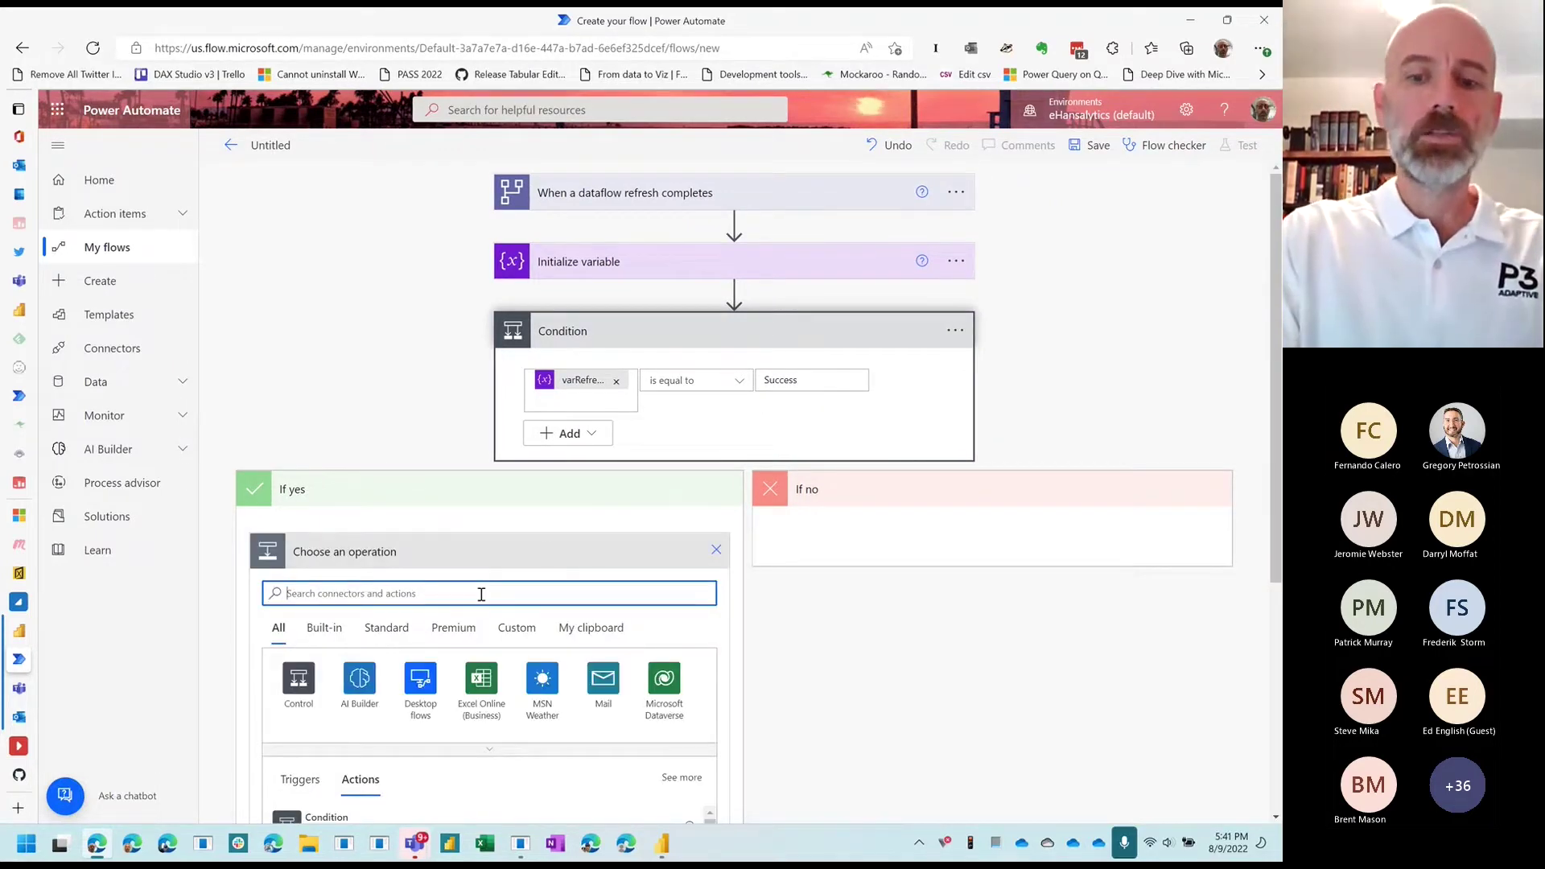
{"action": "type", "text": "power"}
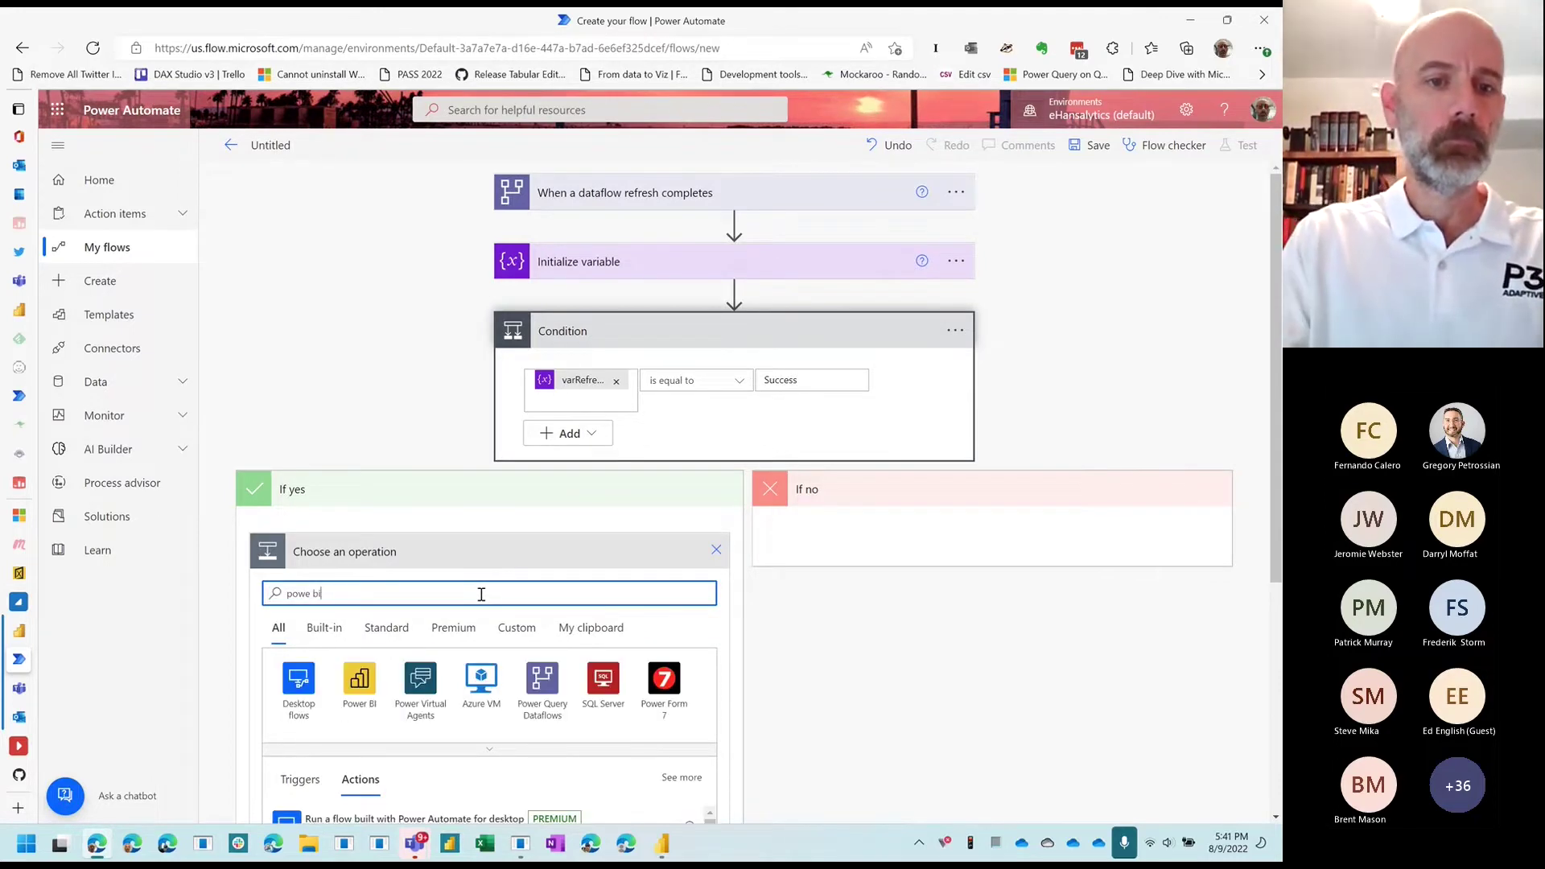
{"action": "type", "text": " bi"}
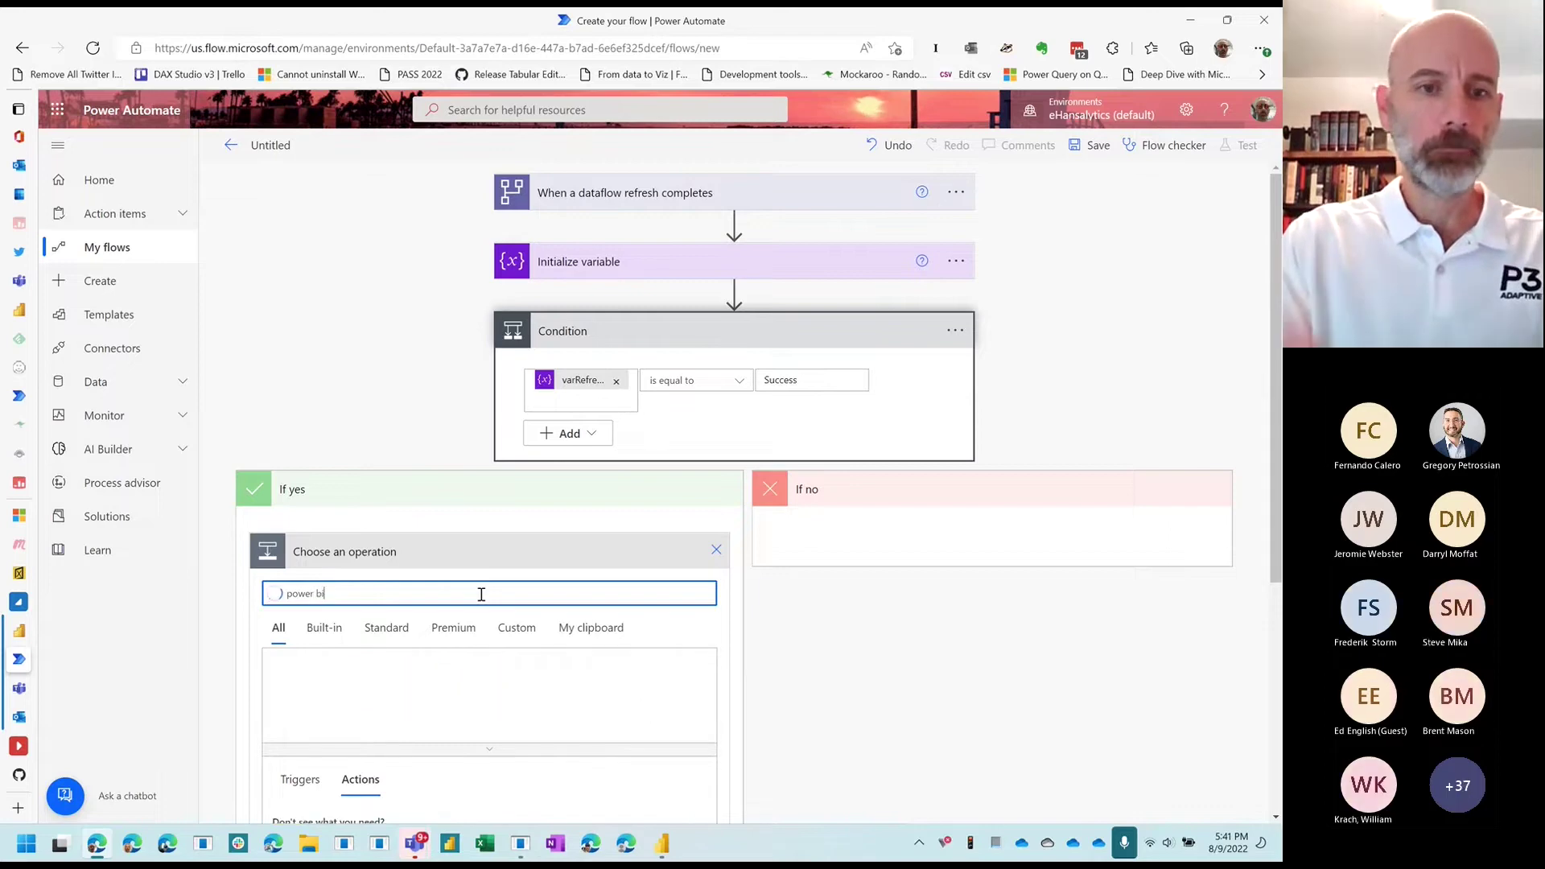
{"action": "left_click", "coordinate": [308, 677]}
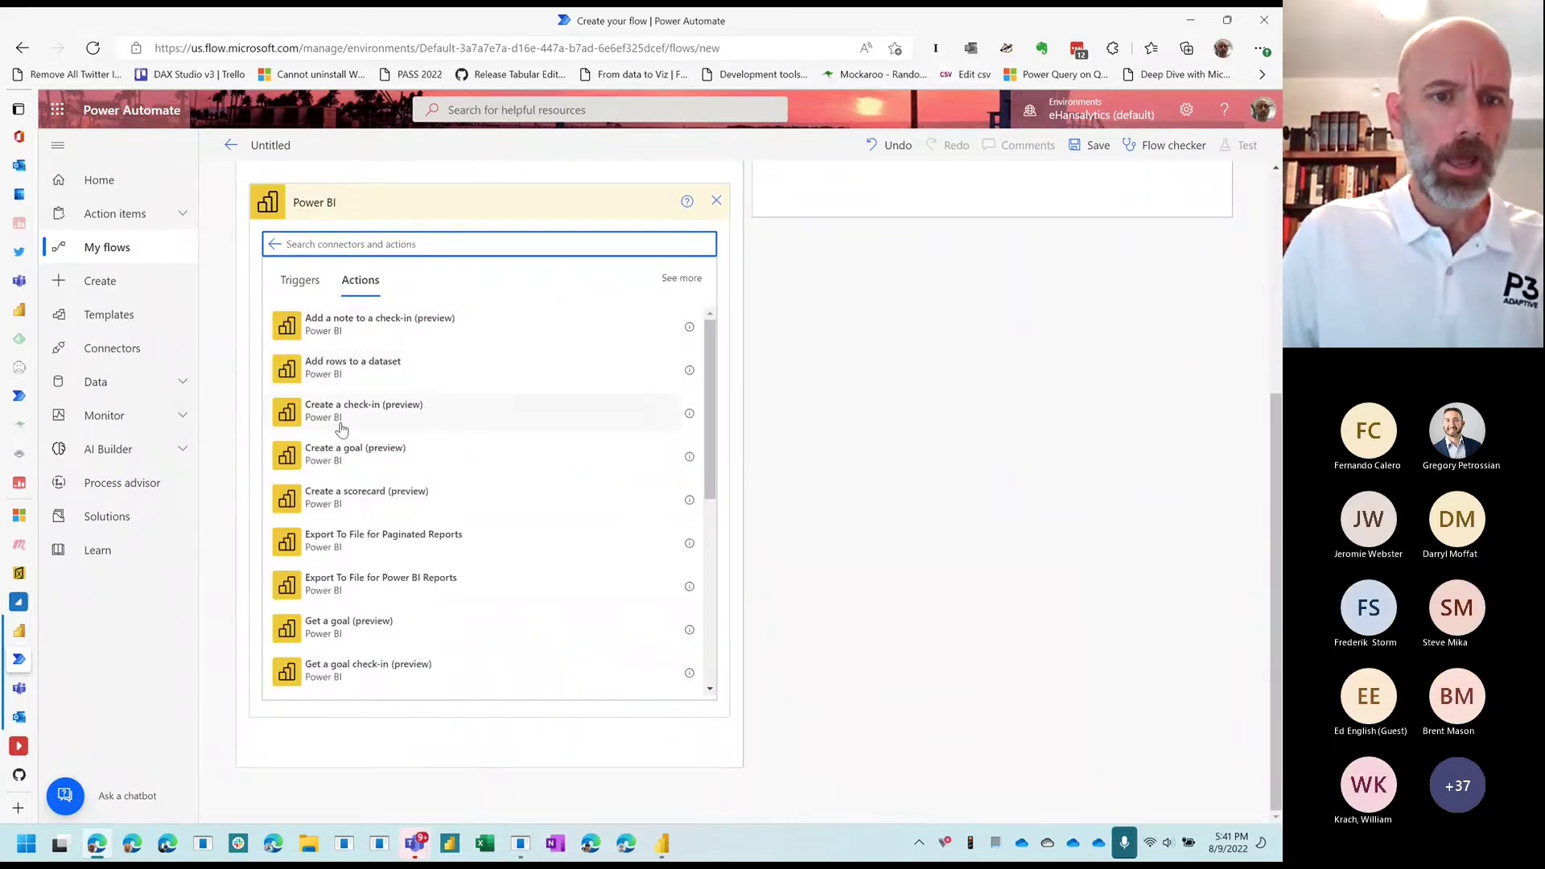
{"action": "scroll", "coordinate": [338, 563], "scroll_direction": "down", "scroll_amount": 3}
{"action": "scroll", "coordinate": [338, 563], "scroll_direction": "down", "scroll_amount": 5}
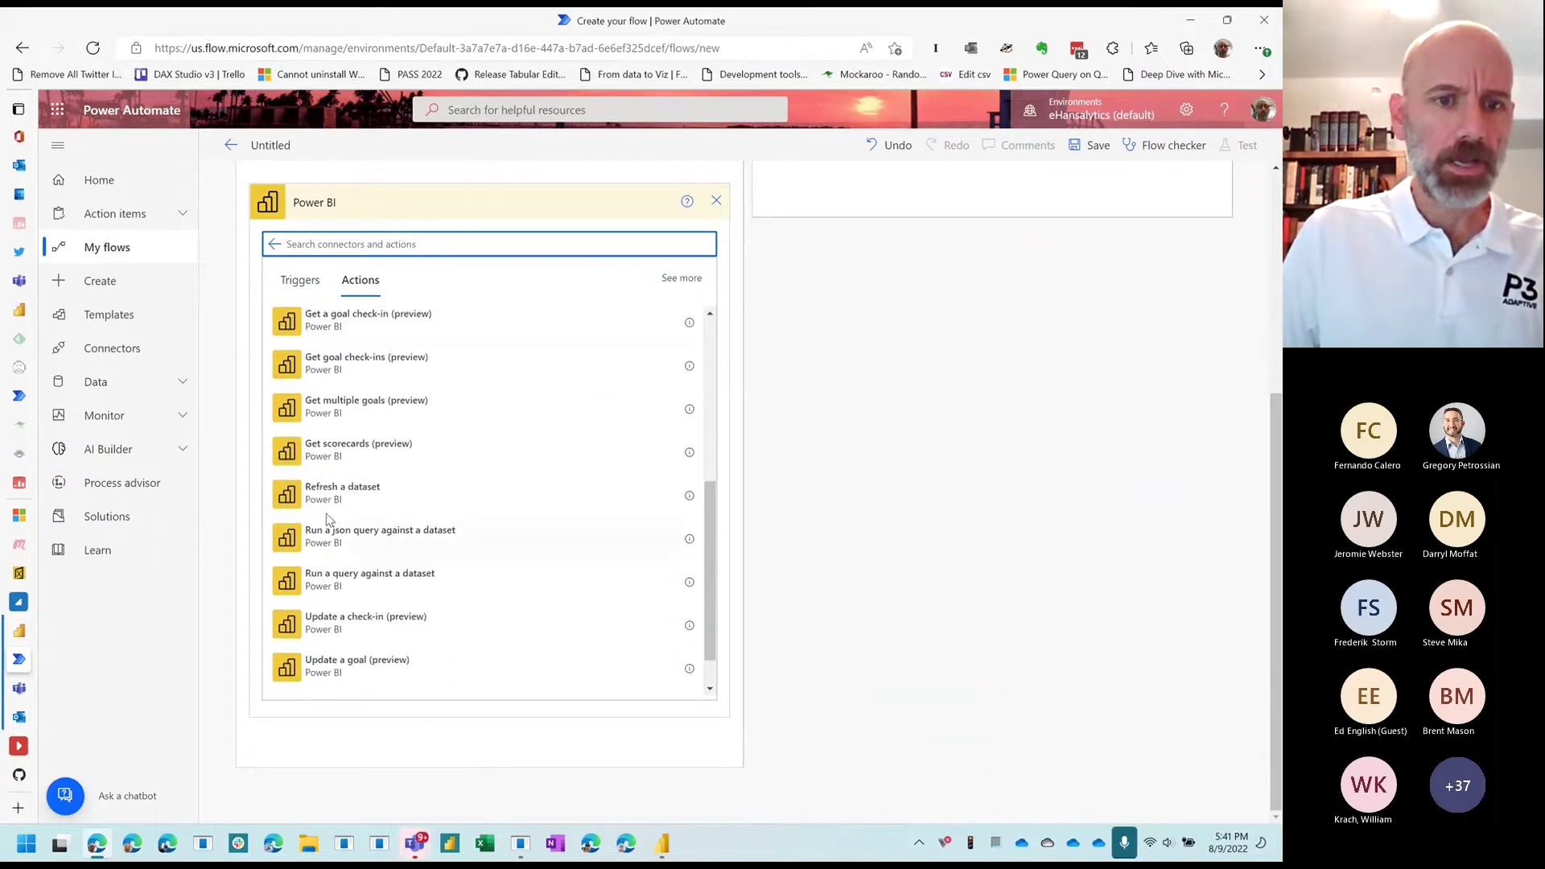
{"action": "left_click", "coordinate": [503, 541]}
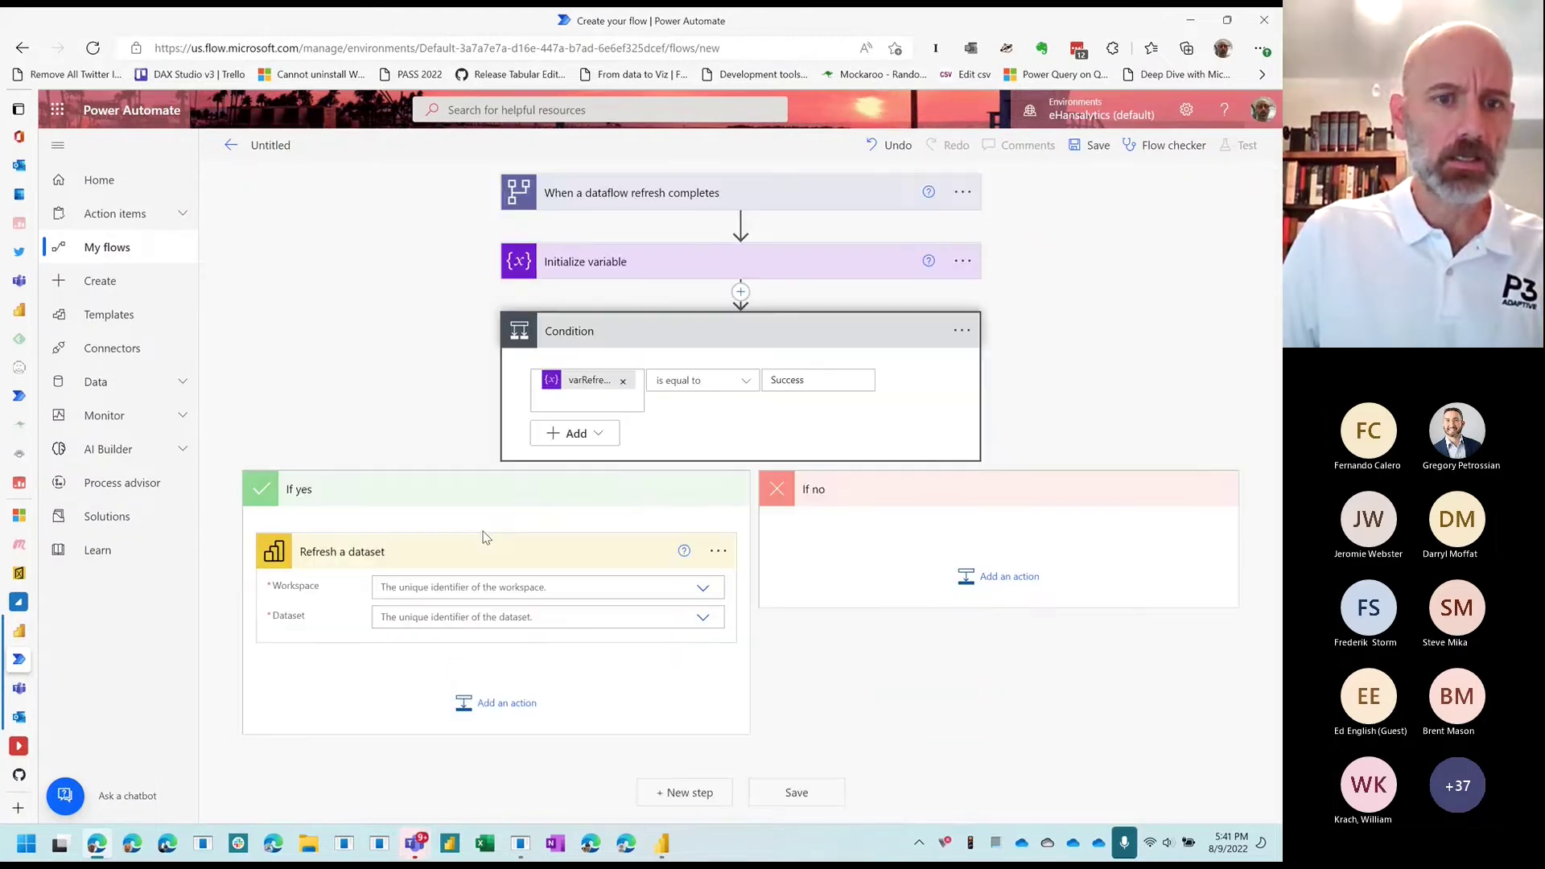
Step: Target the Power Automate and Power BI dataset in Power BI Samples, then save the flow
{"action": "left_click", "coordinate": [574, 585]}
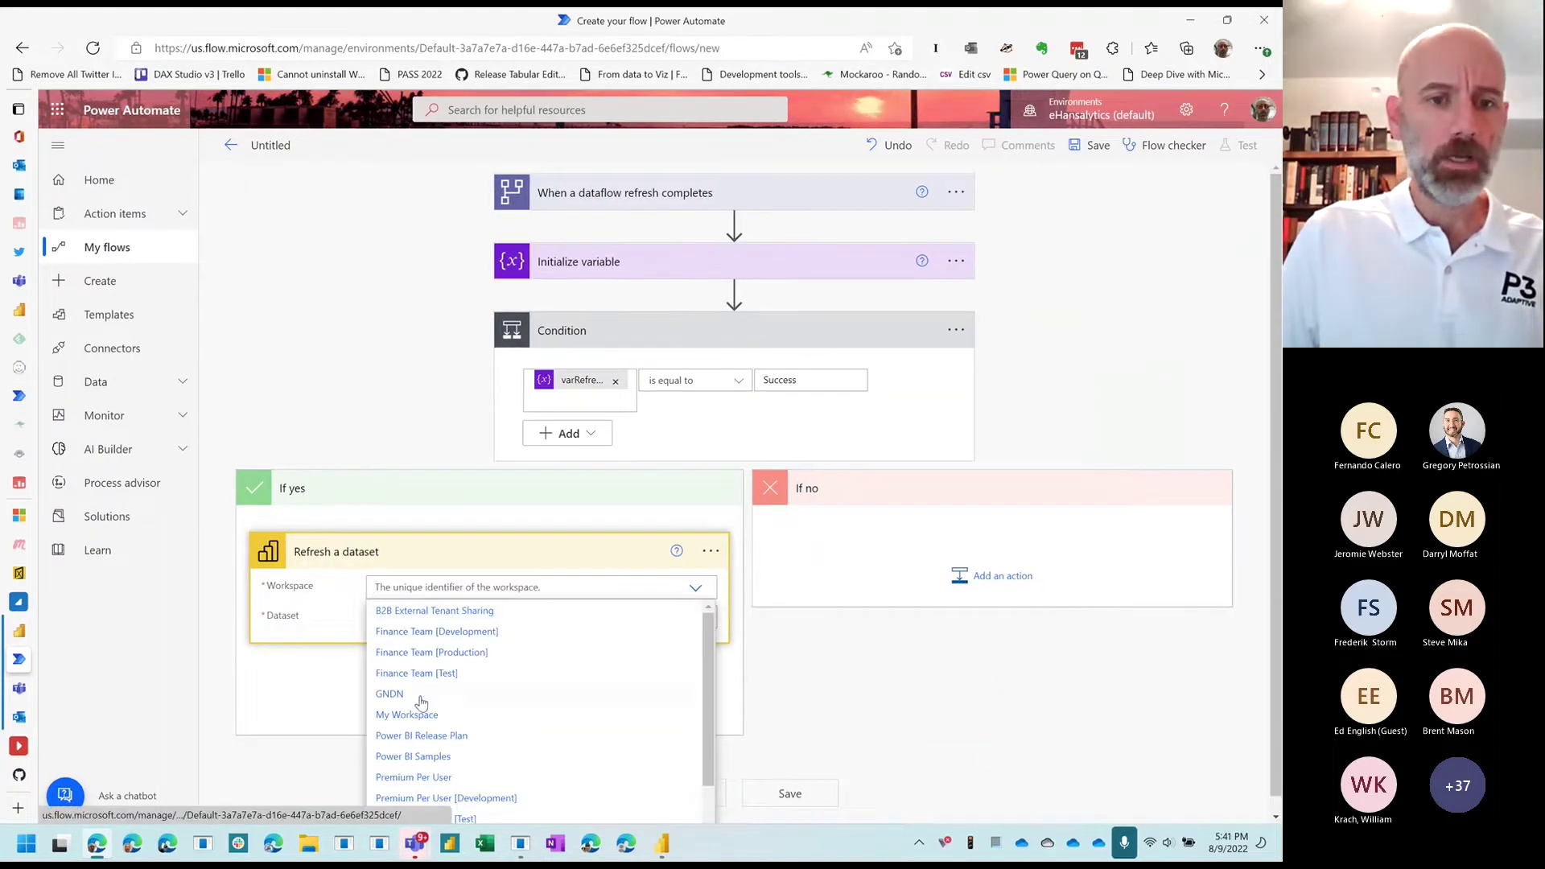
{"action": "left_click", "coordinate": [413, 756]}
{"action": "left_click", "coordinate": [468, 619]}
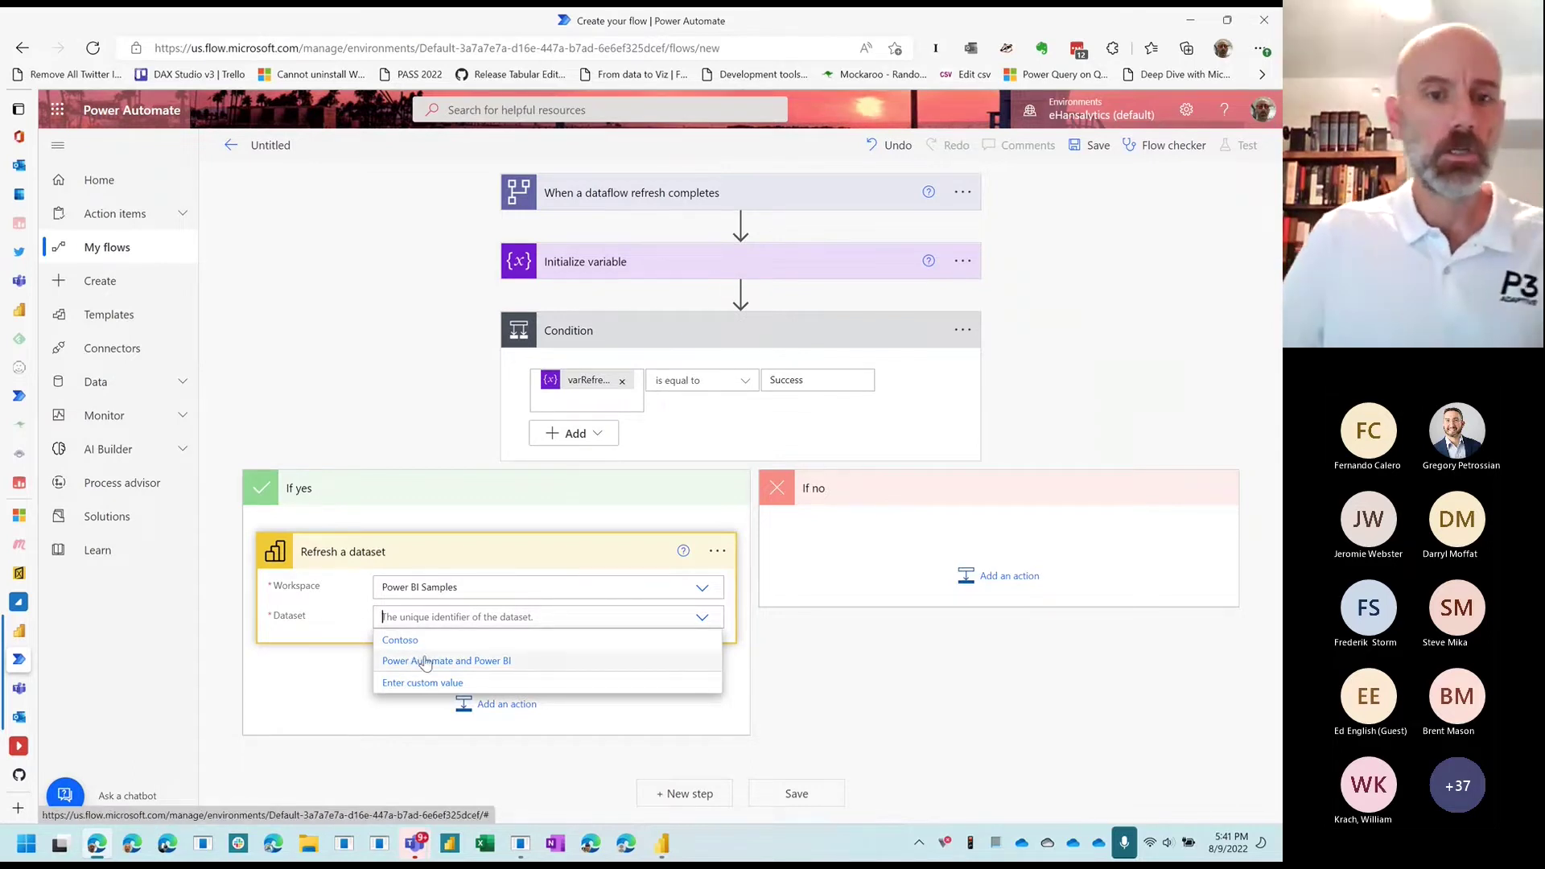
{"action": "left_click", "coordinate": [435, 663]}
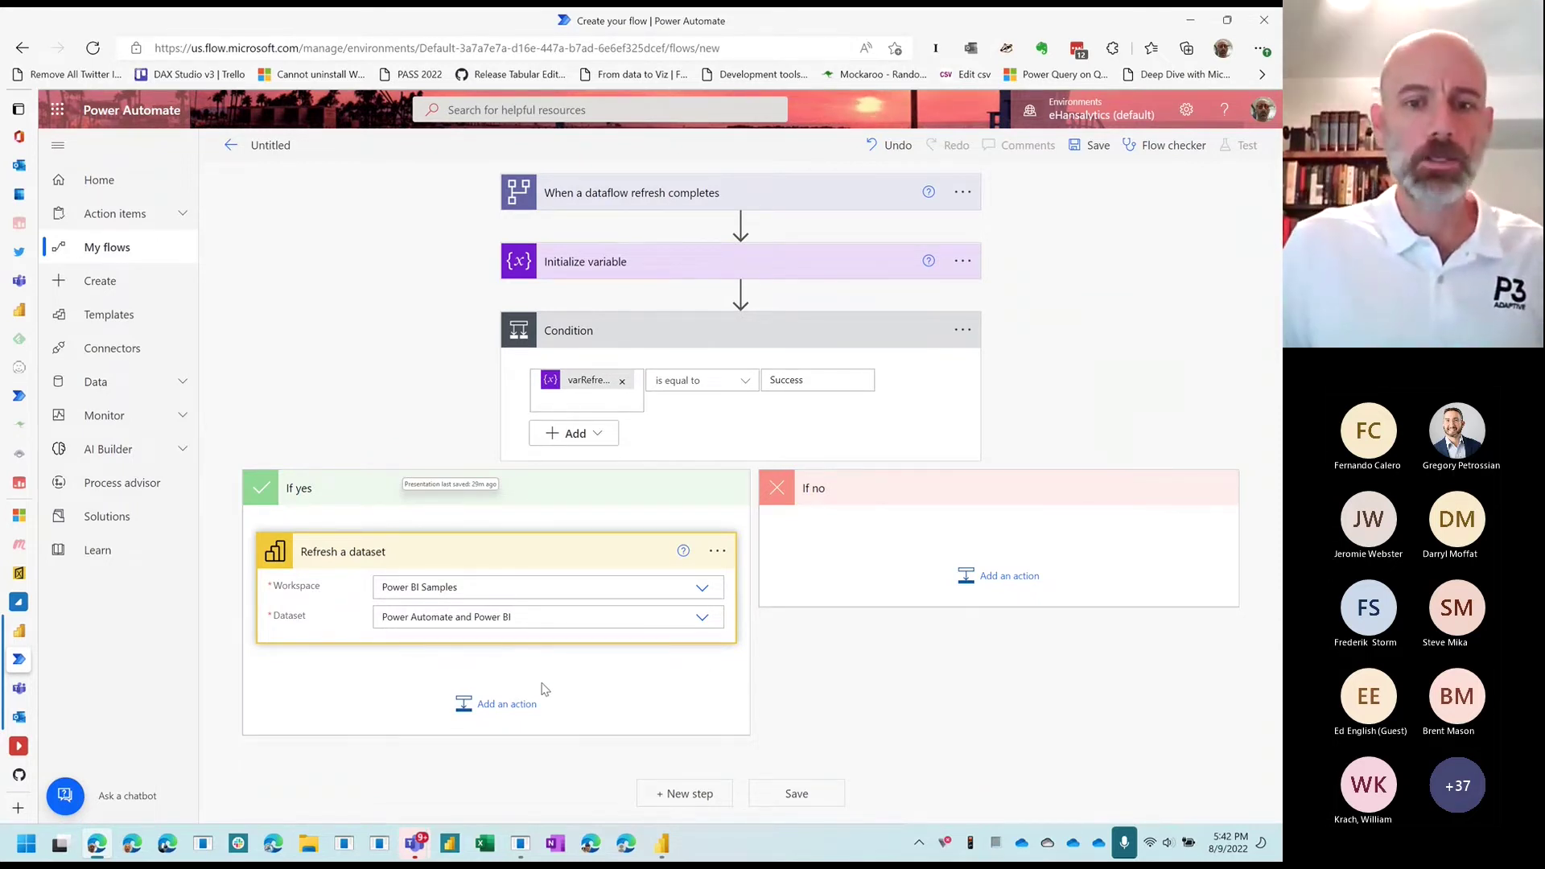
{"action": "left_click", "coordinate": [786, 797]}
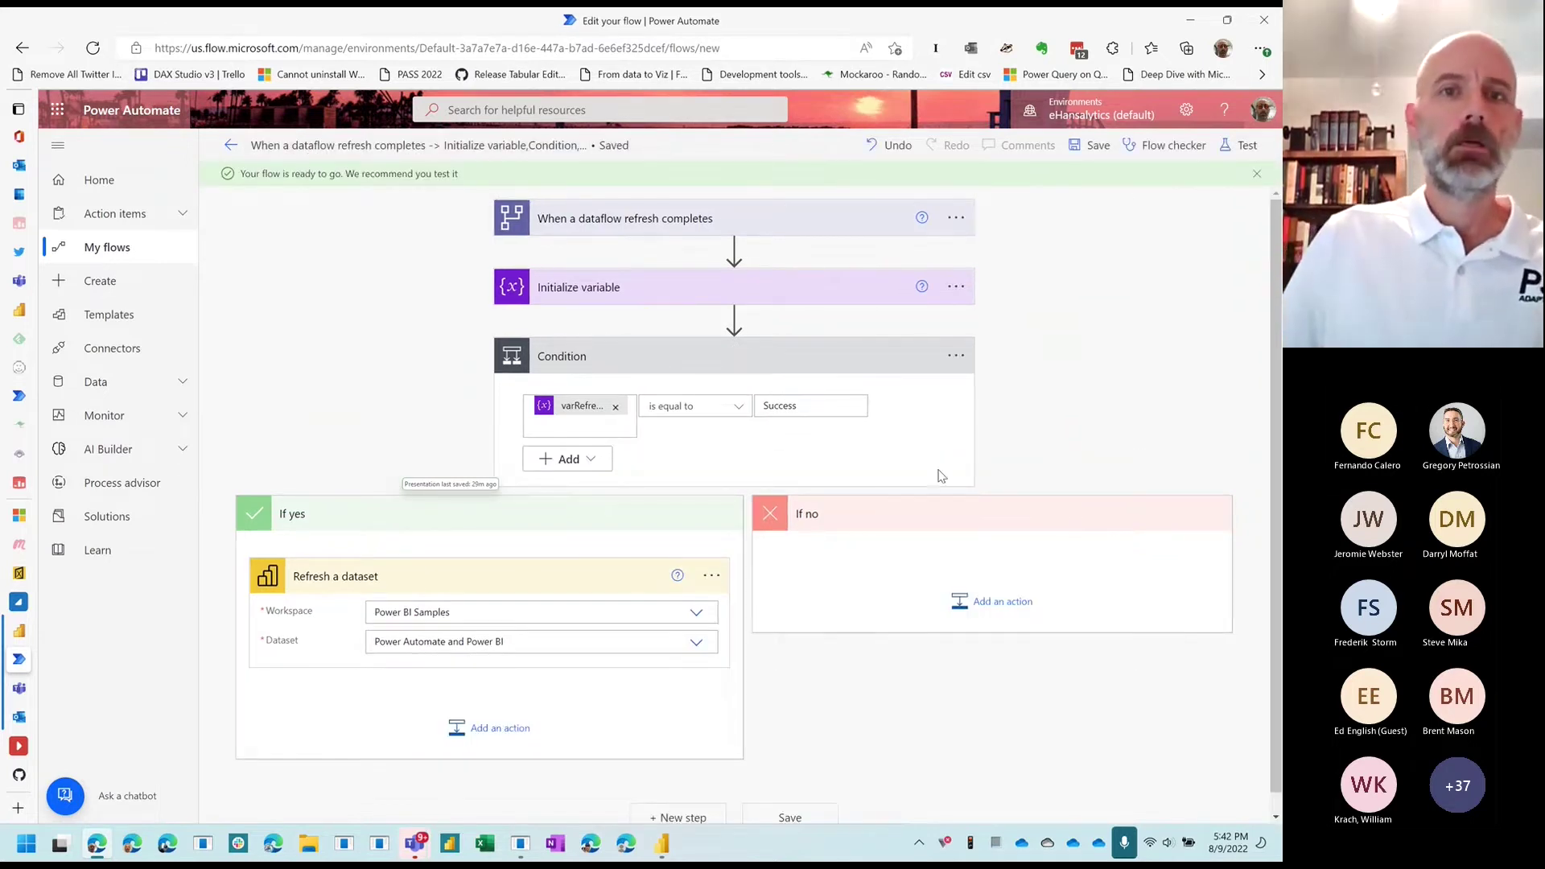
Step: Retitle the flow 'Refresh Dataset when Dataflow Refresh is Sucessful' in the editor header and save
{"action": "left_click", "coordinate": [570, 146]}
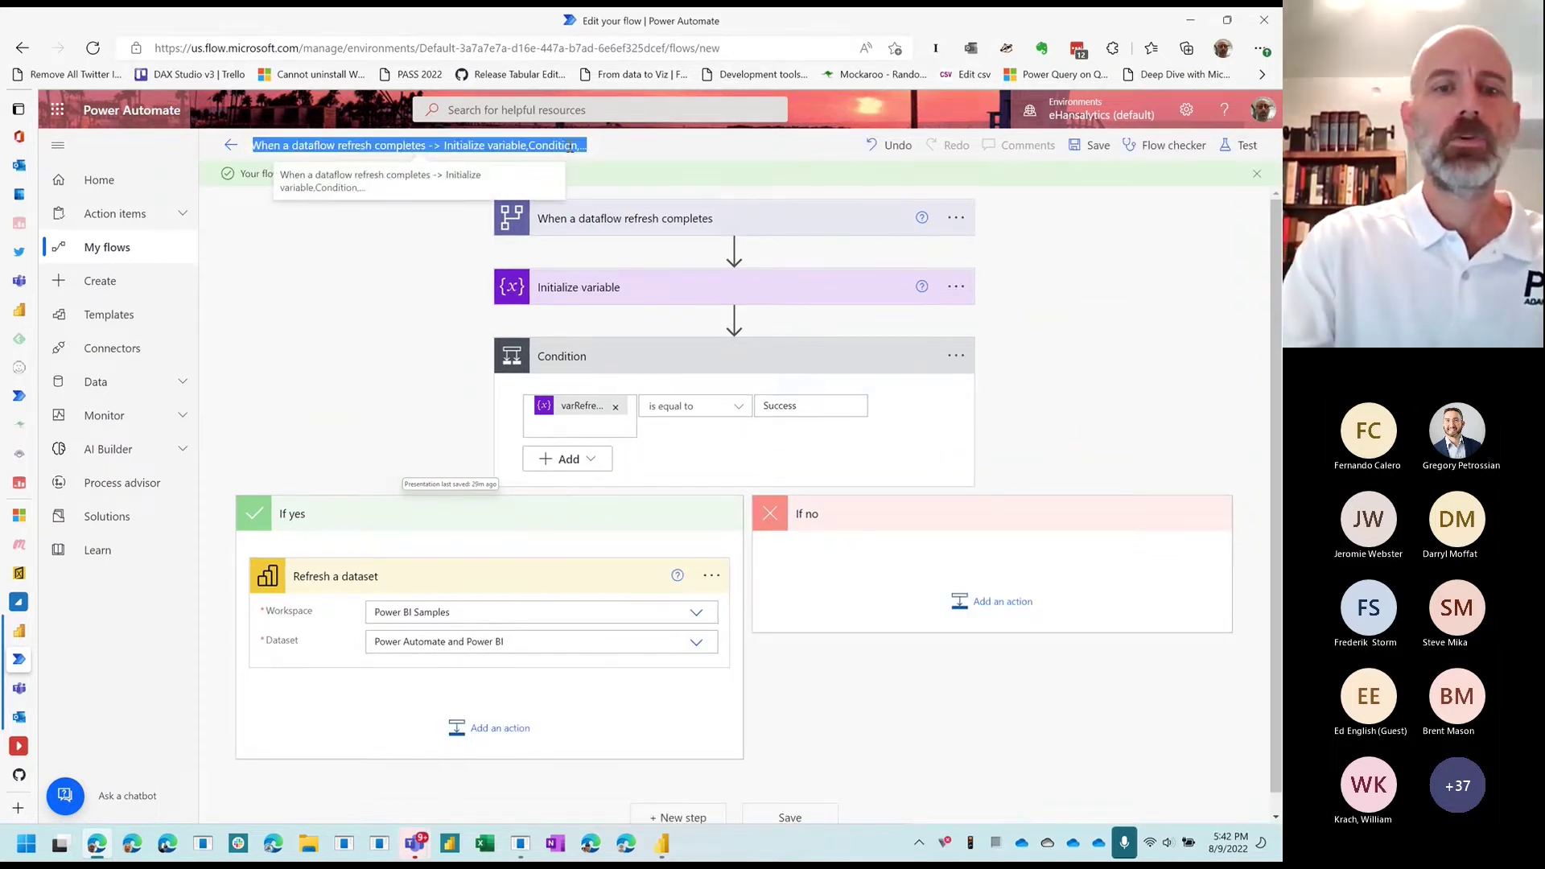
{"action": "type", "text": "Refresh Dat"}
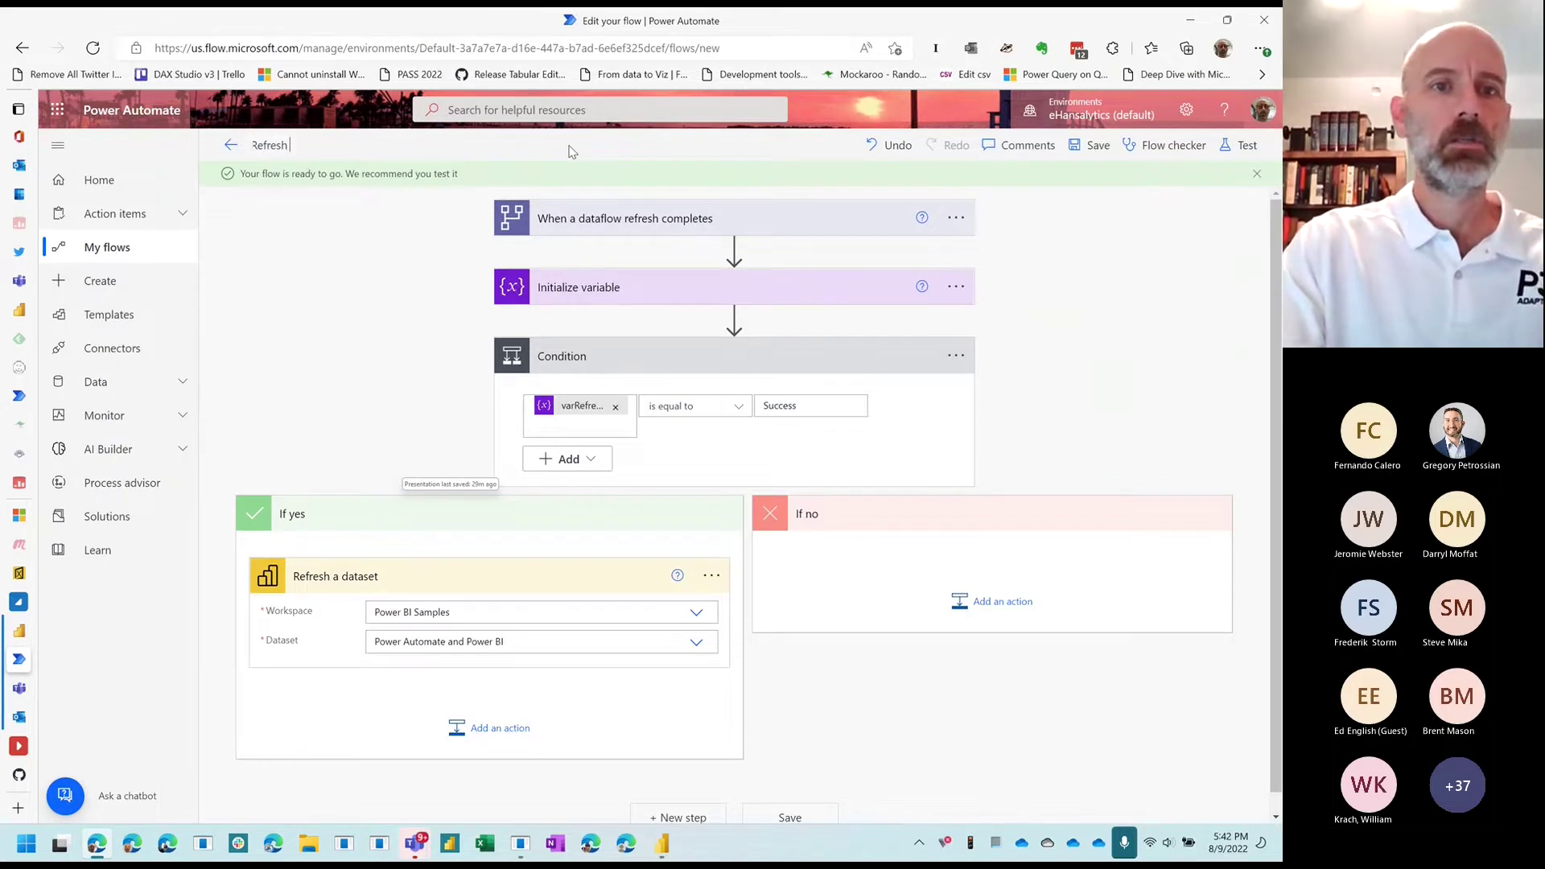
{"action": "type", "text": "set"}
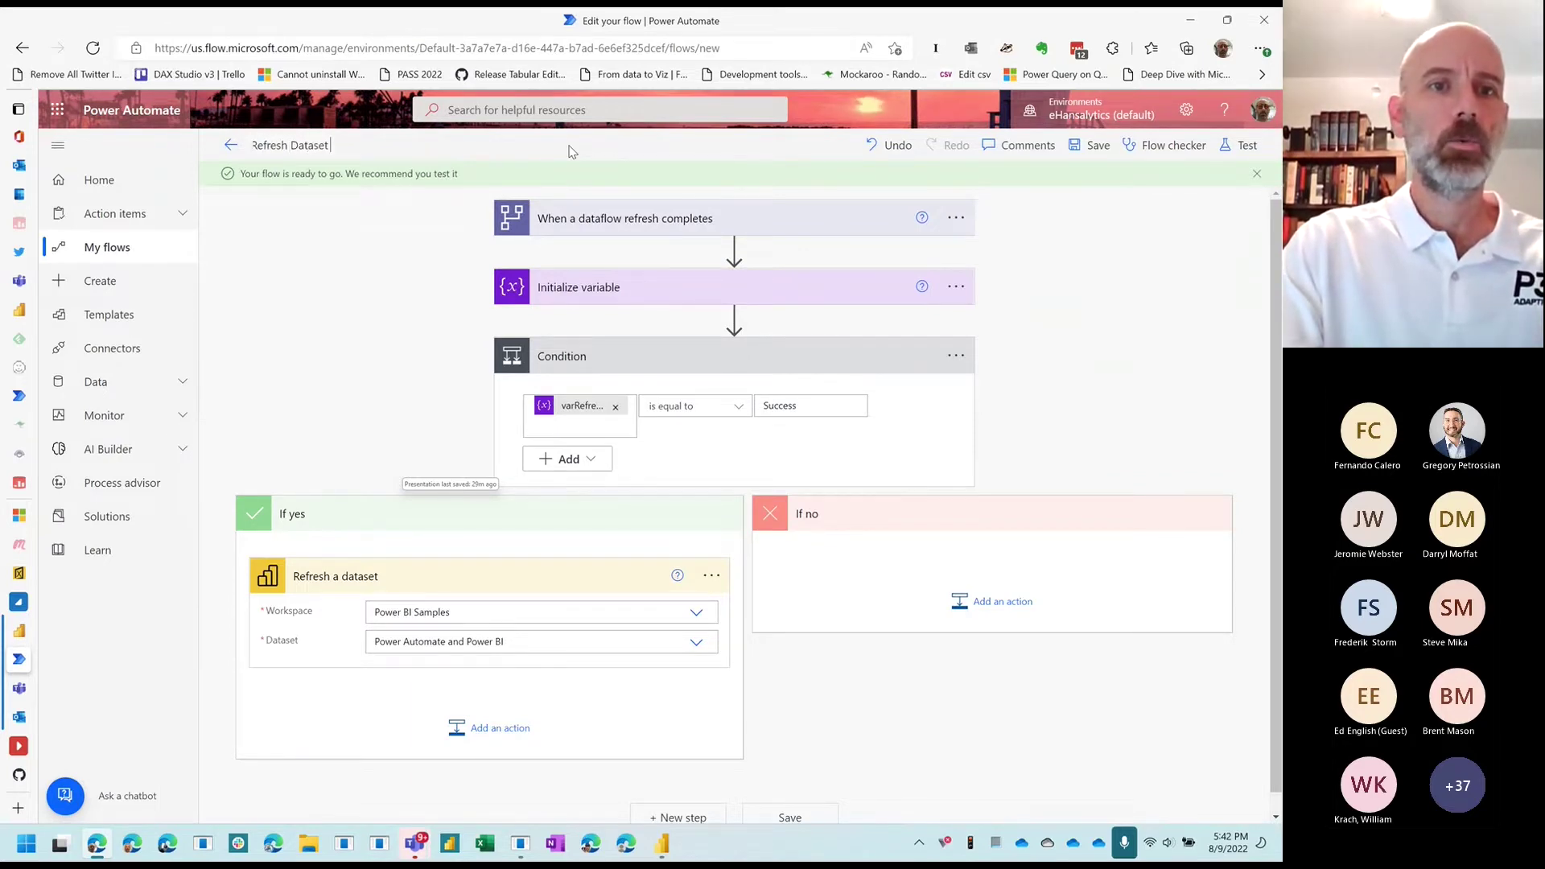
{"action": "type", "text": " when Data"}
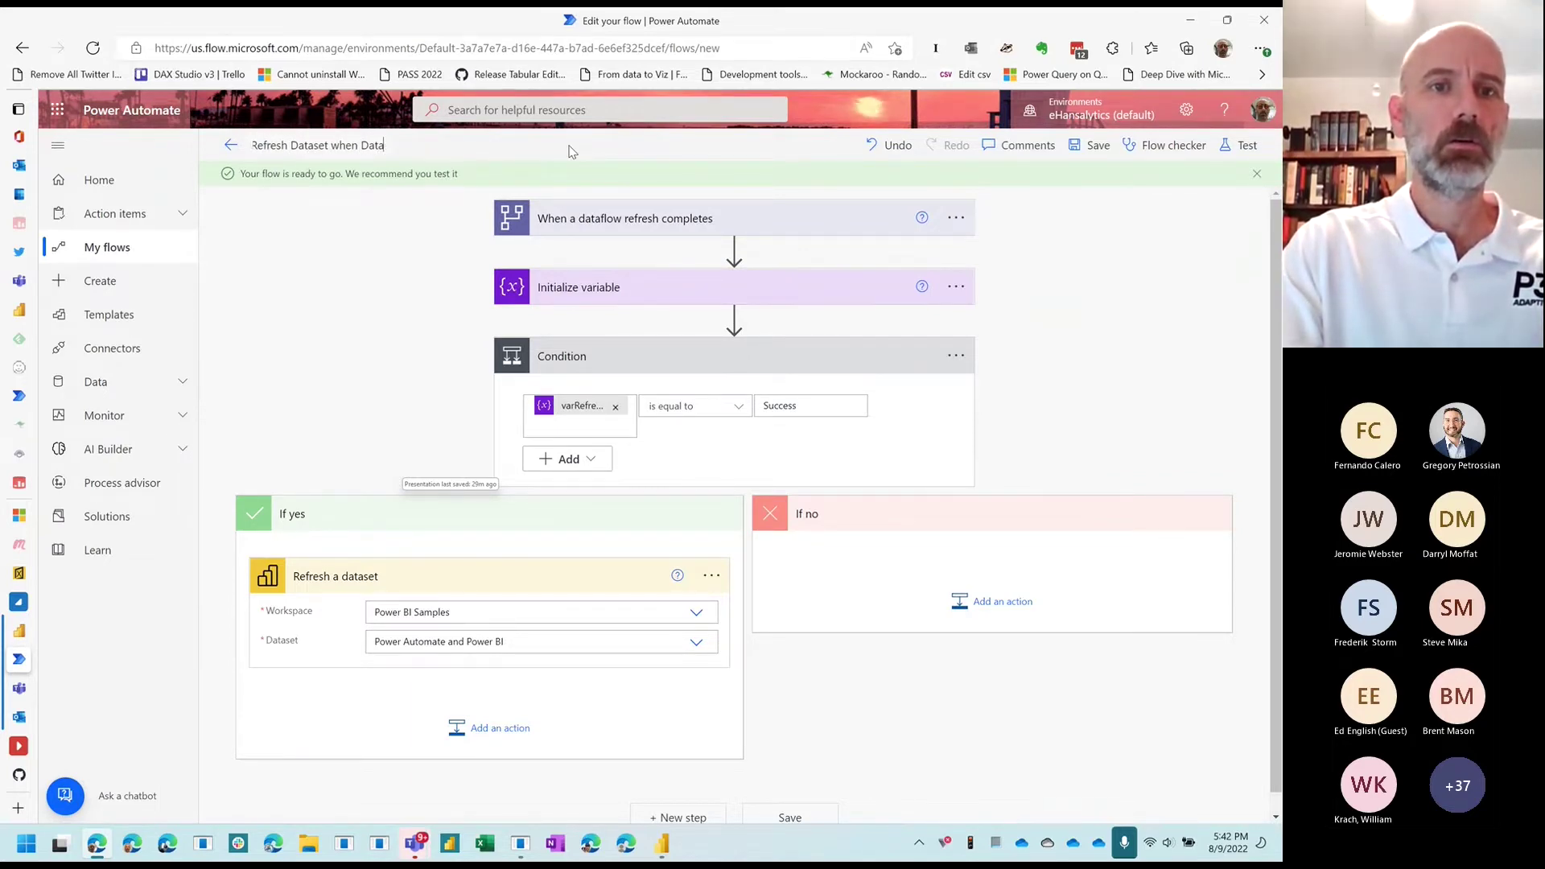
{"action": "type", "text": "flow Ref"}
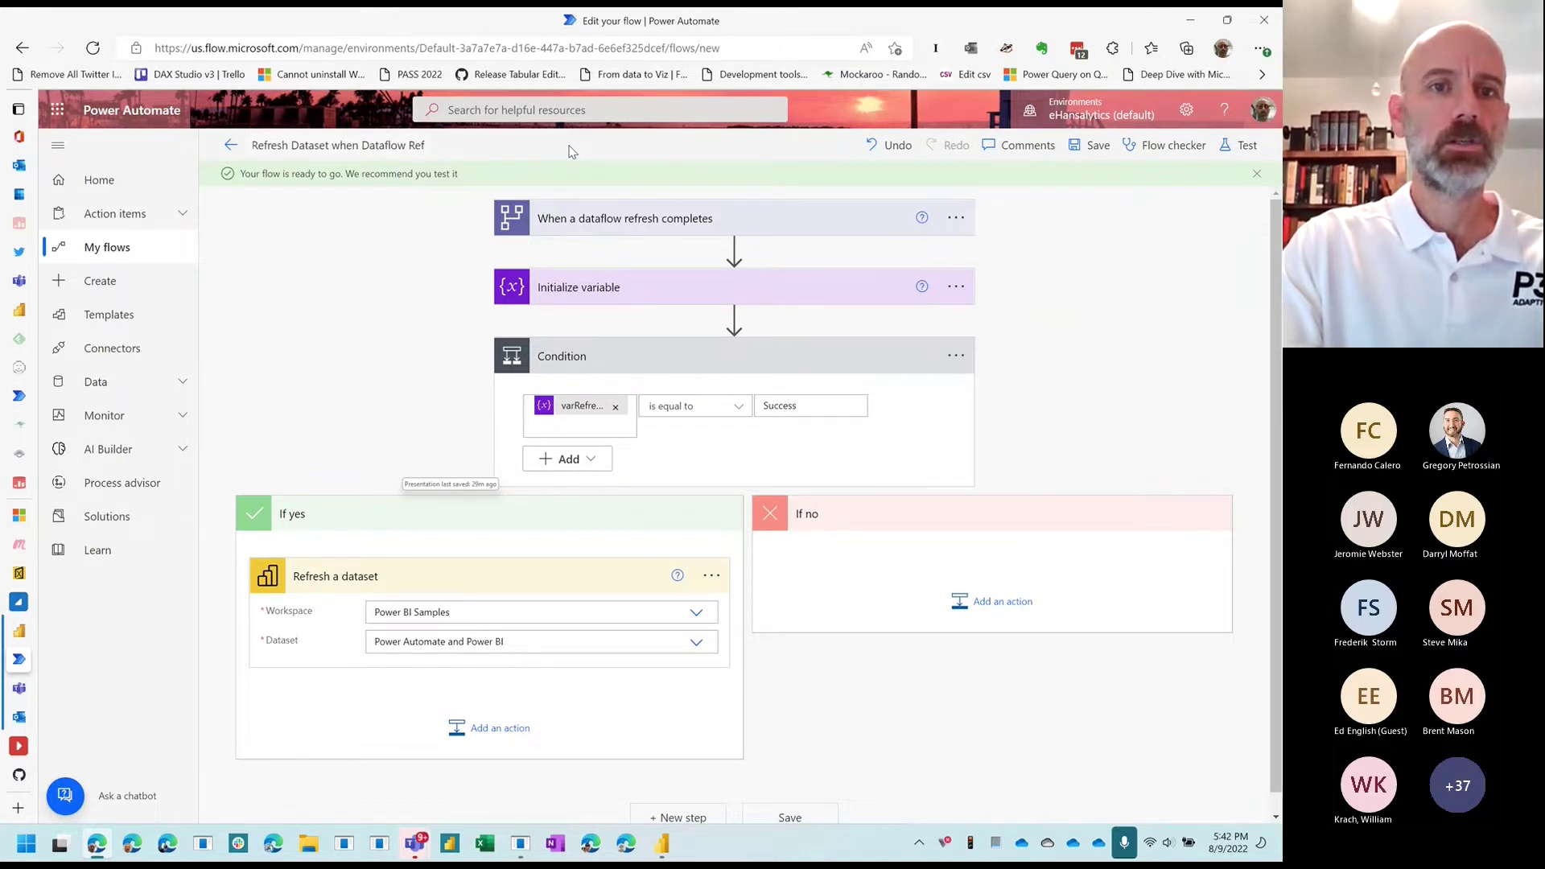
{"action": "type", "text": "resh is Suc"}
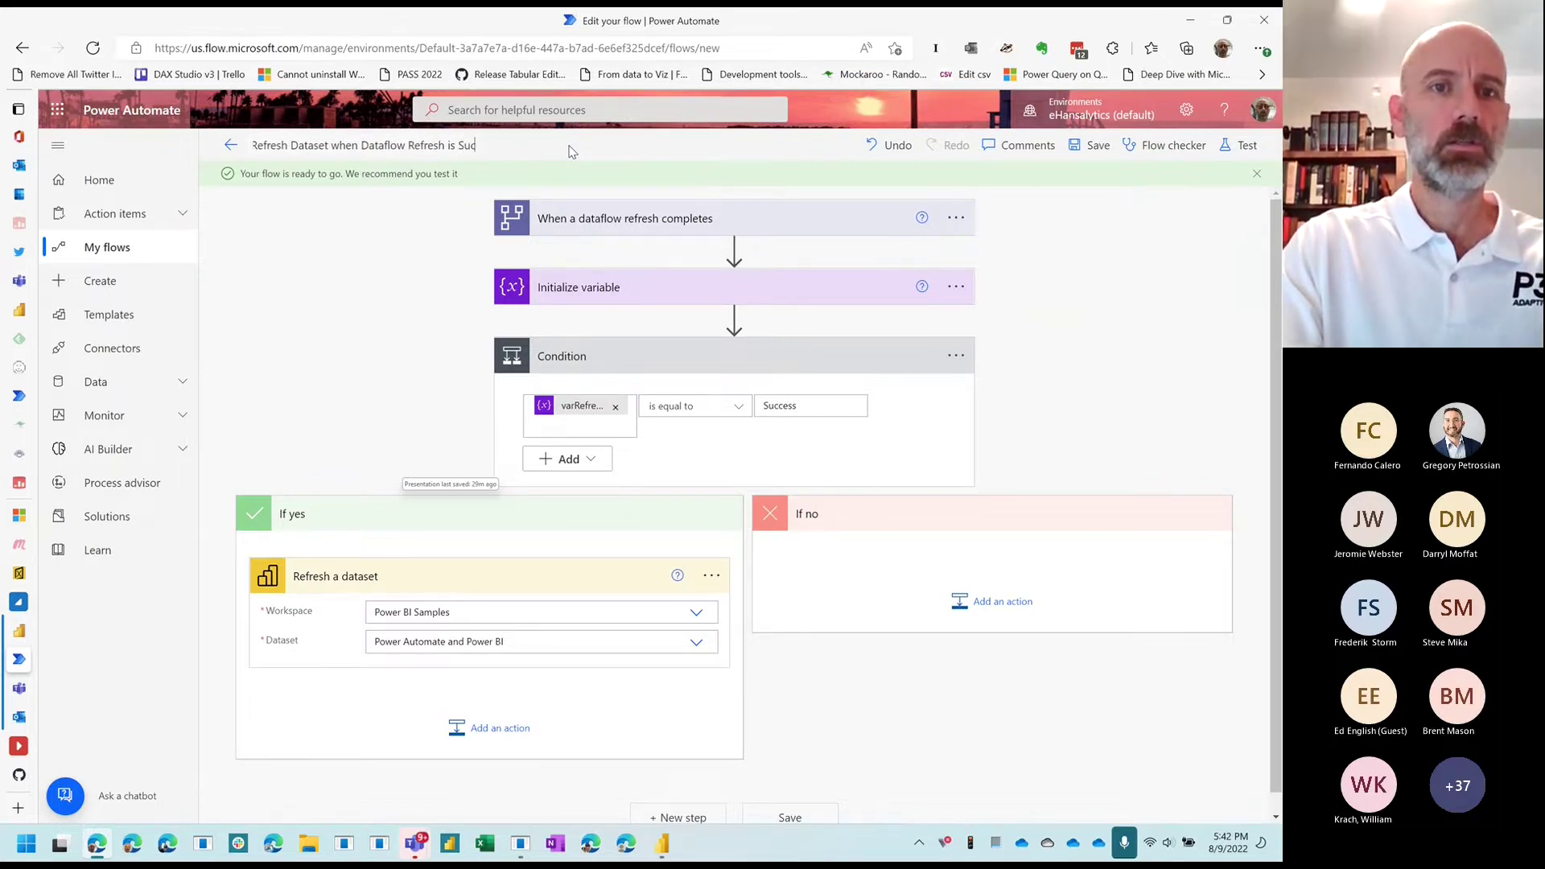
{"action": "type", "text": "essful"}
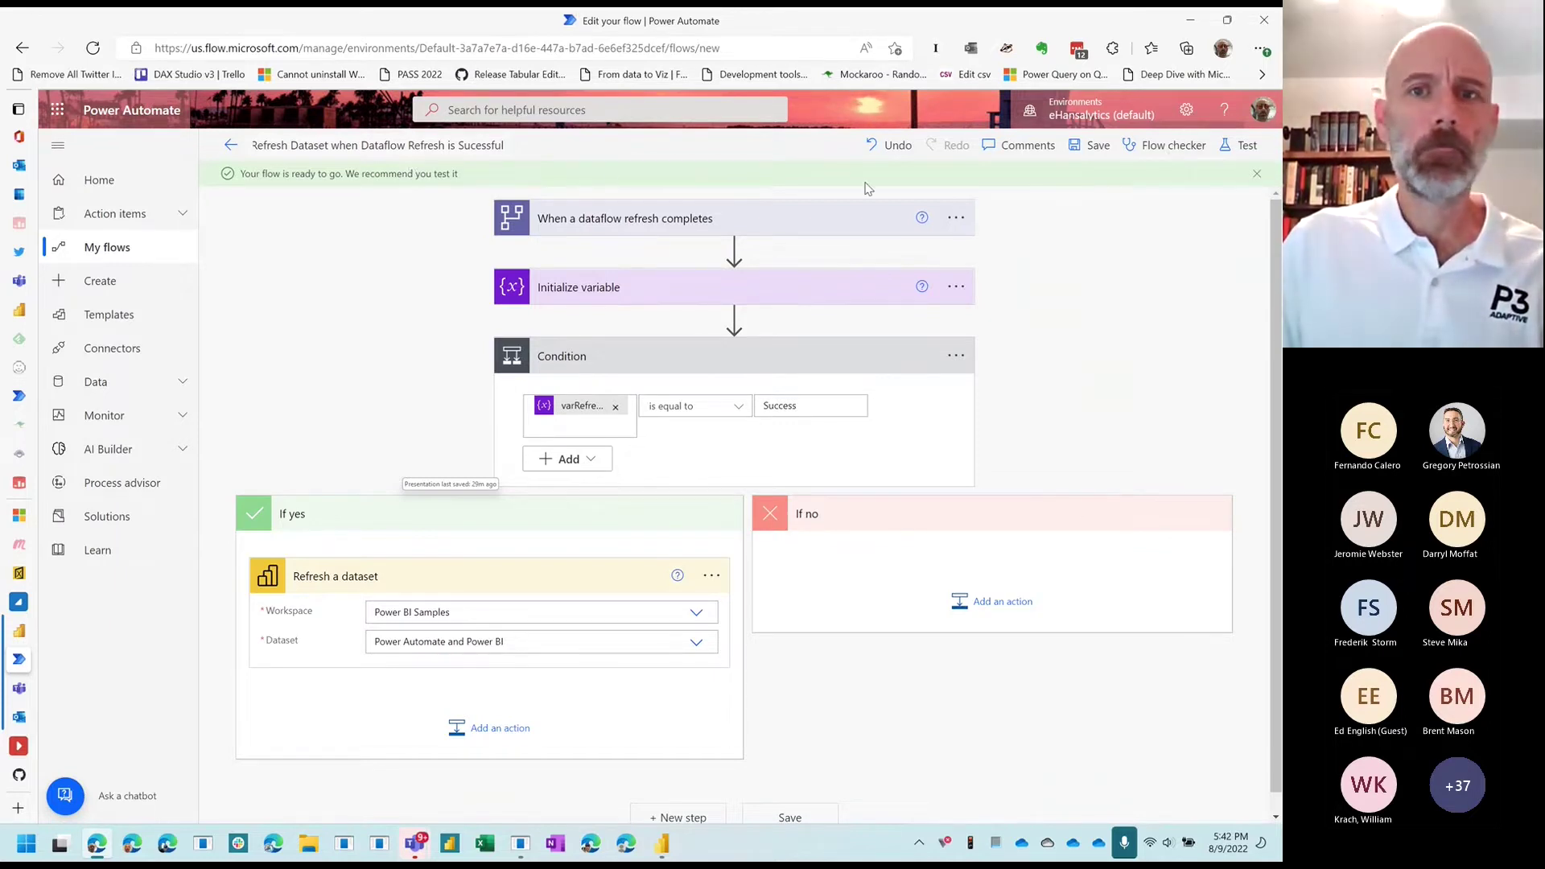
{"action": "left_click", "coordinate": [1088, 148]}
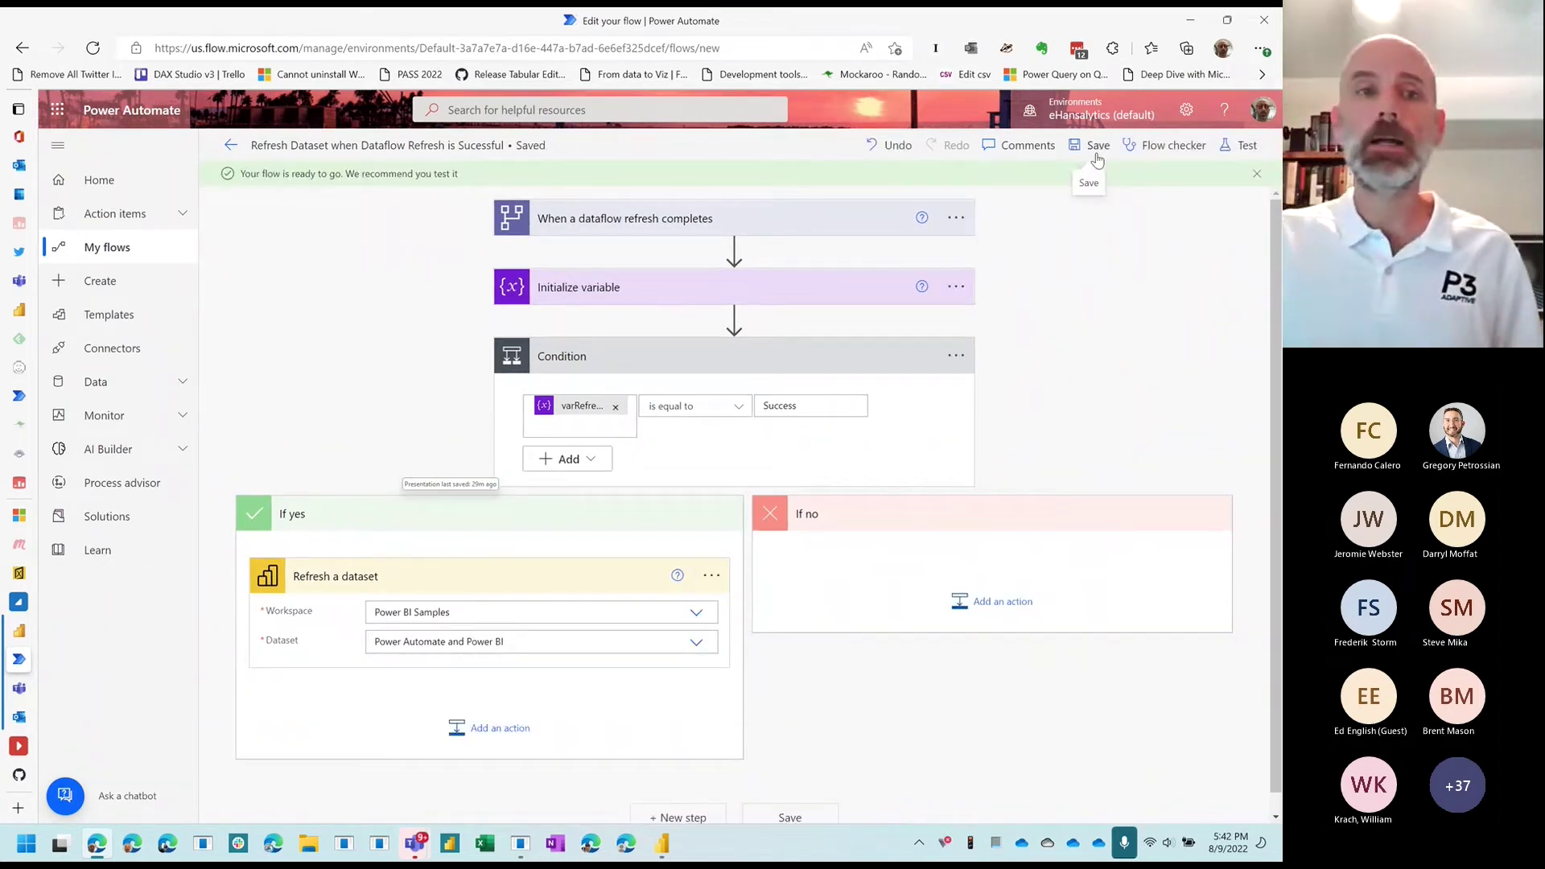
Step: Go from the current flow back to the flows list and open Refresh Power Automate Dataset in the editor
{"action": "left_click", "coordinate": [230, 146]}
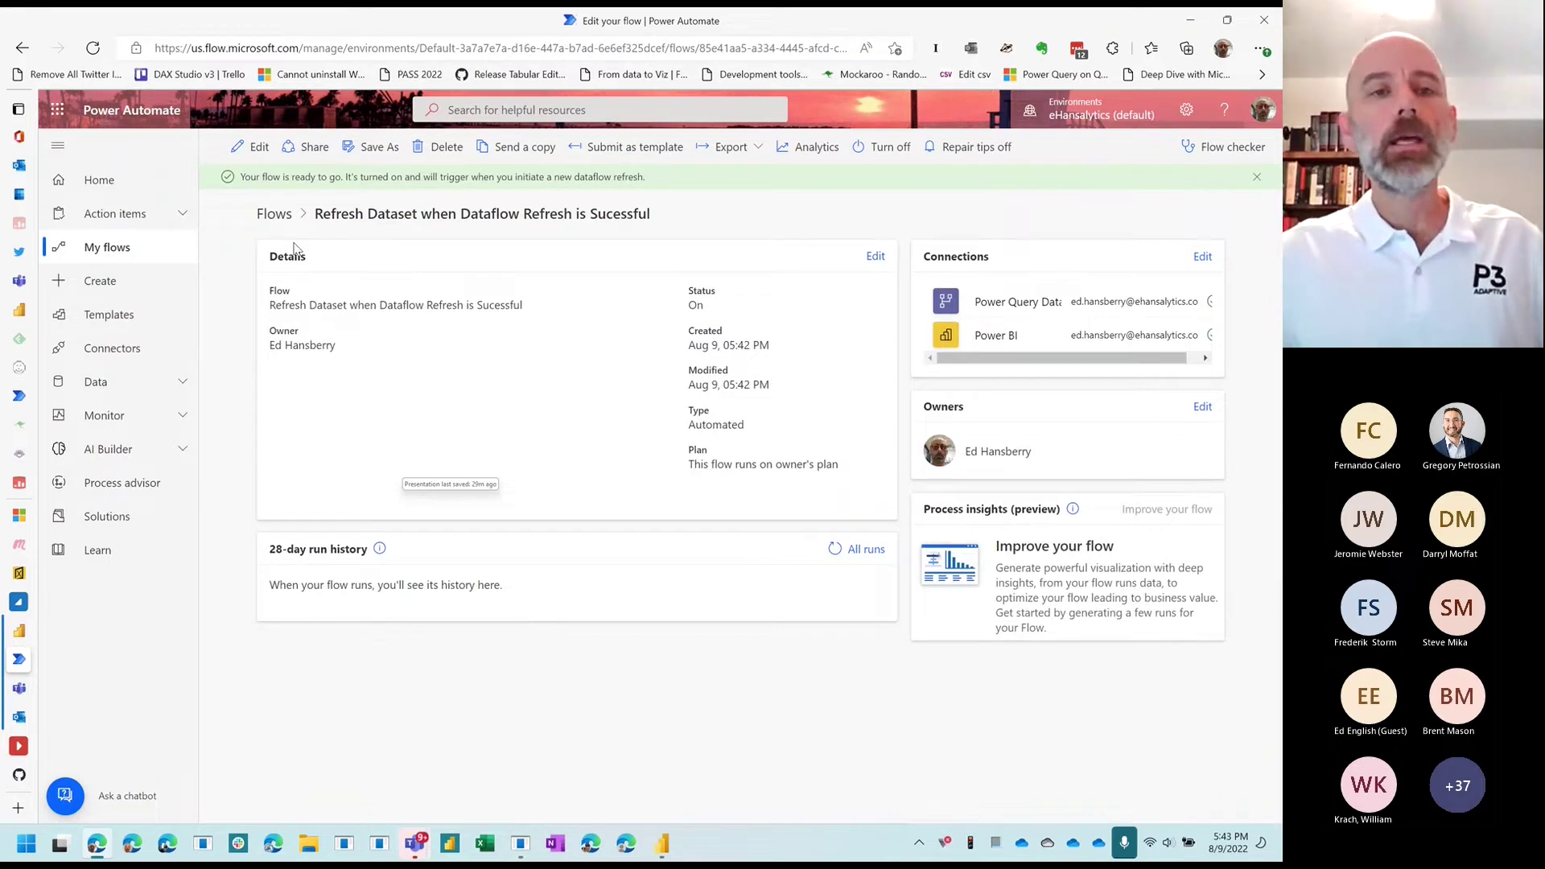
{"action": "left_click", "coordinate": [274, 214]}
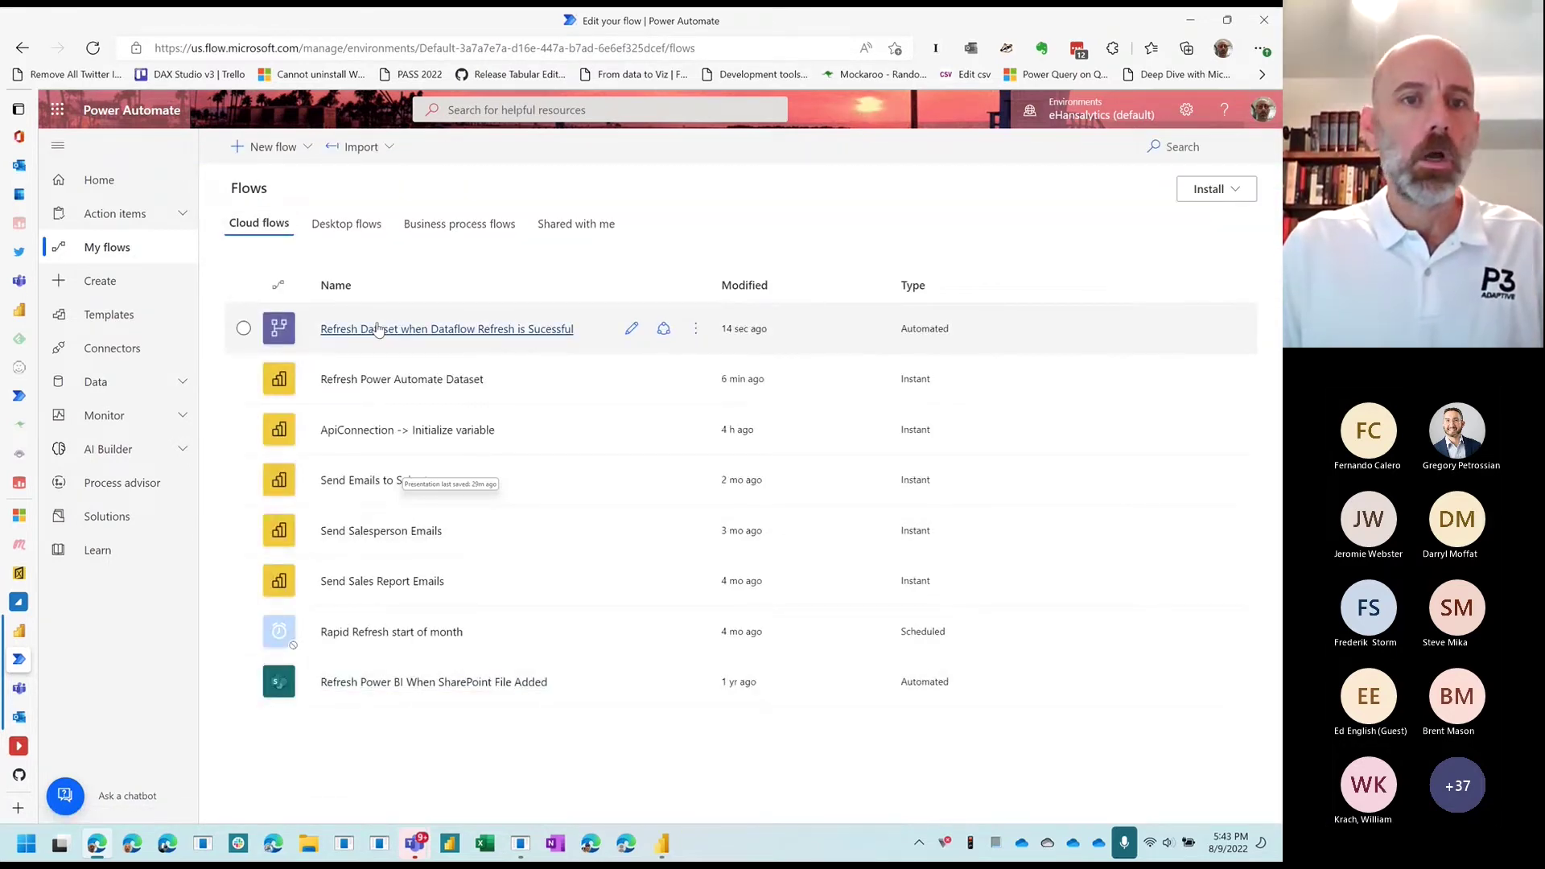
{"action": "left_click", "coordinate": [246, 329]}
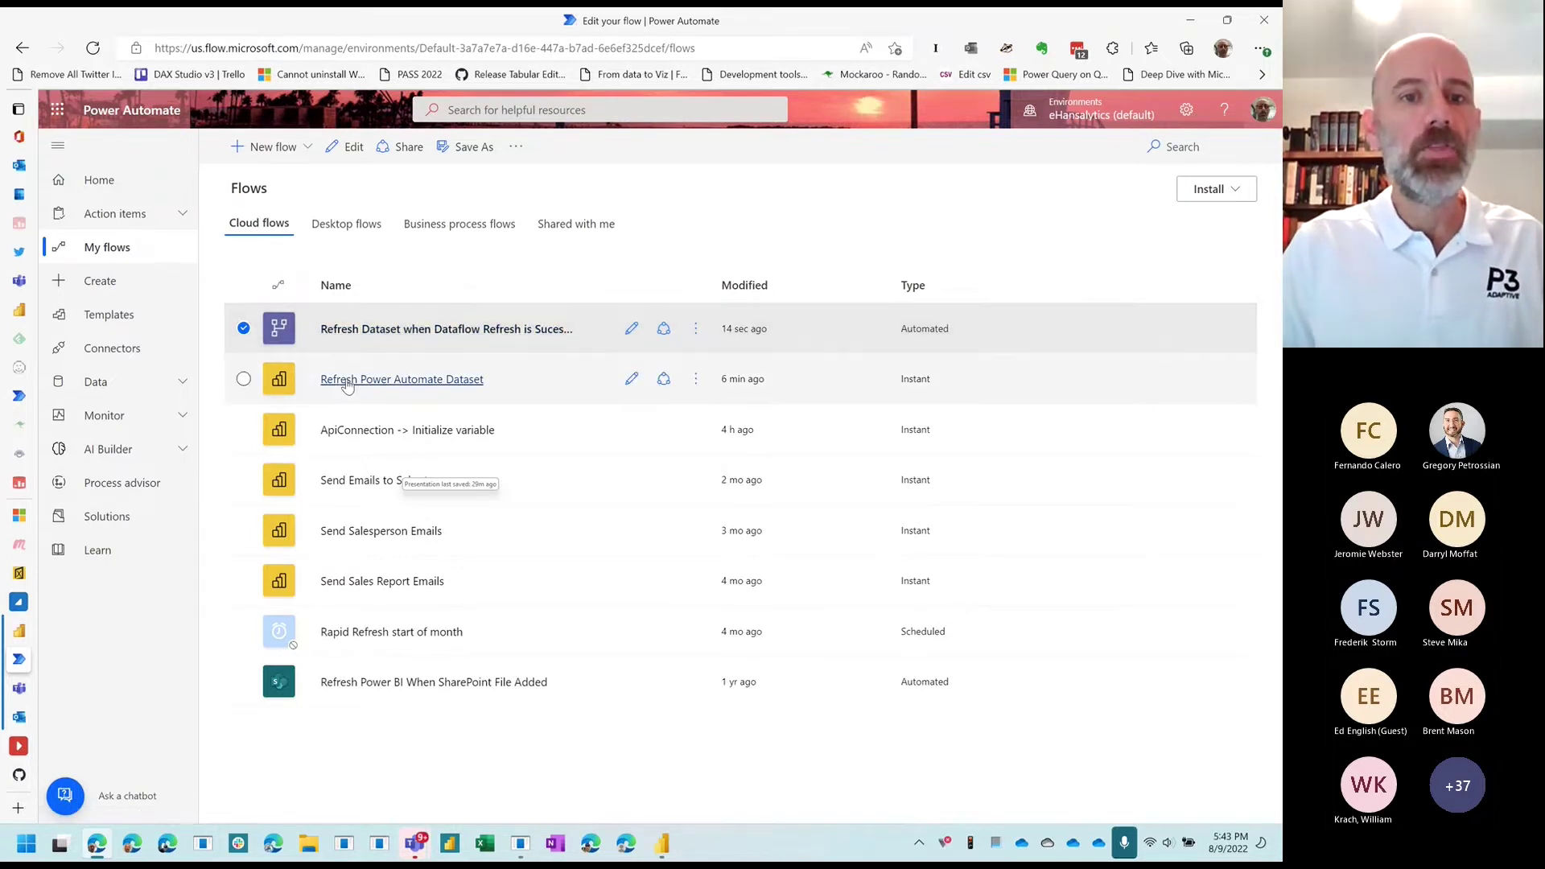
{"action": "left_click", "coordinate": [243, 379]}
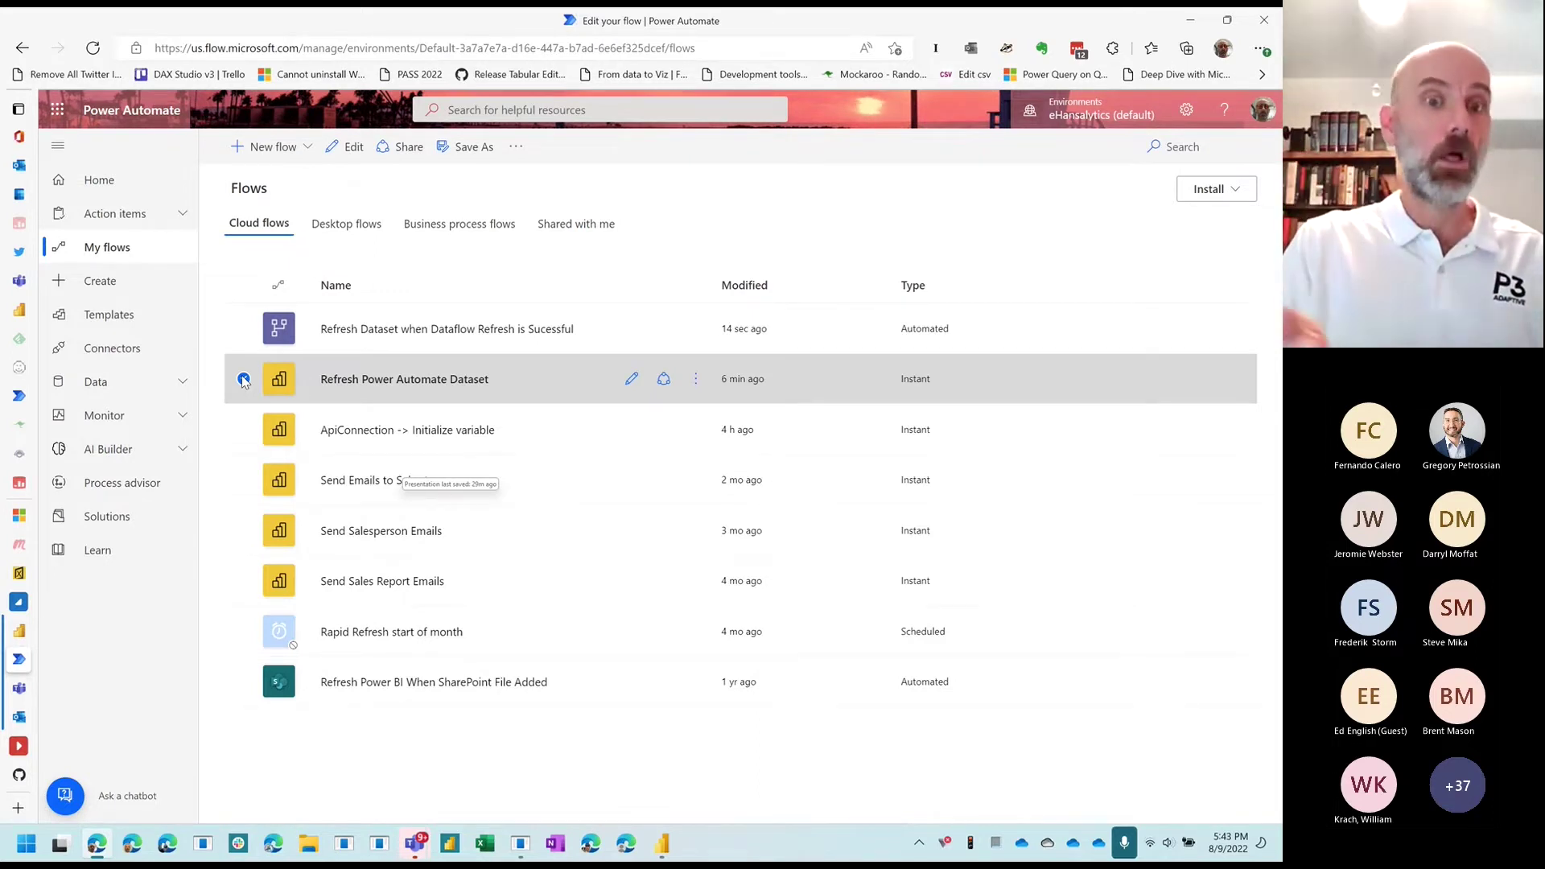
{"action": "left_click", "coordinate": [244, 380]}
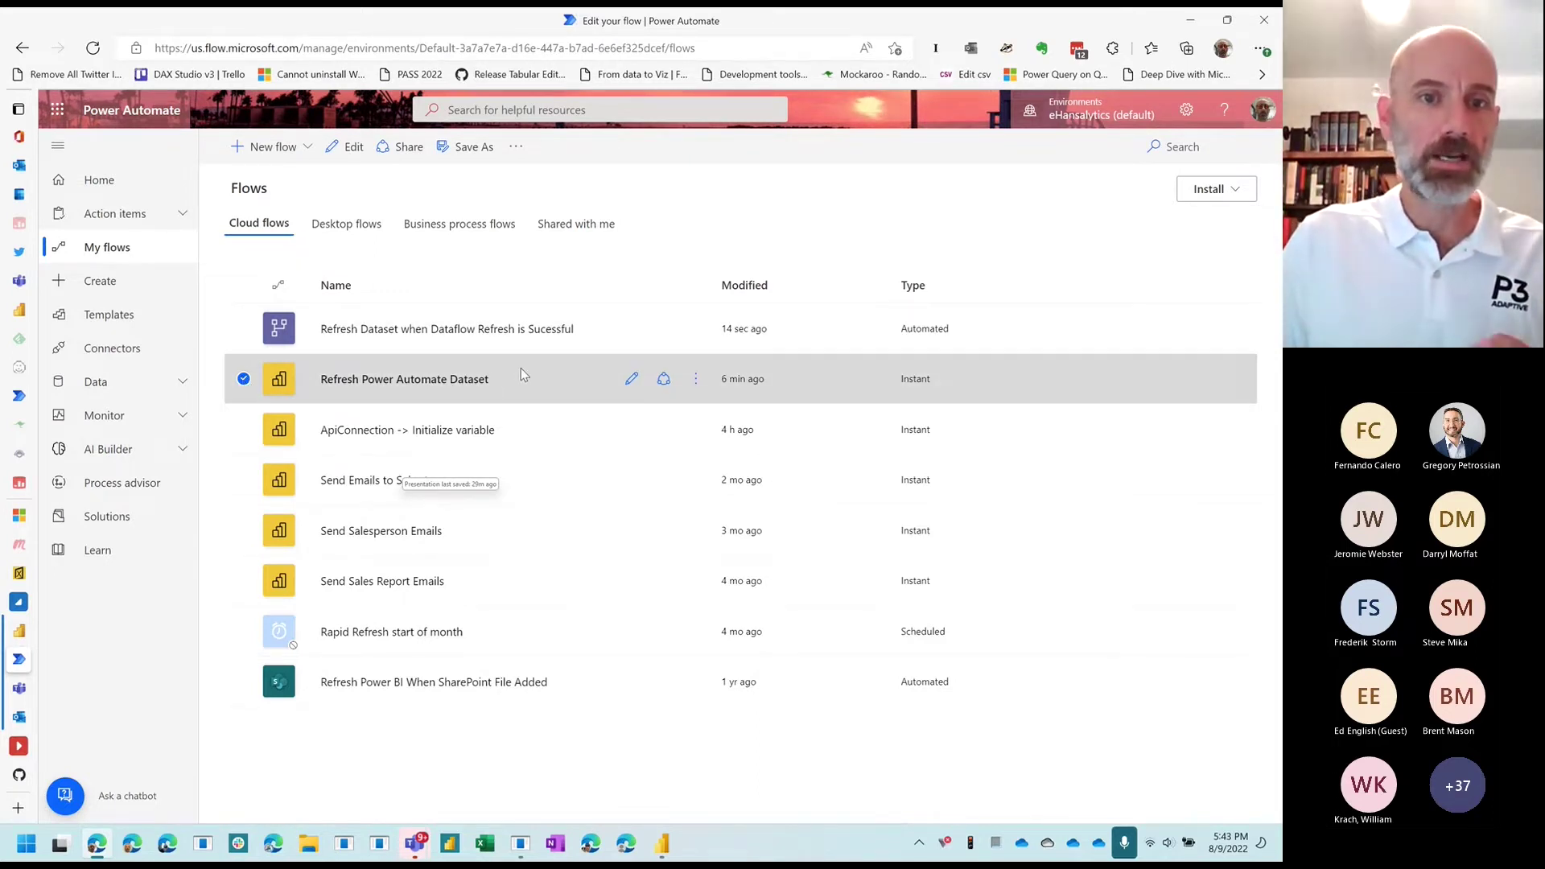
{"action": "left_click", "coordinate": [631, 379]}
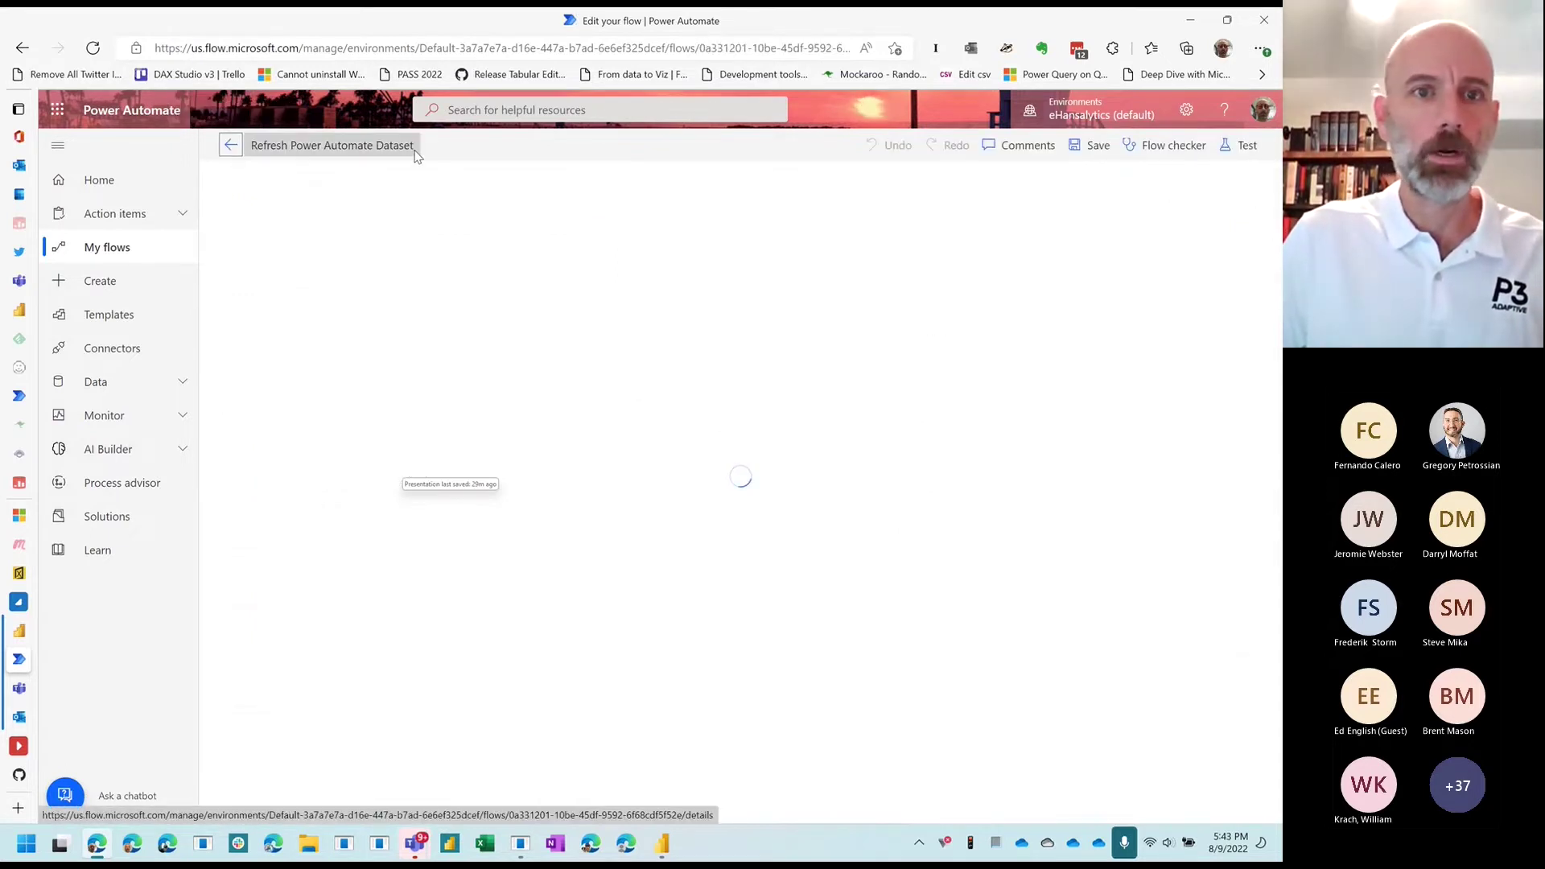
Step: Change 'Dataset' to 'Dataflow' in the flow title, save, and return to the details page
{"action": "left_click", "coordinate": [414, 148]}
{"action": "double_click", "coordinate": [408, 146]}
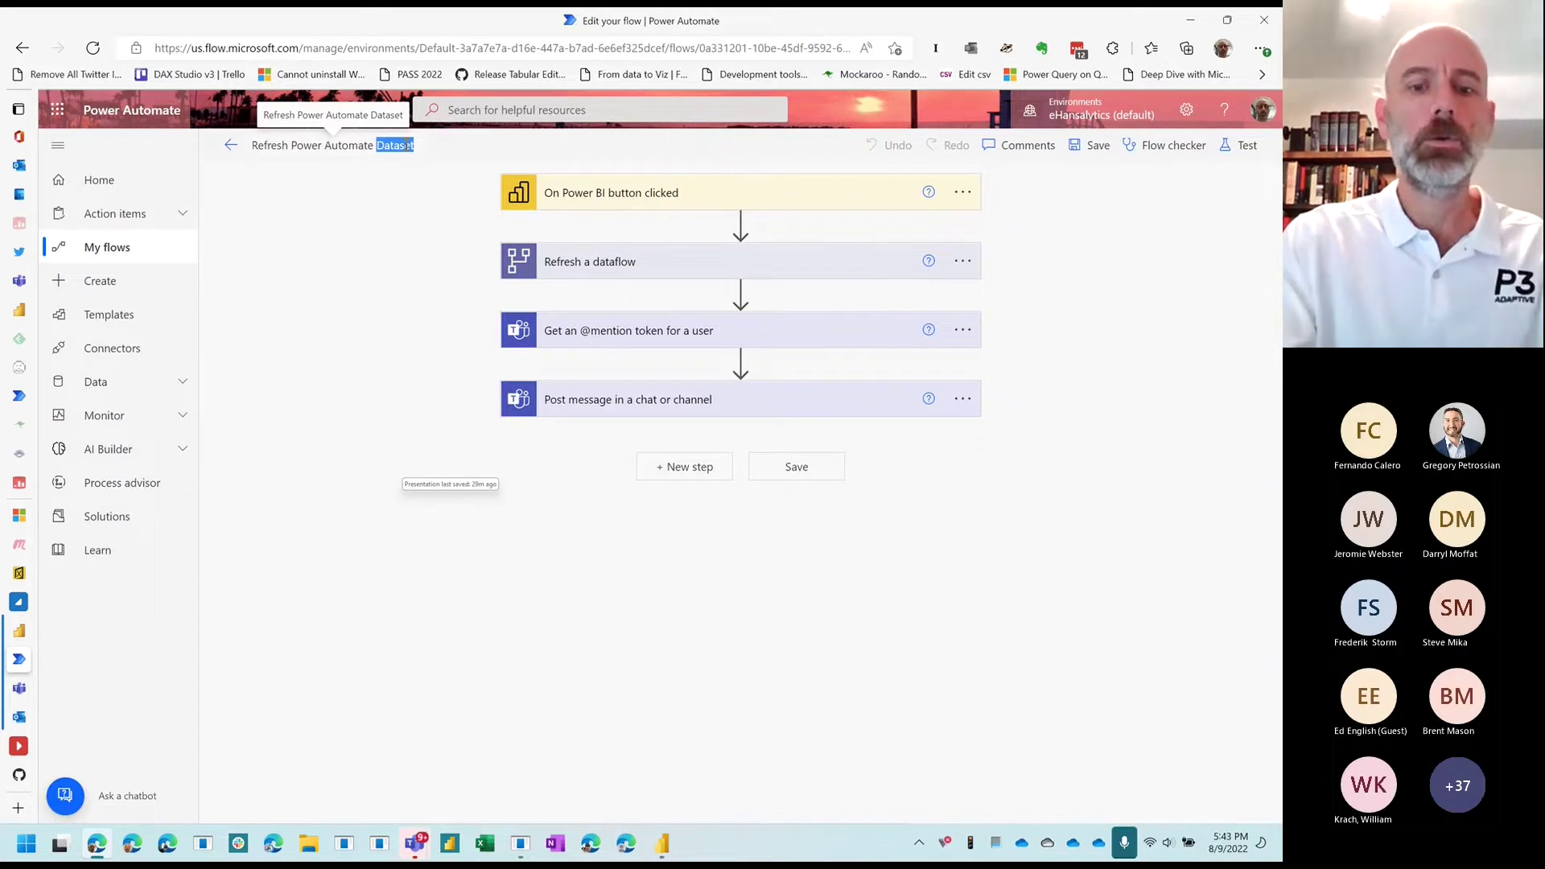
{"action": "type", "text": "Data"}
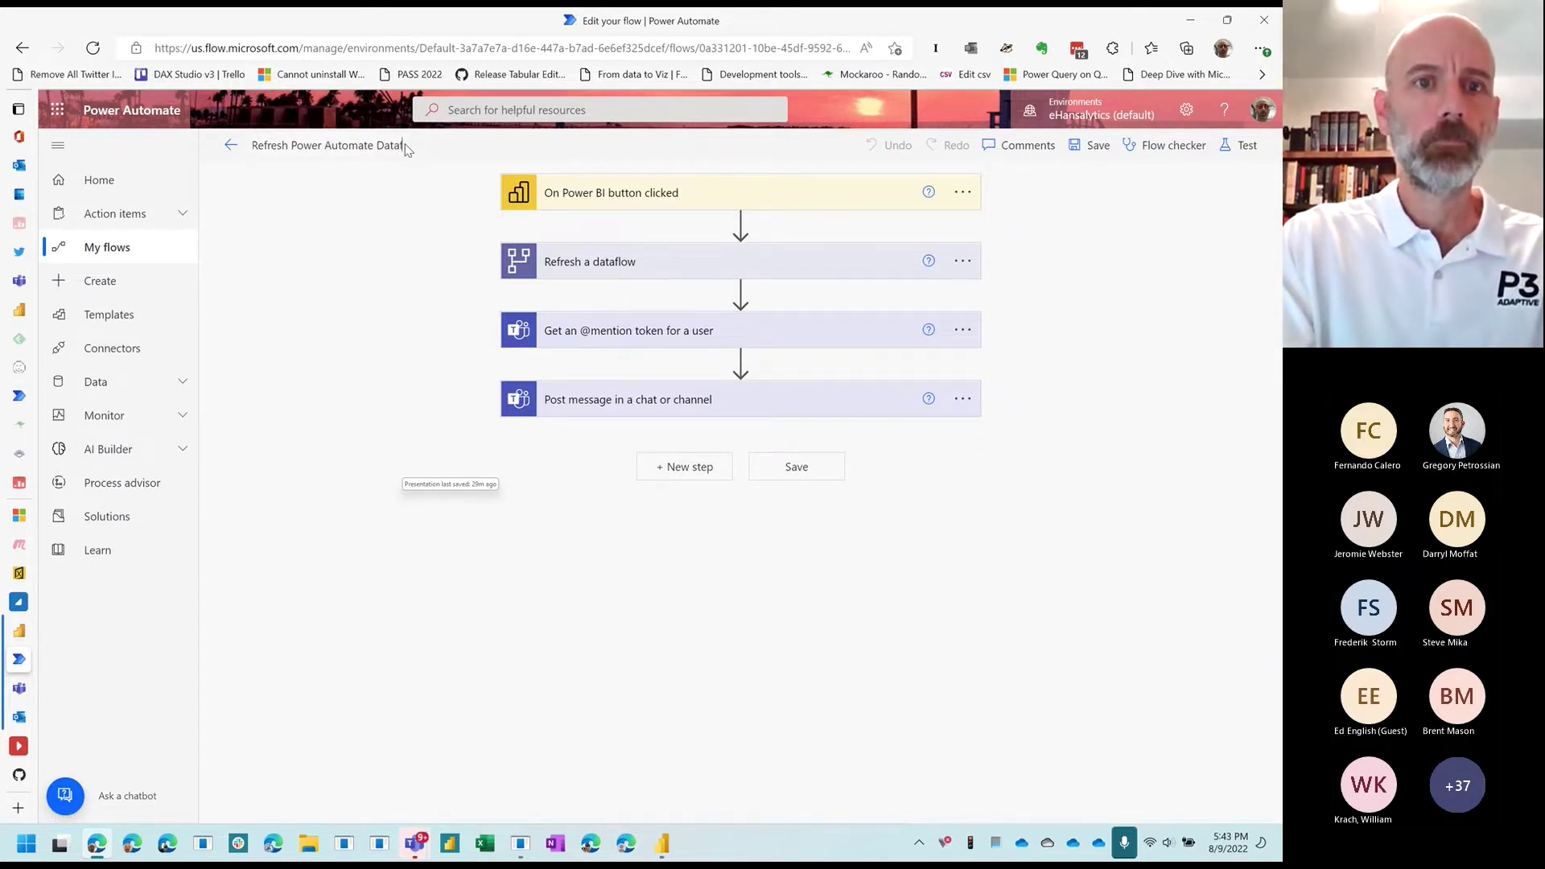
{"action": "type", "text": "flow"}
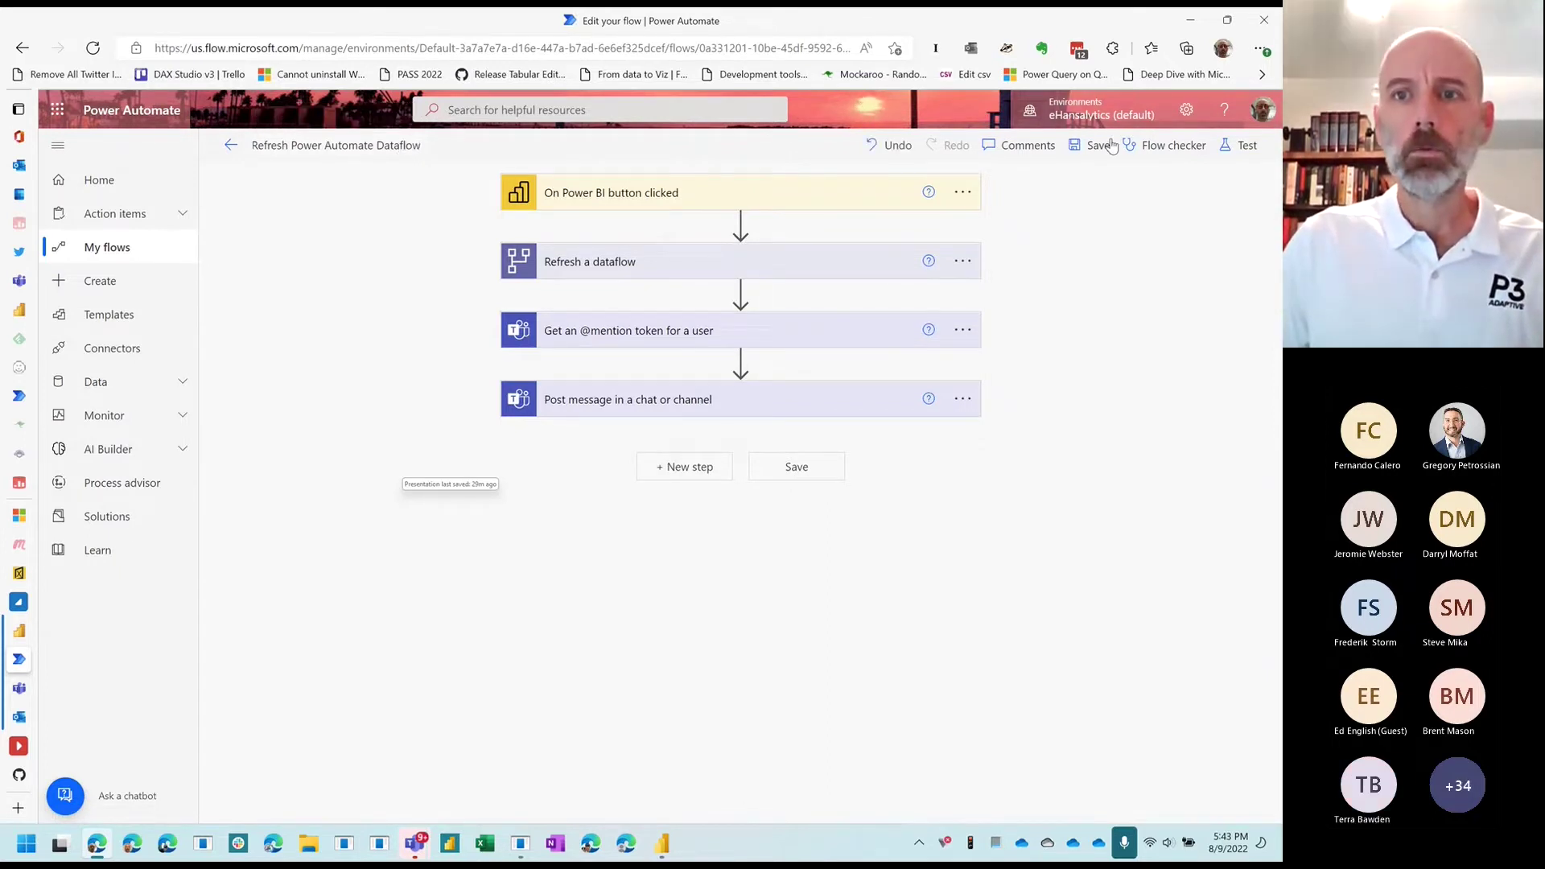
{"action": "left_click", "coordinate": [1092, 145]}
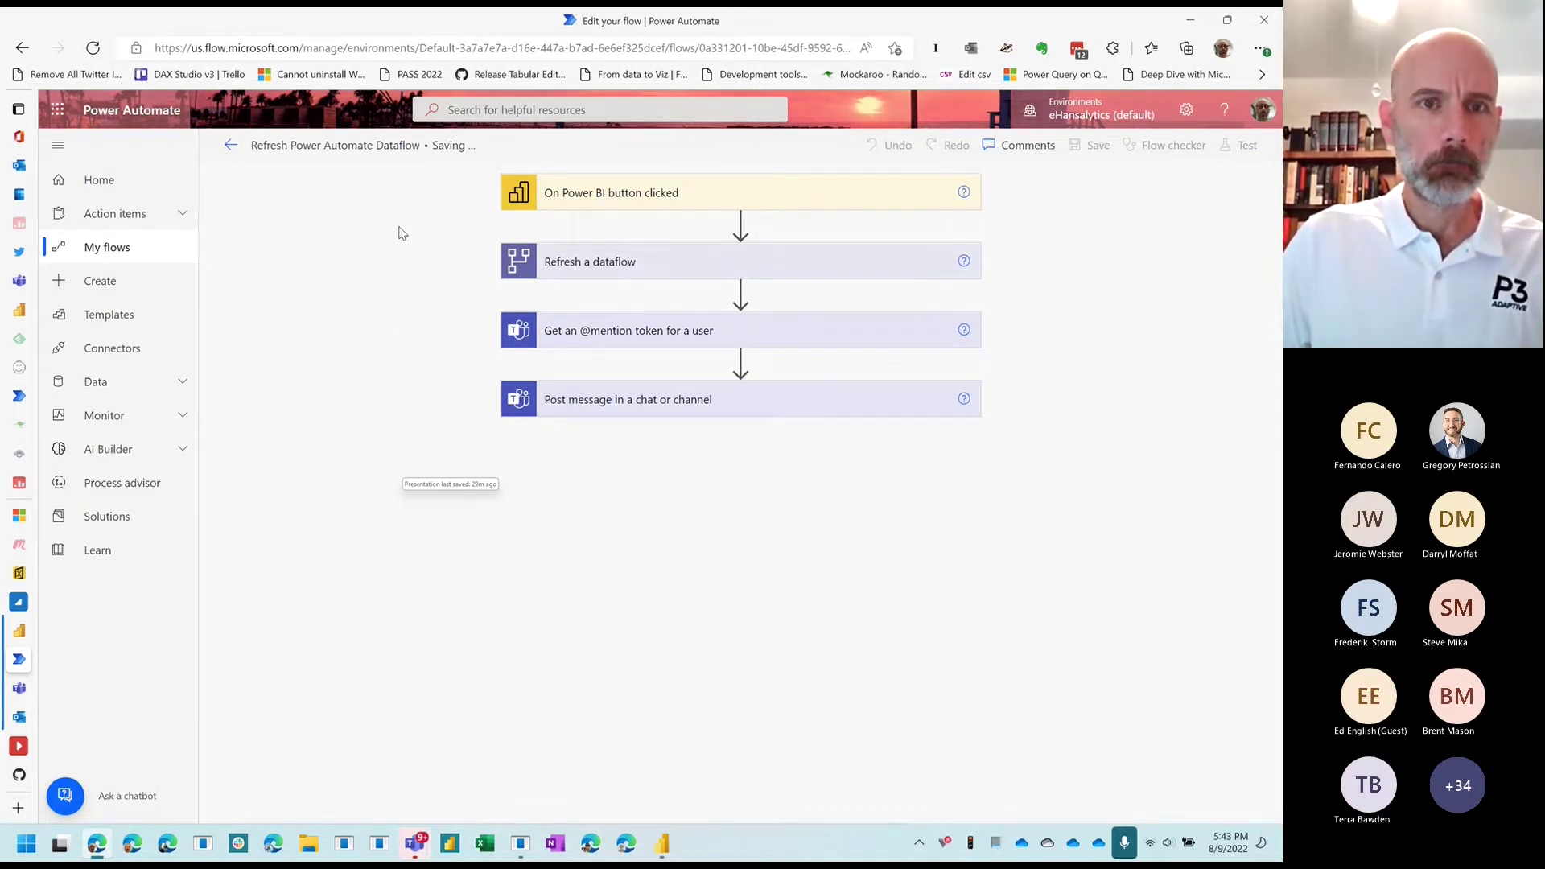
{"action": "left_click", "coordinate": [231, 145]}
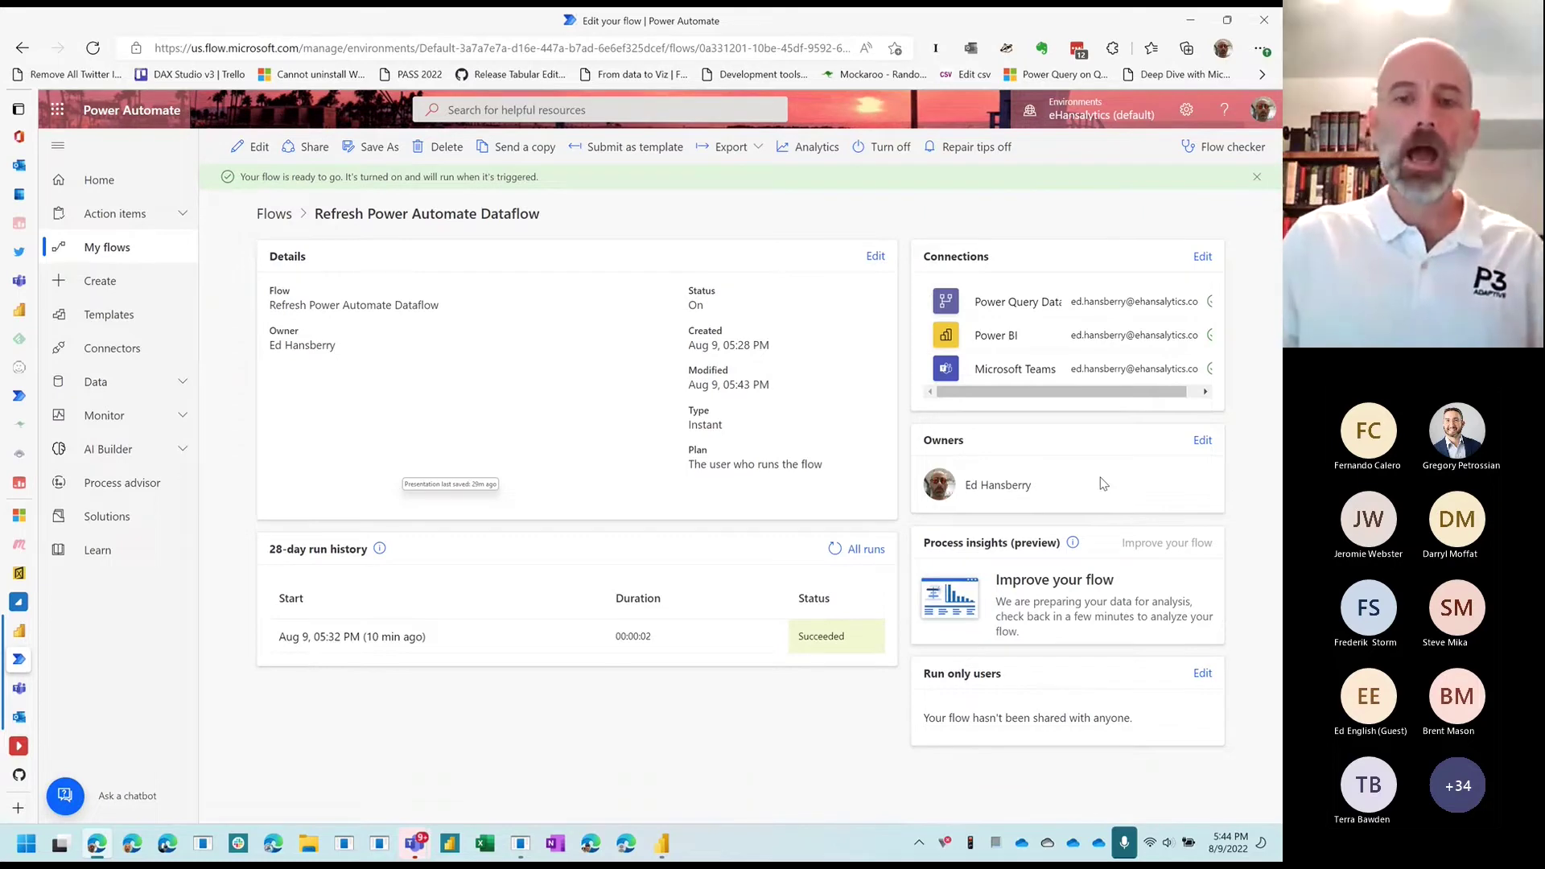
Step: Add a group by its e-mail address as a run-only user and save the permissions
{"action": "left_click_drag", "start_coordinate": [931, 675], "coordinate": [1007, 673]}
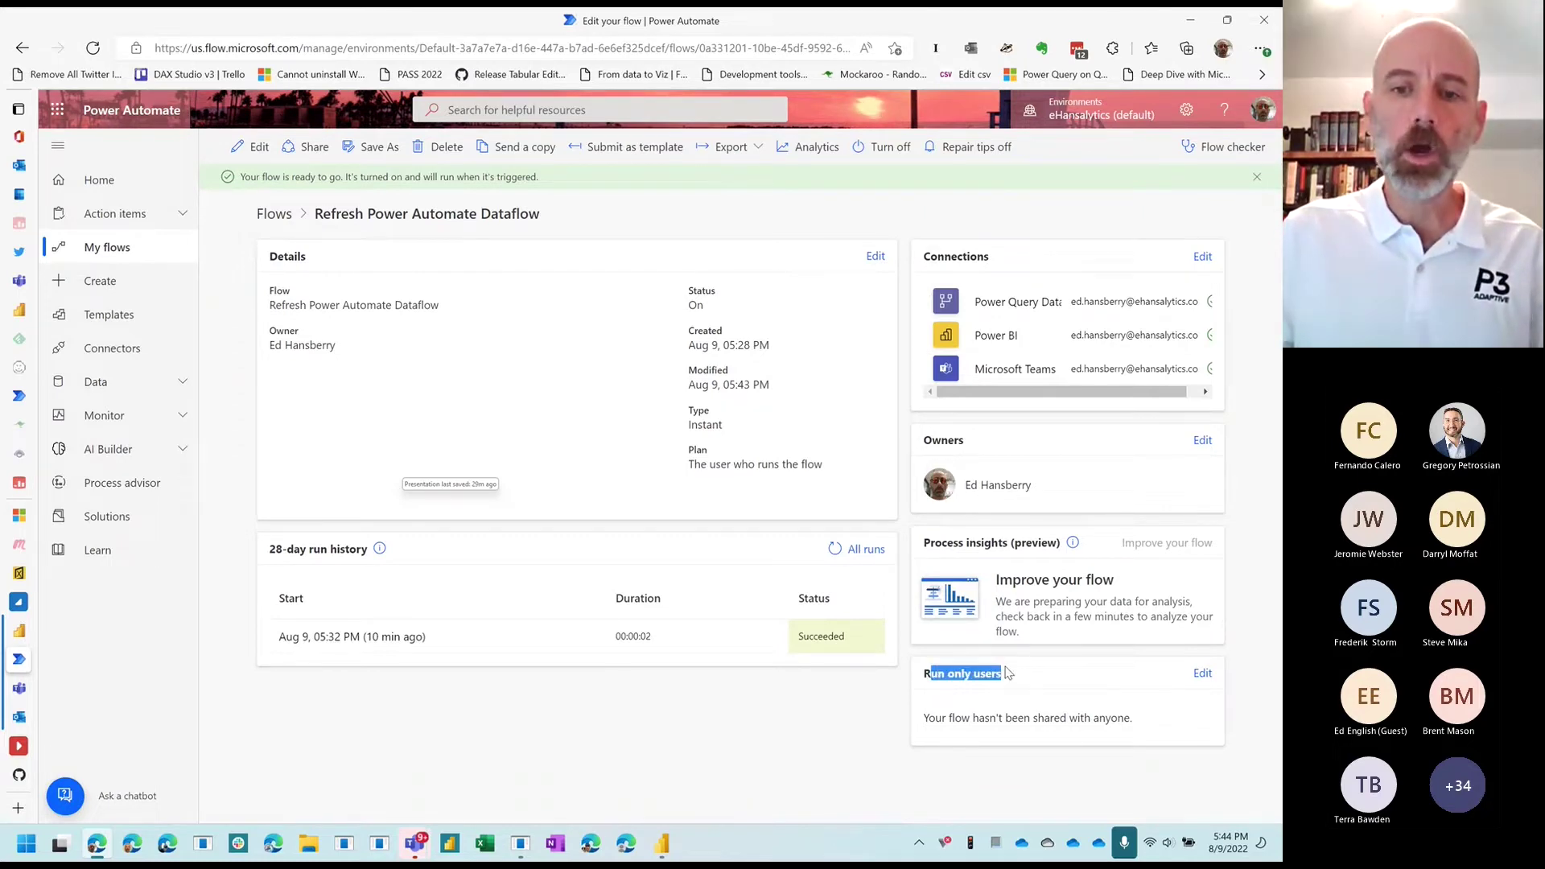
{"action": "left_click", "coordinate": [1203, 674]}
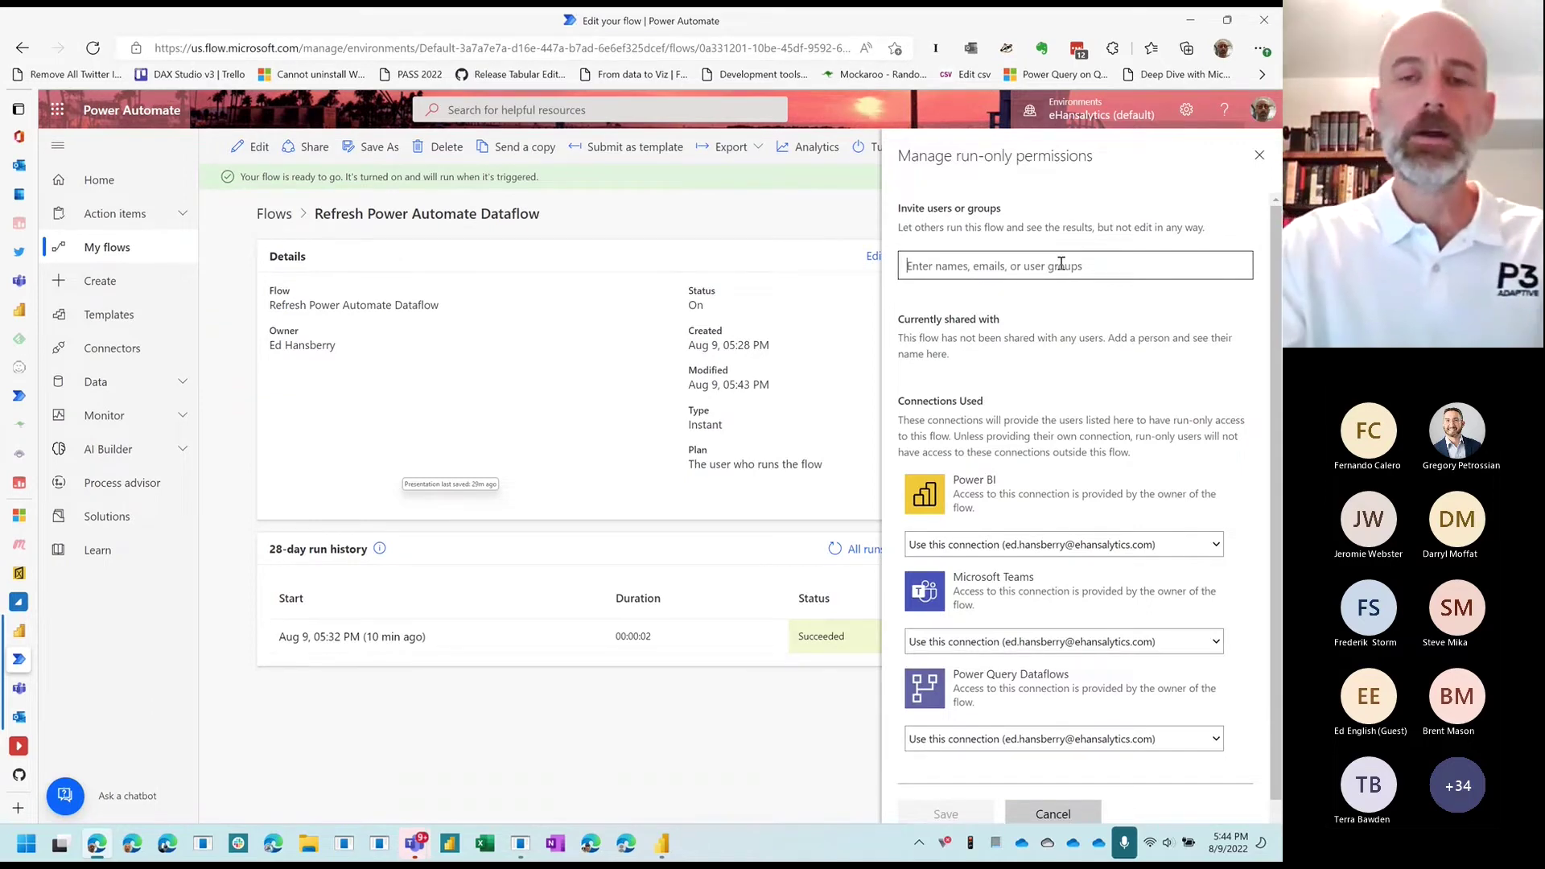
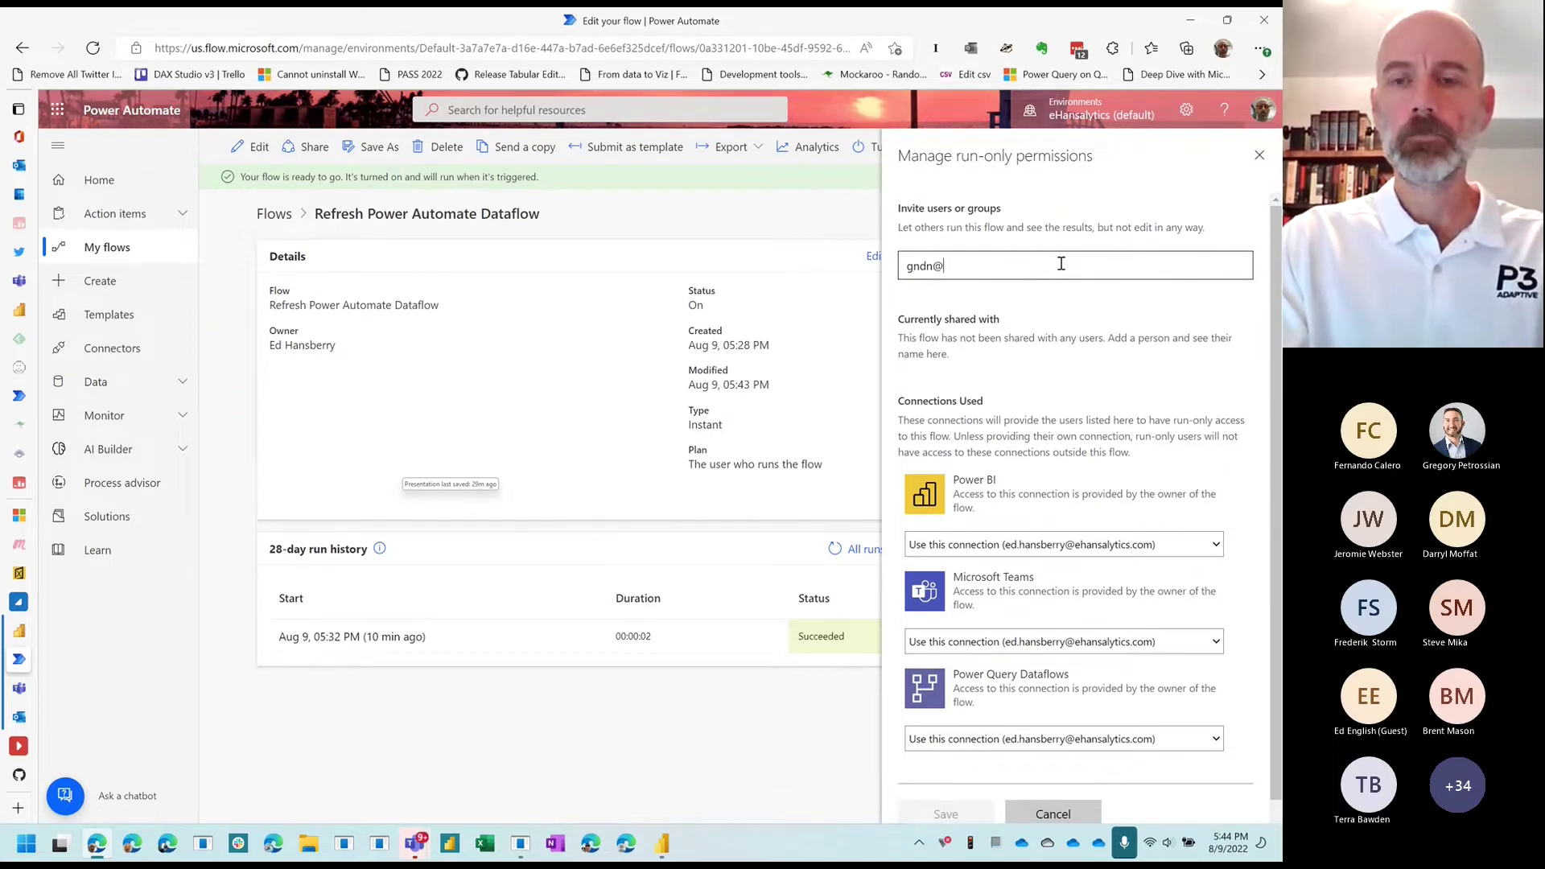
{"action": "left_click", "coordinate": [965, 301]}
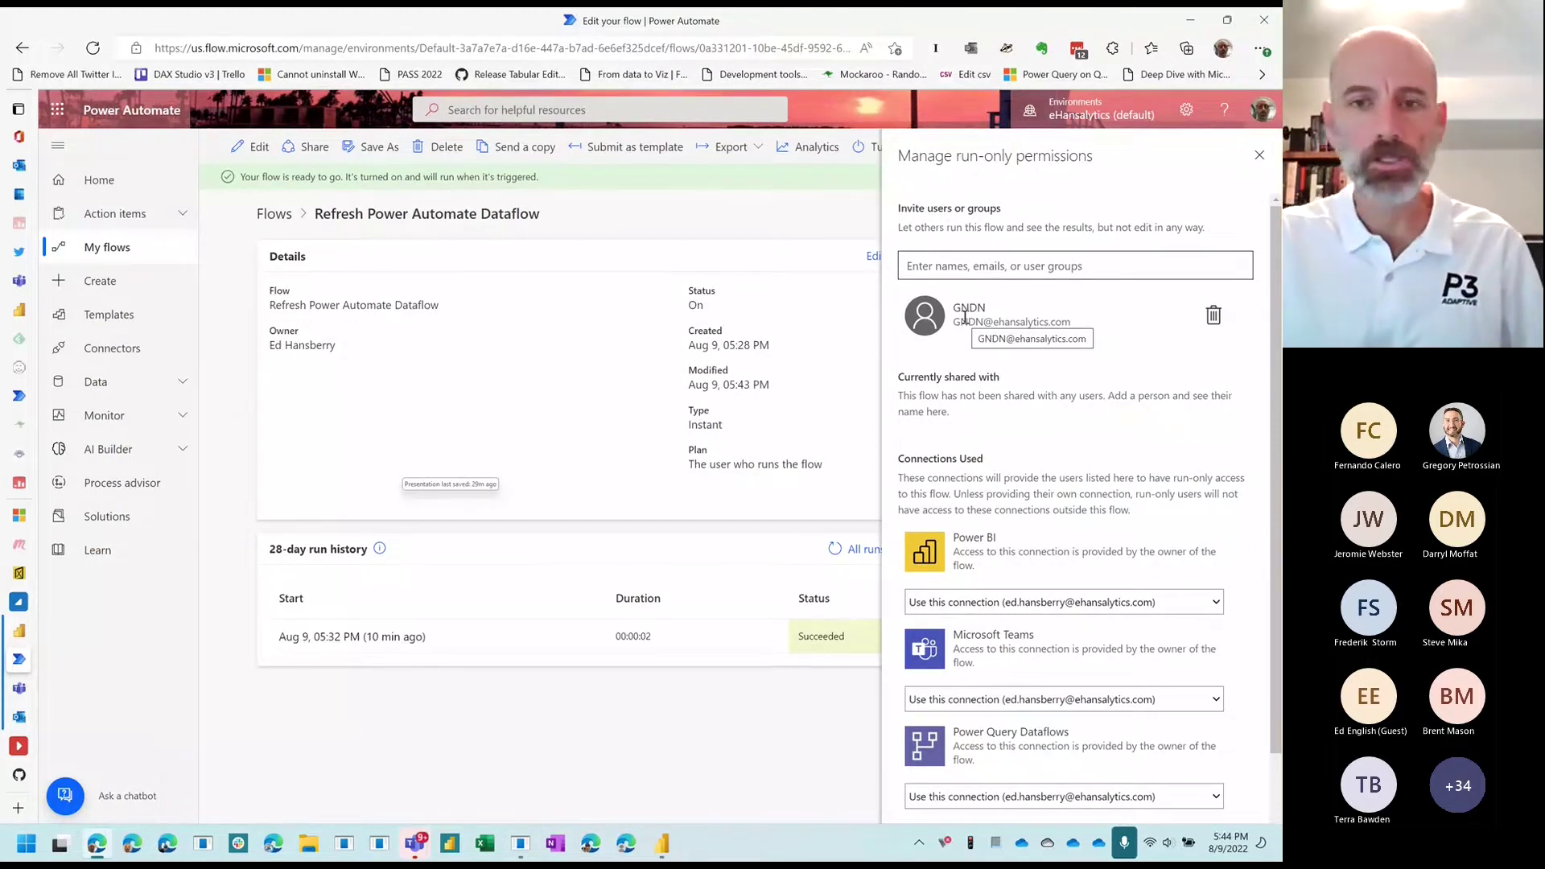
{"action": "scroll", "coordinate": [990, 465], "scroll_direction": "down", "scroll_amount": 2}
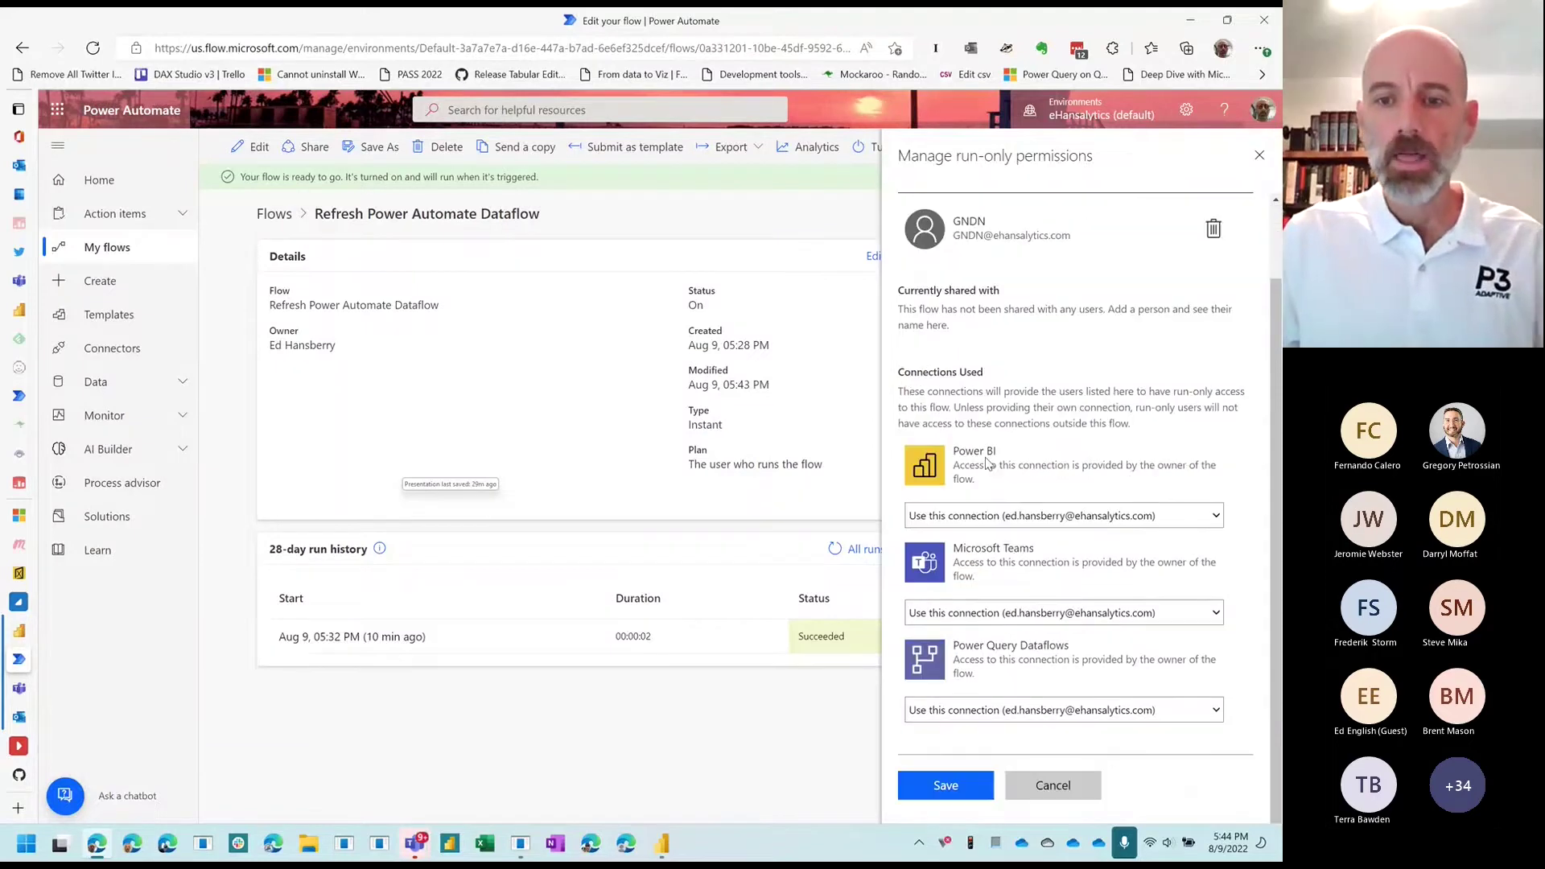
{"action": "left_click", "coordinate": [948, 782]}
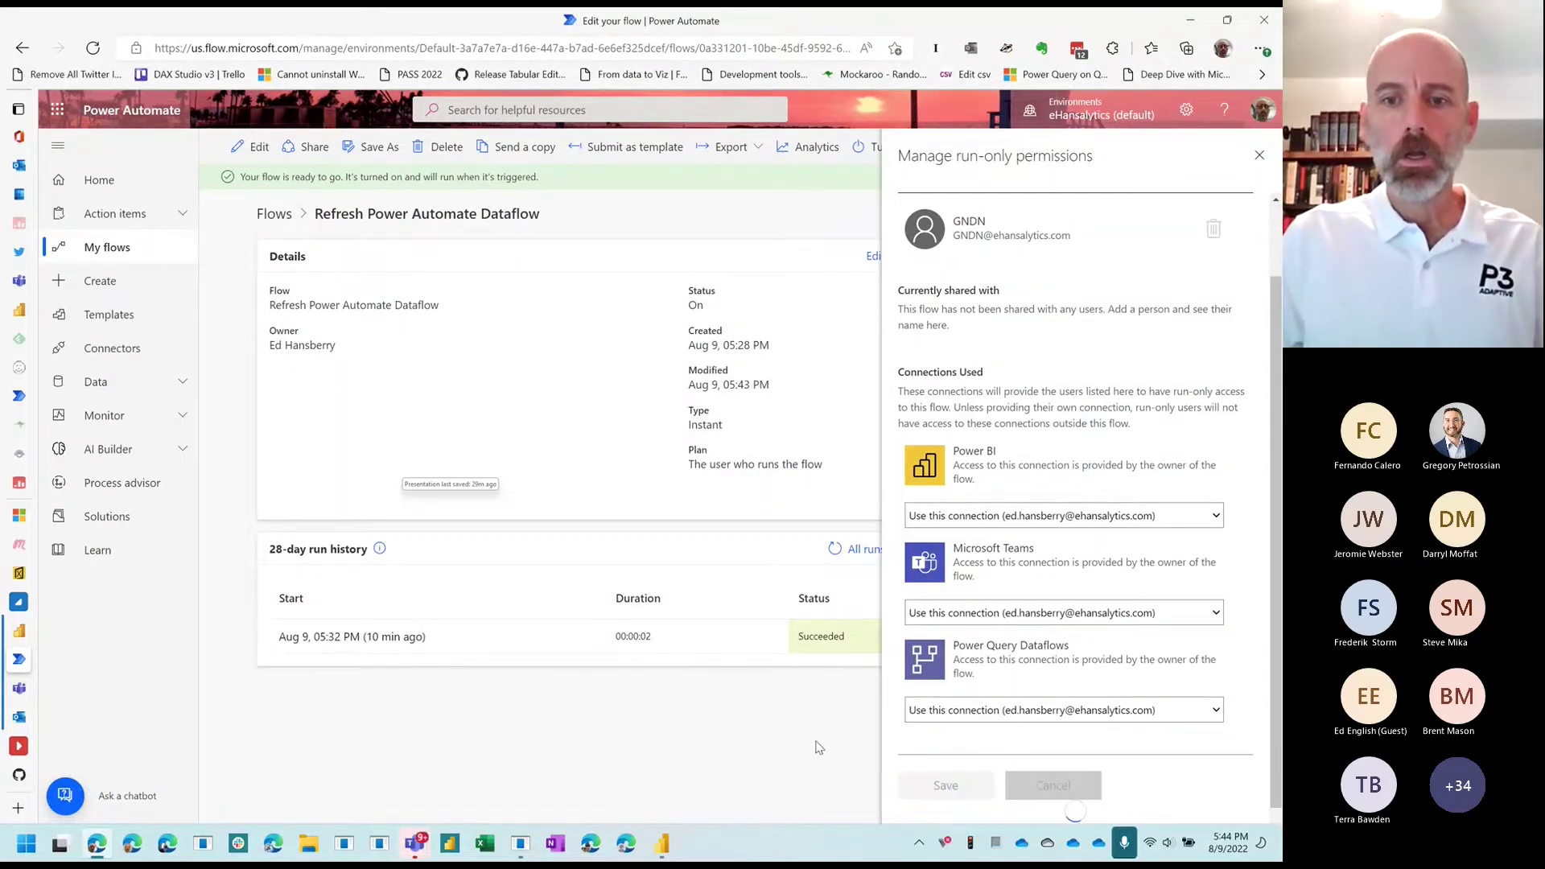
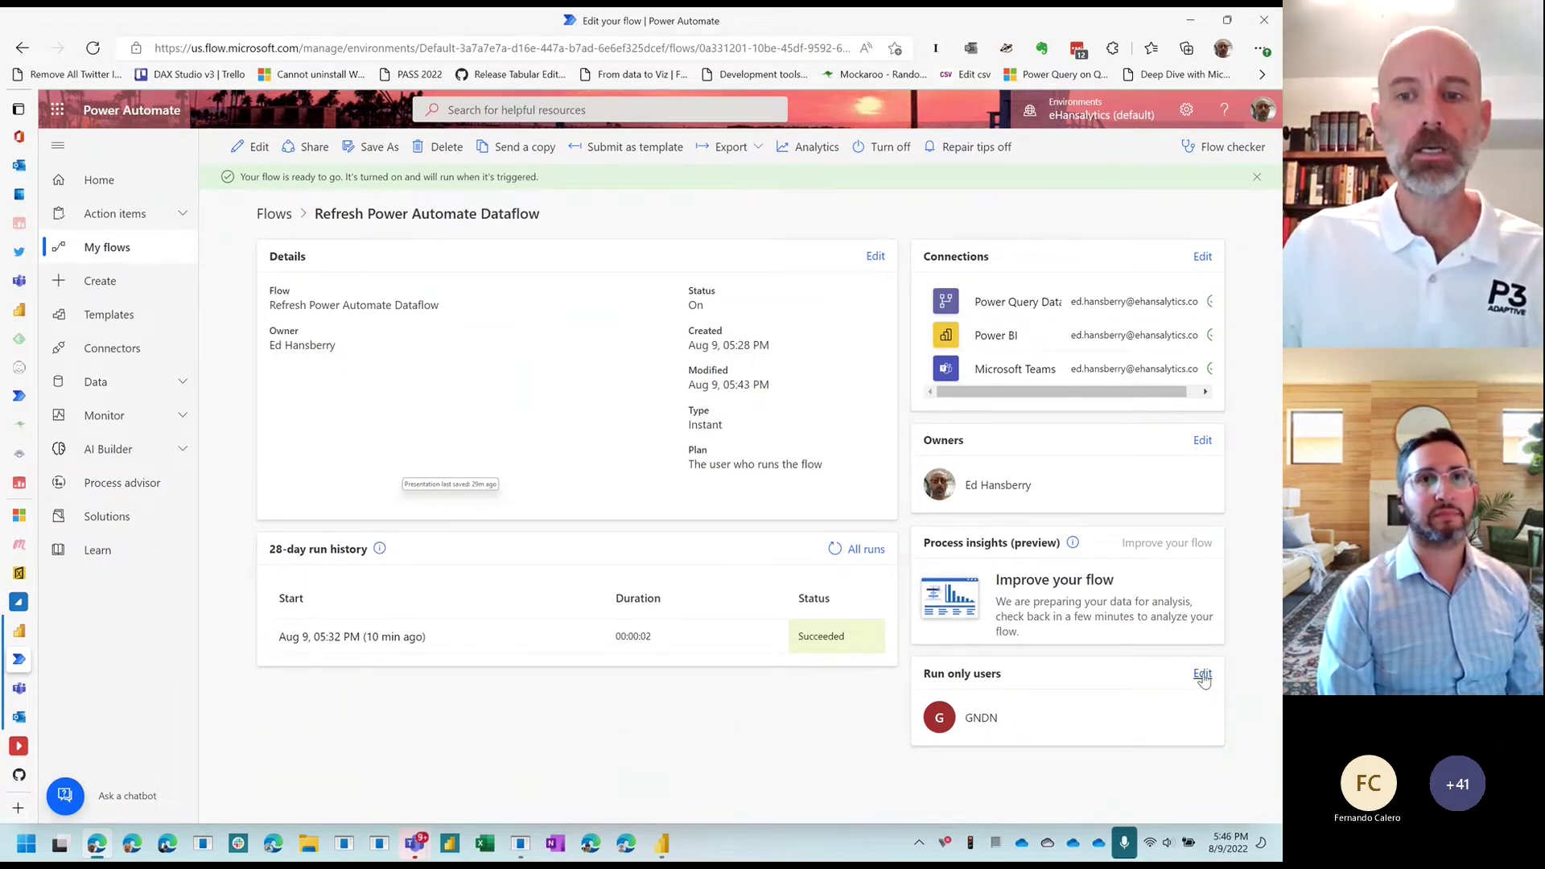
Step: Select the GNDN run-only user entry, dismiss the menu, and switch to Power BI Desktop
{"action": "double_click", "coordinate": [970, 725]}
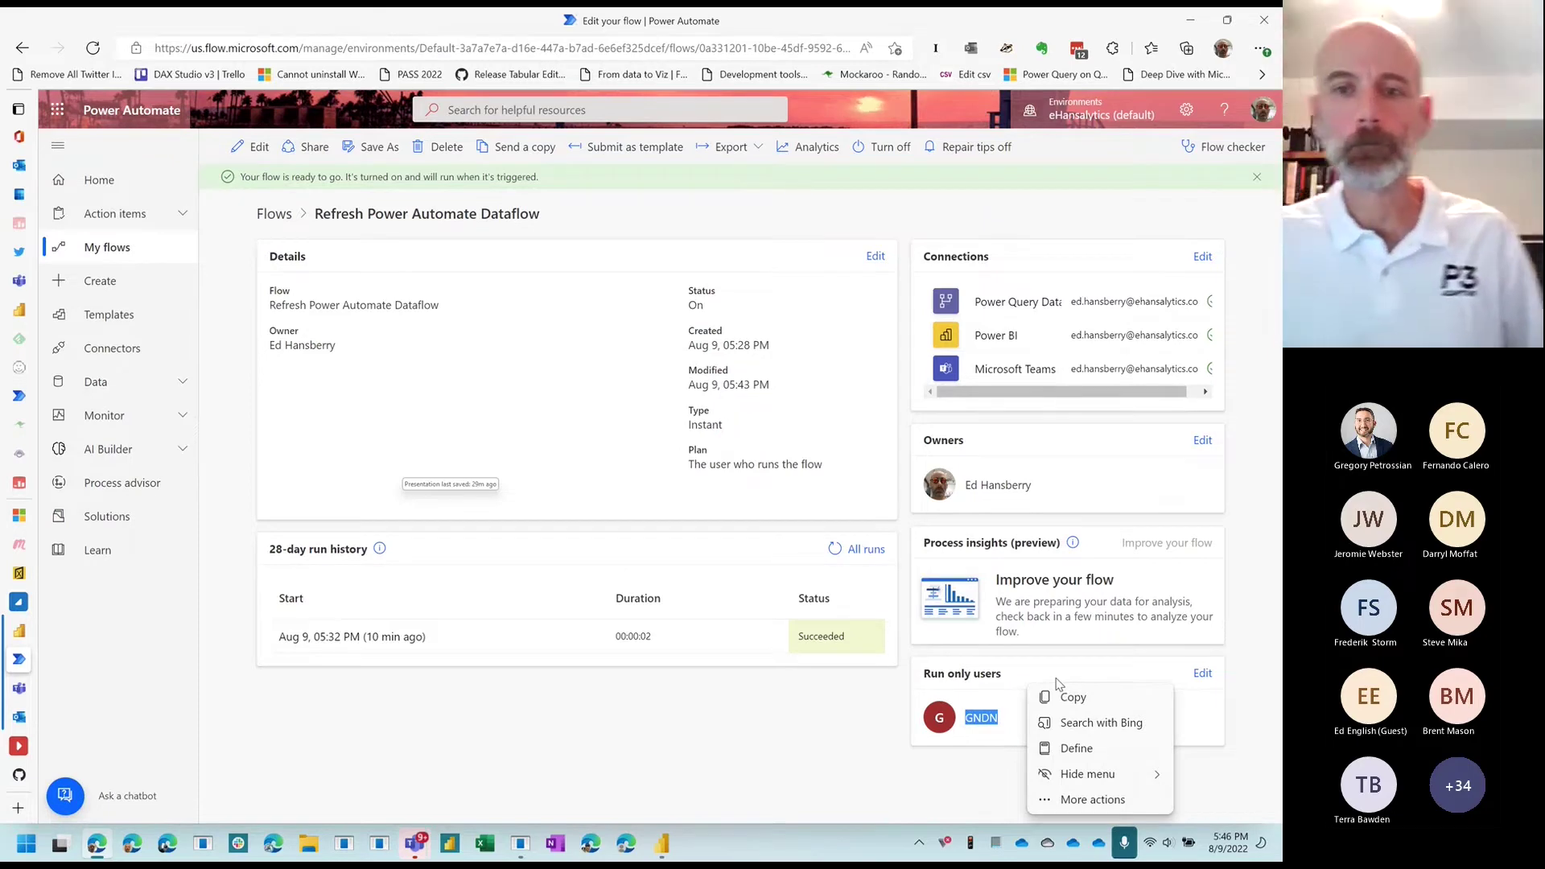
{"action": "key", "text": "Escape"}
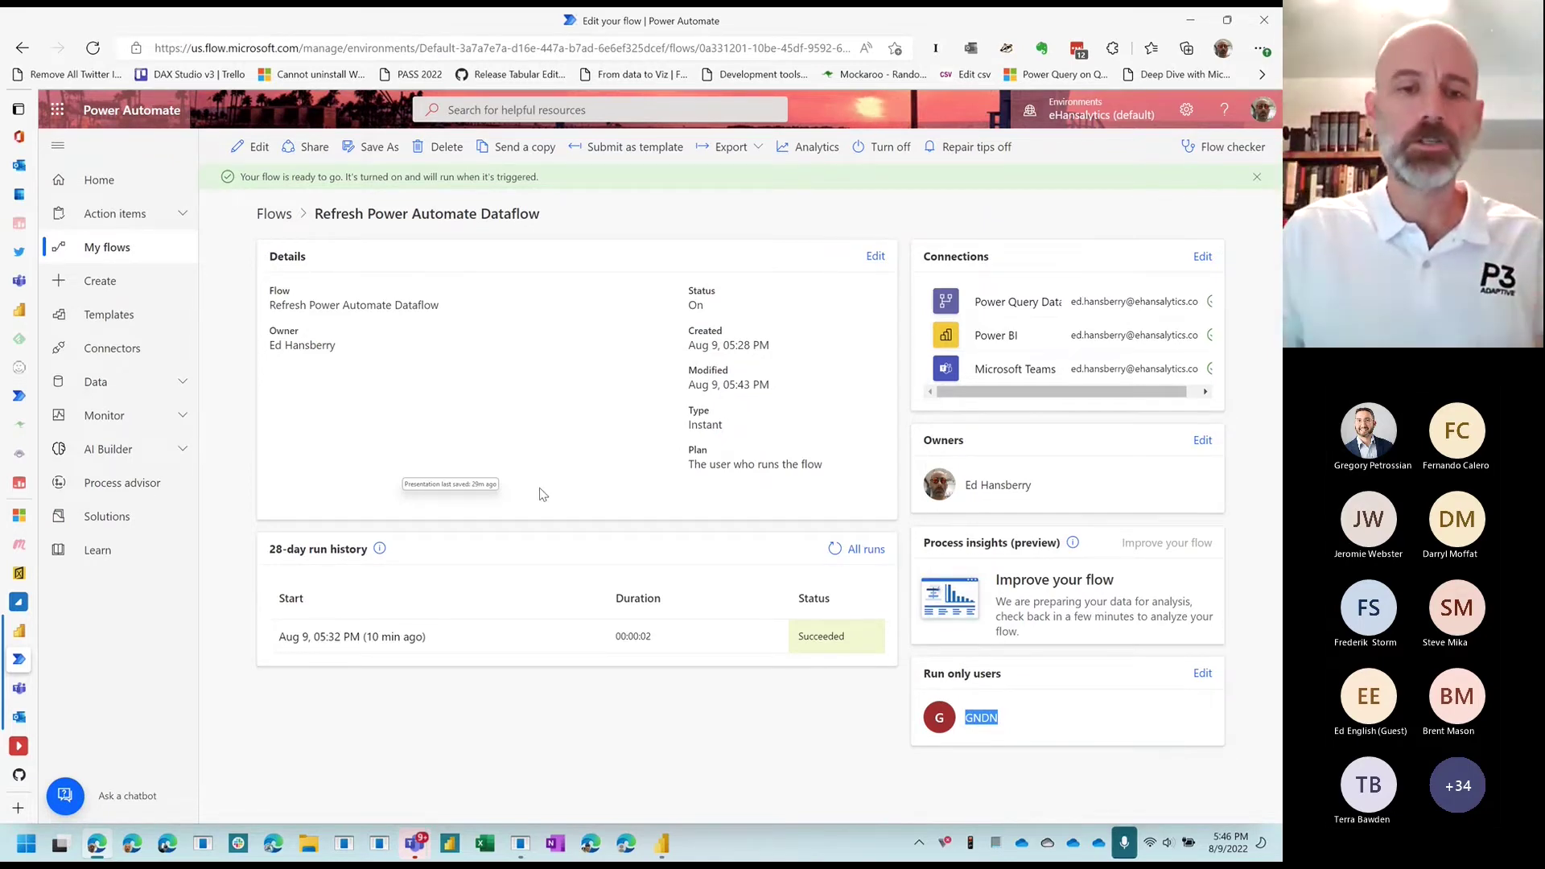
{"action": "left_click", "coordinate": [663, 845]}
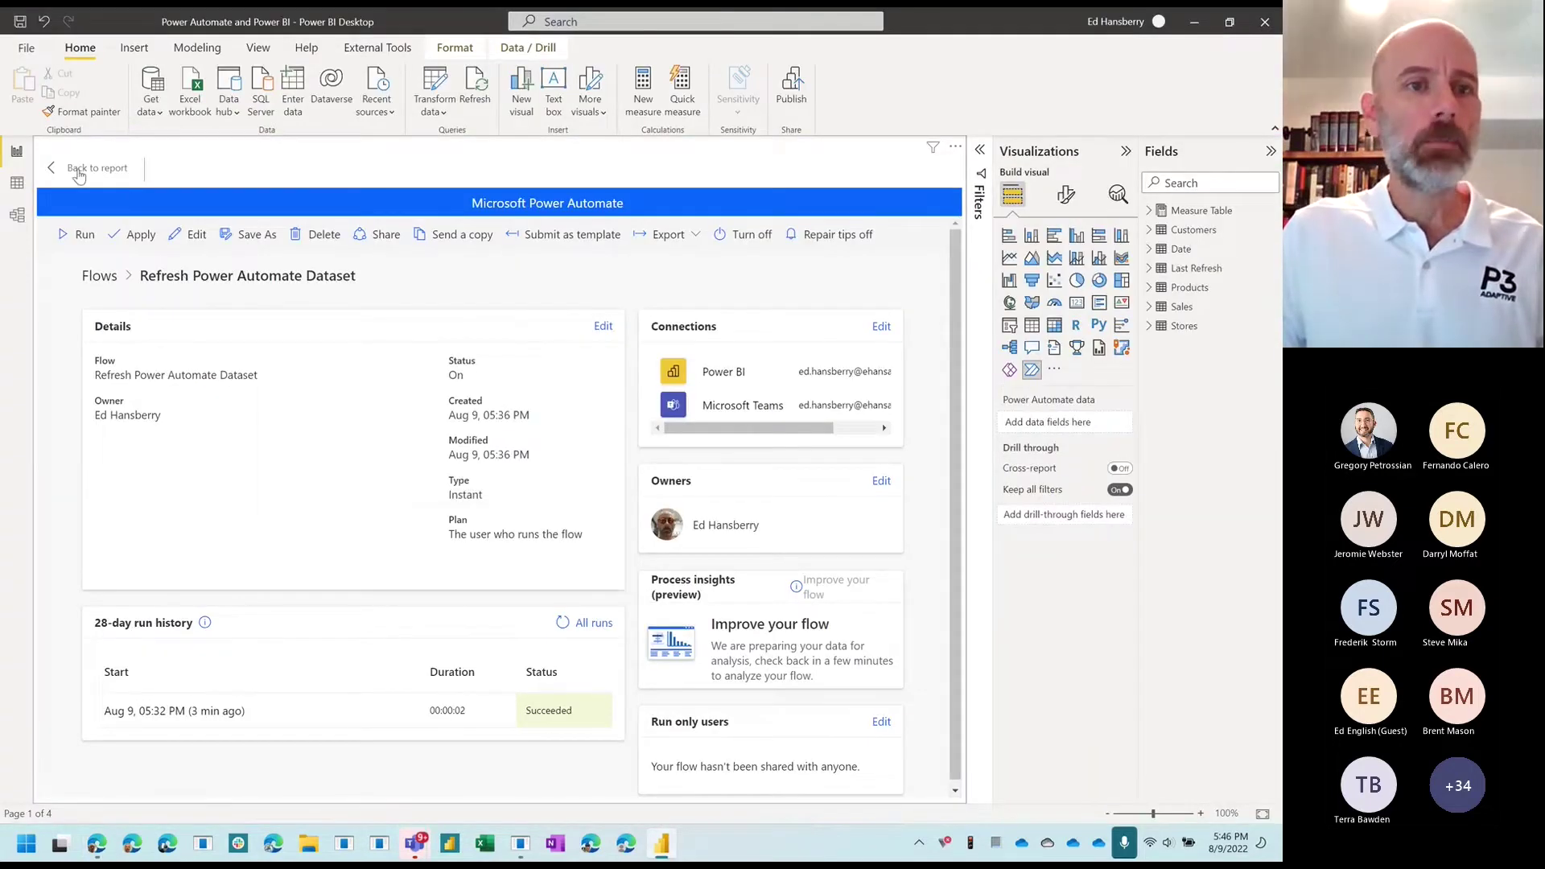
Step: Save 'Power Automate and Power BI.pbix' and publish it to Power BI Samples, replacing the dataset
{"action": "left_click", "coordinate": [78, 171]}
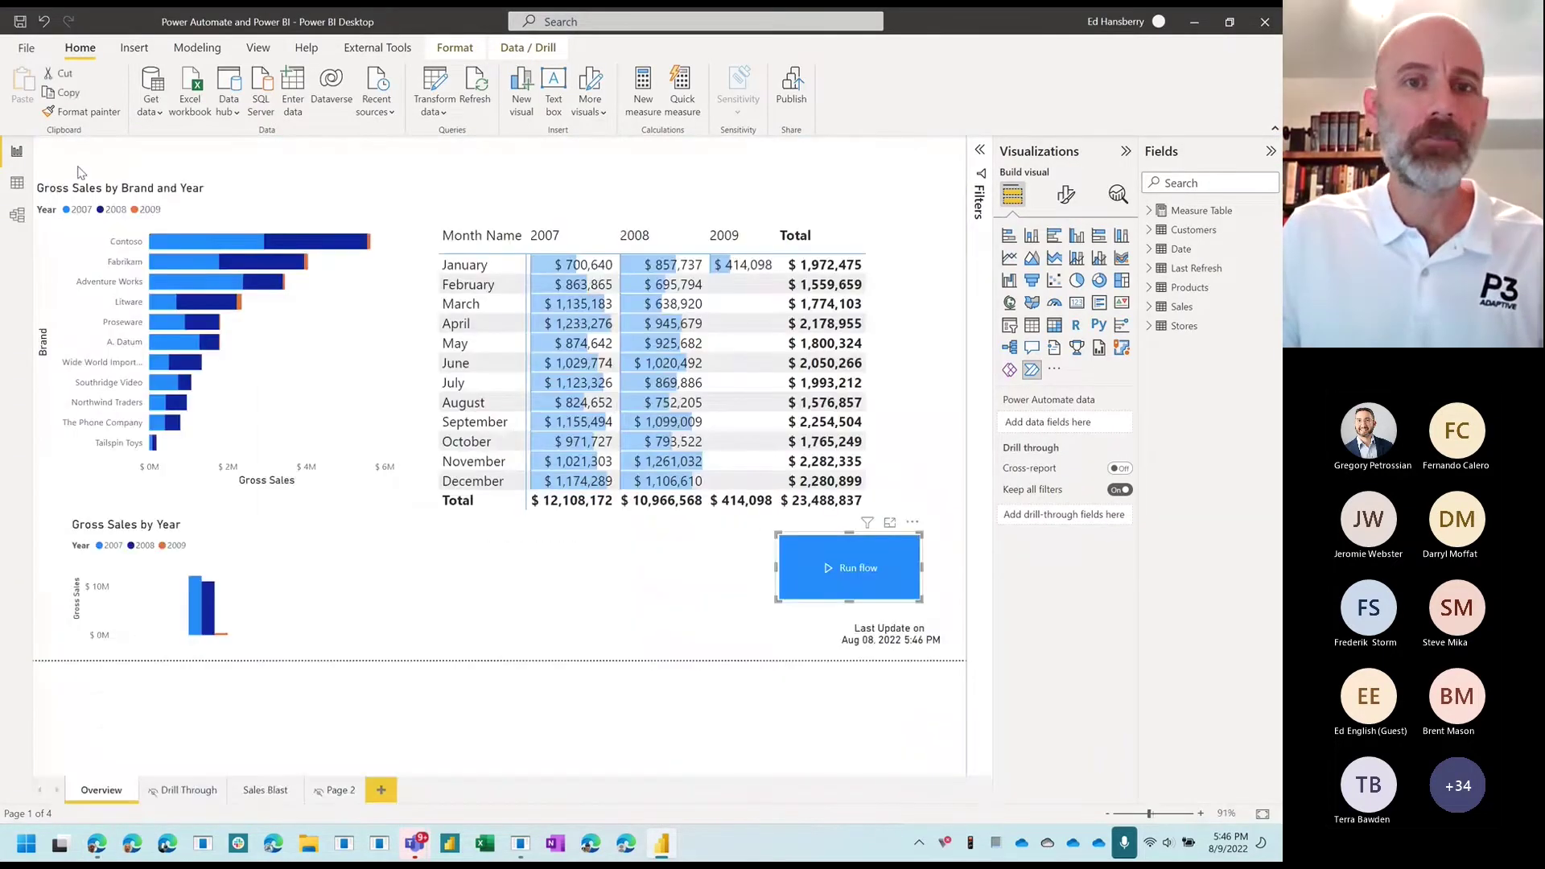
{"action": "left_click", "coordinate": [792, 83]}
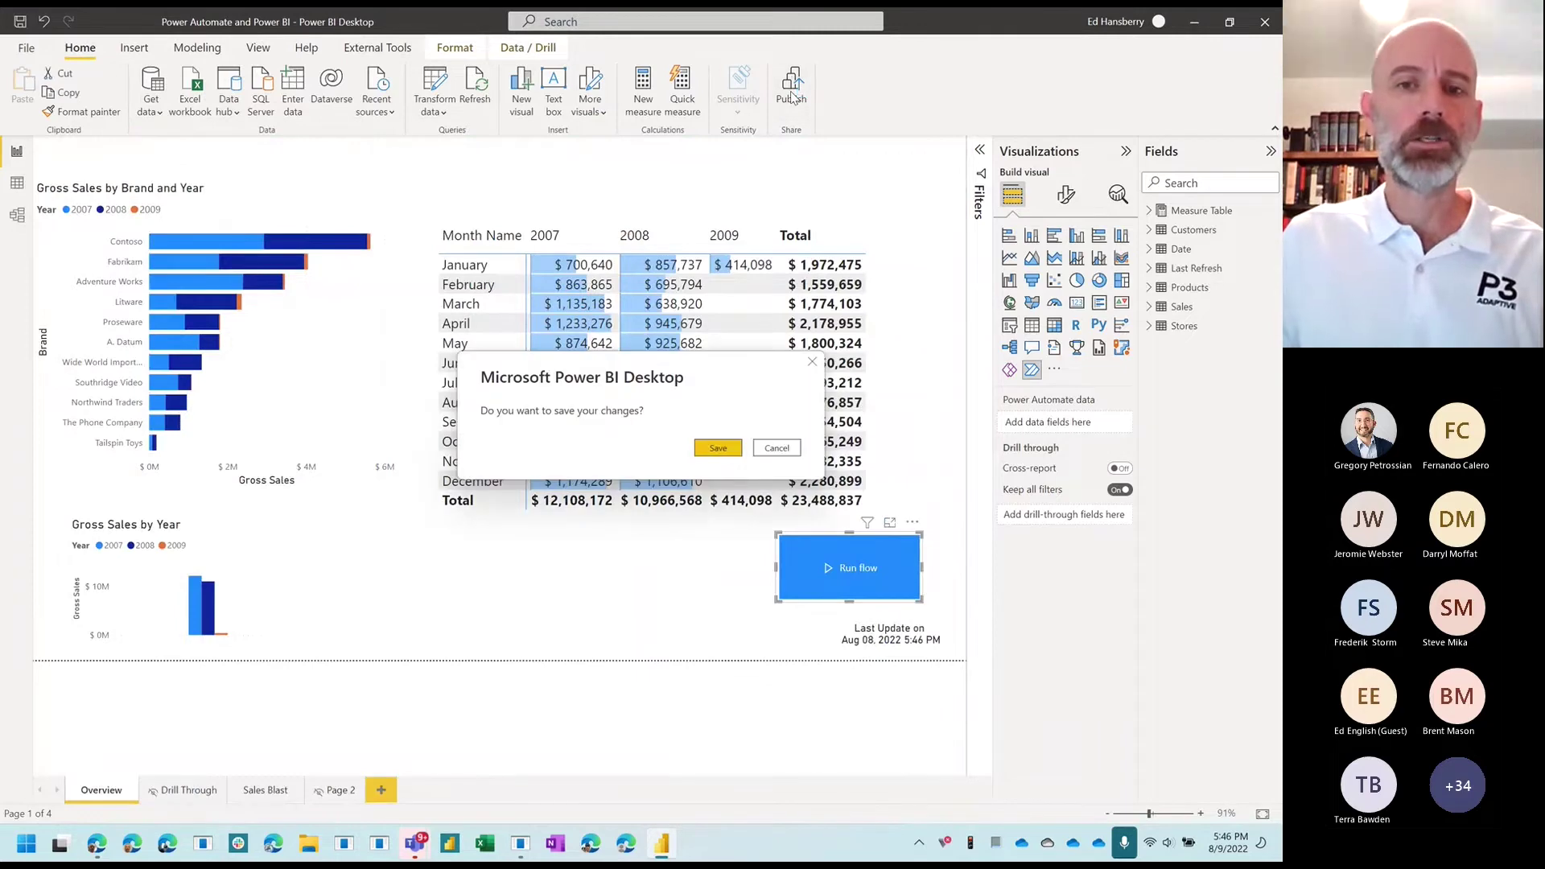
{"action": "left_click", "coordinate": [700, 452]}
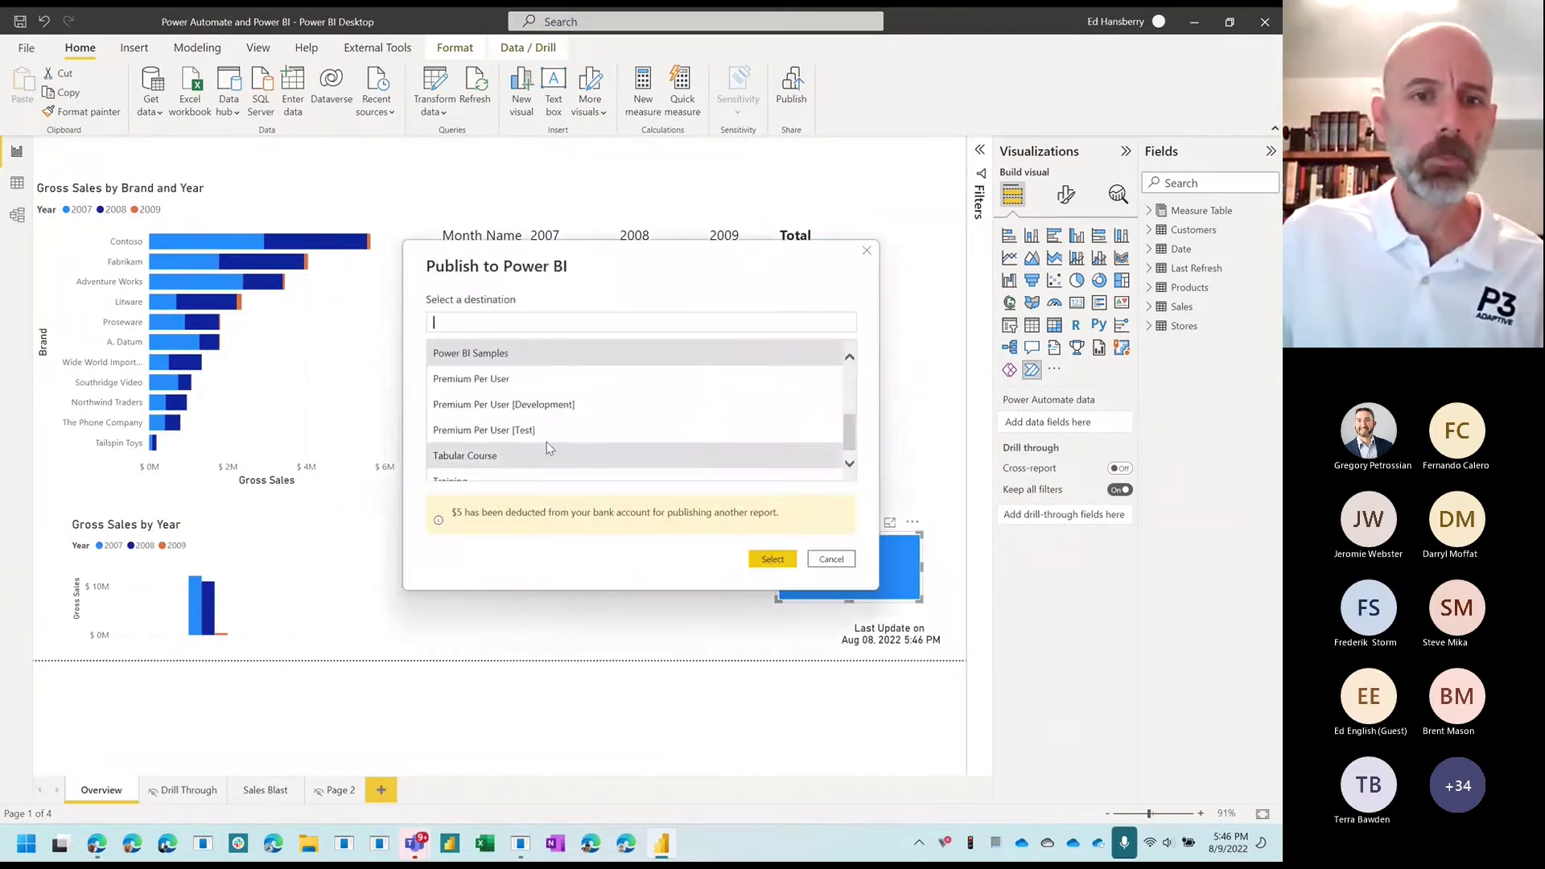
{"action": "scroll", "coordinate": [547, 444], "scroll_direction": "down", "scroll_amount": 1}
{"action": "scroll", "coordinate": [492, 432], "scroll_direction": "up", "scroll_amount": 1}
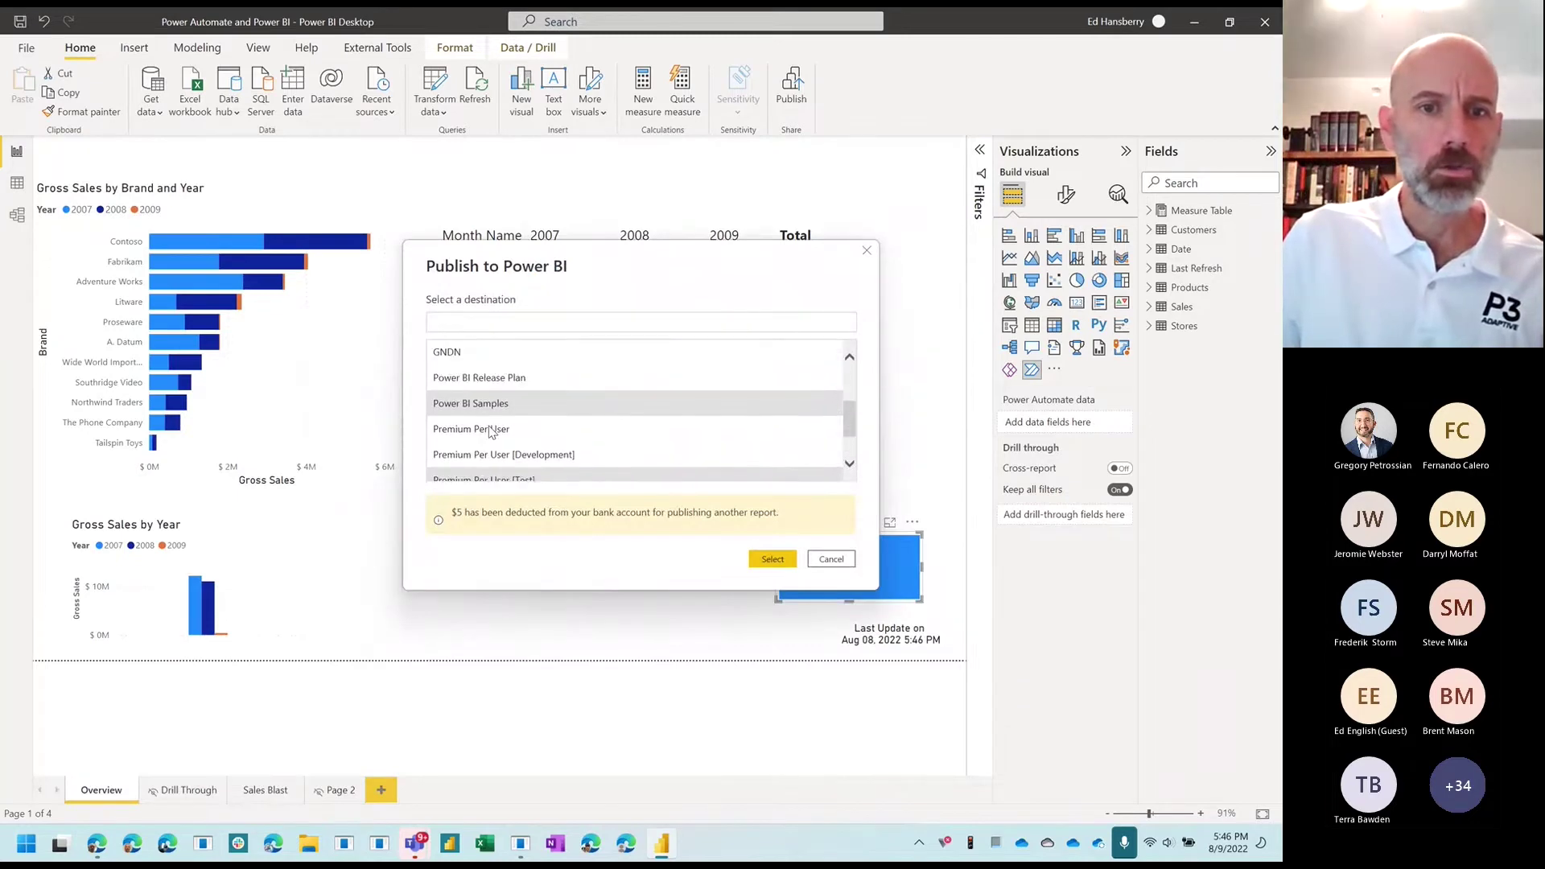
{"action": "left_click", "coordinate": [771, 560]}
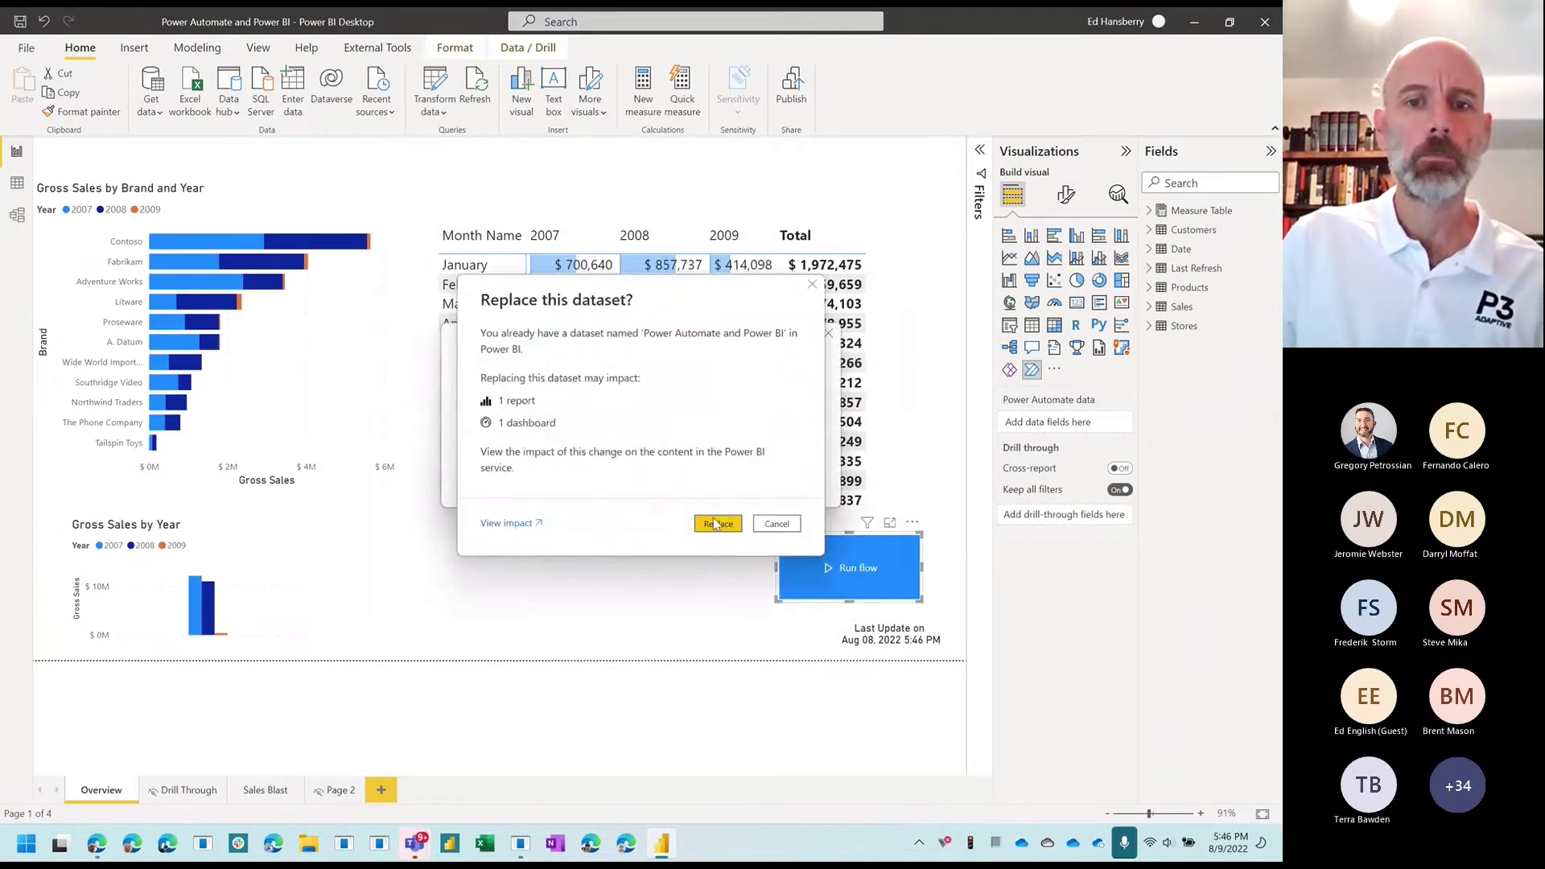
{"action": "left_click", "coordinate": [714, 523]}
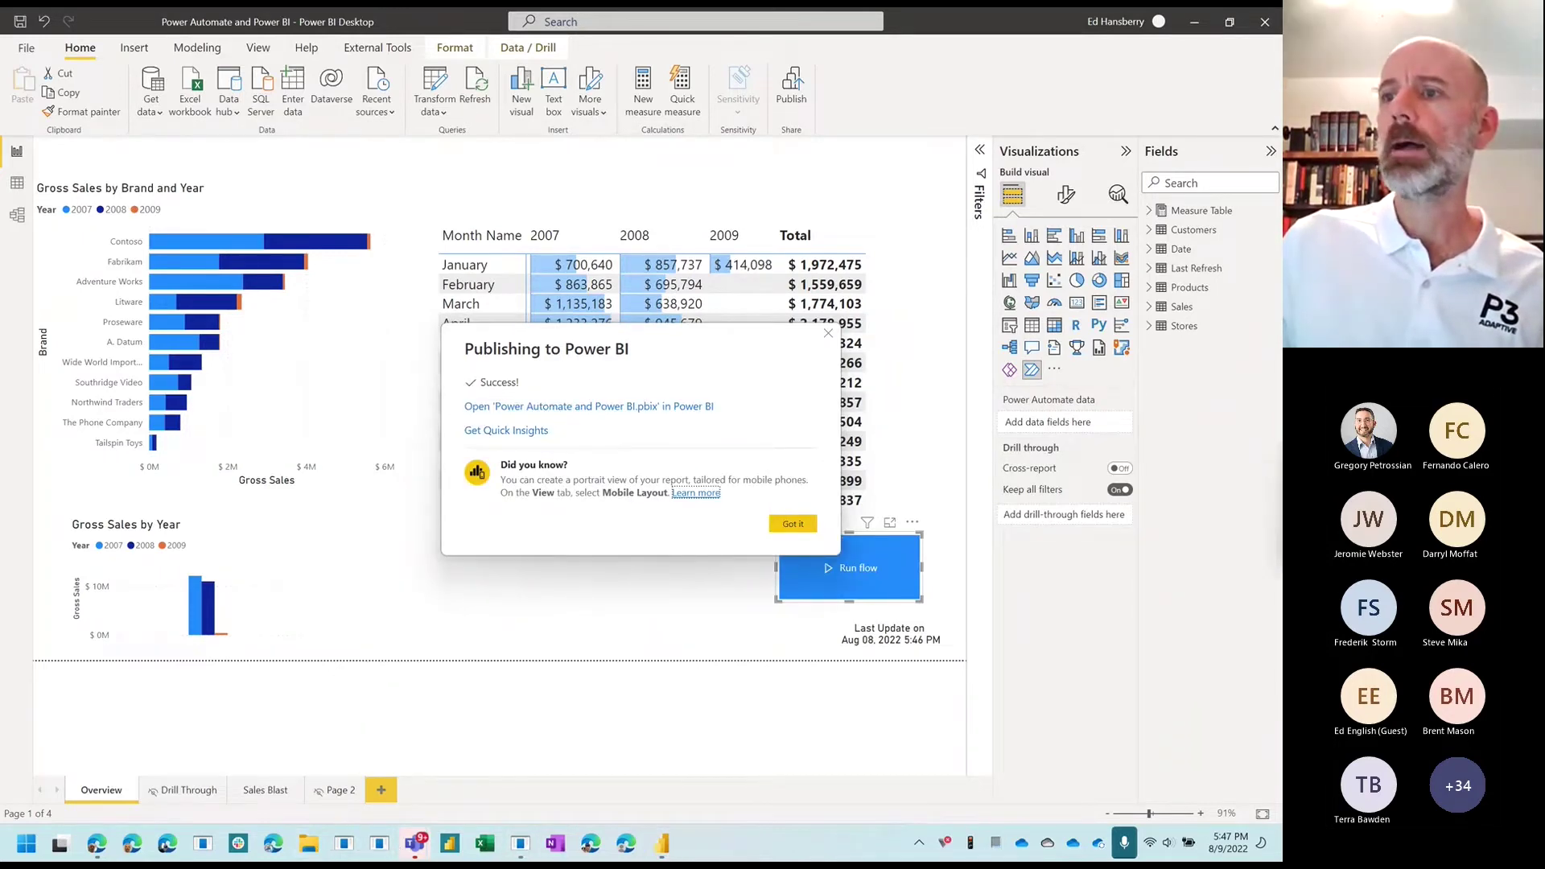
{"action": "key", "text": "super+d"}
{"action": "key", "text": "super+d"}
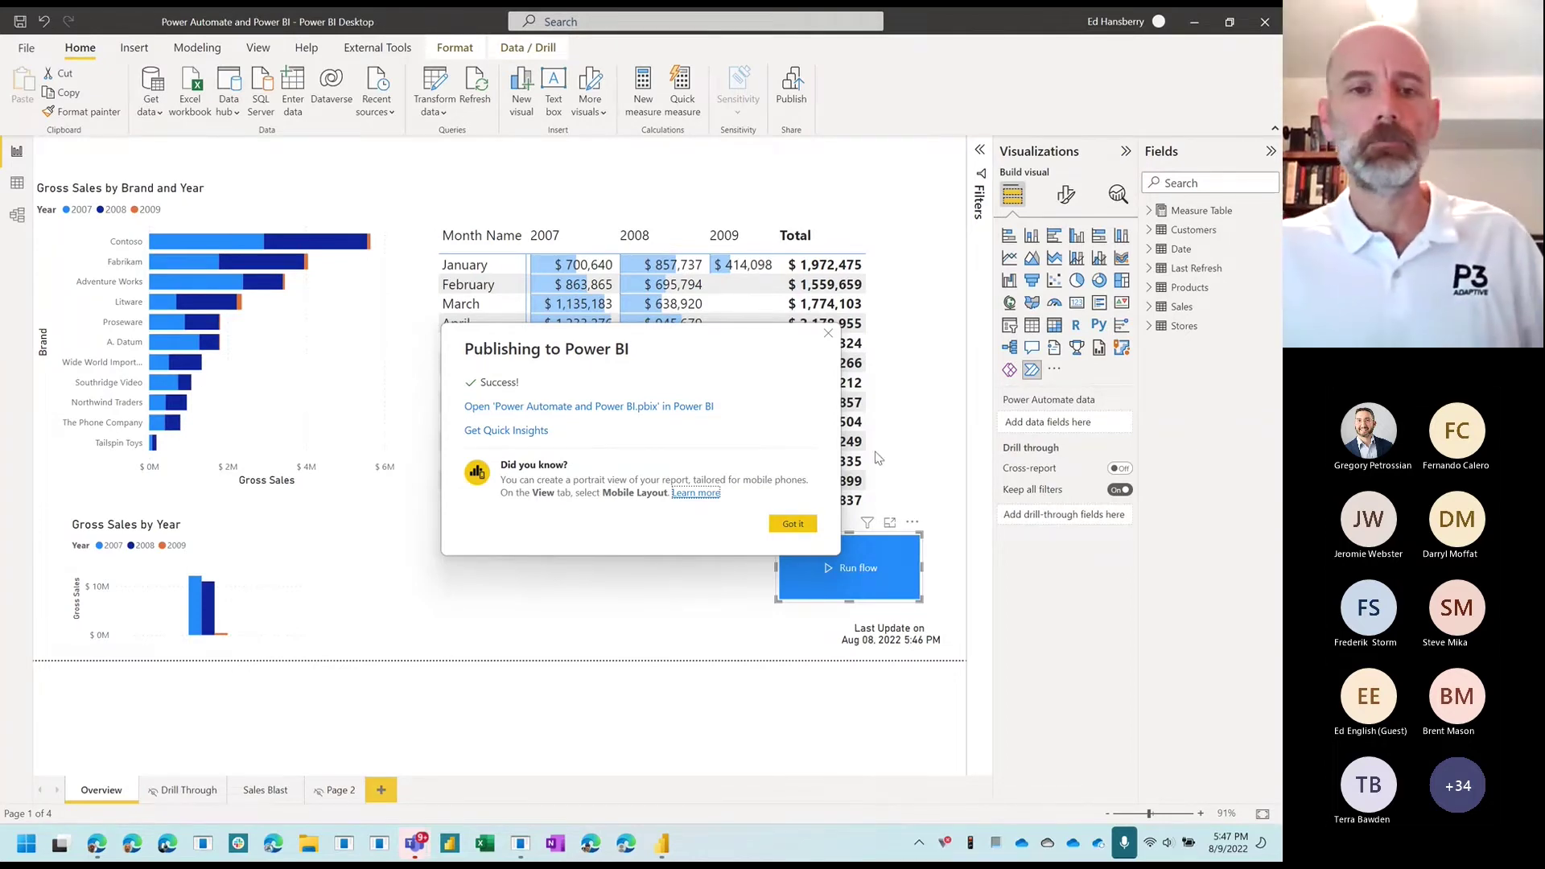
{"action": "left_click", "coordinate": [793, 523]}
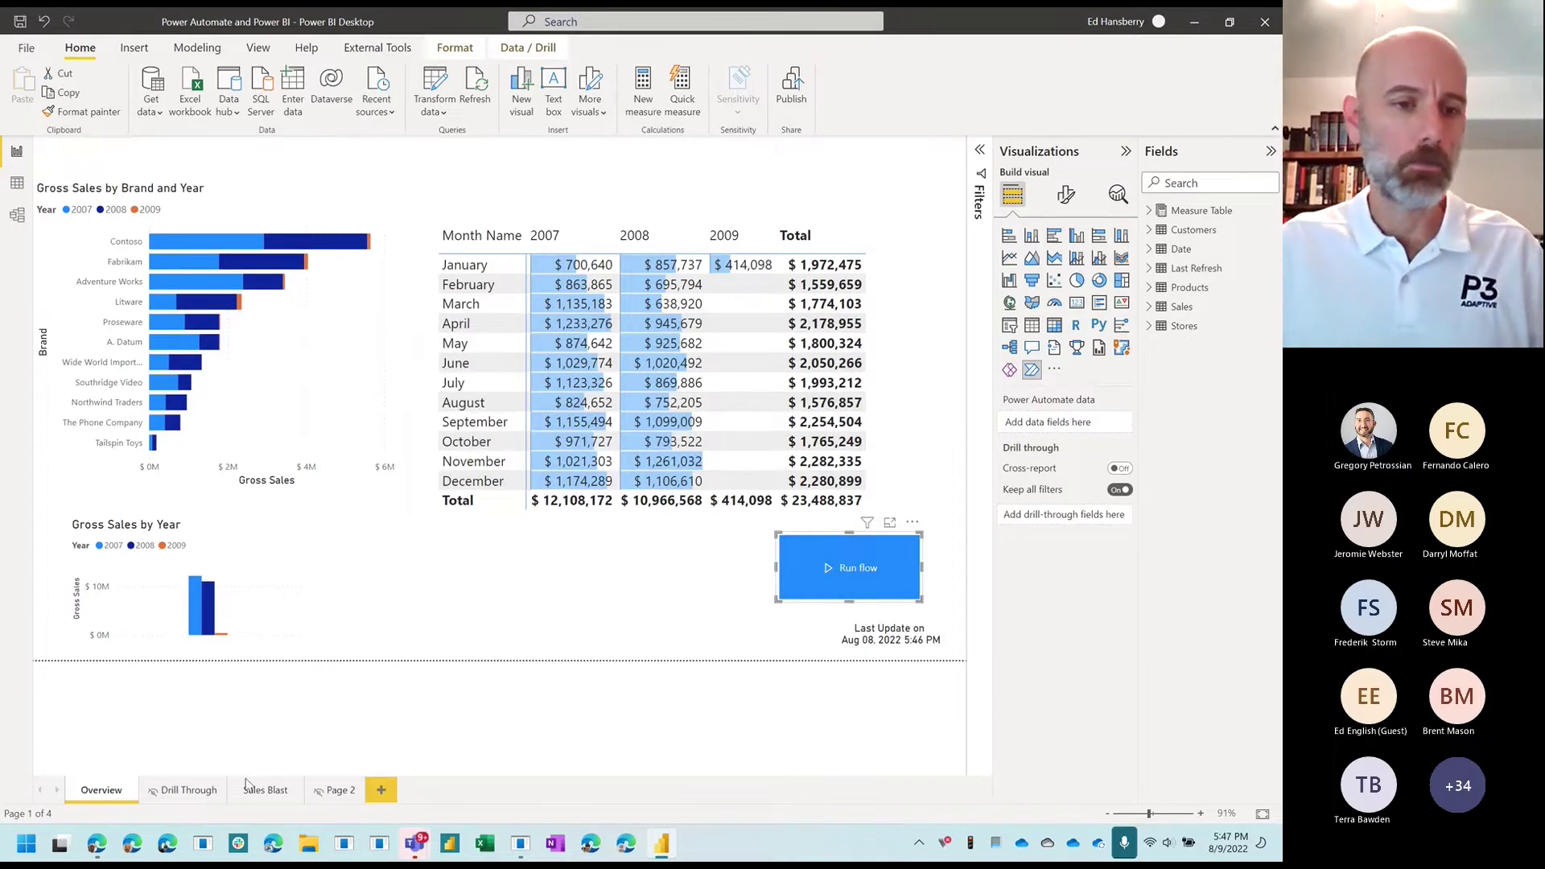
Step: Run the flow from the Power Automate and Power BI report, then open Teams
{"action": "left_click", "coordinate": [96, 849]}
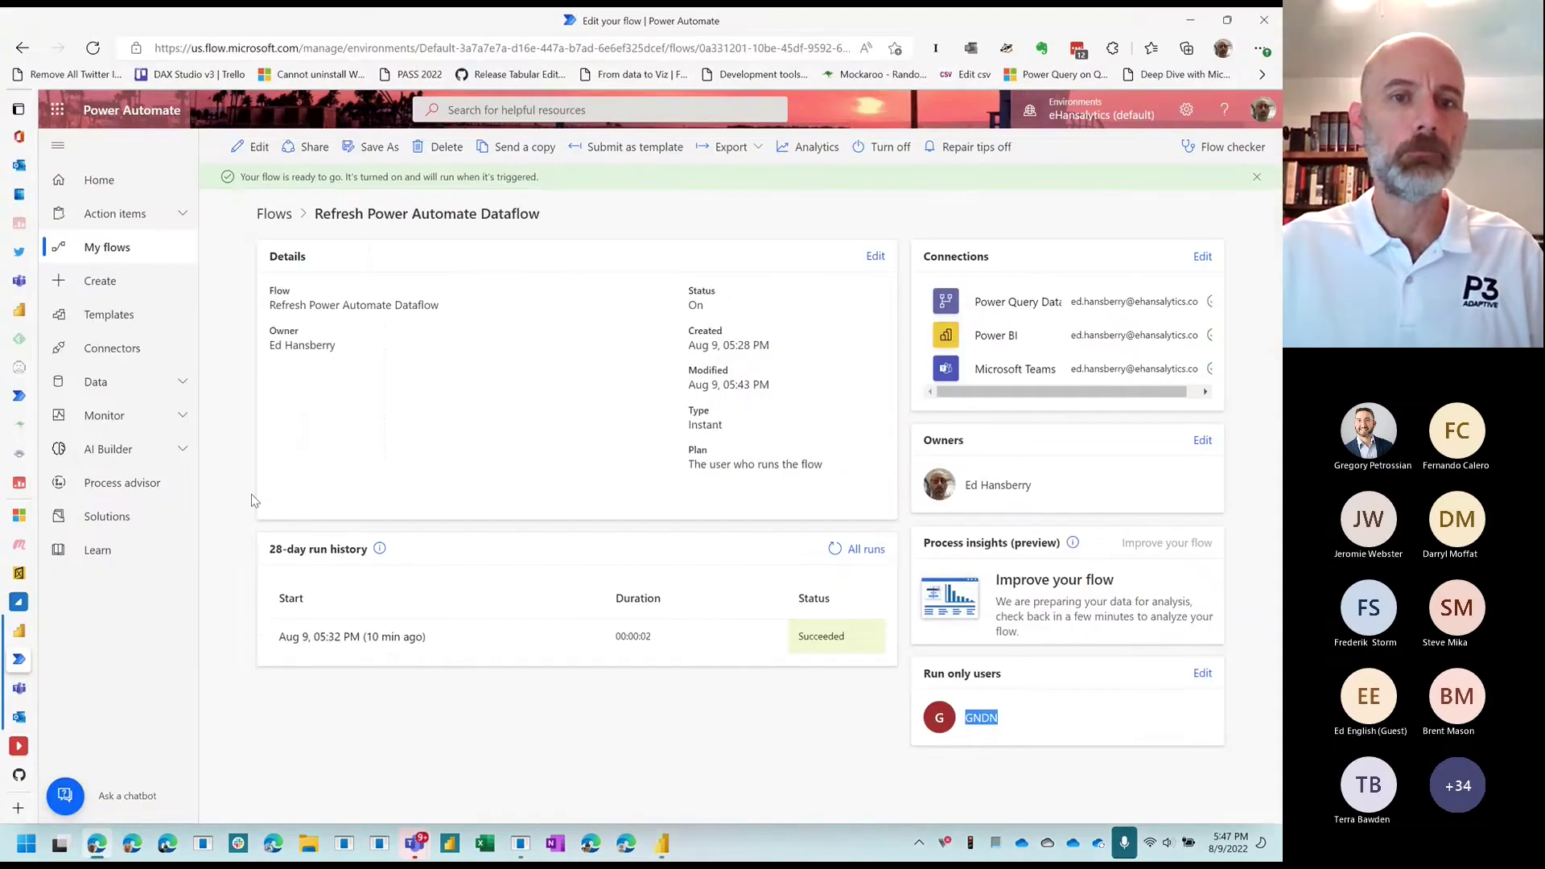
{"action": "left_click", "coordinate": [19, 631]}
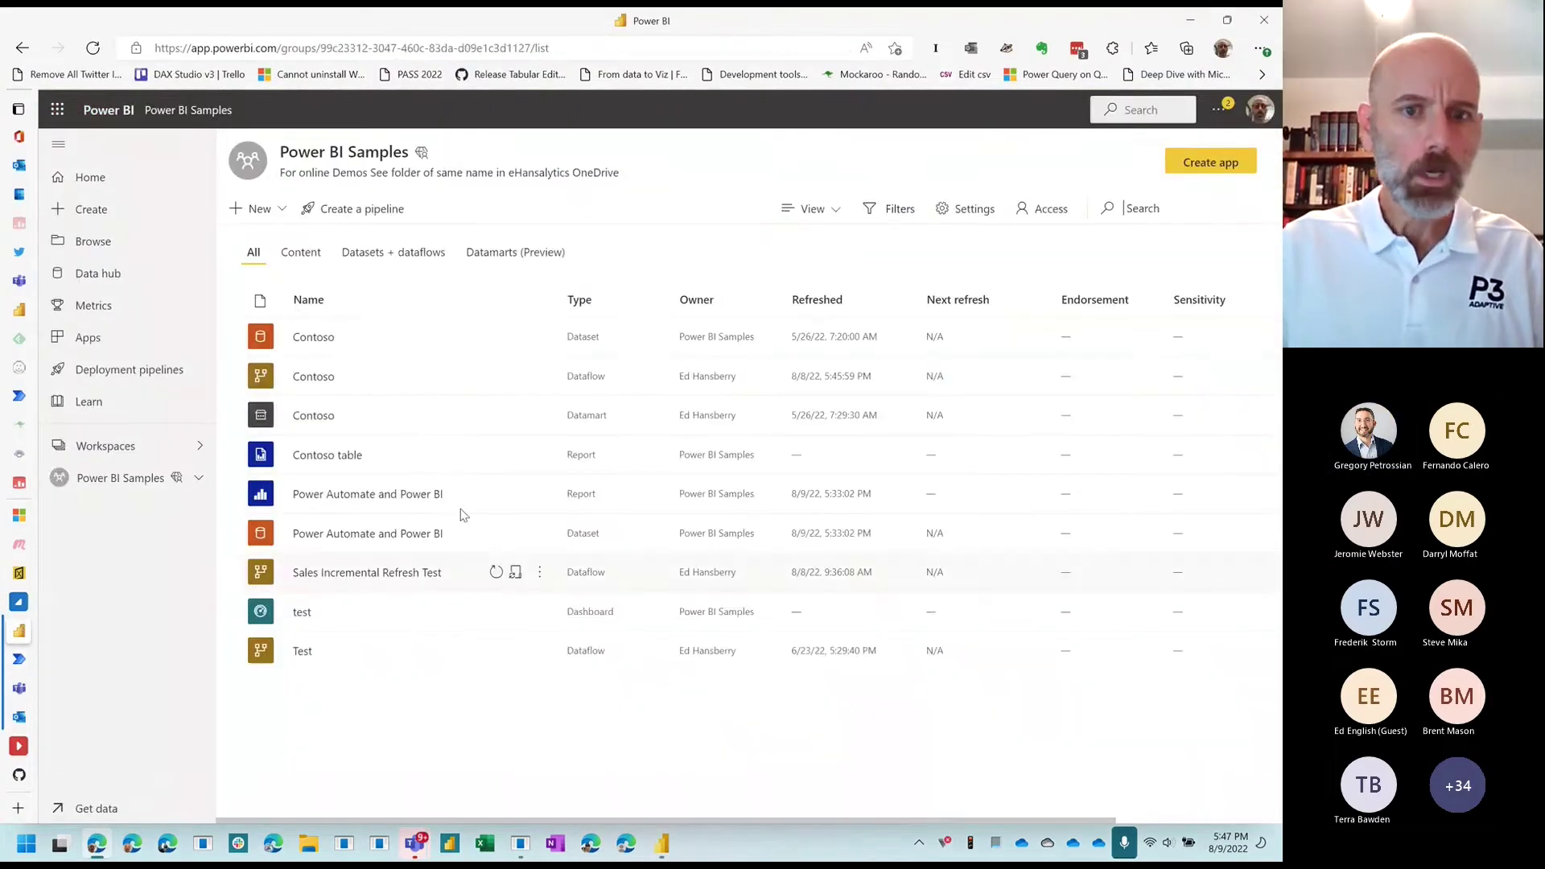
{"action": "left_click", "coordinate": [383, 505]}
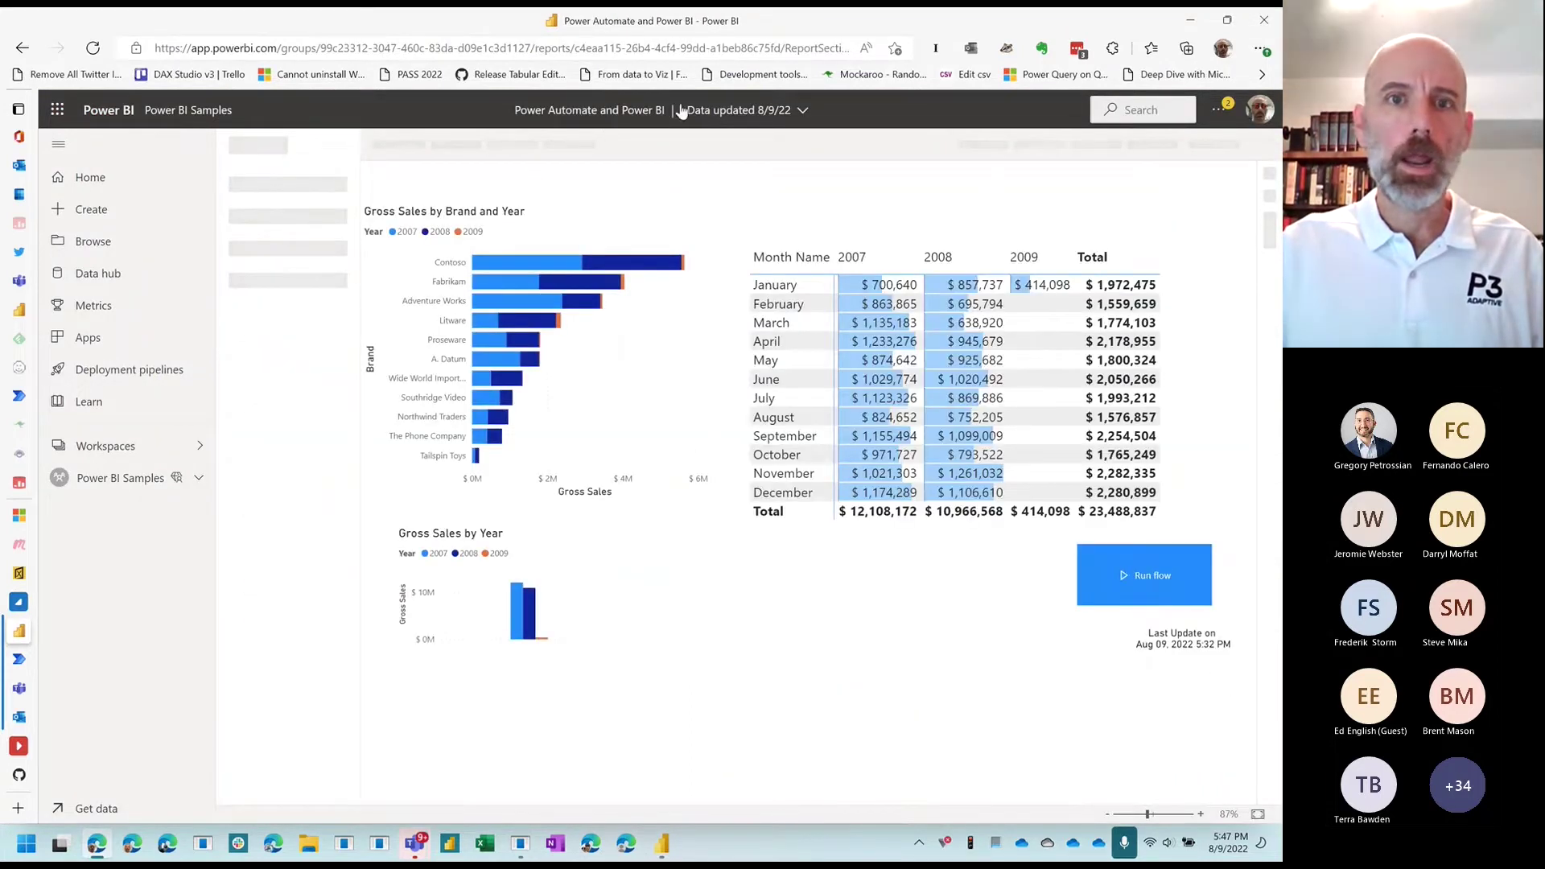
{"action": "left_click", "coordinate": [1136, 588]}
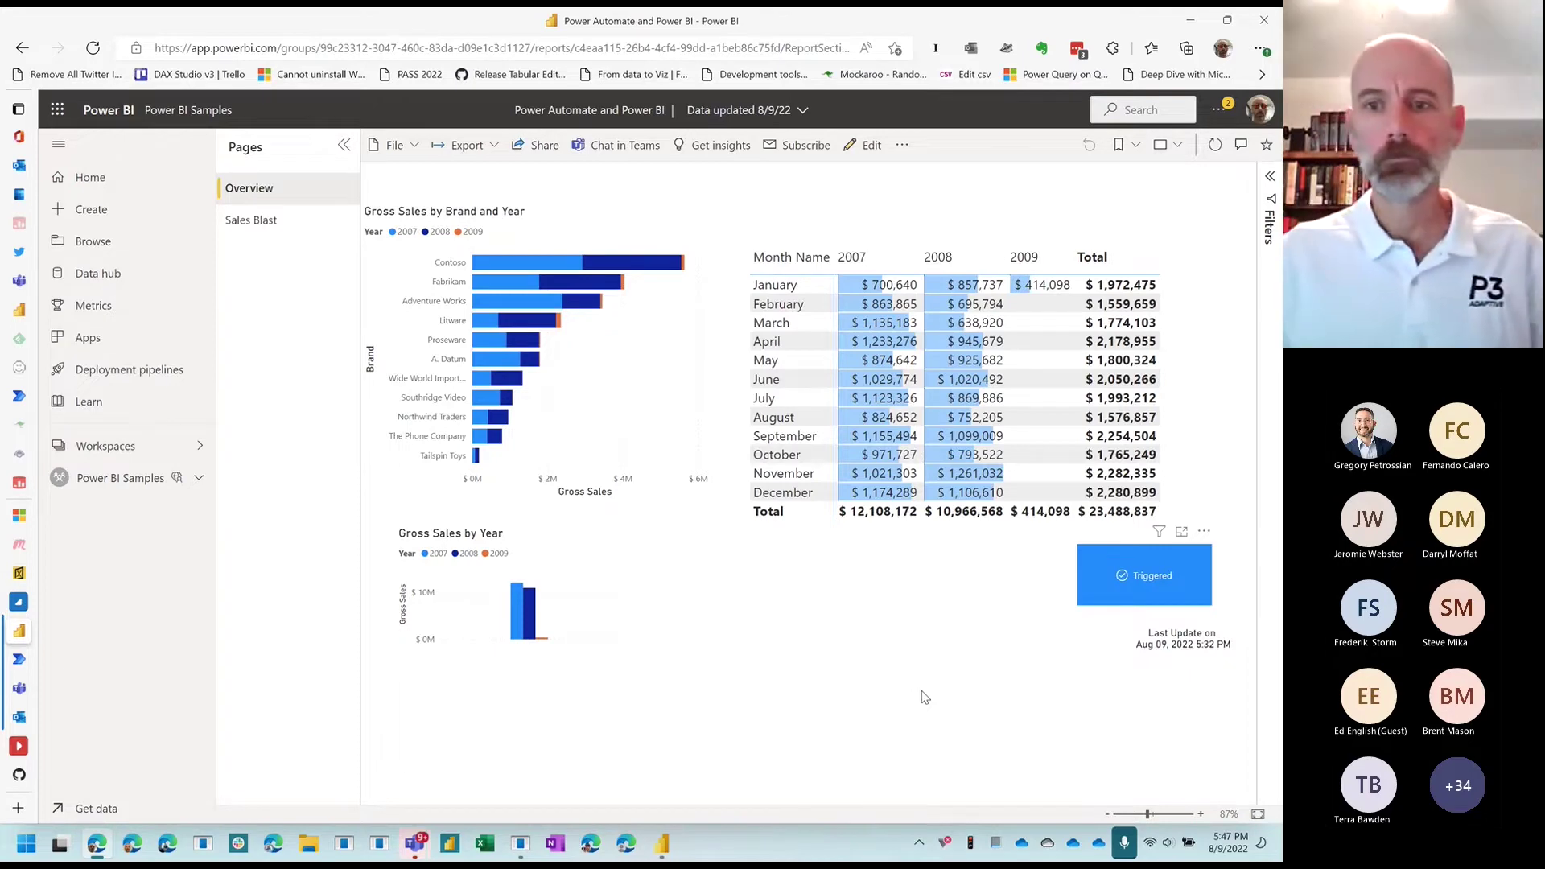
{"action": "left_click", "coordinate": [113, 477]}
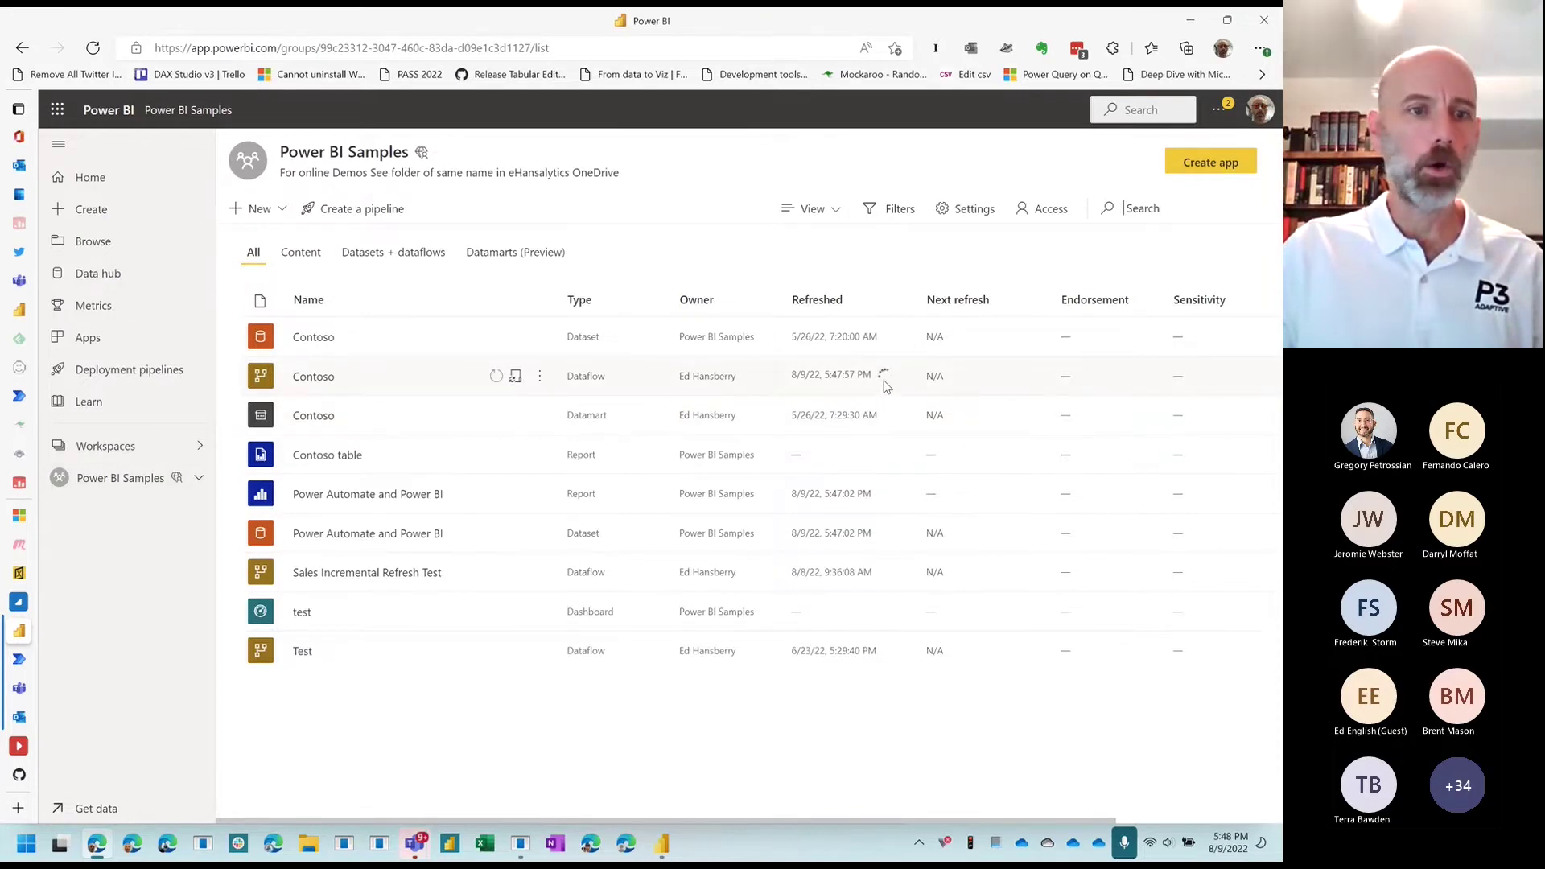
{"action": "left_click", "coordinate": [19, 692]}
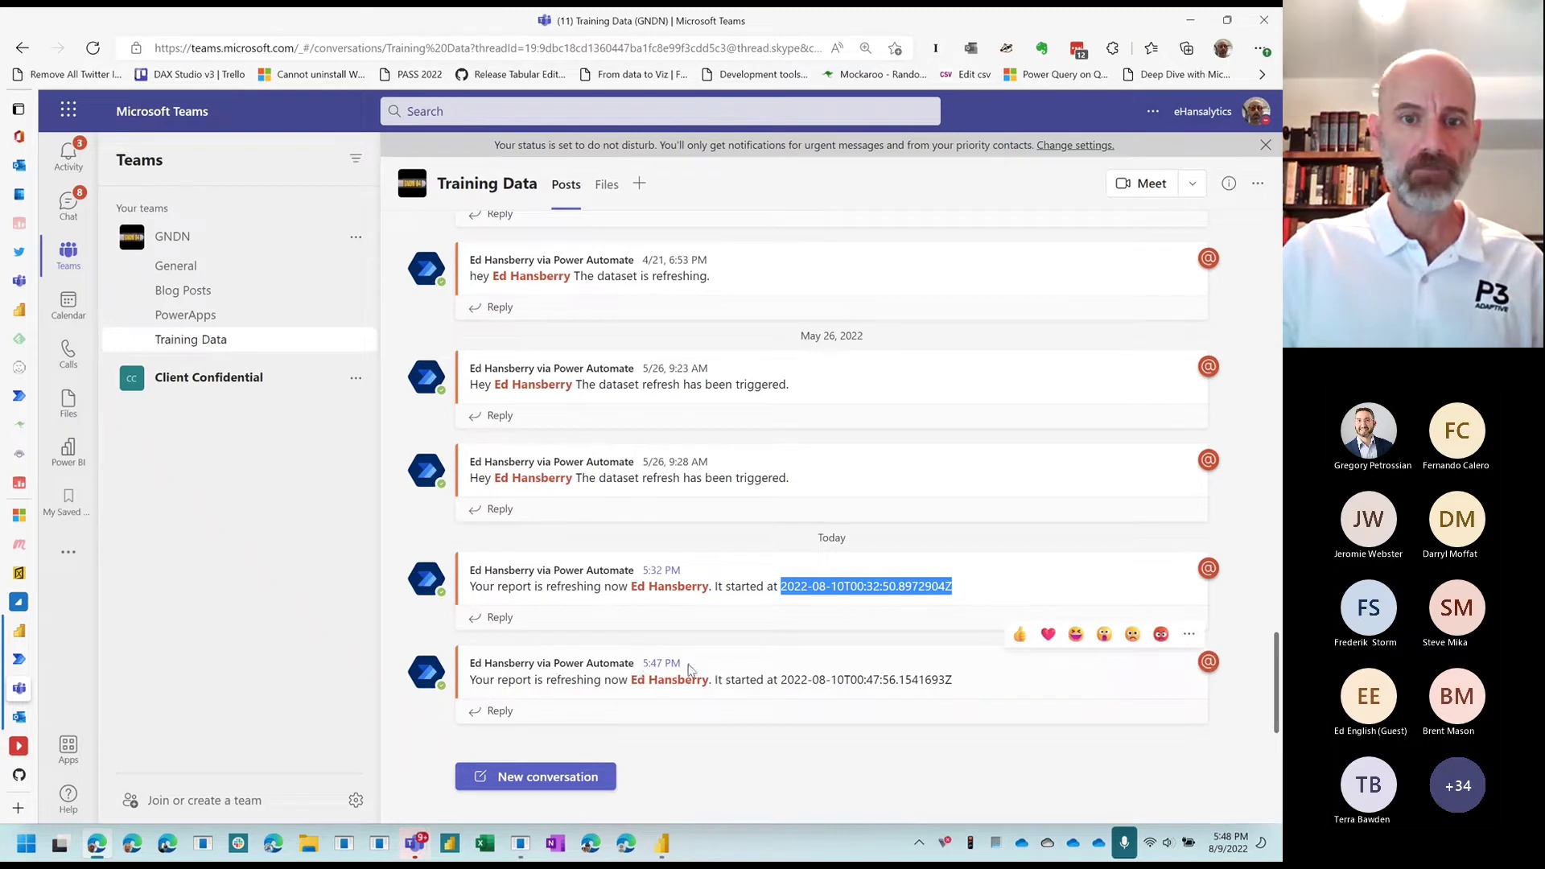
Step: Return from the Training Data channel to the Power BI Samples workspace
{"action": "left_click", "coordinate": [20, 631]}
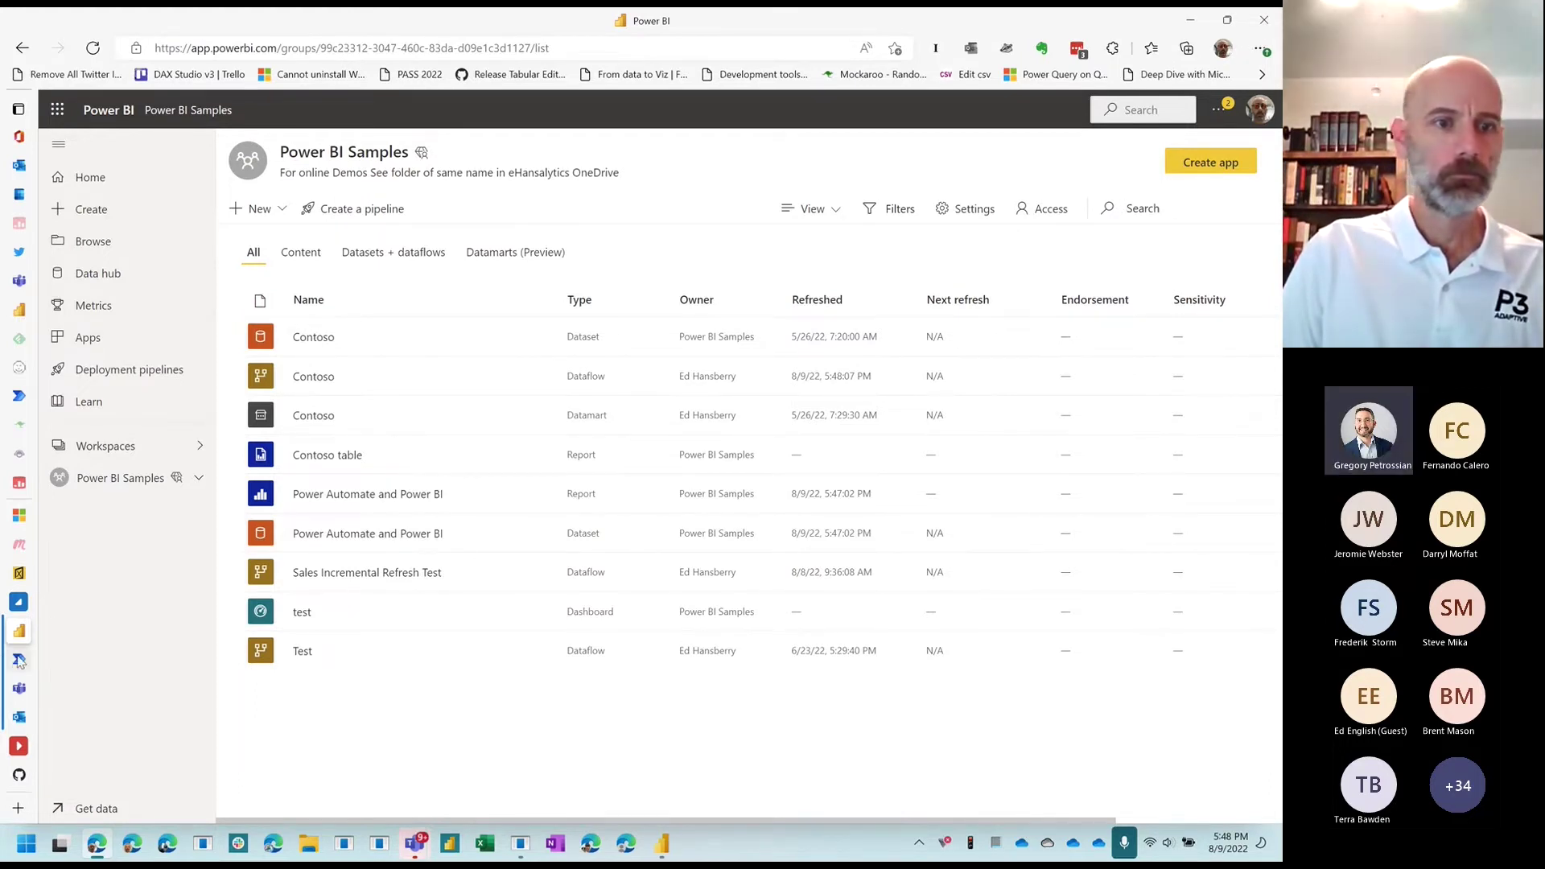
{"action": "mouse_move", "coordinate": [19, 660]}
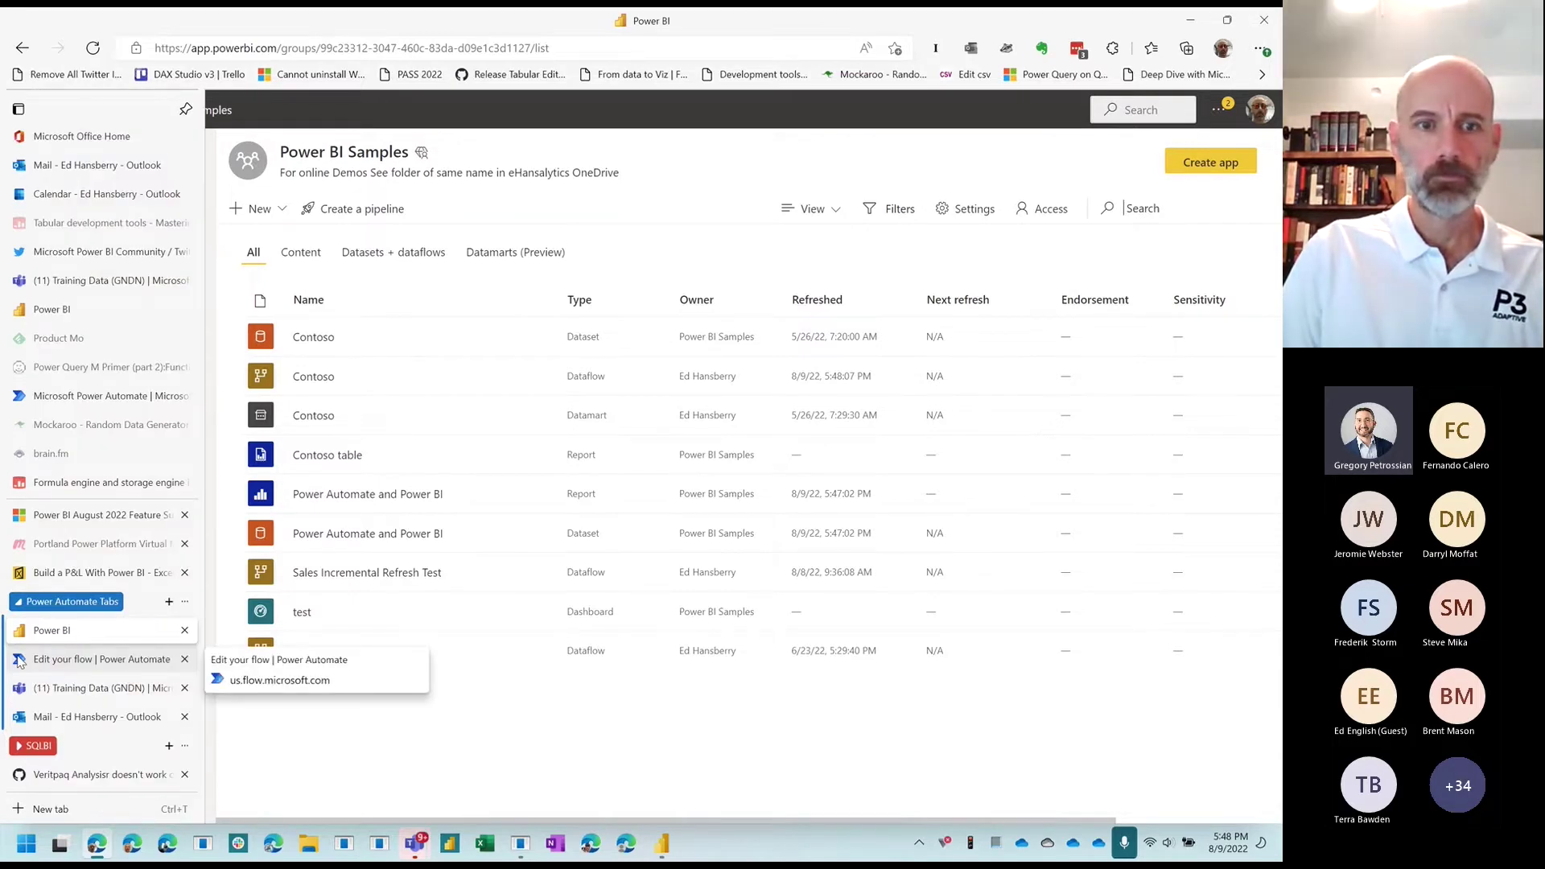
Step: Check the runs of both refresh flows in Power Automate, then go back to Power BI
{"action": "left_click", "coordinate": [19, 659]}
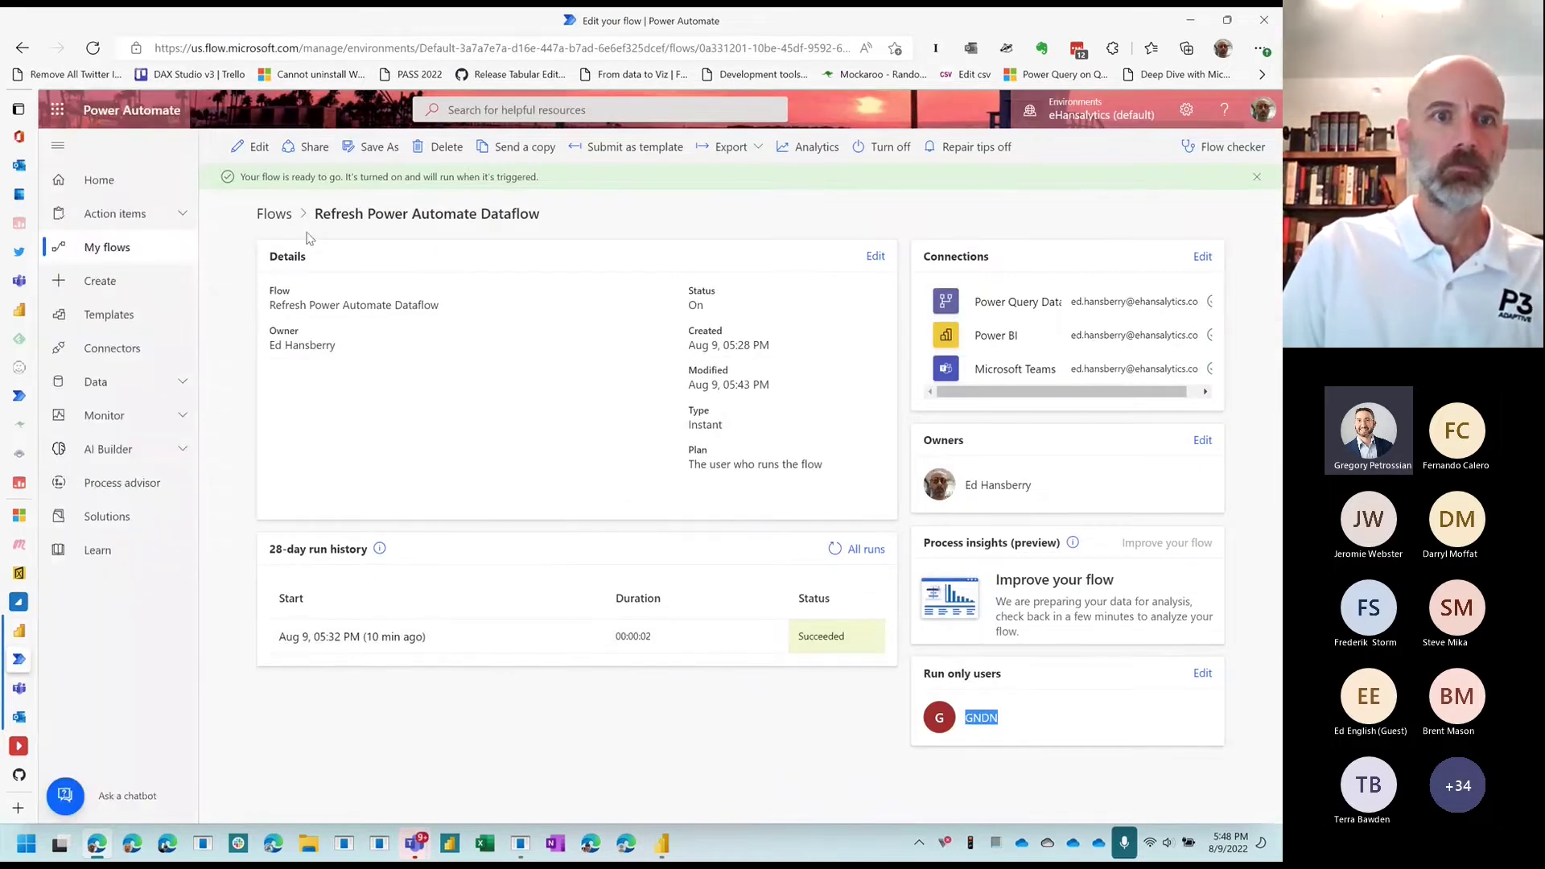
{"action": "left_click", "coordinate": [275, 214]}
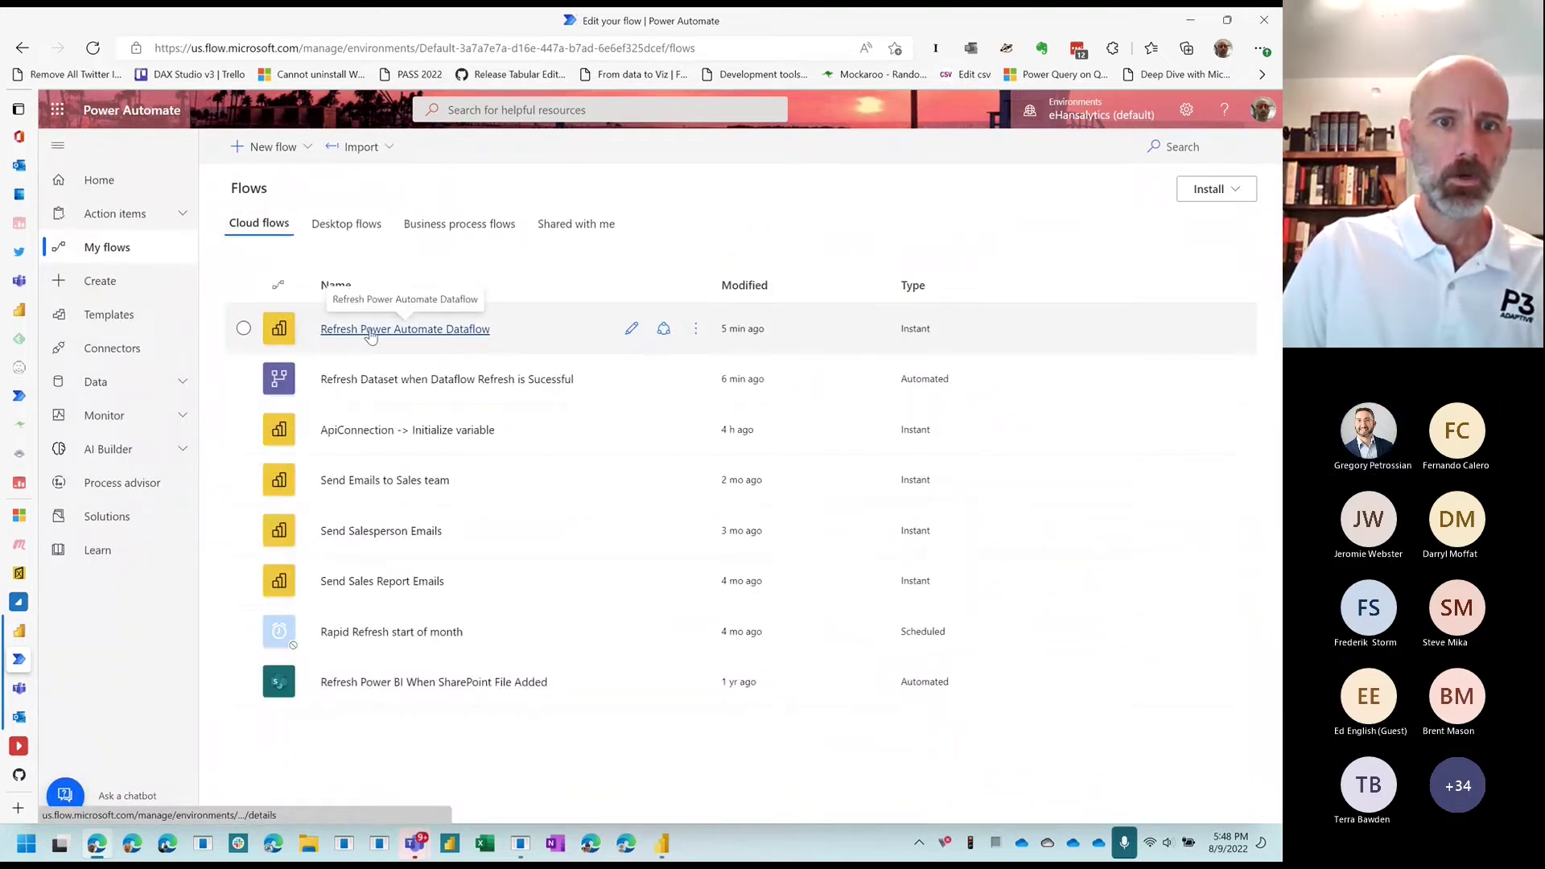
{"action": "left_click", "coordinate": [370, 330]}
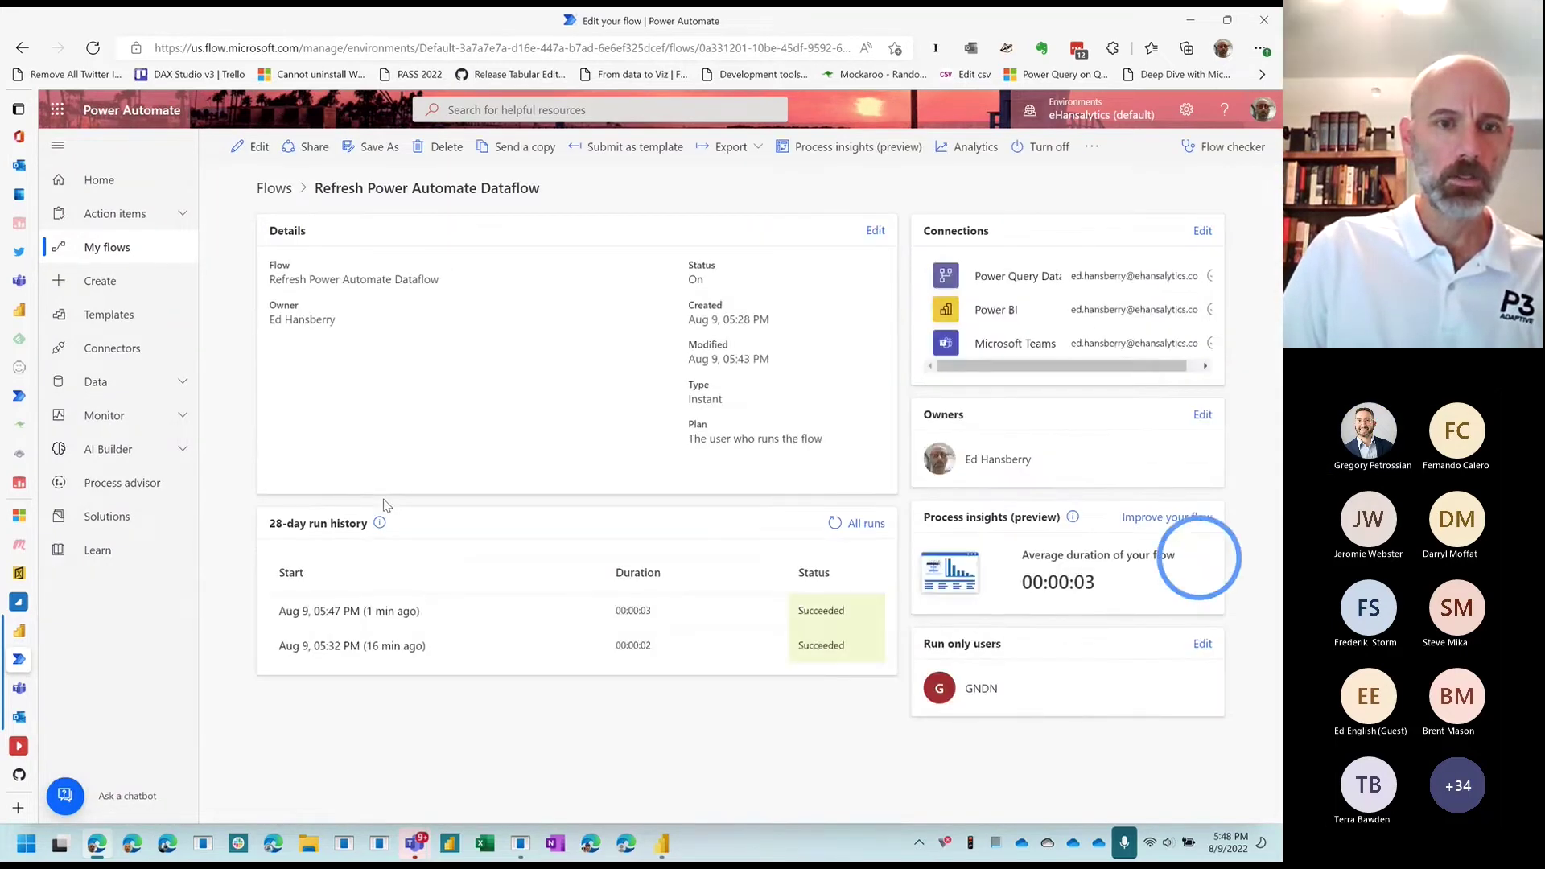
{"action": "left_click", "coordinate": [270, 187]}
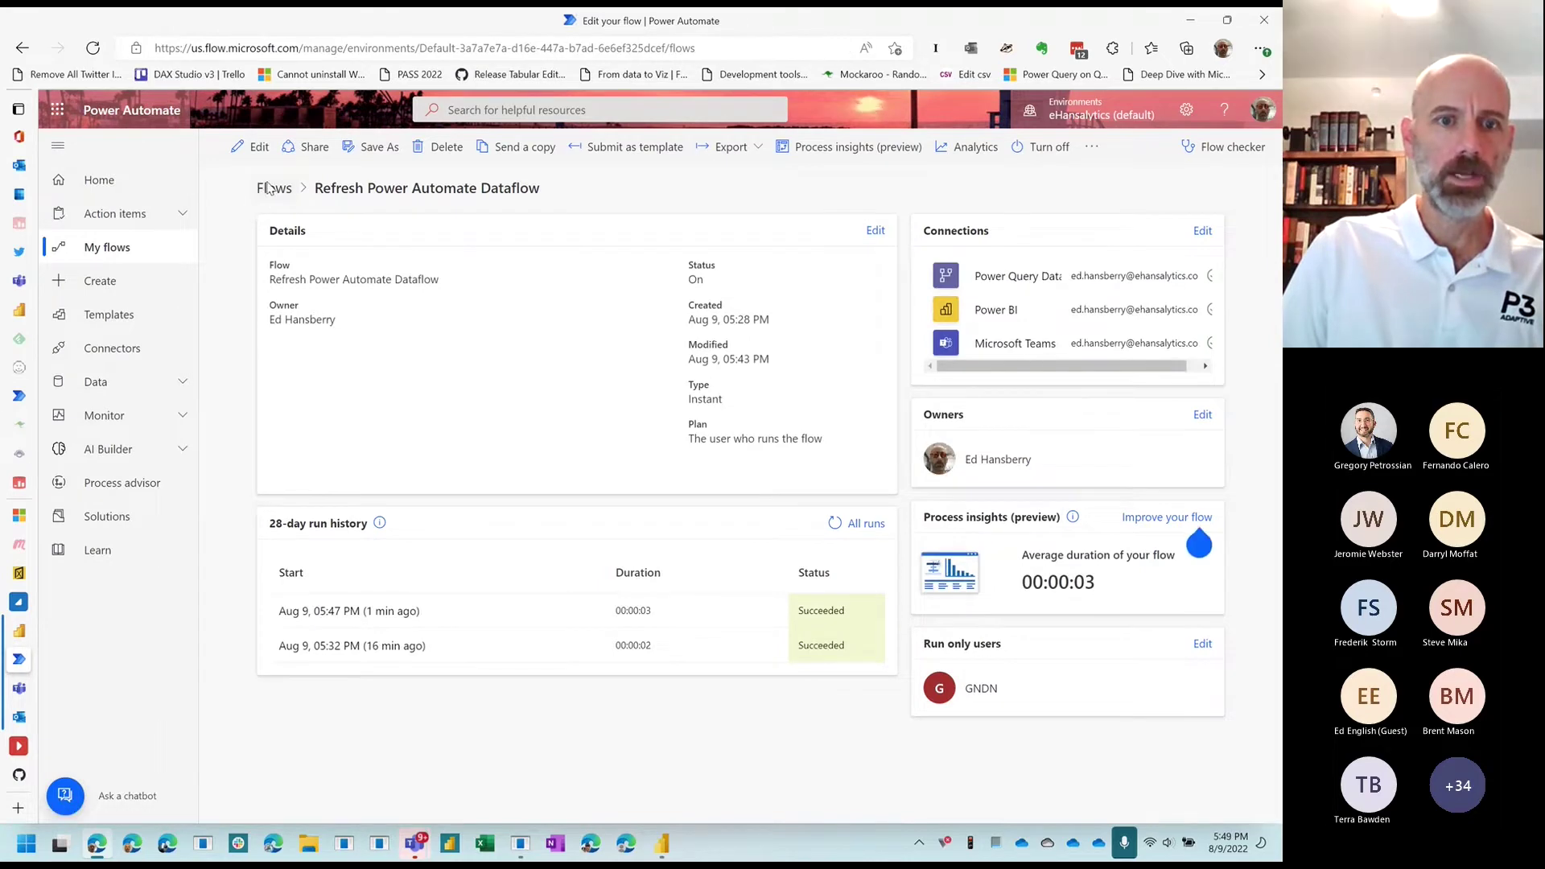
{"action": "left_click", "coordinate": [386, 380]}
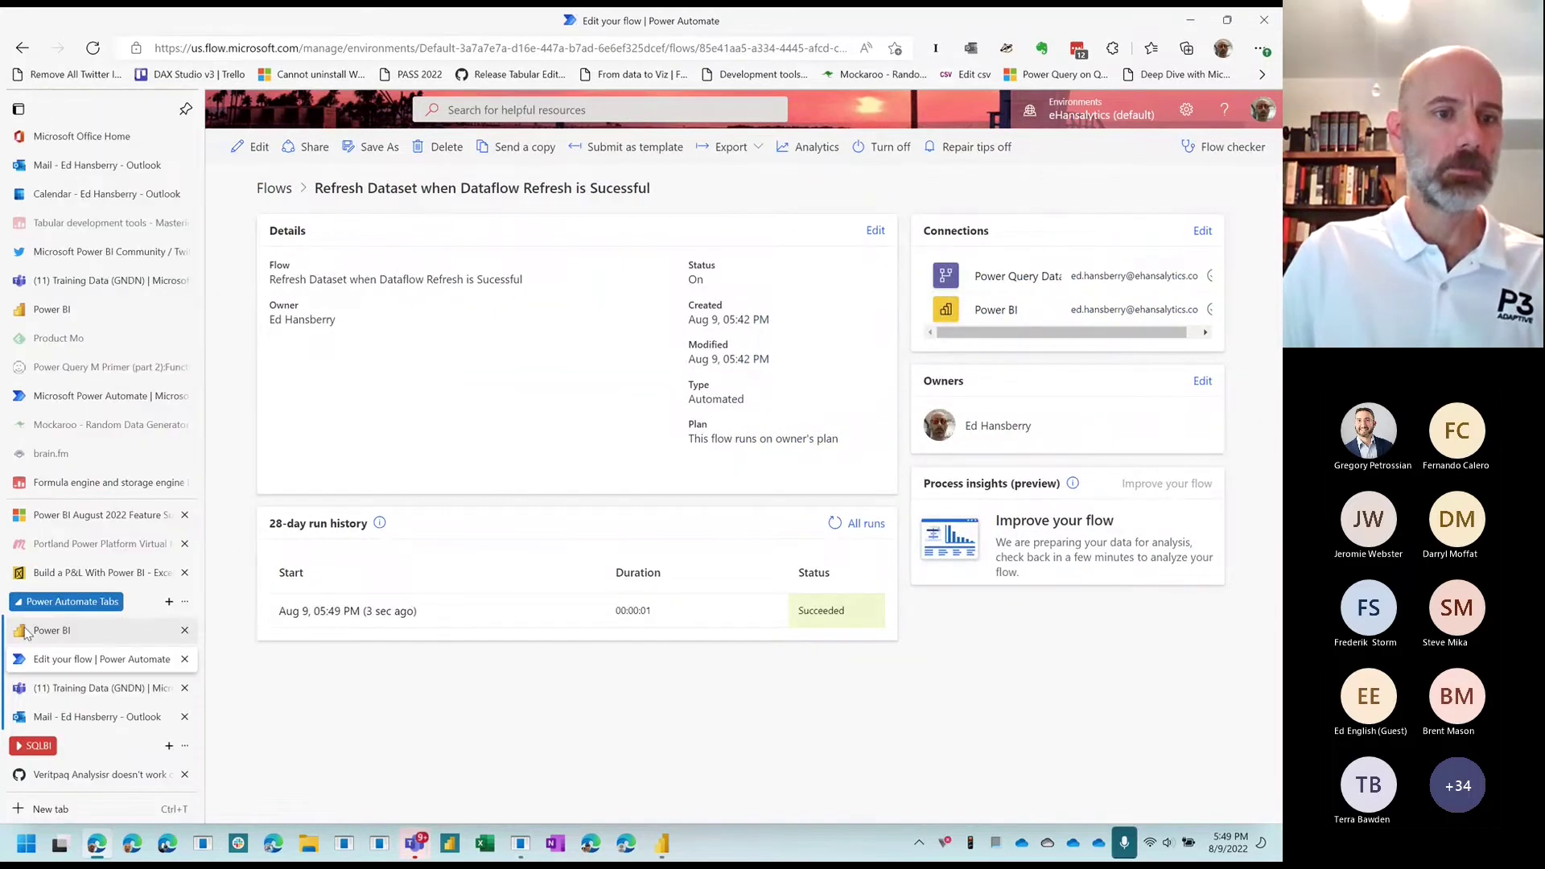
{"action": "left_click", "coordinate": [48, 630]}
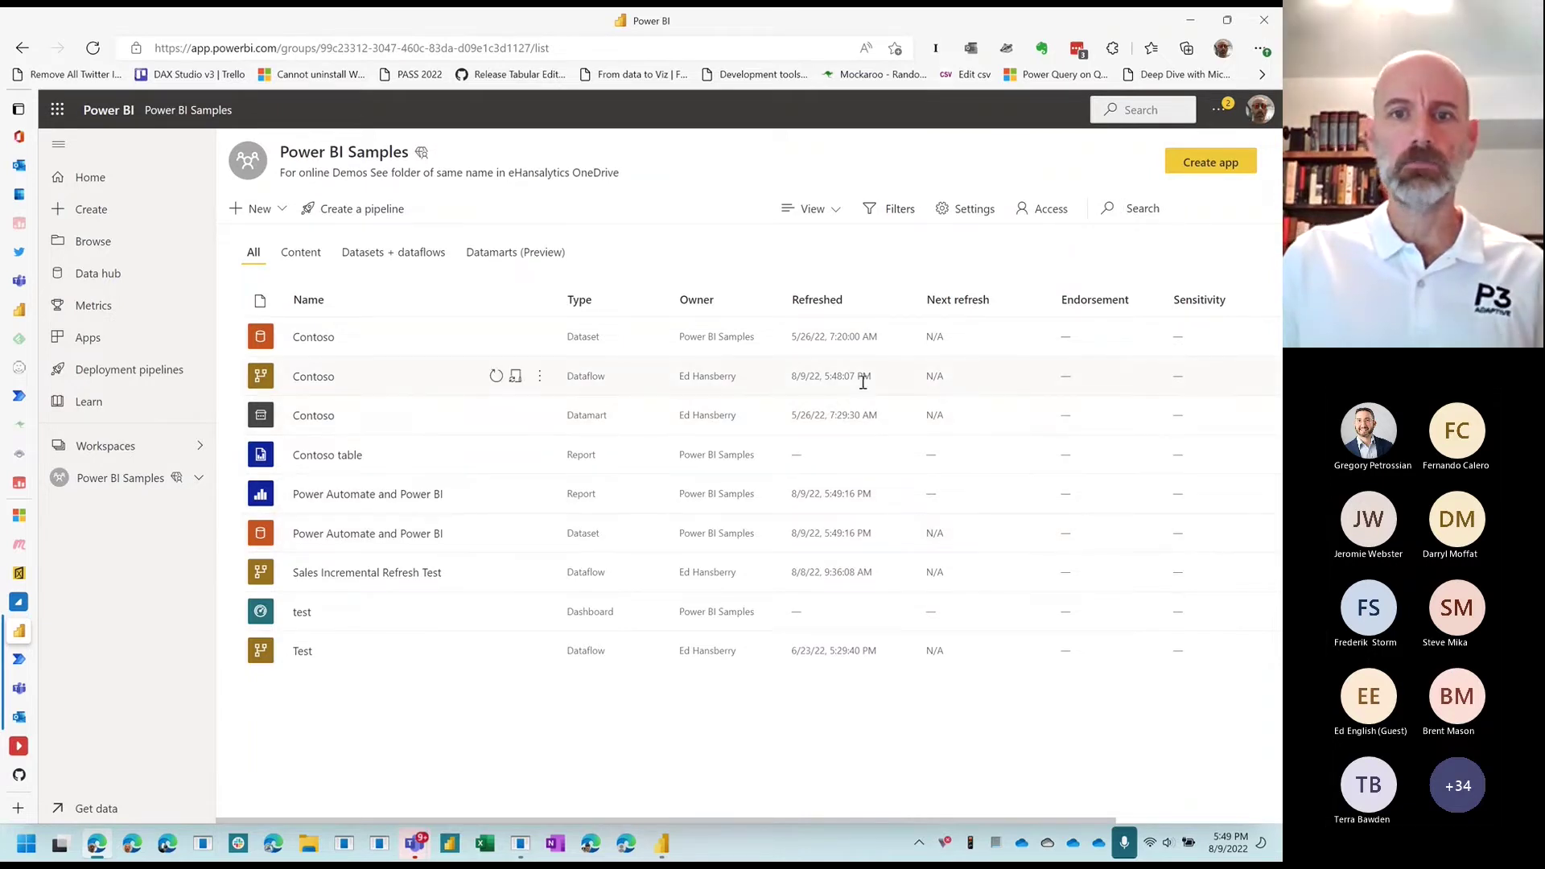
Step: Refresh the Power Automate and Power BI report visuals to show the 2010 sales
{"action": "left_click", "coordinate": [368, 495]}
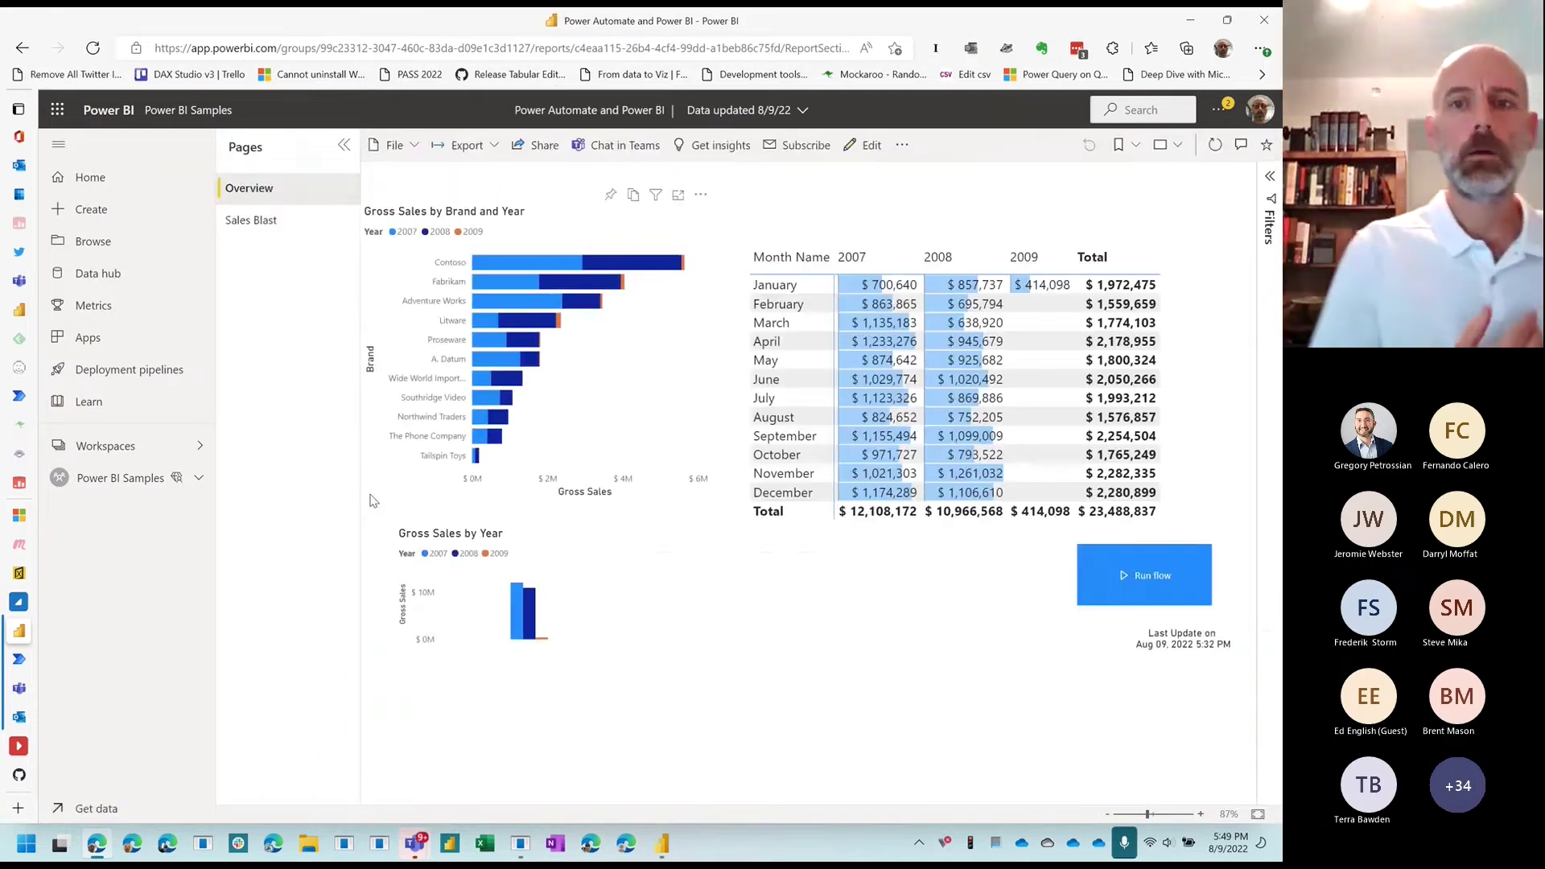
{"action": "left_click", "coordinate": [1215, 145]}
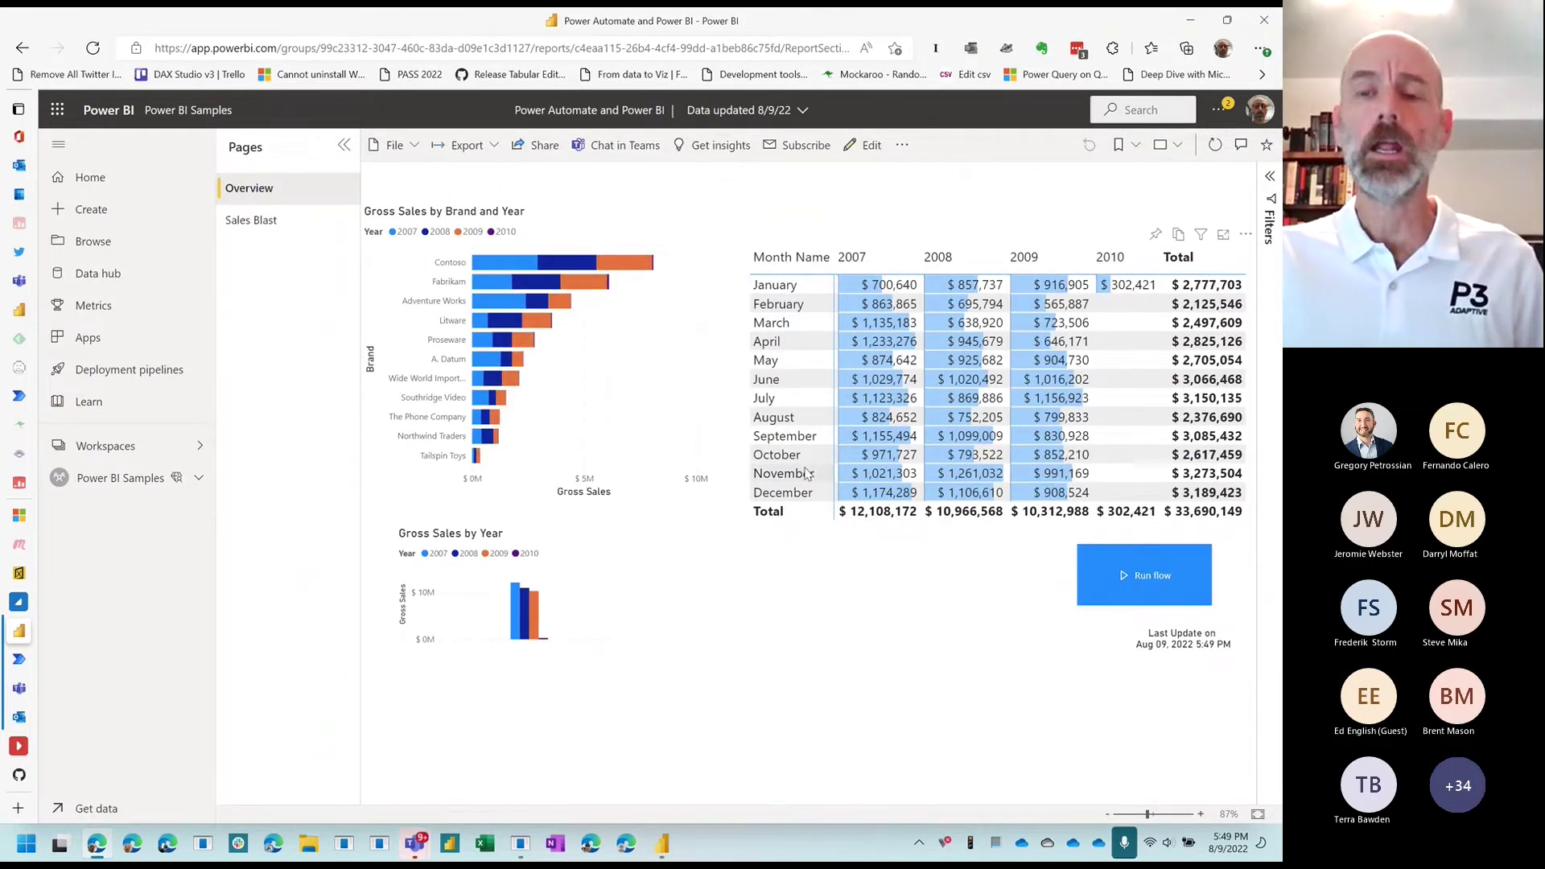
{"action": "mouse_move", "coordinate": [1057, 303]}
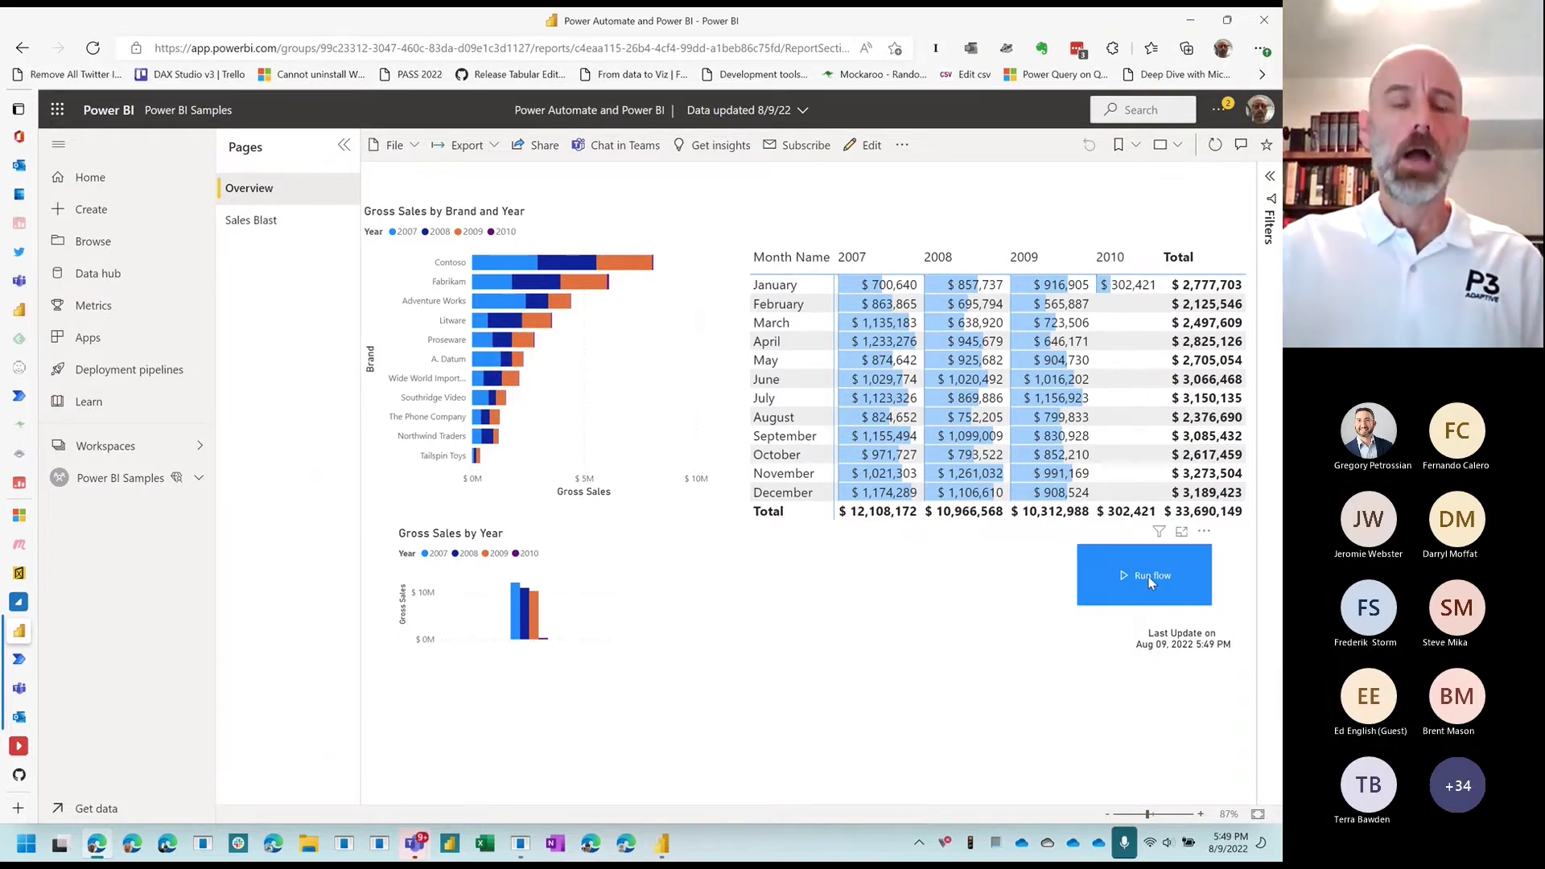
{"action": "left_click", "coordinate": [661, 843]}
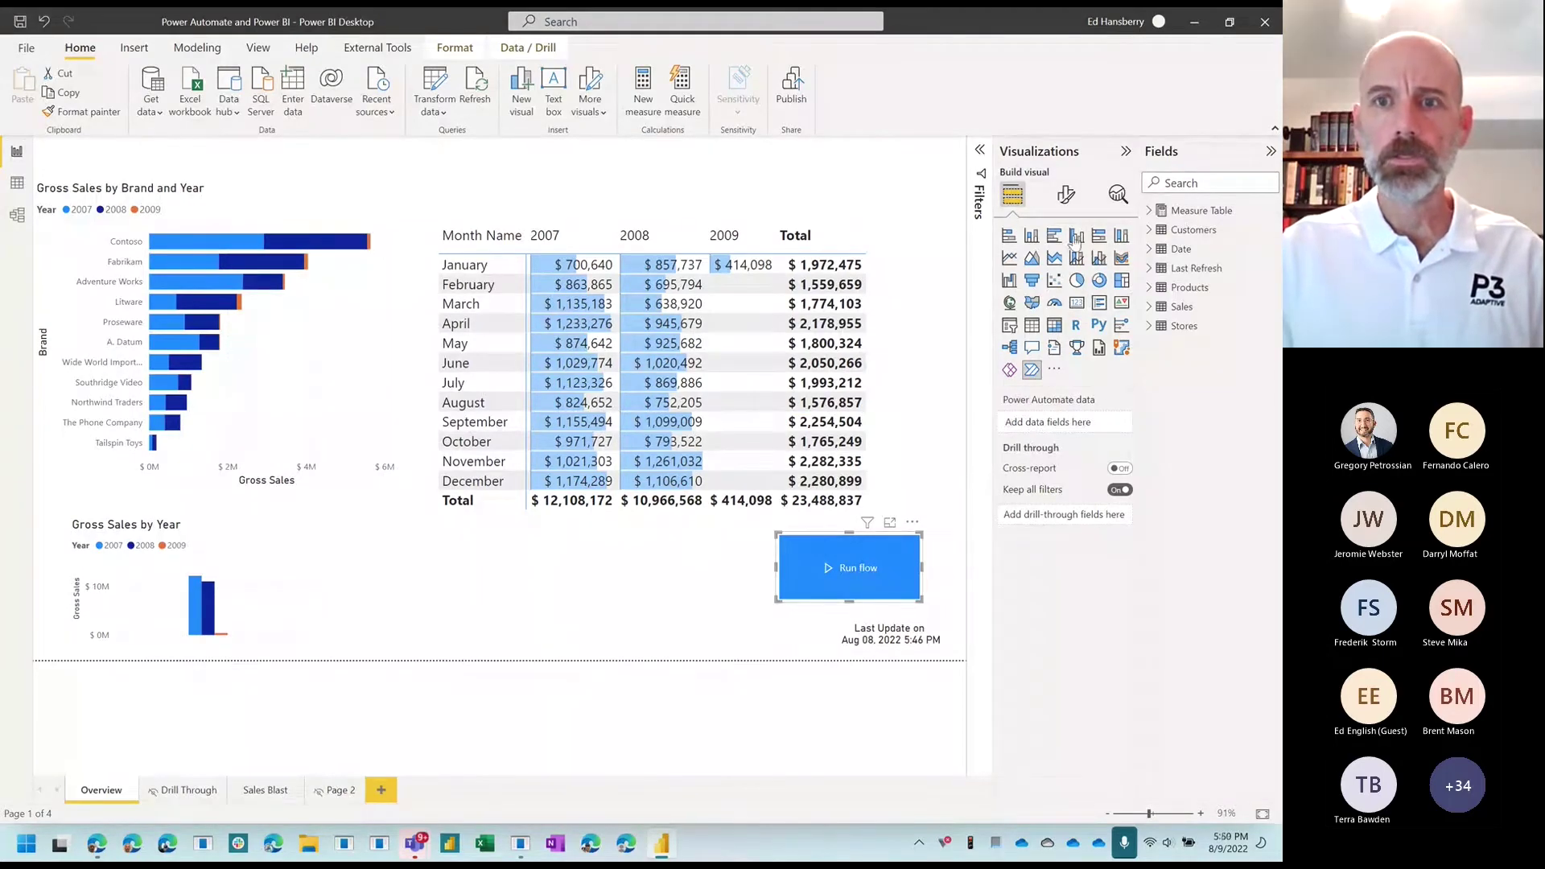
Step: Change the Overview page button text from 'Run flow' to 'Refresh Report'
{"action": "left_click", "coordinate": [1066, 194]}
{"action": "left_click", "coordinate": [1049, 307]}
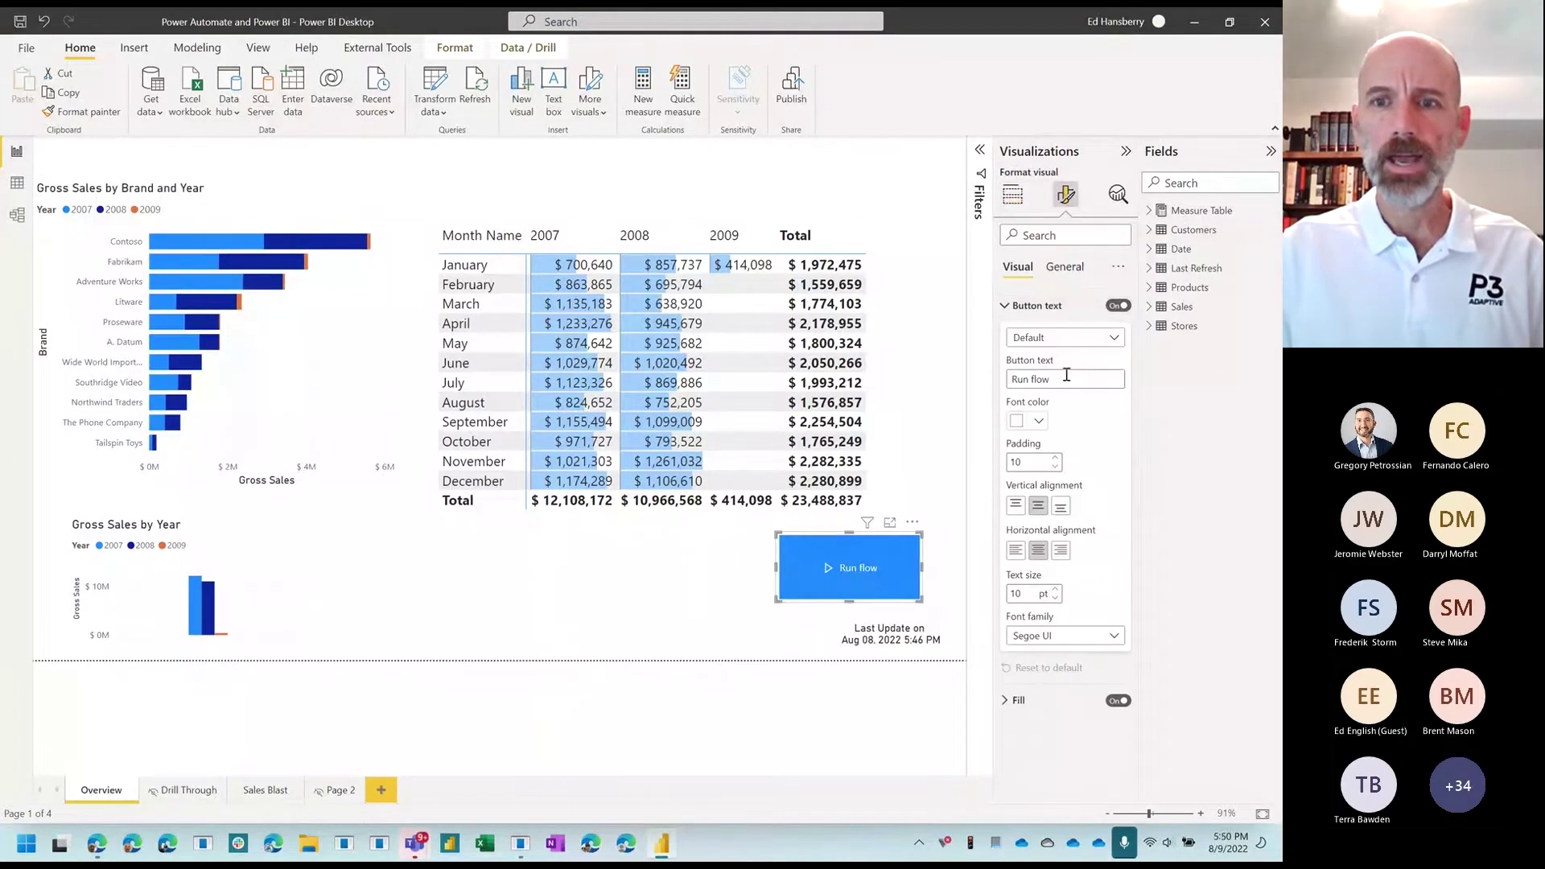
{"action": "left_click_drag", "start_coordinate": [1053, 379], "coordinate": [1009, 379]}
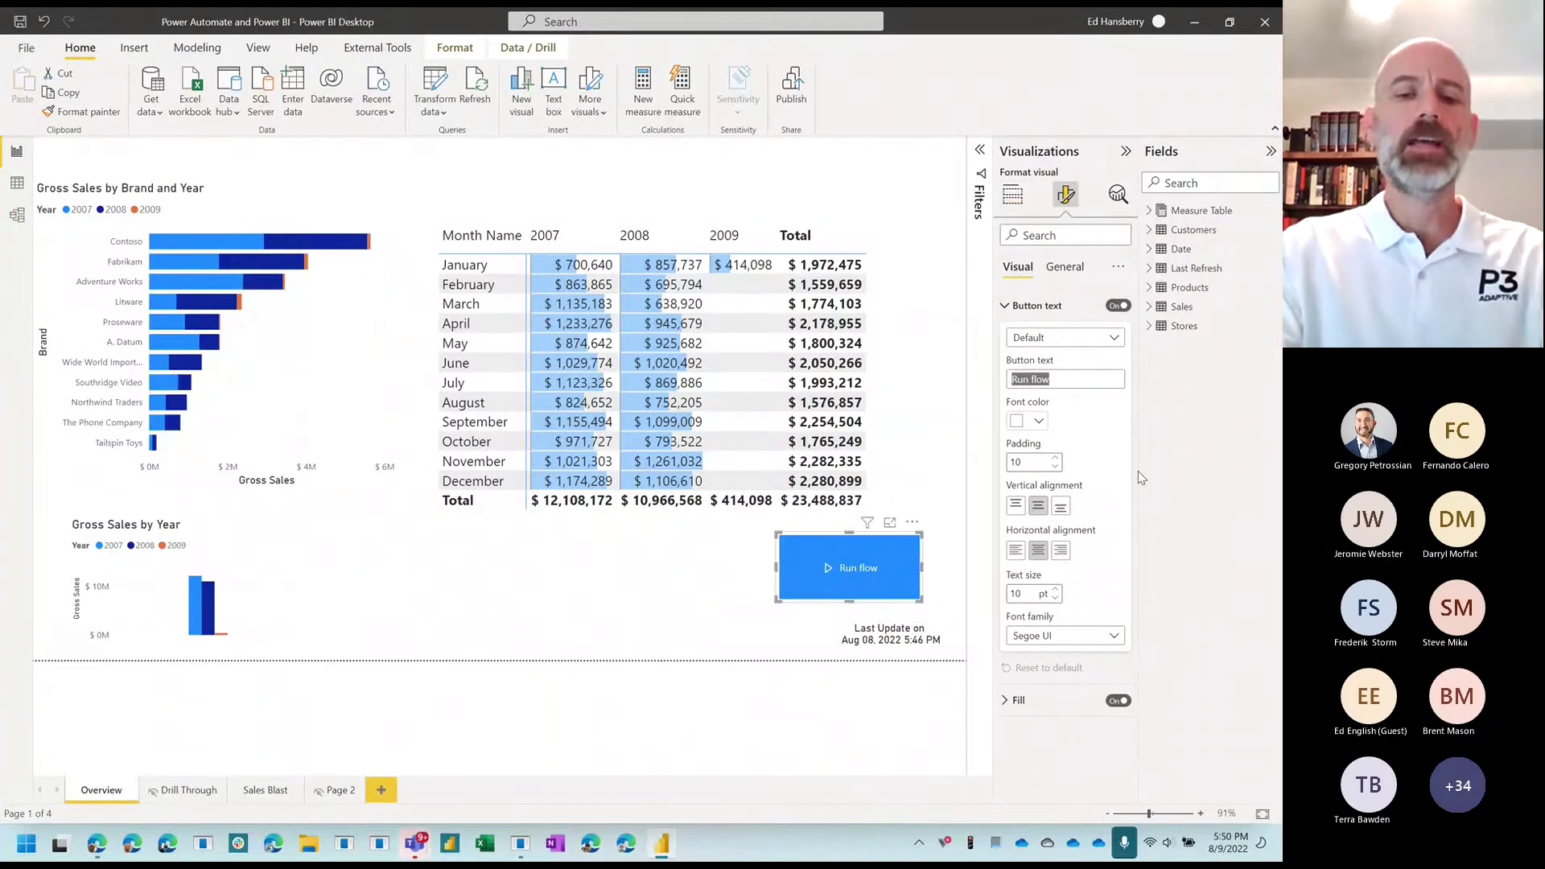
{"action": "type", "text": "Refreh"}
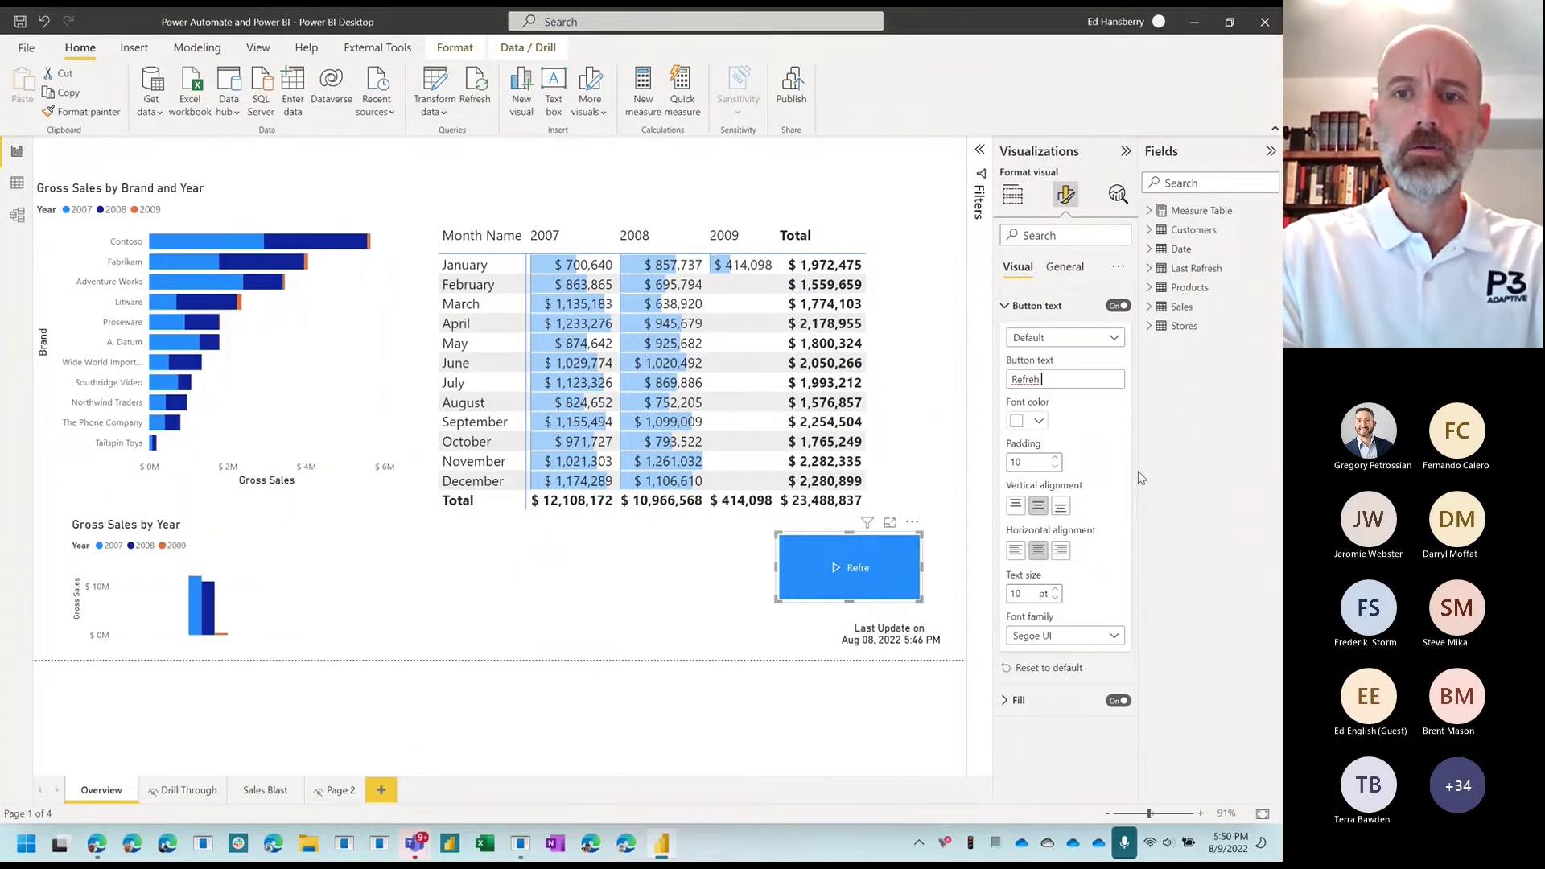
{"action": "key", "text": "BackSpace"}
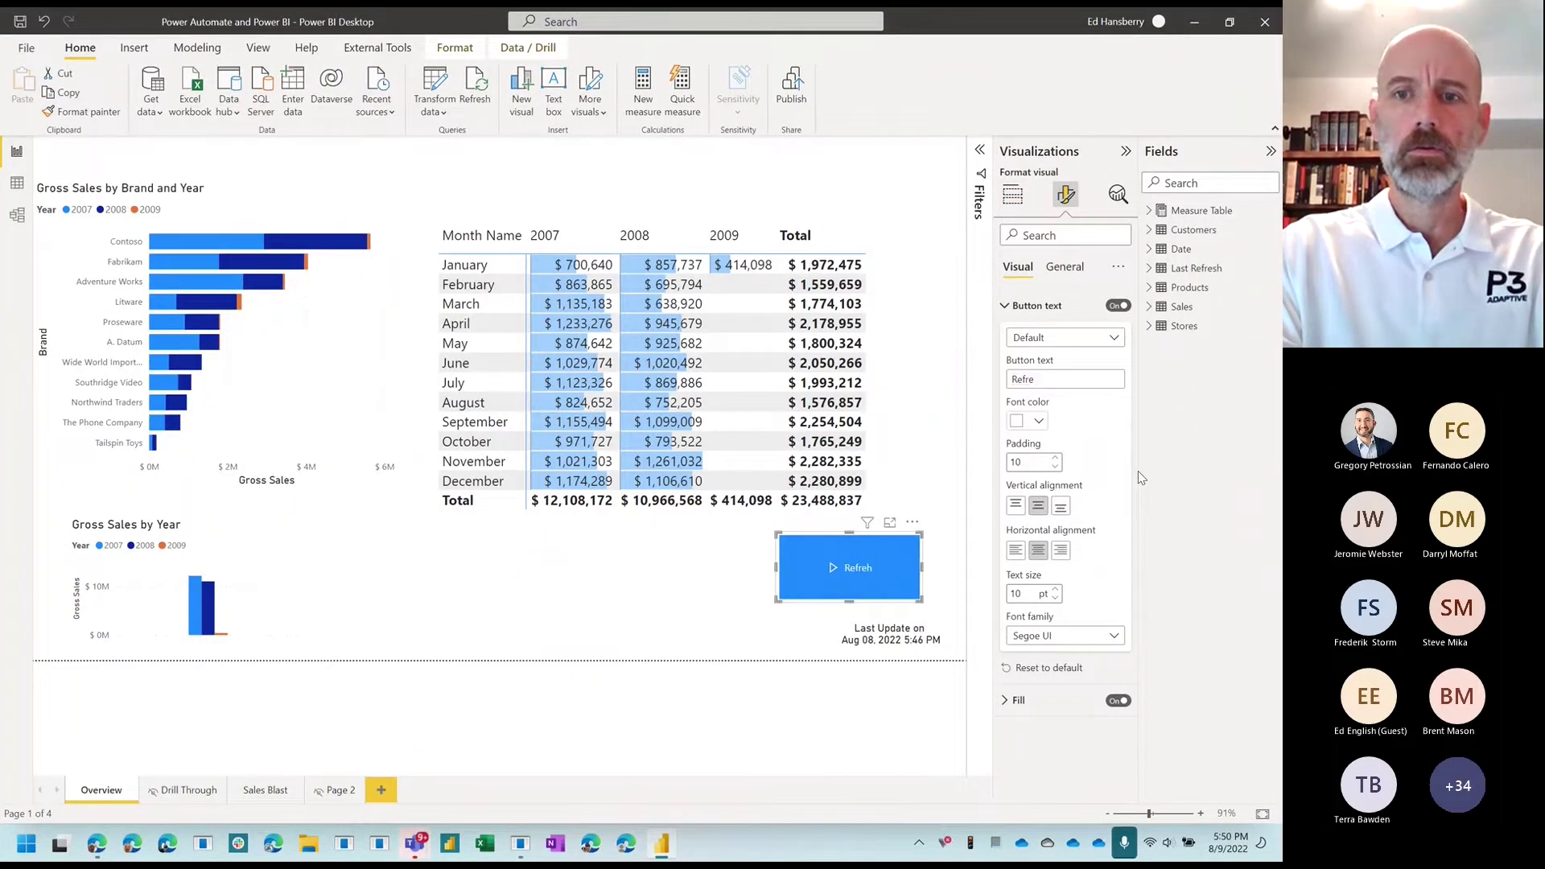
{"action": "type", "text": "sh Report"}
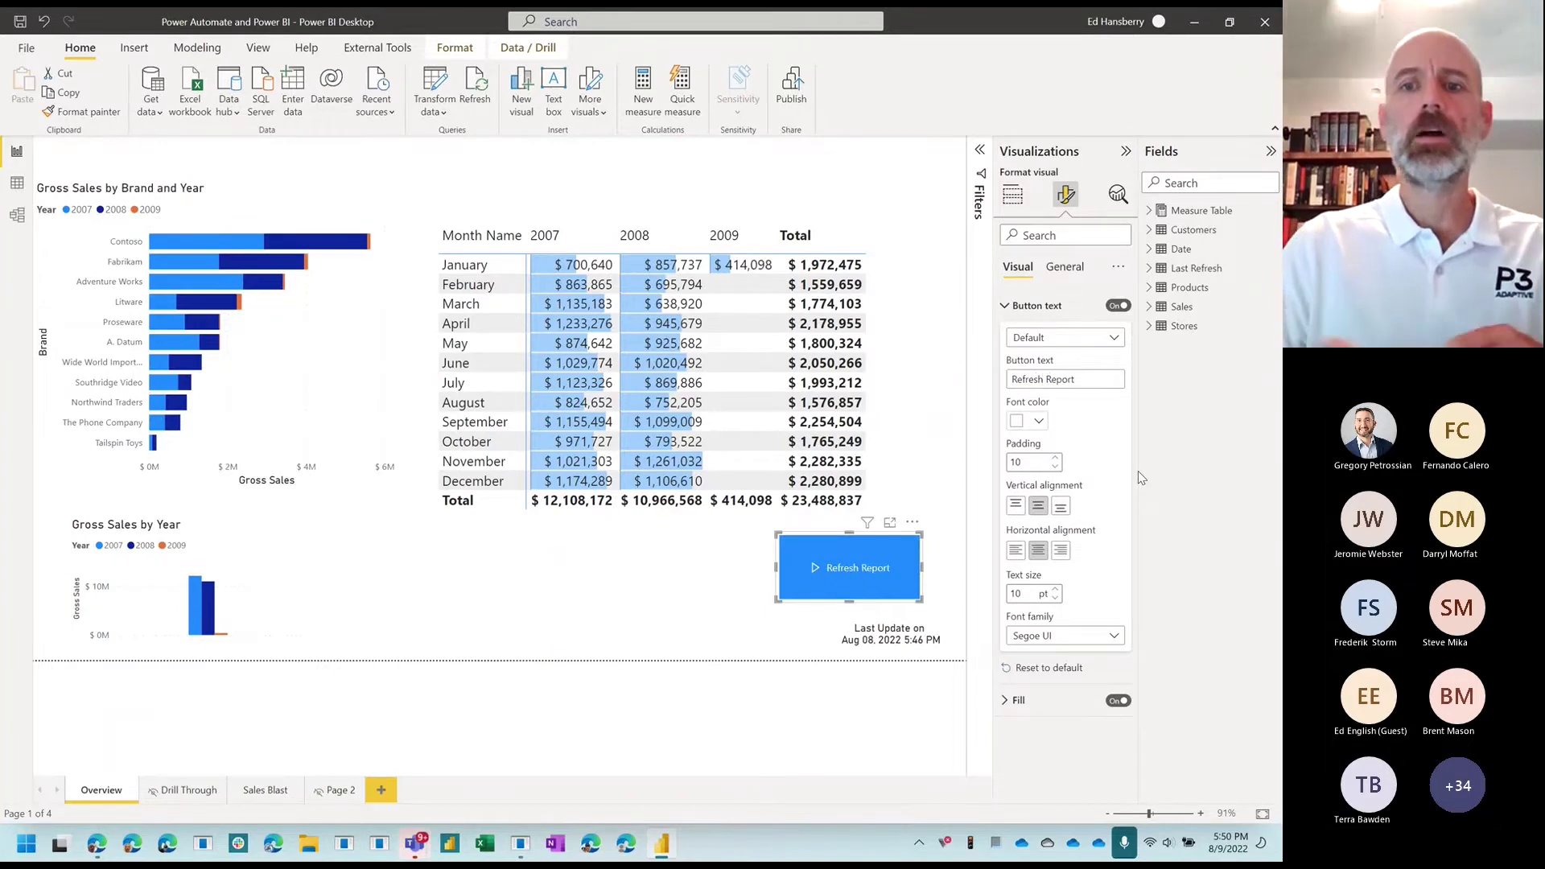
{"action": "left_click", "coordinate": [689, 566]}
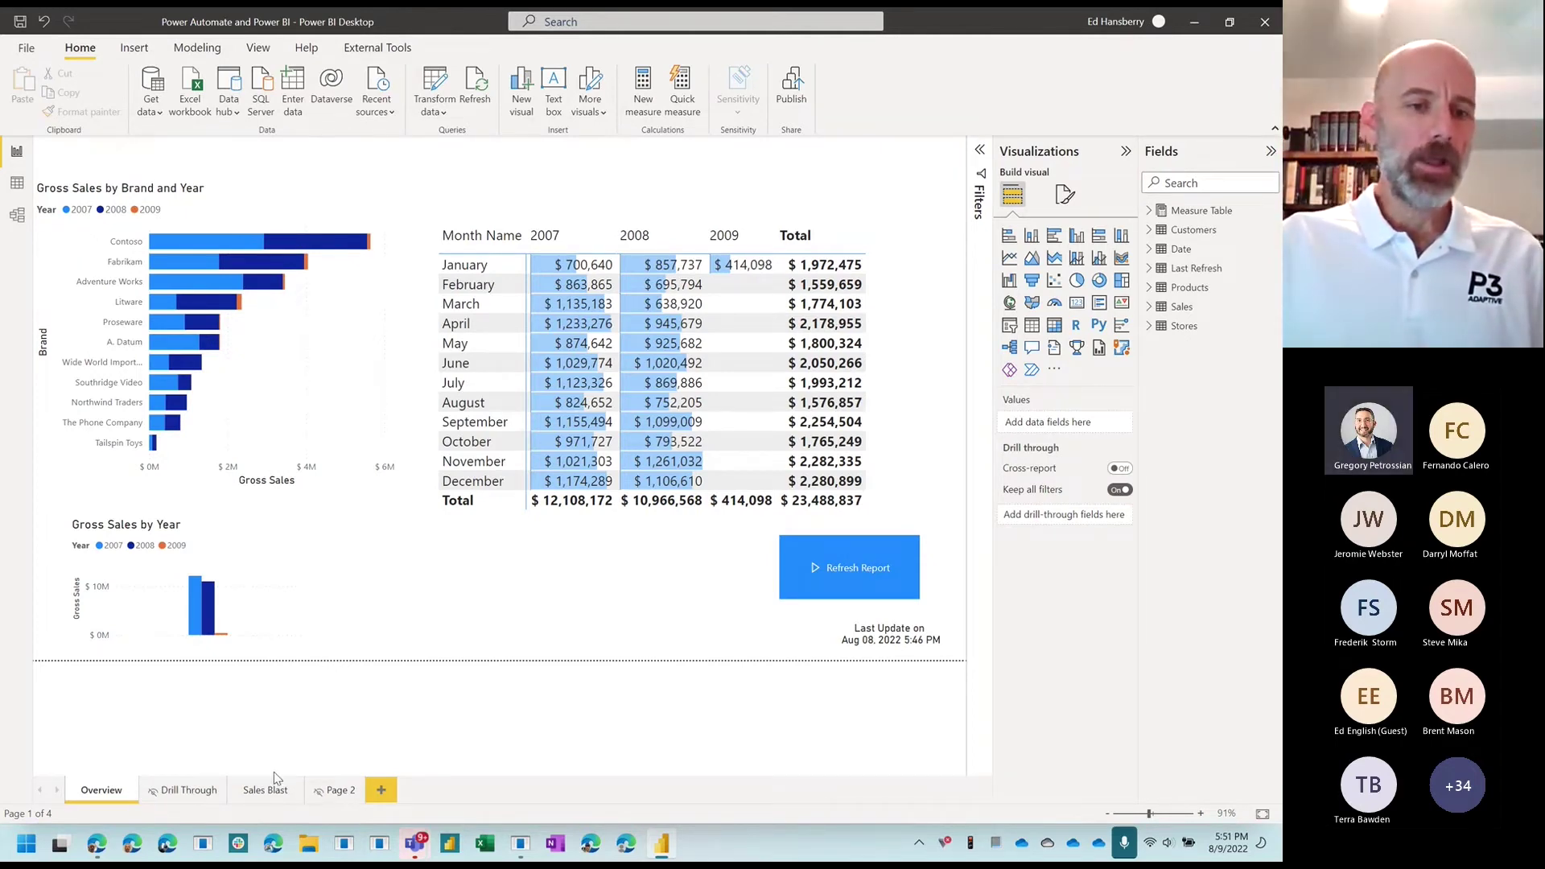
Step: On the Sales Blast page, move the State slicer up and to the left
{"action": "left_click", "coordinate": [266, 795]}
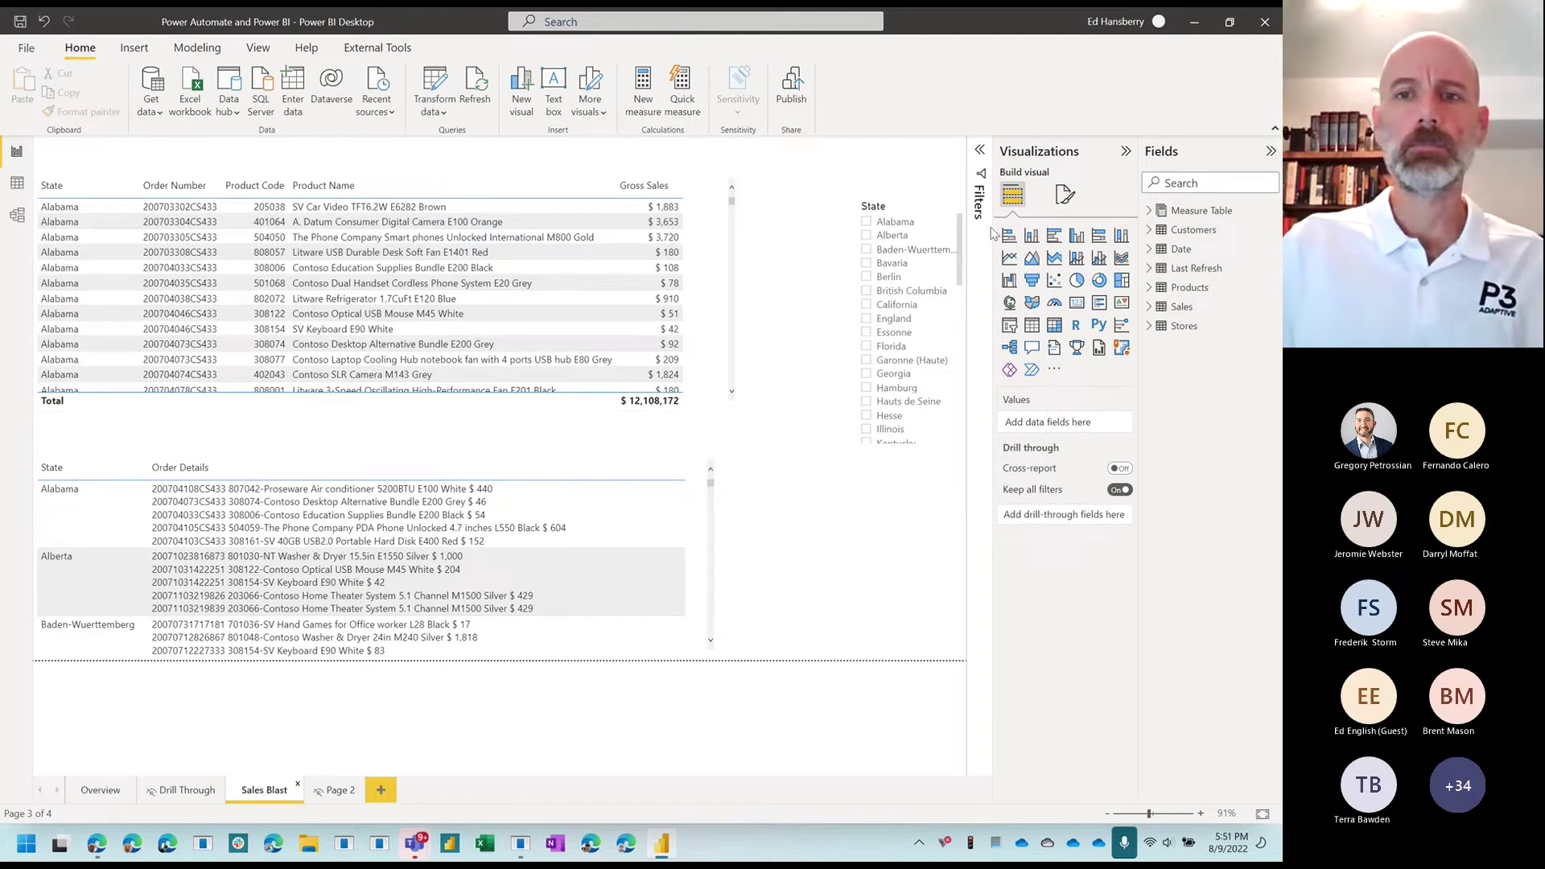
{"action": "left_click", "coordinate": [940, 208]}
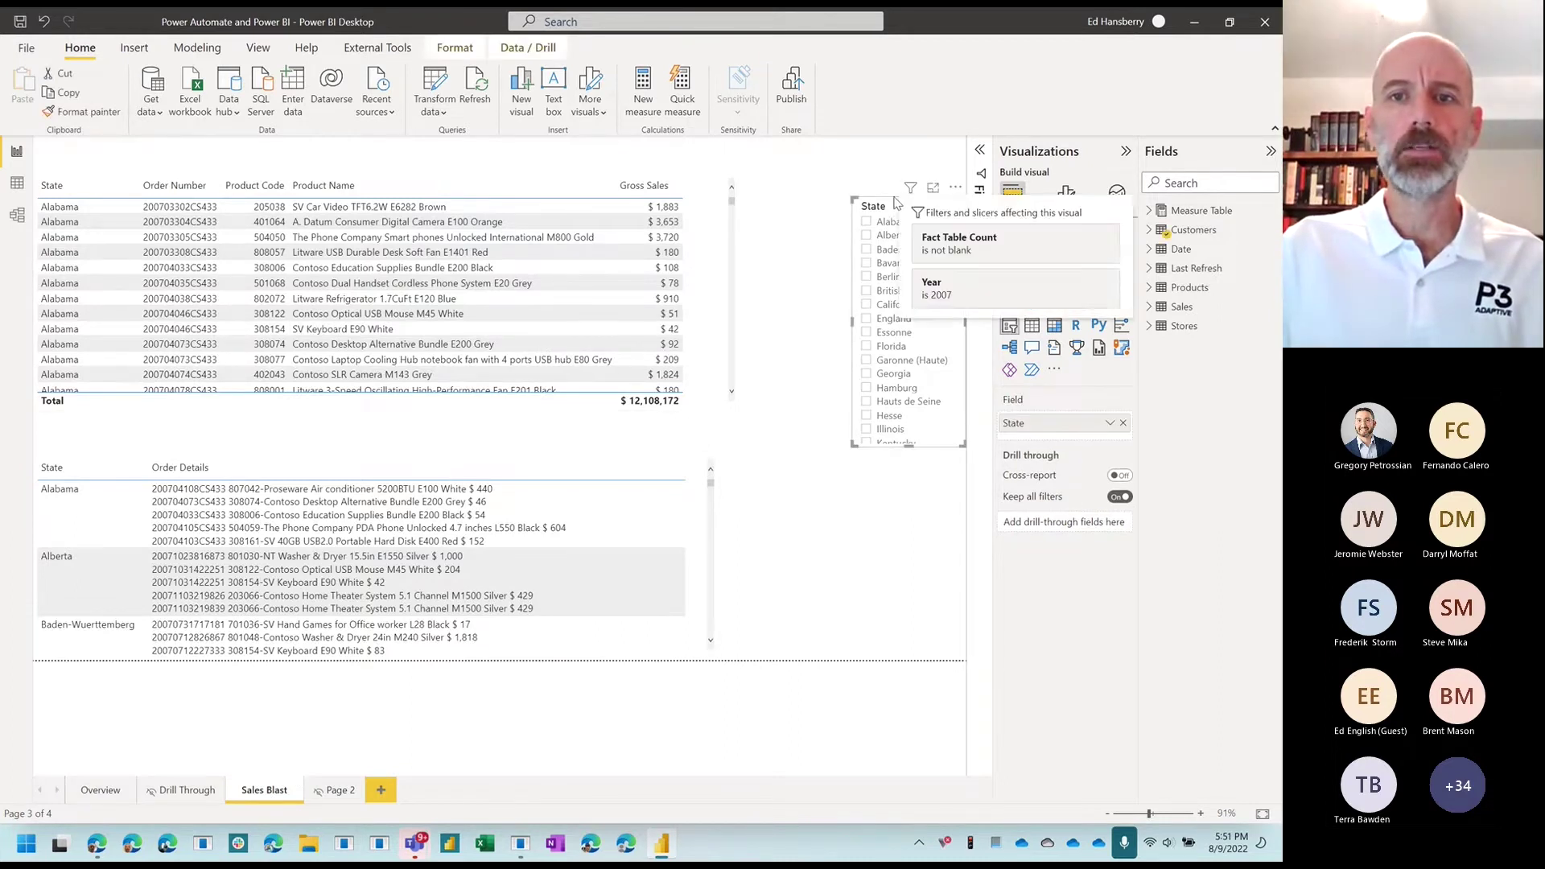
{"action": "left_click_drag", "start_coordinate": [897, 203], "coordinate": [870, 167]}
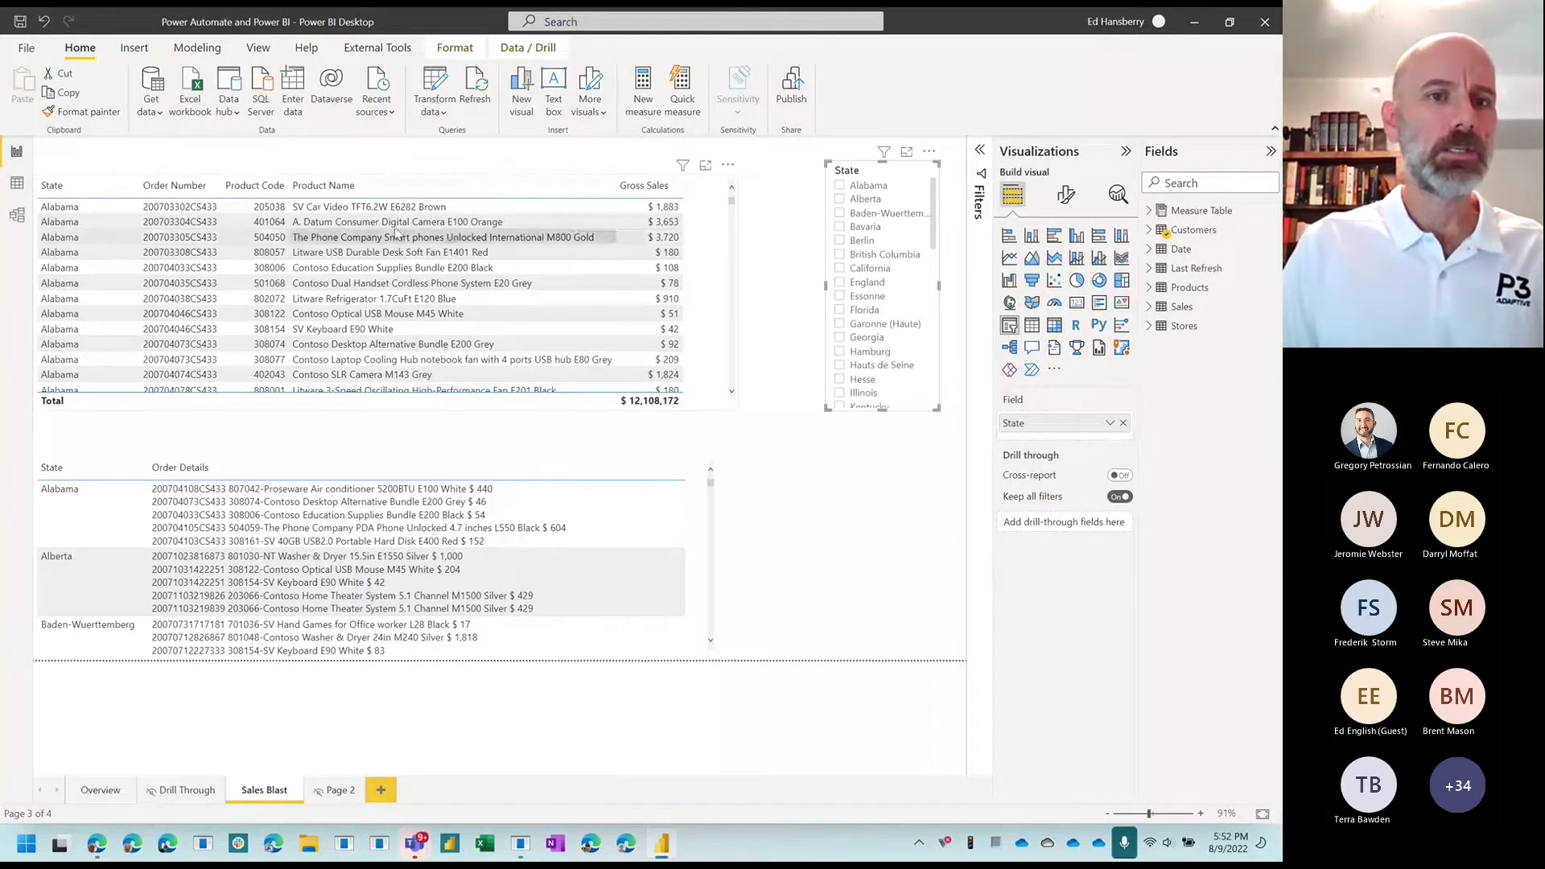
Step: Stretch the Order Details table's top edge upward so it shows more rows
{"action": "scroll", "coordinate": [326, 354], "scroll_direction": "down", "scroll_amount": 2}
{"action": "scroll", "coordinate": [326, 354], "scroll_direction": "down", "scroll_amount": 10}
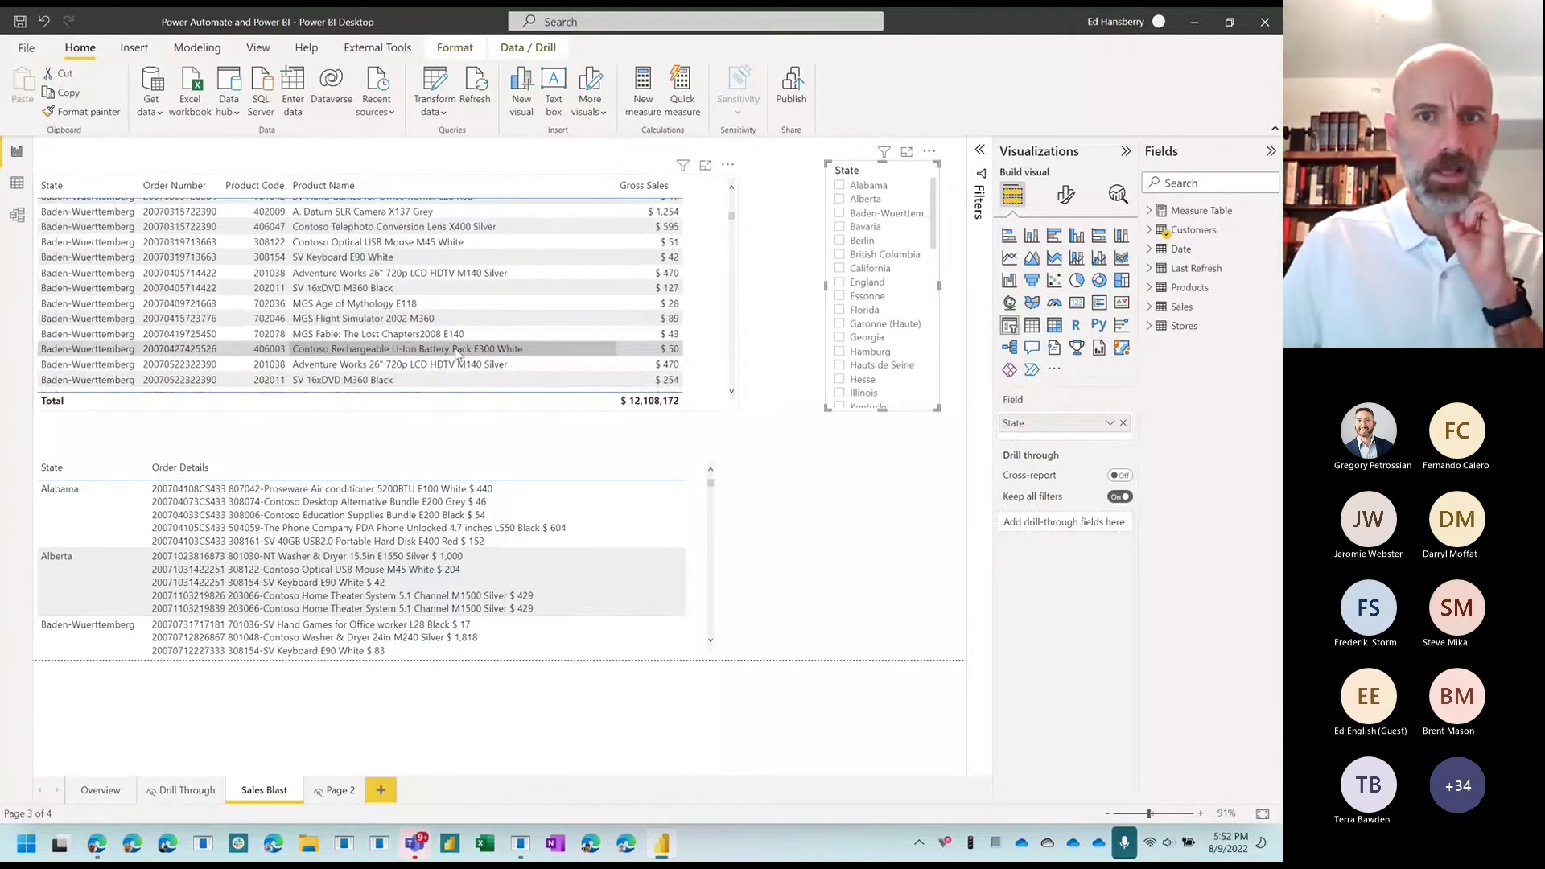
{"action": "scroll", "coordinate": [851, 342], "scroll_direction": "down", "scroll_amount": 3}
{"action": "scroll", "coordinate": [854, 334], "scroll_direction": "down", "scroll_amount": 6}
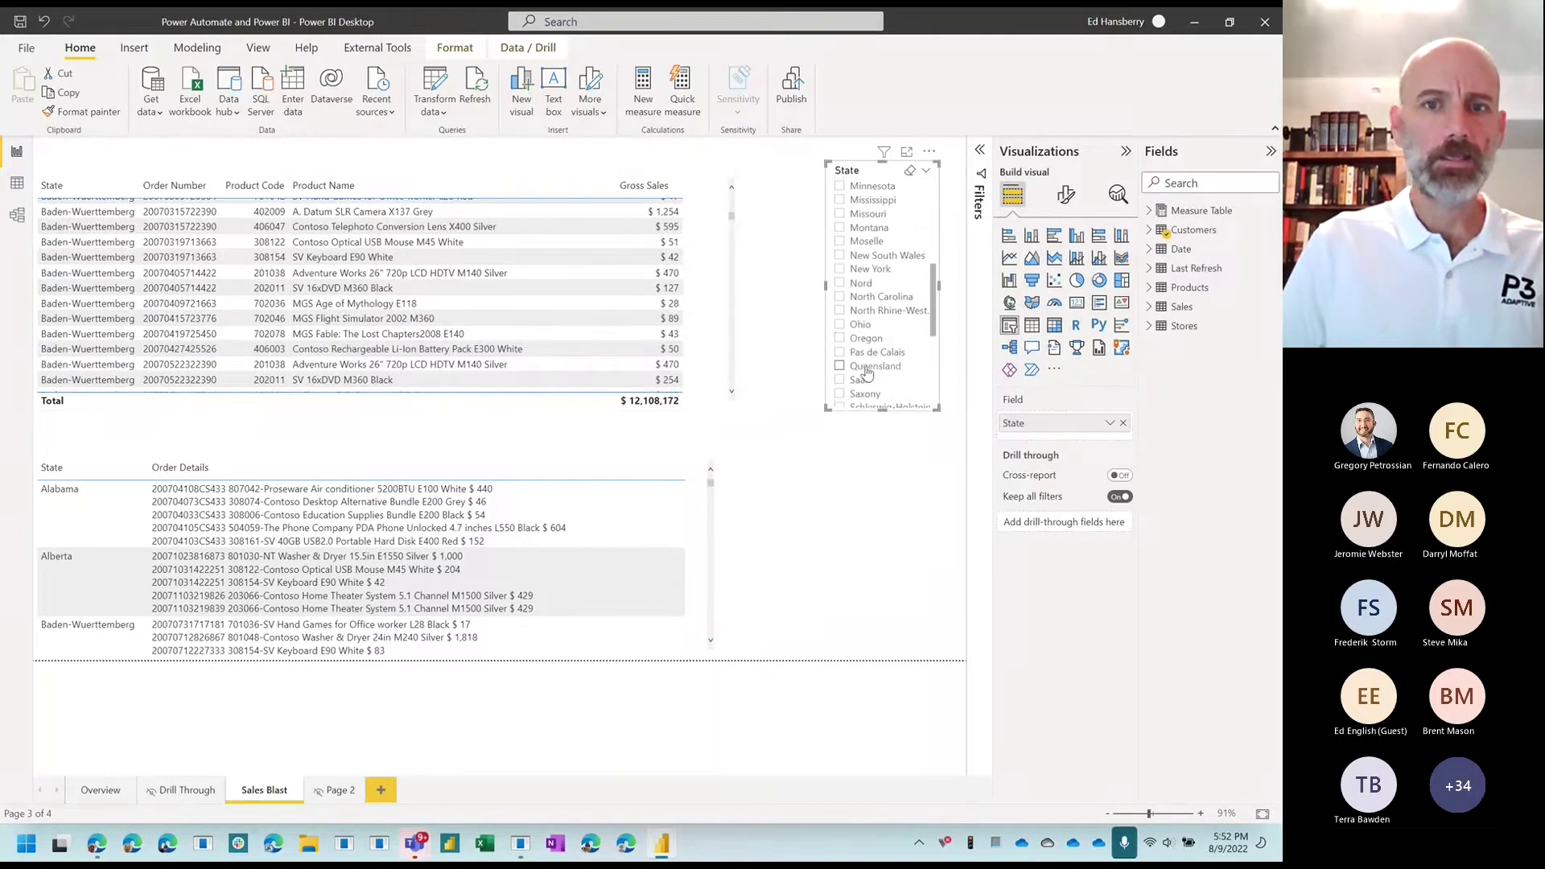
{"action": "scroll", "coordinate": [861, 324], "scroll_direction": "up", "scroll_amount": 10}
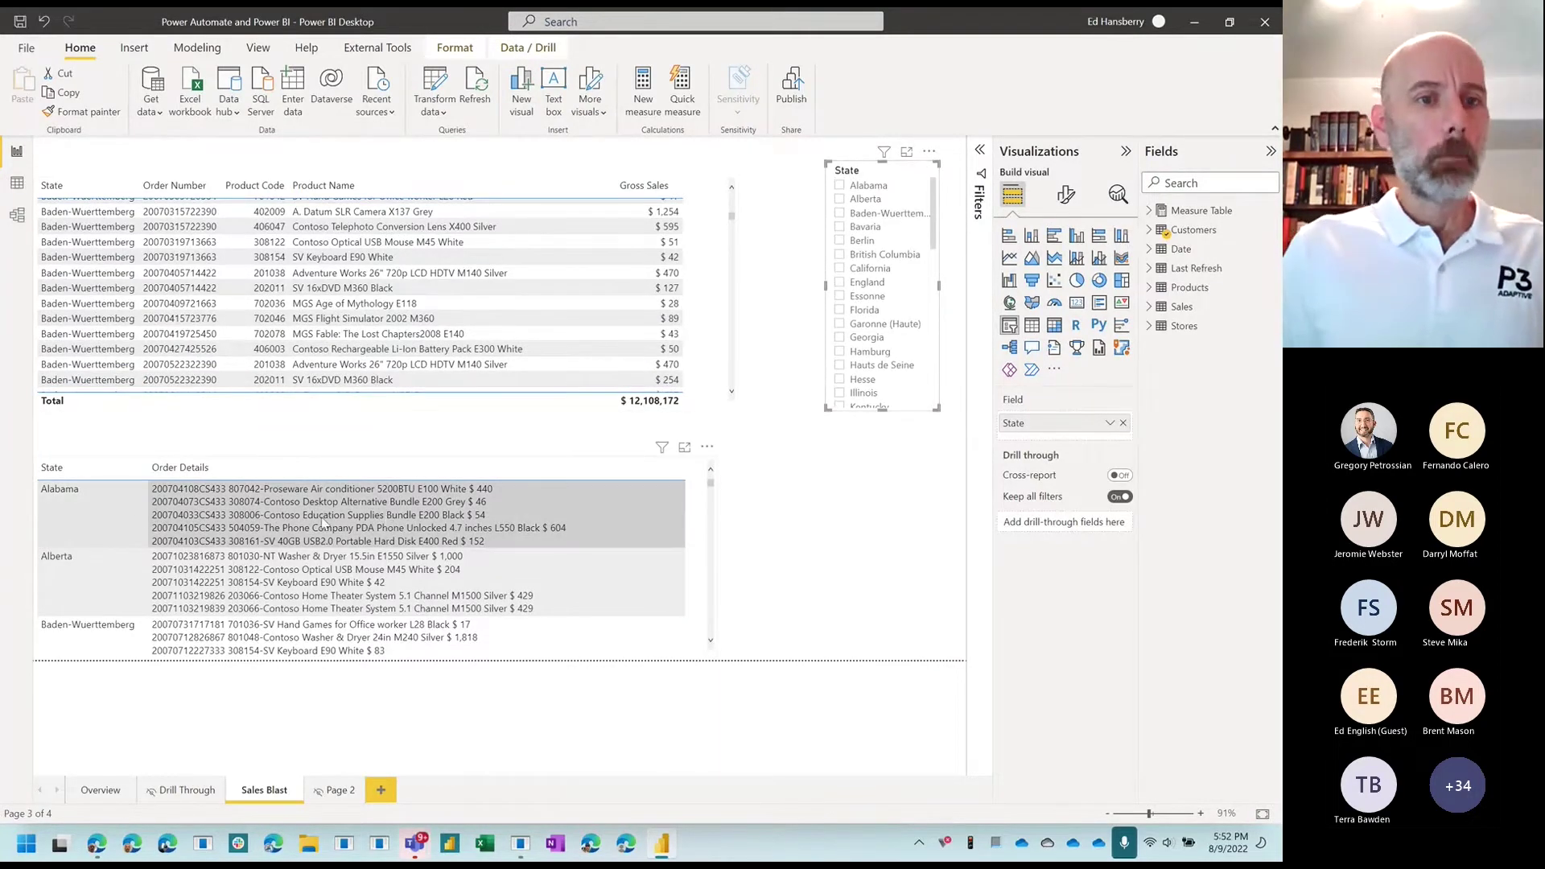
{"action": "left_click", "coordinate": [712, 482]}
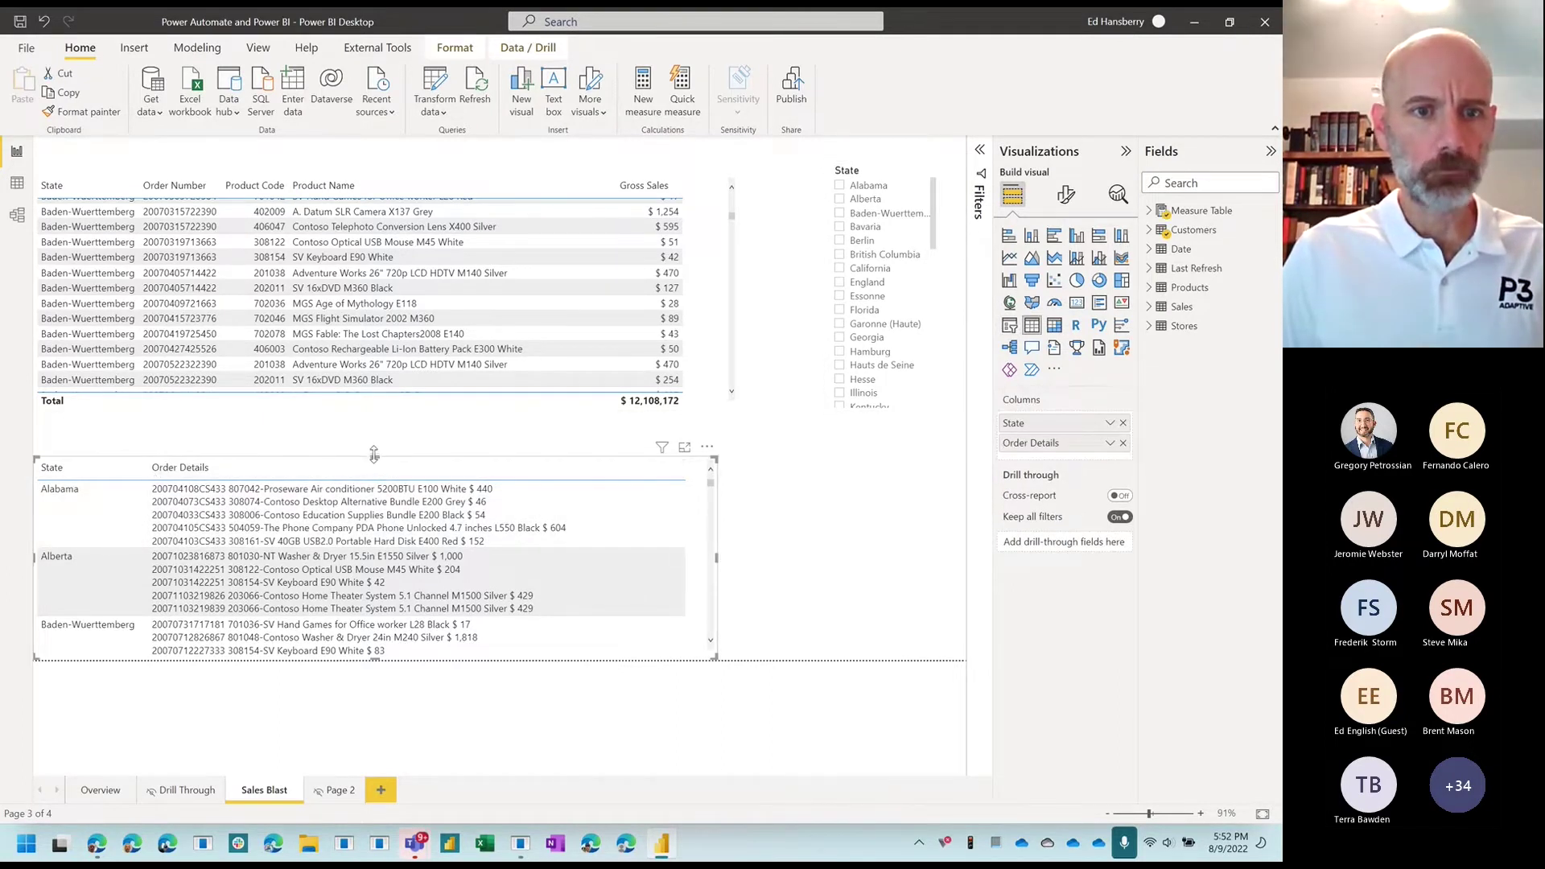
{"action": "left_click_drag", "start_coordinate": [375, 457], "coordinate": [375, 399]}
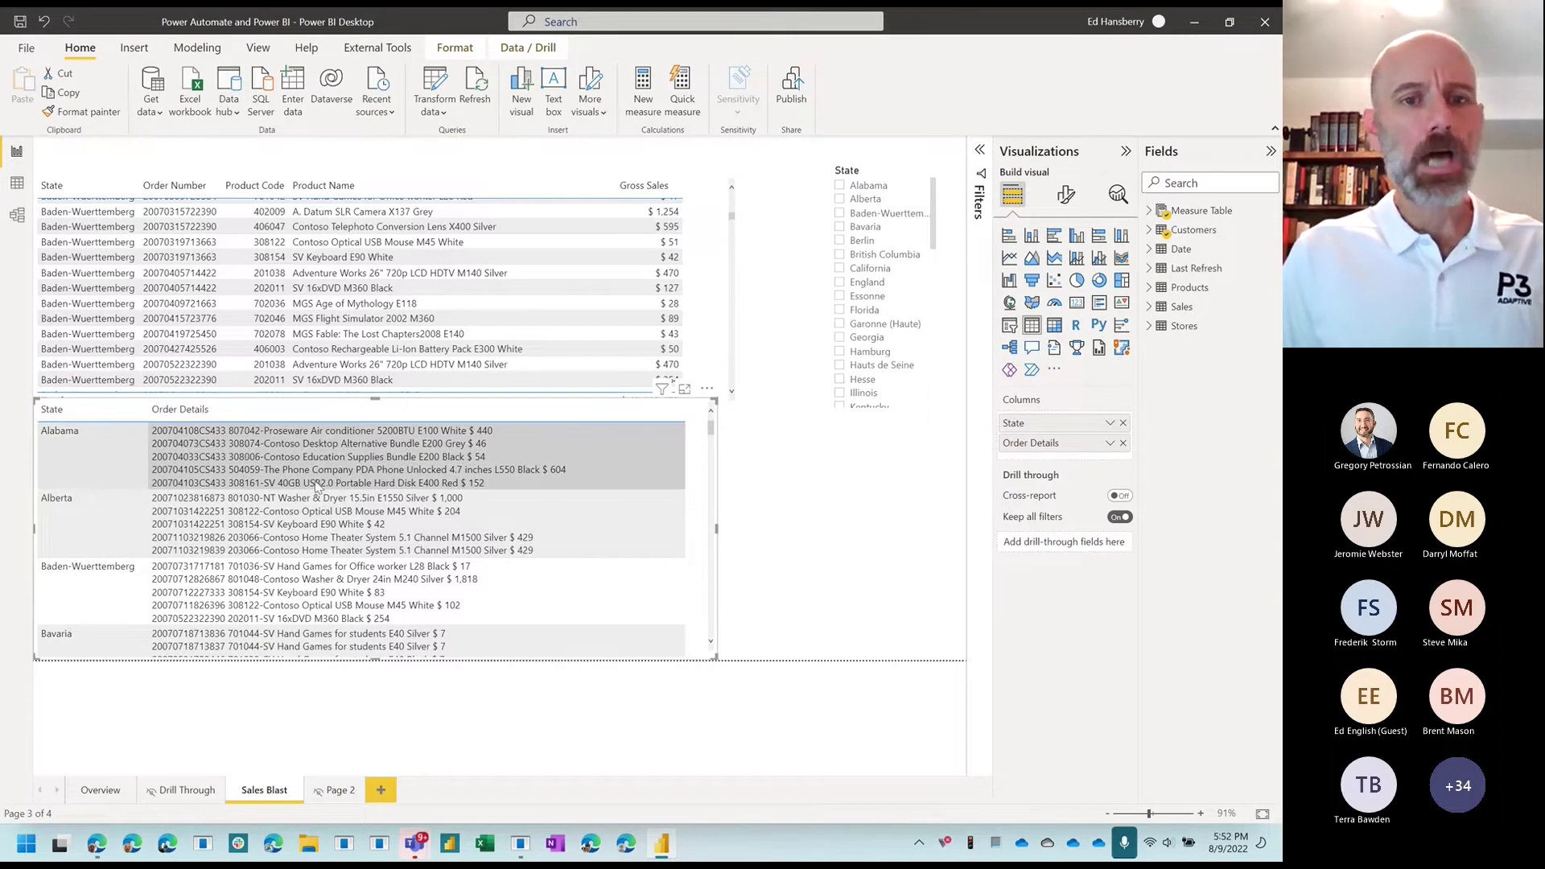
Step: Expand Measure Table and view the Order Details measure's CONCATENATEX DAX, closing it unchanged
{"action": "left_click", "coordinate": [1149, 210]}
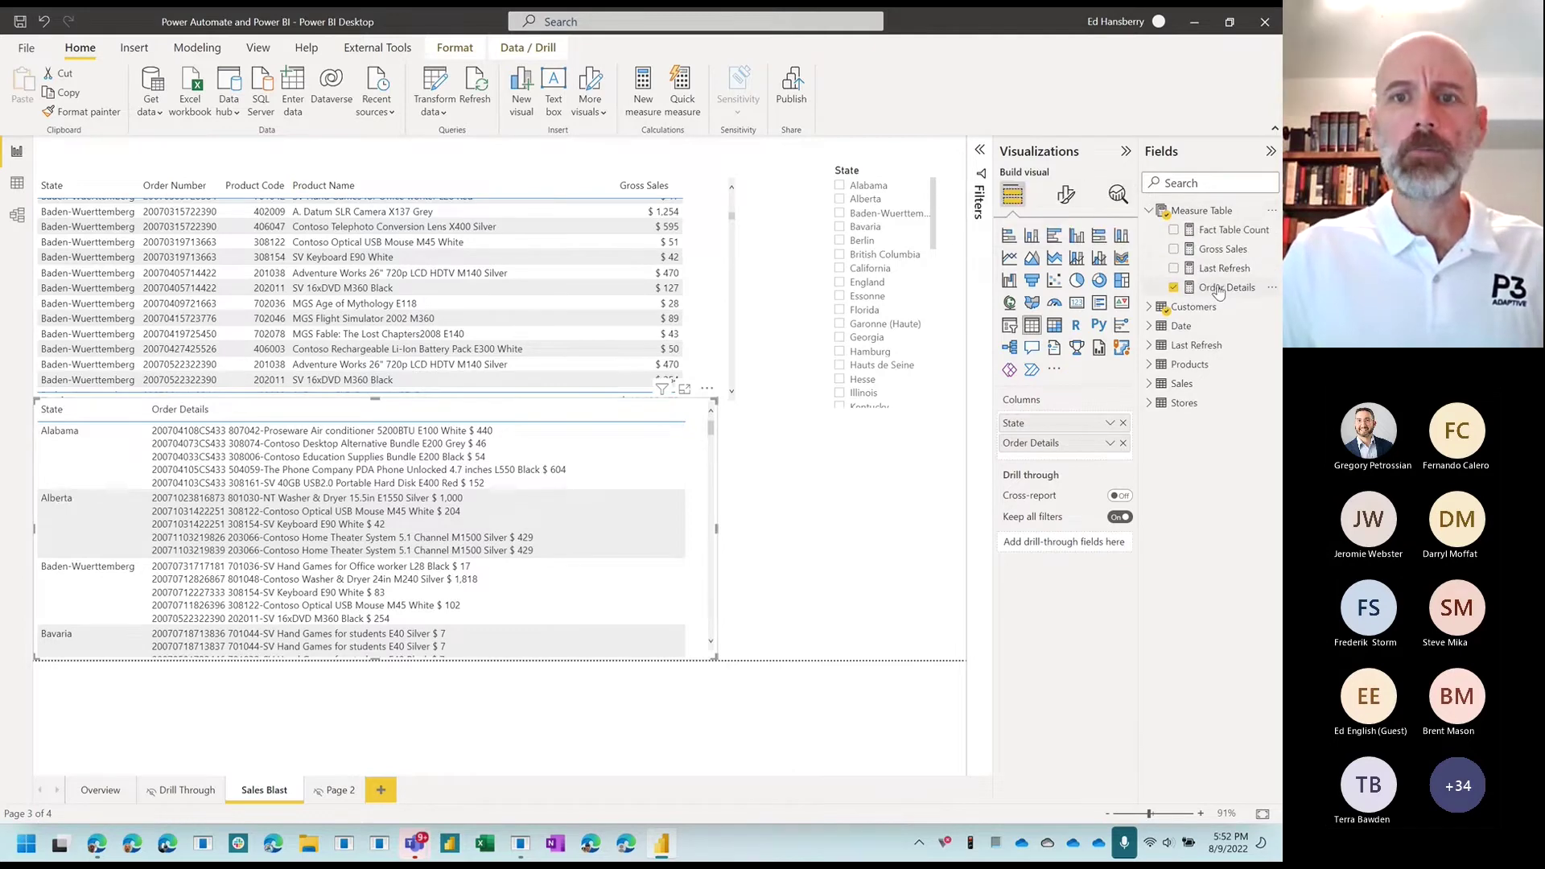
{"action": "mouse_move", "coordinate": [1219, 290]}
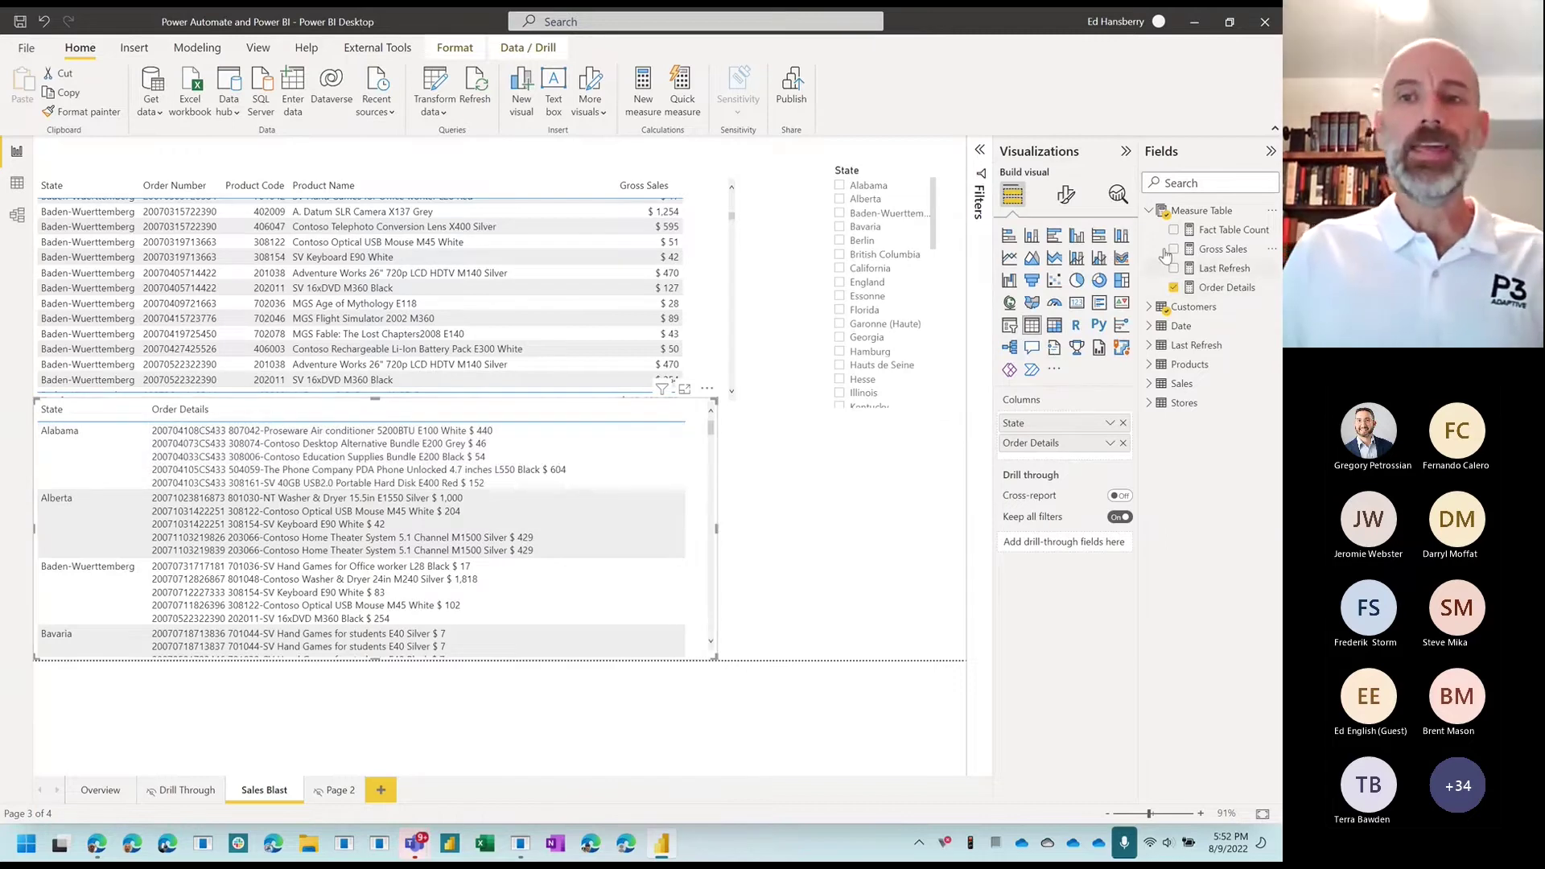
{"action": "mouse_move", "coordinate": [1212, 296]}
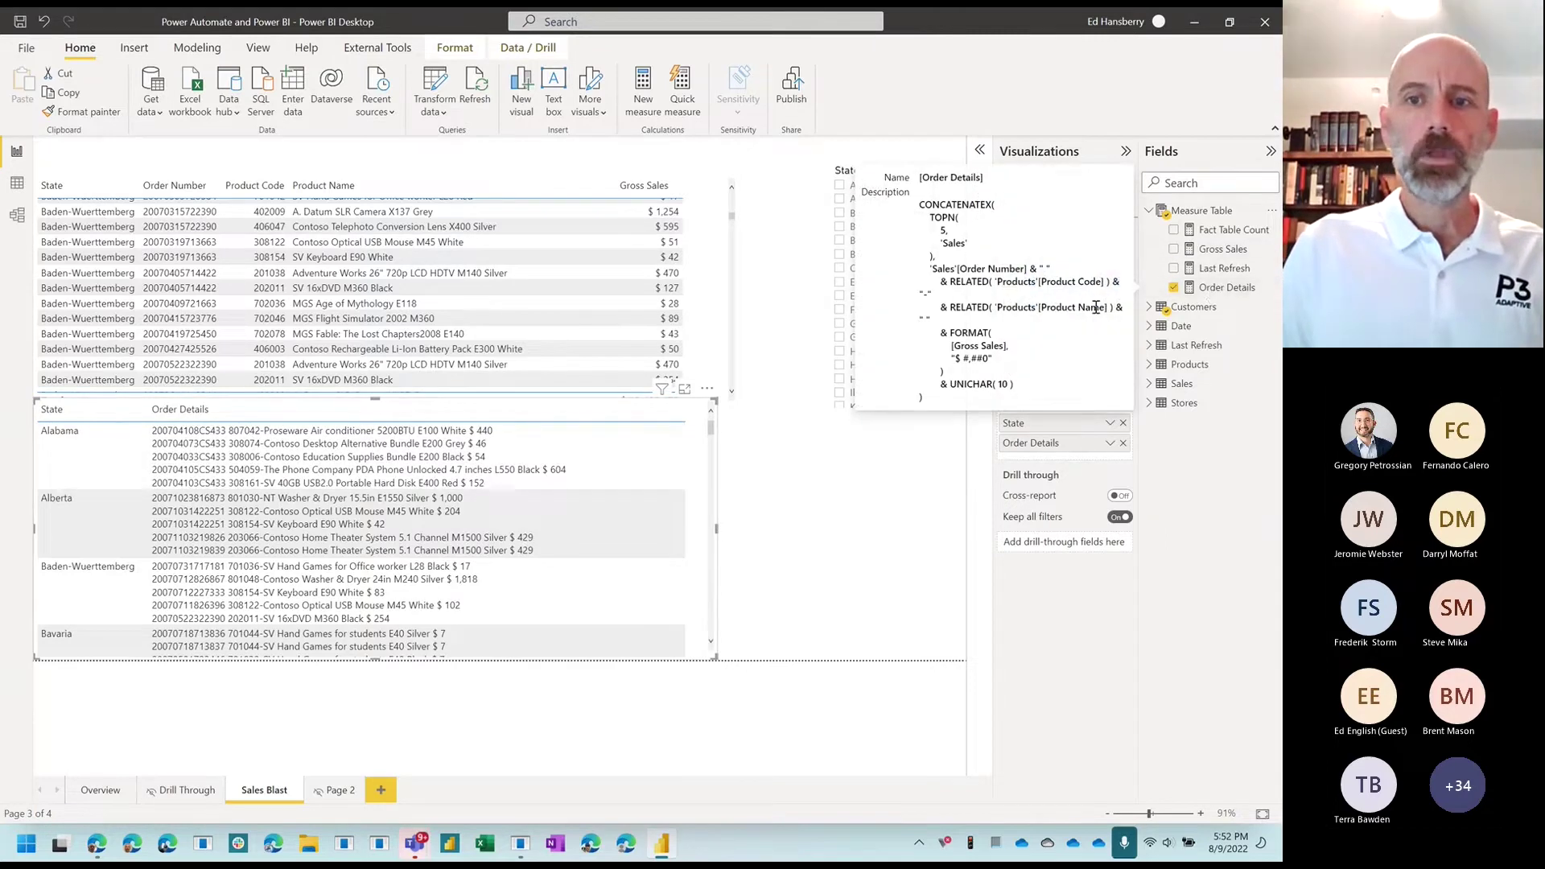
{"action": "left_click", "coordinate": [1211, 294]}
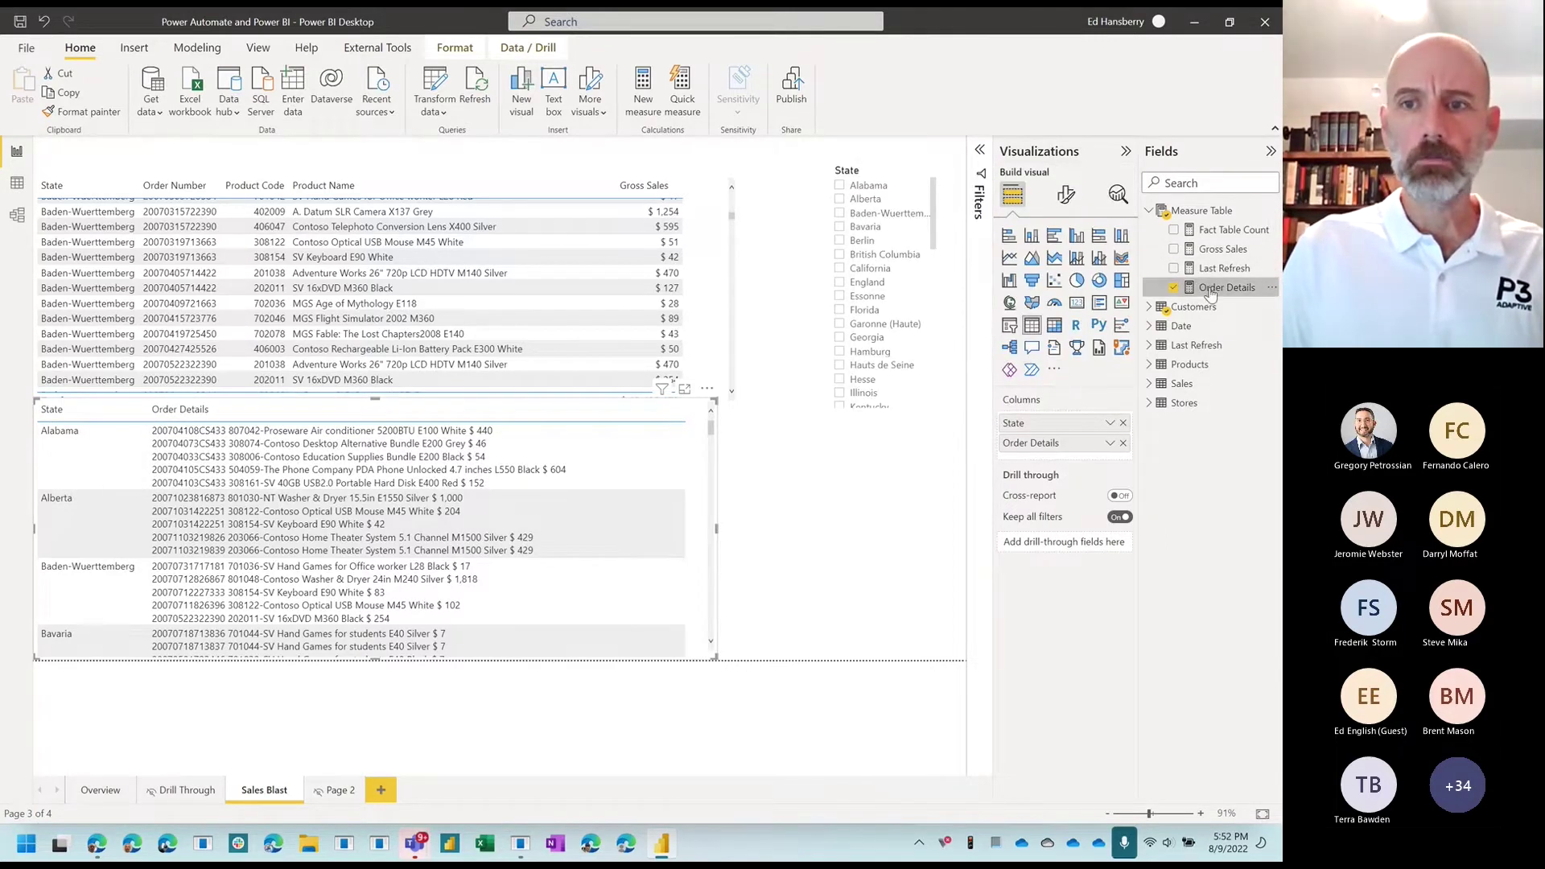
{"action": "left_click_drag", "start_coordinate": [236, 337], "coordinate": [161, 337]}
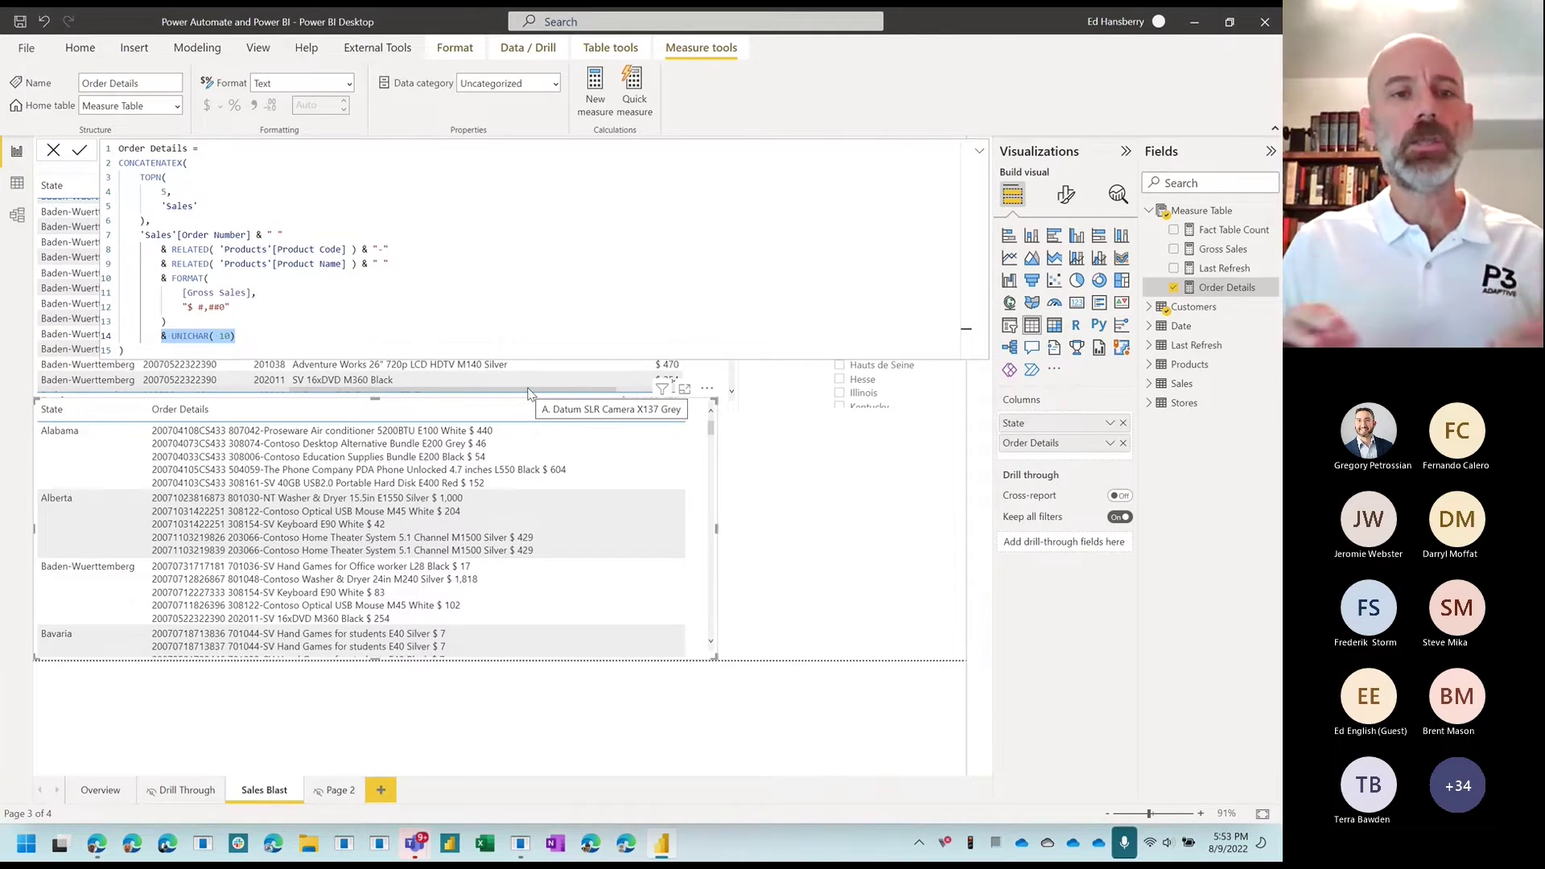
{"action": "left_click", "coordinate": [53, 151]}
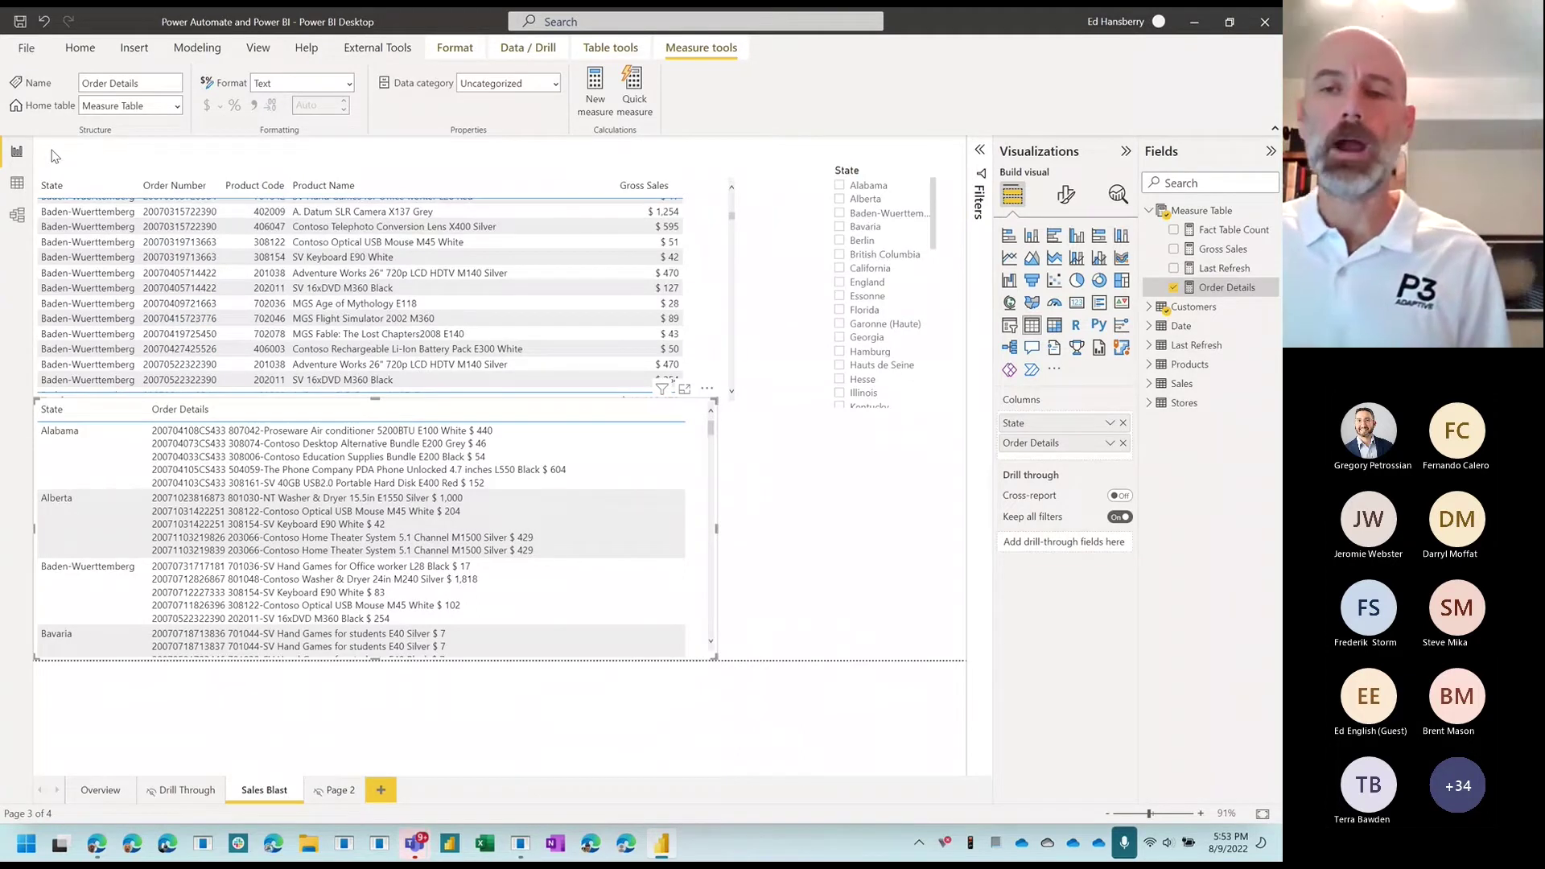
Step: Insert a Power Automate visual next to the Order Details table and widen it leftward
{"action": "left_click", "coordinate": [837, 476]}
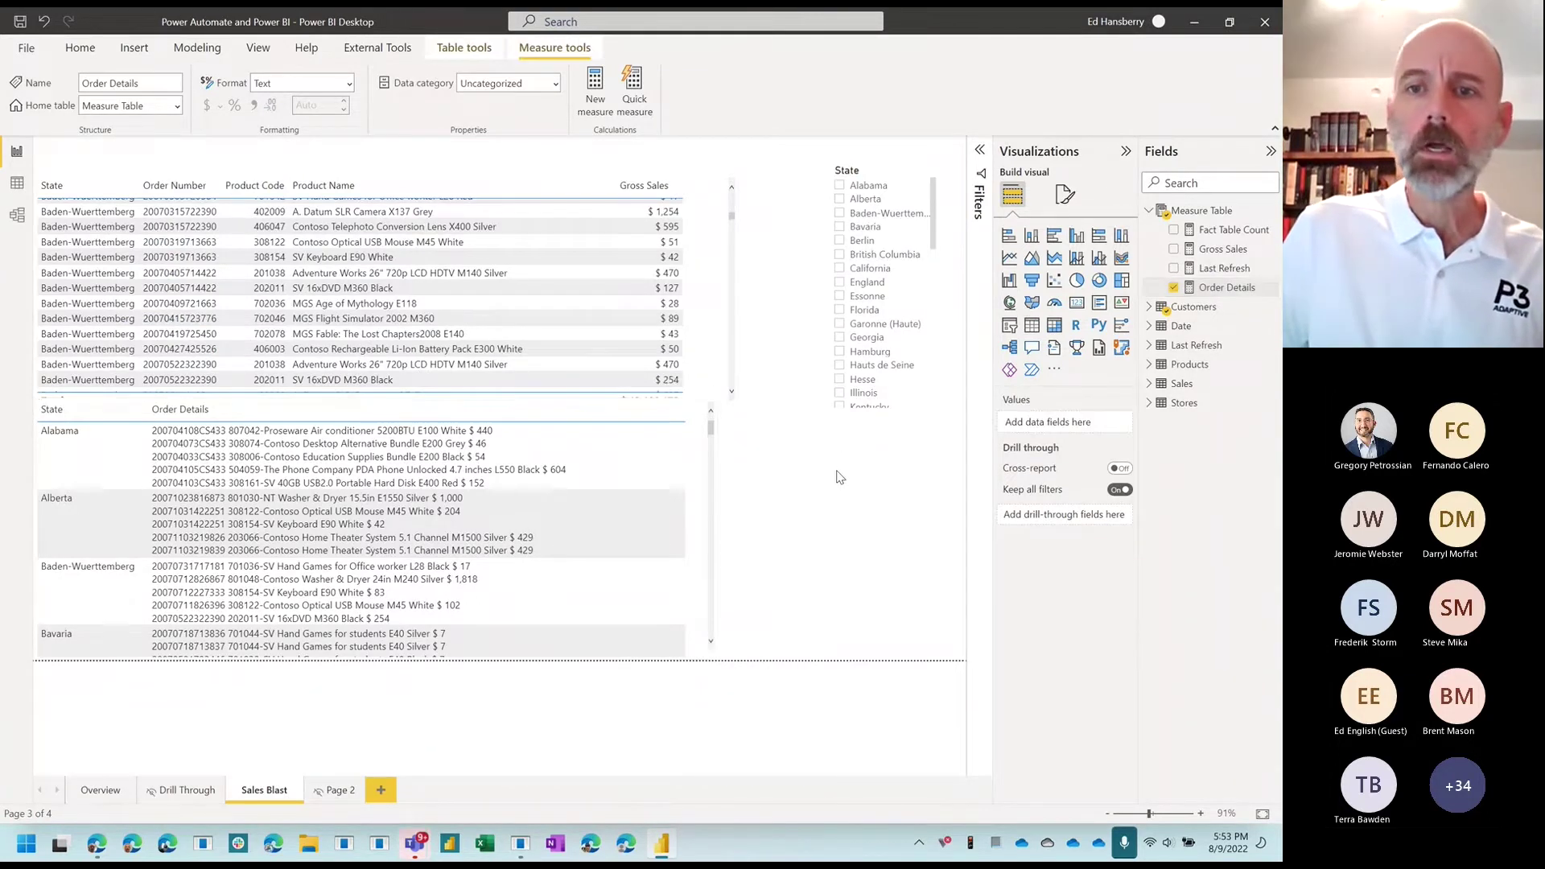
{"action": "left_click", "coordinate": [1031, 371]}
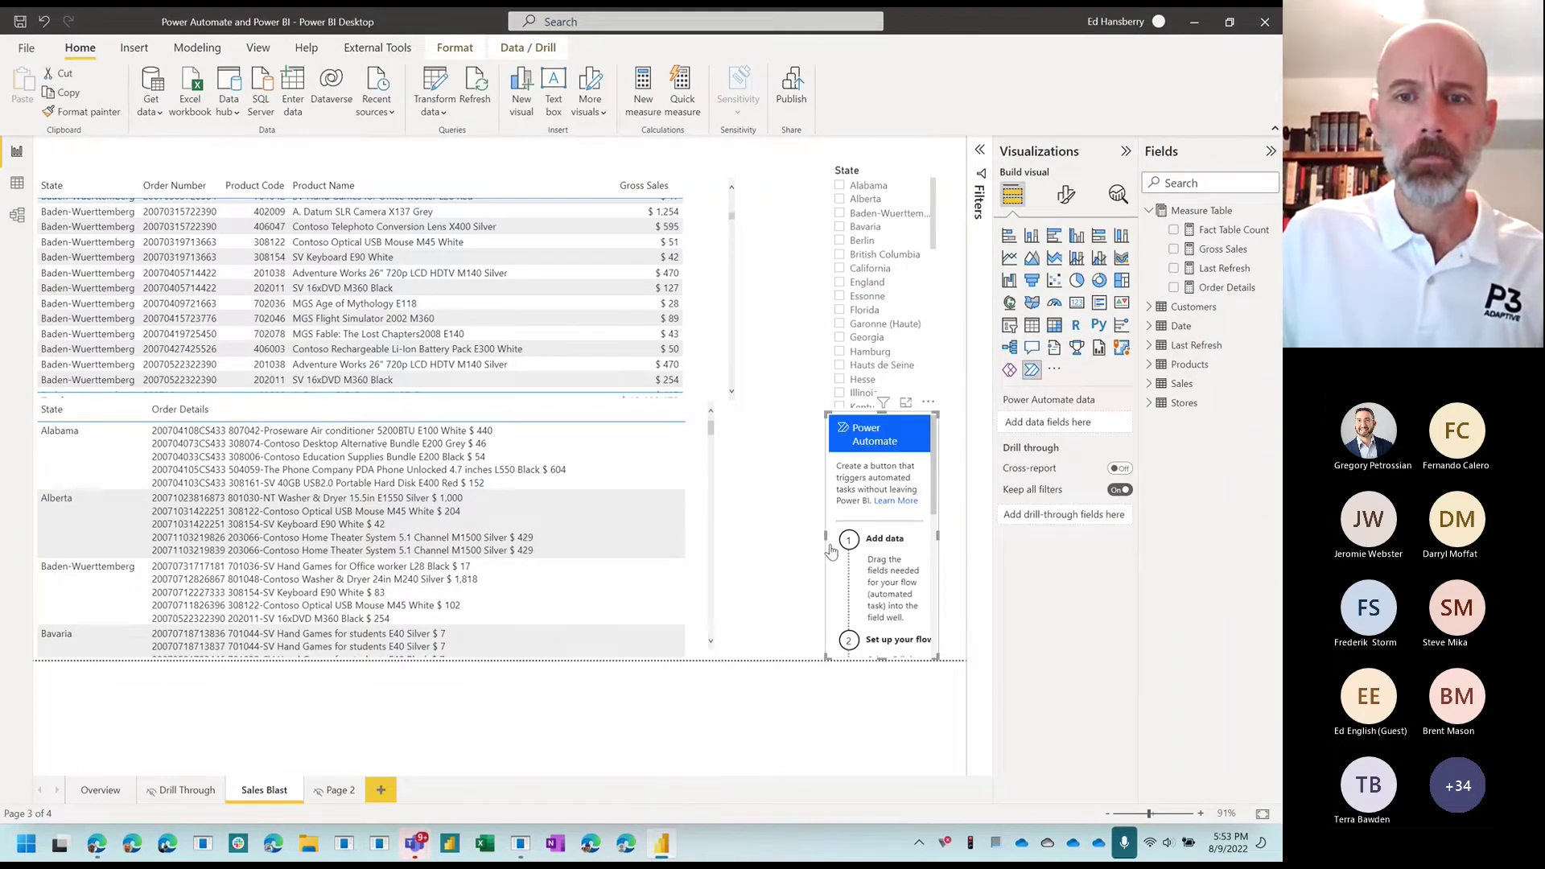
{"action": "left_click_drag", "start_coordinate": [827, 537], "coordinate": [739, 537]}
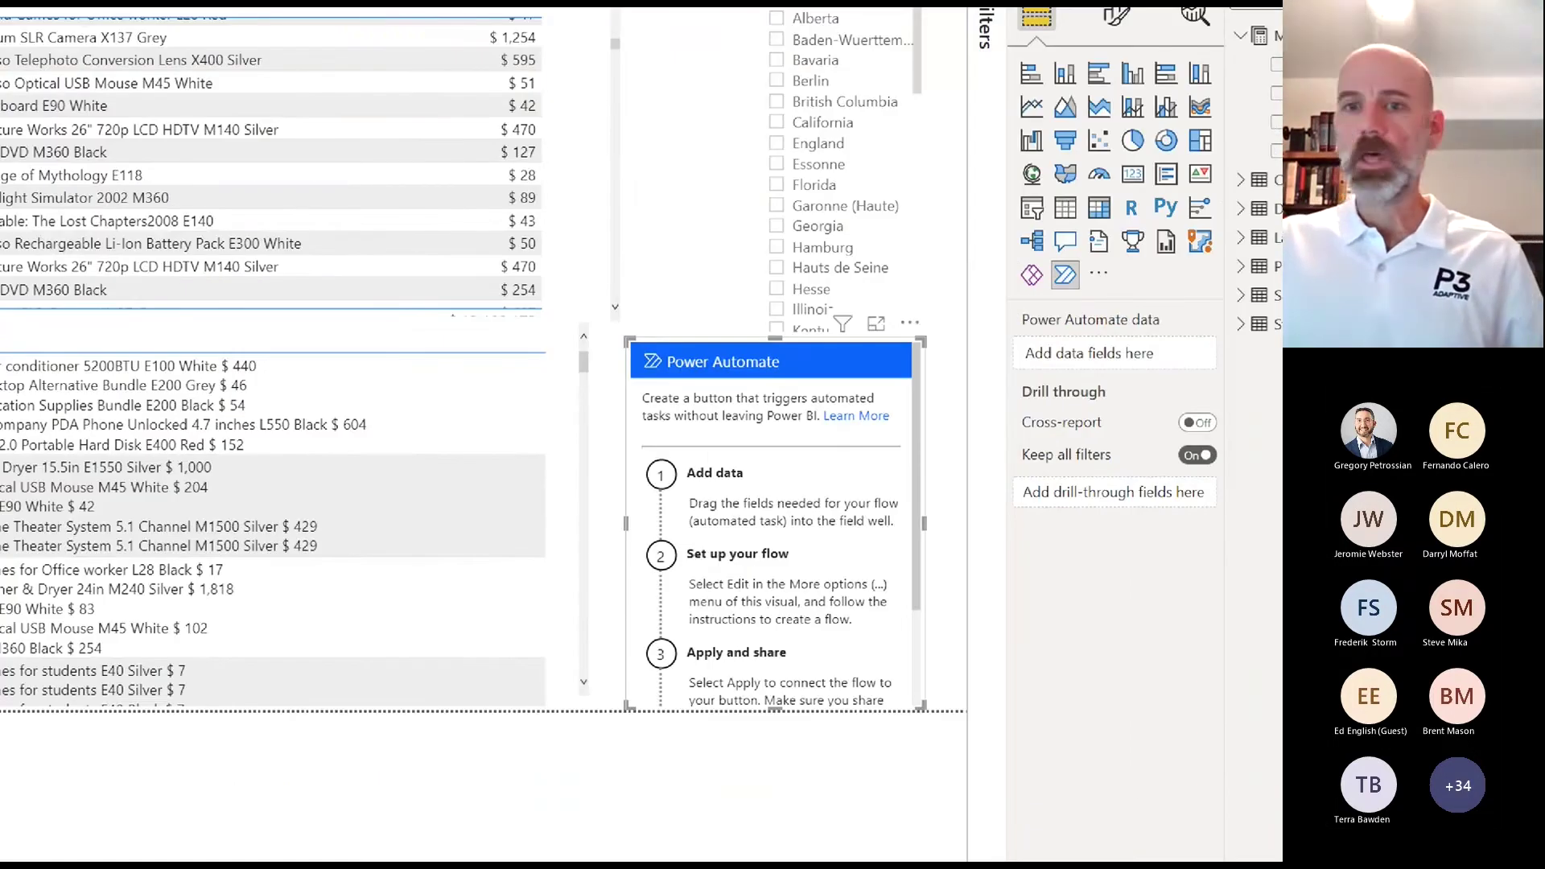
{"action": "mouse_move", "coordinate": [1221, 313]}
{"action": "left_mouse_down"}
{"action": "mouse_move", "coordinate": [976, 350]}
{"action": "mouse_move", "coordinate": [1235, 372]}
{"action": "mouse_move", "coordinate": [1161, 293]}
{"action": "left_mouse_up"}
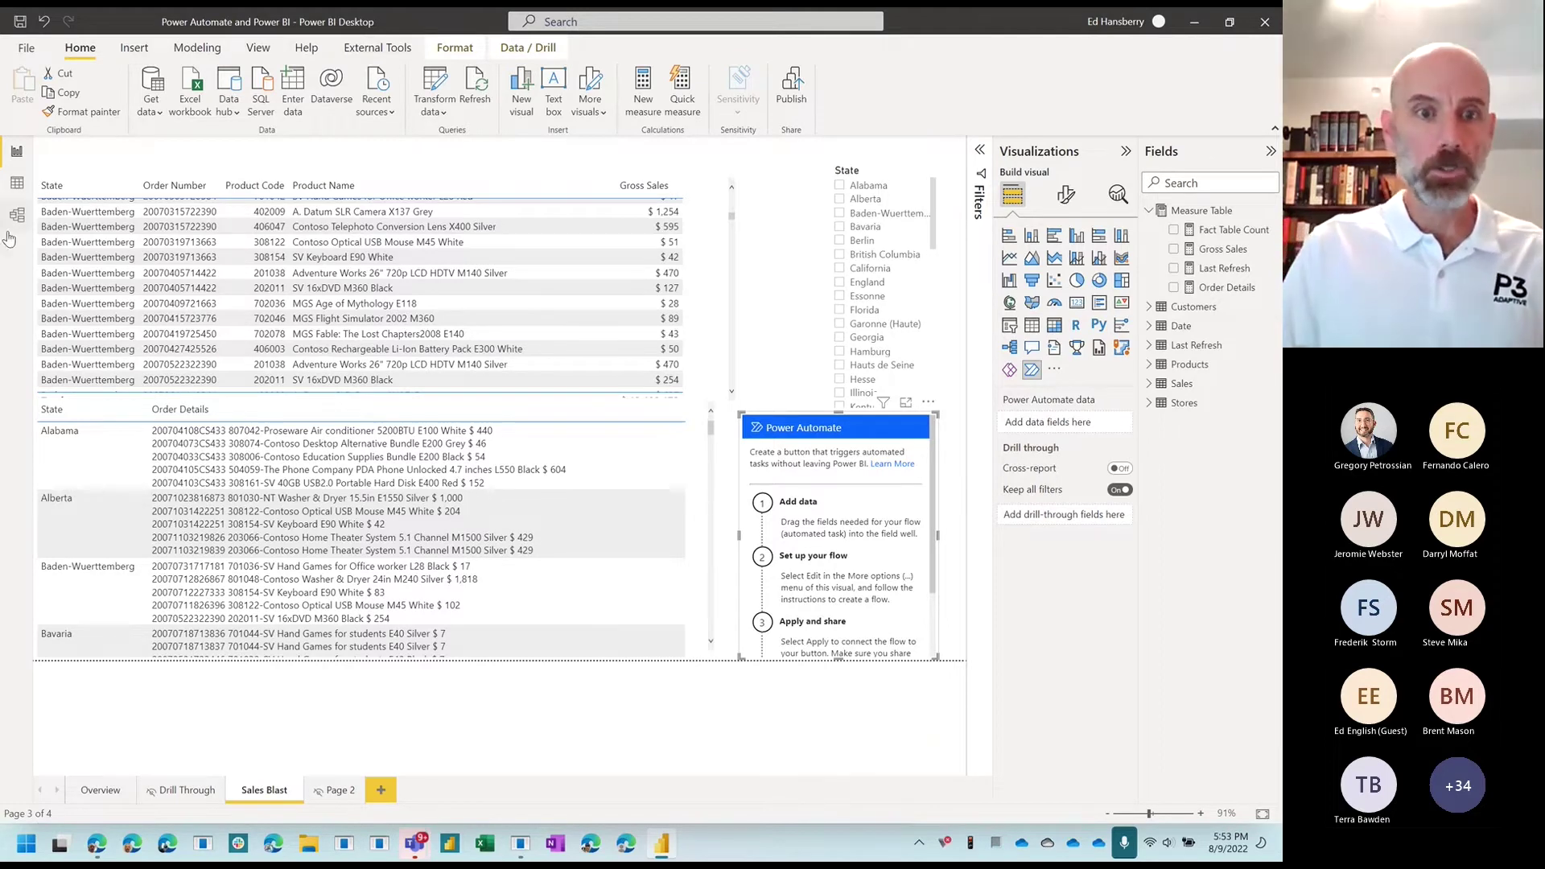
Step: Filter the report to Alabama and add Email Address to the Power Automate button's data
{"action": "left_click", "coordinate": [330, 456]}
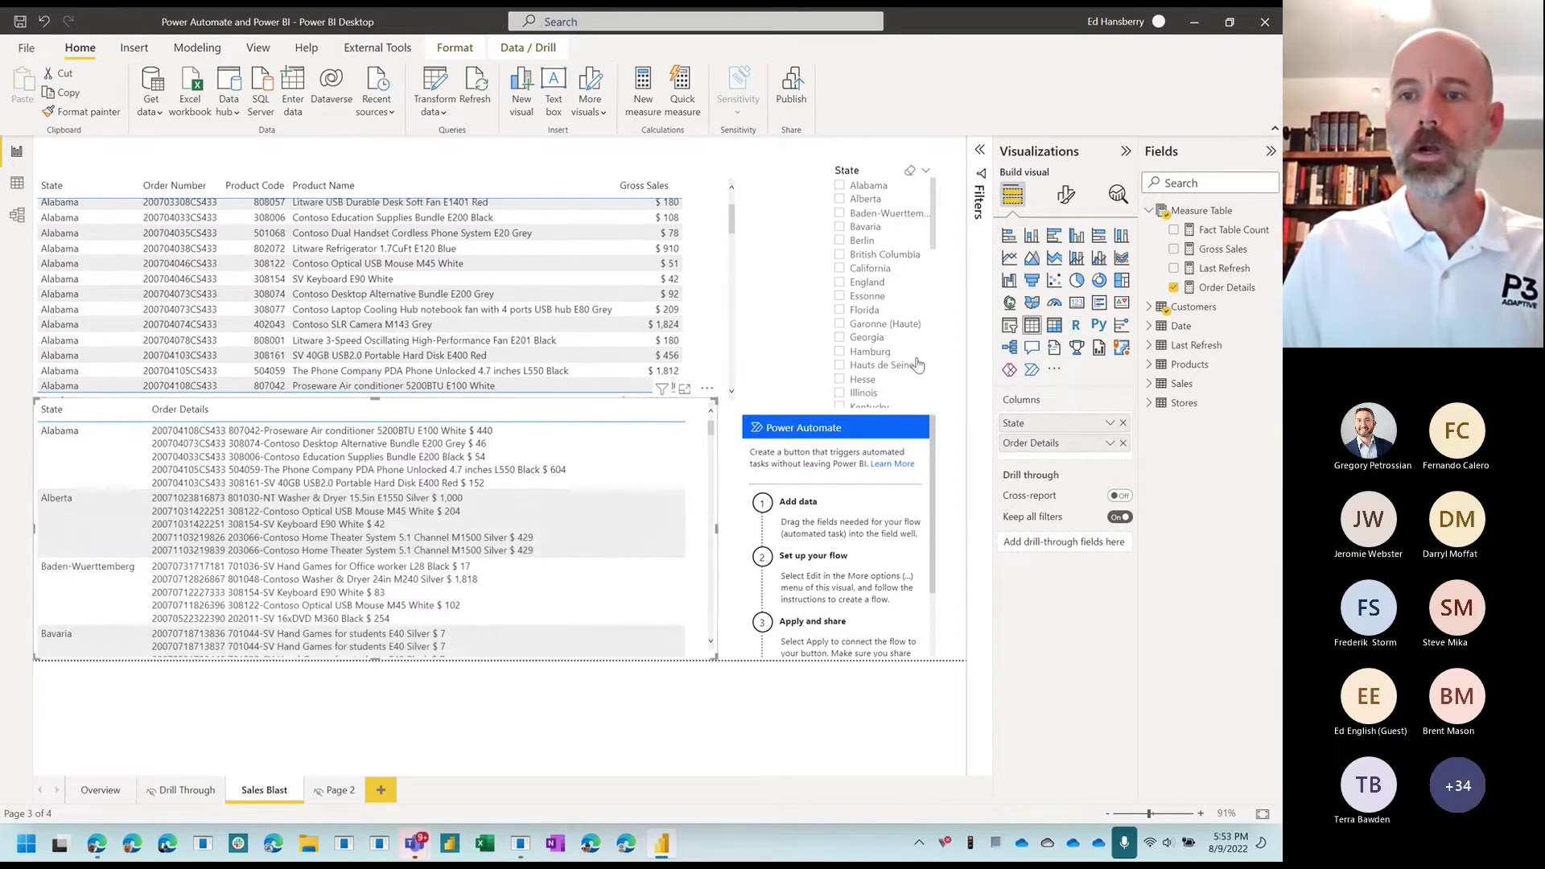
{"action": "left_click", "coordinate": [1148, 307]}
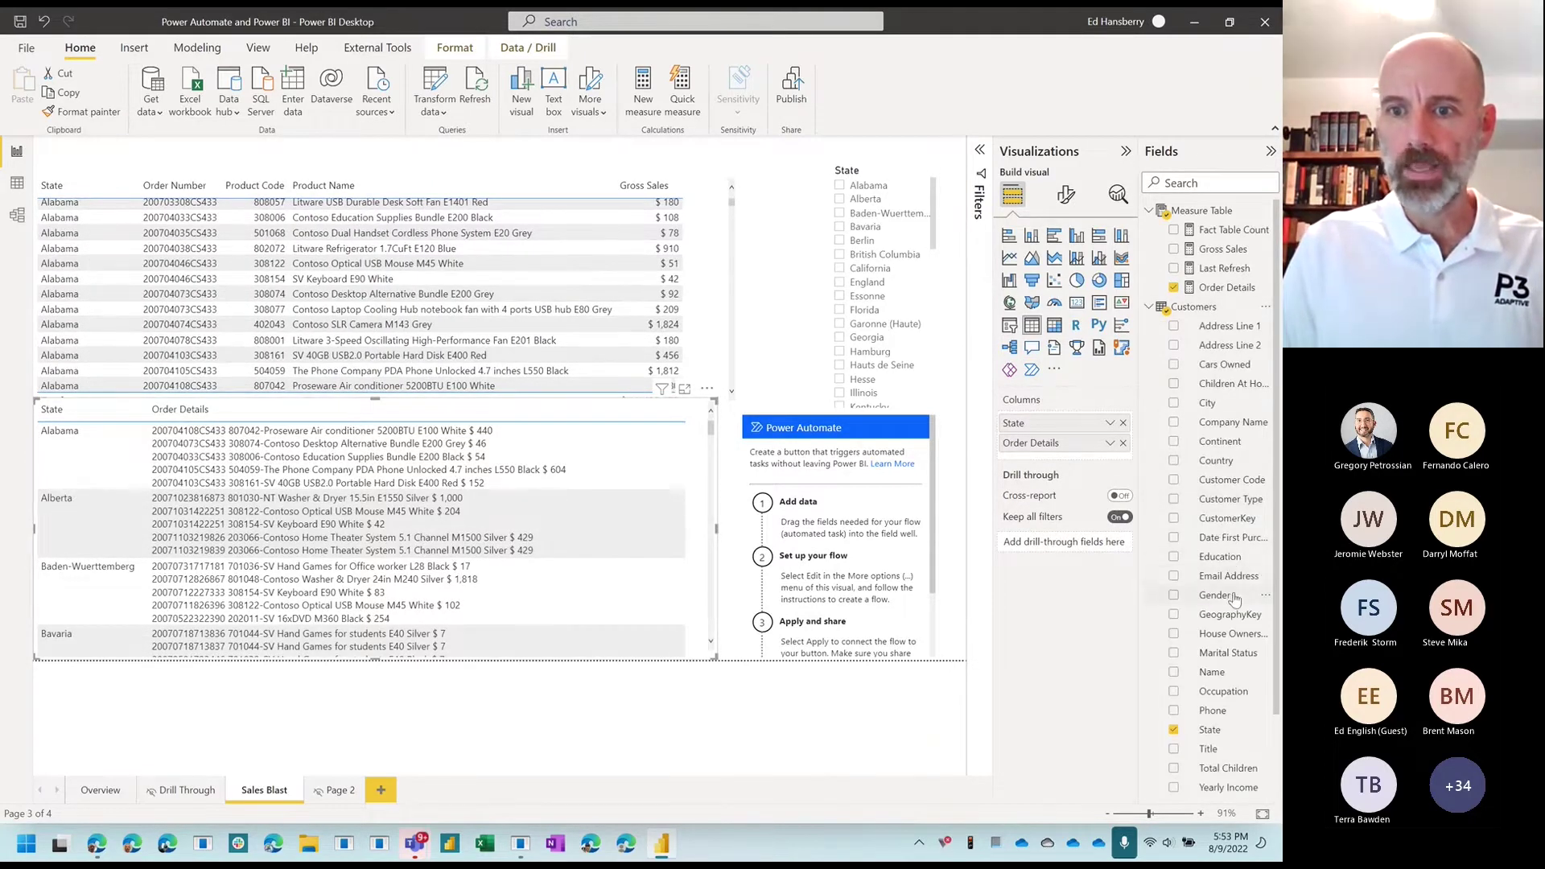
{"action": "left_click_drag", "start_coordinate": [1220, 578], "coordinate": [1173, 579]}
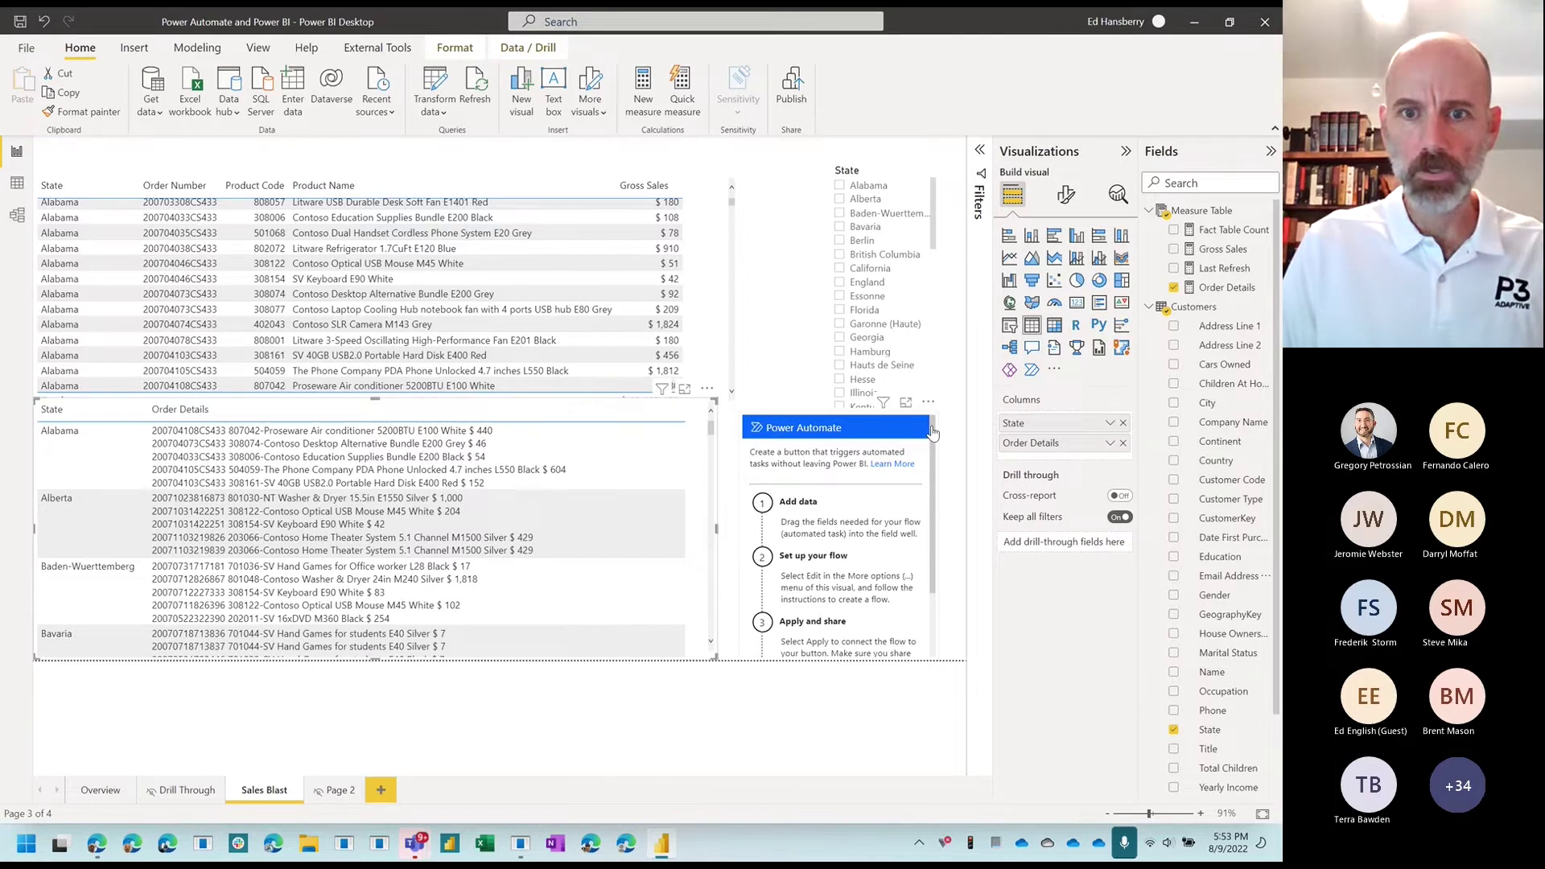
{"action": "left_click", "coordinate": [887, 459]}
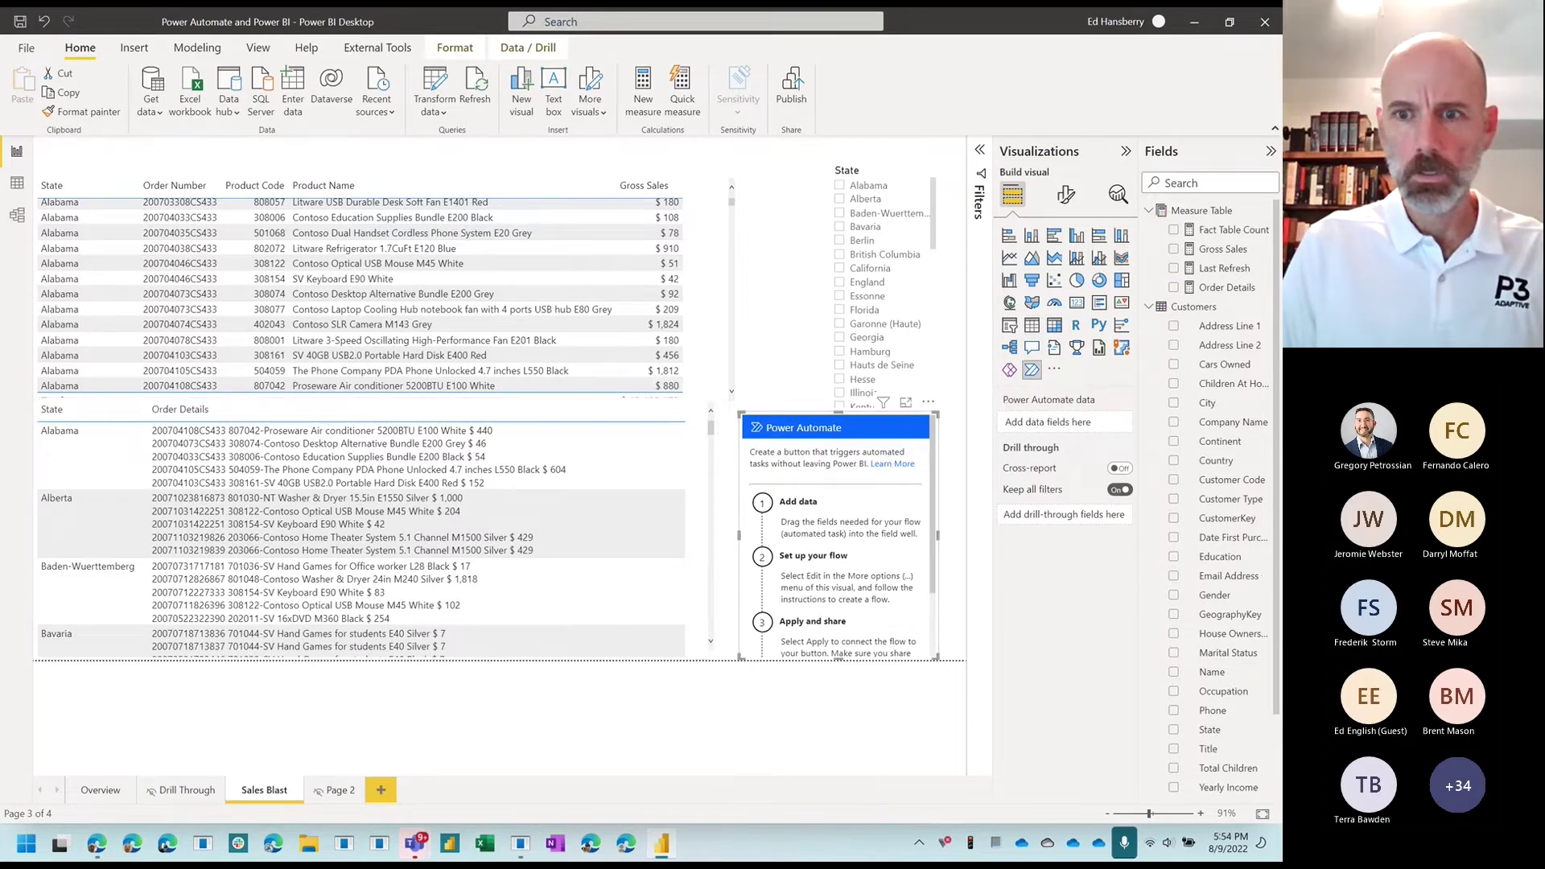
{"action": "left_click_drag", "start_coordinate": [1197, 577], "coordinate": [1086, 433]}
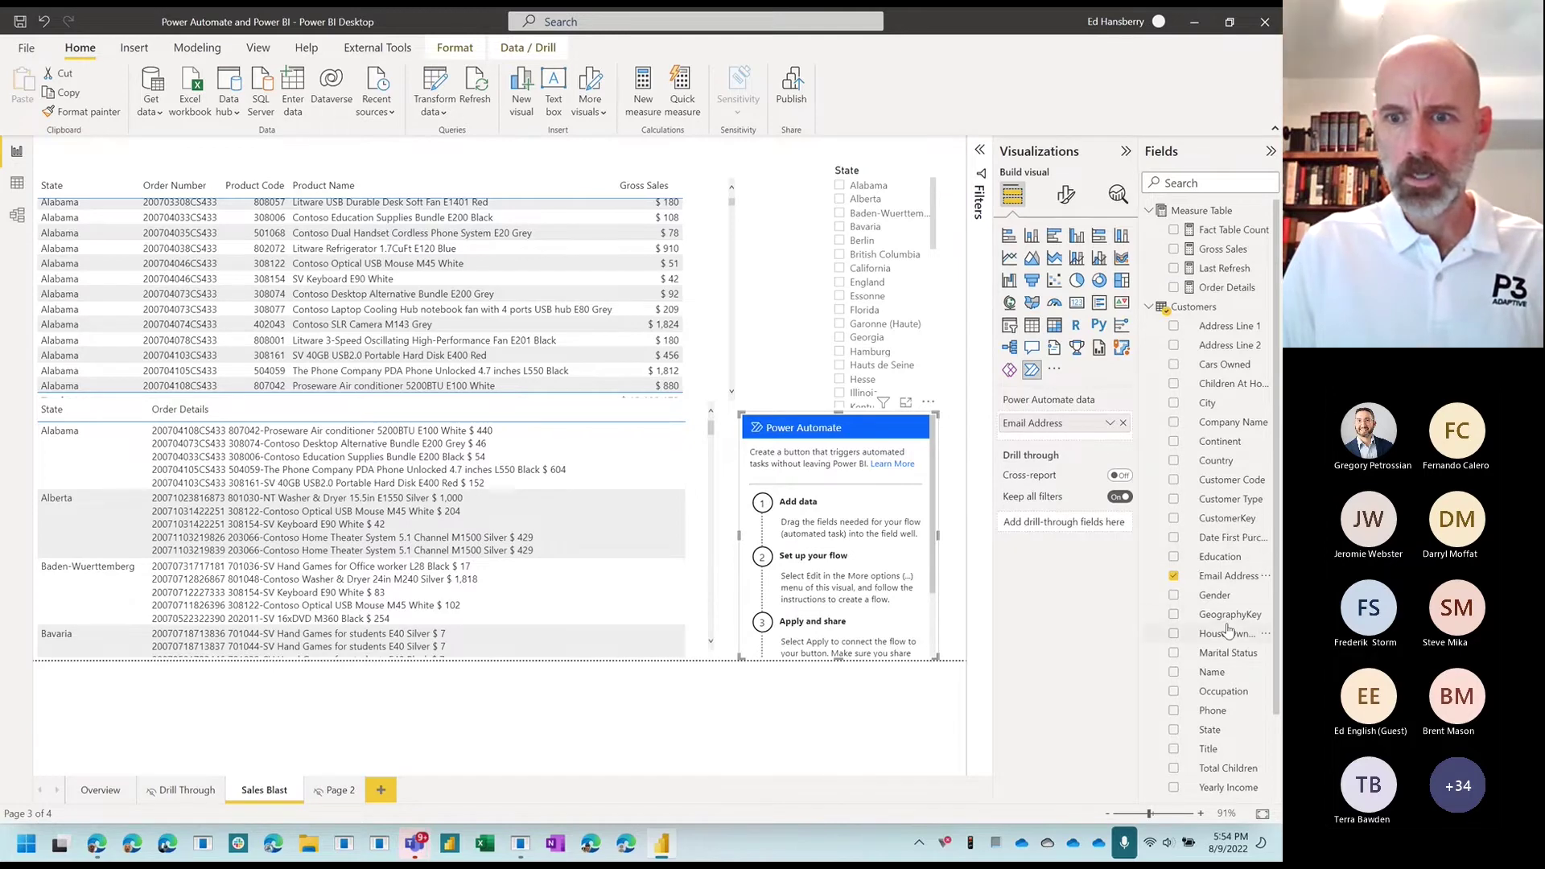
Step: Add State, Order Details and Sales Order Number to the Power Automate button's data
{"action": "left_click_drag", "start_coordinate": [1205, 732], "coordinate": [1057, 445]}
{"action": "left_click_drag", "start_coordinate": [1216, 288], "coordinate": [1072, 456]}
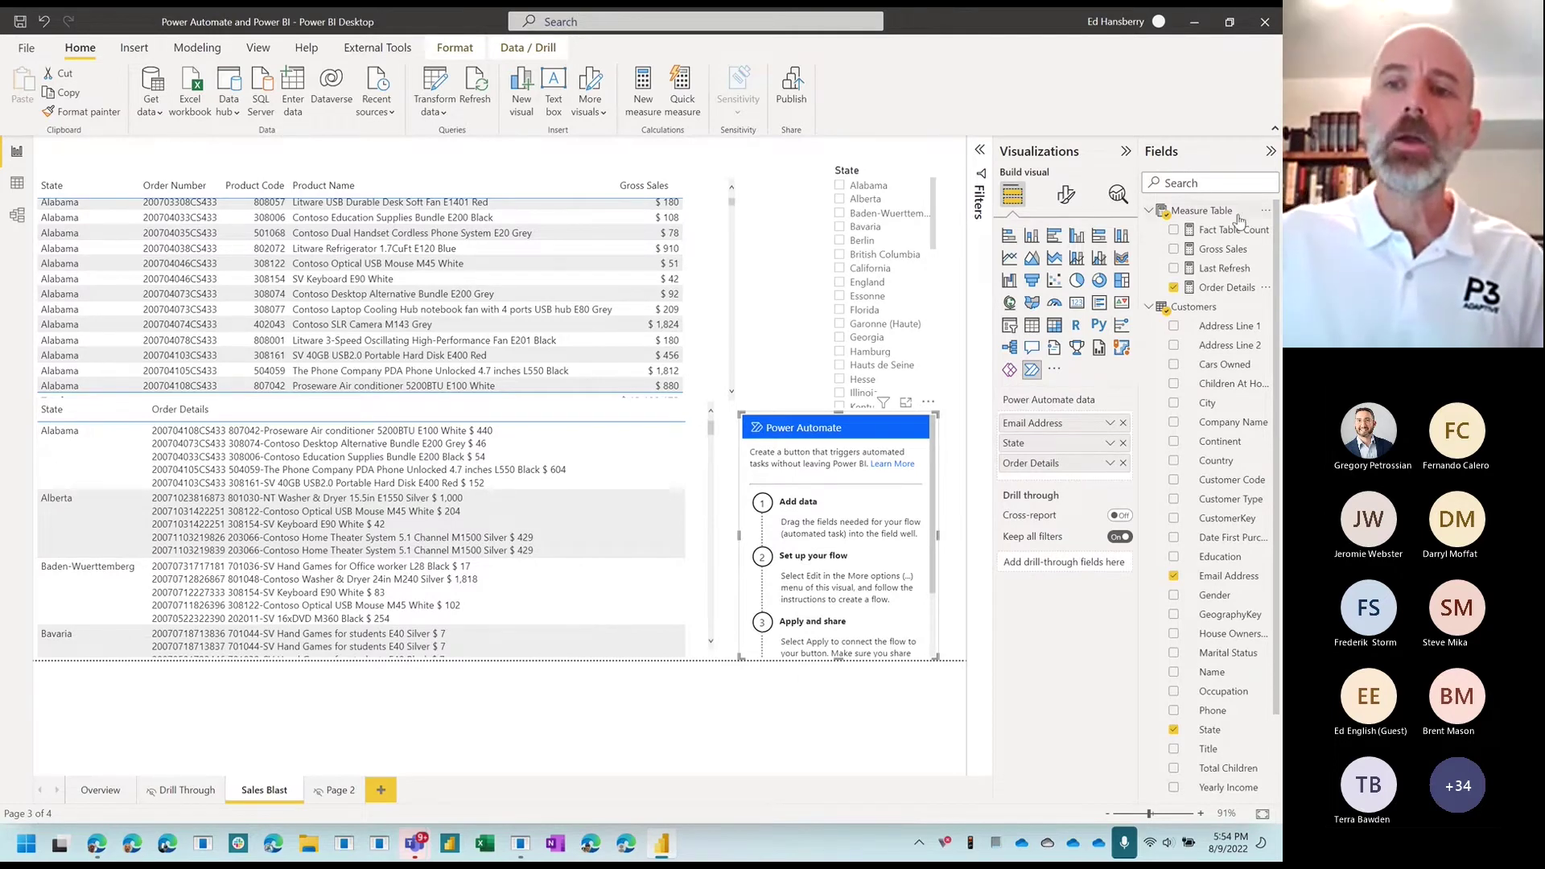
{"action": "scroll", "coordinate": [1167, 402], "scroll_direction": "down", "scroll_amount": 2}
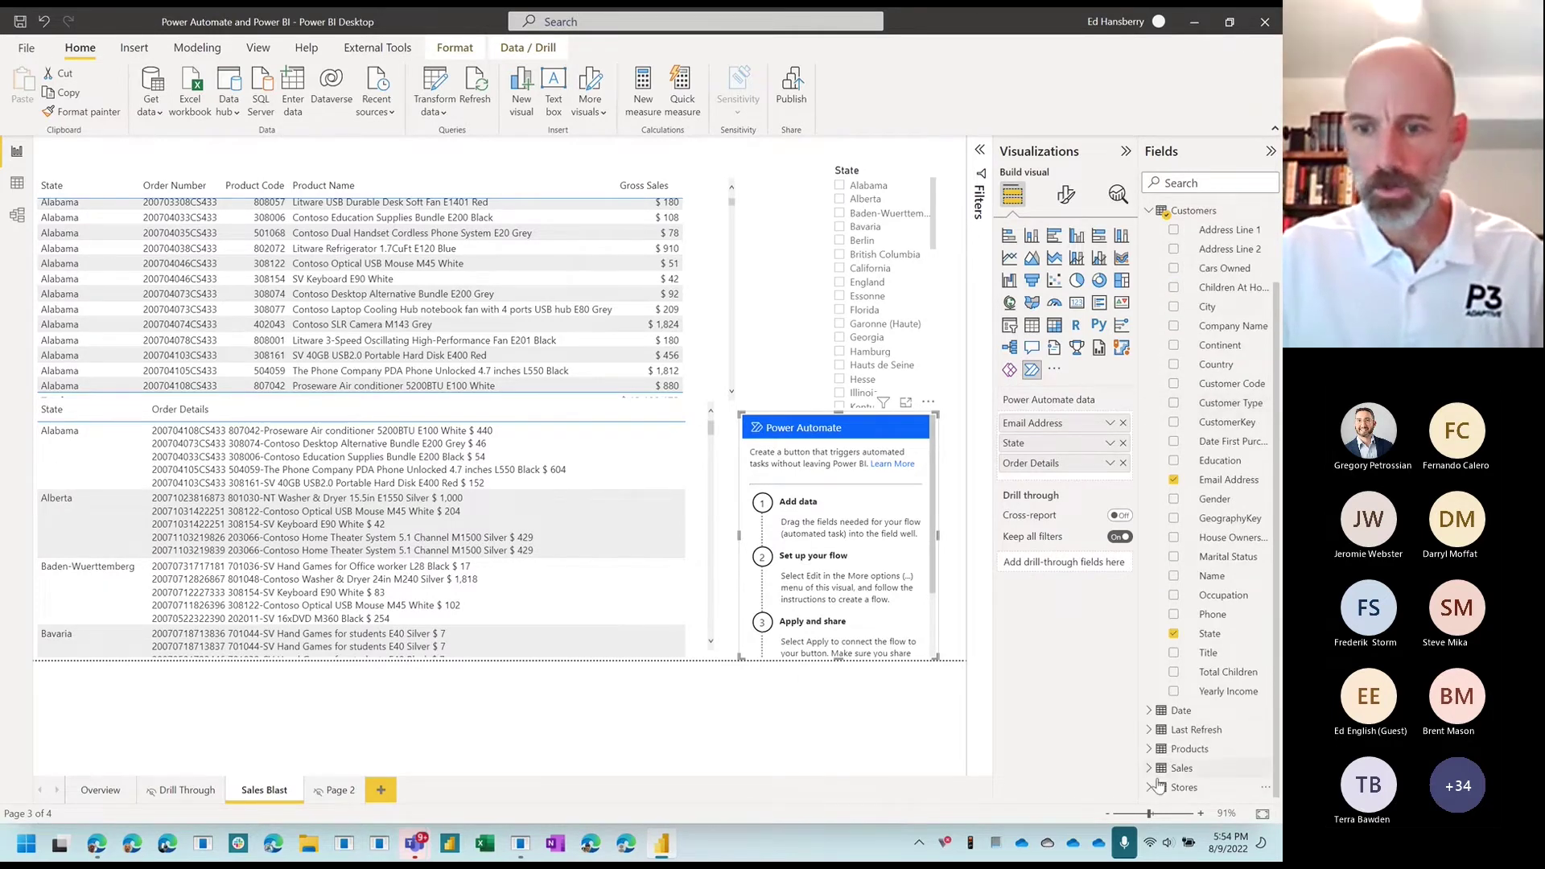
{"action": "left_click", "coordinate": [1150, 770]}
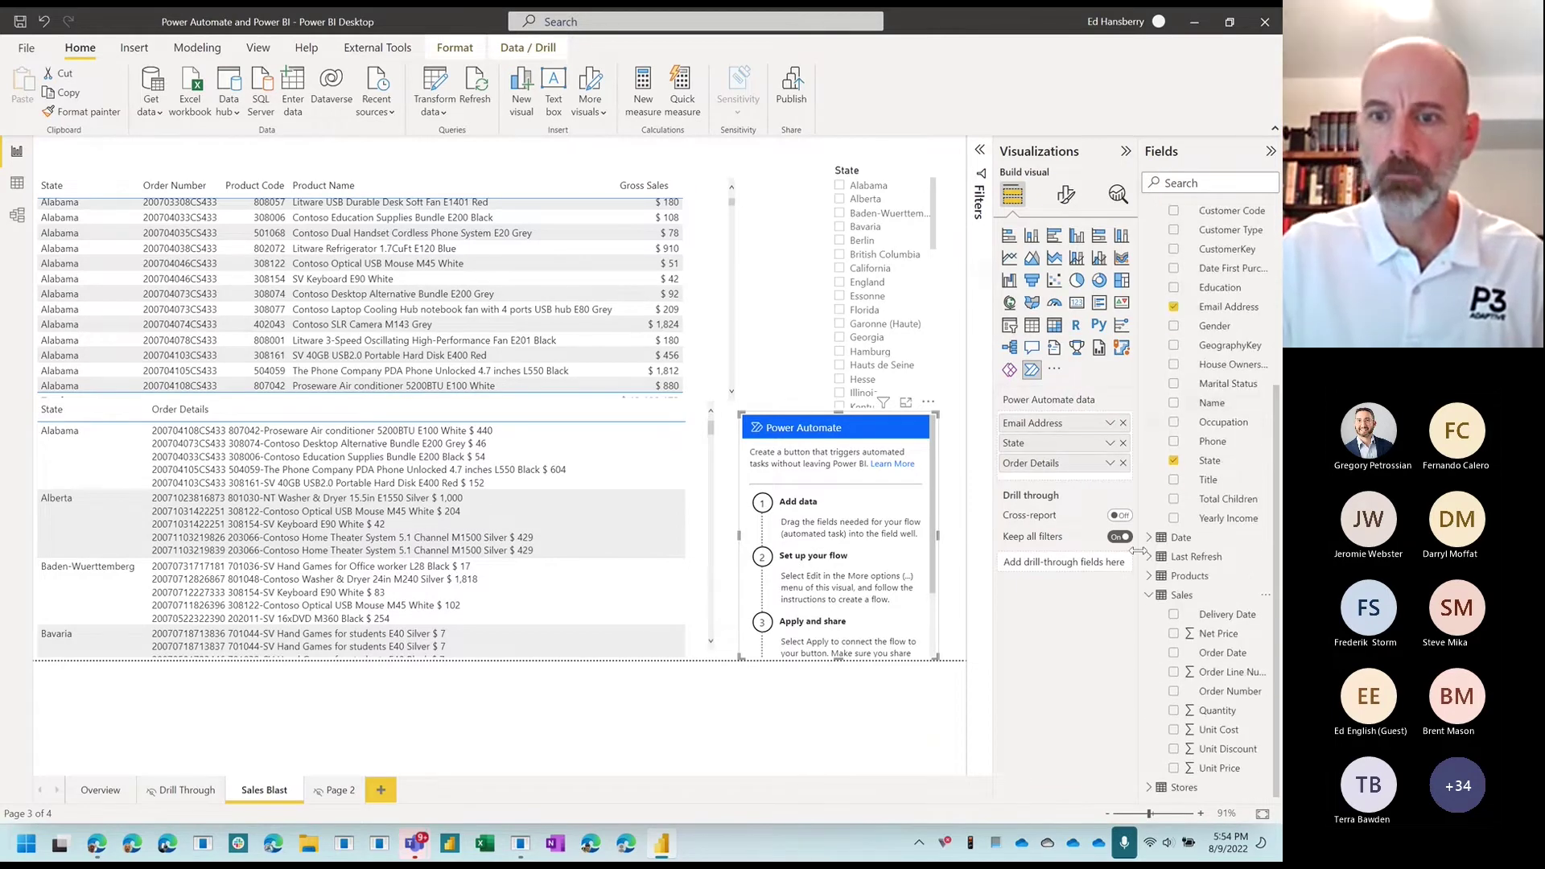
{"action": "left_click_drag", "start_coordinate": [1229, 694], "coordinate": [1119, 447]}
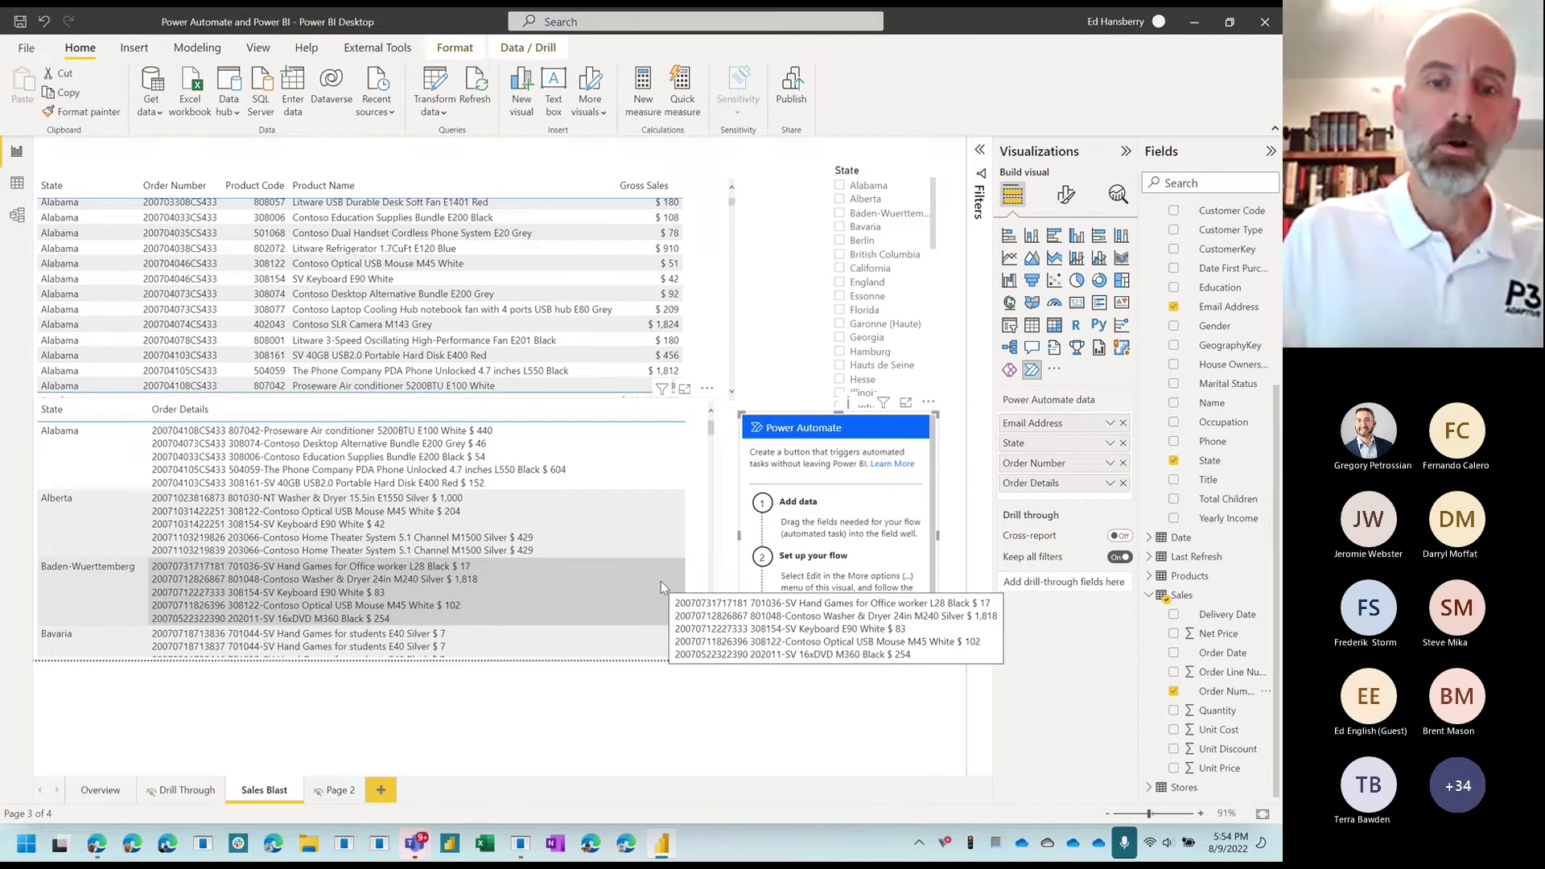
Step: Try Order Number as a column in the State and Order Details table, then remove it
{"action": "left_click", "coordinate": [712, 427]}
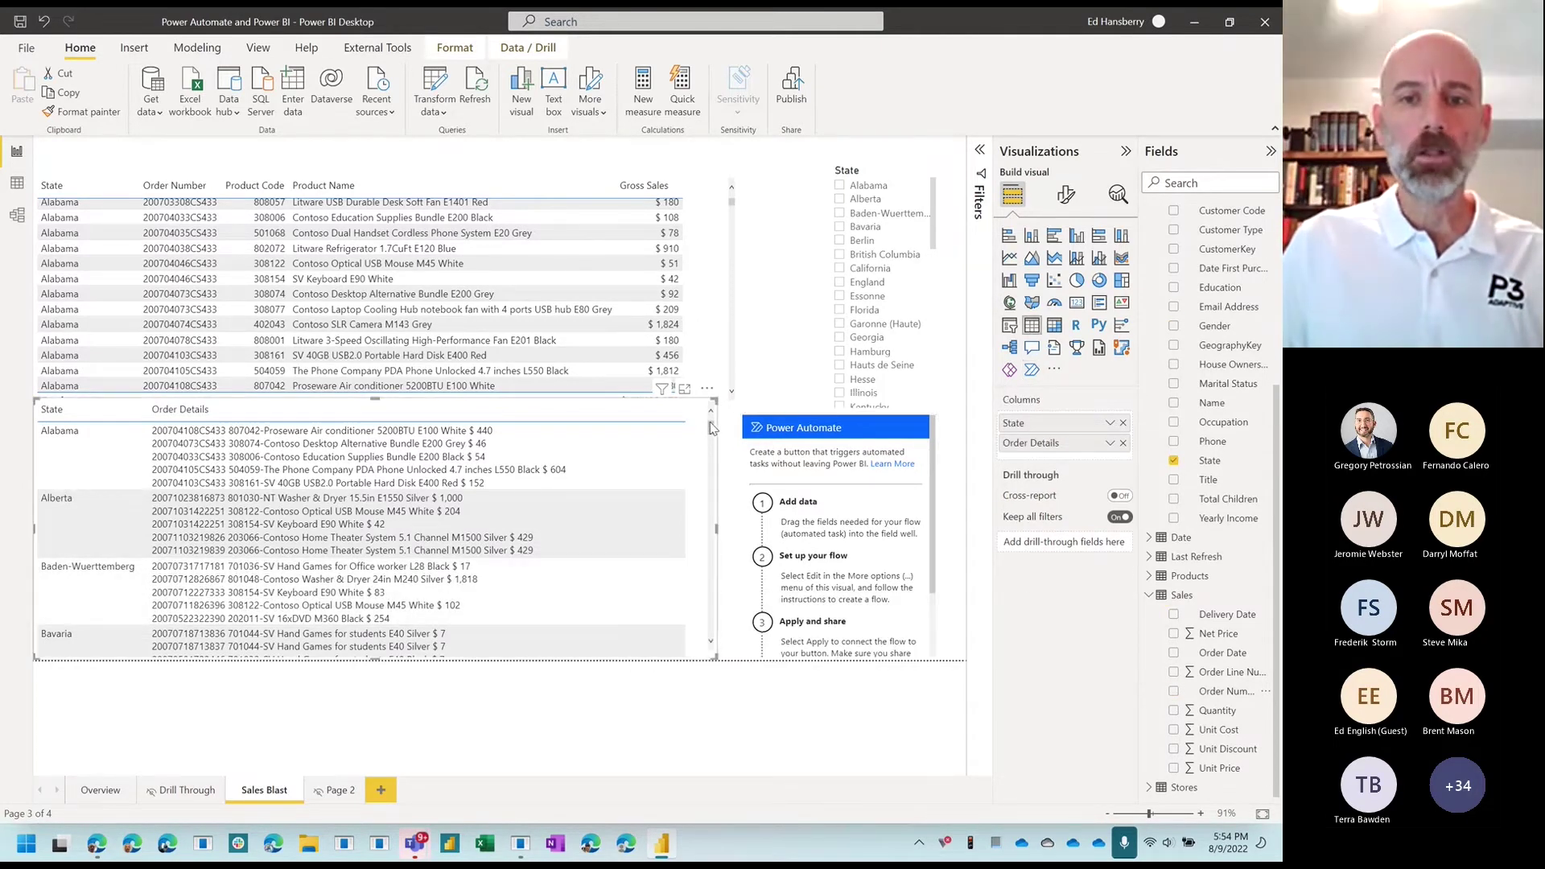
{"action": "left_click_drag", "start_coordinate": [1216, 697], "coordinate": [1076, 444]}
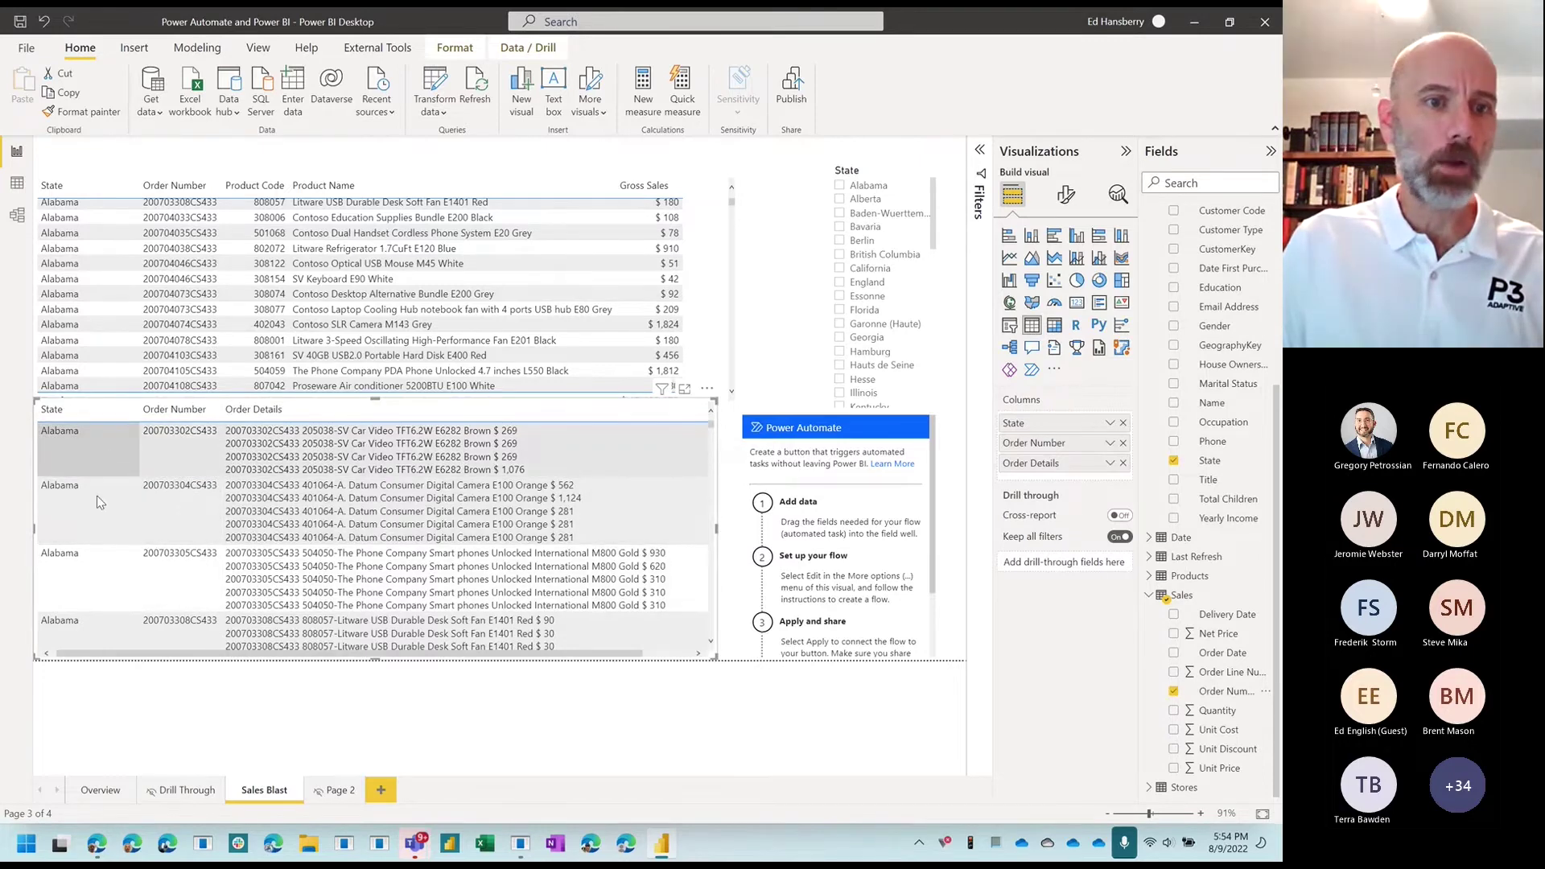
{"action": "scroll", "coordinate": [88, 515], "scroll_direction": "down", "scroll_amount": 10}
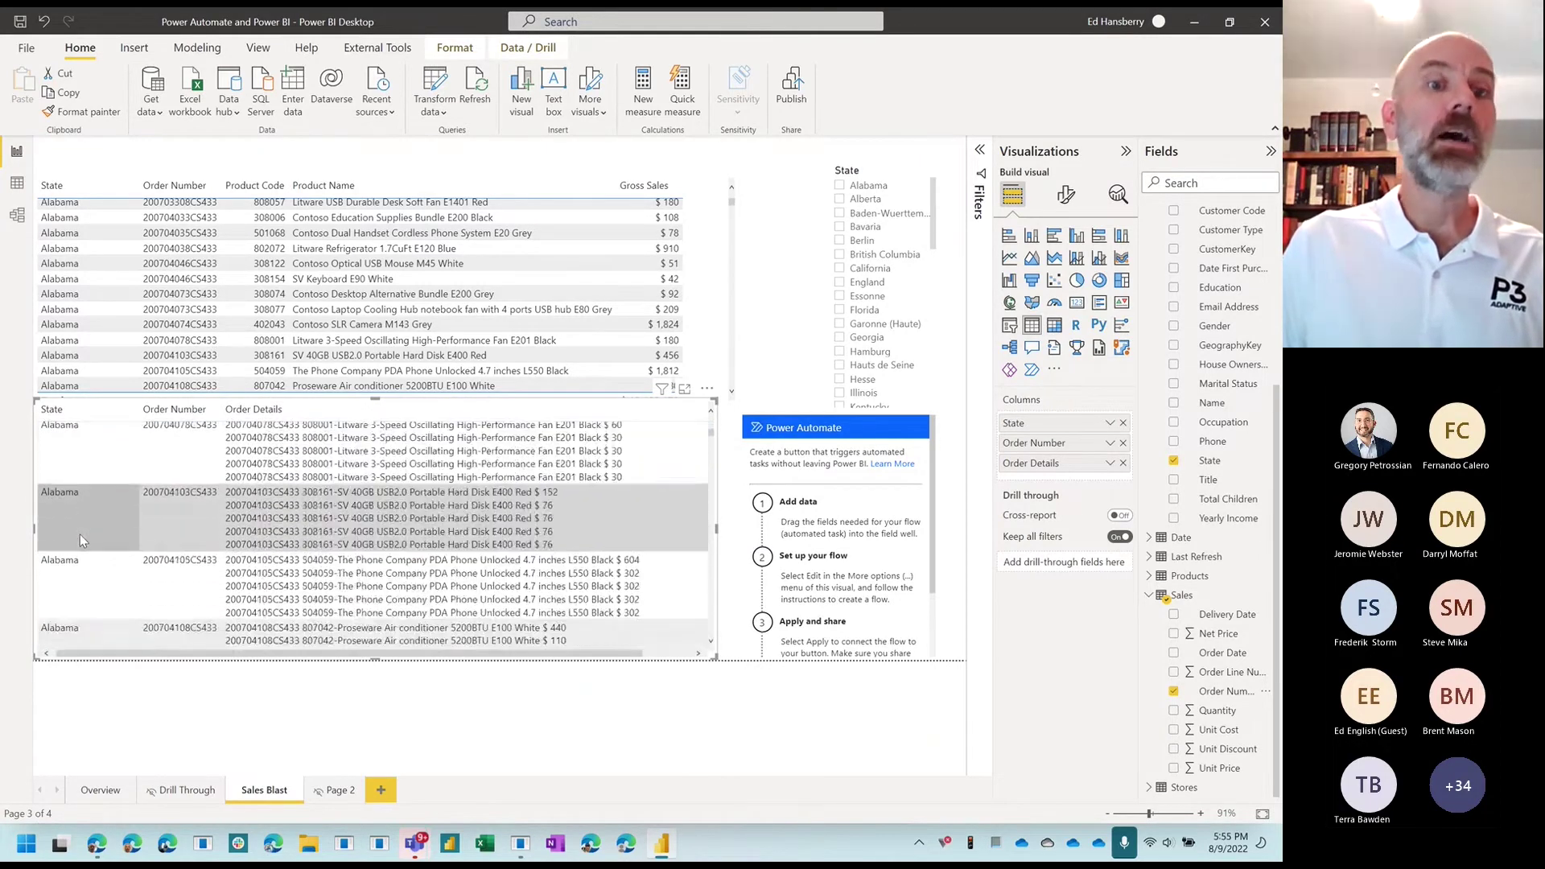
{"action": "scroll", "coordinate": [80, 534], "scroll_direction": "down", "scroll_amount": 5}
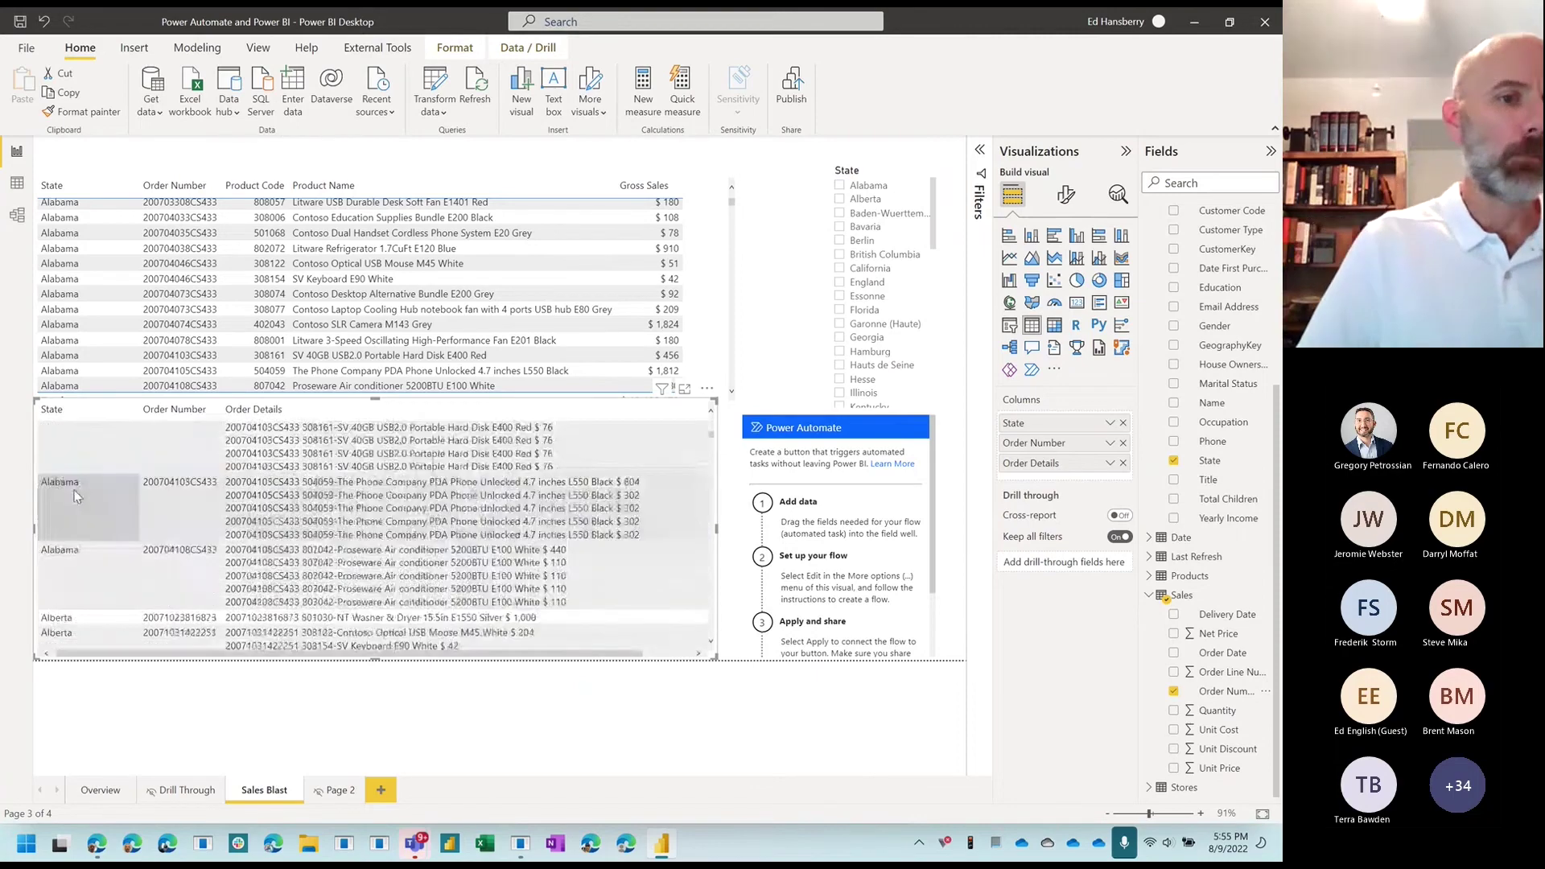
{"action": "scroll", "coordinate": [74, 496], "scroll_direction": "down", "scroll_amount": 5}
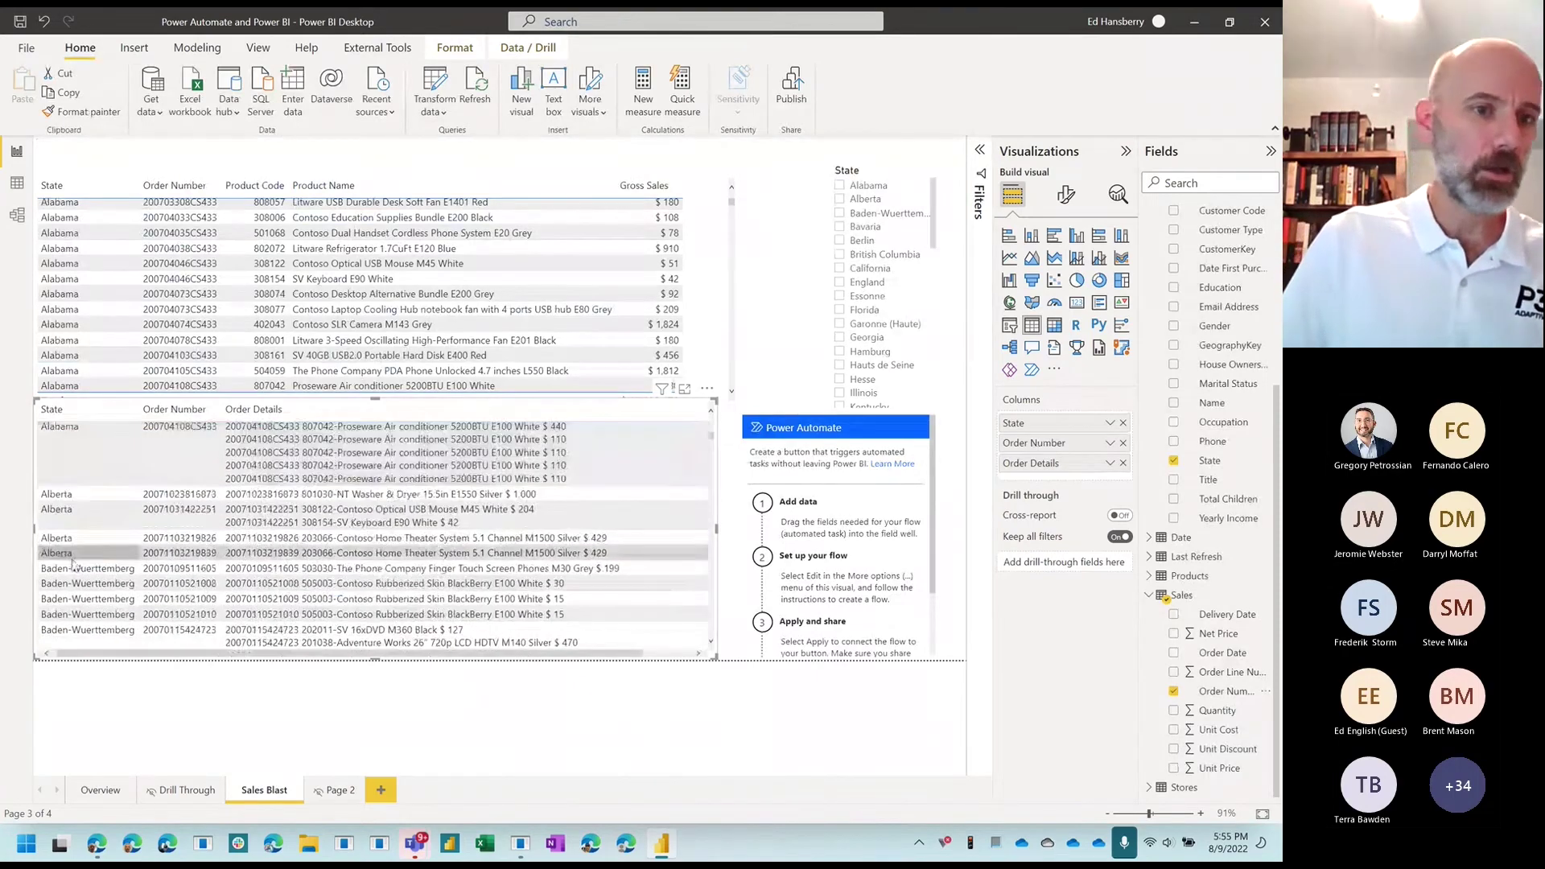
{"action": "scroll", "coordinate": [289, 387], "scroll_direction": "up", "scroll_amount": 1}
{"action": "scroll", "coordinate": [288, 471], "scroll_direction": "up", "scroll_amount": 5}
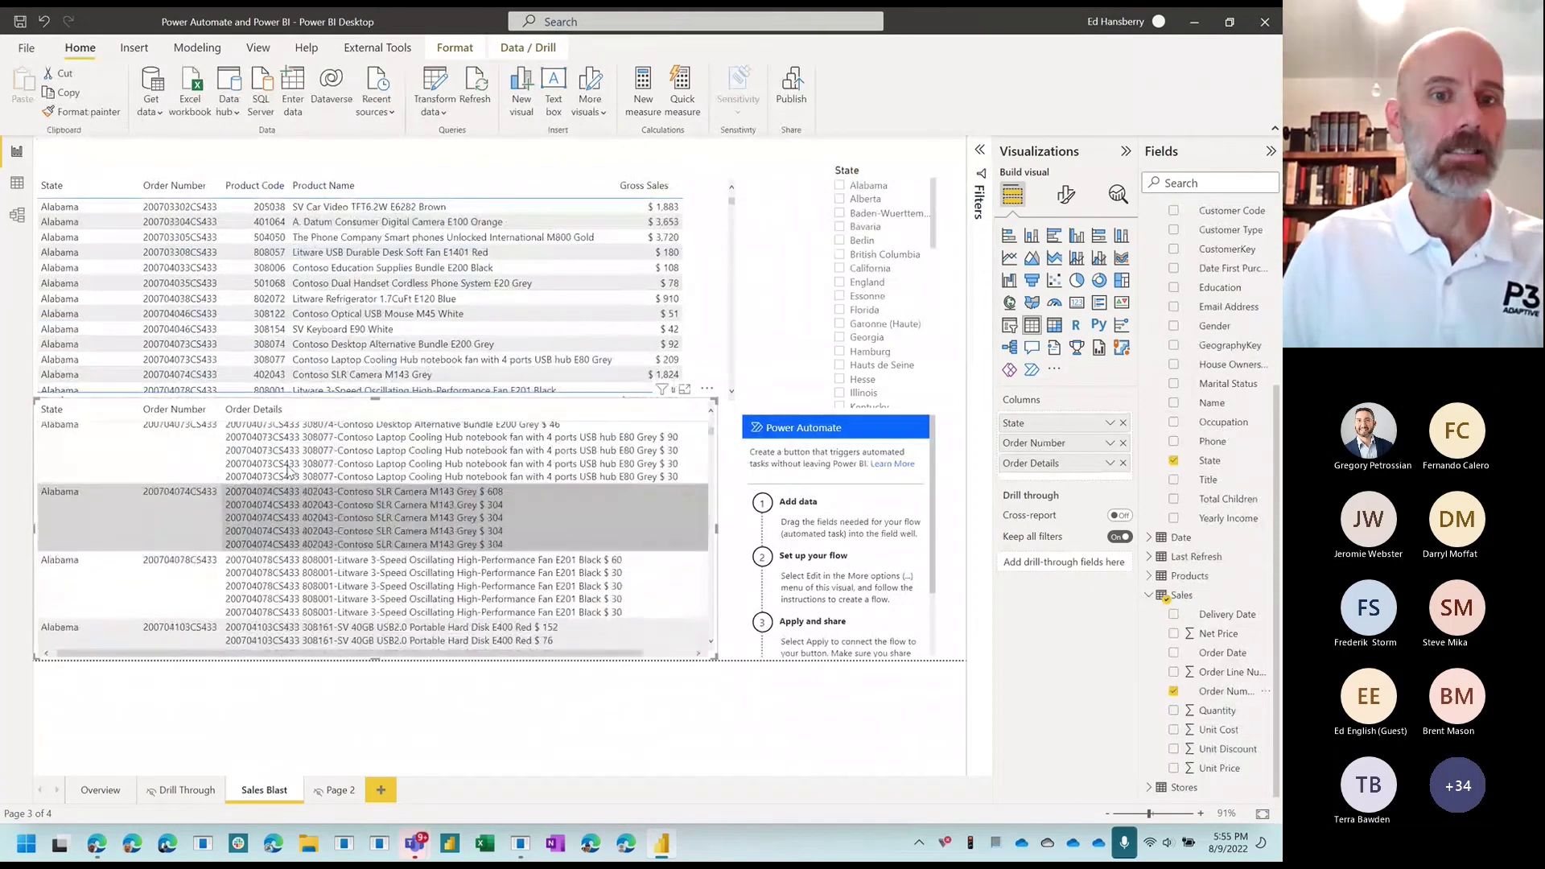
{"action": "scroll", "coordinate": [288, 471], "scroll_direction": "up", "scroll_amount": 5}
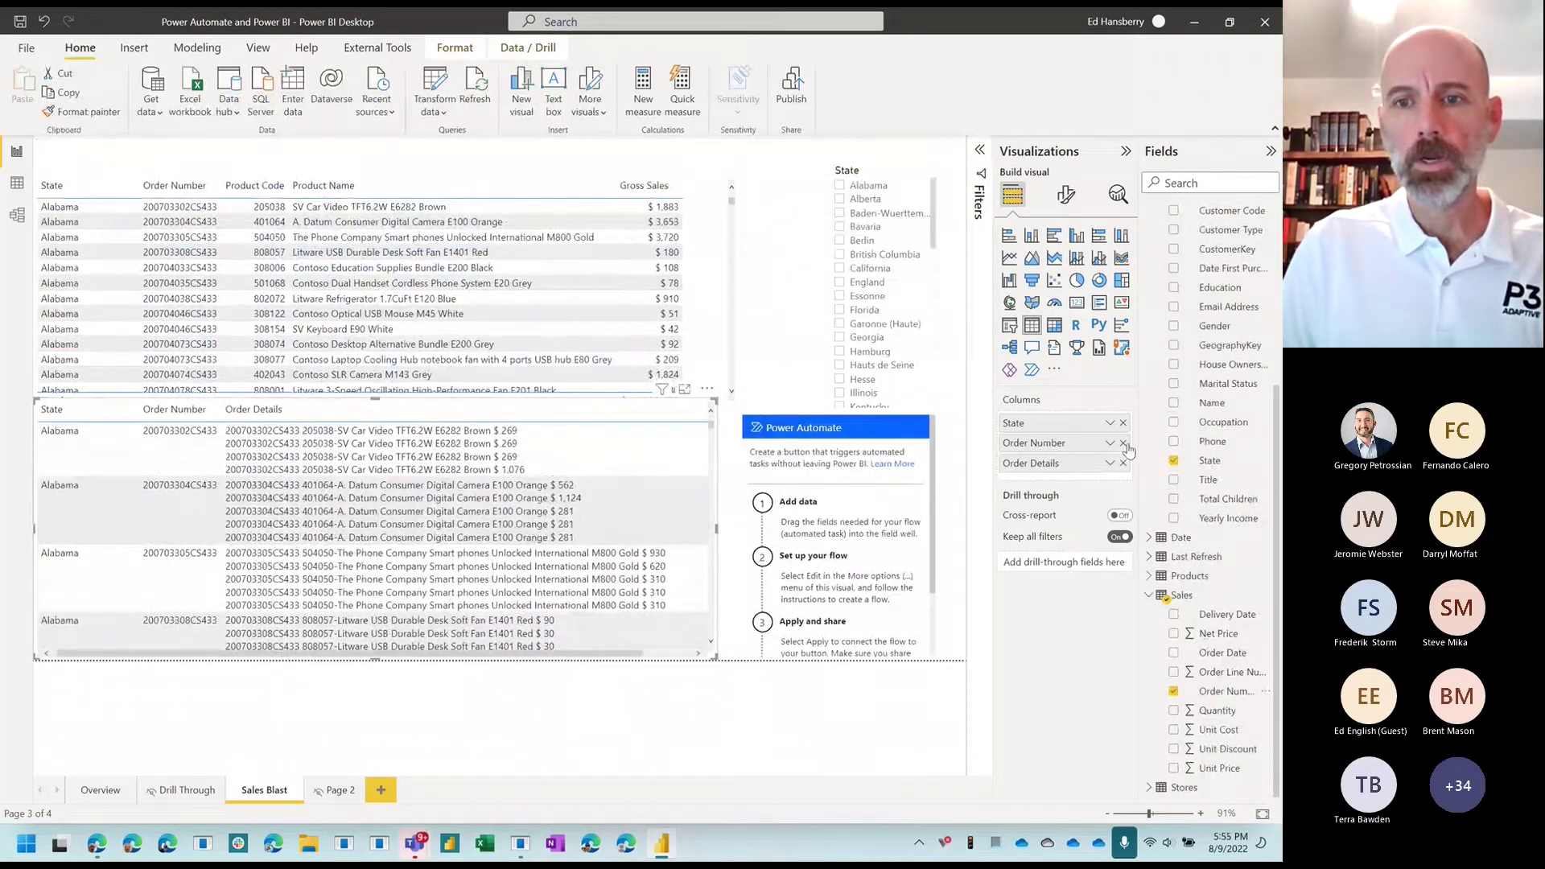
{"action": "left_click", "coordinate": [1123, 442]}
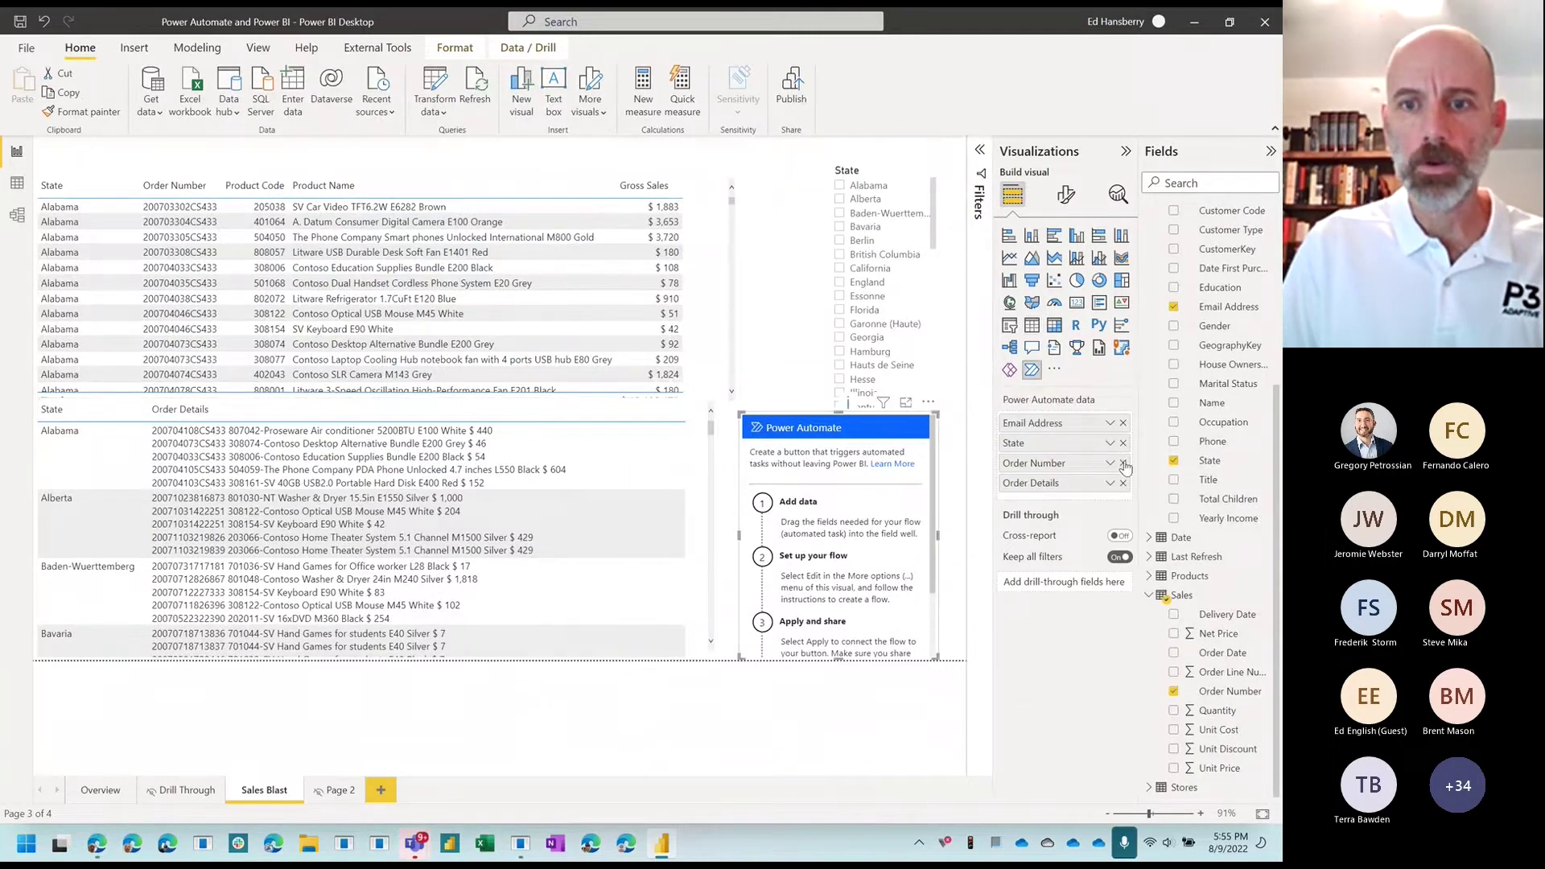
Step: Remove Order Number from the Power Automate button's data
{"action": "left_click", "coordinate": [845, 483]}
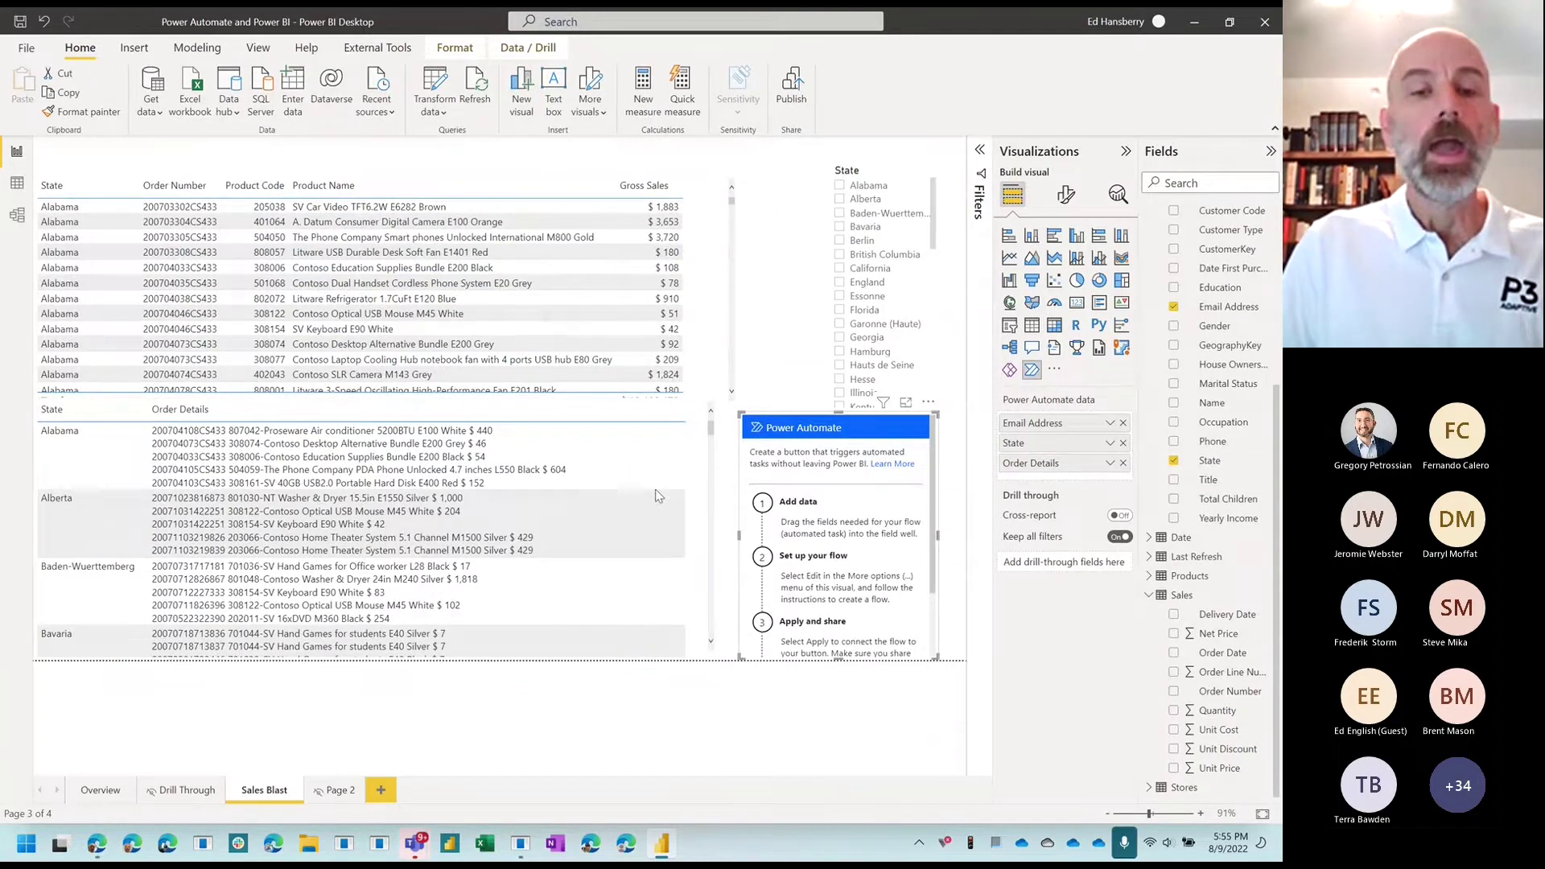
{"action": "left_click", "coordinate": [712, 439]}
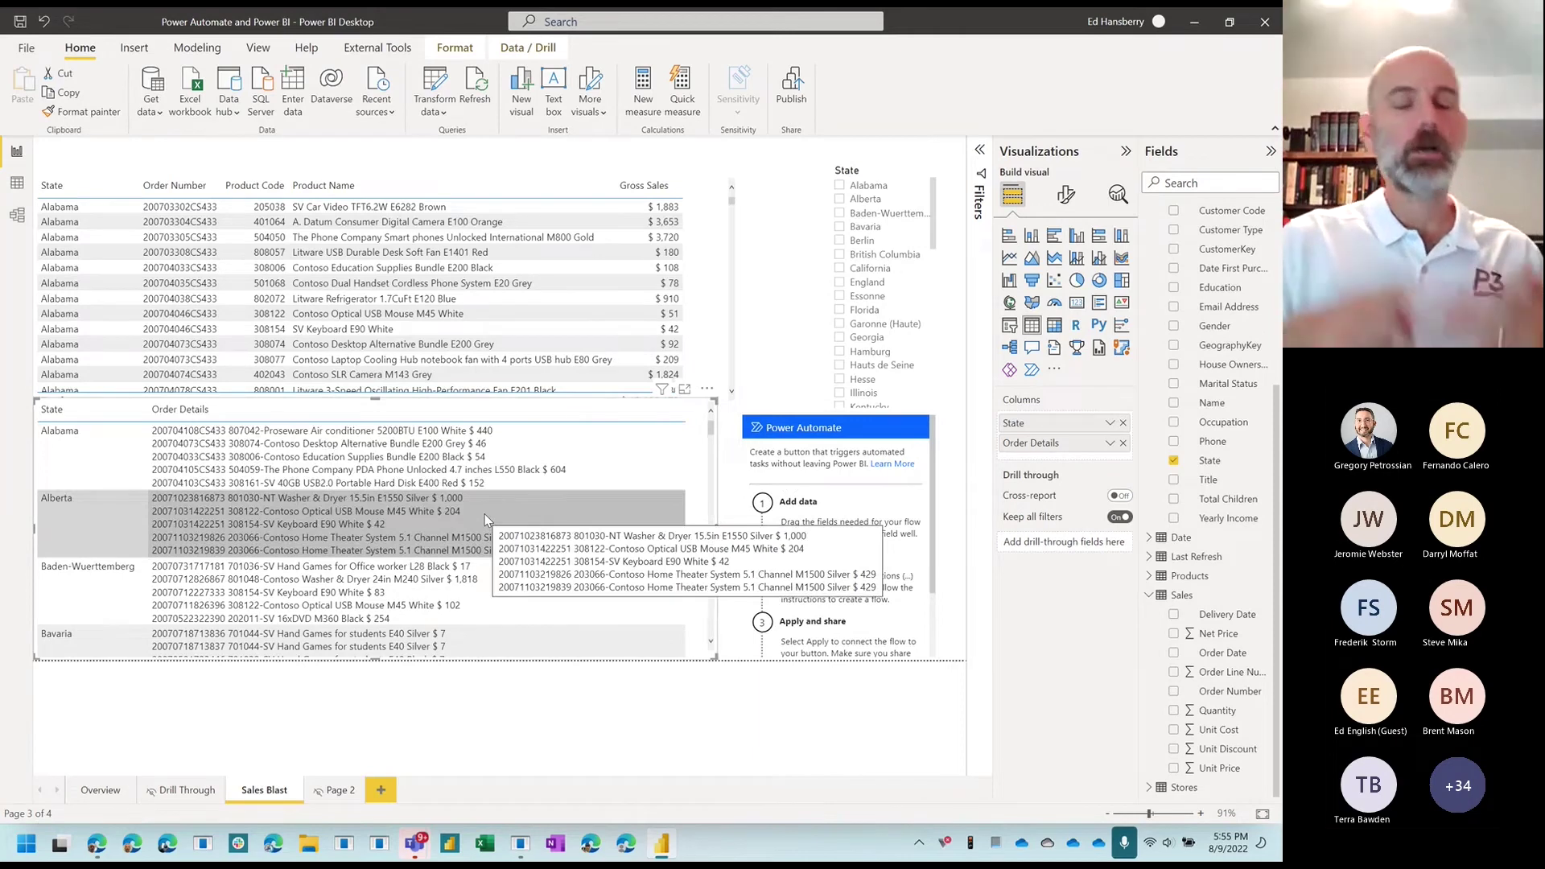
{"action": "left_click", "coordinate": [814, 492]}
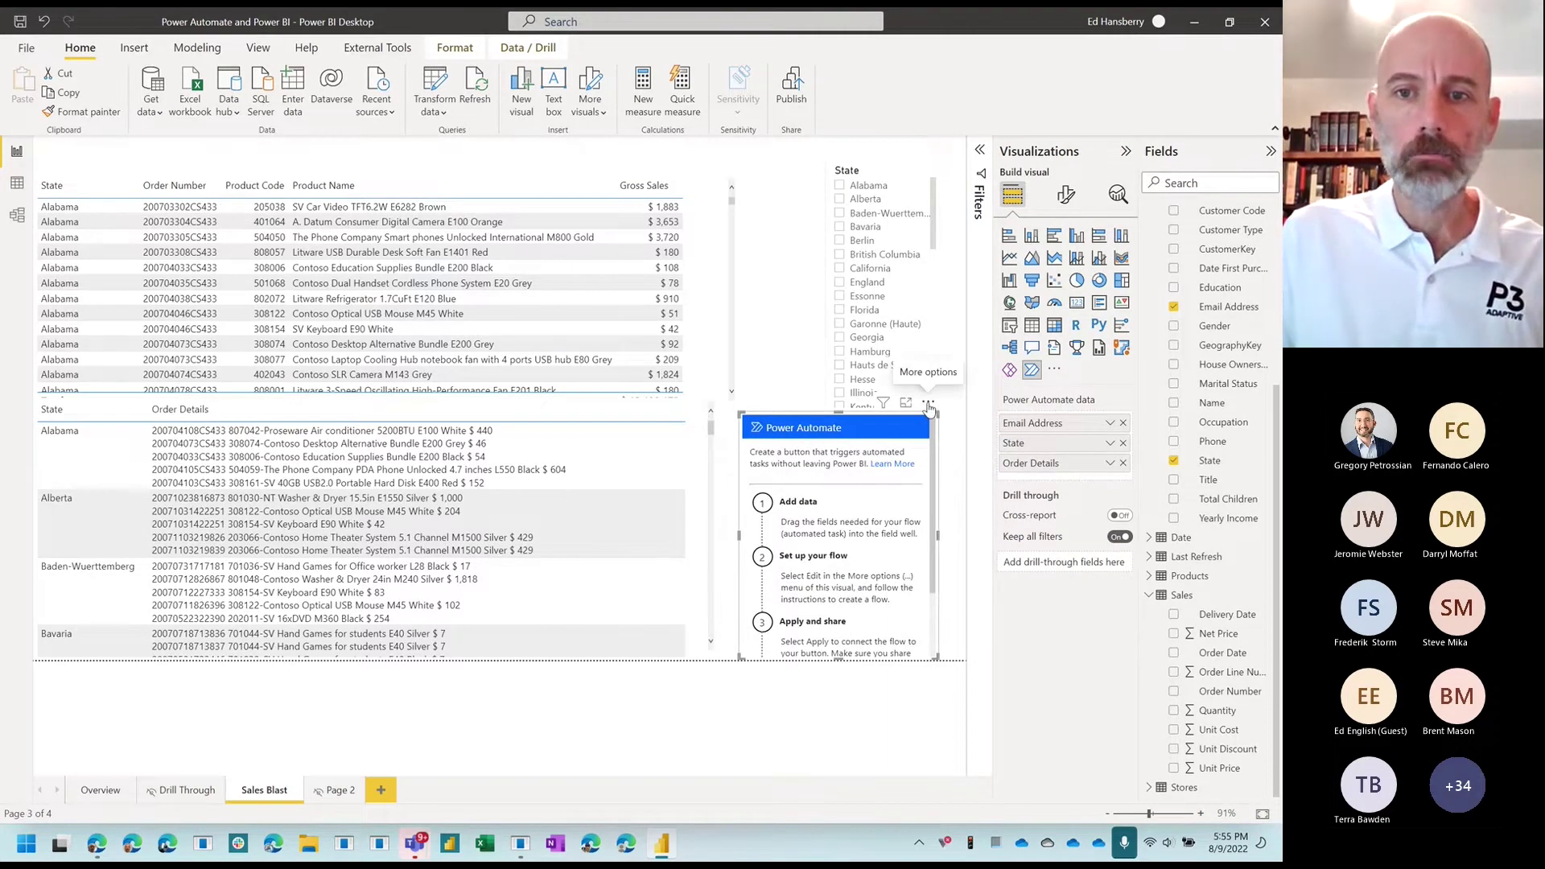
Step: Edit the Power Automate visual, hide the side panes, and create a new instant cloud flow
{"action": "left_click", "coordinate": [929, 408]}
{"action": "left_click", "coordinate": [942, 422]}
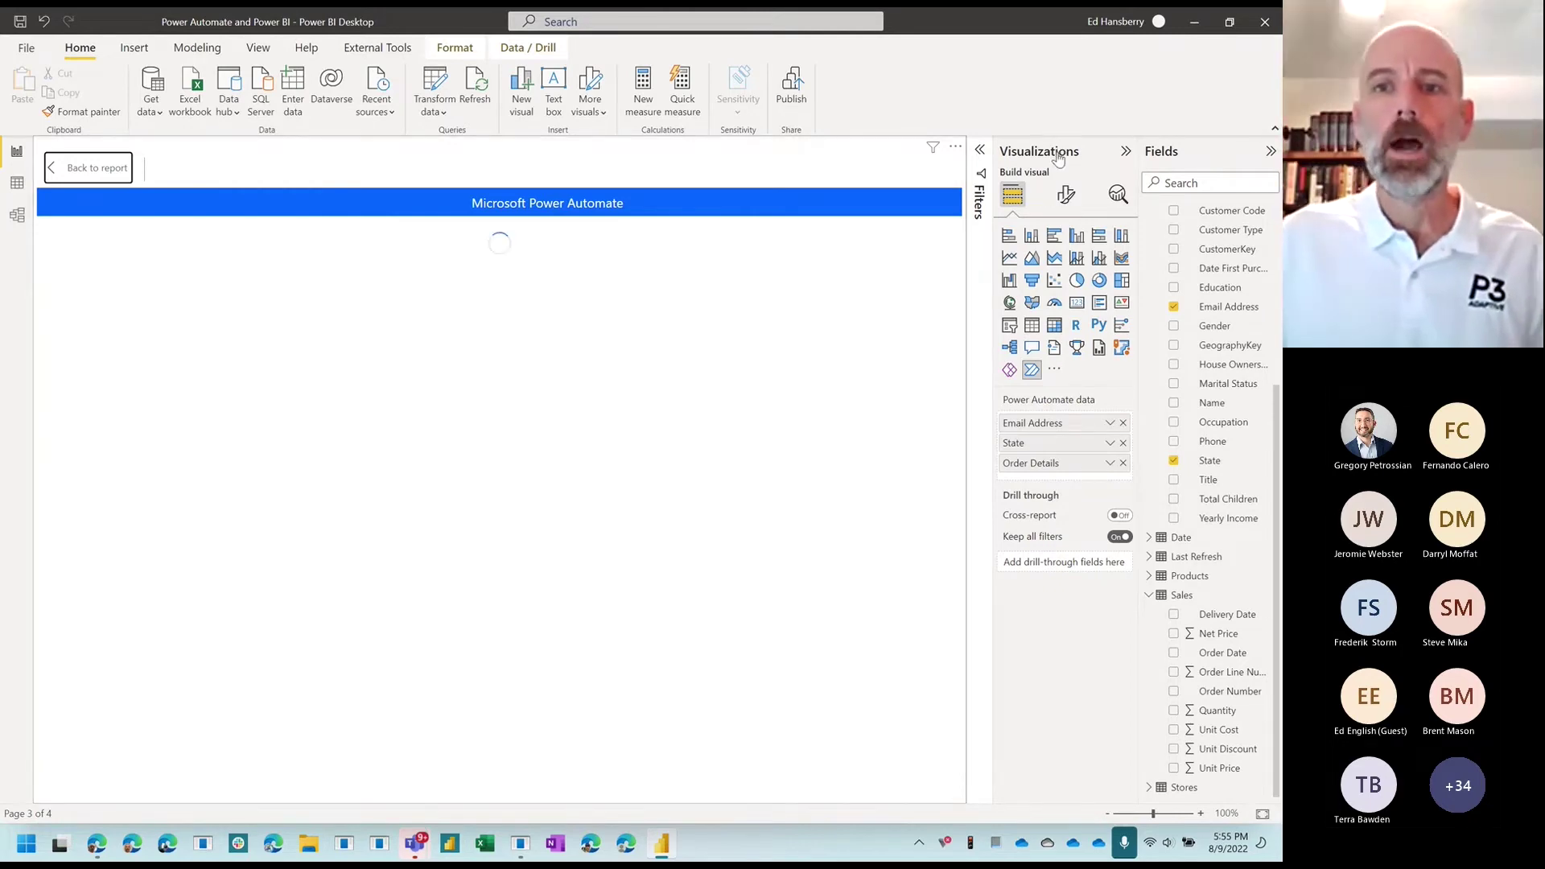
{"action": "left_click", "coordinate": [1125, 150]}
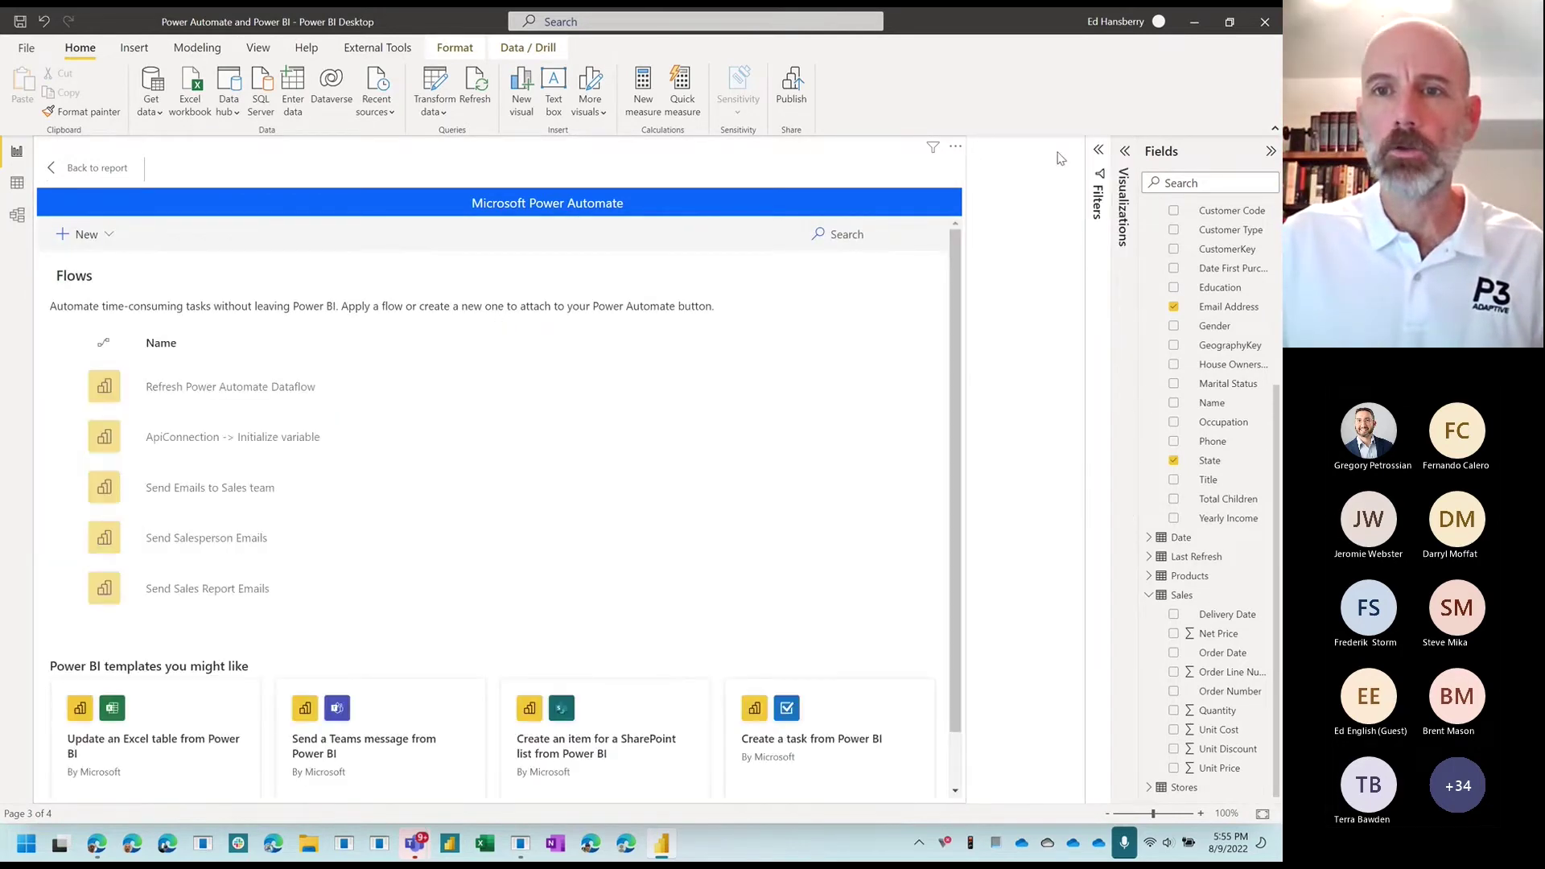
{"action": "left_click", "coordinate": [1183, 153]}
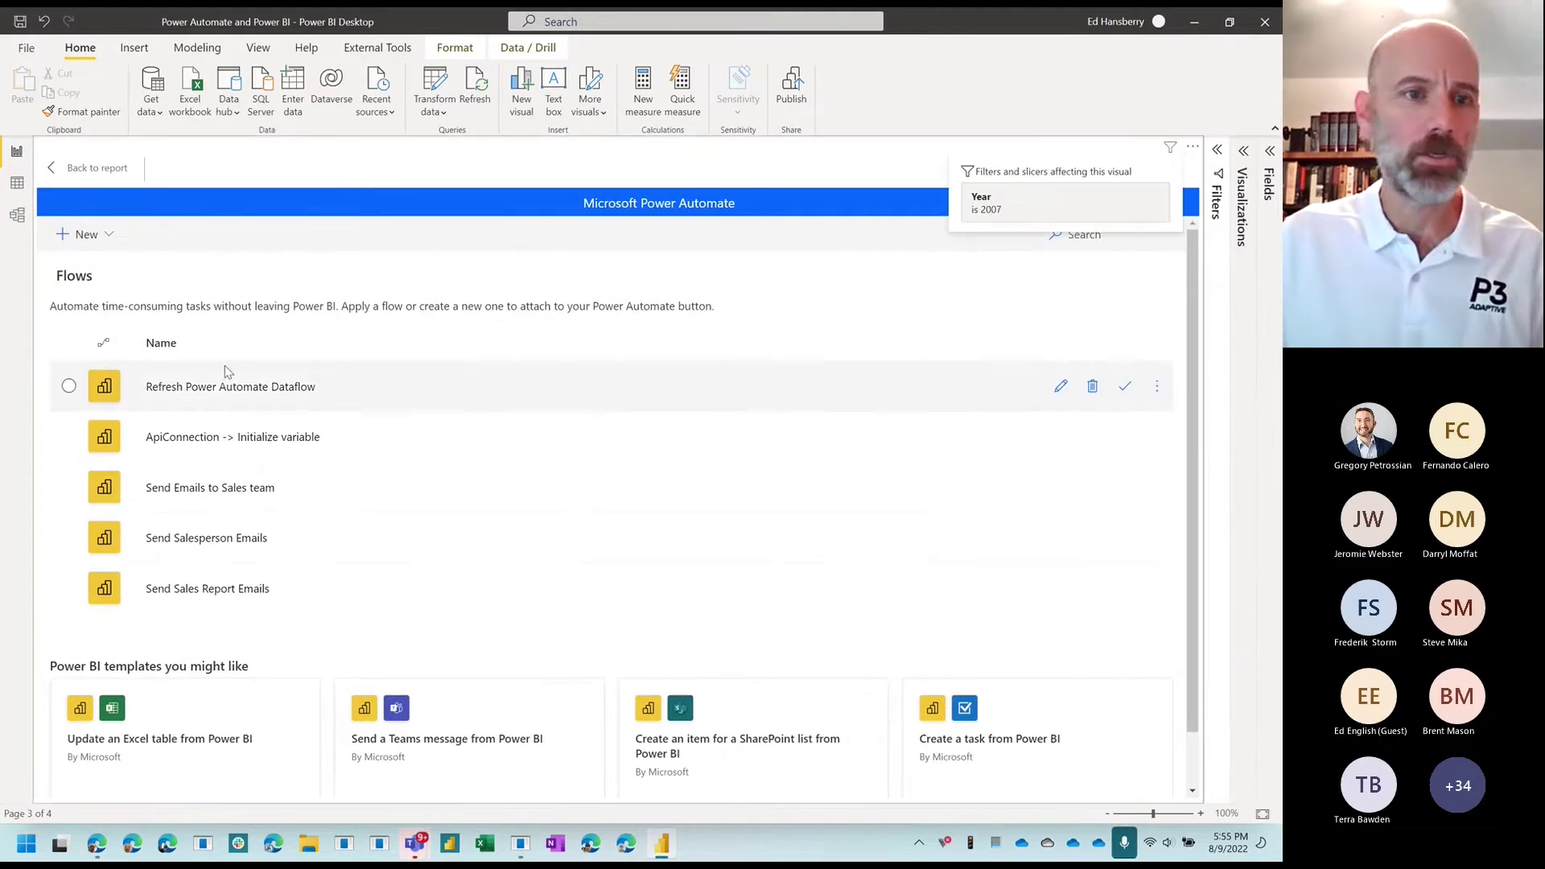
{"action": "left_click", "coordinate": [86, 234]}
{"action": "left_click", "coordinate": [95, 325]}
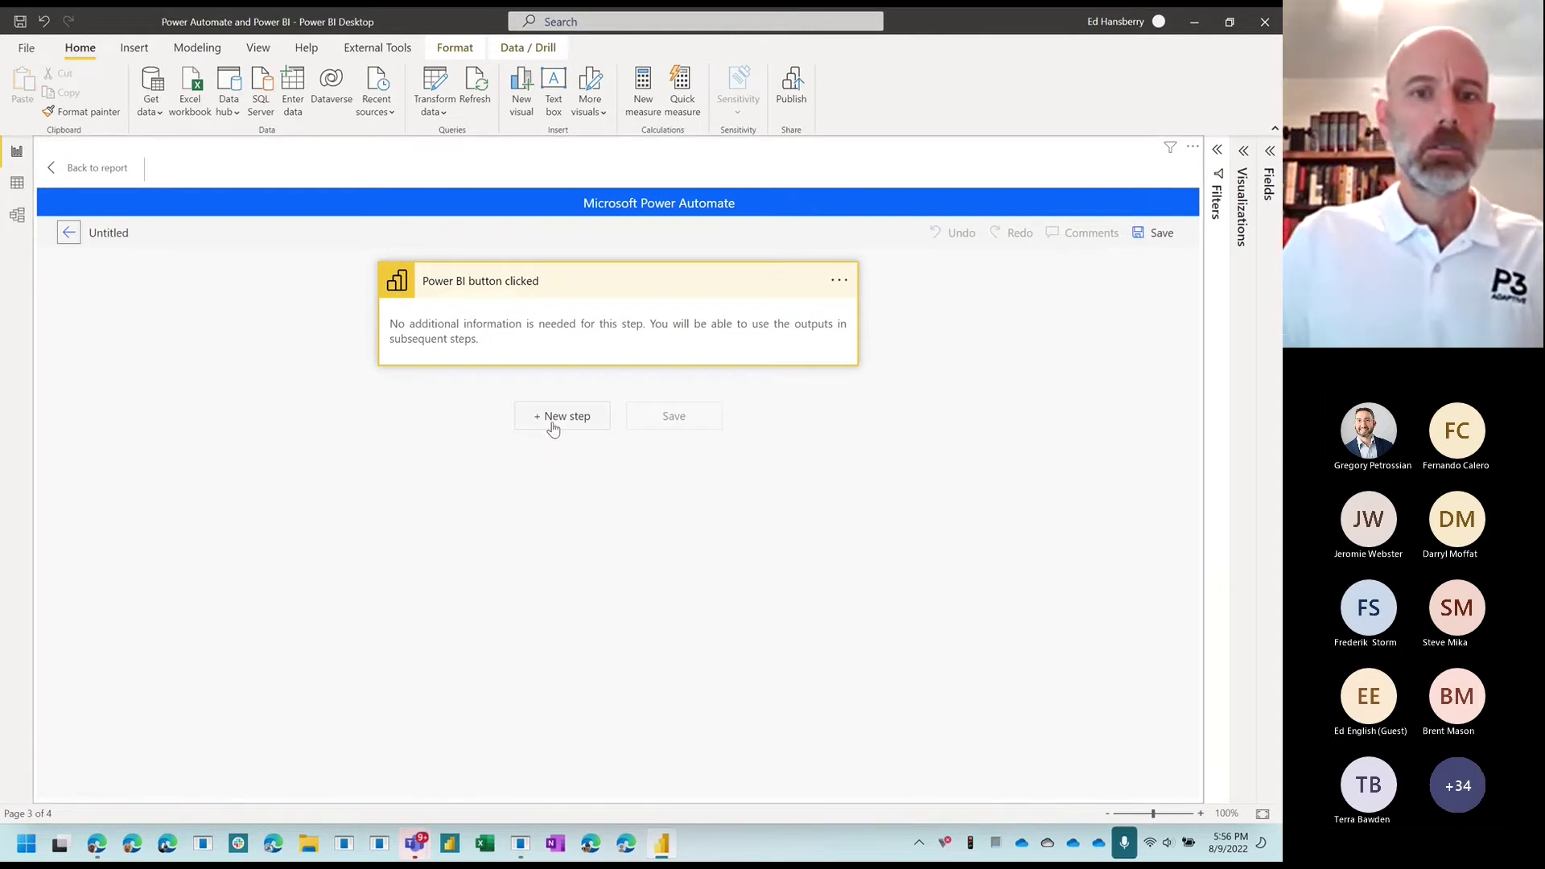
Step: Add a Send an email (V2) action after the Power BI button trigger
{"action": "left_click", "coordinate": [552, 424]}
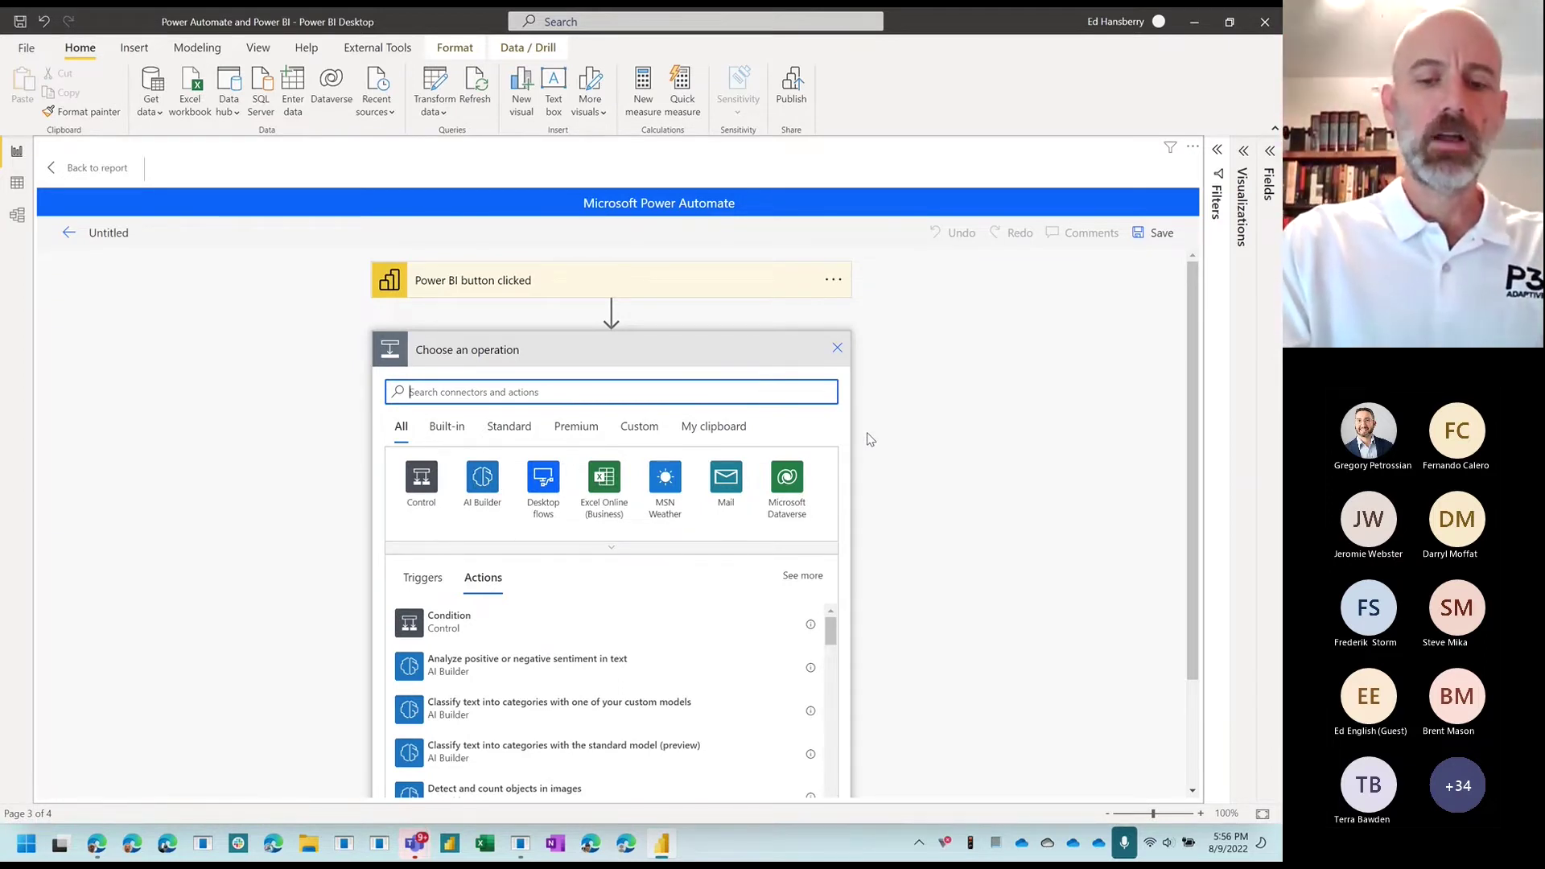
{"action": "type", "text": "email"}
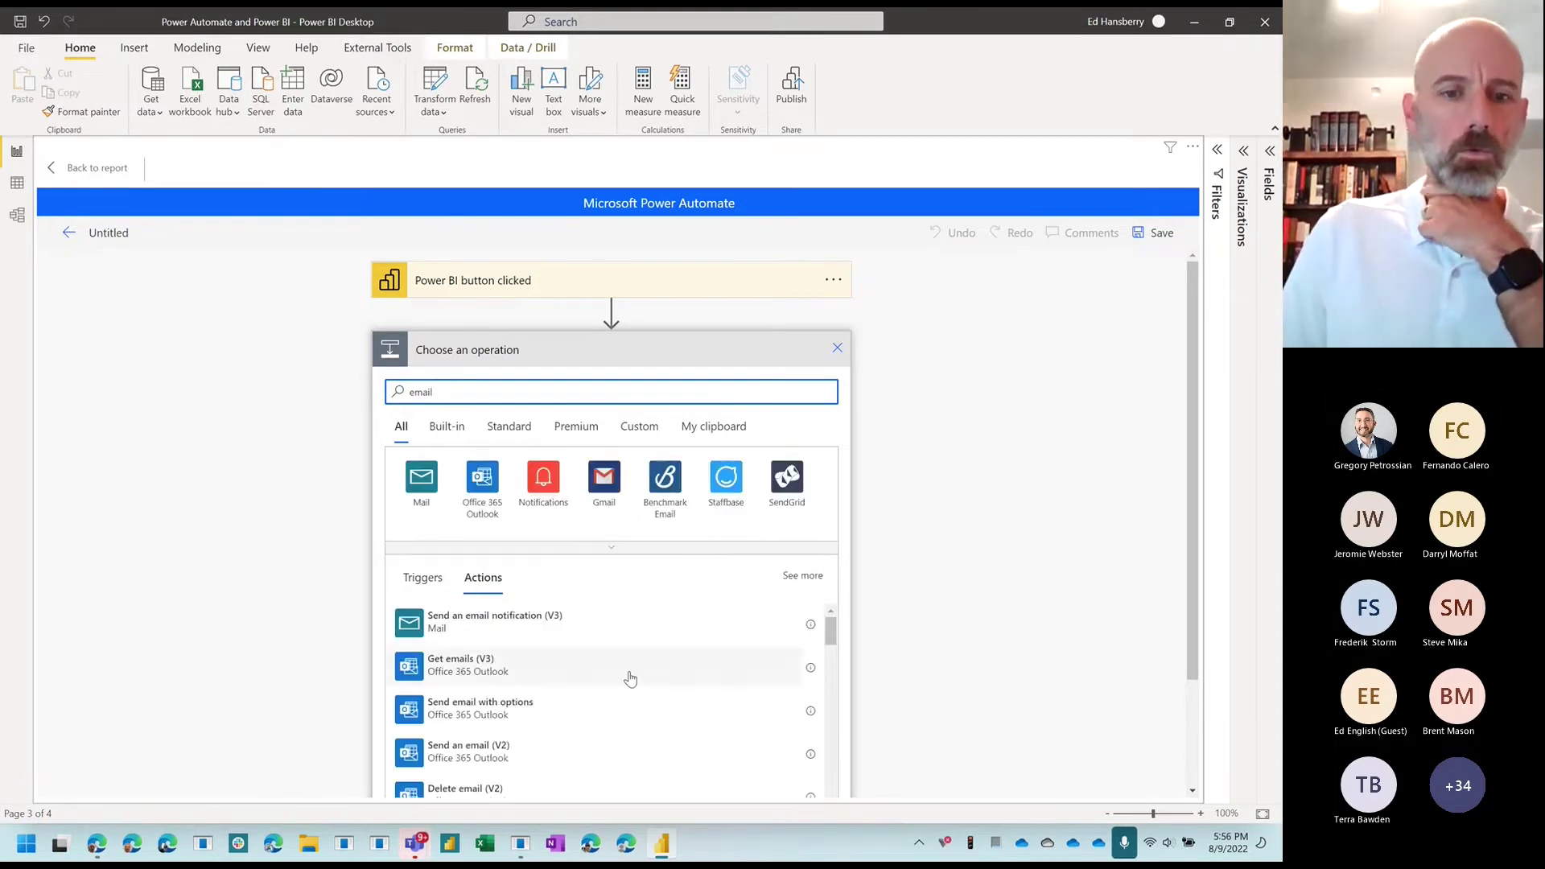
{"action": "scroll", "coordinate": [568, 680], "scroll_direction": "down", "scroll_amount": 1}
{"action": "scroll", "coordinate": [866, 573], "scroll_direction": "down", "scroll_amount": 2}
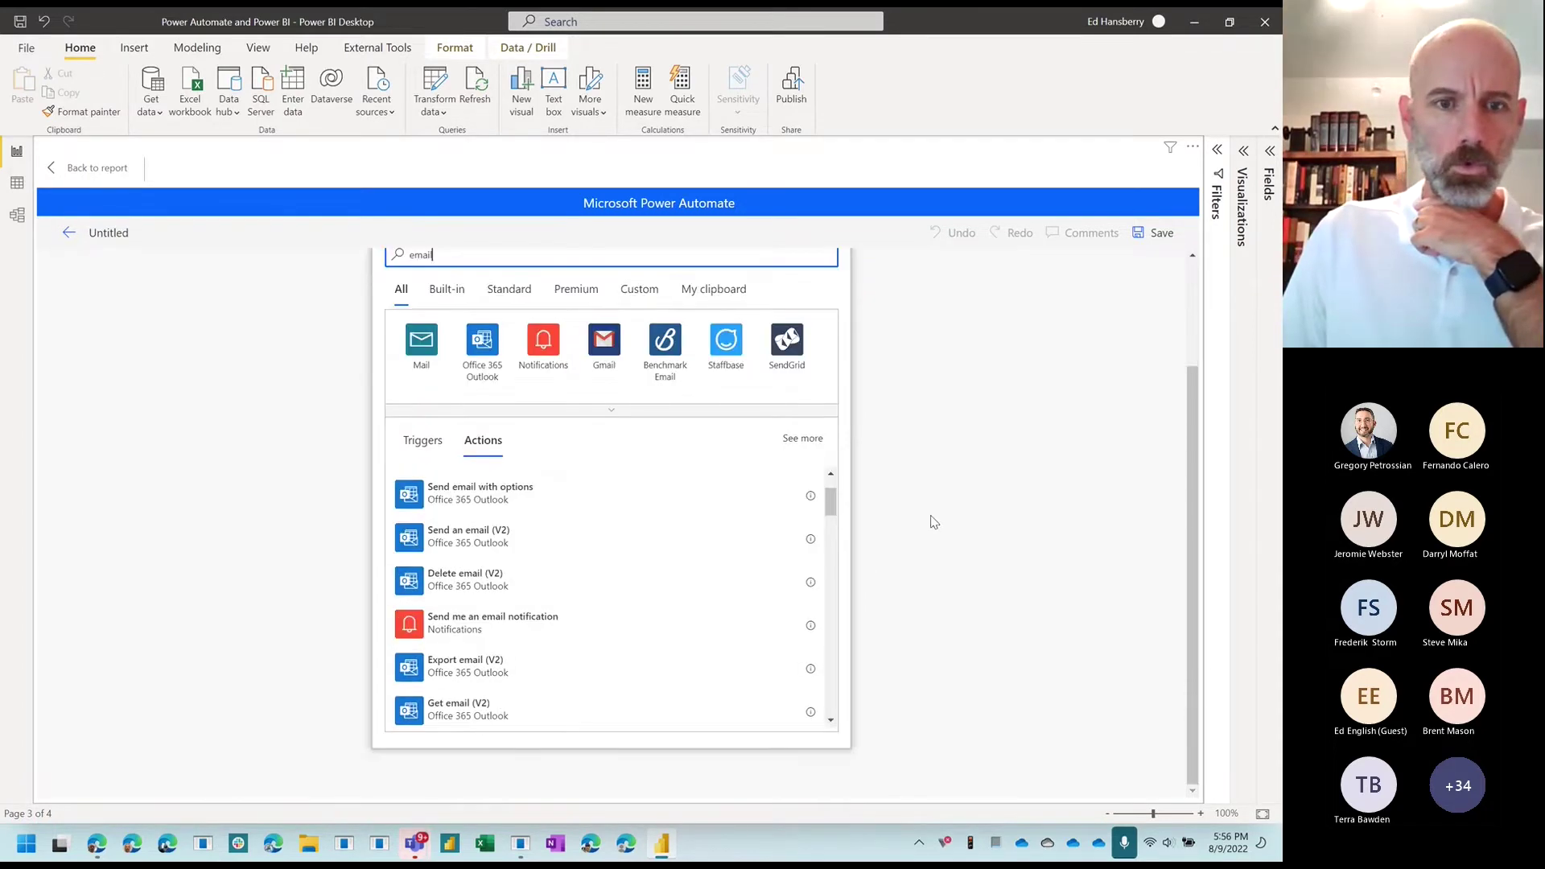
{"action": "scroll", "coordinate": [523, 608], "scroll_direction": "up", "scroll_amount": 1}
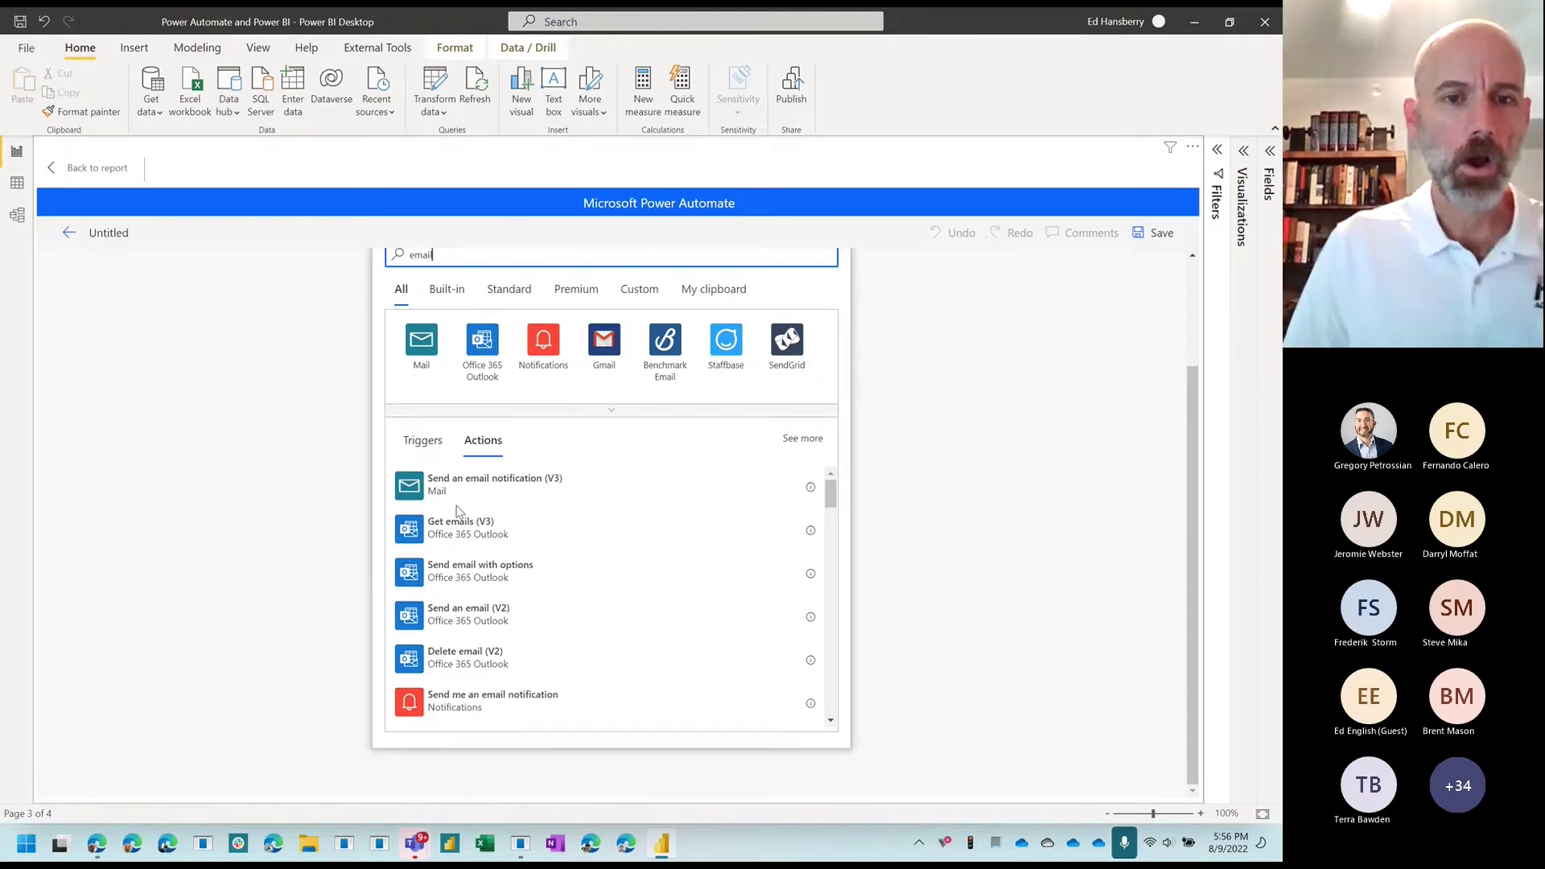
{"action": "scroll", "coordinate": [467, 531], "scroll_direction": "down", "scroll_amount": 1}
{"action": "scroll", "coordinate": [472, 553], "scroll_direction": "down", "scroll_amount": 4}
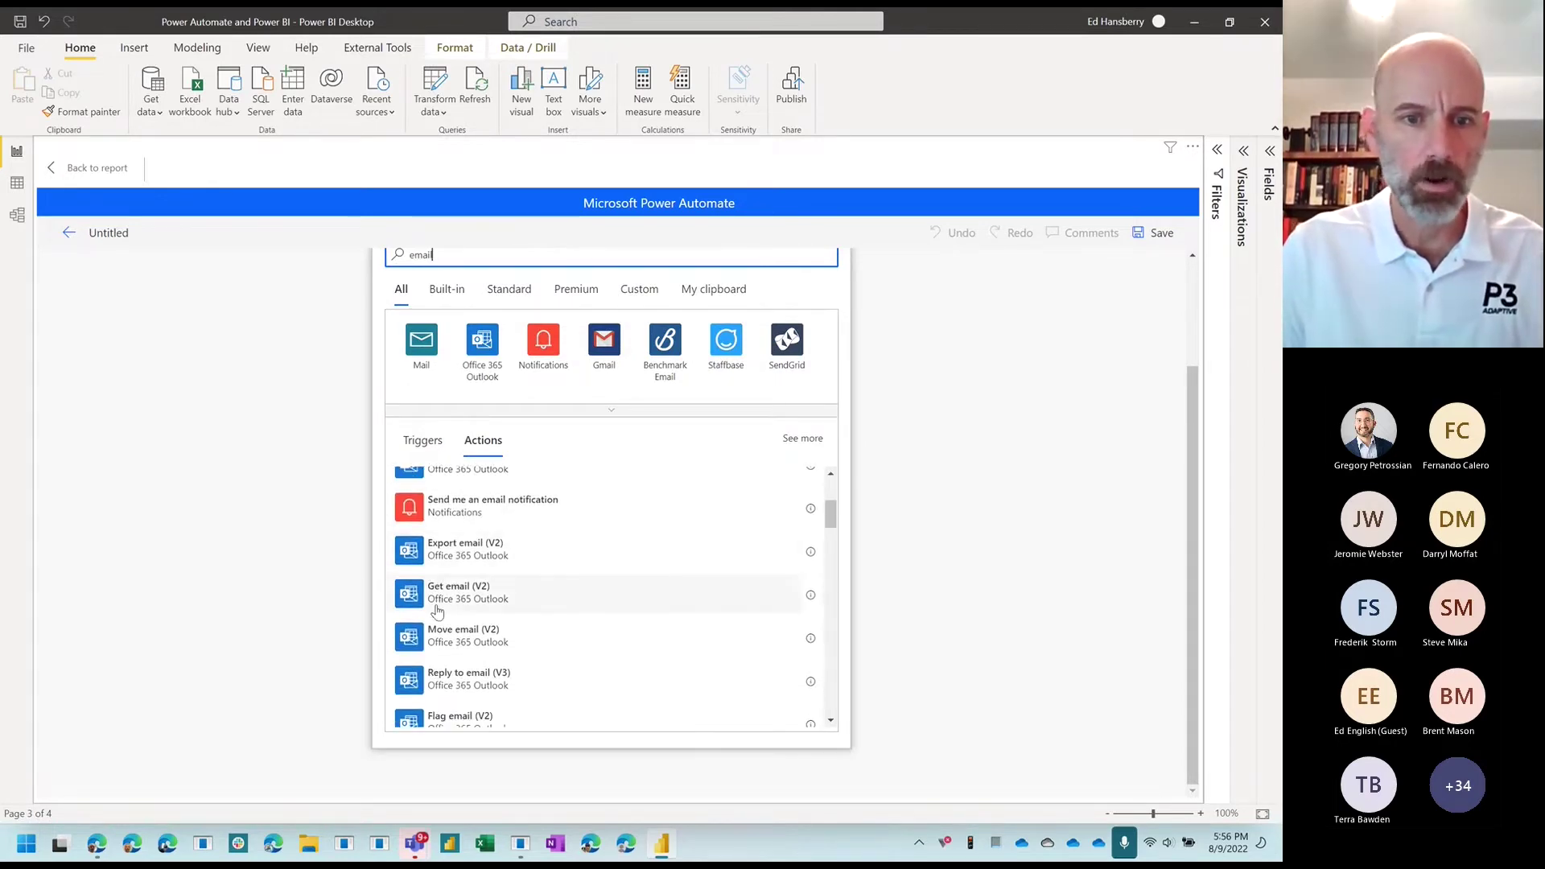
{"action": "scroll", "coordinate": [573, 592], "scroll_direction": "up", "scroll_amount": 2}
{"action": "scroll", "coordinate": [573, 592], "scroll_direction": "up", "scroll_amount": 3}
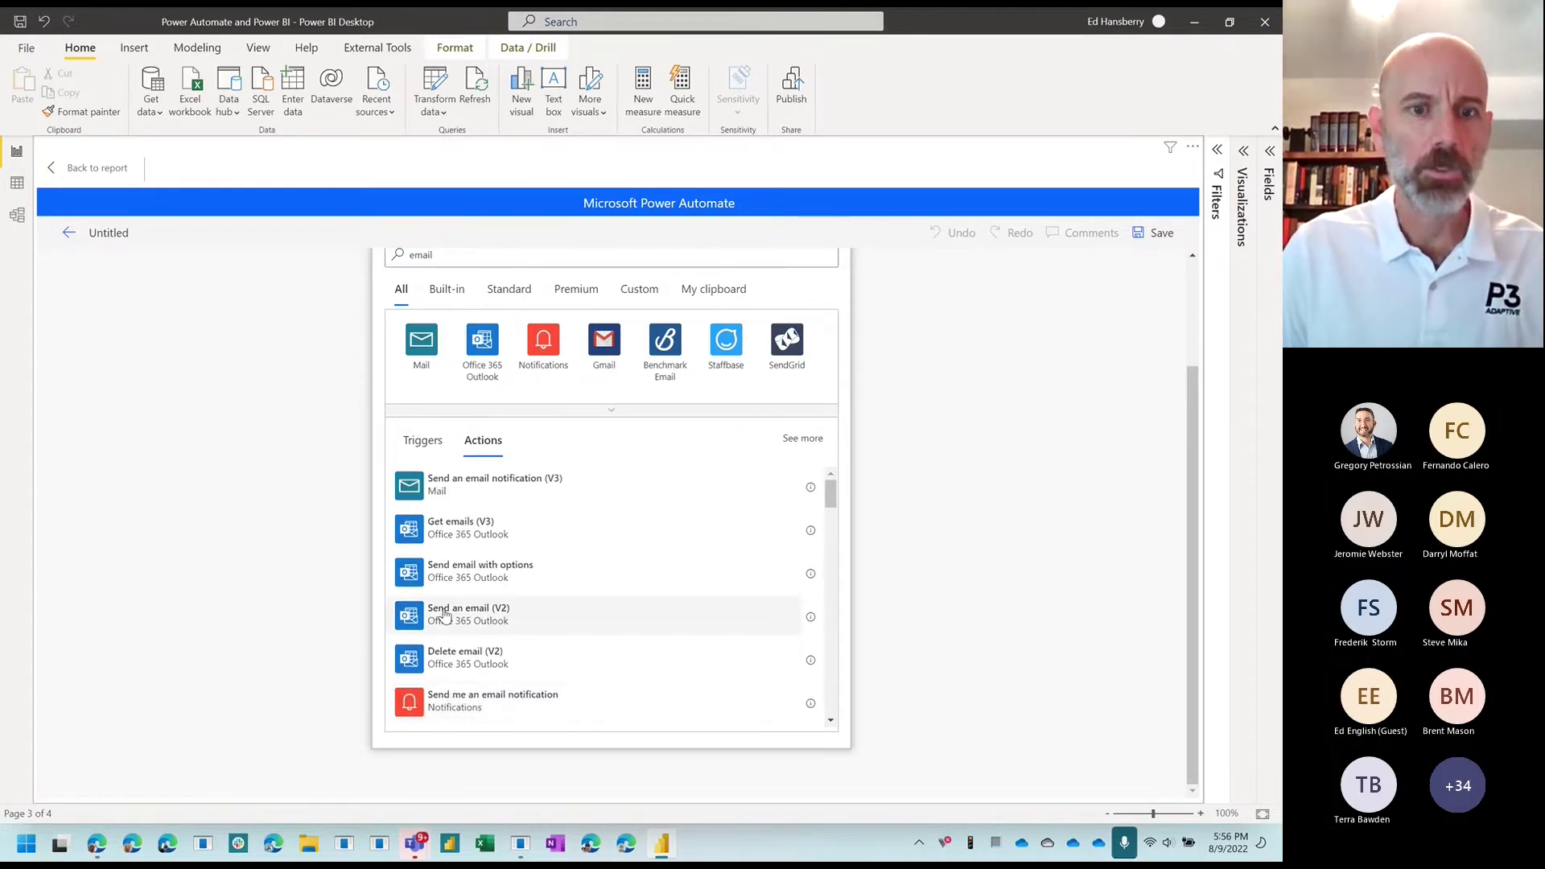
{"action": "left_click", "coordinate": [445, 615]}
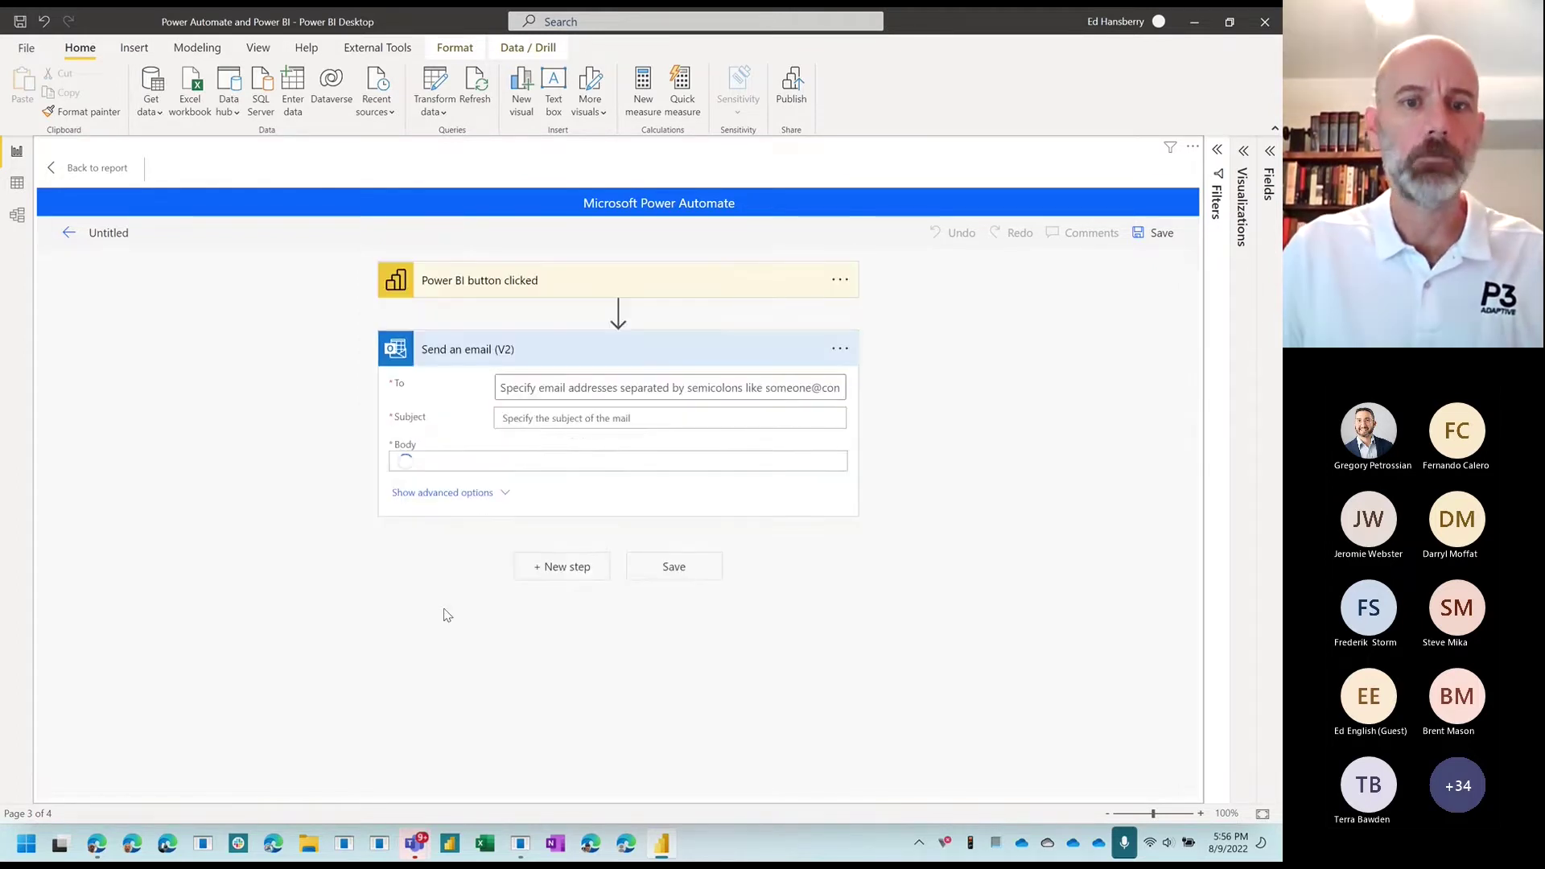
Step: Set the email's To recipient to the Power BI data Email Address
{"action": "left_click", "coordinate": [732, 394]}
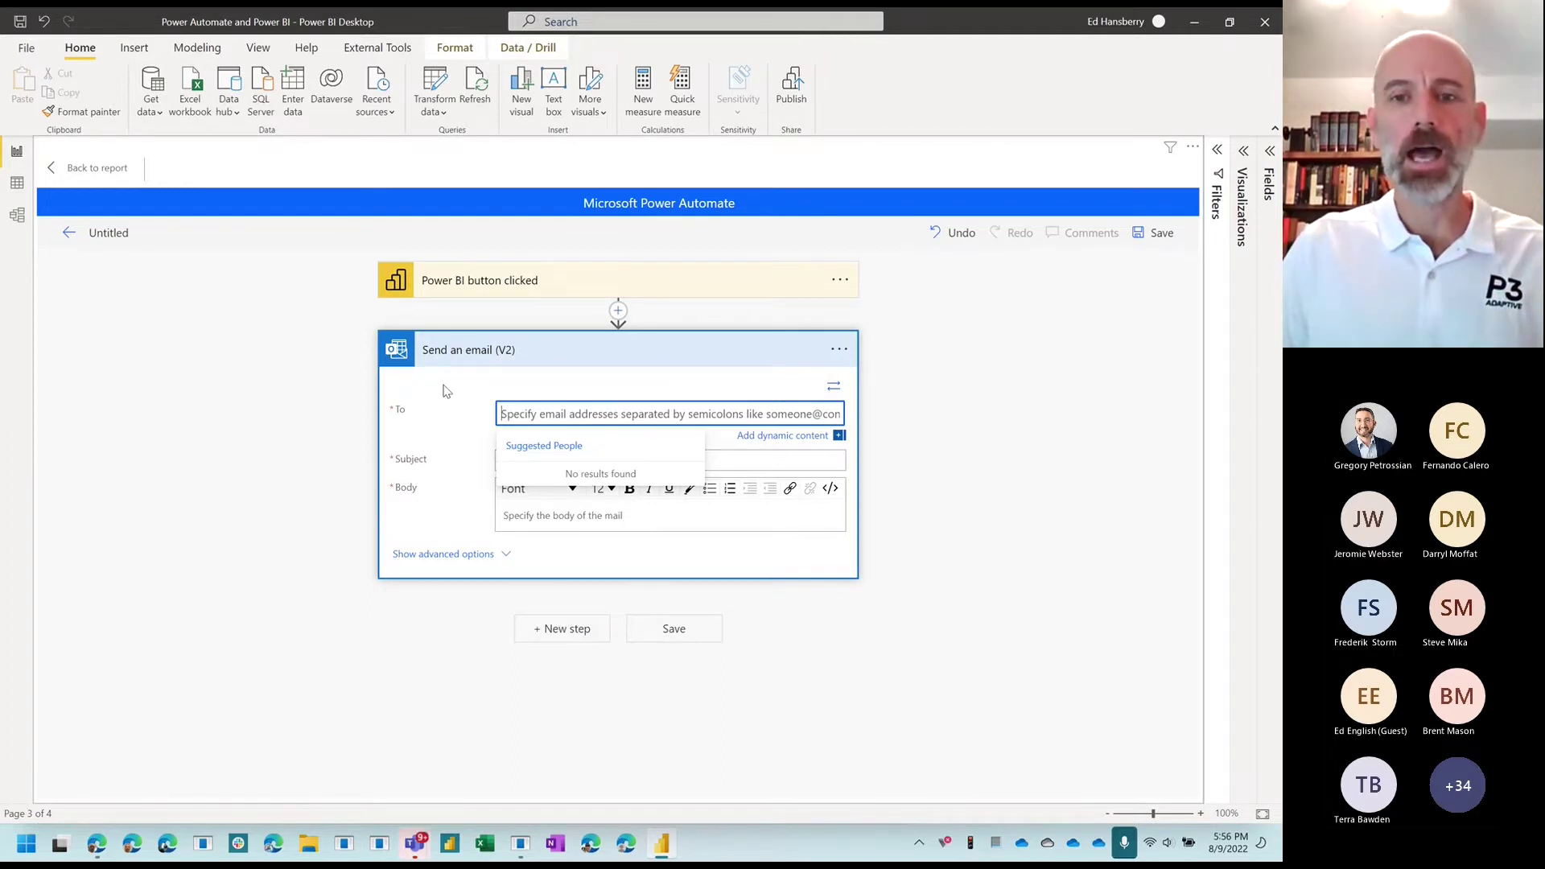
{"action": "left_click", "coordinate": [763, 438]}
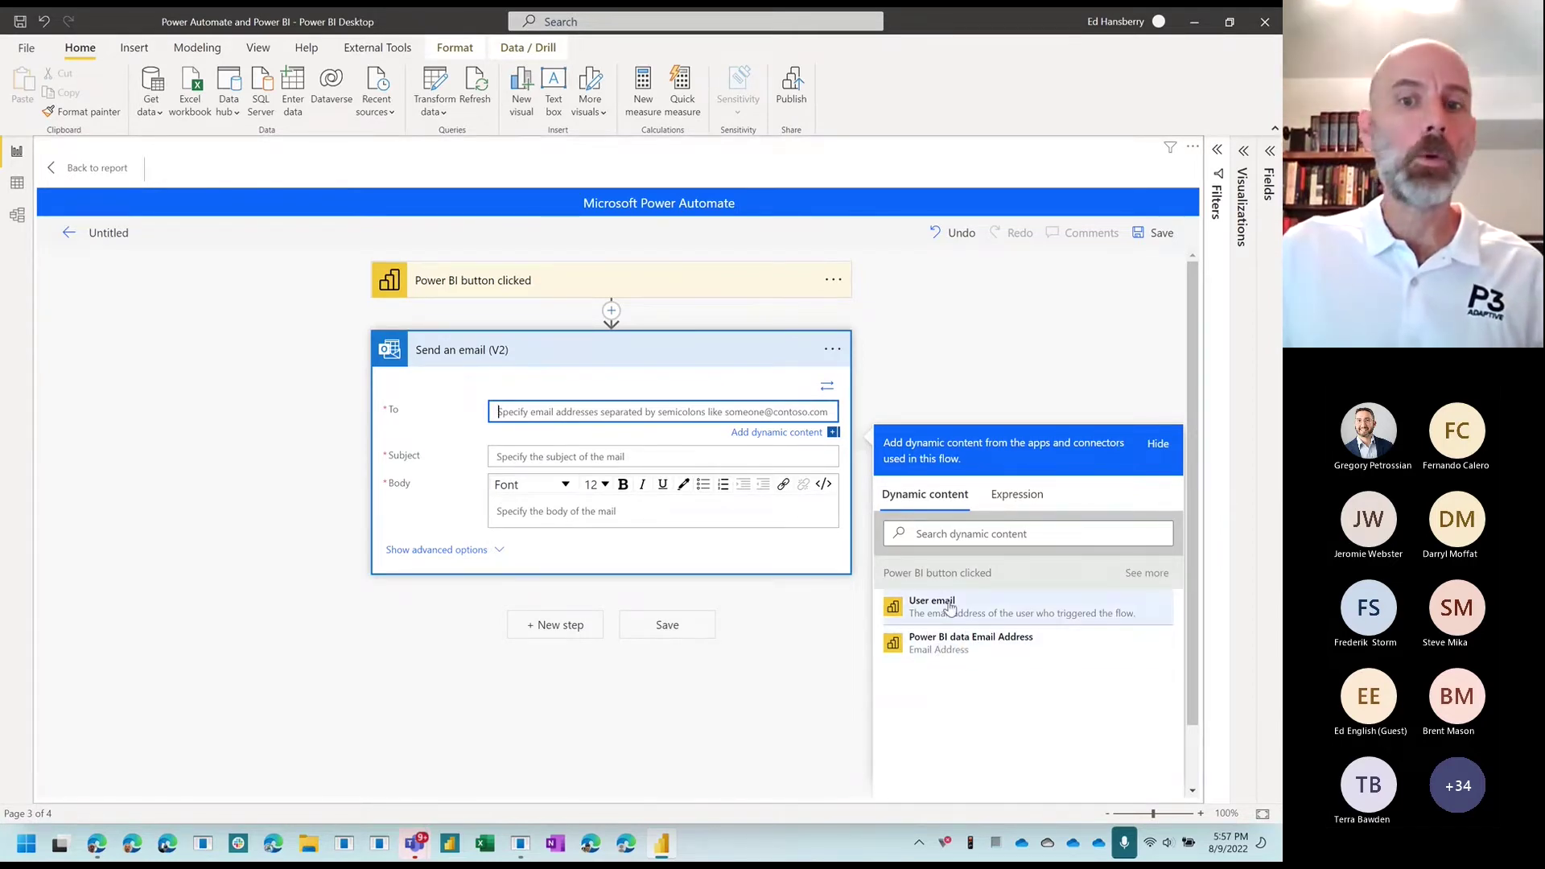
{"action": "left_click", "coordinate": [951, 642]}
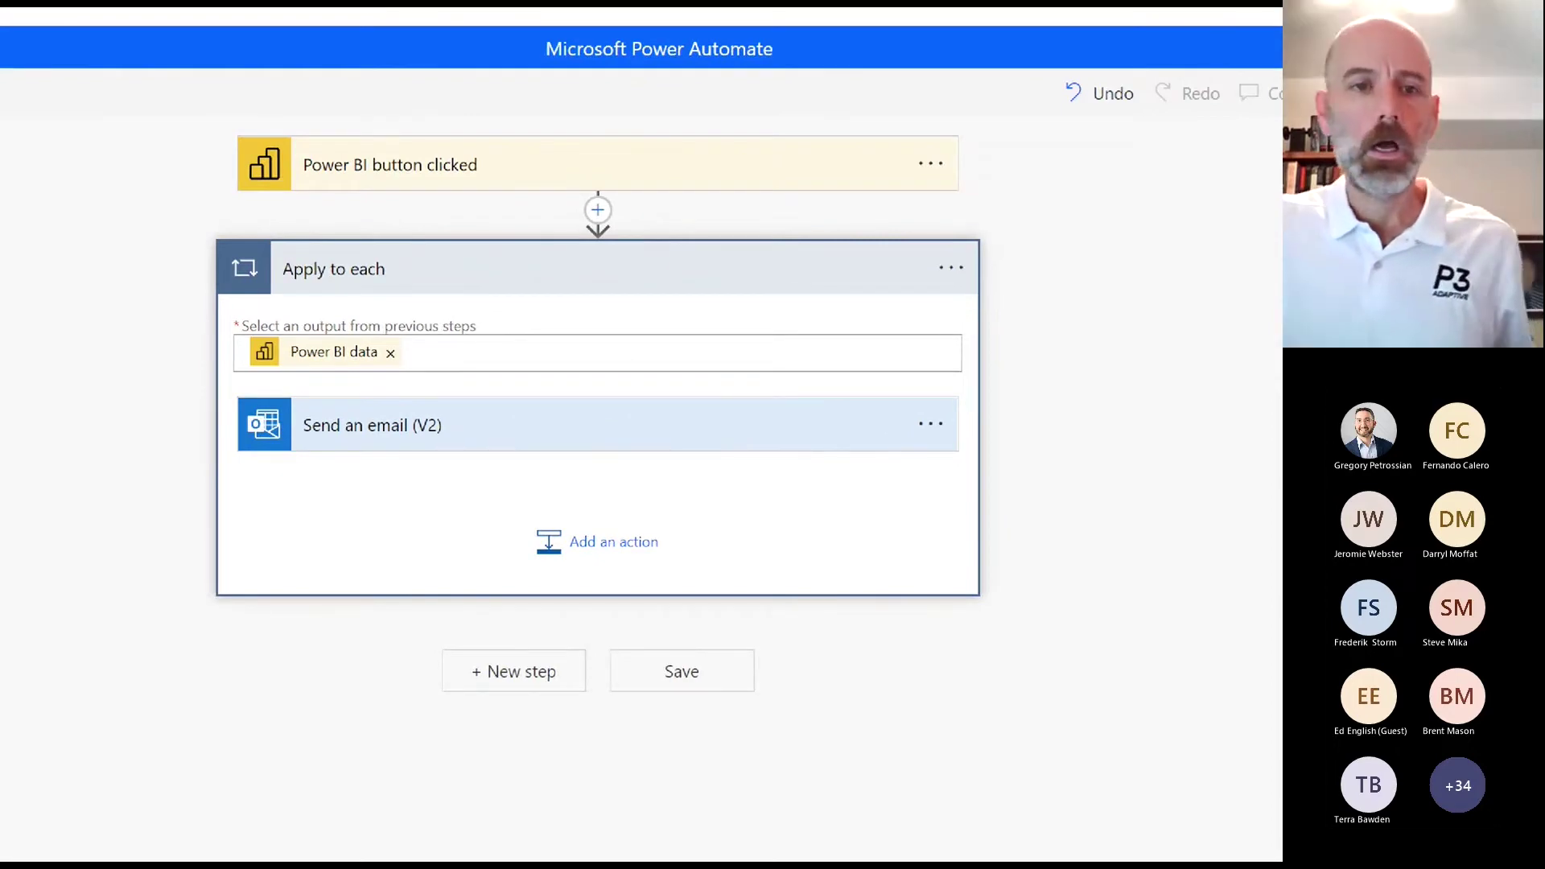
{"action": "mouse_move", "coordinate": [951, 386]}
{"action": "left_mouse_down"}
{"action": "mouse_move", "coordinate": [452, 375]}
{"action": "mouse_move", "coordinate": [225, 471]}
{"action": "mouse_move", "coordinate": [679, 484]}
{"action": "mouse_move", "coordinate": [960, 400]}
{"action": "left_mouse_up"}
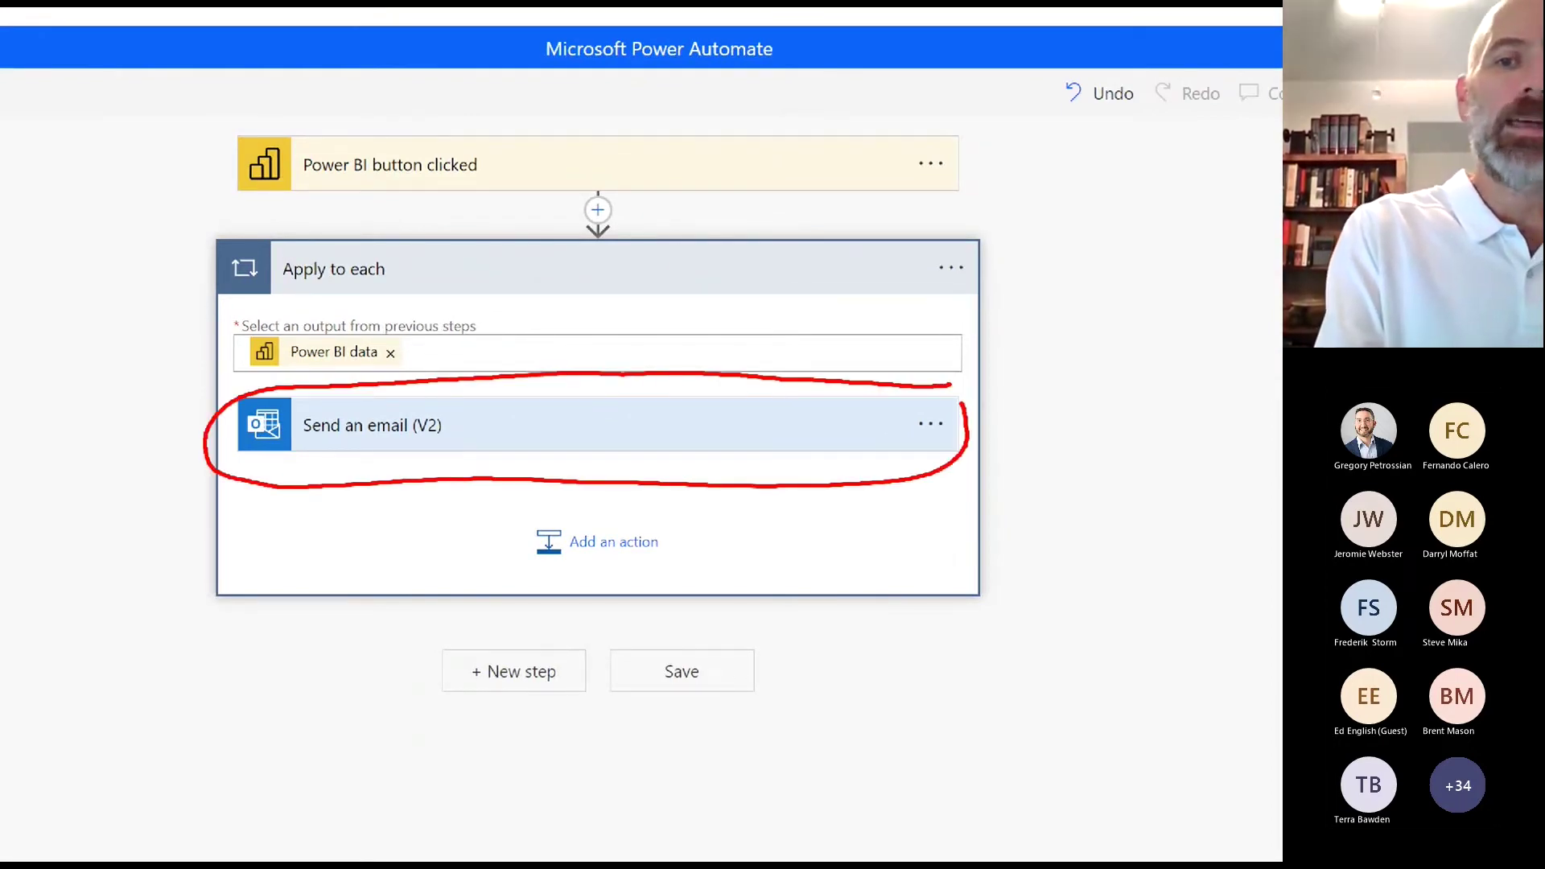
{"action": "left_click_drag", "start_coordinate": [274, 290], "coordinate": [389, 286]}
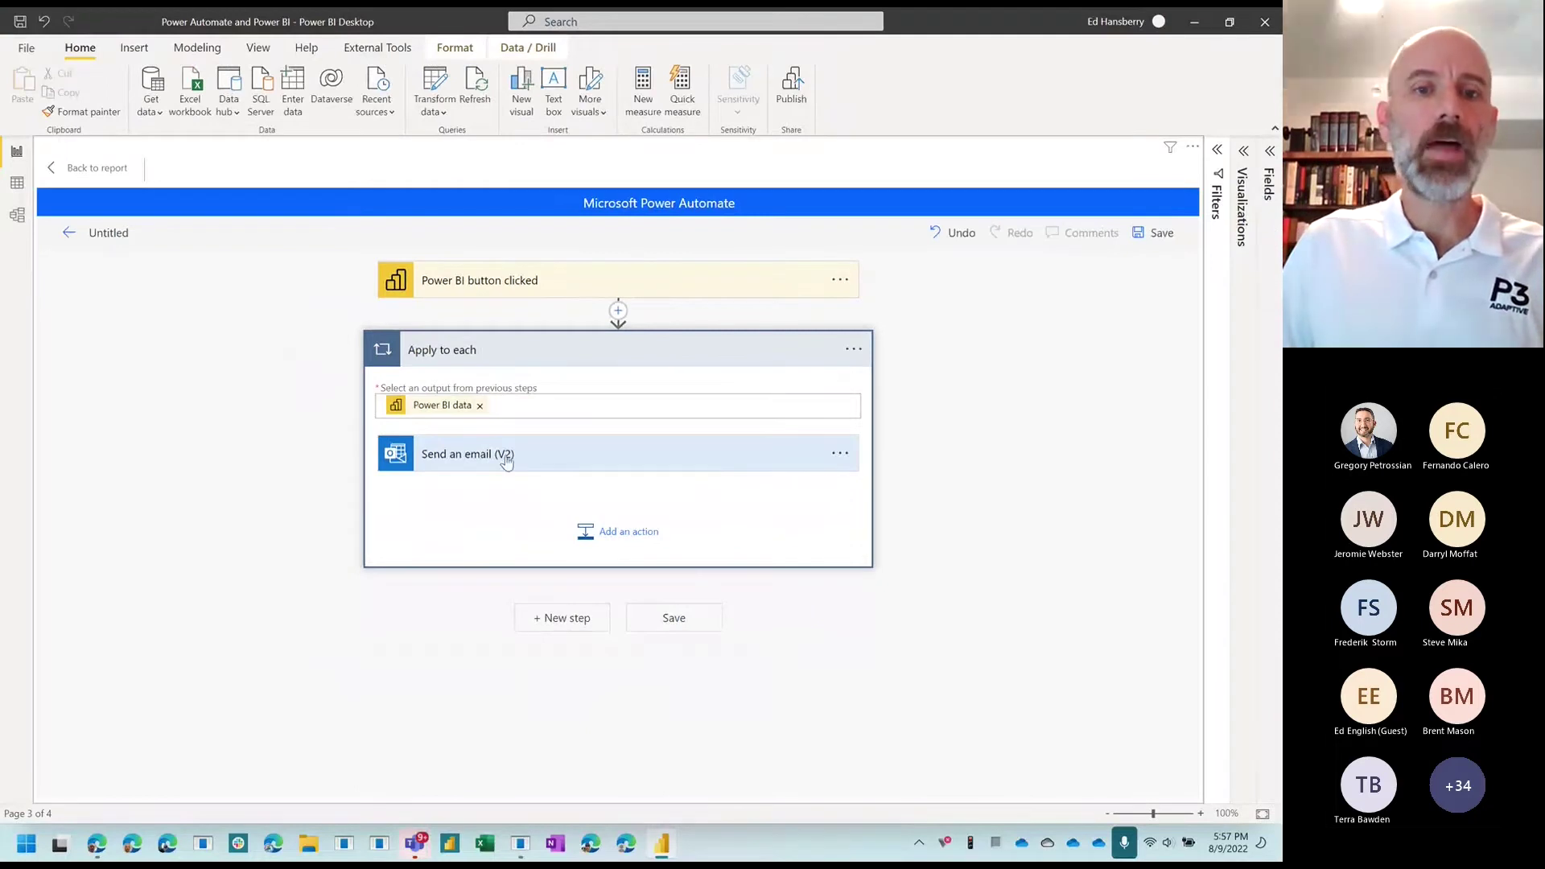
Step: Set the email subject to 'Here are your sales for' followed by the State value
{"action": "left_click", "coordinate": [509, 461]}
{"action": "left_click", "coordinate": [650, 560]}
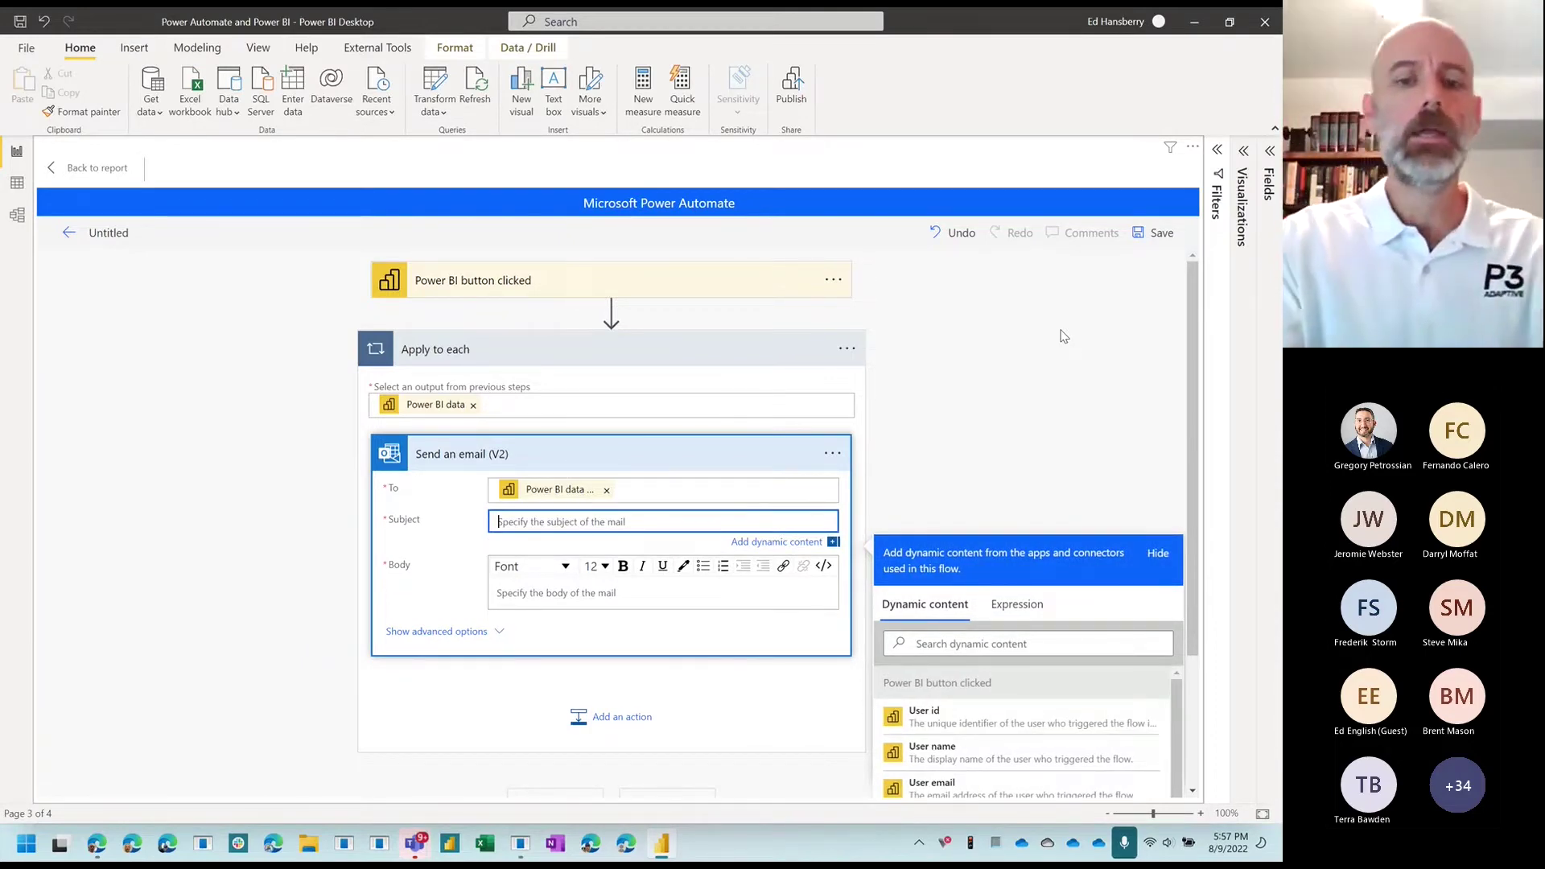
{"action": "type", "text": "Here are yo"}
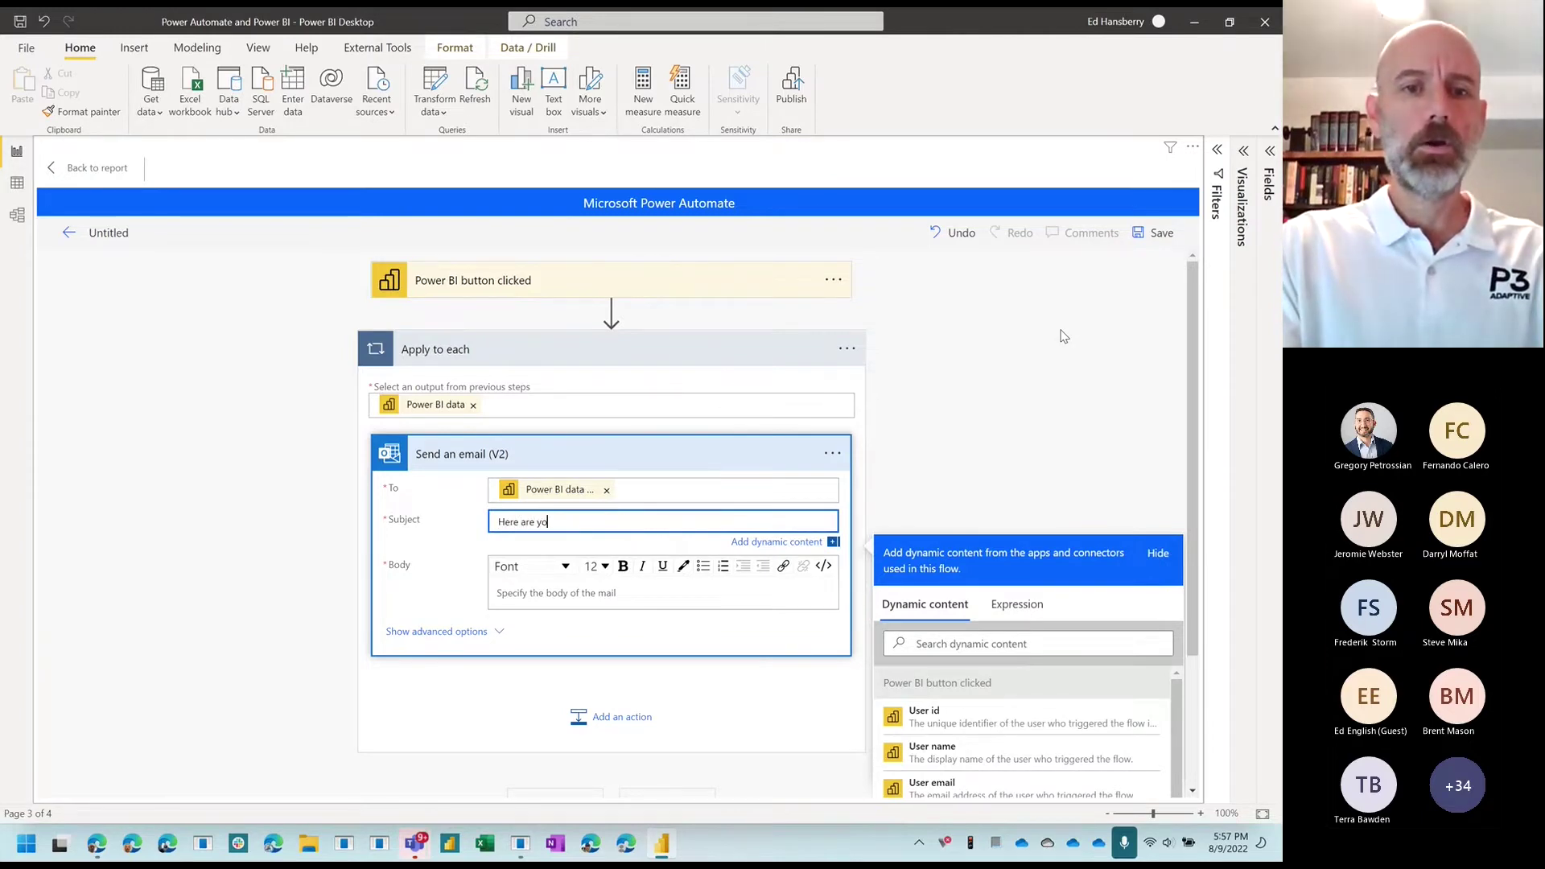
{"action": "type", "text": "ur sales for"}
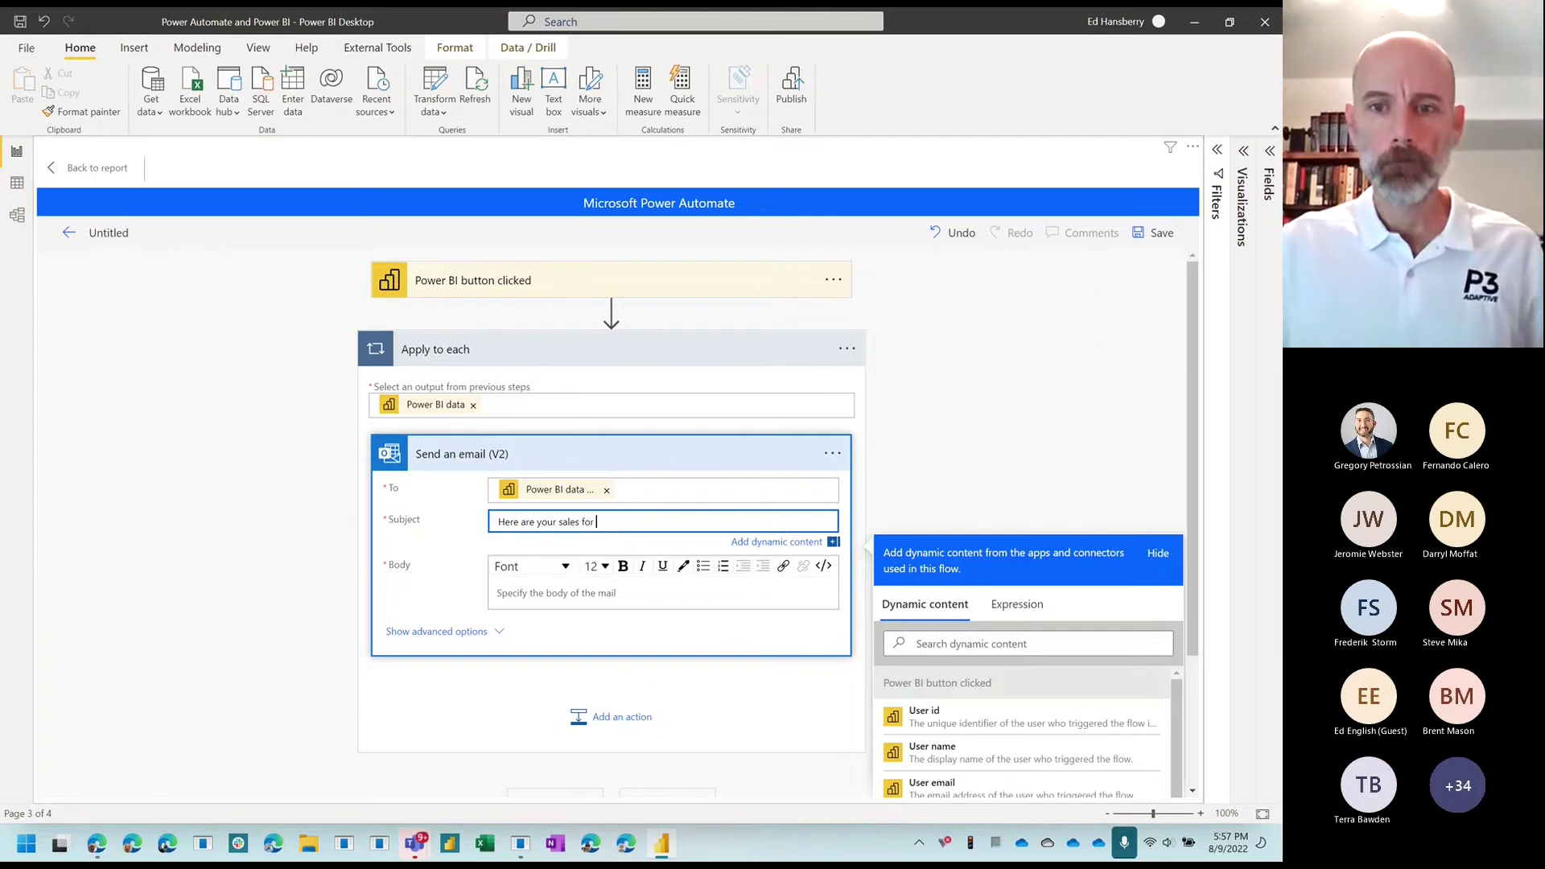
{"action": "scroll", "coordinate": [998, 756], "scroll_direction": "down", "scroll_amount": 3}
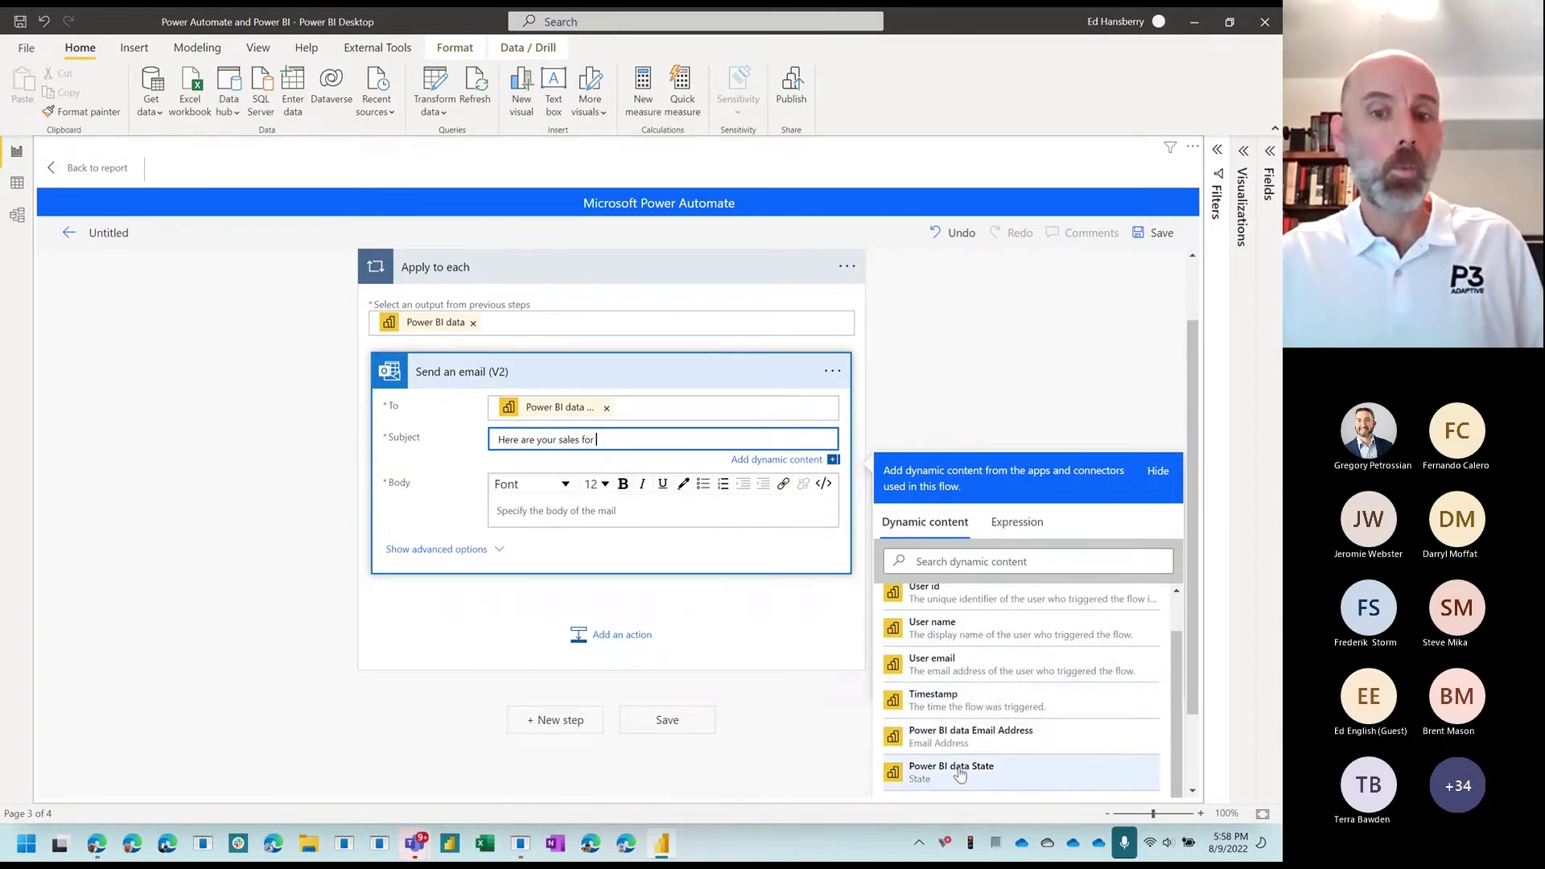
{"action": "left_click", "coordinate": [959, 772]}
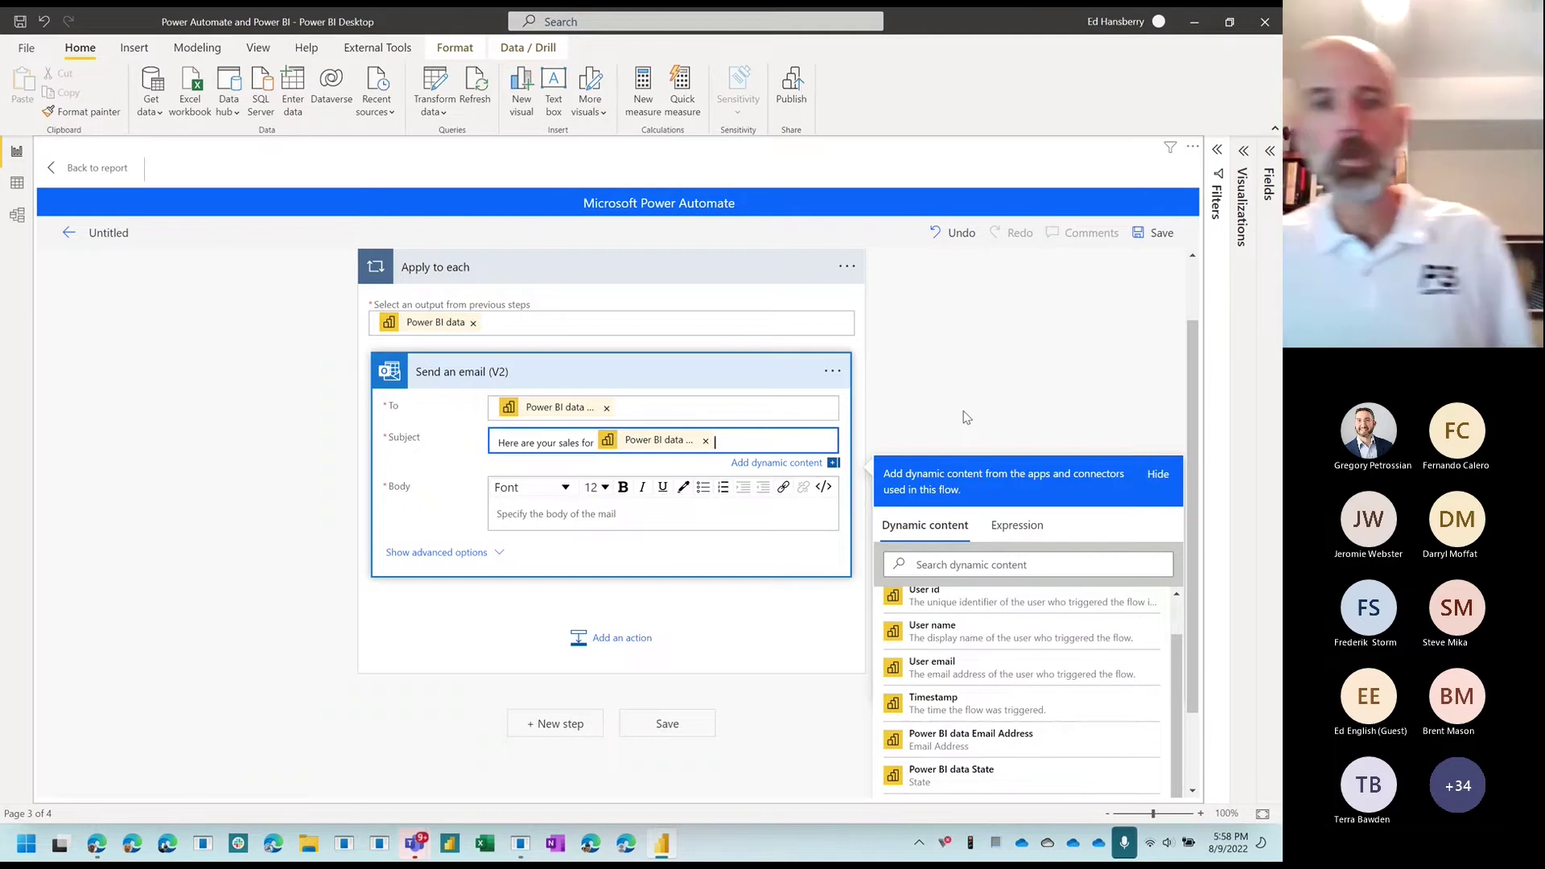
Step: Write the email body 'Here are the top 5 orders for last month.' and start a new line
{"action": "left_click", "coordinate": [547, 511]}
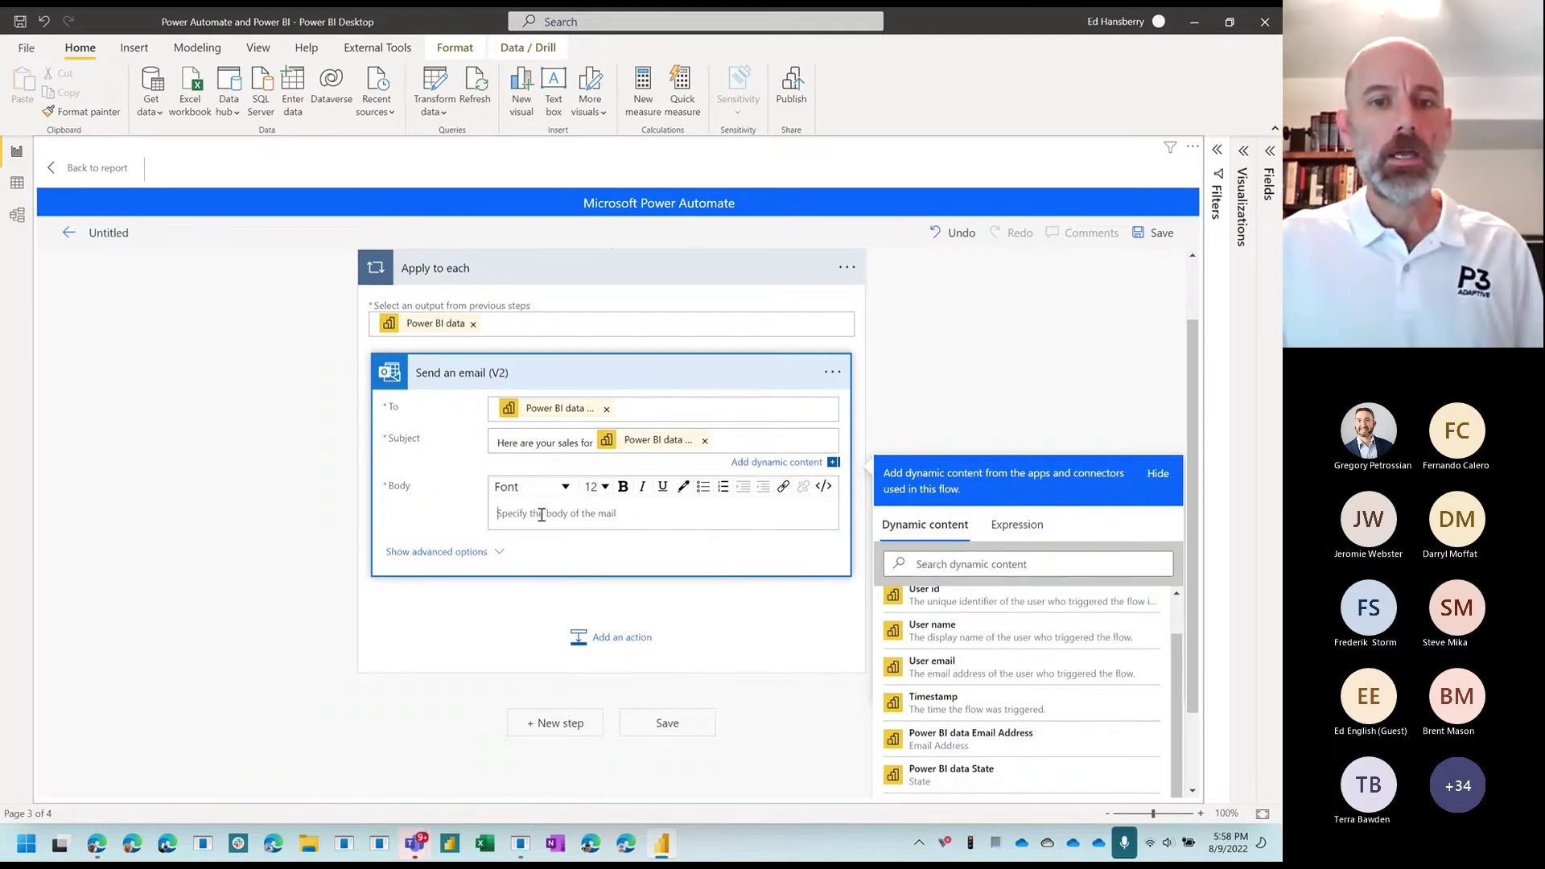
{"action": "type", "text": "Here are the top 5 or"}
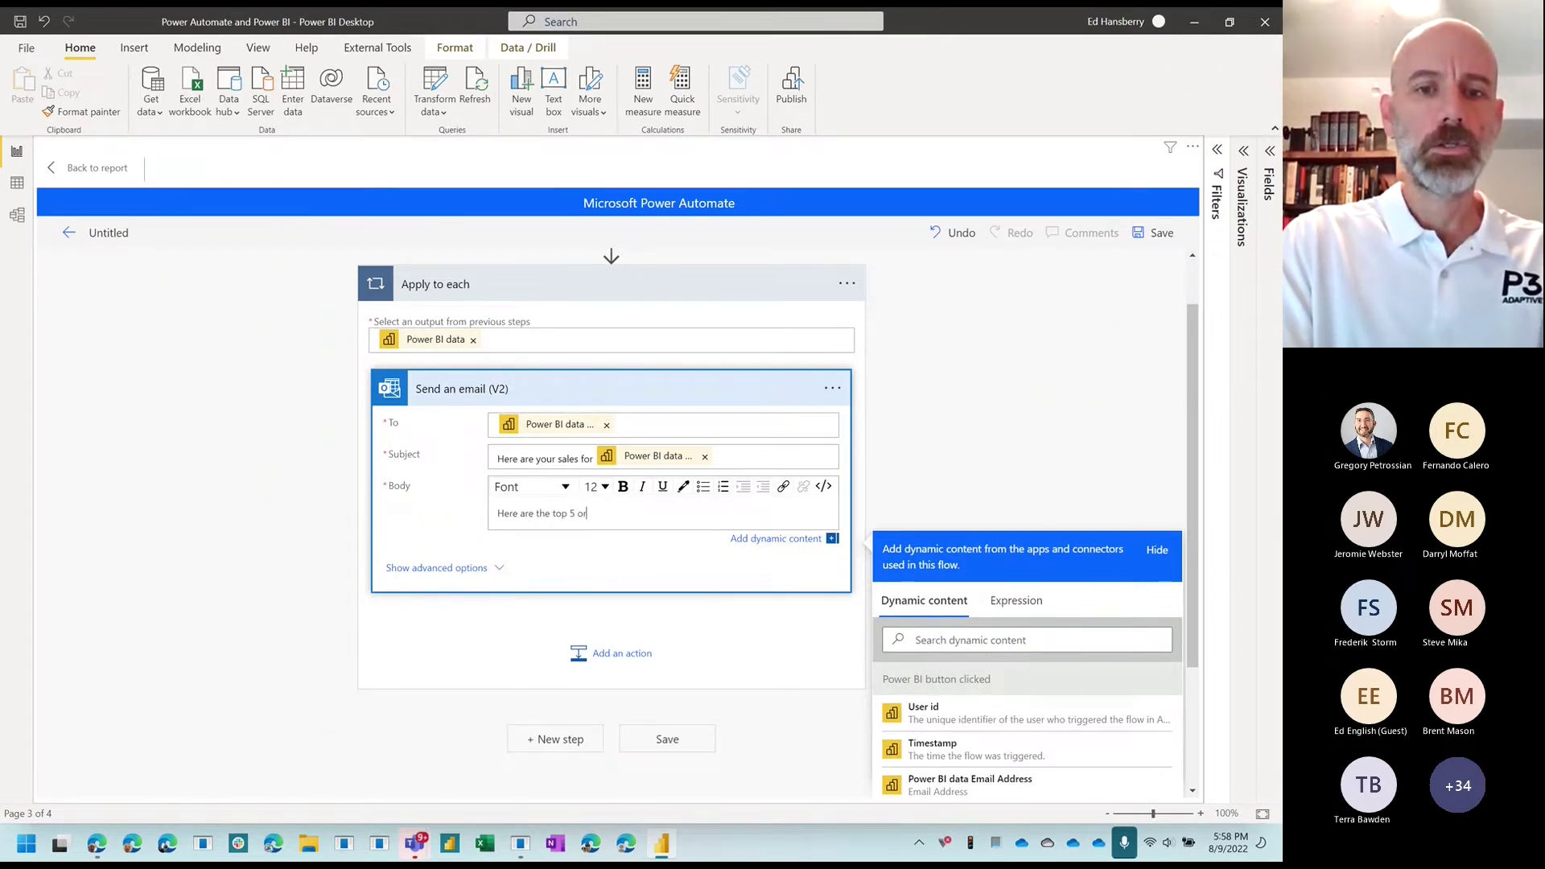
{"action": "type", "text": "ders for last "}
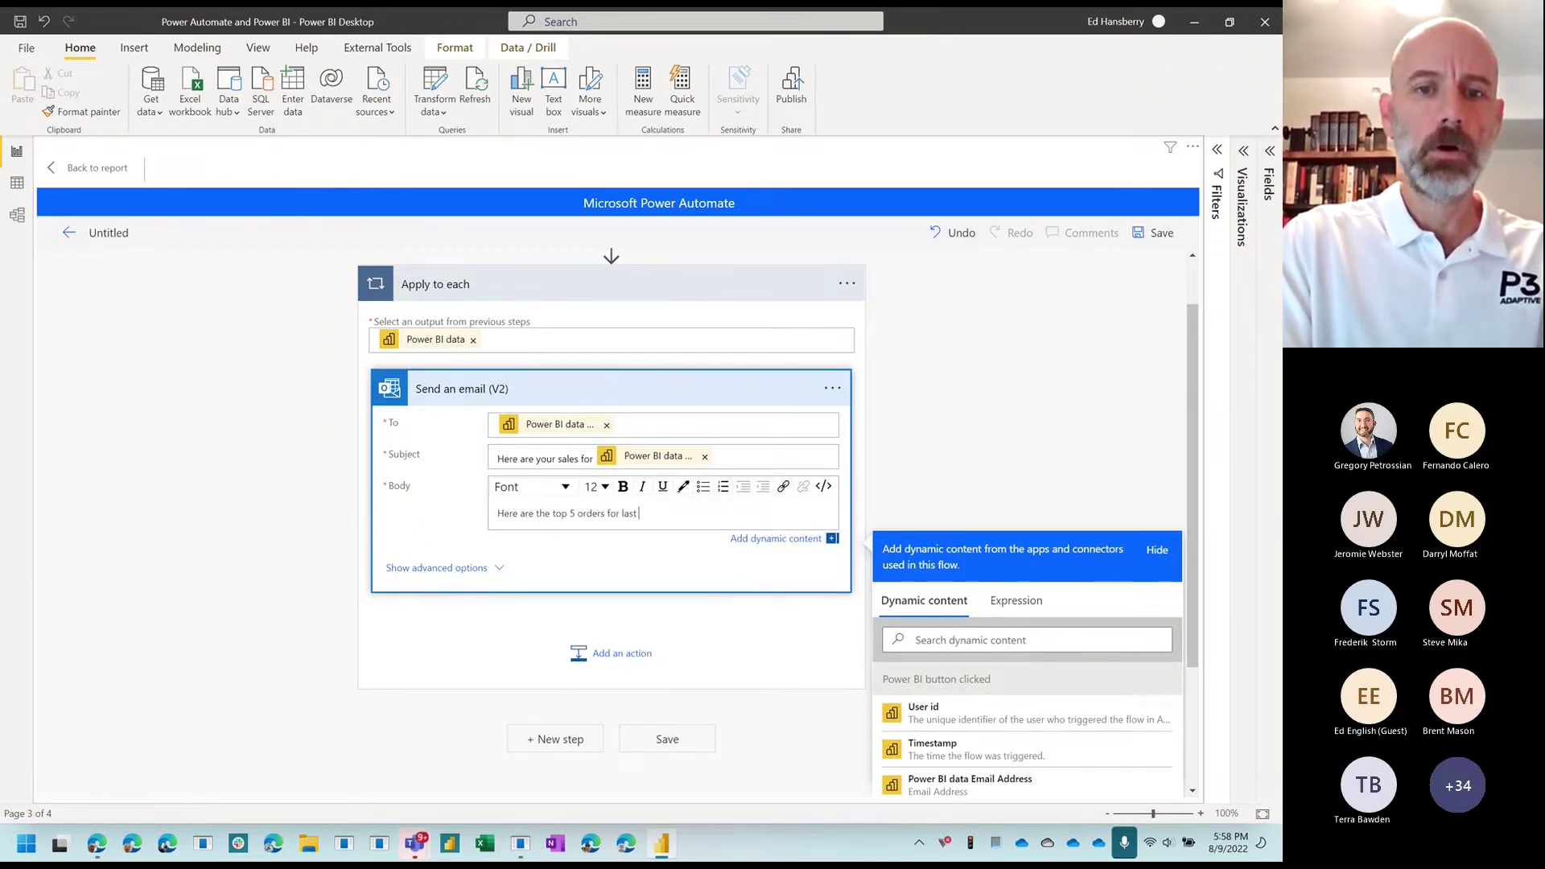
{"action": "type", "text": "month."}
{"action": "key", "text": "Return"}
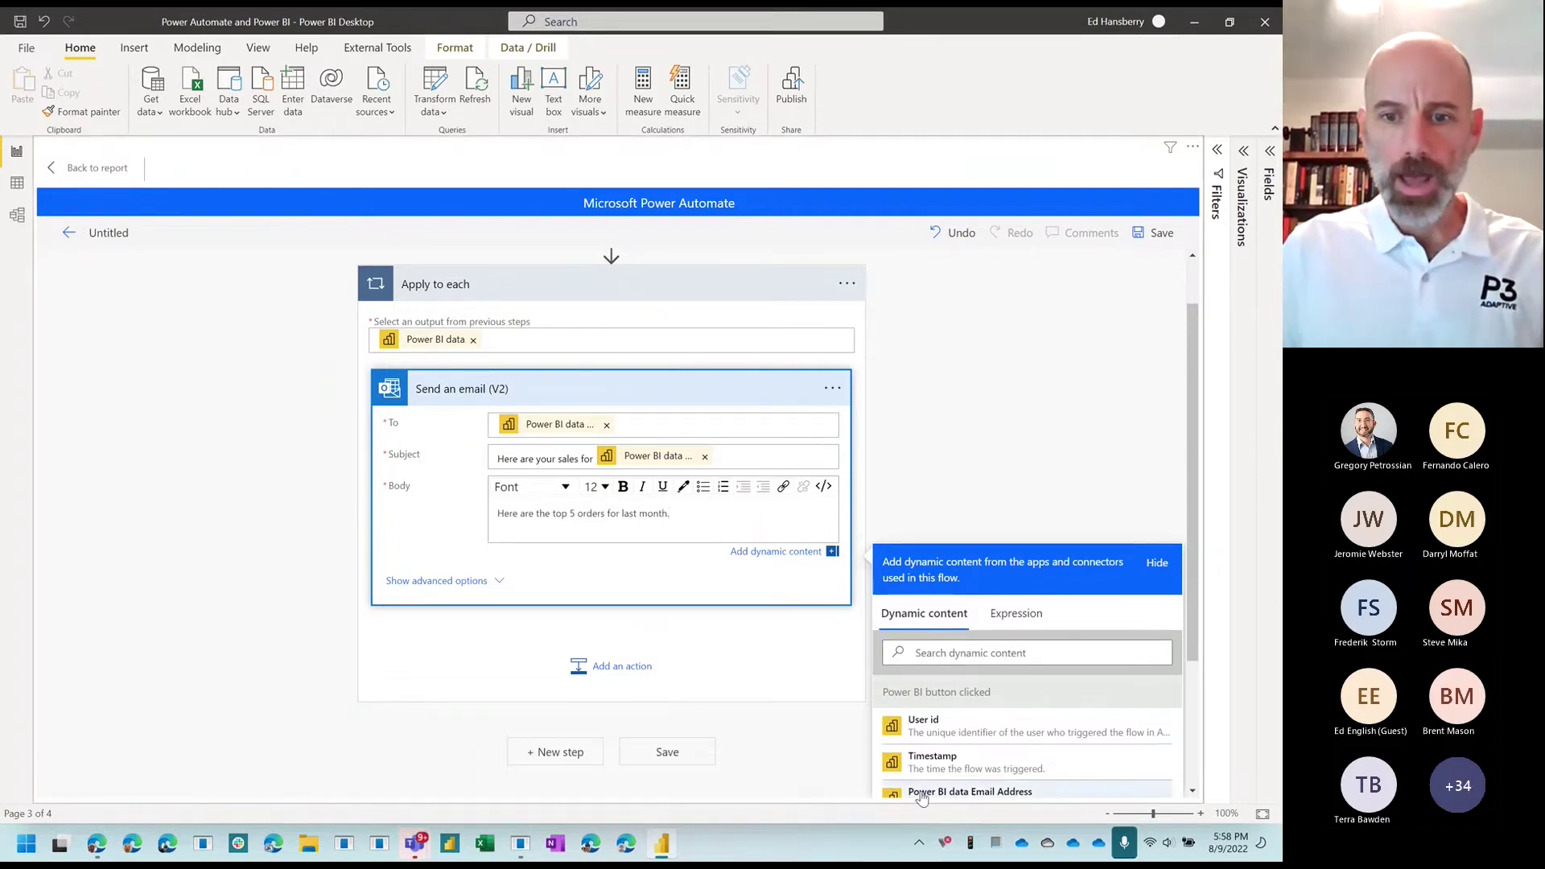
{"action": "scroll", "coordinate": [951, 768], "scroll_direction": "down", "scroll_amount": 3}
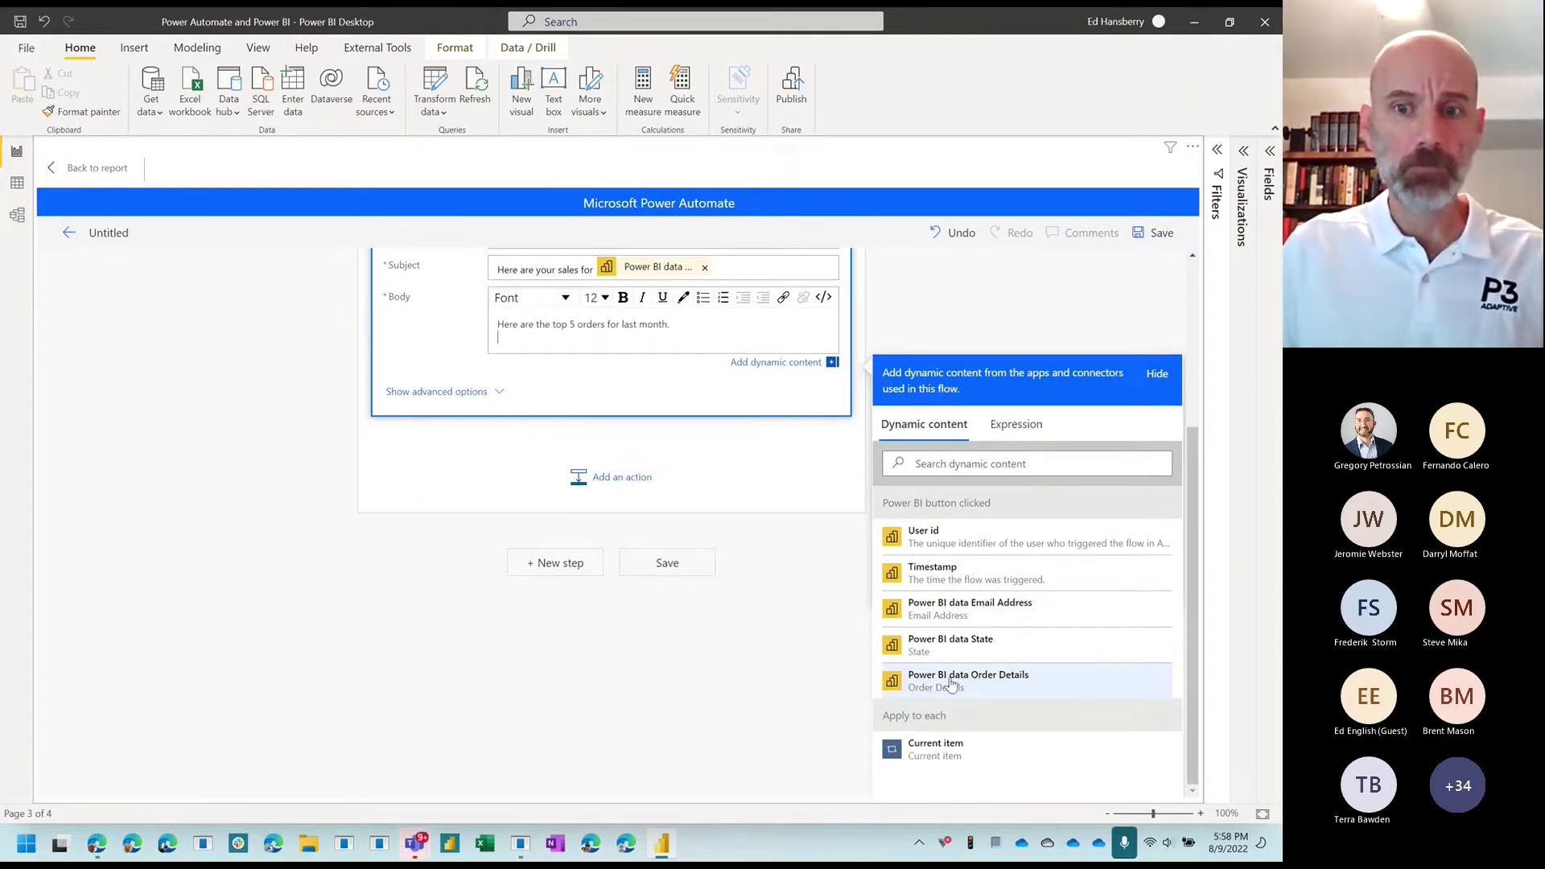
{"action": "scroll", "coordinate": [969, 684], "scroll_direction": "up", "scroll_amount": 1}
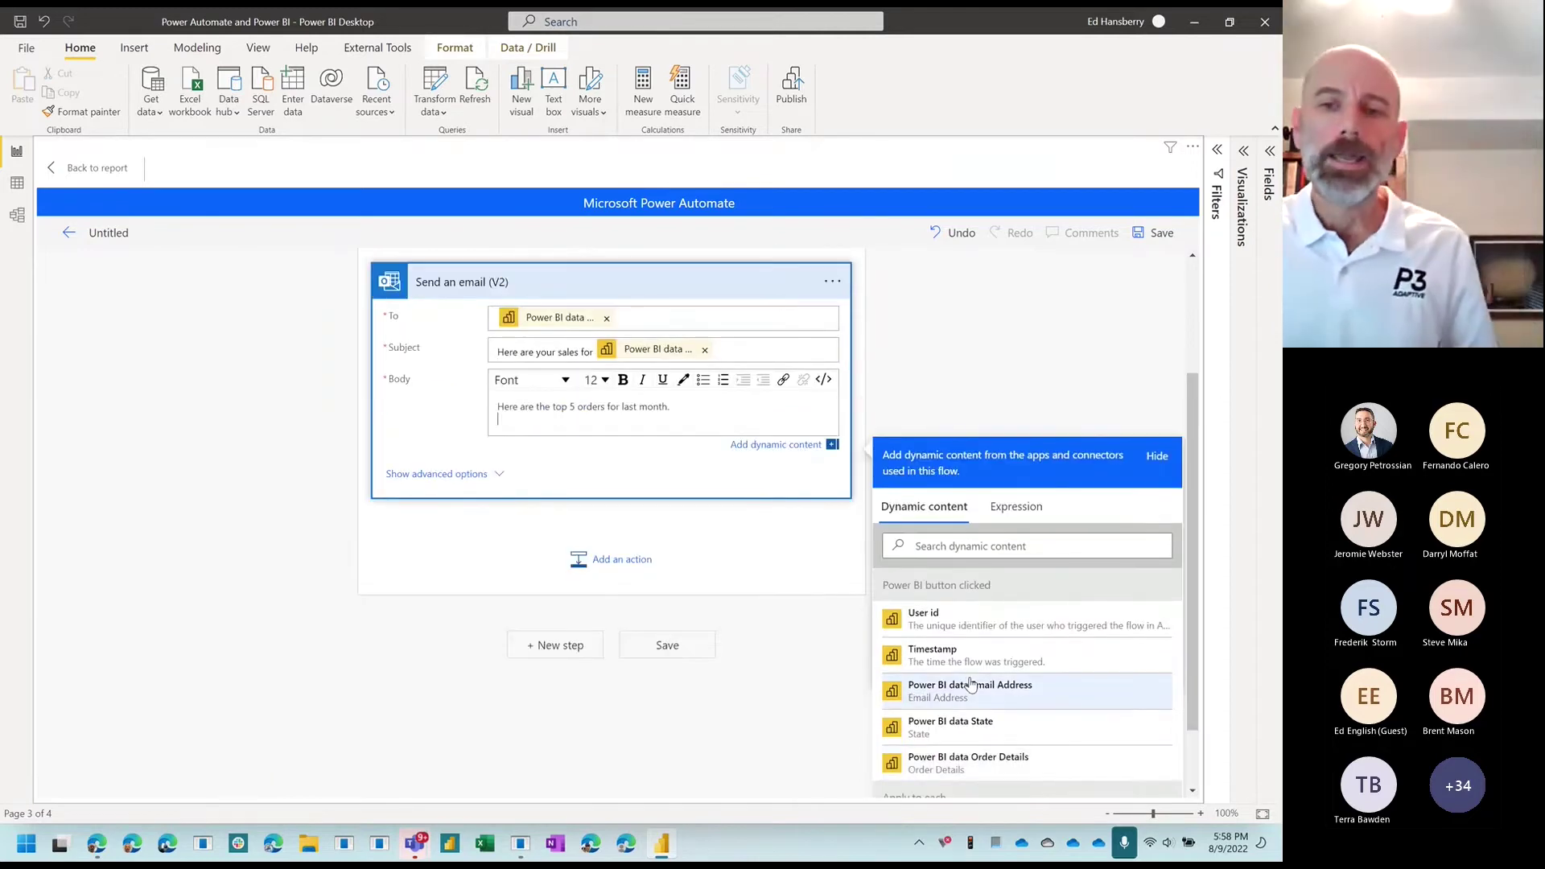
{"action": "scroll", "coordinate": [1034, 681], "scroll_direction": "down", "scroll_amount": 1}
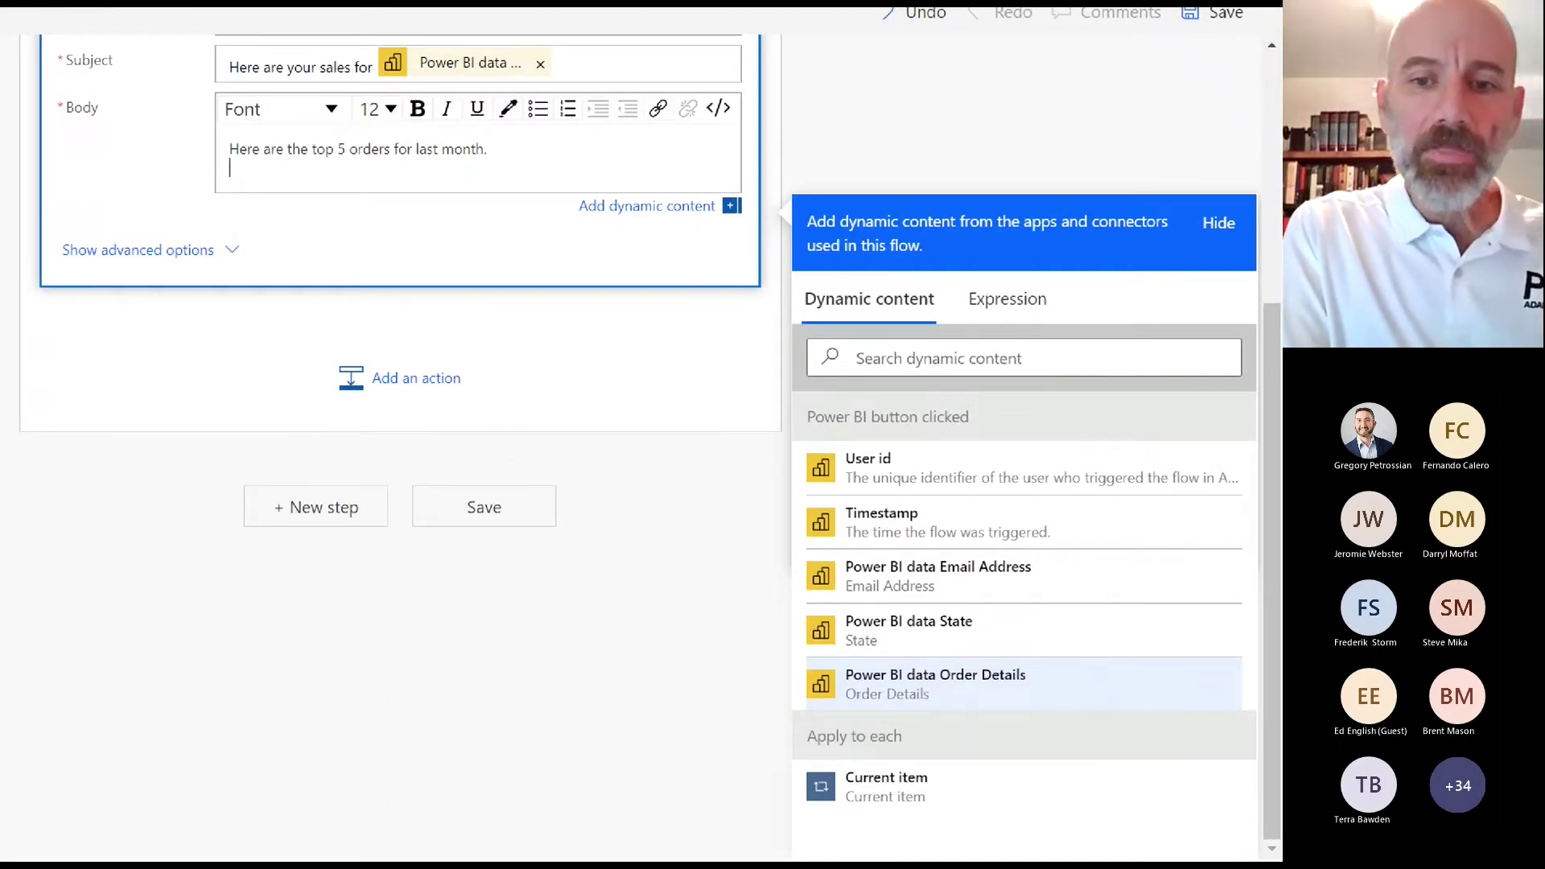
{"action": "left_click_drag", "start_coordinate": [837, 576], "coordinate": [905, 576]}
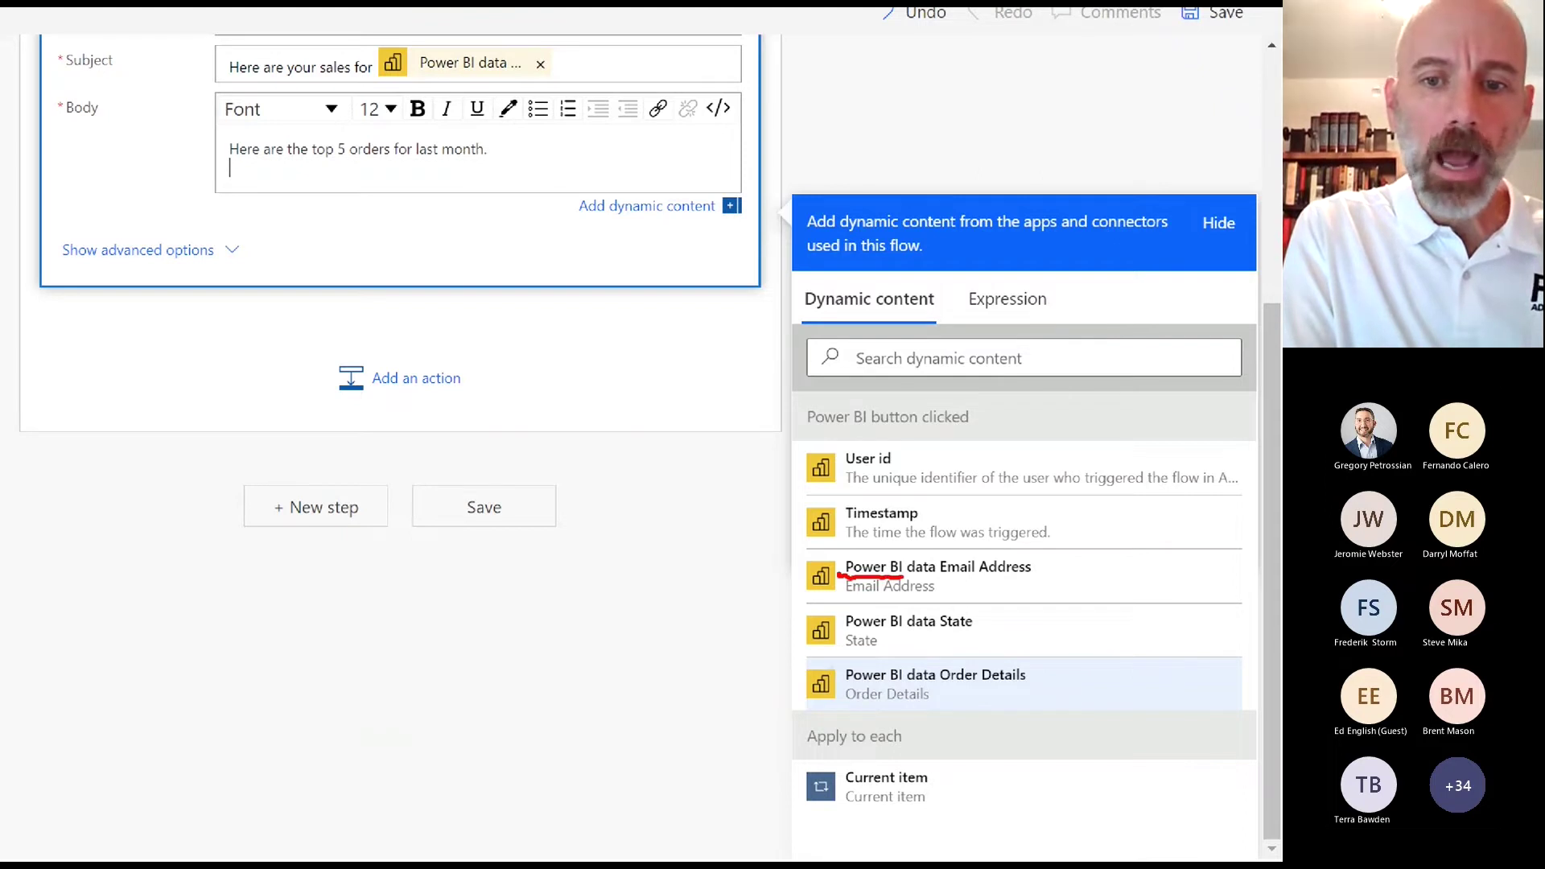
{"action": "left_click_drag", "start_coordinate": [844, 641], "coordinate": [900, 634]}
{"action": "left_click_drag", "start_coordinate": [847, 684], "coordinate": [905, 680]}
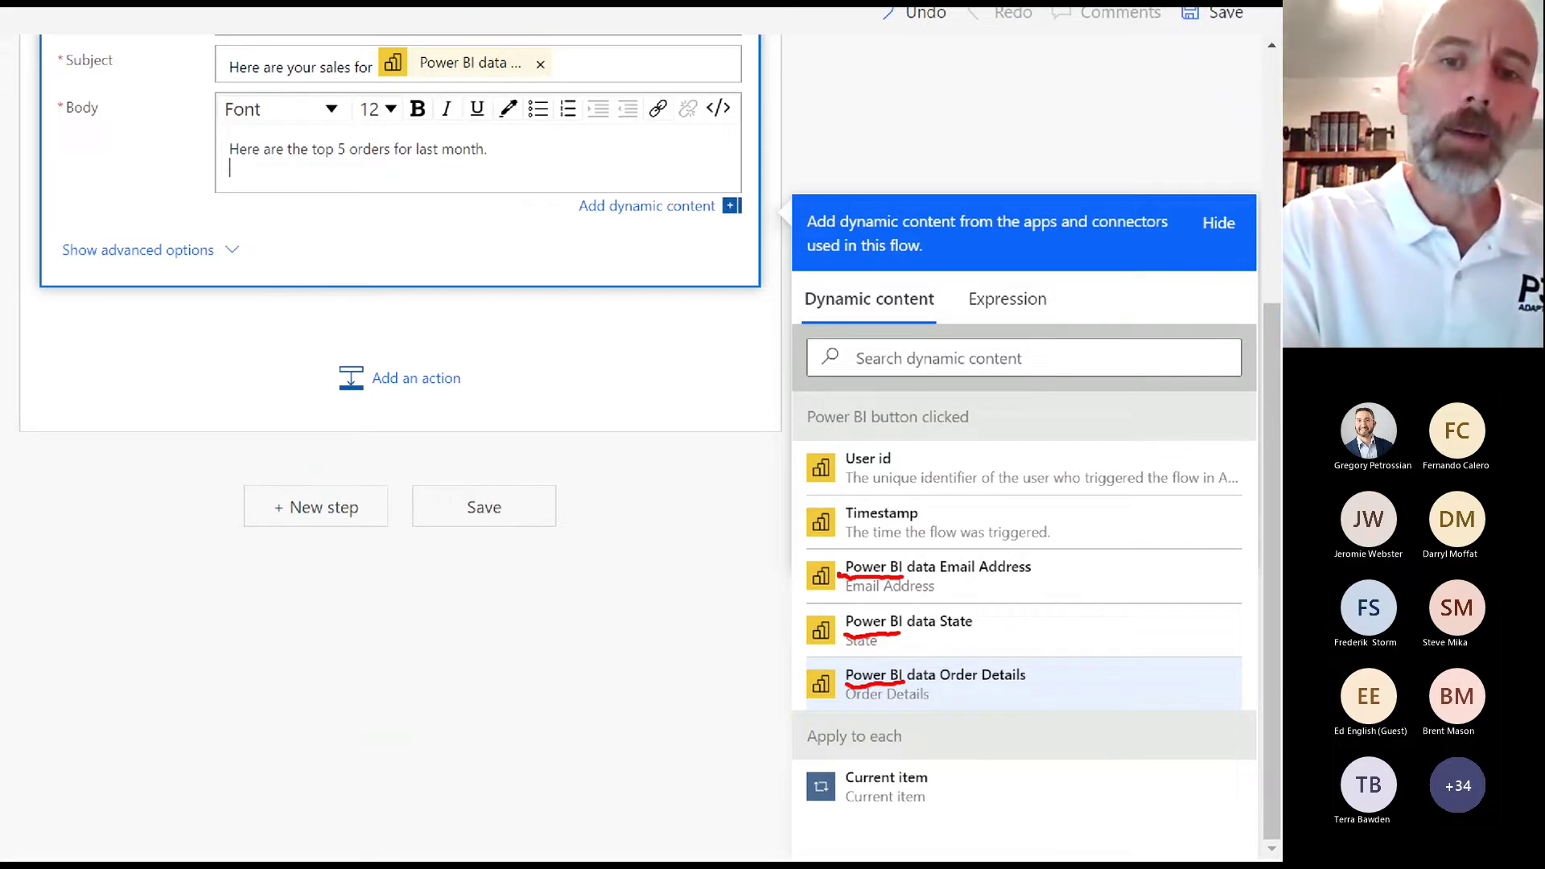
{"action": "mouse_move", "coordinate": [914, 440]}
{"action": "left_mouse_down"}
{"action": "mouse_move", "coordinate": [789, 483]}
{"action": "mouse_move", "coordinate": [901, 549]}
{"action": "mouse_move", "coordinate": [1079, 509]}
{"action": "mouse_move", "coordinate": [991, 475]}
{"action": "left_mouse_up"}
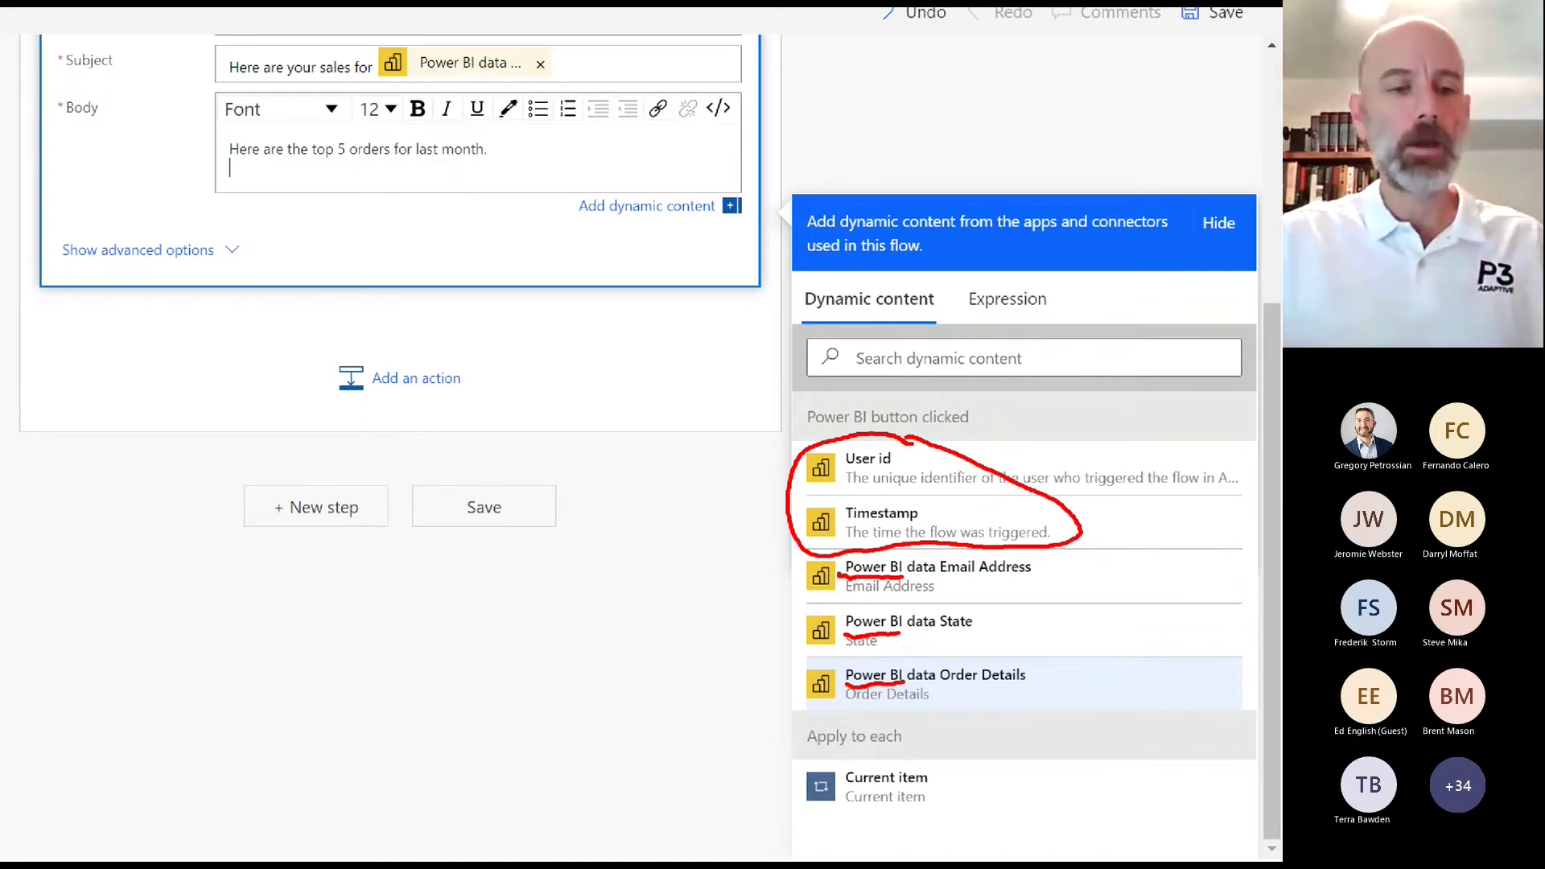
{"action": "key", "text": "Escape"}
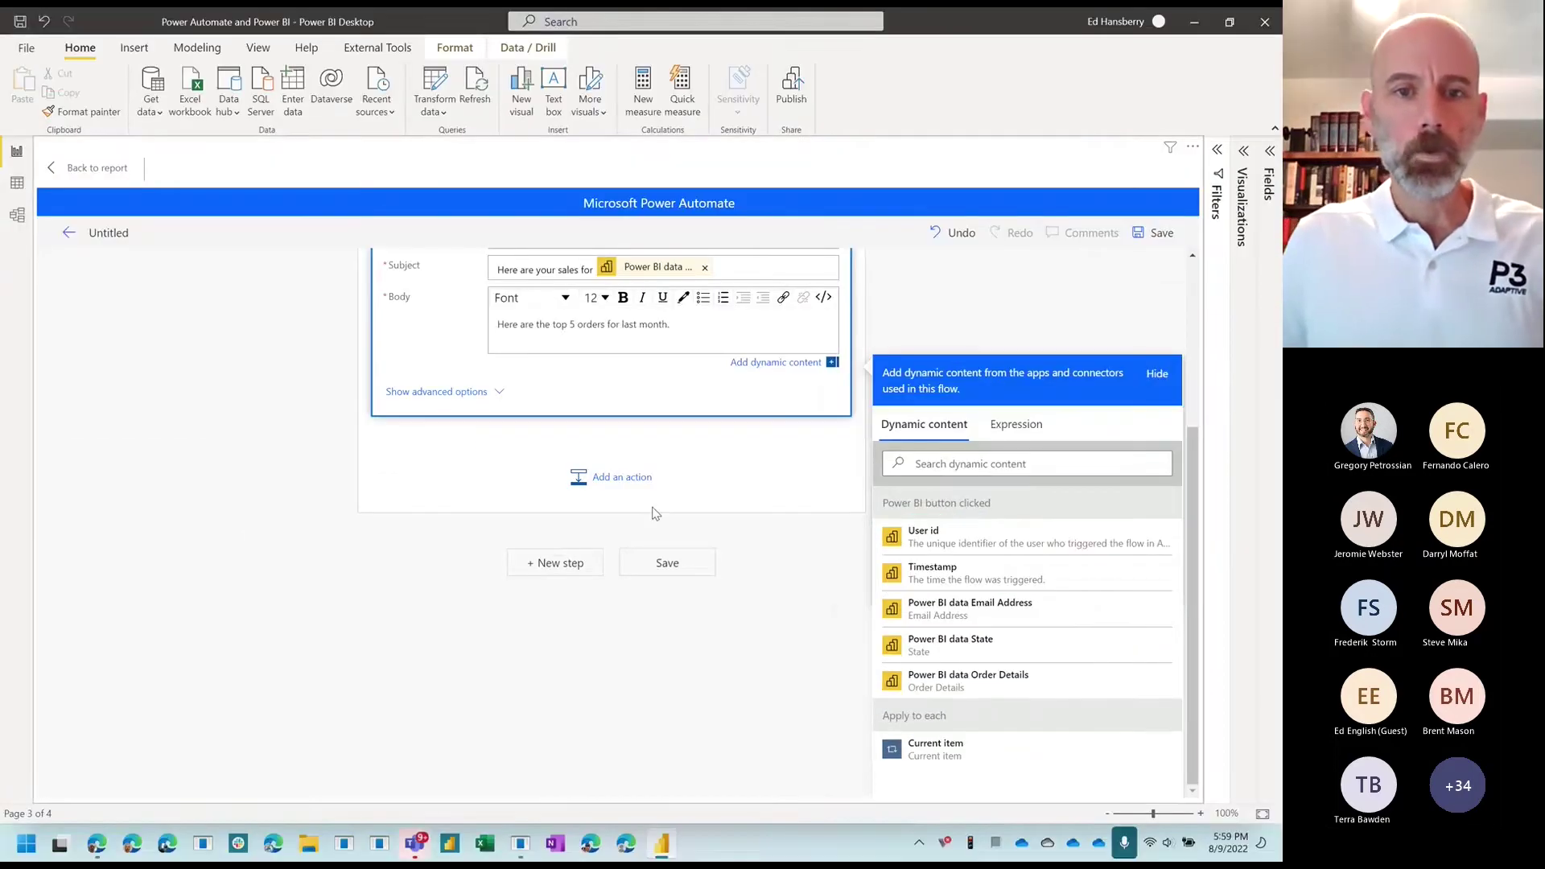
{"action": "scroll", "coordinate": [655, 514], "scroll_direction": "up", "scroll_amount": 2}
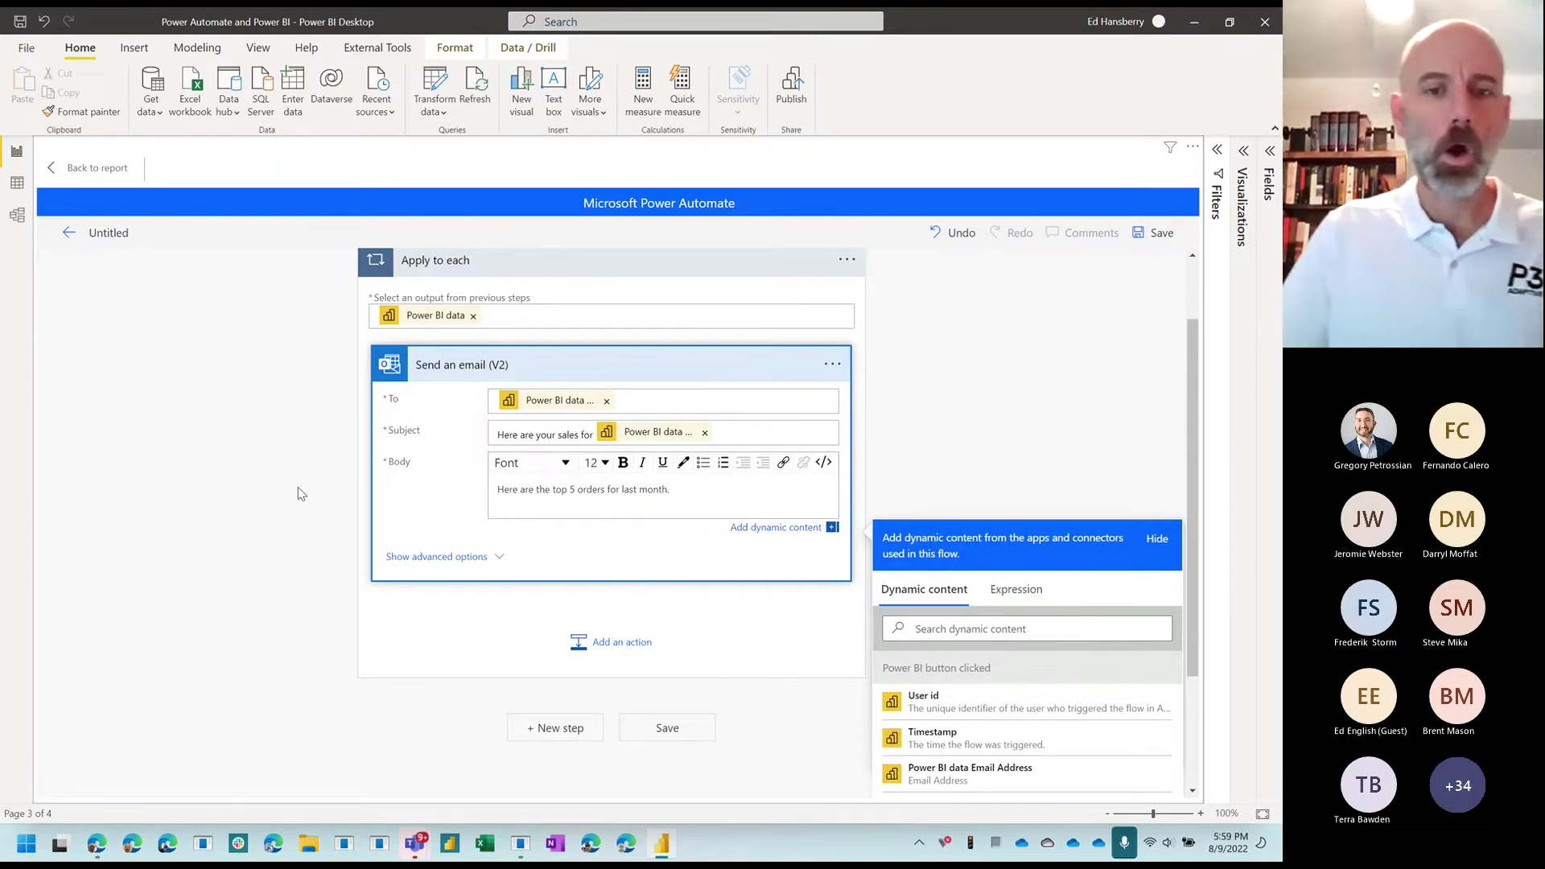
{"action": "scroll", "coordinate": [302, 494], "scroll_direction": "down", "scroll_amount": 2}
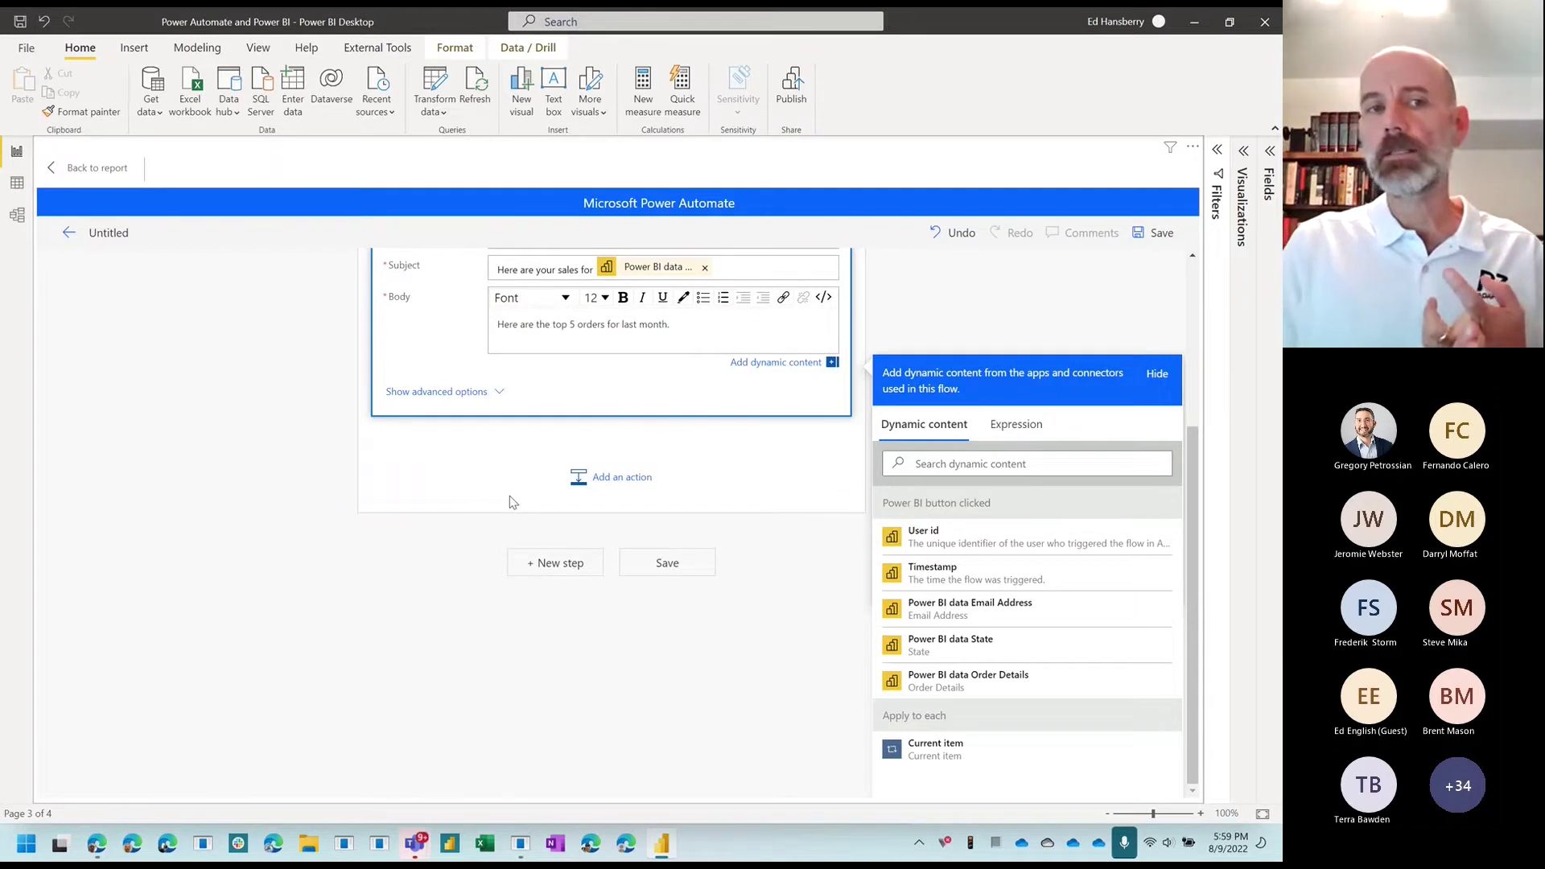
Step: Insert an Initialize variable action right after the trigger, before the Apply to each loop
{"action": "left_click", "coordinate": [607, 479]}
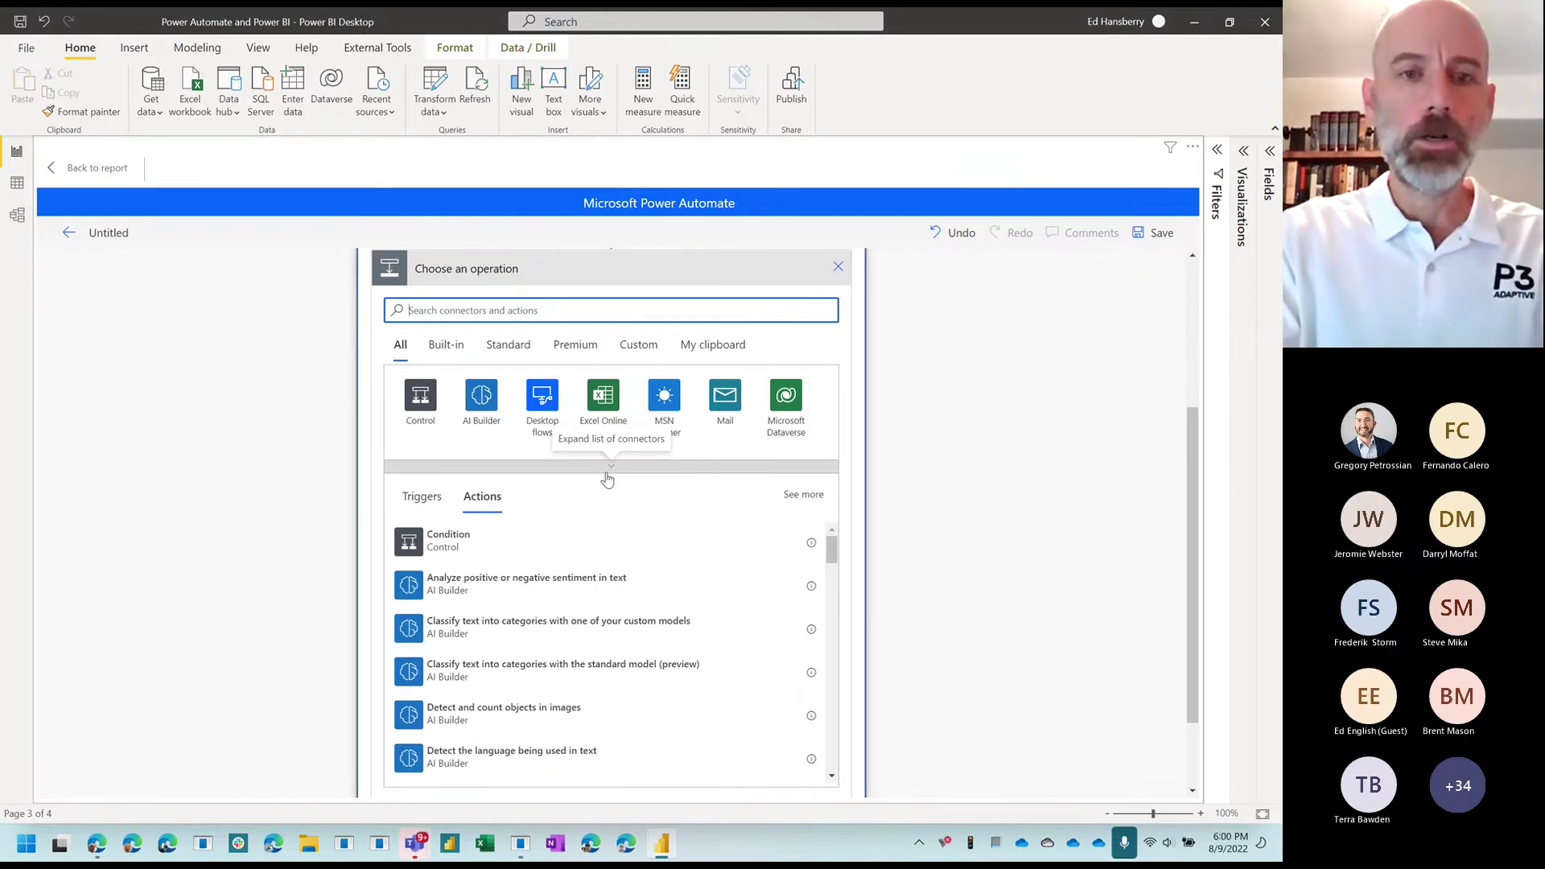
{"action": "type", "text": "initializ"}
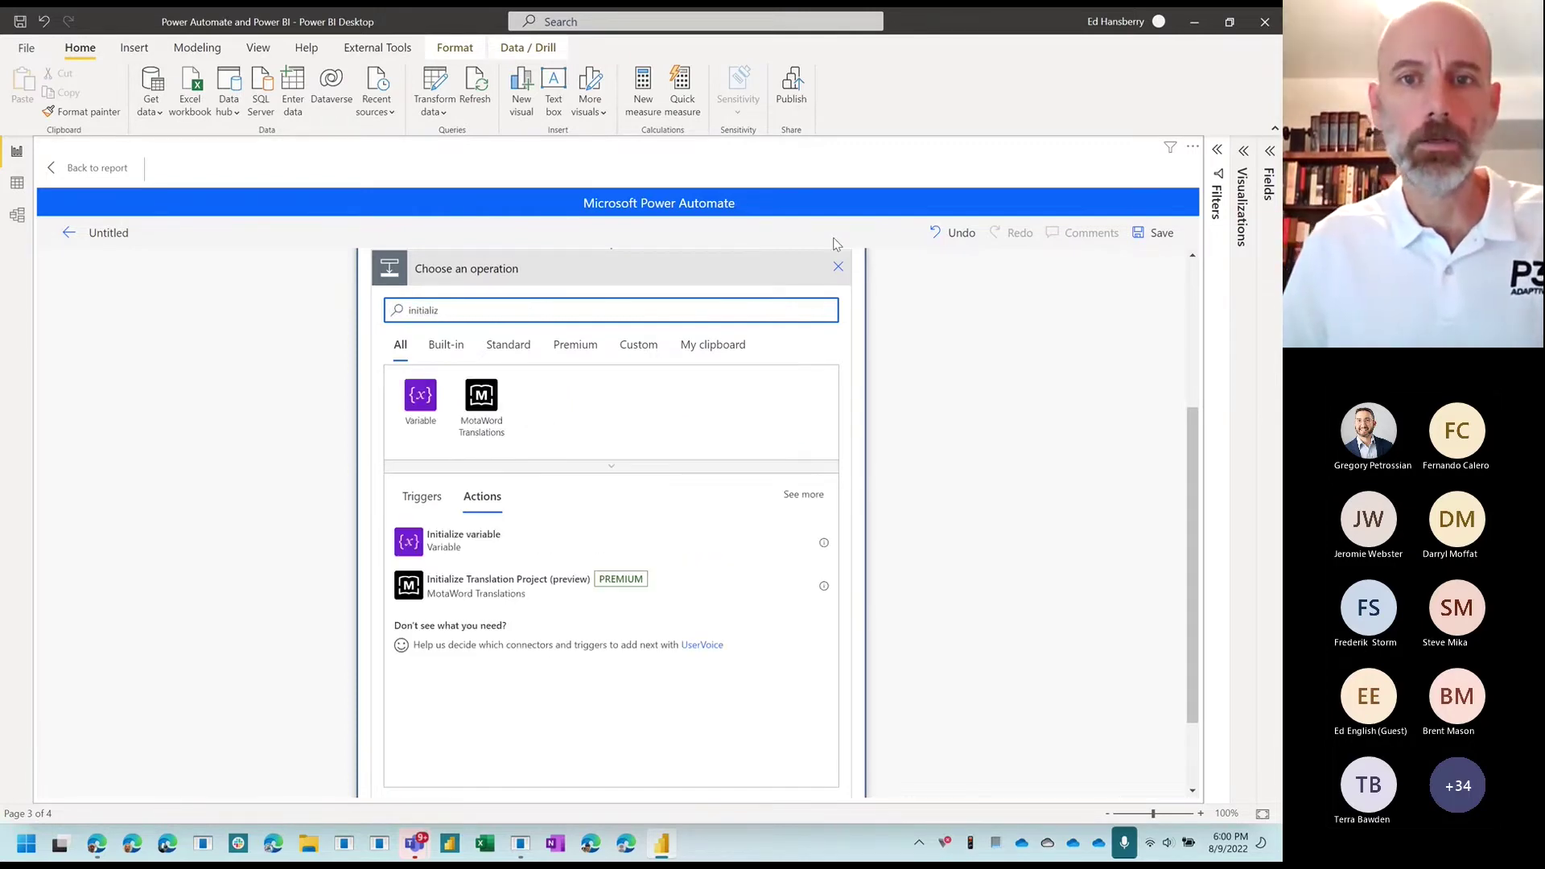
{"action": "left_click", "coordinate": [839, 267]}
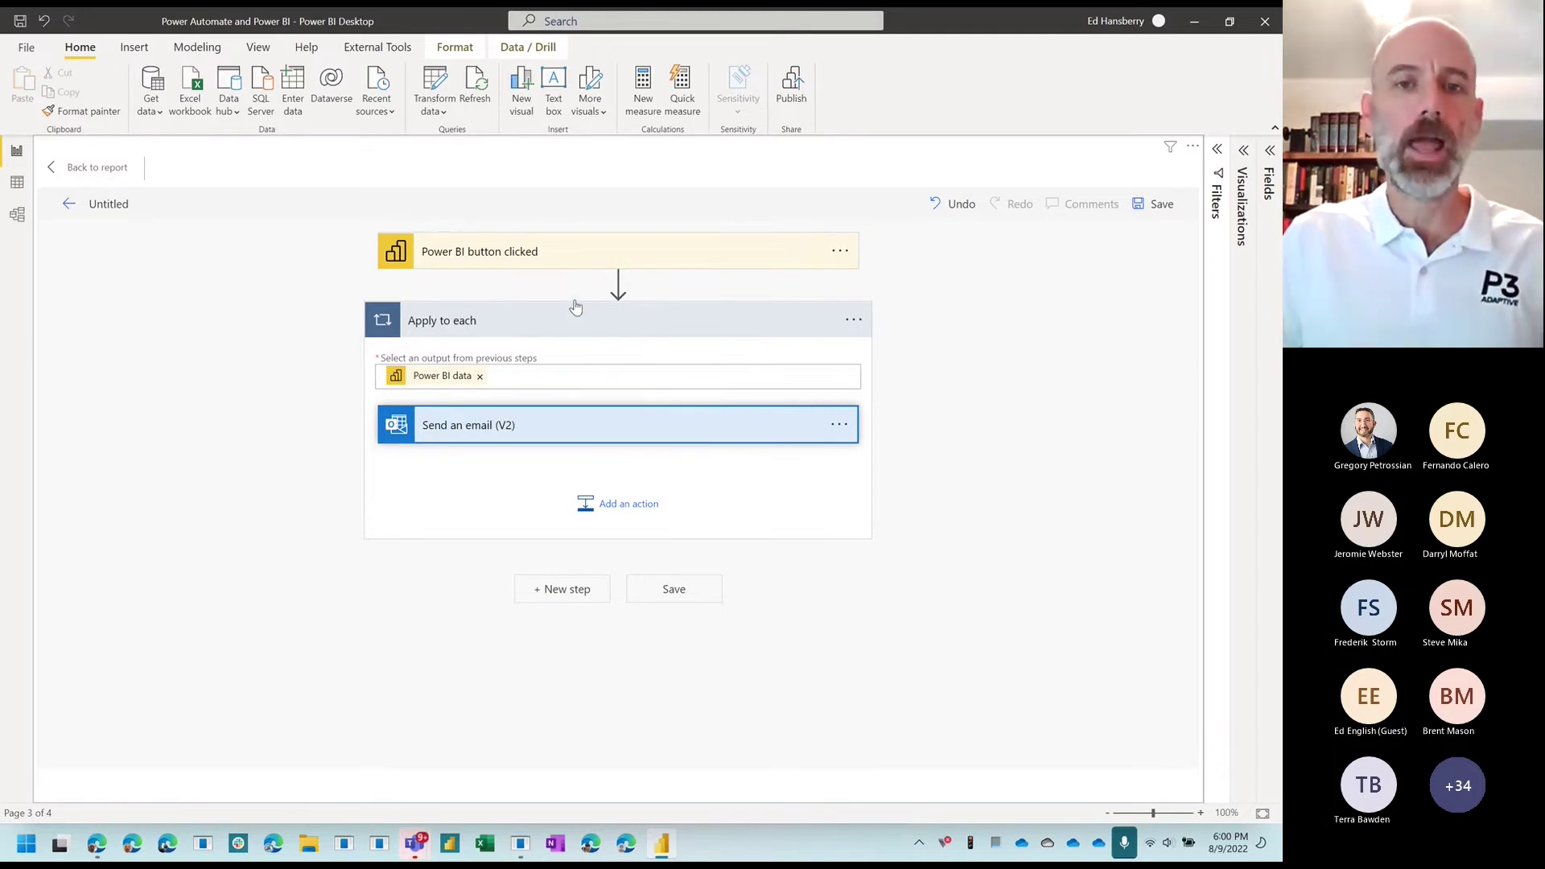
{"action": "left_click", "coordinate": [618, 282]}
{"action": "left_click", "coordinate": [623, 309]}
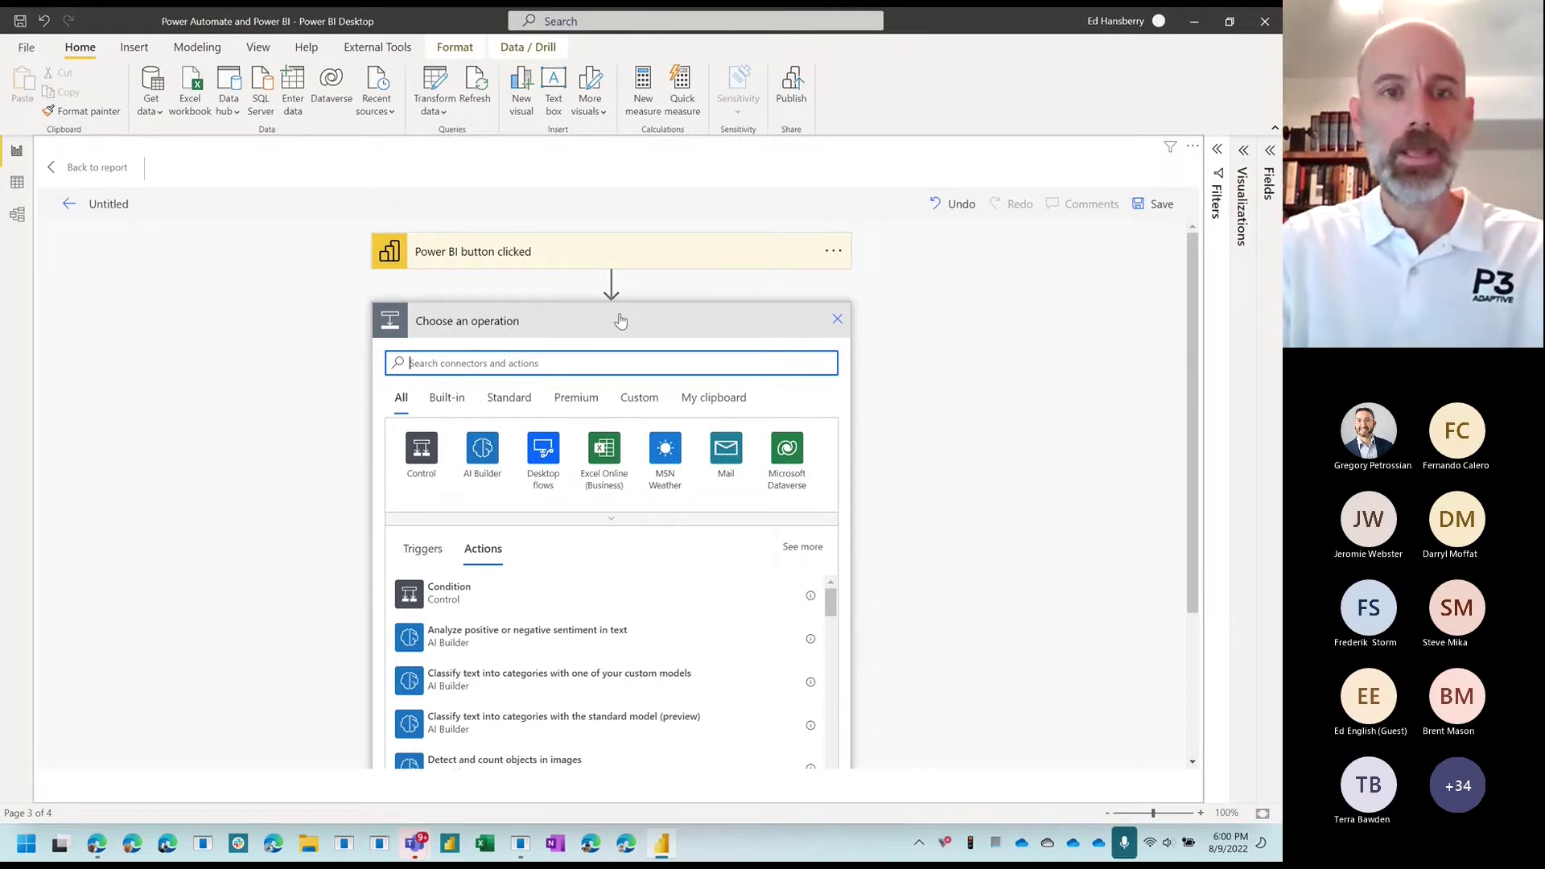
{"action": "type", "text": "intialize"}
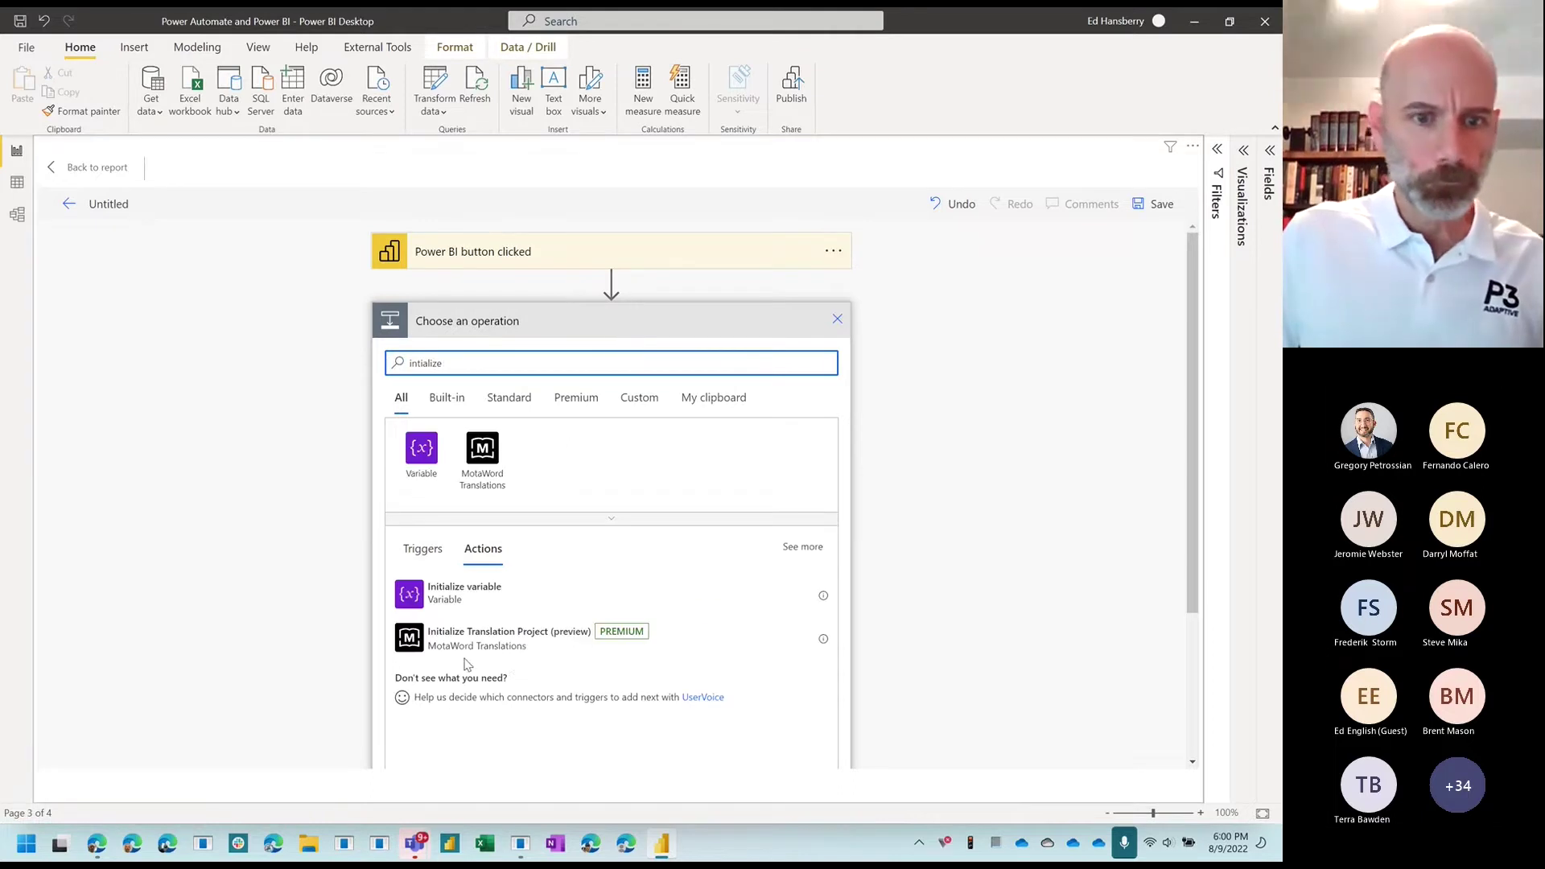
{"action": "left_click", "coordinate": [434, 596]}
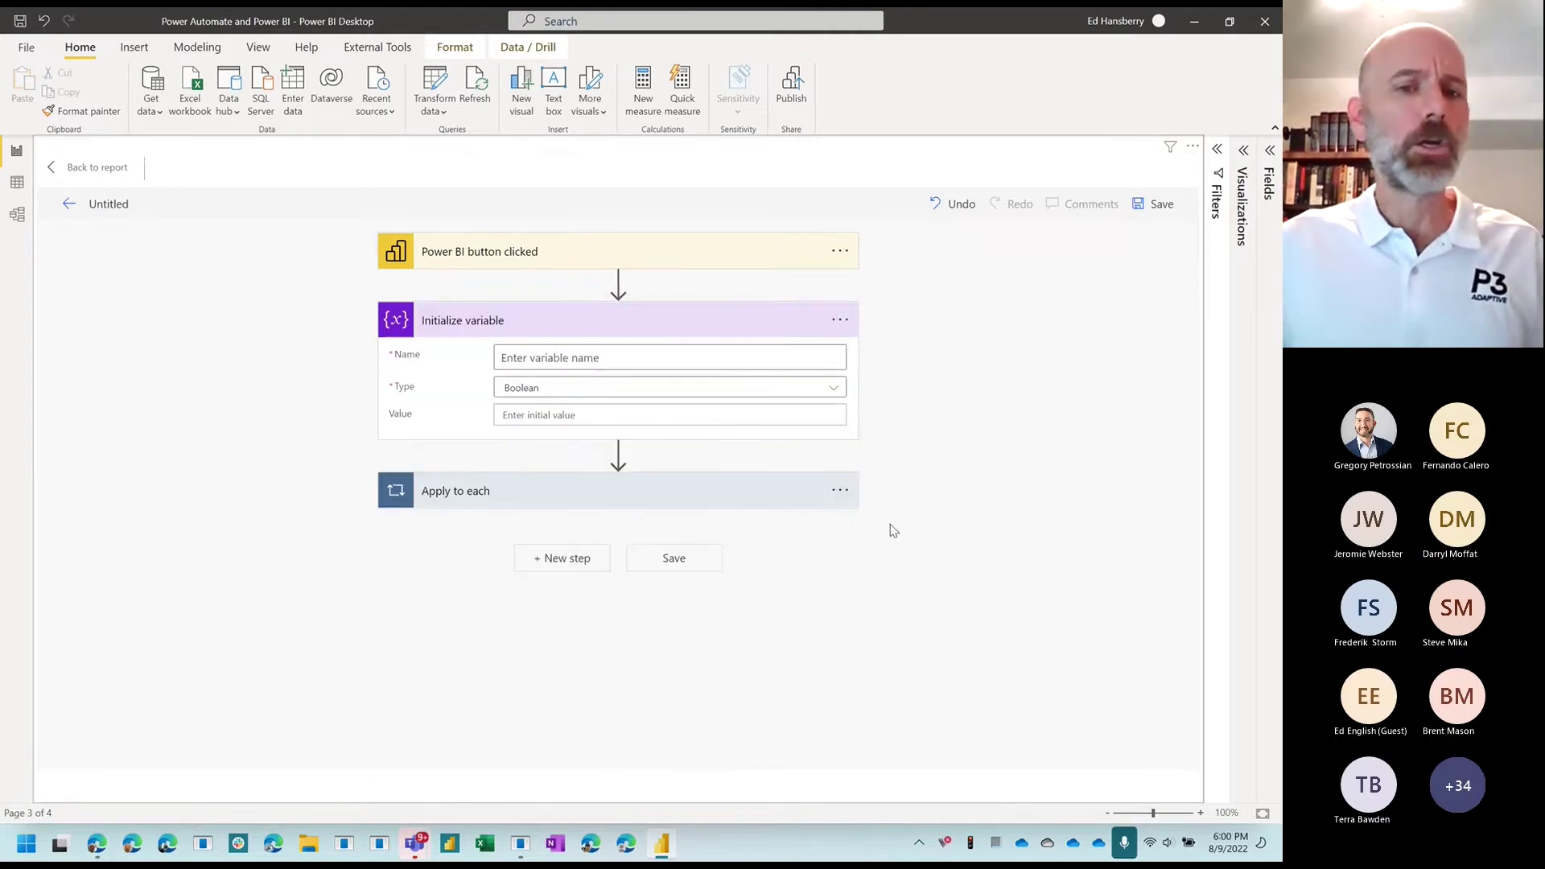
Step: Name the variable varDate and set its type to String
{"action": "left_click", "coordinate": [515, 496]}
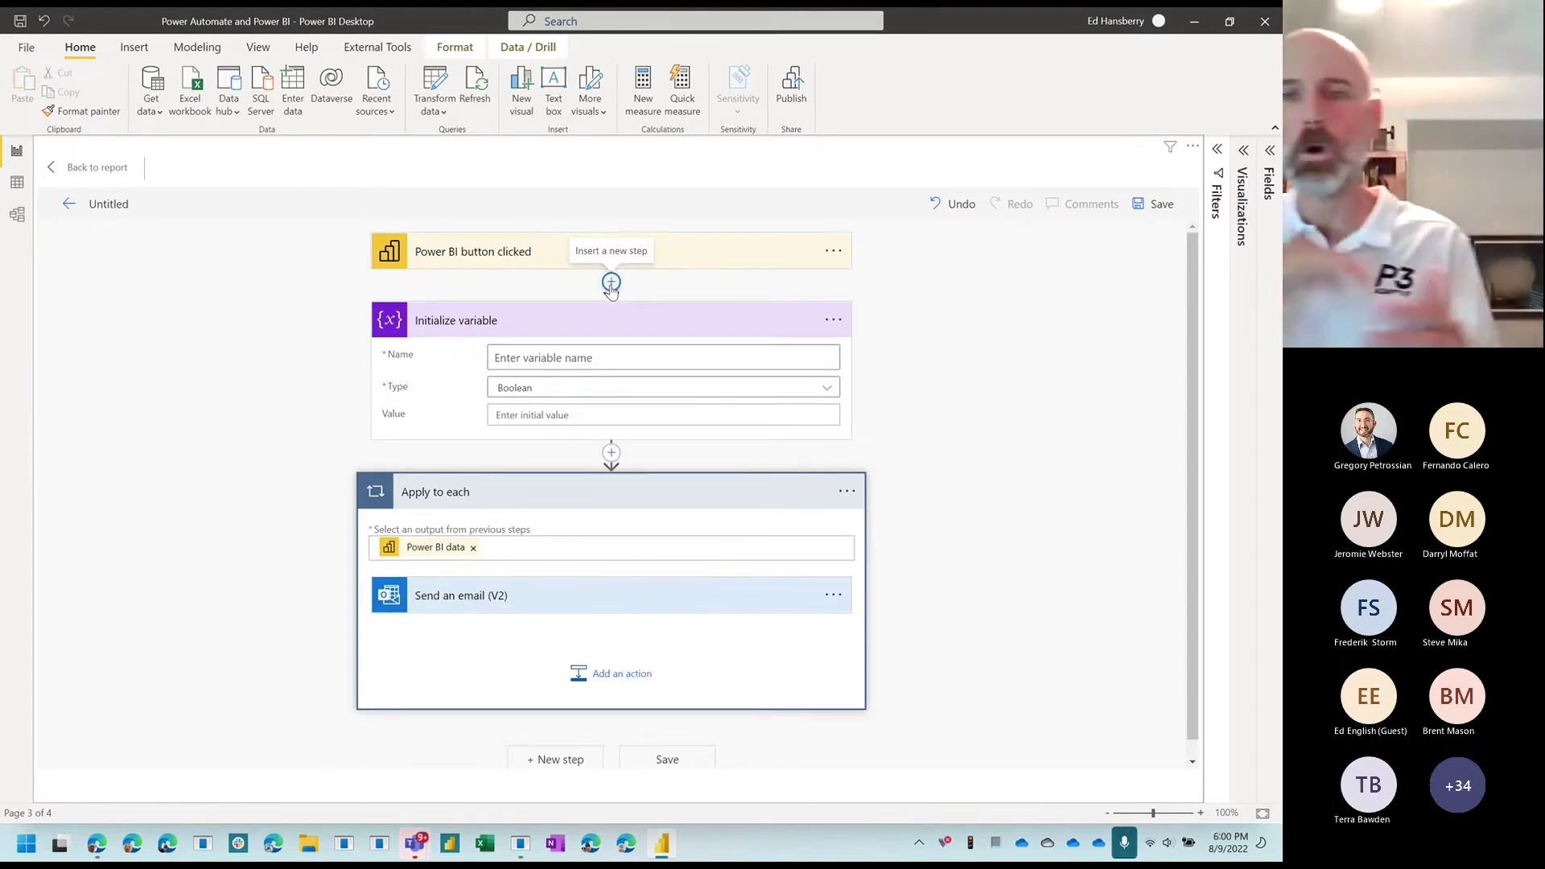
{"action": "left_click", "coordinate": [656, 354]}
{"action": "type", "text": "varT"}
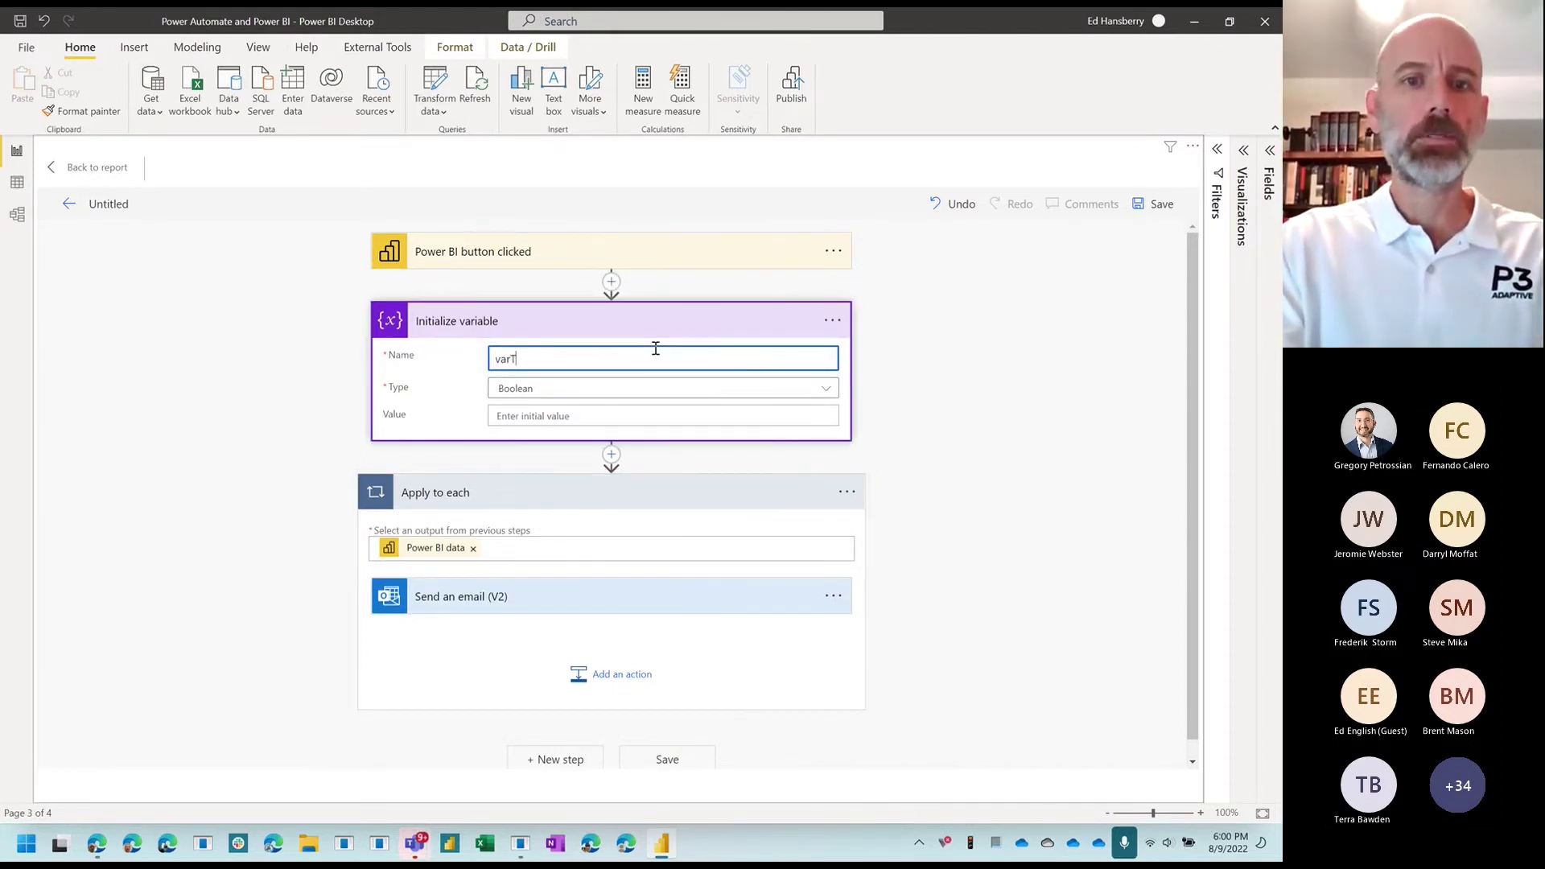
{"action": "type", "text": "imestamp"}
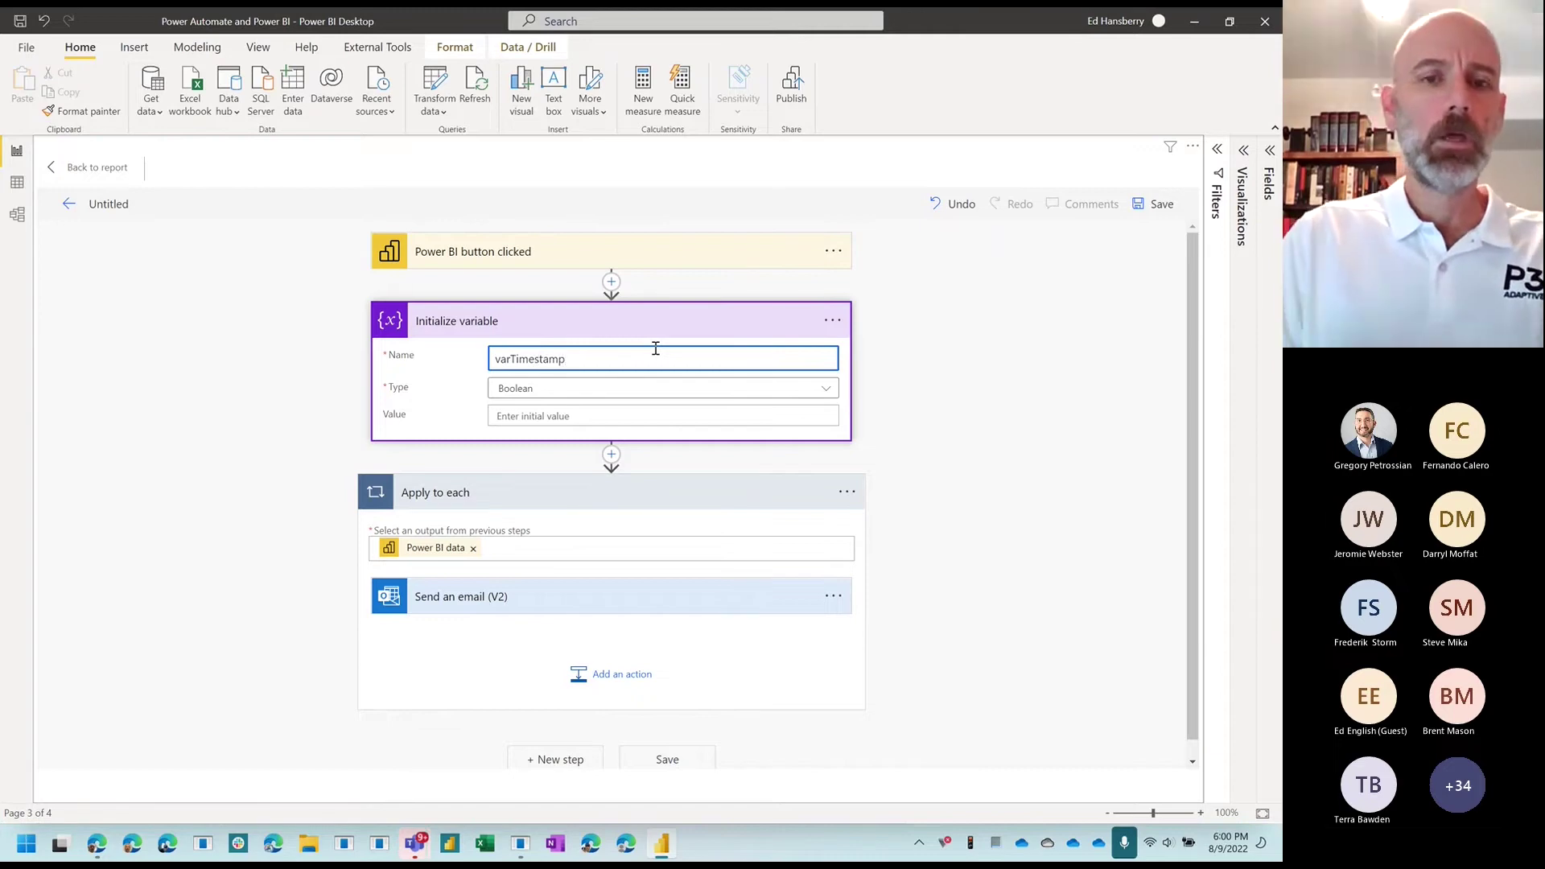
{"action": "key", "text": "BackSpace"}
{"action": "key", "text": "BackSpace"}
{"action": "key", "text": "BackSpace"}
{"action": "key", "text": "BackSpace"}
{"action": "key", "text": "BackSpace"}
{"action": "key", "text": "BackSpace"}
{"action": "key", "text": "BackSpace"}
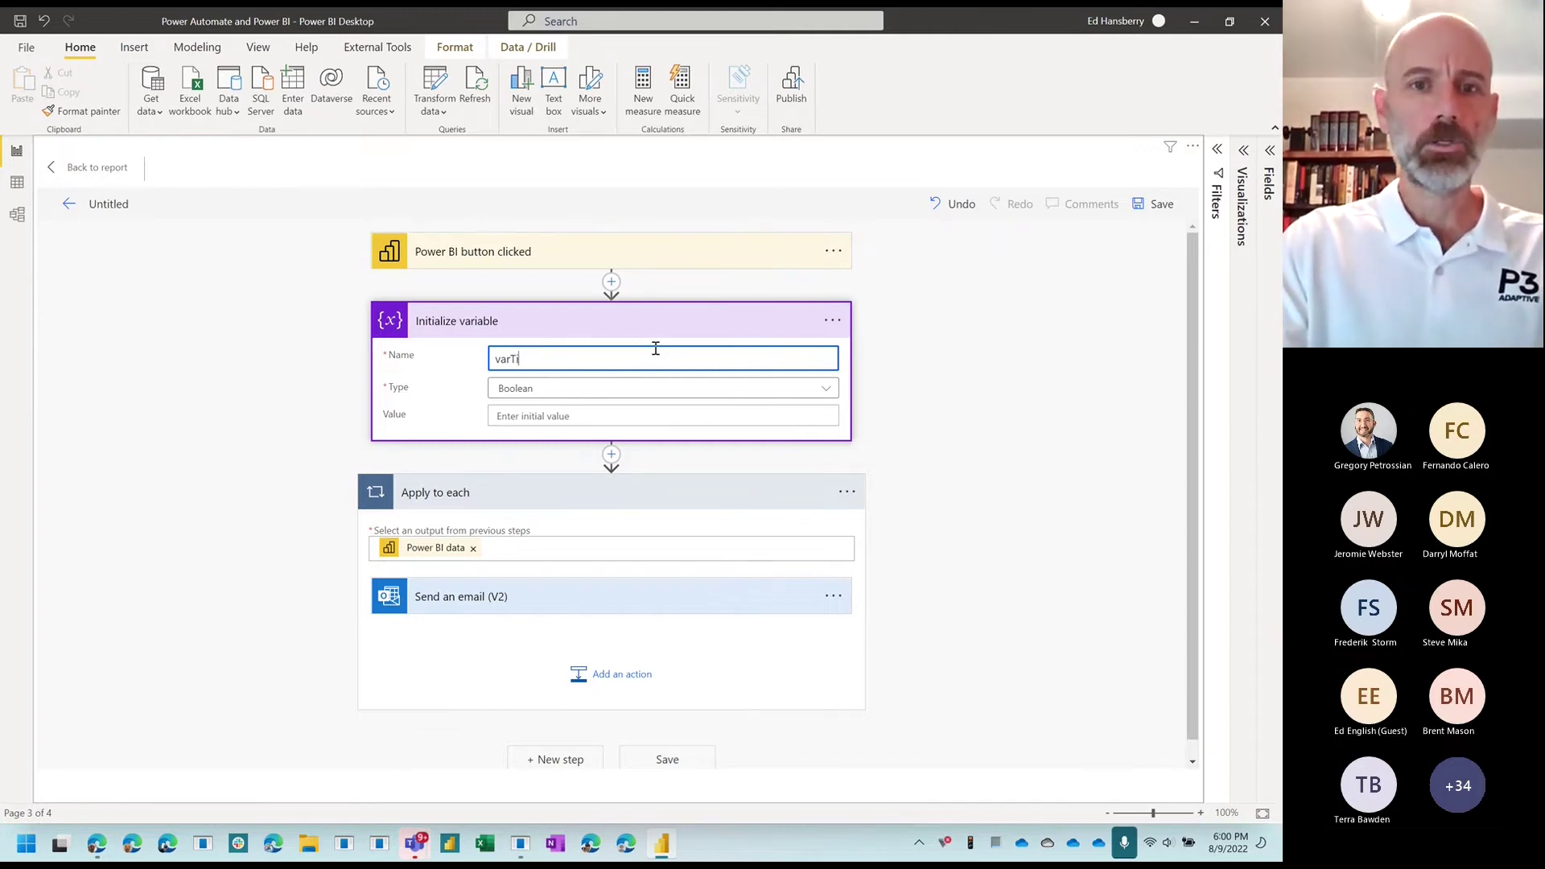
{"action": "type", "text": "Date"}
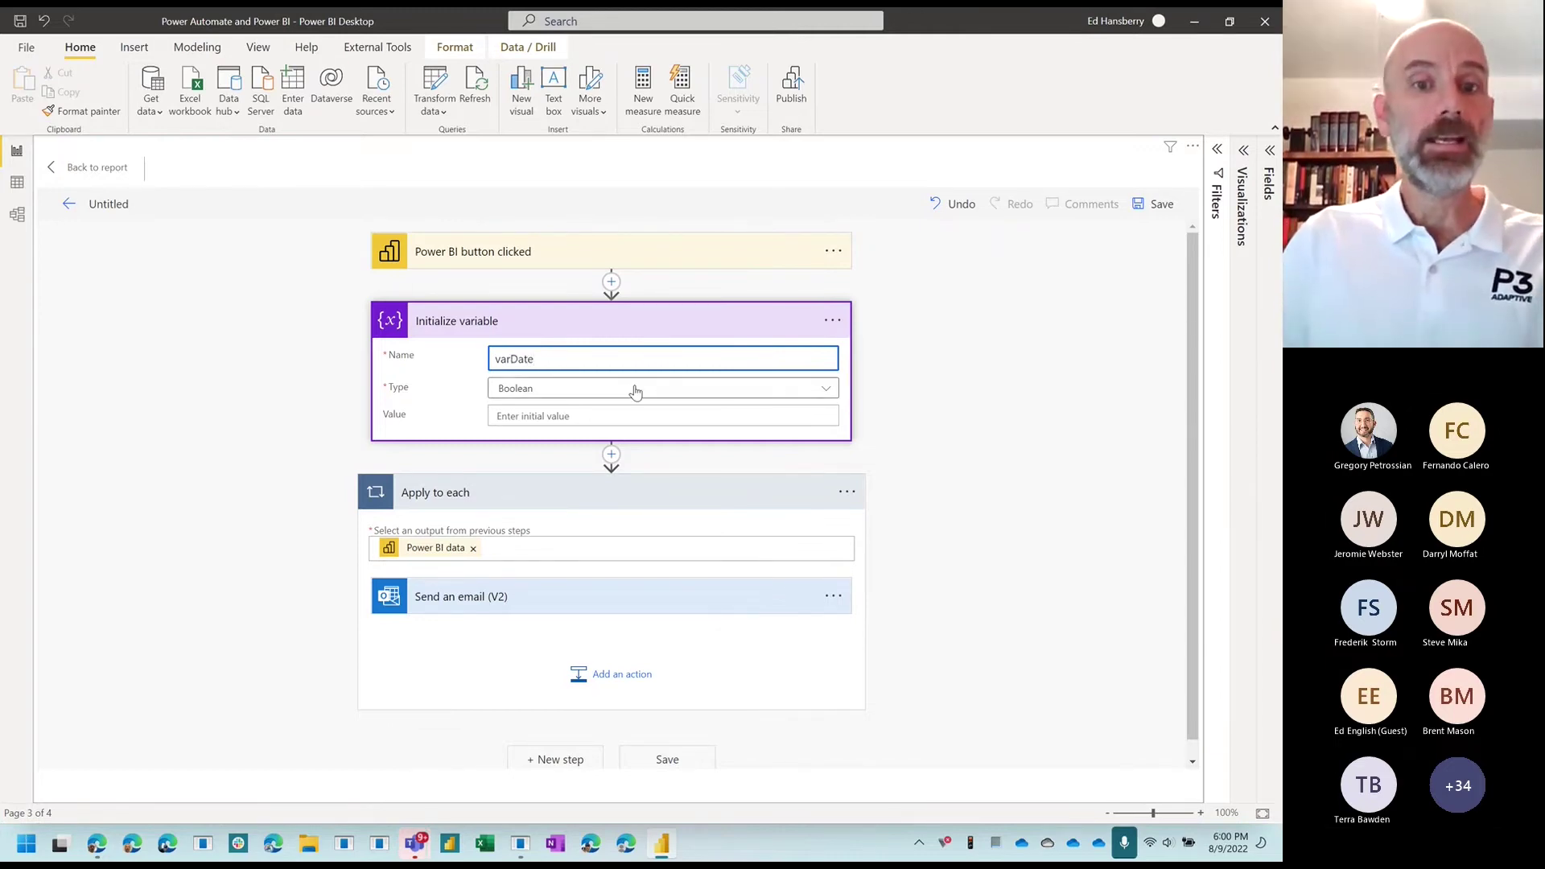
{"action": "left_click", "coordinate": [635, 391]}
{"action": "left_click", "coordinate": [544, 502]}
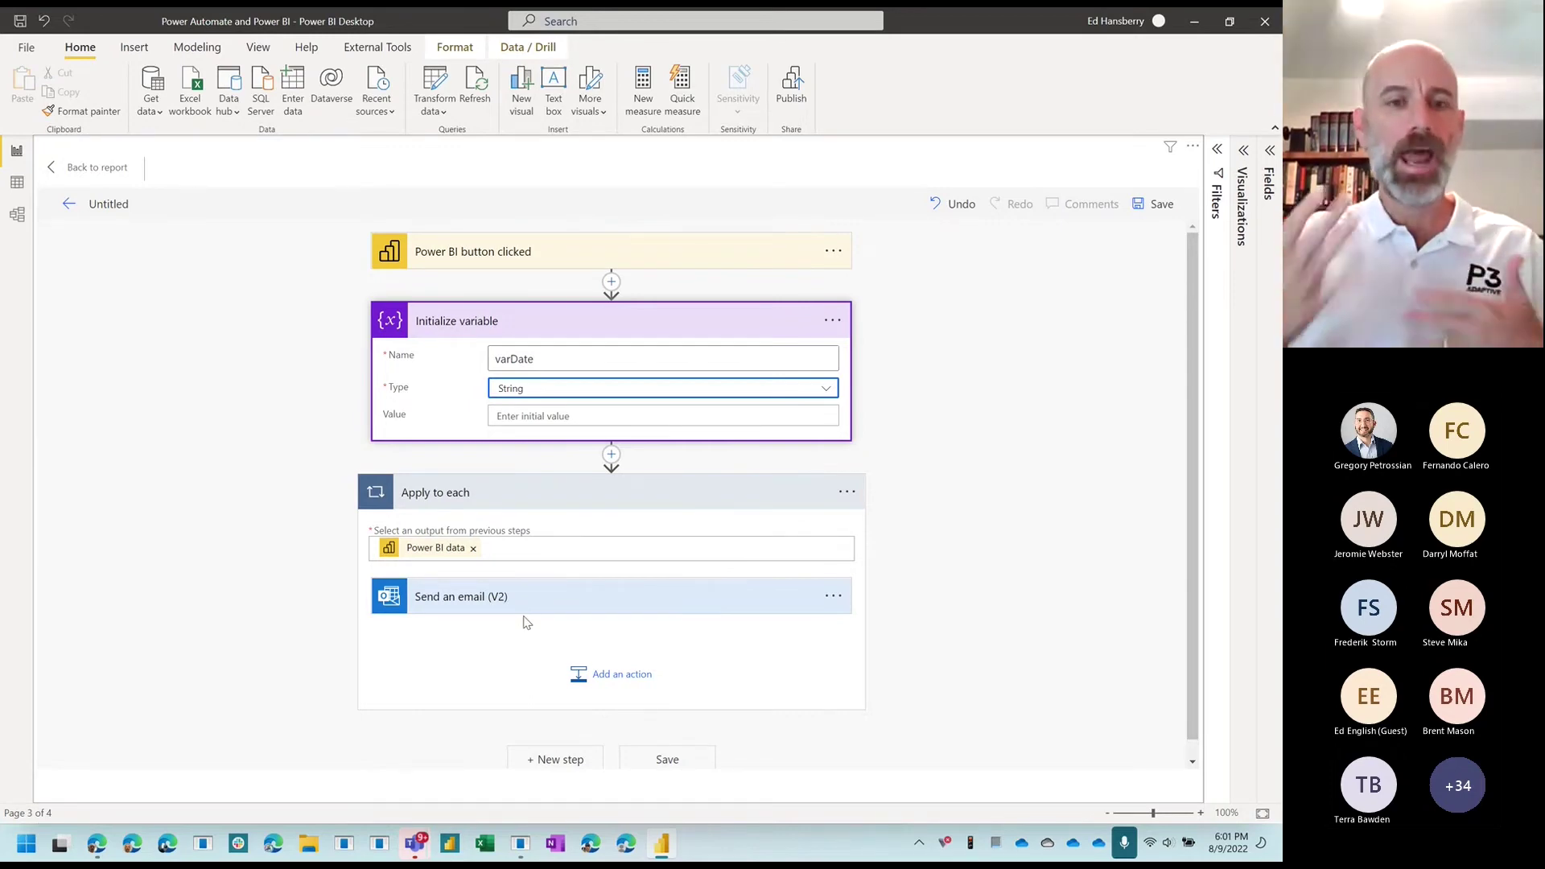
{"action": "scroll", "coordinate": [534, 545], "scroll_direction": "down", "scroll_amount": 1}
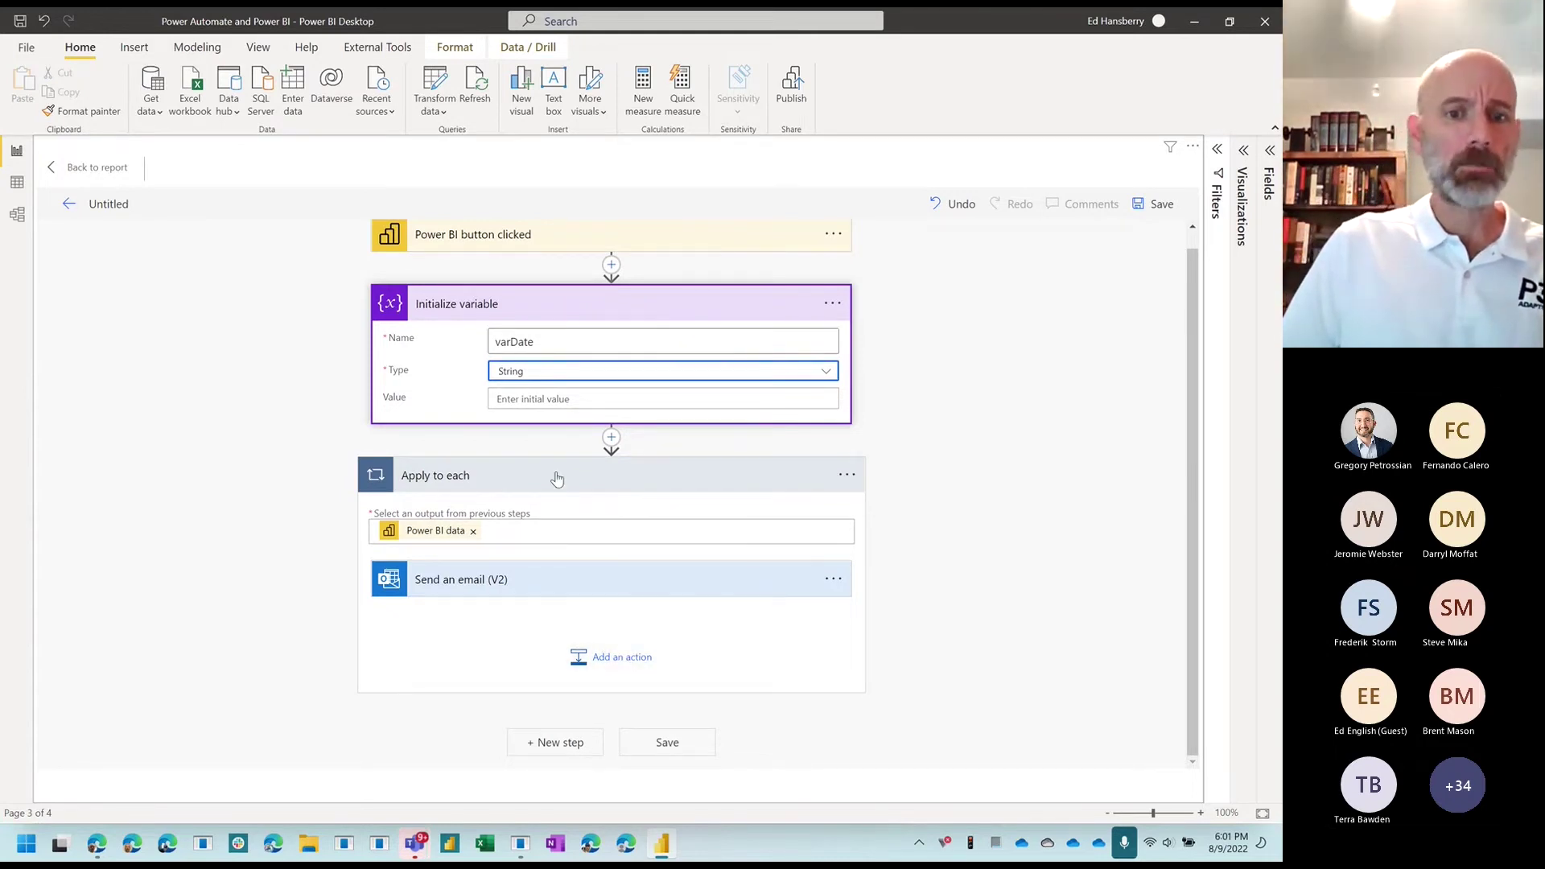
Step: Add a Set variable action inside the loop after the email step
{"action": "left_click", "coordinate": [619, 657]}
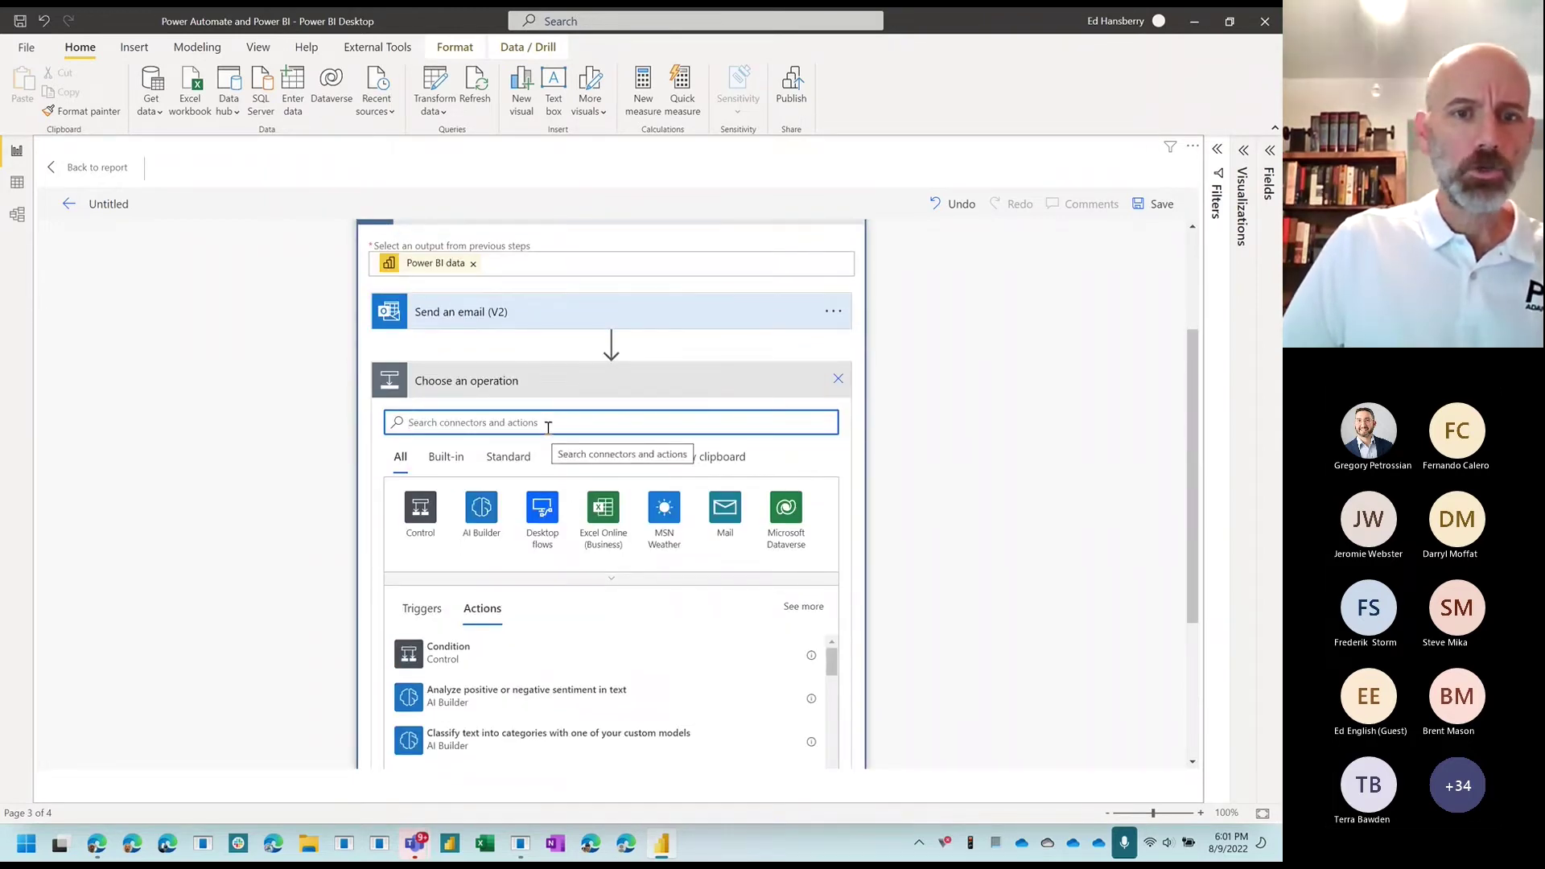
{"action": "scroll", "coordinate": [515, 563], "scroll_direction": "down", "scroll_amount": 1}
{"action": "scroll", "coordinate": [483, 499], "scroll_direction": "up", "scroll_amount": 1}
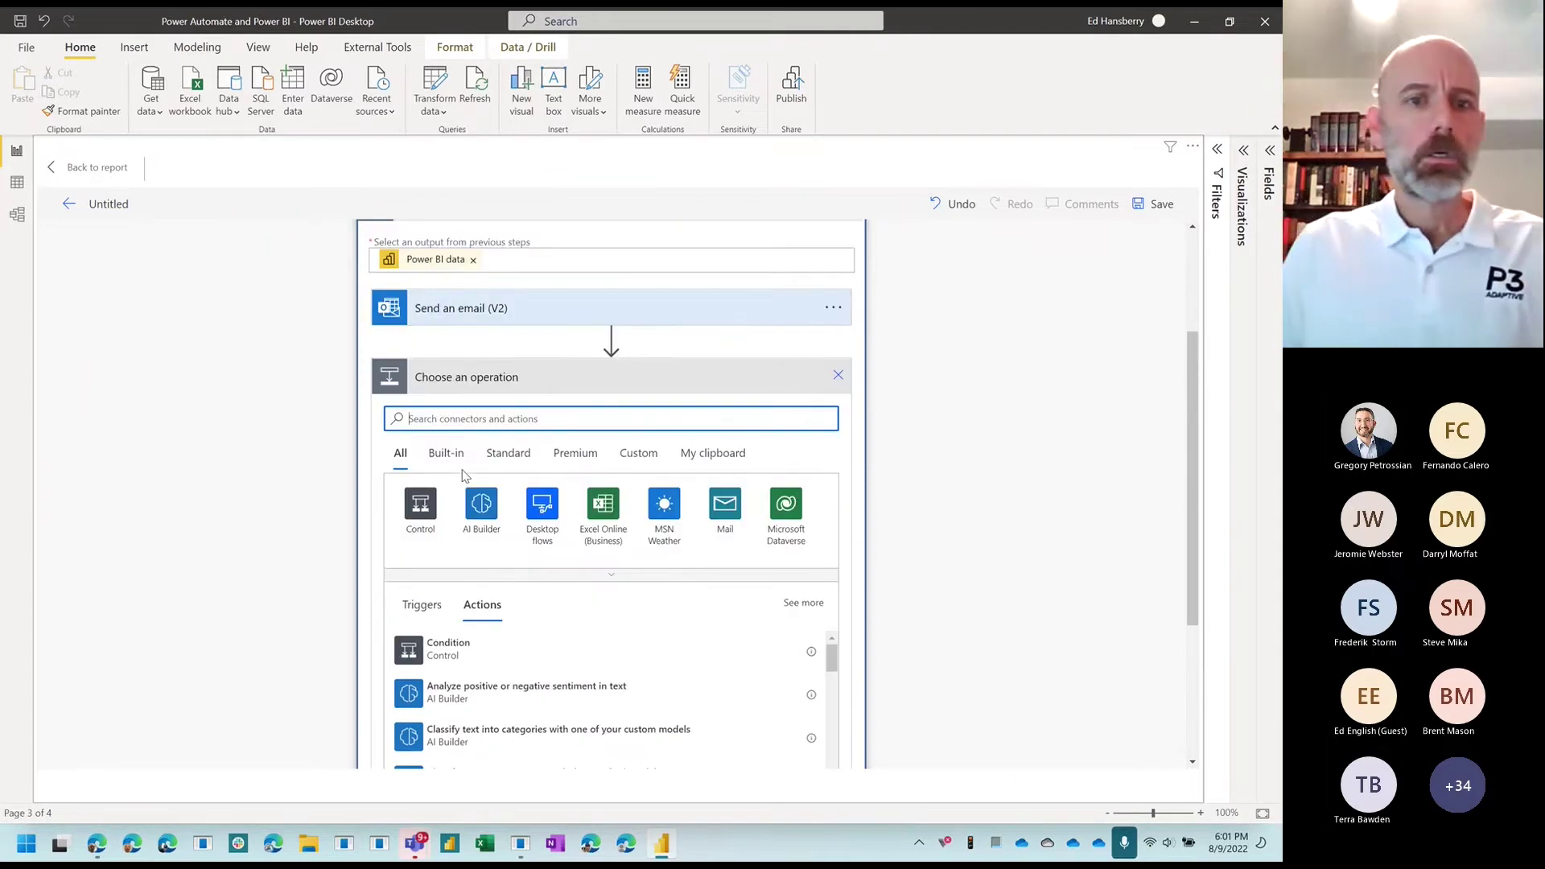
{"action": "type", "text": "set"}
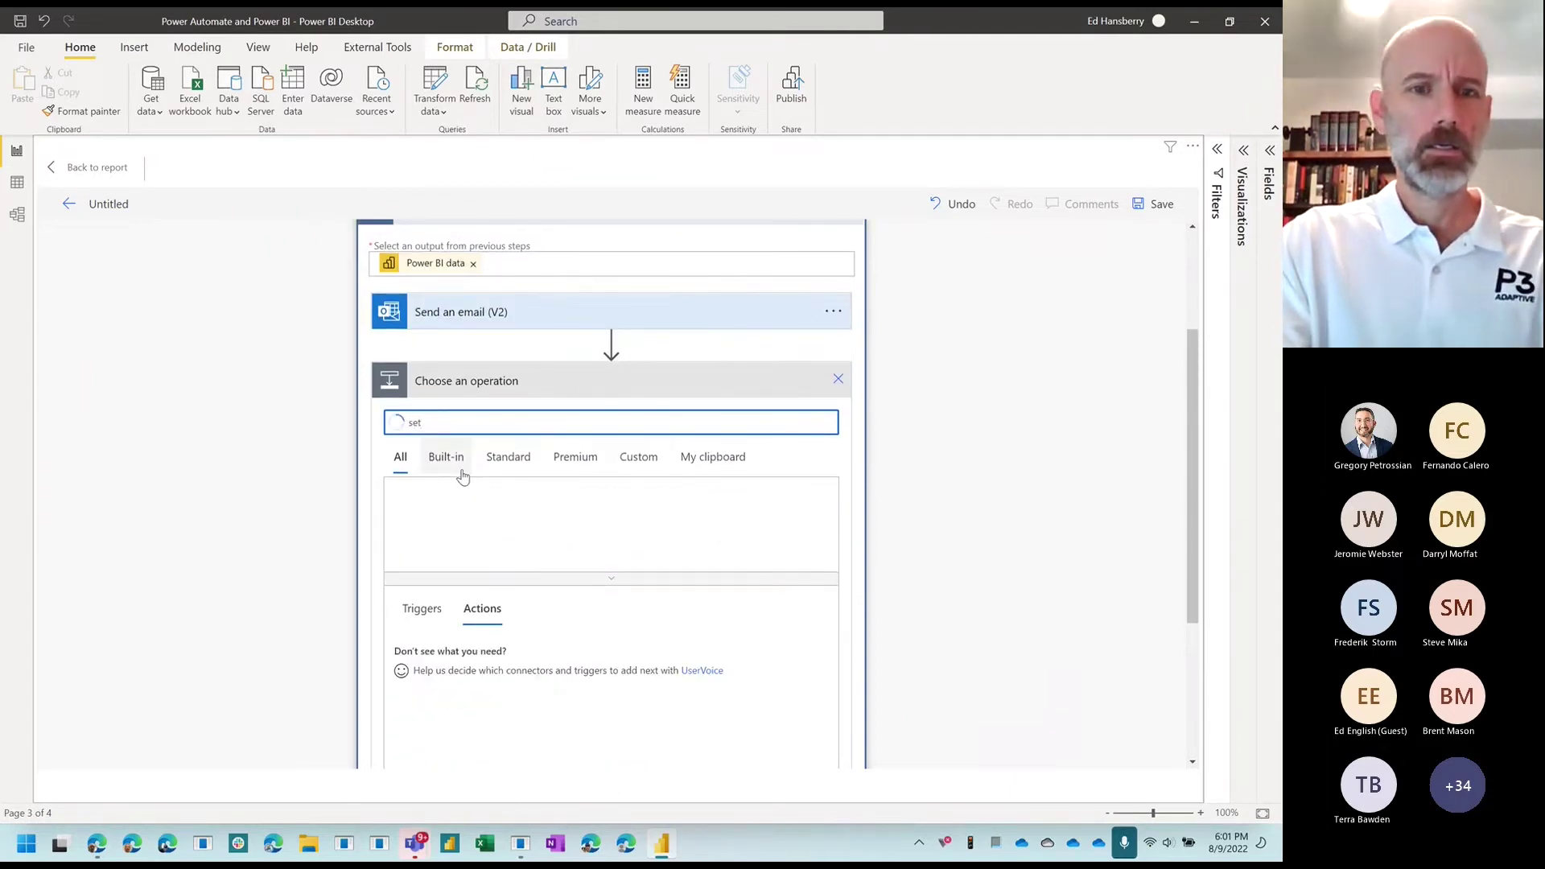
{"action": "type", "text": " variable"}
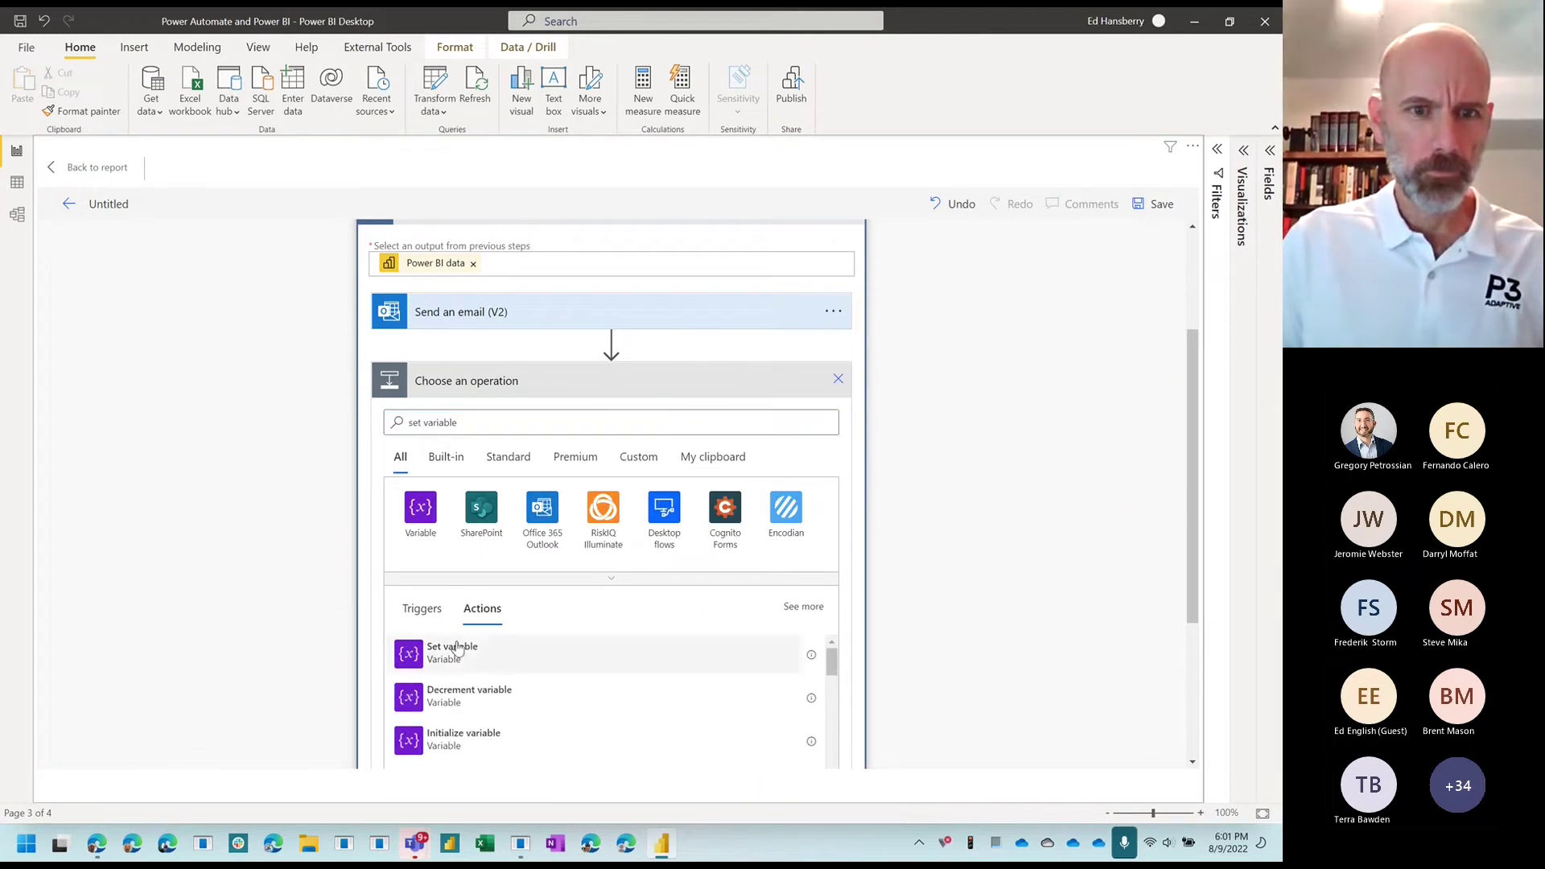
{"action": "left_click", "coordinate": [457, 644]}
Step: Set the varDate variable's value to the flow's Timestamp
{"action": "left_click", "coordinate": [552, 544]}
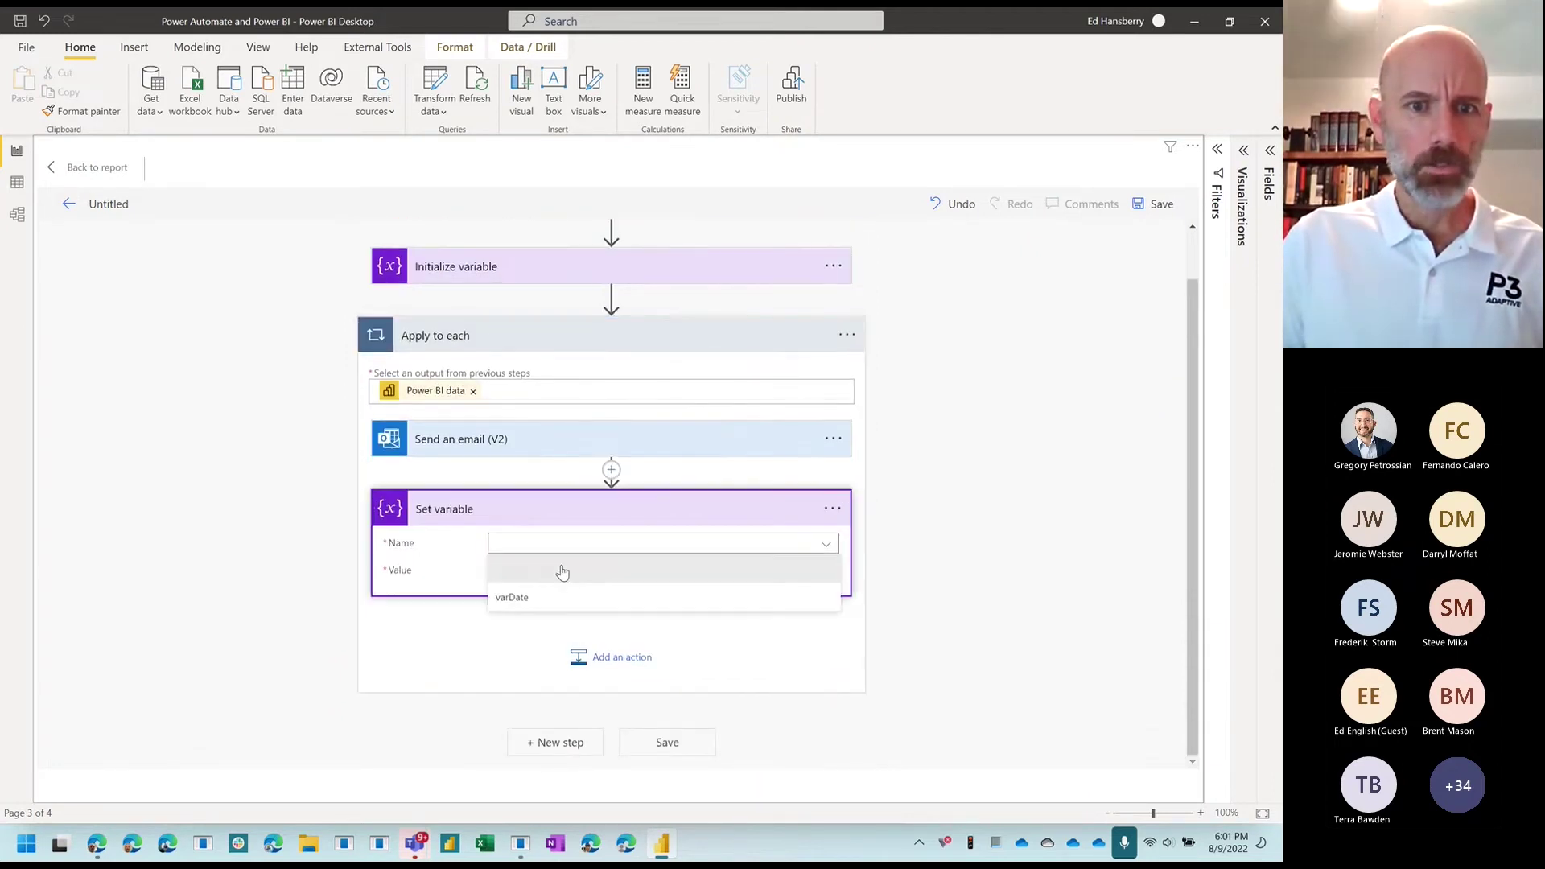
{"action": "left_click", "coordinate": [561, 599]}
{"action": "left_click", "coordinate": [553, 573]}
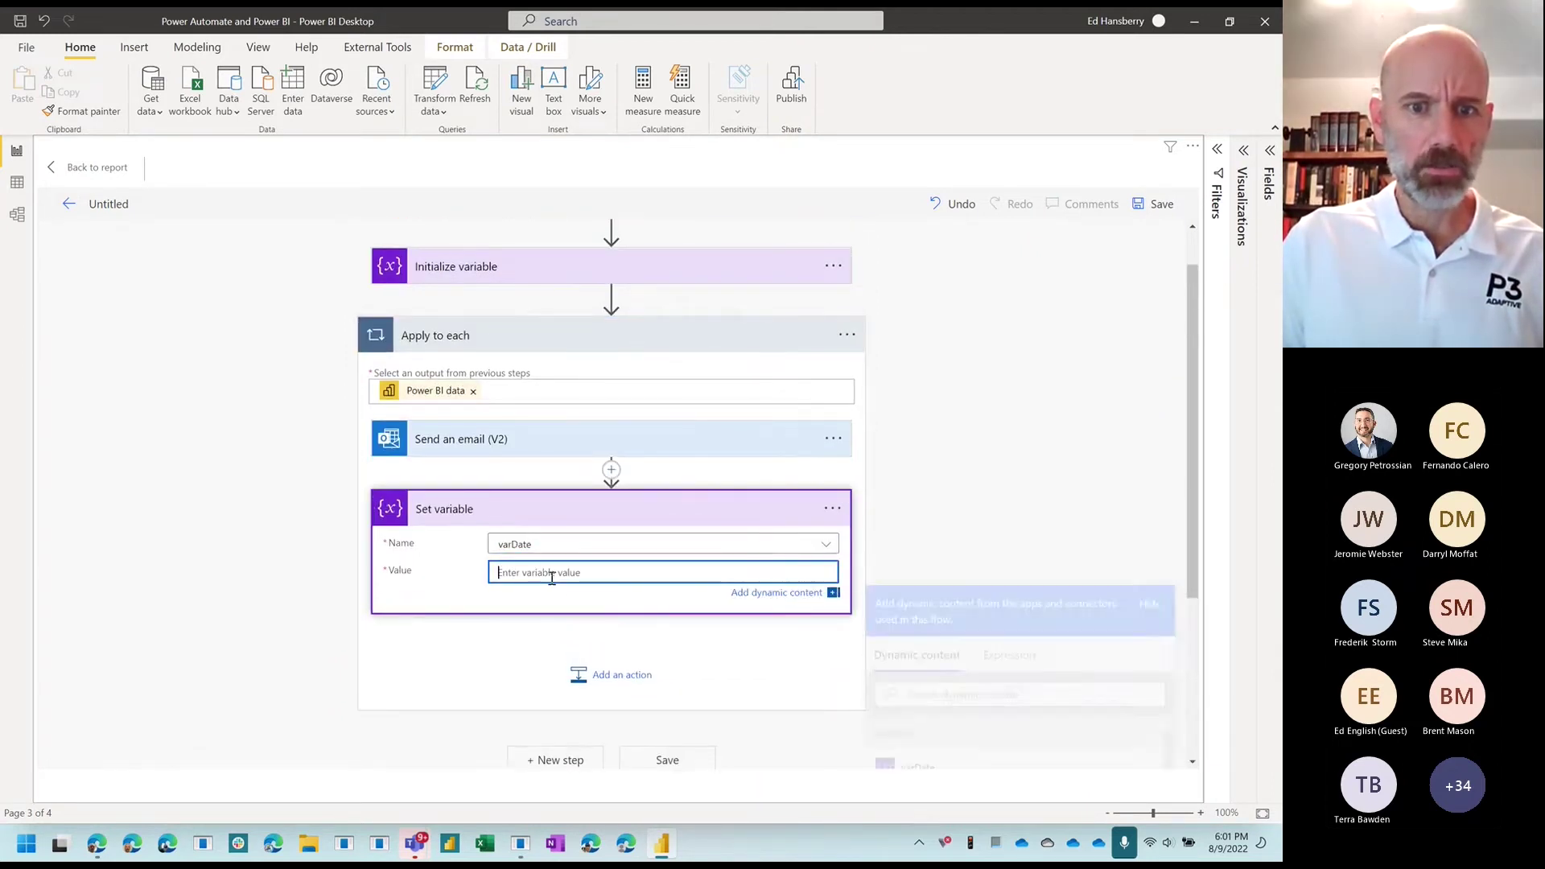
{"action": "scroll", "coordinate": [879, 674], "scroll_direction": "down", "scroll_amount": 2}
{"action": "scroll", "coordinate": [970, 682], "scroll_direction": "down", "scroll_amount": 2}
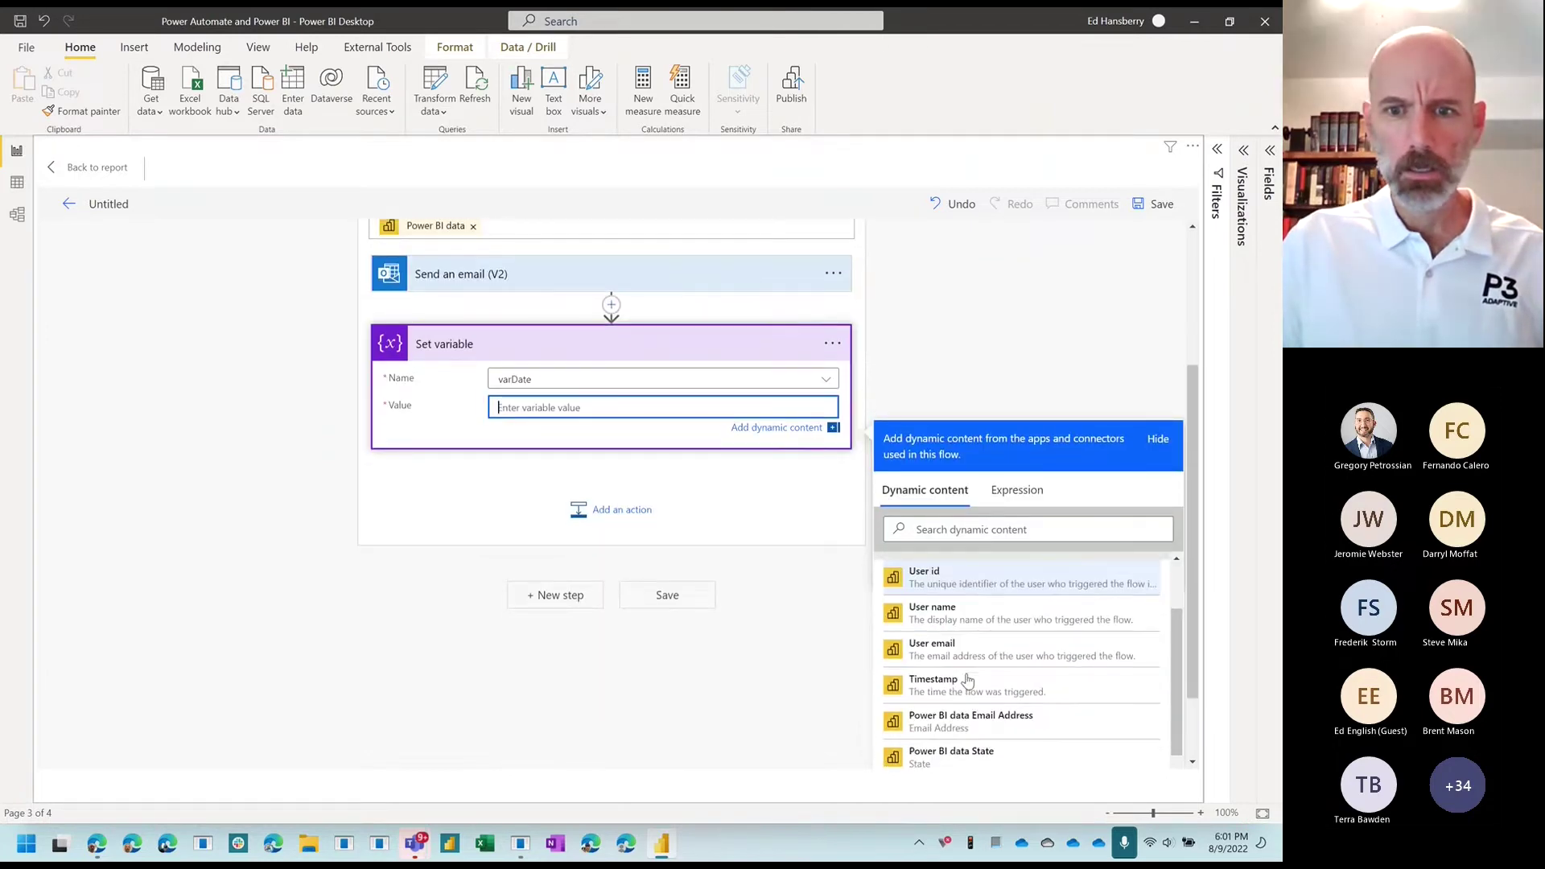
{"action": "left_click", "coordinate": [970, 682]}
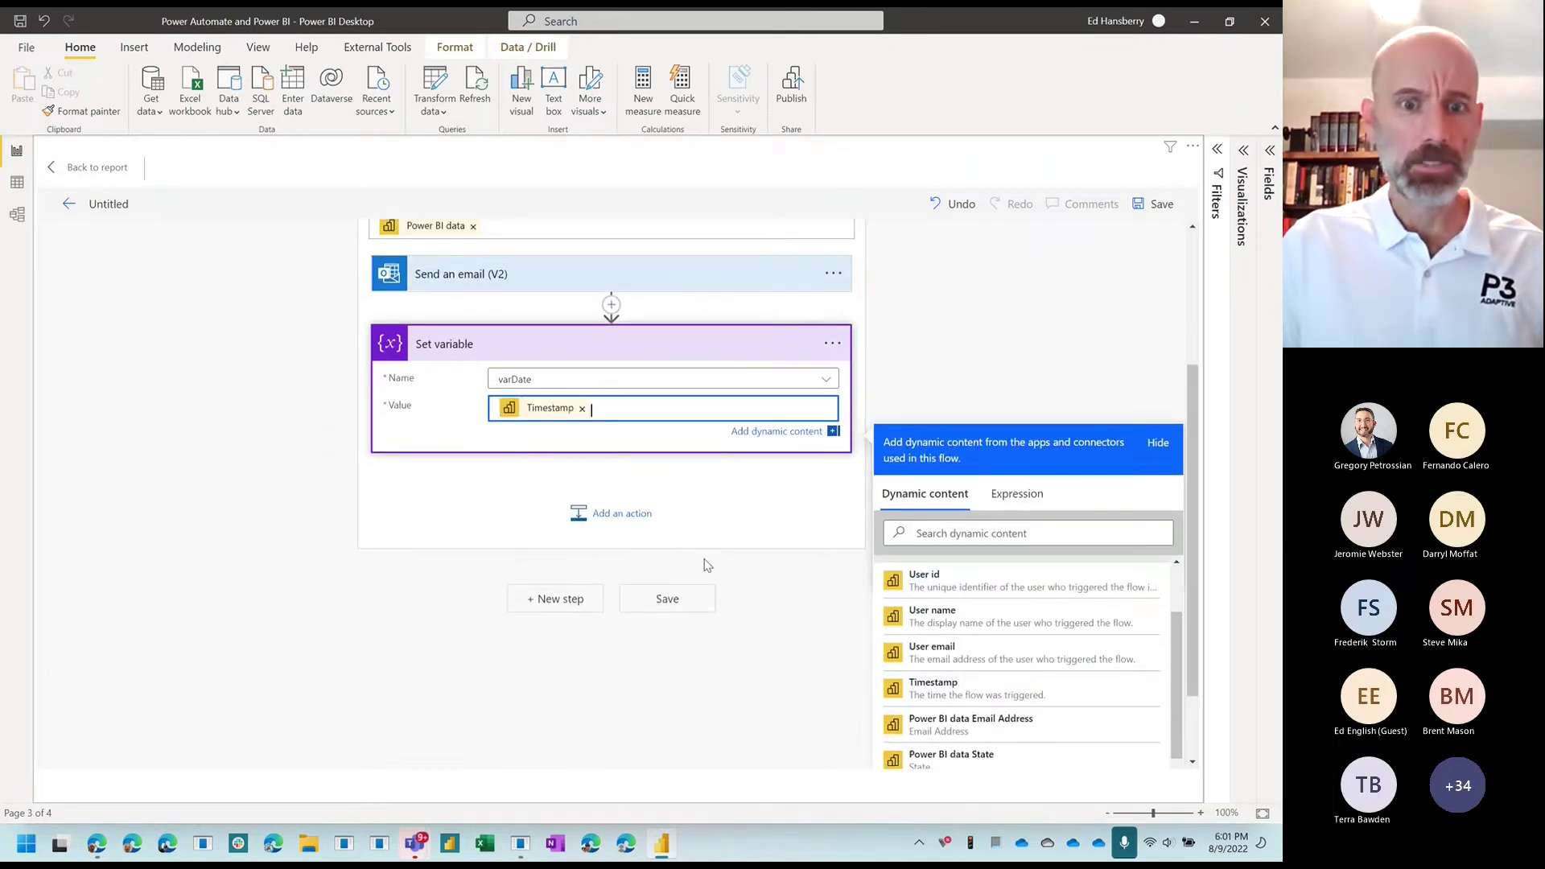
{"action": "left_click", "coordinate": [605, 517]}
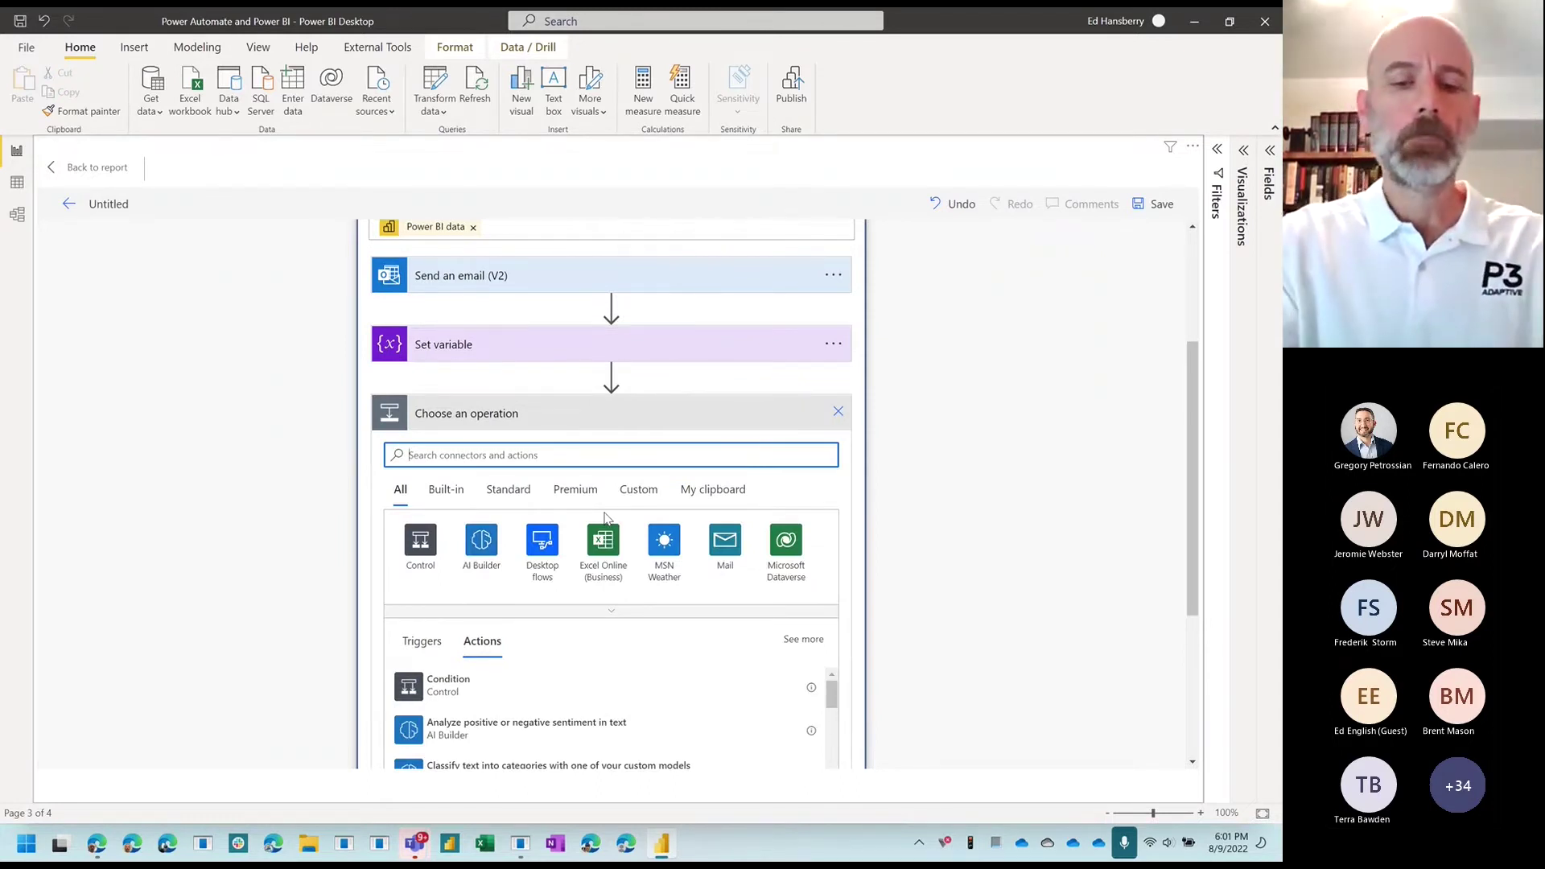
Step: Add a Compose action after Set variable and open the Expression editor for its Inputs
{"action": "type", "text": "c"}
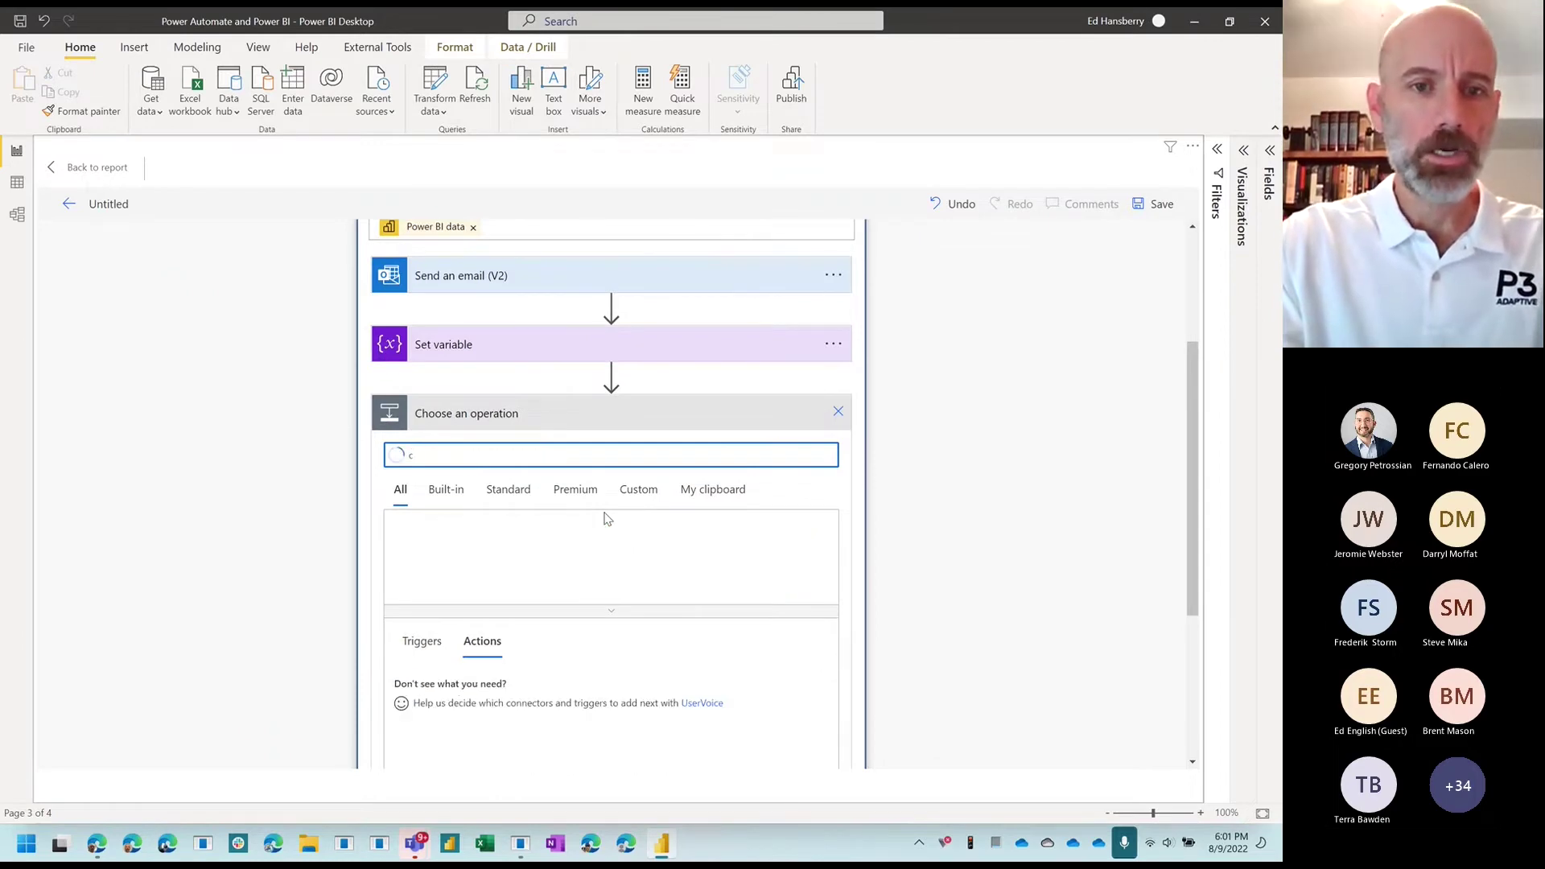
{"action": "type", "text": "ompose"}
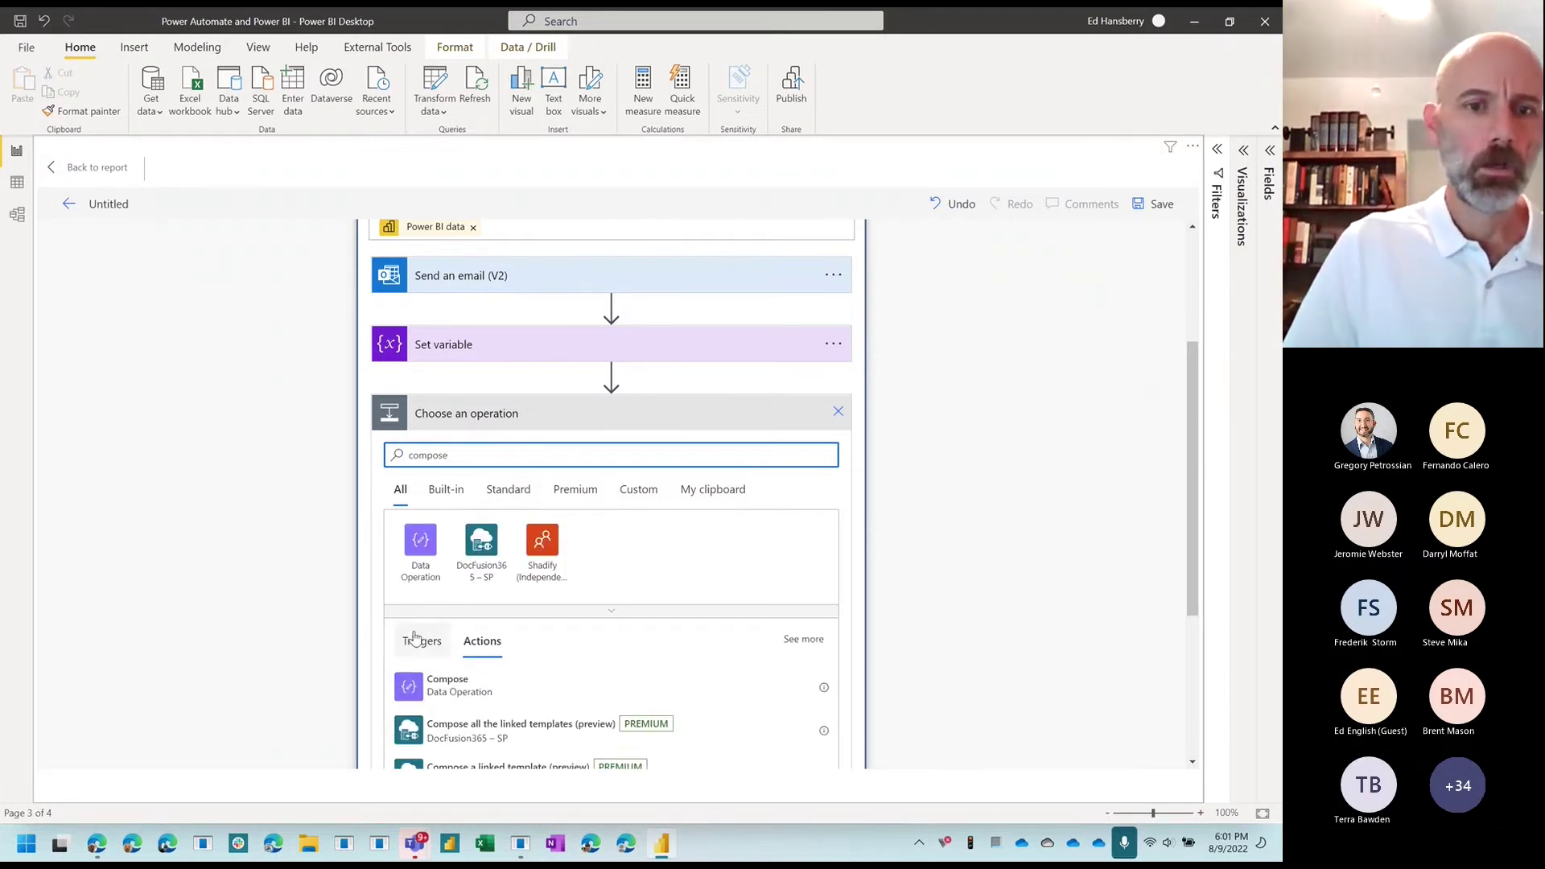
{"action": "left_click", "coordinate": [412, 685]}
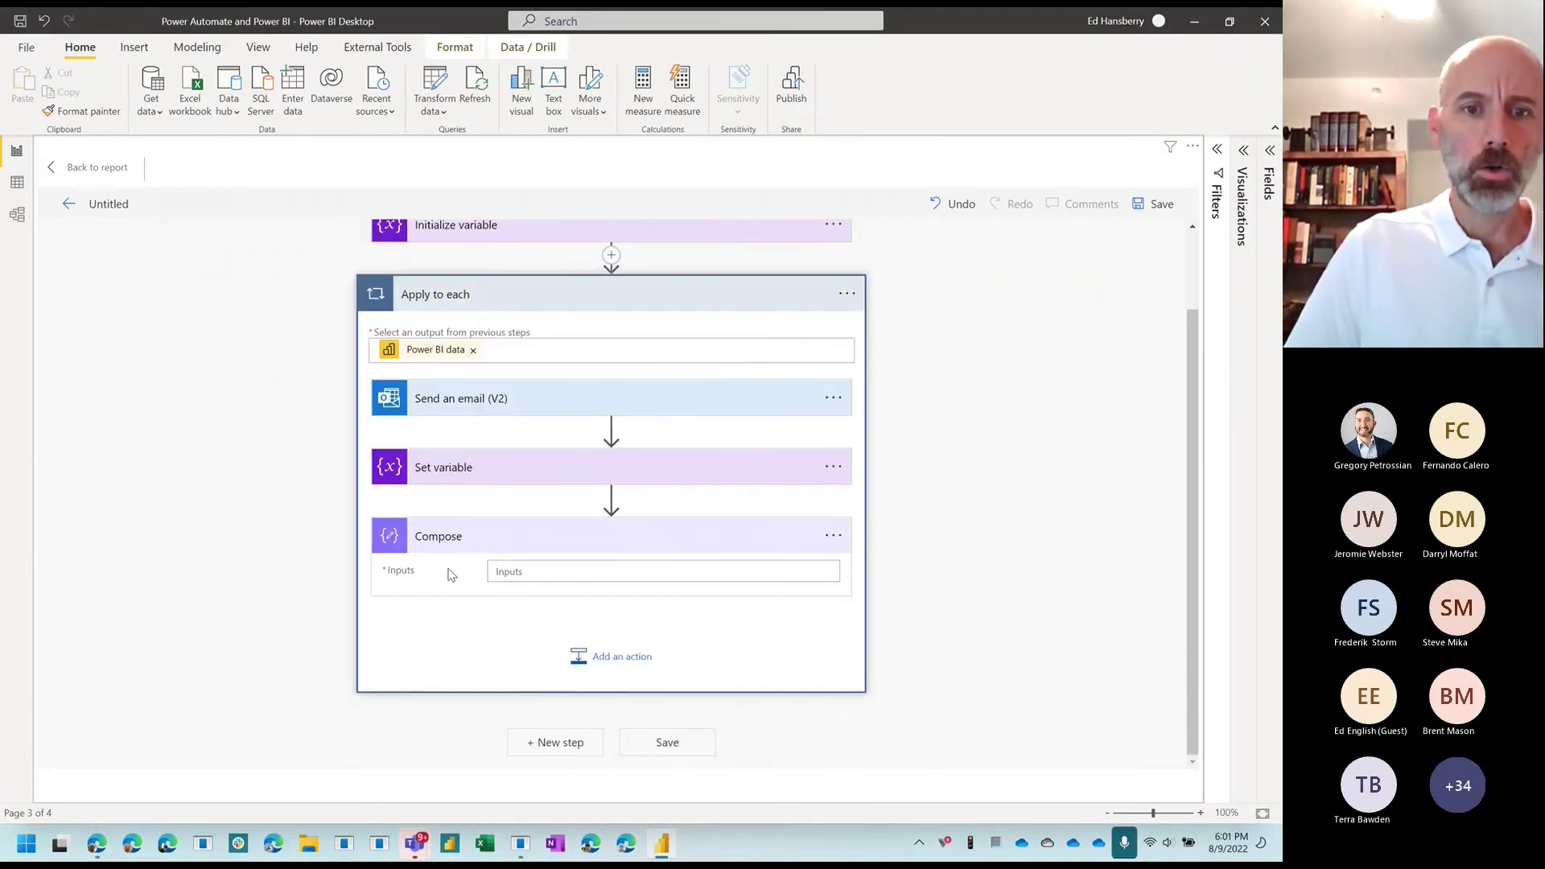
{"action": "left_click", "coordinate": [545, 580]}
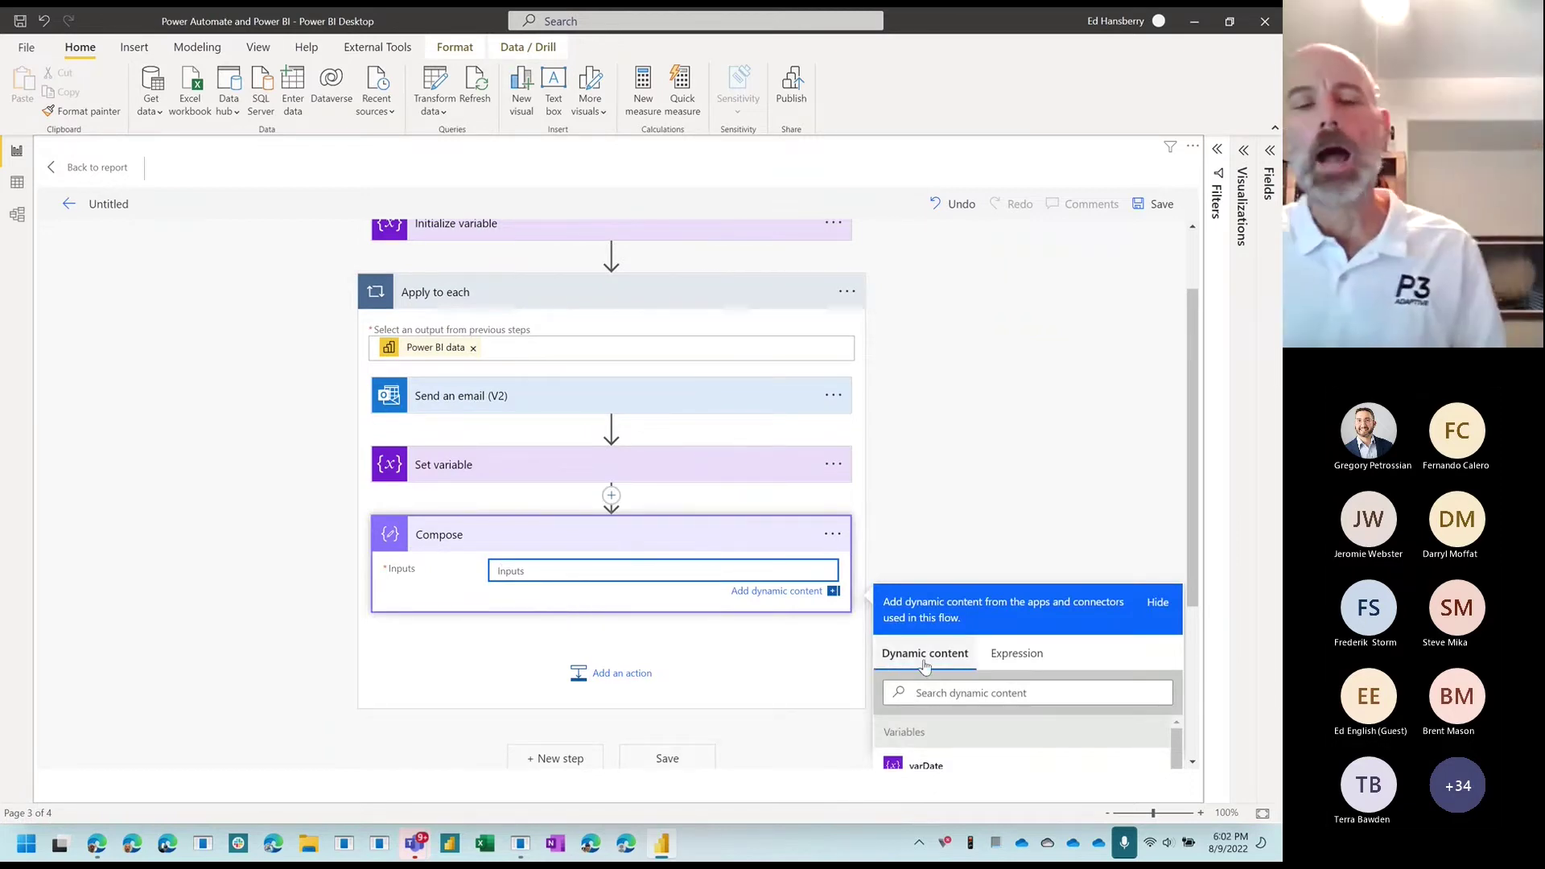
{"action": "scroll", "coordinate": [926, 666], "scroll_direction": "down", "scroll_amount": 3}
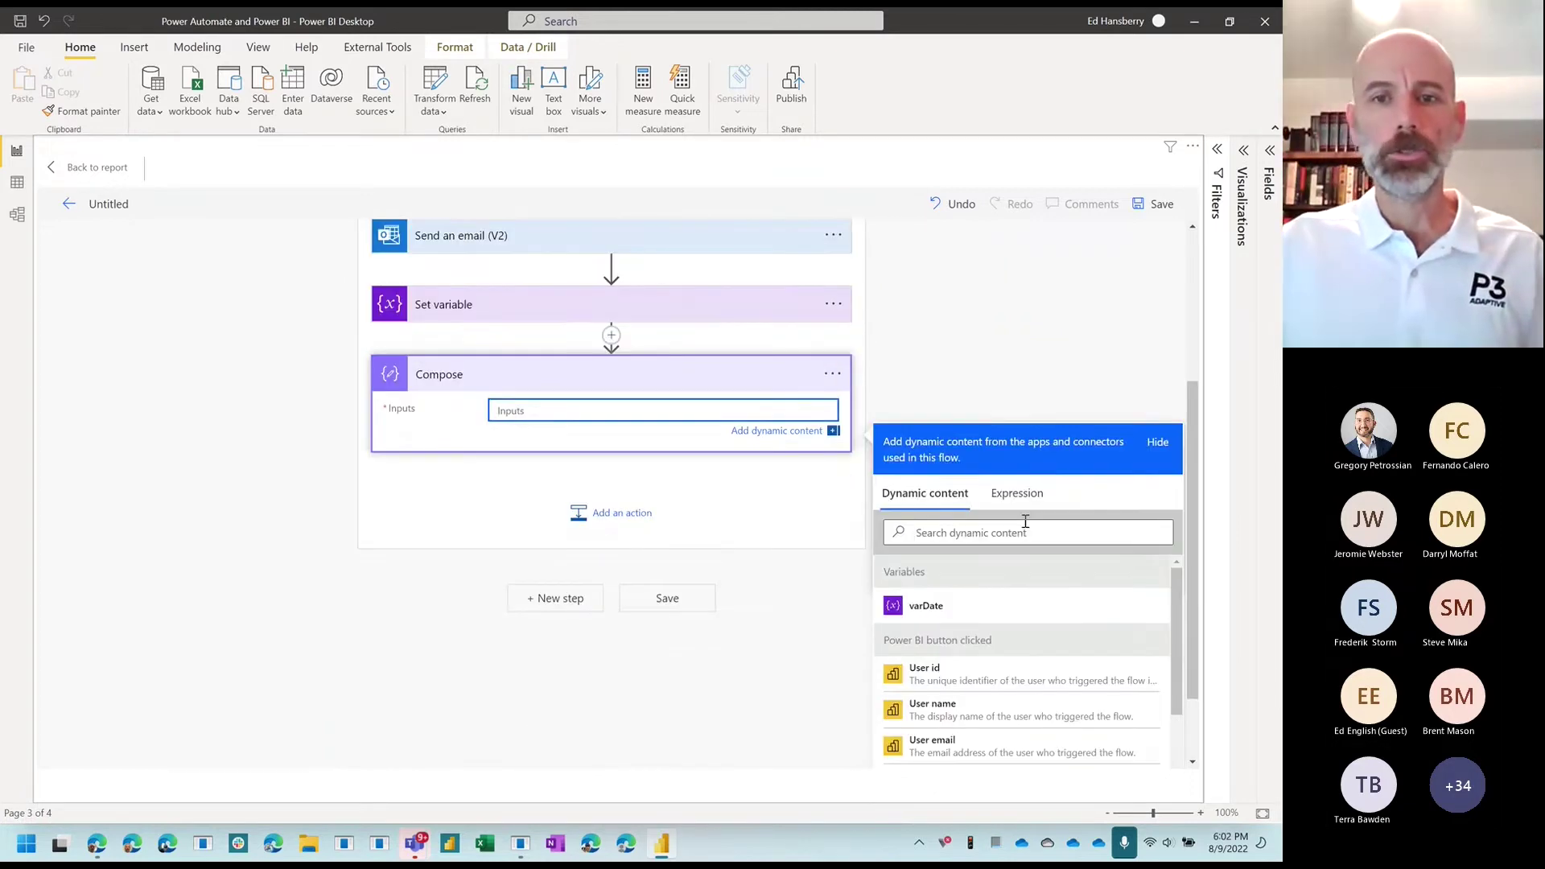
{"action": "left_click", "coordinate": [1017, 409]}
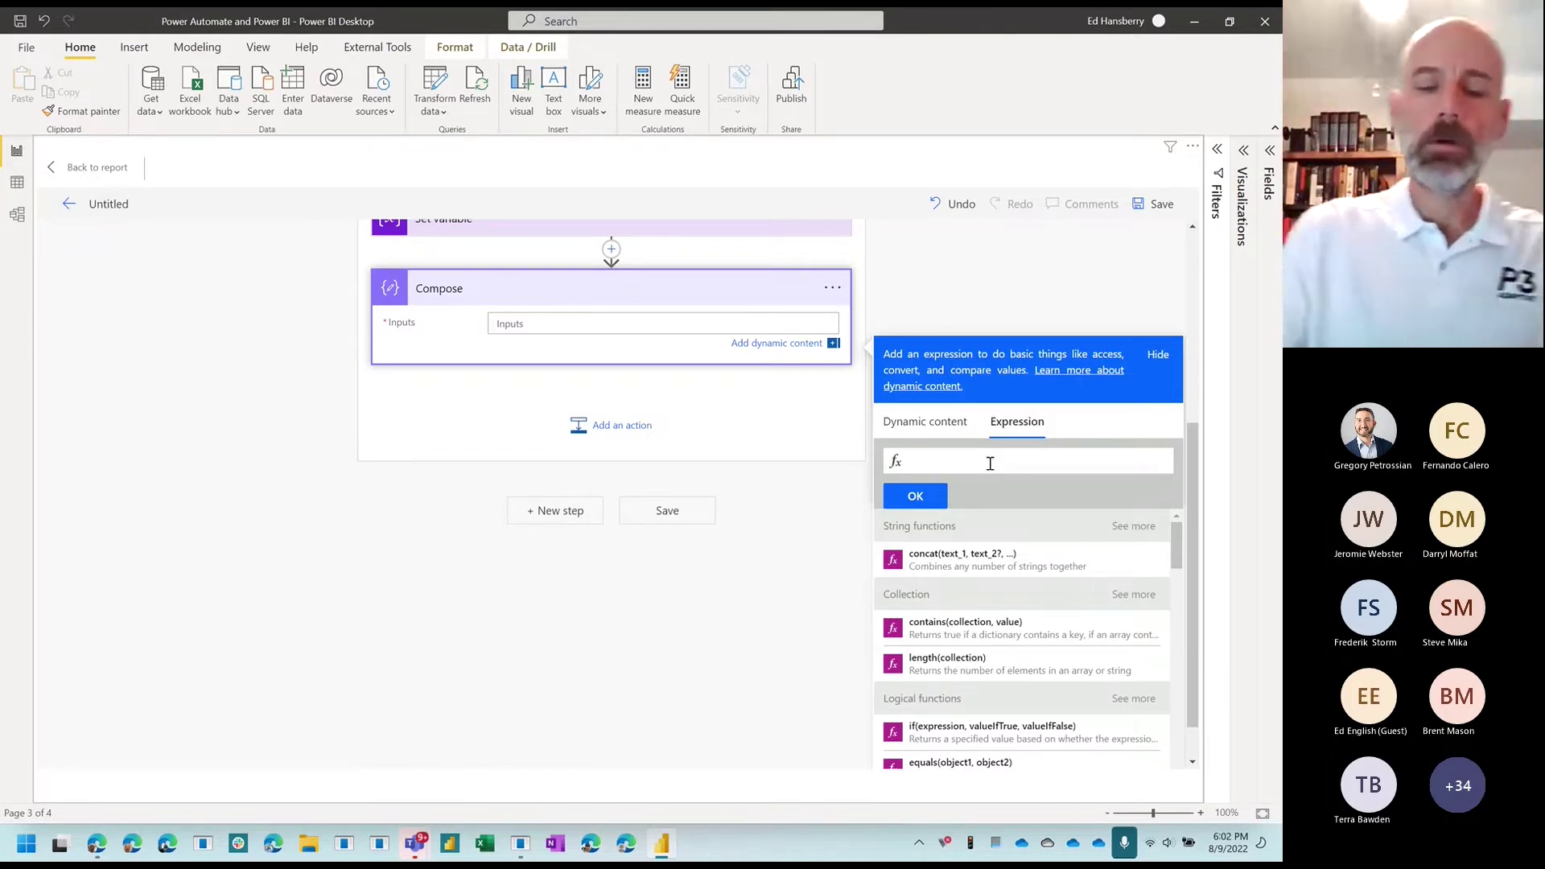
Step: Enter formatDateTime( in the Compose Inputs expression box
{"action": "type", "text": "get"}
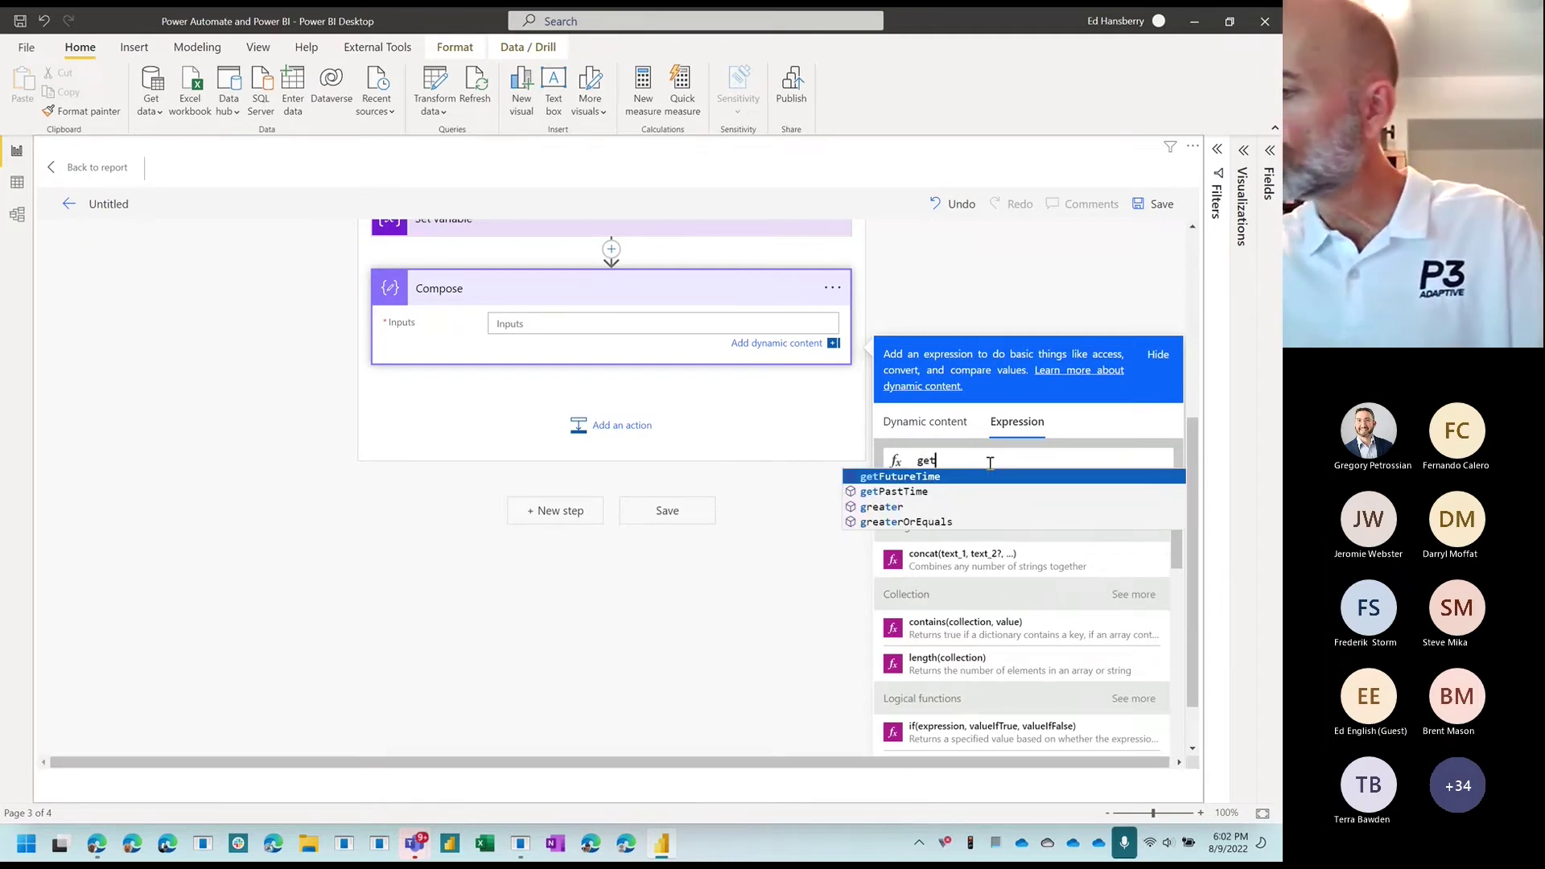
{"action": "key", "text": "BackSpace"}
{"action": "key", "text": "BackSpace"}
{"action": "key", "text": "BackSpace"}
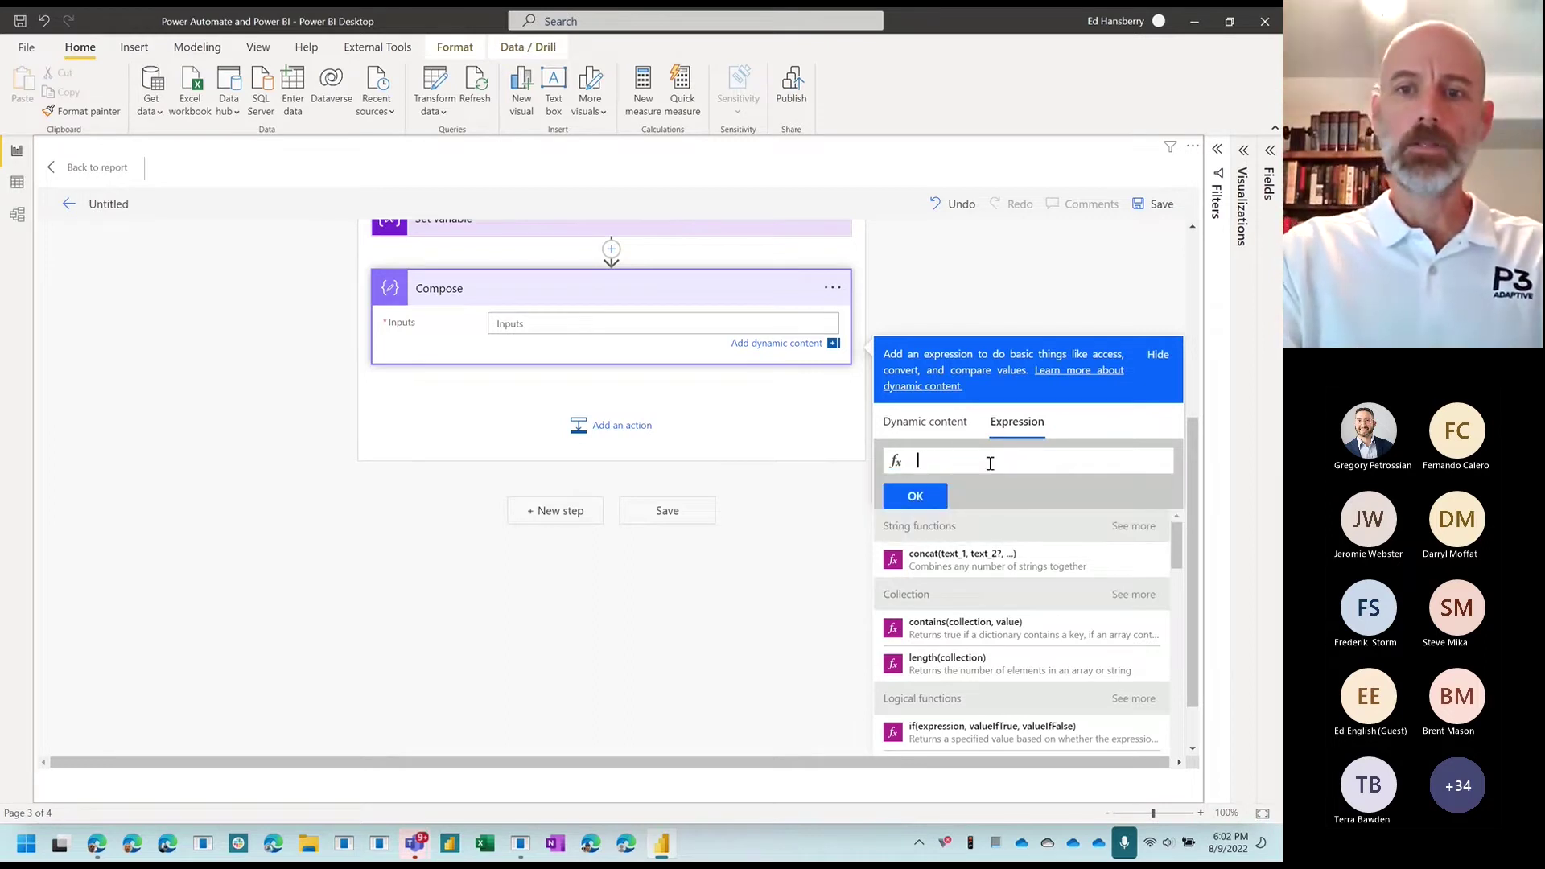
{"action": "type", "text": "format"}
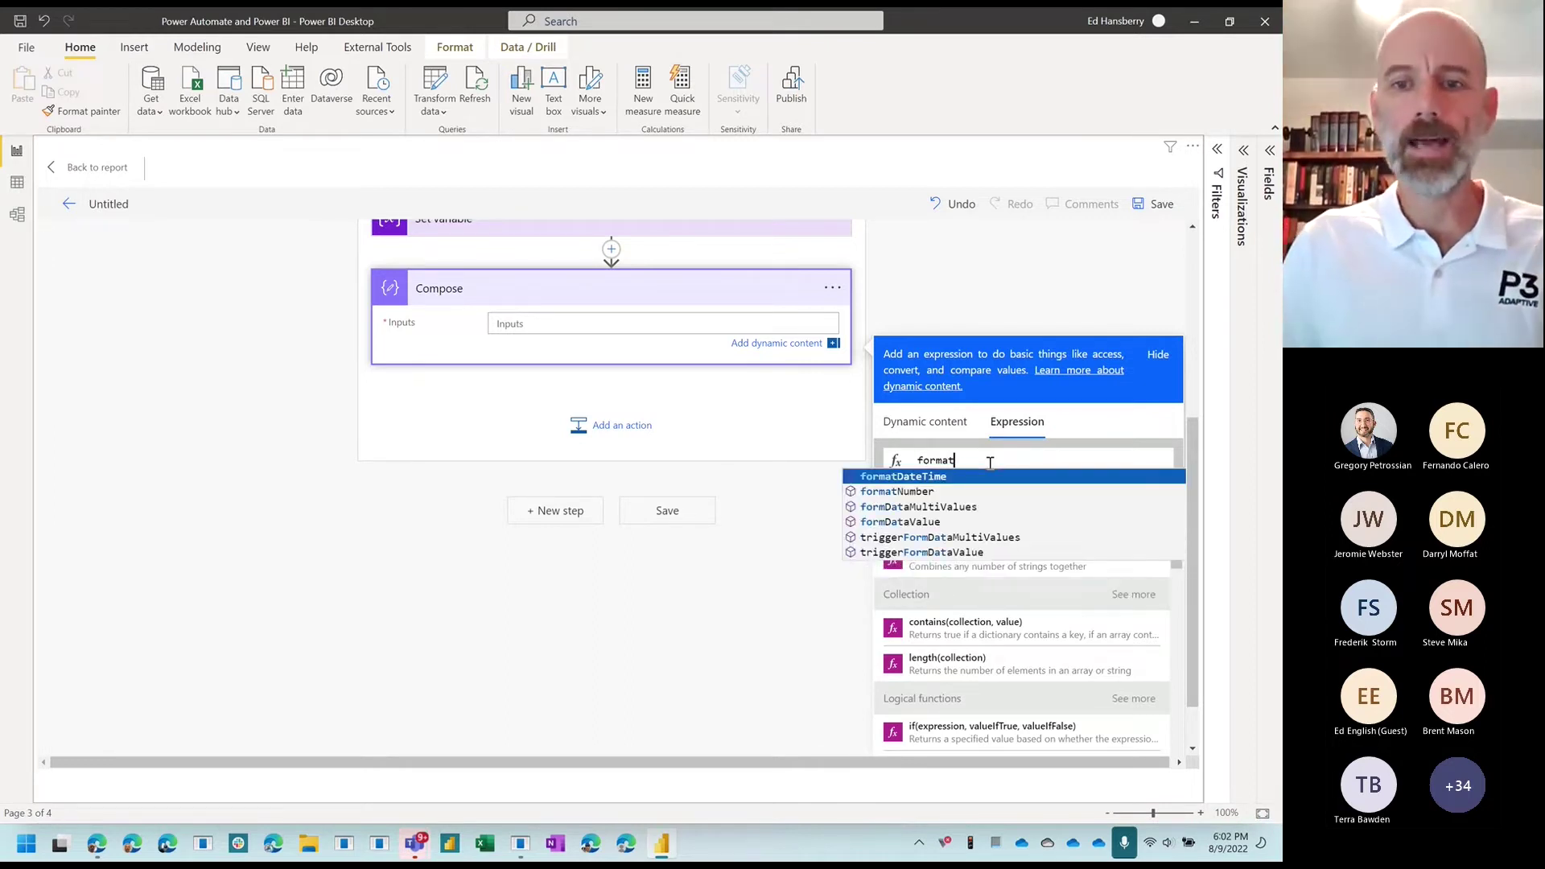
{"action": "left_click", "coordinate": [982, 478]}
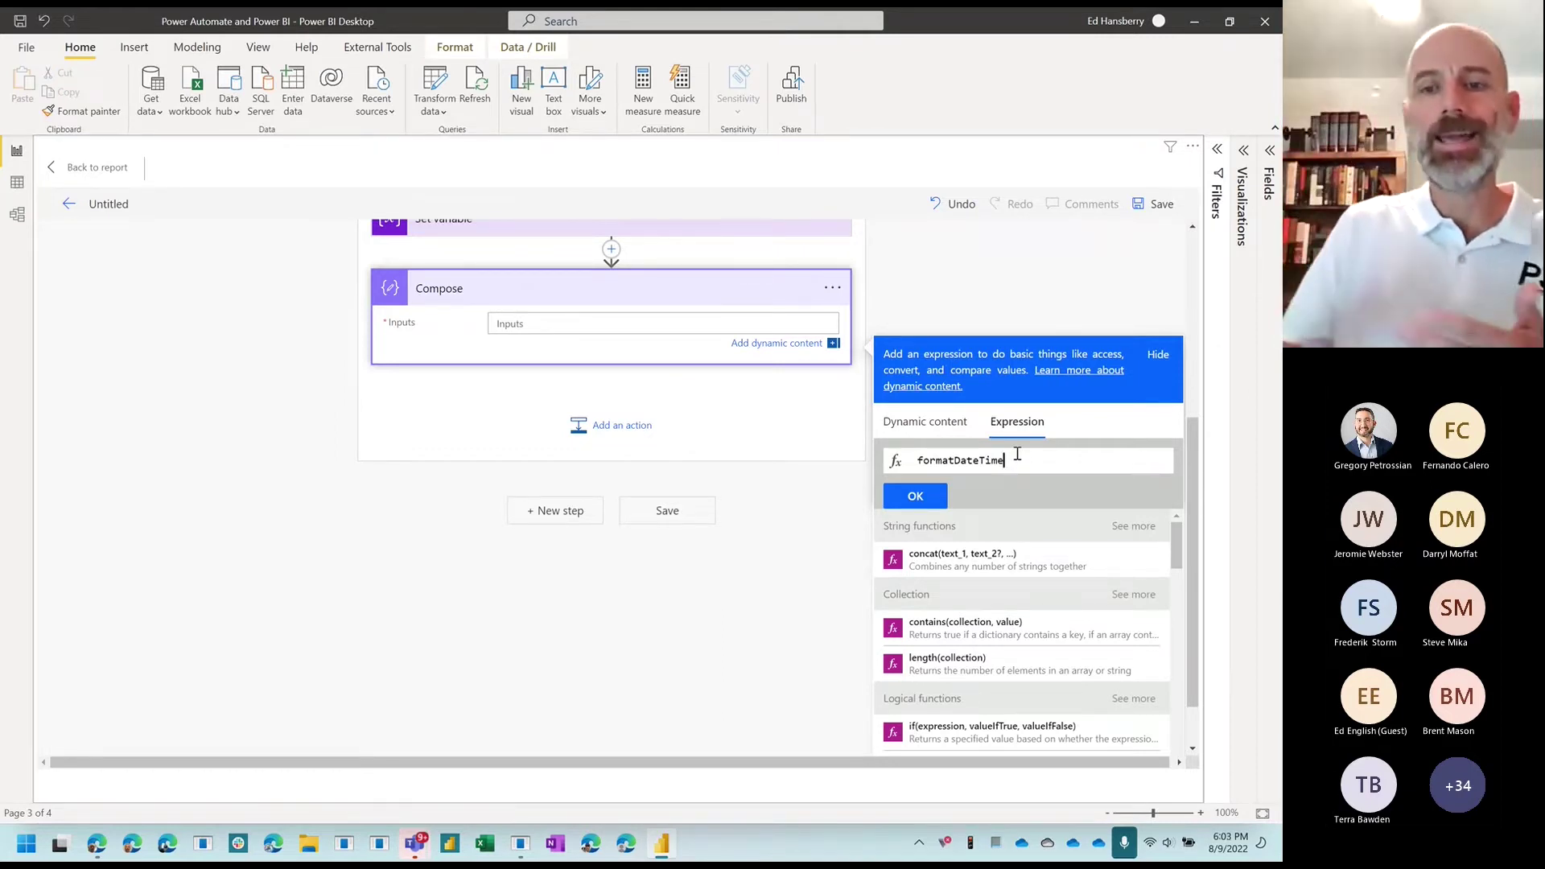
{"action": "type", "text": "("}
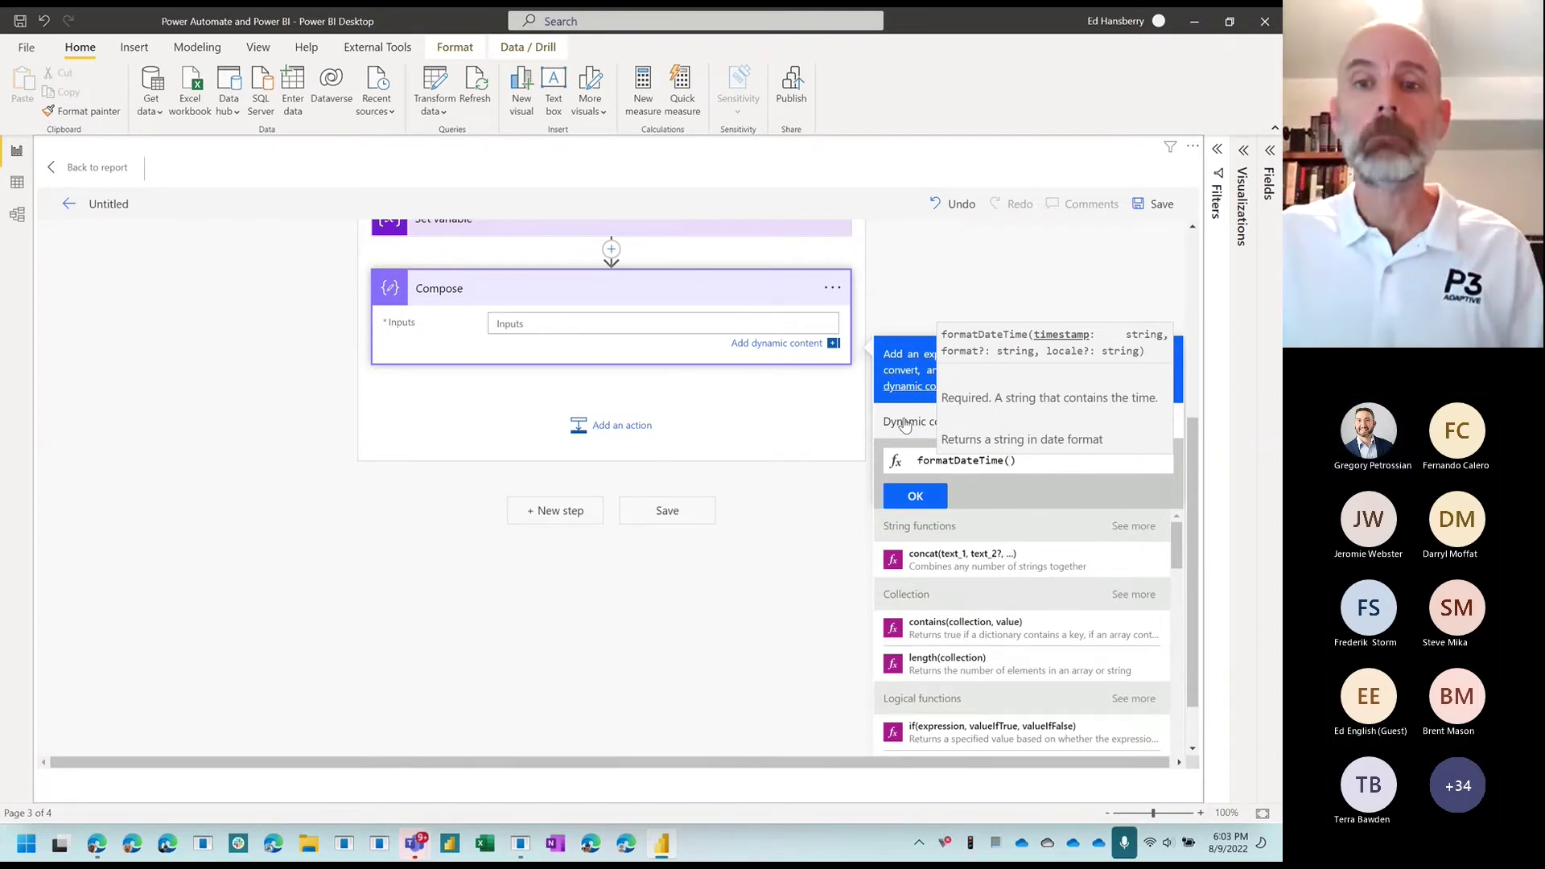
Step: Place the cursor inside formatDateTime() and list the varDate variable under Dynamic content
{"action": "left_click", "coordinate": [1026, 470]}
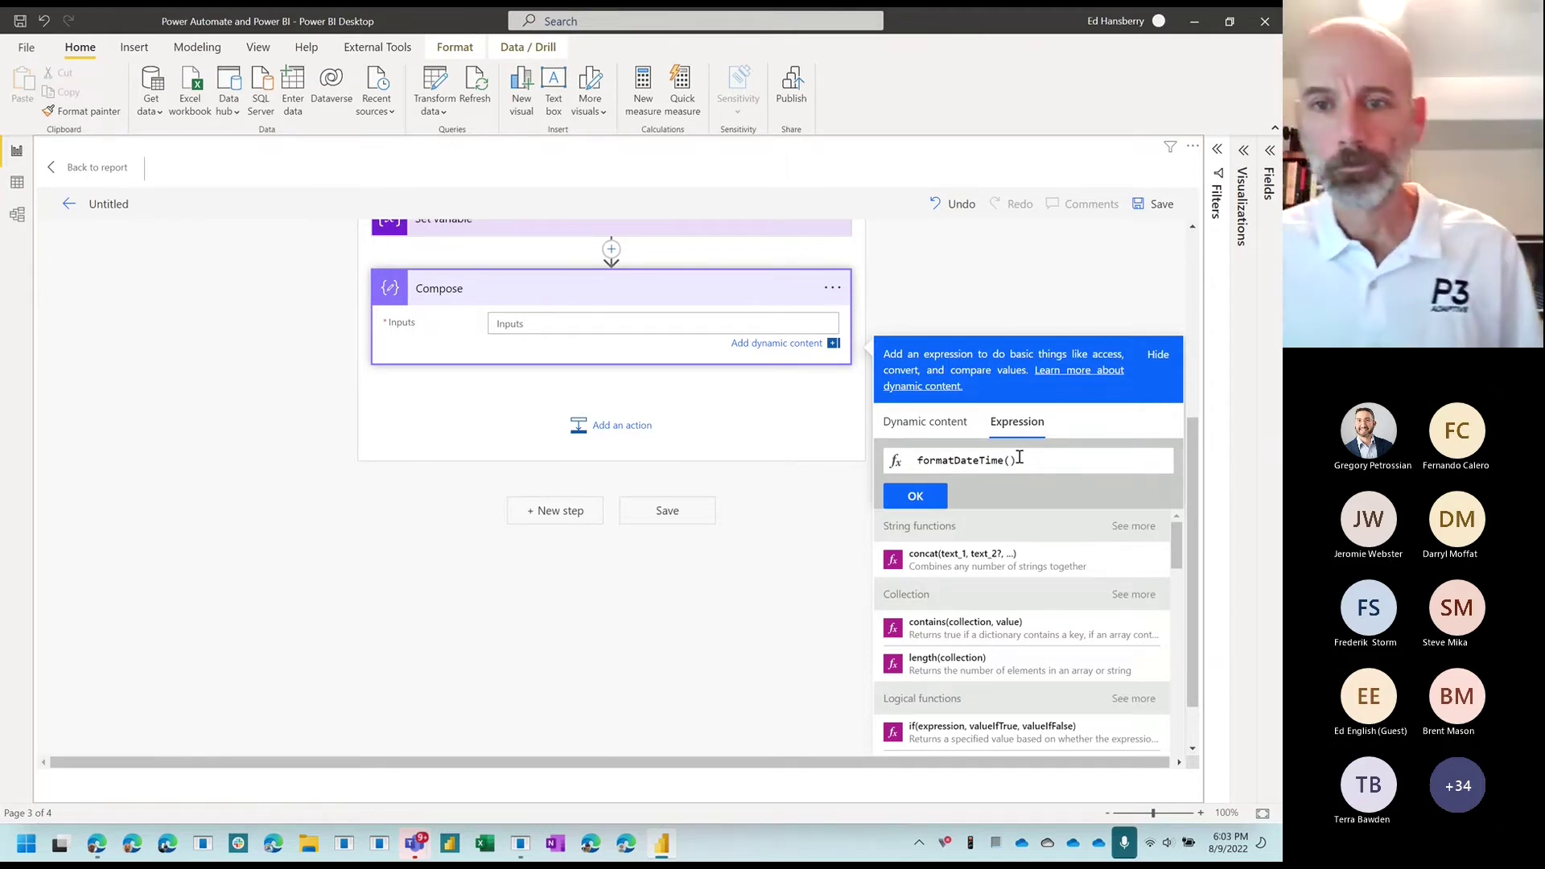
{"action": "left_click", "coordinate": [1011, 461]}
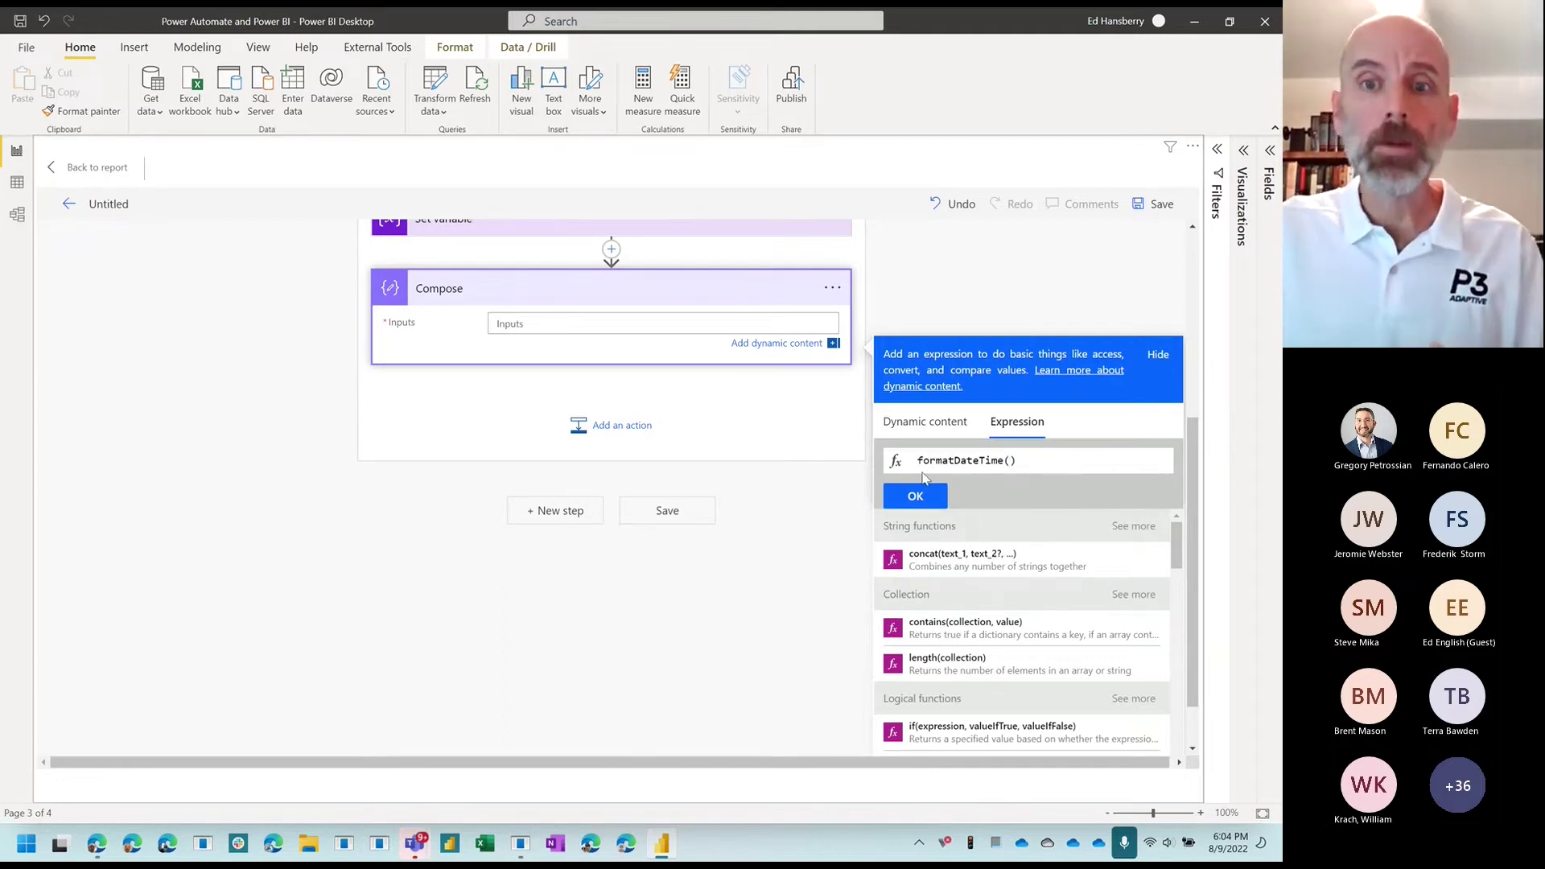
{"action": "left_click", "coordinate": [930, 429]}
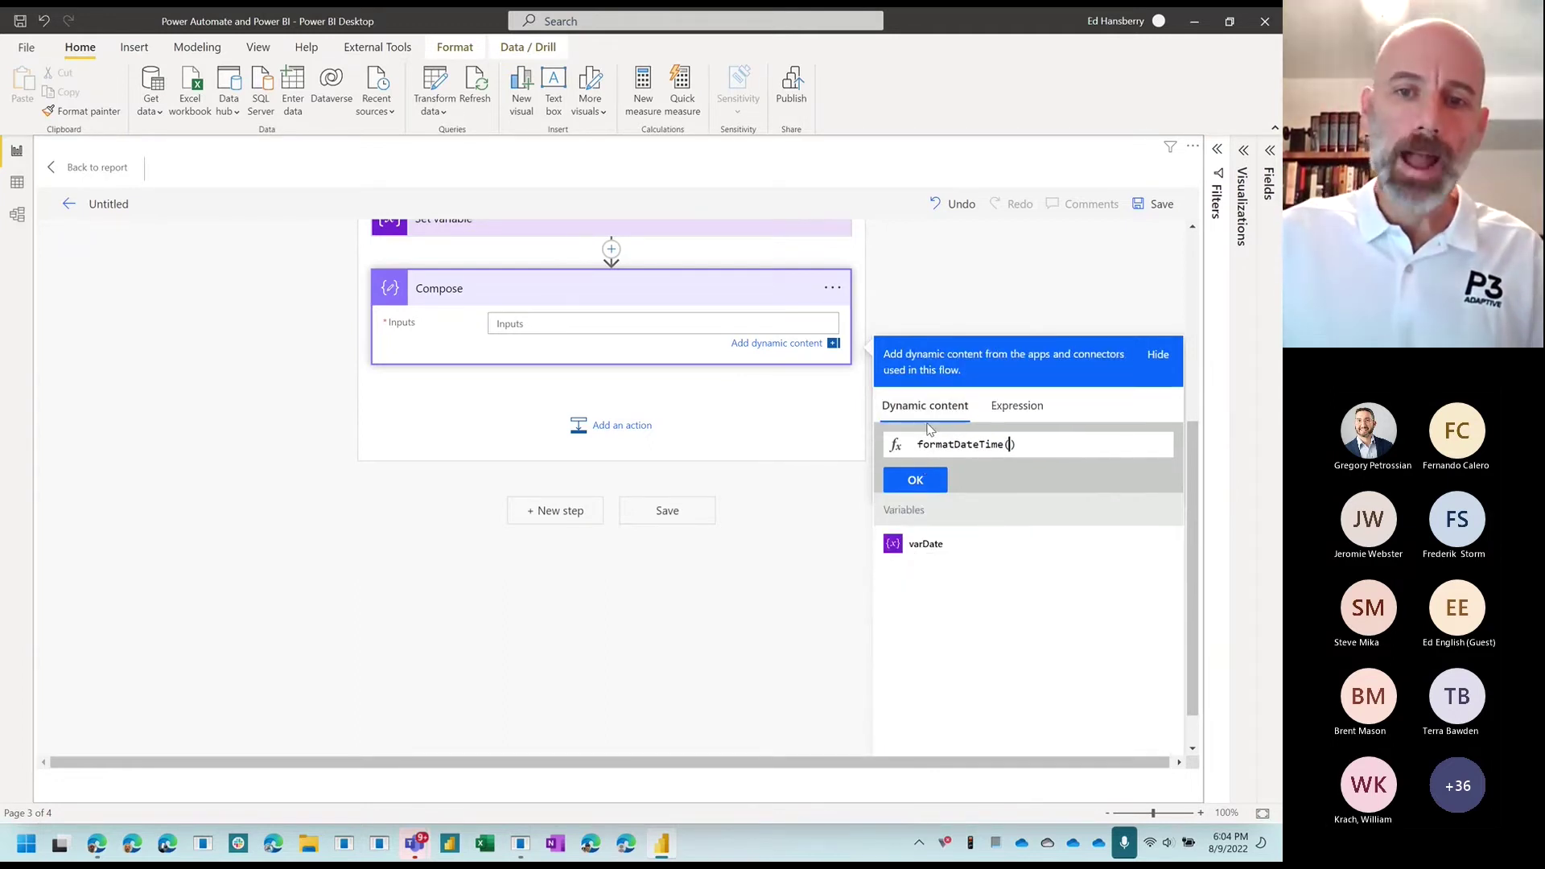
Step: Complete formatDateTime(variables('varDate'), 'g') and insert it as the Compose input
{"action": "left_click", "coordinate": [936, 547]}
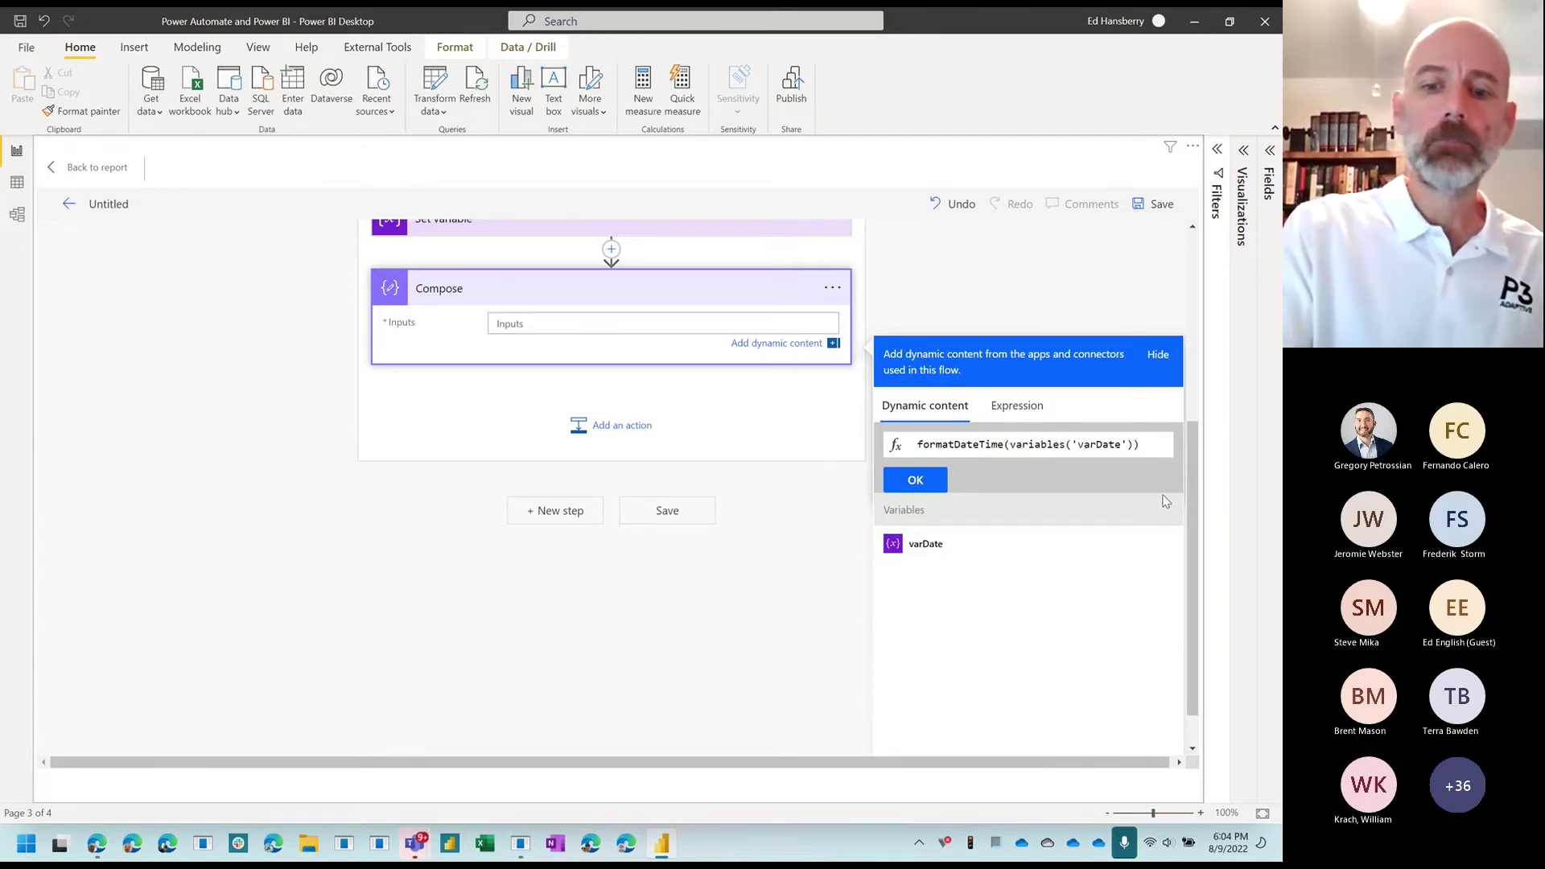
{"action": "type", "text": ", "}
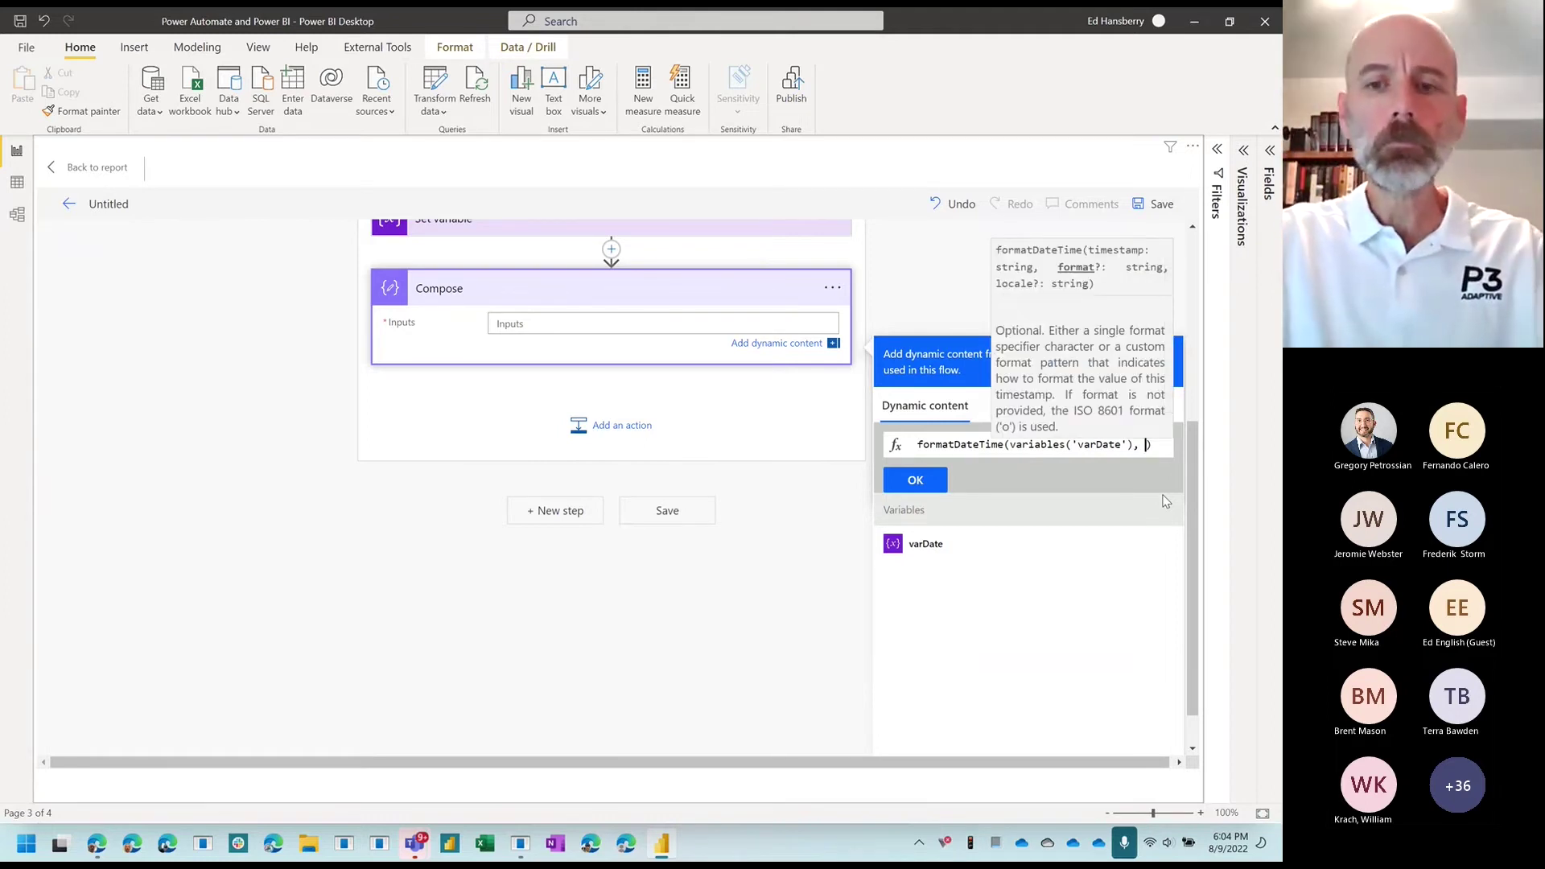
{"action": "type", "text": "'g'"}
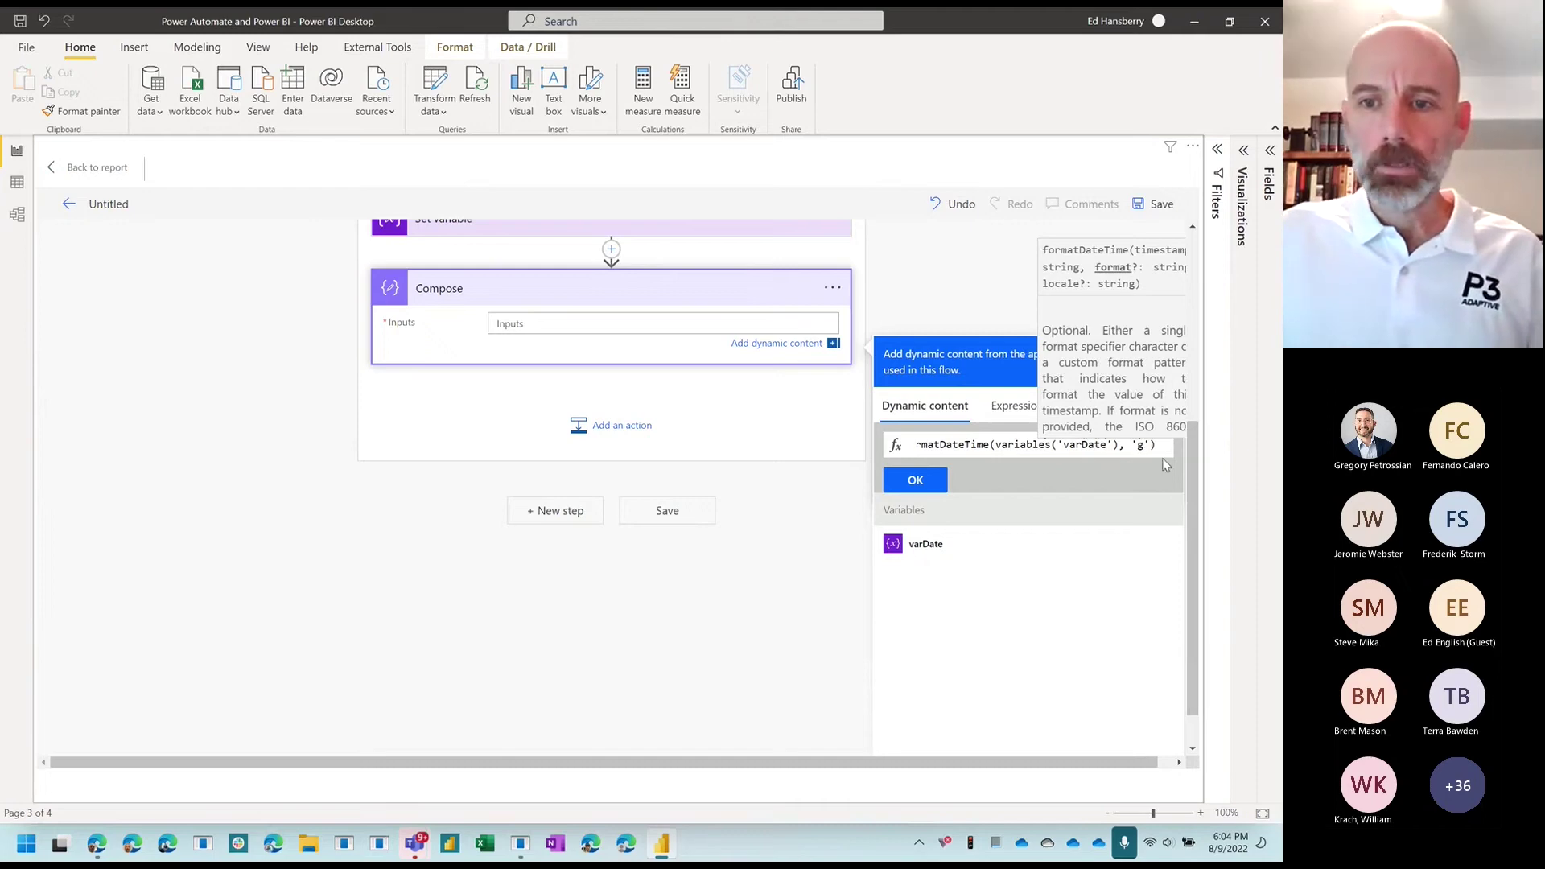
{"action": "type", "text": ")"}
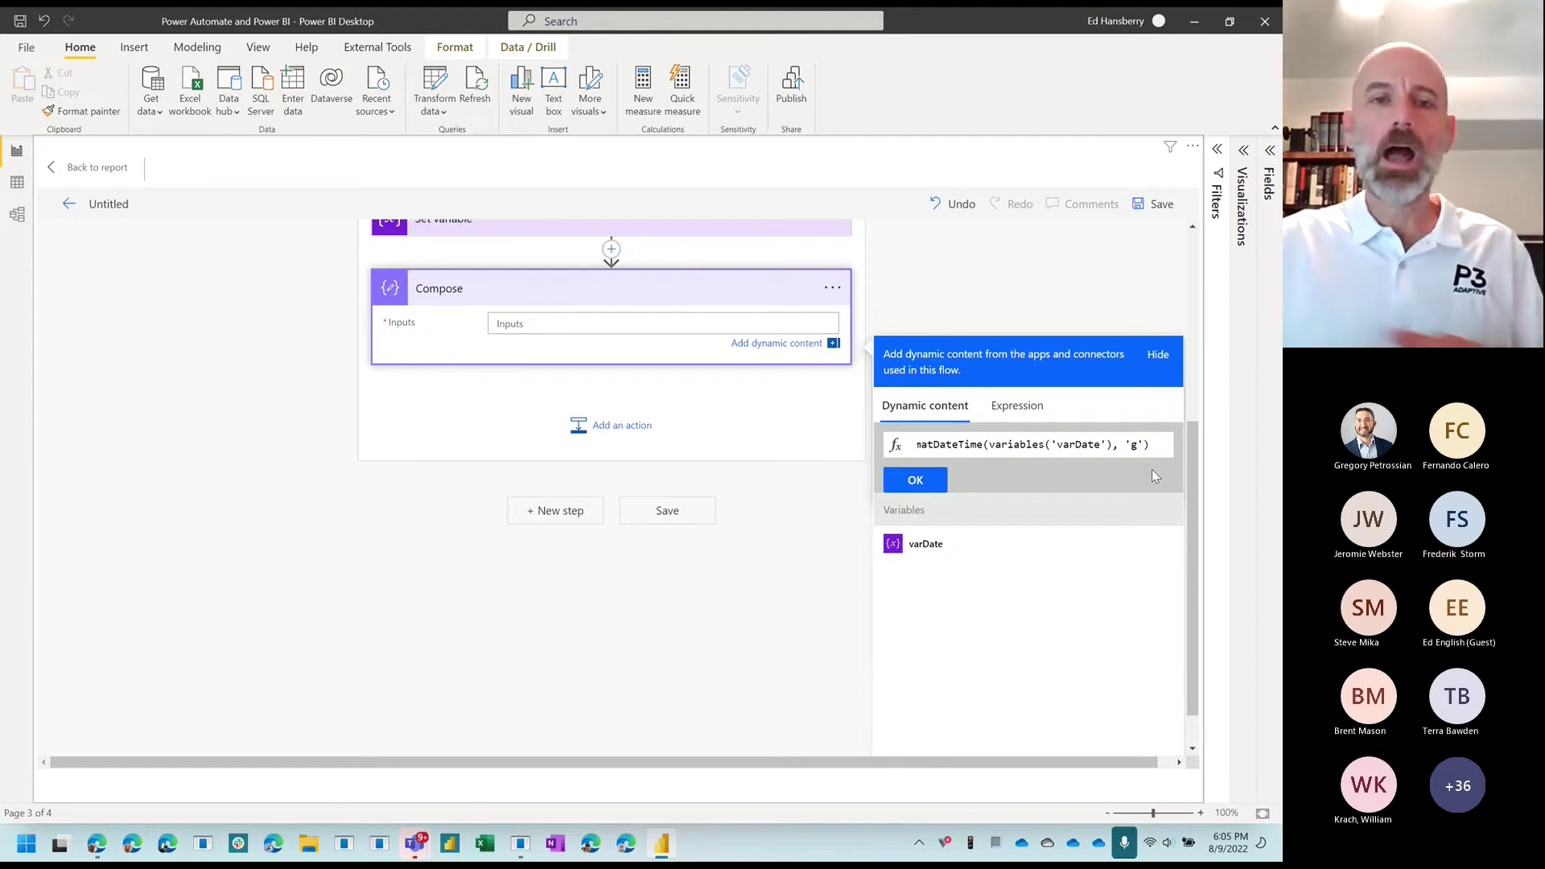
{"action": "left_click", "coordinate": [914, 481]}
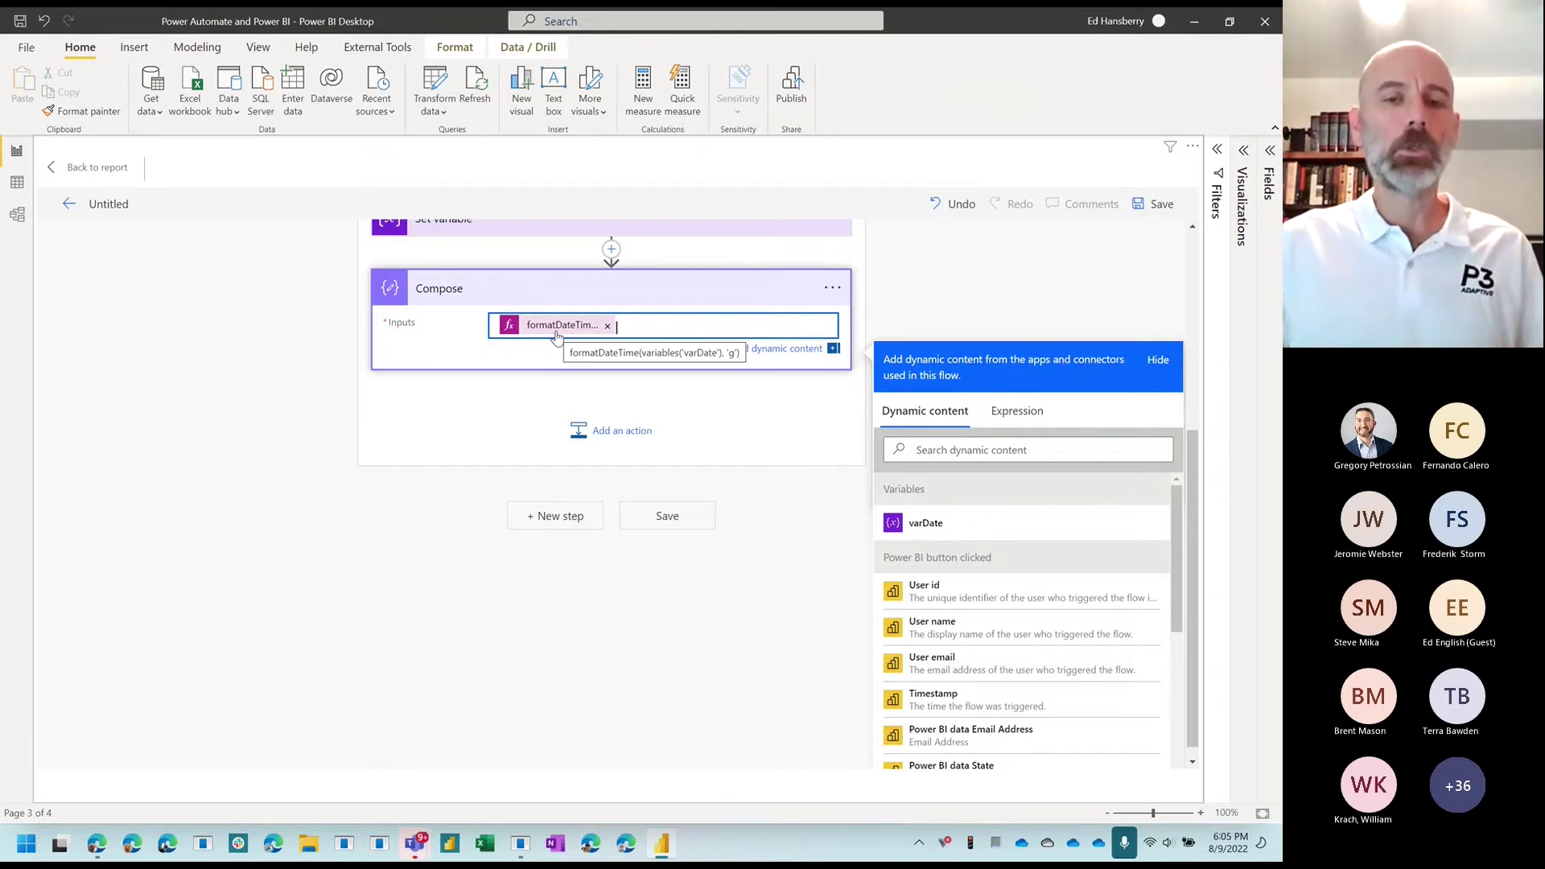
{"action": "left_click", "coordinate": [535, 407]}
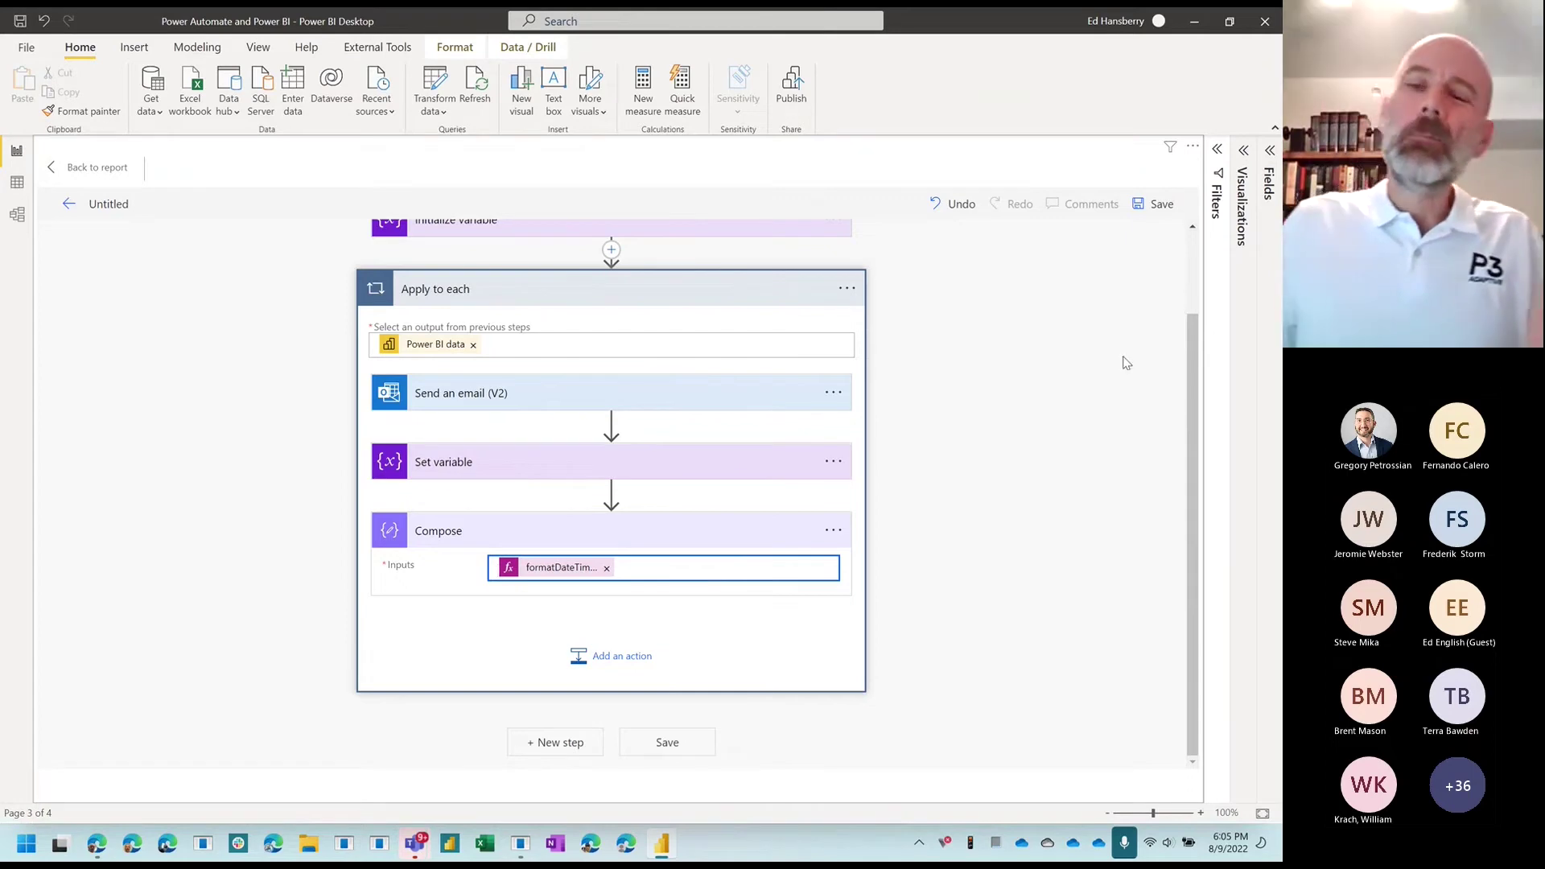
Step: Add an Excel Online (Business) 'Add a row into a table' action after Compose
{"action": "left_click", "coordinate": [626, 658]}
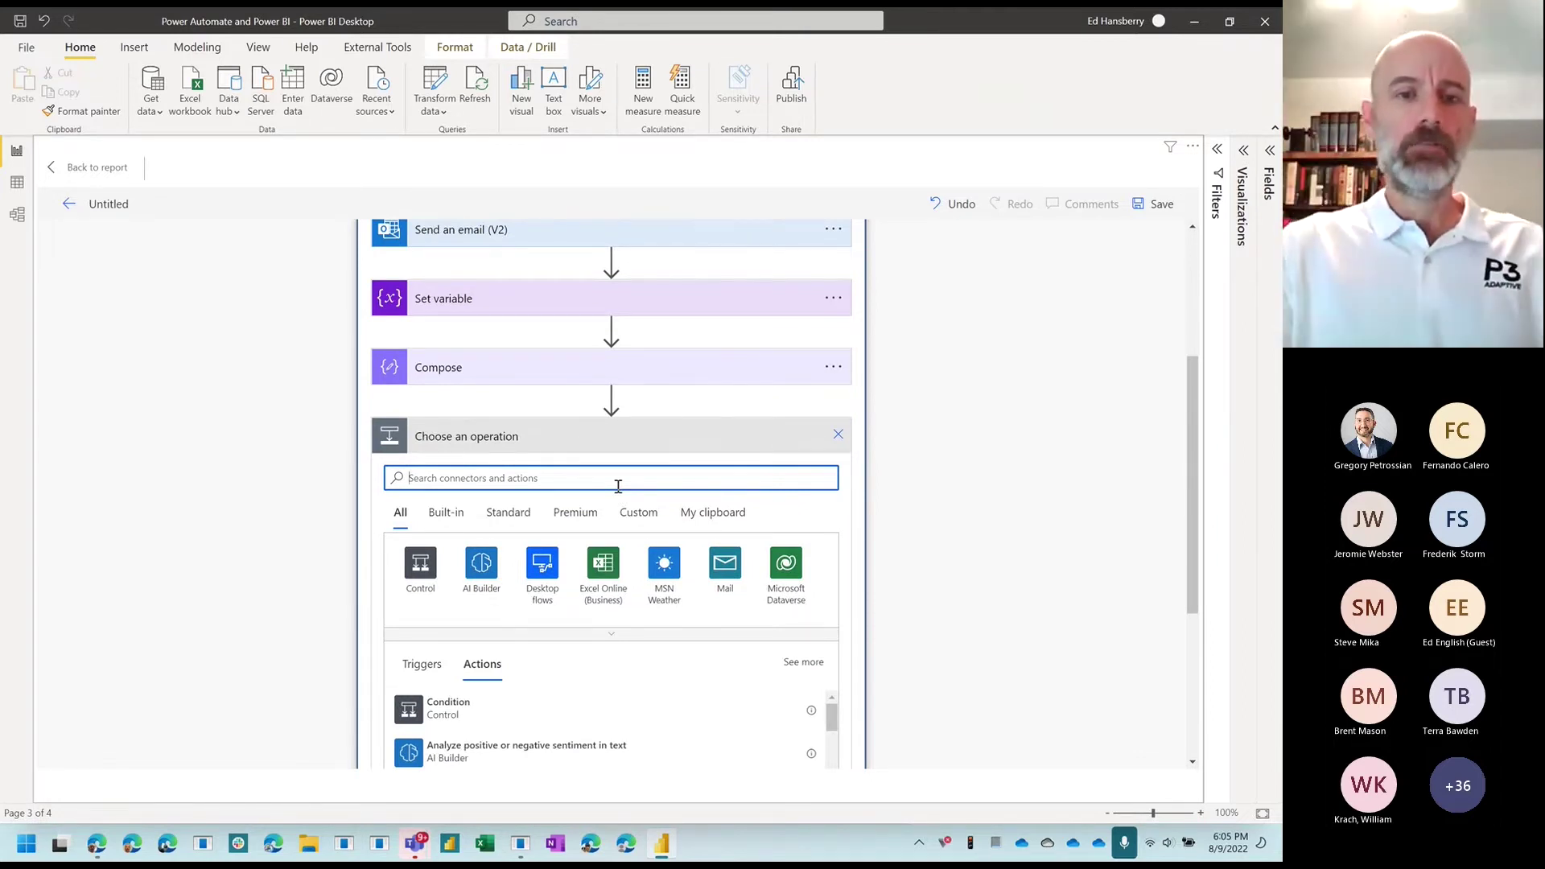
{"action": "type", "text": "excel"}
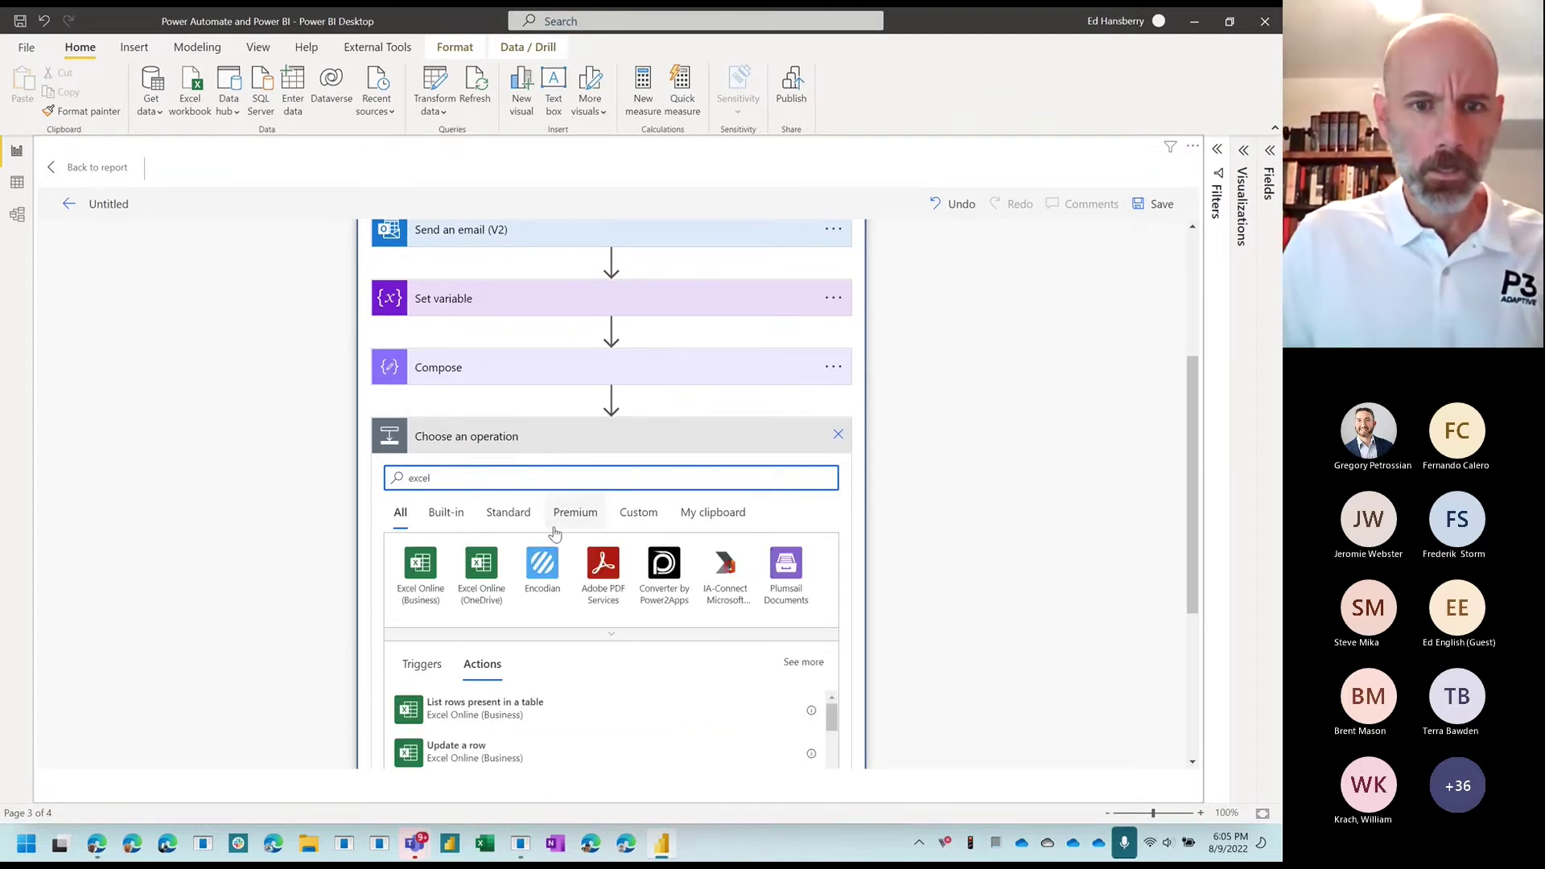
{"action": "left_click", "coordinate": [420, 564]}
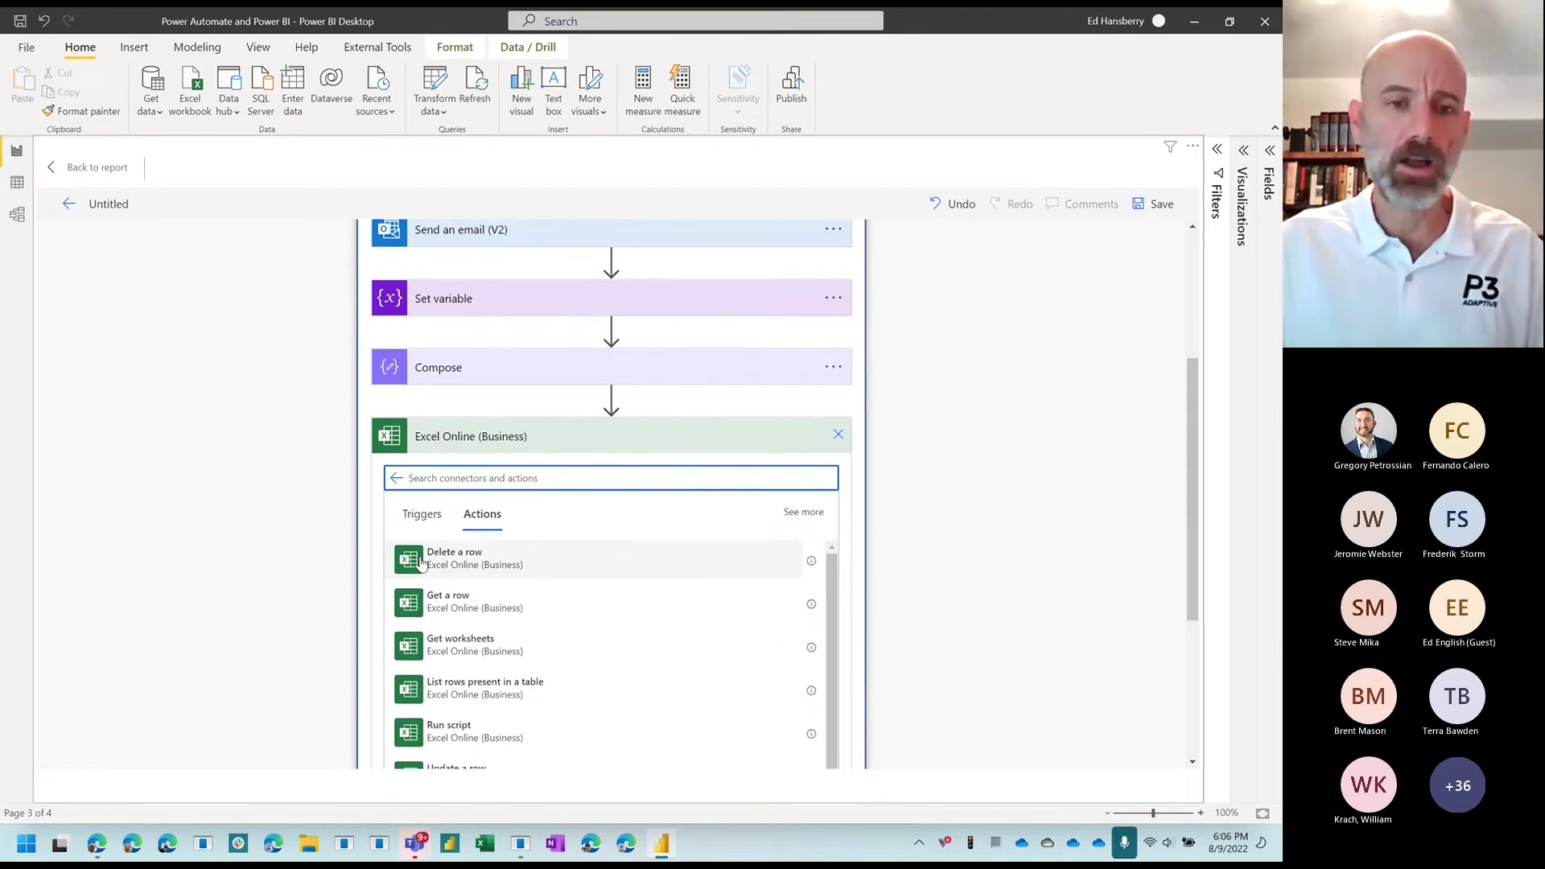
{"action": "scroll", "coordinate": [502, 608], "scroll_direction": "down", "scroll_amount": 2}
{"action": "scroll", "coordinate": [502, 607], "scroll_direction": "up", "scroll_amount": 2}
{"action": "scroll", "coordinate": [503, 610], "scroll_direction": "down", "scroll_amount": 1}
{"action": "scroll", "coordinate": [505, 610], "scroll_direction": "down", "scroll_amount": 2}
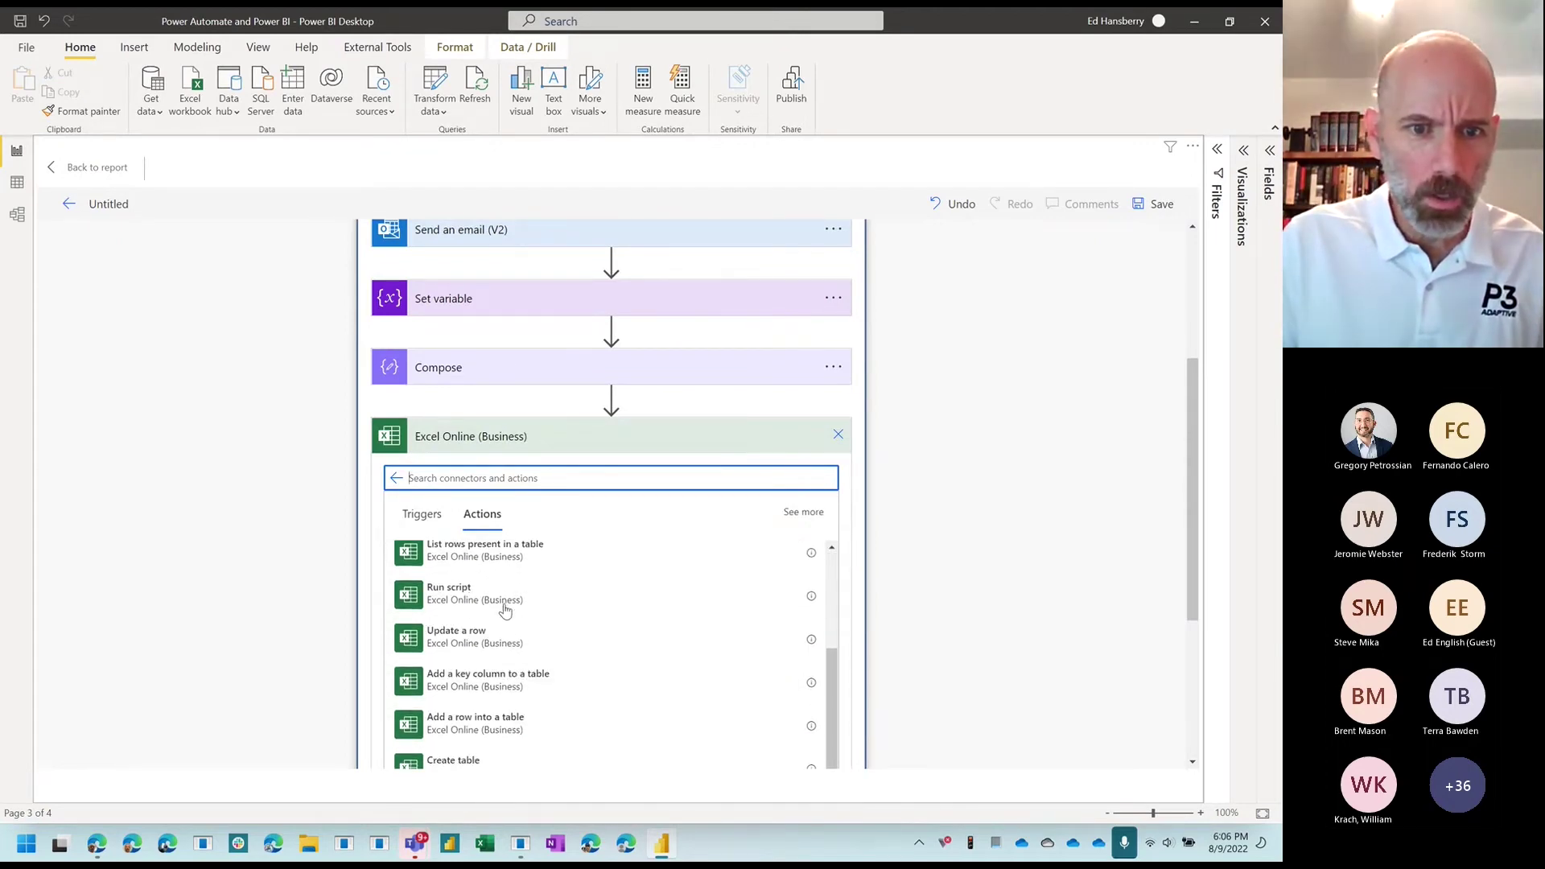
{"action": "scroll", "coordinate": [508, 635], "scroll_direction": "down", "scroll_amount": 1}
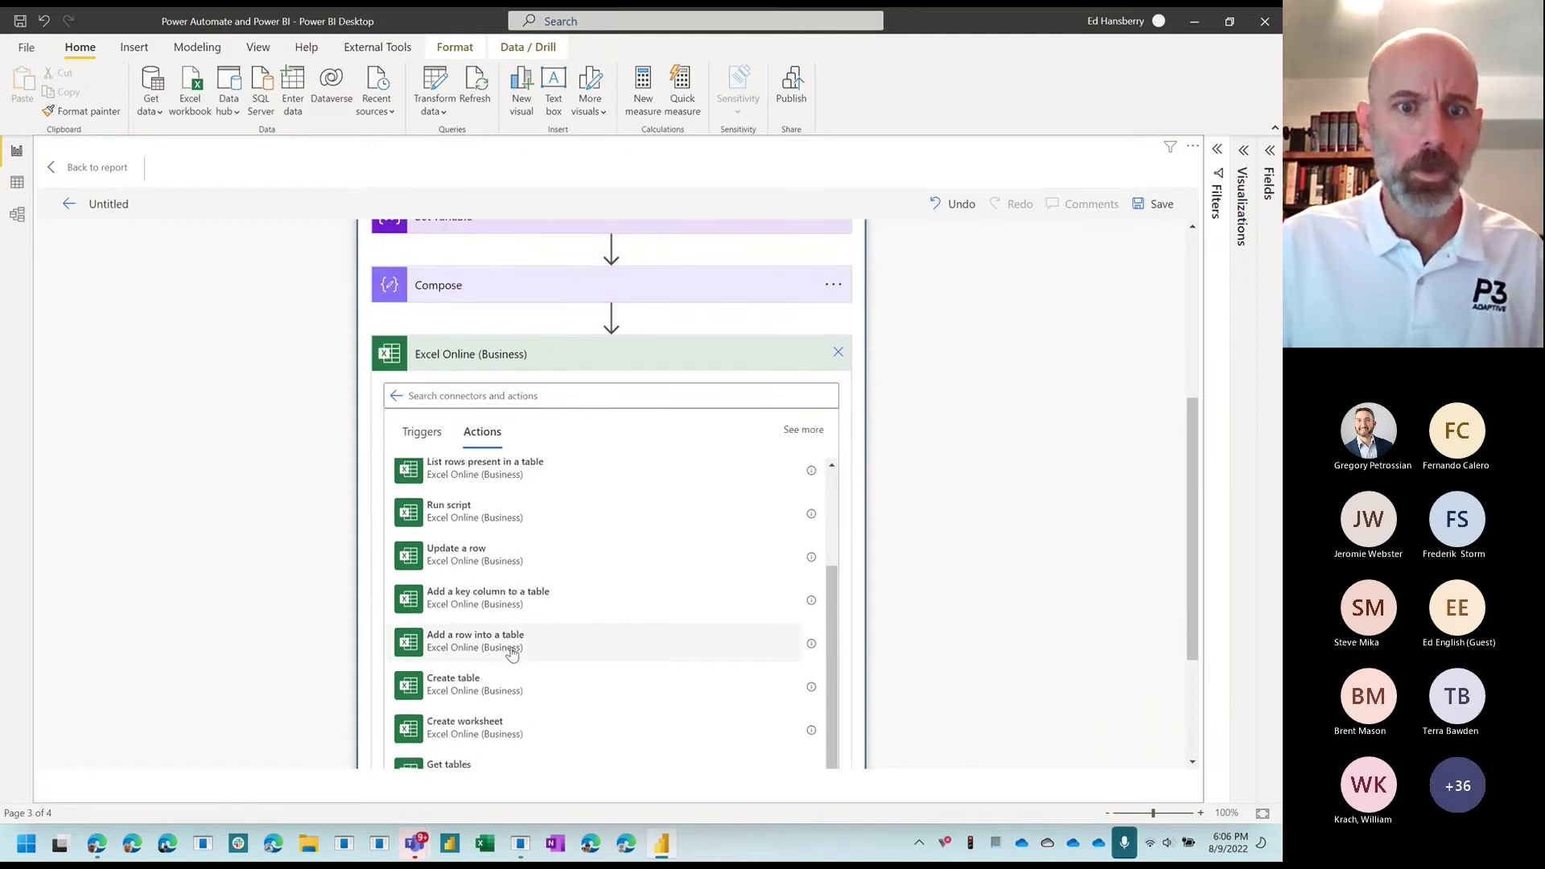
{"action": "left_click", "coordinate": [512, 654]}
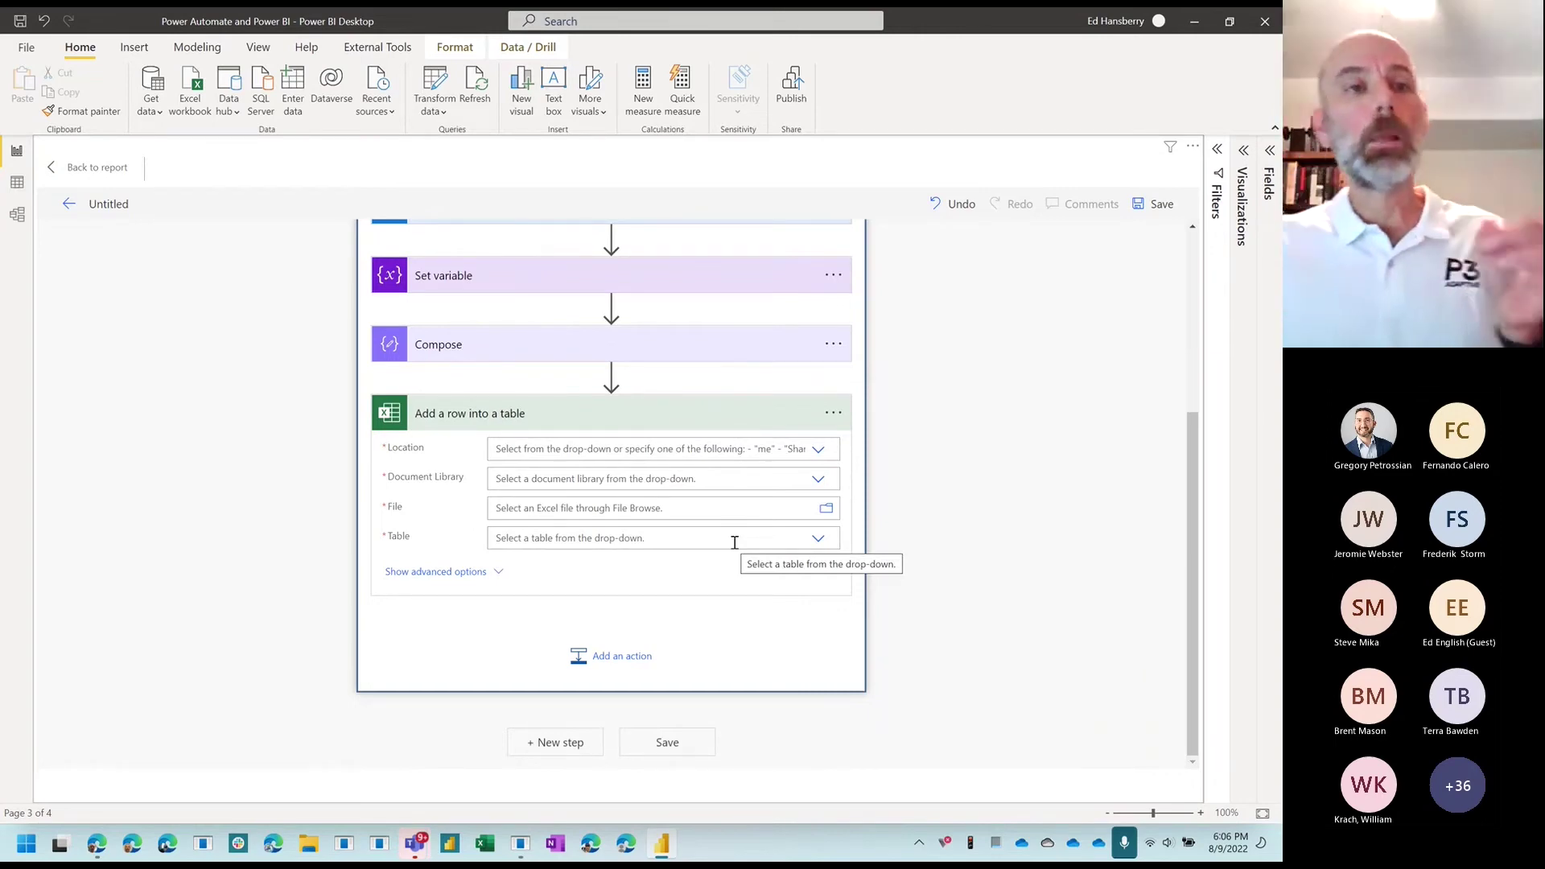
{"action": "left_click", "coordinate": [97, 846]}
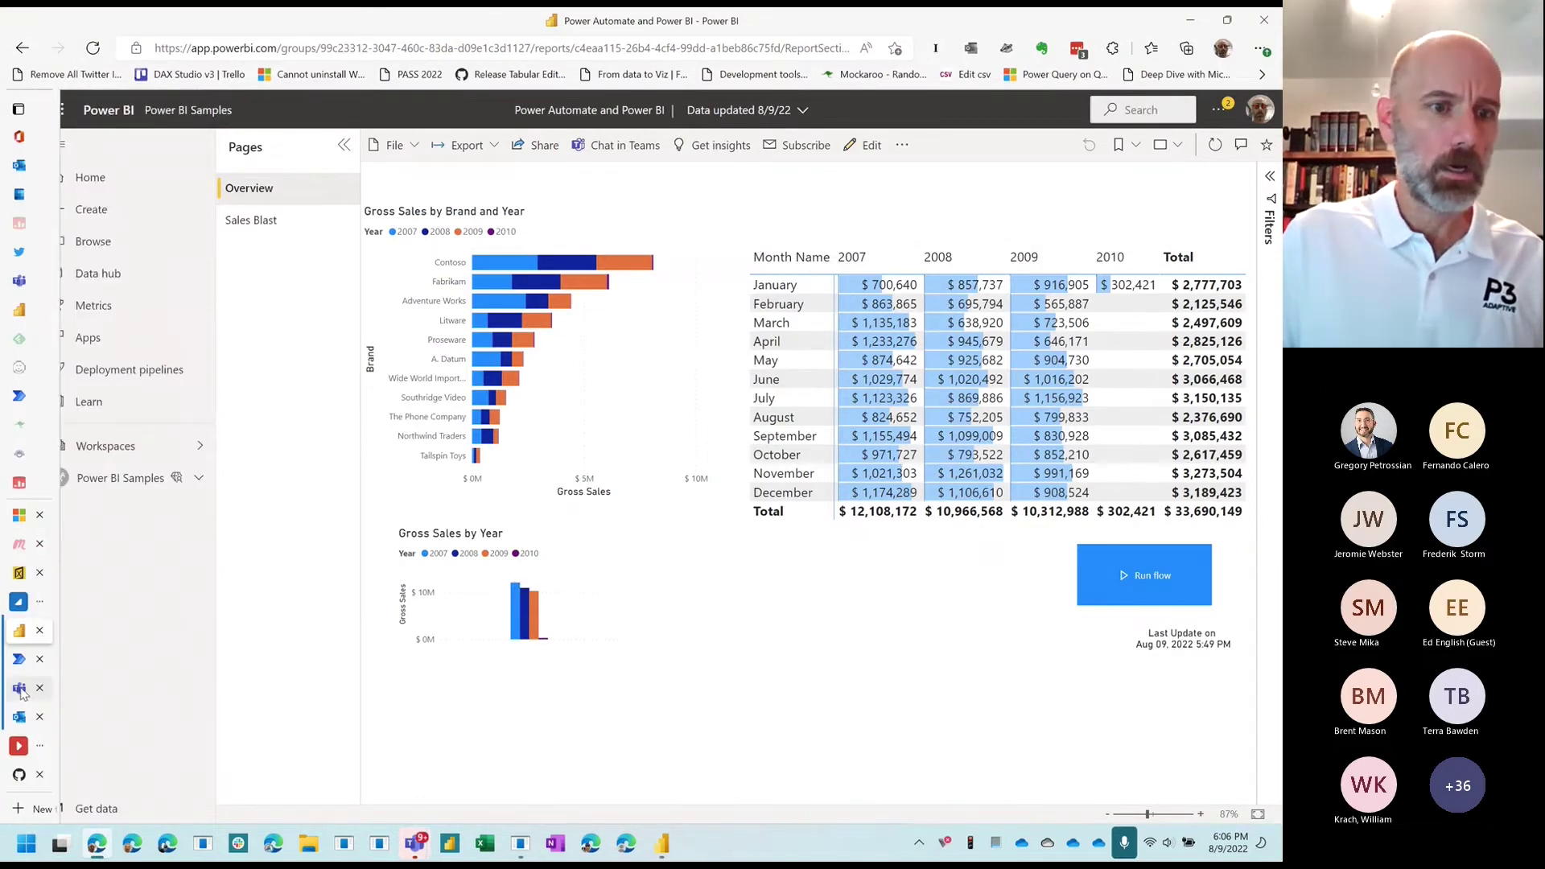
Step: Open Power BI Sample Emails.xlsx from the Training Data channel's Files in Teams
{"action": "left_click", "coordinate": [22, 691]}
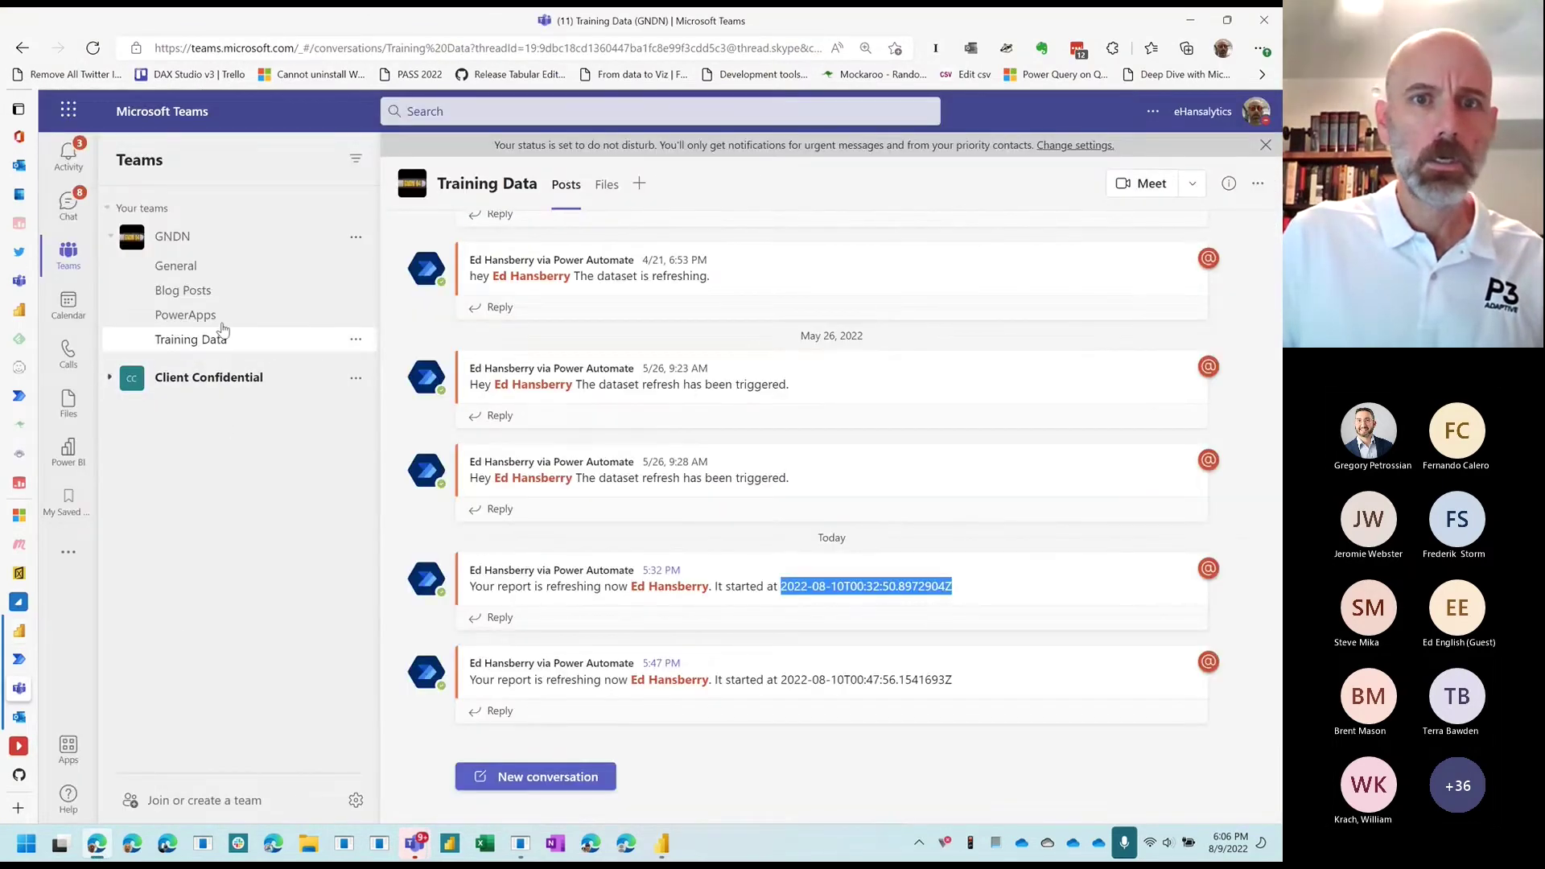
{"action": "left_click", "coordinate": [608, 185]}
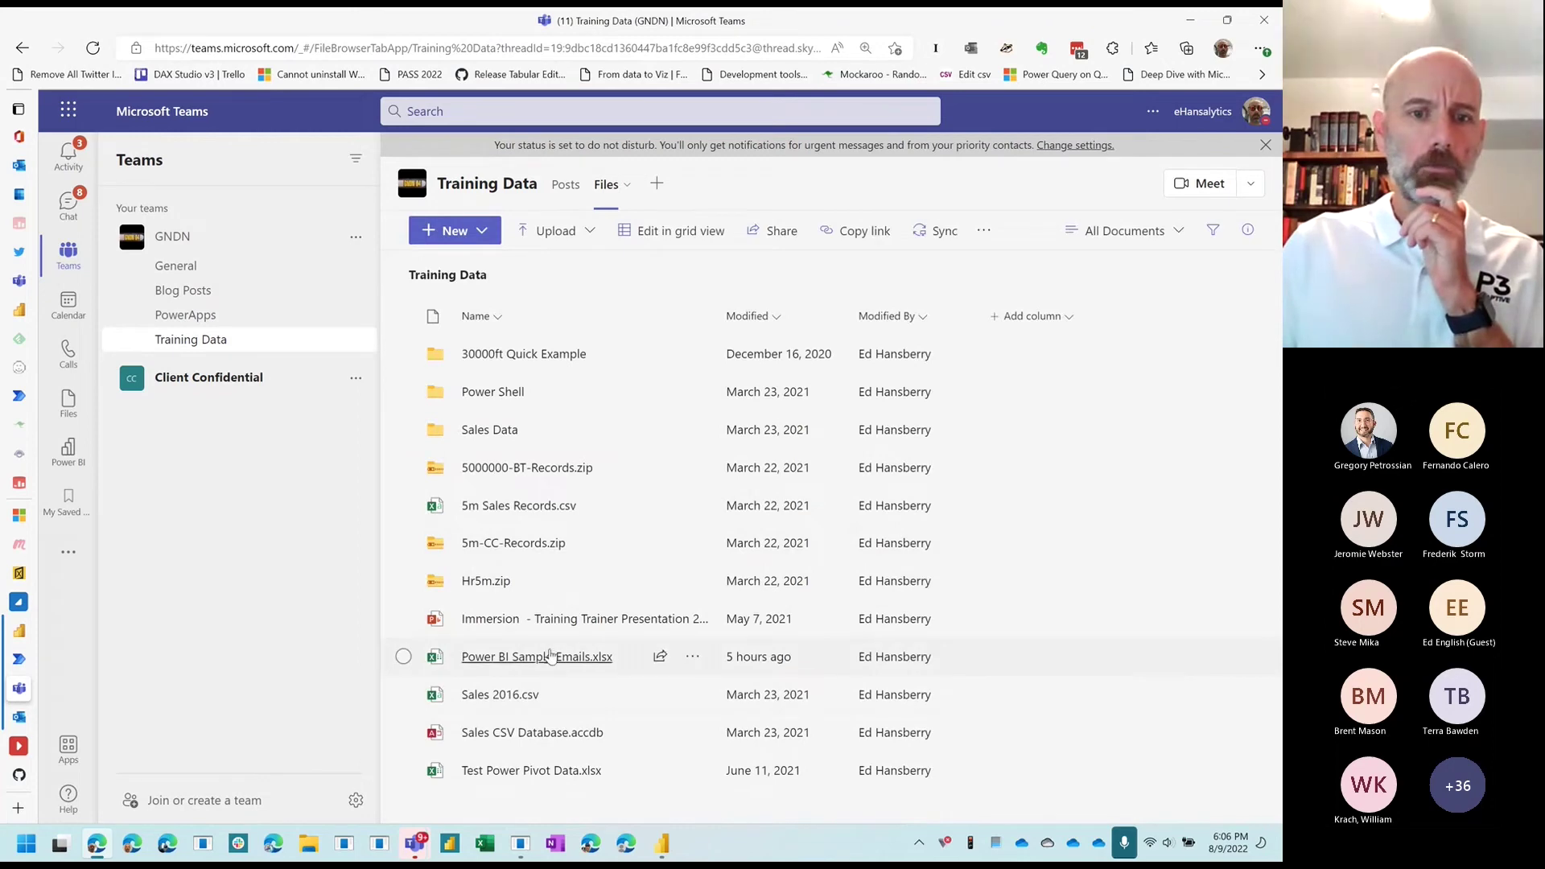
{"action": "left_click", "coordinate": [551, 656]}
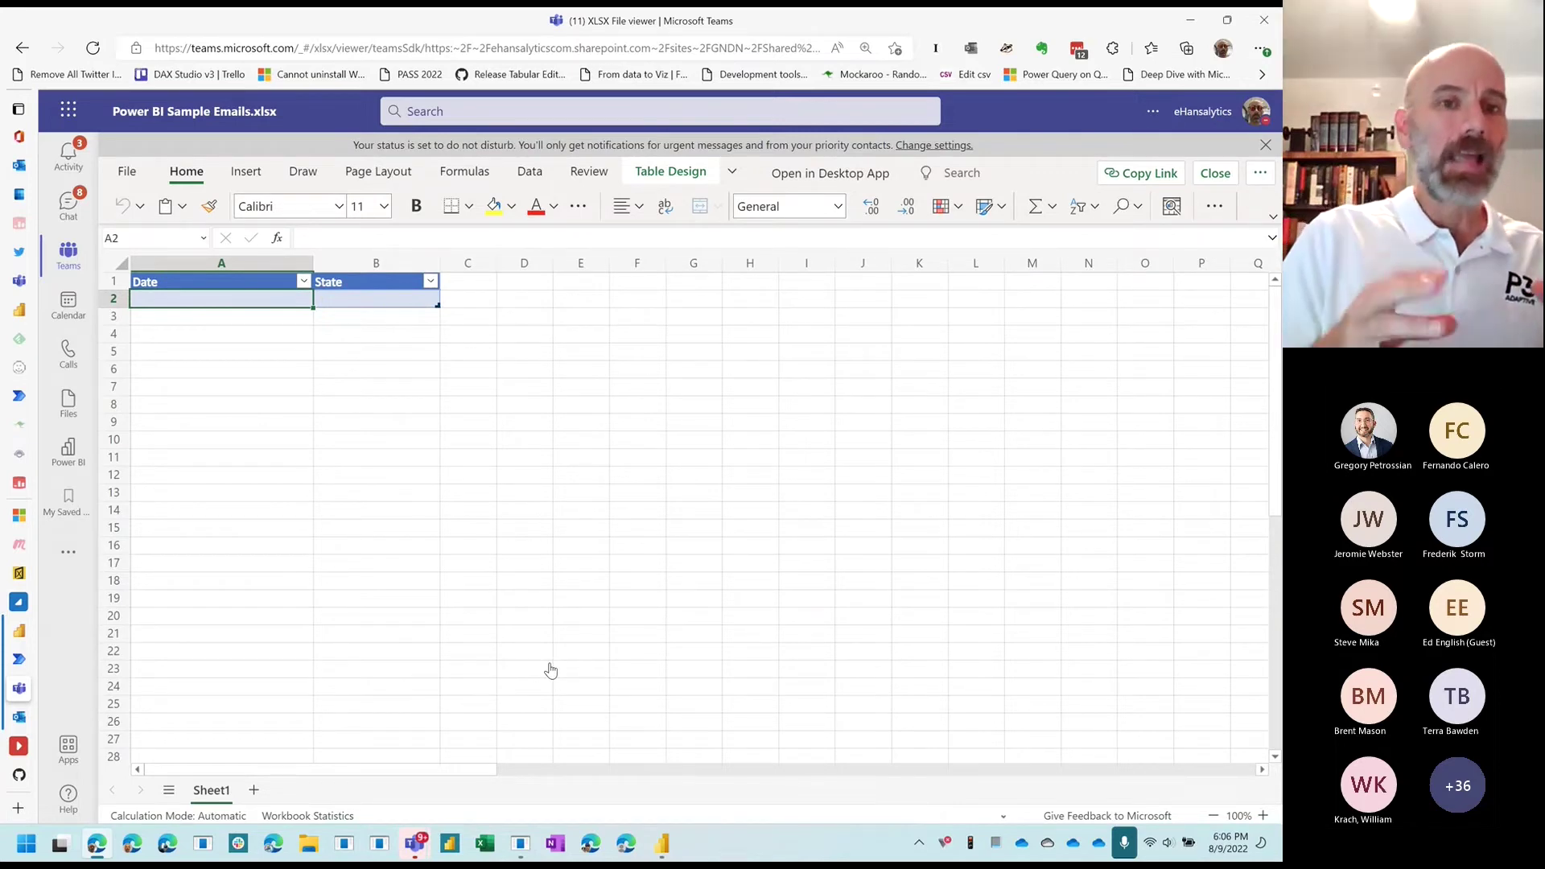
Step: Verify the table is named tblLog with Date and State headers, then return to the flow page
{"action": "left_click", "coordinate": [273, 437]}
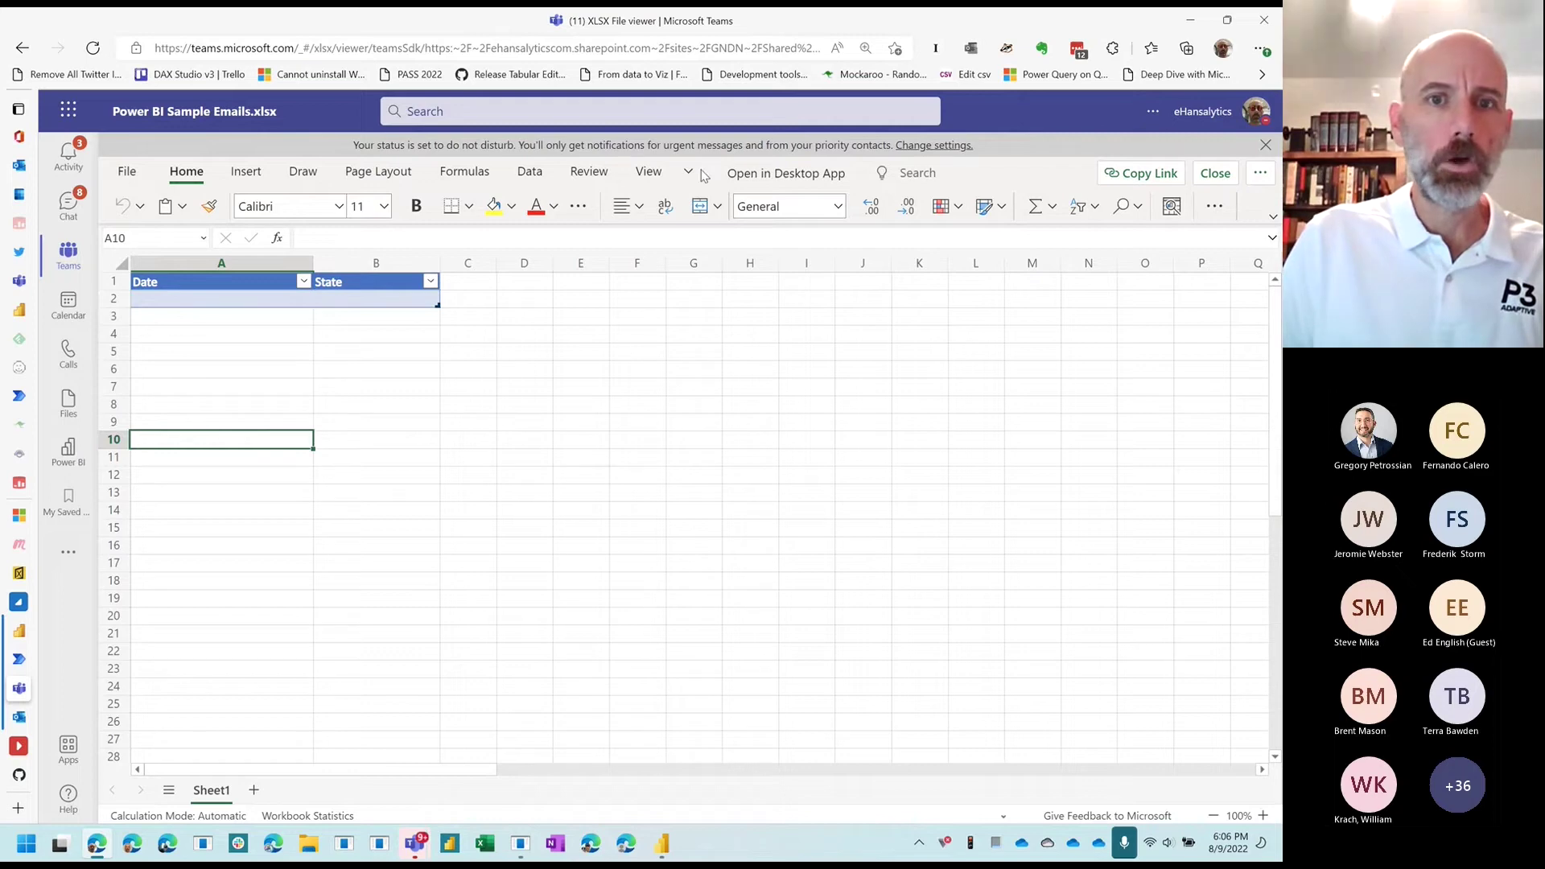
{"action": "left_click", "coordinate": [195, 294]}
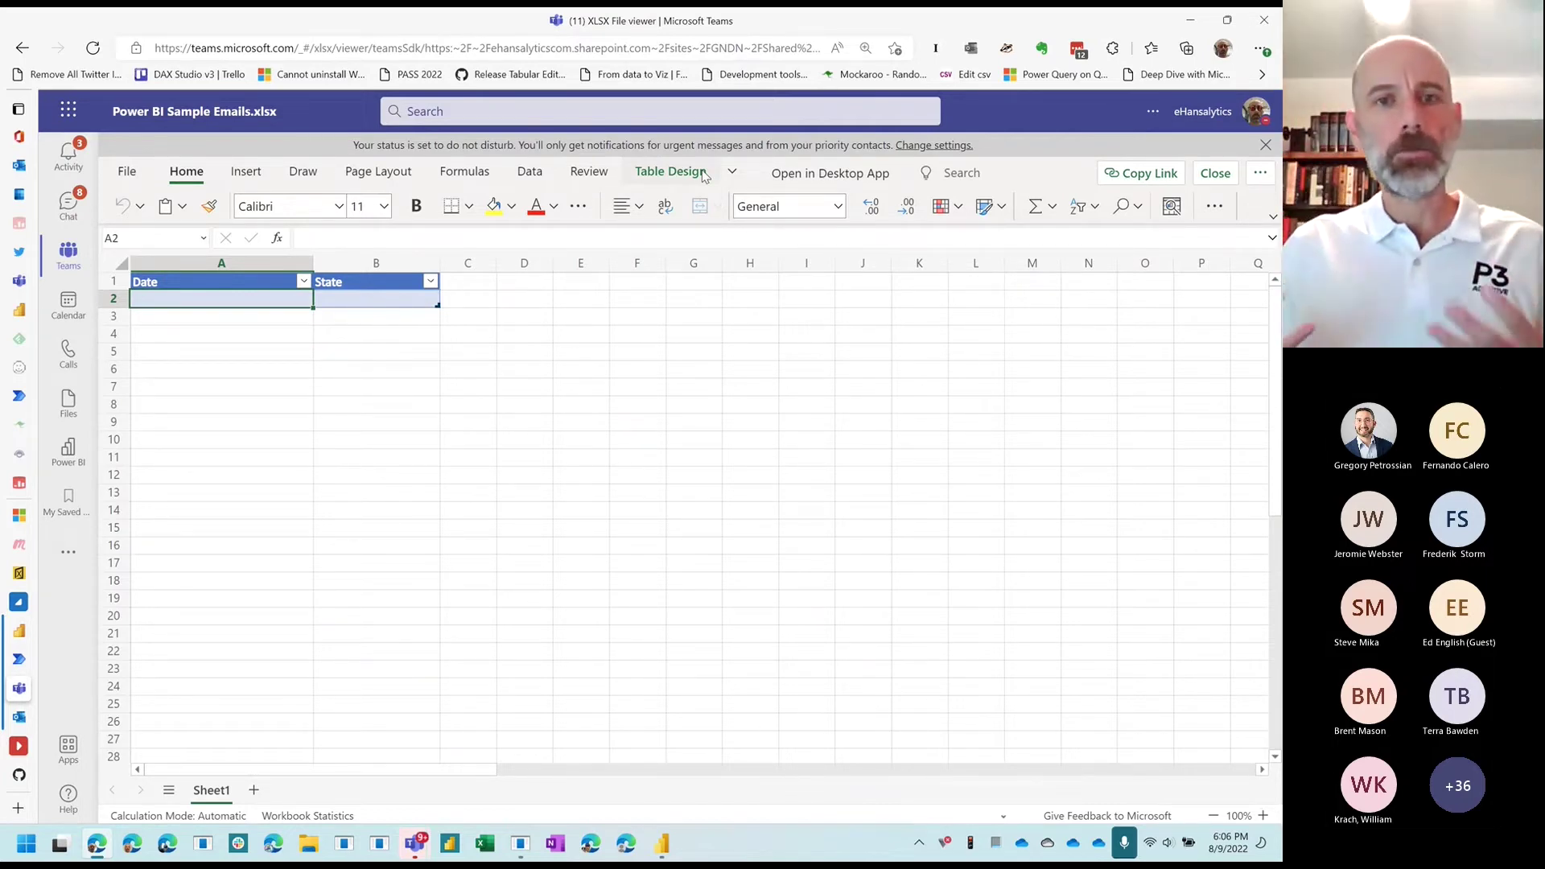
{"action": "left_click", "coordinate": [700, 174]}
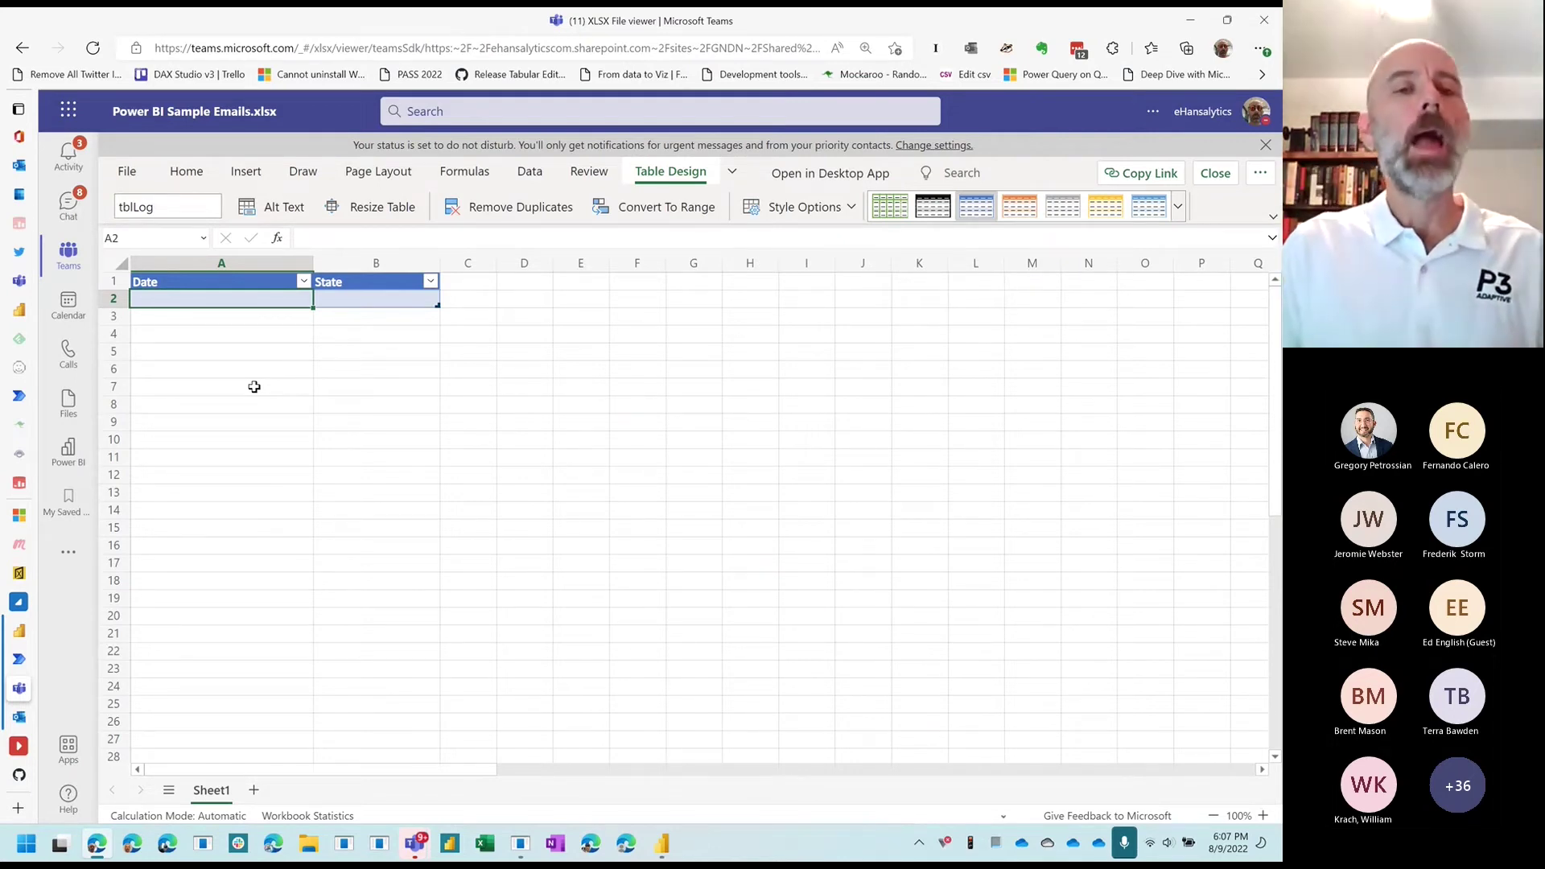
{"action": "left_click", "coordinate": [209, 285]}
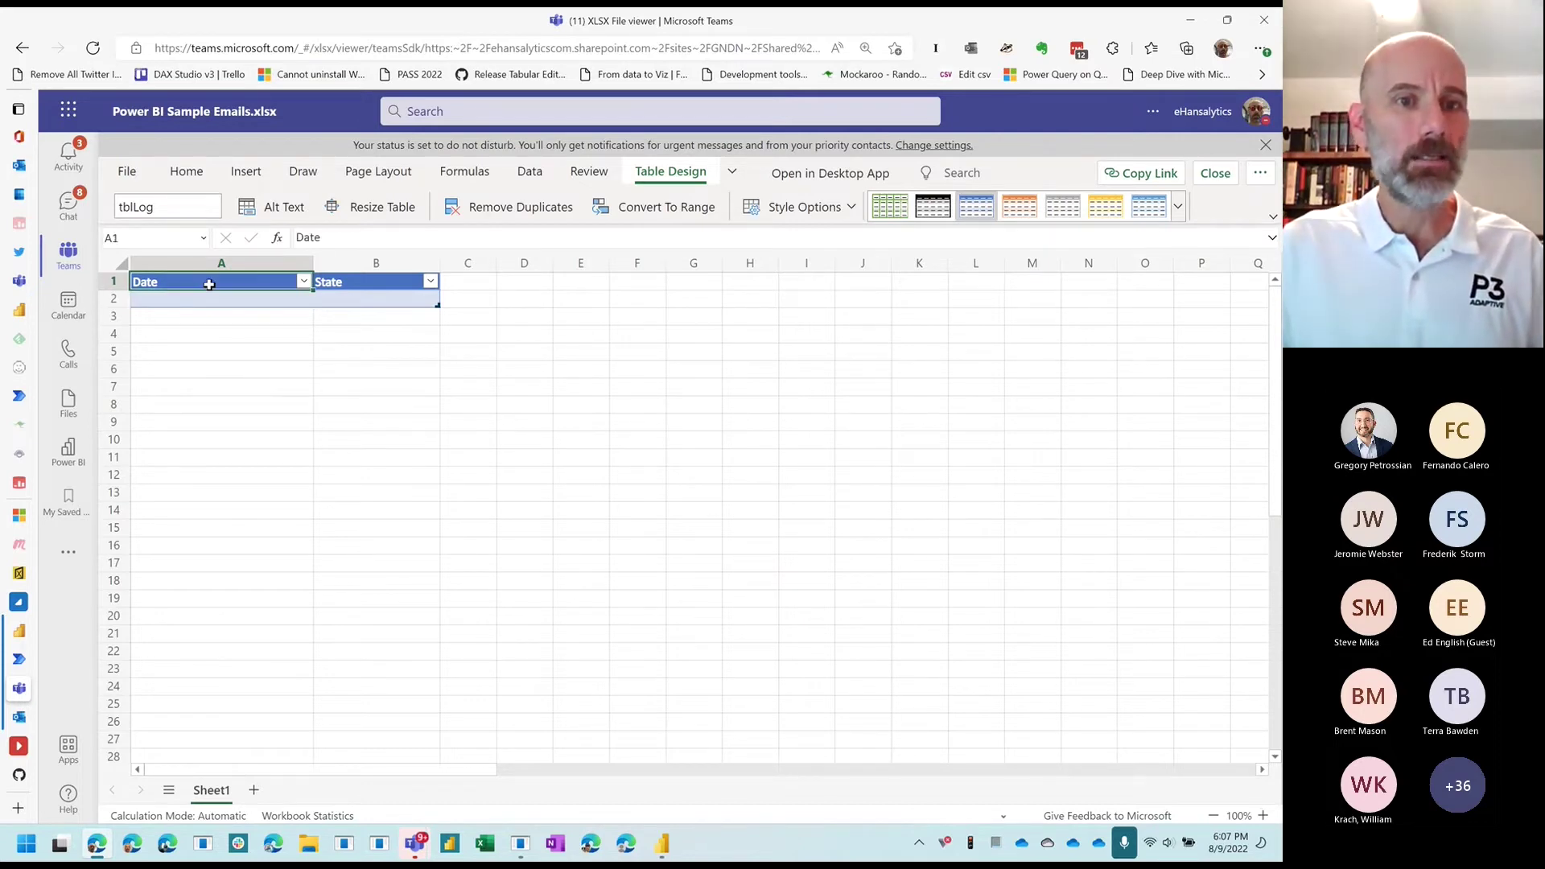
{"action": "left_click", "coordinate": [354, 284]}
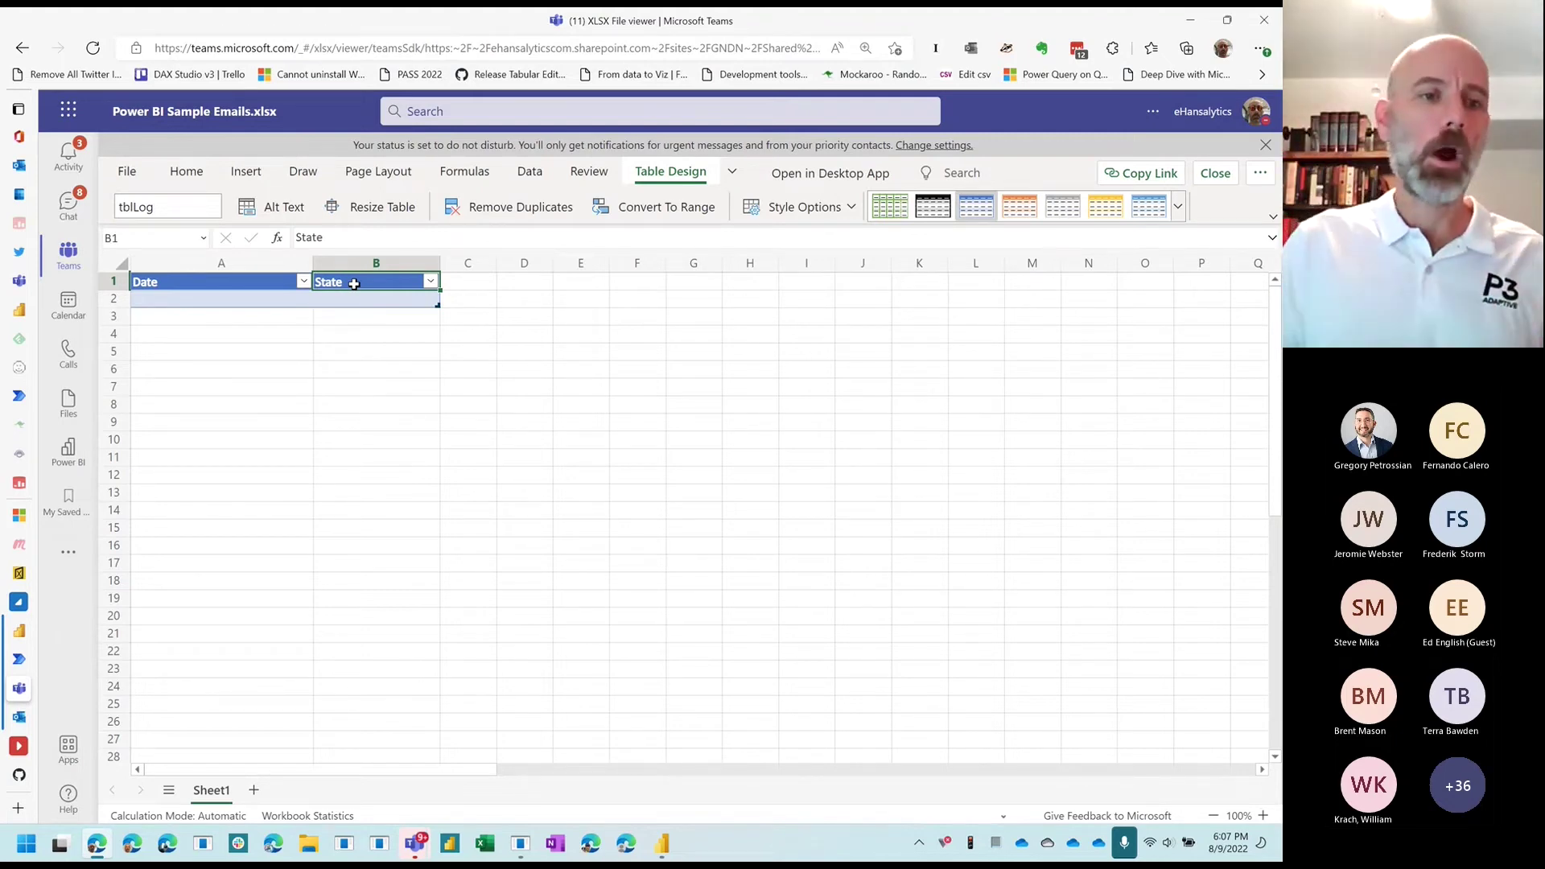
{"action": "left_click", "coordinate": [24, 632]}
{"action": "left_click", "coordinate": [89, 659]}
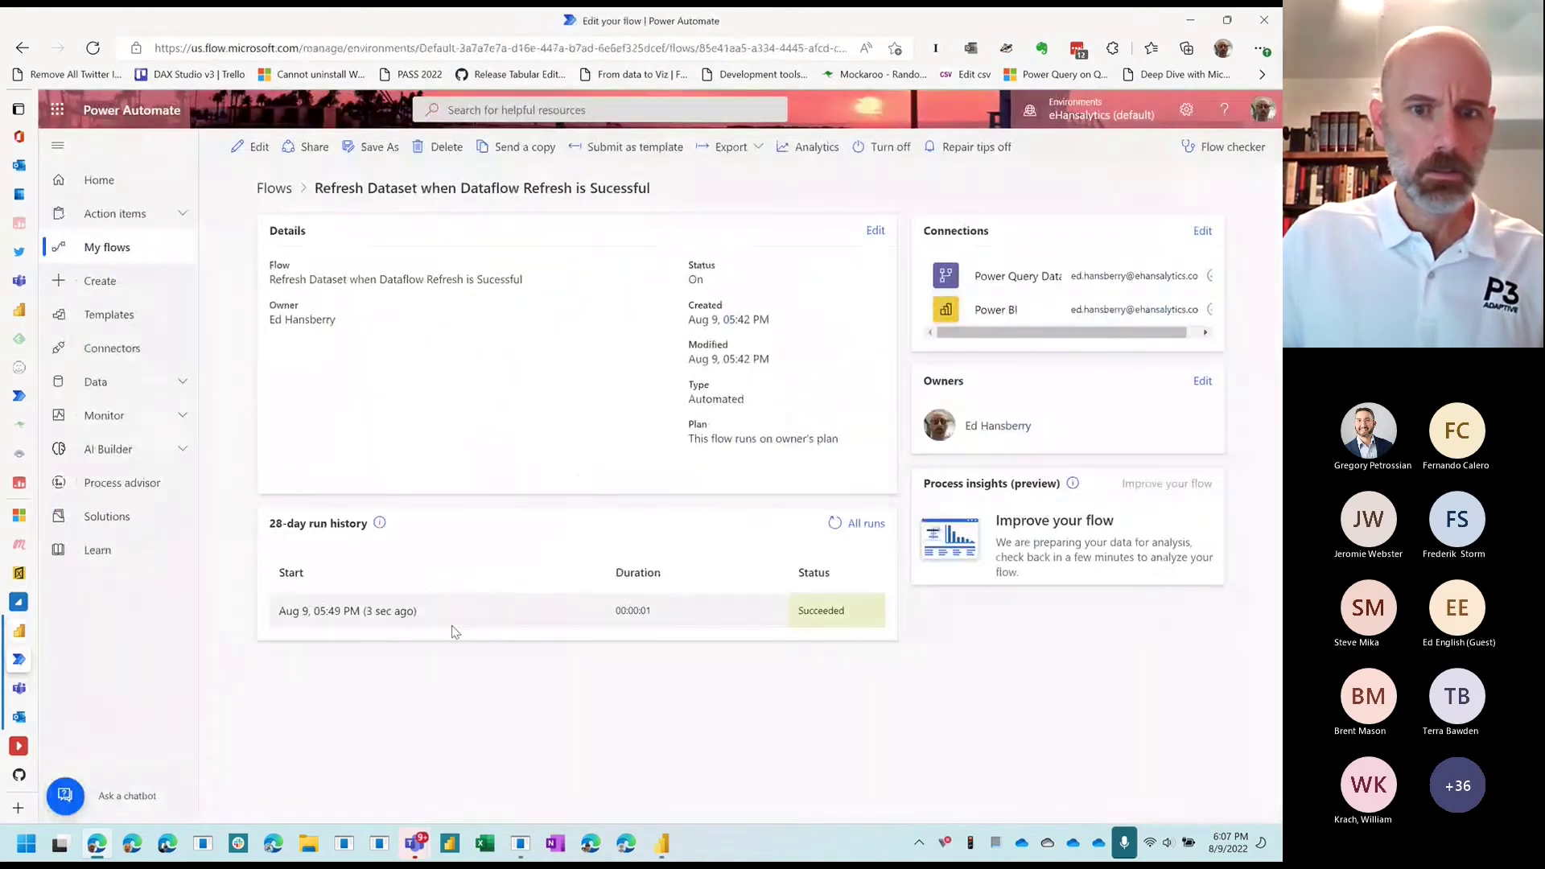
Step: Visit the Power Automate home page, then go back to the Power BI Desktop flow editor
{"action": "left_click", "coordinate": [20, 392]}
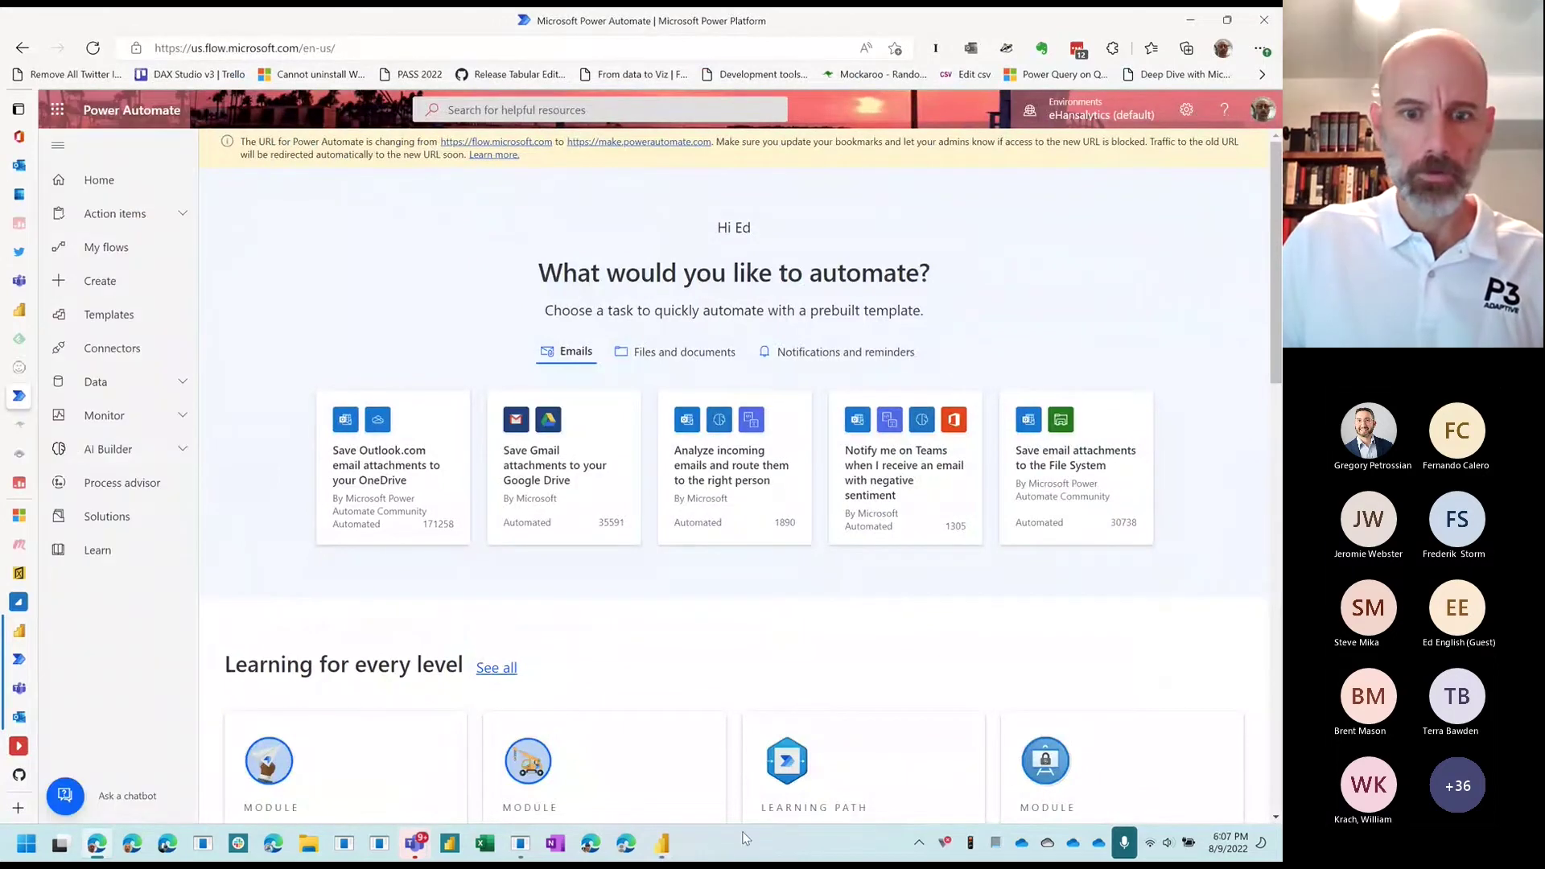
{"action": "left_click", "coordinate": [662, 843]}
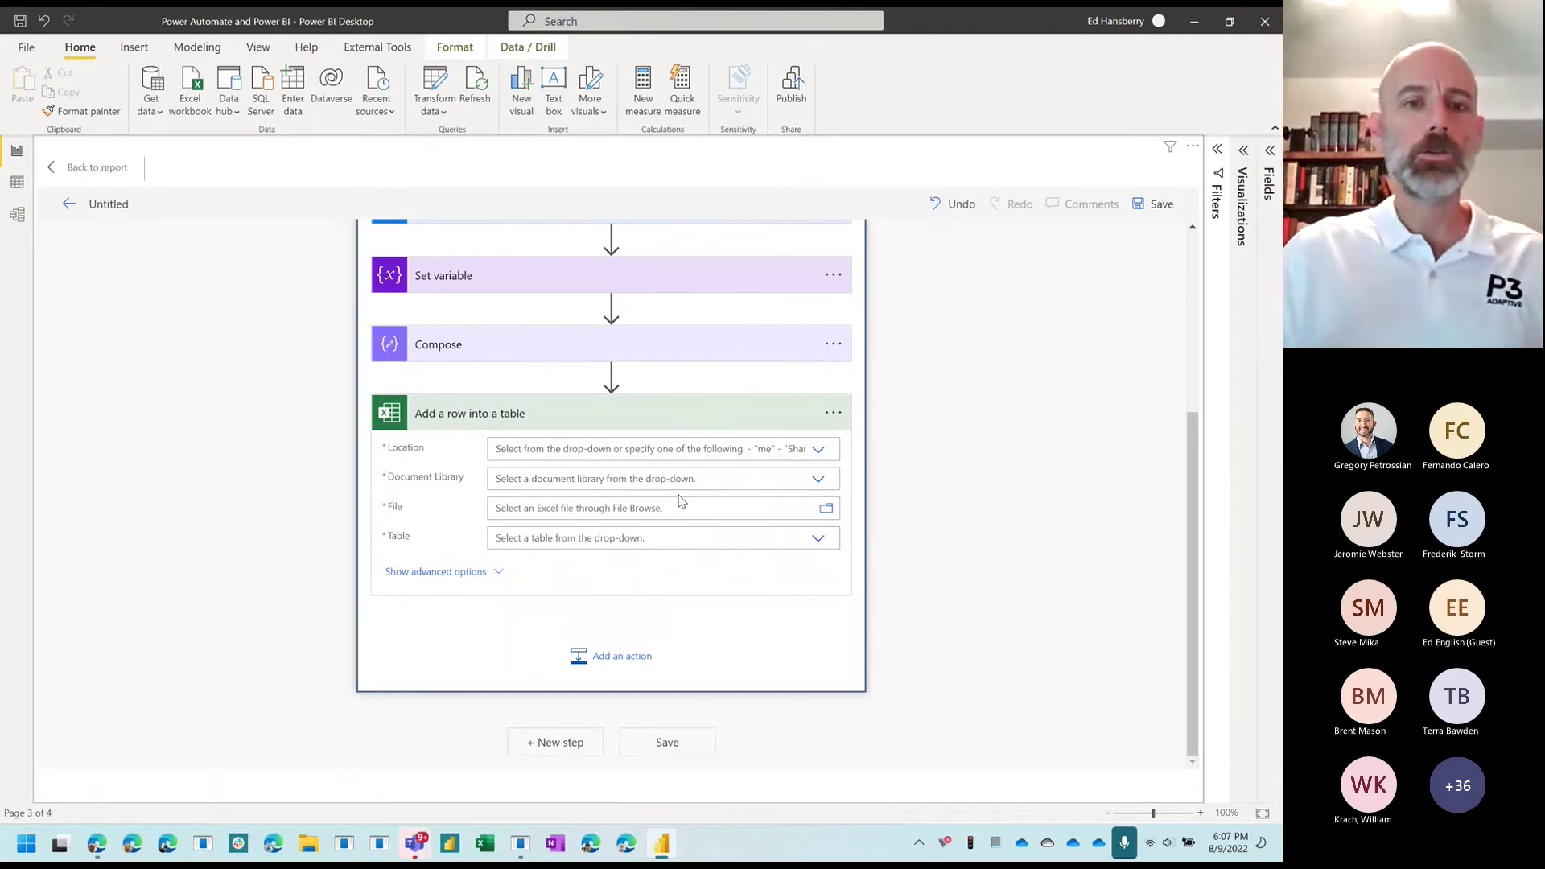
Step: Choose SharePoint Site - GNDN as the add-row step's Location
{"action": "left_click", "coordinate": [820, 449]}
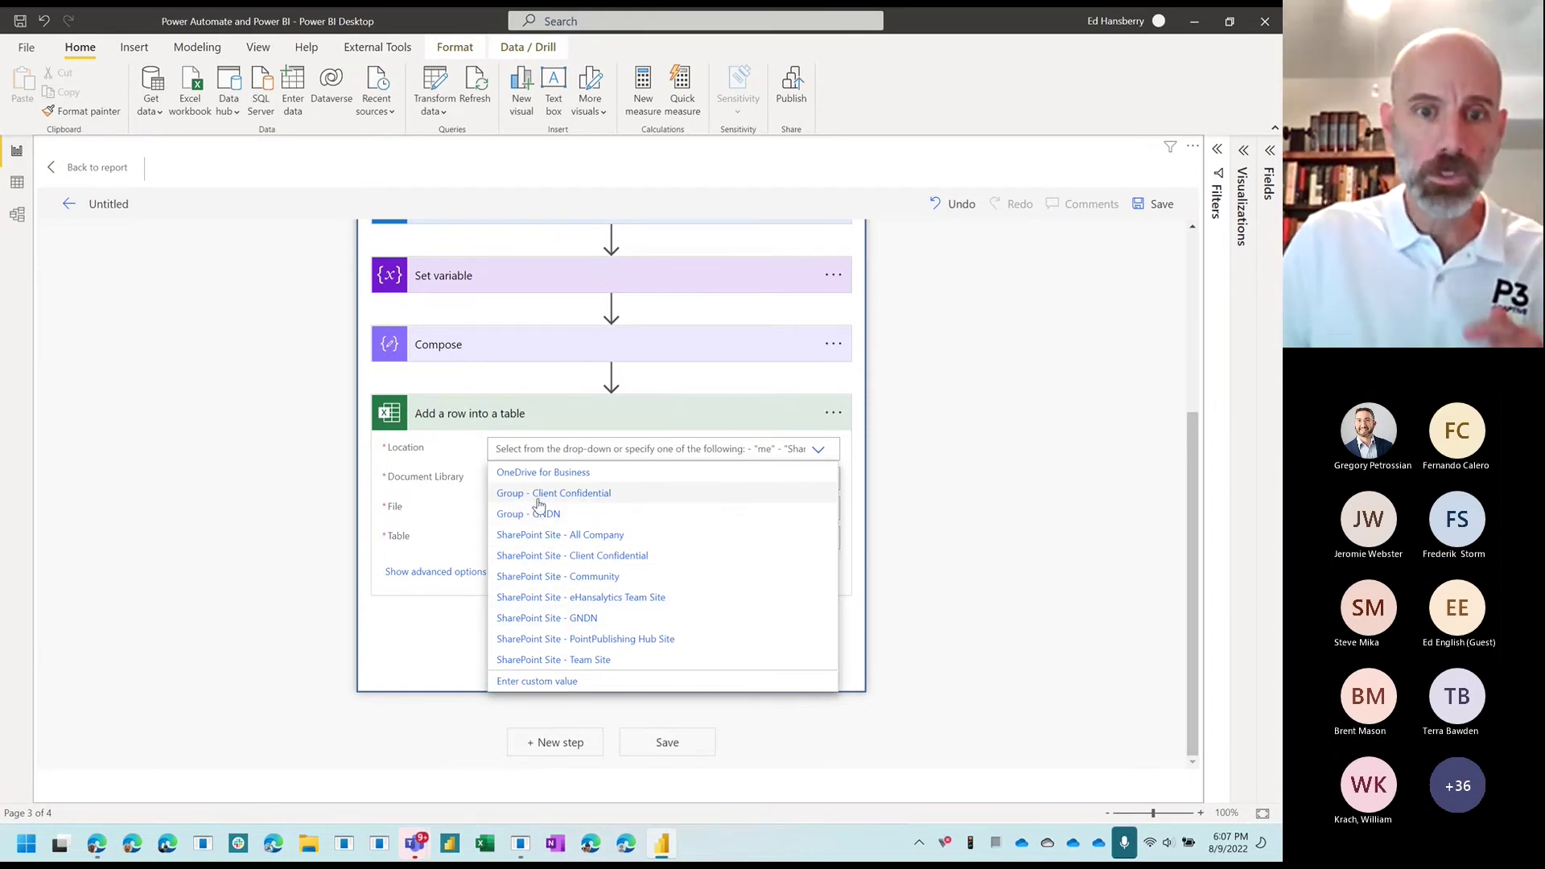
{"action": "left_click", "coordinate": [599, 620]}
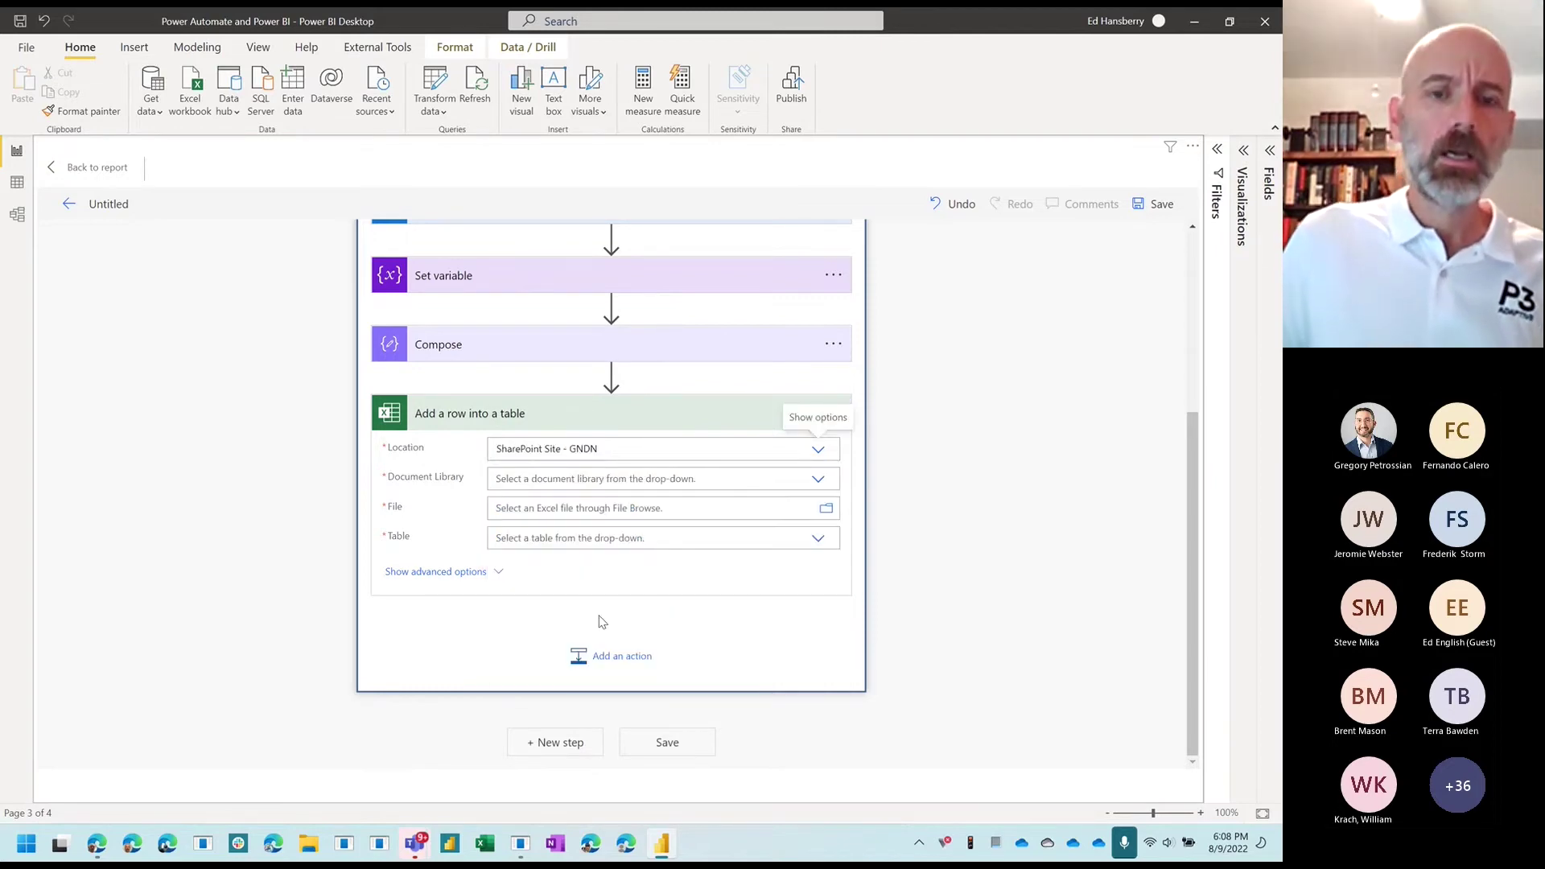
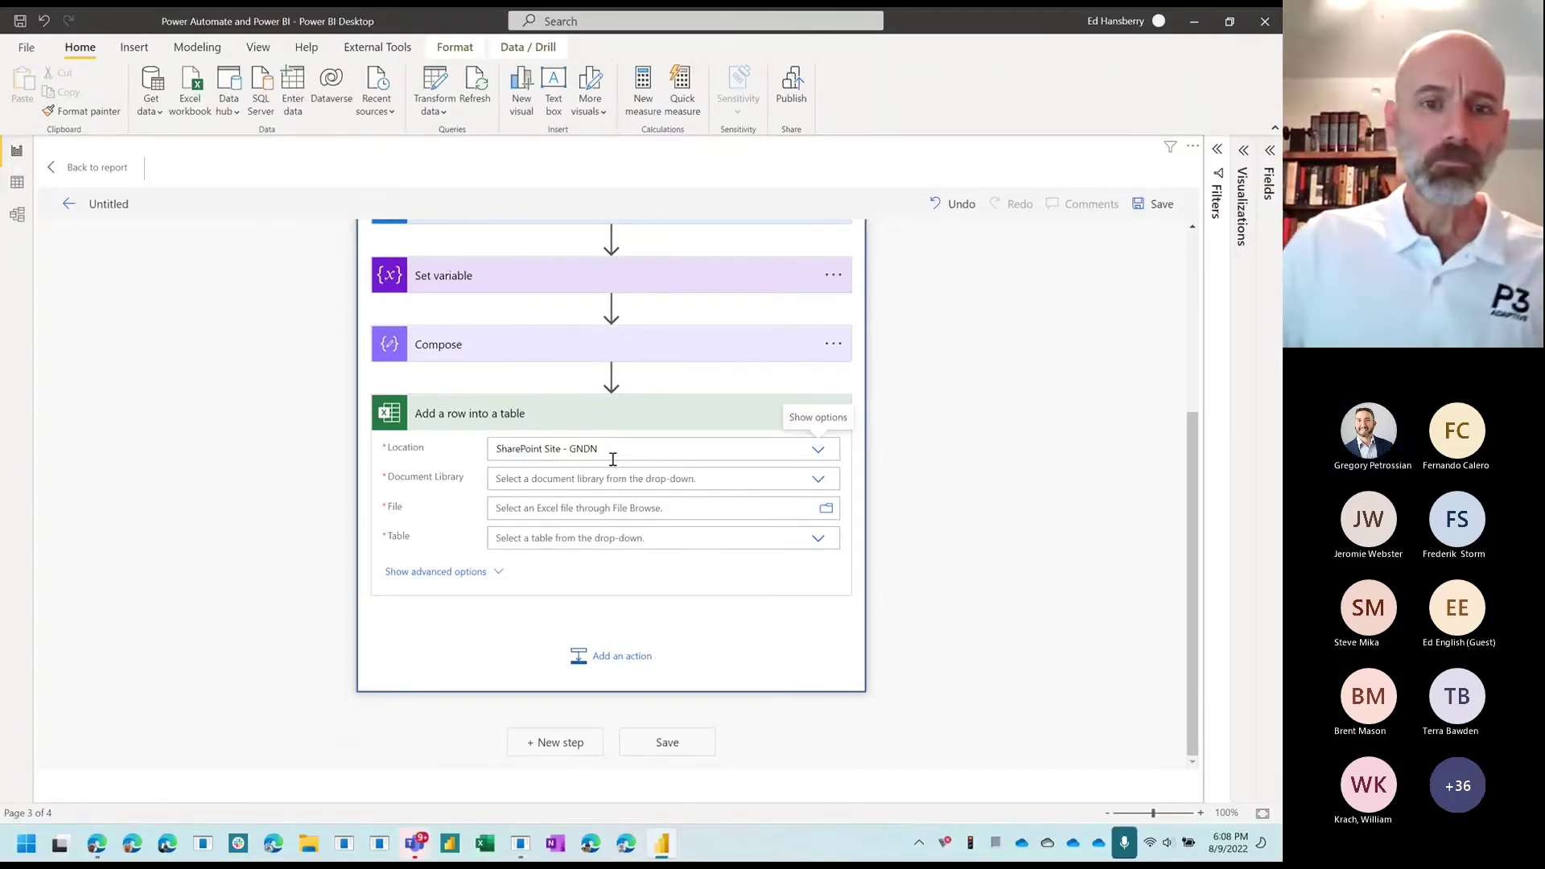
Step: Target the Documents library, Training Data/Power BI Sample Emails.xlsx, and table tblLog in the add-row step
{"action": "mouse_move", "coordinate": [641, 445]}
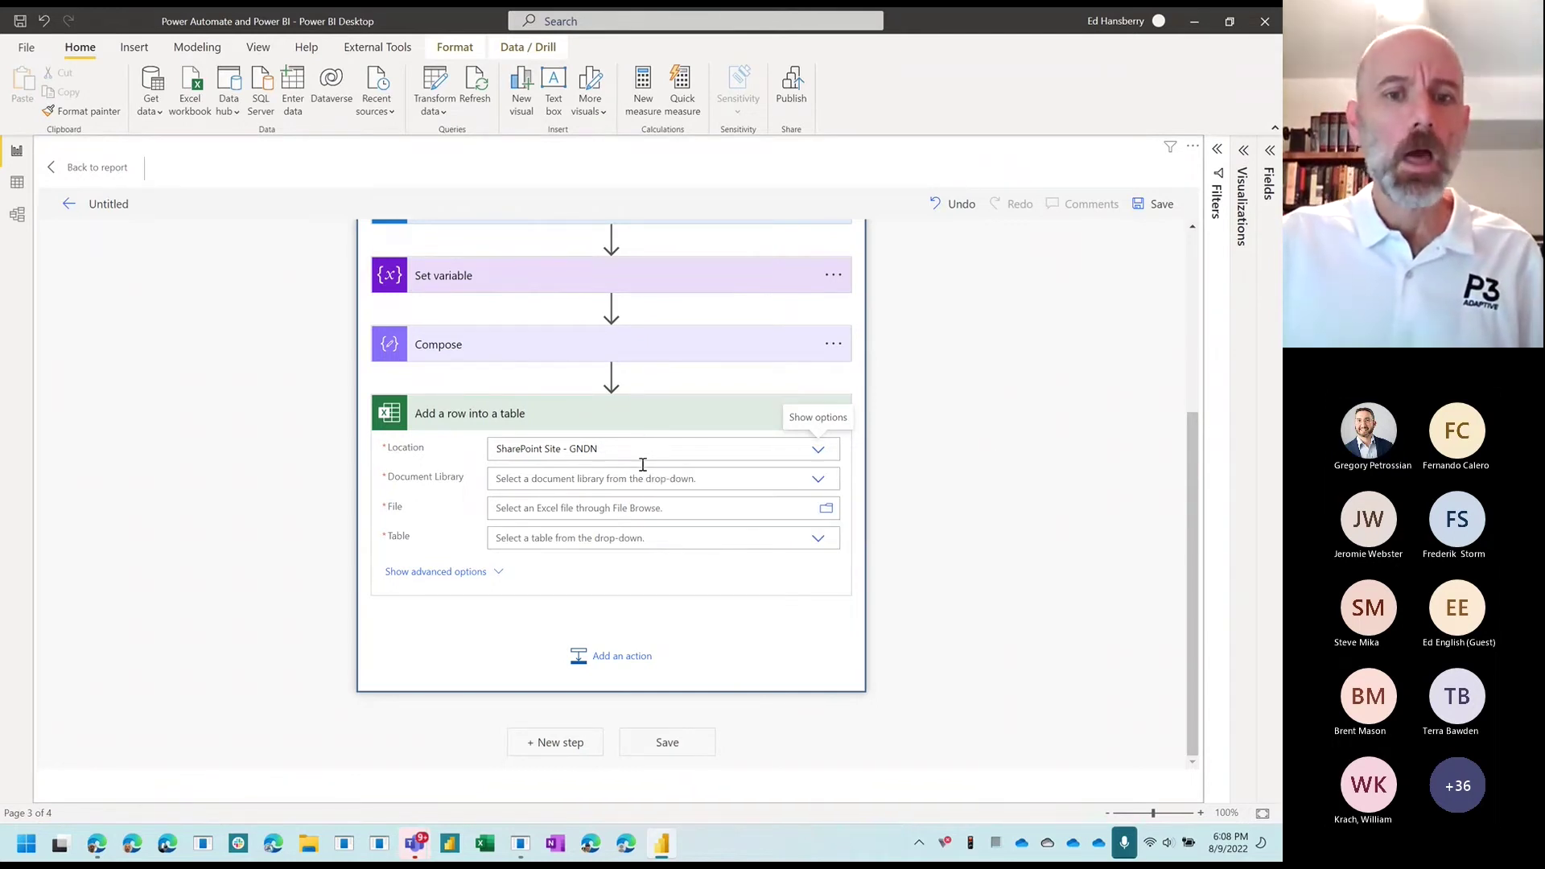
{"action": "left_click", "coordinate": [819, 480]}
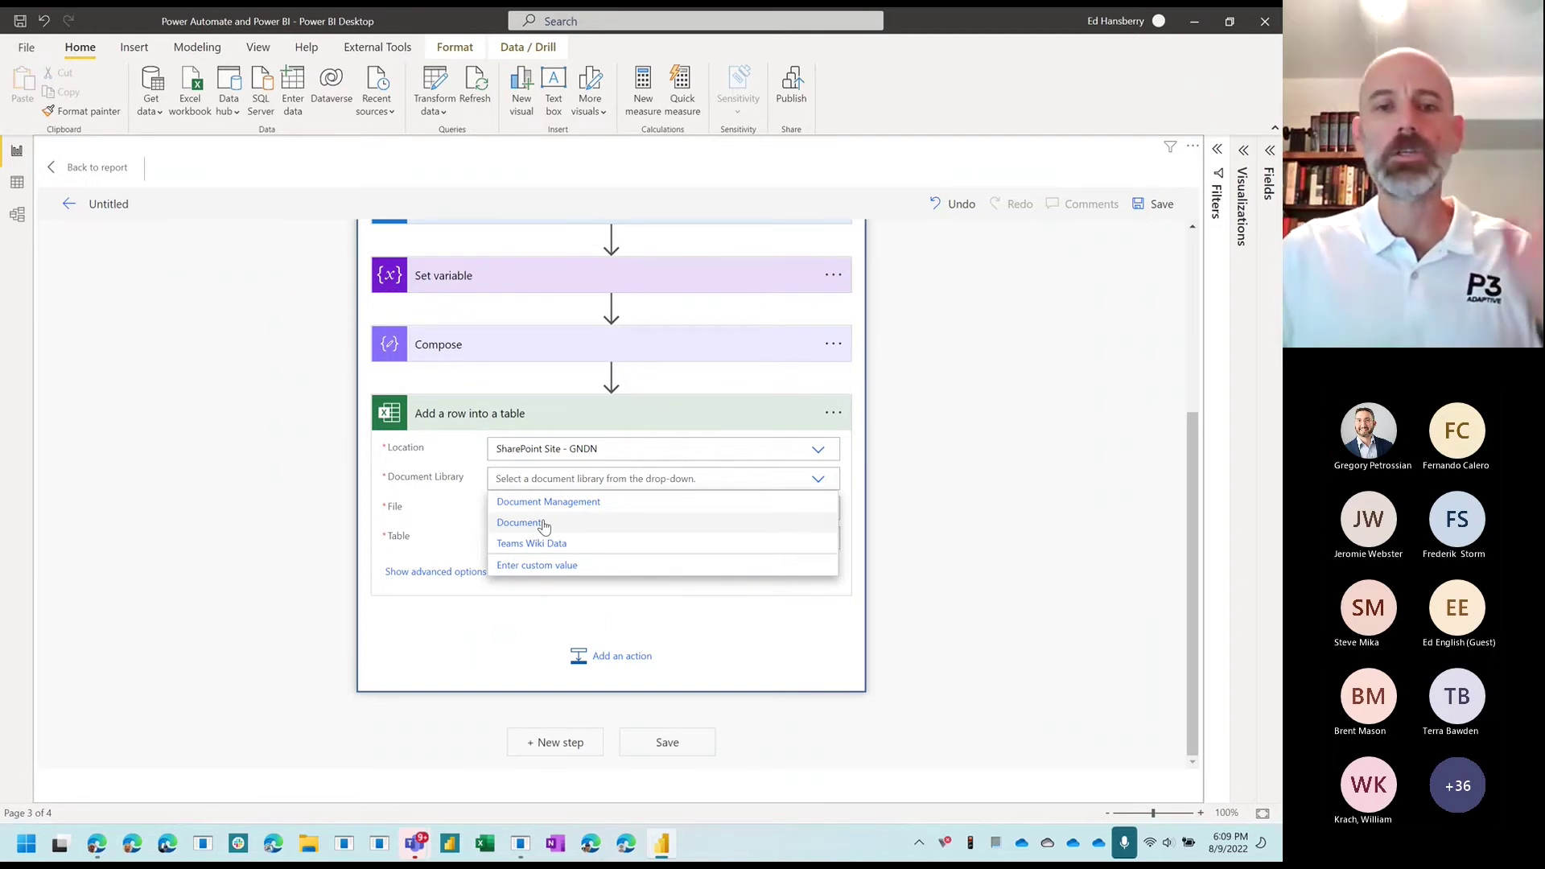
{"action": "left_click", "coordinate": [544, 524]}
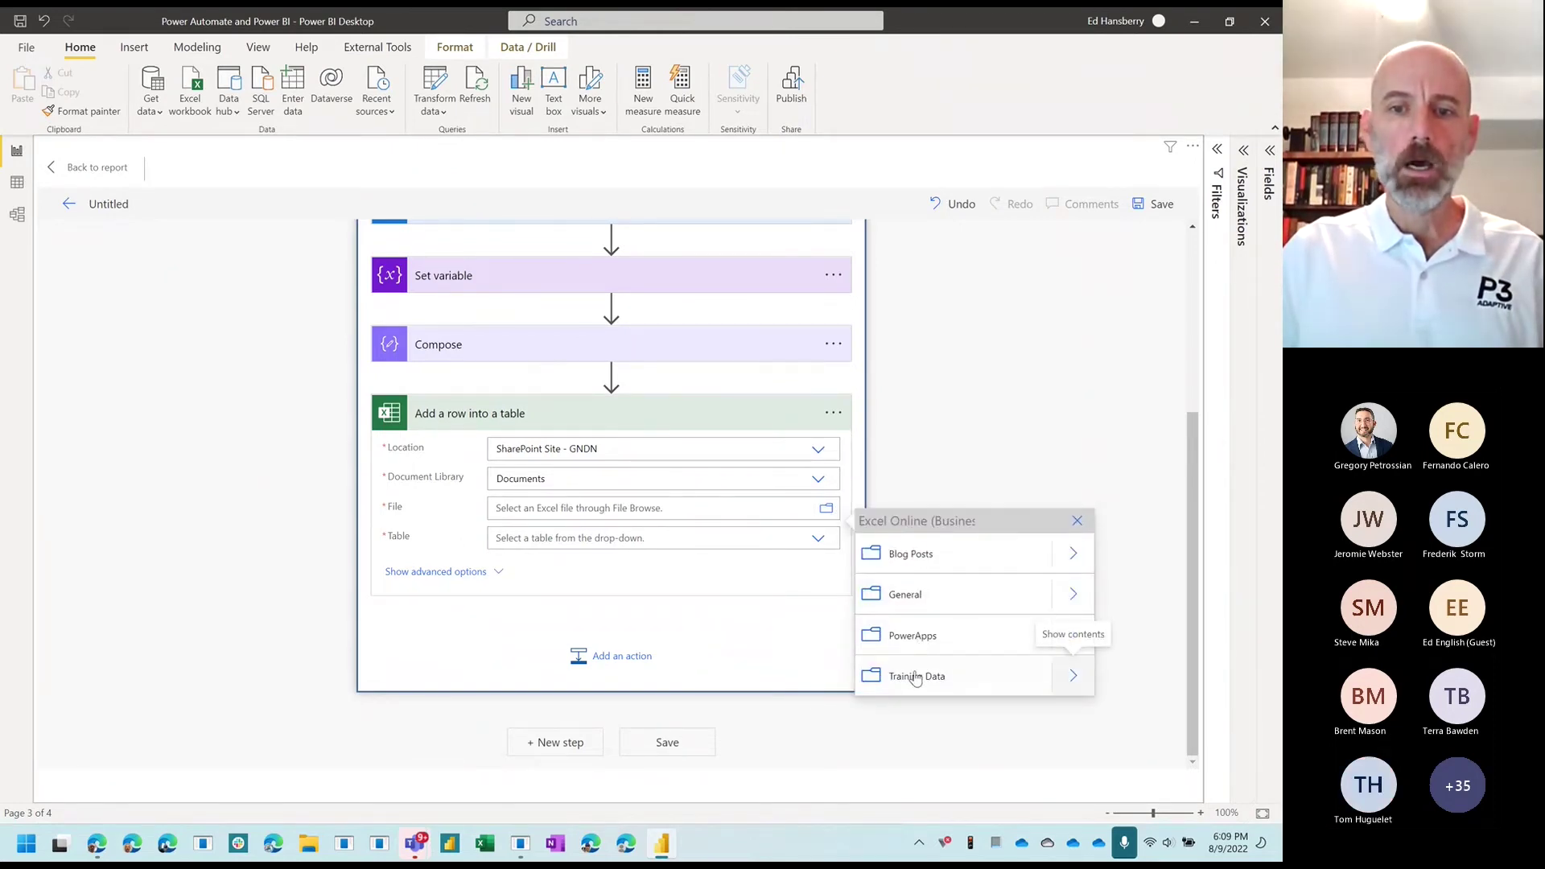
{"action": "left_click", "coordinate": [1070, 680]}
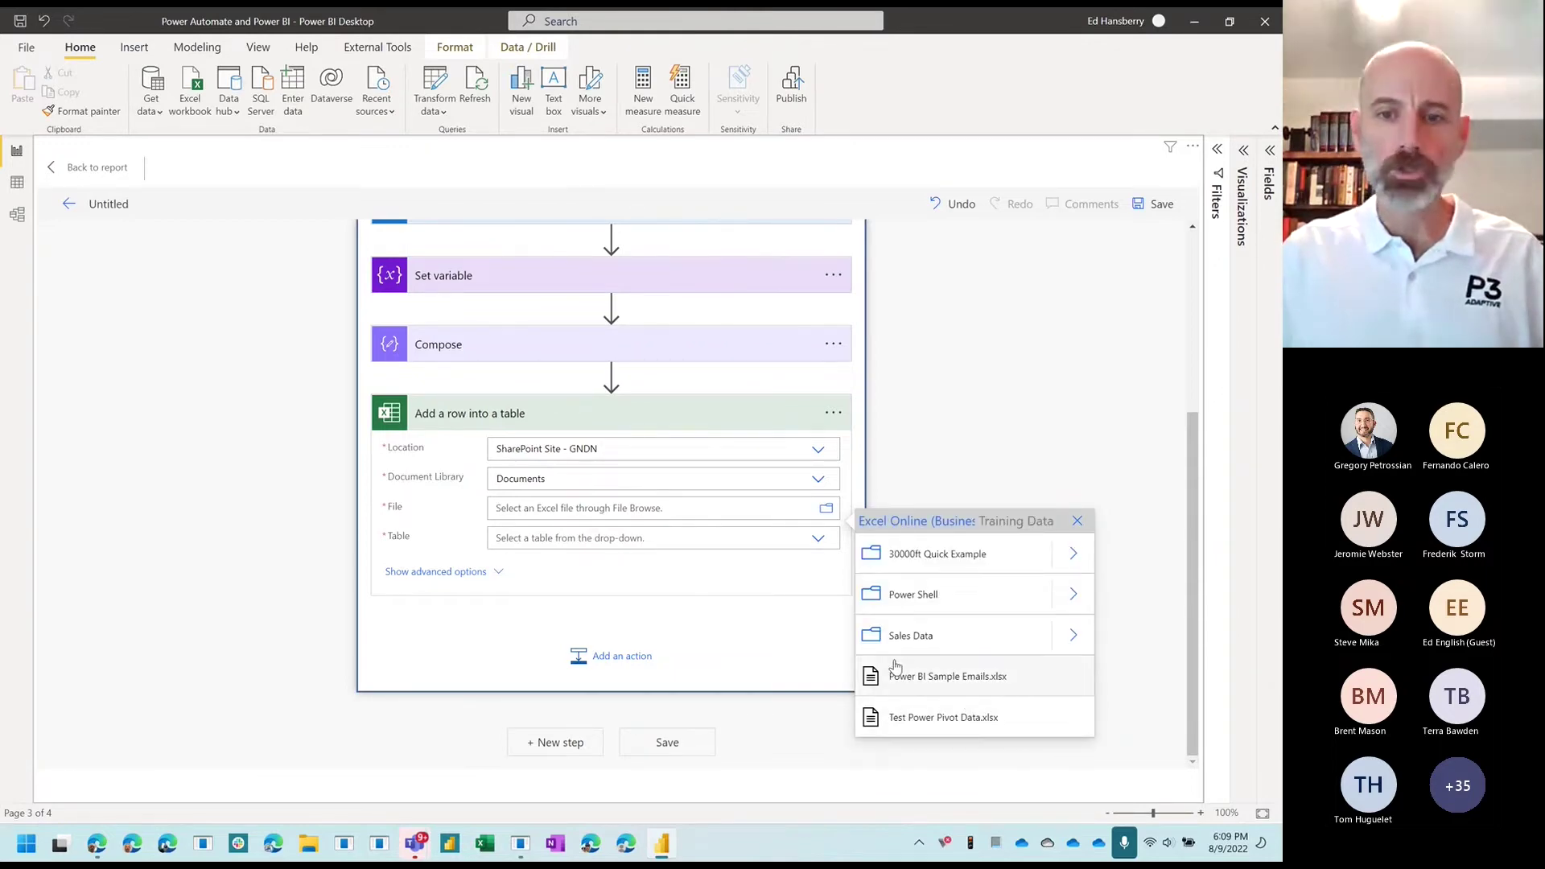
{"action": "left_click", "coordinate": [966, 684]}
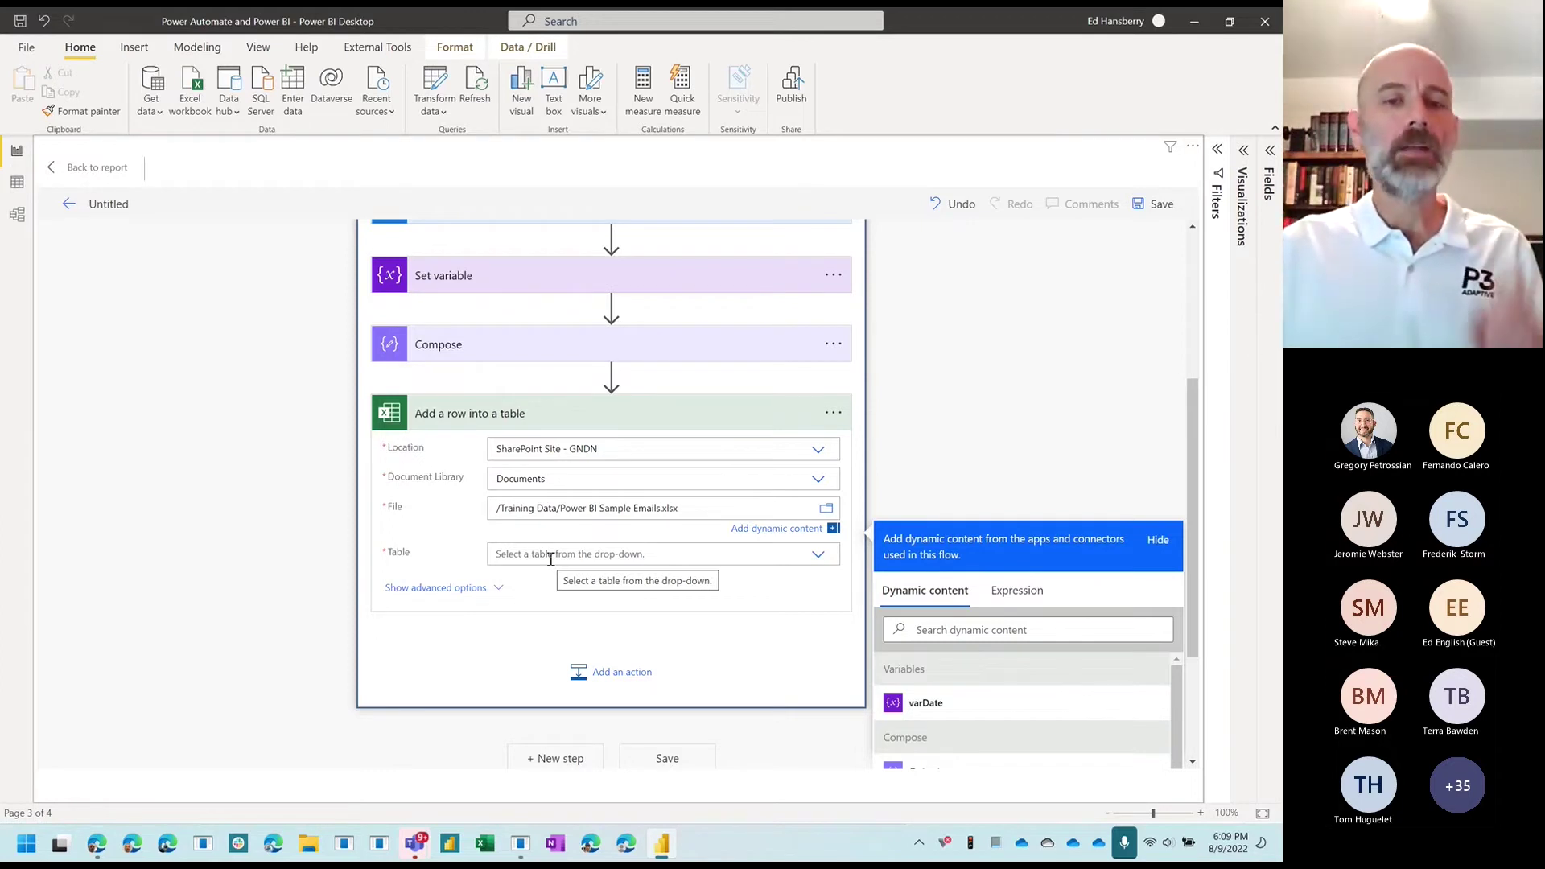
{"action": "left_click", "coordinate": [807, 554]}
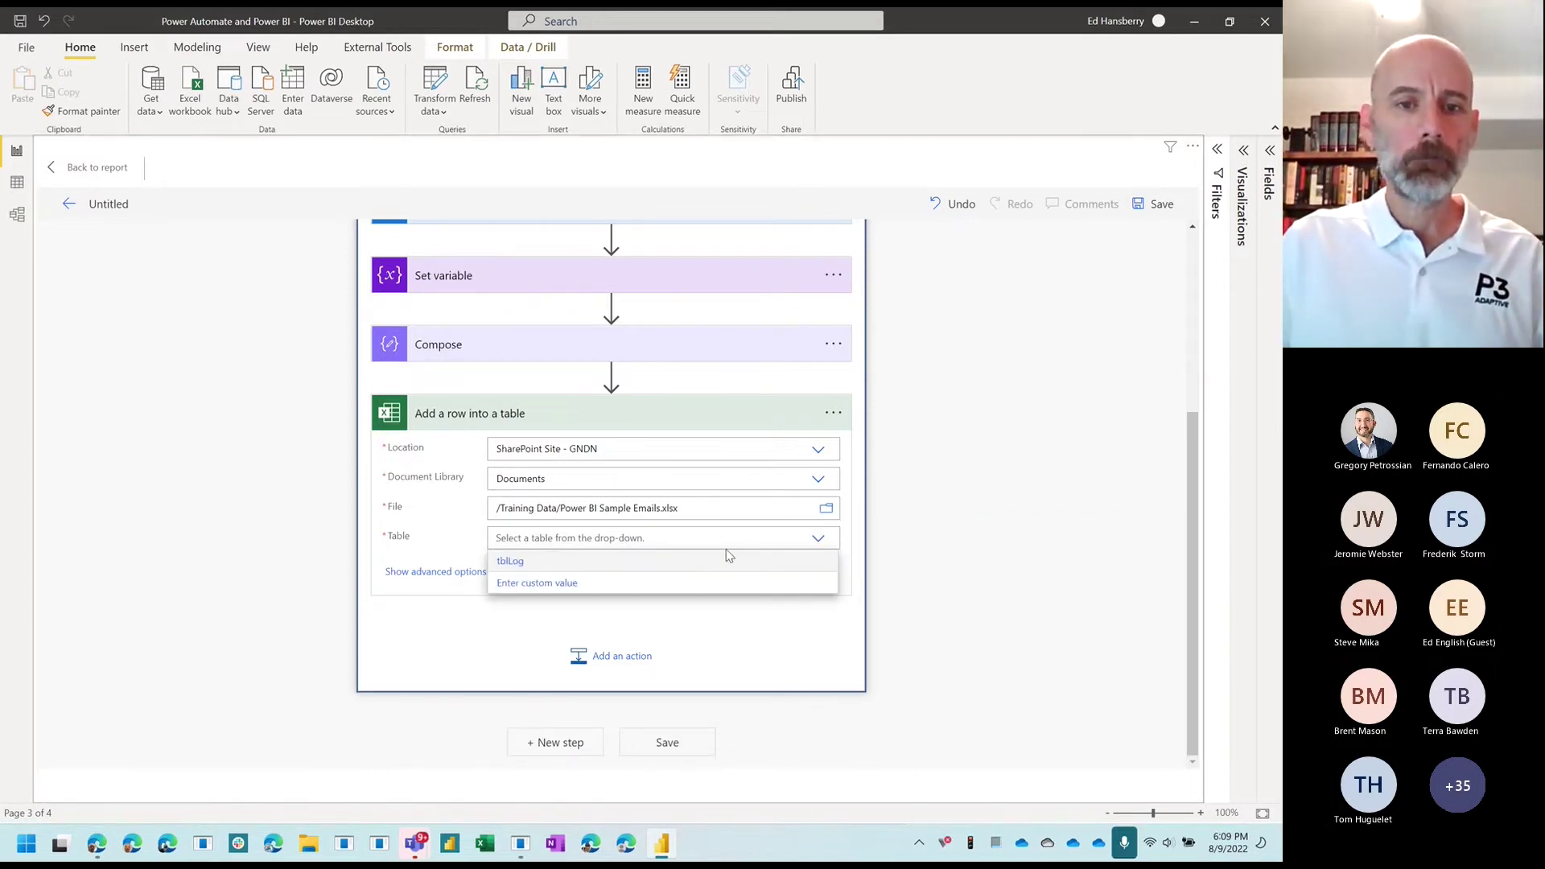
{"action": "left_click", "coordinate": [512, 563]}
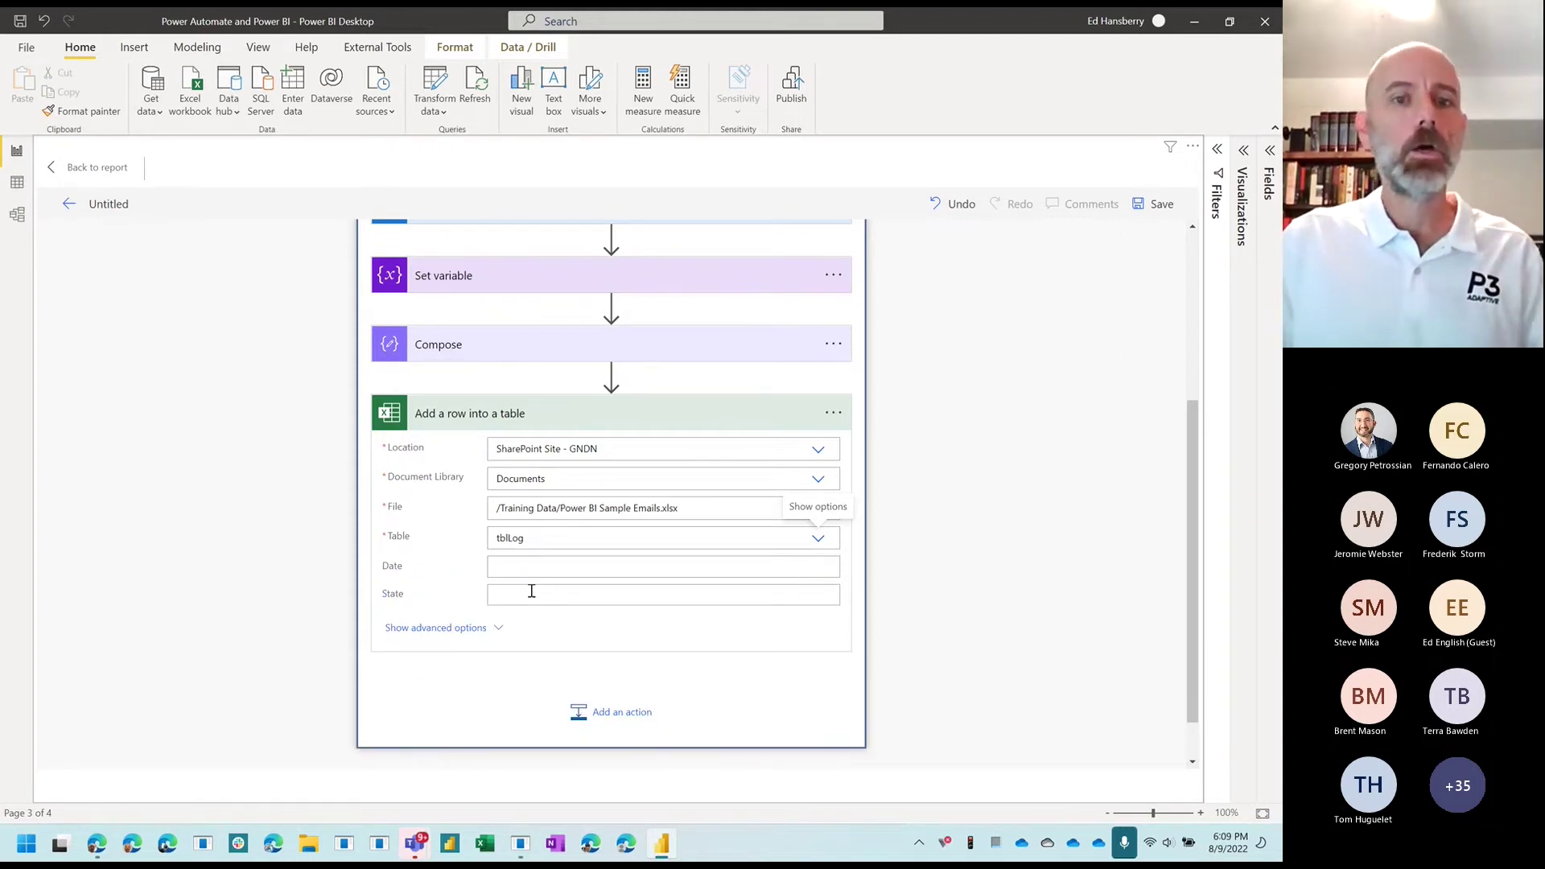
Step: Fill the row's Date field with the Compose Outputs dynamic content
{"action": "left_click", "coordinate": [519, 568]}
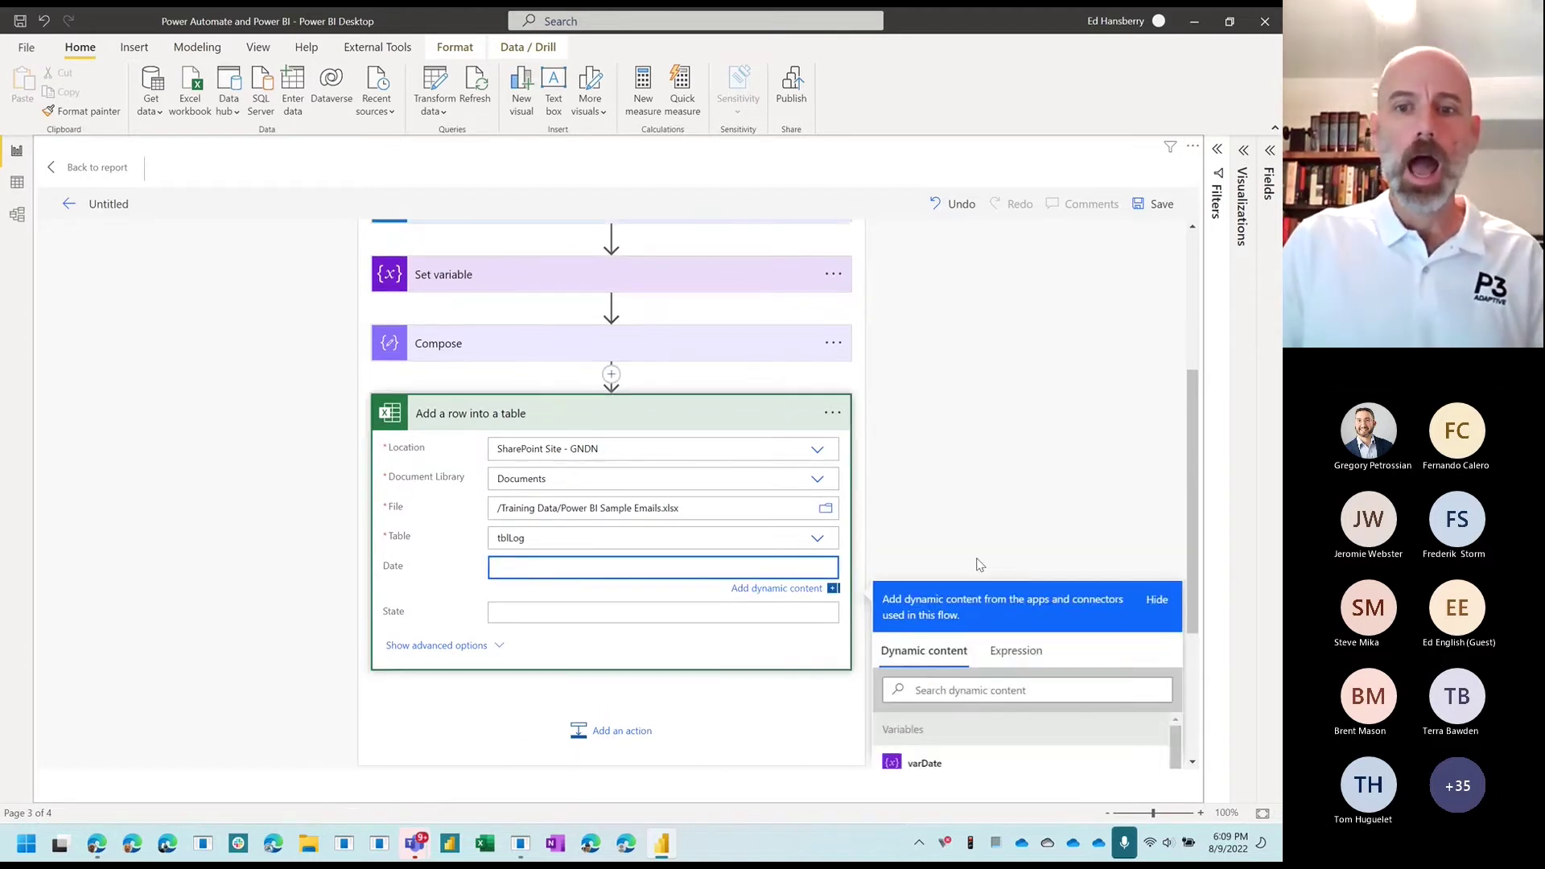
{"action": "scroll", "coordinate": [979, 565], "scroll_direction": "down", "scroll_amount": 1}
{"action": "scroll", "coordinate": [933, 700], "scroll_direction": "down", "scroll_amount": 1}
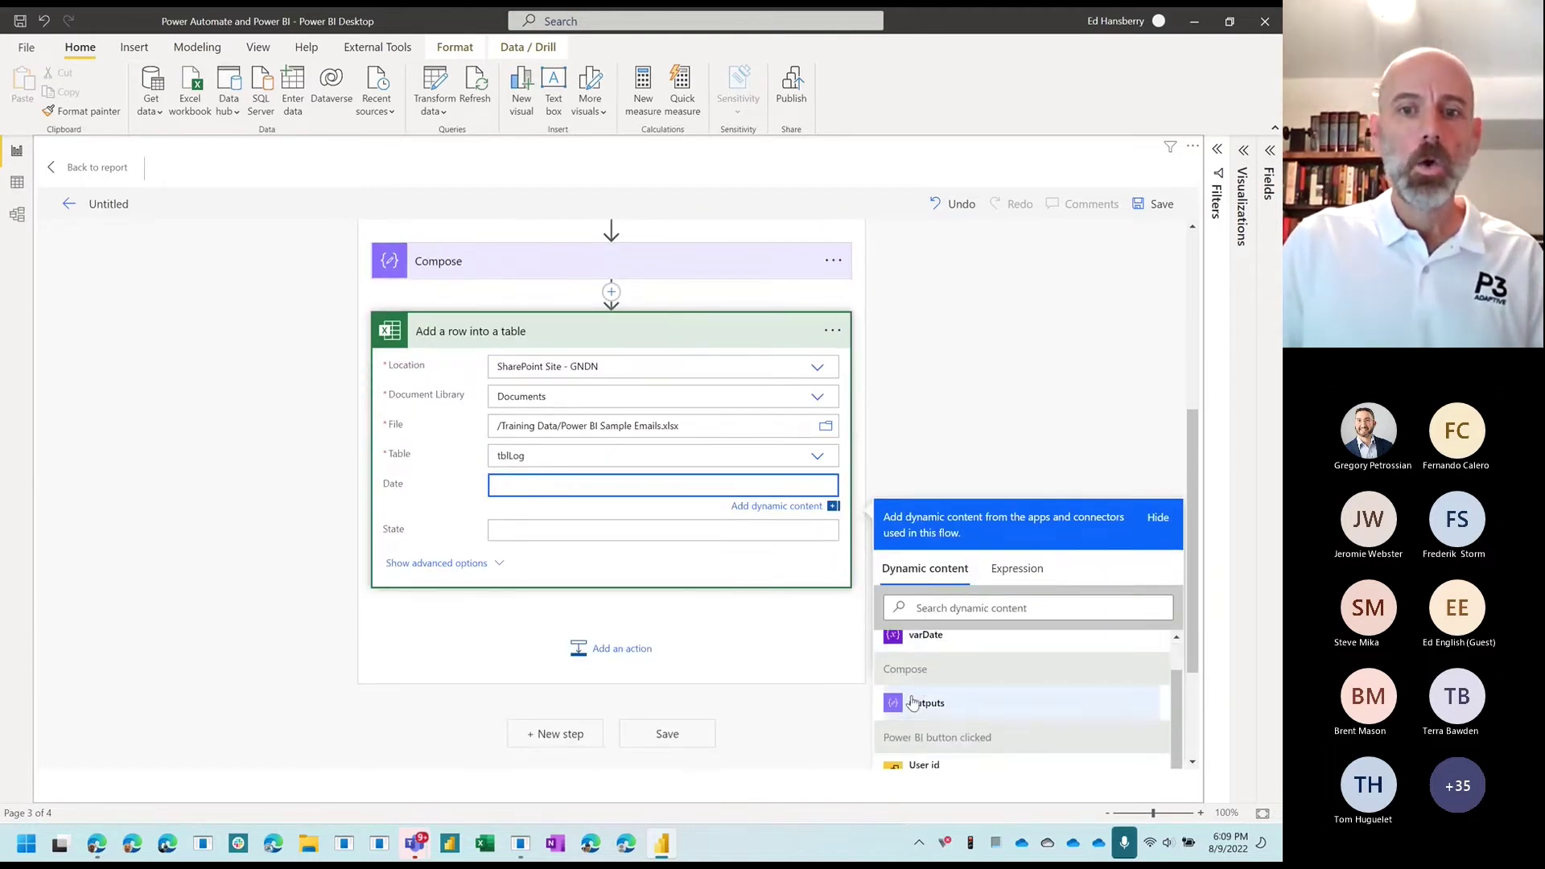
{"action": "scroll", "coordinate": [941, 724], "scroll_direction": "down", "scroll_amount": 2}
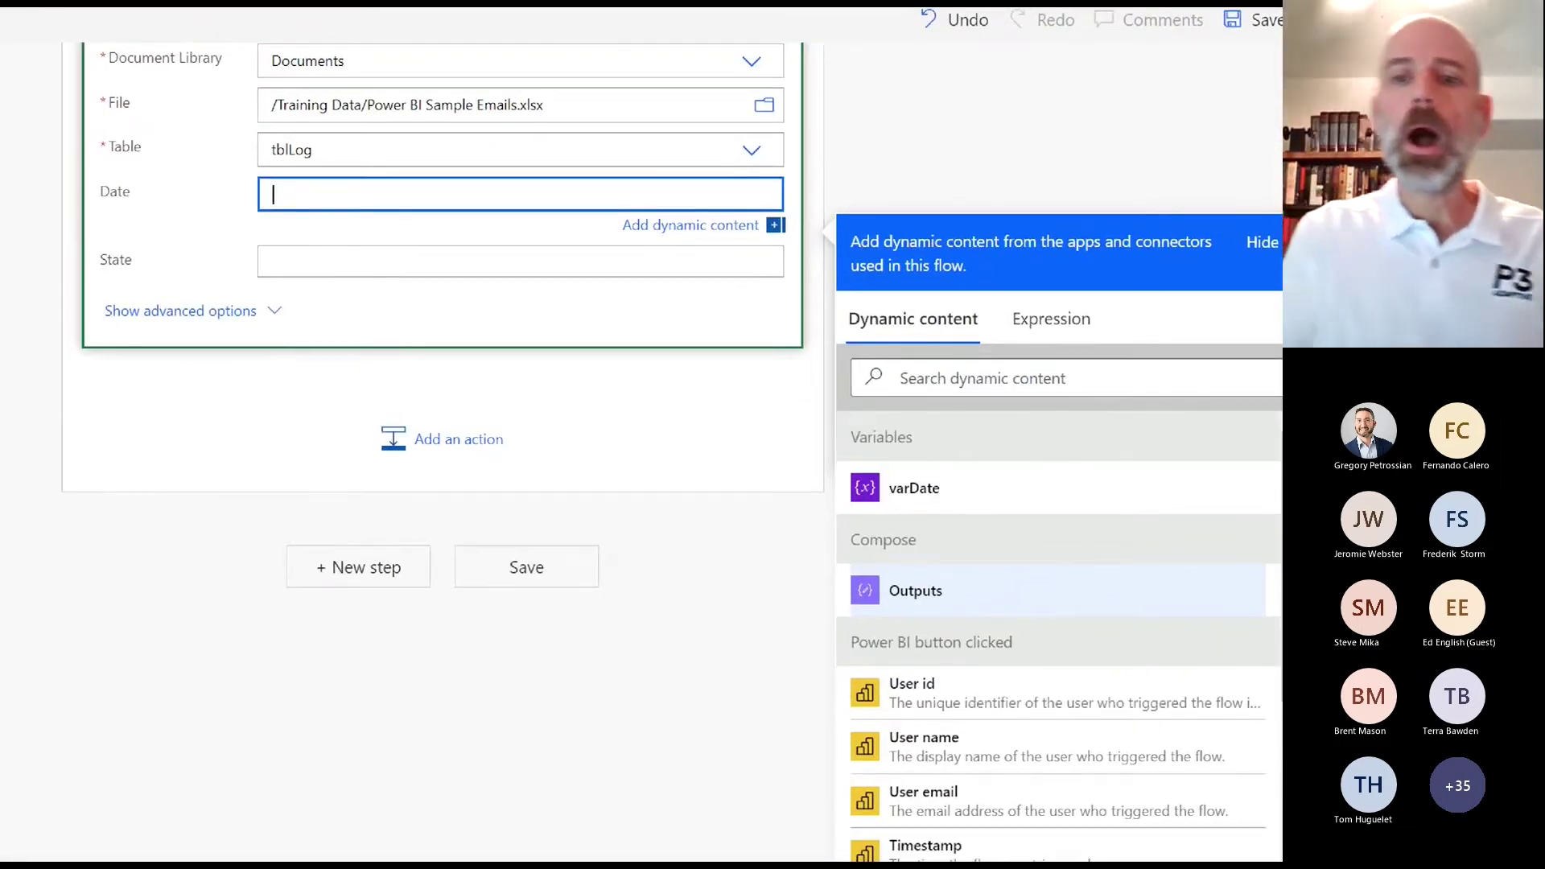
{"action": "left_click_drag", "start_coordinate": [971, 456], "coordinate": [837, 515]}
{"action": "left_click_drag", "start_coordinate": [842, 465], "coordinate": [1000, 505]}
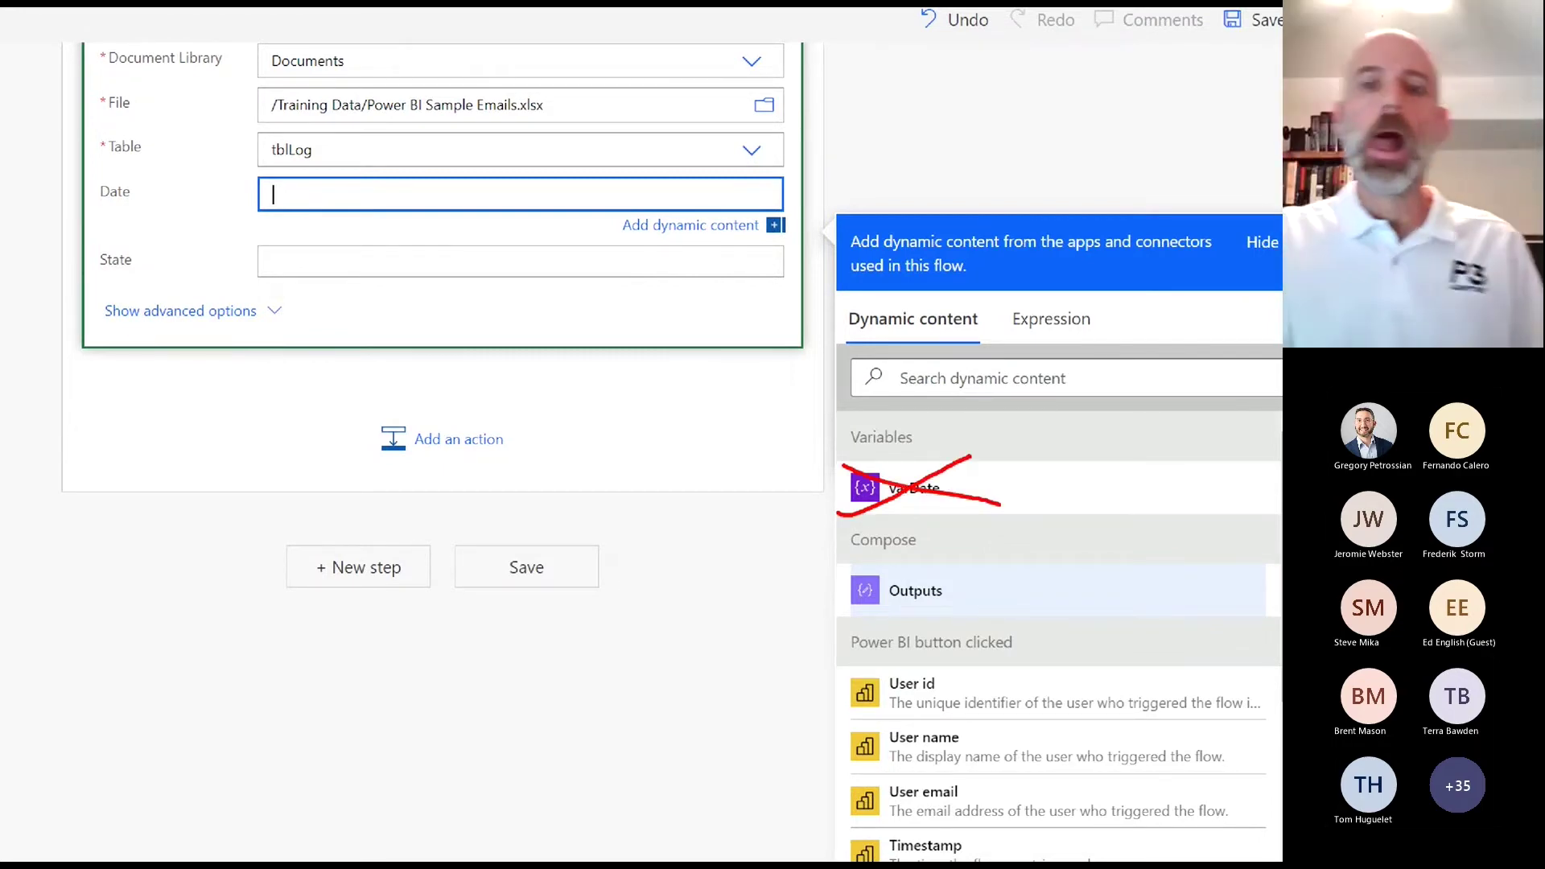
{"action": "mouse_move", "coordinate": [953, 541]}
{"action": "left_mouse_down"}
{"action": "mouse_move", "coordinate": [983, 573]}
{"action": "mouse_move", "coordinate": [950, 531]}
{"action": "mouse_move", "coordinate": [942, 541]}
{"action": "left_mouse_up"}
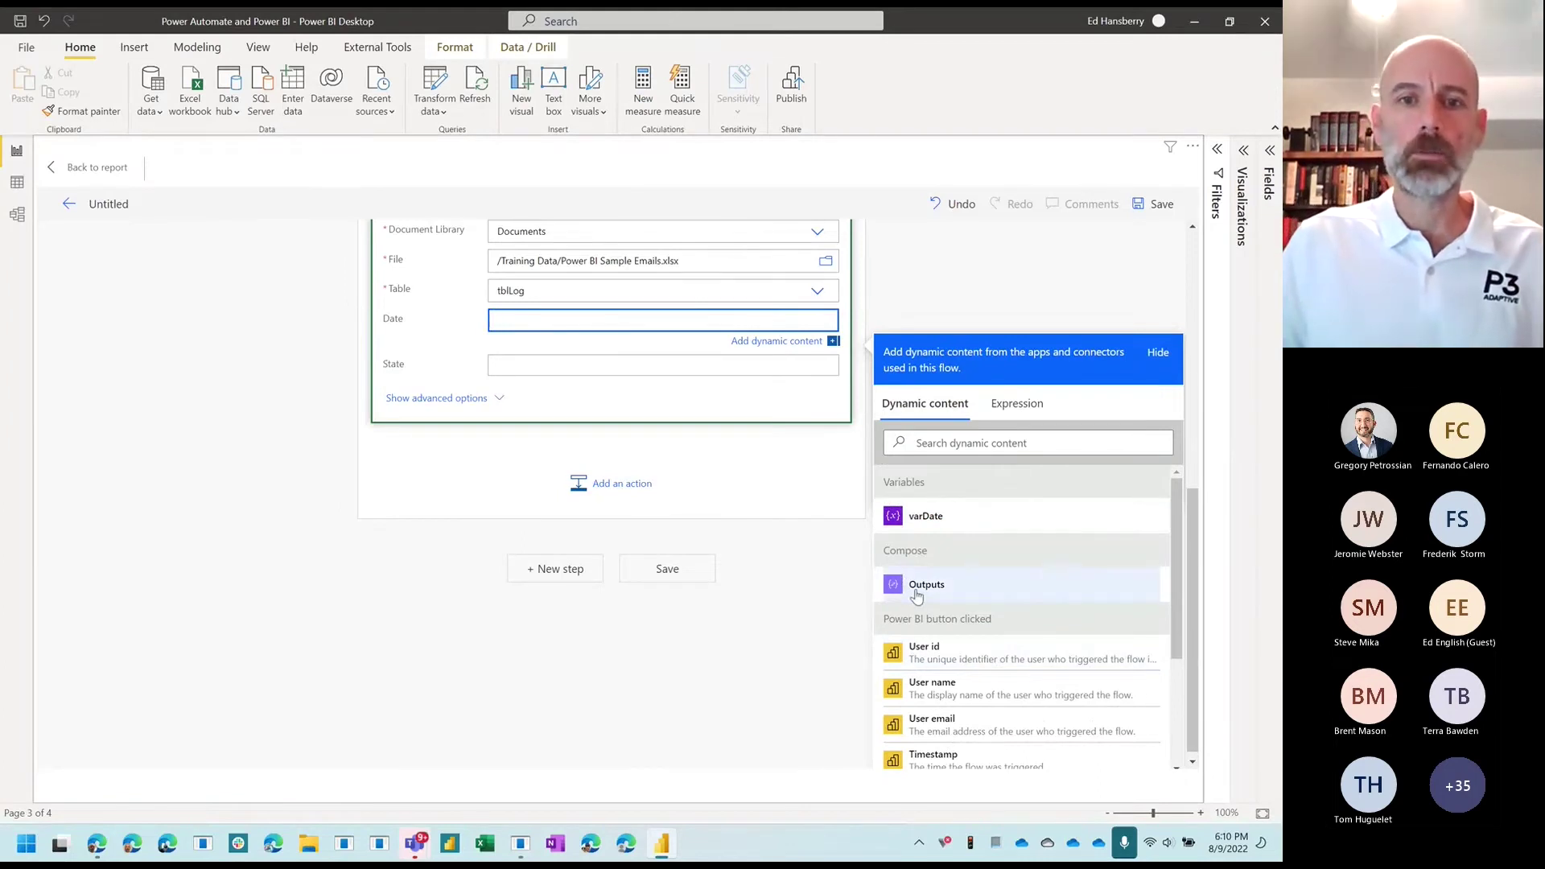
{"action": "left_click", "coordinate": [916, 594]}
Step: Set the State field to the Power BI data State value and save the flow
{"action": "left_click", "coordinate": [551, 366]}
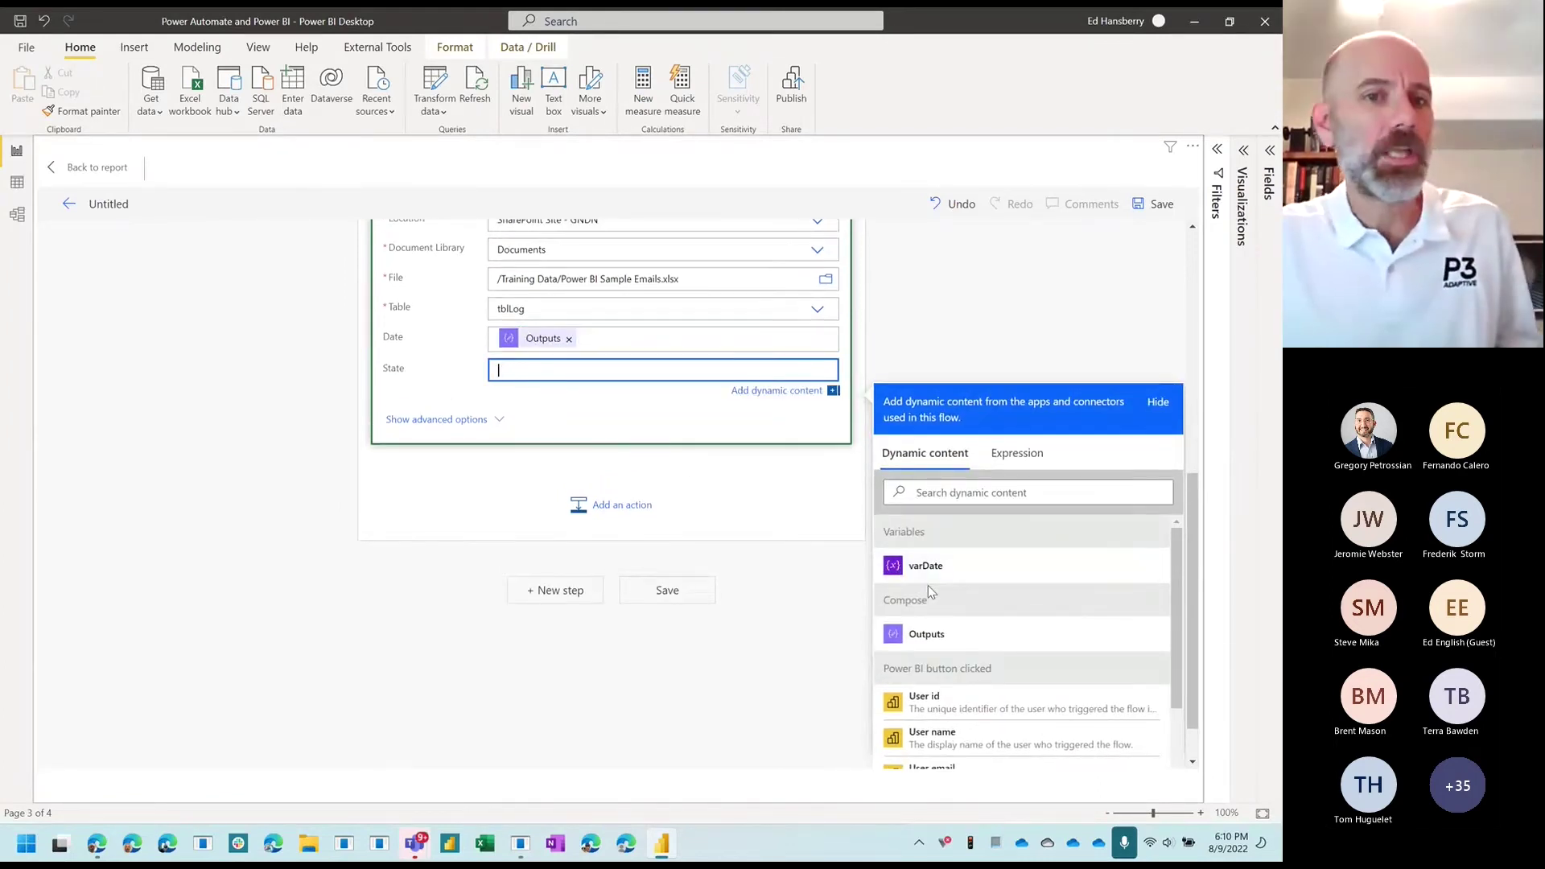
{"action": "scroll", "coordinate": [910, 668], "scroll_direction": "down", "scroll_amount": 2}
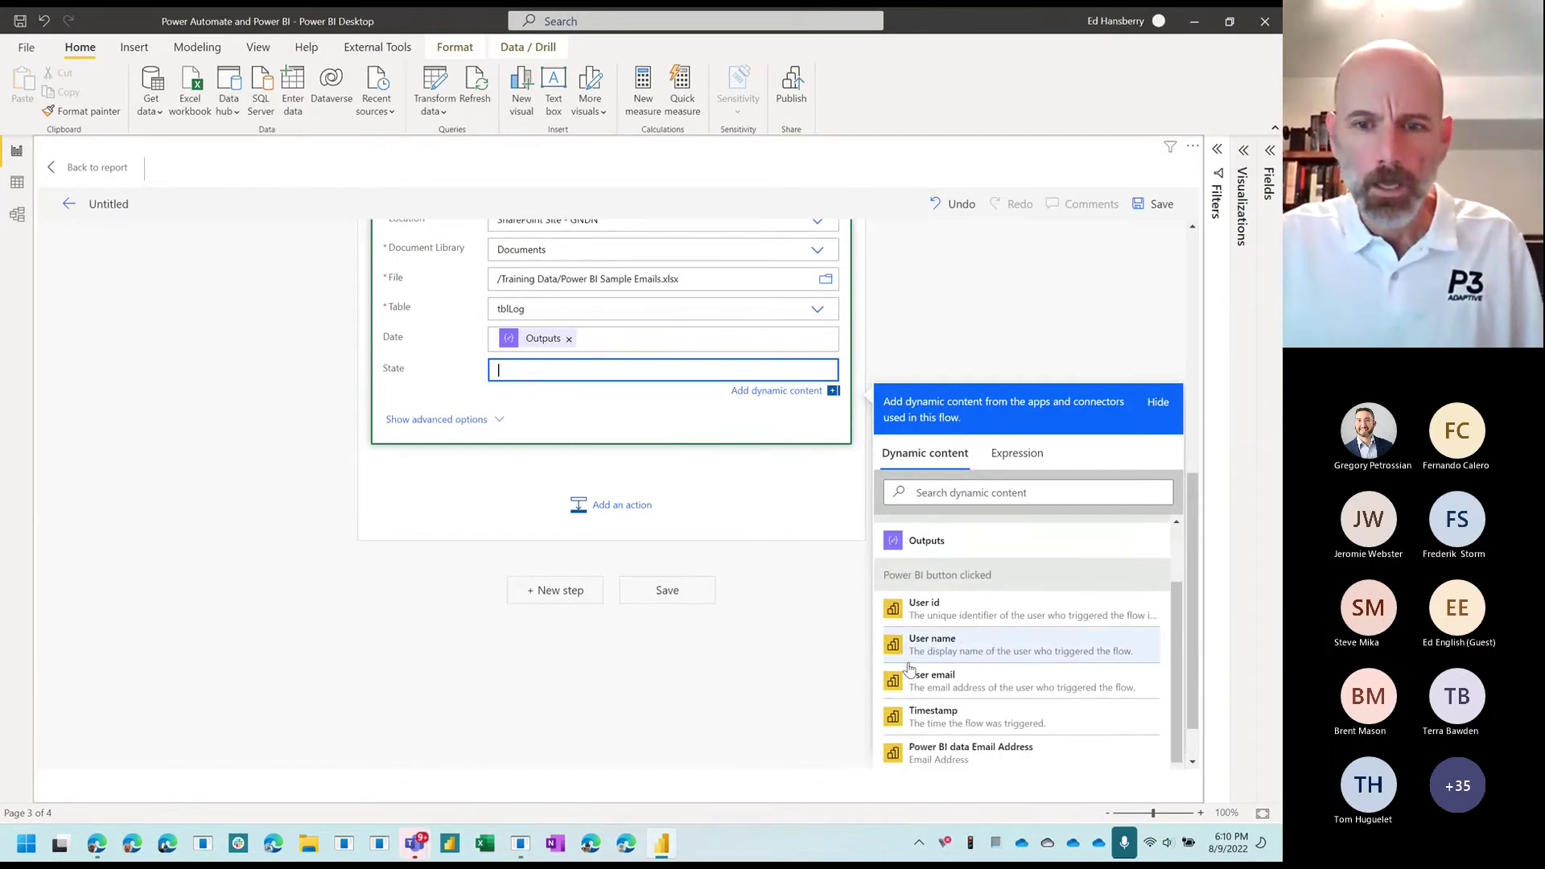
{"action": "scroll", "coordinate": [917, 684], "scroll_direction": "down", "scroll_amount": 2}
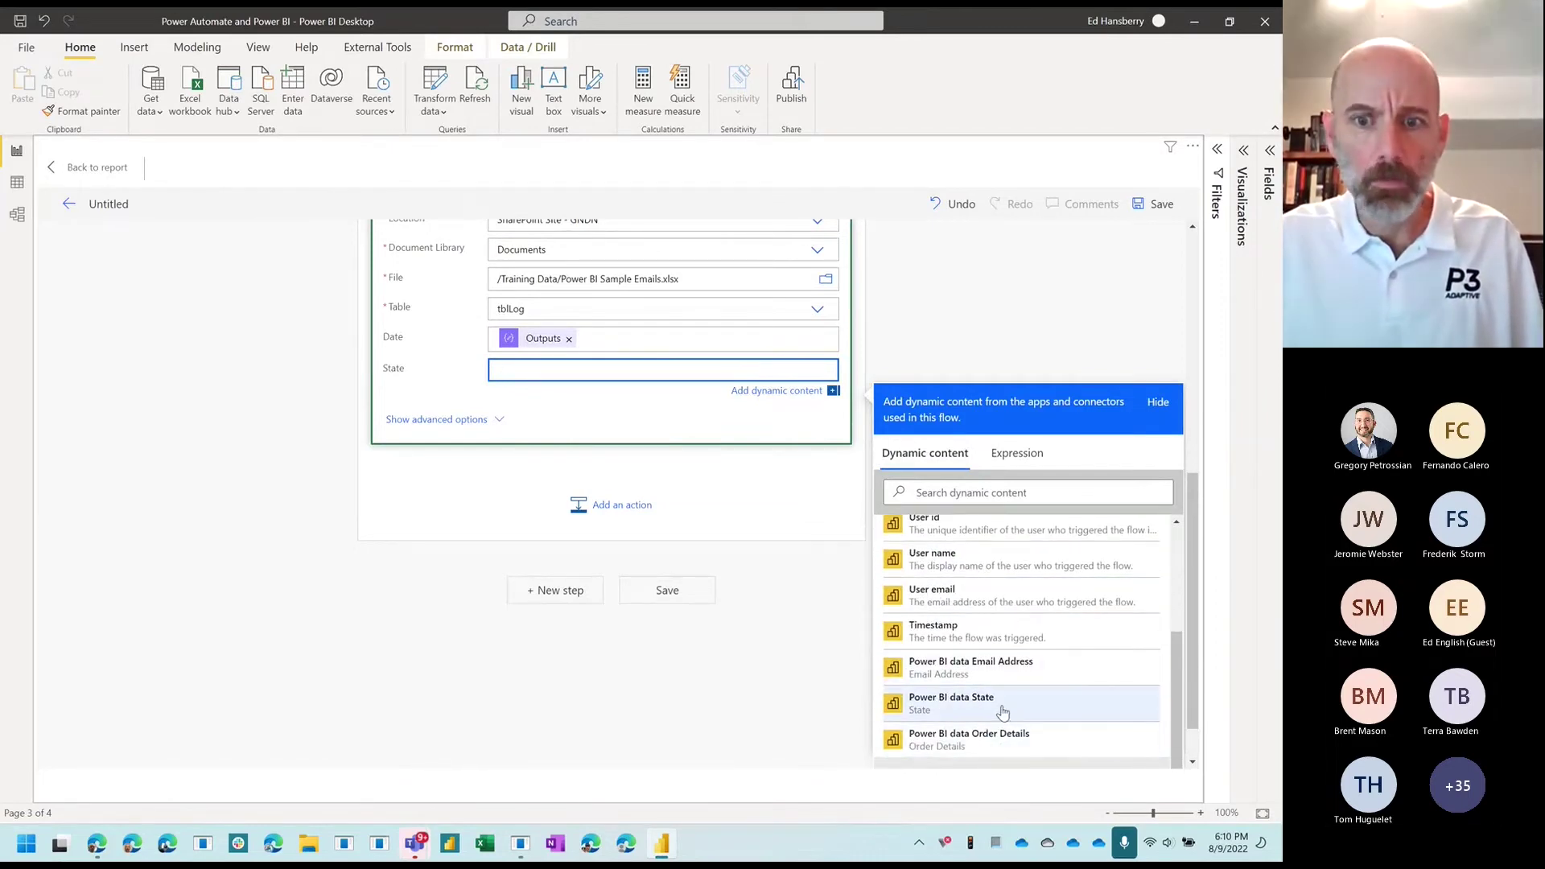
{"action": "left_click", "coordinate": [1011, 704]}
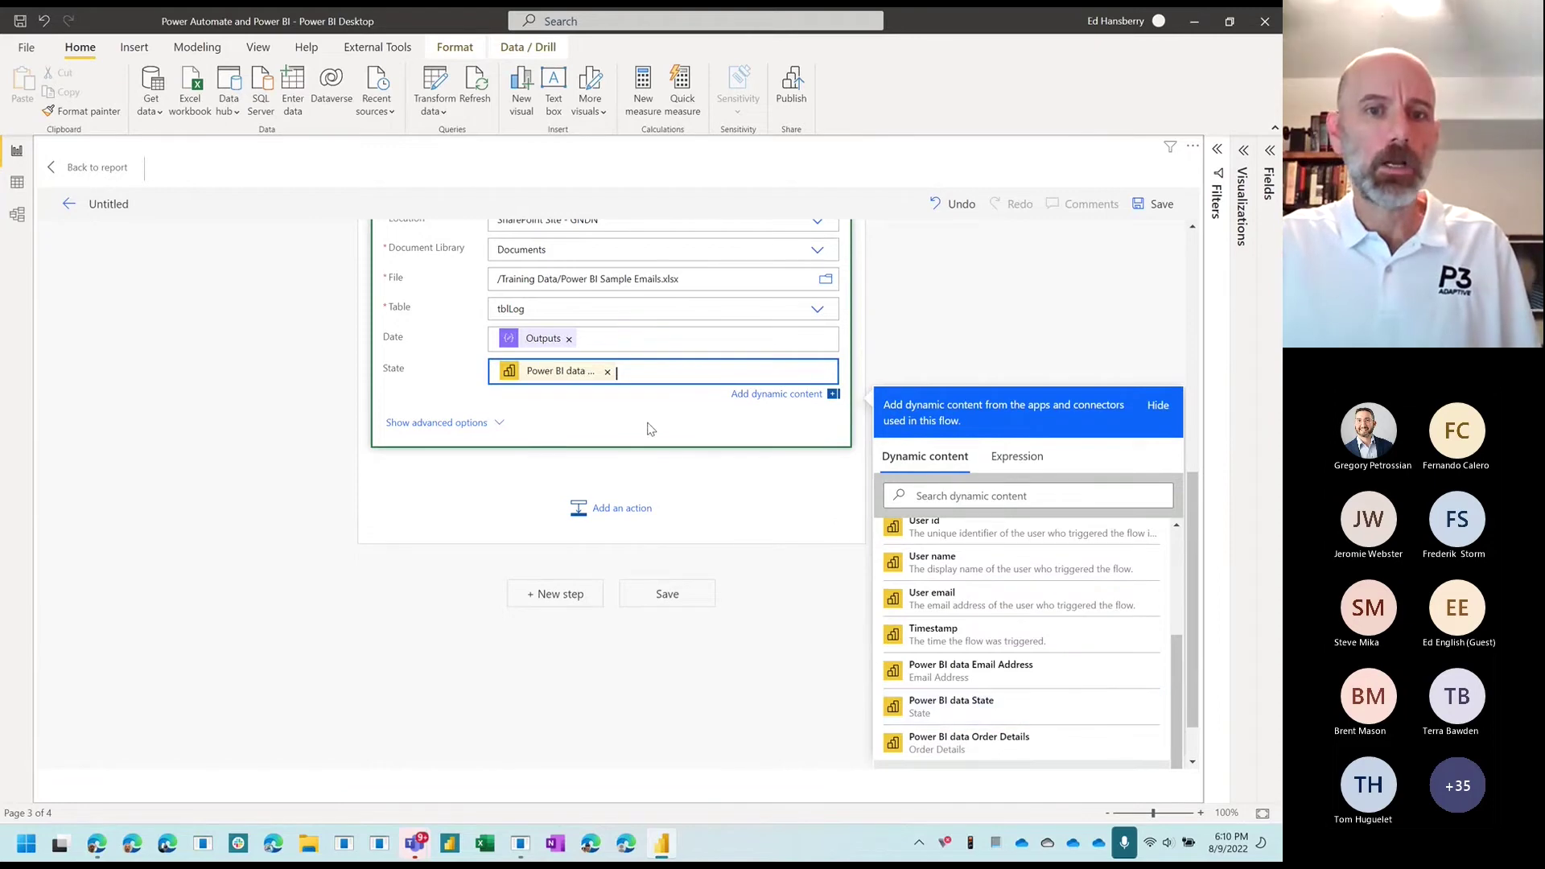
{"action": "left_click", "coordinate": [697, 599]}
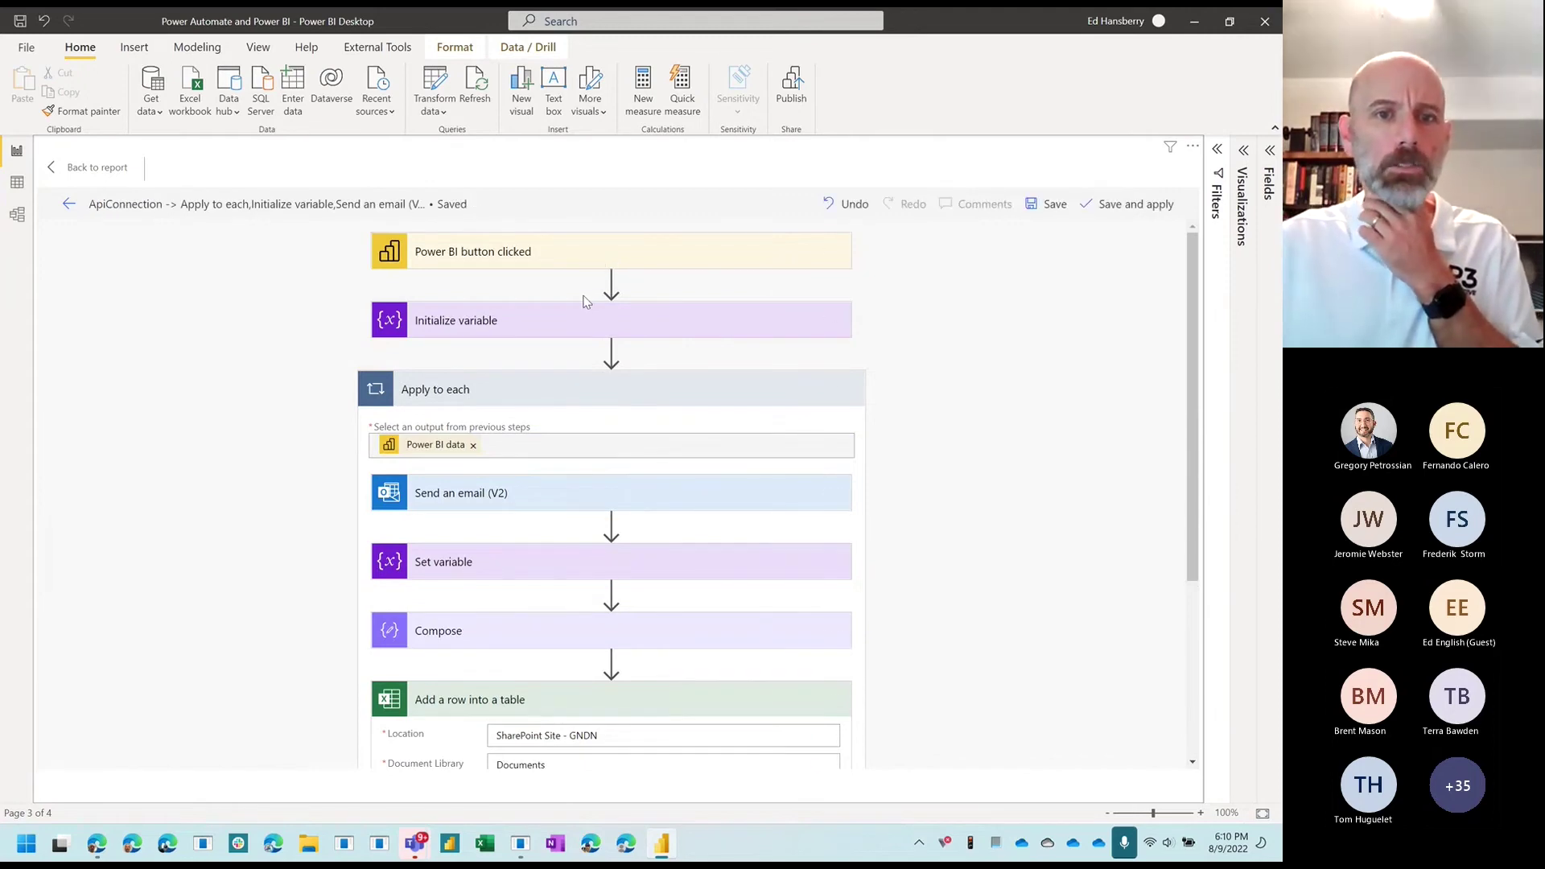
Step: Expand the Initialize variable and Send an email (V2) steps to review them
{"action": "left_click", "coordinate": [579, 326]}
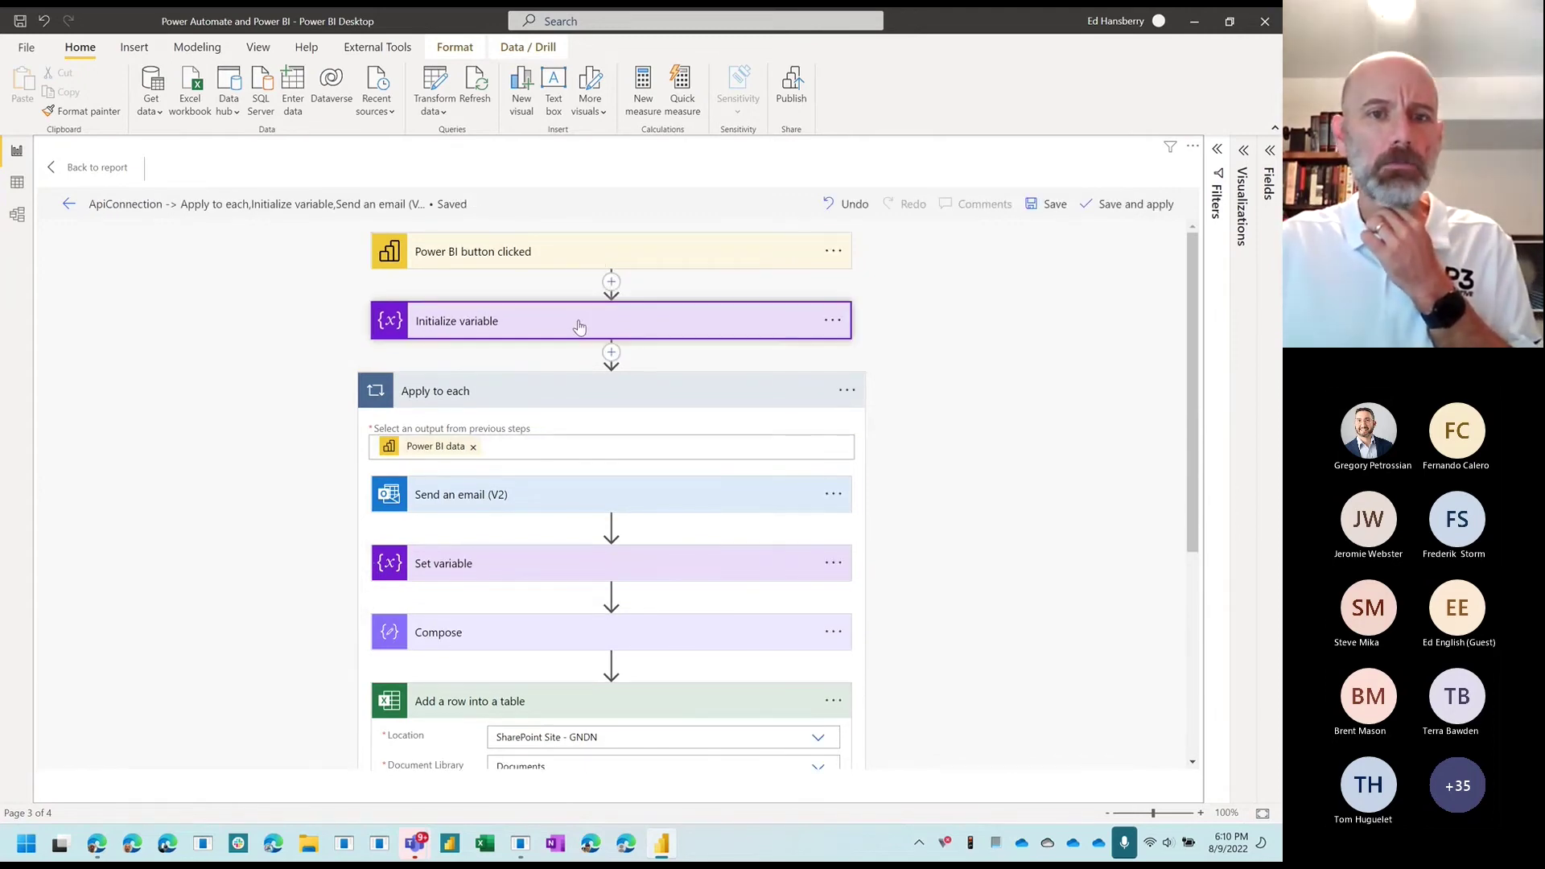
{"action": "scroll", "coordinate": [424, 418], "scroll_direction": "down", "scroll_amount": 1}
{"action": "scroll", "coordinate": [424, 419], "scroll_direction": "down", "scroll_amount": 2}
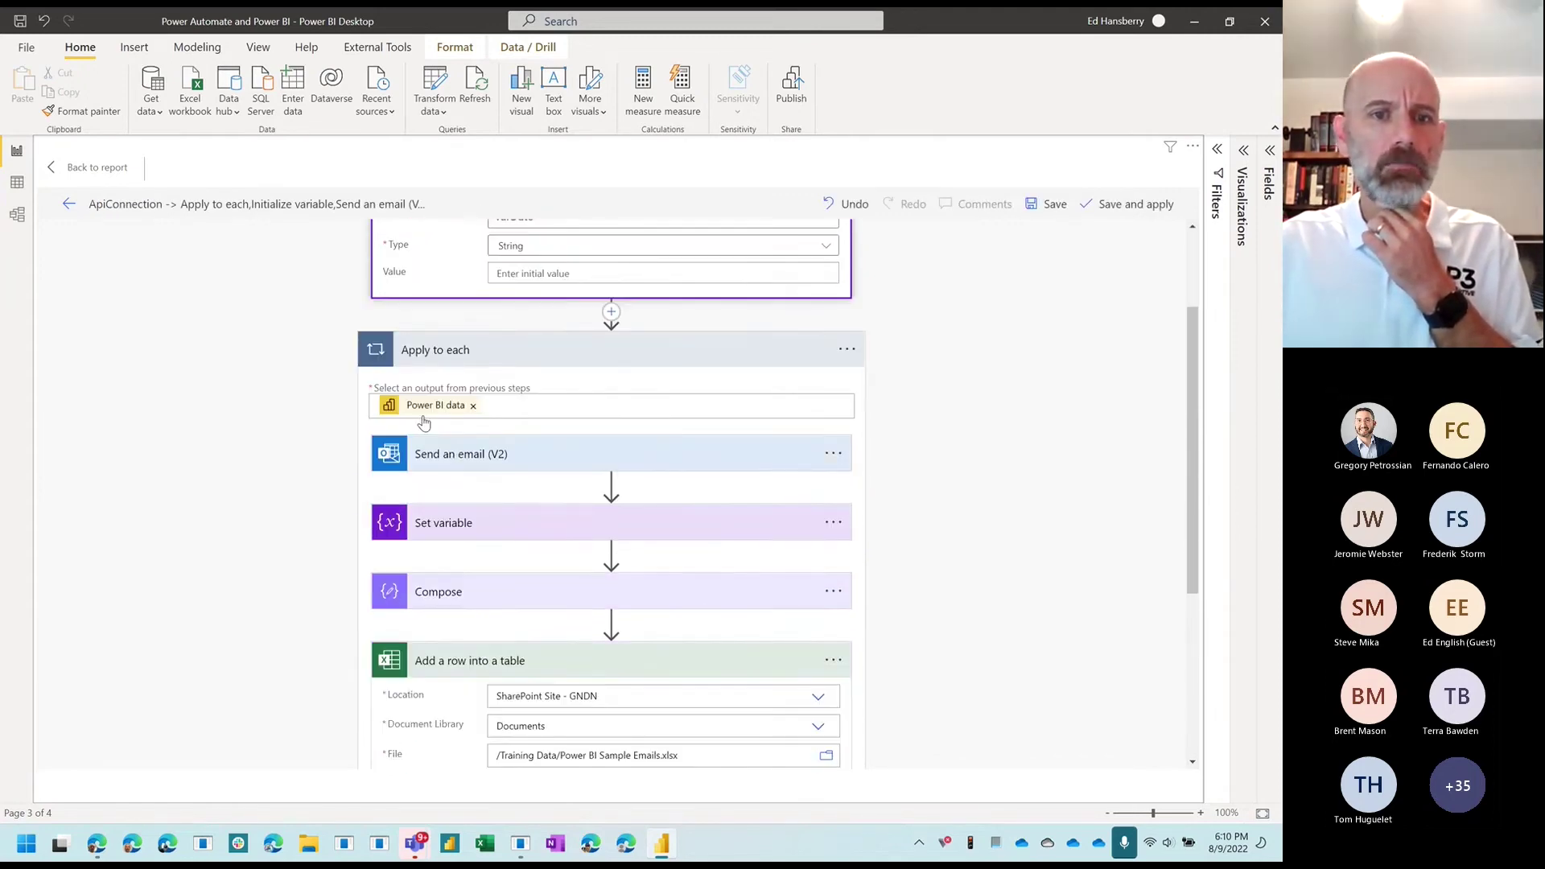
{"action": "left_click", "coordinate": [527, 436]}
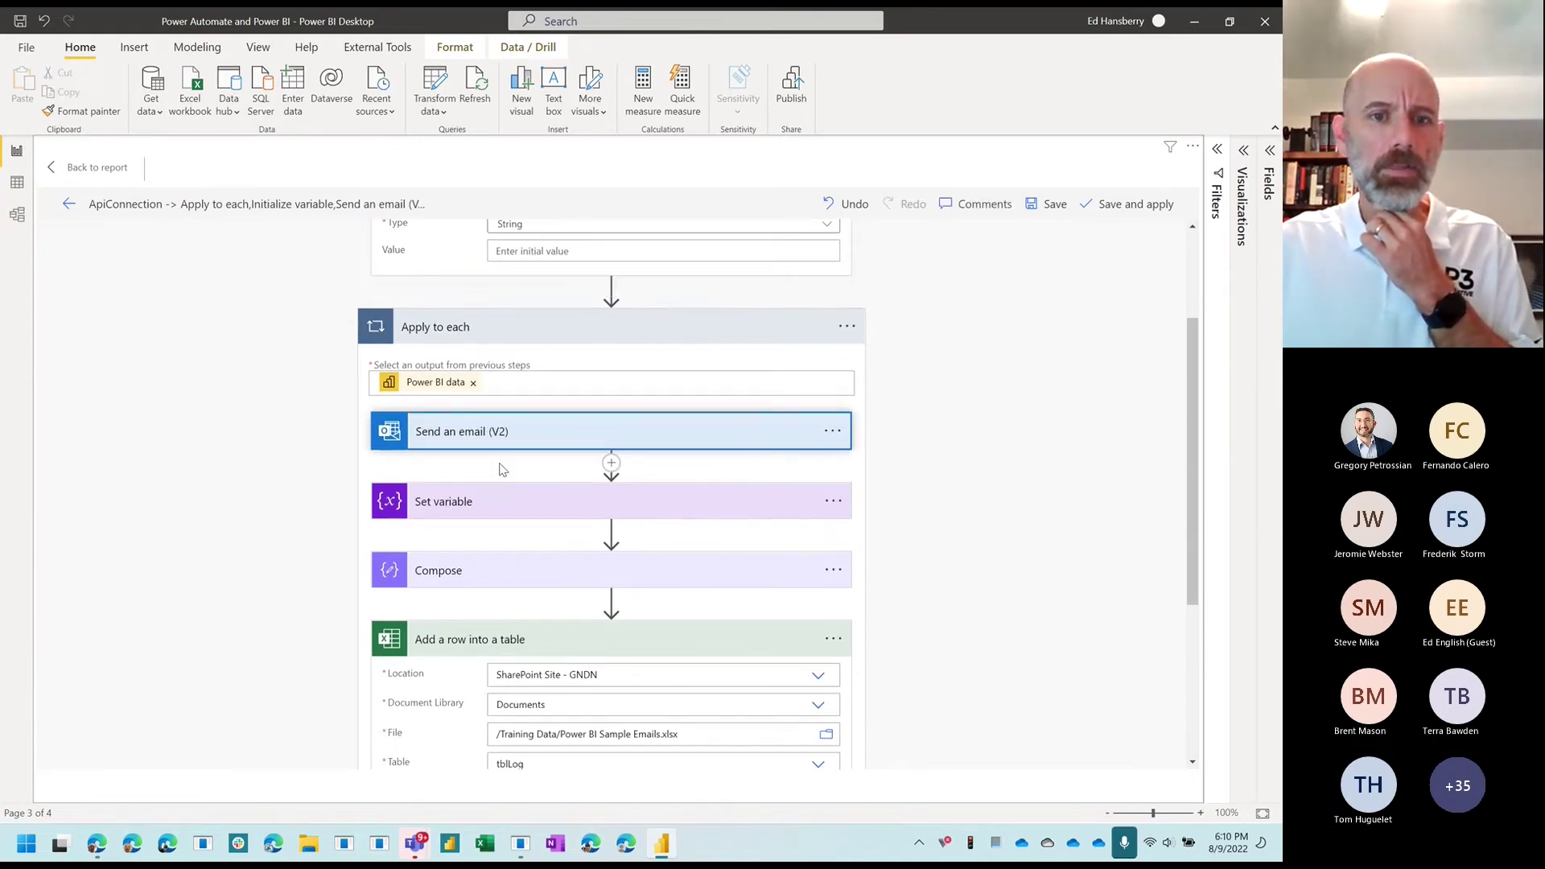
{"action": "scroll", "coordinate": [492, 480], "scroll_direction": "down", "scroll_amount": 7}
{"action": "scroll", "coordinate": [493, 480], "scroll_direction": "down", "scroll_amount": 1}
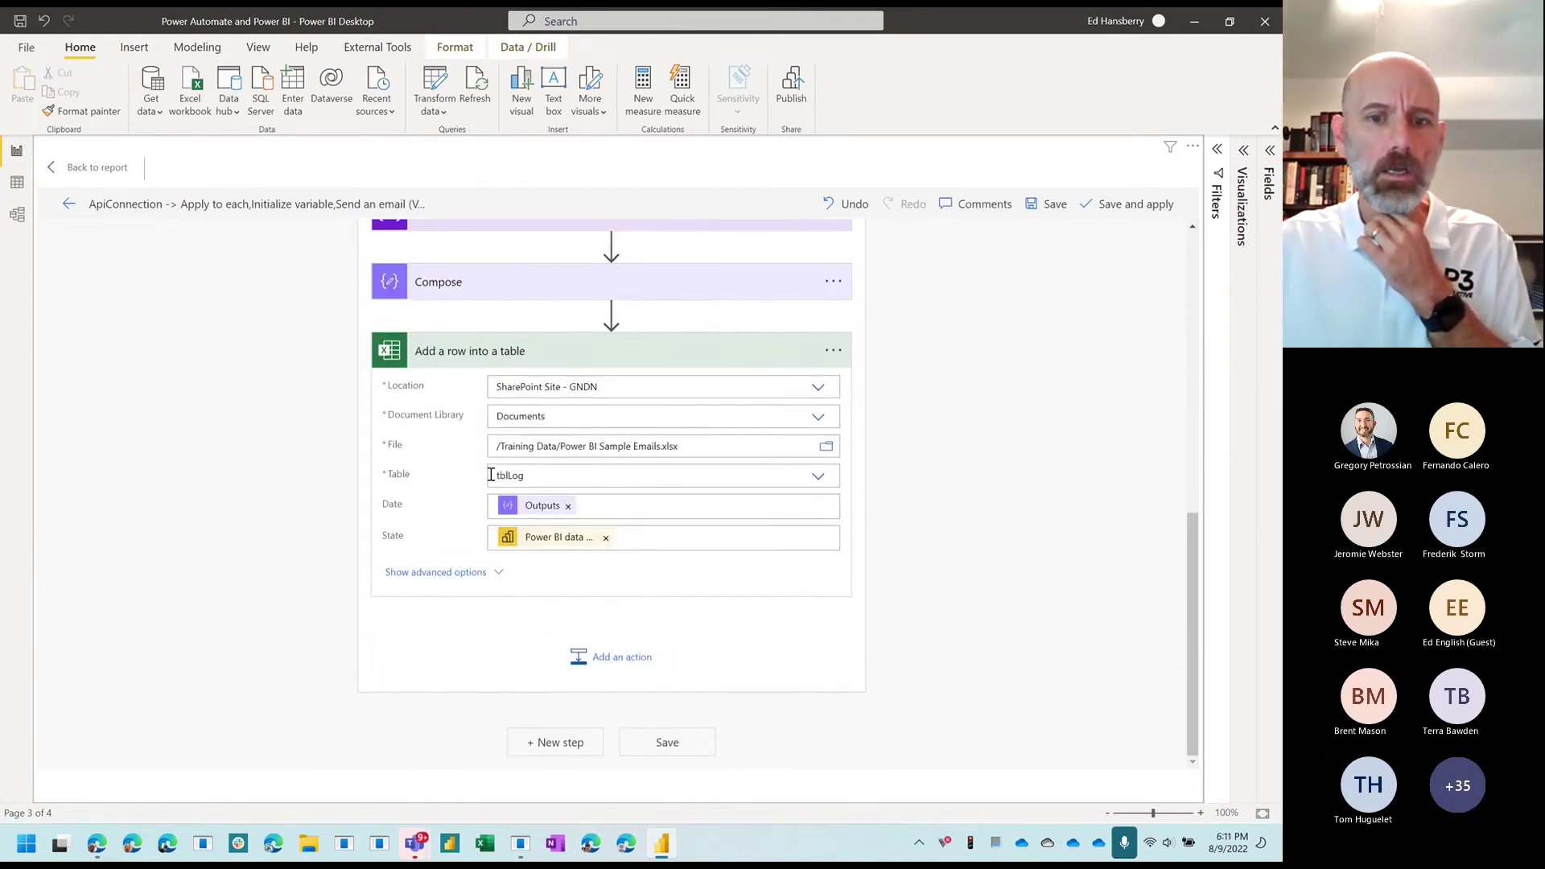
Step: Save the flow, apply it to the report's button, and go back to the Sales Blast report
{"action": "left_click", "coordinate": [668, 744]}
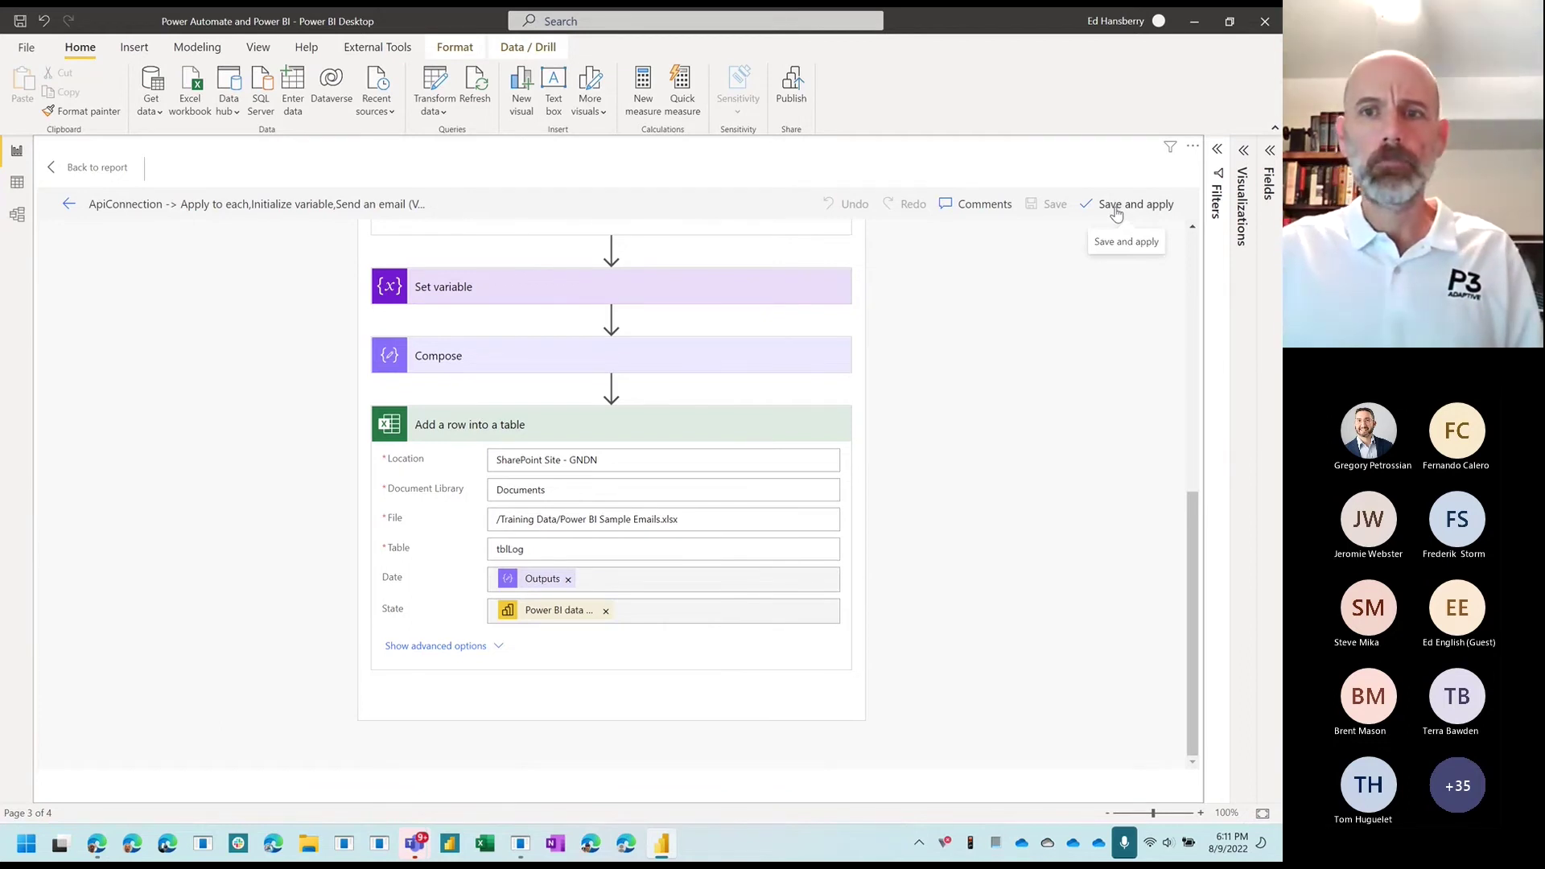
{"action": "left_click", "coordinate": [1116, 211]}
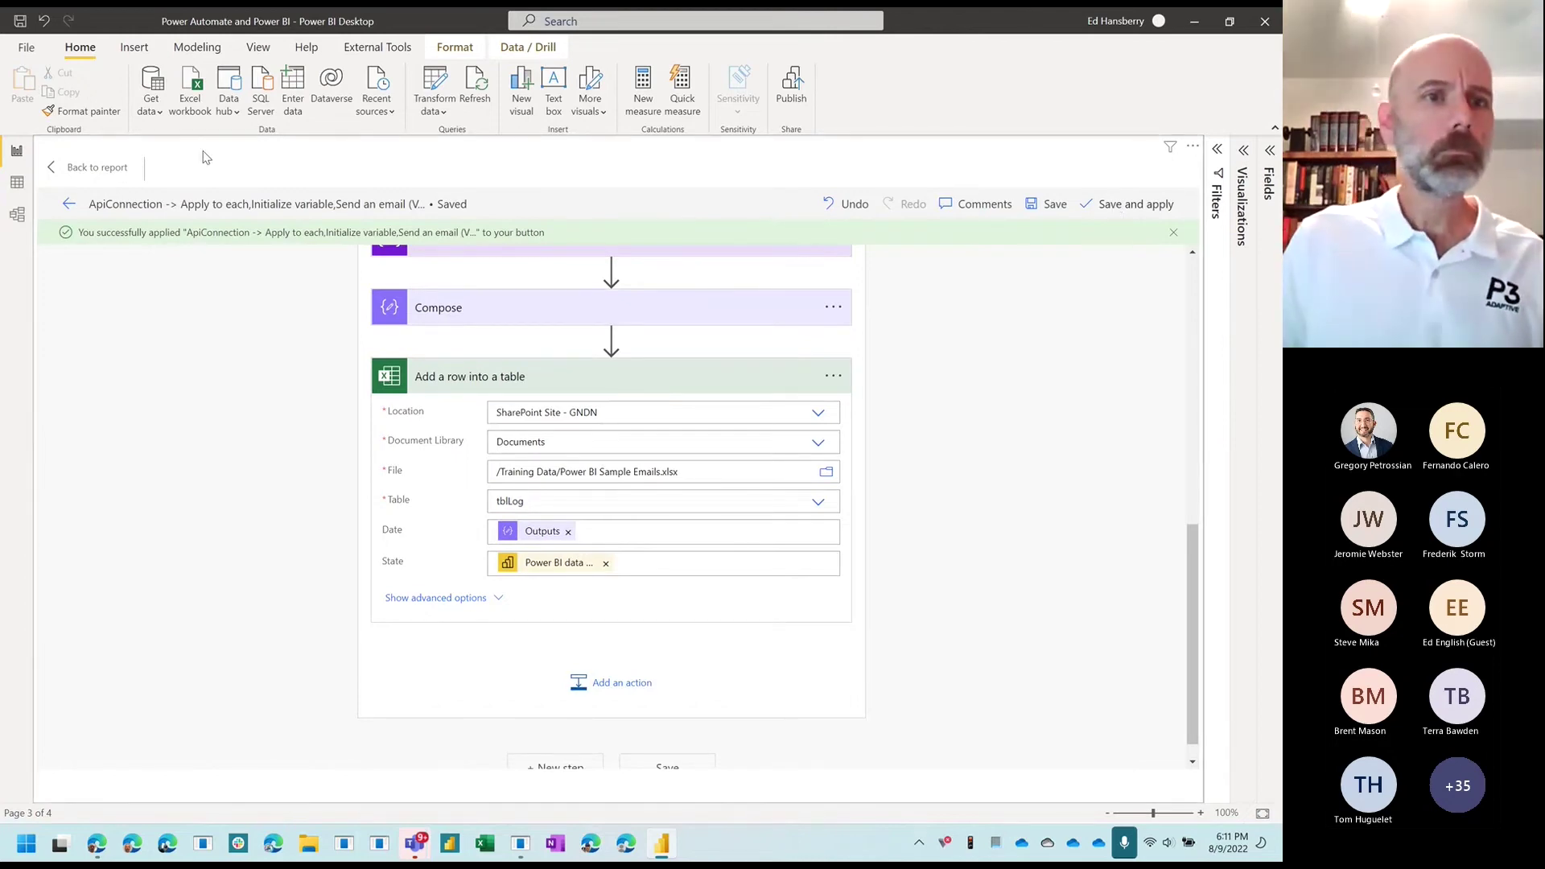
{"action": "left_click", "coordinate": [71, 208]}
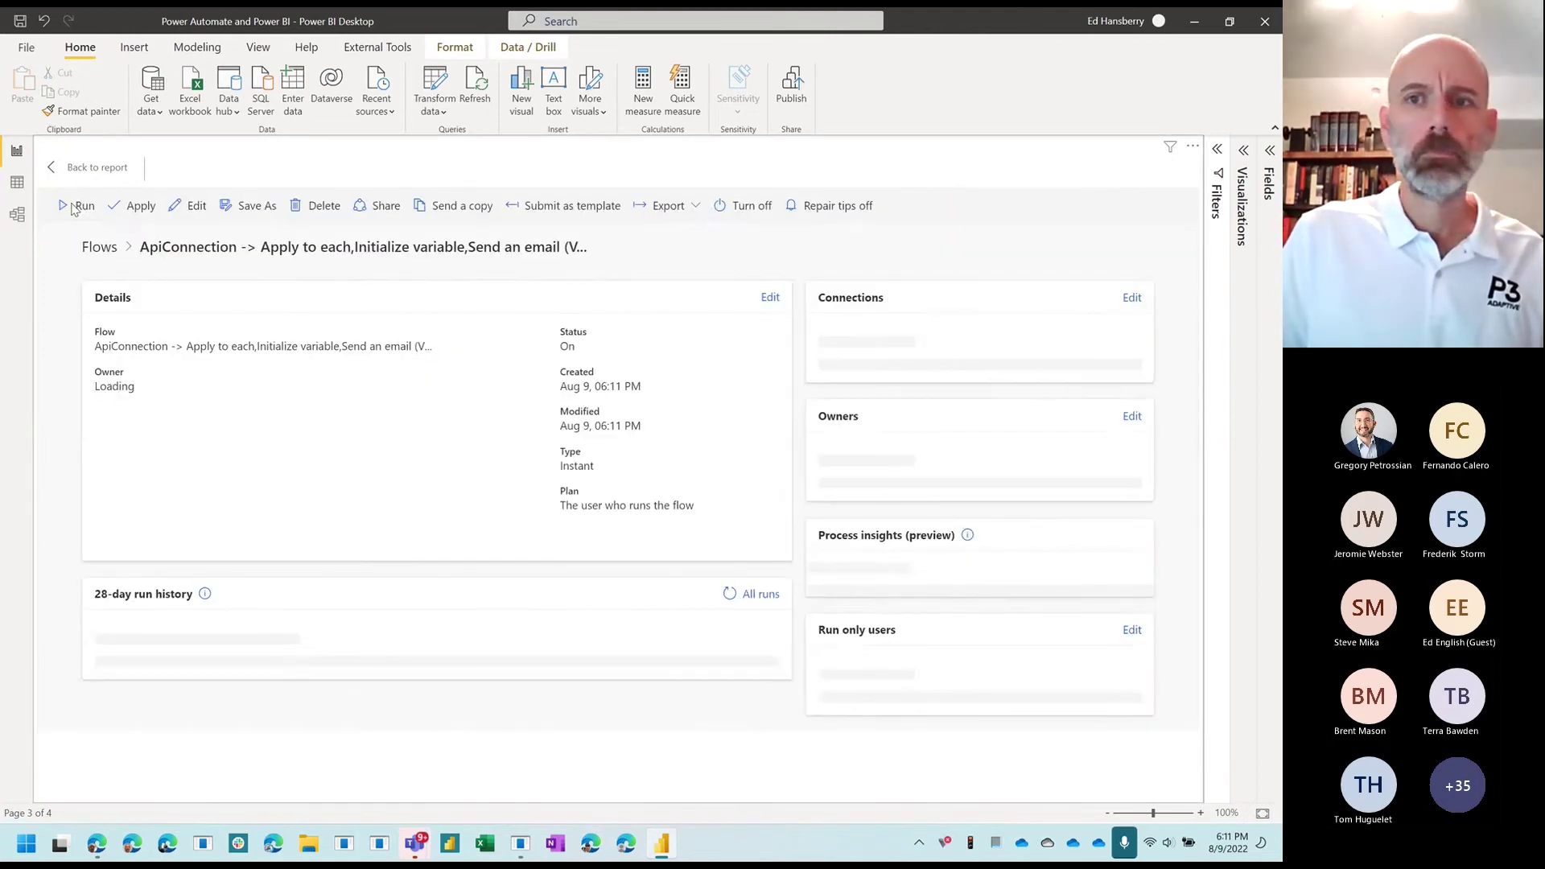
{"action": "left_click", "coordinate": [139, 208]}
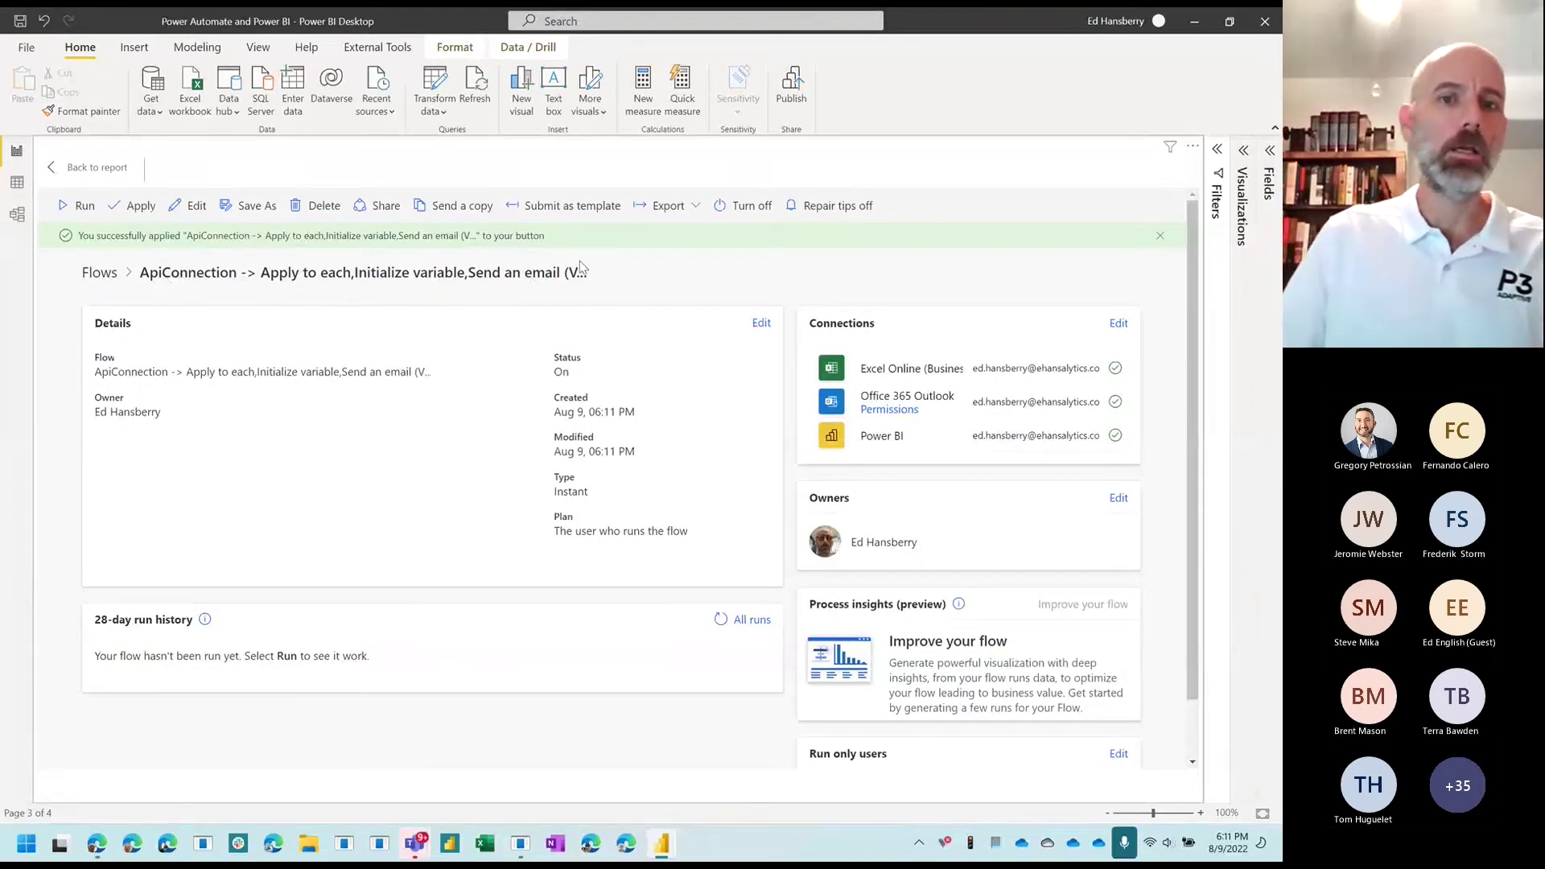
{"action": "left_click", "coordinate": [95, 171]}
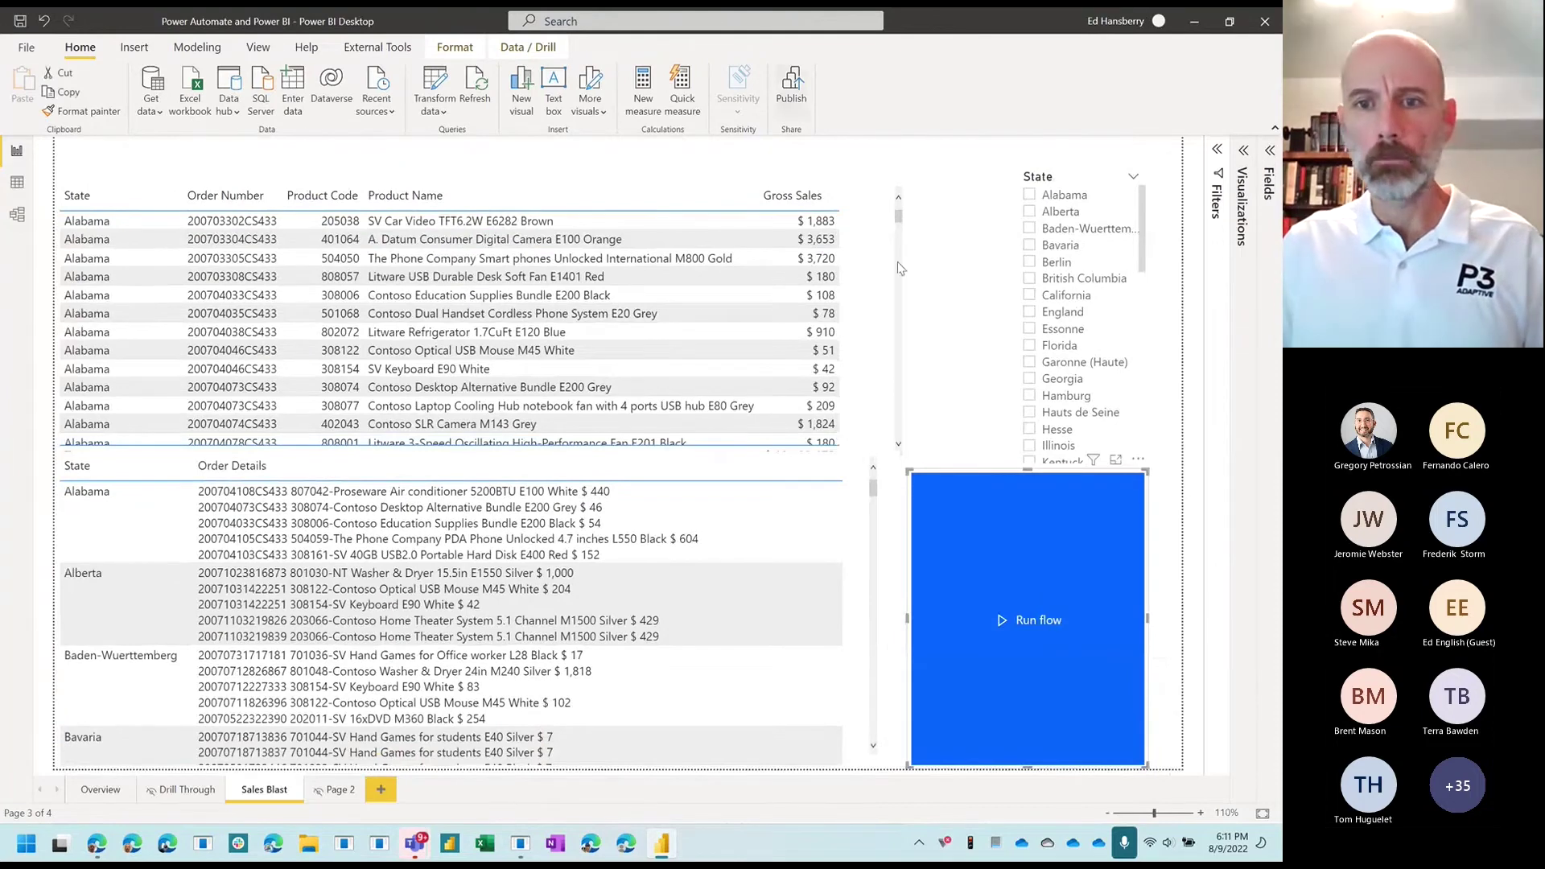
{"action": "left_click_drag", "start_coordinate": [903, 467], "coordinate": [943, 636]}
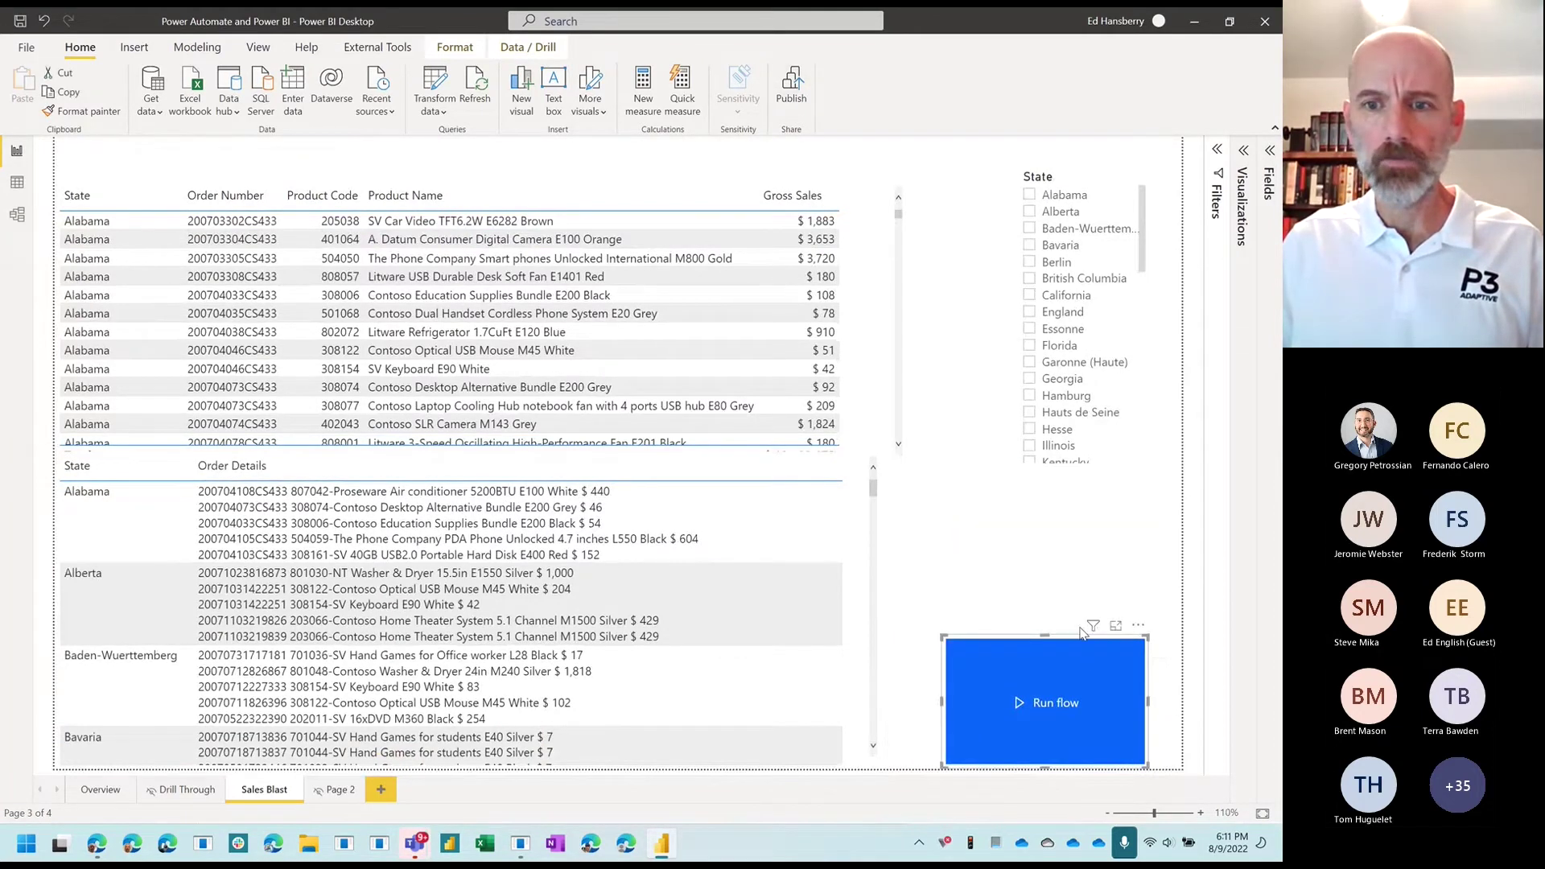
{"action": "mouse_move", "coordinate": [1086, 630]}
{"action": "left_click_drag", "start_coordinate": [1122, 626], "coordinate": [1146, 544]}
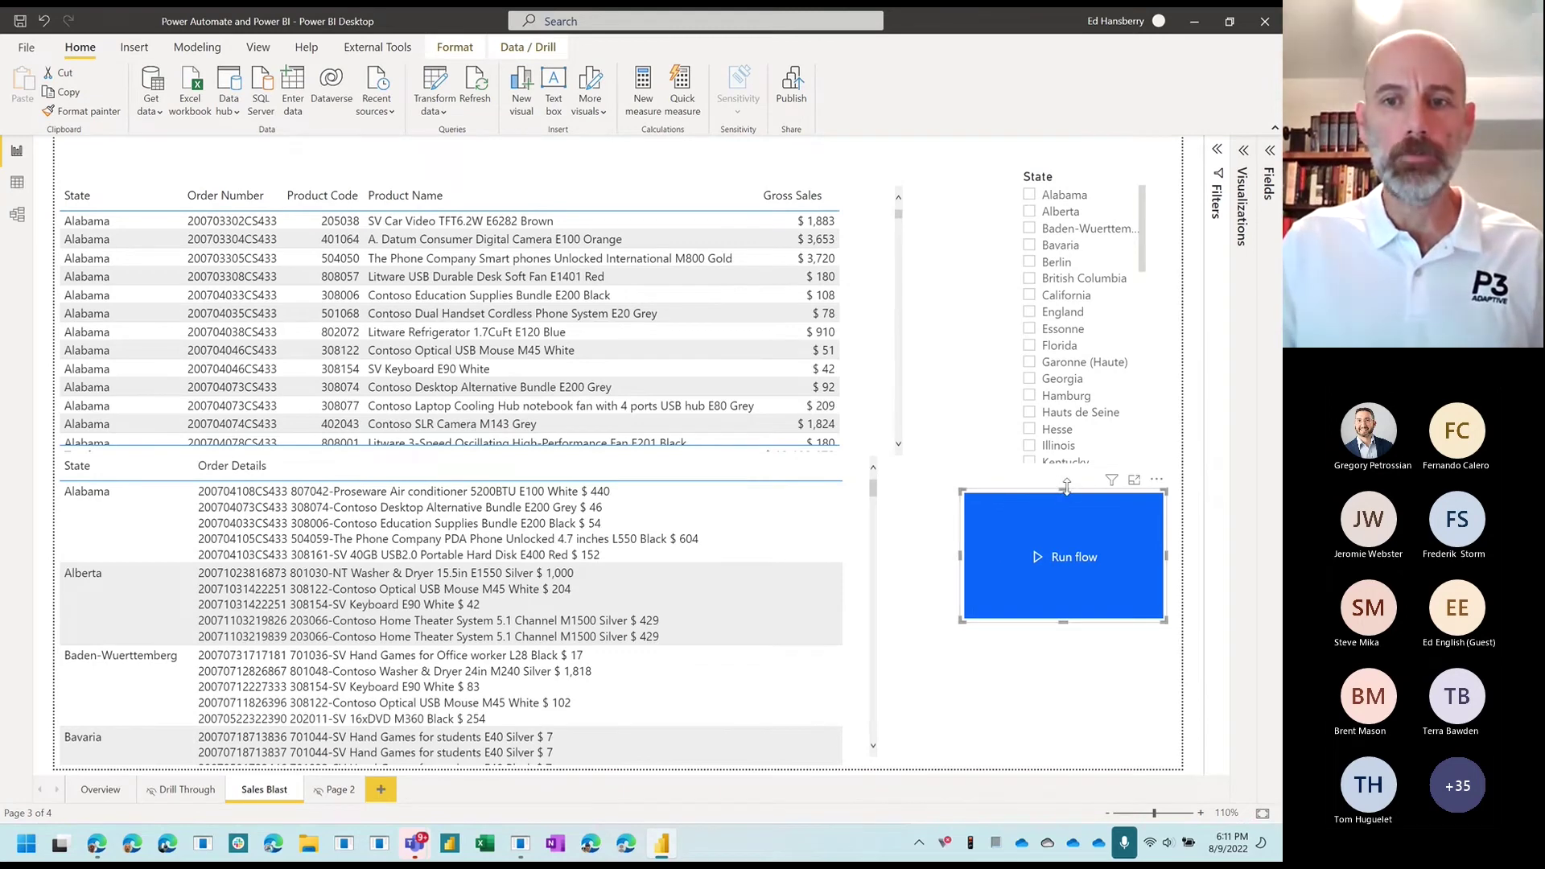
{"action": "left_click_drag", "start_coordinate": [1066, 486], "coordinate": [1066, 519]}
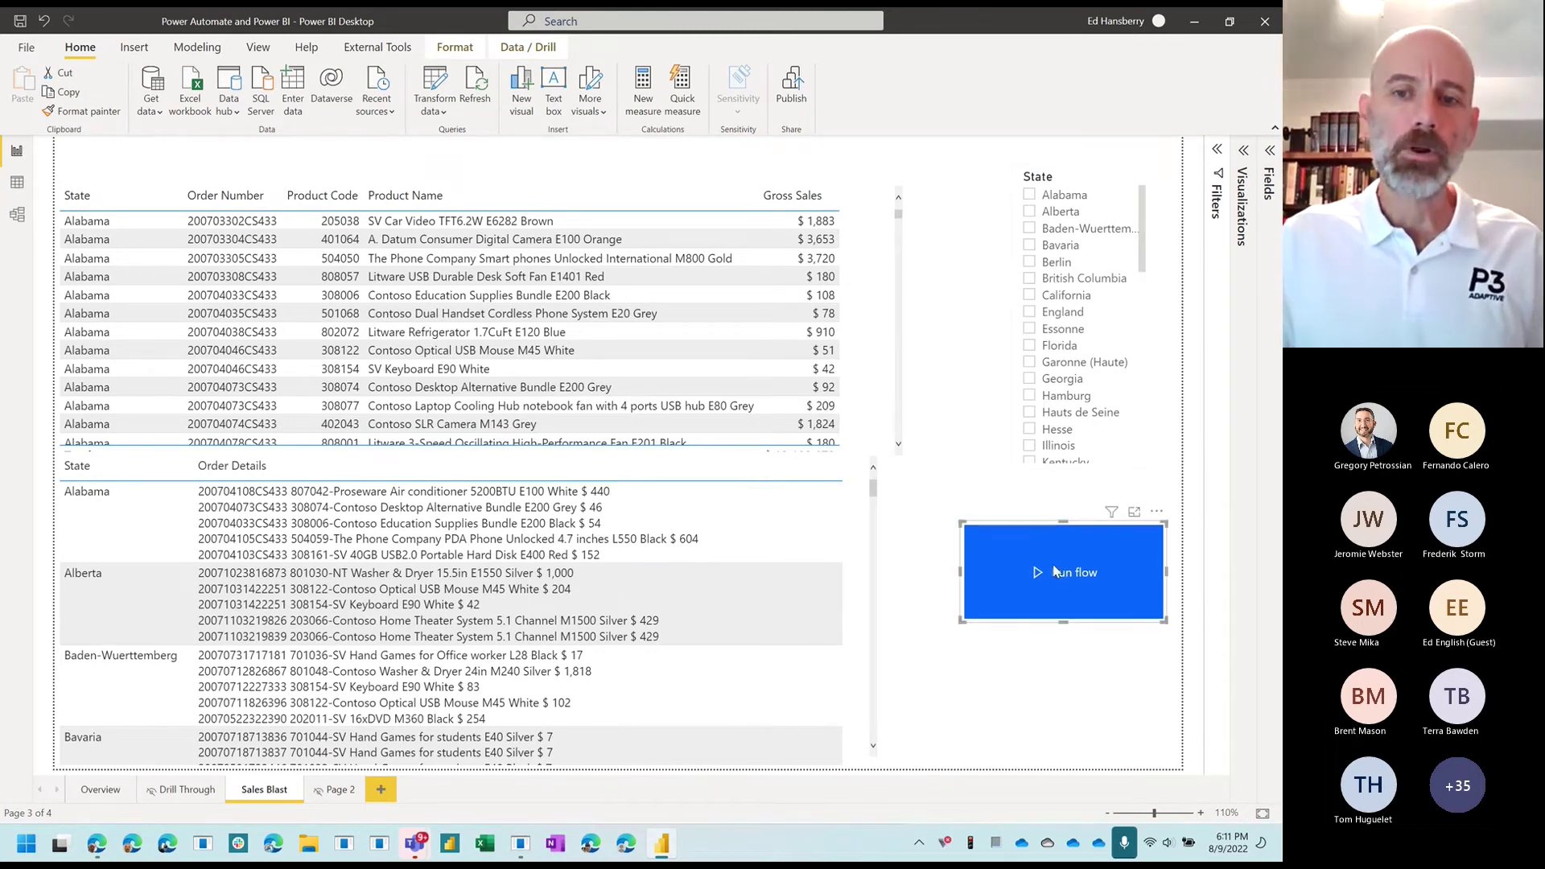
{"action": "left_click_drag", "start_coordinate": [1142, 245], "coordinate": [1141, 213]}
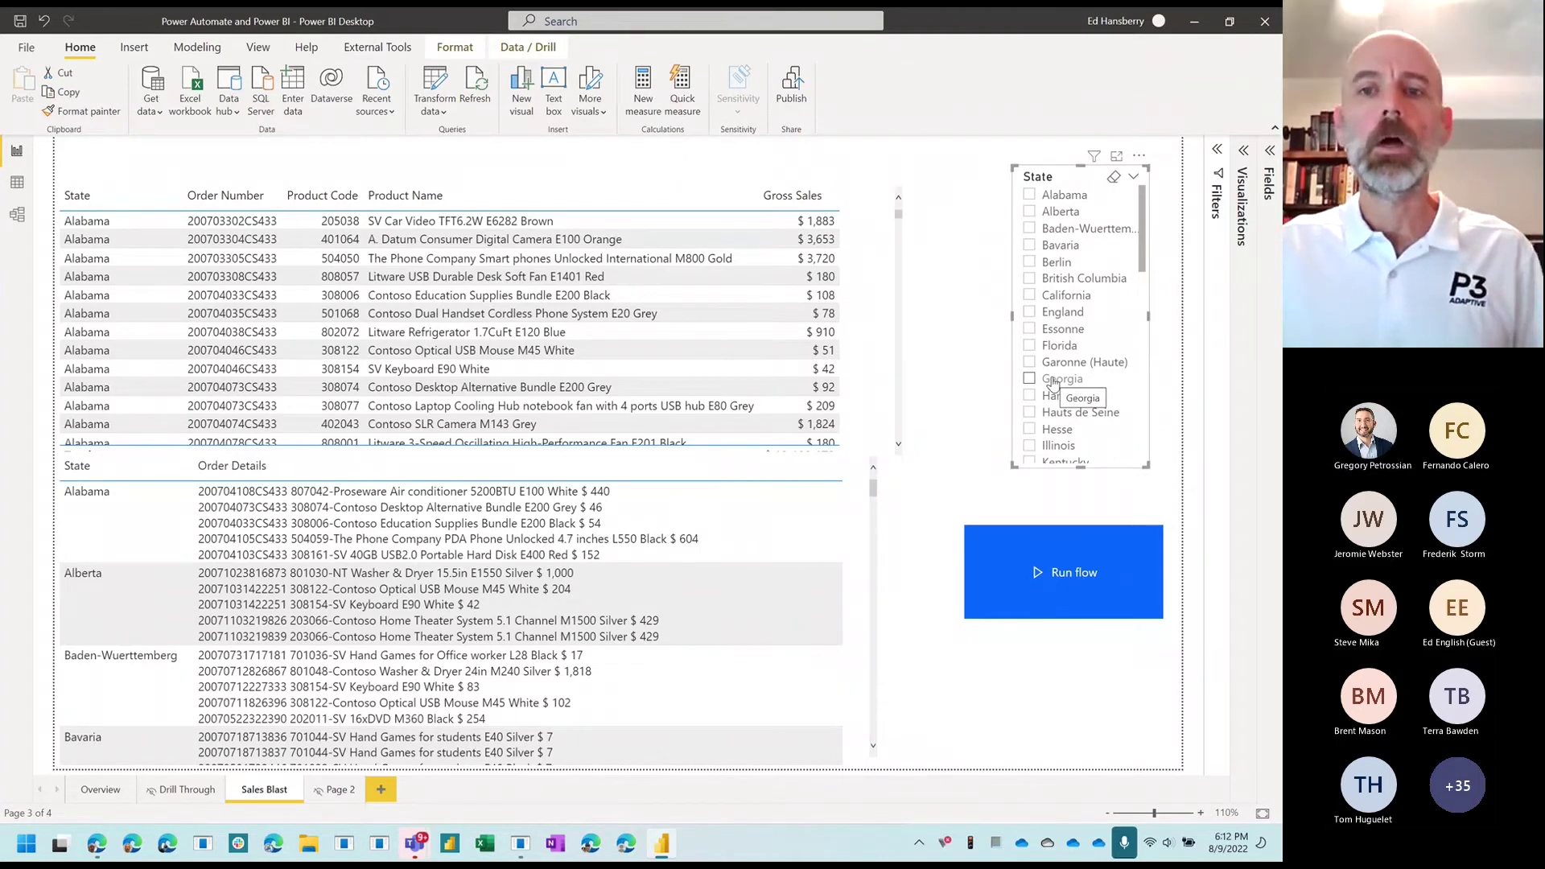
Step: Select Georgia, then add Alabama and California, in the State slicer
{"action": "left_click", "coordinate": [1029, 378]}
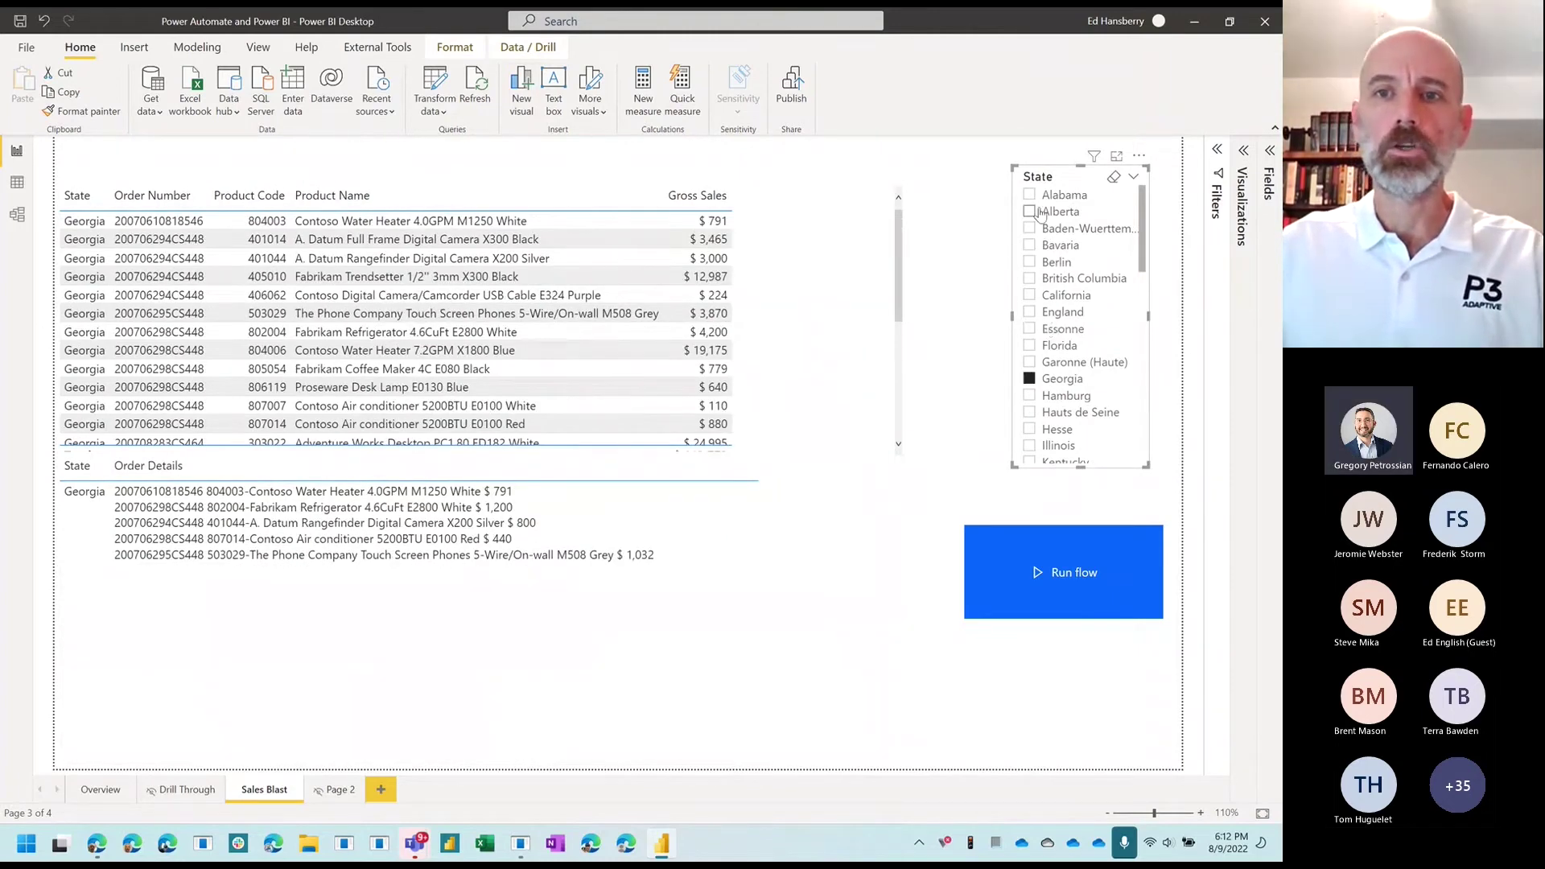
{"action": "left_click", "coordinate": [1029, 195]}
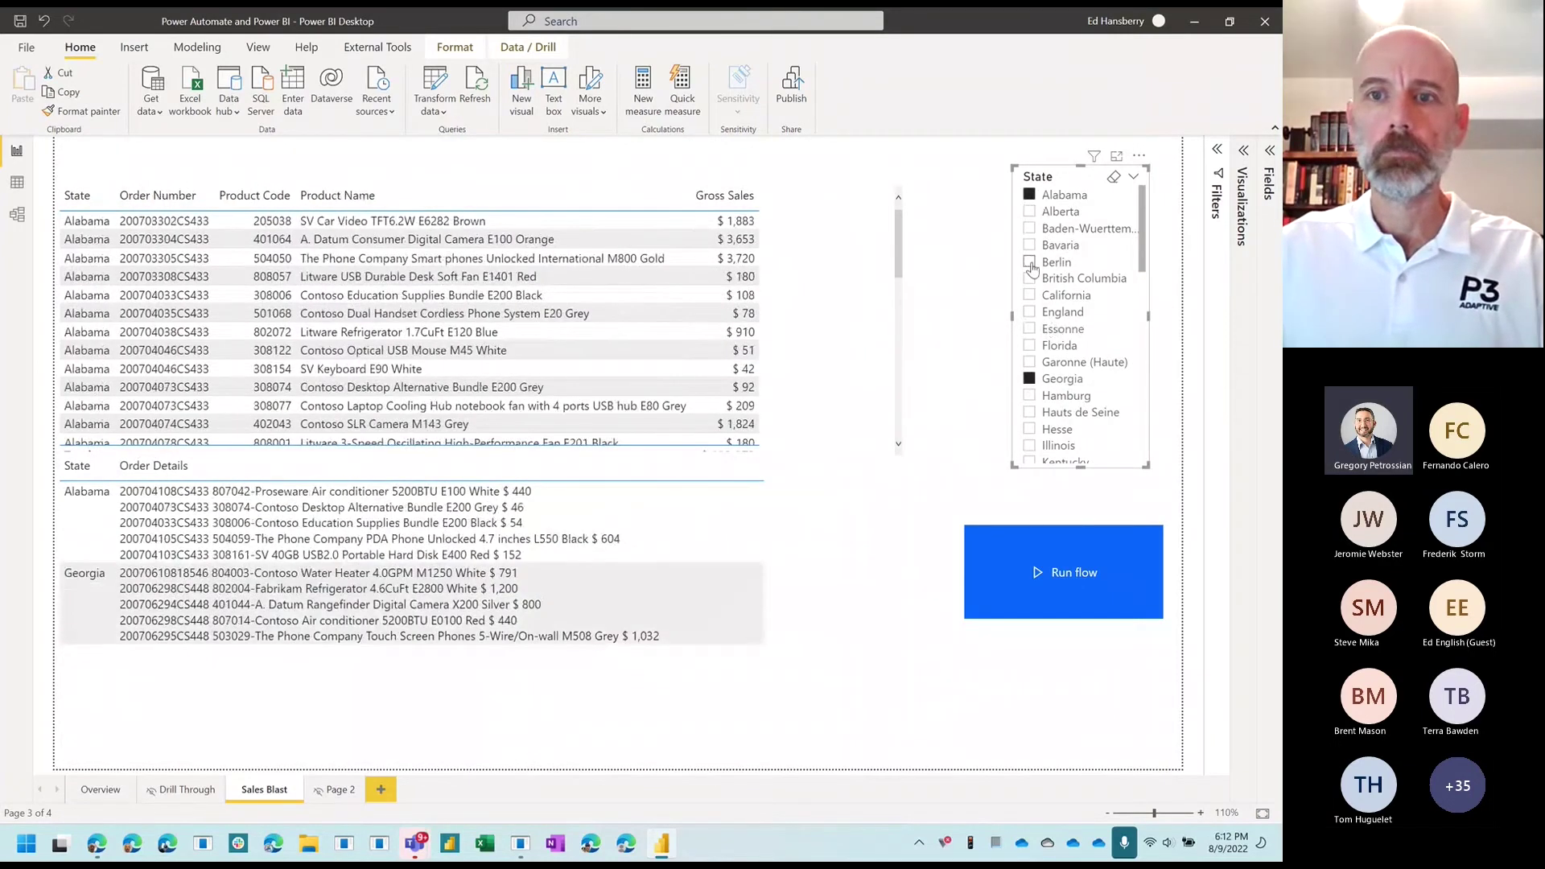
{"action": "left_click", "coordinate": [1029, 295]}
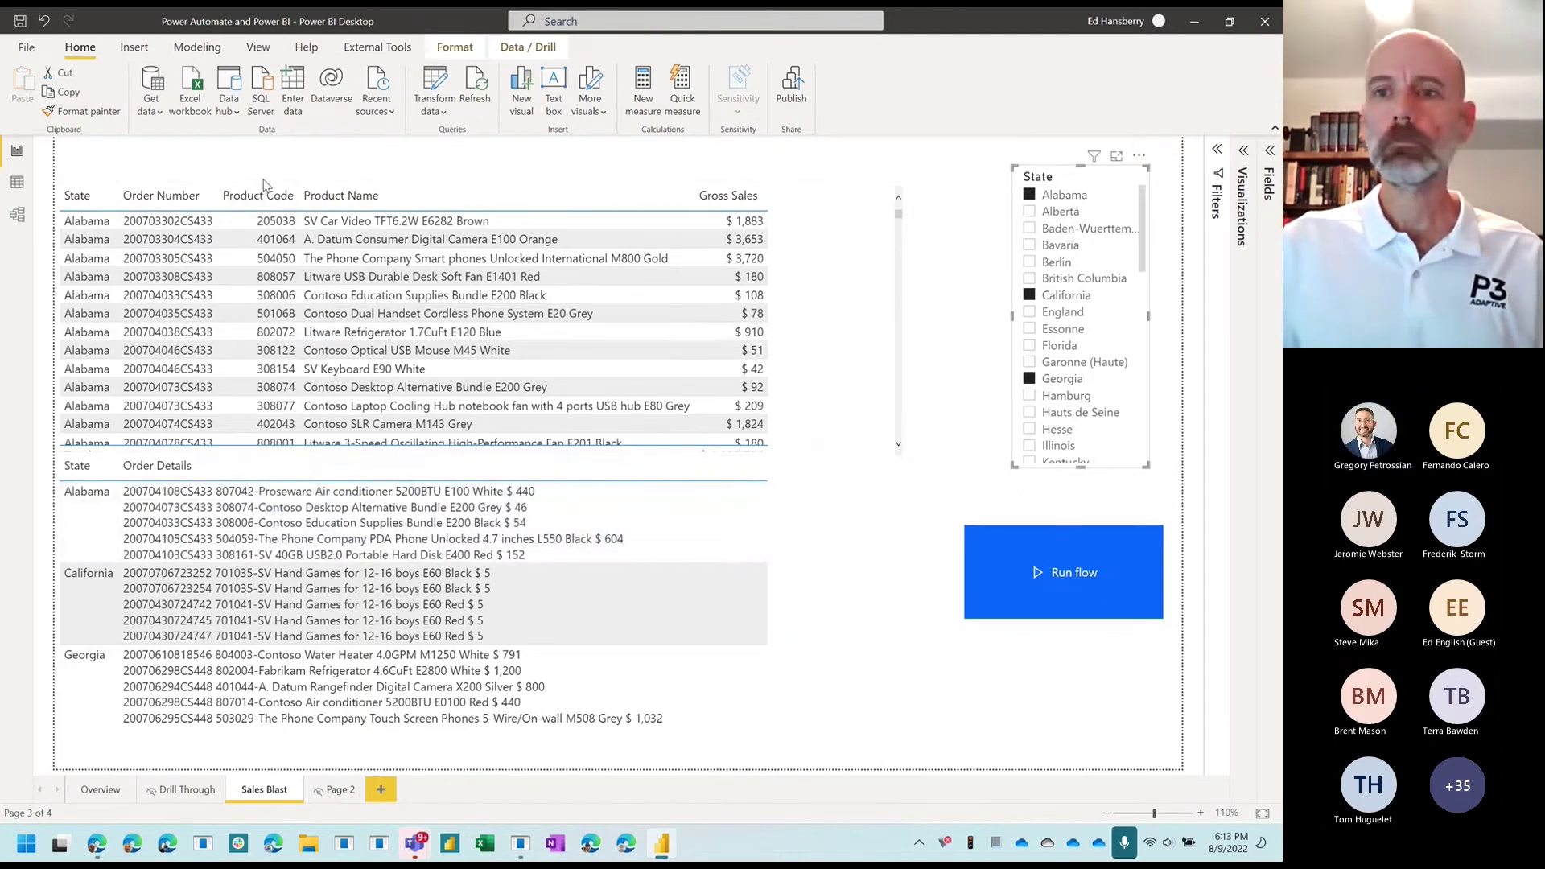
Step: Open the flow button visual's existing flow in the editor
{"action": "right_click", "coordinate": [1147, 528]}
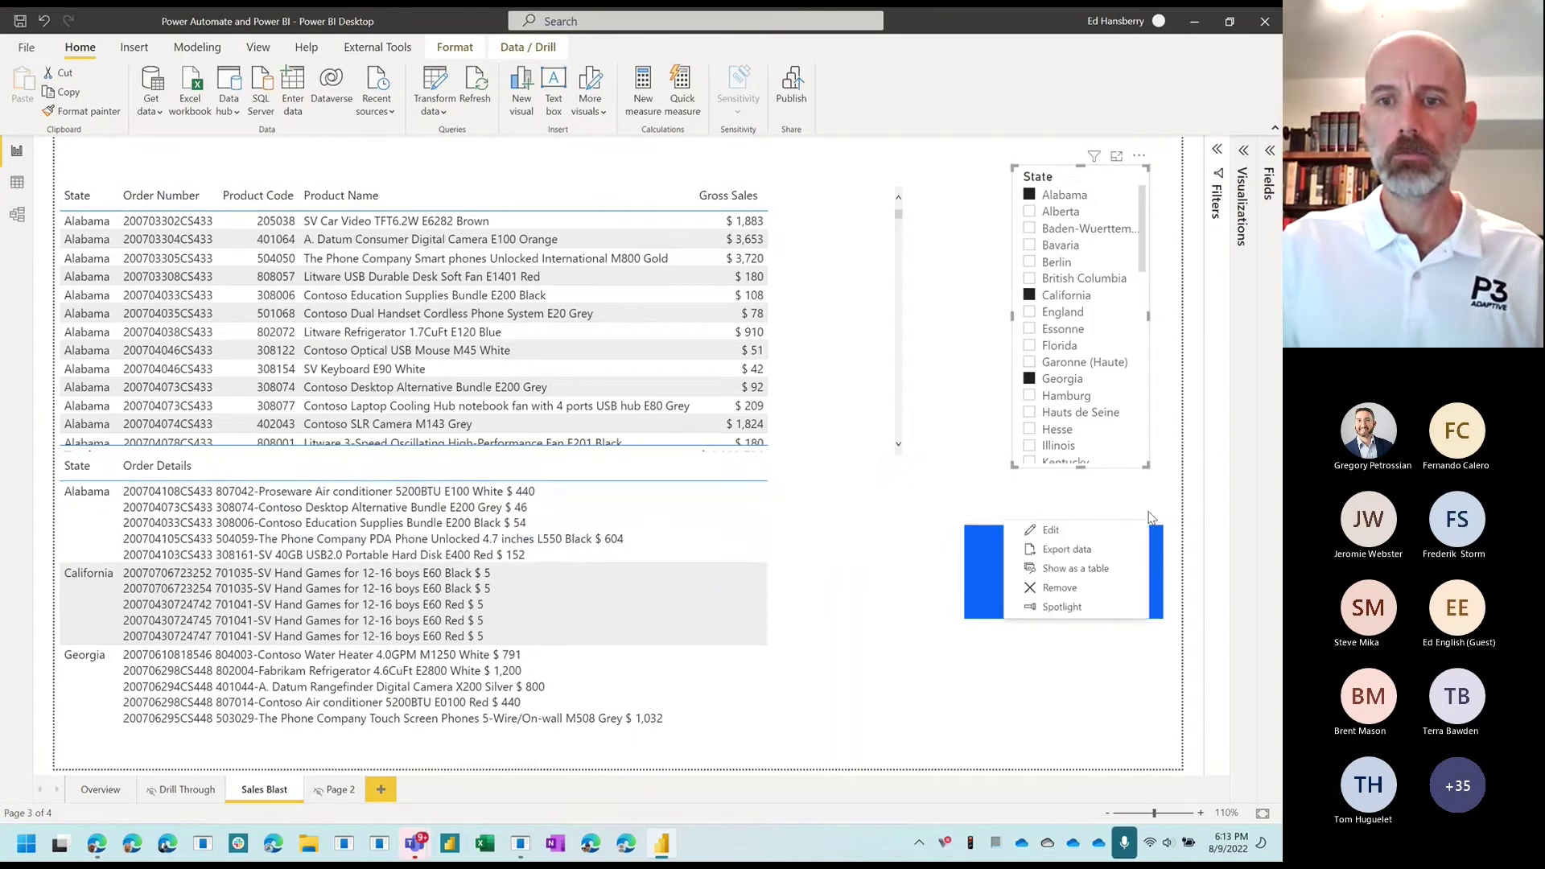
{"action": "left_click", "coordinate": [1050, 530]}
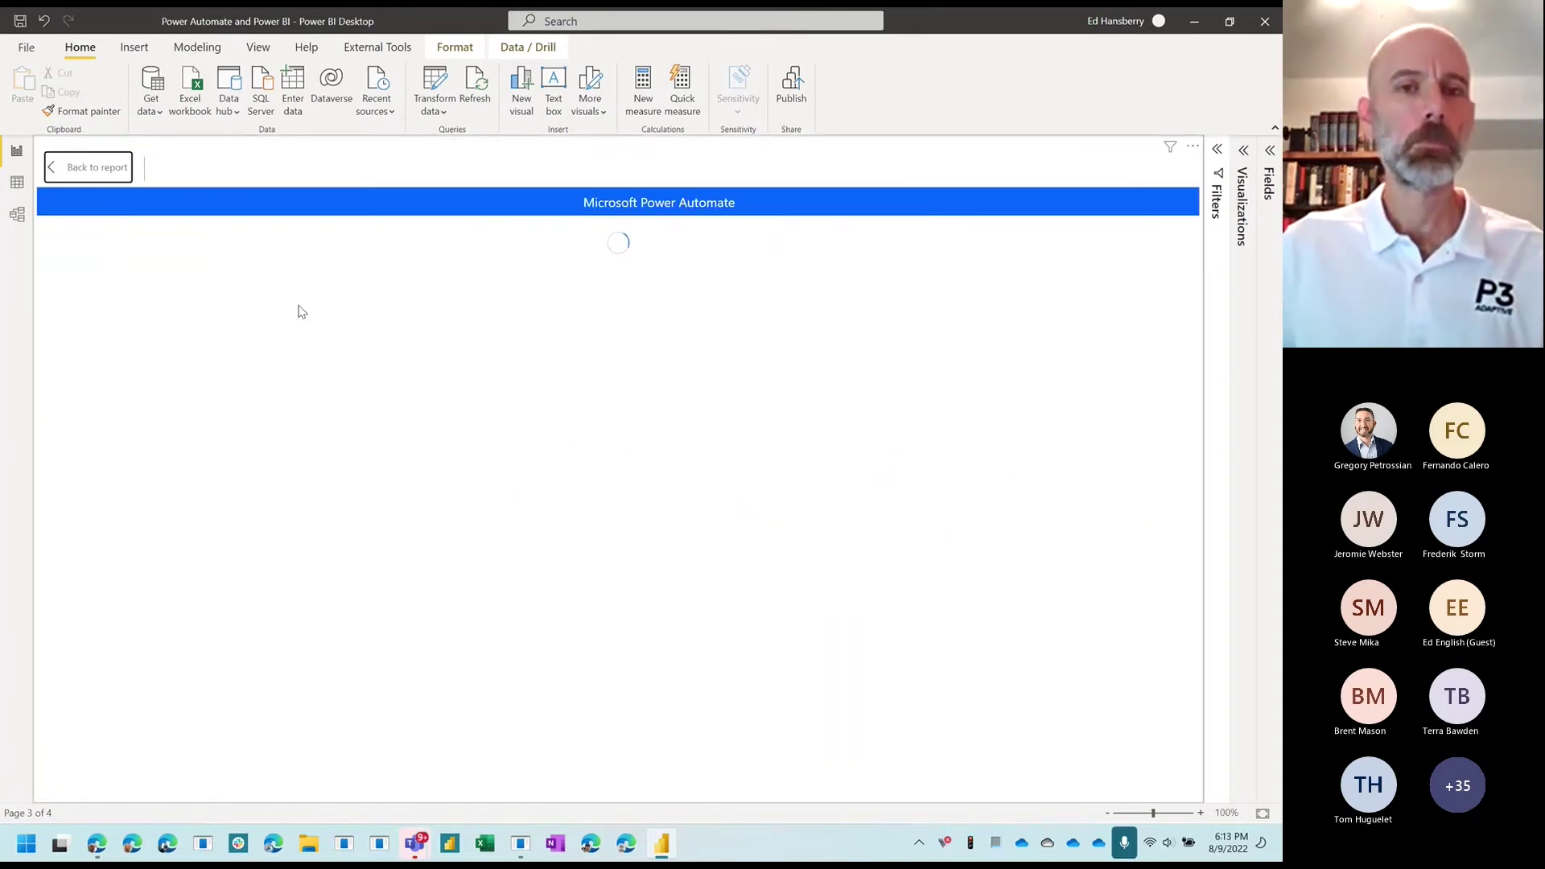
{"action": "left_click", "coordinate": [207, 393]}
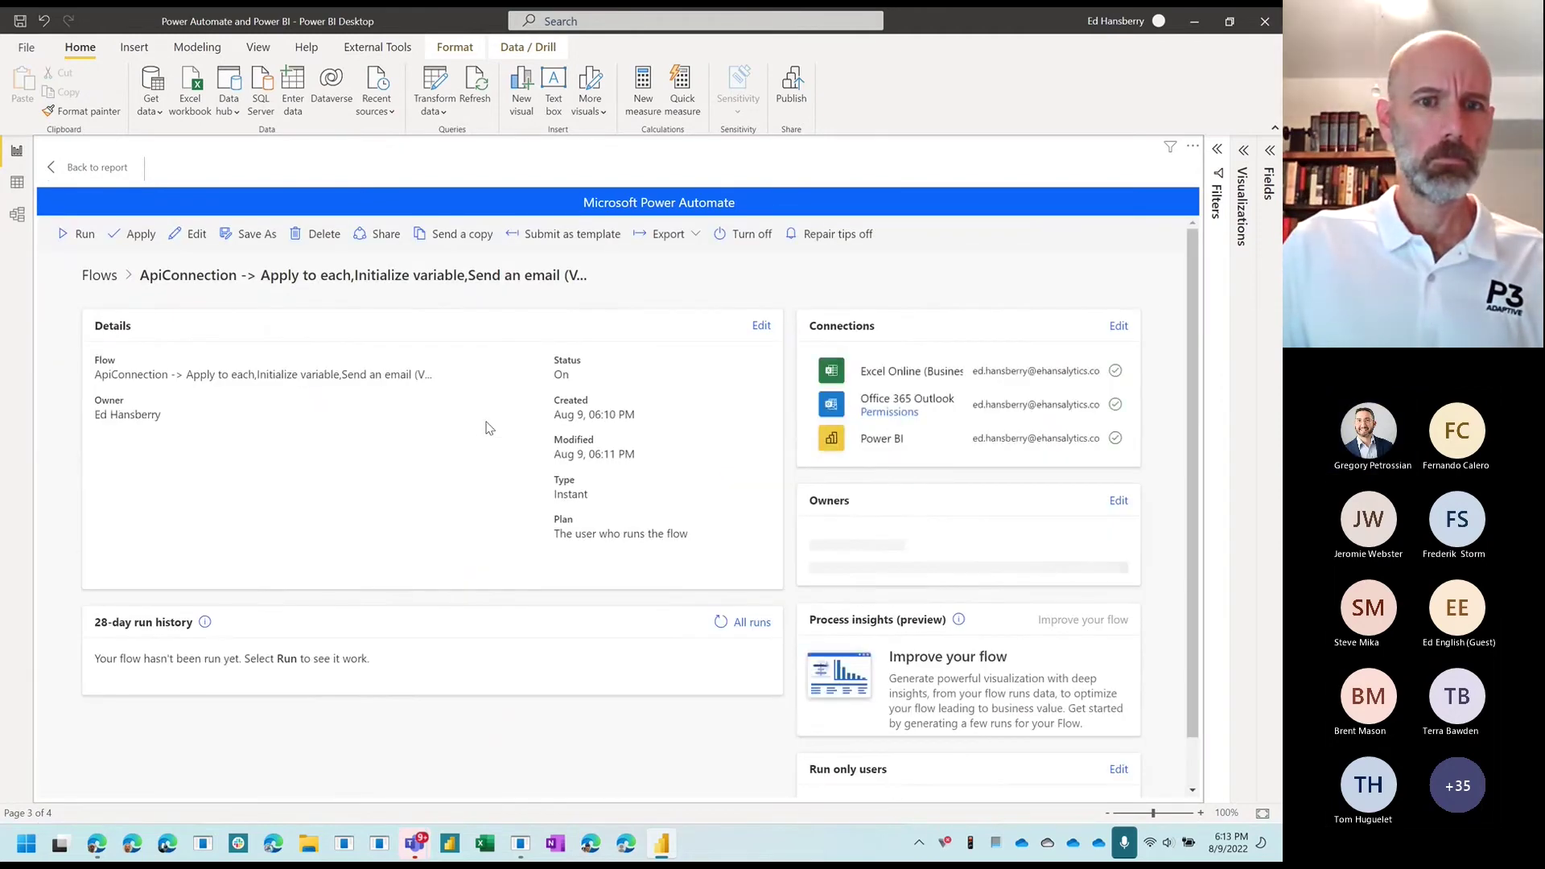
{"action": "left_click", "coordinate": [193, 234]}
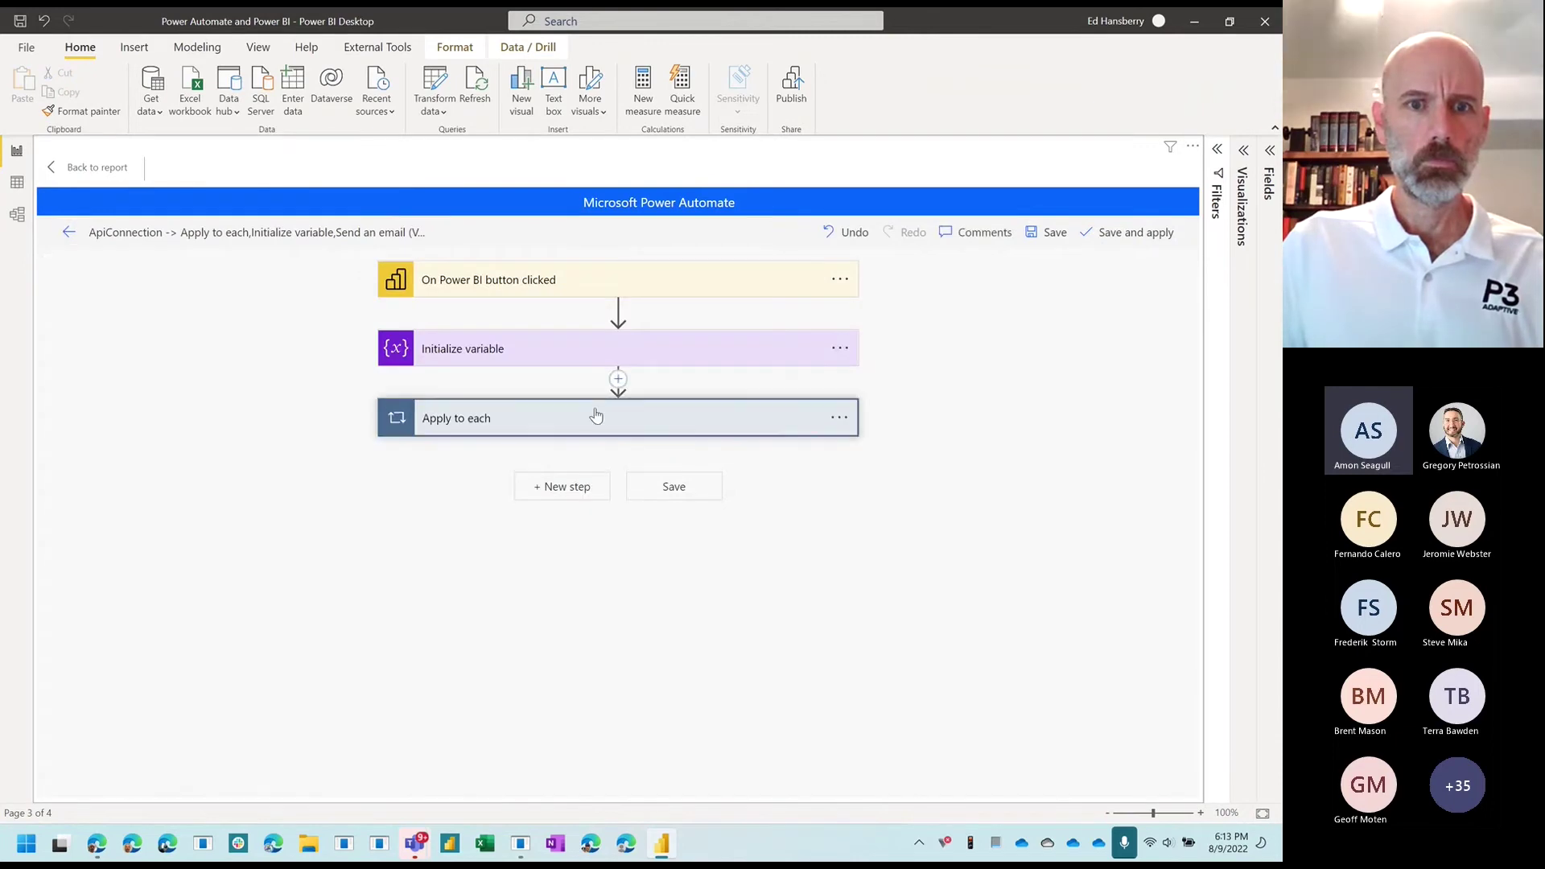
Step: Append Power BI data Order Details to the Send an email (V2) body, then save and apply
{"action": "left_click", "coordinate": [596, 416]}
{"action": "scroll", "coordinate": [588, 414], "scroll_direction": "down", "scroll_amount": 3}
{"action": "left_click", "coordinate": [562, 402]}
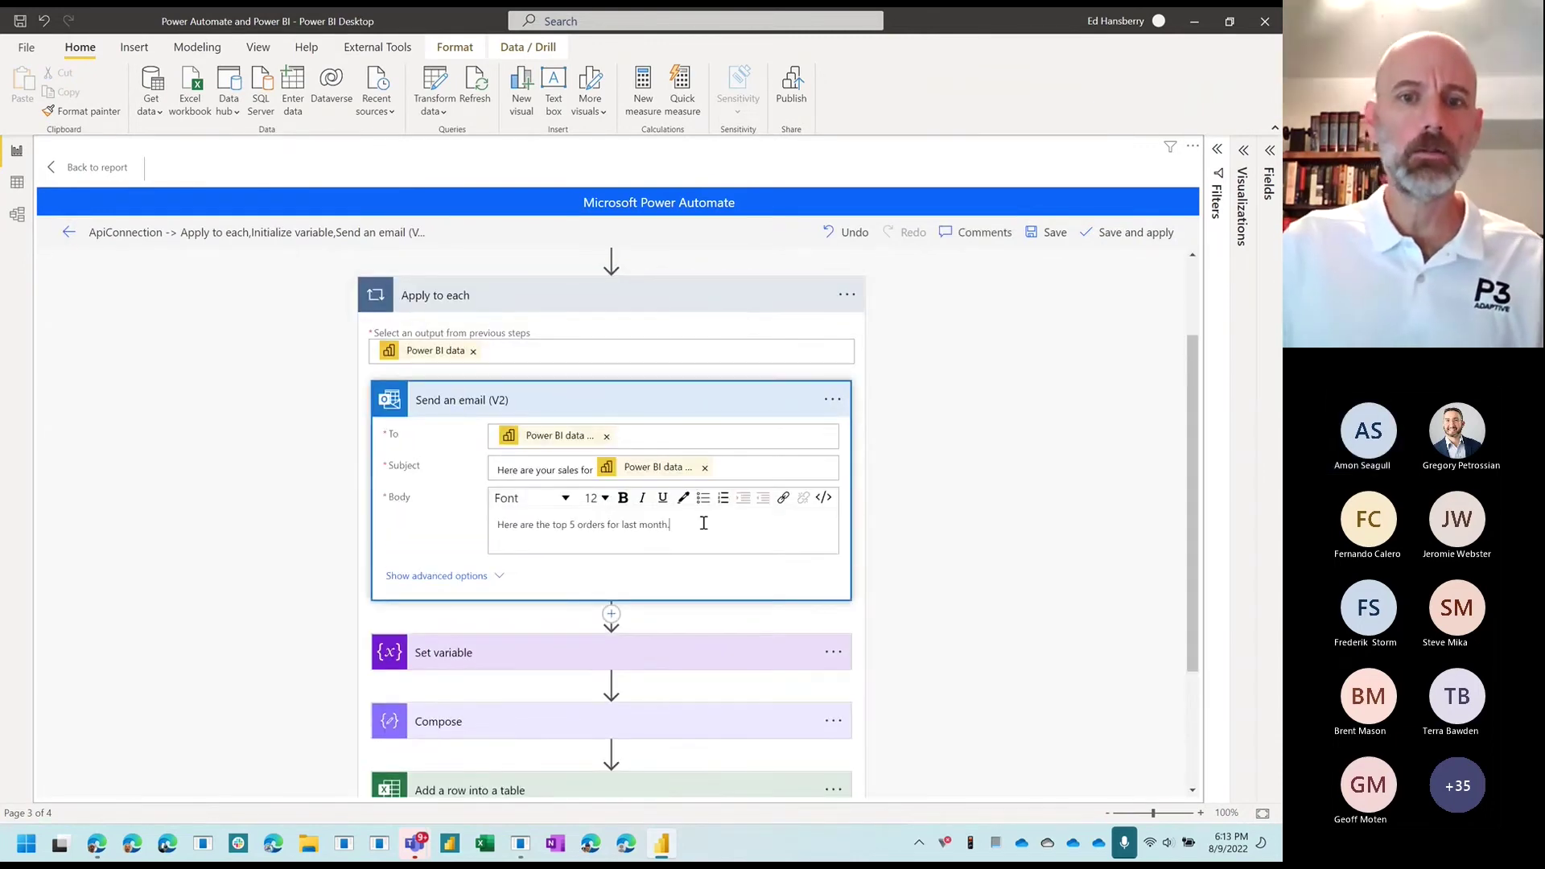
{"action": "left_click", "coordinate": [704, 523]}
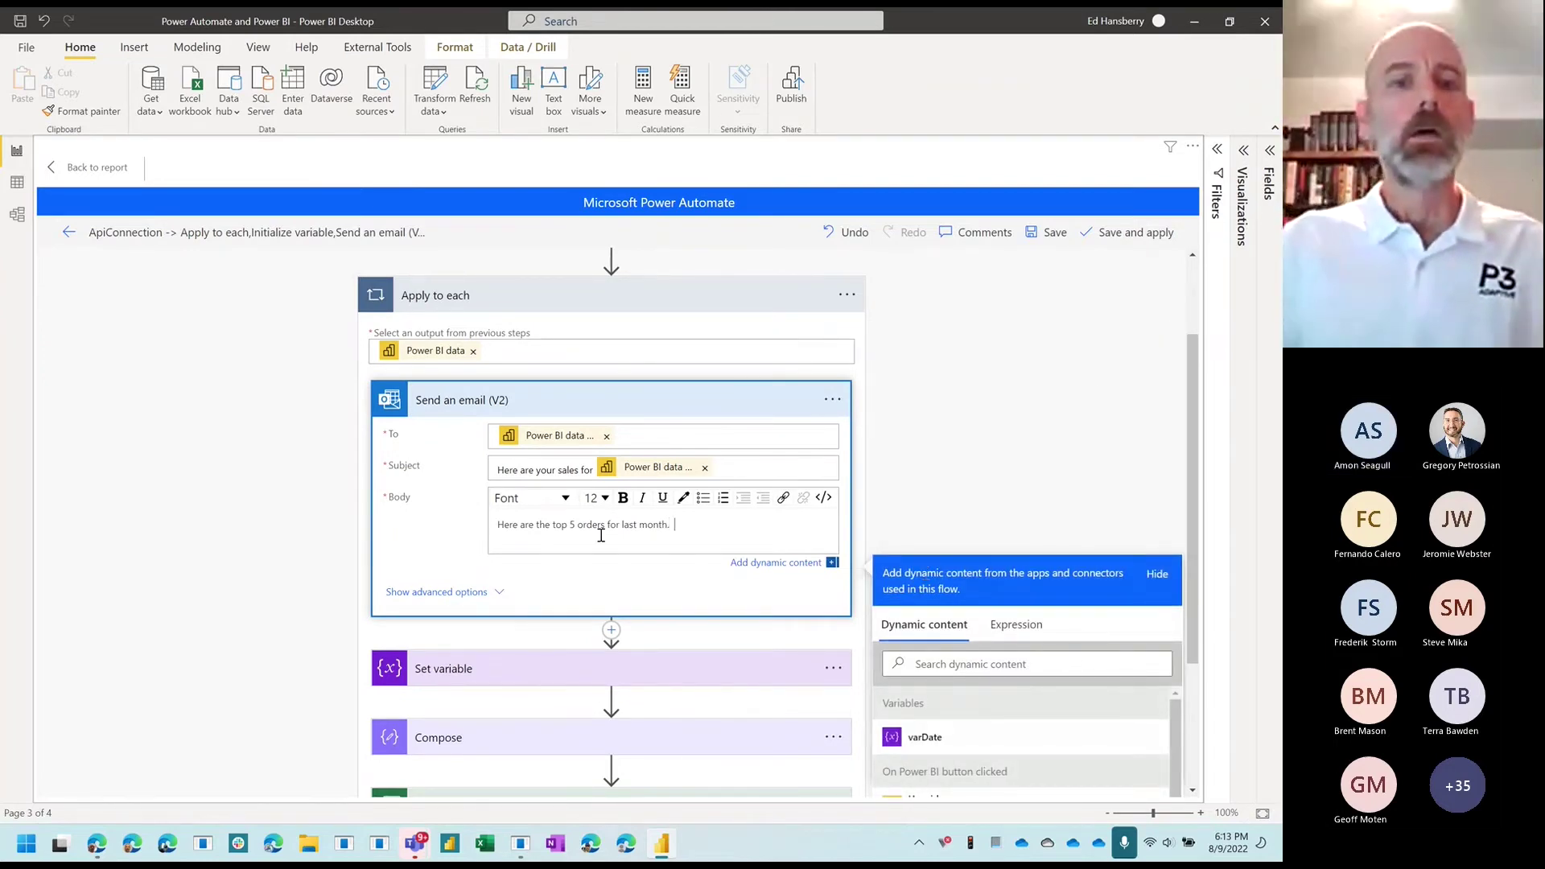
{"action": "scroll", "coordinate": [998, 647], "scroll_direction": "down", "scroll_amount": 3}
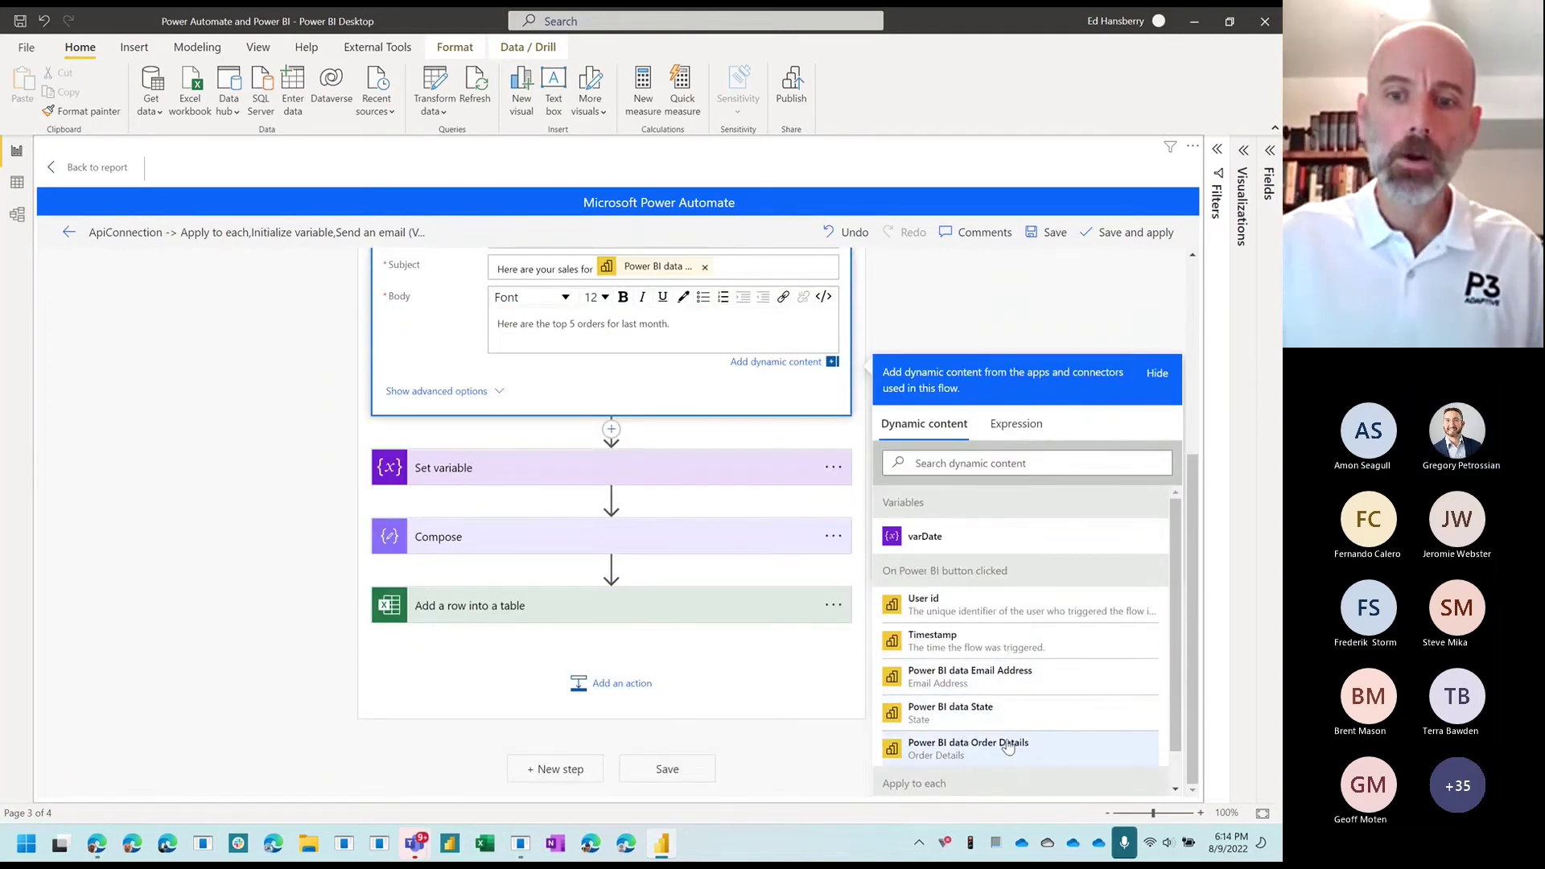
{"action": "left_click", "coordinate": [1013, 751]}
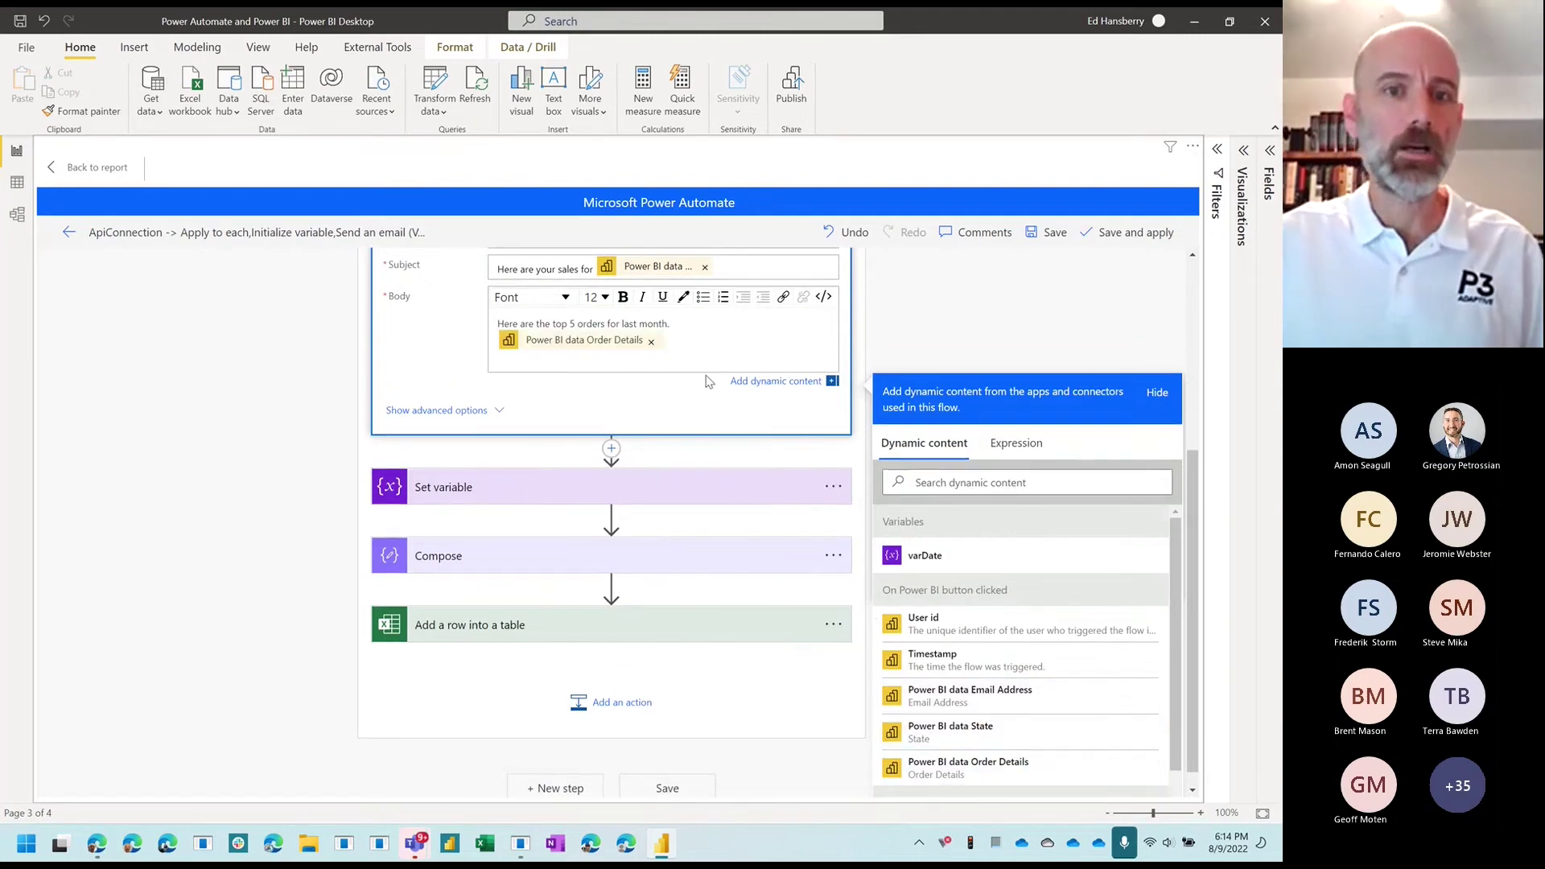
{"action": "left_click", "coordinate": [688, 320]}
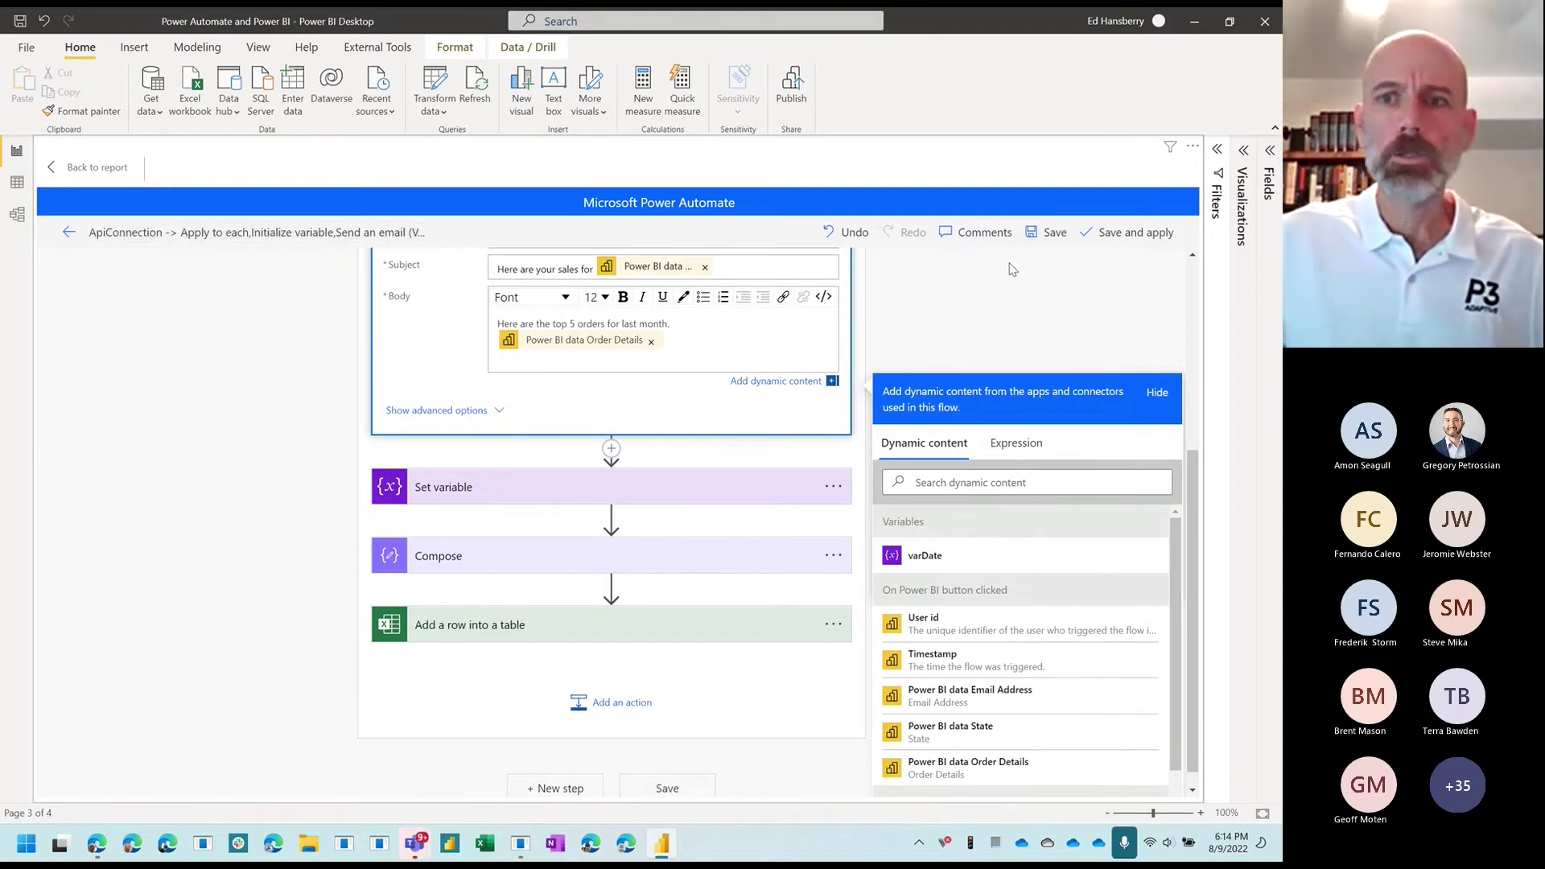
{"action": "left_click", "coordinate": [1111, 234]}
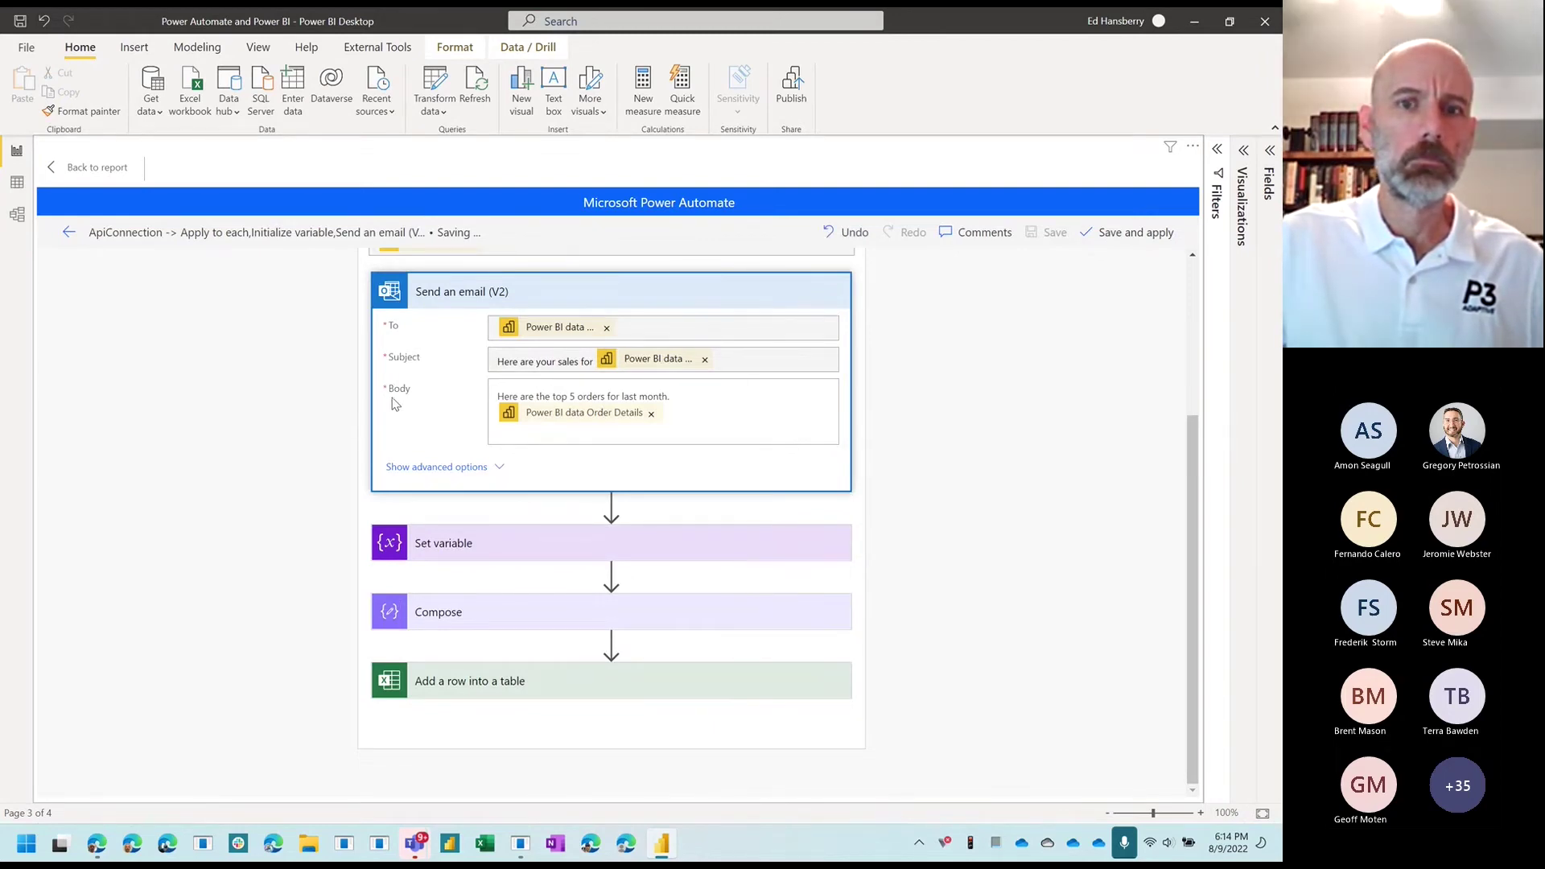
{"action": "left_click", "coordinate": [86, 169]}
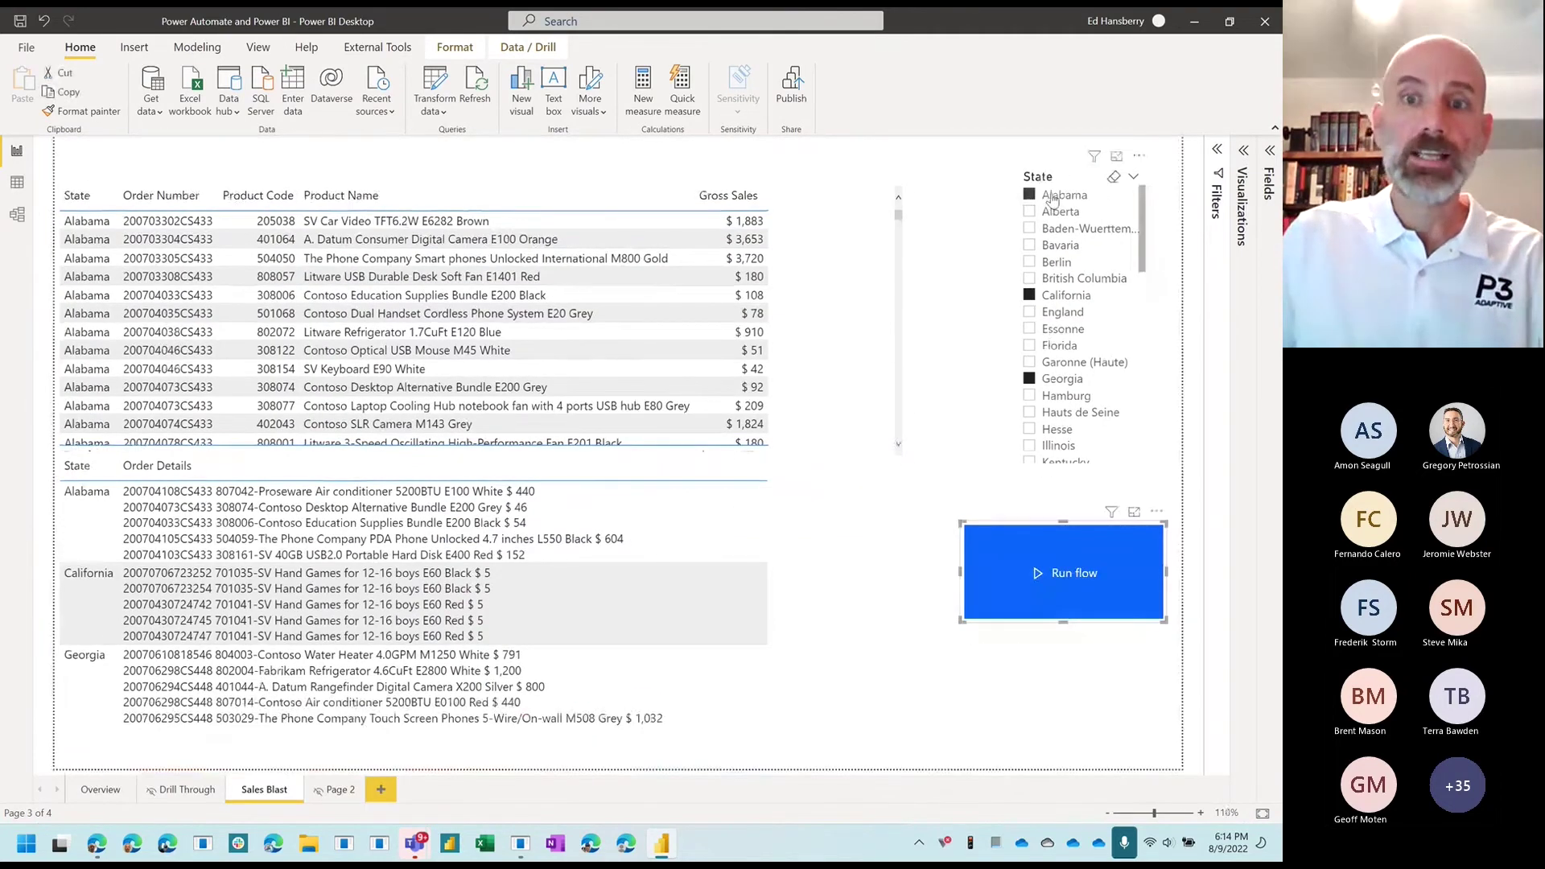
Step: Run the flow for the three selected states and bring the Outlook window over the report
{"action": "left_click", "coordinate": [1036, 686]}
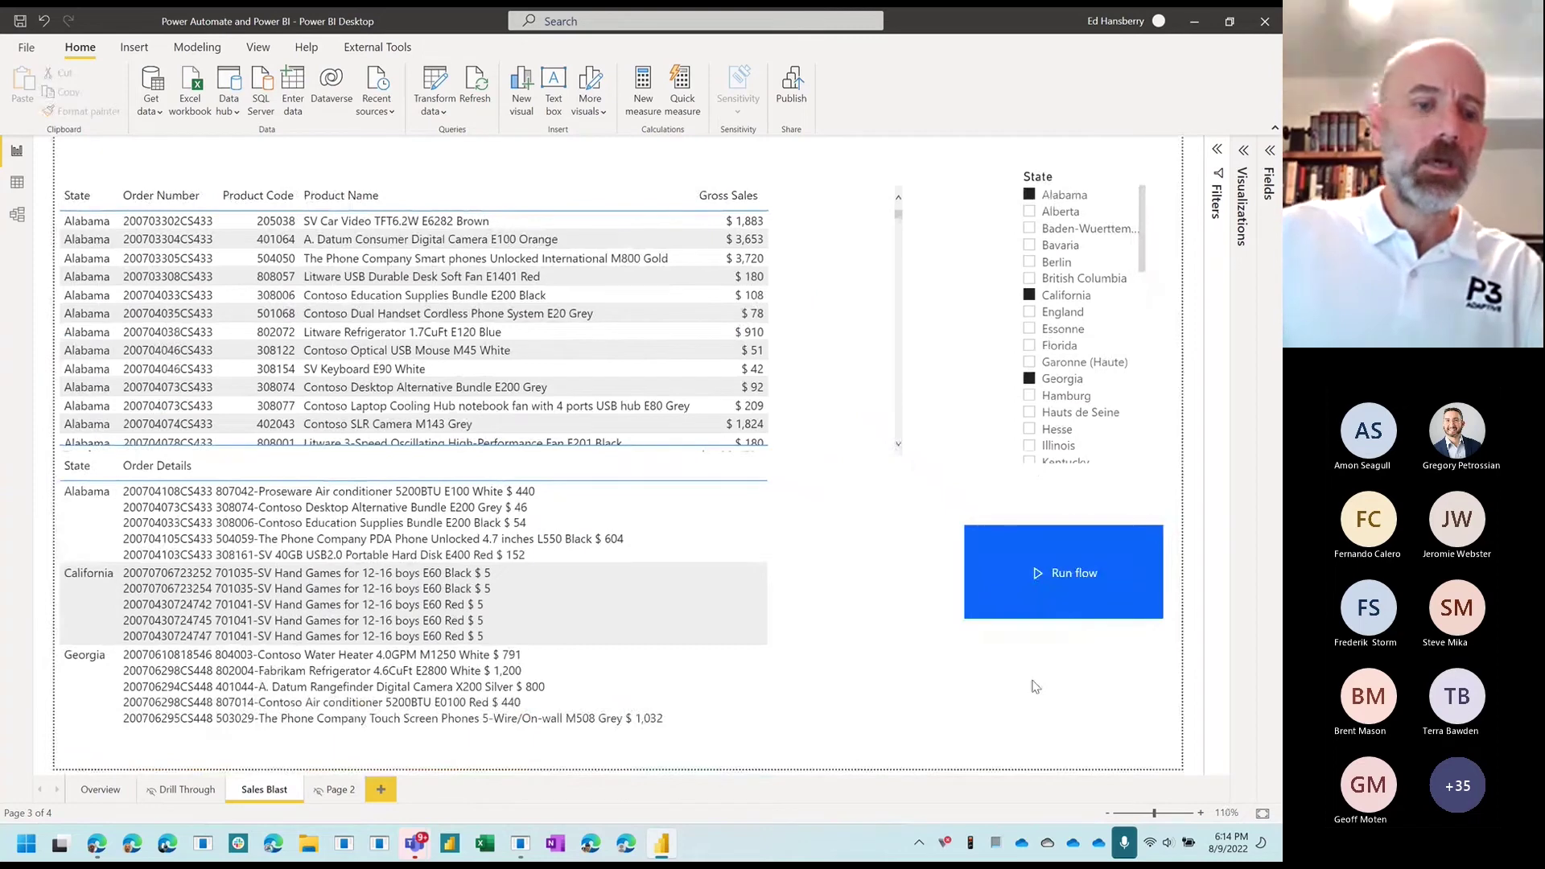
{"action": "left_click", "coordinate": [1036, 571], "text": "ctrl"}
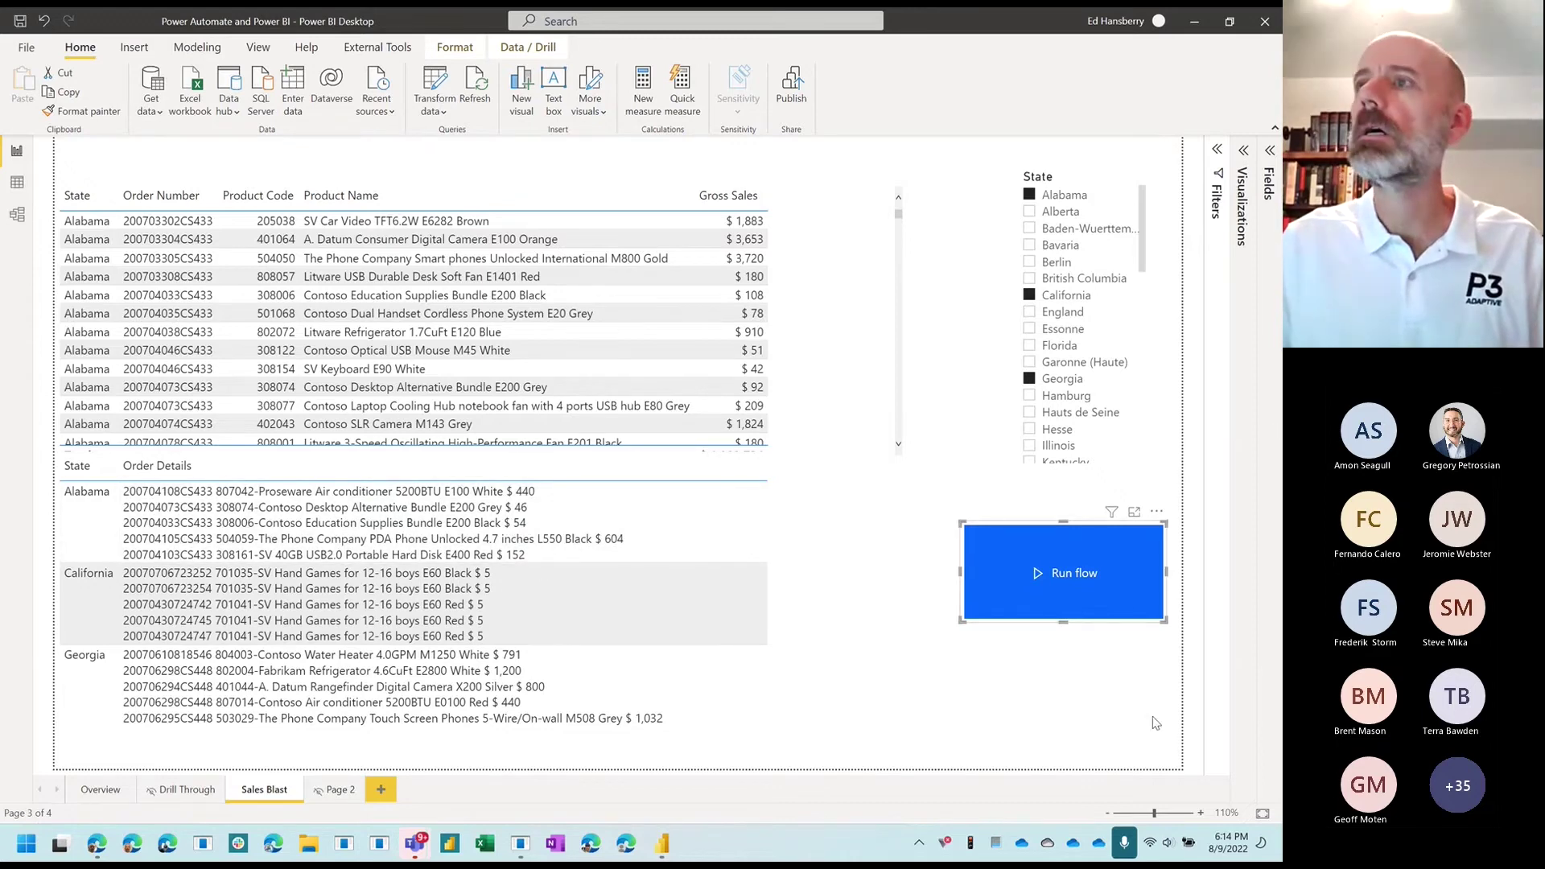
{"action": "left_click_drag", "start_coordinate": [1281, 355], "coordinate": [773, 9]}
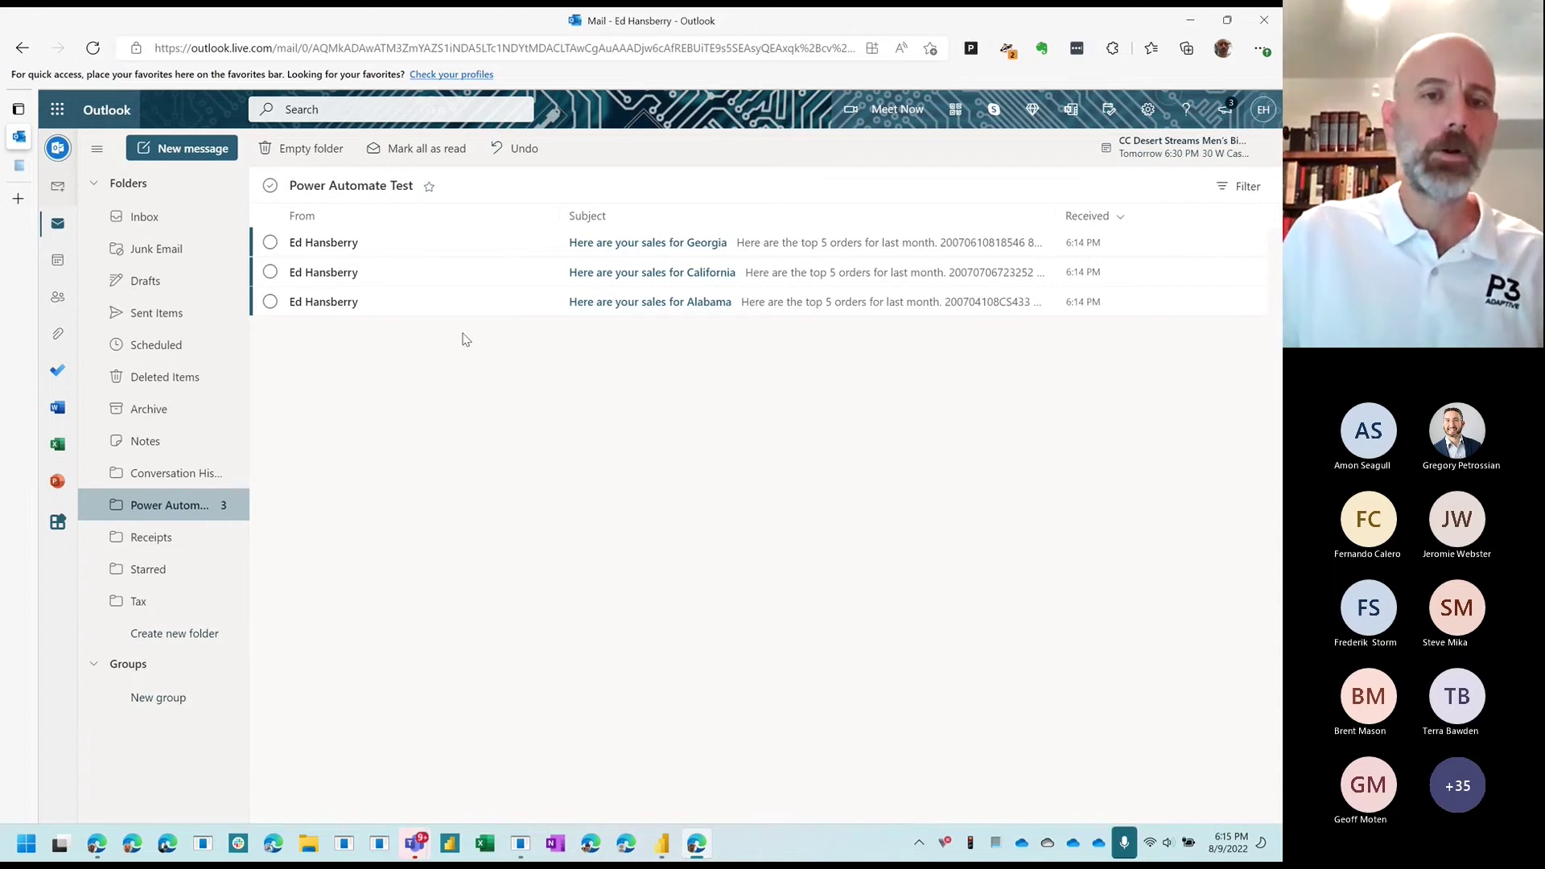
Step: Read the Alabama sales email's subject and order lines, then return to the Test folder list
{"action": "left_click", "coordinate": [607, 302]}
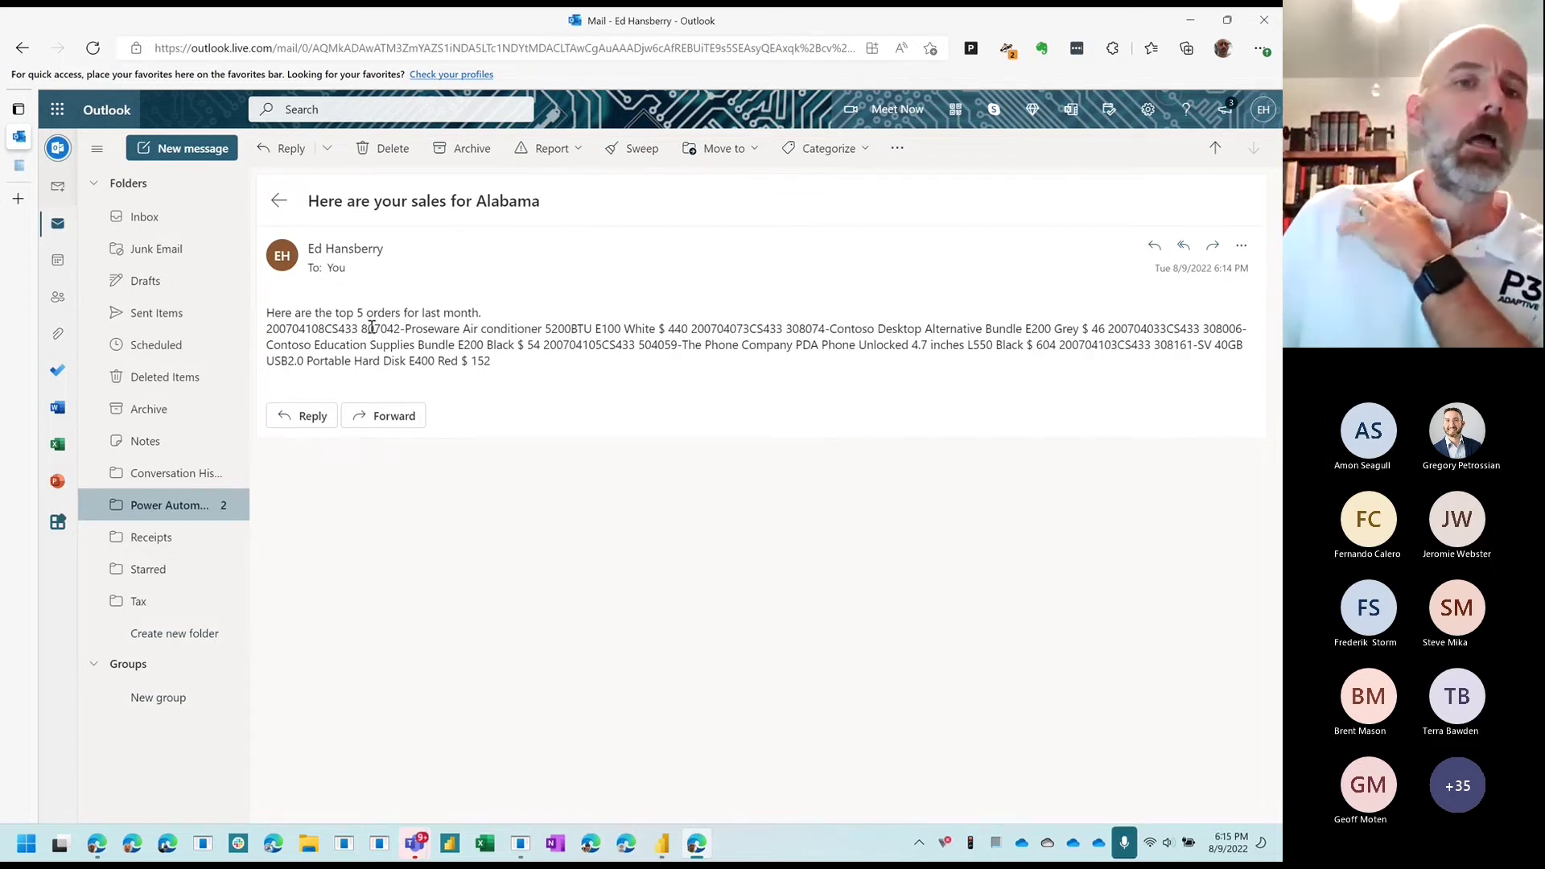
{"action": "mouse_move", "coordinate": [336, 270]}
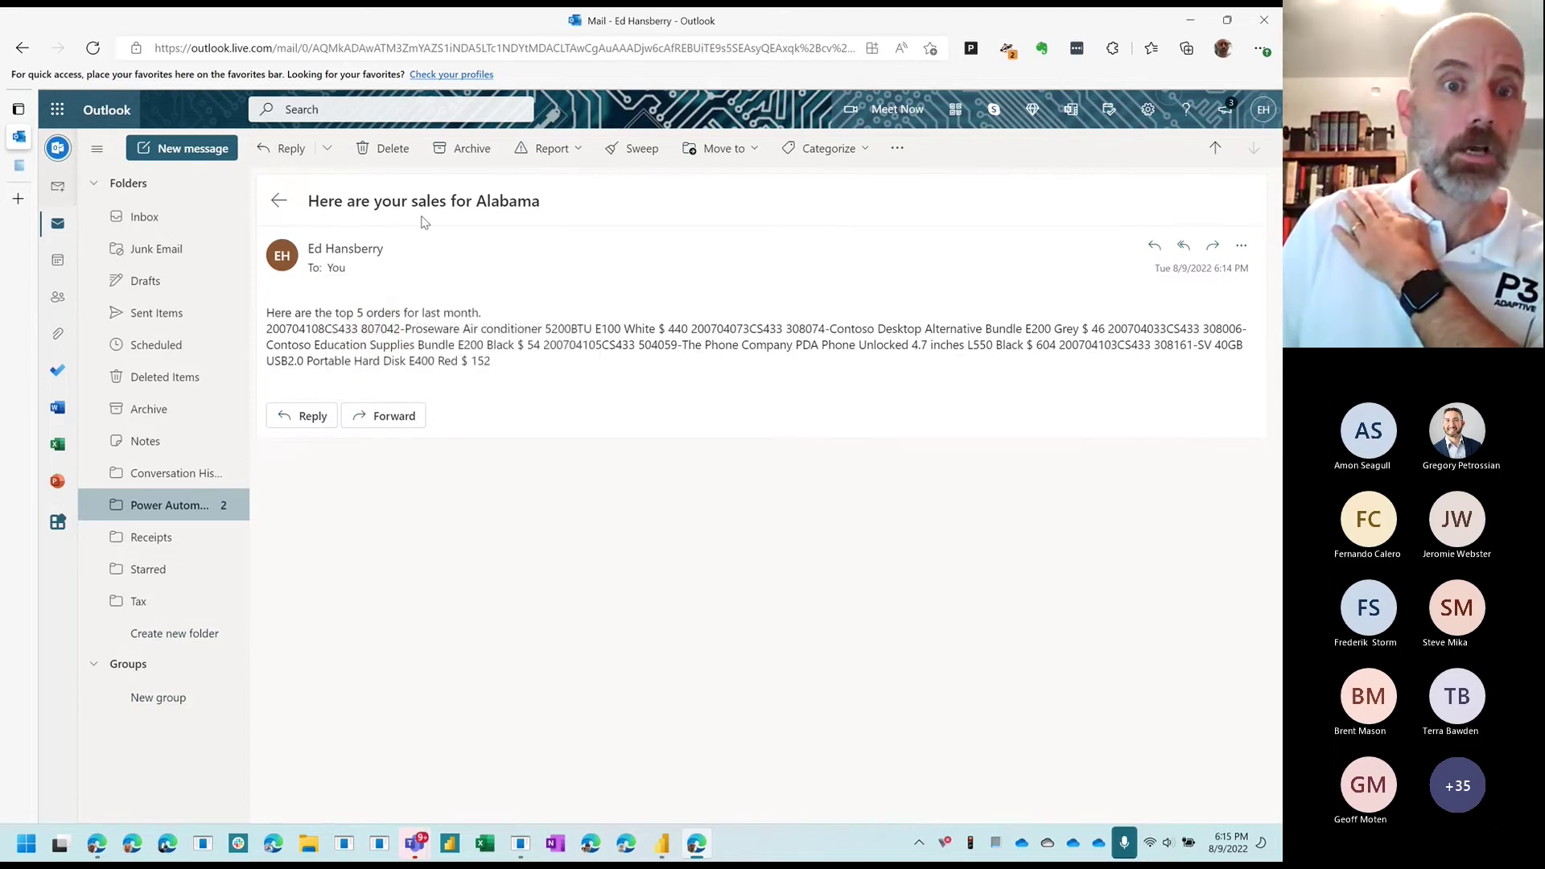
{"action": "left_click_drag", "start_coordinate": [486, 205], "coordinate": [564, 235]}
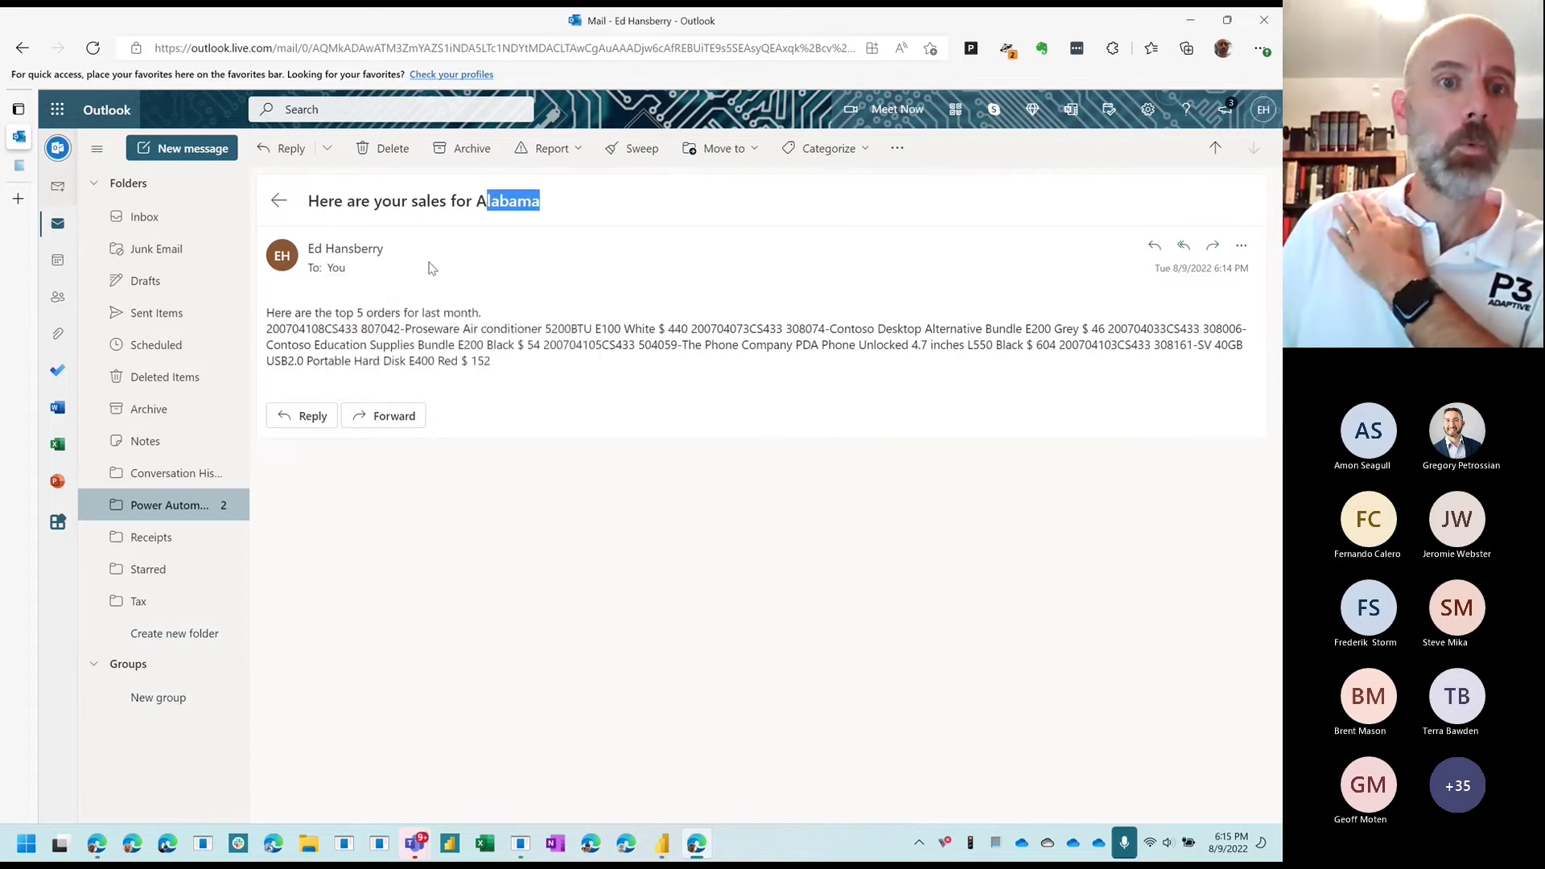
{"action": "mouse_move", "coordinate": [293, 314]}
{"action": "left_mouse_down"}
{"action": "mouse_move", "coordinate": [469, 331]}
{"action": "mouse_move", "coordinate": [269, 316]}
{"action": "mouse_move", "coordinate": [266, 328]}
{"action": "left_mouse_up"}
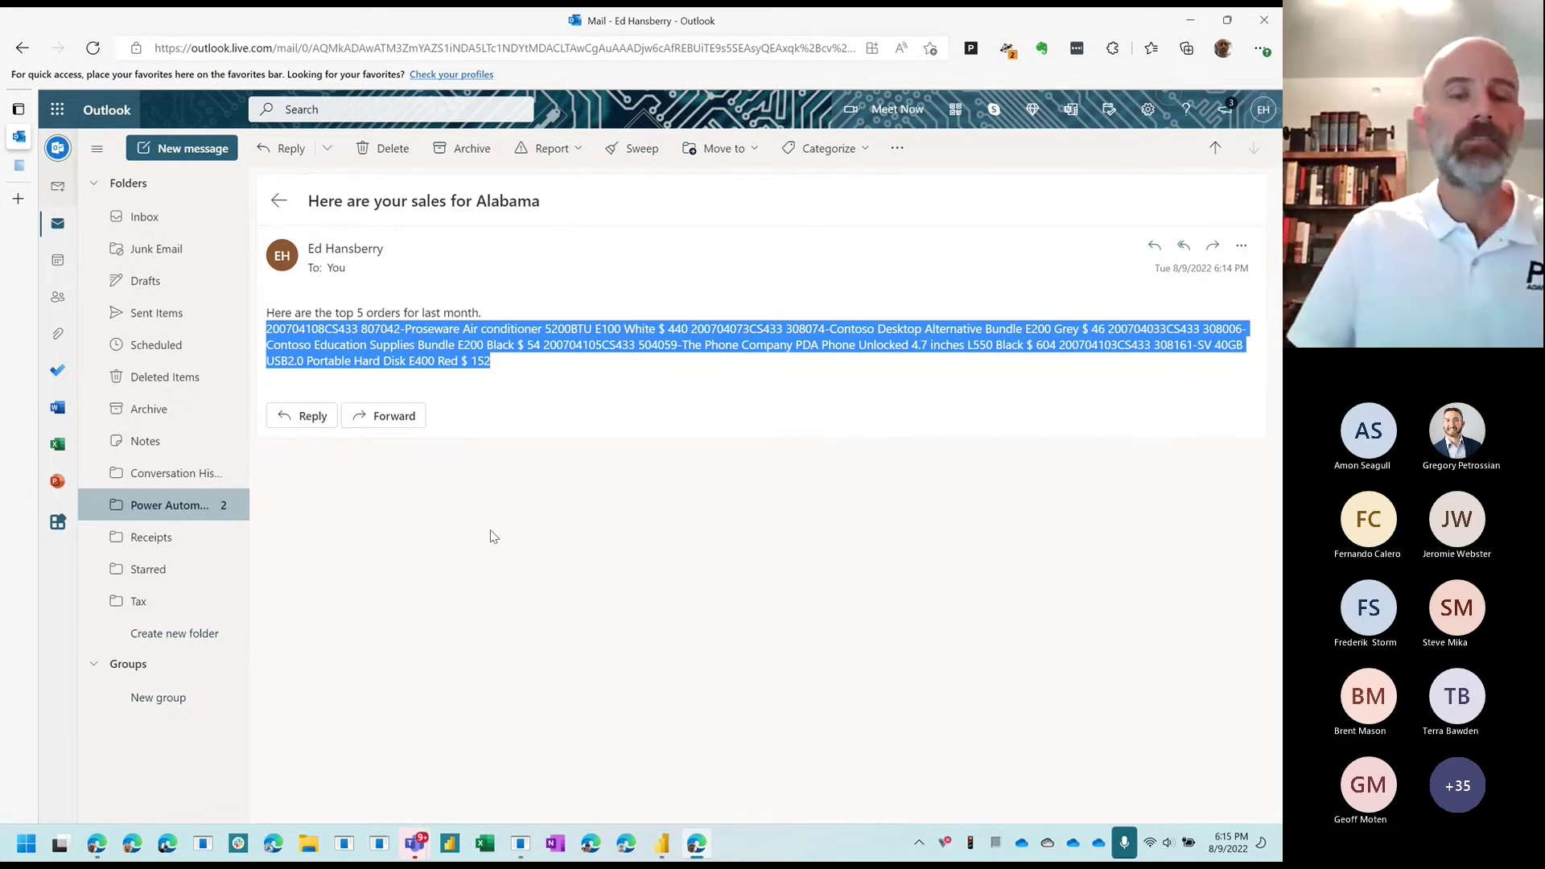
{"action": "left_click", "coordinate": [279, 202]}
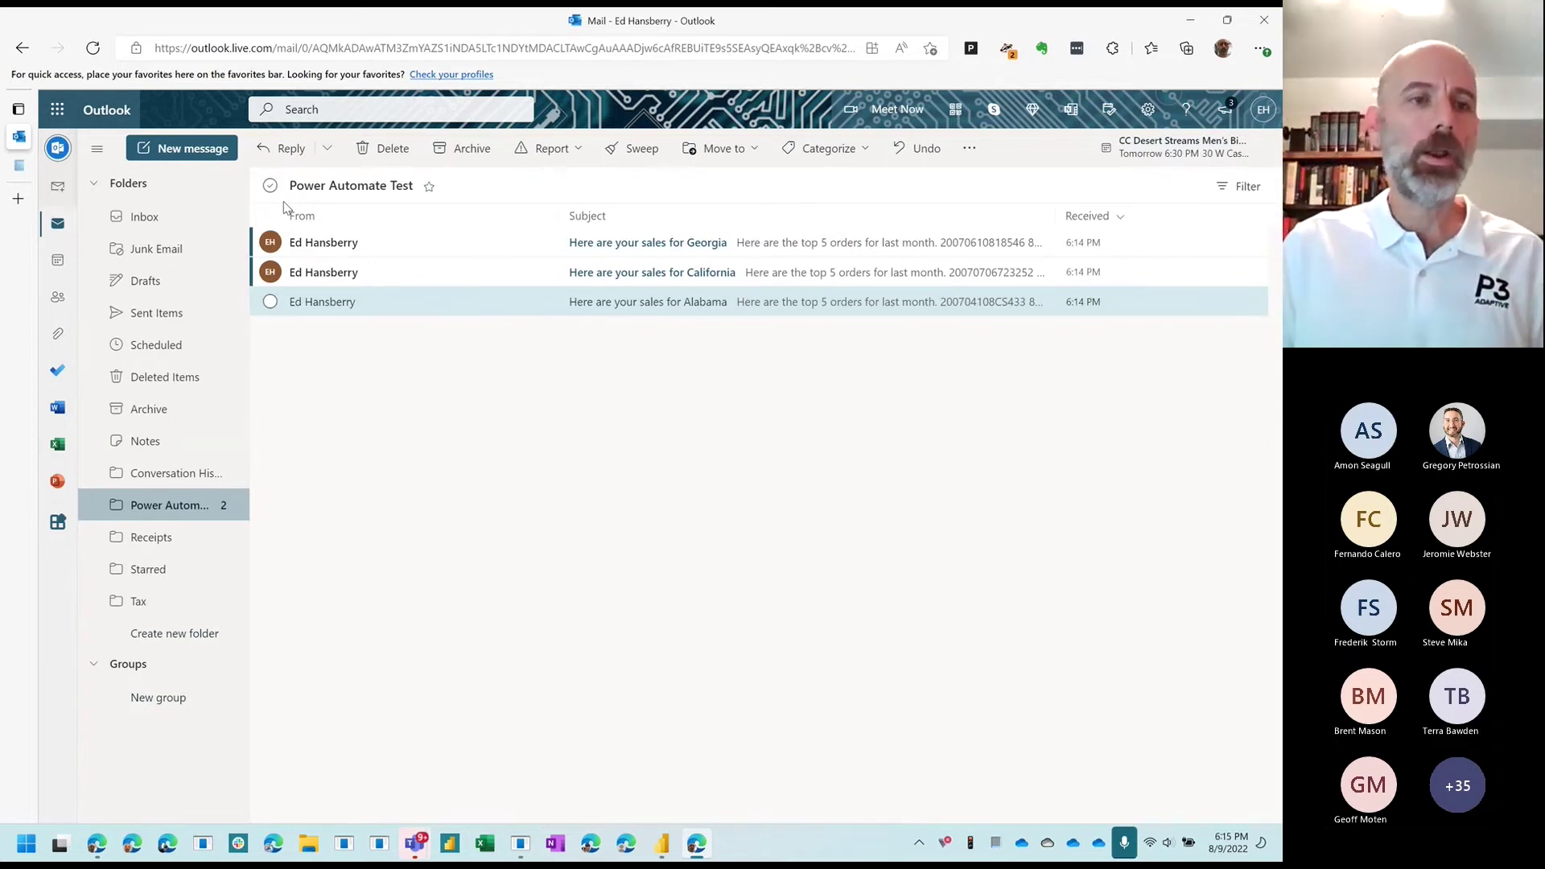
{"action": "left_click", "coordinate": [98, 843]}
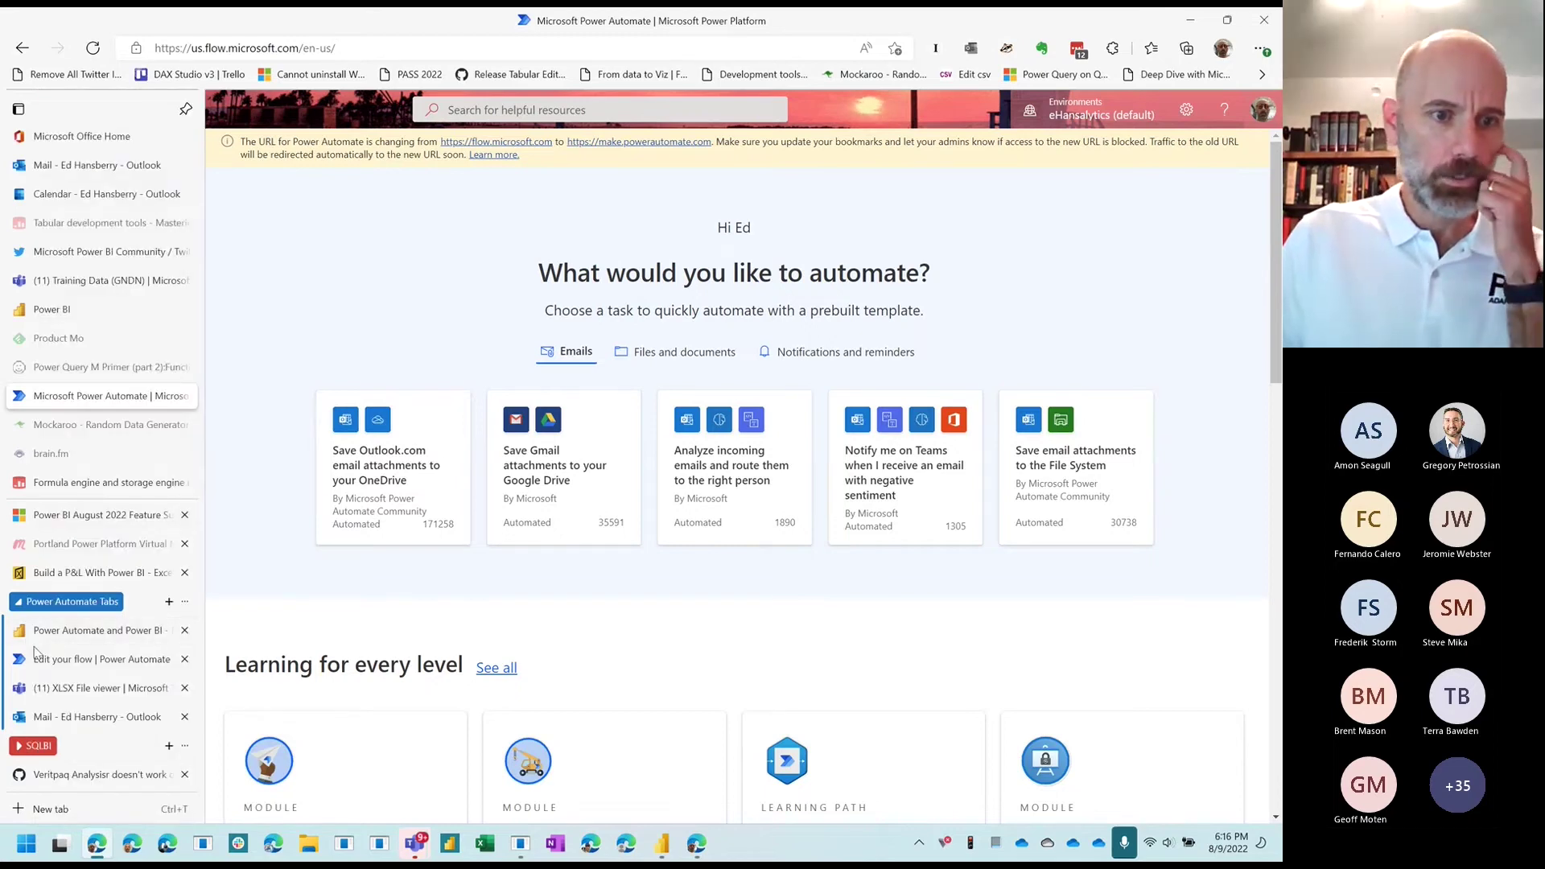
Step: Open the flow from the Flows list and select its Aug 9, 06:14 PM run
{"action": "left_click", "coordinate": [48, 659]}
{"action": "left_click", "coordinate": [269, 191]}
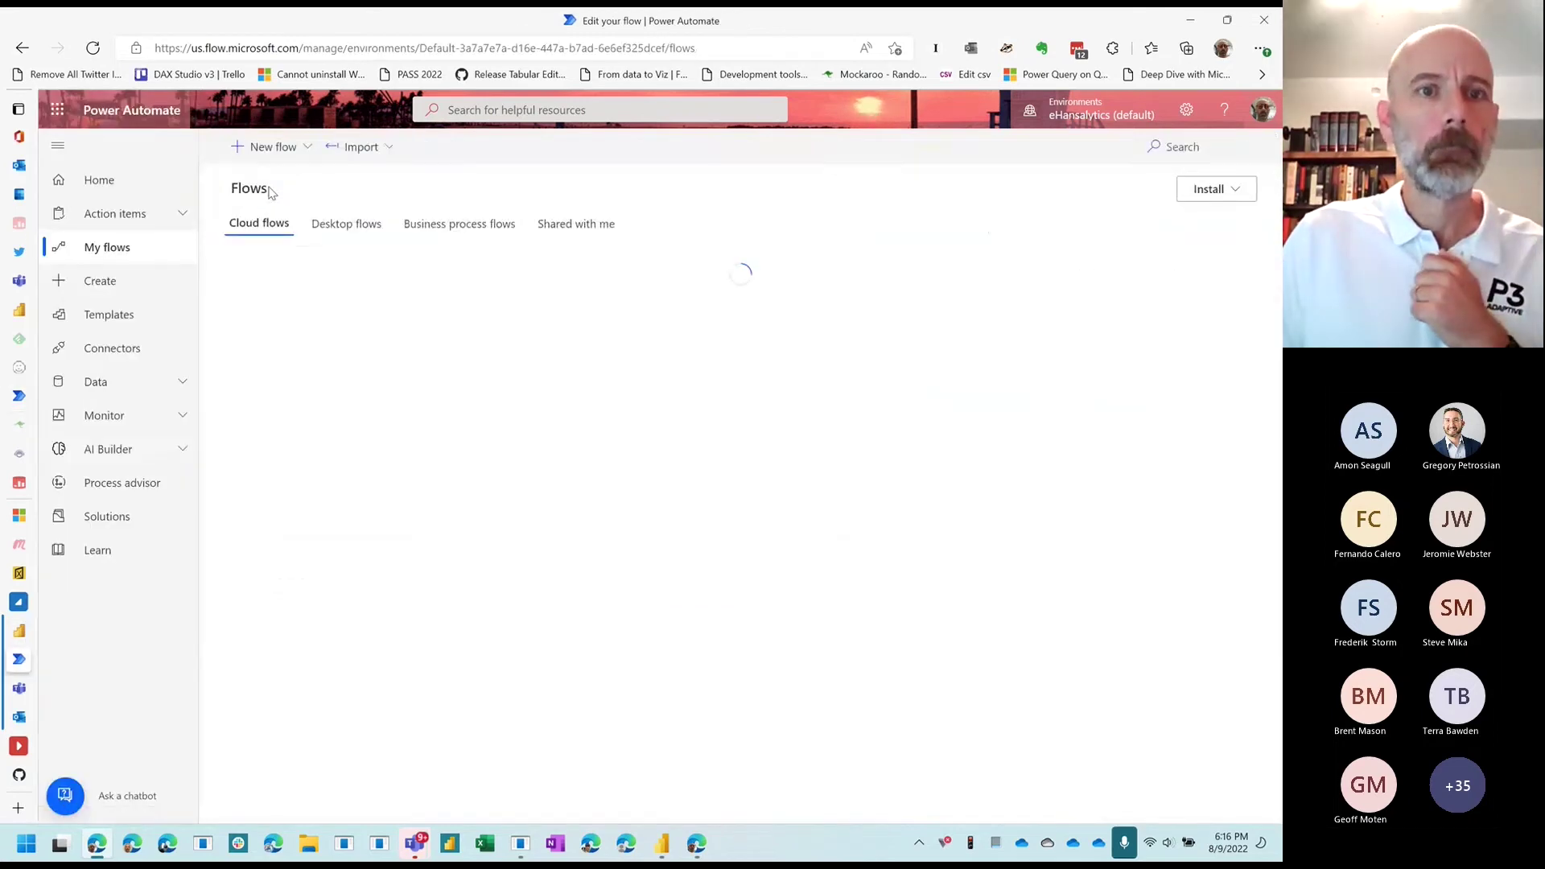
{"action": "left_click", "coordinate": [352, 329]}
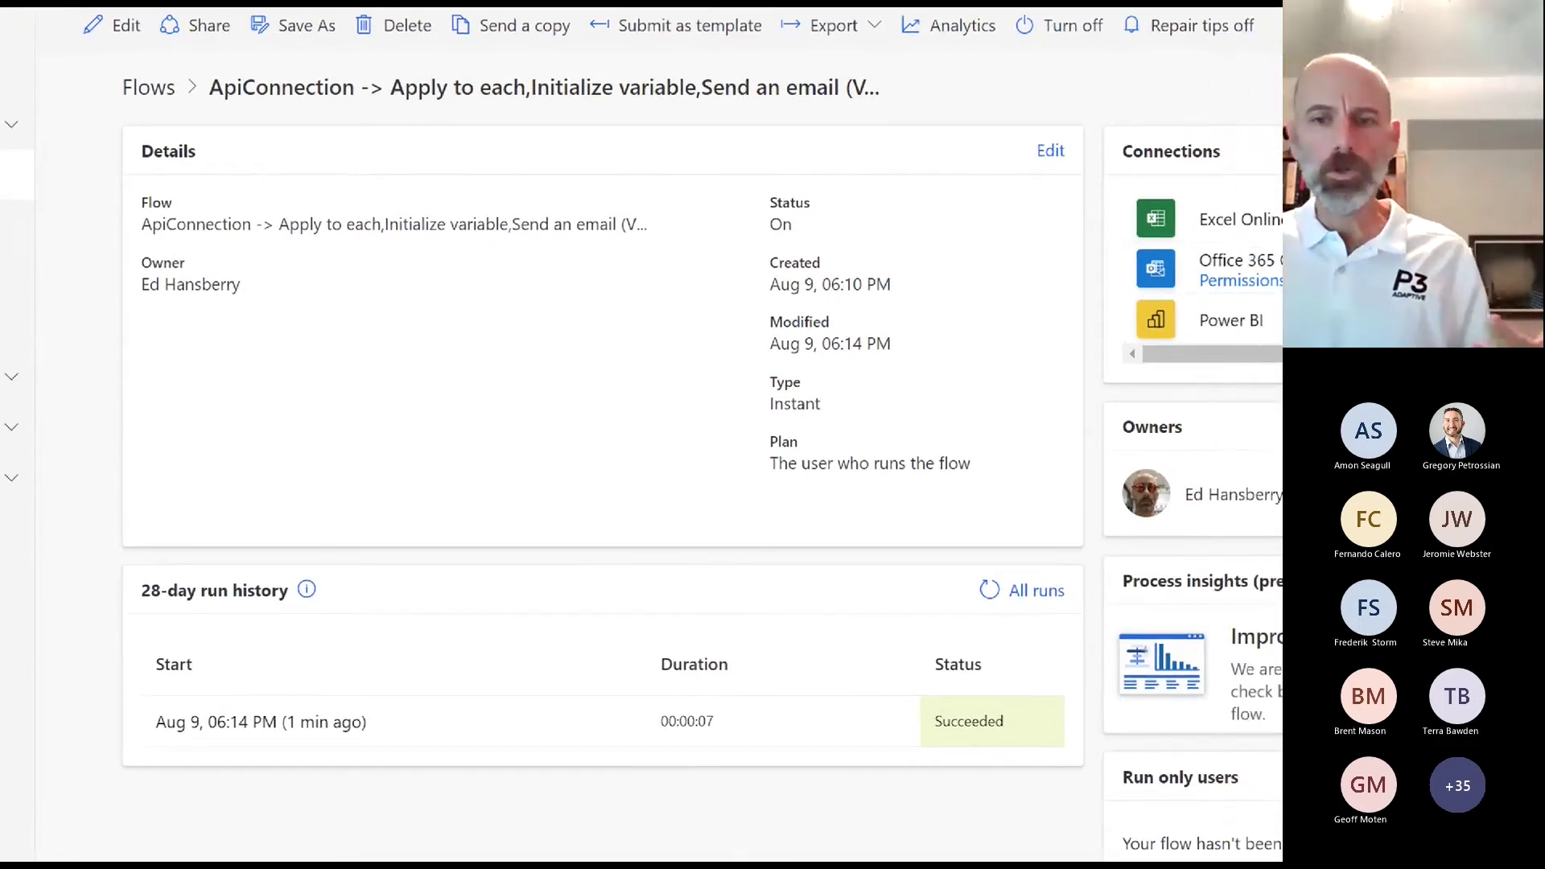
{"action": "mouse_move", "coordinate": [334, 588]}
{"action": "left_mouse_down"}
{"action": "mouse_move", "coordinate": [241, 566]}
{"action": "mouse_move", "coordinate": [206, 776]}
{"action": "mouse_move", "coordinate": [874, 774]}
{"action": "mouse_move", "coordinate": [941, 564]}
{"action": "mouse_move", "coordinate": [305, 589]}
{"action": "left_mouse_up"}
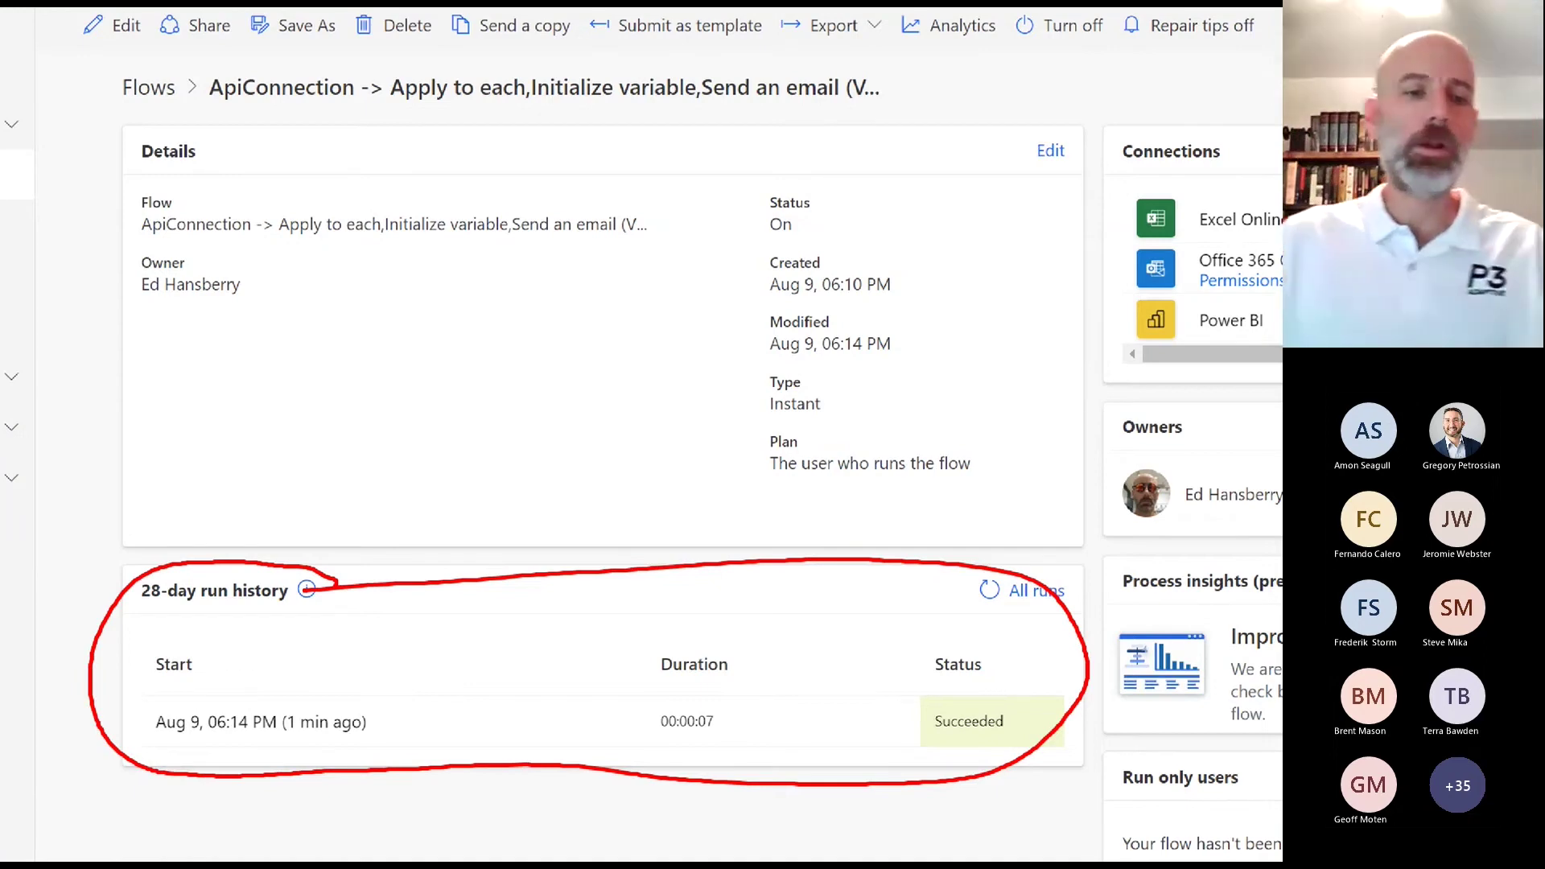
{"action": "key", "text": "Escape"}
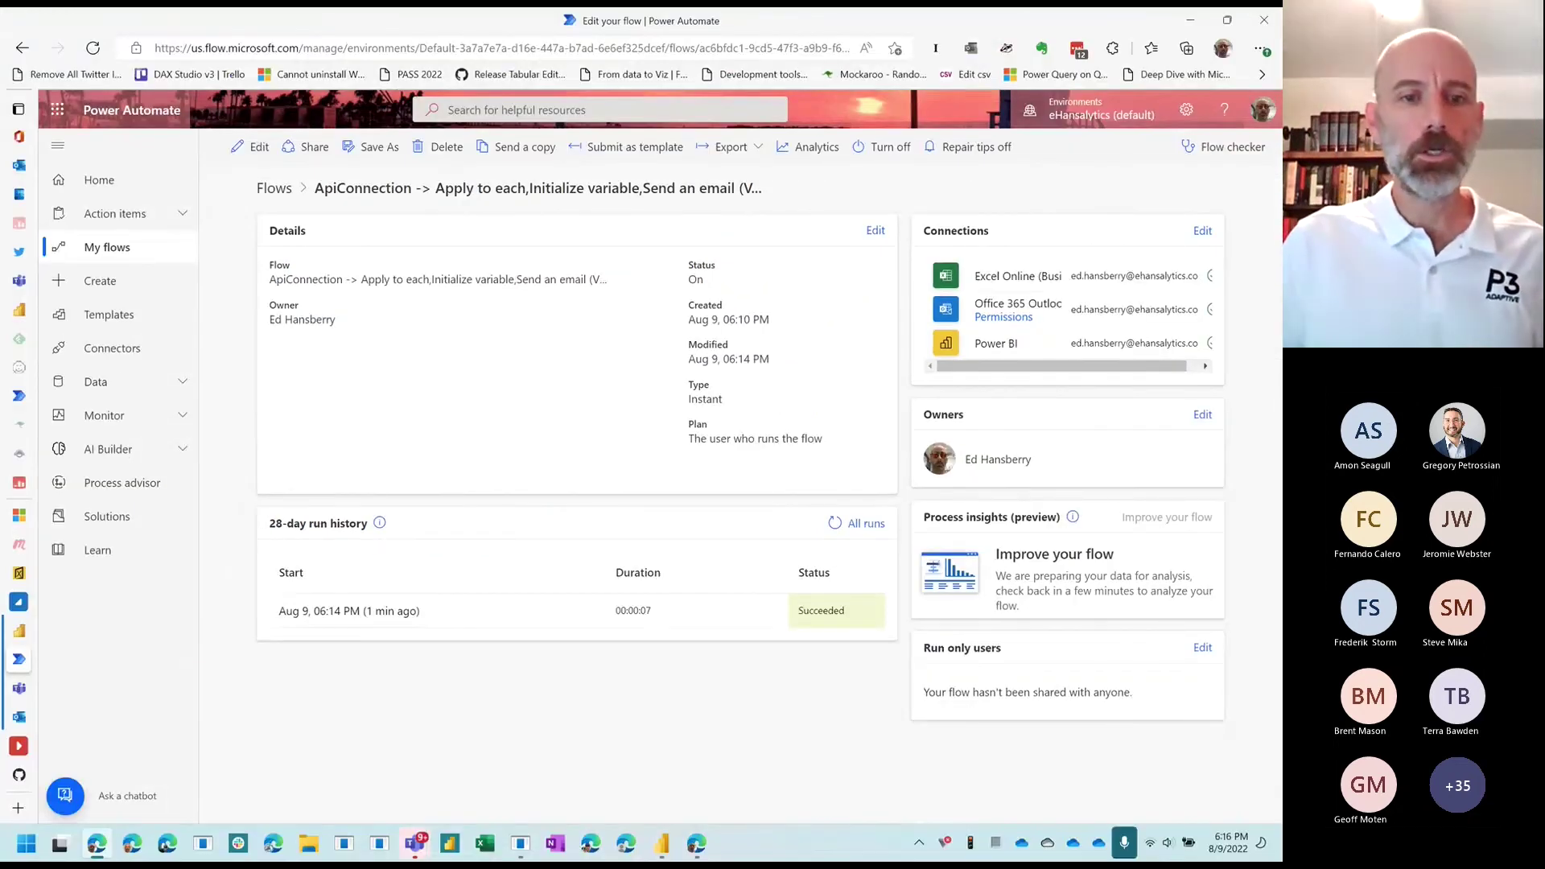
{"action": "left_click", "coordinate": [400, 611]}
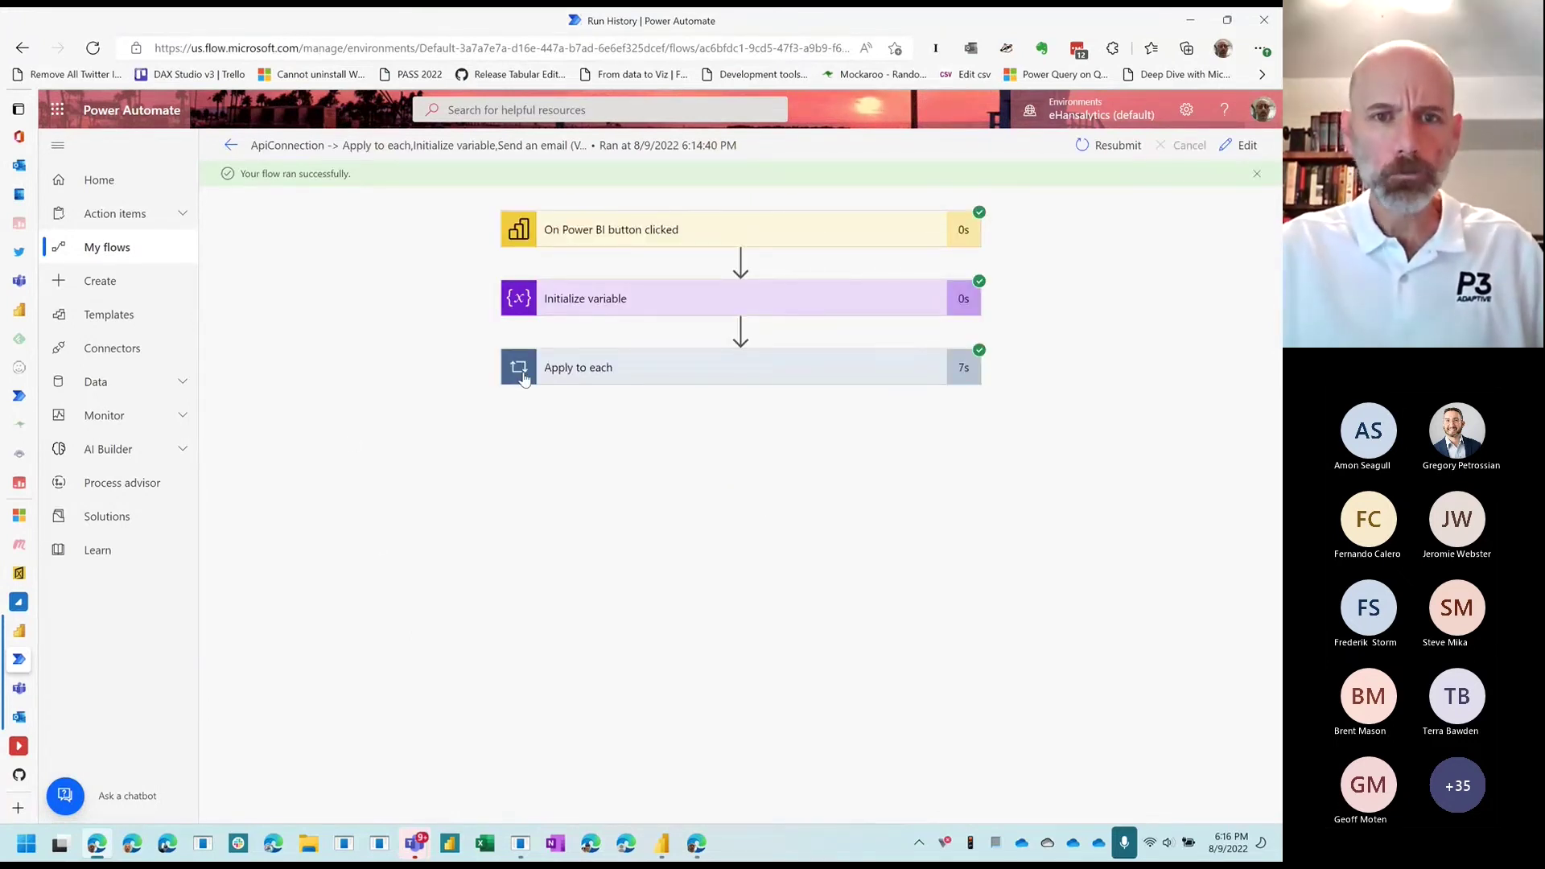
Step: Expand the On Power BI button clicked trigger, show its full output headers, then collapse it
{"action": "left_click", "coordinate": [723, 246]}
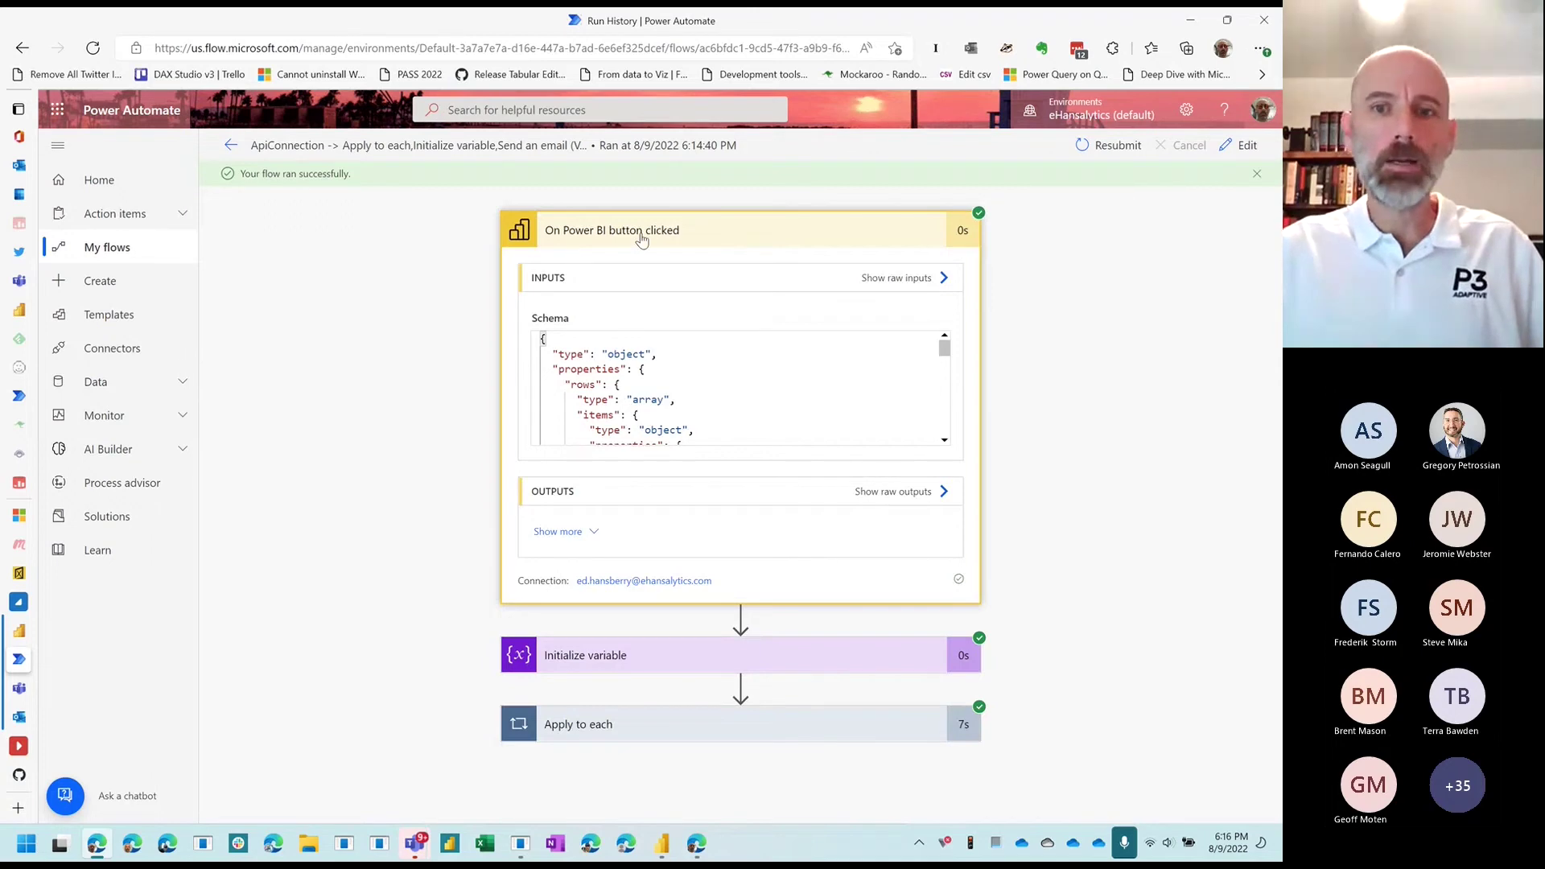
{"action": "left_click_drag", "start_coordinate": [948, 357], "coordinate": [931, 431]}
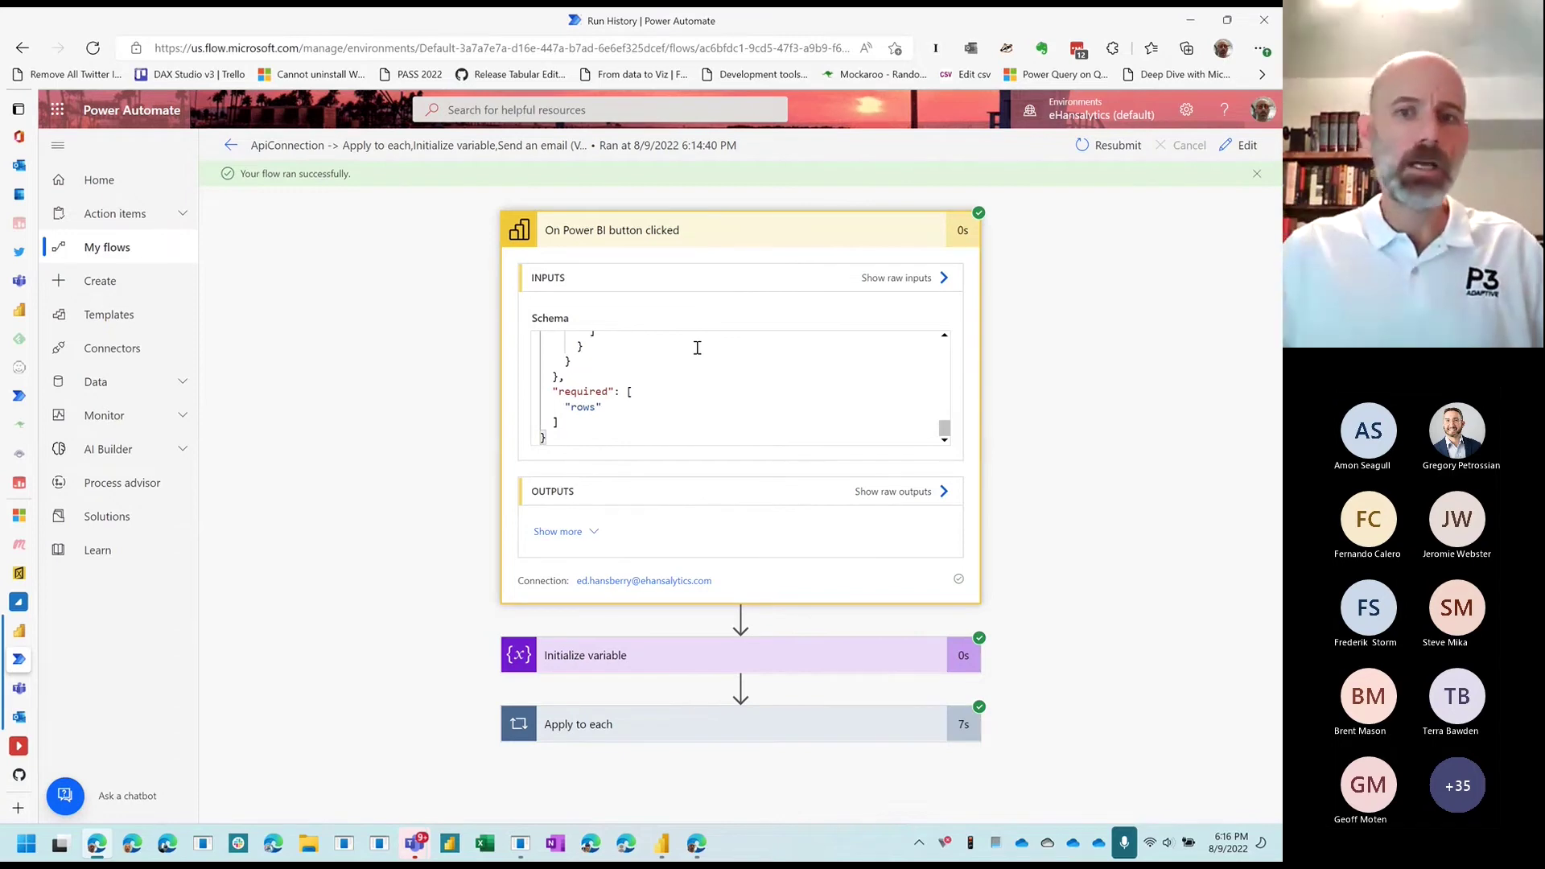
{"action": "mouse_move", "coordinate": [947, 443]}
{"action": "left_mouse_down"}
{"action": "mouse_move", "coordinate": [935, 353]}
{"action": "mouse_move", "coordinate": [943, 425]}
{"action": "left_mouse_up"}
{"action": "left_click", "coordinate": [620, 543]}
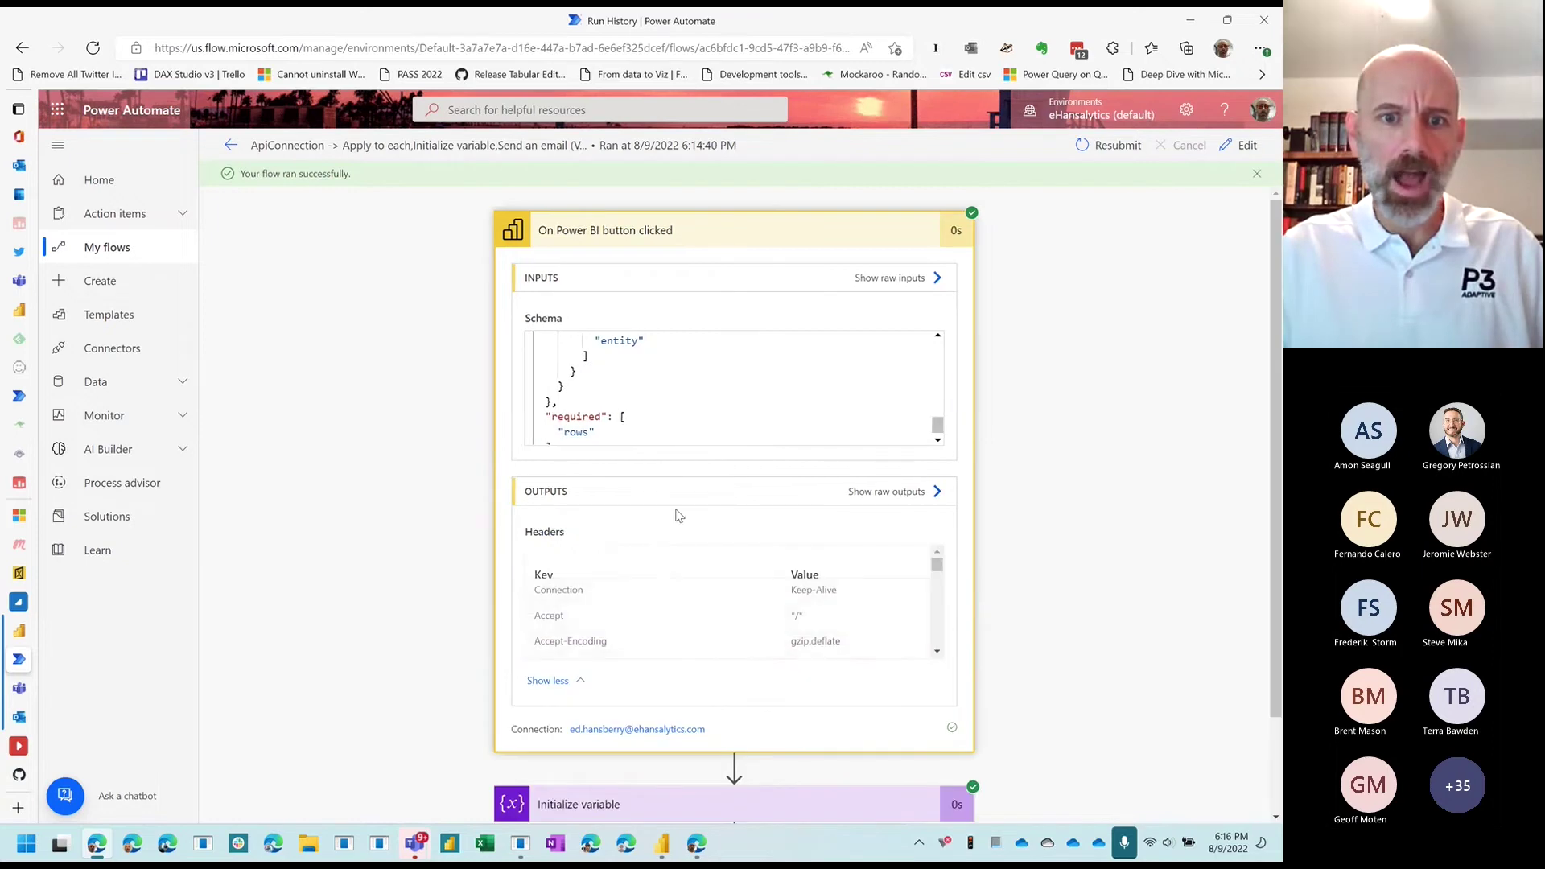
{"action": "scroll", "coordinate": [676, 518], "scroll_direction": "down", "scroll_amount": 1}
{"action": "left_click_drag", "start_coordinate": [939, 451], "coordinate": [943, 493]}
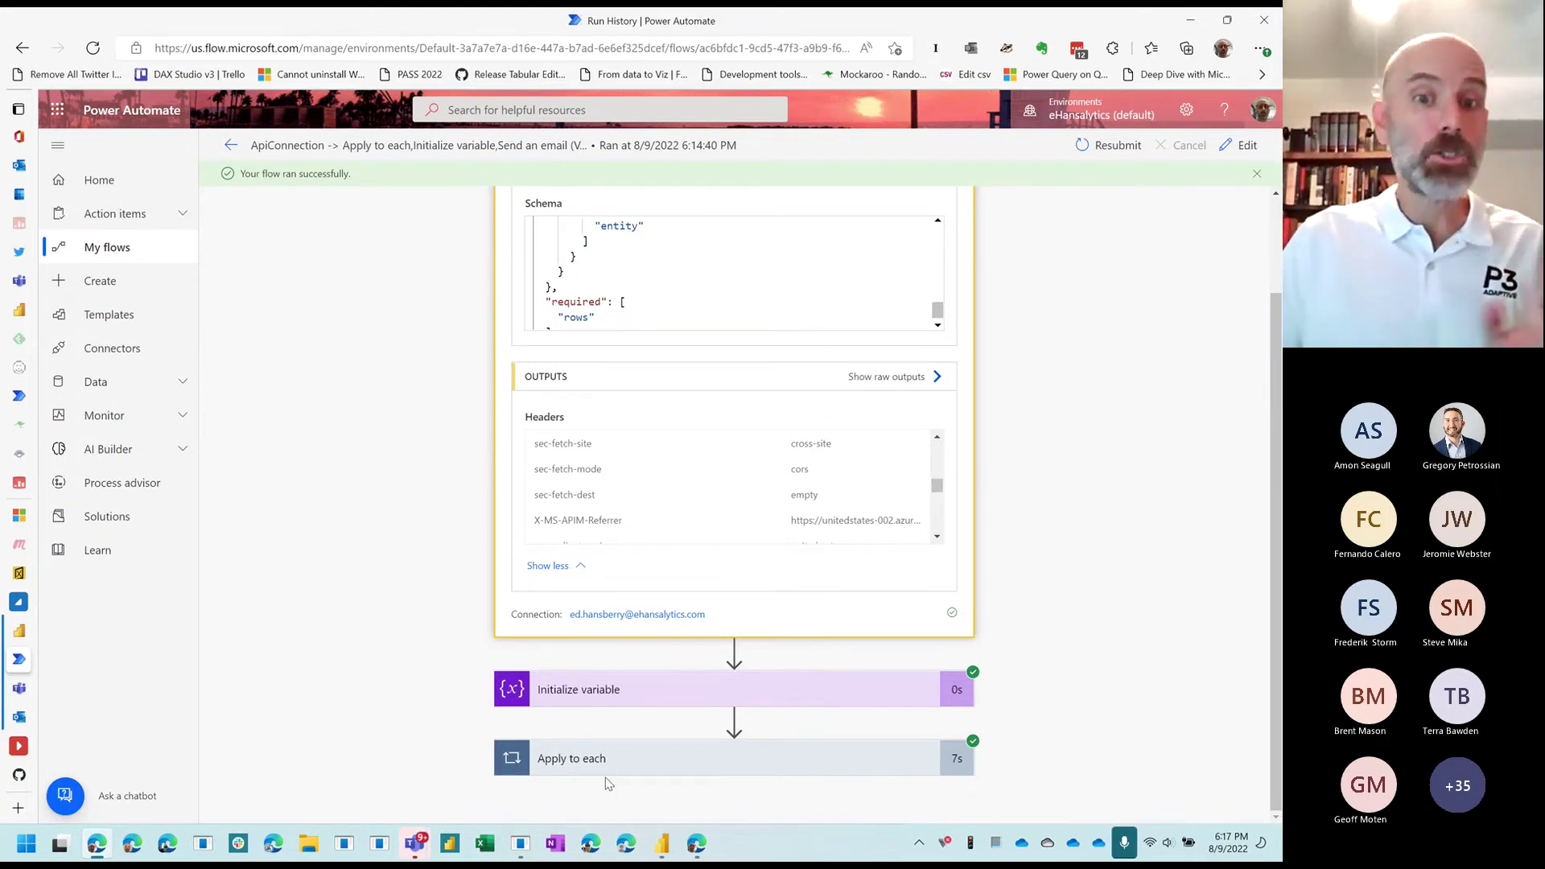
{"action": "scroll", "coordinate": [1027, 442], "scroll_direction": "up", "scroll_amount": 2}
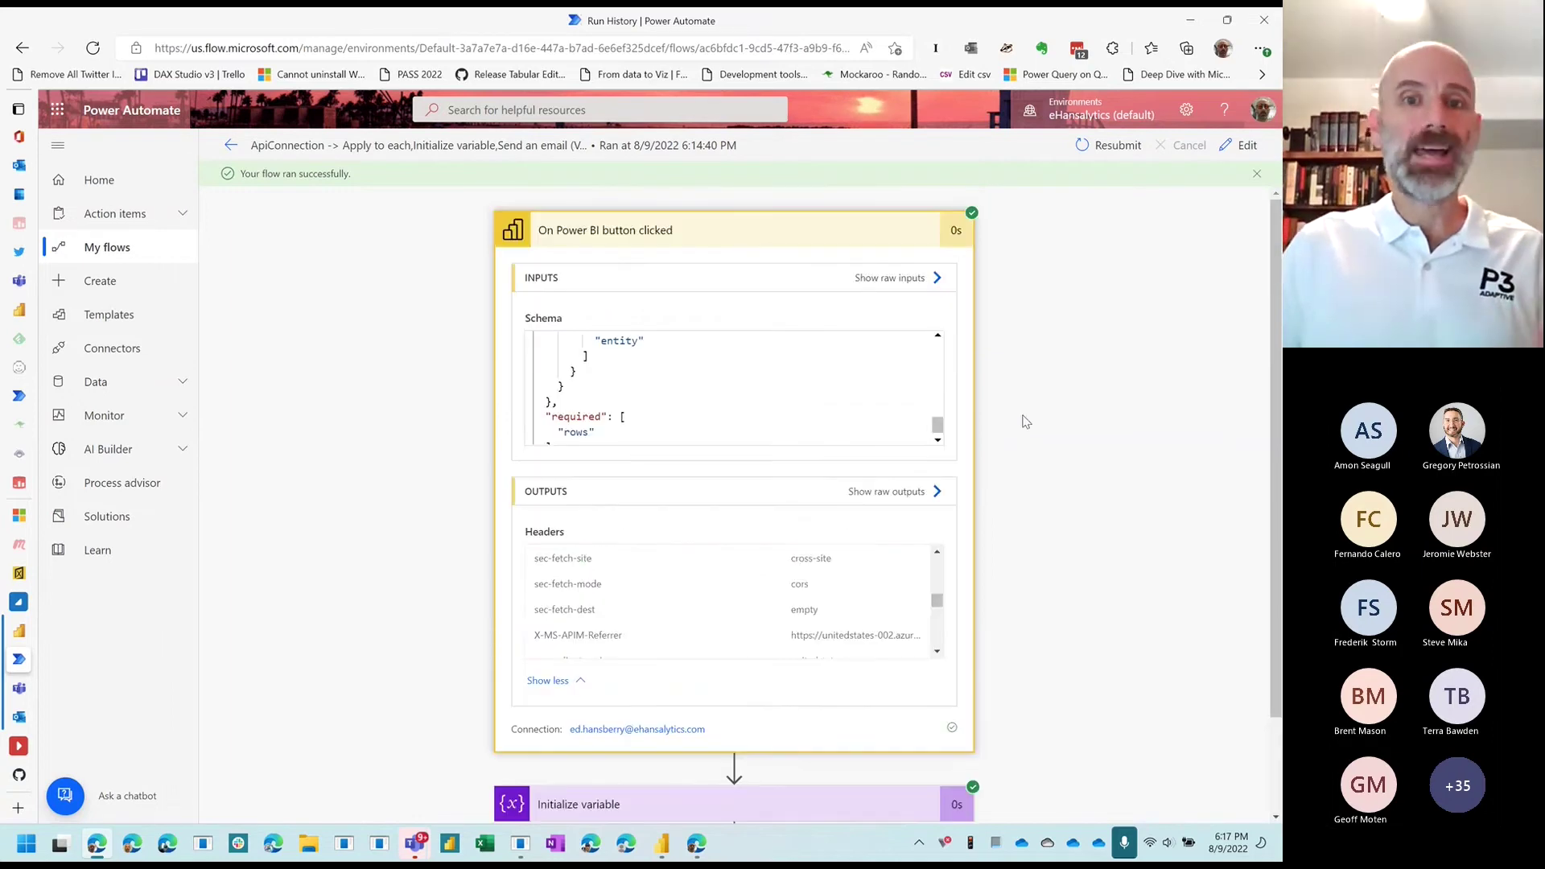
{"action": "left_click", "coordinate": [730, 233]}
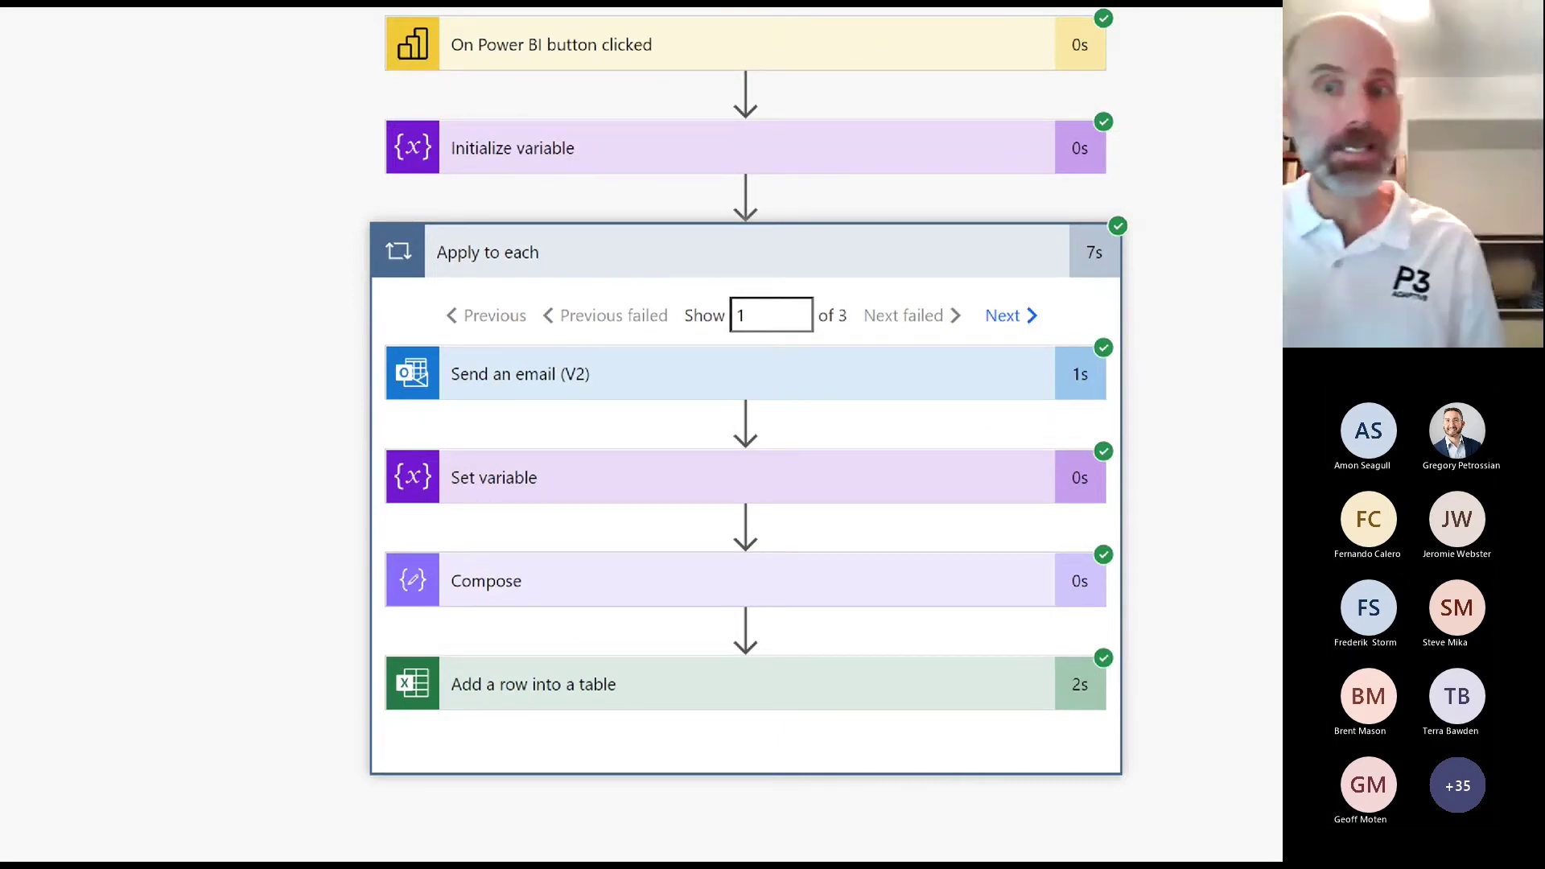
Step: Expand the run's Send an email (V2) step and scroll to its HTML Body
{"action": "mouse_move", "coordinate": [1078, 280]}
{"action": "left_mouse_down"}
{"action": "mouse_move", "coordinate": [396, 311]}
{"action": "mouse_move", "coordinate": [848, 338]}
{"action": "mouse_move", "coordinate": [1079, 277]}
{"action": "left_mouse_up"}
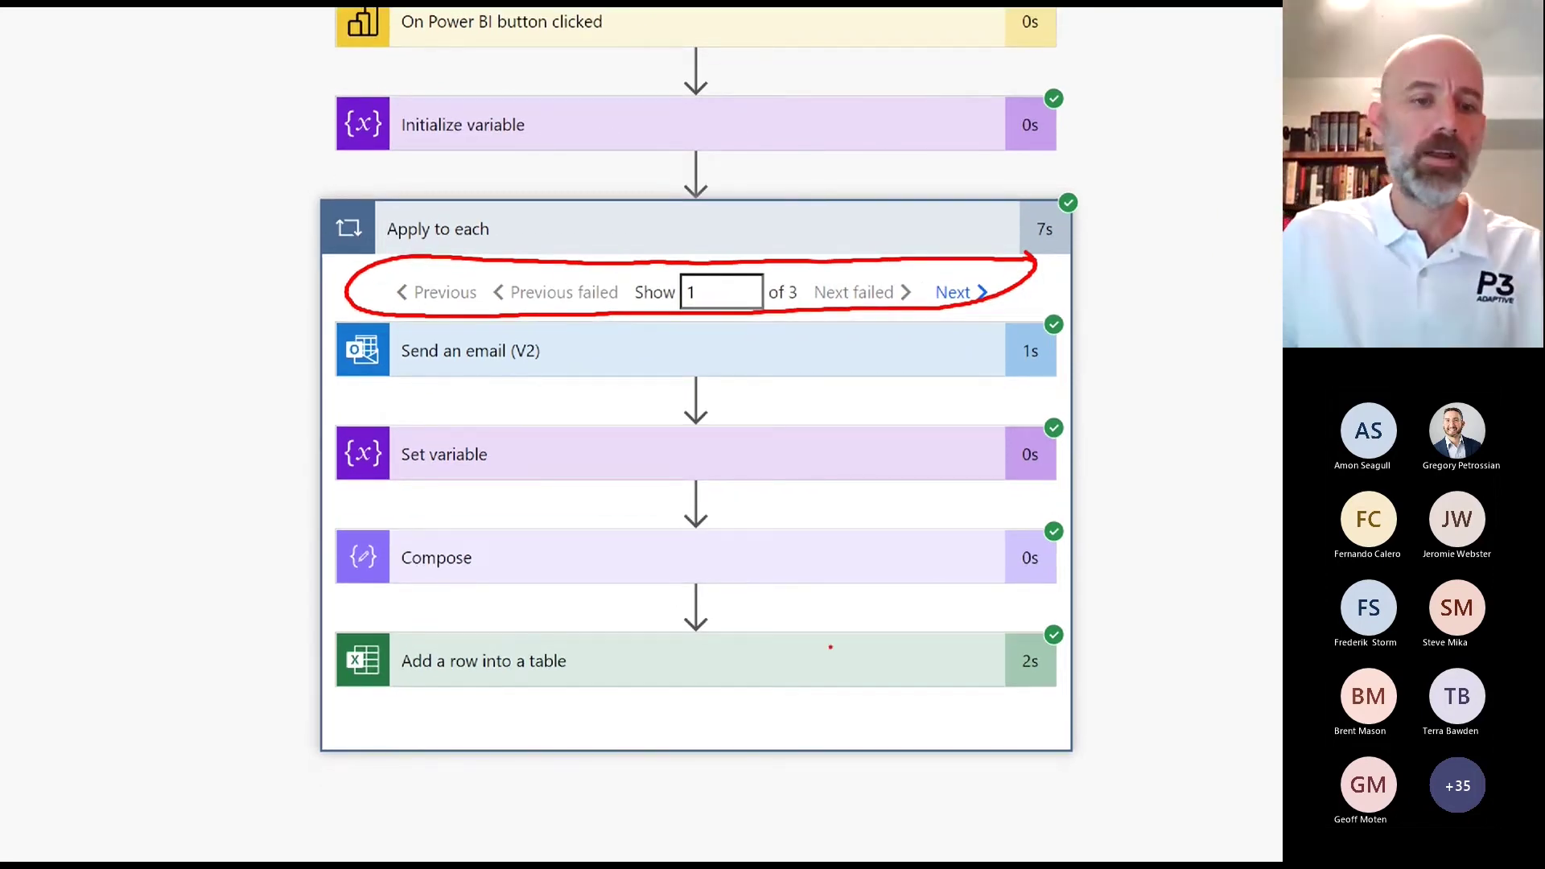
{"action": "key", "text": "Escape"}
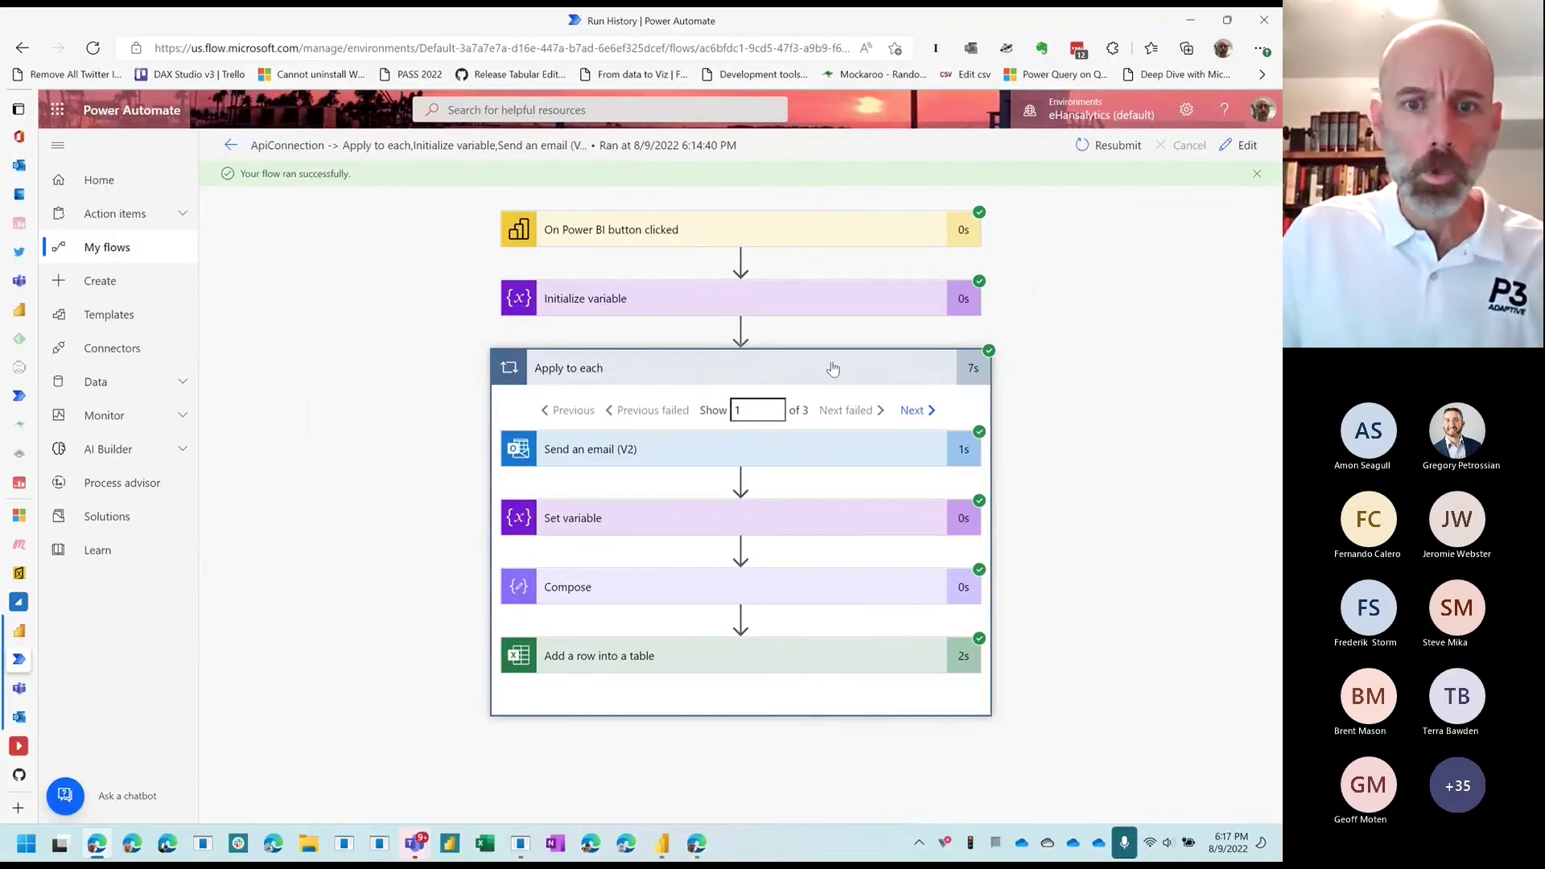
{"action": "left_click", "coordinate": [643, 450]}
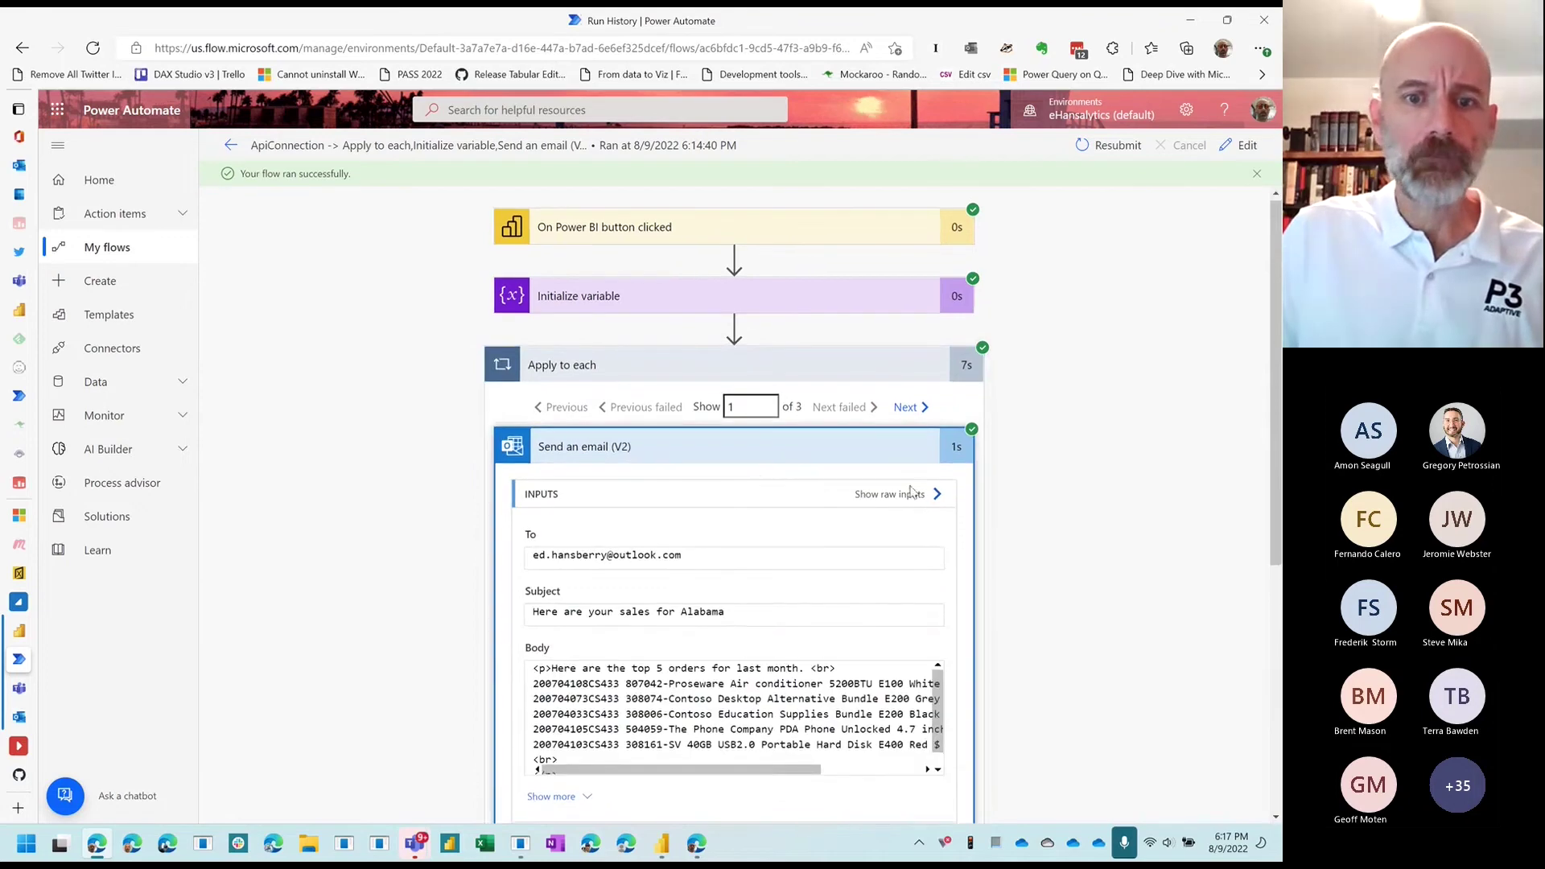
{"action": "scroll", "coordinate": [804, 499], "scroll_direction": "down", "scroll_amount": 1}
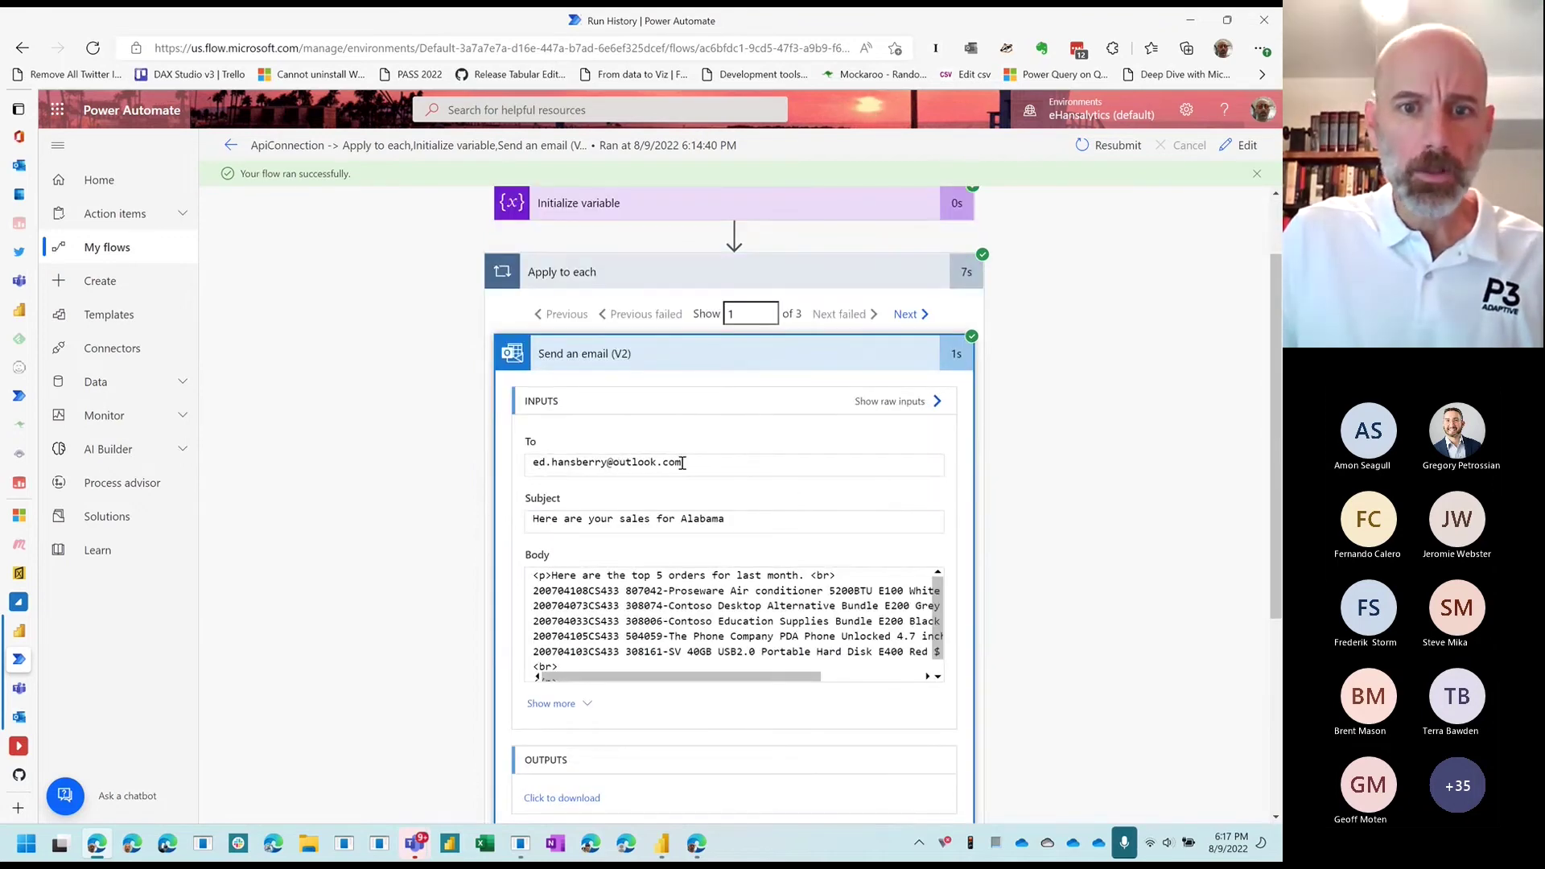
{"action": "scroll", "coordinate": [983, 578], "scroll_direction": "down", "scroll_amount": 2}
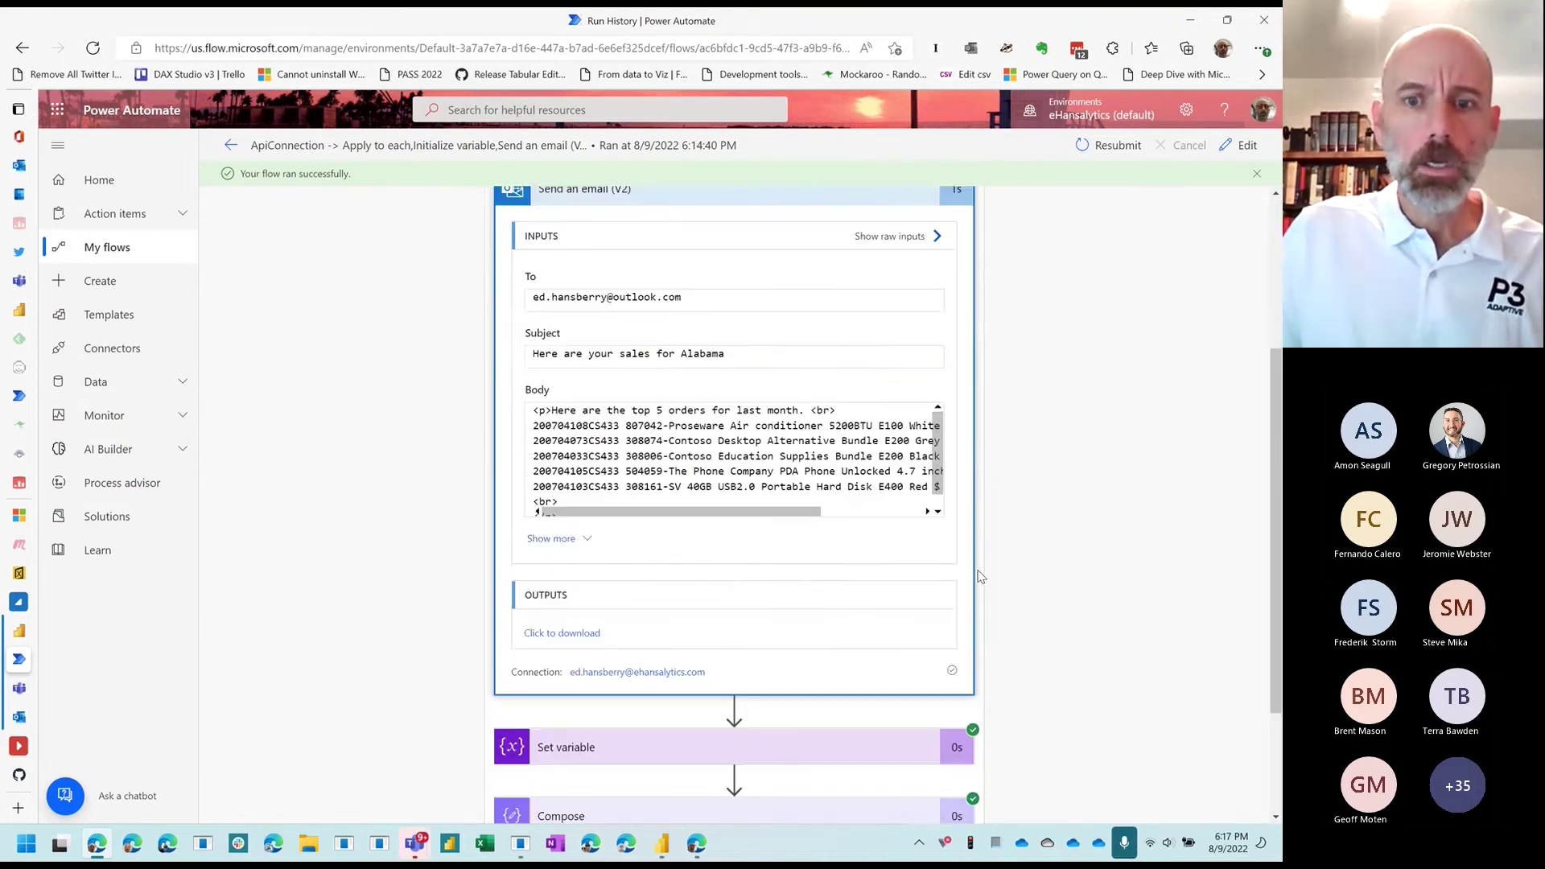
{"action": "left_click_drag", "start_coordinate": [939, 453], "coordinate": [941, 465]}
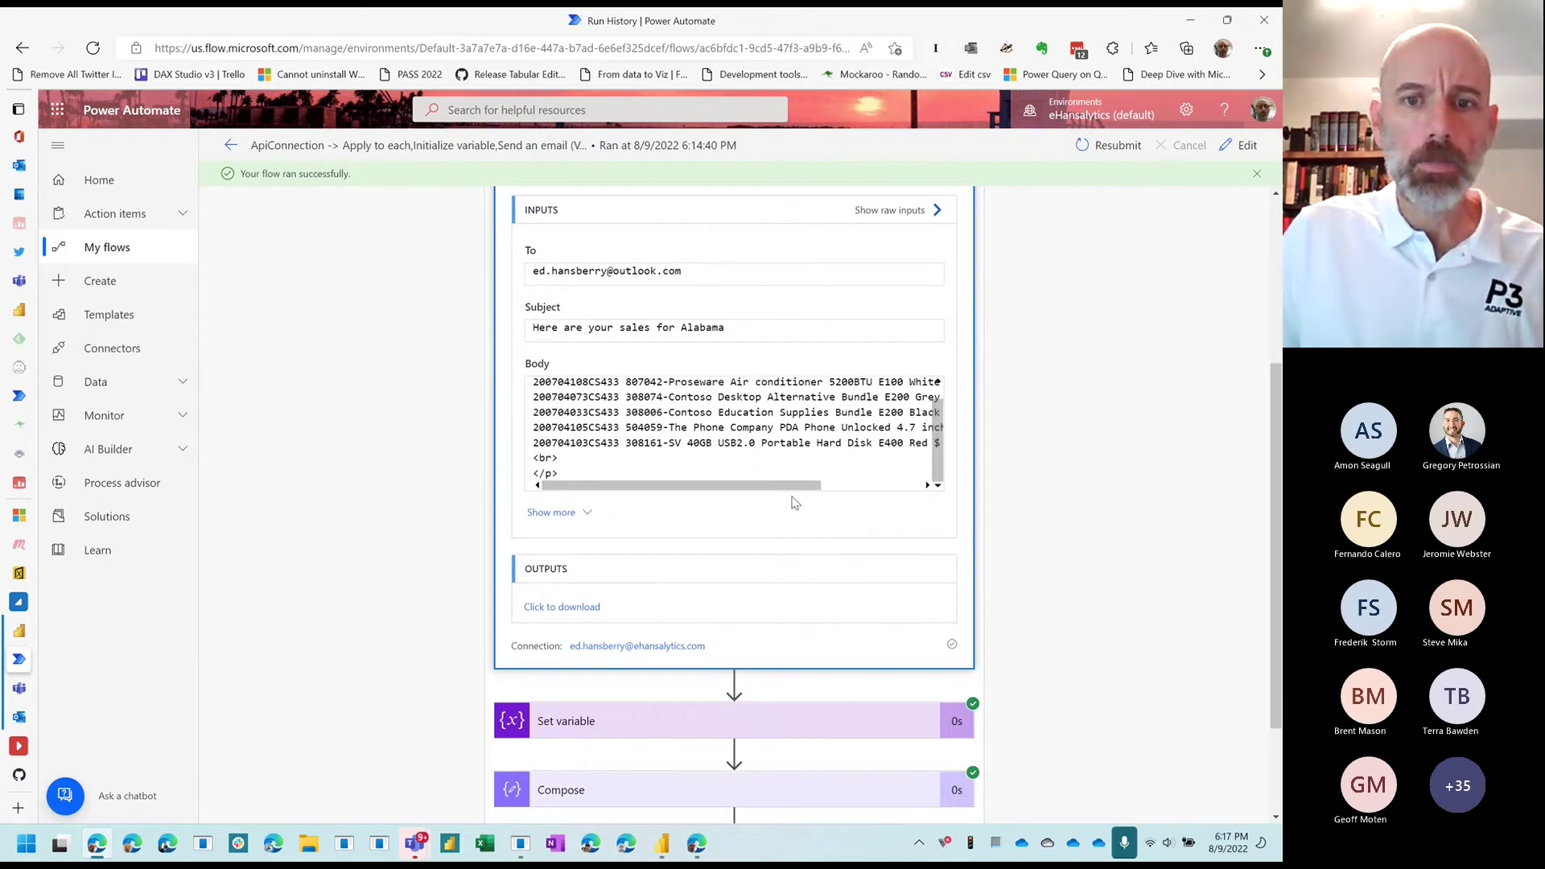
{"action": "scroll", "coordinate": [940, 465], "scroll_direction": "right", "scroll_amount": 3}
{"action": "scroll", "coordinate": [831, 414], "scroll_direction": "up", "scroll_amount": 1}
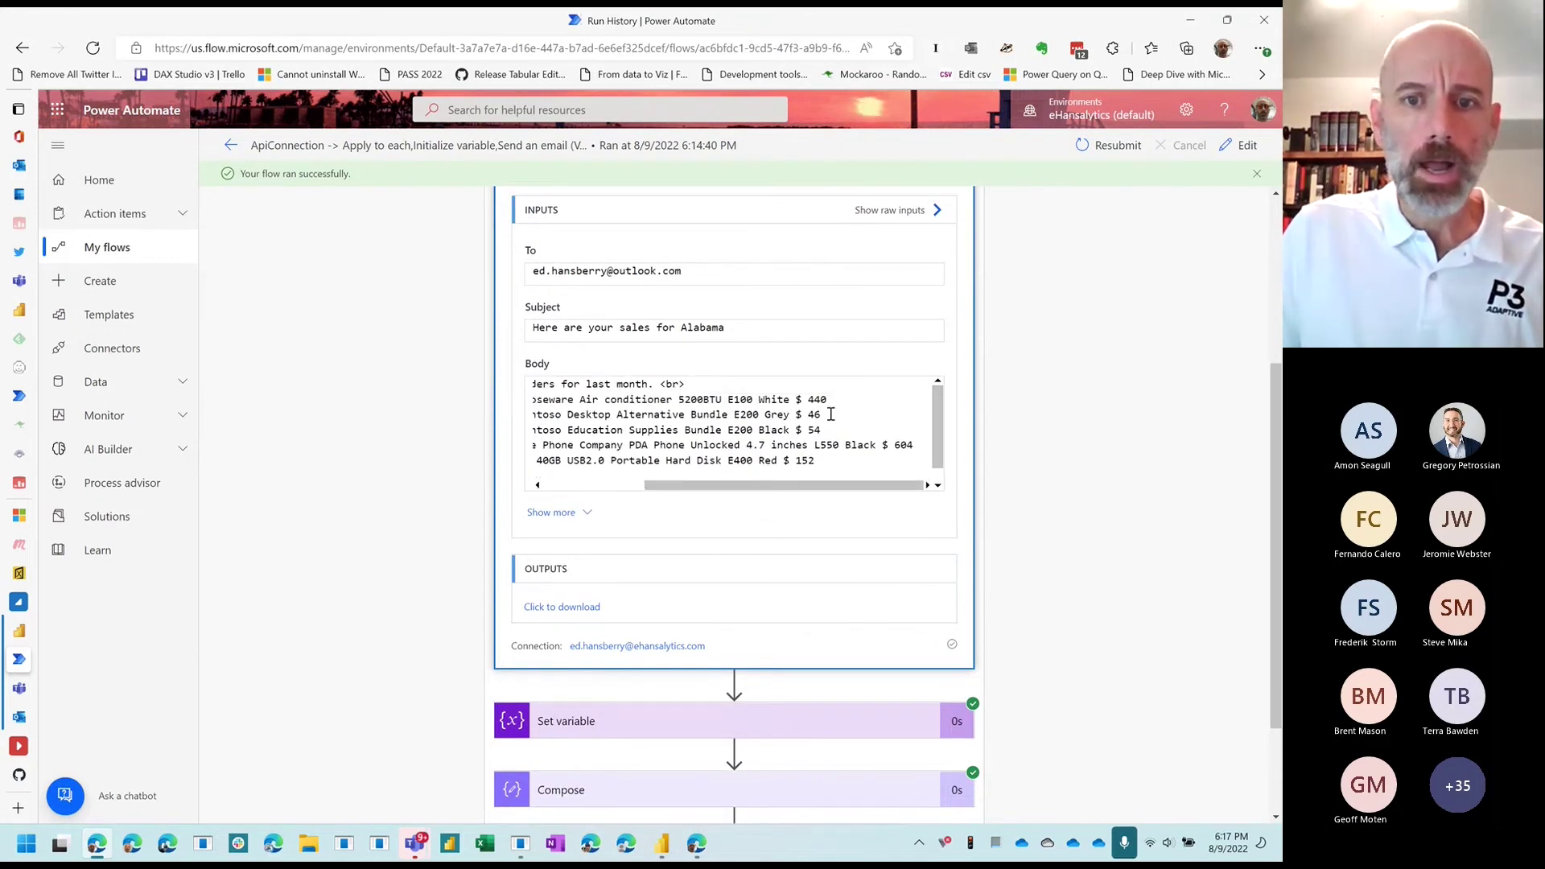
{"action": "left_click_drag", "start_coordinate": [833, 486], "coordinate": [703, 488]}
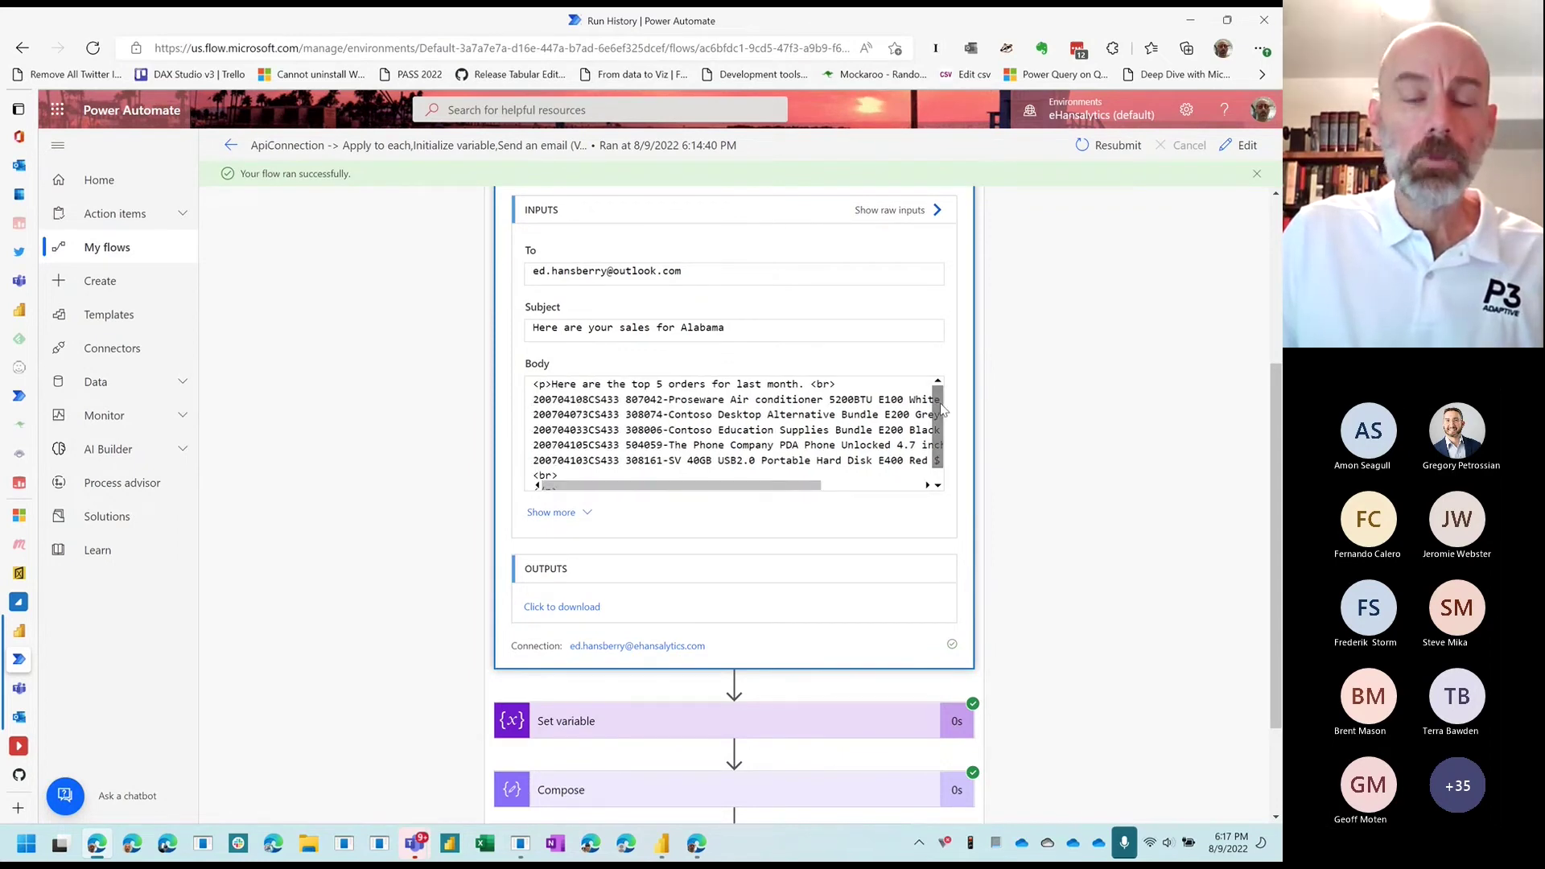
Step: Highlight the <br> tags separating the order lines in the email body
{"action": "left_click", "coordinate": [581, 469]}
{"action": "left_click_drag", "start_coordinate": [558, 469], "coordinate": [534, 470]}
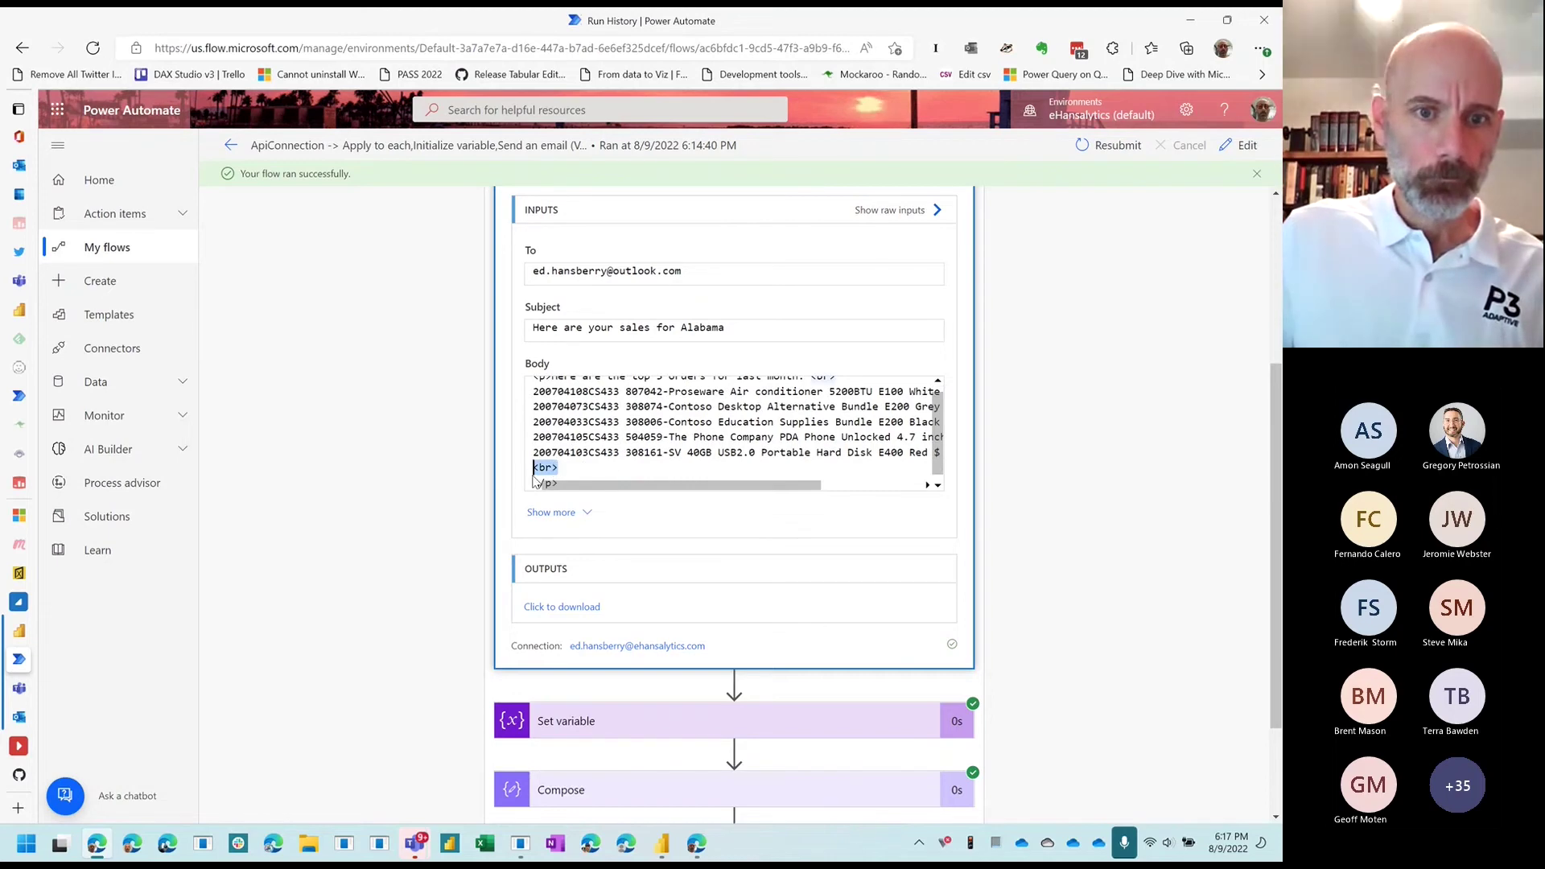
{"action": "scroll", "coordinate": [566, 422], "scroll_direction": "up", "scroll_amount": 1}
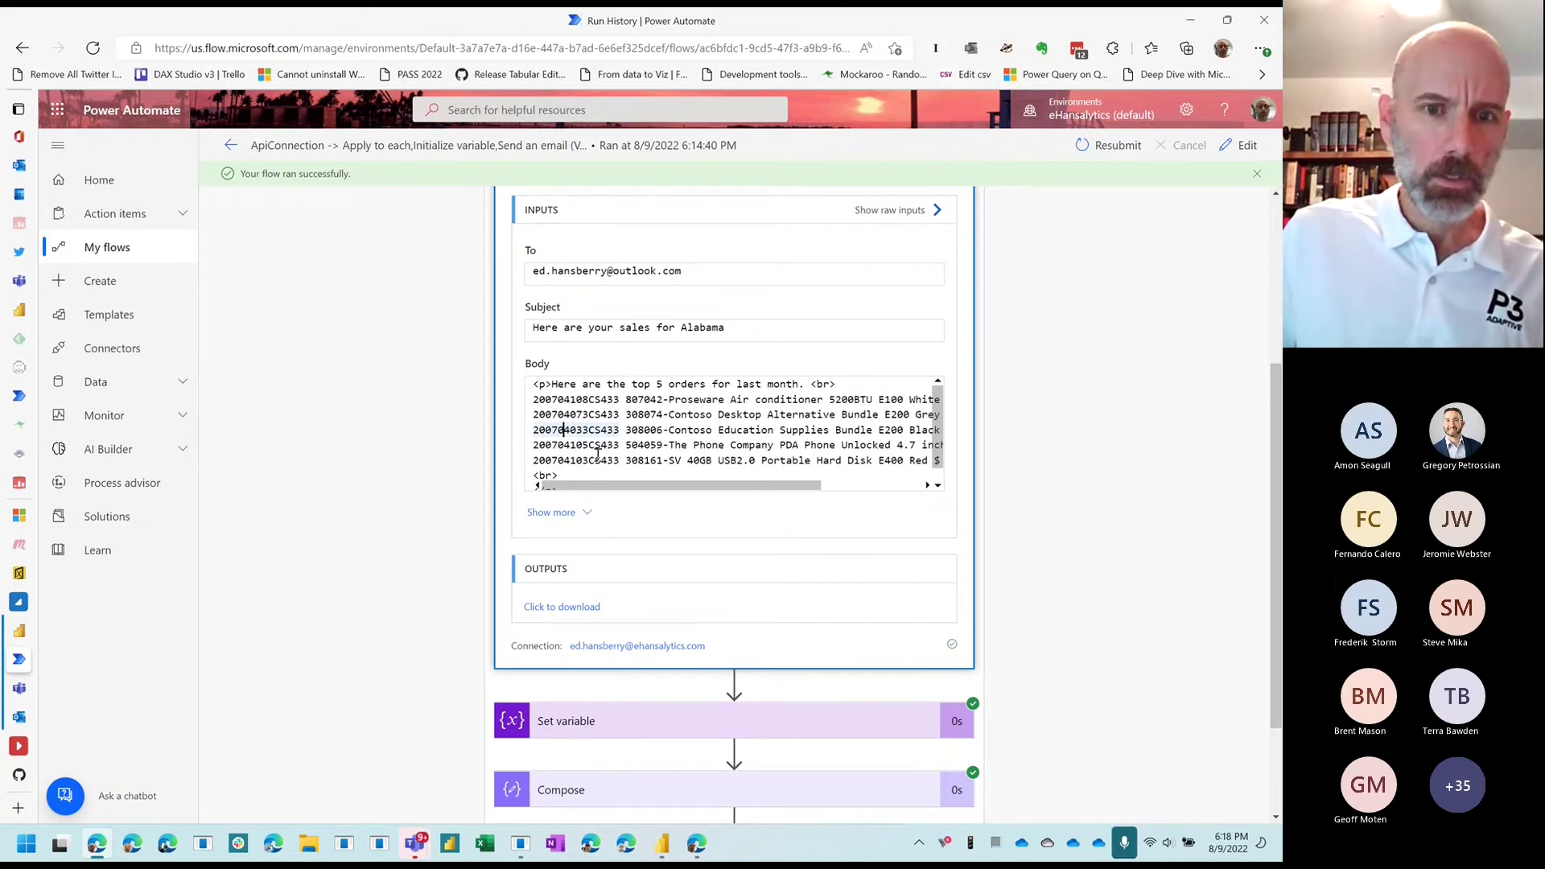
{"action": "scroll", "coordinate": [597, 457], "scroll_direction": "down", "scroll_amount": 1}
{"action": "left_click_drag", "start_coordinate": [535, 457], "coordinate": [562, 474]}
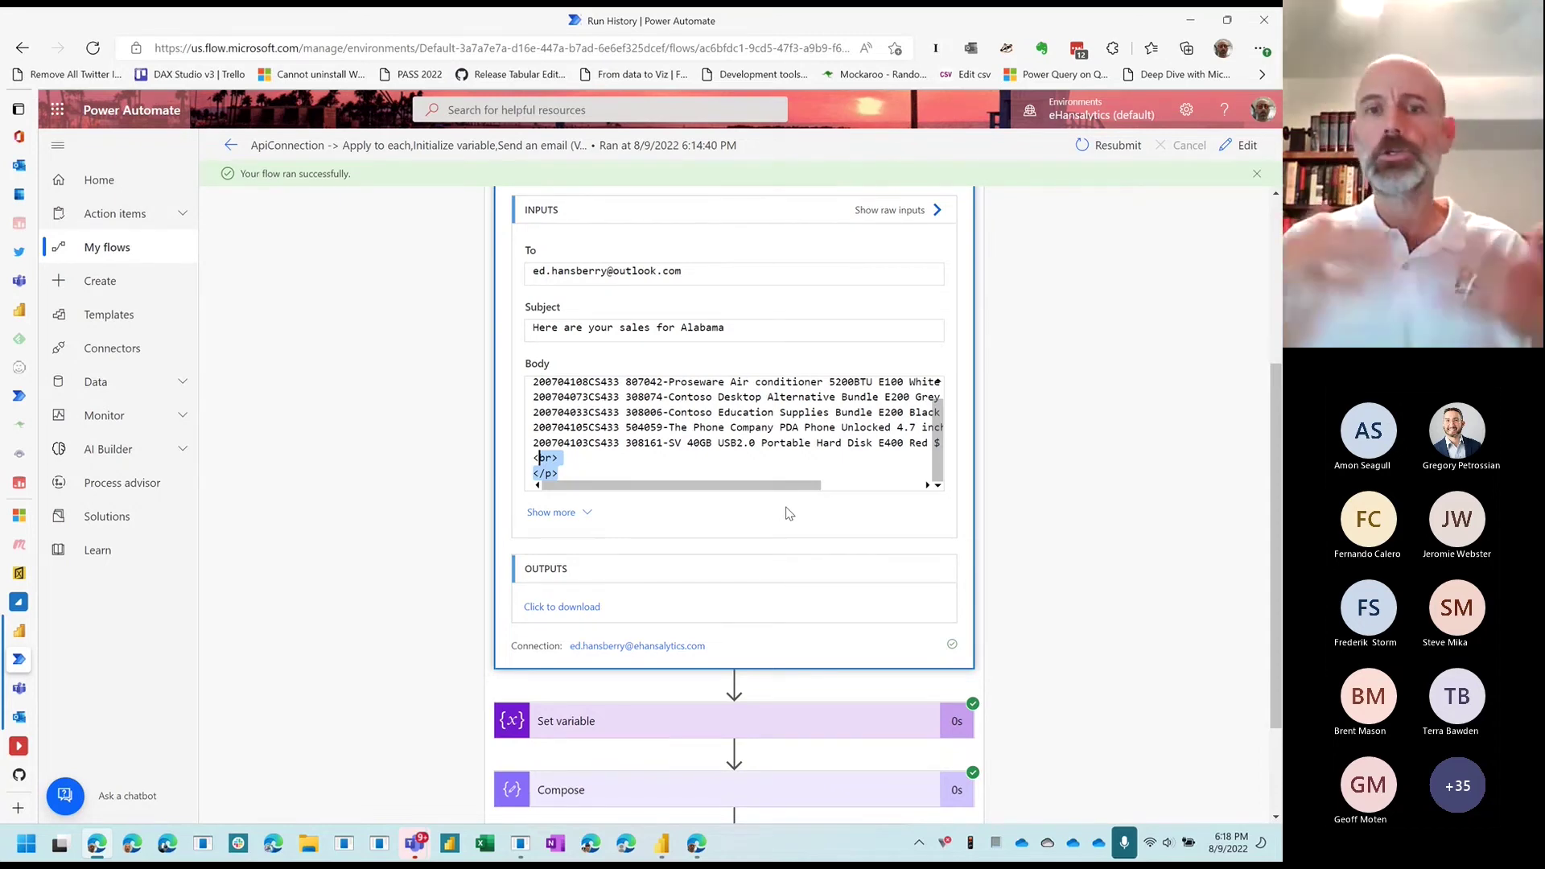
{"action": "left_click", "coordinate": [751, 462]}
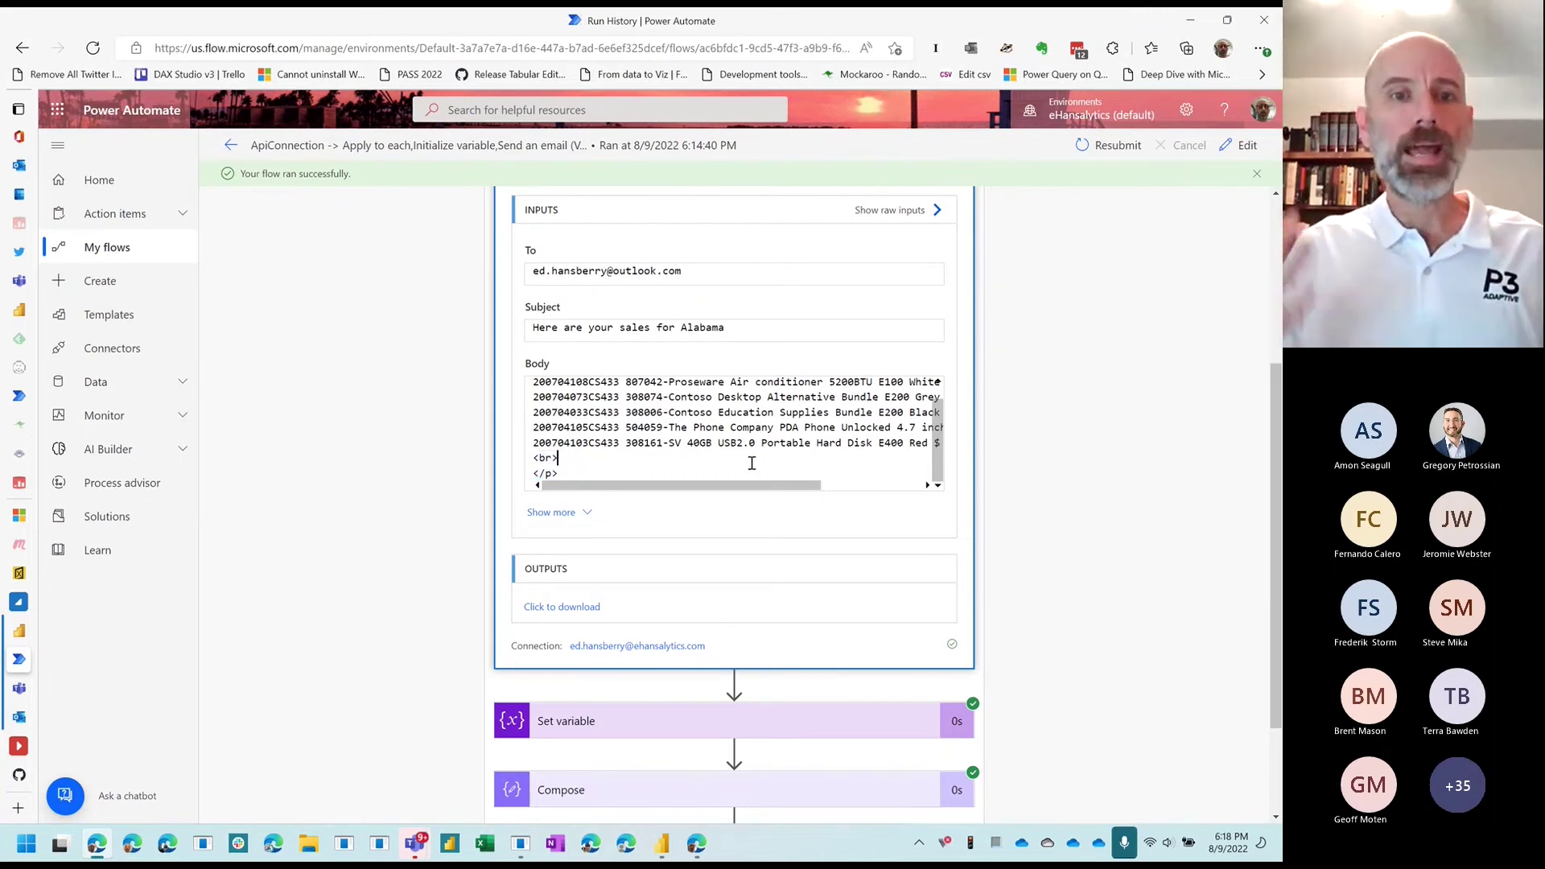
{"action": "scroll", "coordinate": [700, 545], "scroll_direction": "down", "scroll_amount": 1}
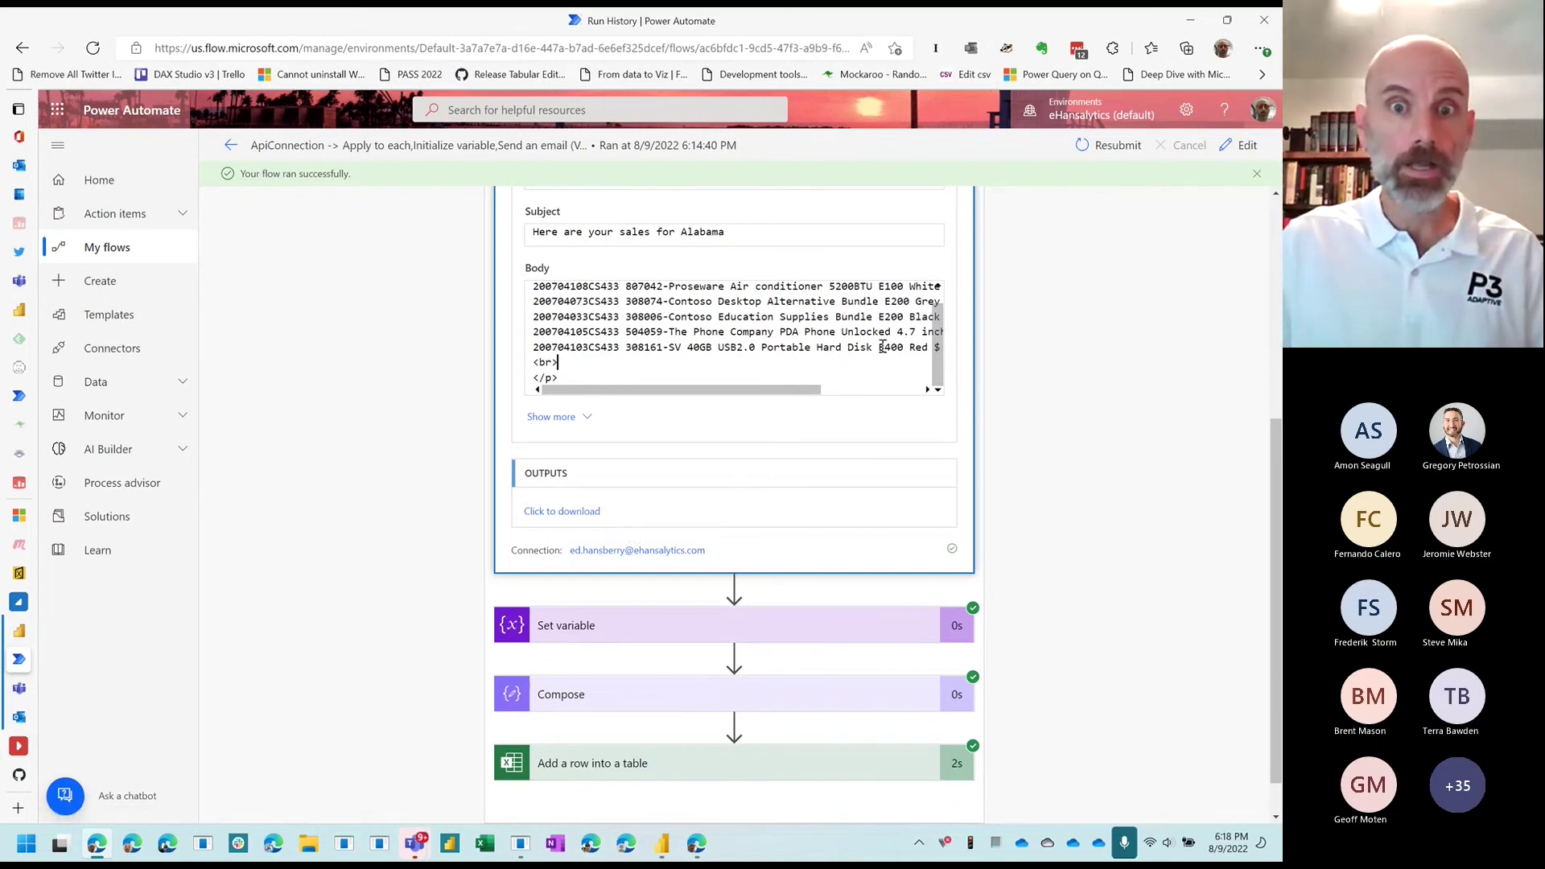
{"action": "left_click_drag", "start_coordinate": [889, 347], "coordinate": [947, 340]}
{"action": "left_click", "coordinate": [837, 316]}
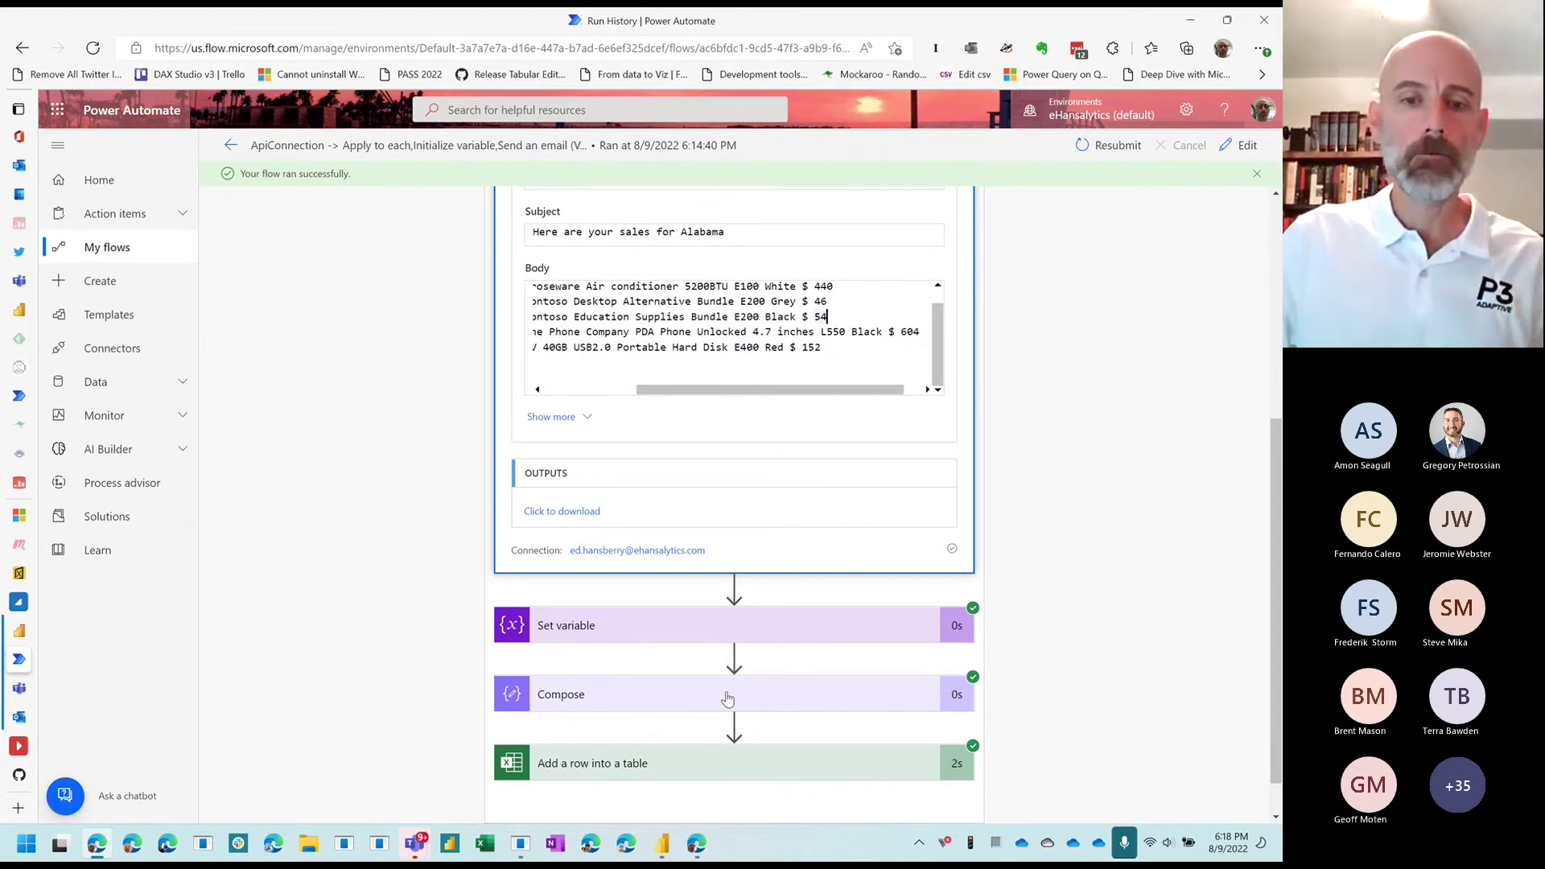
Step: In Power BI Desktop, open the Order Details measure from the Measure Table
{"action": "left_click", "coordinate": [661, 845]}
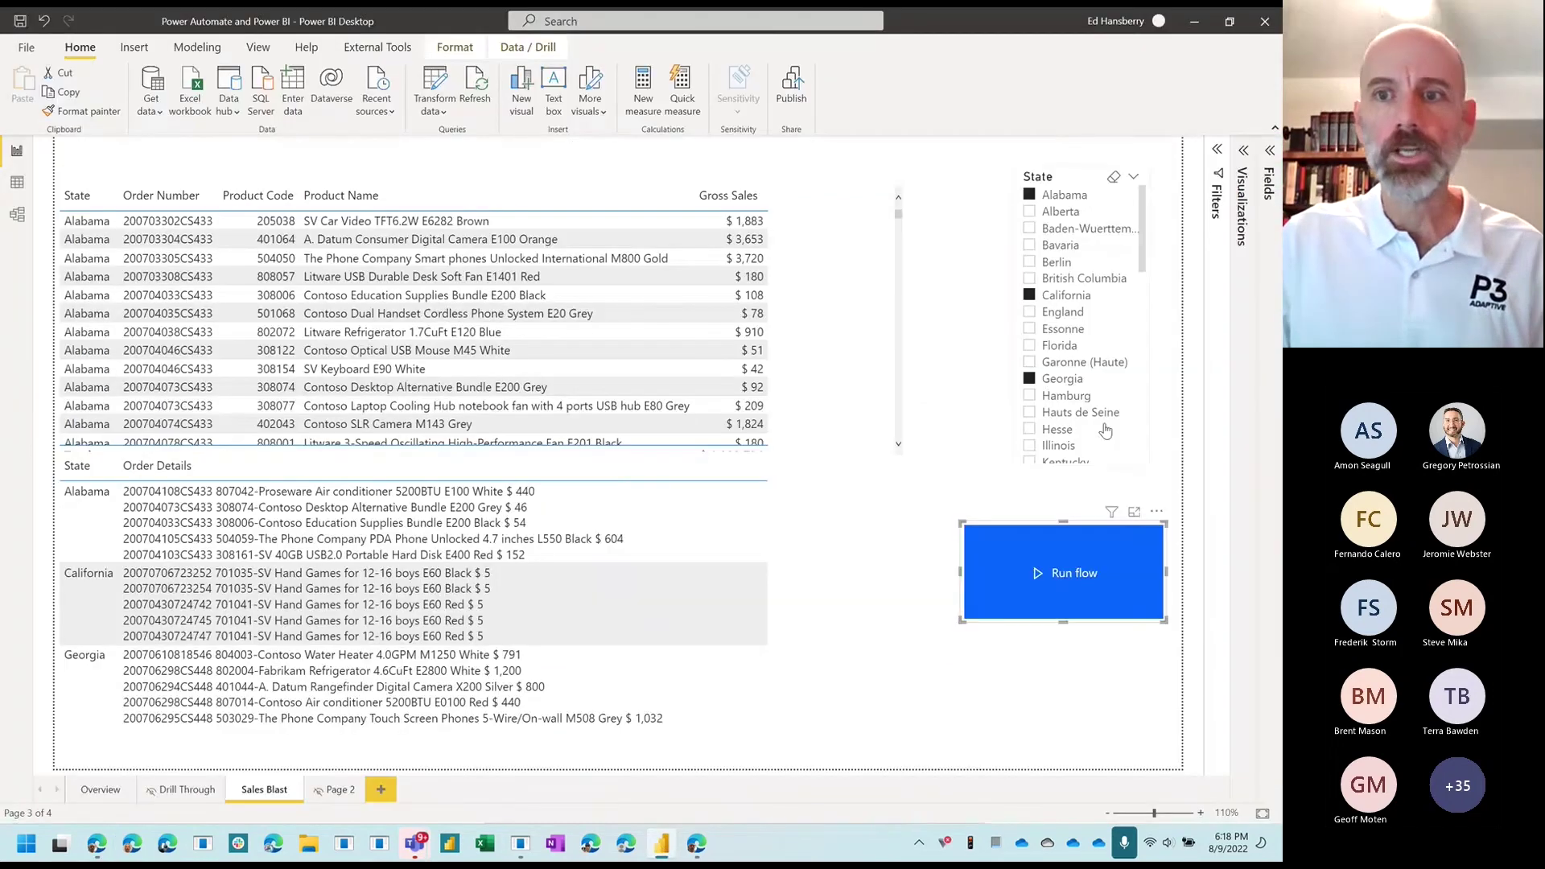
{"action": "left_click", "coordinate": [1271, 153]}
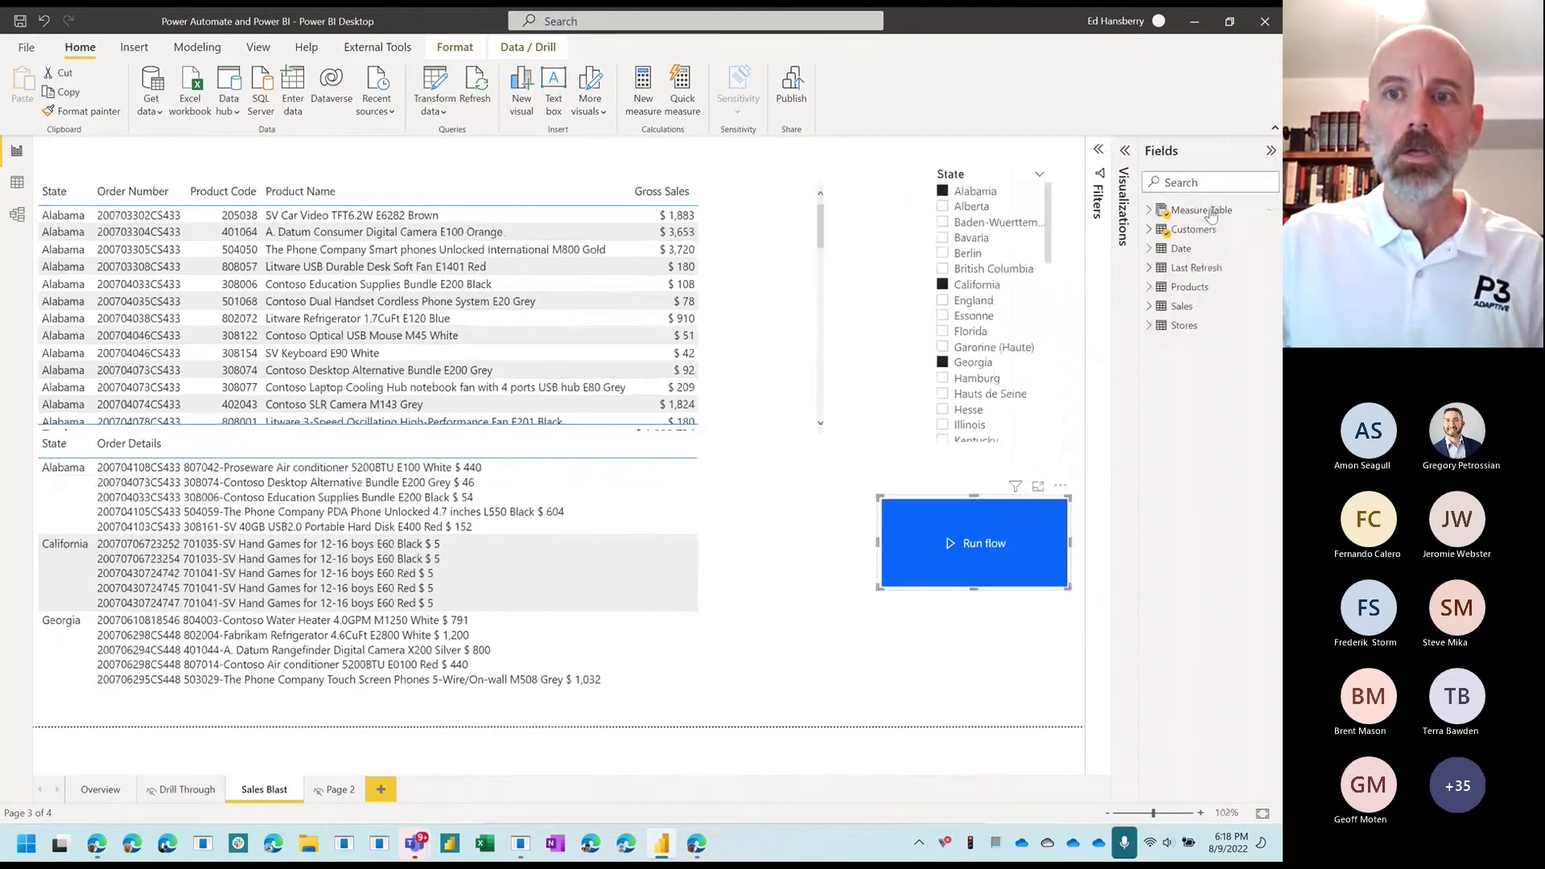
{"action": "left_click", "coordinate": [1150, 211]}
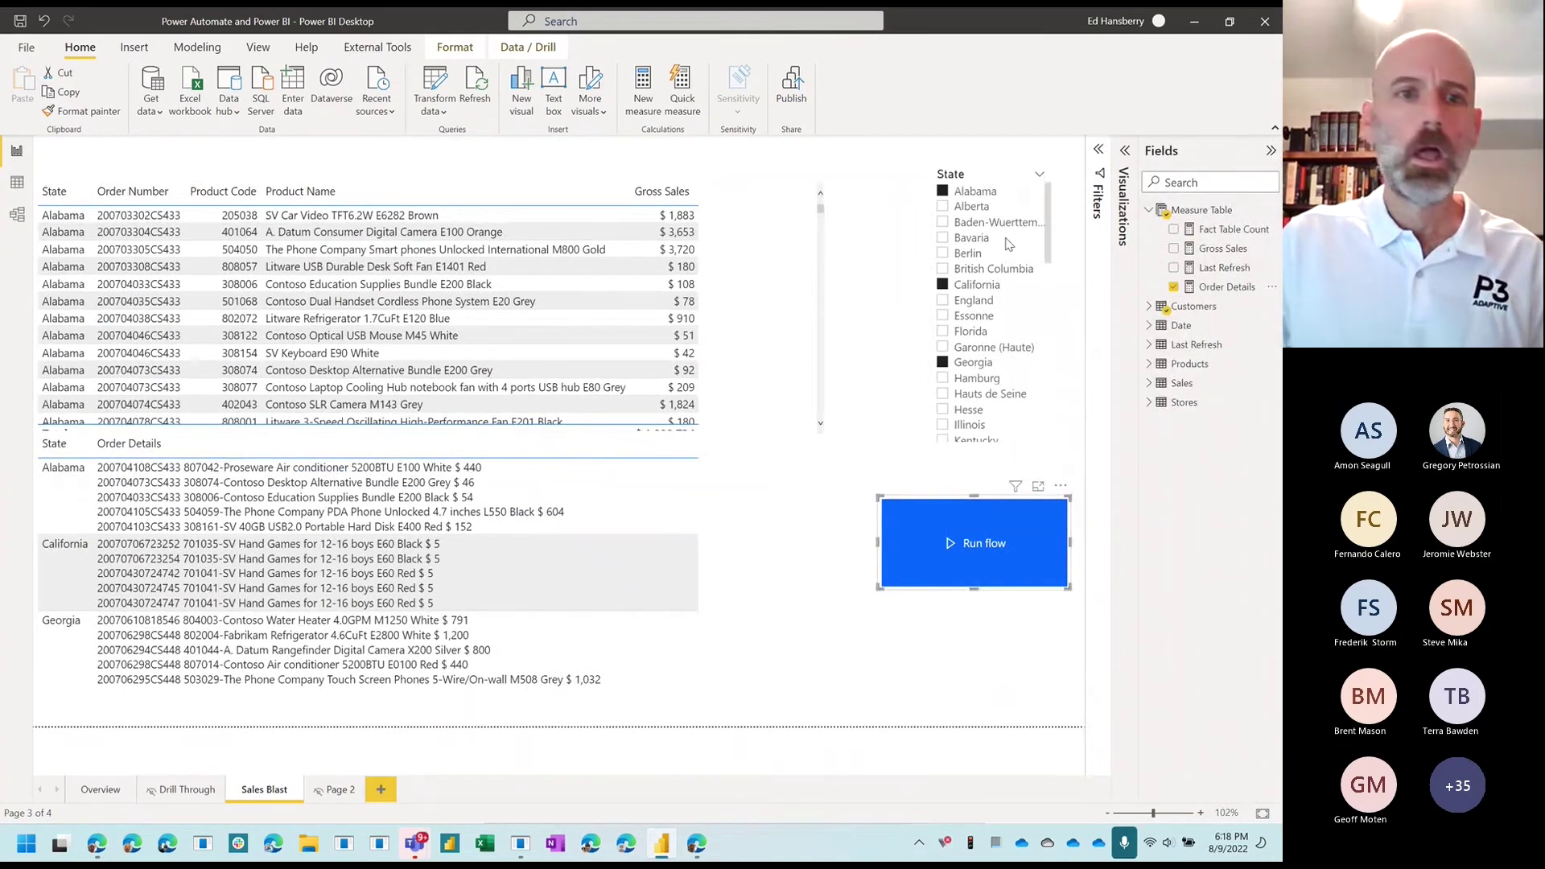
{"action": "left_click", "coordinate": [1223, 288]}
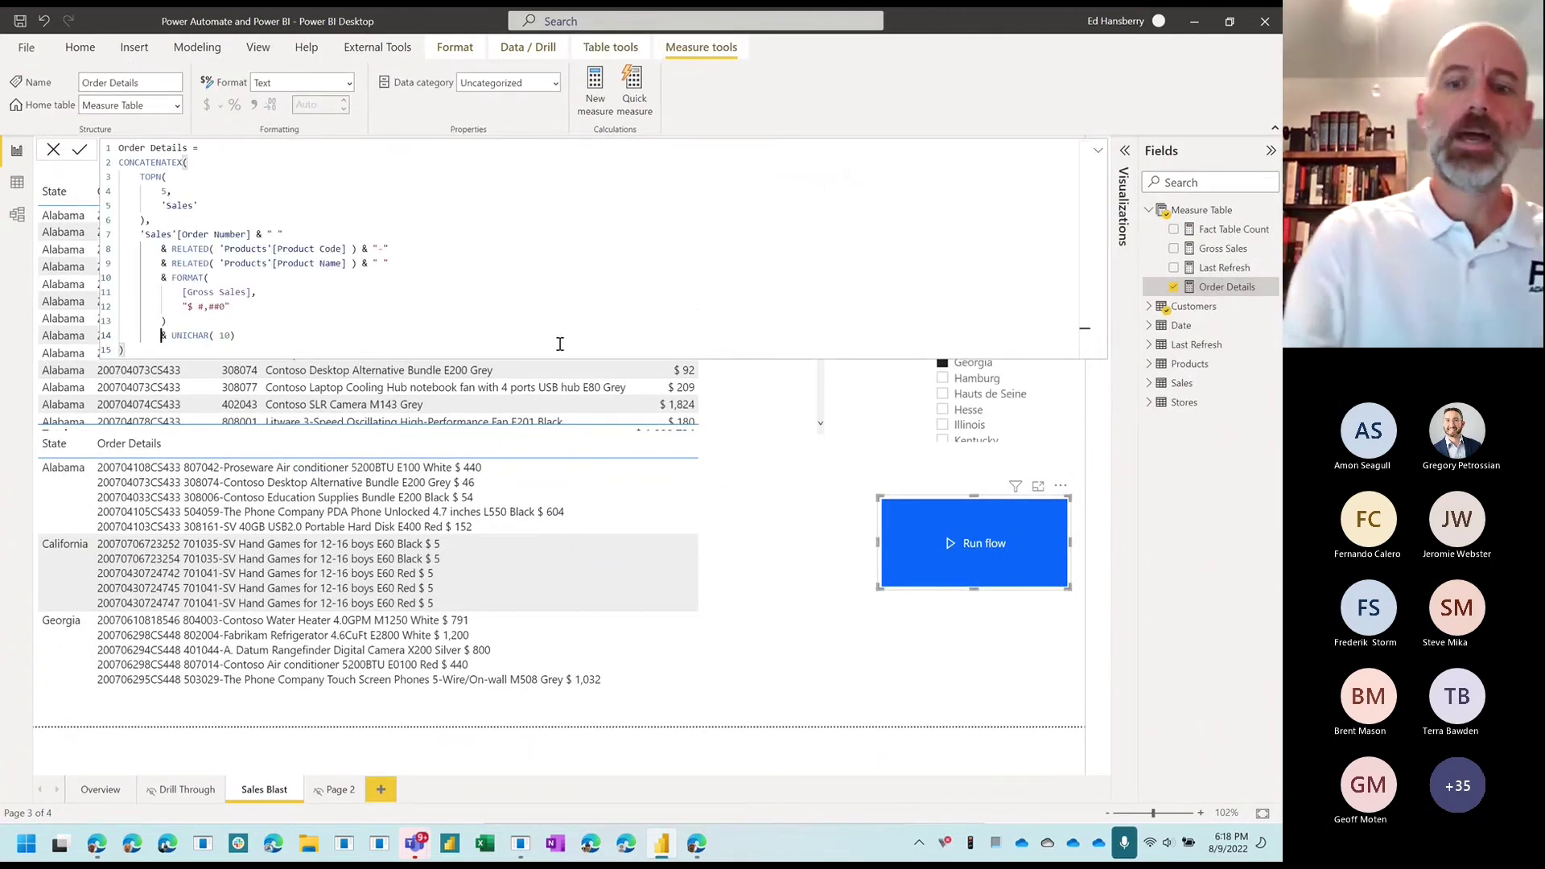
Step: Comment out the UNICHAR line, join order lines with & "</BR>" instead, and commit
{"action": "type", "text": "--"}
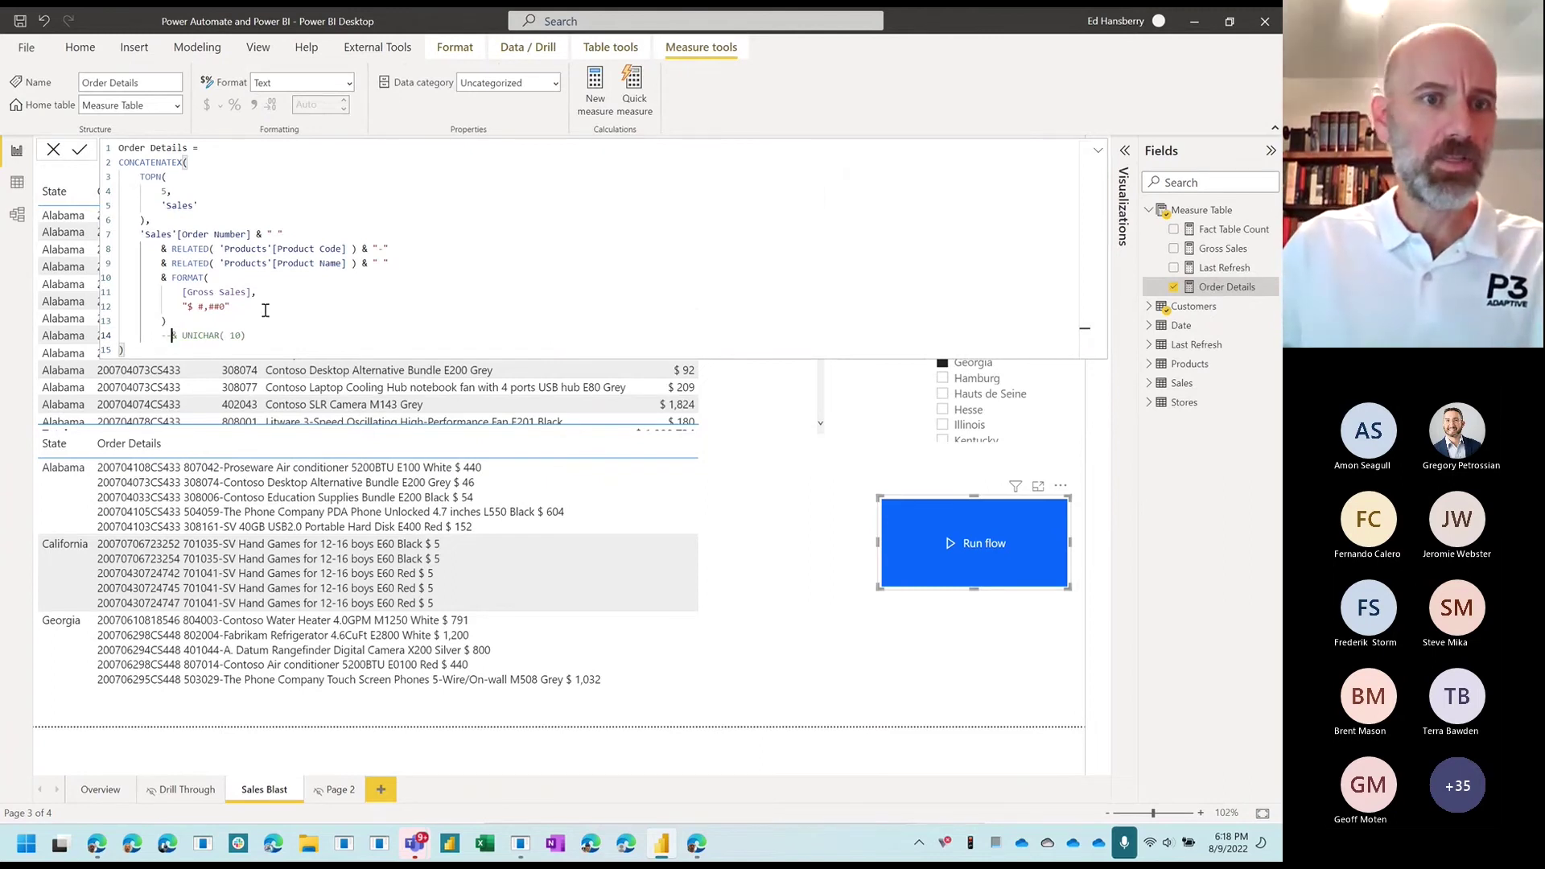
{"action": "left_click", "coordinate": [268, 333]}
{"action": "key", "text": "Return"}
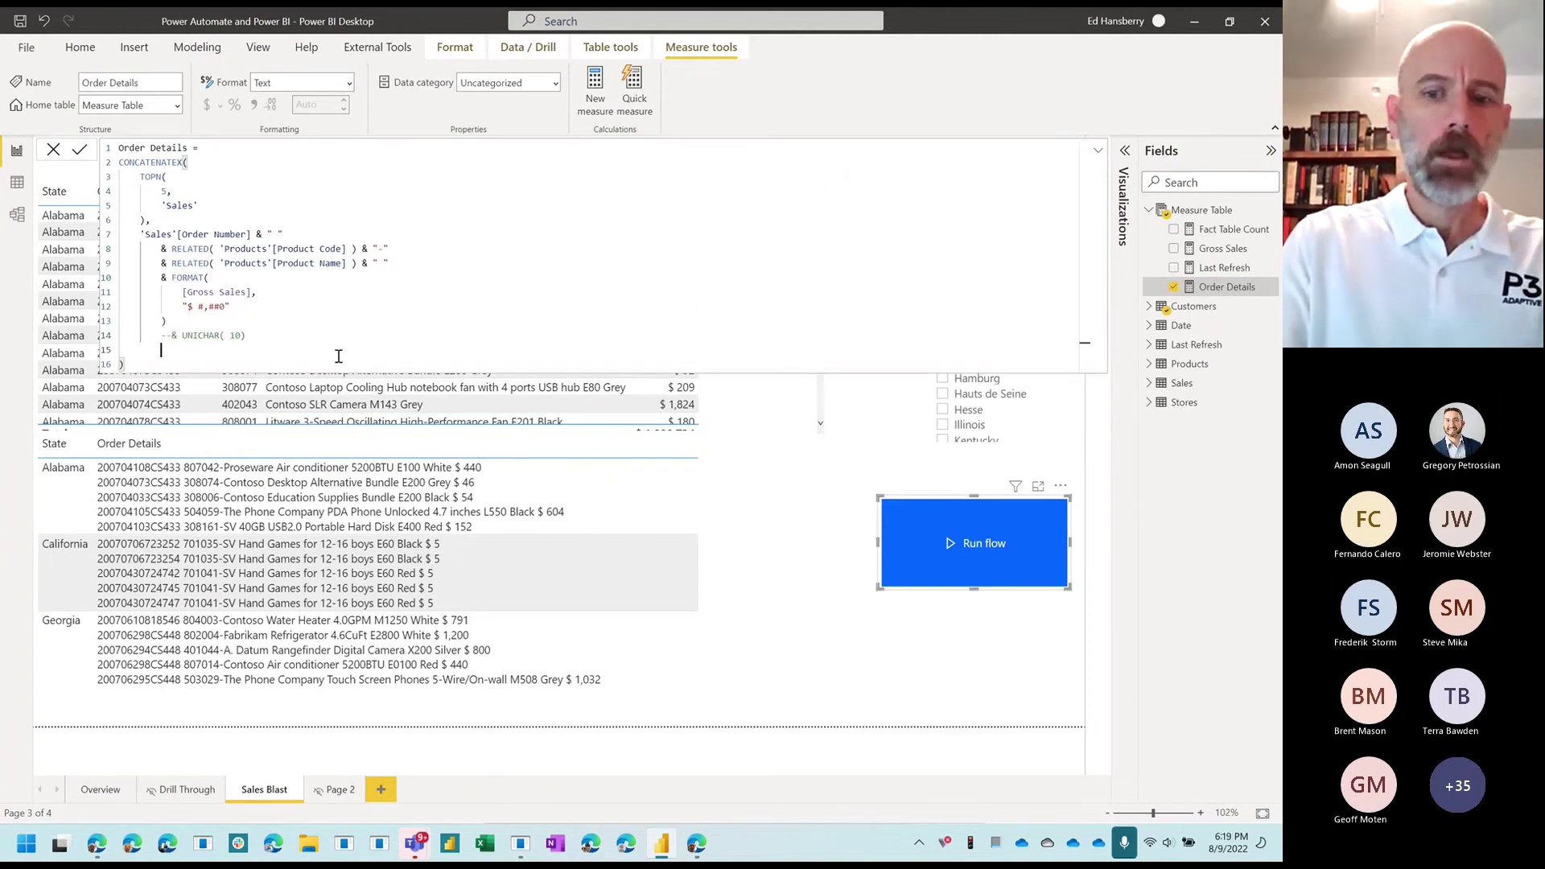
{"action": "type", "text": "--"}
{"action": "key", "text": "BackSpace"}
{"action": "key", "text": "BackSpace"}
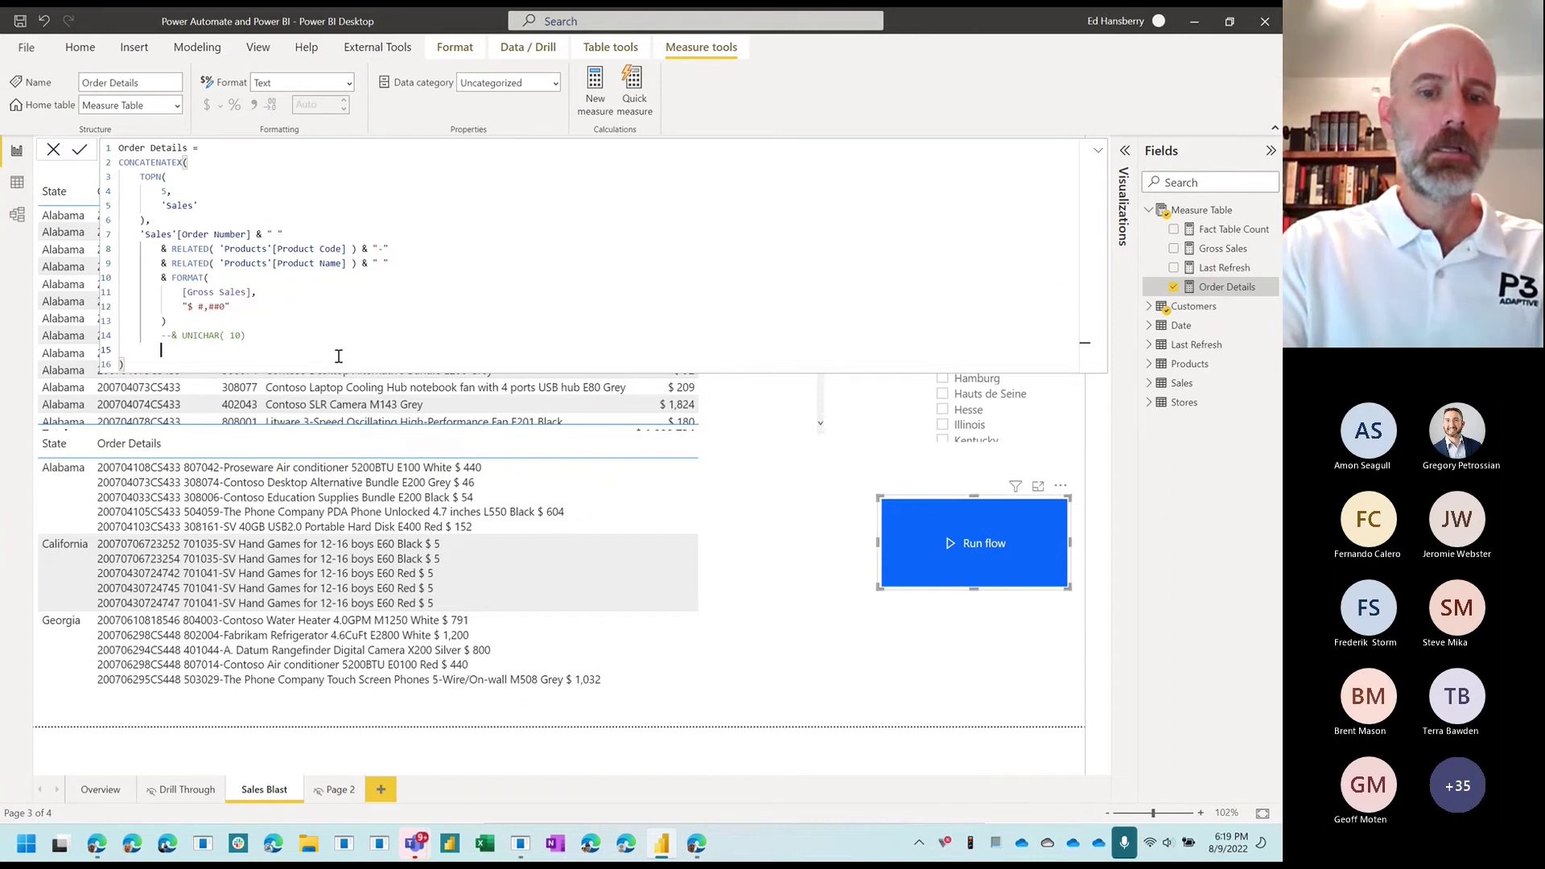
{"action": "type", "text": "& \""}
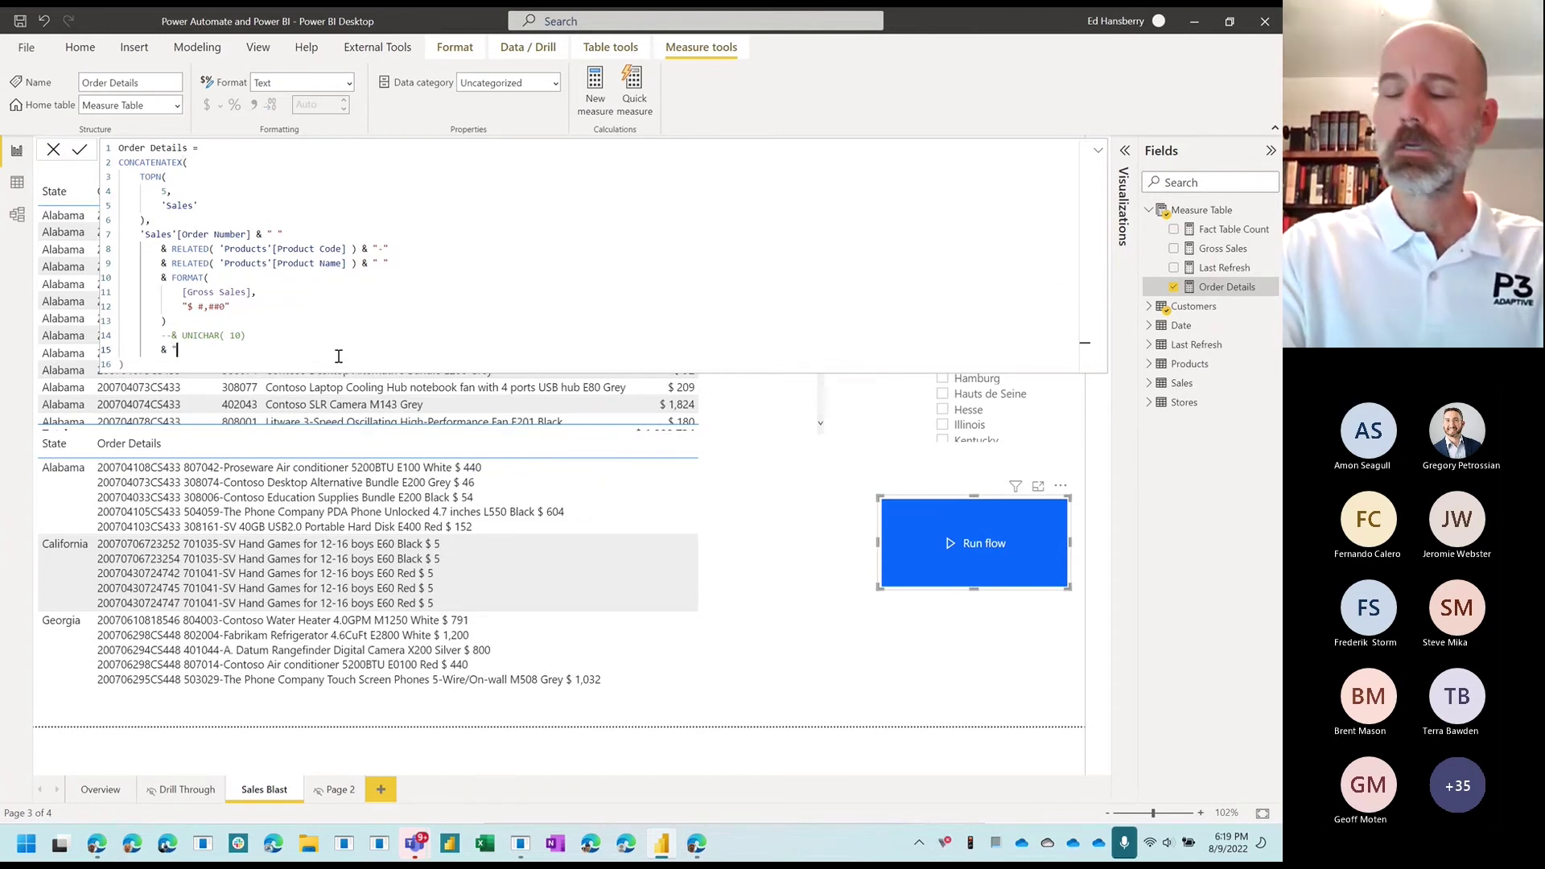
{"action": "type", "text": "</BR>"}
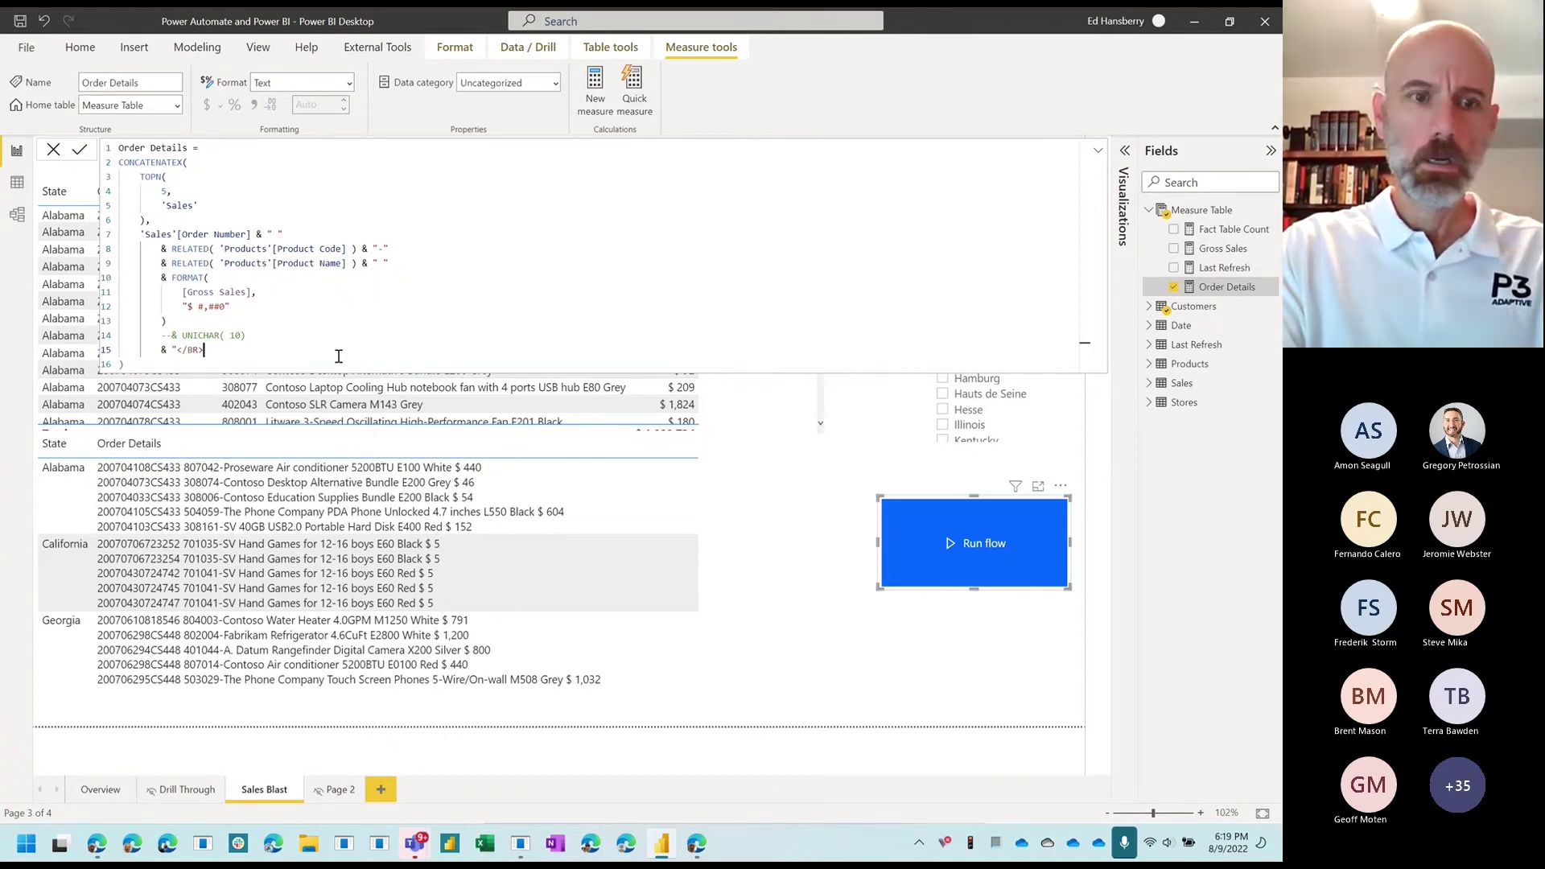
{"action": "type", "text": "\""}
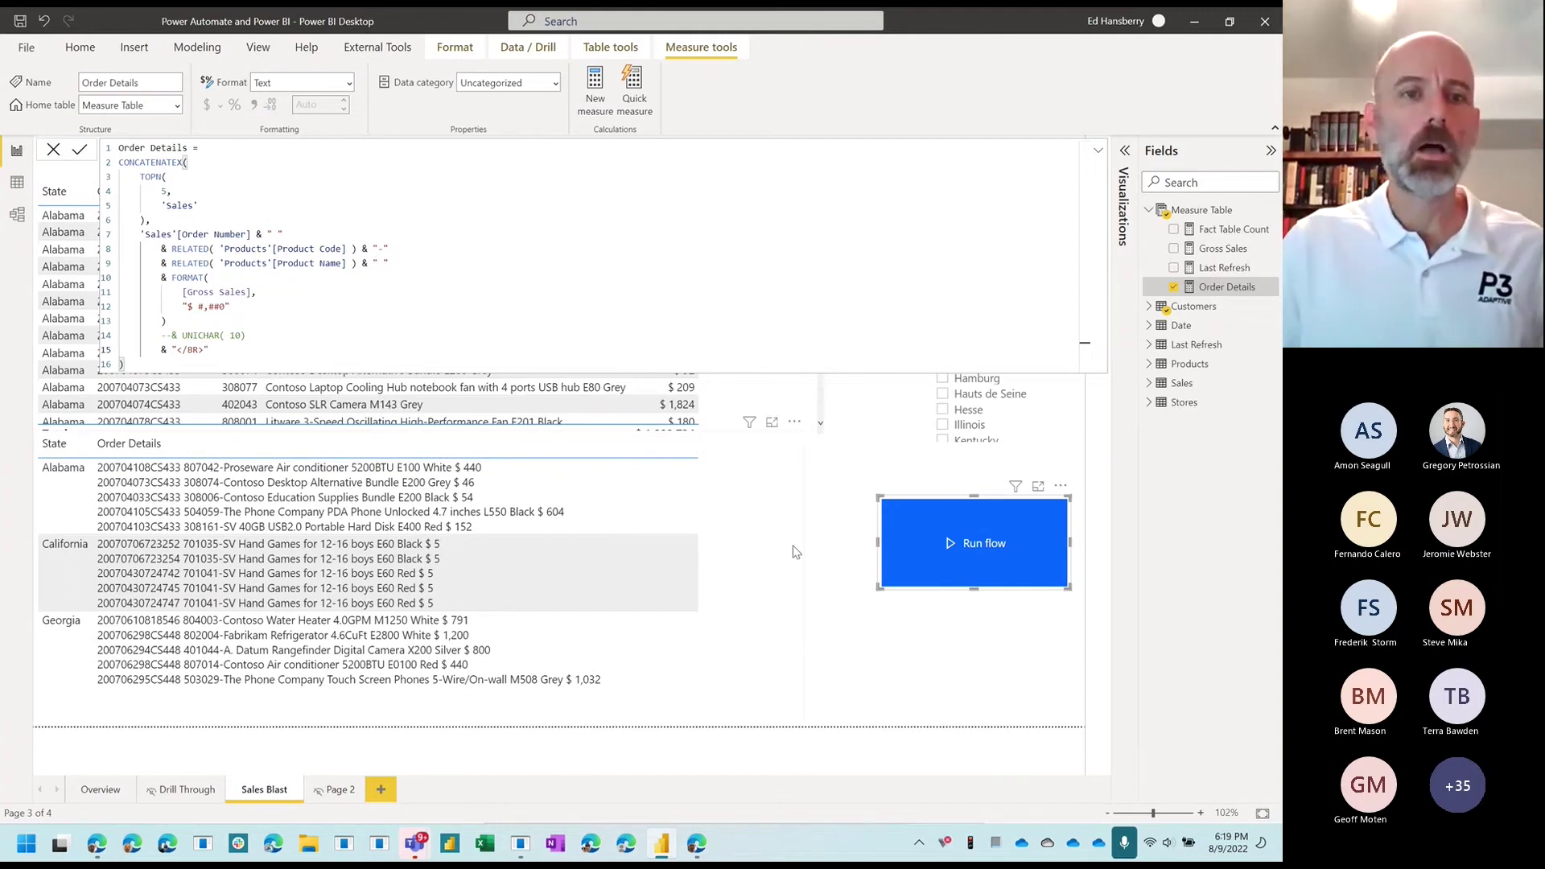
{"action": "left_click", "coordinate": [78, 154]}
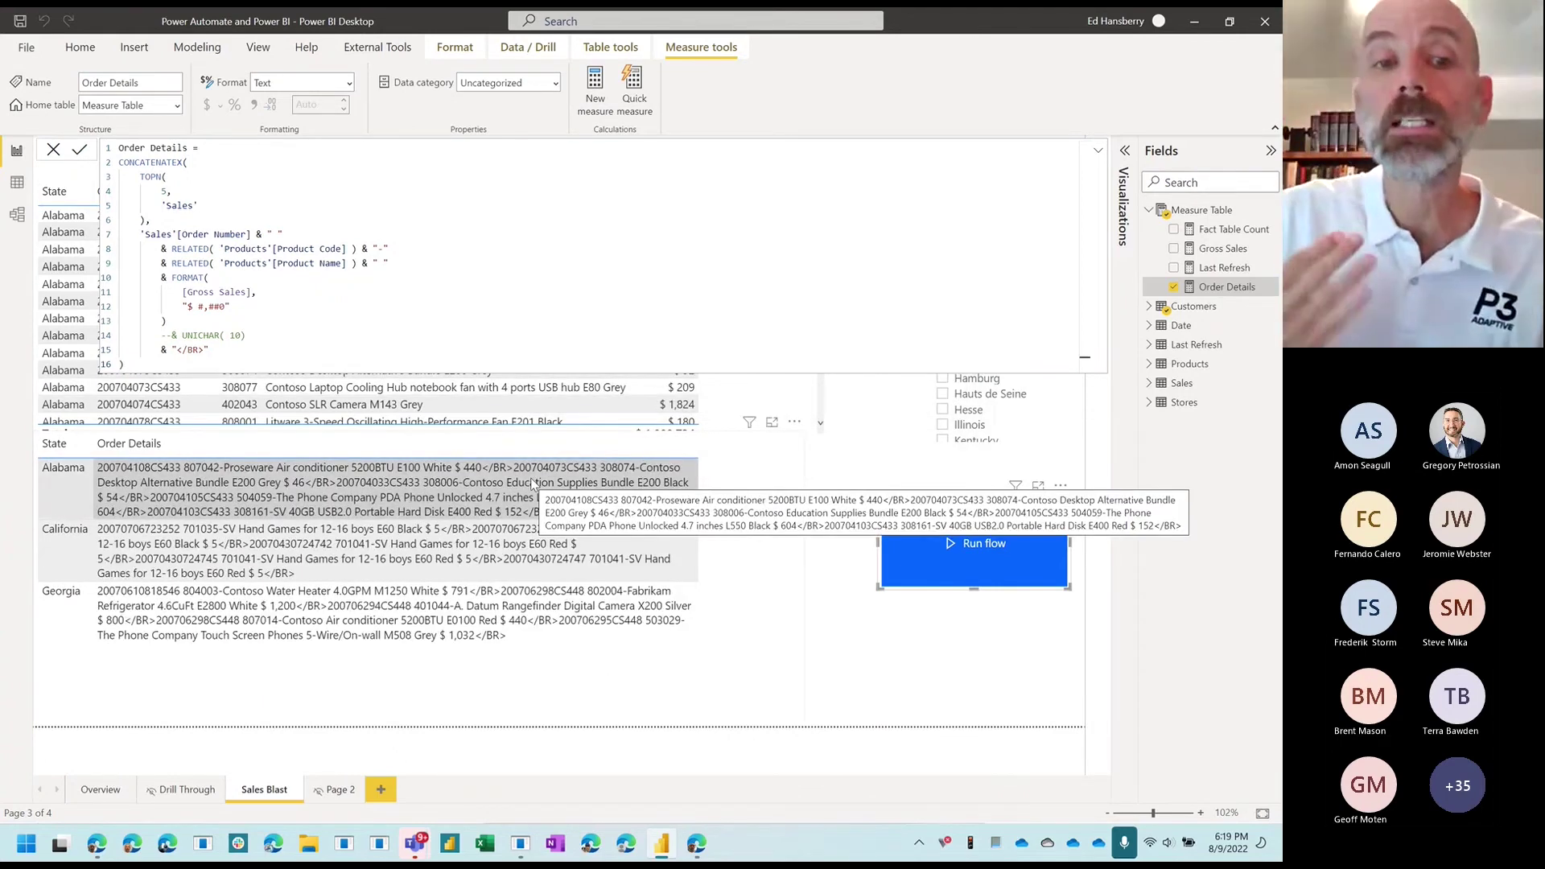
{"action": "left_click", "coordinate": [743, 468]}
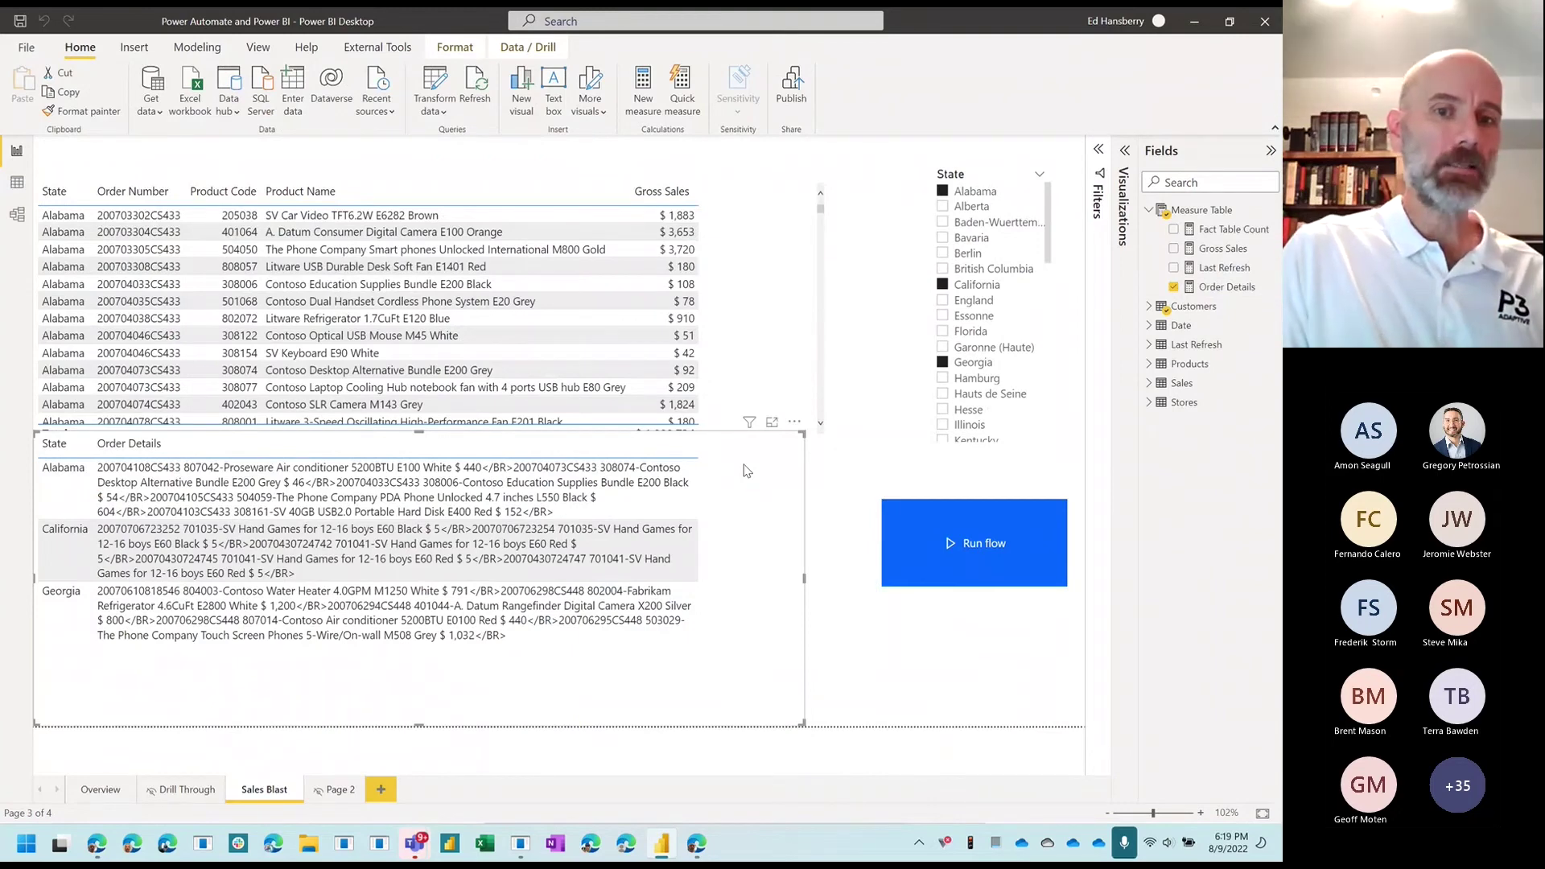
Step: Change the State slicer from Alabama, California and Georgia to Berlin, Illinois and Kentucky
{"action": "left_click", "coordinate": [1125, 153]}
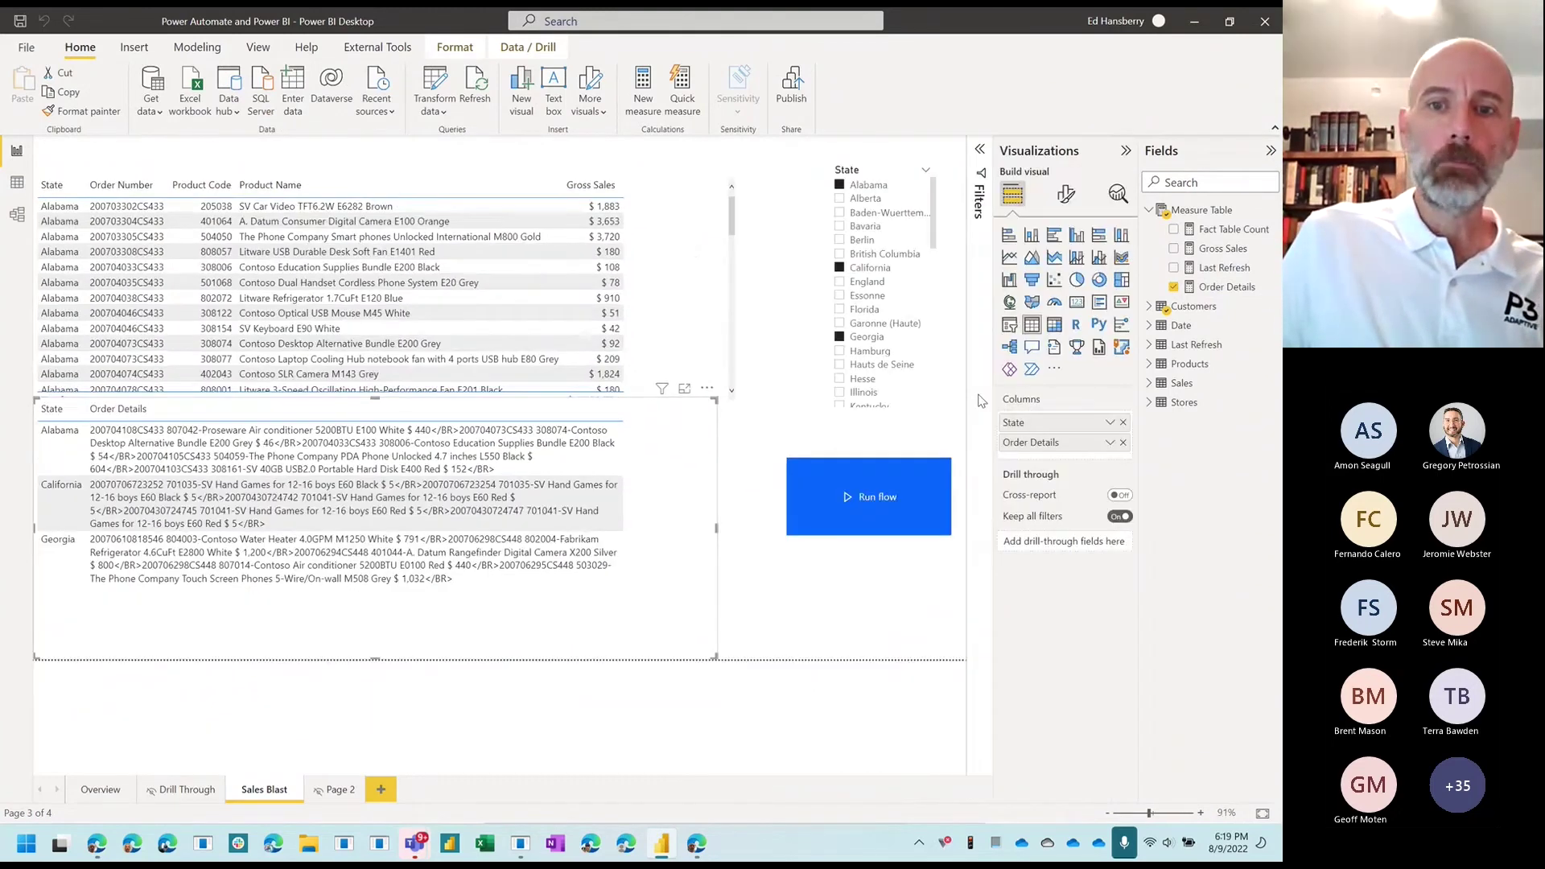
{"action": "left_click", "coordinate": [910, 476]}
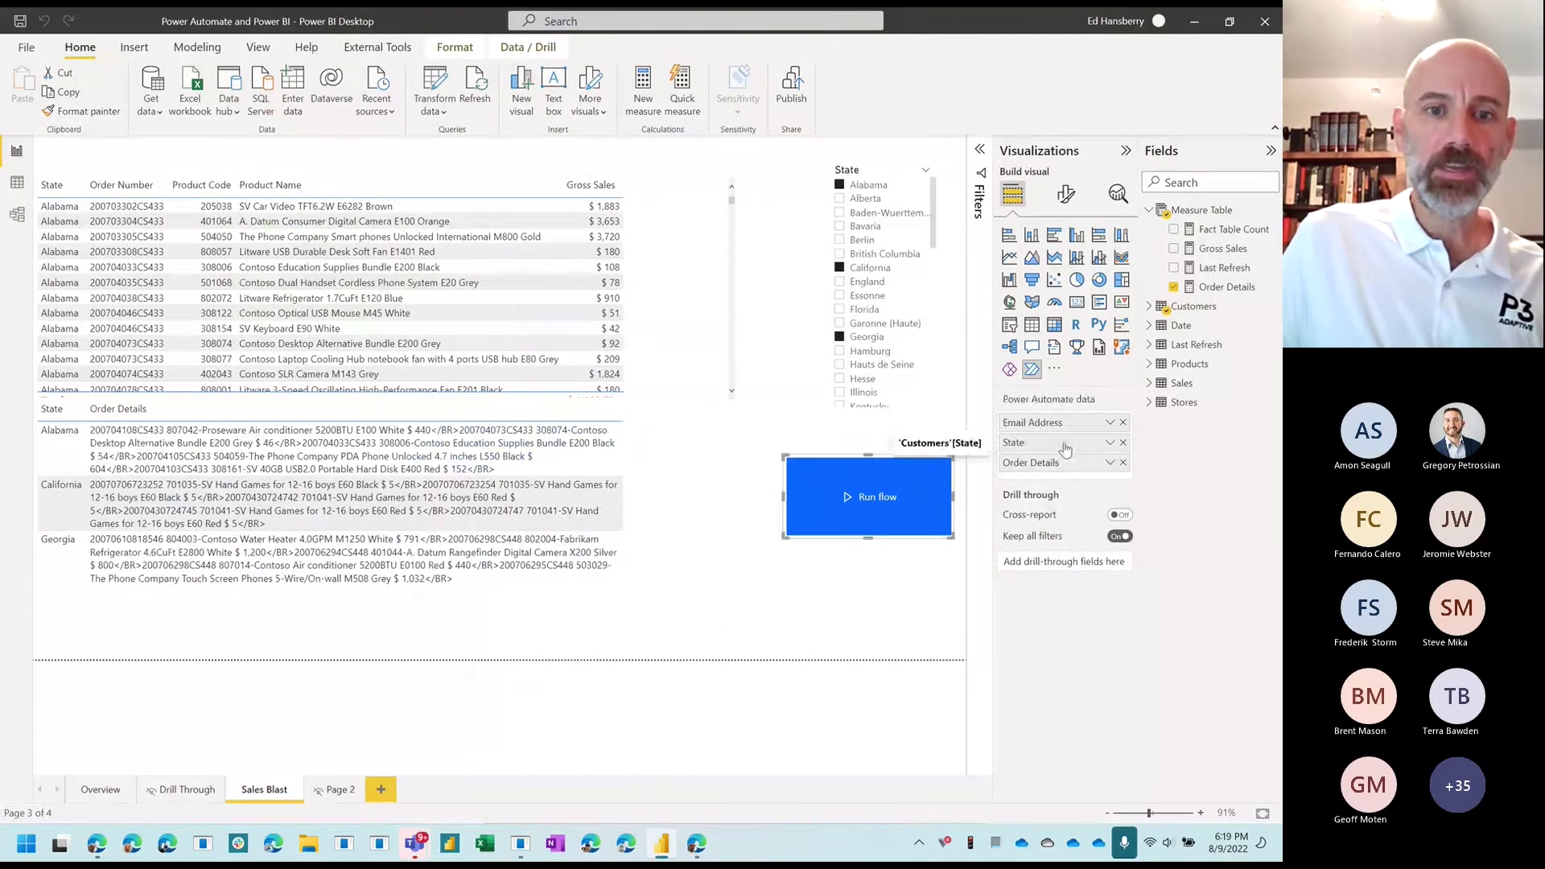
{"action": "left_click", "coordinate": [451, 467]}
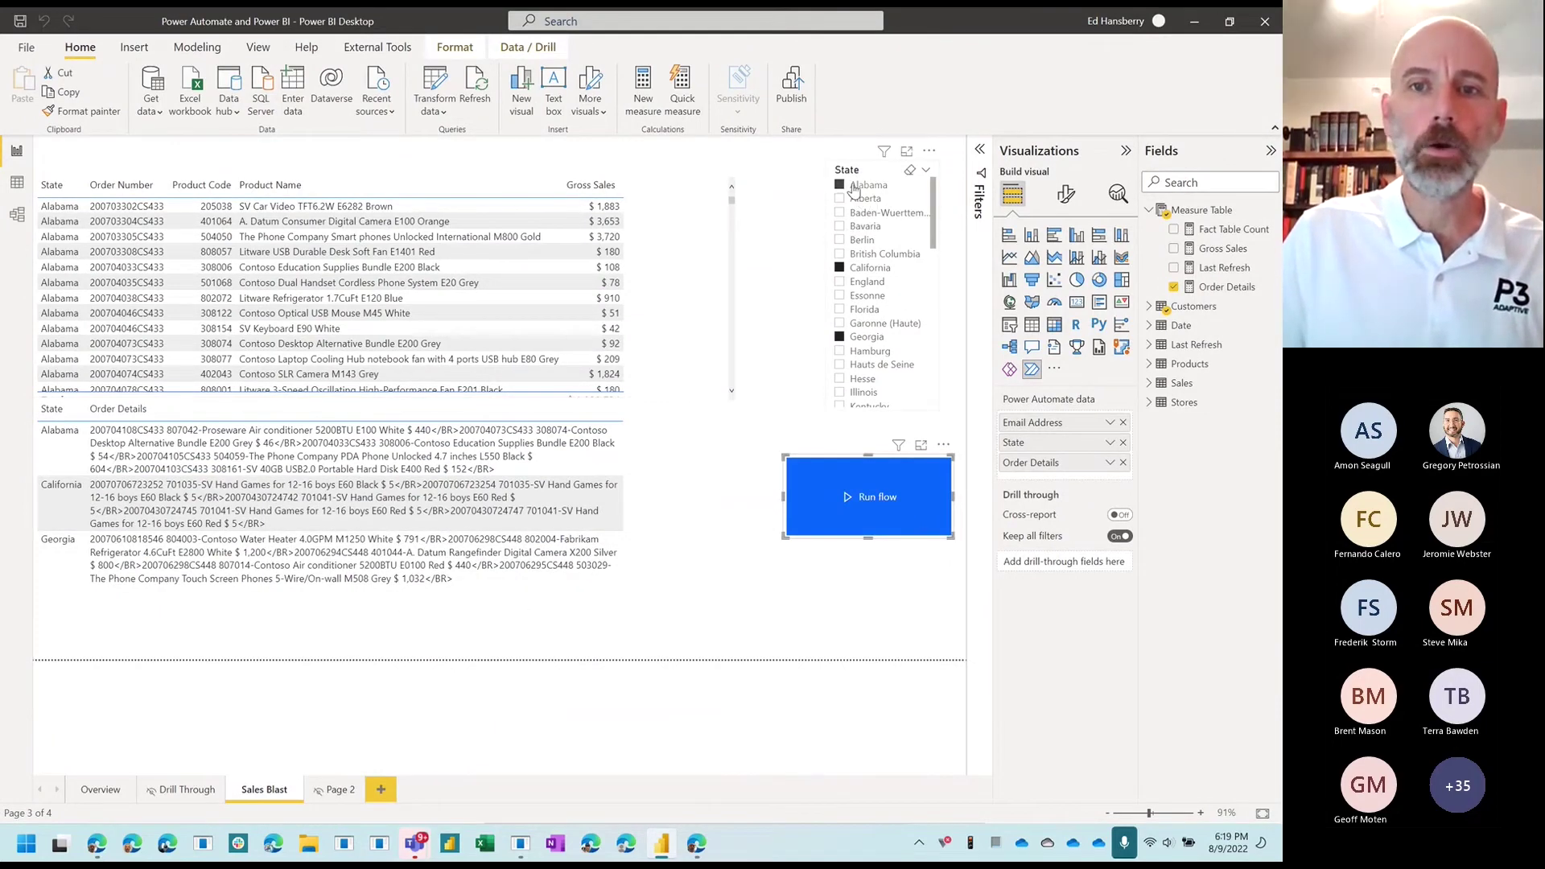
{"action": "left_click", "coordinate": [912, 173]}
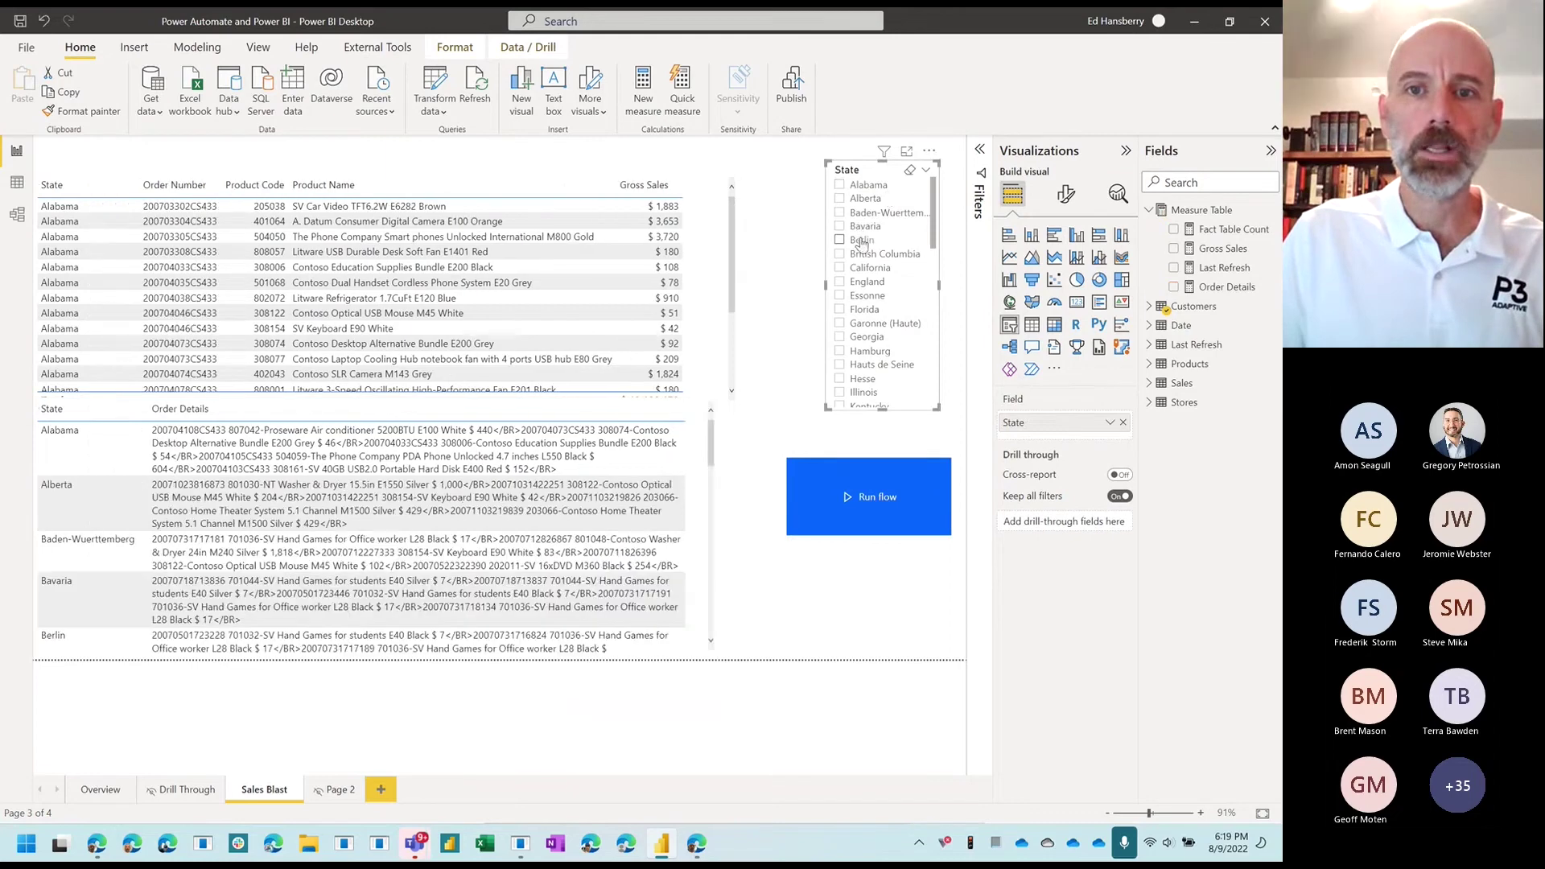
{"action": "left_click", "coordinate": [858, 240]}
{"action": "scroll", "coordinate": [865, 313], "scroll_direction": "down", "scroll_amount": 3}
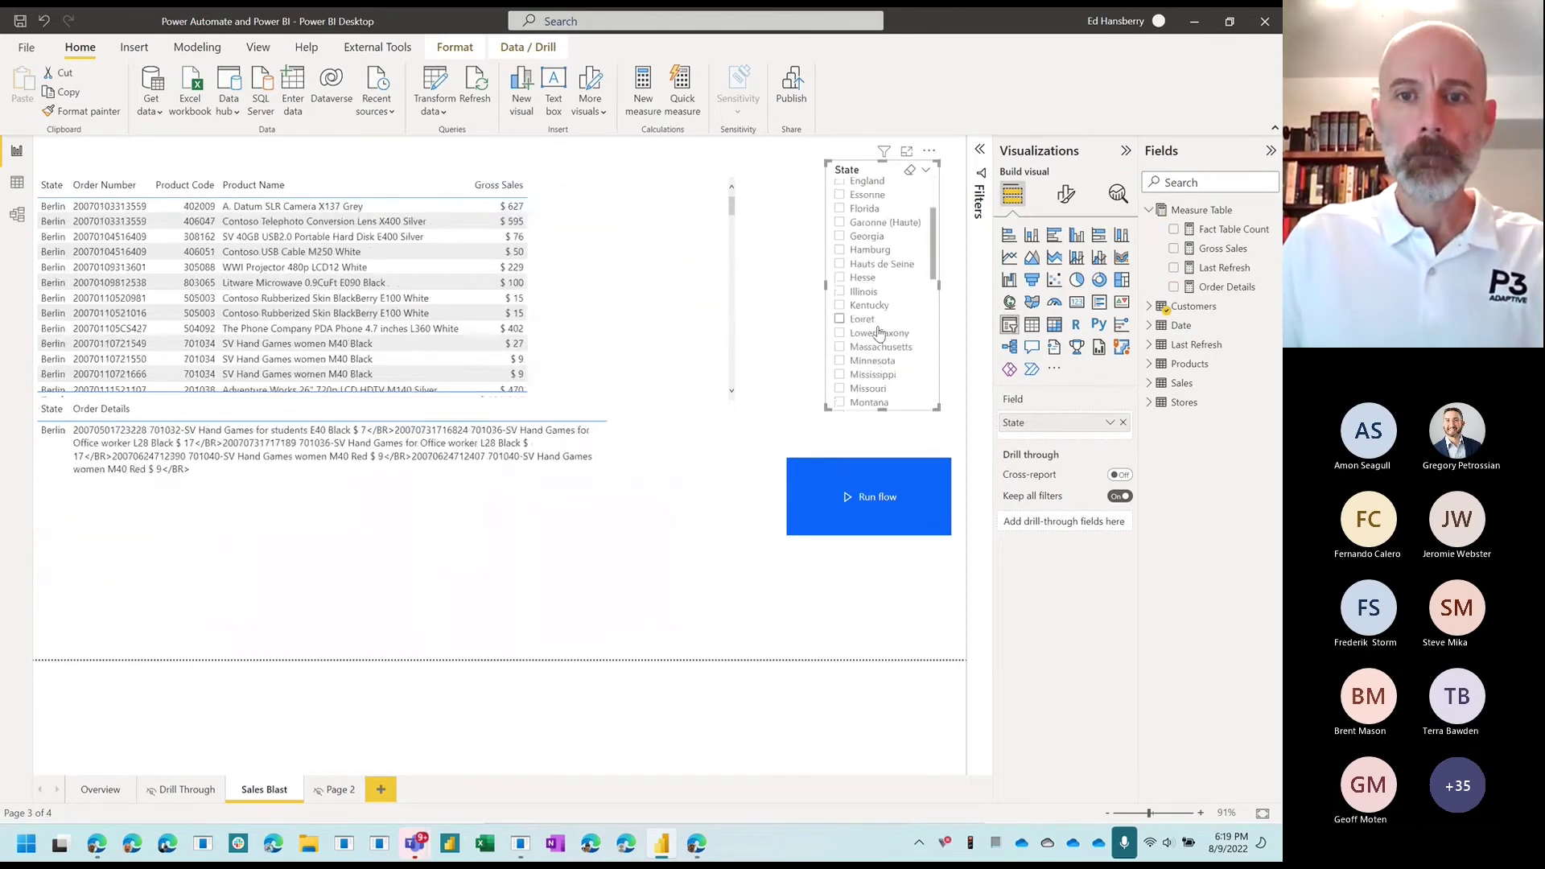
{"action": "left_click", "coordinate": [861, 290]}
{"action": "left_click", "coordinate": [866, 303]}
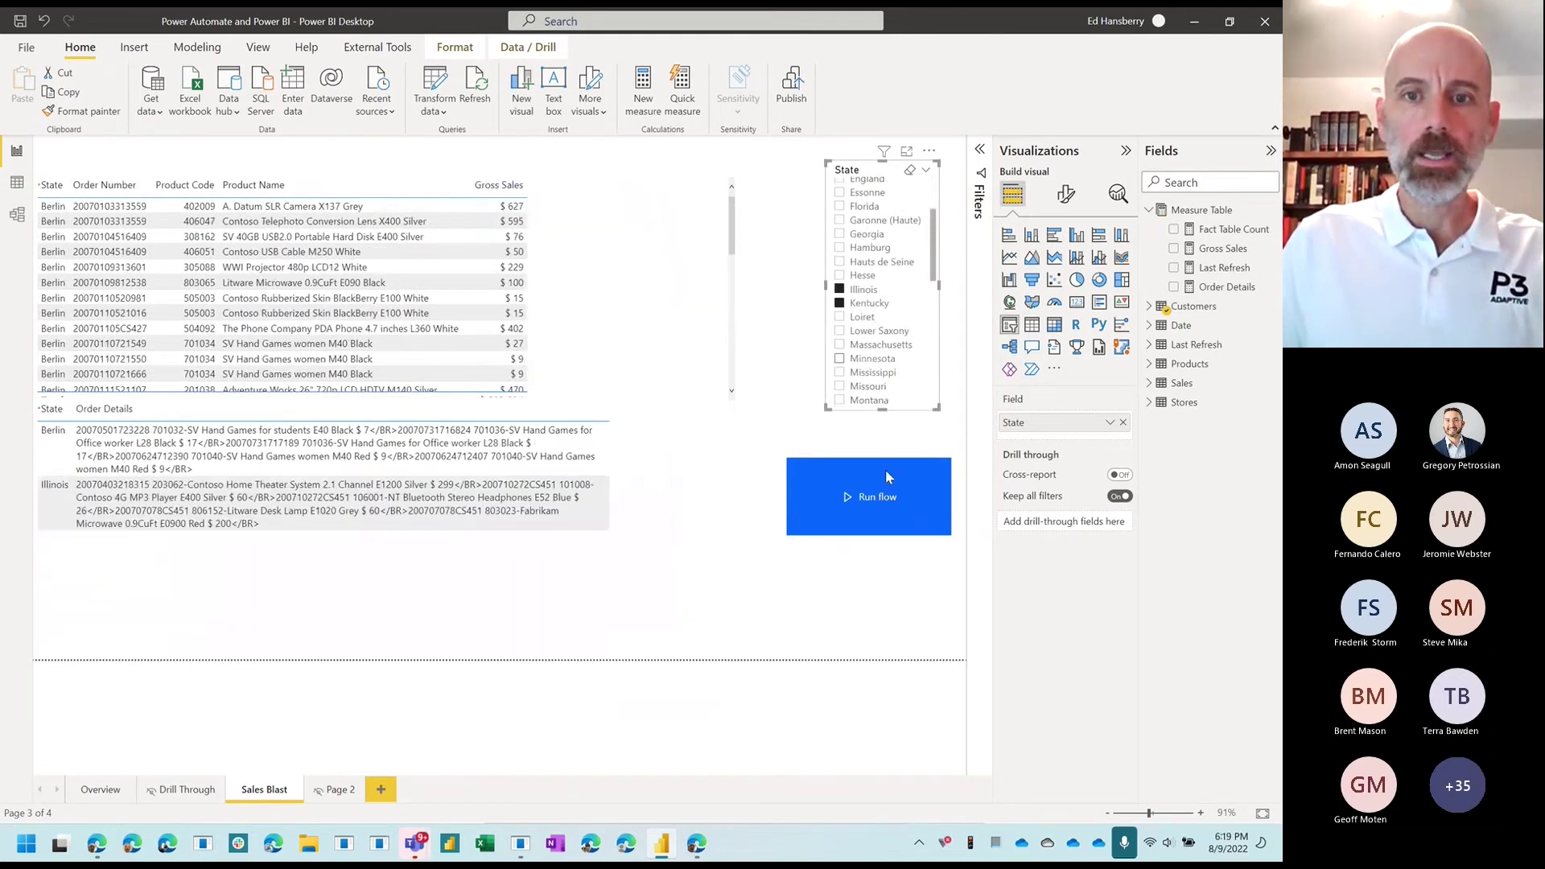
Step: Run the flow from the trigger visual for the filtered states, then go to Outlook
{"action": "left_click", "coordinate": [873, 498]}
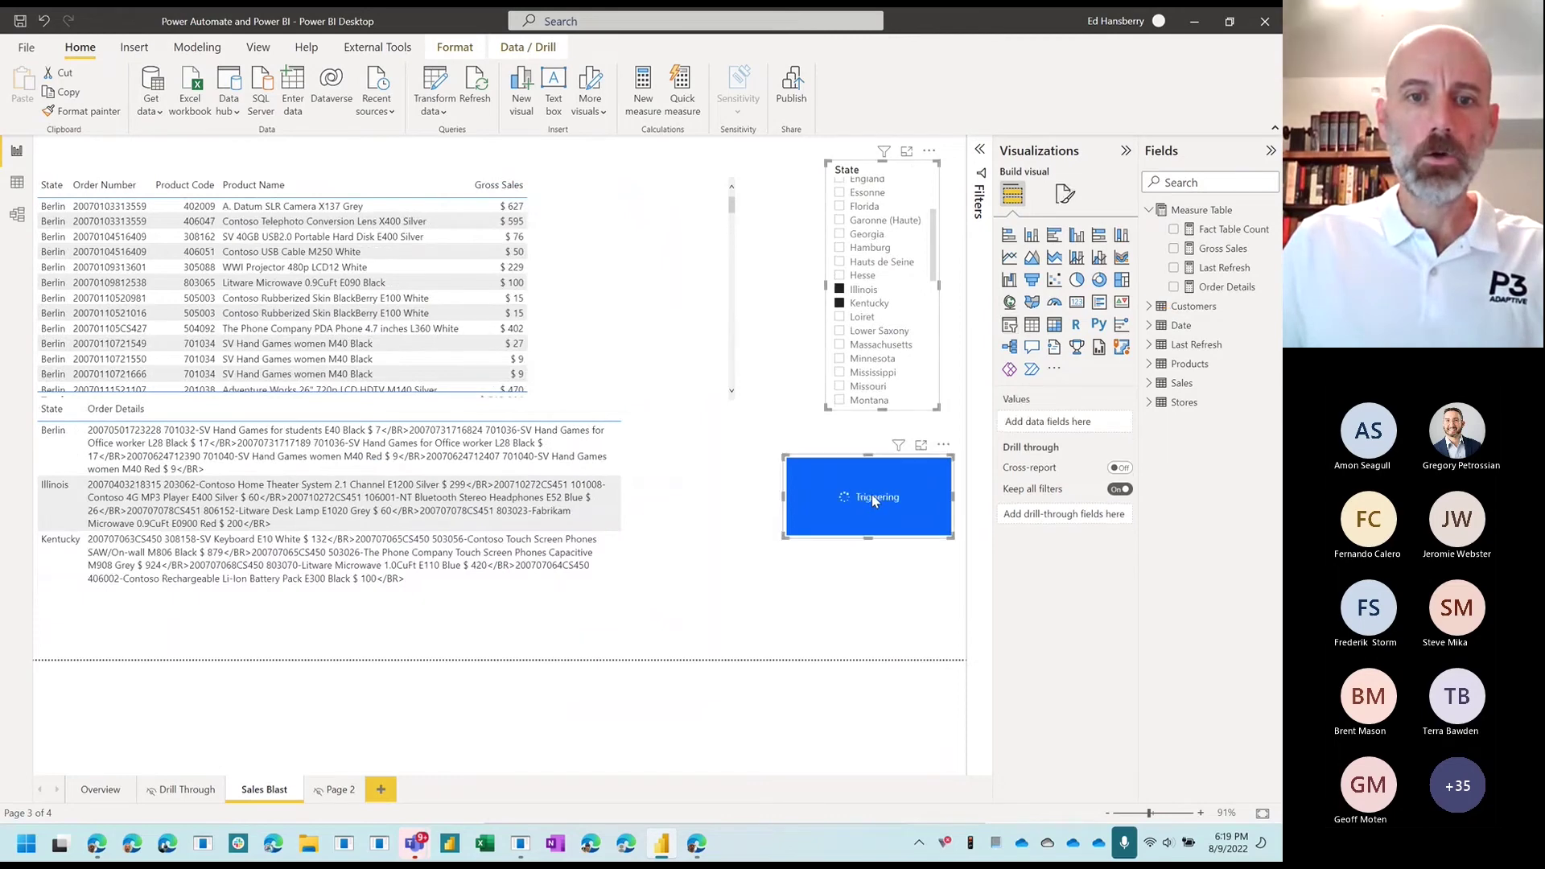
{"action": "left_click", "coordinate": [819, 528], "text": "ctrl"}
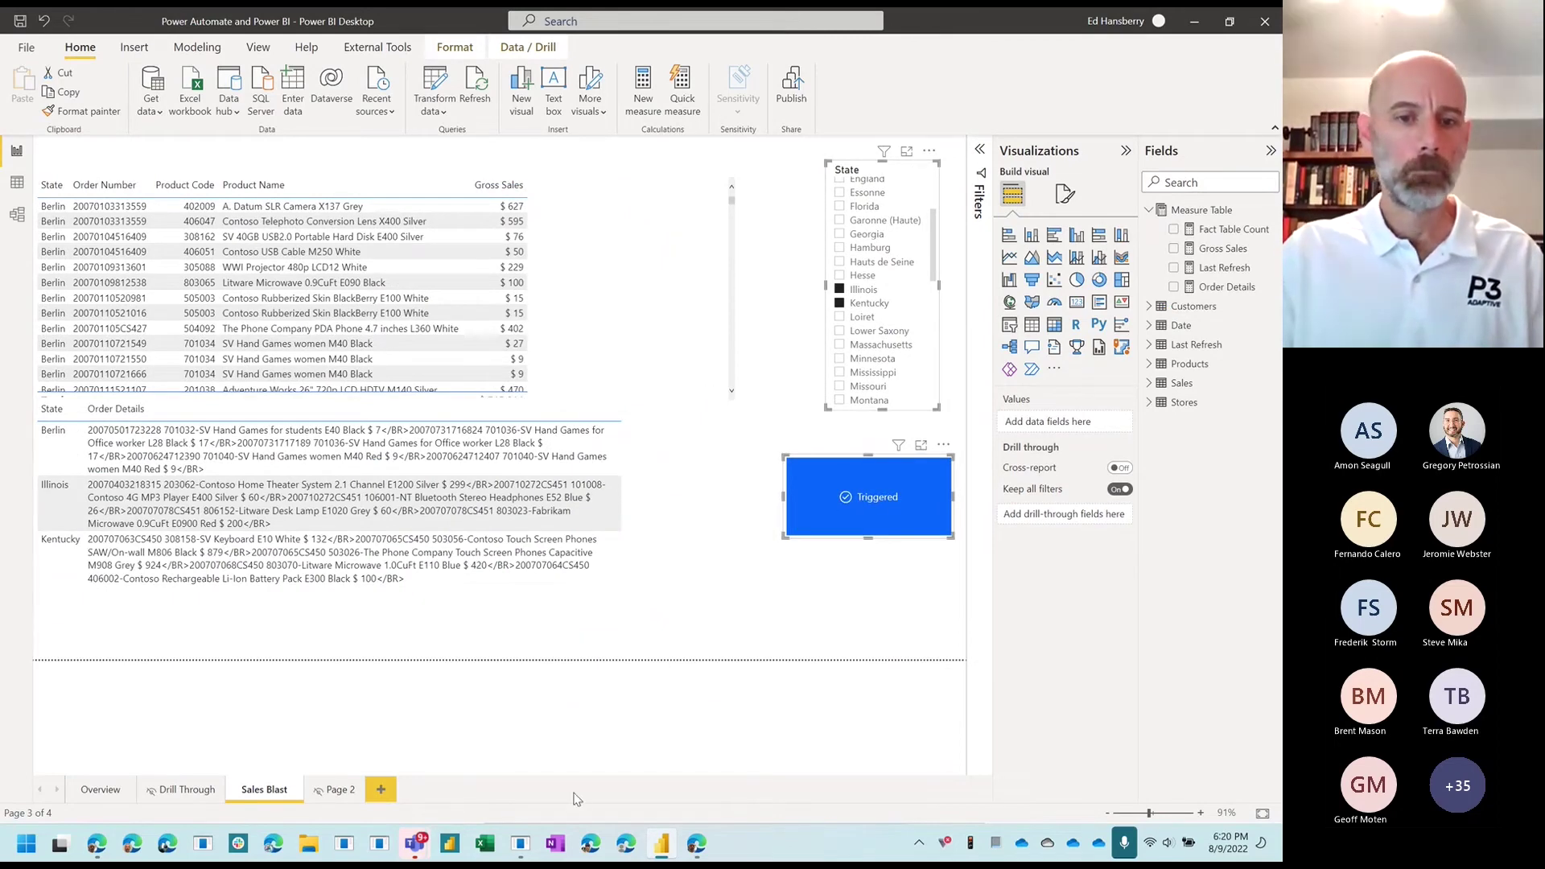
{"action": "left_click", "coordinate": [698, 842]}
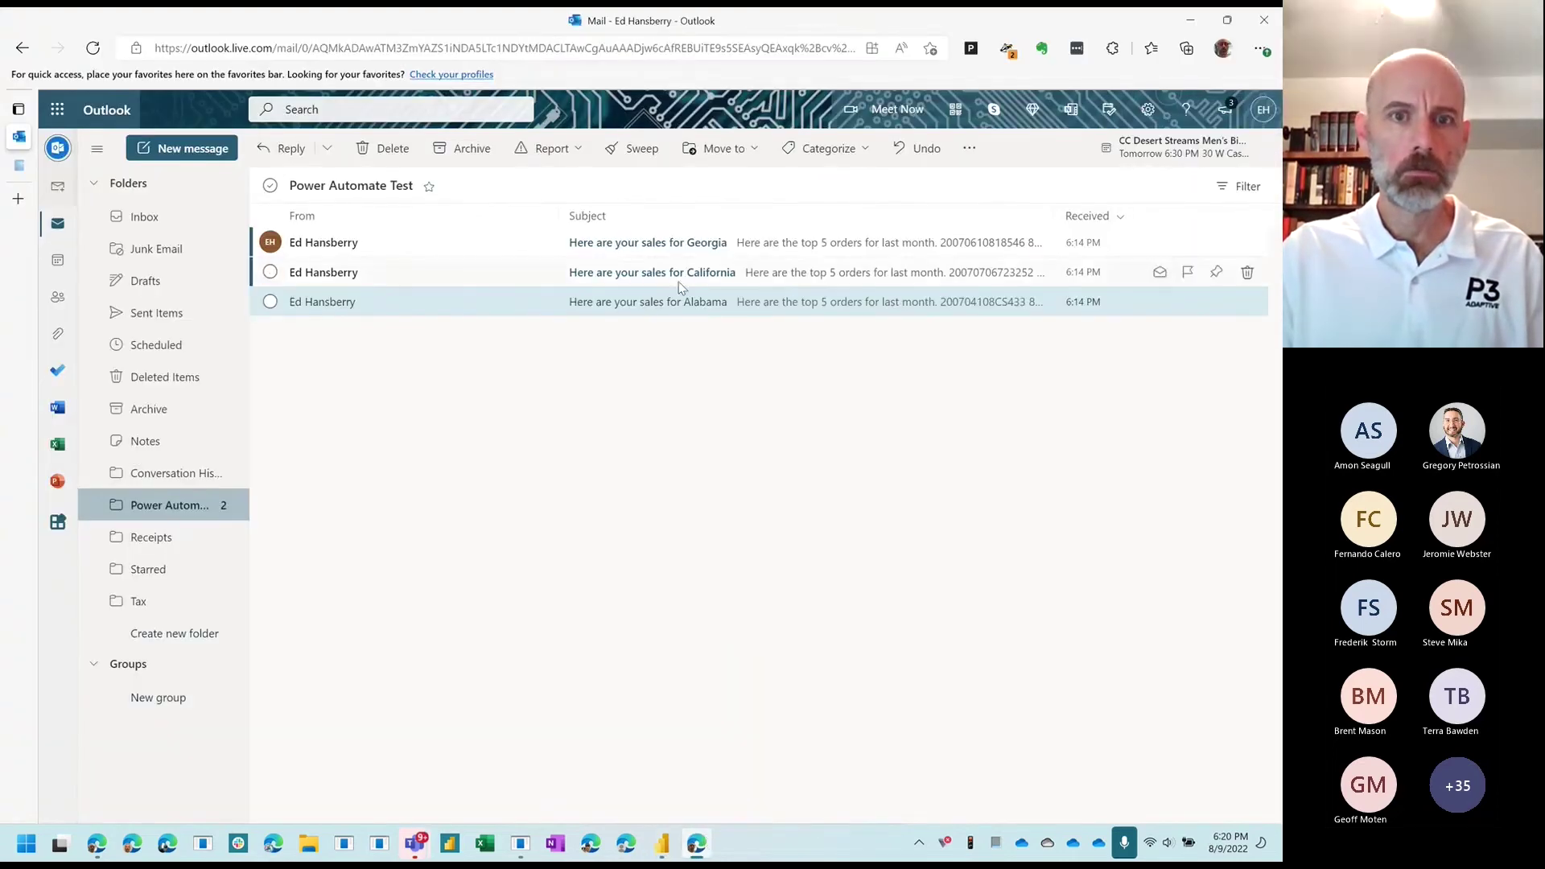
Step: Archive the Alabama, California and Georgia sales emails and open the new Berlin sales email
{"action": "left_click", "coordinate": [271, 302]}
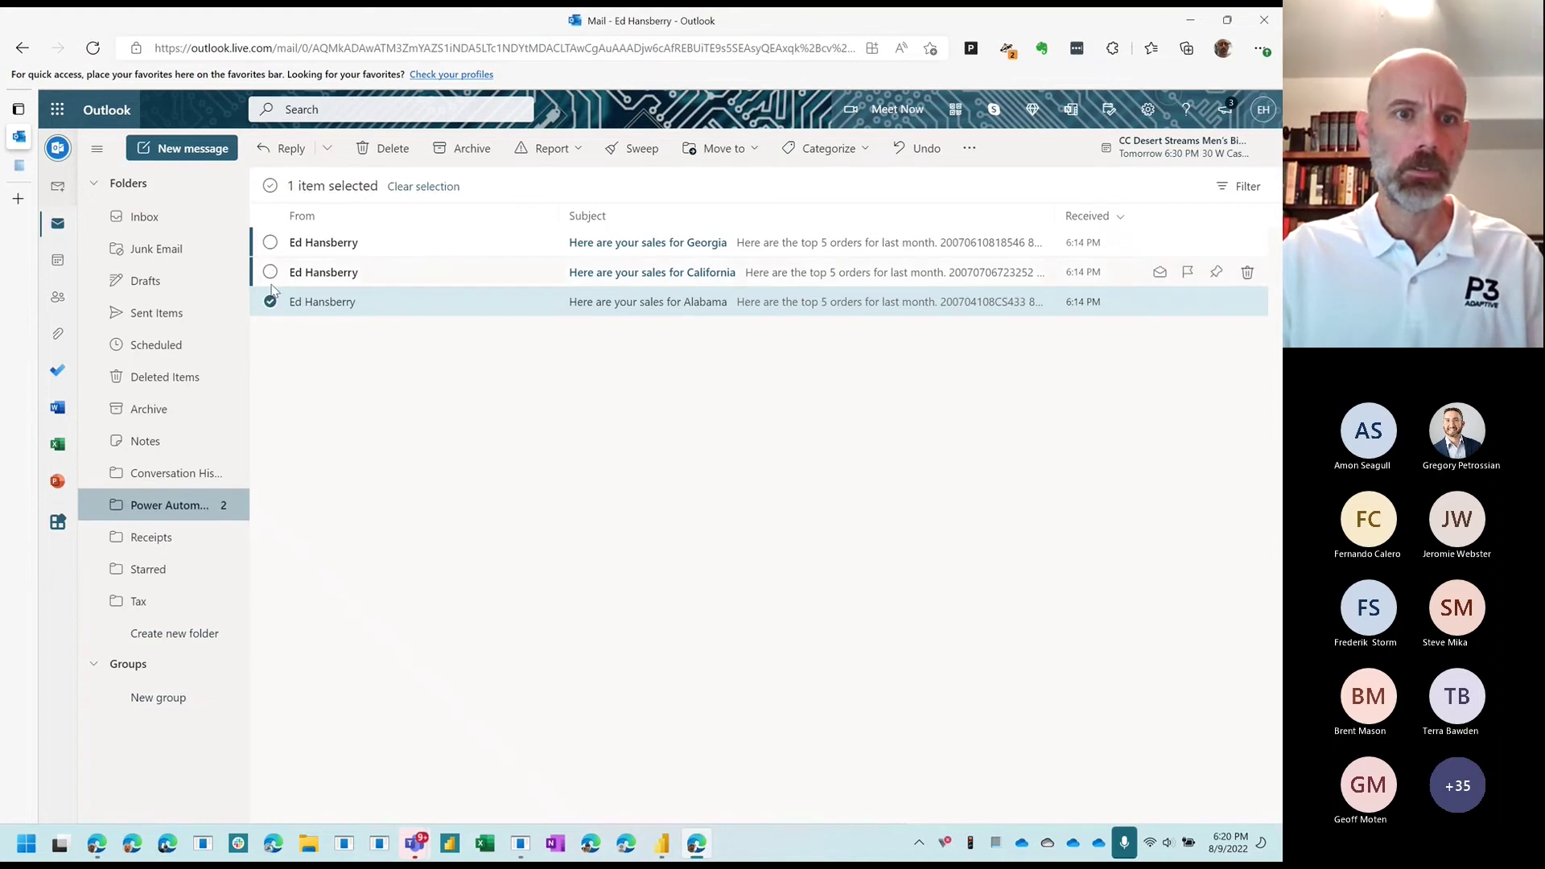
{"action": "left_click", "coordinate": [270, 272]}
{"action": "left_click", "coordinate": [270, 242]}
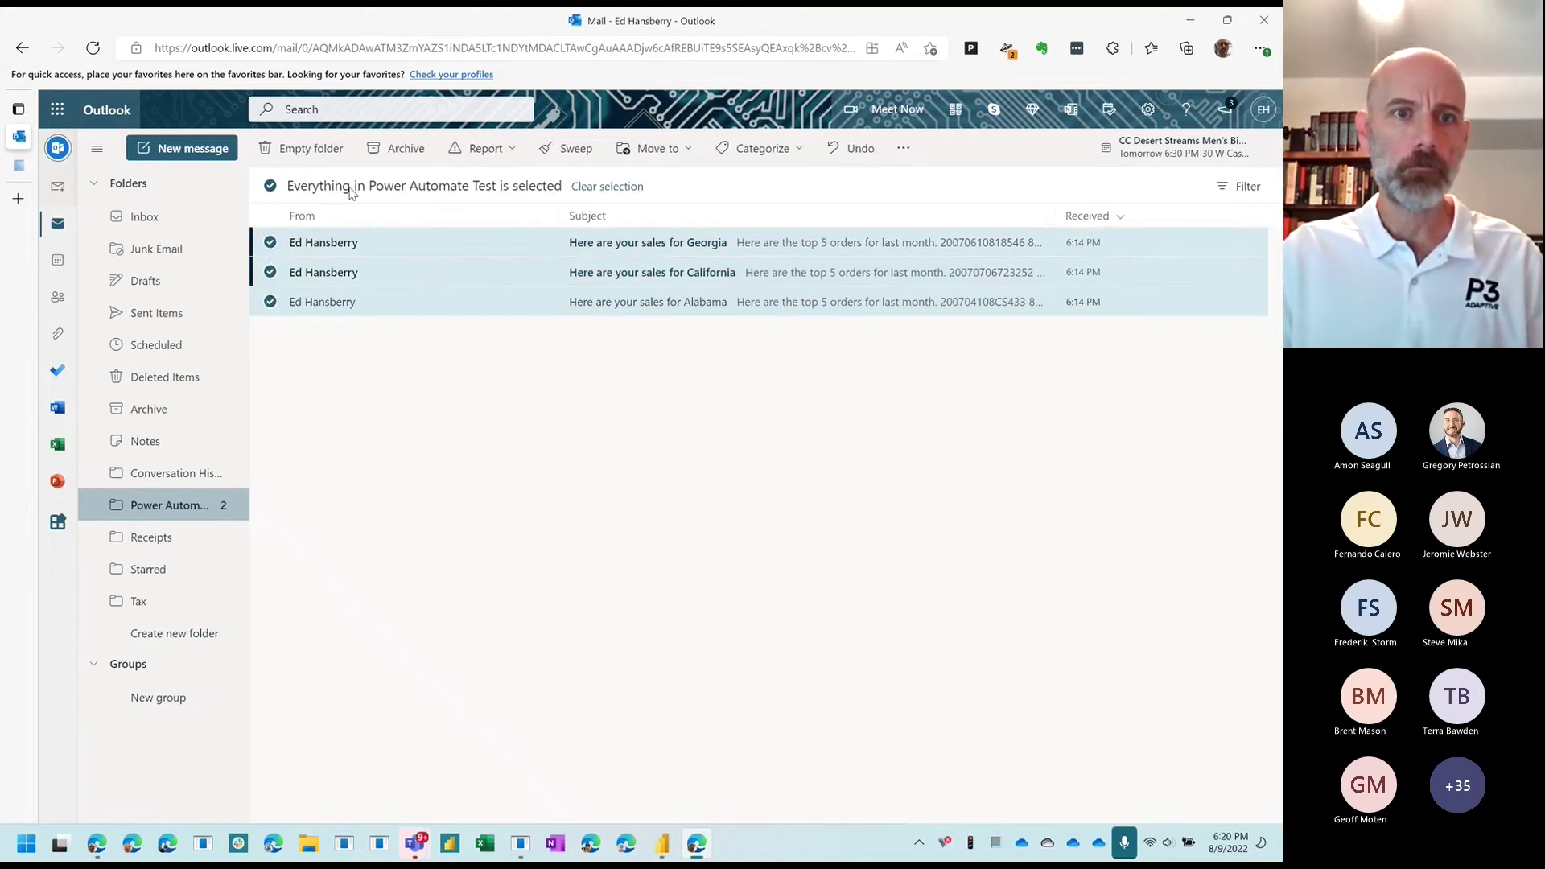
{"action": "left_click", "coordinate": [399, 148]}
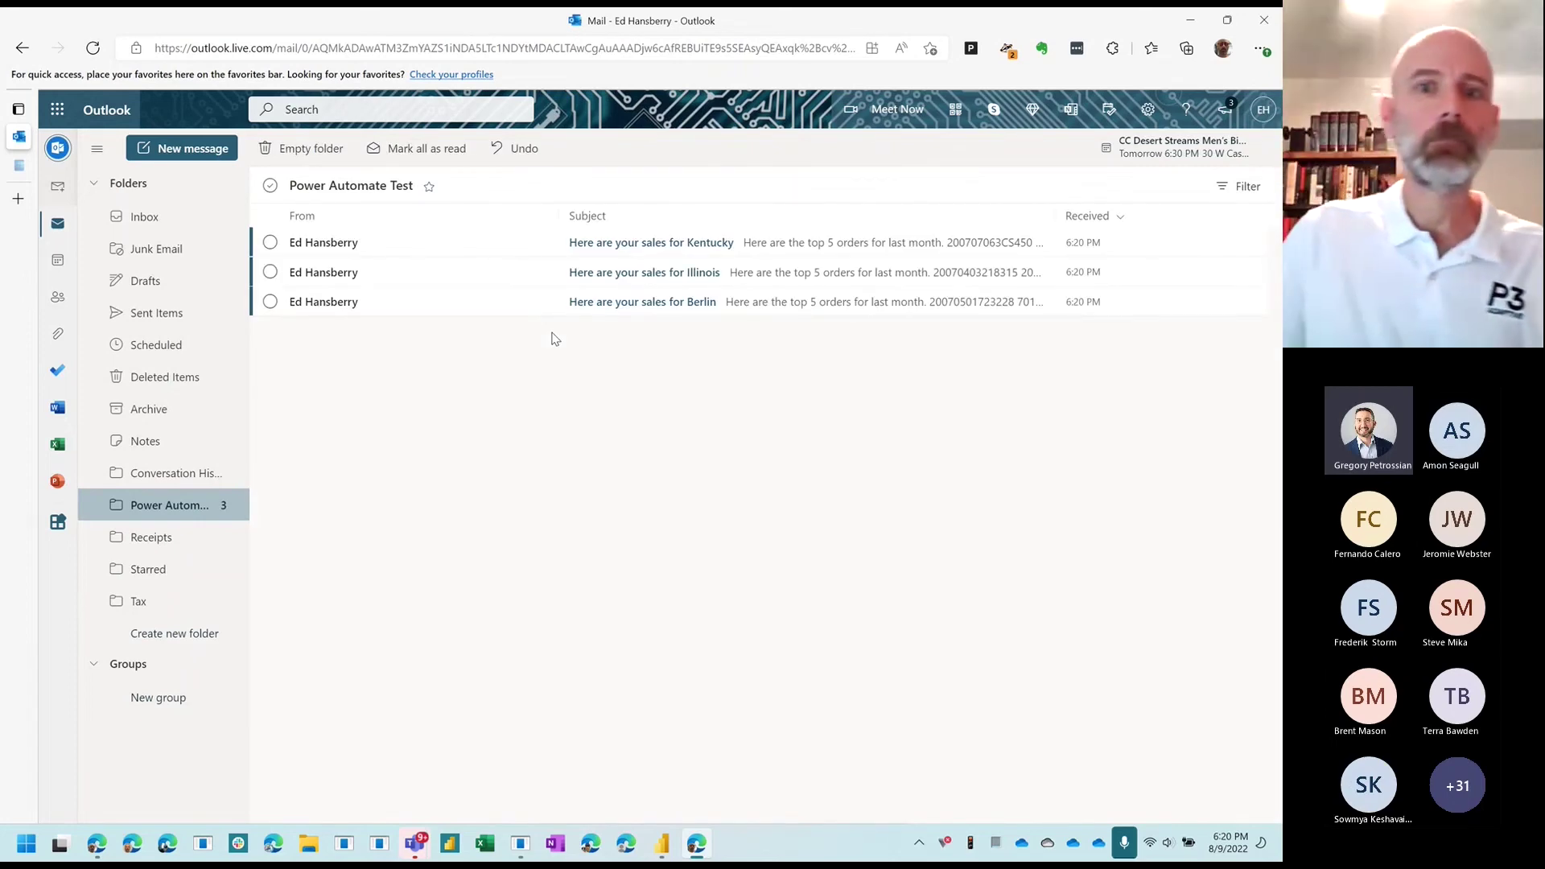
{"action": "left_click", "coordinate": [663, 303]}
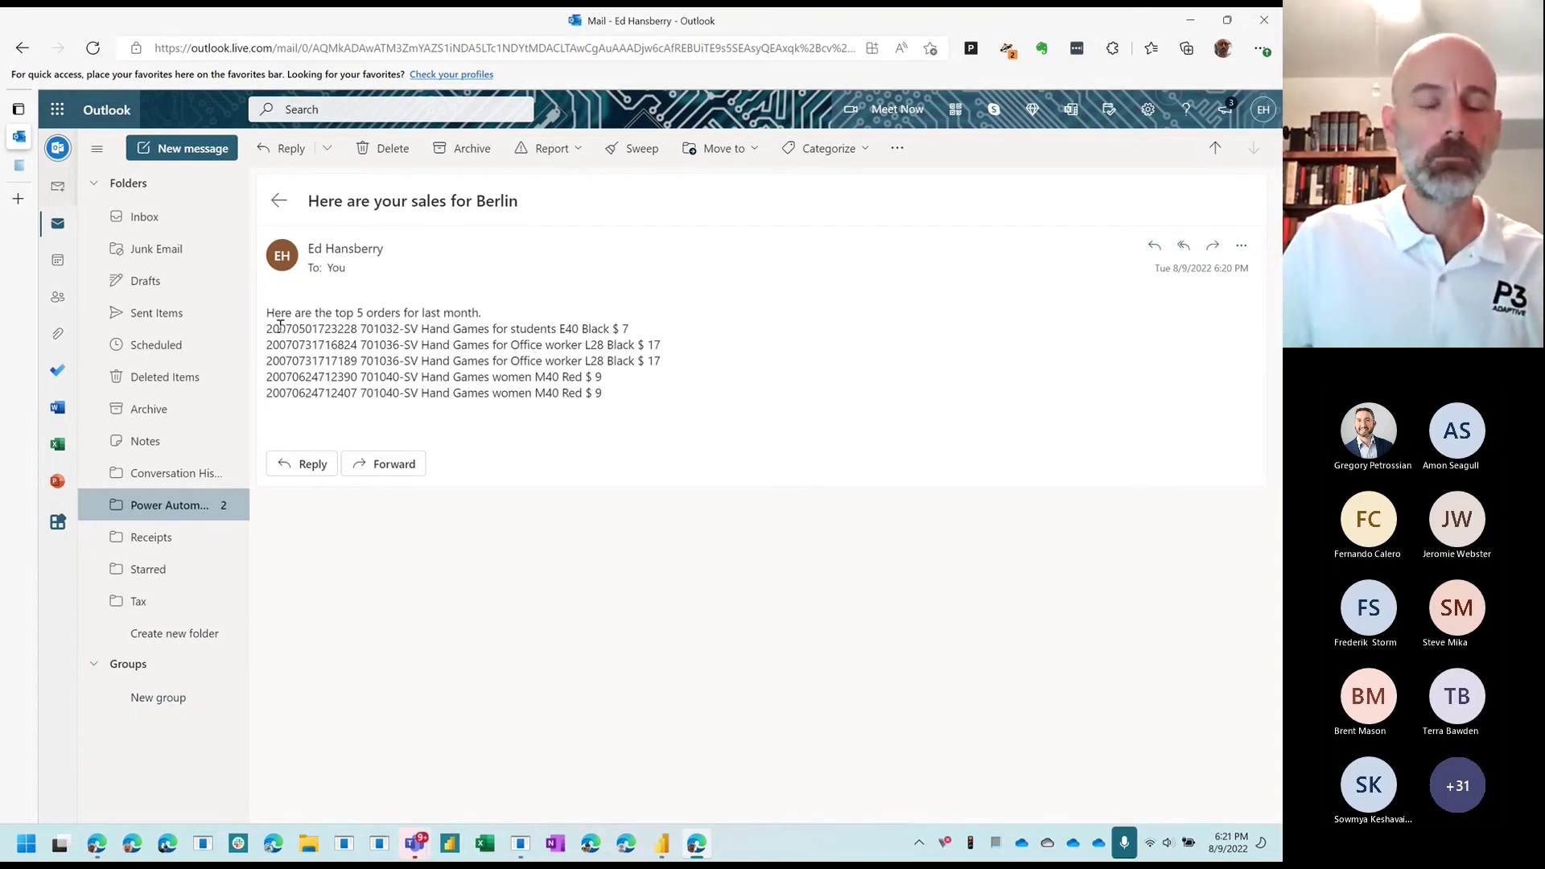
{"action": "left_click", "coordinate": [96, 844]}
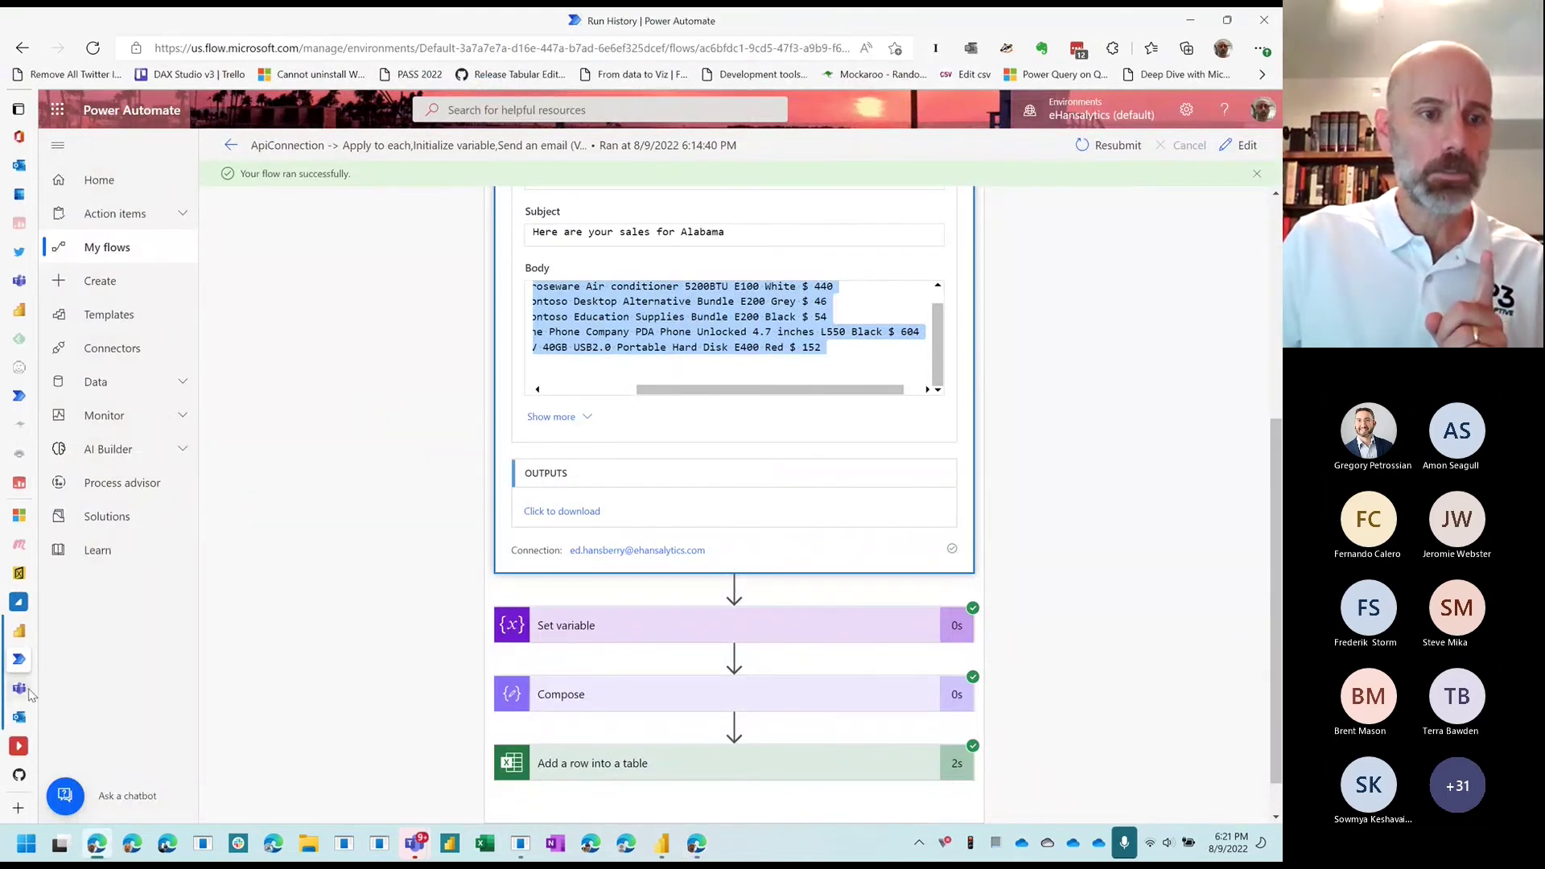
Step: Open the Teams tab showing the tblLog workbook from Edge's vertical tabs
{"action": "left_click", "coordinate": [24, 690]}
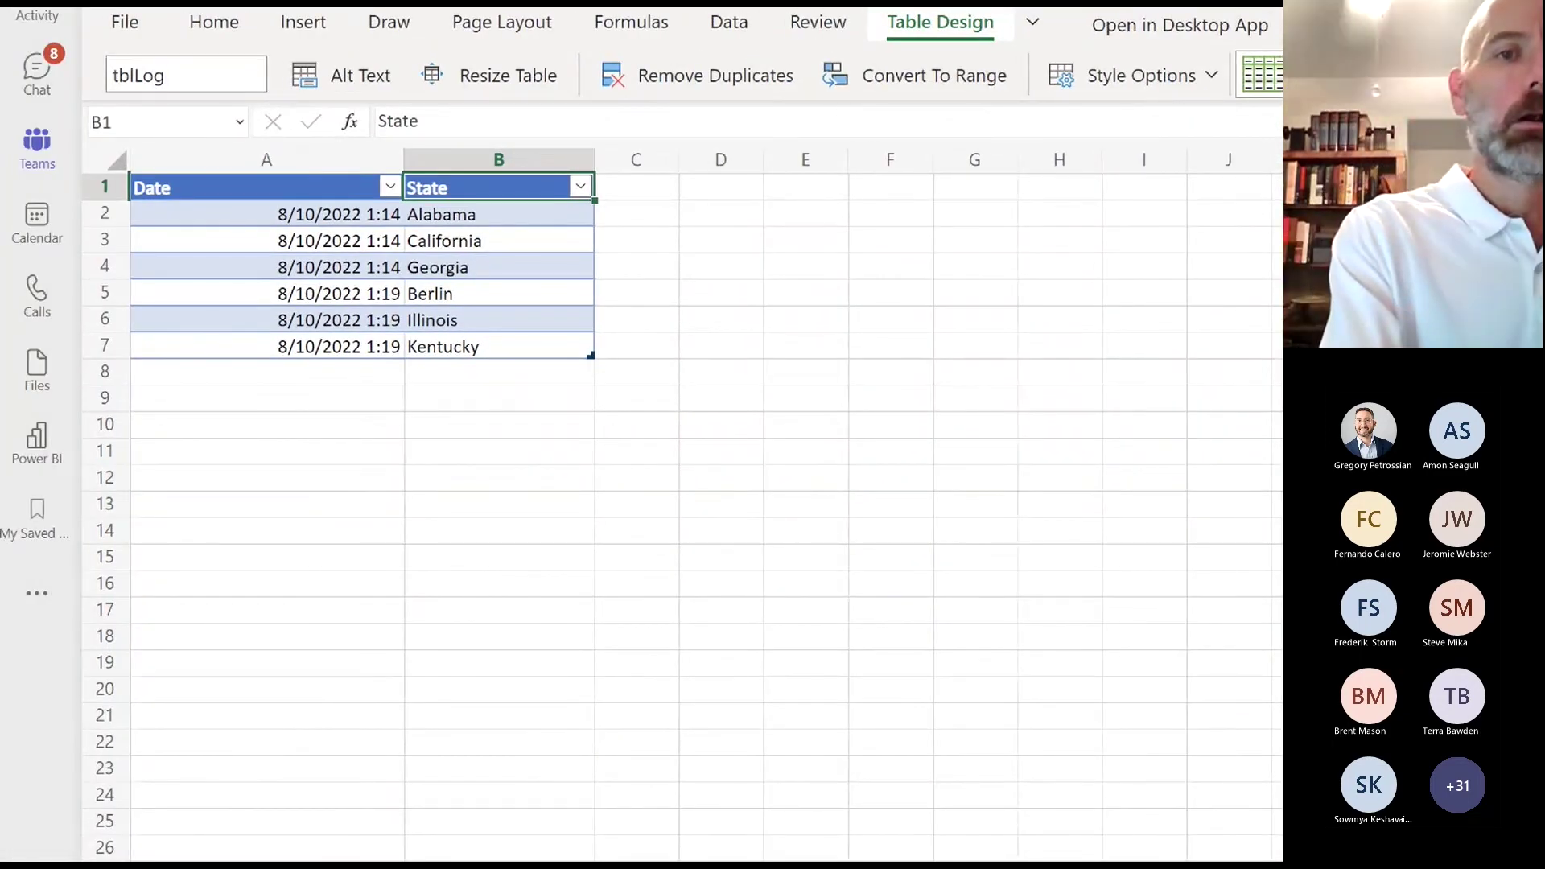
Step: Circle the earlier 1:14 and newer 1:19 tblLog entries, then return to Power BI Desktop
{"action": "mouse_move", "coordinate": [501, 209]}
{"action": "left_mouse_down"}
{"action": "mouse_move", "coordinate": [321, 207]}
{"action": "mouse_move", "coordinate": [304, 275]}
{"action": "mouse_move", "coordinate": [507, 212]}
{"action": "mouse_move", "coordinate": [495, 204]}
{"action": "left_mouse_up"}
{"action": "mouse_move", "coordinate": [493, 280]}
{"action": "left_mouse_down"}
{"action": "mouse_move", "coordinate": [235, 372]}
{"action": "mouse_move", "coordinate": [459, 388]}
{"action": "mouse_move", "coordinate": [486, 265]}
{"action": "left_mouse_up"}
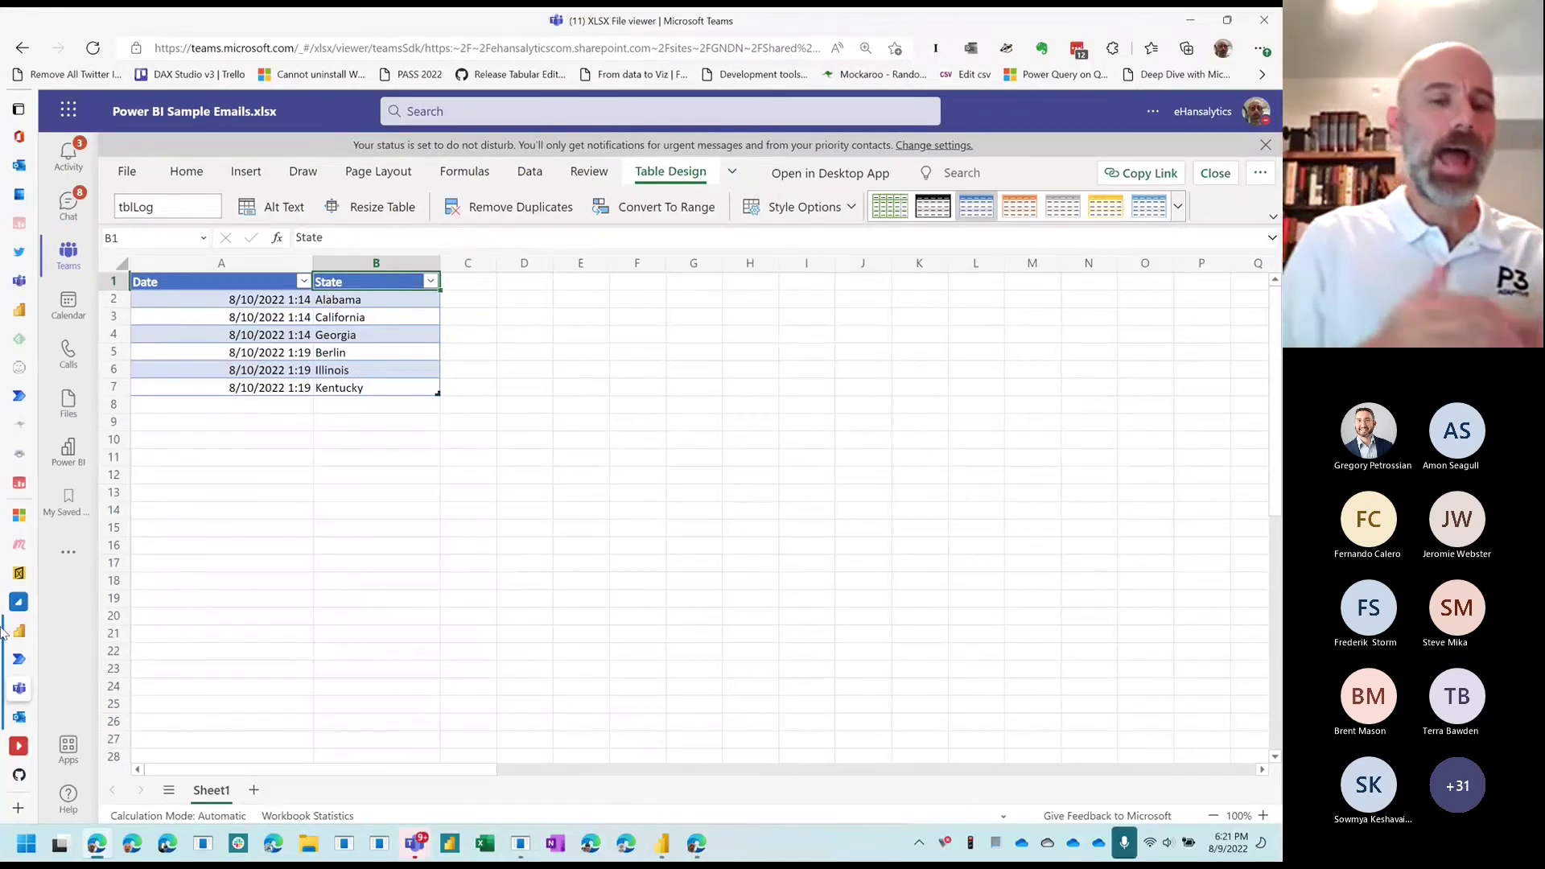
{"action": "mouse_move", "coordinate": [2, 632]}
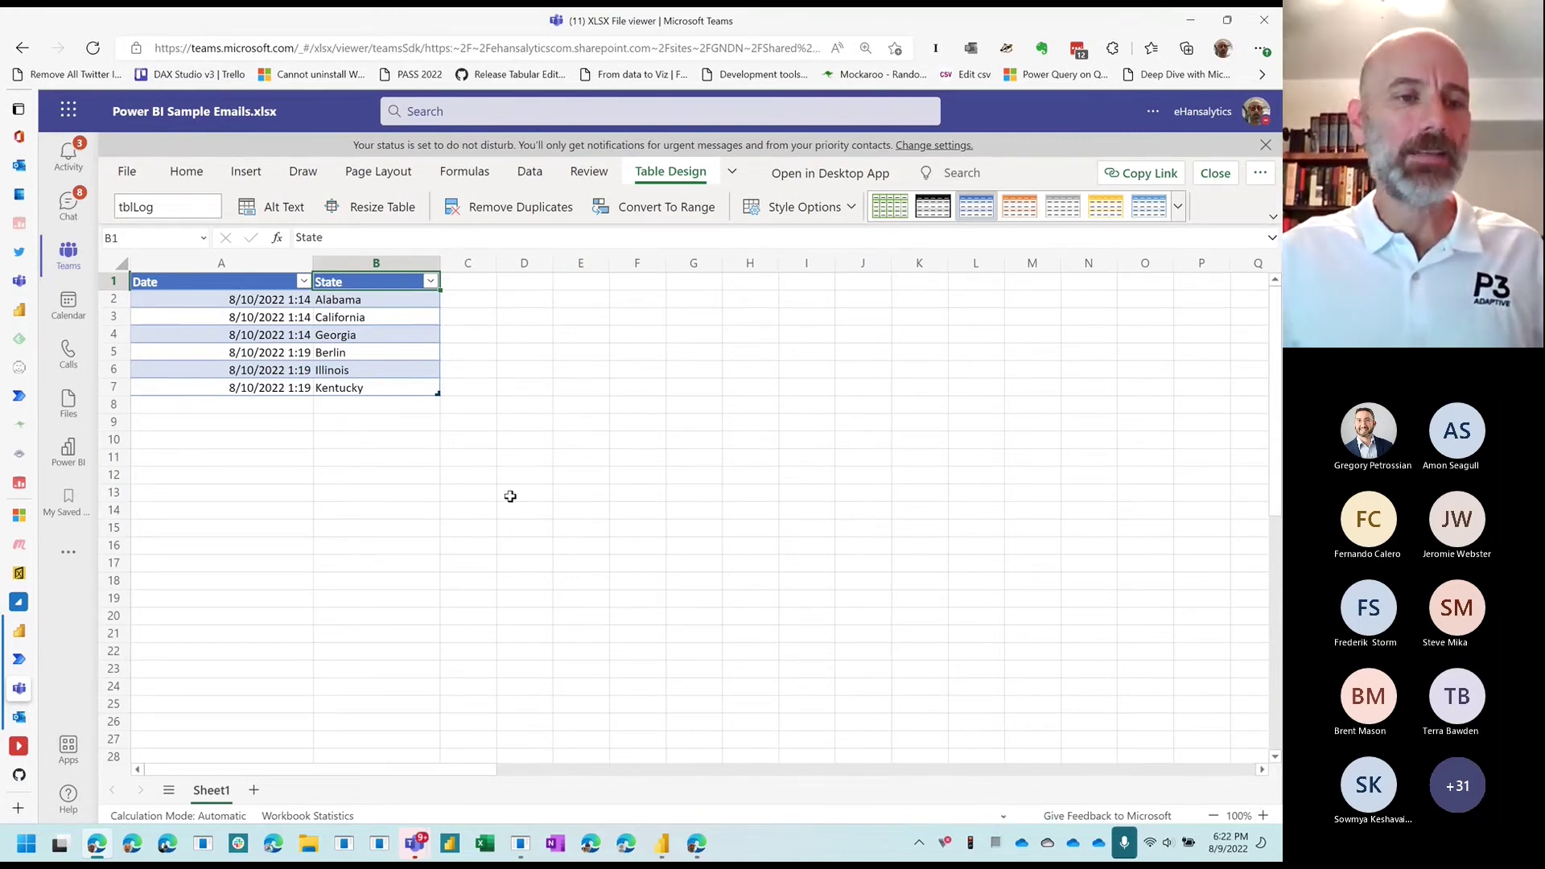
{"action": "left_click", "coordinate": [661, 842]}
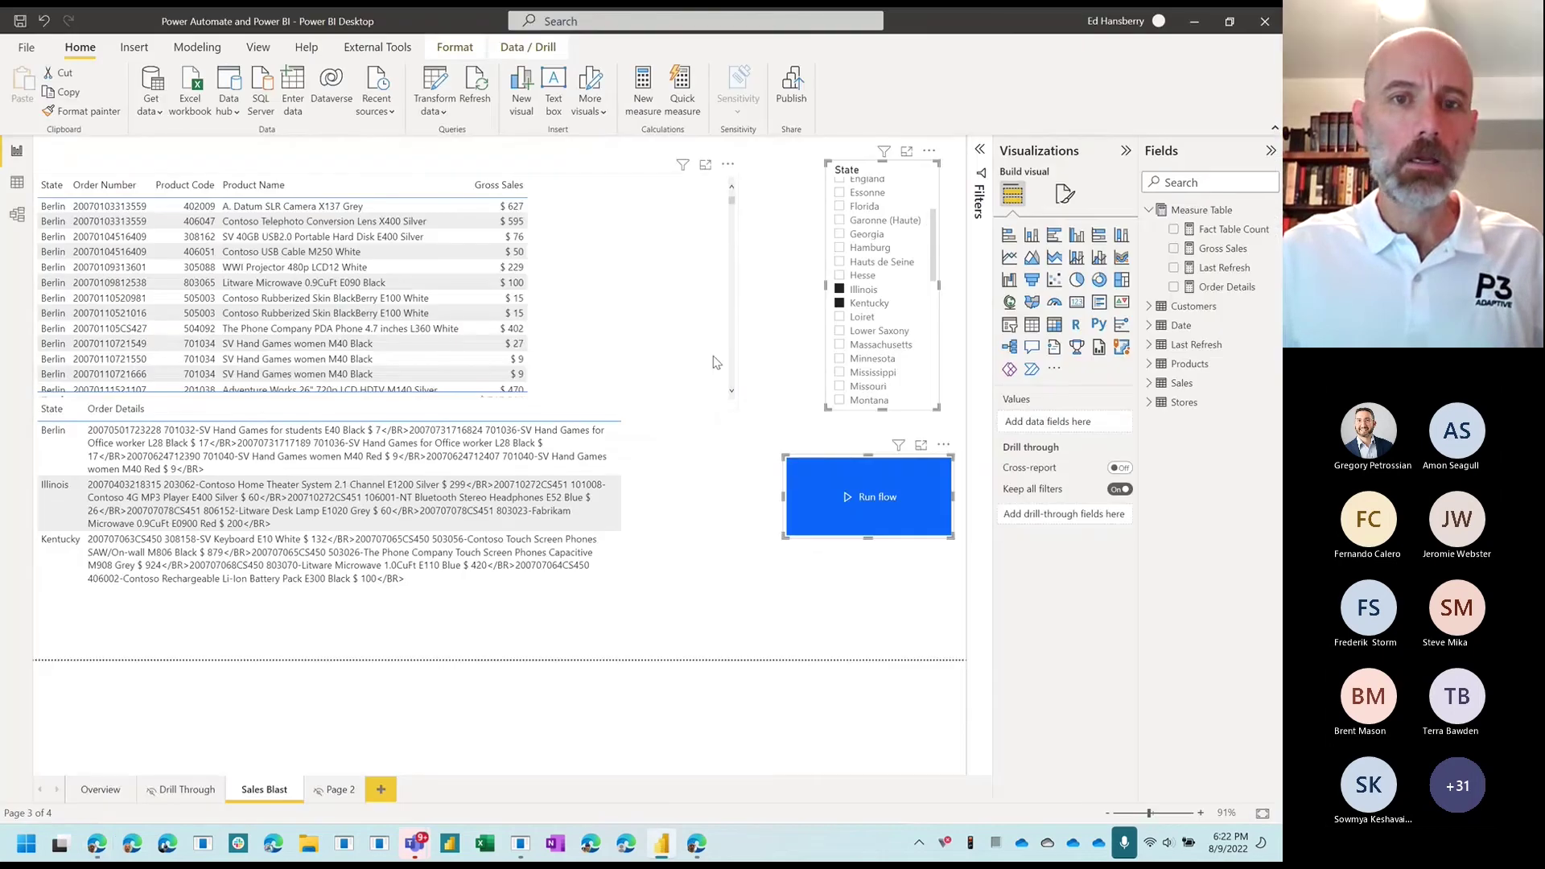
Step: Deselect the flow trigger visual and filter the State slicer to Garonne (Haute)
{"action": "left_click", "coordinate": [753, 284]}
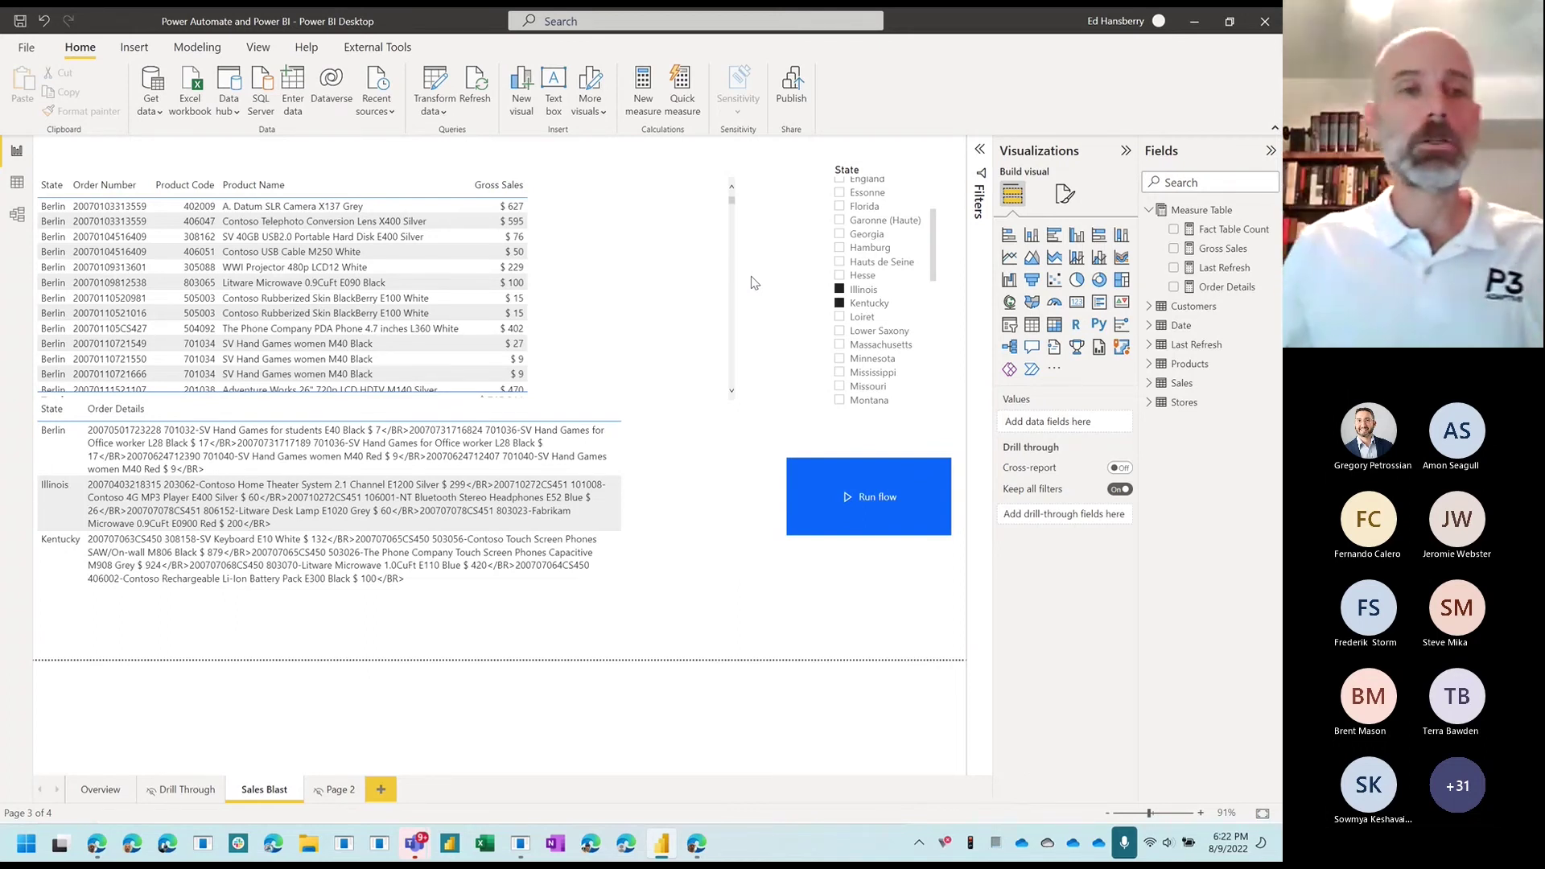
{"action": "left_click", "coordinate": [849, 222]}
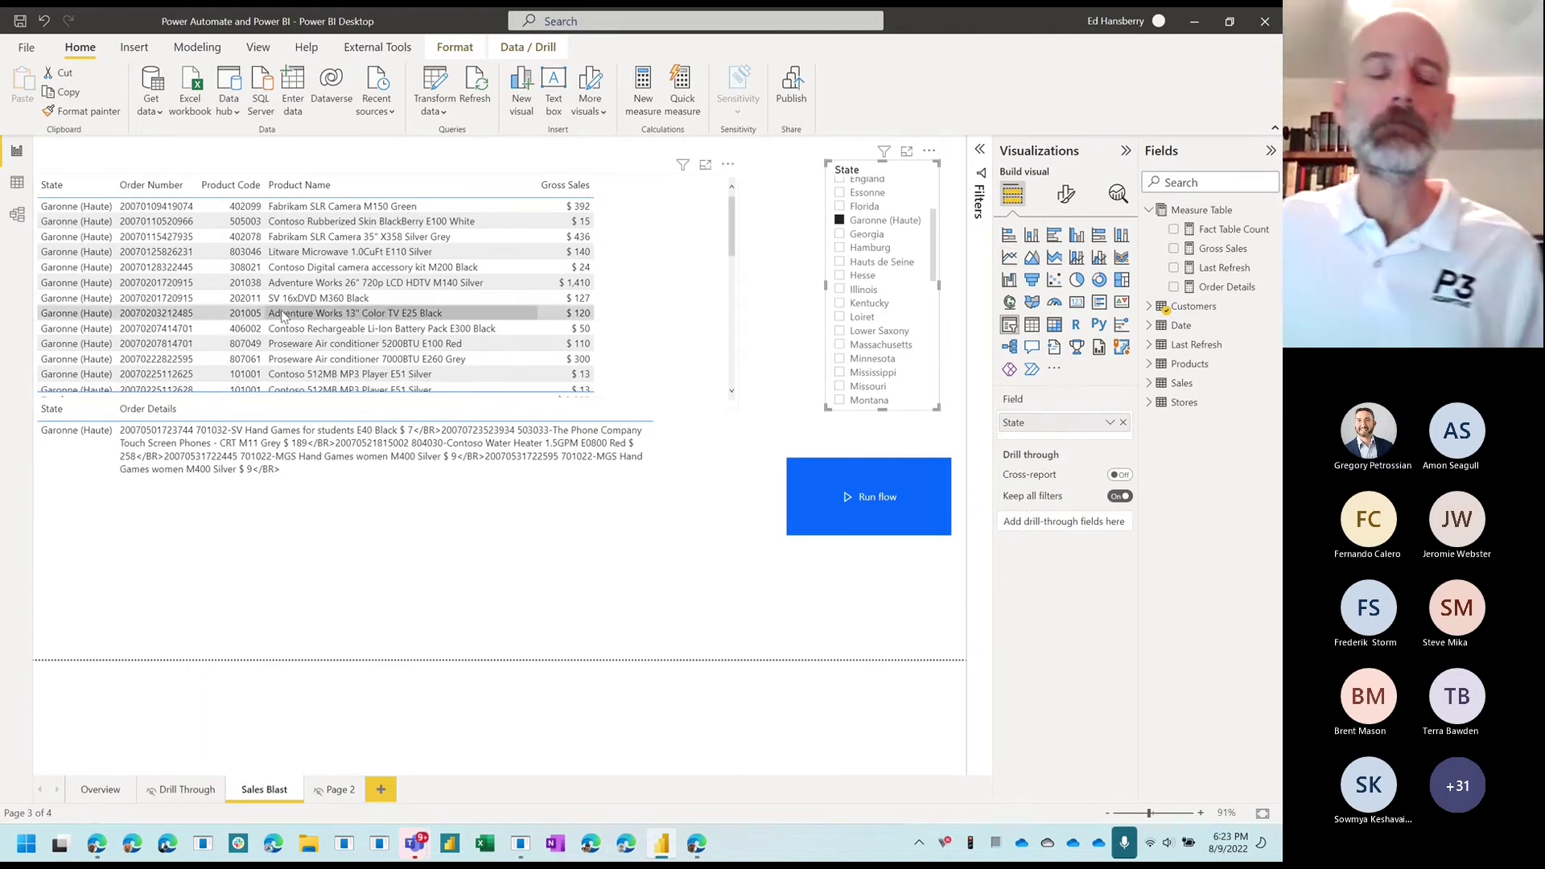
Step: Open settings for the Power Automate and Power BI dataset in the Power BI Samples workspace
{"action": "left_click", "coordinate": [96, 842]}
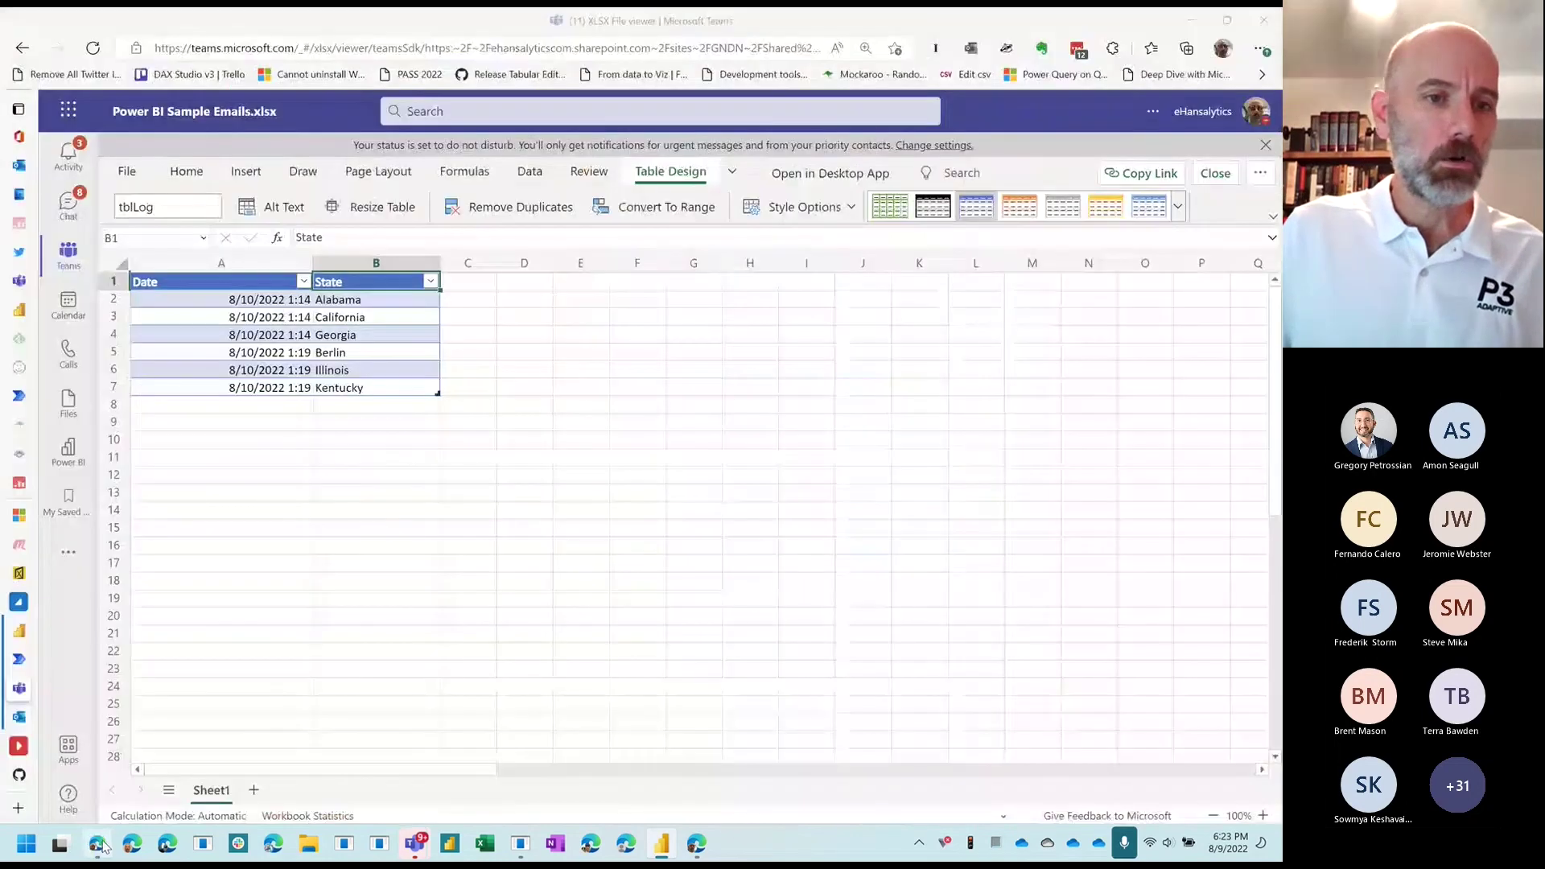
{"action": "left_click", "coordinate": [32, 631]}
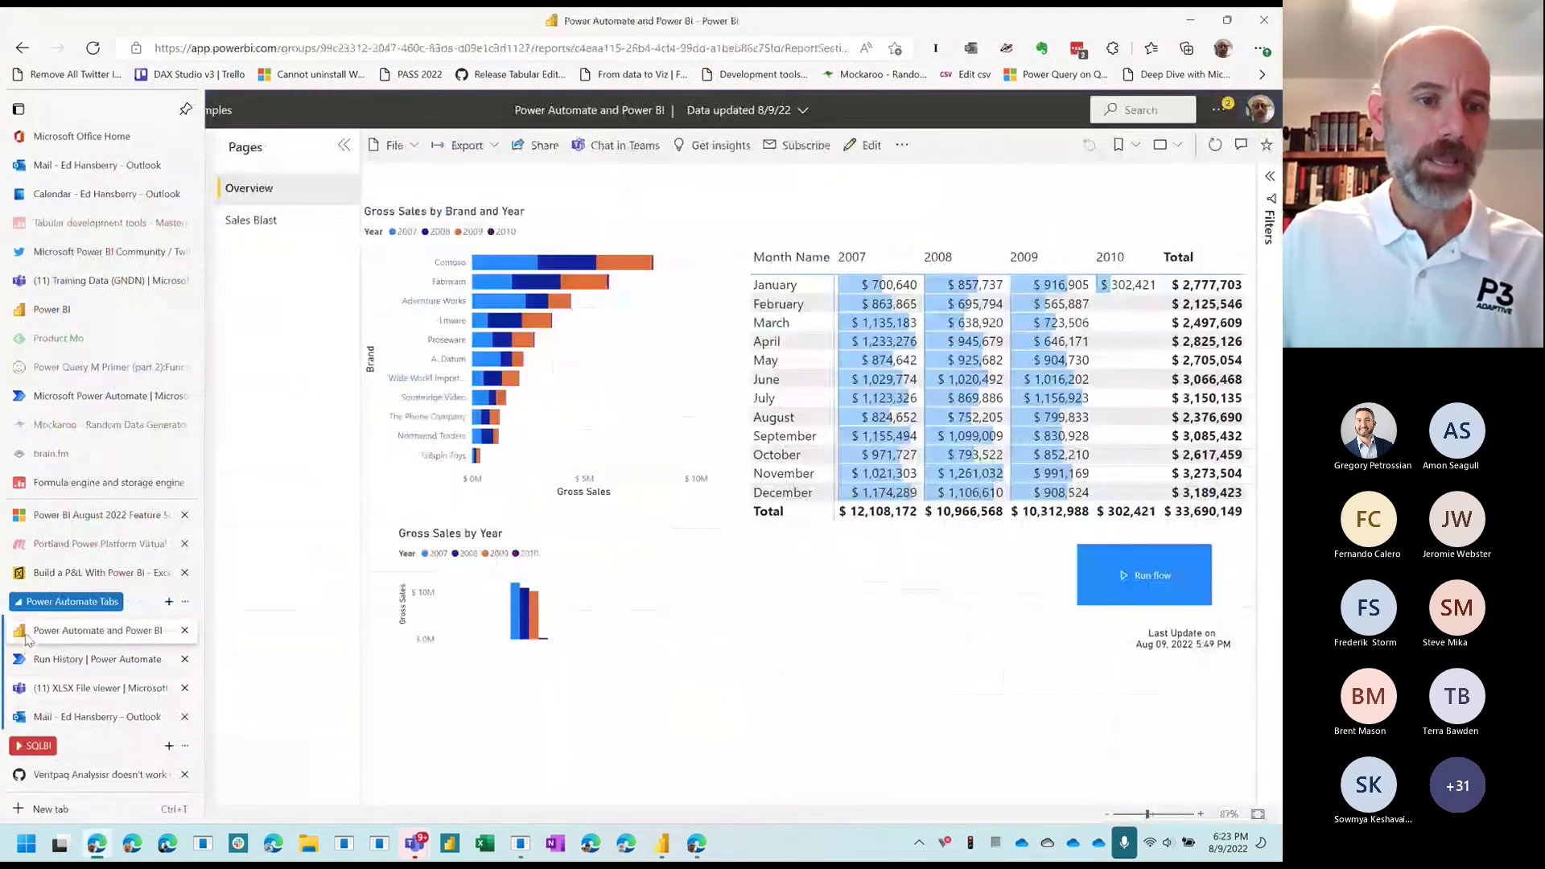
{"action": "left_click", "coordinate": [80, 479]}
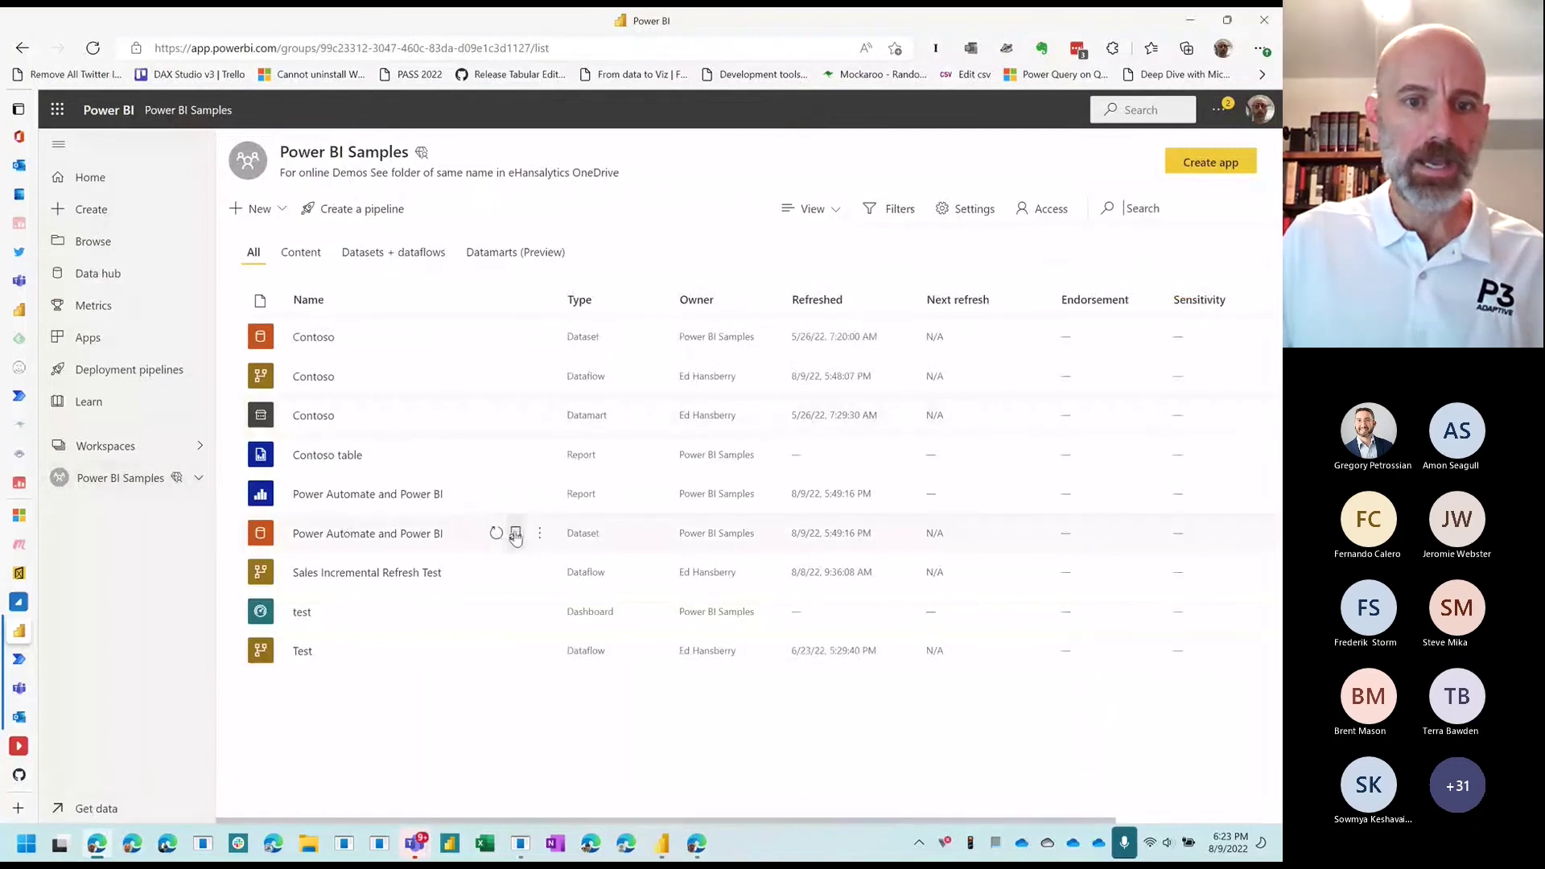
{"action": "left_click", "coordinate": [515, 532]}
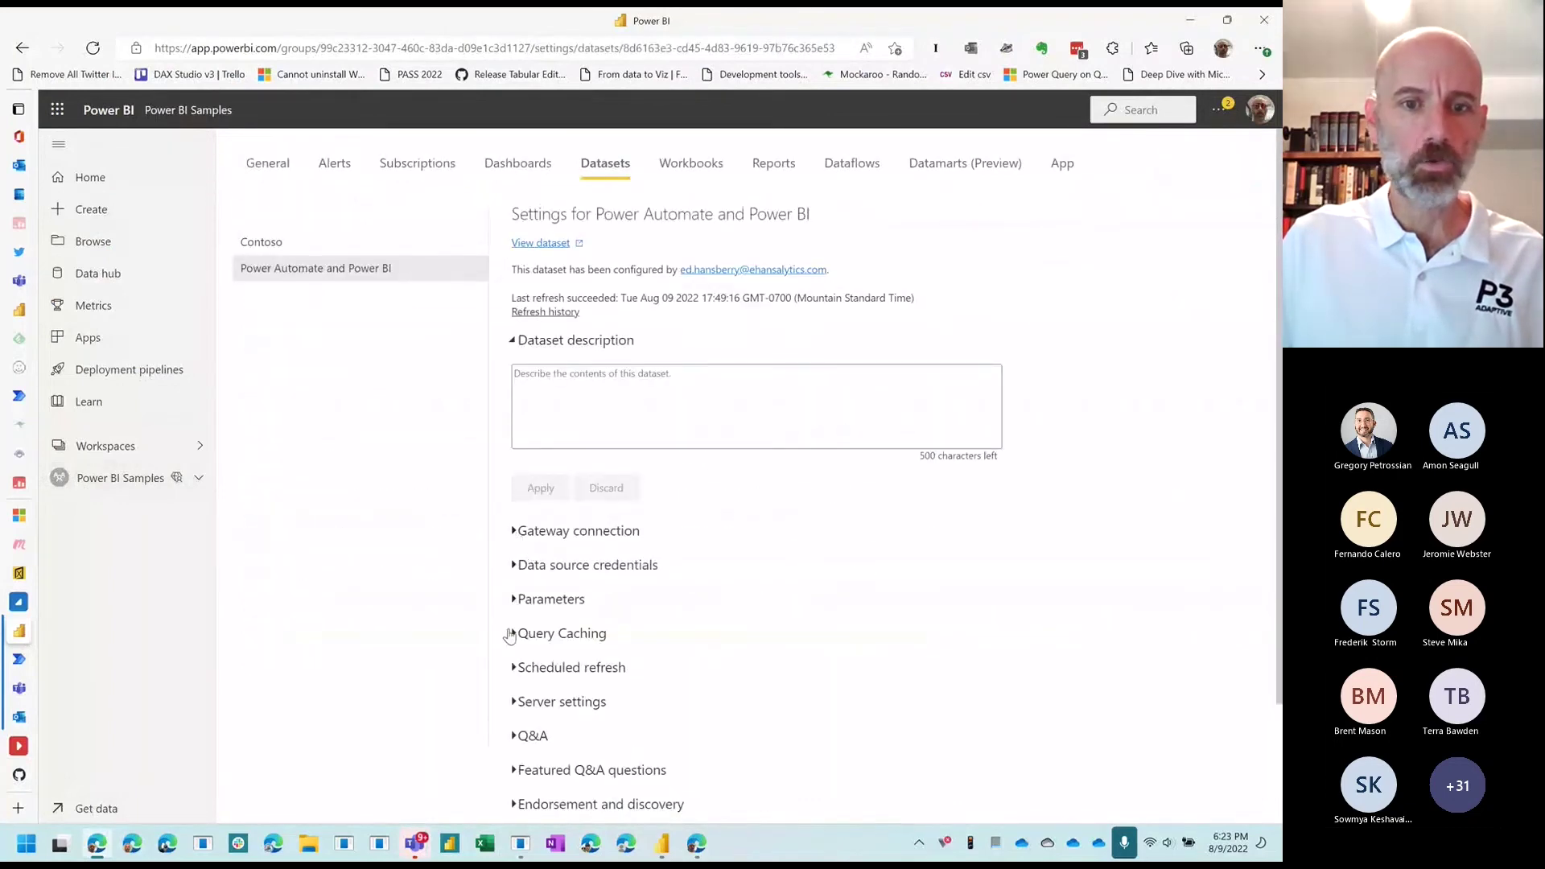
Step: Turn on scheduled refresh and review its refresh frequency and time zone options
{"action": "left_click", "coordinate": [515, 667]}
{"action": "scroll", "coordinate": [682, 621], "scroll_direction": "down", "scroll_amount": 6}
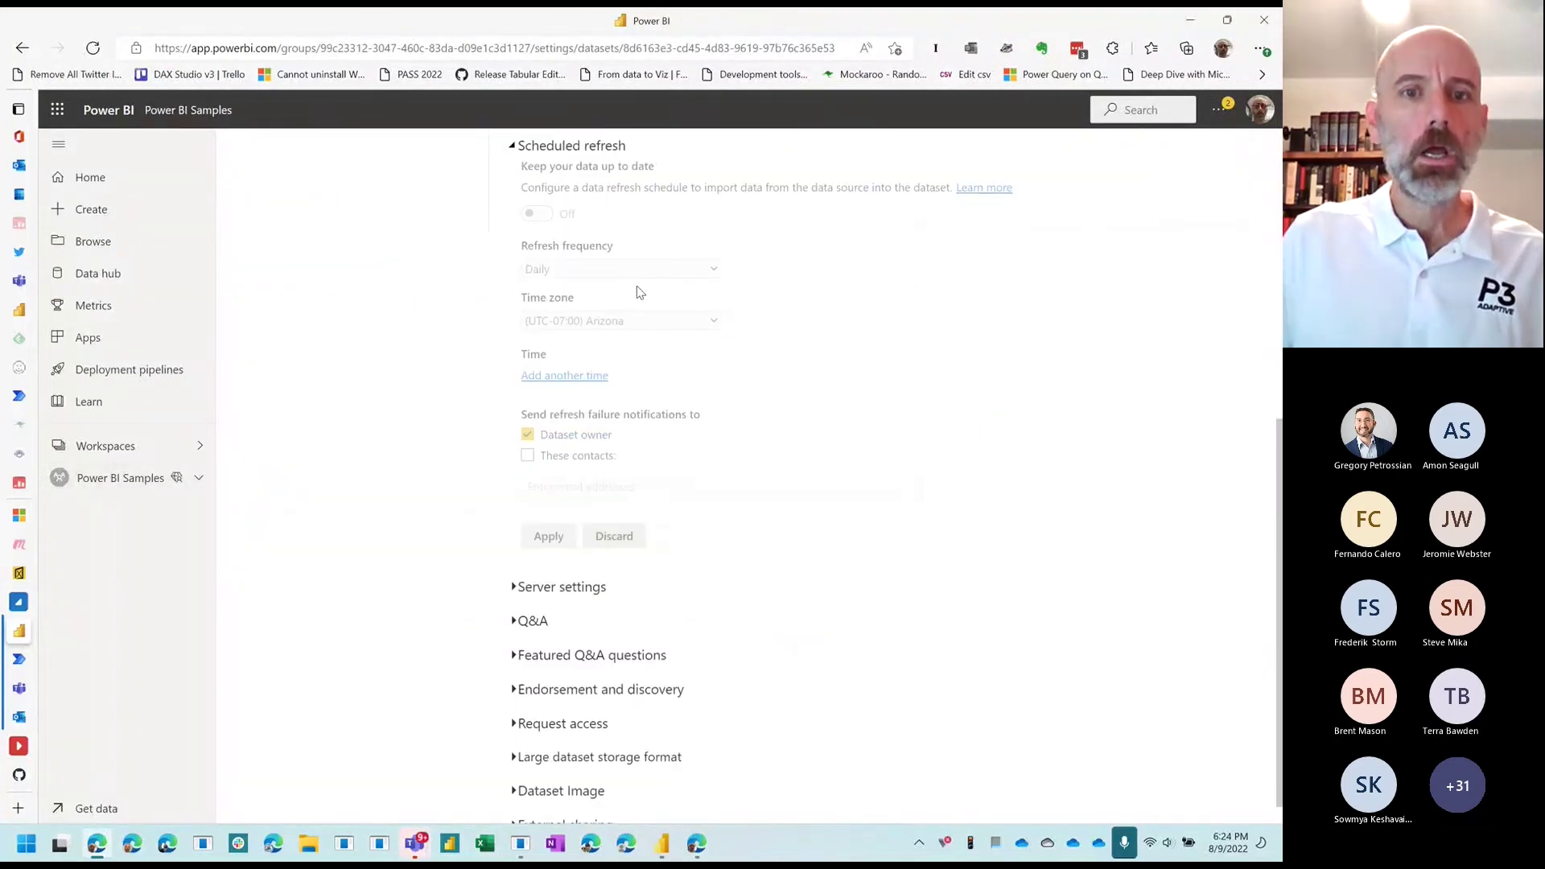
{"action": "scroll", "coordinate": [543, 223], "scroll_direction": "up", "scroll_amount": 3}
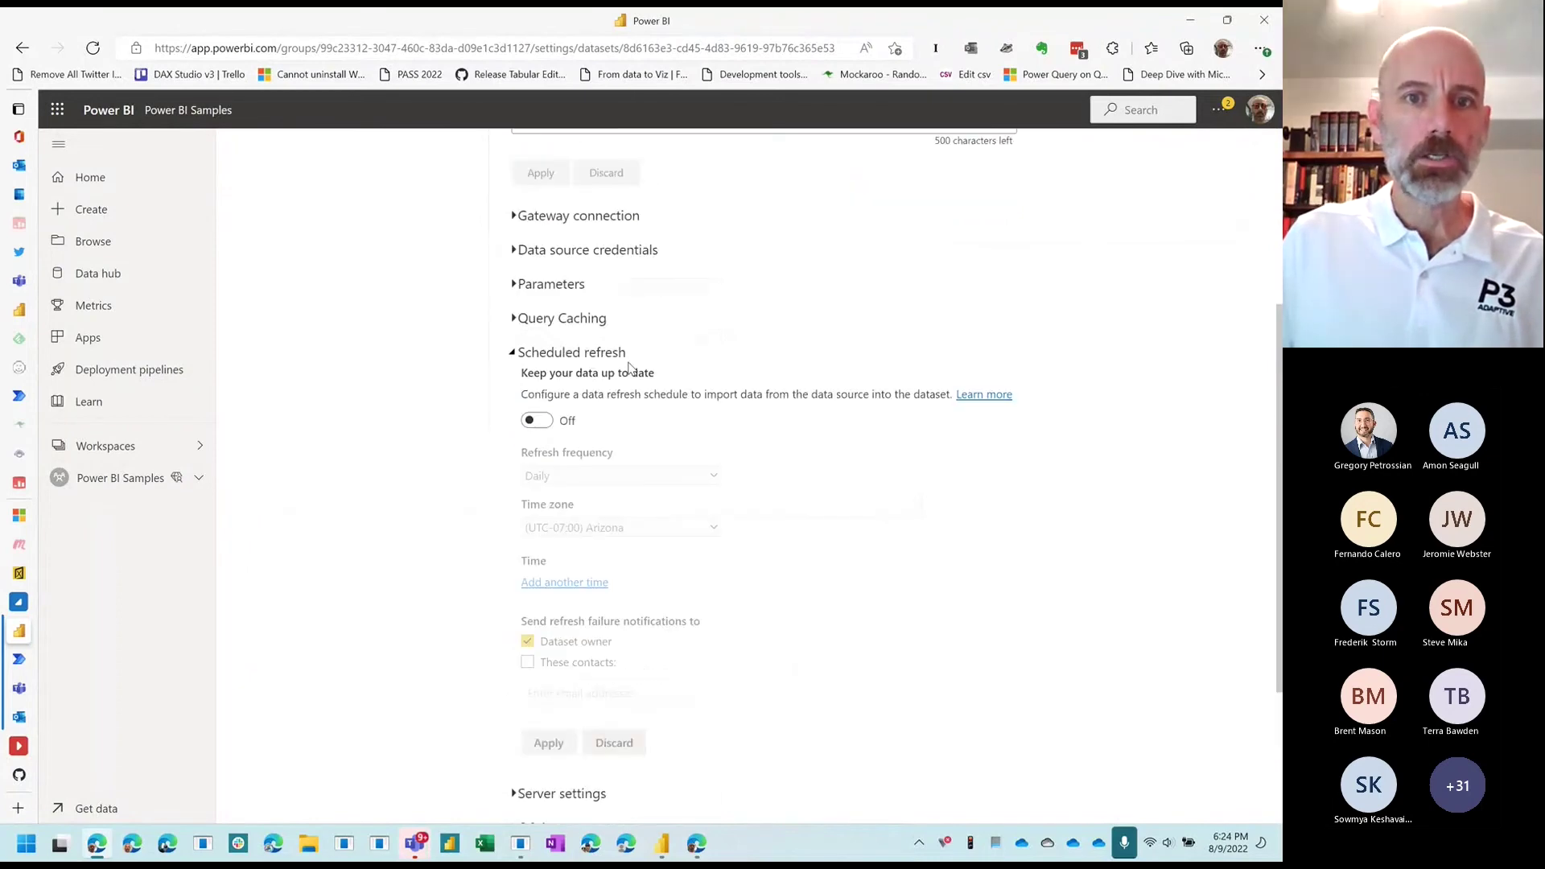
{"action": "left_click", "coordinate": [538, 423]}
{"action": "scroll", "coordinate": [564, 426], "scroll_direction": "down", "scroll_amount": 2}
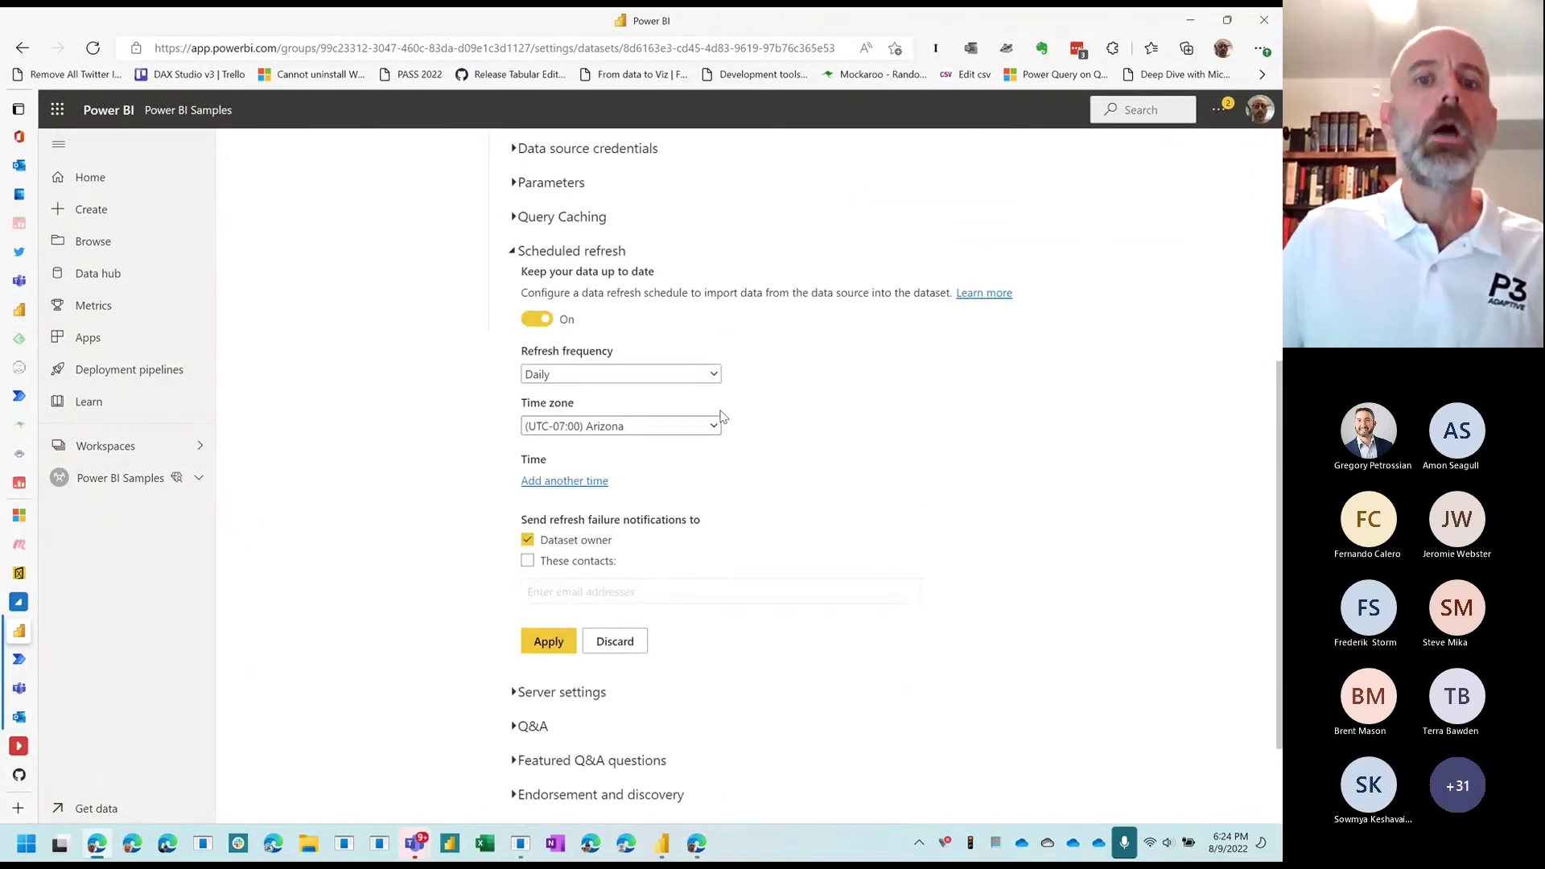
{"action": "left_click", "coordinate": [716, 376]}
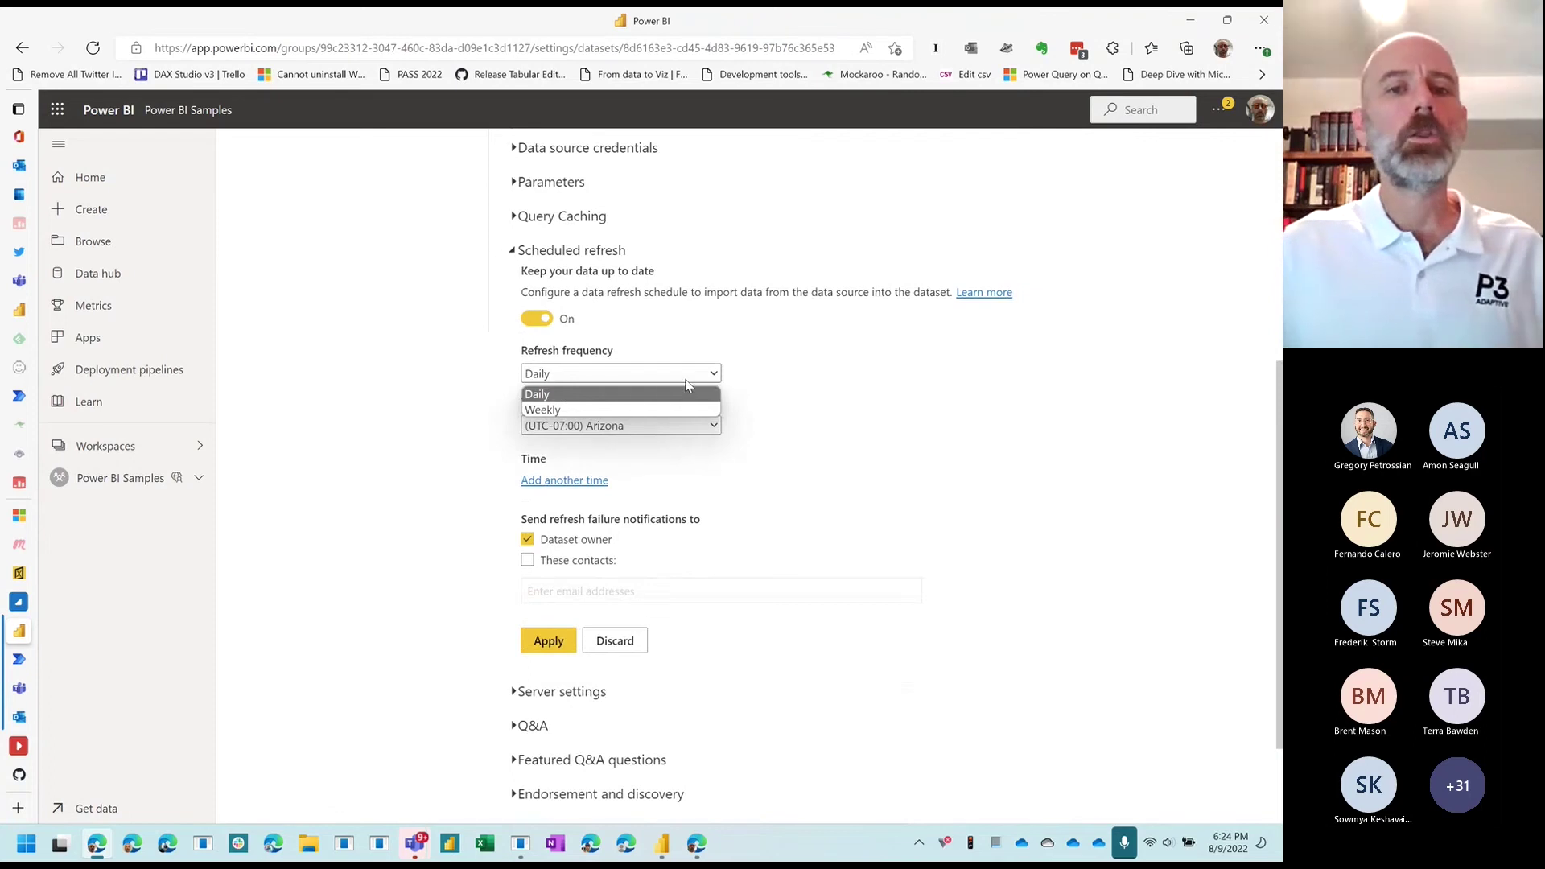
{"action": "left_click", "coordinate": [688, 427]}
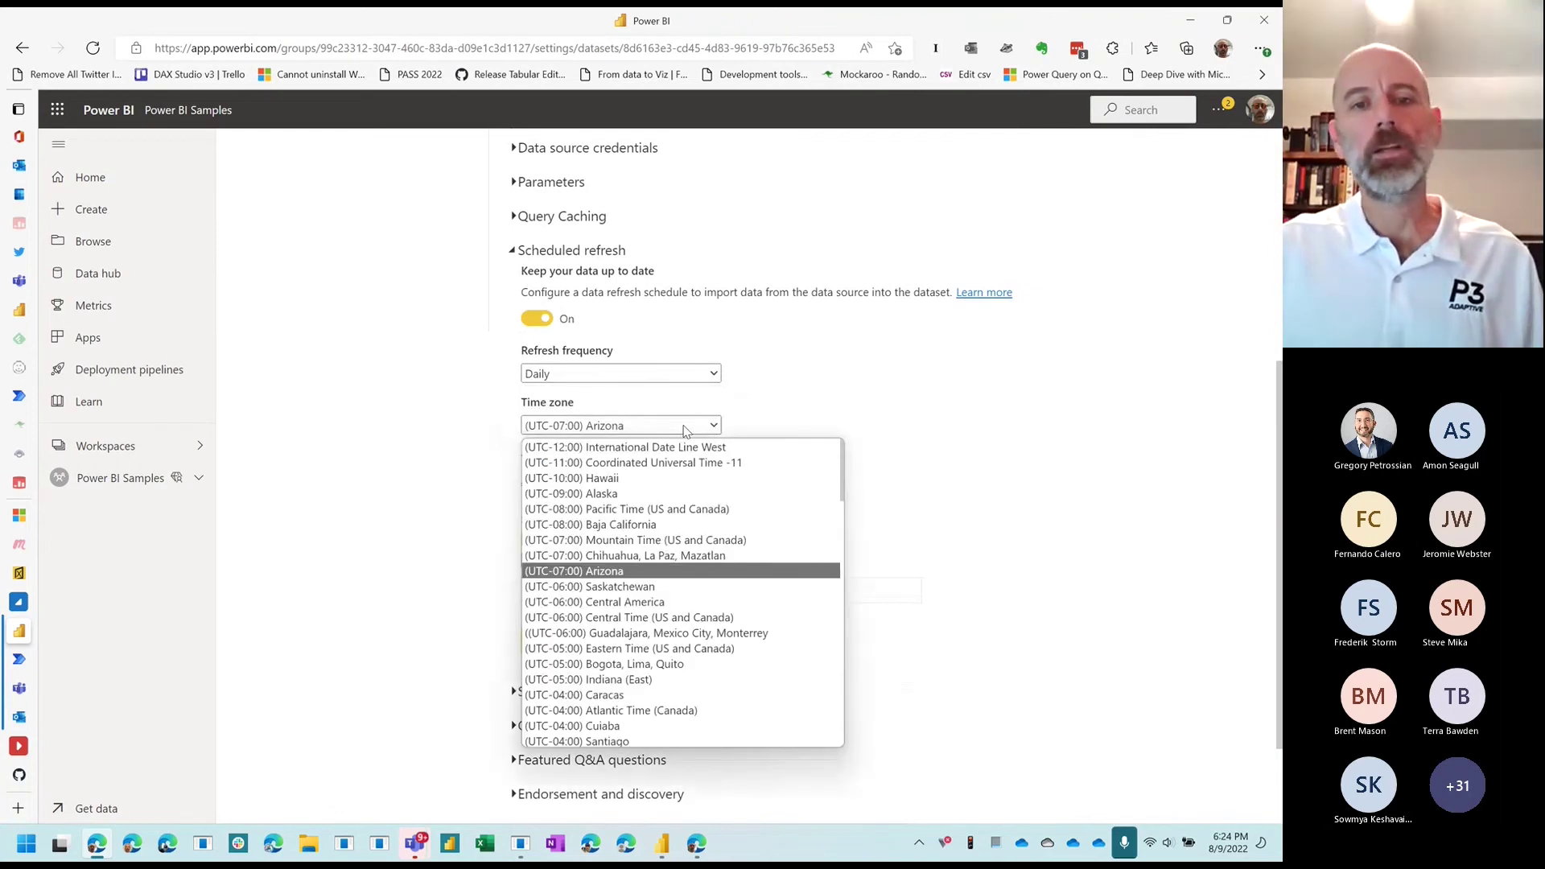
{"action": "left_click", "coordinate": [988, 456]}
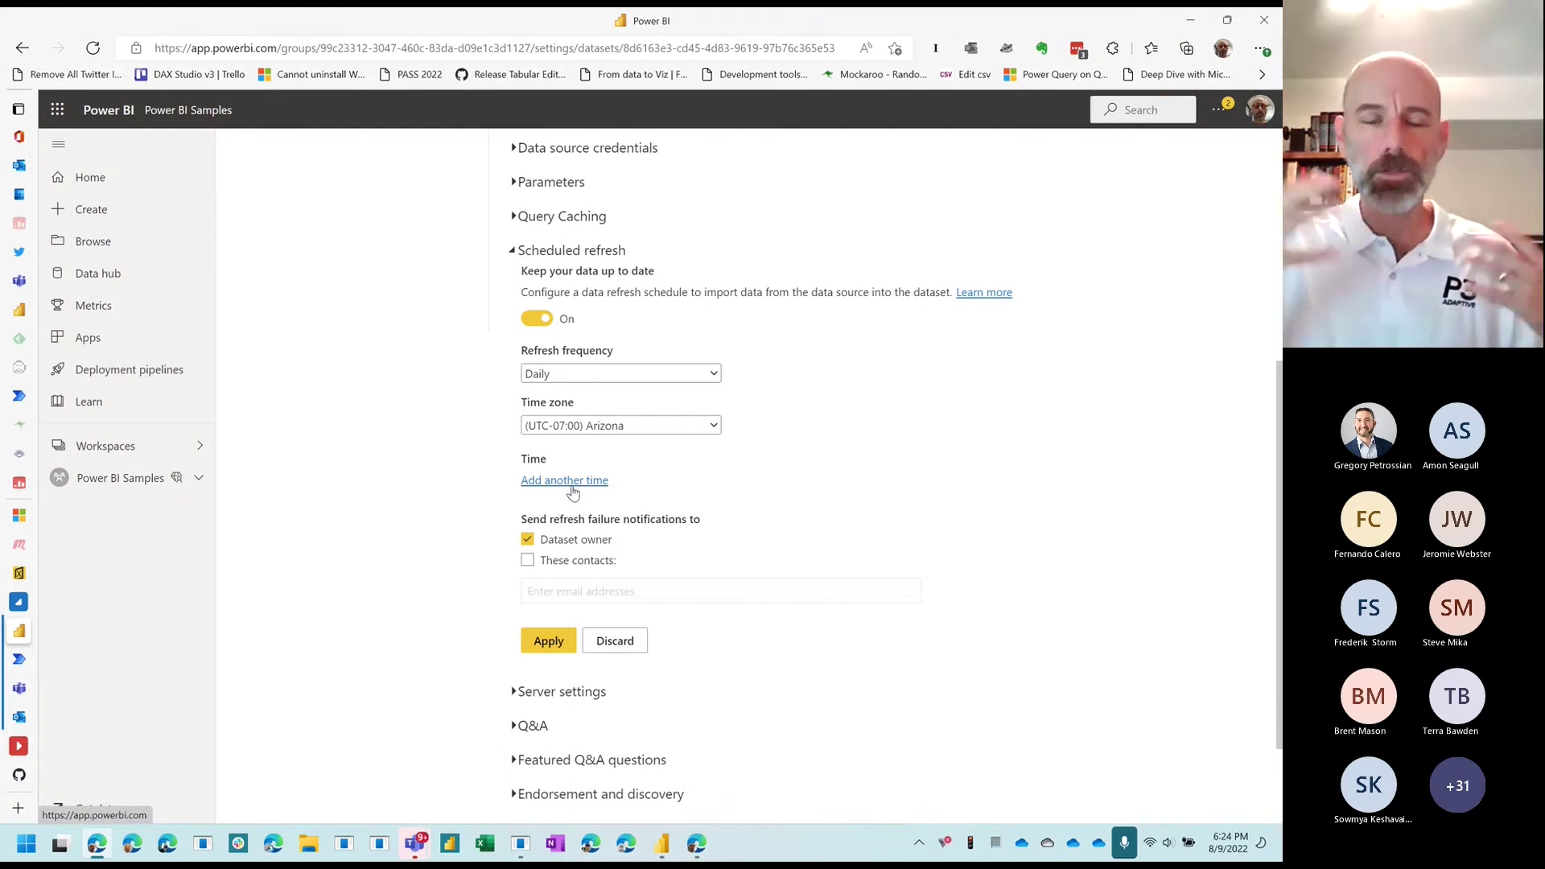
Step: Turn scheduled refresh back off, discard the change, and return to the flow's run details
{"action": "left_click", "coordinate": [548, 320]}
{"action": "left_click", "coordinate": [620, 641]}
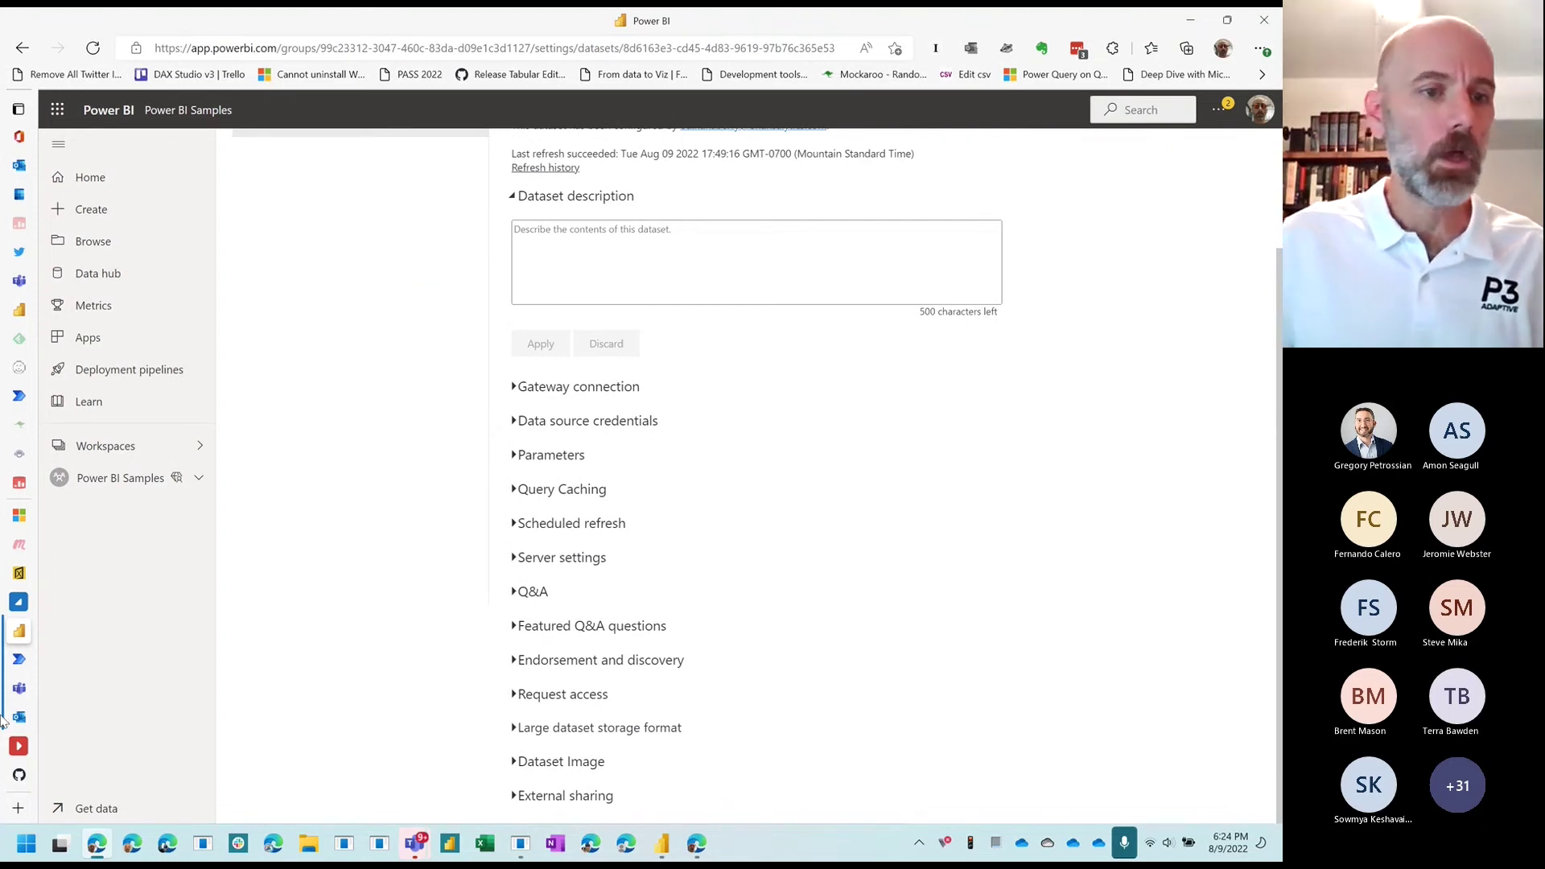
{"action": "left_click", "coordinate": [36, 665]}
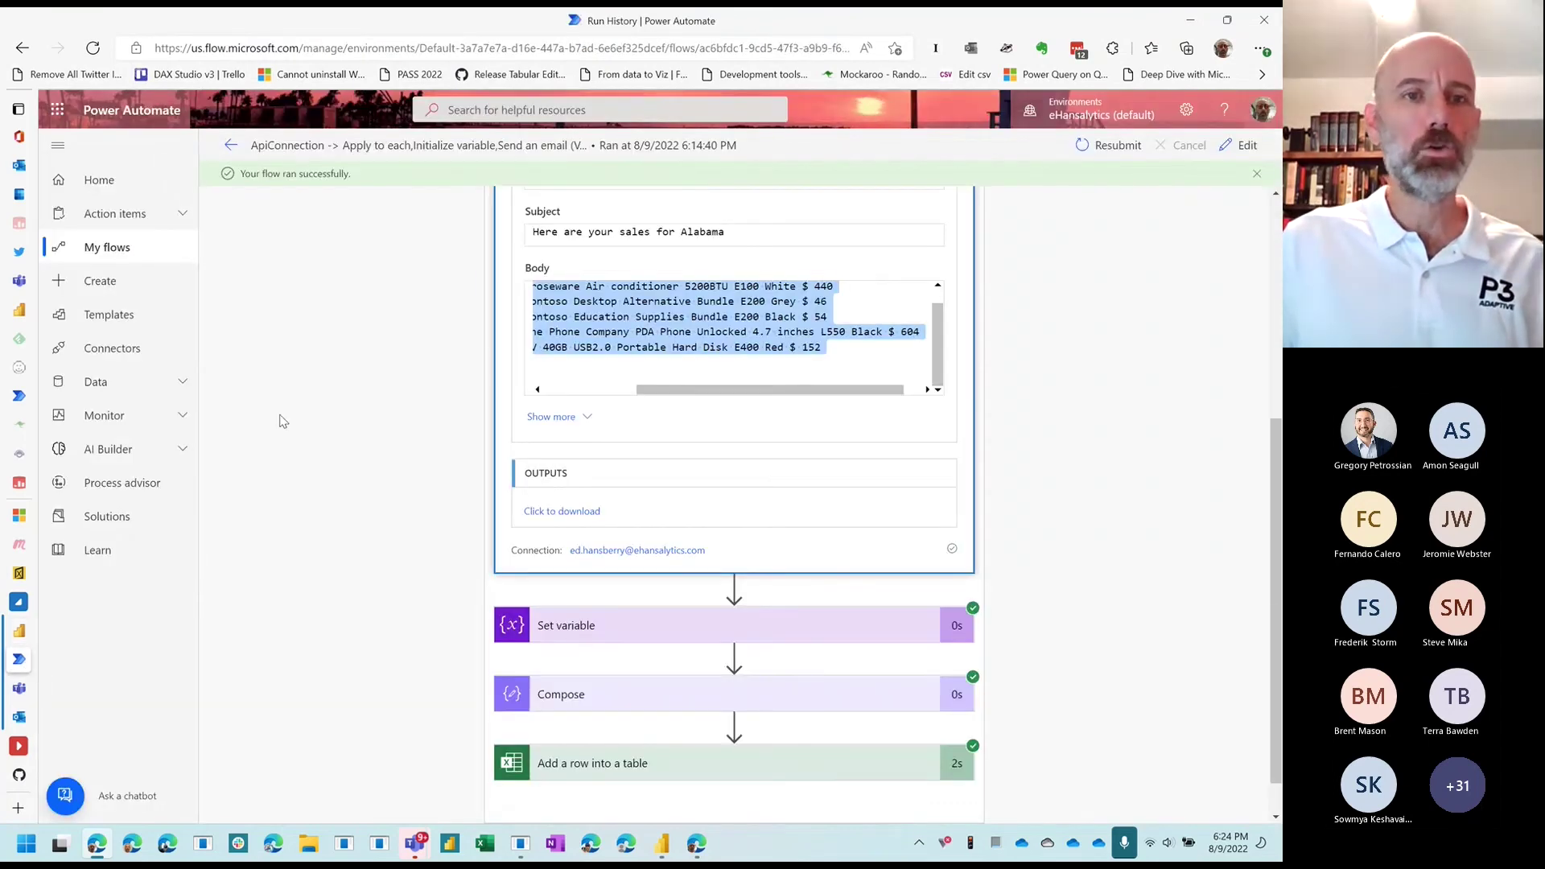
Step: Go from the run to the Flows list and start a new scheduled cloud flow
{"action": "scroll", "coordinate": [277, 418], "scroll_direction": "up", "scroll_amount": 5}
{"action": "left_click", "coordinate": [231, 147]}
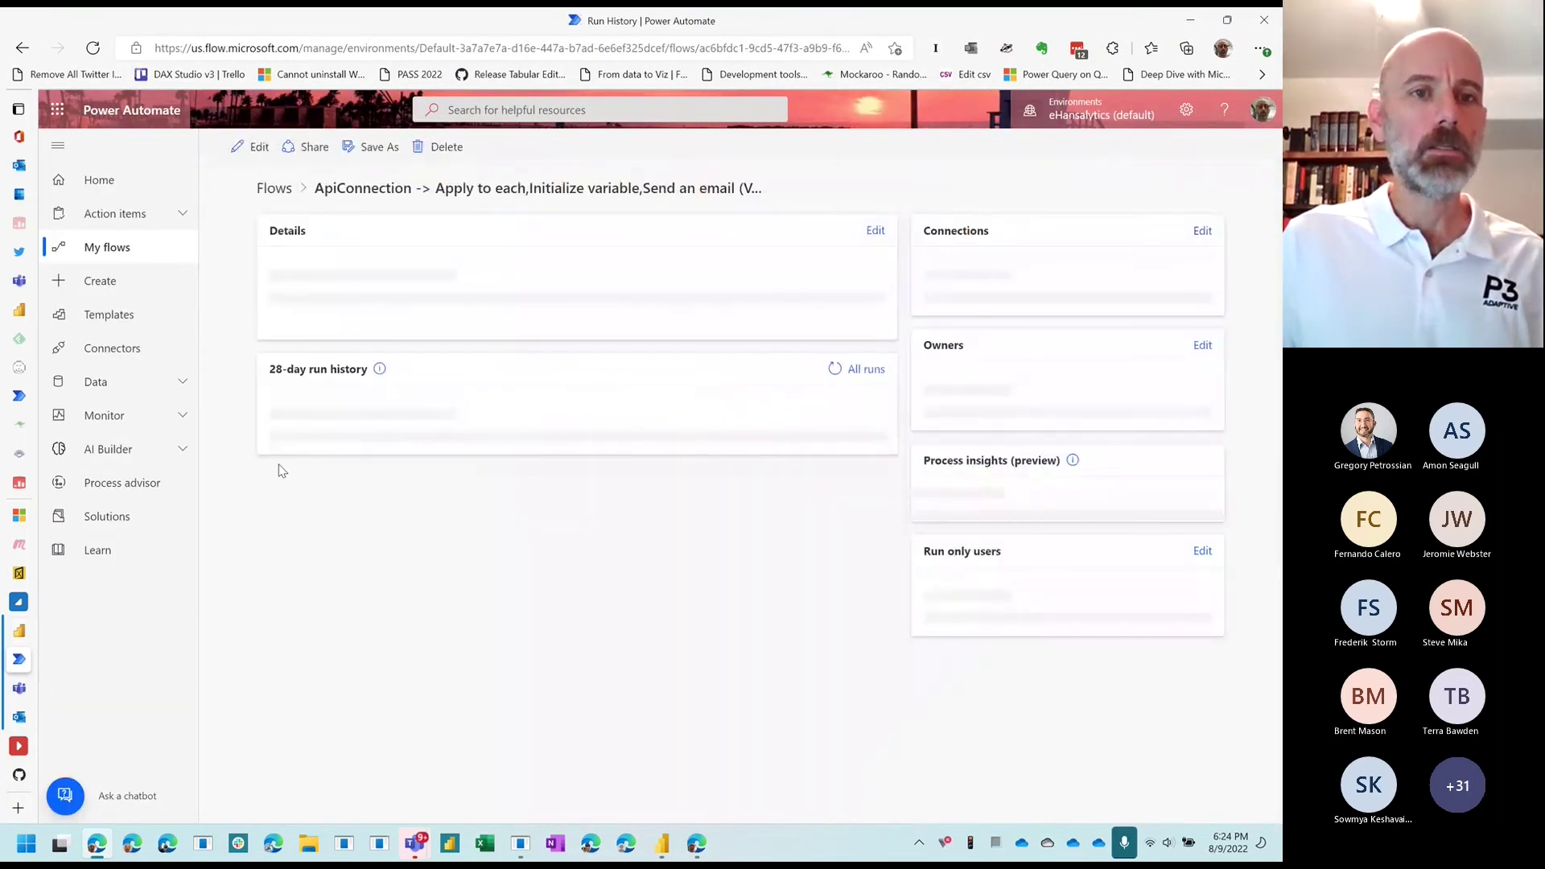
{"action": "left_click", "coordinate": [261, 193]}
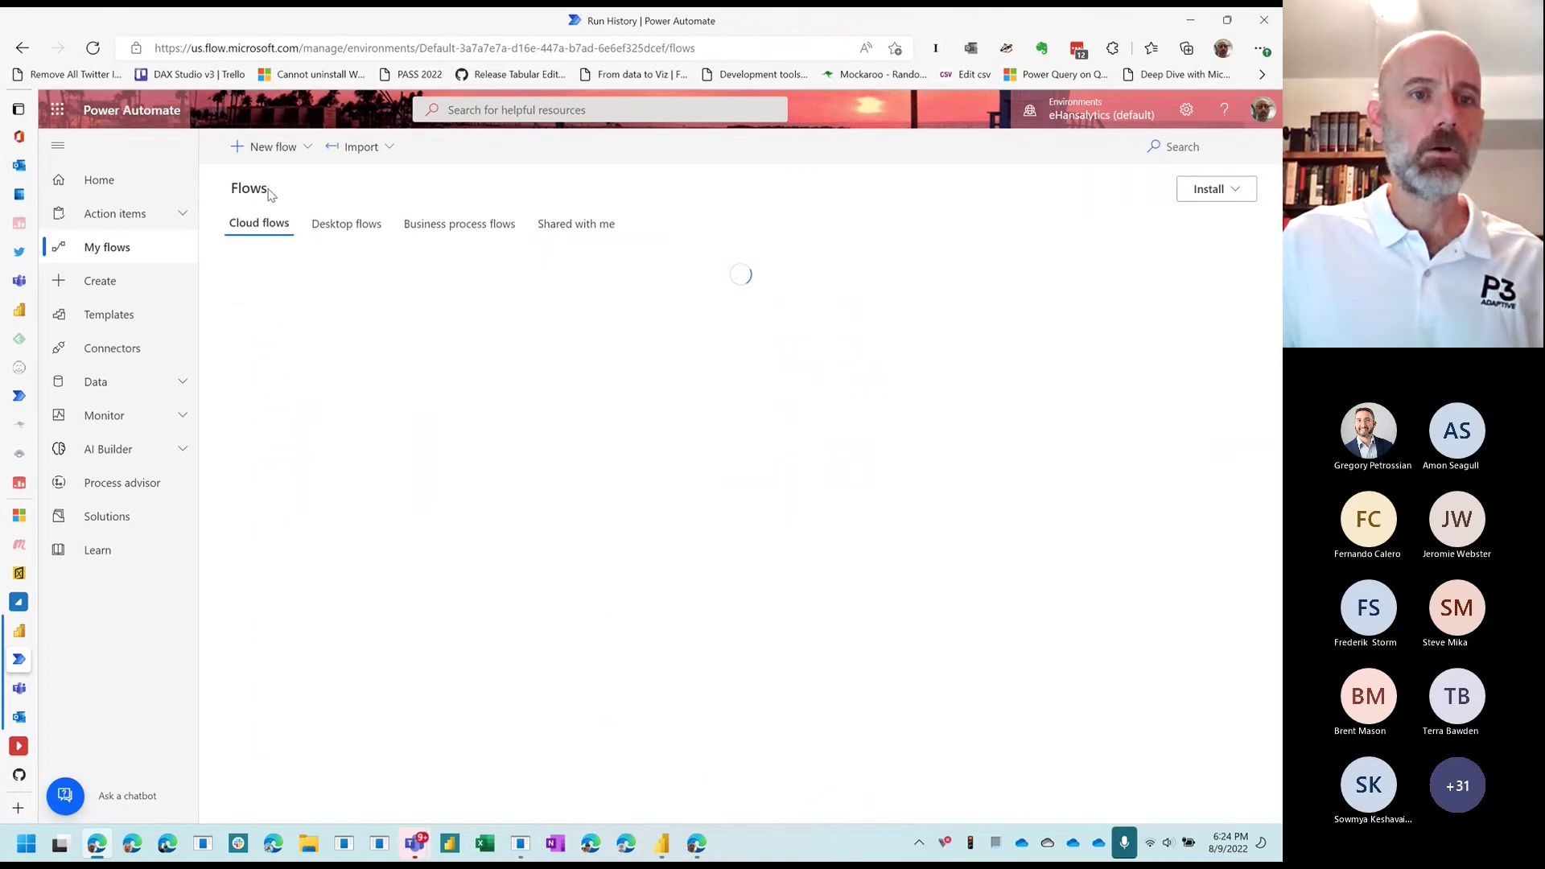
{"action": "left_click", "coordinate": [269, 148]}
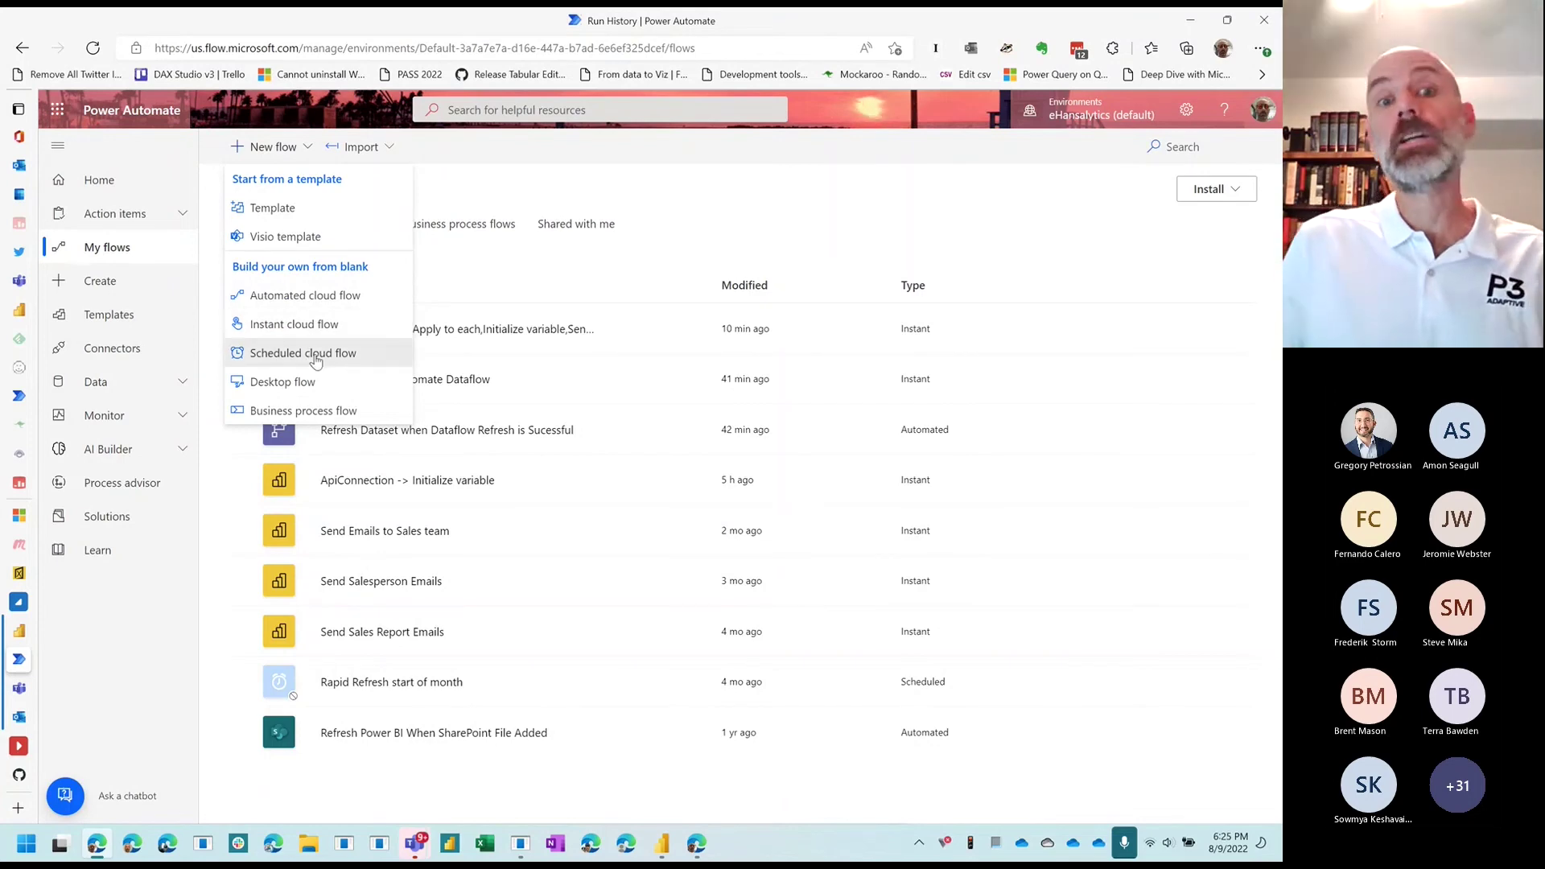
{"action": "left_click", "coordinate": [316, 352]}
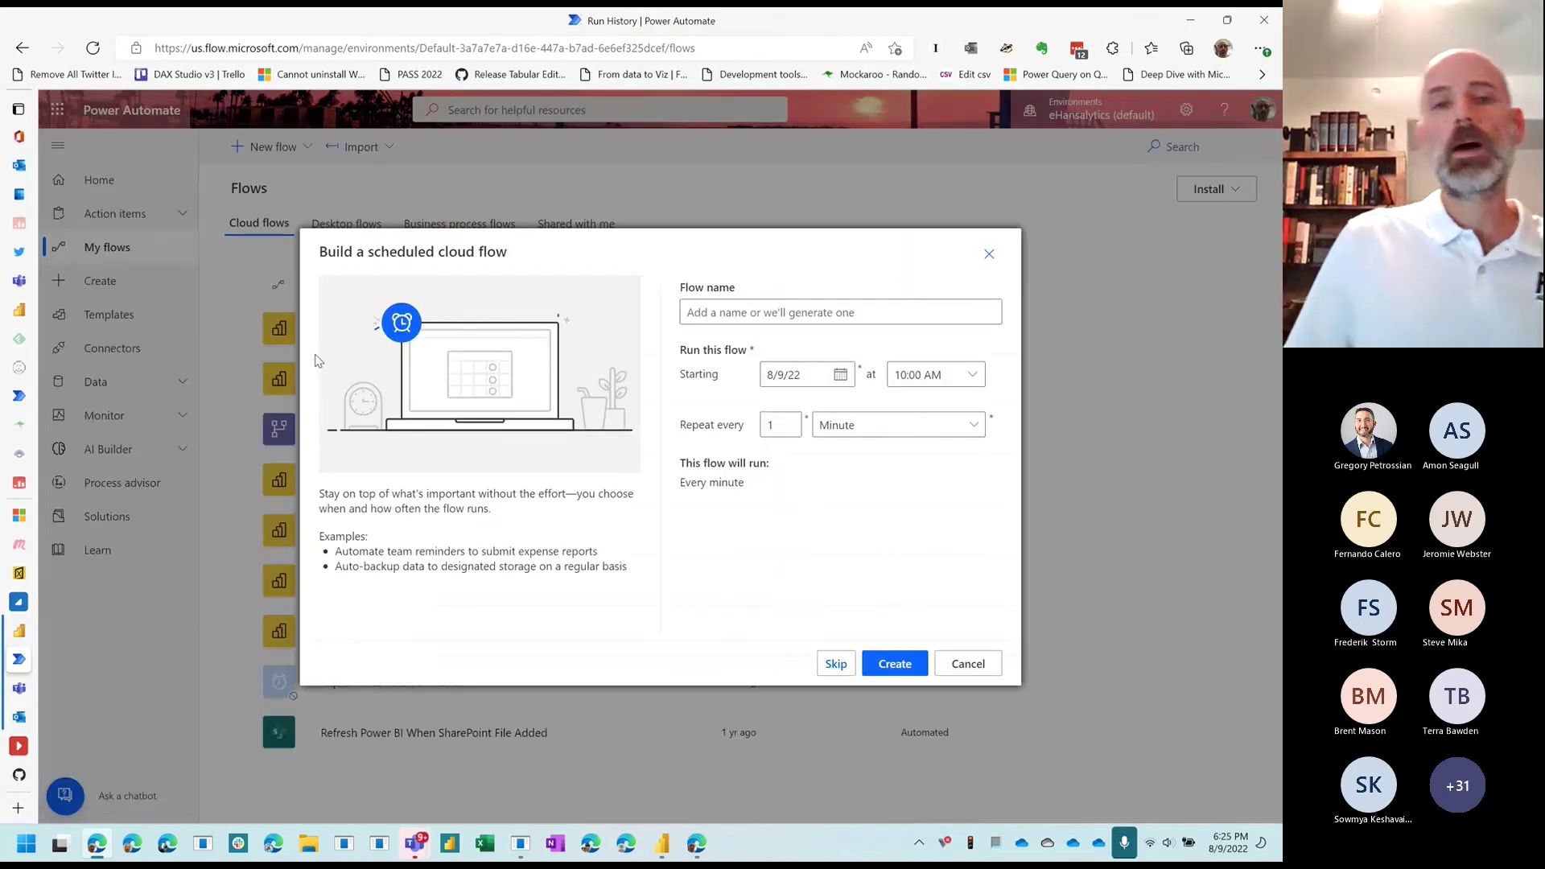
Step: Name the flow 'Accounting Refresh' and skip to the blank designer
{"action": "left_click", "coordinate": [727, 308]}
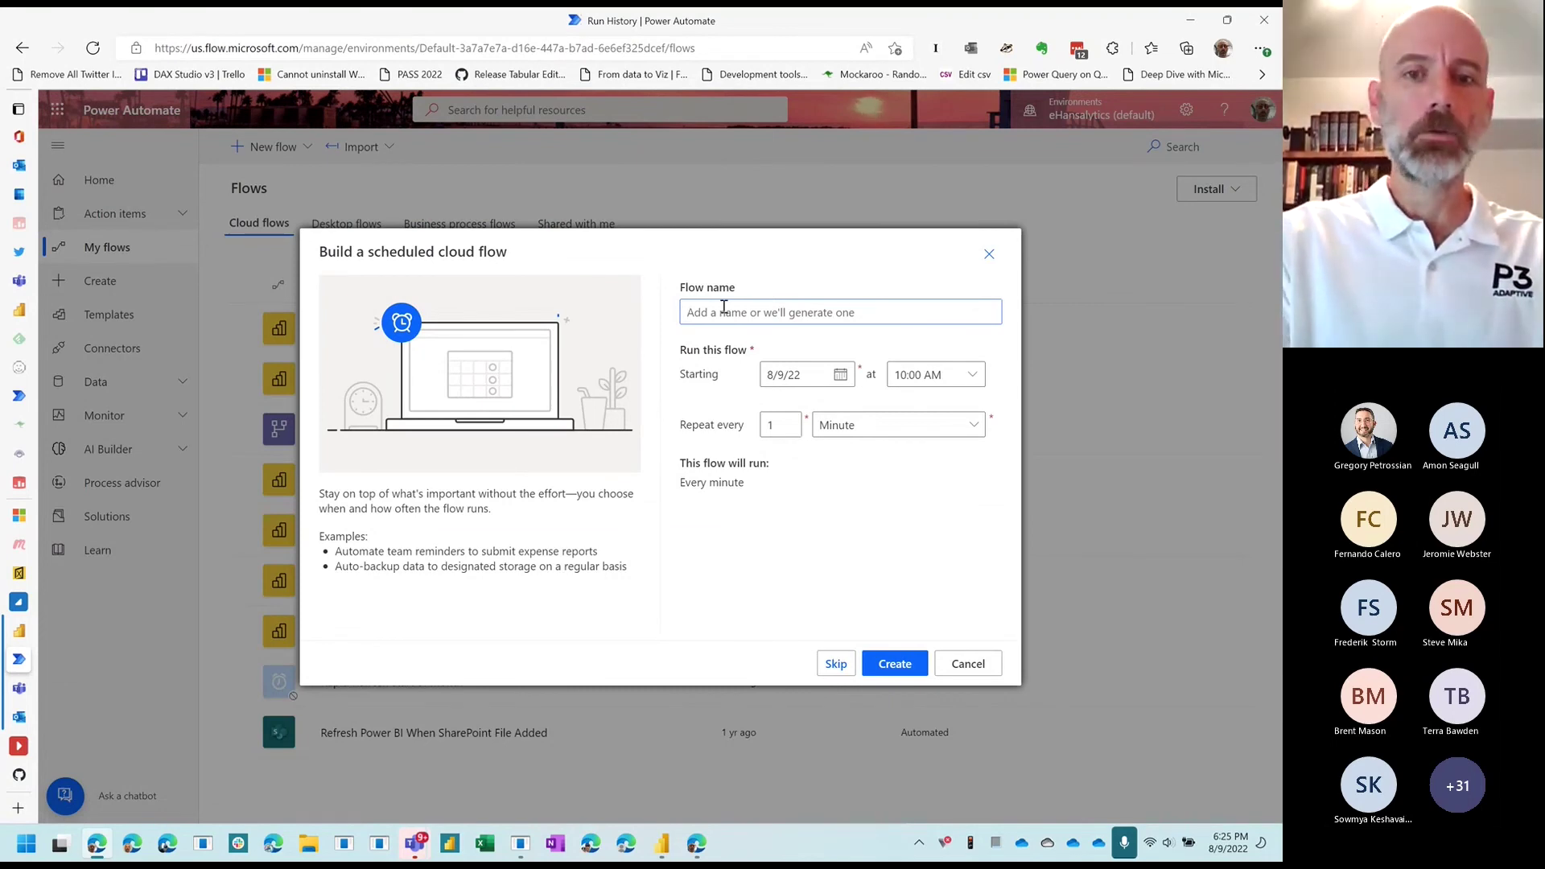
{"action": "type", "text": "Accounting"}
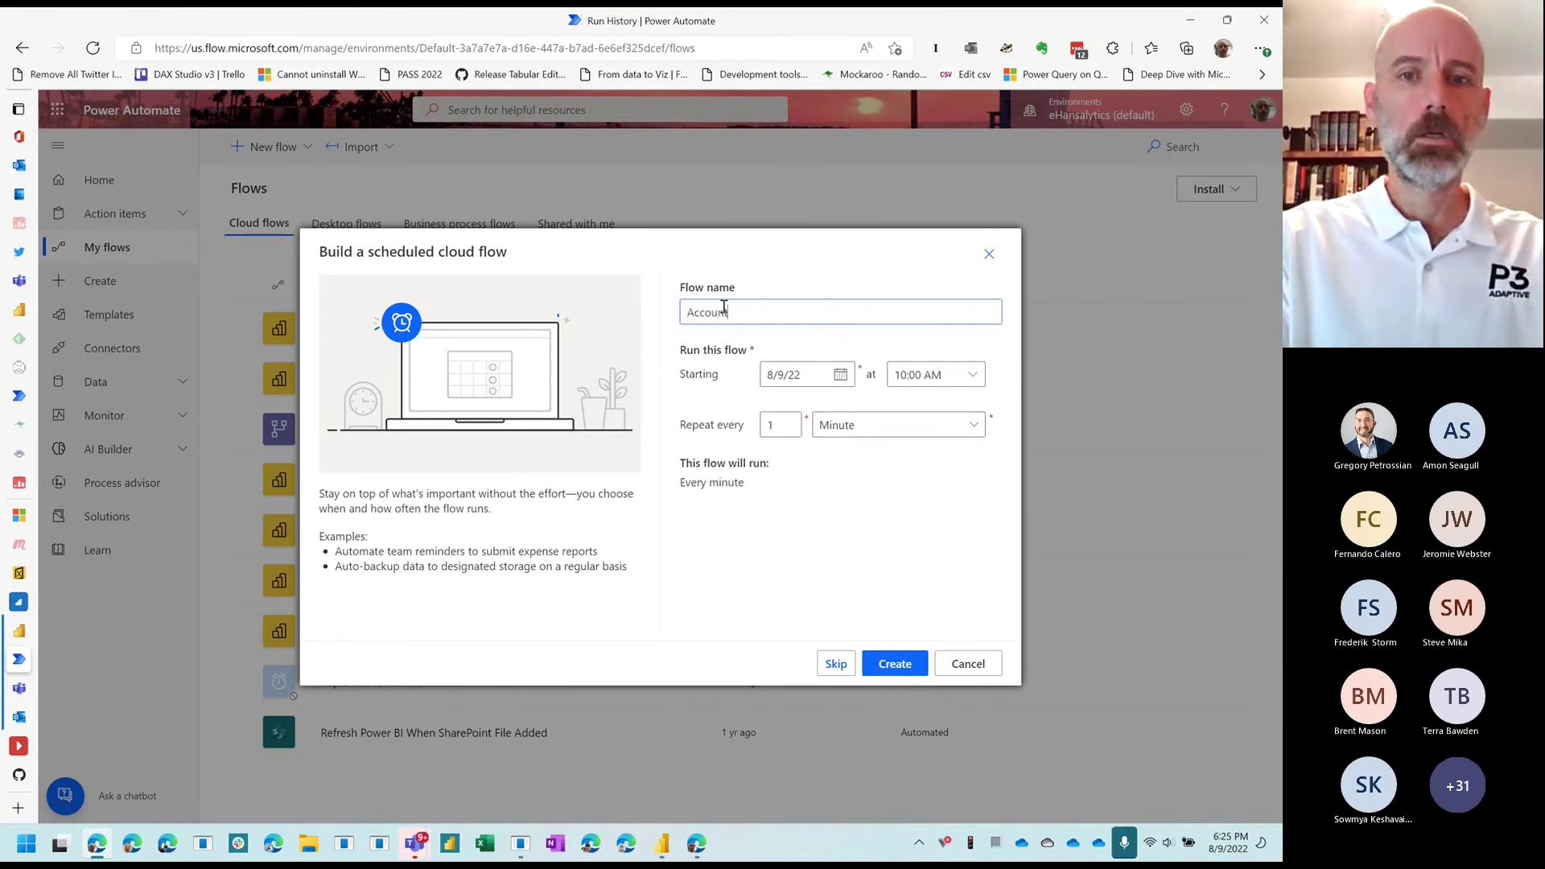
{"action": "type", "text": " Refresh"}
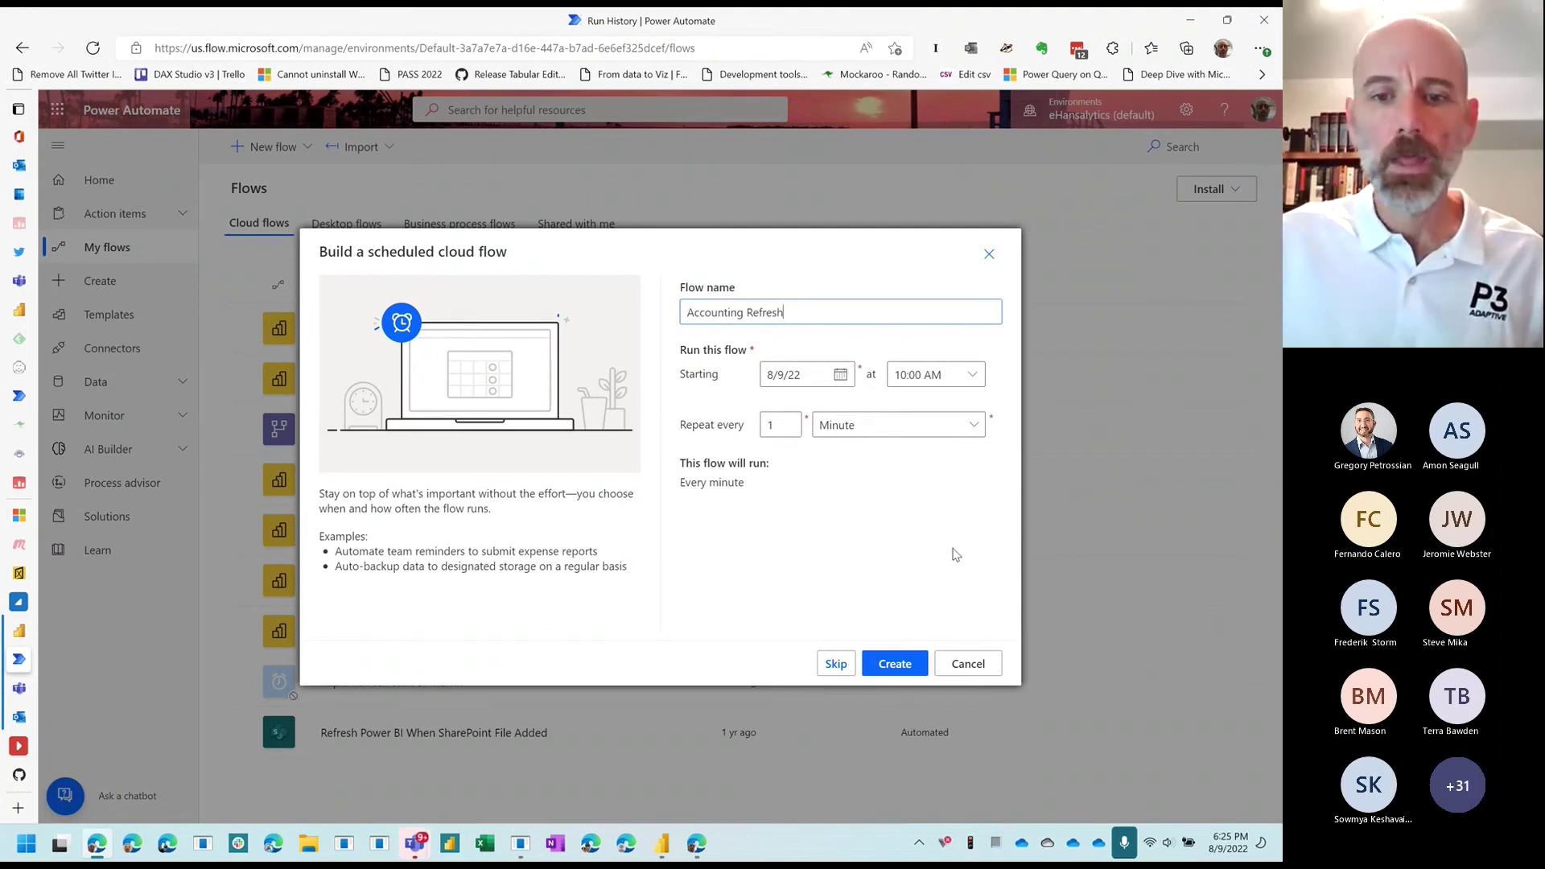
{"action": "left_click", "coordinate": [834, 665]}
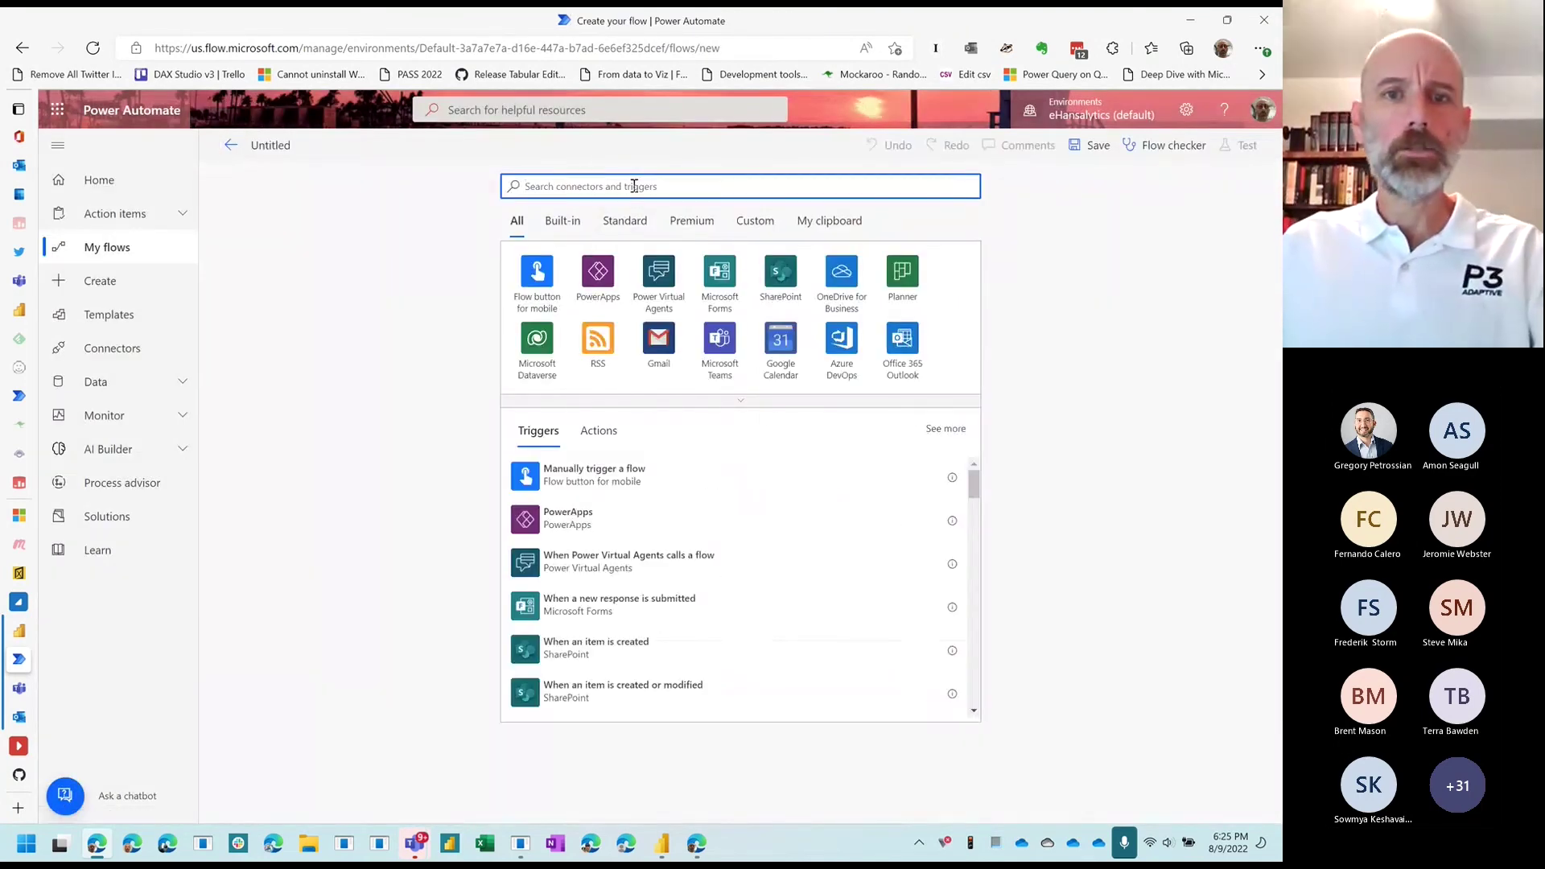
Step: Add the Schedule connector's Recurrence trigger with Interval 15 and Frequency Minute
{"action": "type", "text": "edu"}
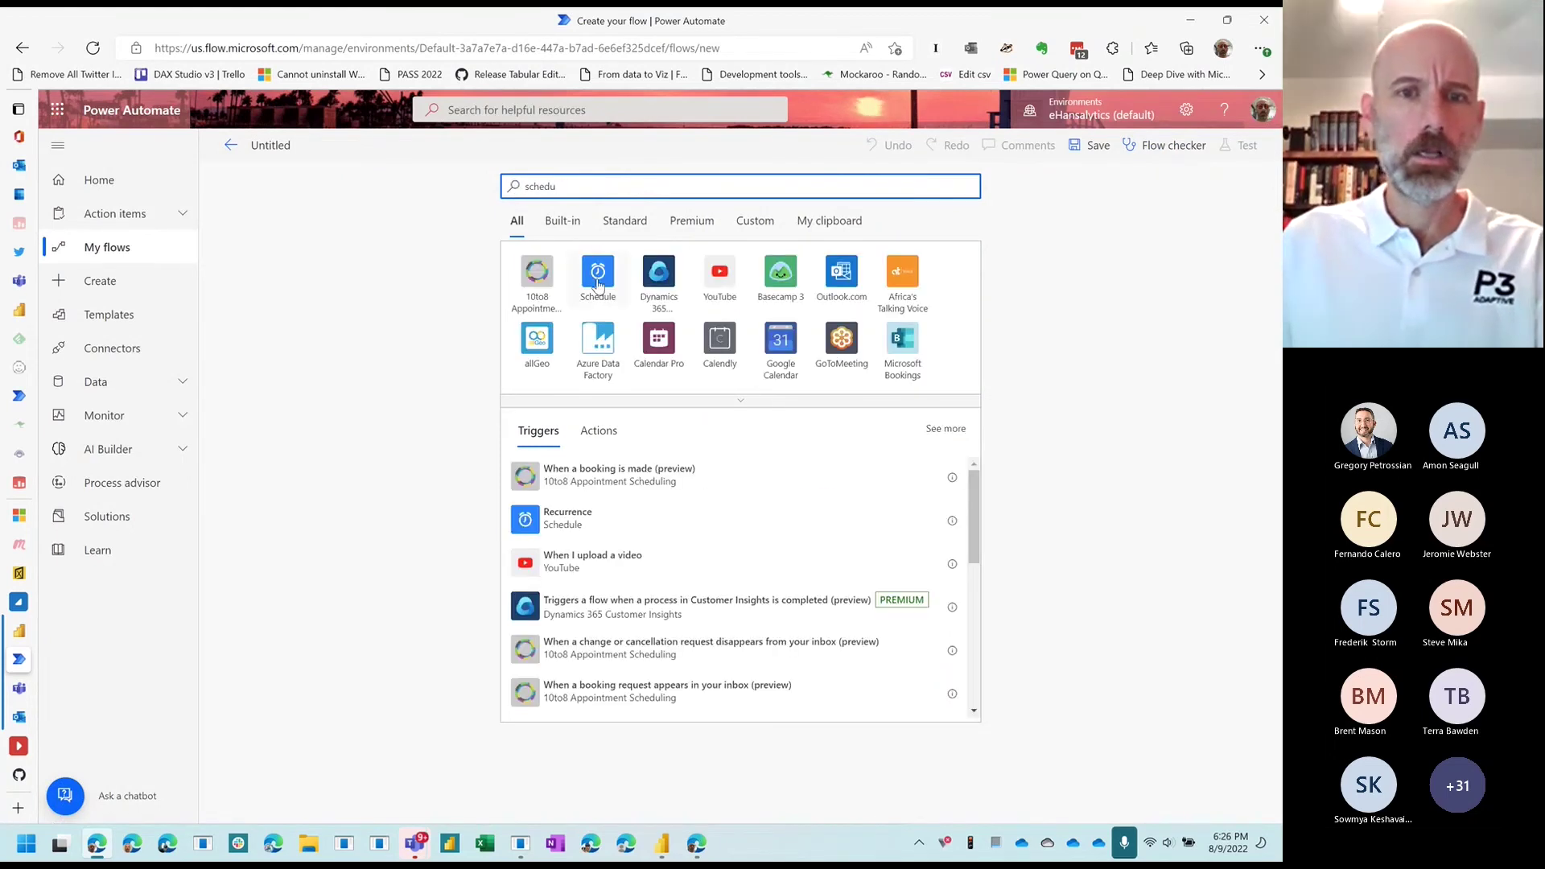
{"action": "left_click", "coordinate": [598, 283]}
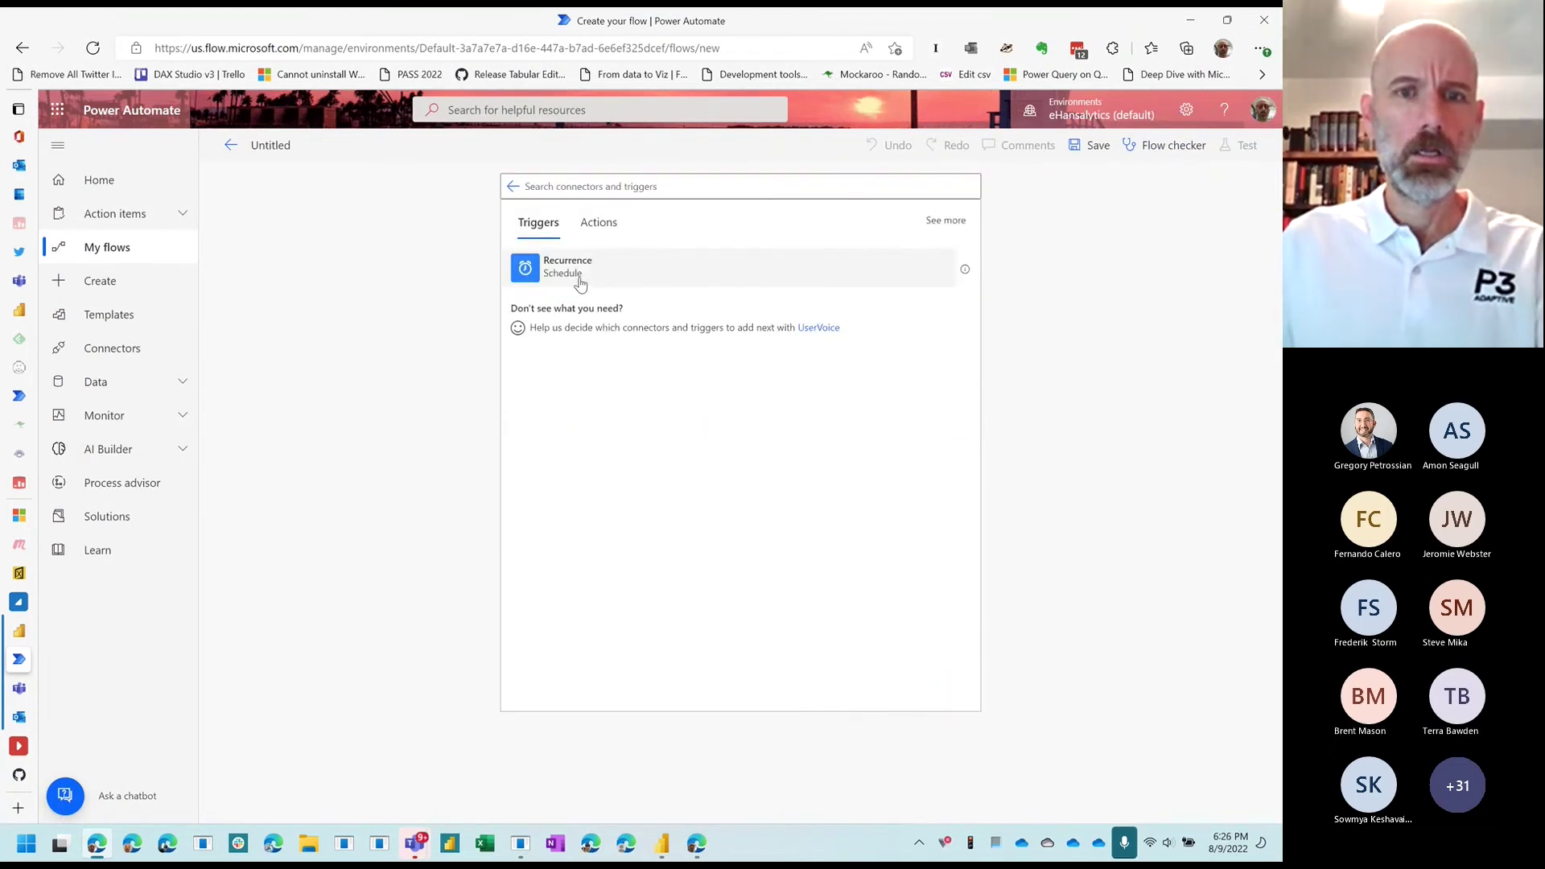
{"action": "left_click", "coordinate": [584, 280]}
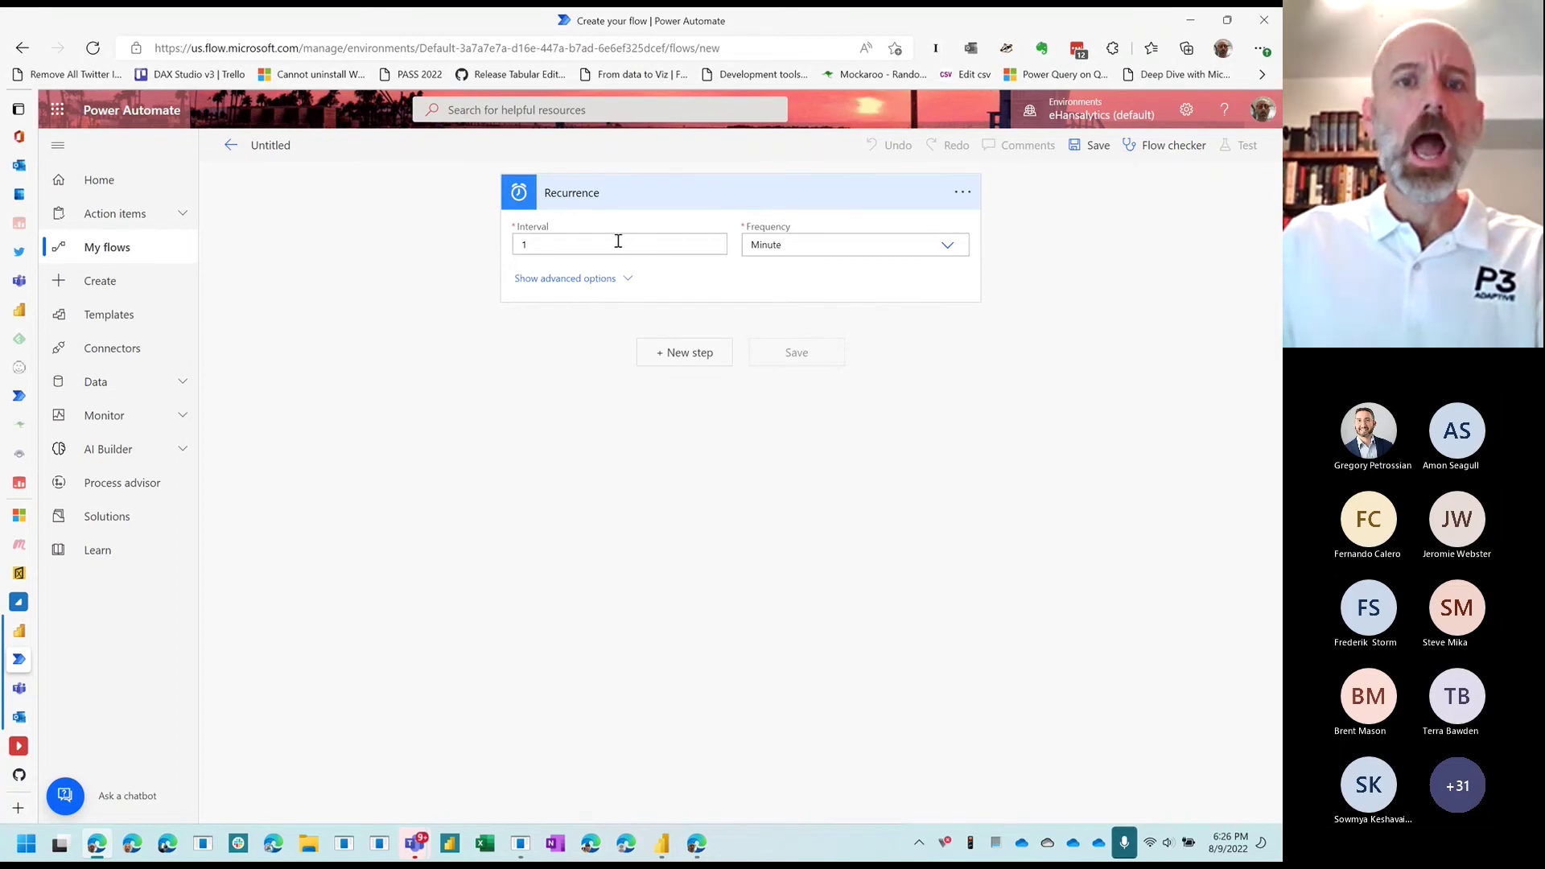
{"action": "double_click", "coordinate": [555, 242]}
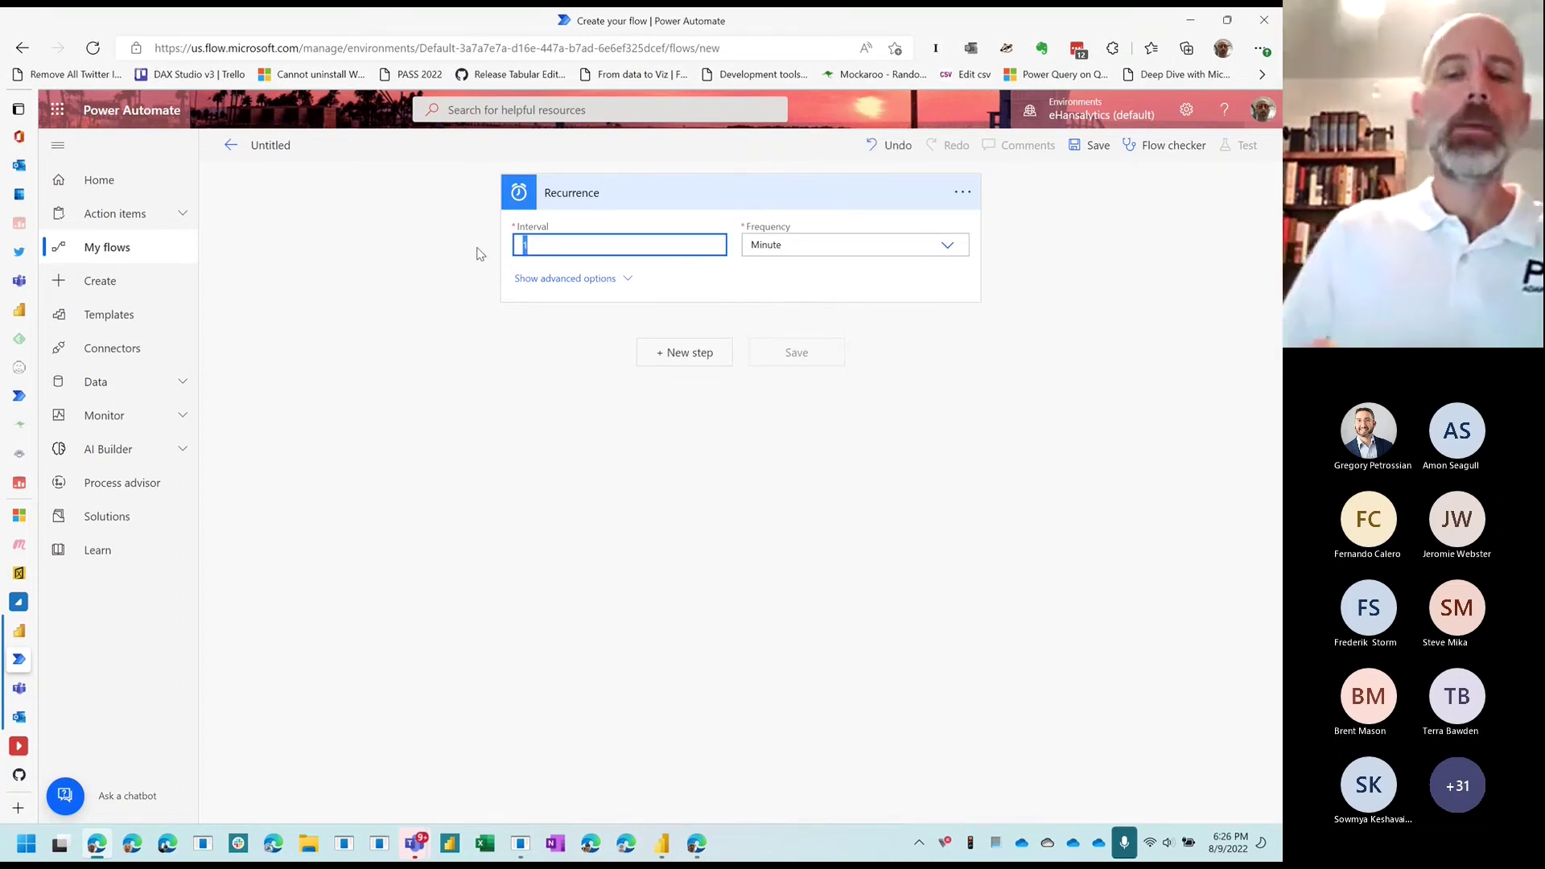
{"action": "type", "text": "15"}
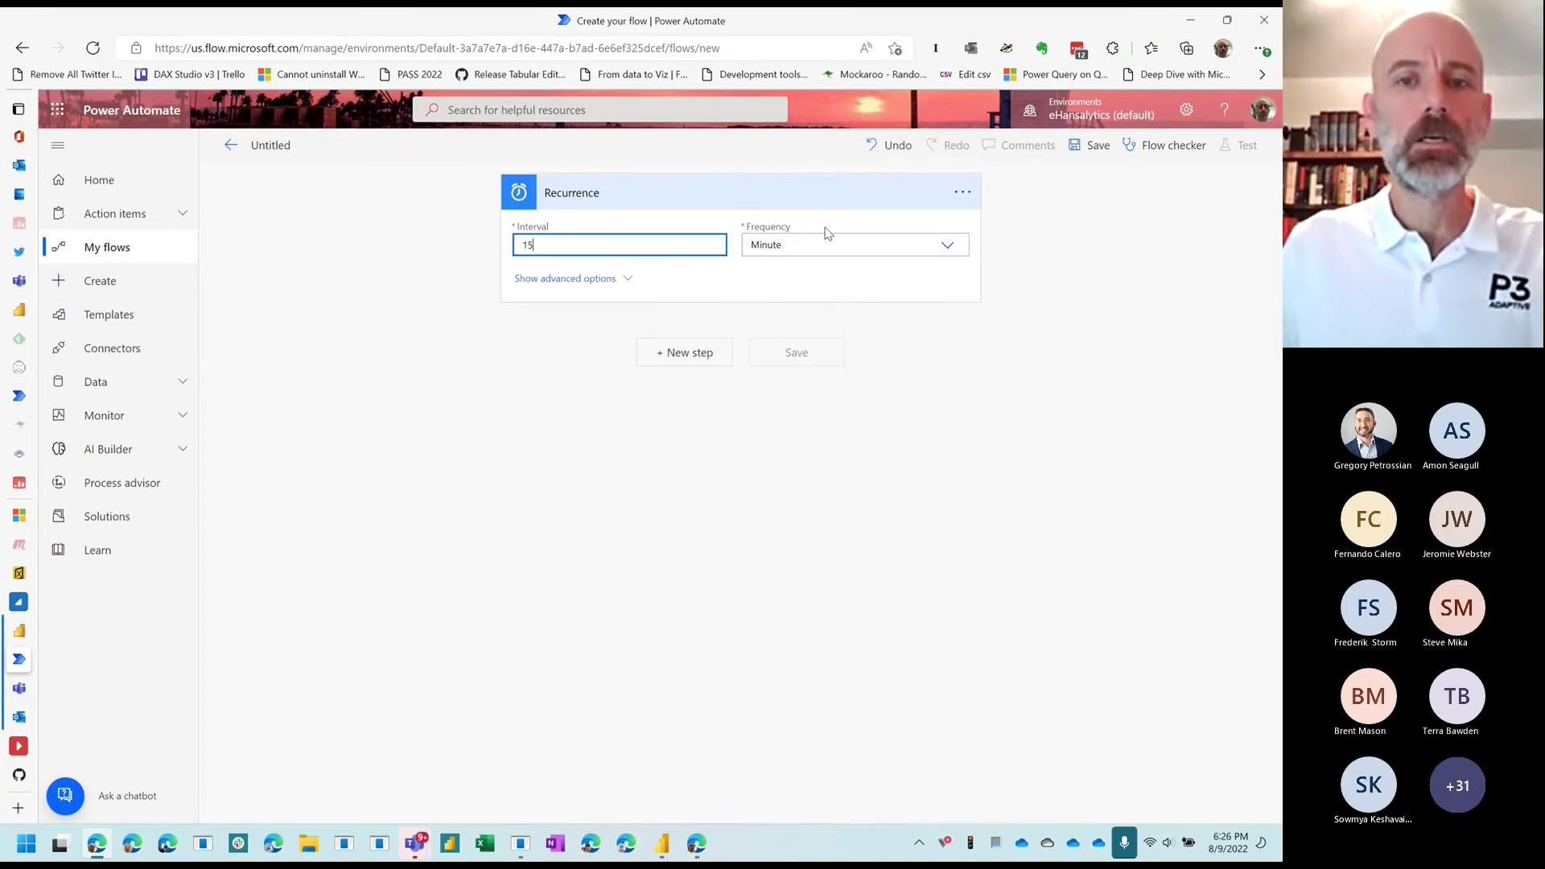
{"action": "left_click", "coordinate": [797, 249]}
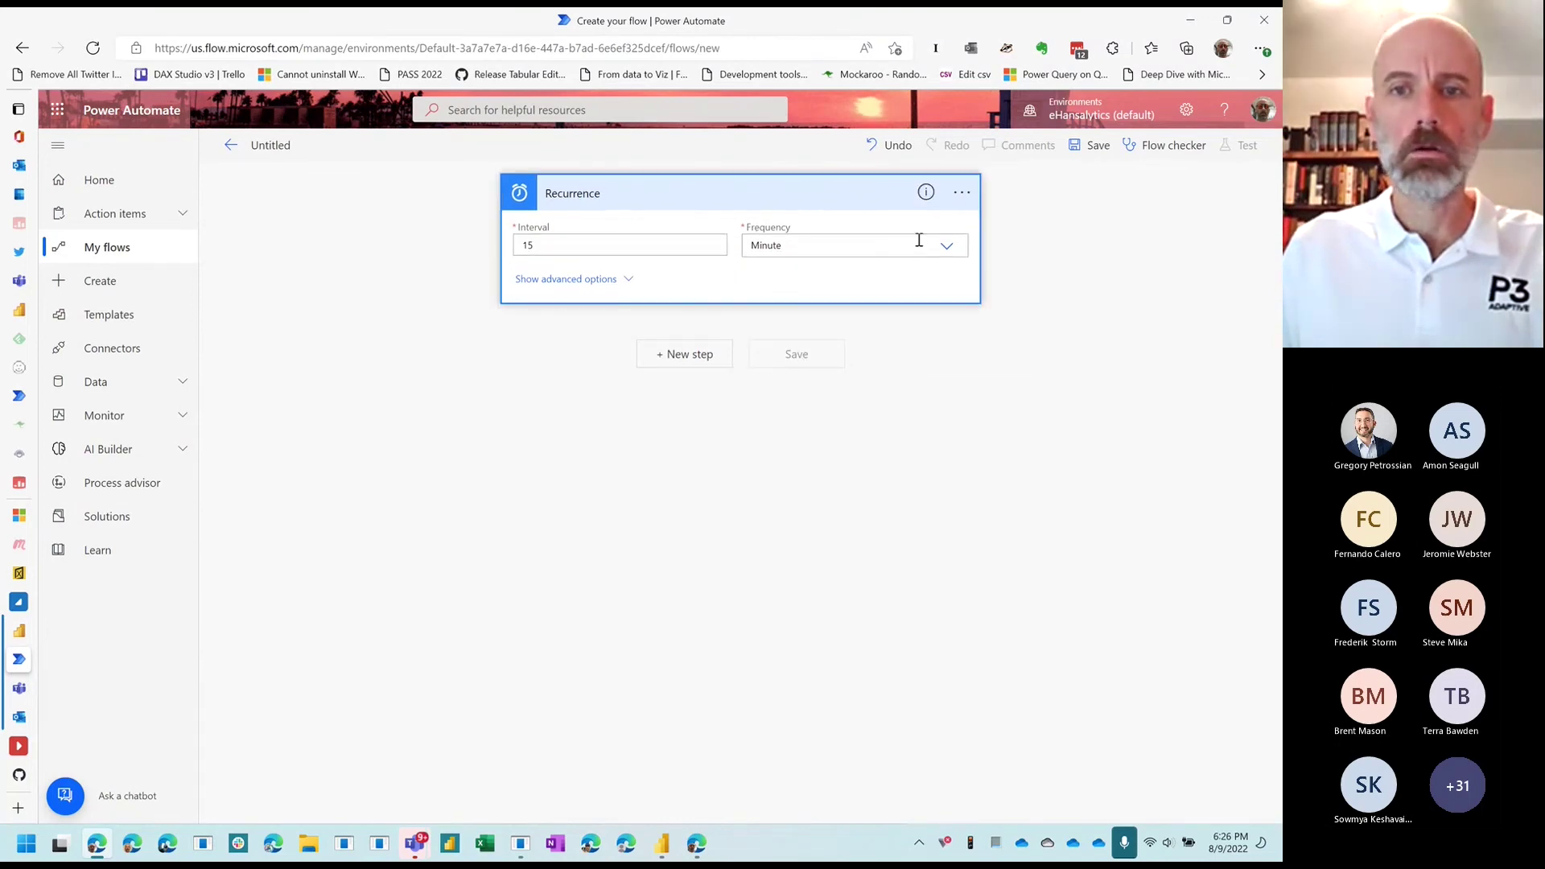
{"action": "left_click", "coordinate": [946, 245]}
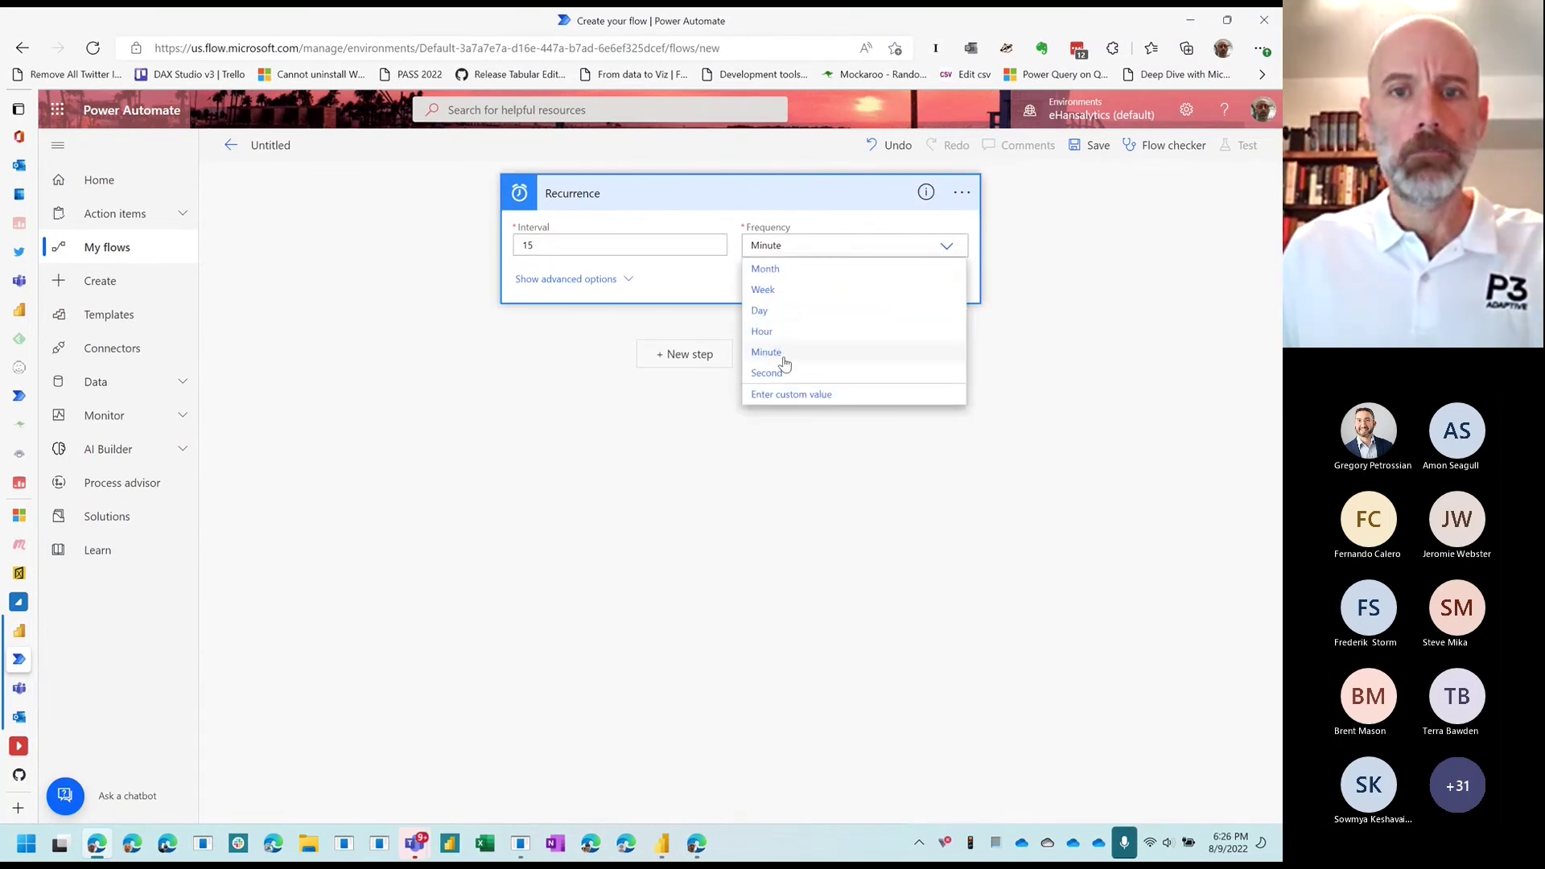
{"action": "left_click", "coordinate": [928, 352]}
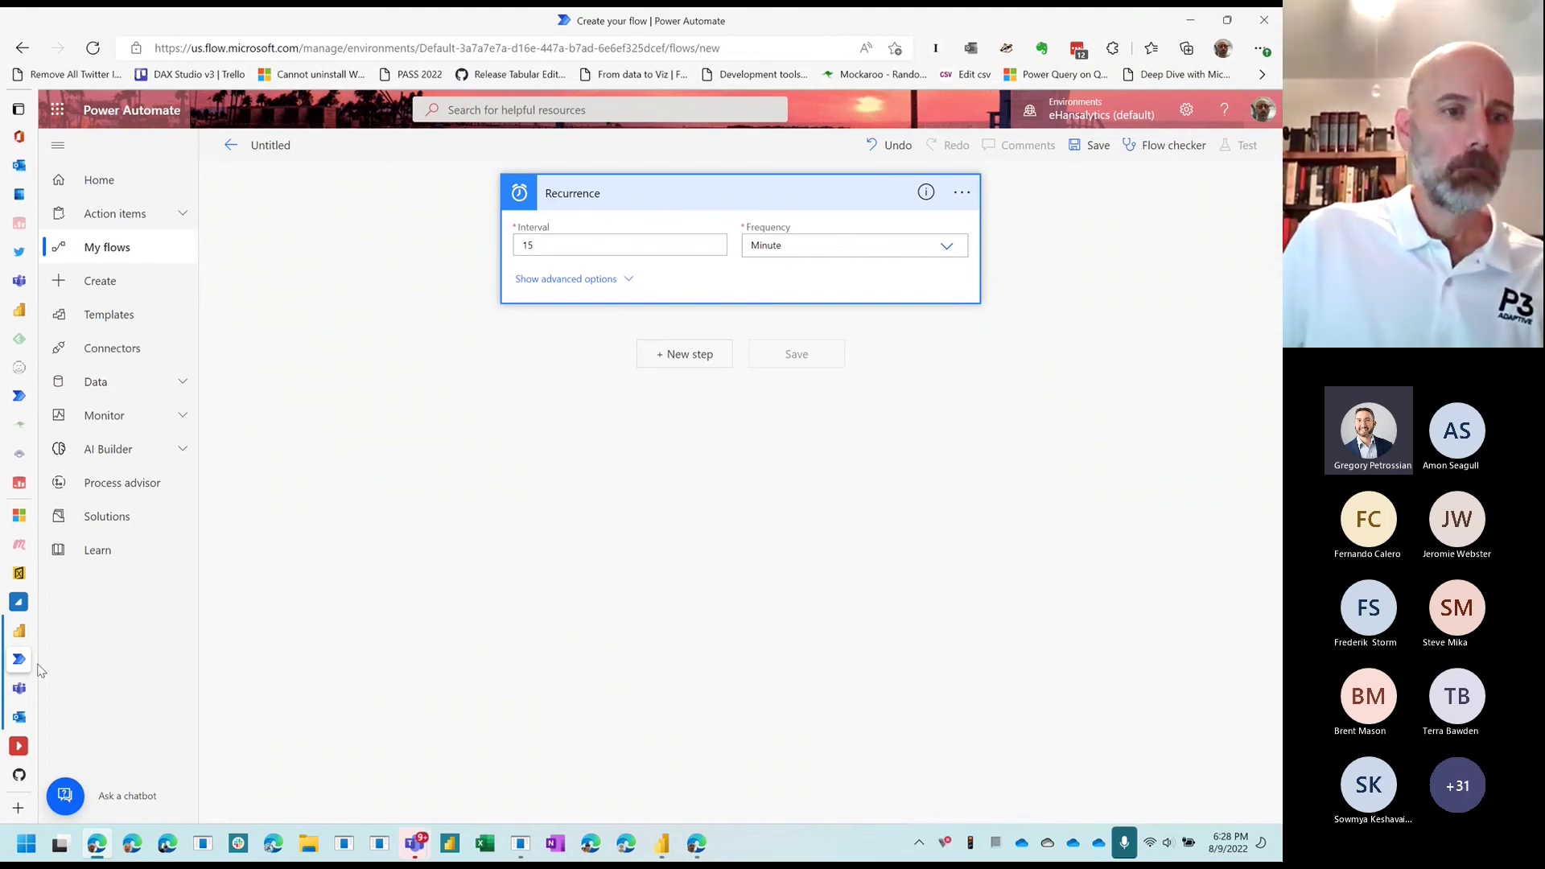
Step: Open the dataset's refresh history and mark up its Via Api and On demand refresh entries
{"action": "left_click", "coordinate": [21, 633]}
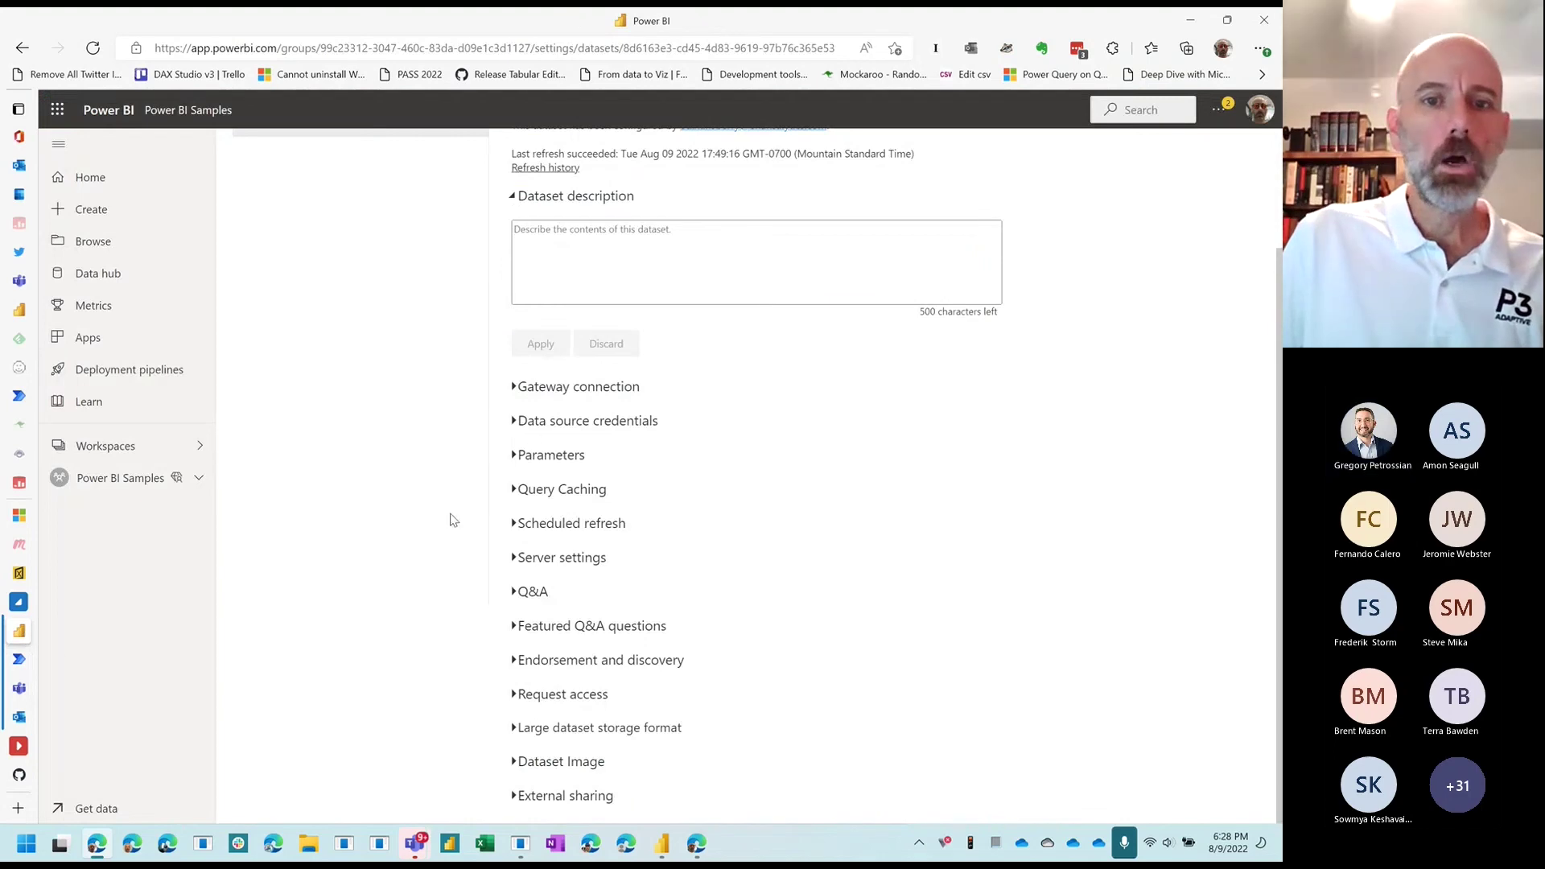
{"action": "scroll", "coordinate": [593, 427], "scroll_direction": "up", "scroll_amount": 2}
{"action": "left_click", "coordinate": [572, 312]}
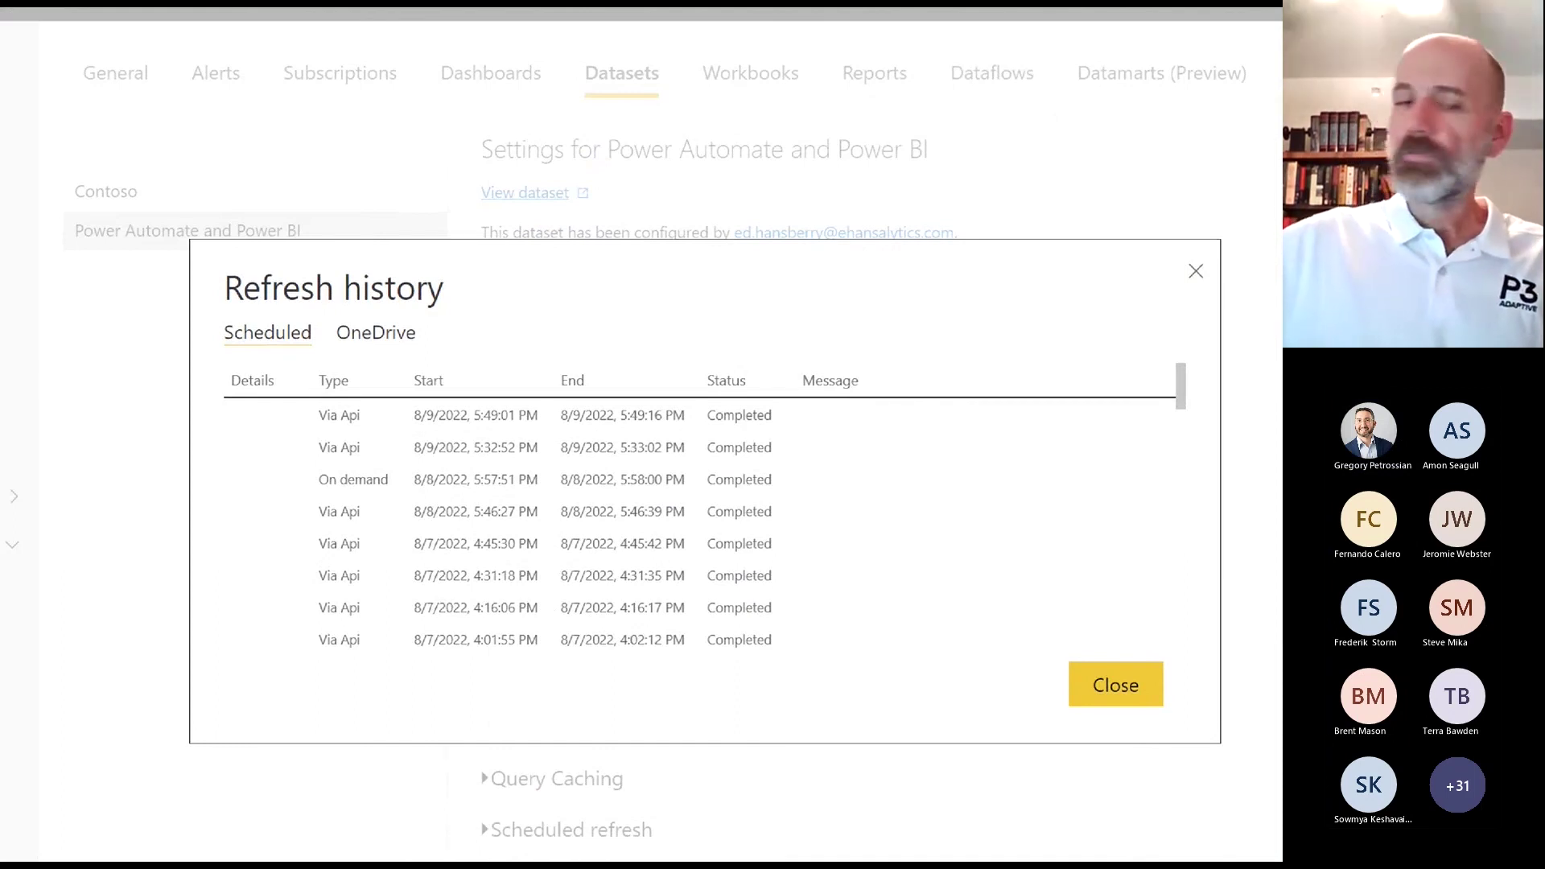
{"action": "mouse_move", "coordinate": [385, 399]}
{"action": "left_mouse_down"}
{"action": "mouse_move", "coordinate": [312, 407]}
{"action": "mouse_move", "coordinate": [363, 406]}
{"action": "left_mouse_up"}
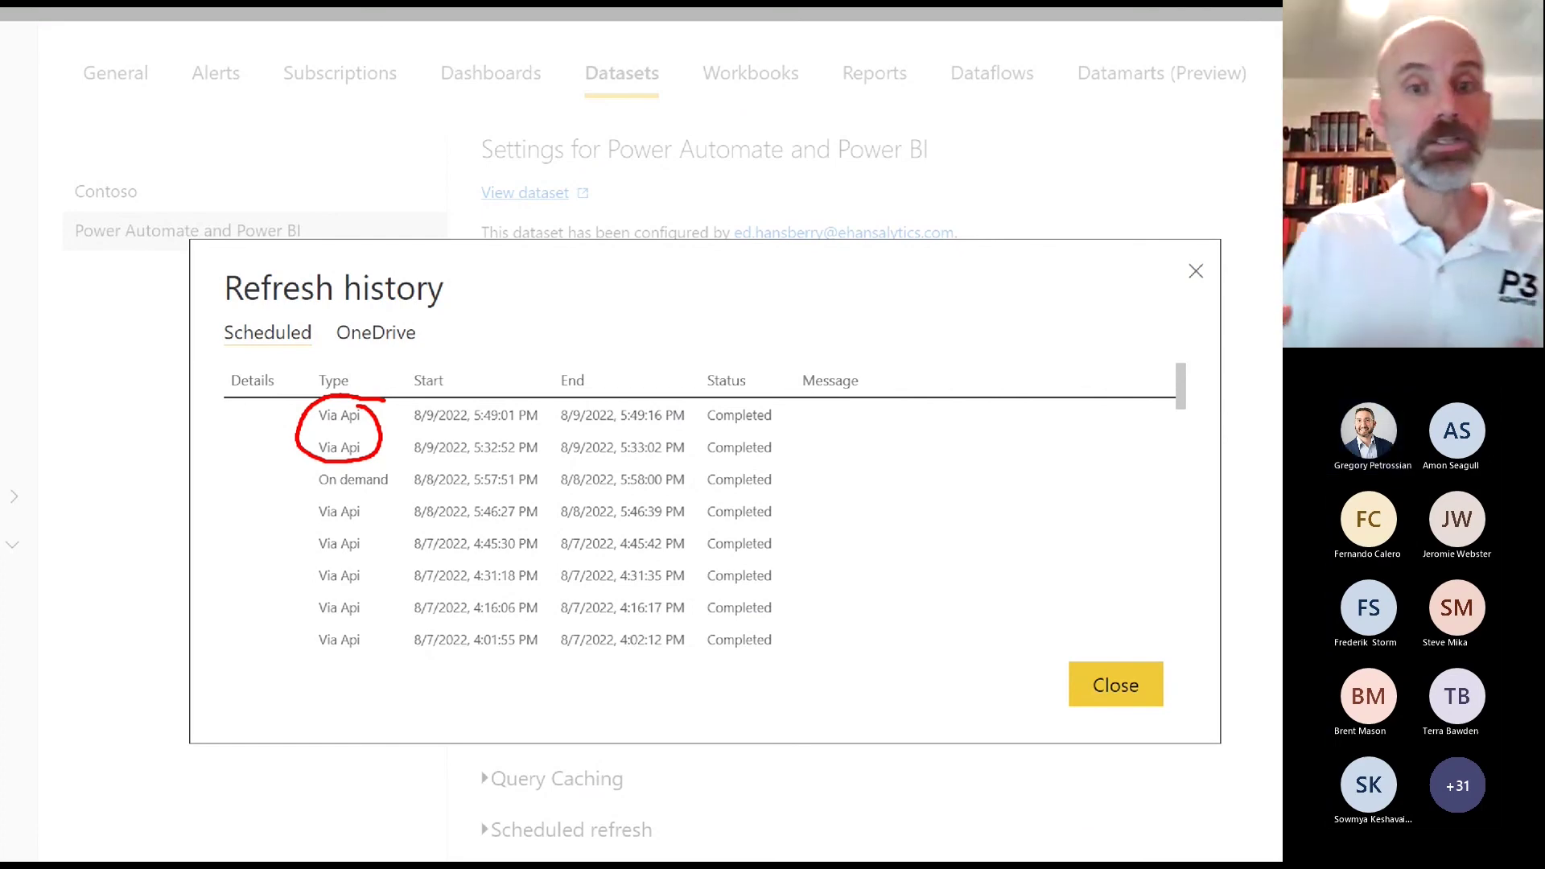
{"action": "mouse_move", "coordinate": [399, 465]}
{"action": "left_mouse_down"}
{"action": "mouse_move", "coordinate": [360, 515]}
{"action": "mouse_move", "coordinate": [696, 451]}
{"action": "mouse_move", "coordinate": [475, 446]}
{"action": "left_mouse_up"}
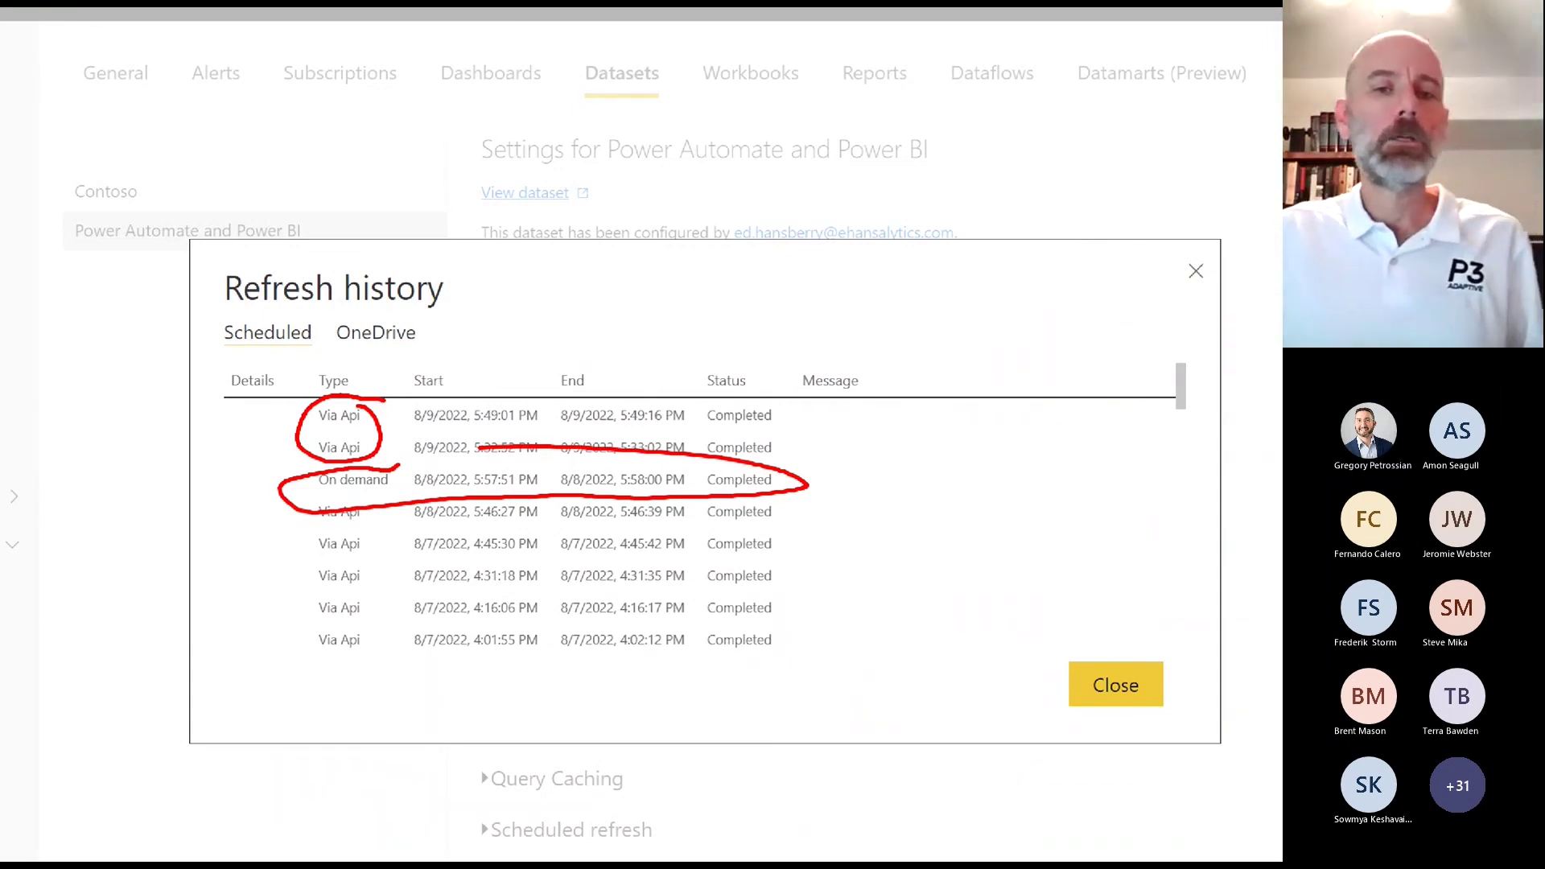
{"action": "mouse_move", "coordinate": [289, 485]}
{"action": "left_mouse_down"}
{"action": "mouse_move", "coordinate": [282, 628]}
{"action": "mouse_move", "coordinate": [304, 483]}
{"action": "left_mouse_up"}
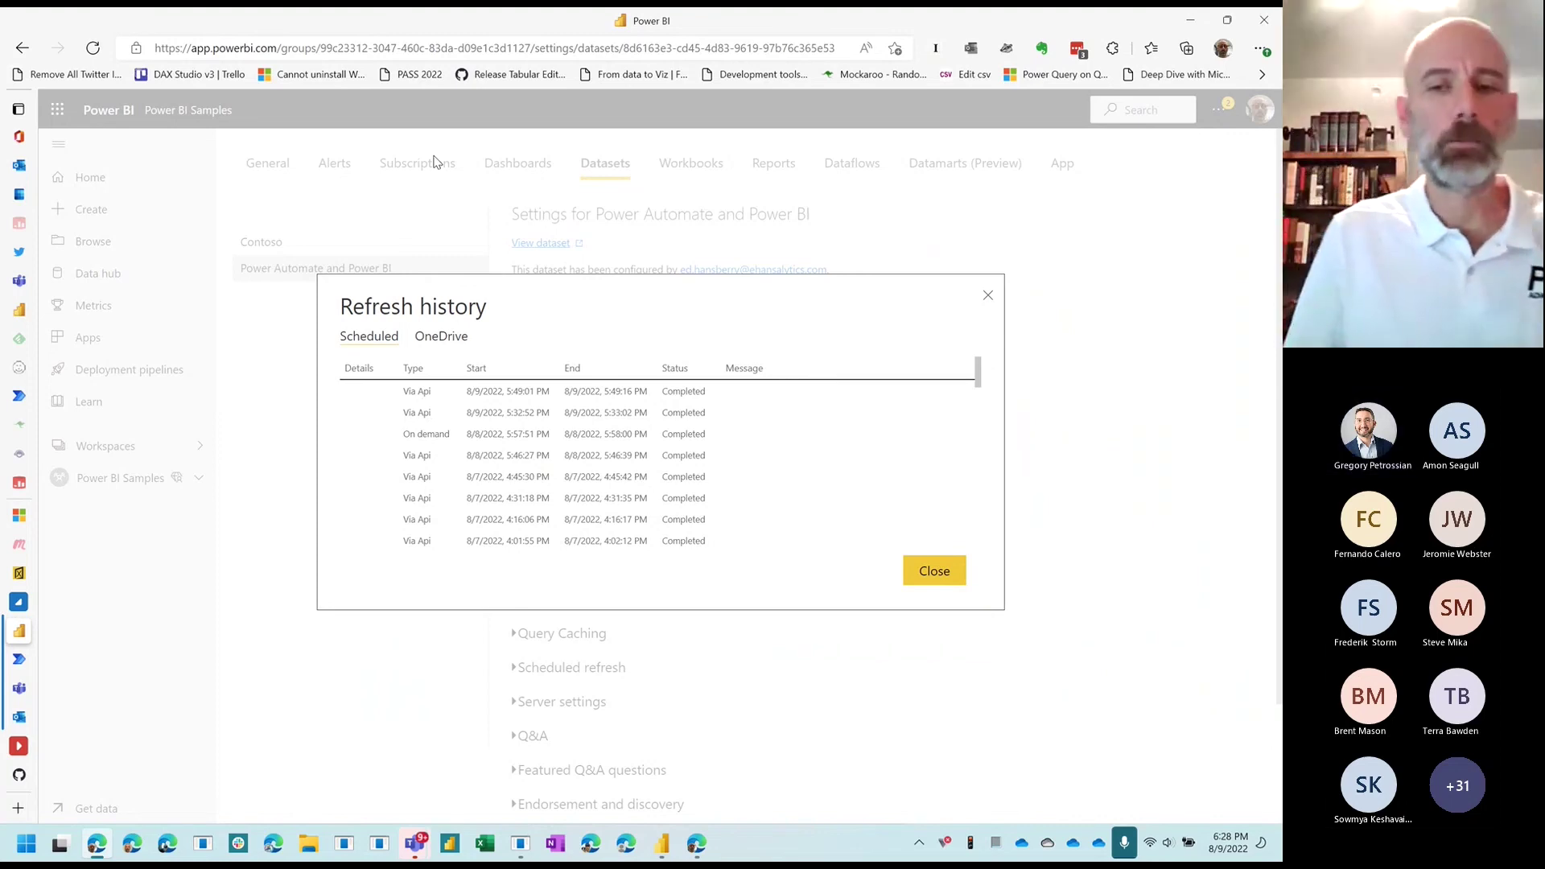
Step: Close the Refresh history dialog to return to the dataset's settings page
{"action": "left_click", "coordinate": [931, 569]}
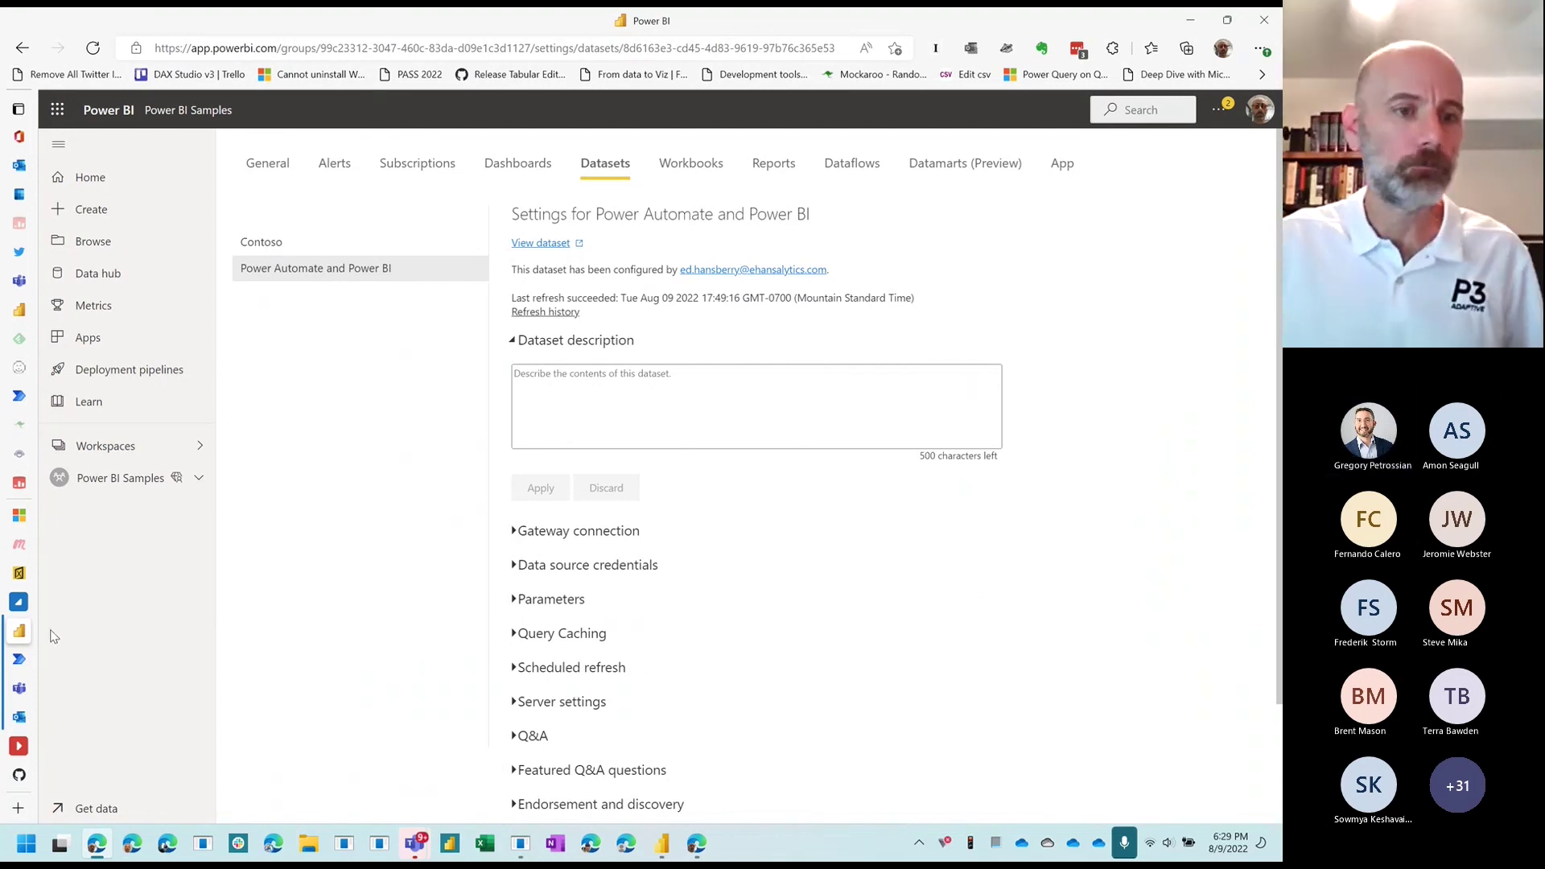
Step: Back in the flow, add an Initialize variable action after the Recurrence trigger
{"action": "left_click", "coordinate": [19, 659]}
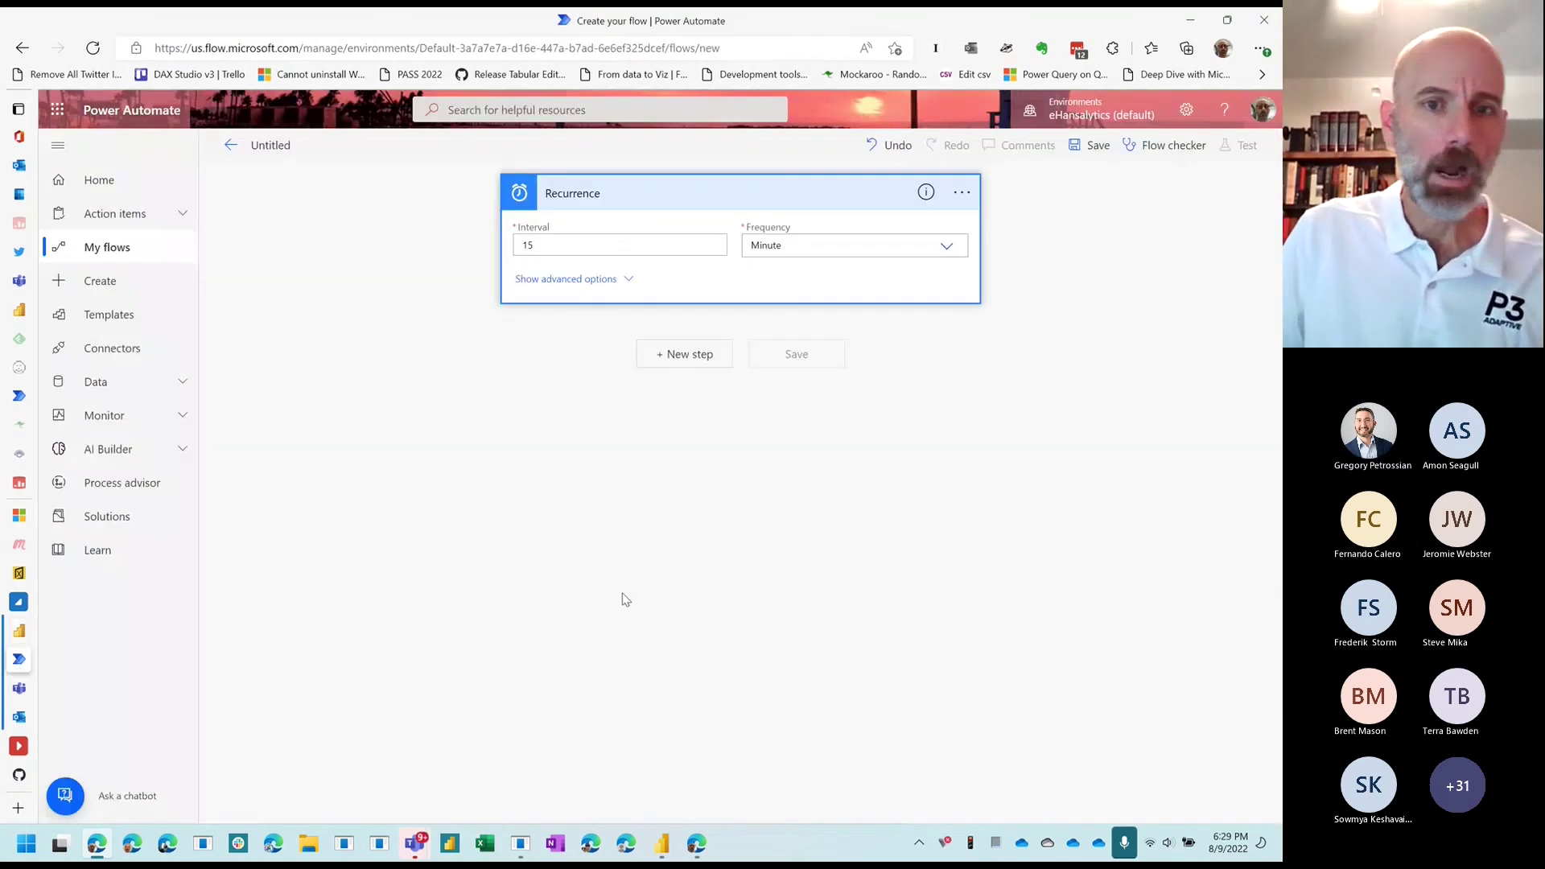
{"action": "left_click", "coordinate": [667, 358]}
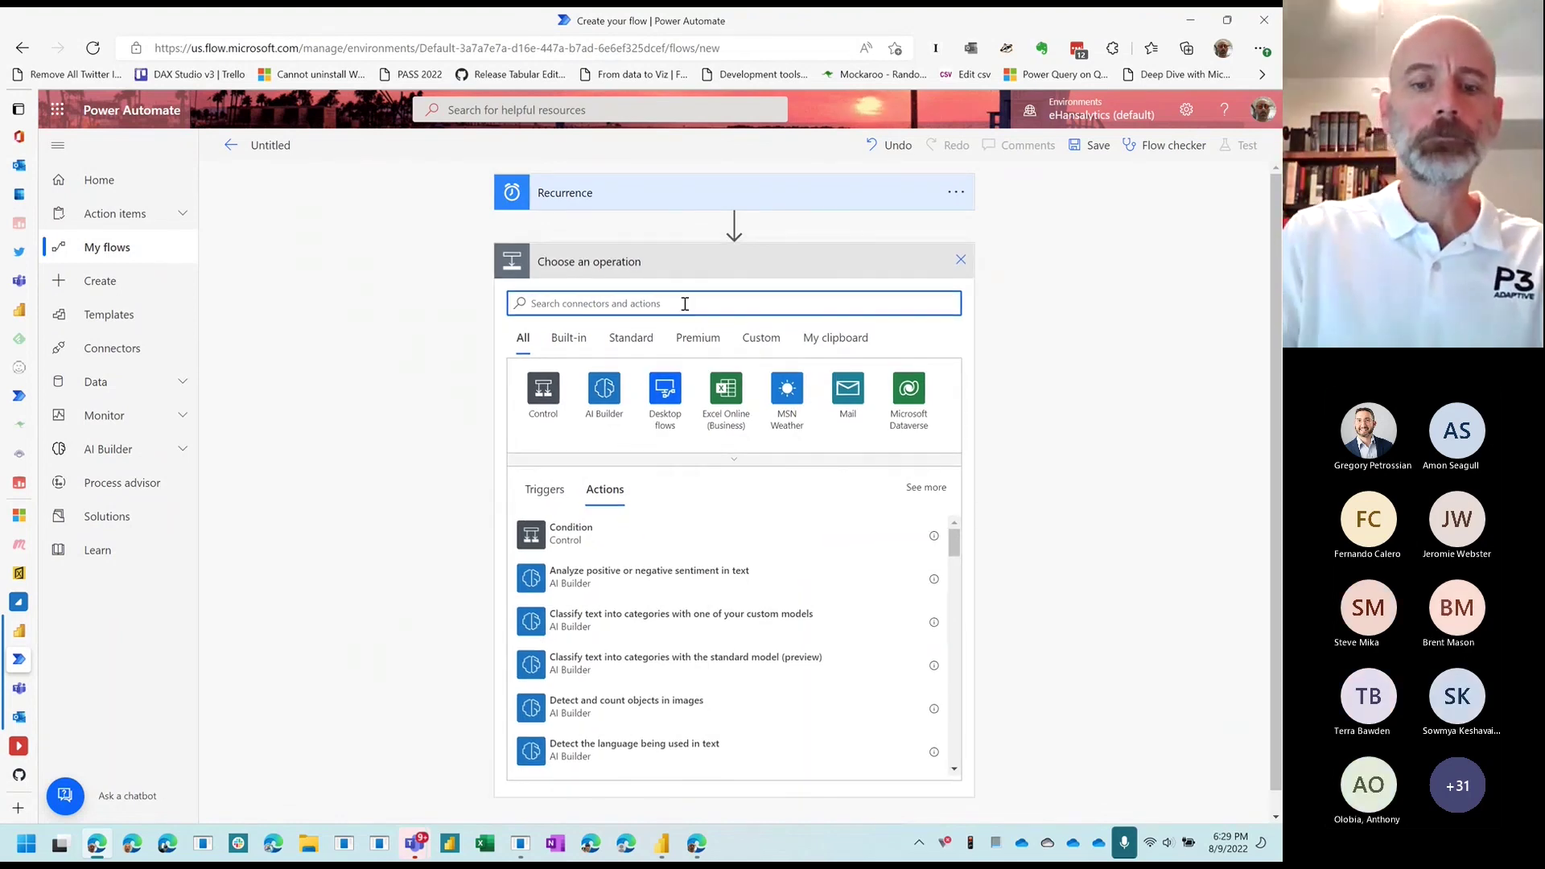
{"action": "type", "text": "in"}
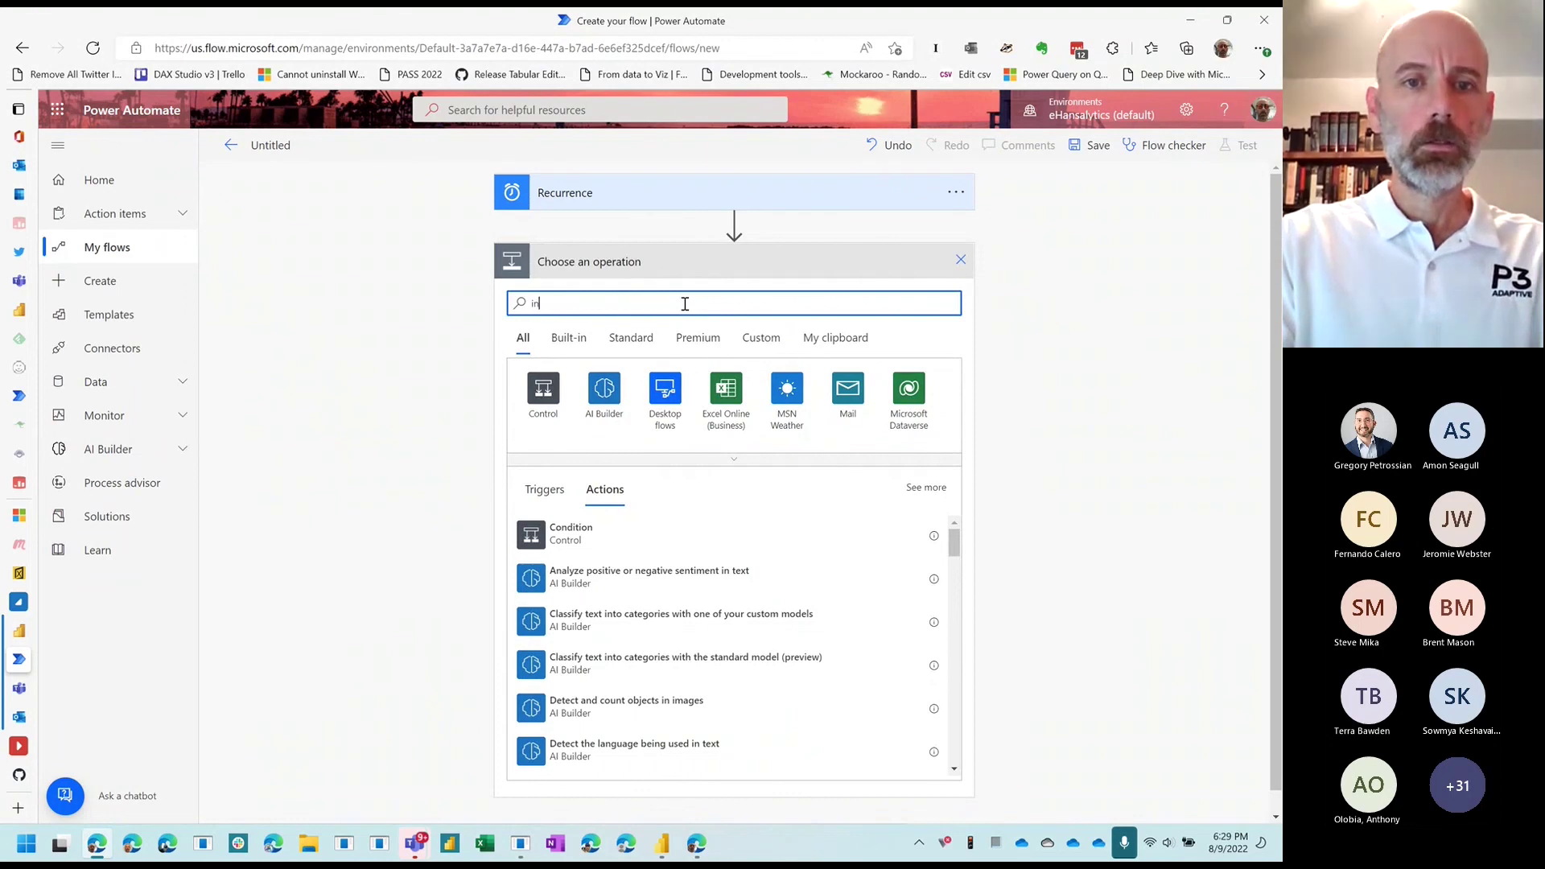
{"action": "type", "text": "itialize"}
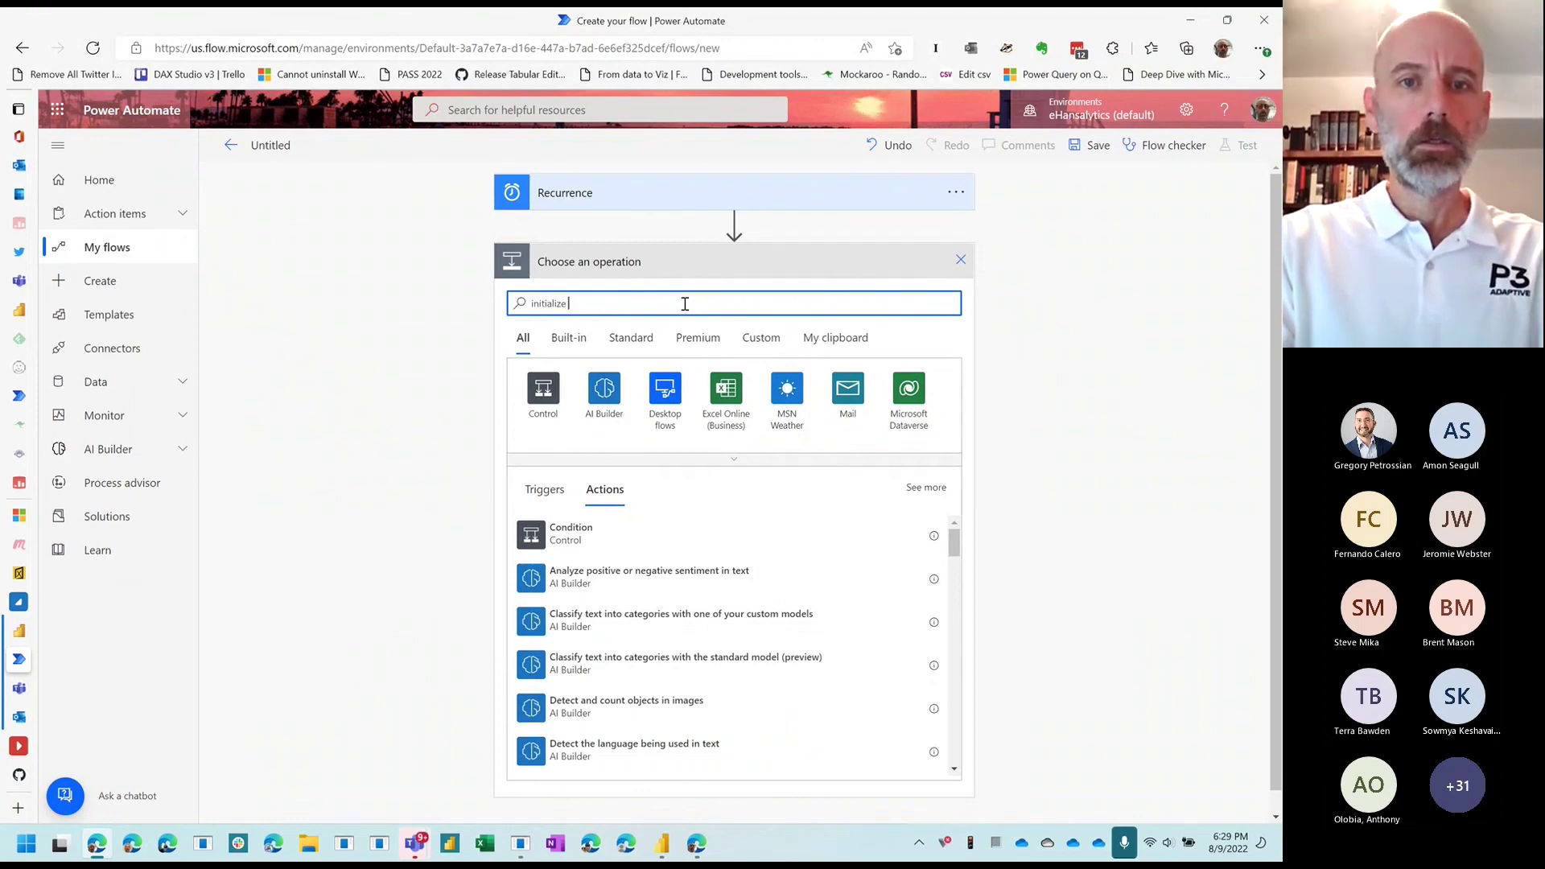
{"action": "left_click", "coordinate": [590, 544]}
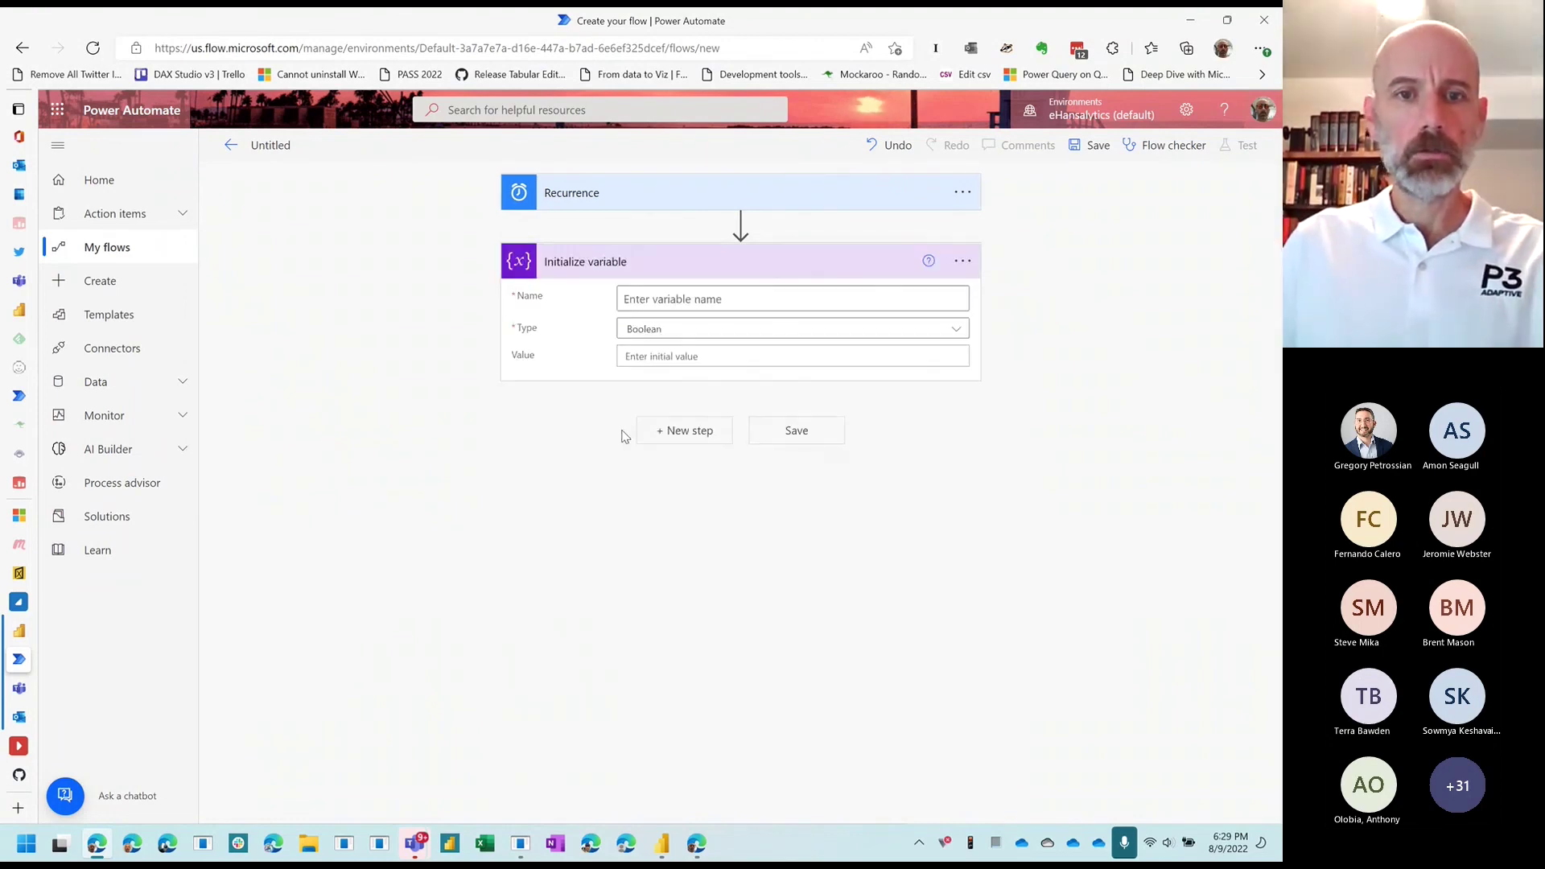
Step: Name the variable varDay and set its type to Integer
{"action": "left_click", "coordinate": [668, 301]}
{"action": "type", "text": "v"}
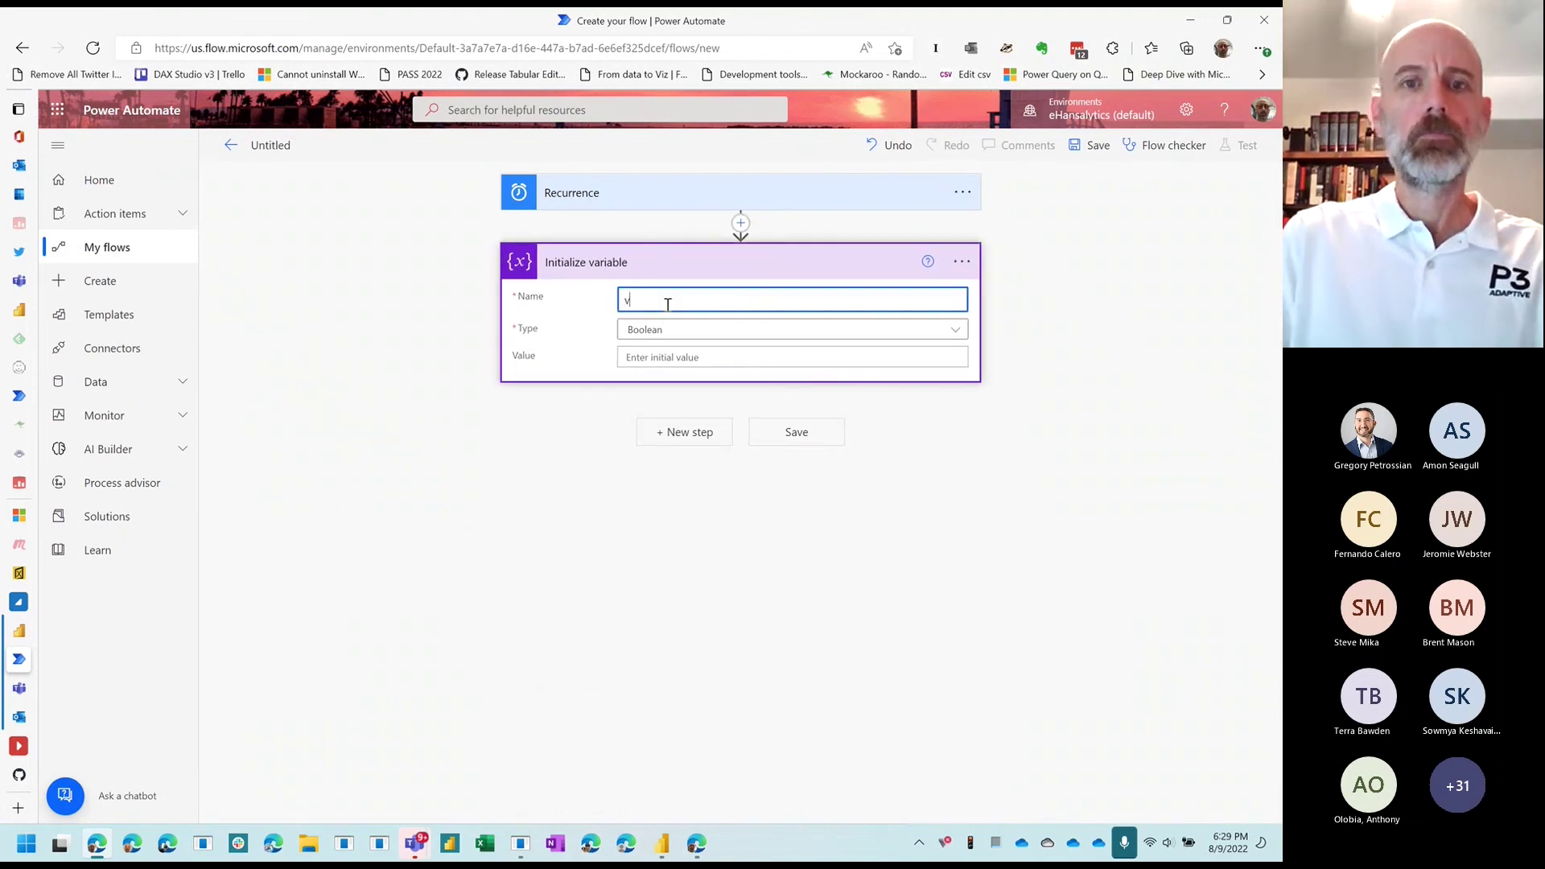
{"action": "type", "text": "arDay"}
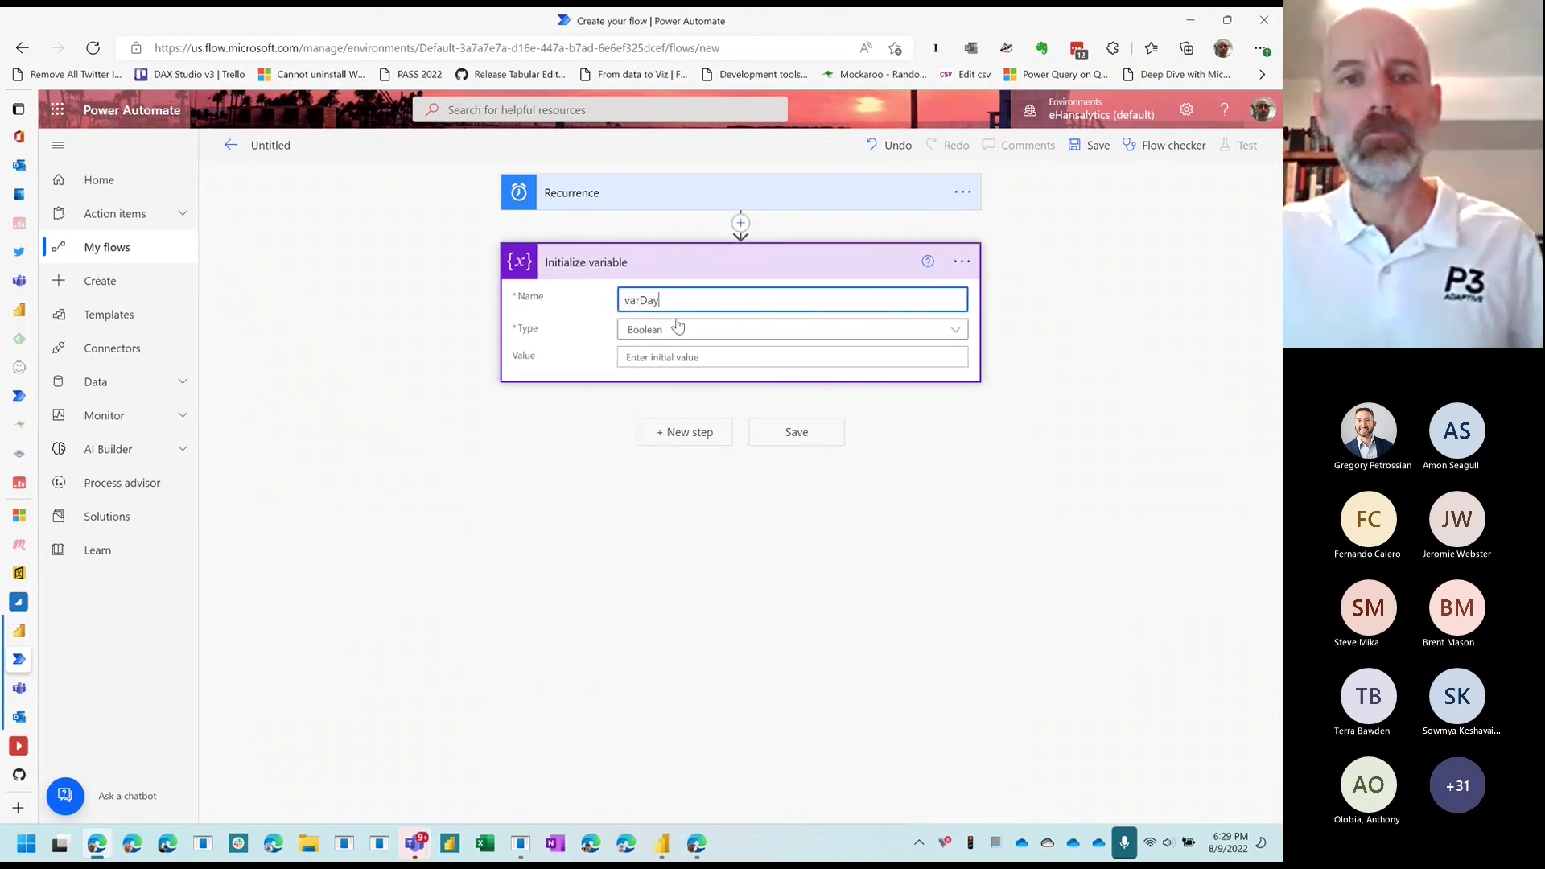
{"action": "left_click", "coordinate": [679, 334]}
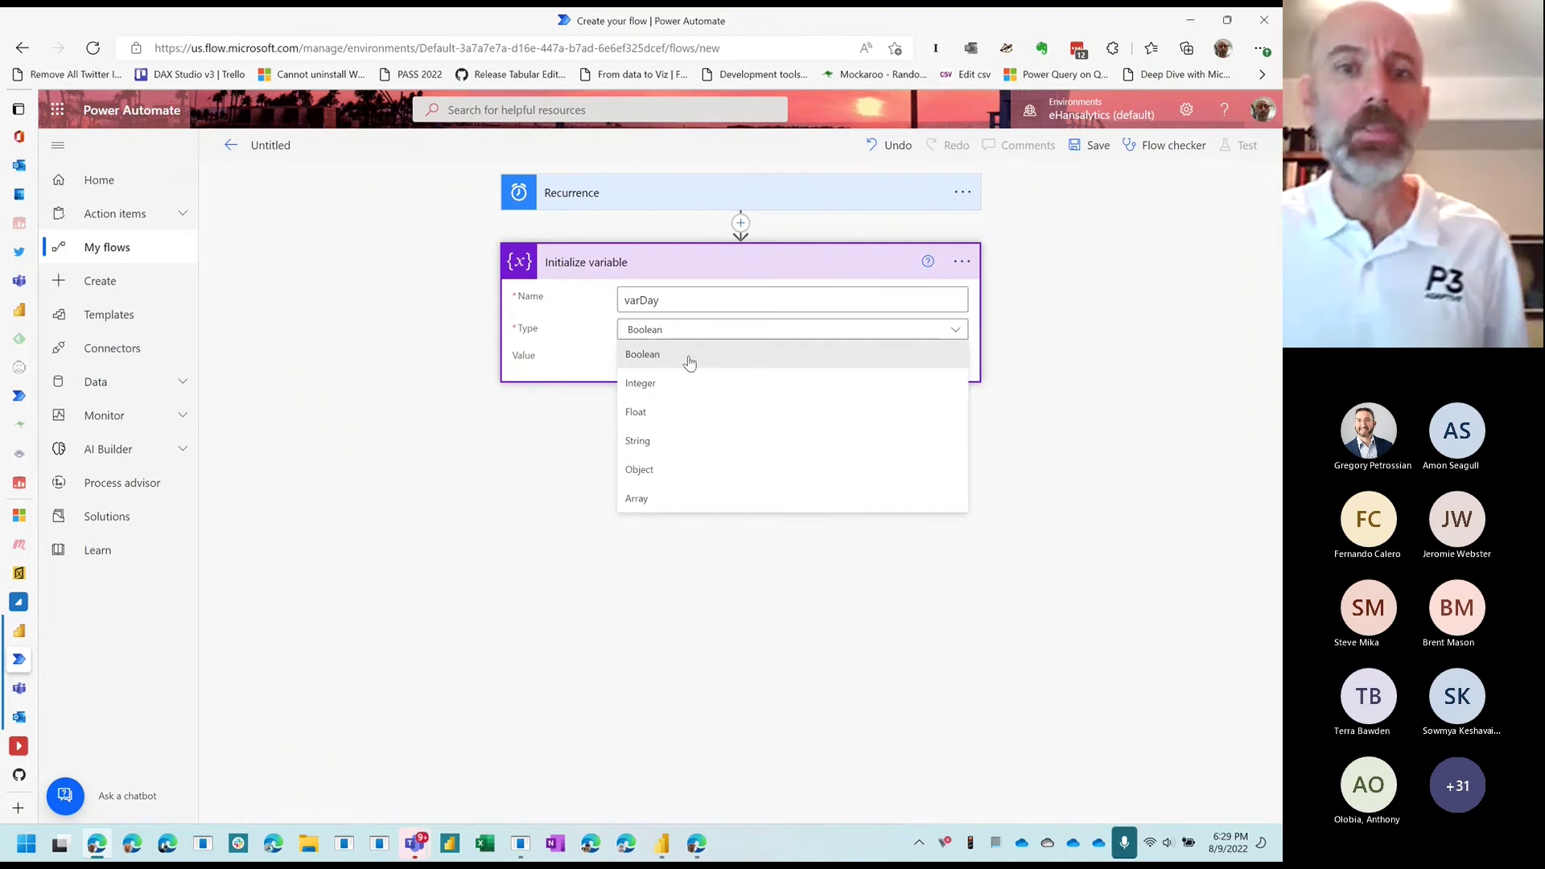
{"action": "left_click", "coordinate": [712, 384]}
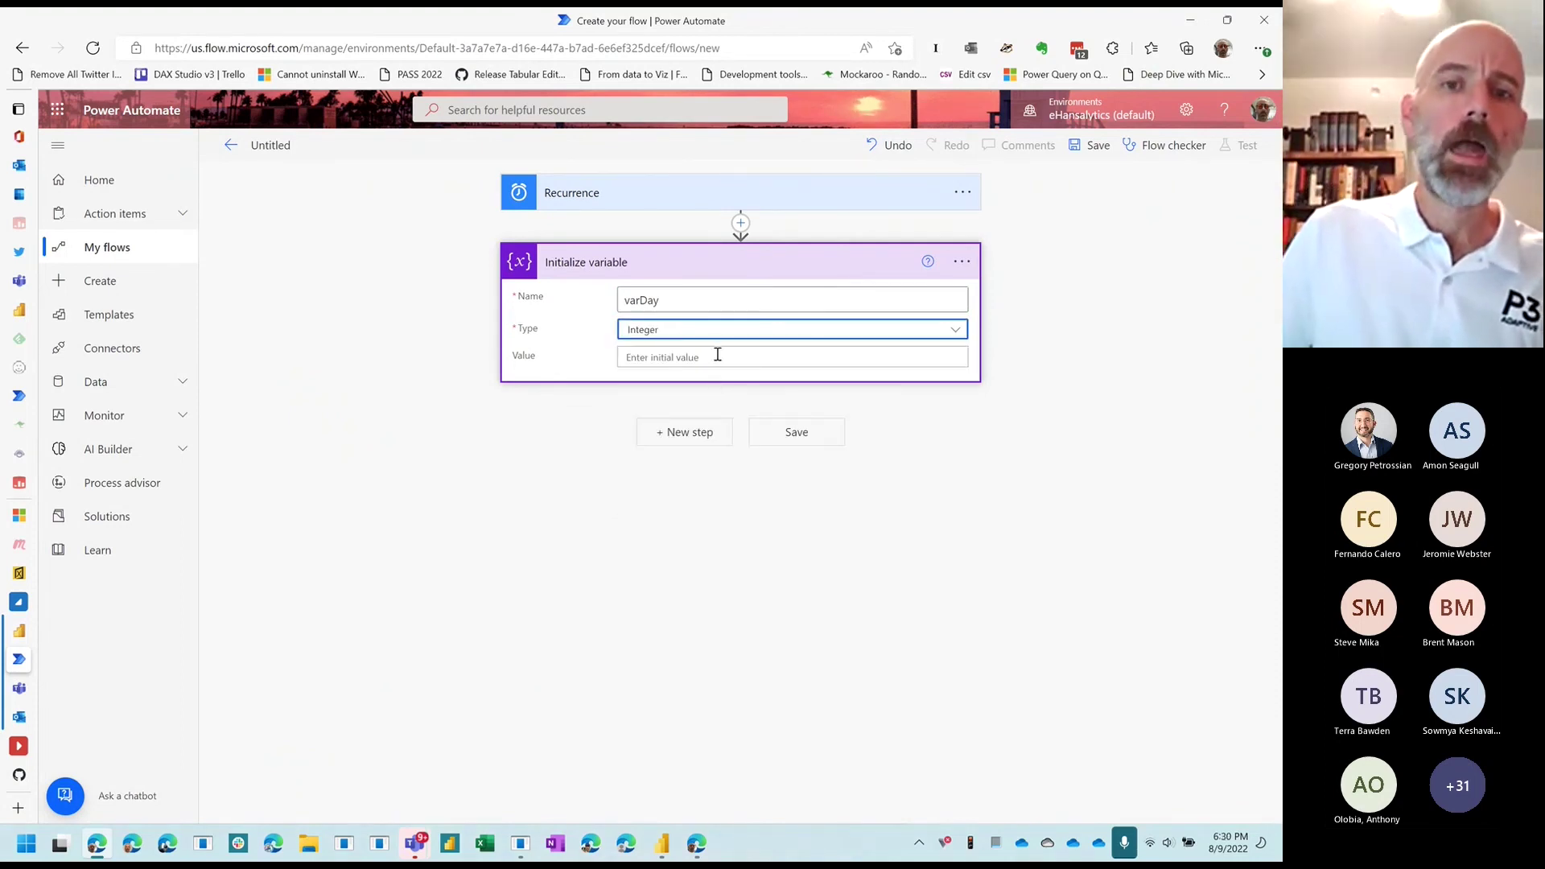
{"action": "left_click", "coordinate": [718, 356]}
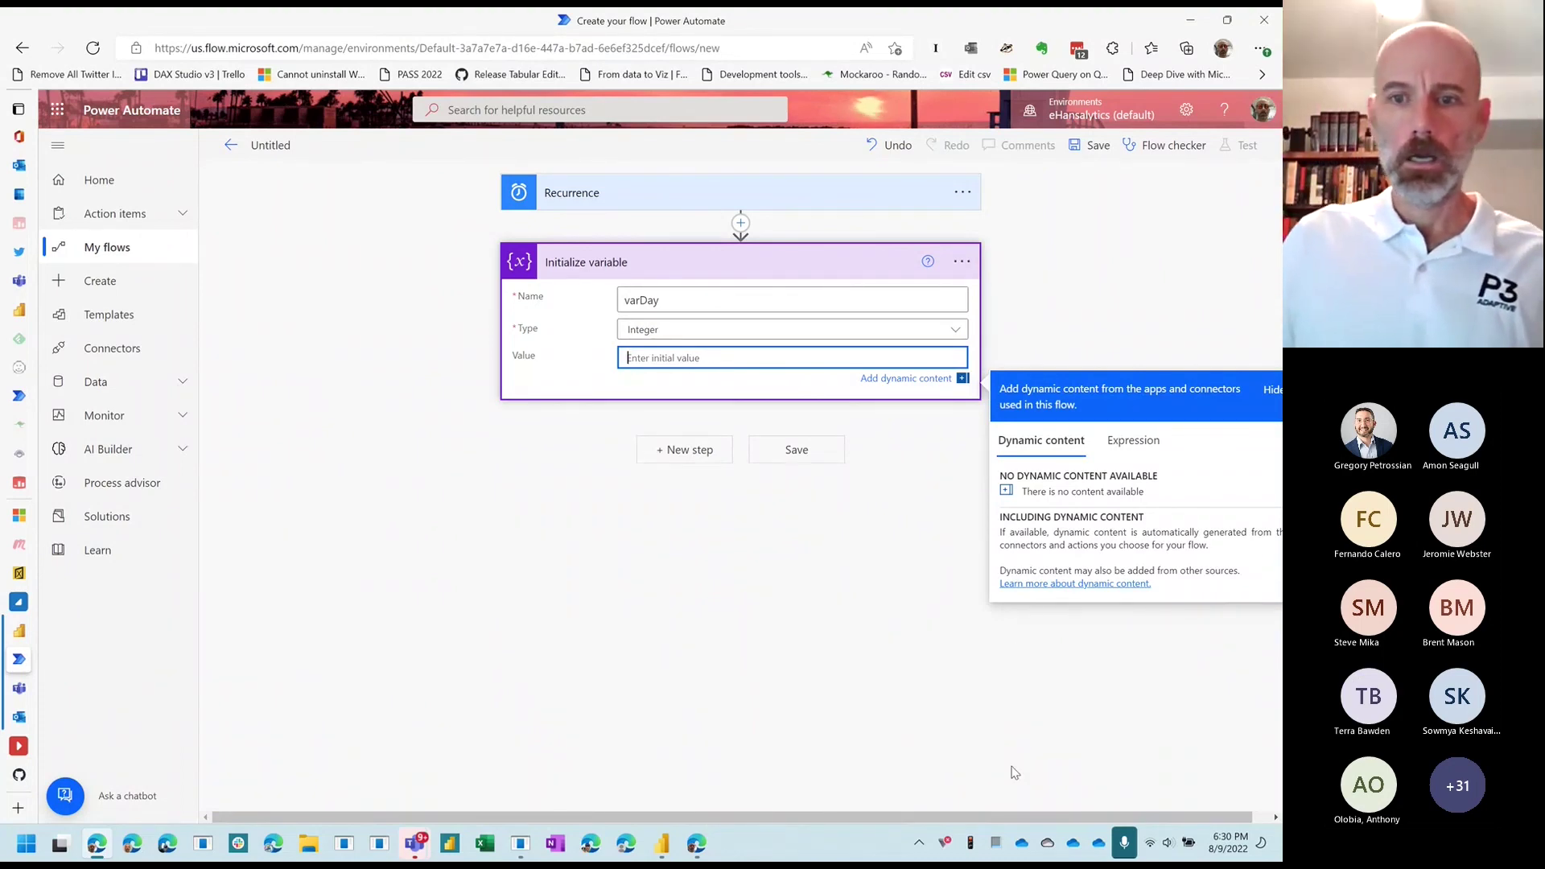
Step: Write the expression dayOfMonth(utcNow()) as varDay's initial value and confirm with OK
{"action": "left_click_drag", "start_coordinate": [1015, 817], "coordinate": [1032, 818]}
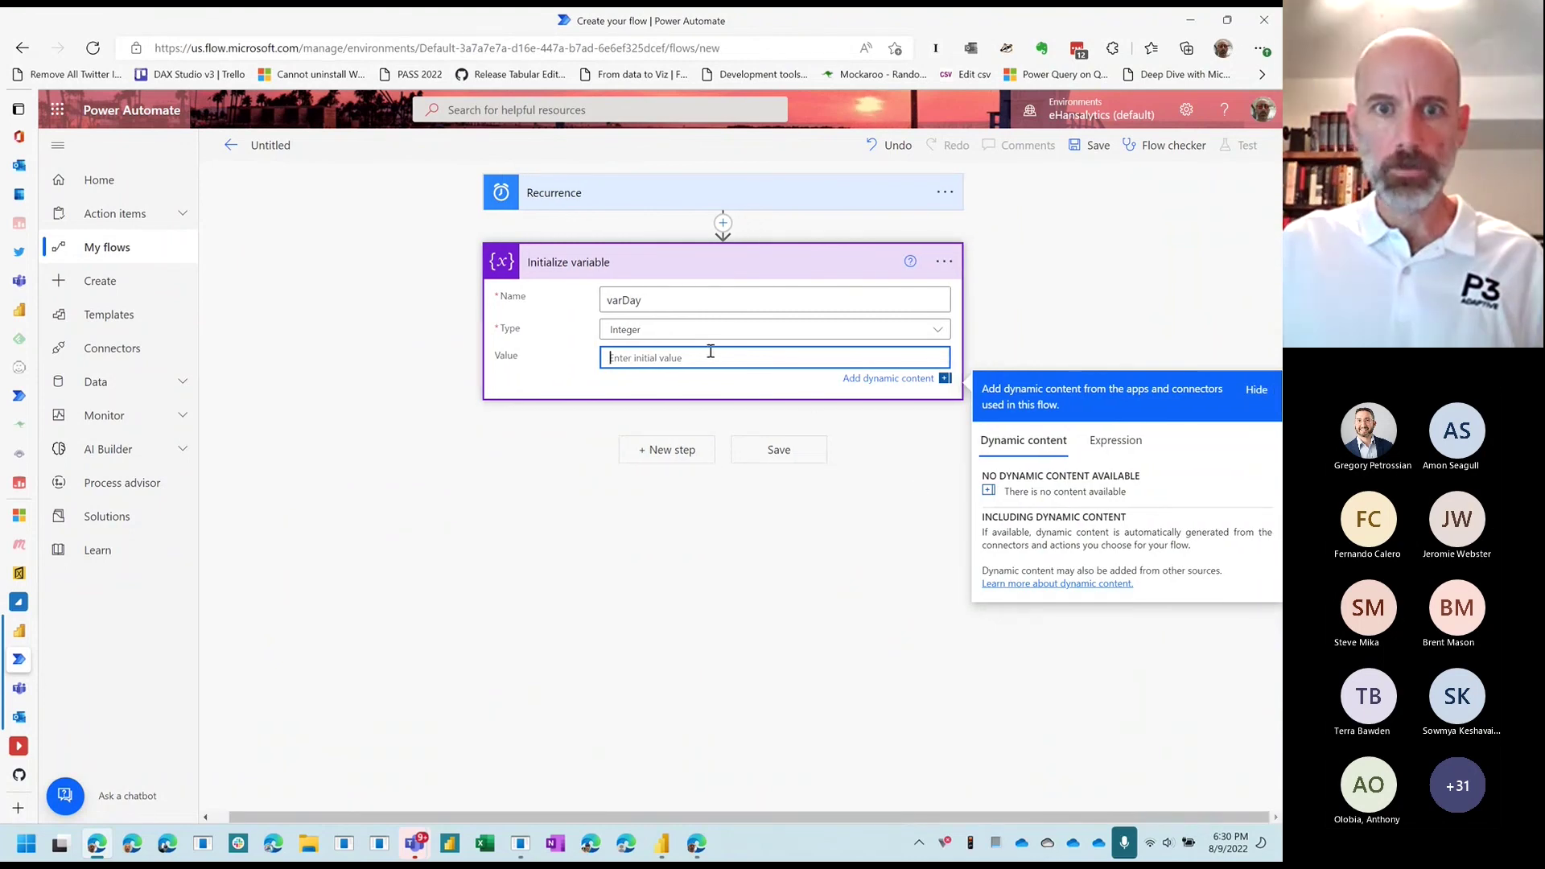
{"action": "left_click", "coordinate": [1116, 449]}
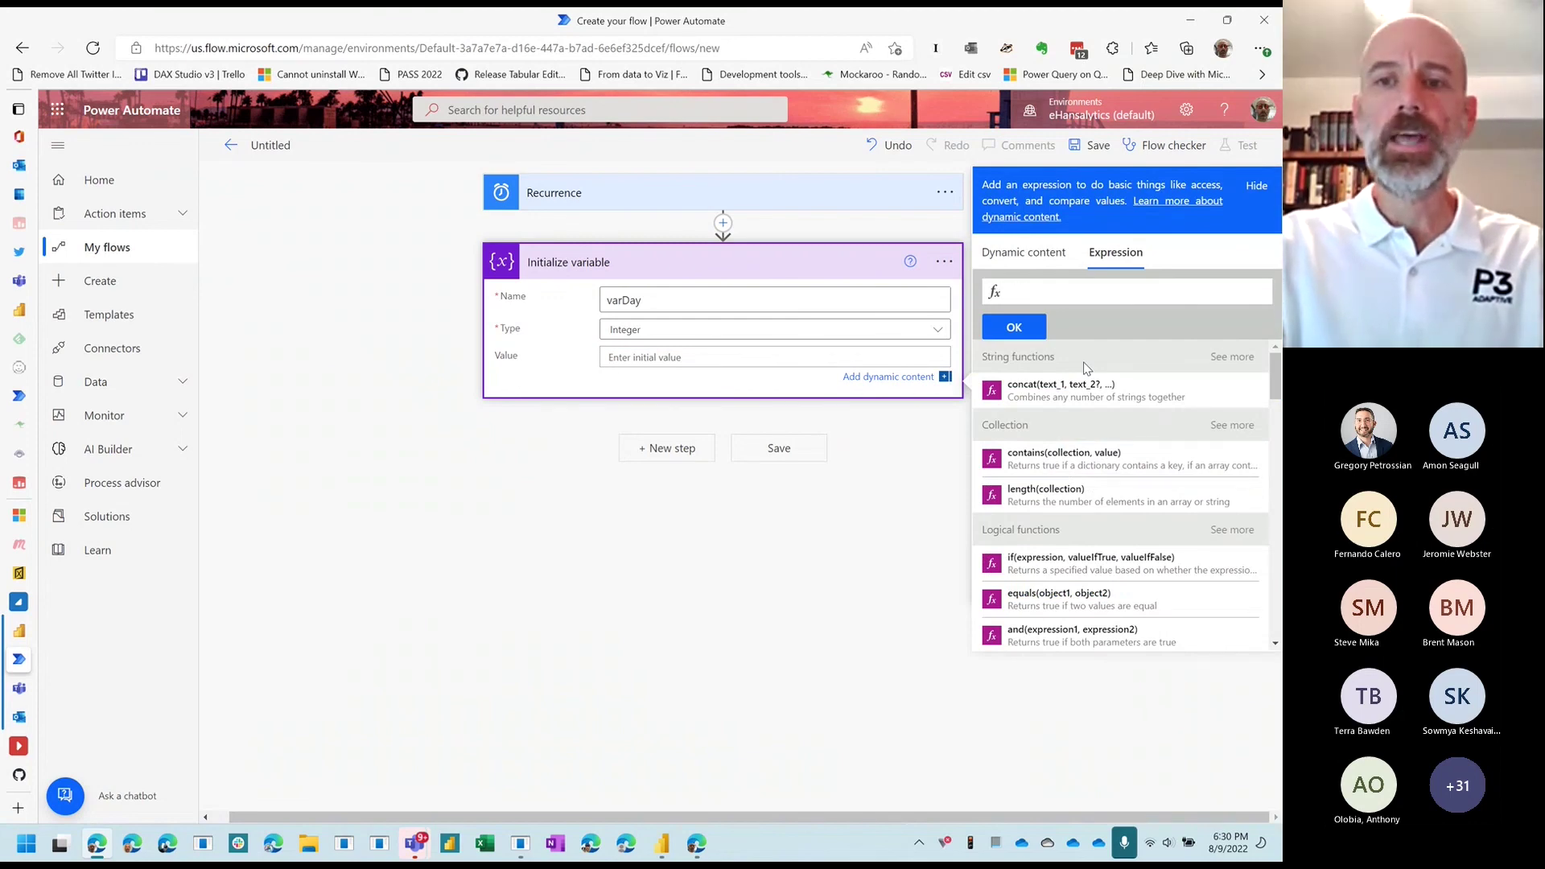
{"action": "type", "text": "dayOf"}
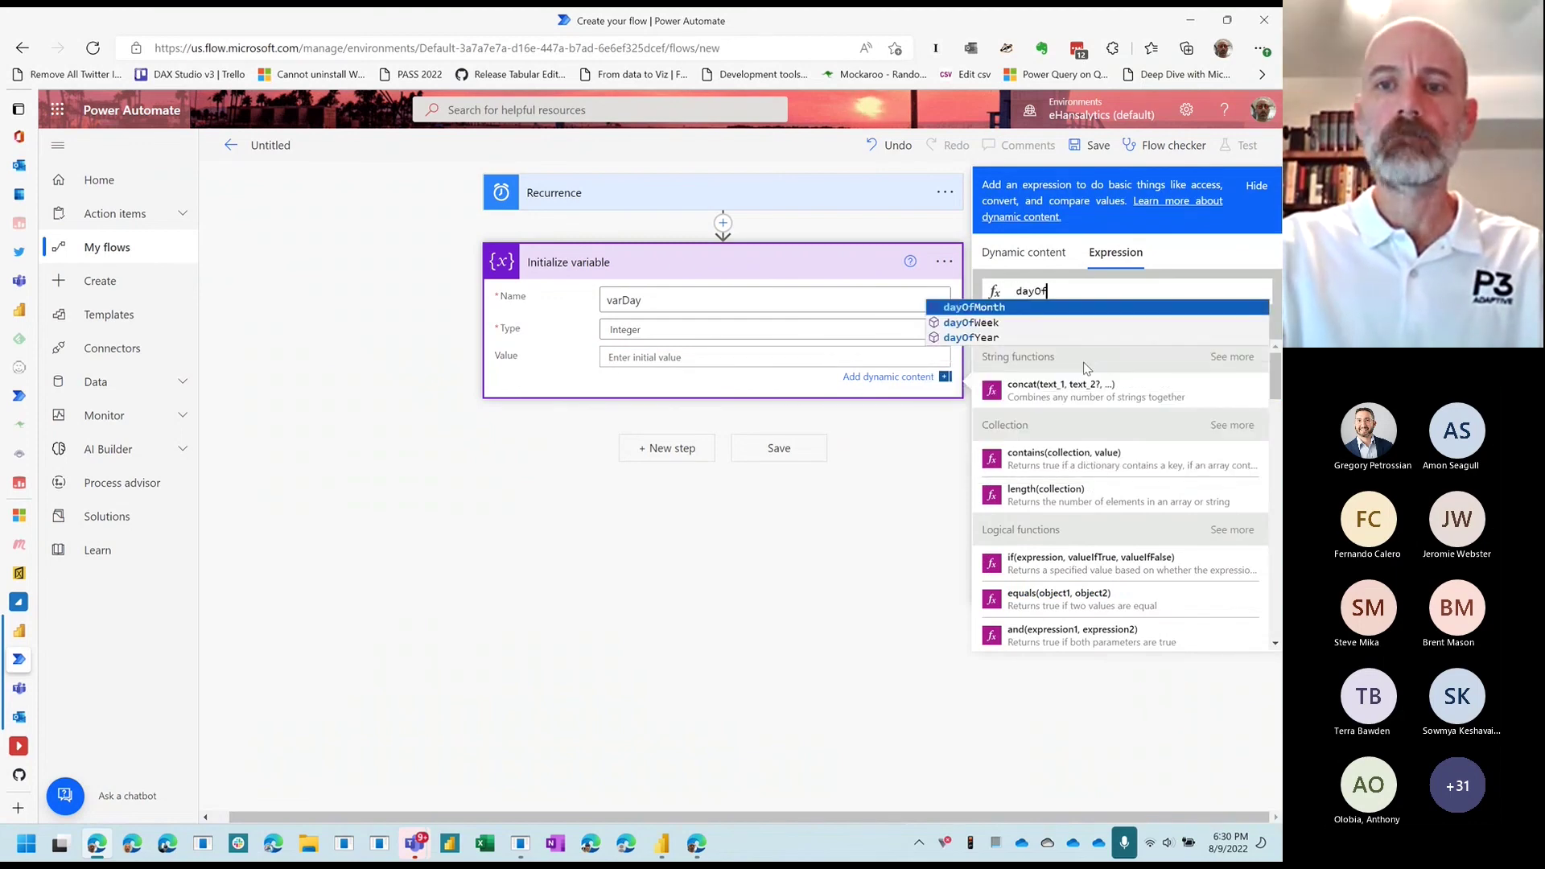
{"action": "key", "text": "Tab"}
{"action": "type", "text": "("}
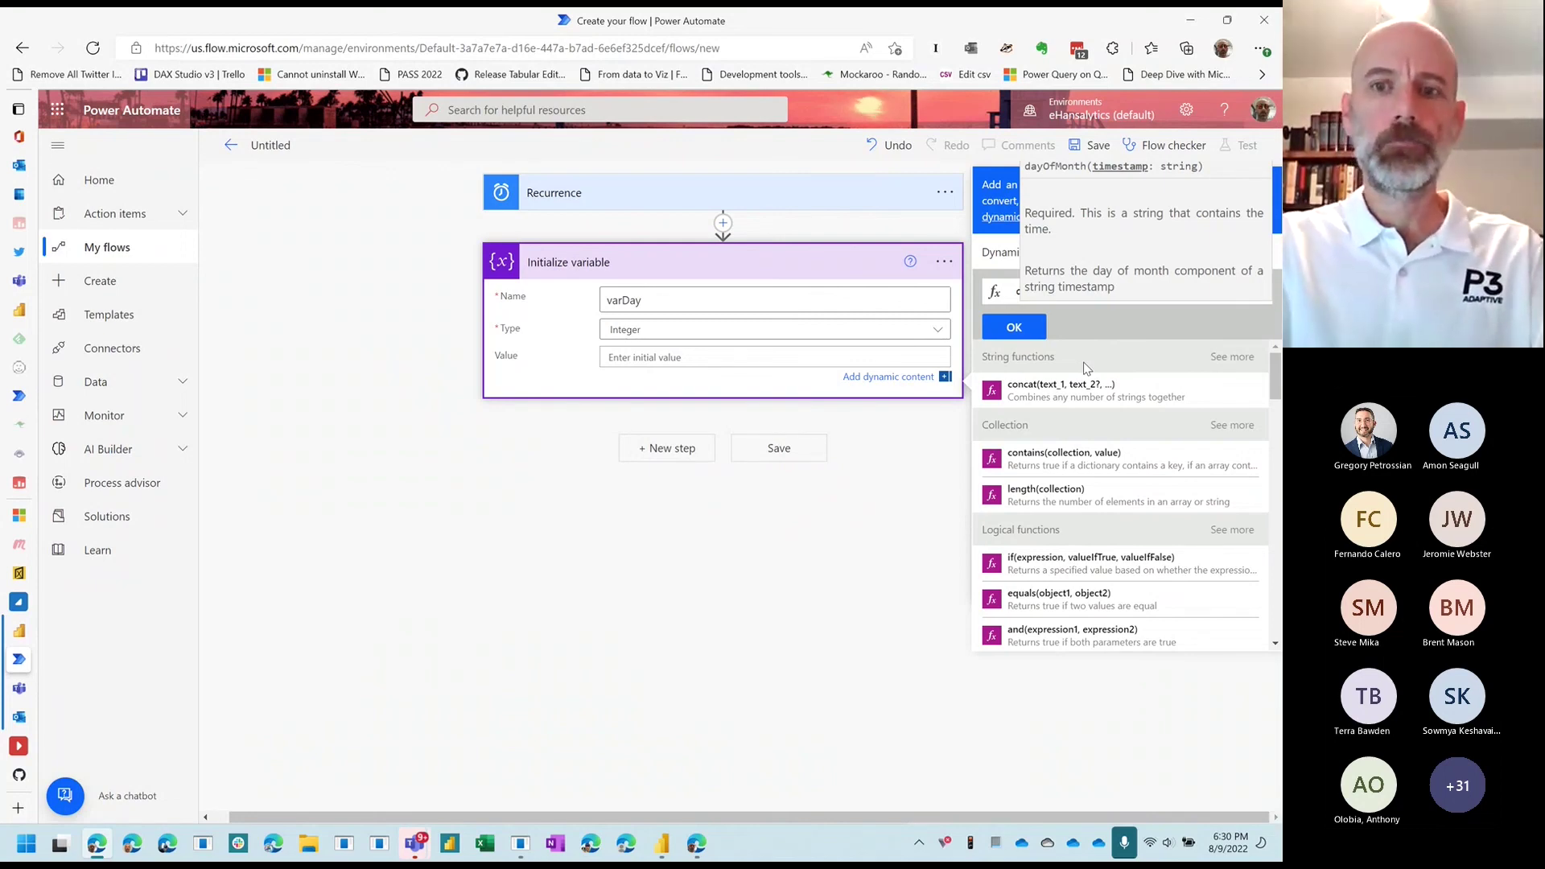
{"action": "type", "text": "utc"}
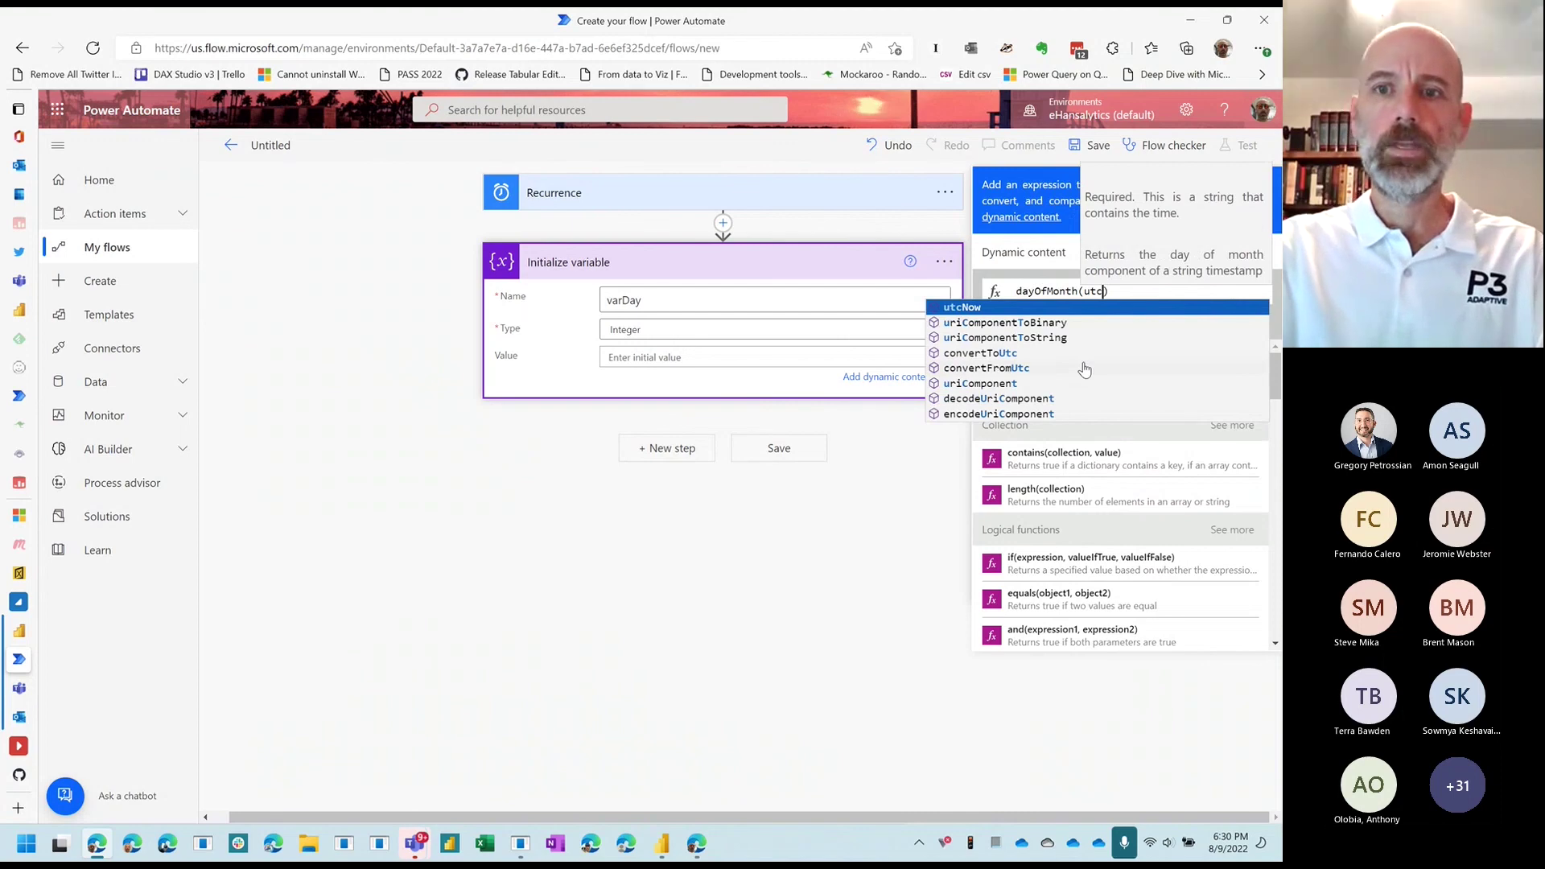
{"action": "key", "text": "Return"}
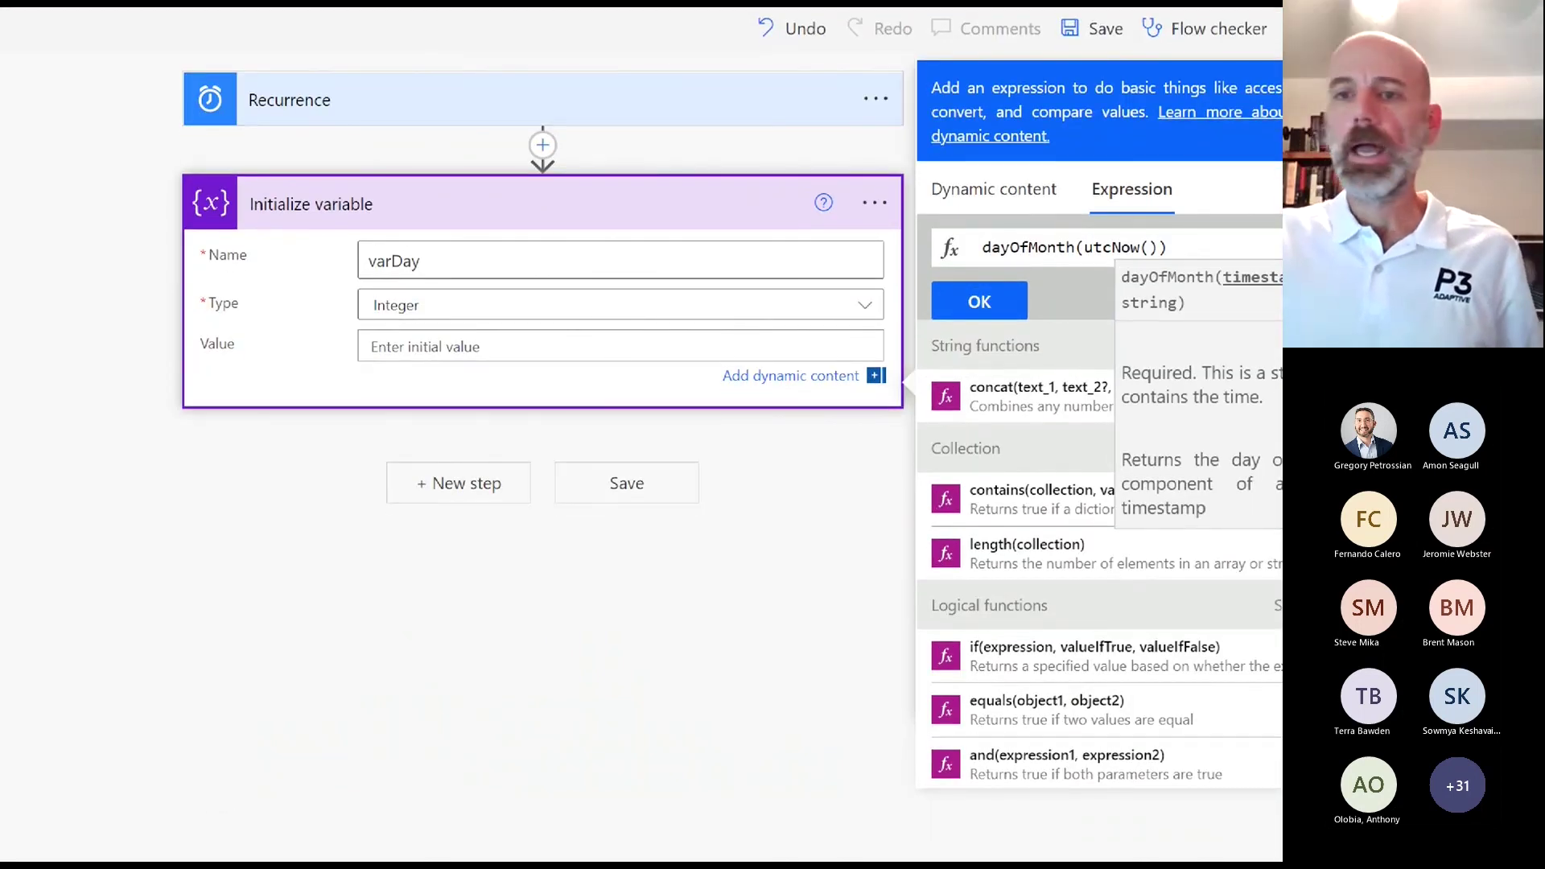
{"action": "left_click_drag", "start_coordinate": [1084, 257], "coordinate": [1157, 258]}
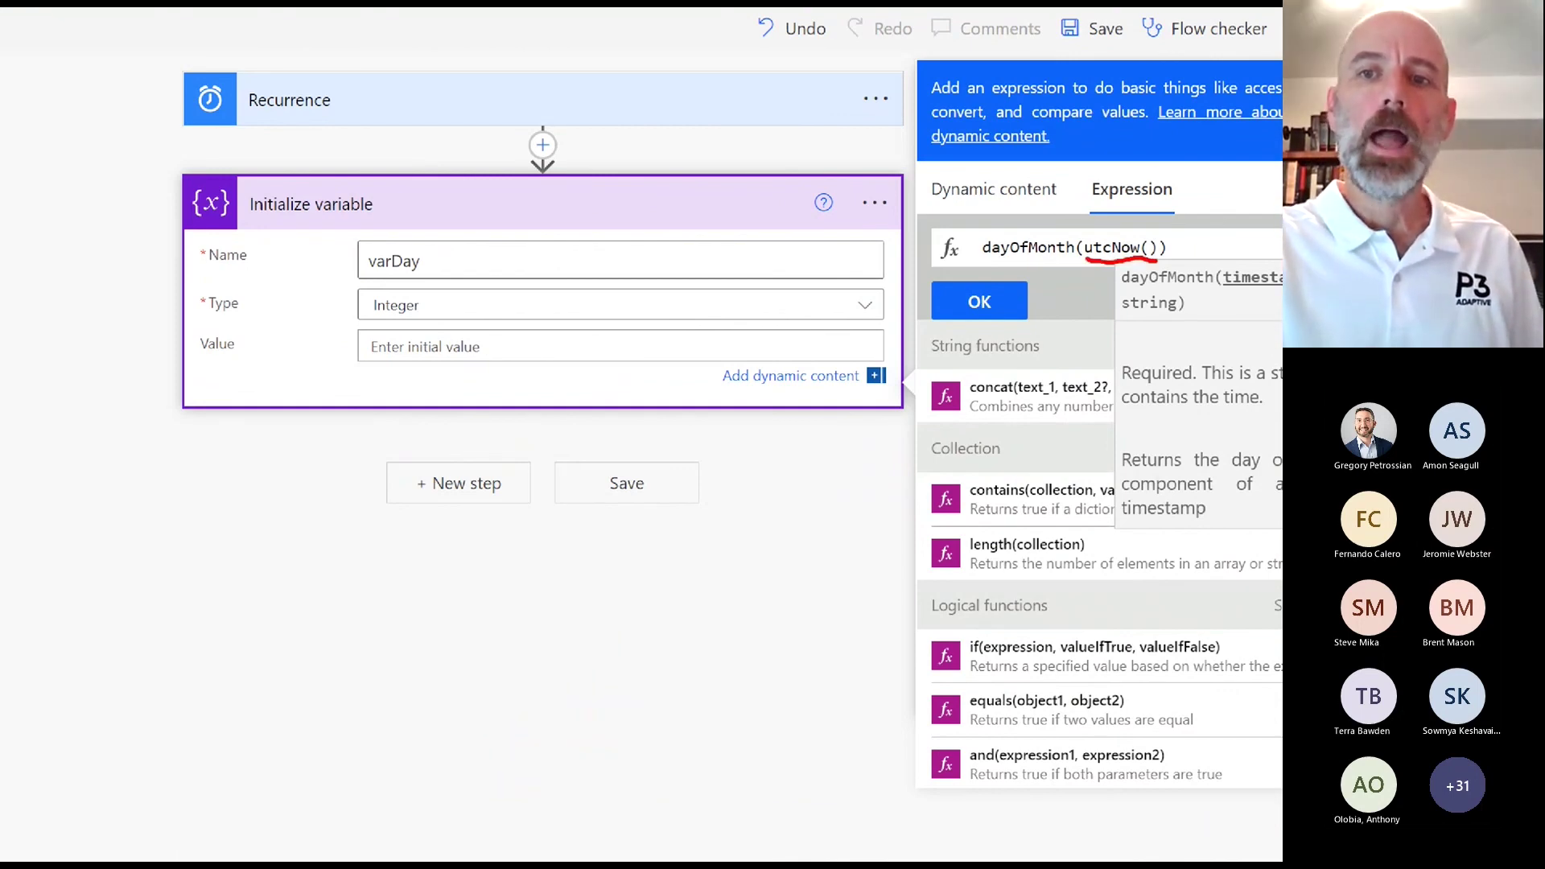
{"action": "mouse_move", "coordinate": [987, 260]}
{"action": "left_mouse_down"}
{"action": "mouse_move", "coordinate": [1096, 281]}
{"action": "mouse_move", "coordinate": [1038, 210]}
{"action": "mouse_move", "coordinate": [1028, 283]}
{"action": "left_mouse_up"}
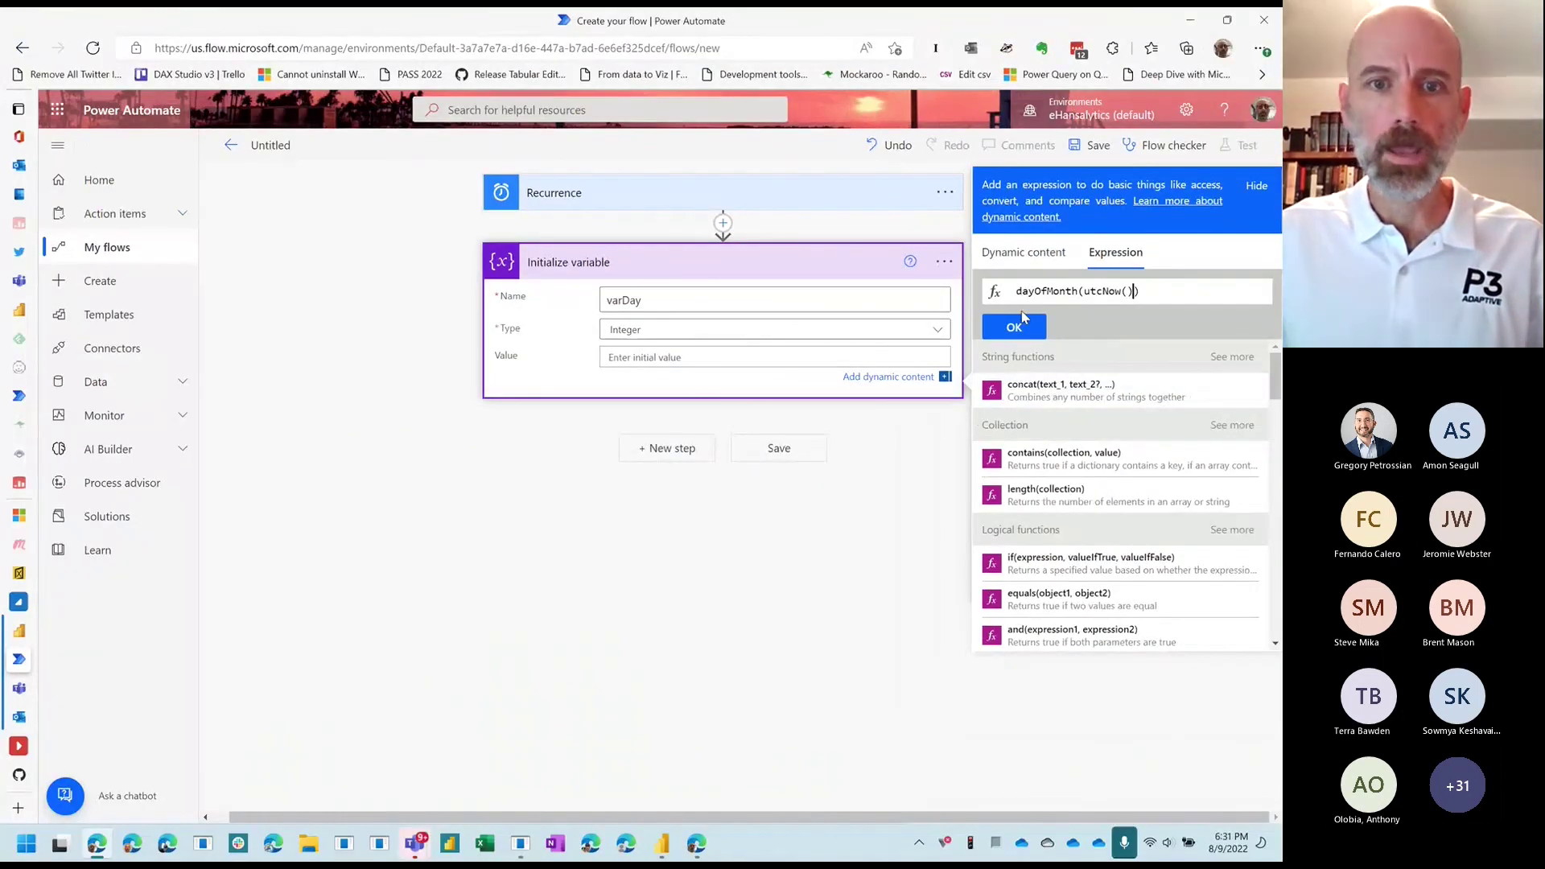
{"action": "left_click", "coordinate": [1020, 322]}
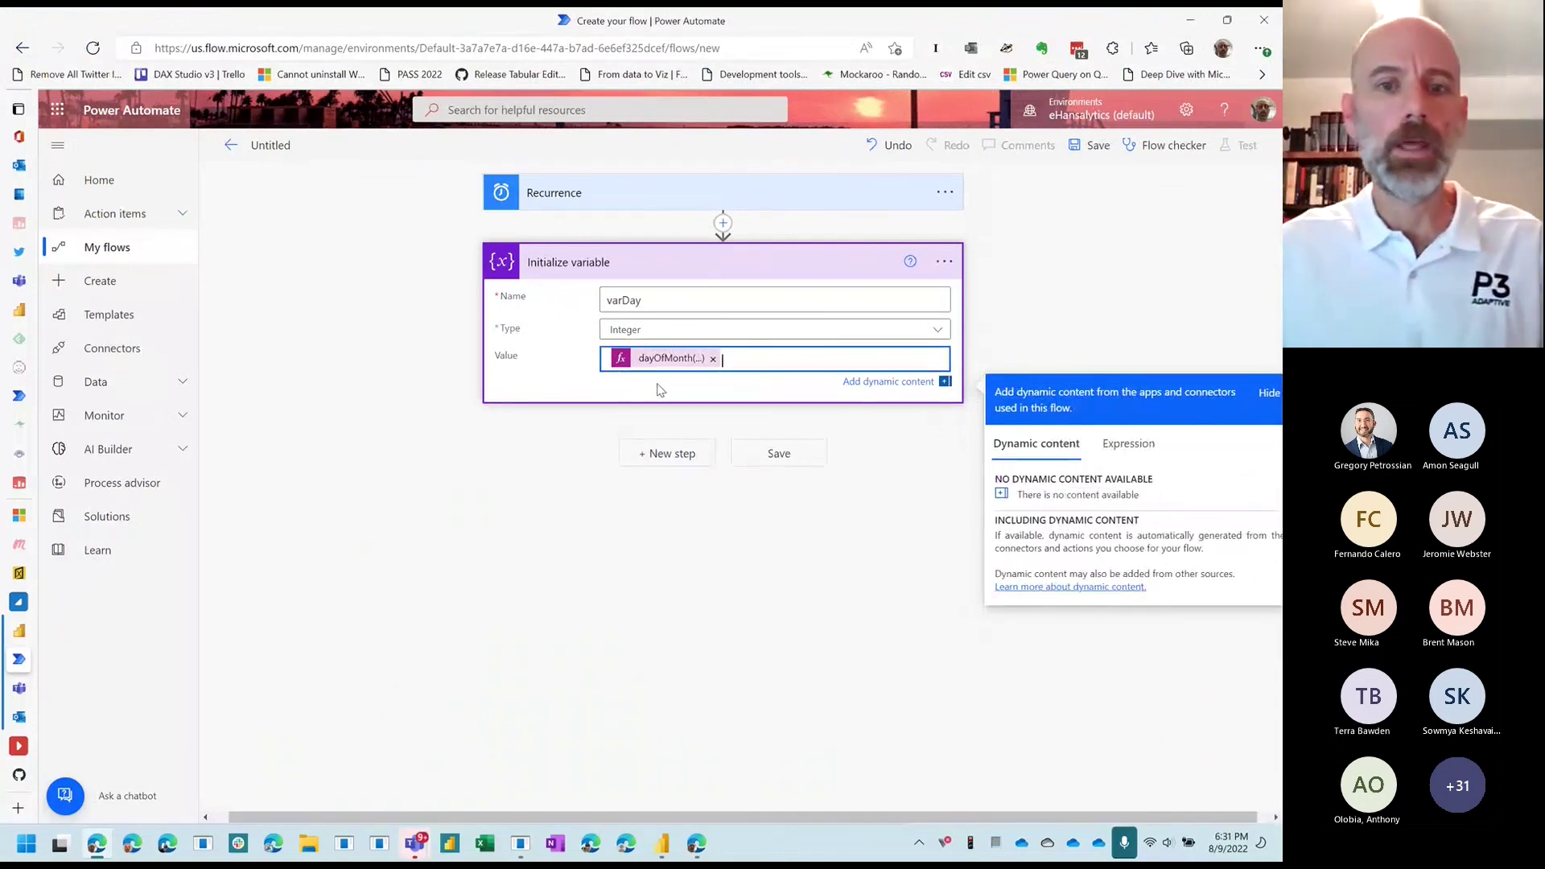
Step: Add a Condition testing varDay is less than or equal to 11, then add an If yes action
{"action": "left_click", "coordinate": [675, 455]}
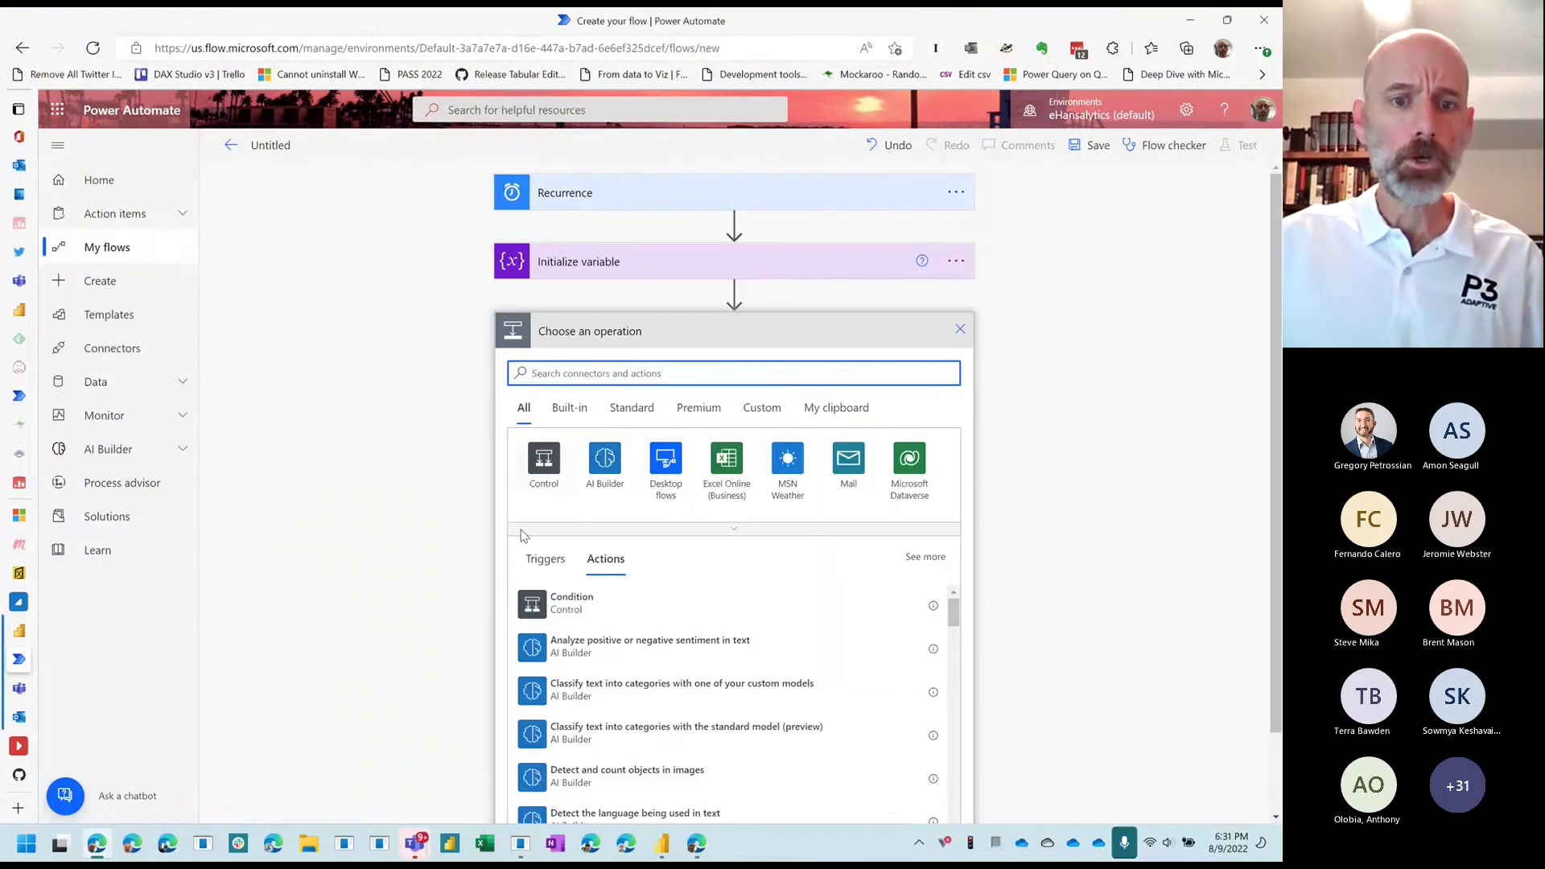
{"action": "left_click", "coordinate": [537, 603]}
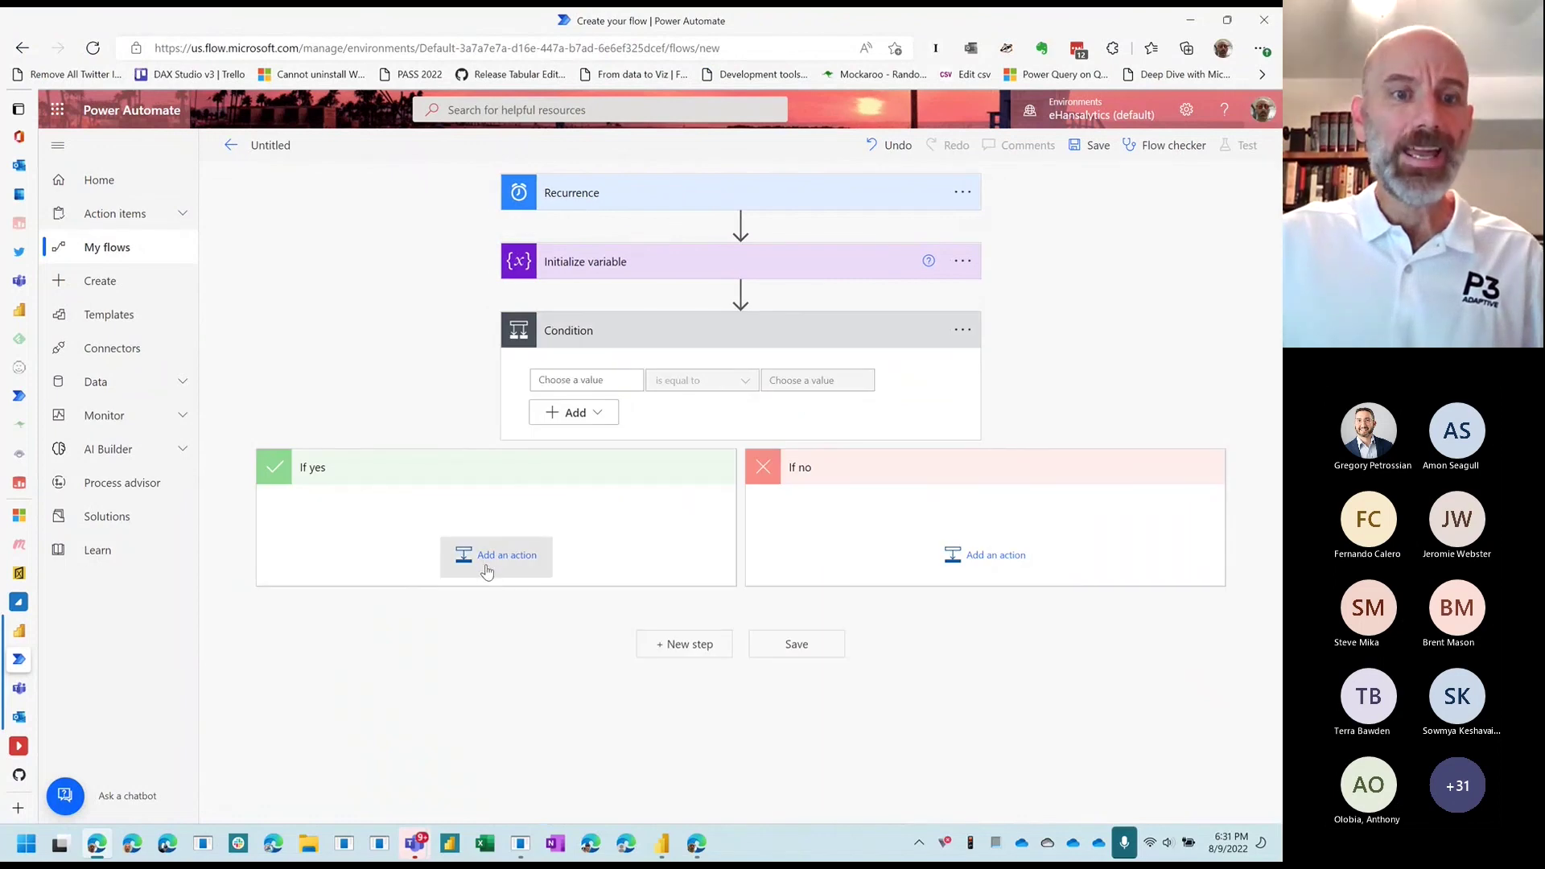
{"action": "left_click", "coordinate": [585, 380]}
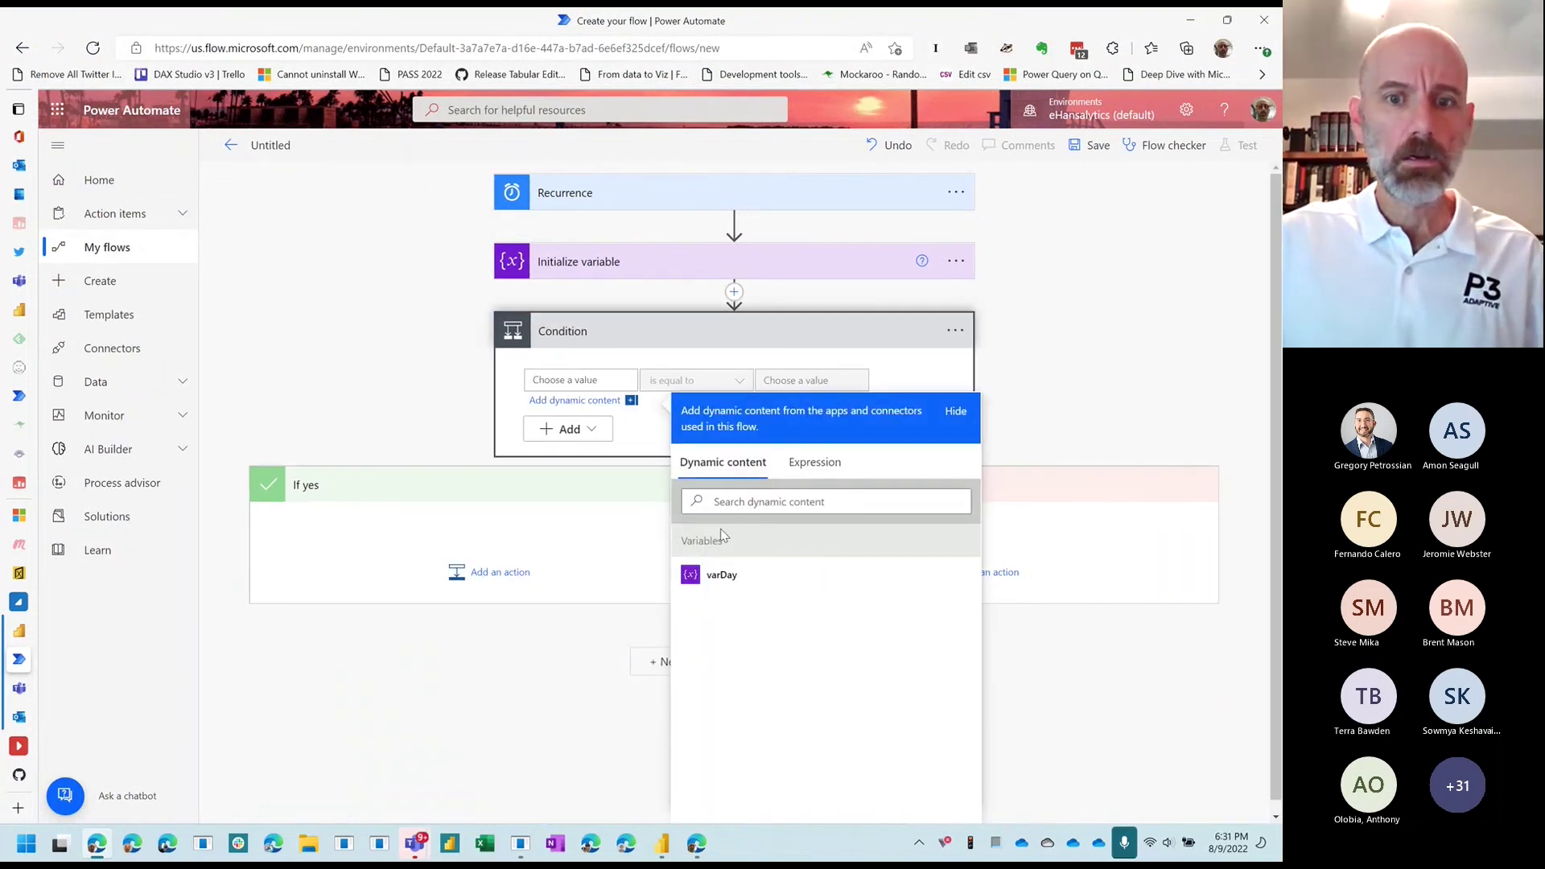
{"action": "left_click", "coordinate": [722, 575]}
{"action": "left_click", "coordinate": [729, 390]}
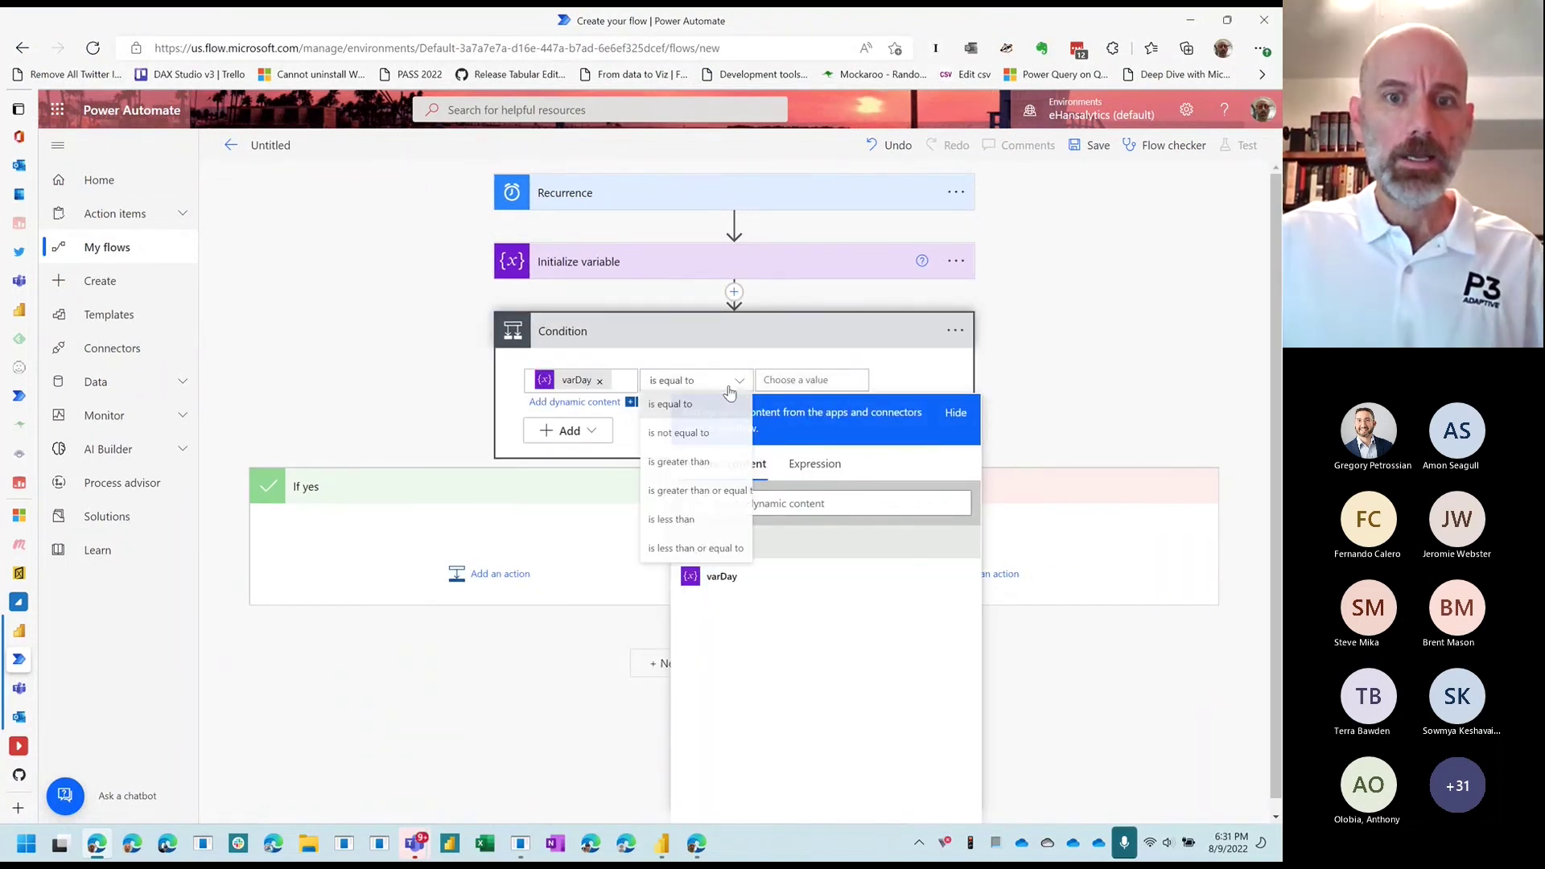
{"action": "left_click", "coordinate": [697, 548]}
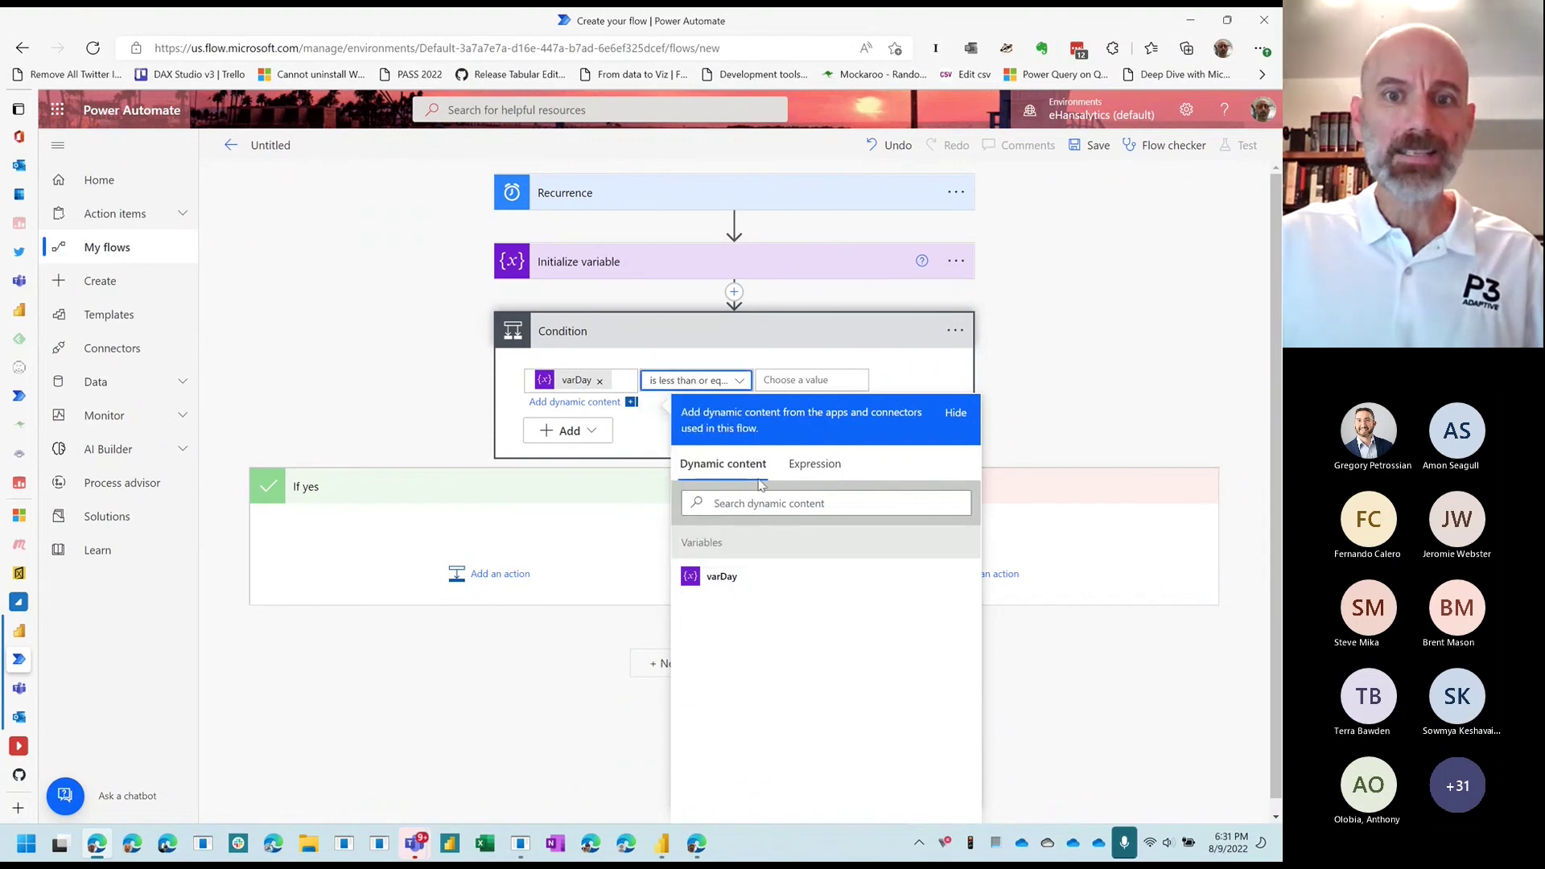
{"action": "left_click", "coordinate": [813, 380]}
{"action": "type", "text": "11"}
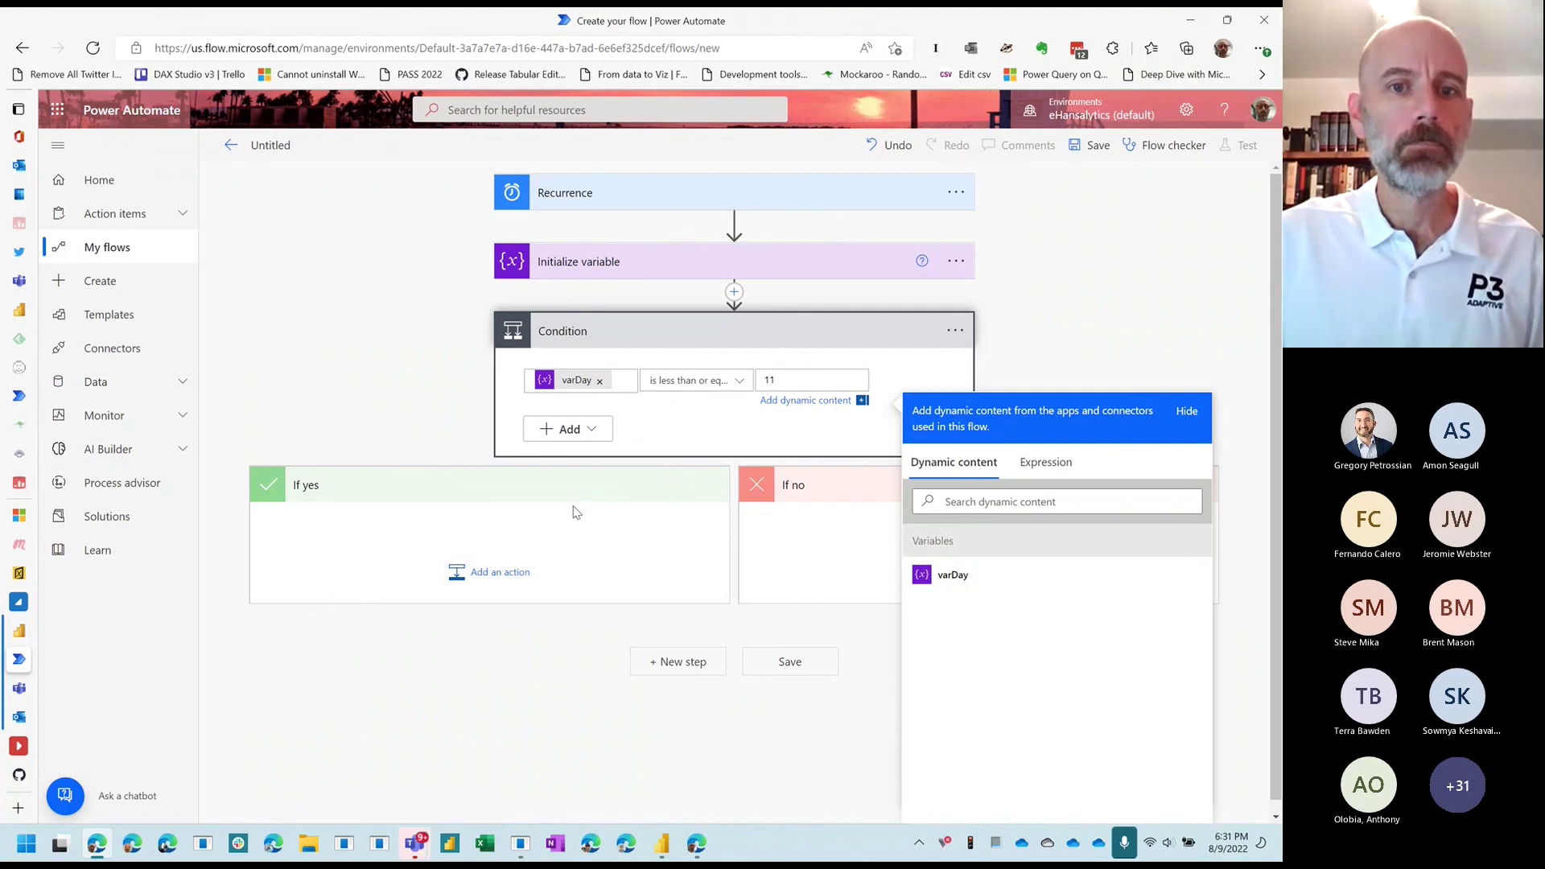
{"action": "left_click", "coordinate": [576, 513]}
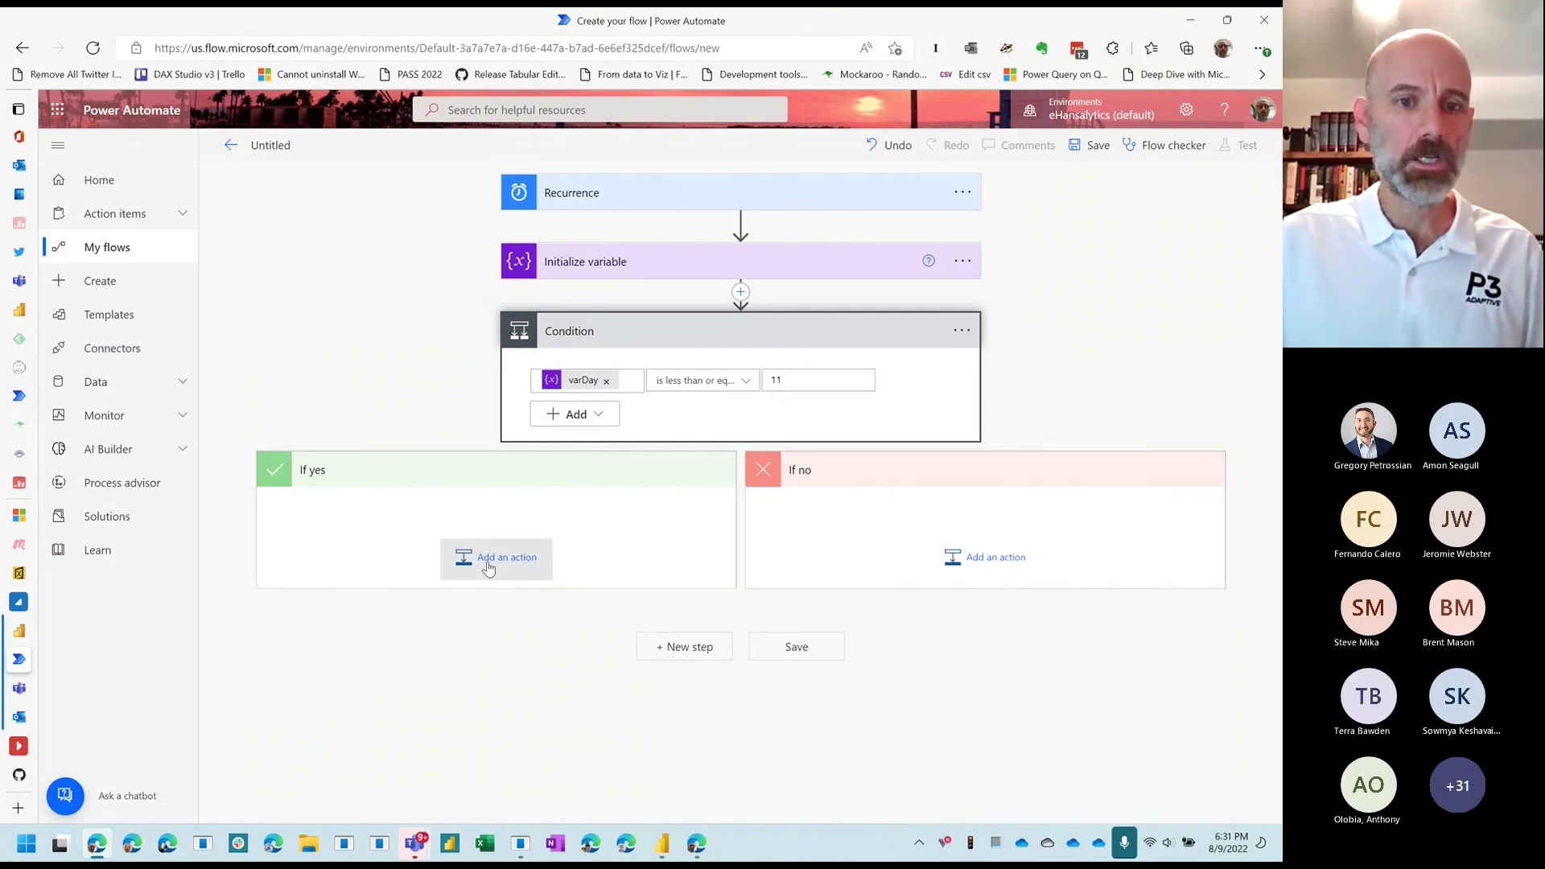
{"action": "left_click", "coordinate": [488, 568]}
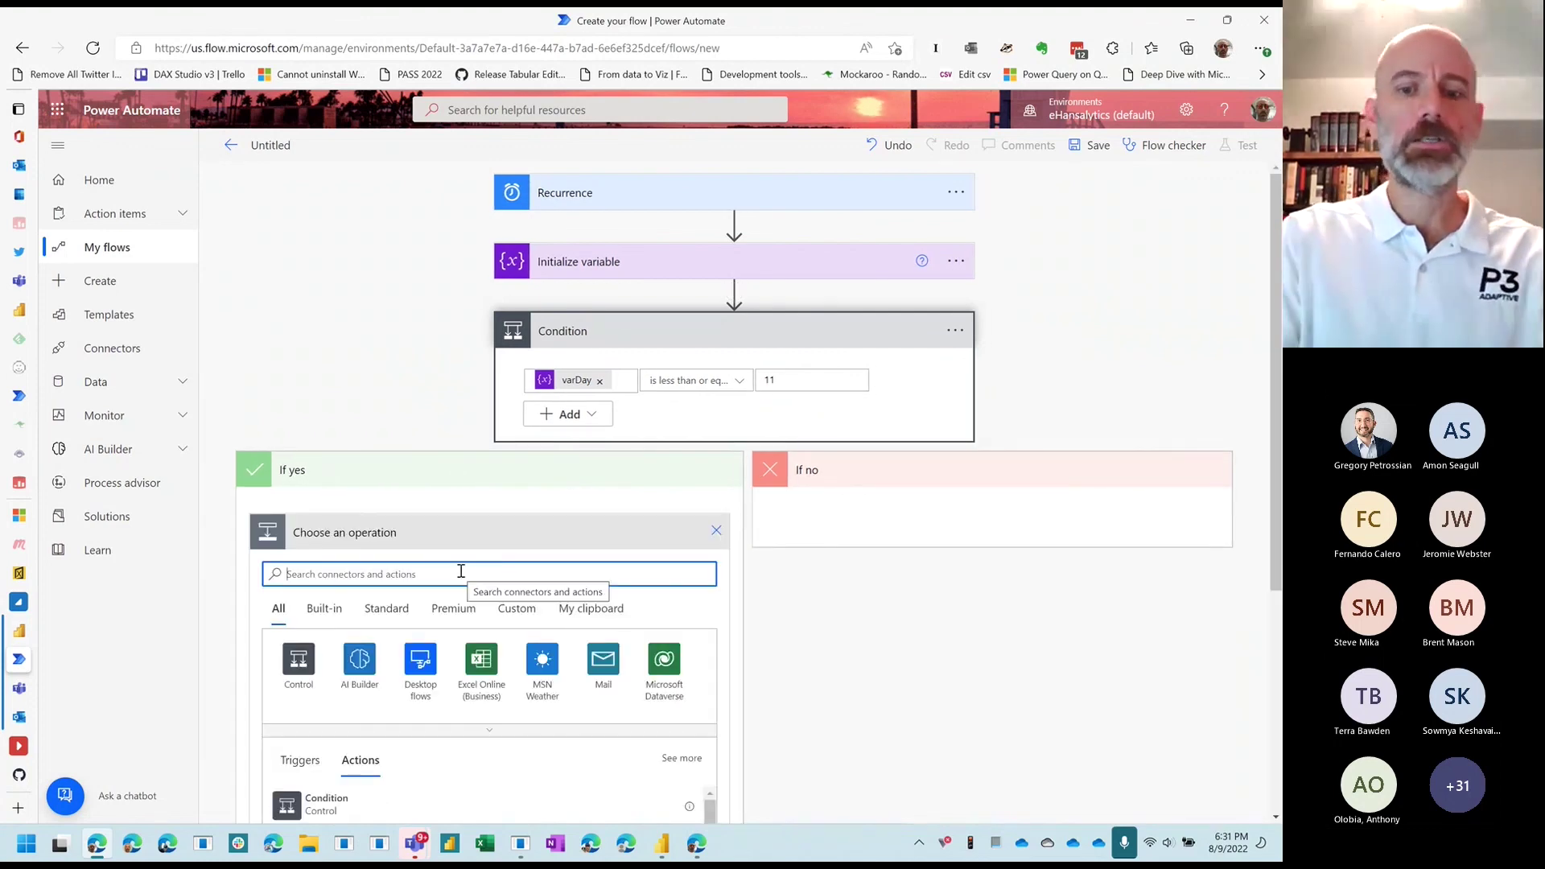
Step: Put a Power BI 'Refresh a dataset' action in the condition's yes branch
{"action": "type", "text": "poer"}
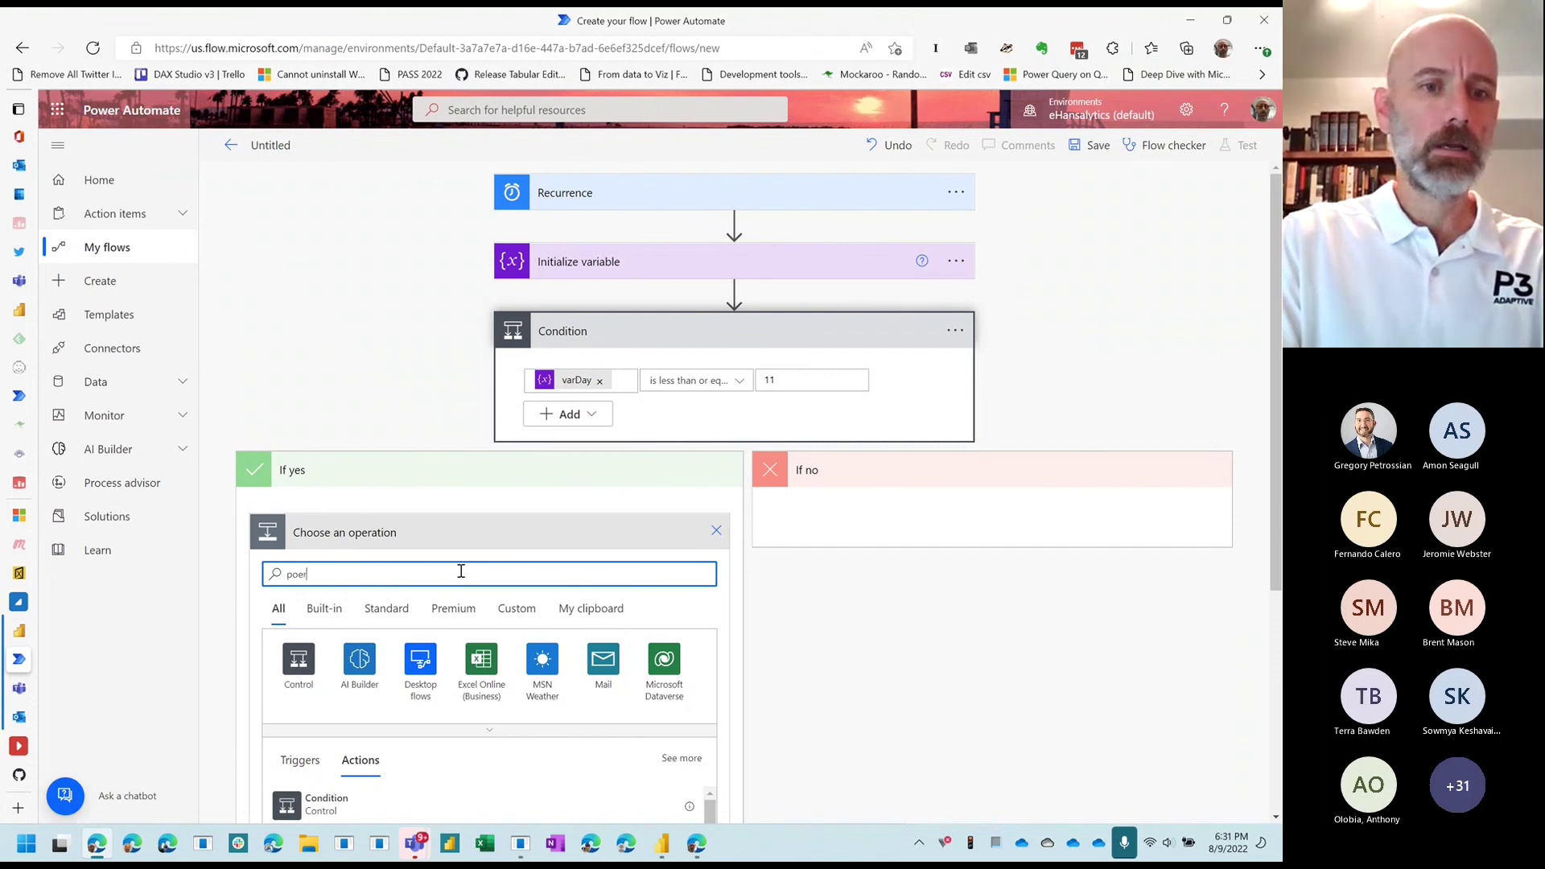
{"action": "key", "text": "BackSpace"}
{"action": "key", "text": "BackSpace"}
{"action": "type", "text": "wer bi"}
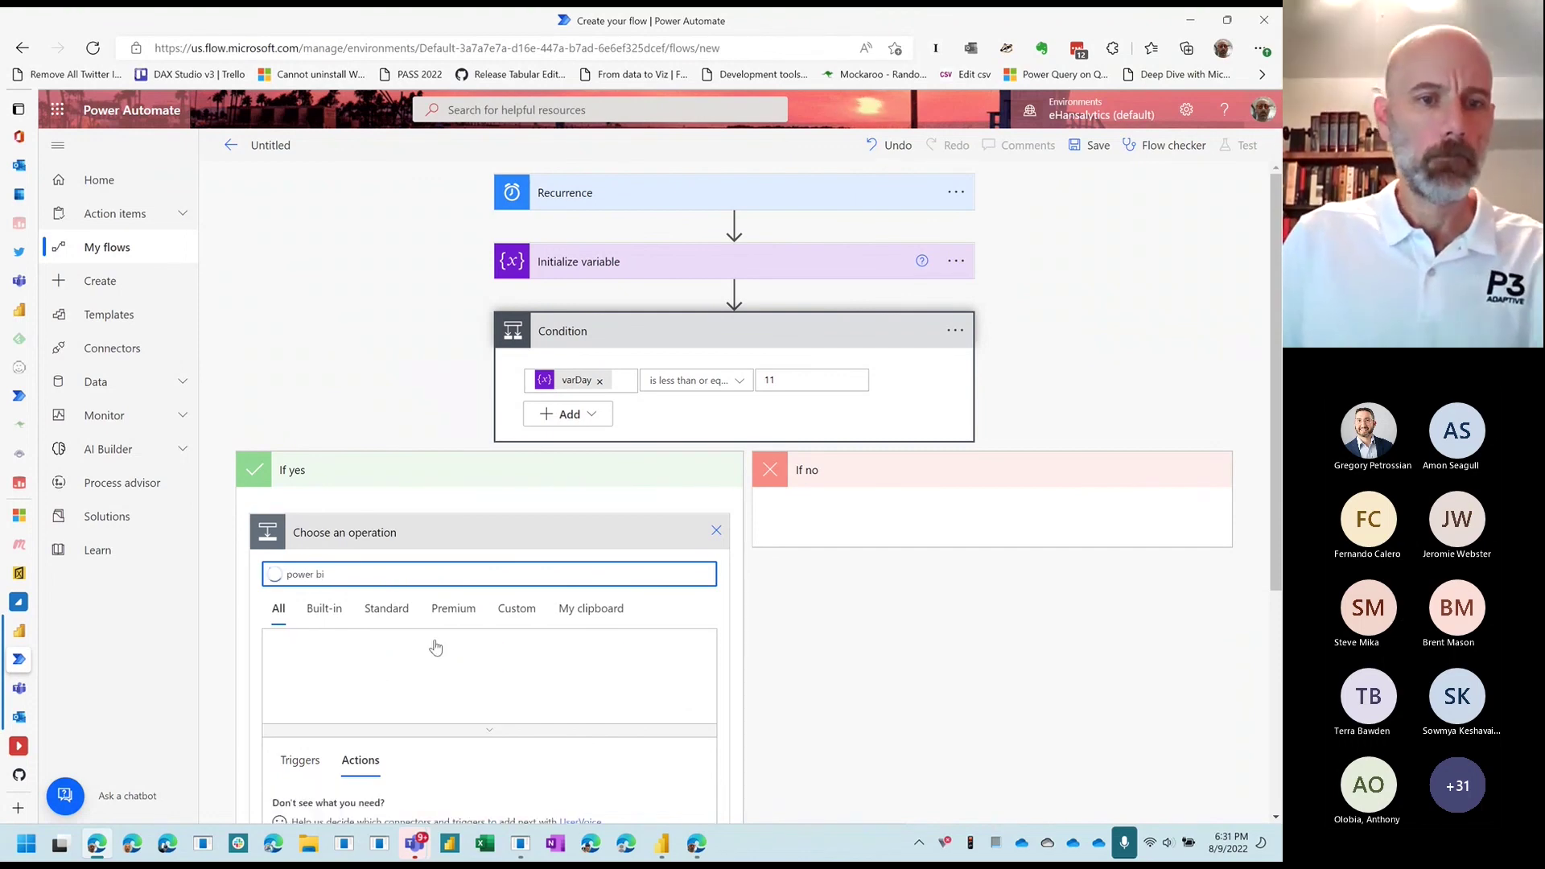
{"action": "left_click", "coordinate": [298, 676]}
{"action": "scroll", "coordinate": [322, 604], "scroll_direction": "down", "scroll_amount": 3}
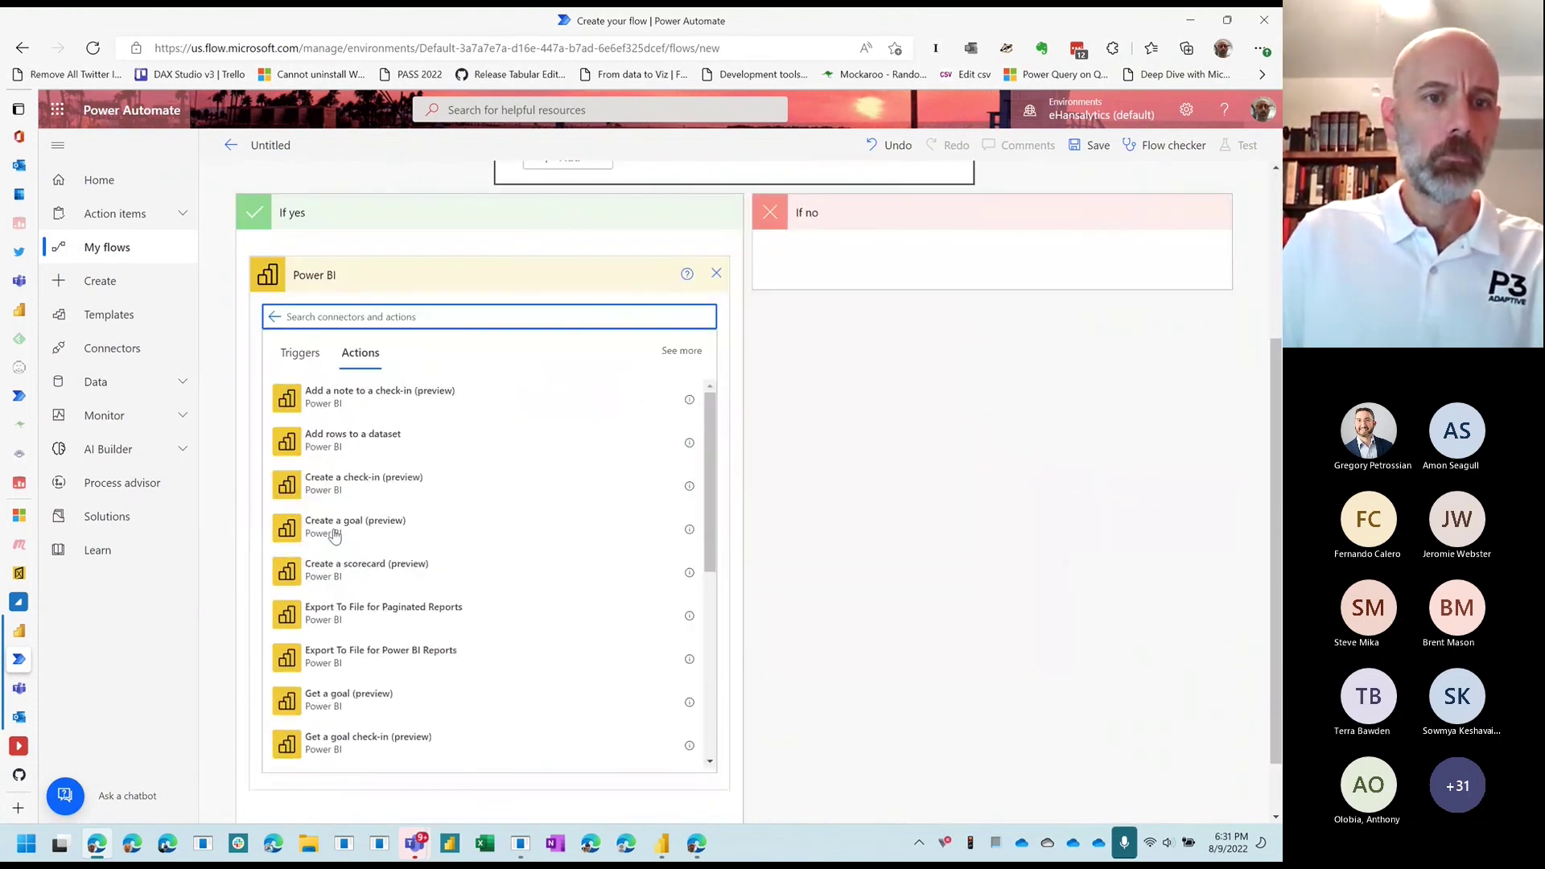
{"action": "scroll", "coordinate": [395, 587], "scroll_direction": "down", "scroll_amount": 4}
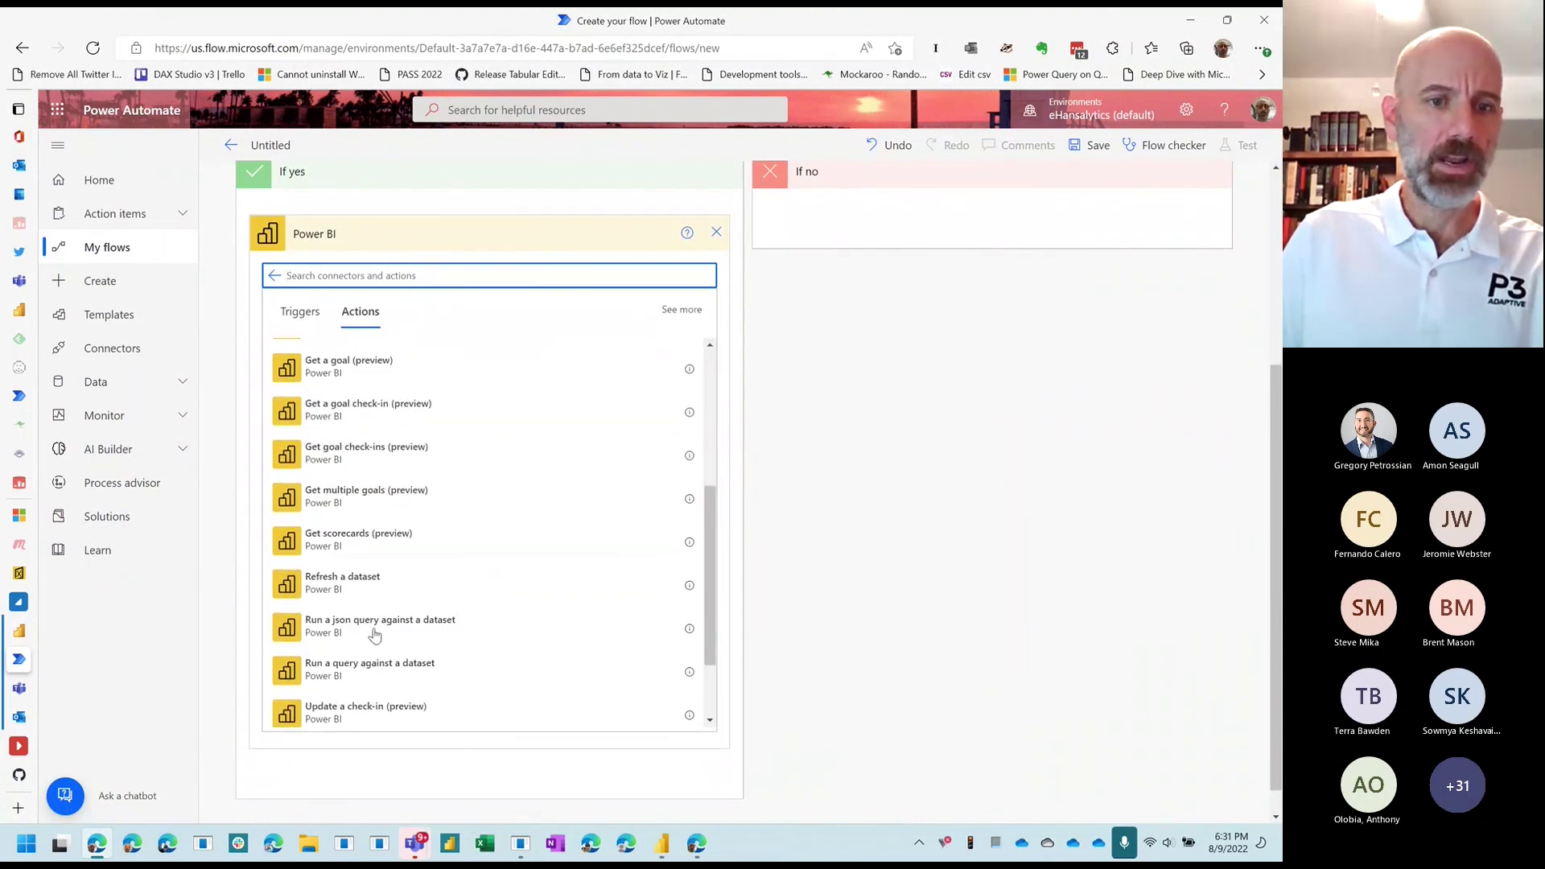
{"action": "left_click", "coordinate": [362, 586]}
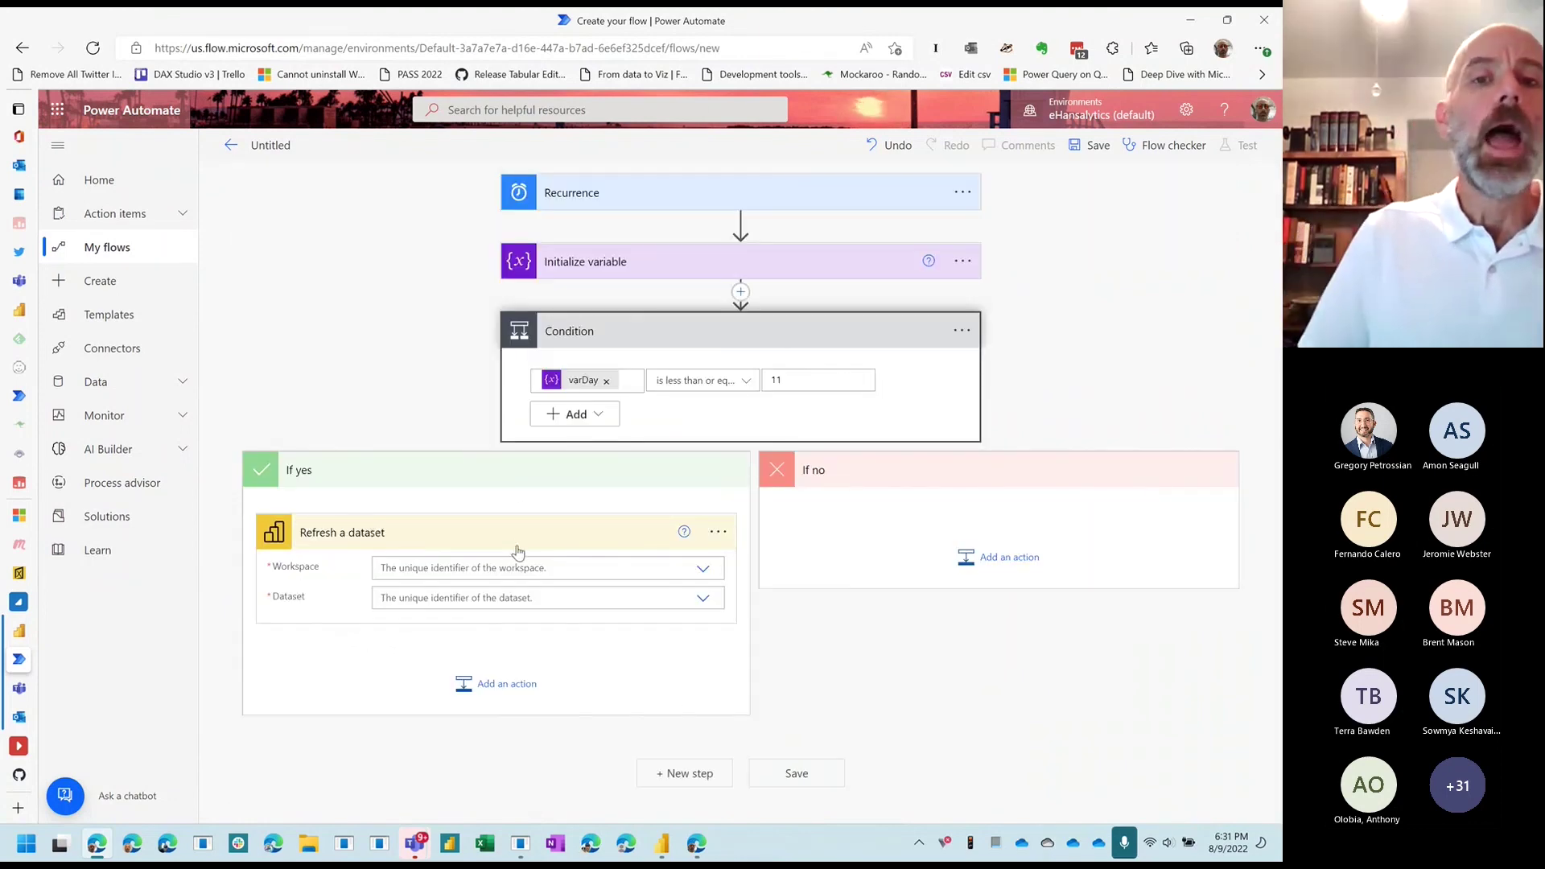
Step: Expand the Recurrence trigger and add a second, empty row to the condition
{"action": "left_click", "coordinate": [610, 211]}
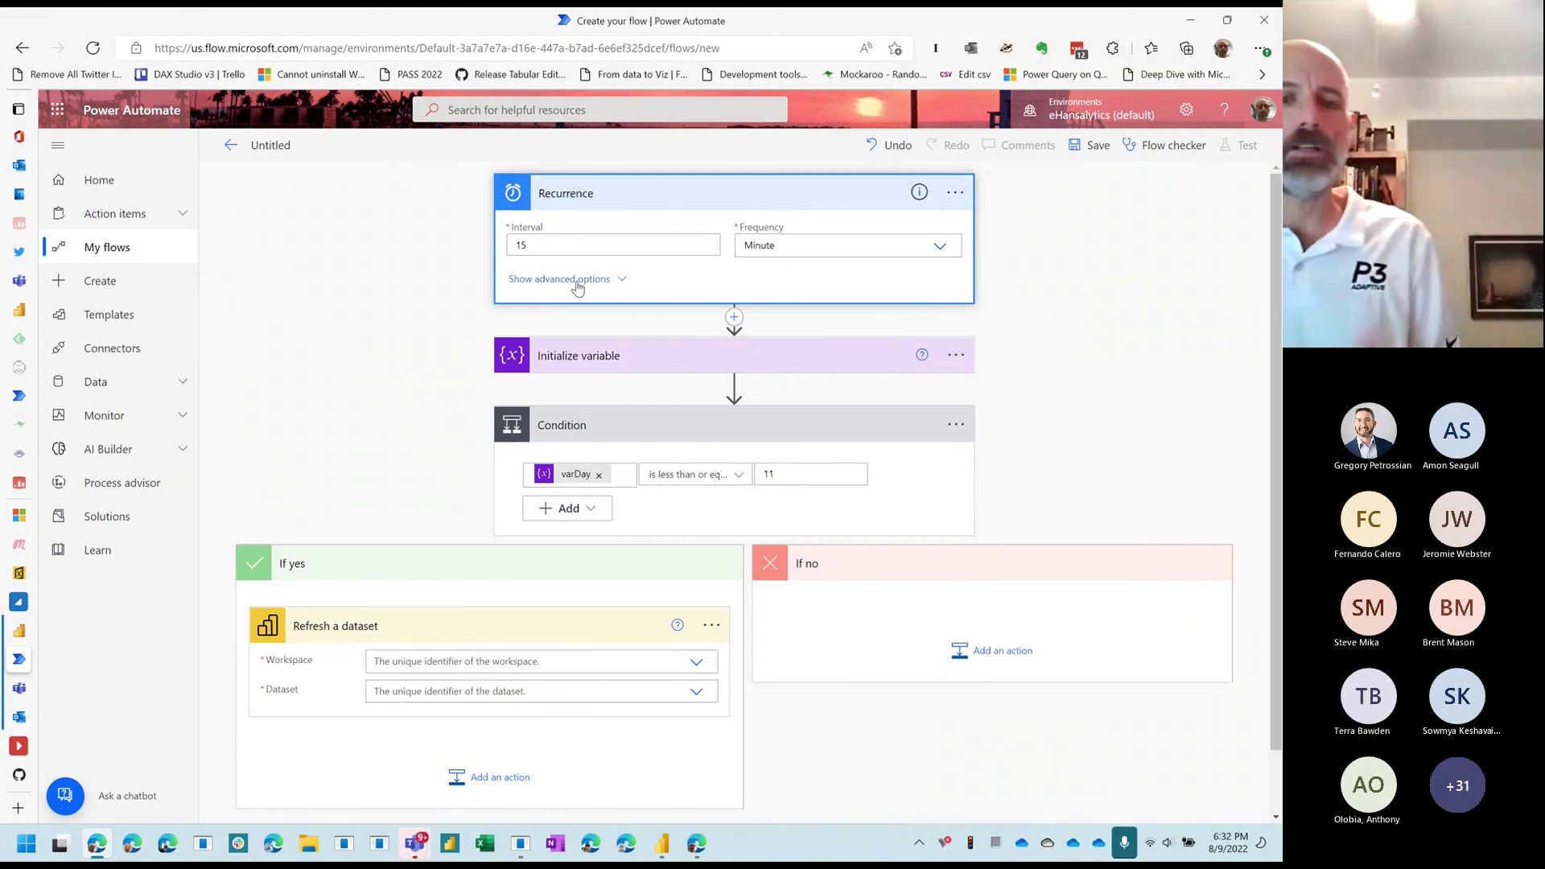
{"action": "left_click", "coordinate": [556, 509]}
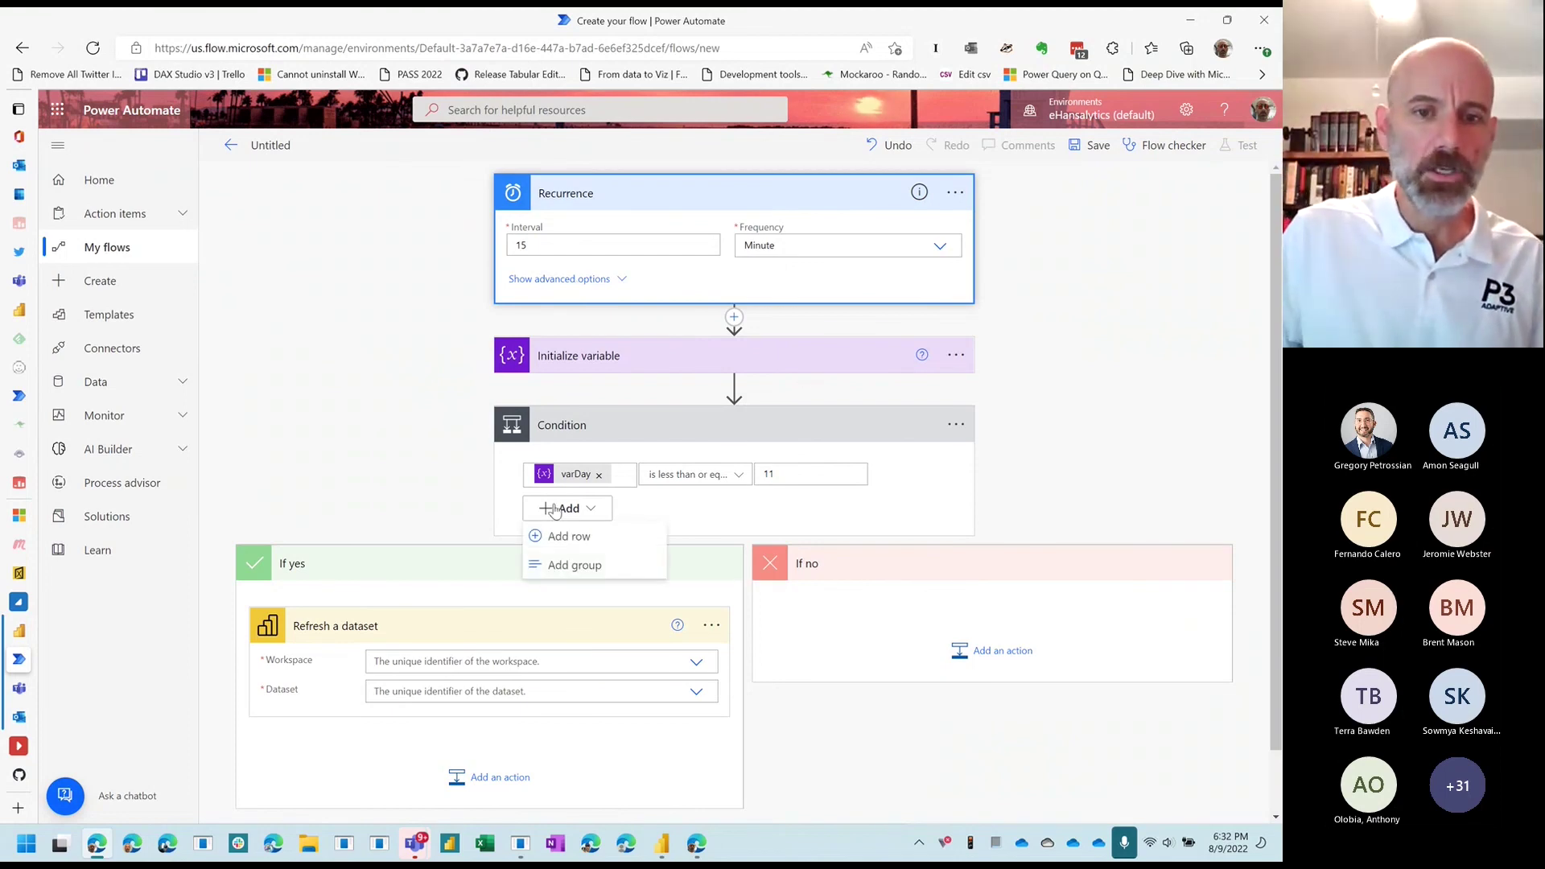
{"action": "left_click", "coordinate": [554, 536]}
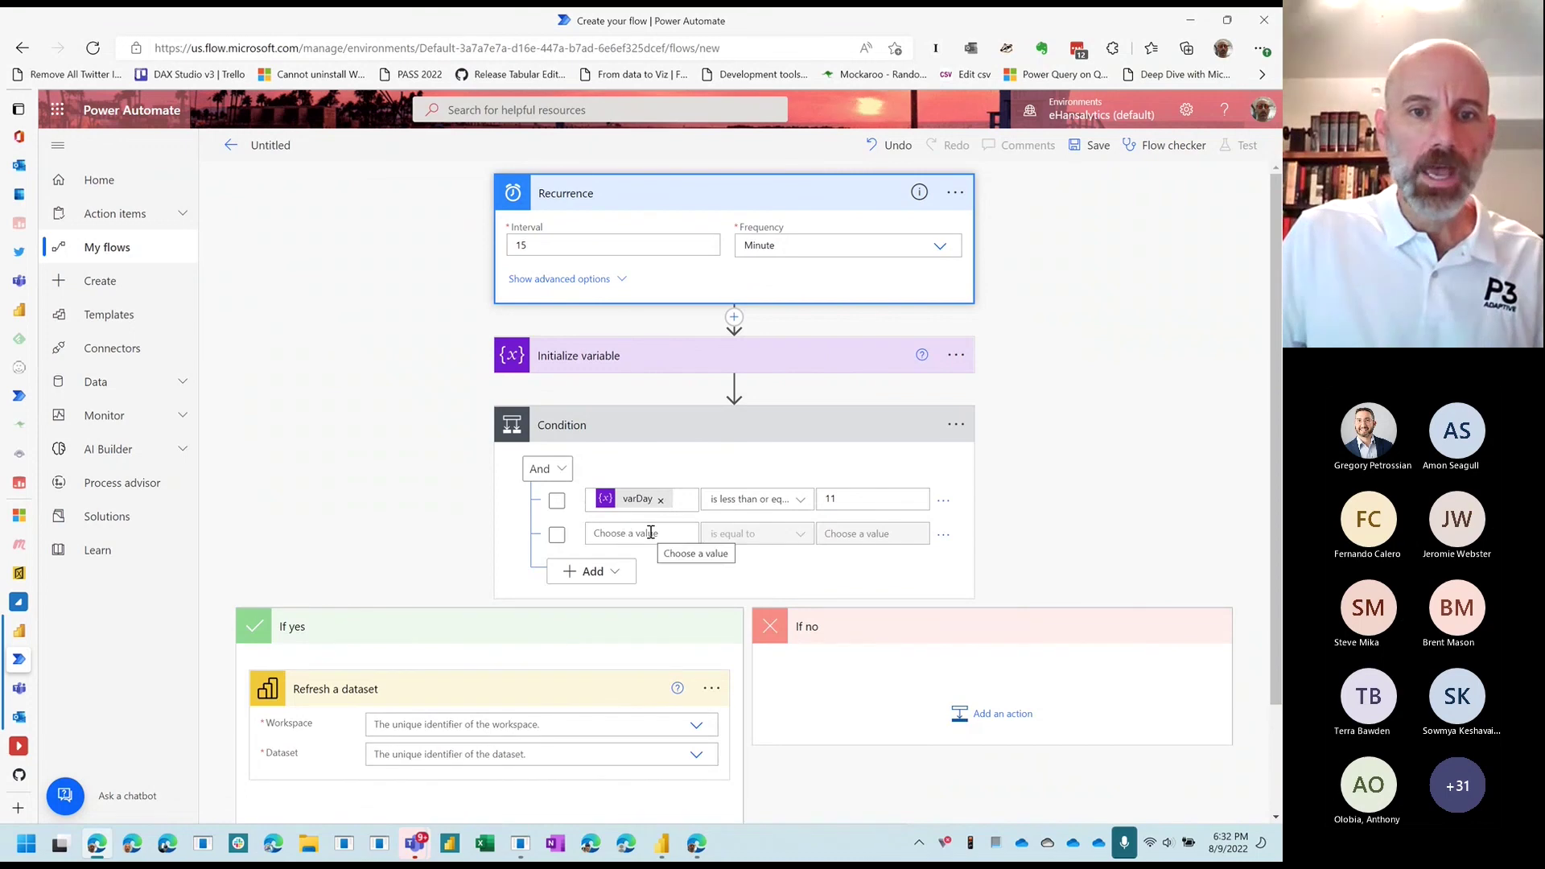